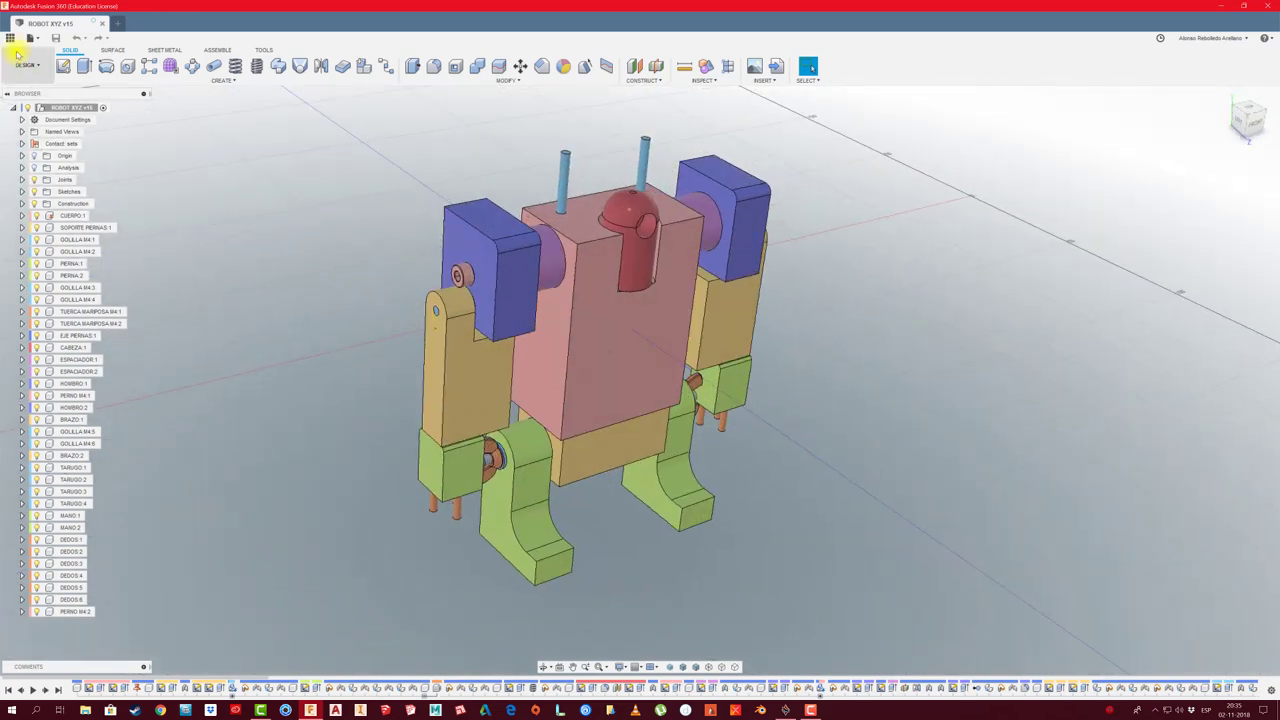
Create a new drawing of the full ROBOT XYZ assembly using ISO standard, mm units and an A2 sheet
{"action": "left_click", "coordinate": [26, 65]}
{"action": "mouse_move", "coordinate": [22, 180]}
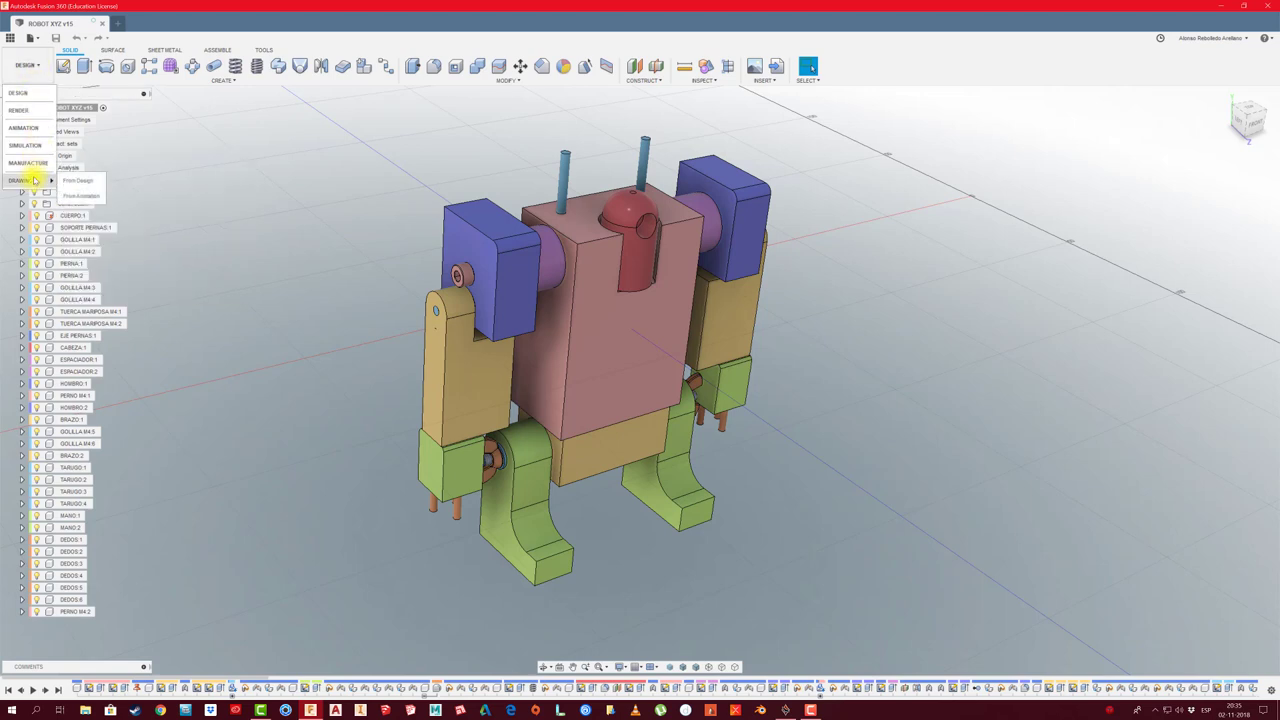
{"action": "left_click", "coordinate": [73, 182]}
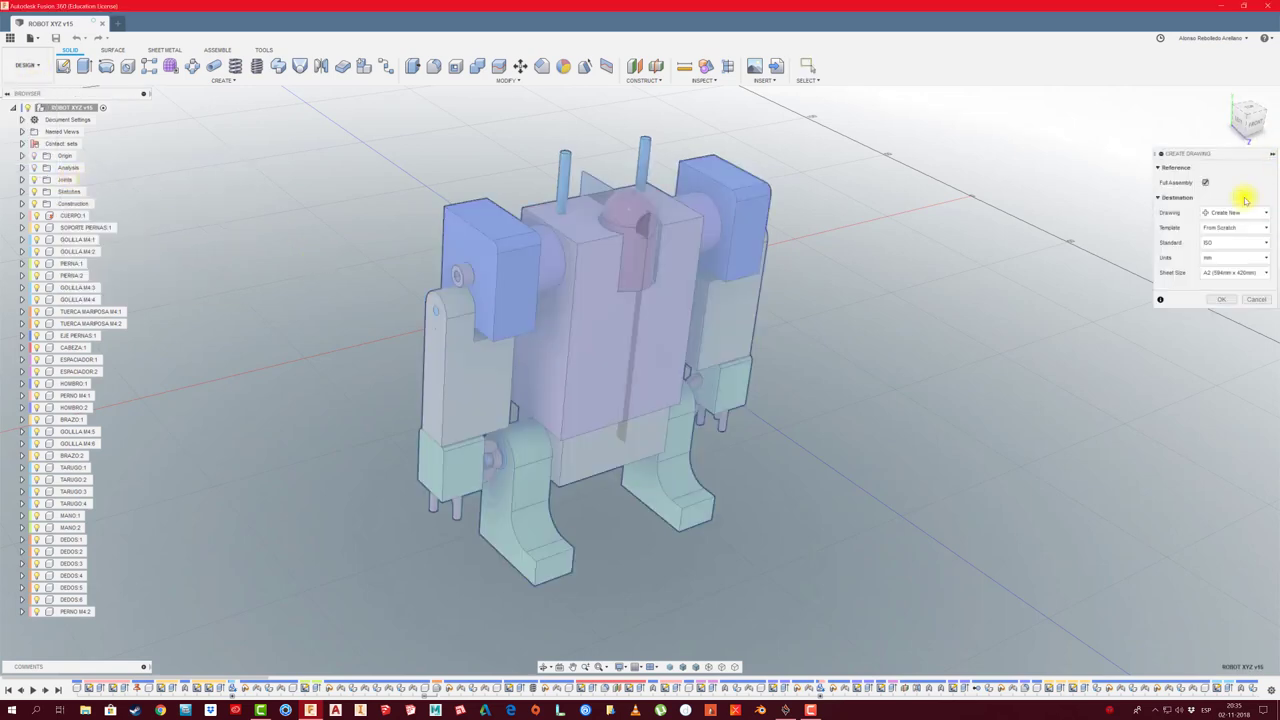
{"action": "left_click_drag", "start_coordinate": [1170, 165], "coordinate": [820, 163]}
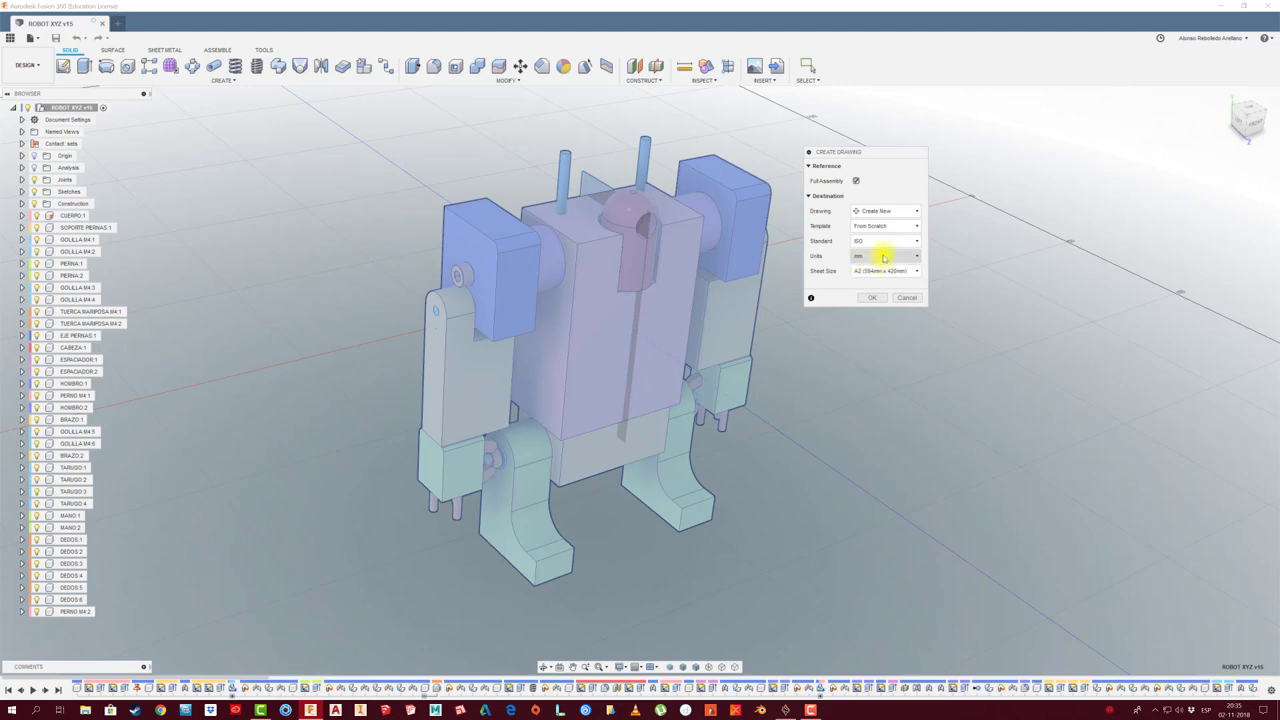
{"action": "left_click", "coordinate": [871, 297]}
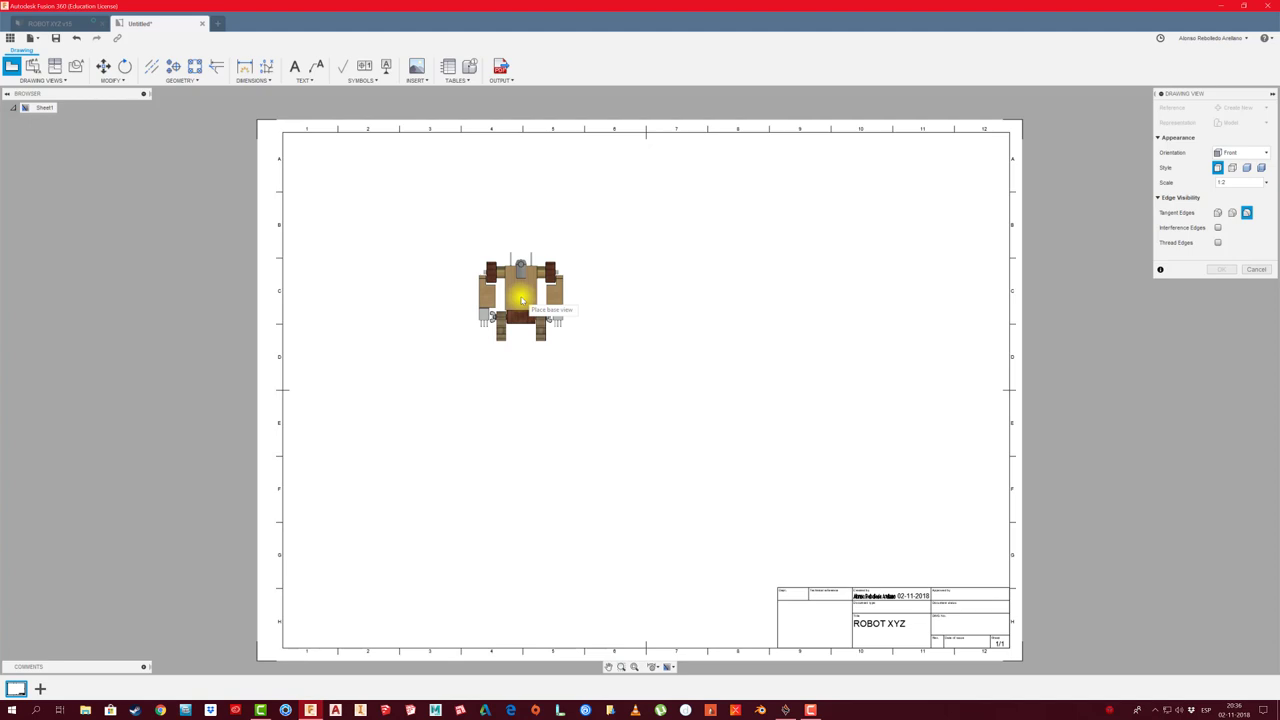
Place a shaded, 1:1-scale front base view of the robot in the sheet's upper left
{"action": "left_click", "coordinate": [1266, 182]}
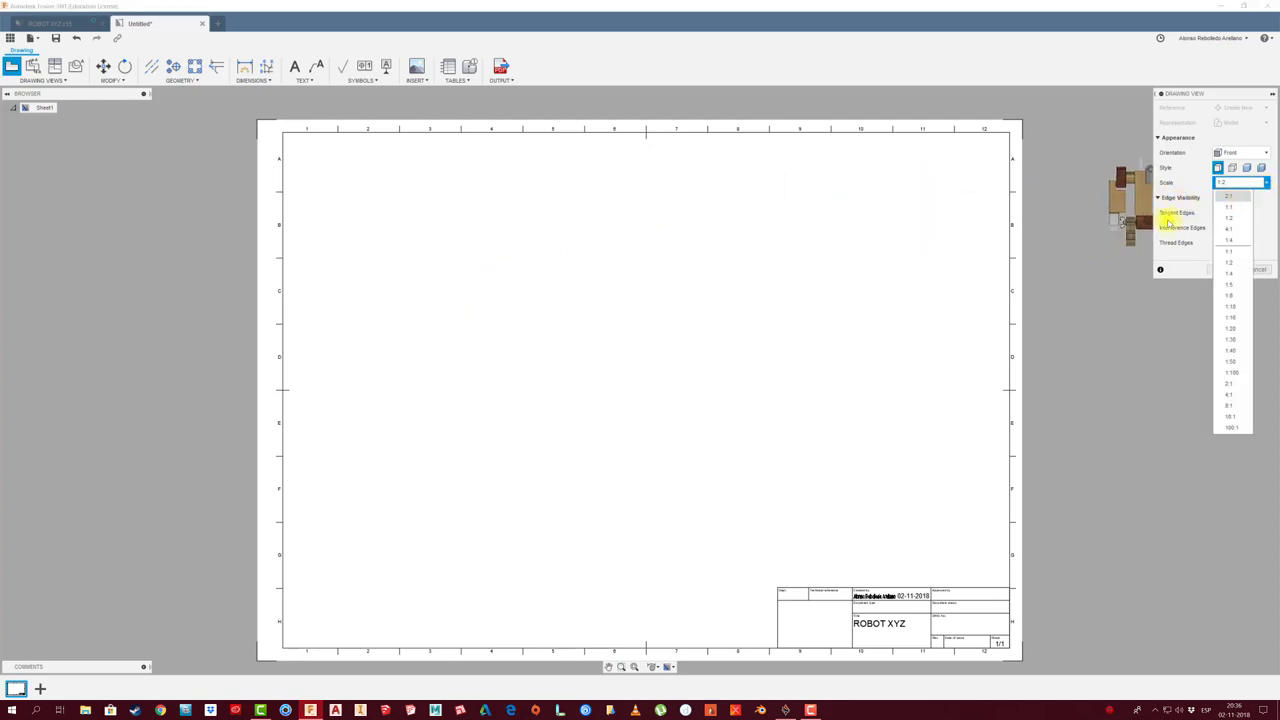
{"action": "left_click", "coordinate": [1240, 202]}
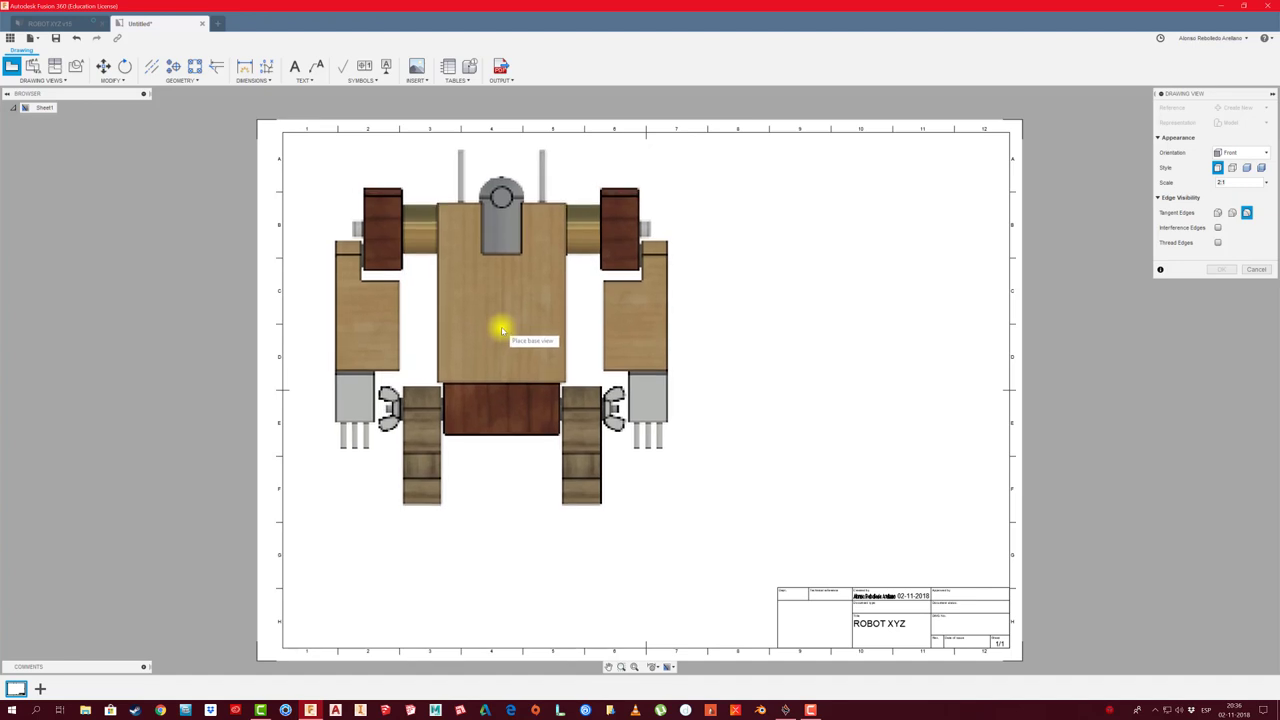
{"action": "left_click", "coordinate": [1266, 185]}
{"action": "left_click", "coordinate": [1265, 185]}
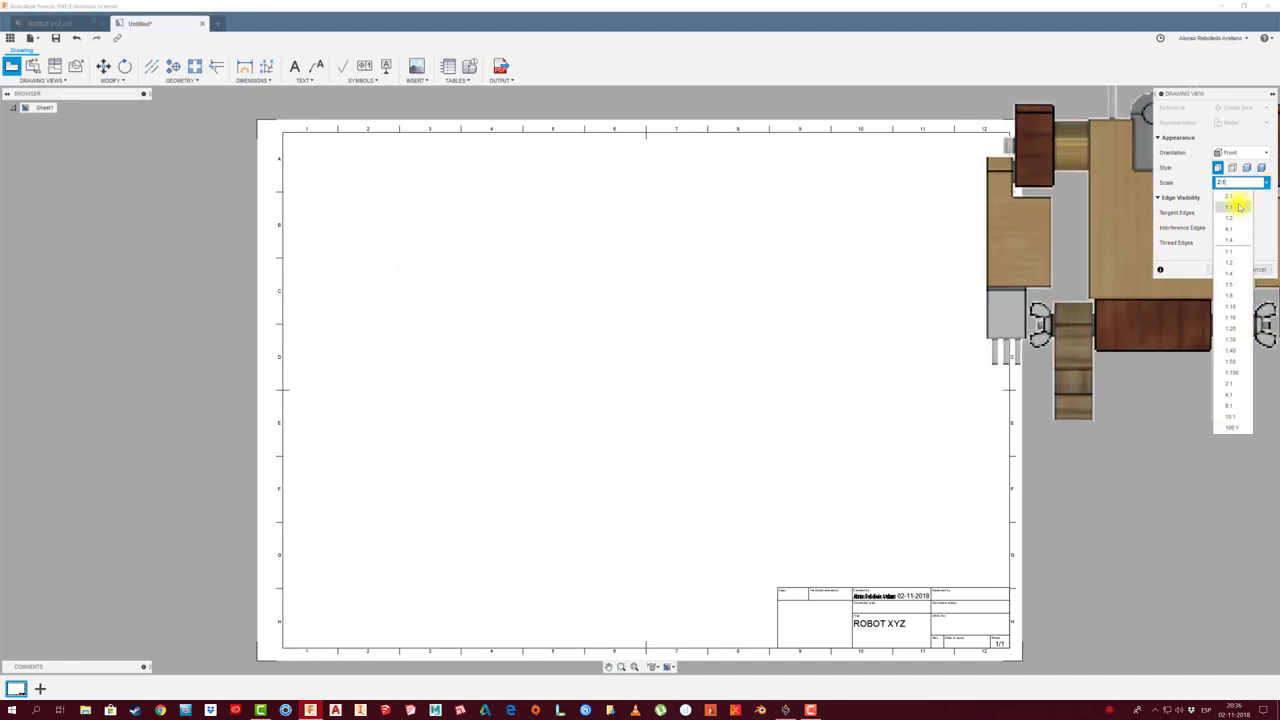
{"action": "left_click", "coordinate": [1239, 206]}
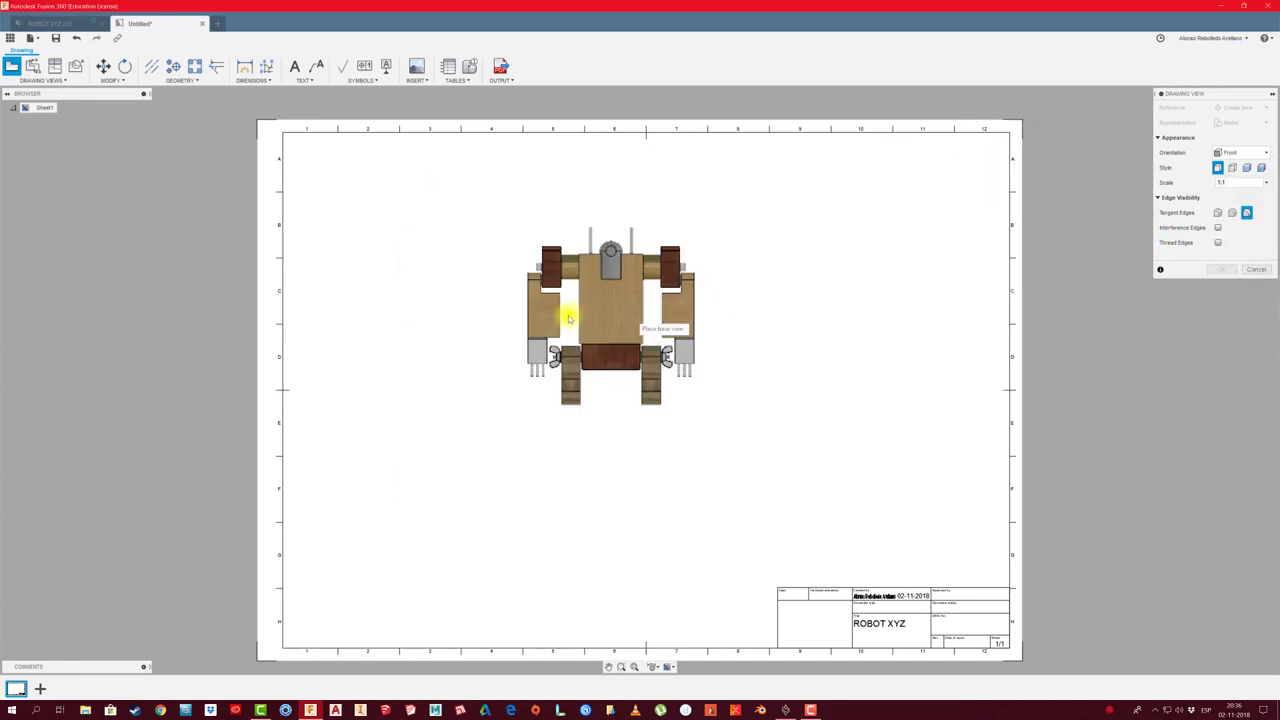
{"action": "left_click", "coordinate": [1260, 168]}
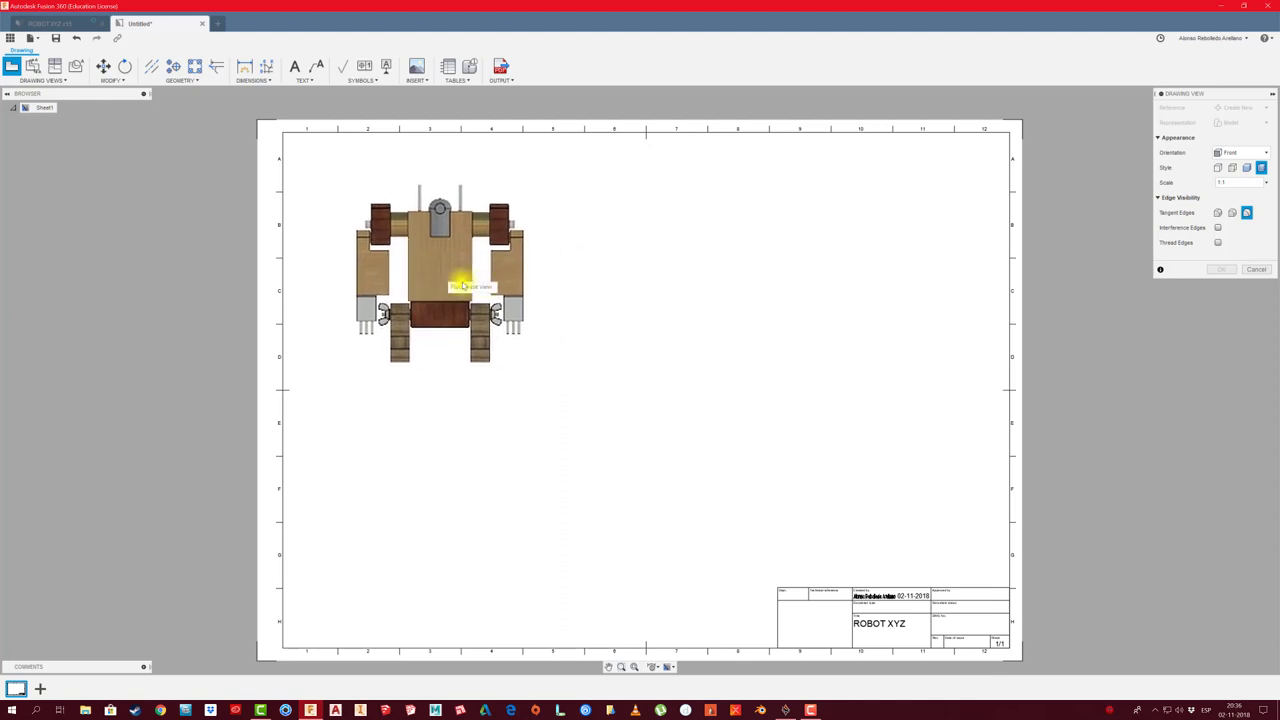
{"action": "left_click", "coordinate": [505, 295]}
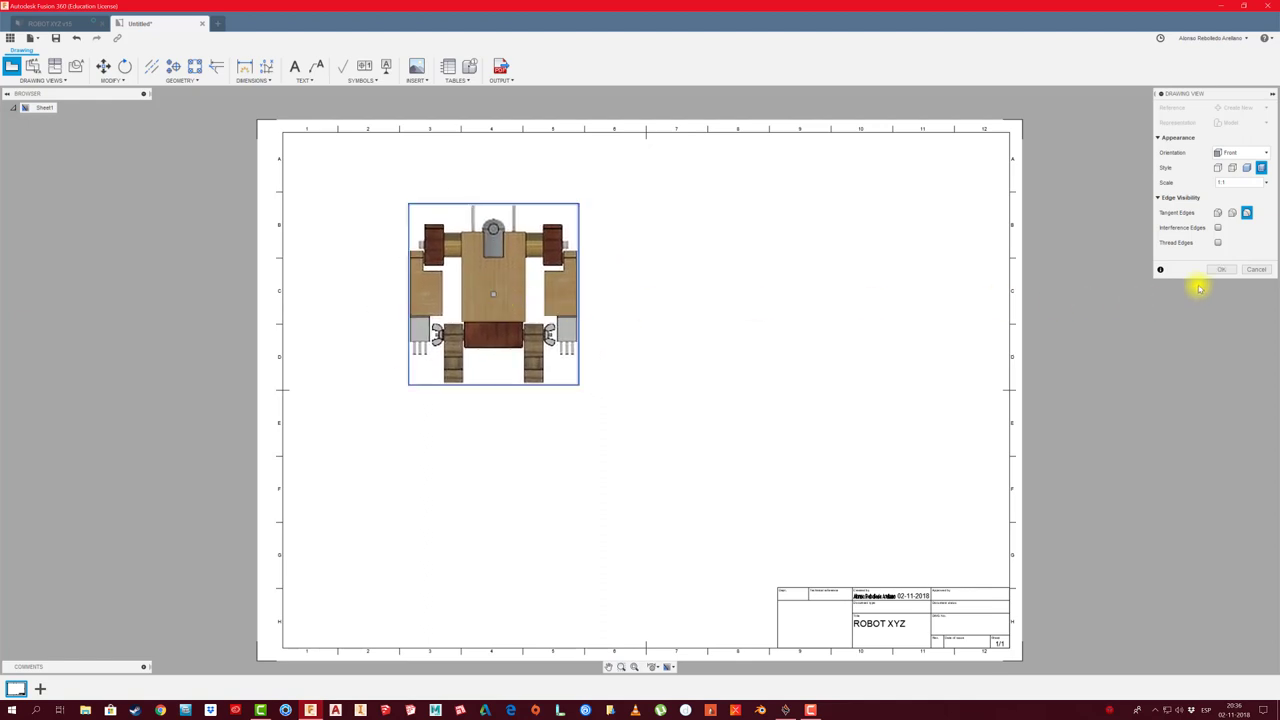
{"action": "left_click", "coordinate": [1224, 271]}
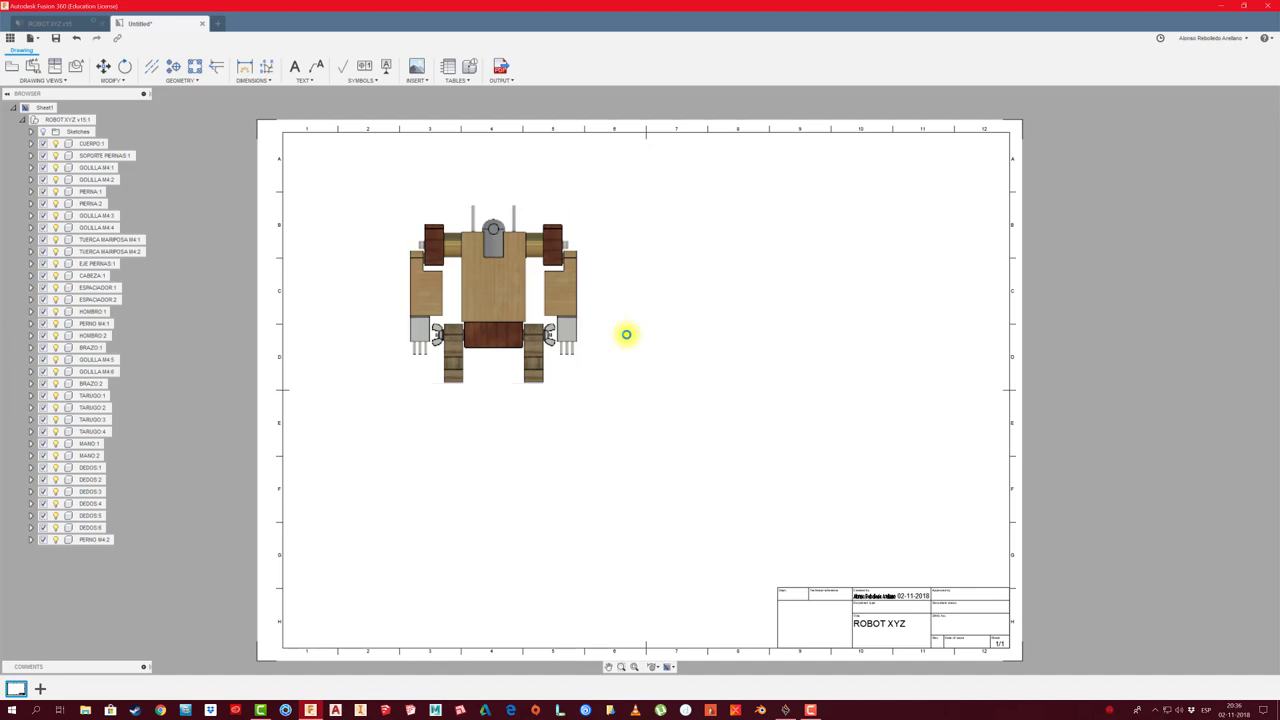
Project a side view to the right of the front view and a top view below it
{"action": "scroll", "coordinate": [514, 390], "scroll_direction": "up", "scroll_amount": 1}
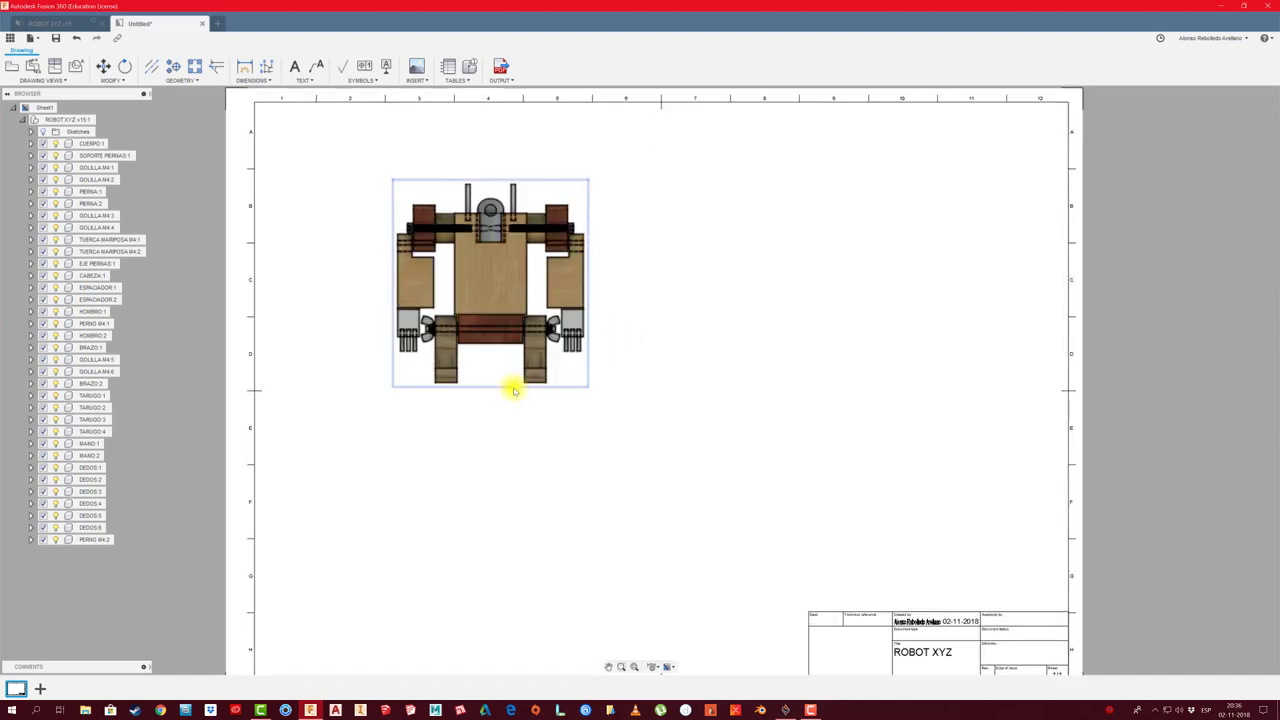
{"action": "left_click", "coordinate": [514, 390]}
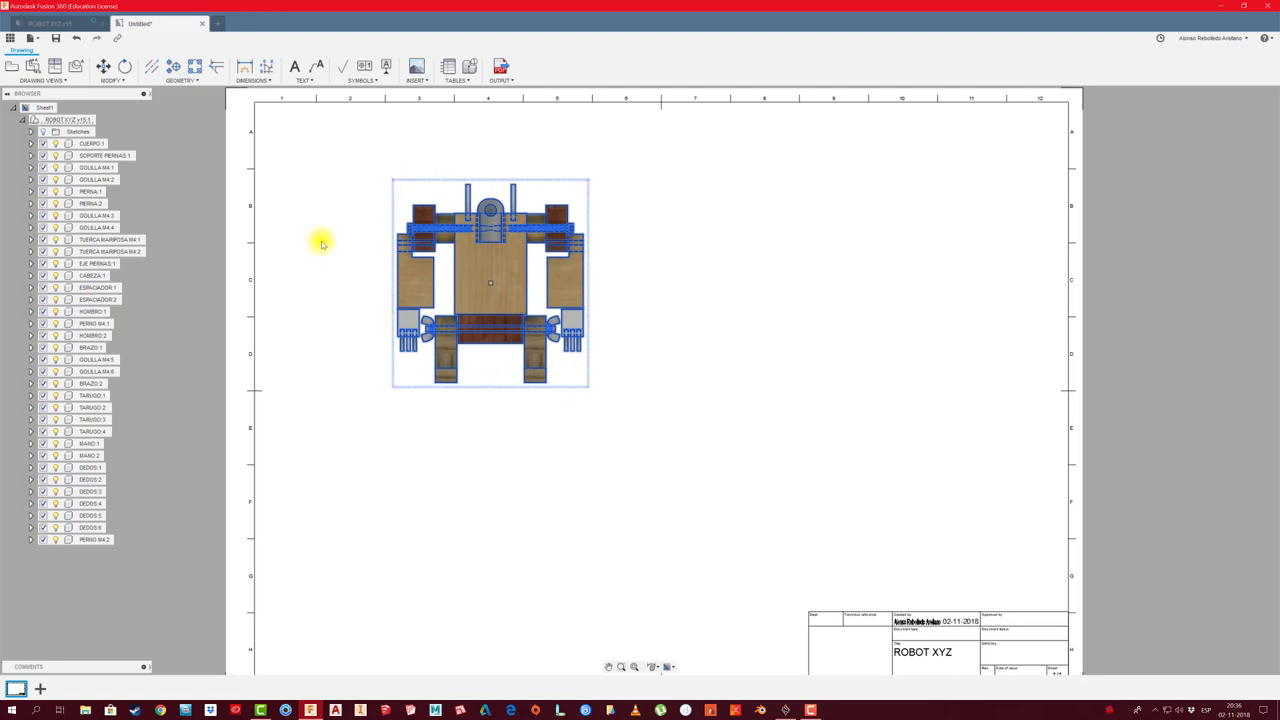
{"action": "left_click", "coordinate": [55, 66]}
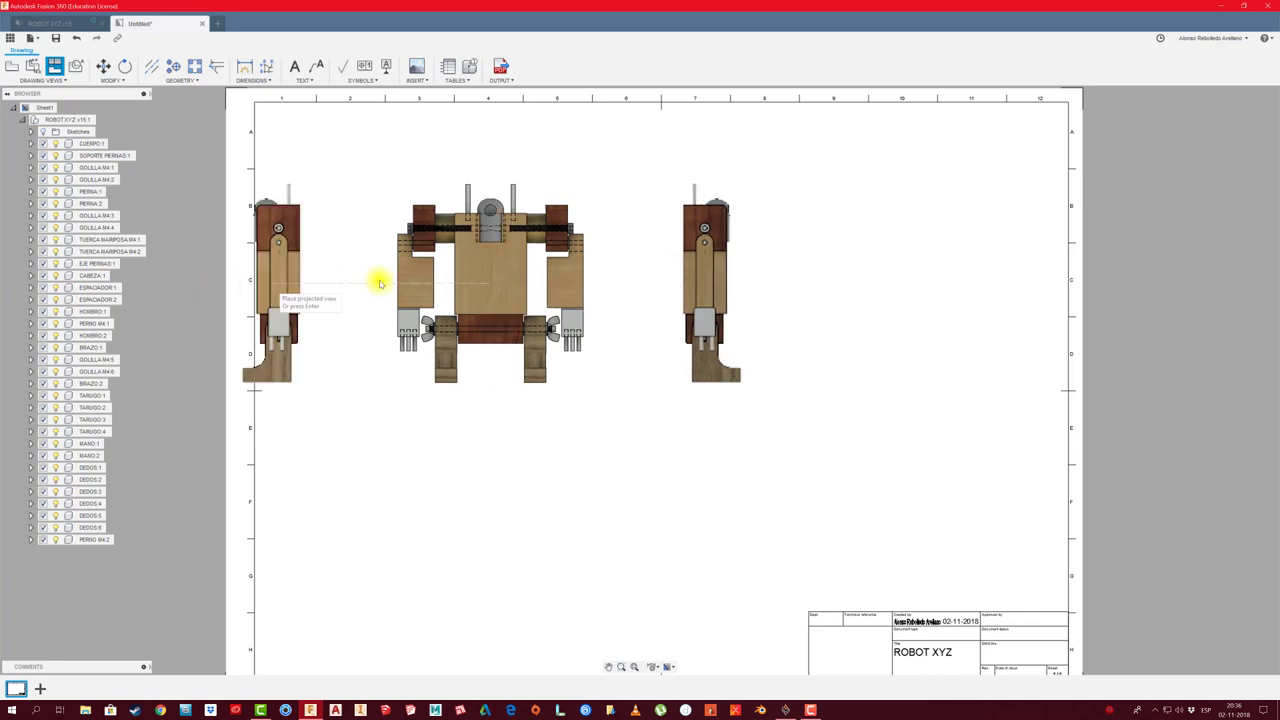
{"action": "left_click", "coordinate": [750, 300]}
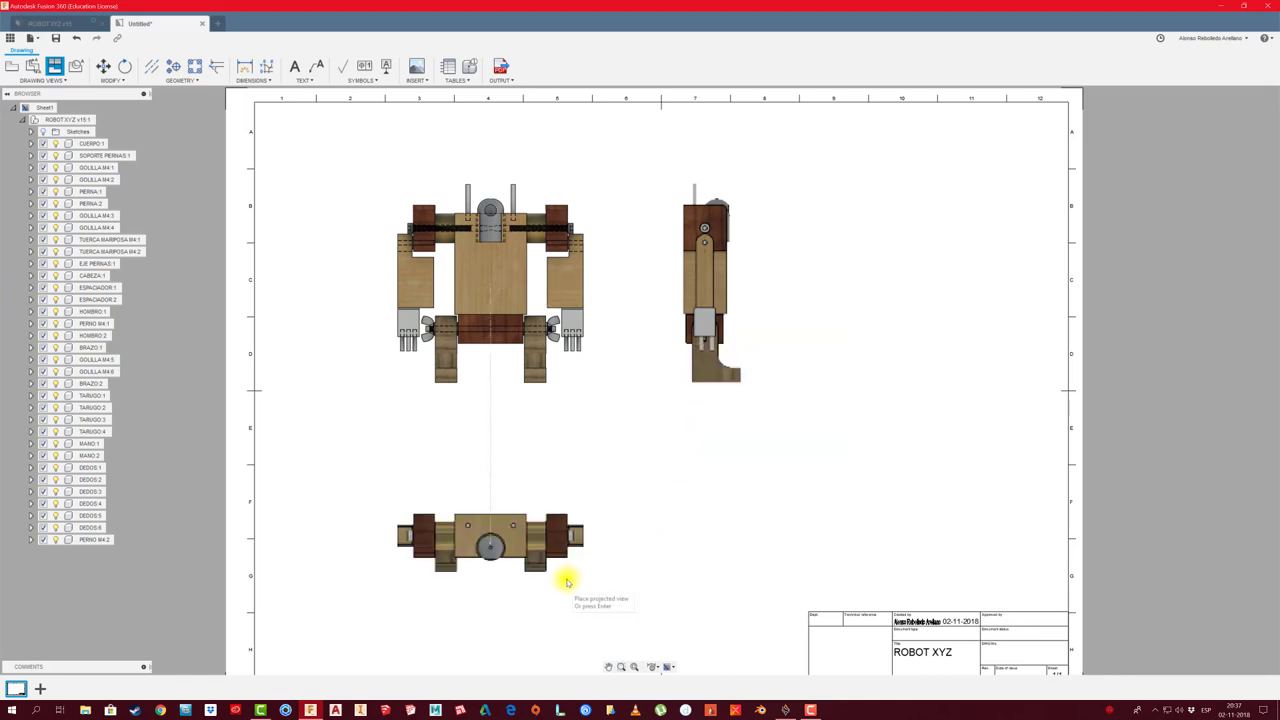
{"action": "left_click", "coordinate": [620, 418]}
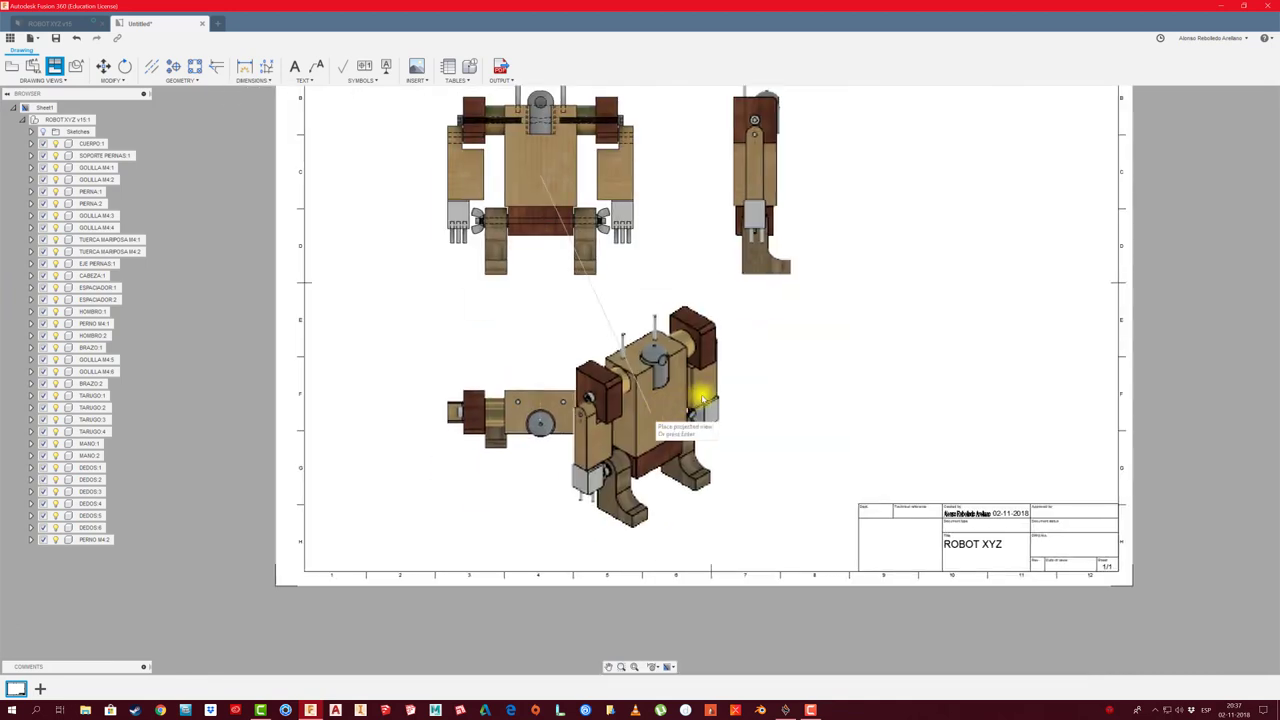
{"action": "right_click", "coordinate": [750, 390]}
{"action": "left_click", "coordinate": [684, 389]}
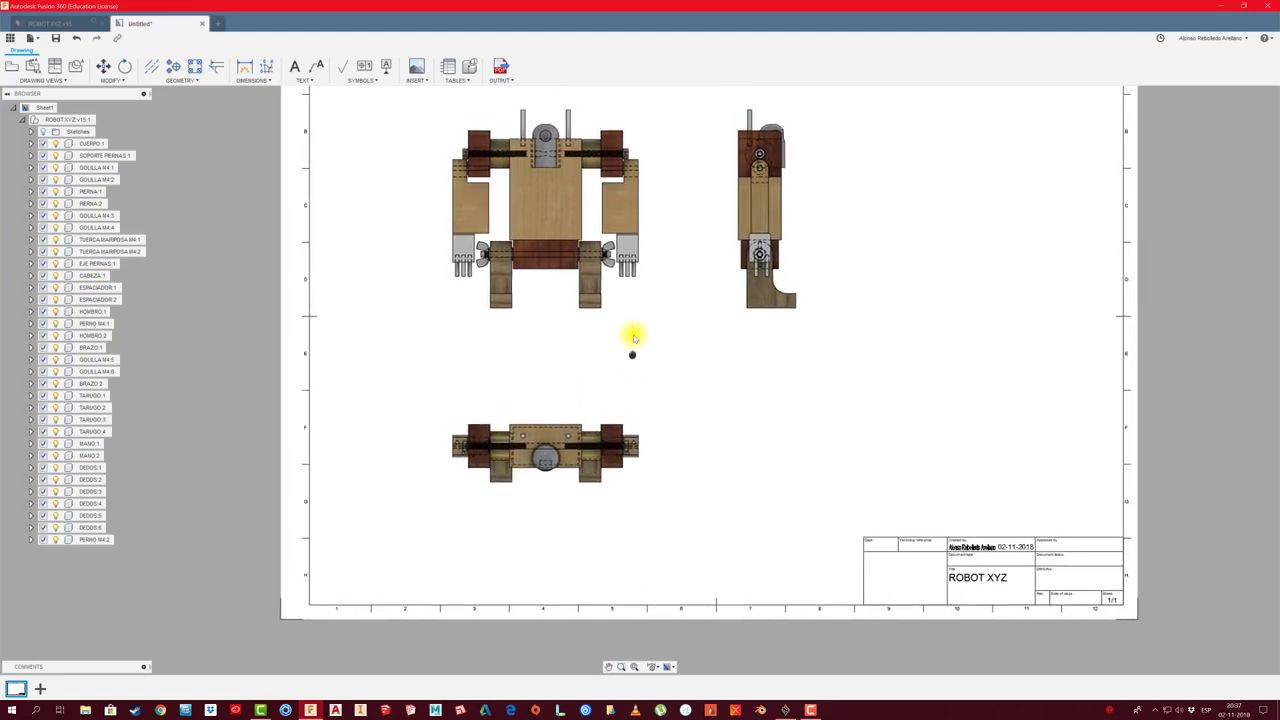
Draw a vertical centerline between the body's left and right edges, extended above the head and below the feet
{"action": "scroll", "coordinate": [583, 134], "scroll_direction": "up", "scroll_amount": 3}
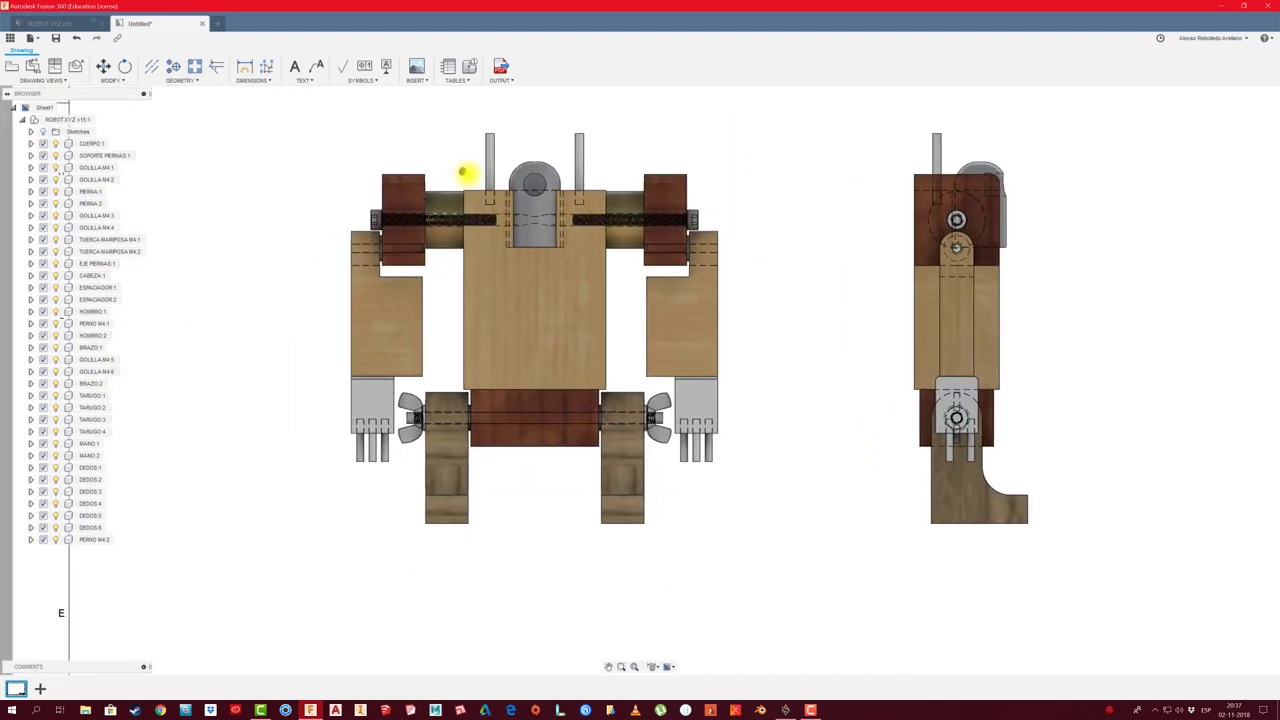
{"action": "left_click", "coordinate": [151, 67]}
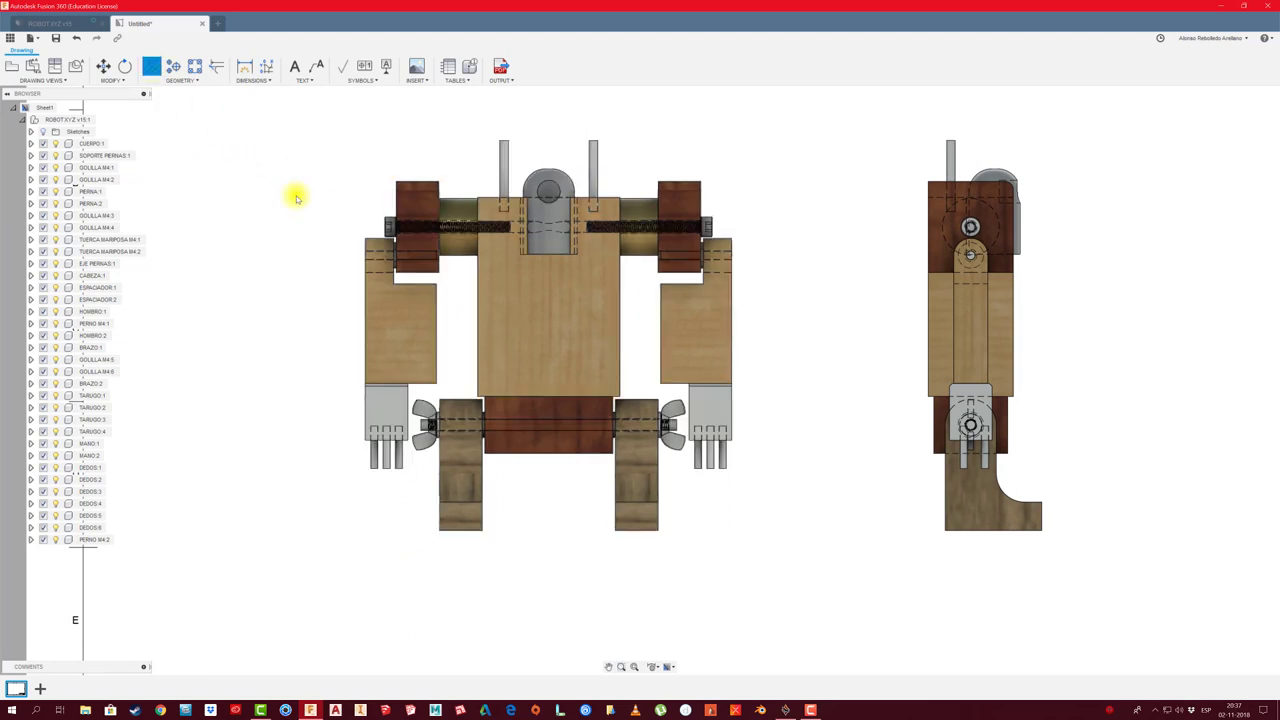
{"action": "left_click", "coordinate": [479, 305]}
{"action": "left_click", "coordinate": [620, 316]}
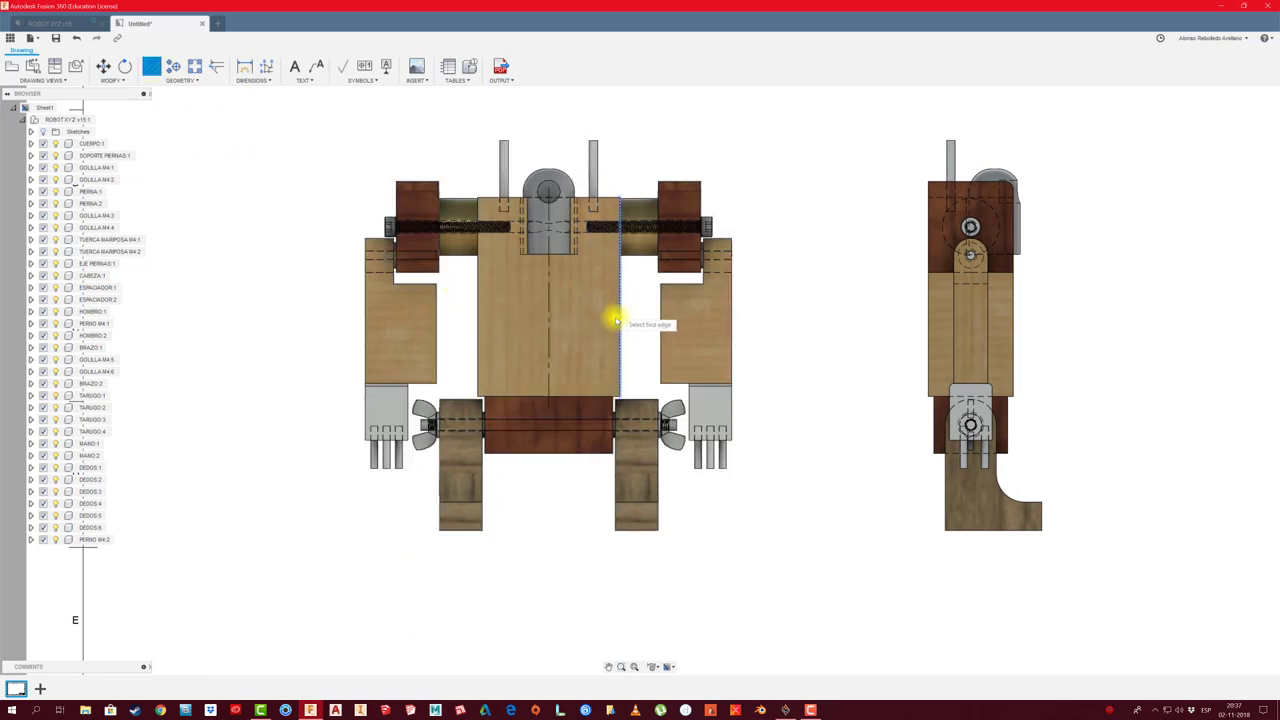
{"action": "key", "text": "Escape"}
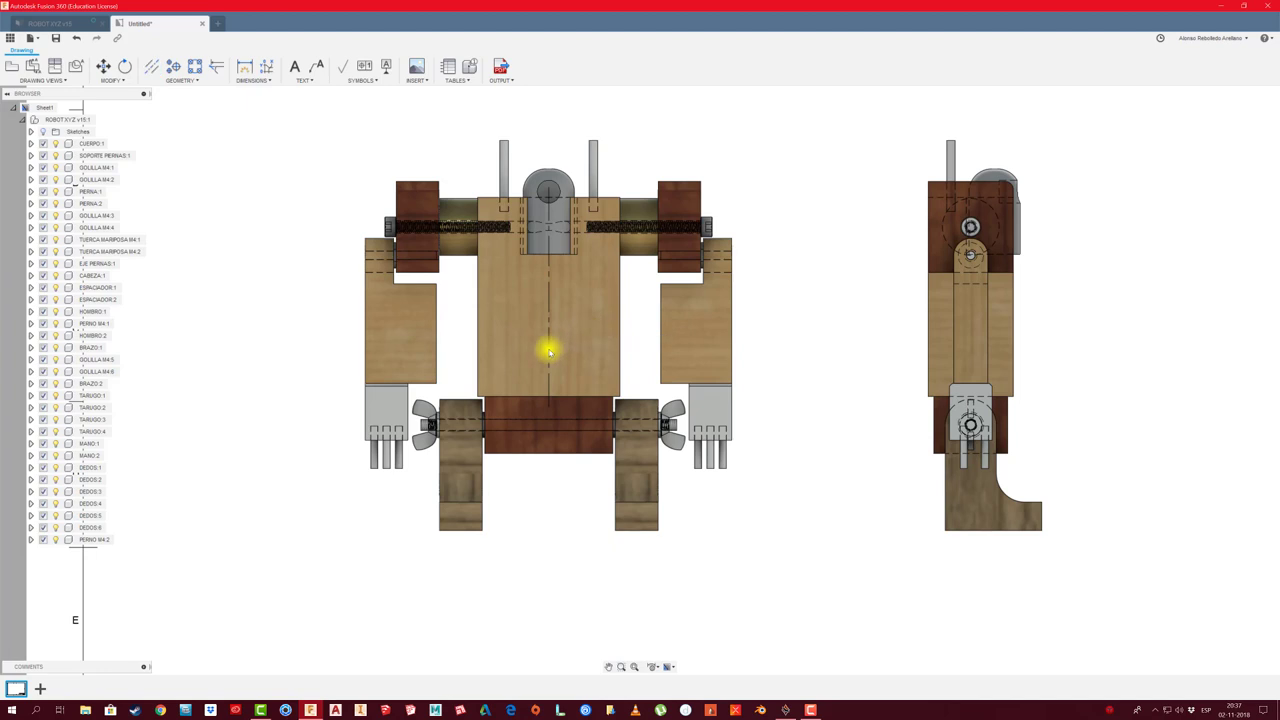
{"action": "left_click_drag", "start_coordinate": [551, 408], "coordinate": [549, 590]}
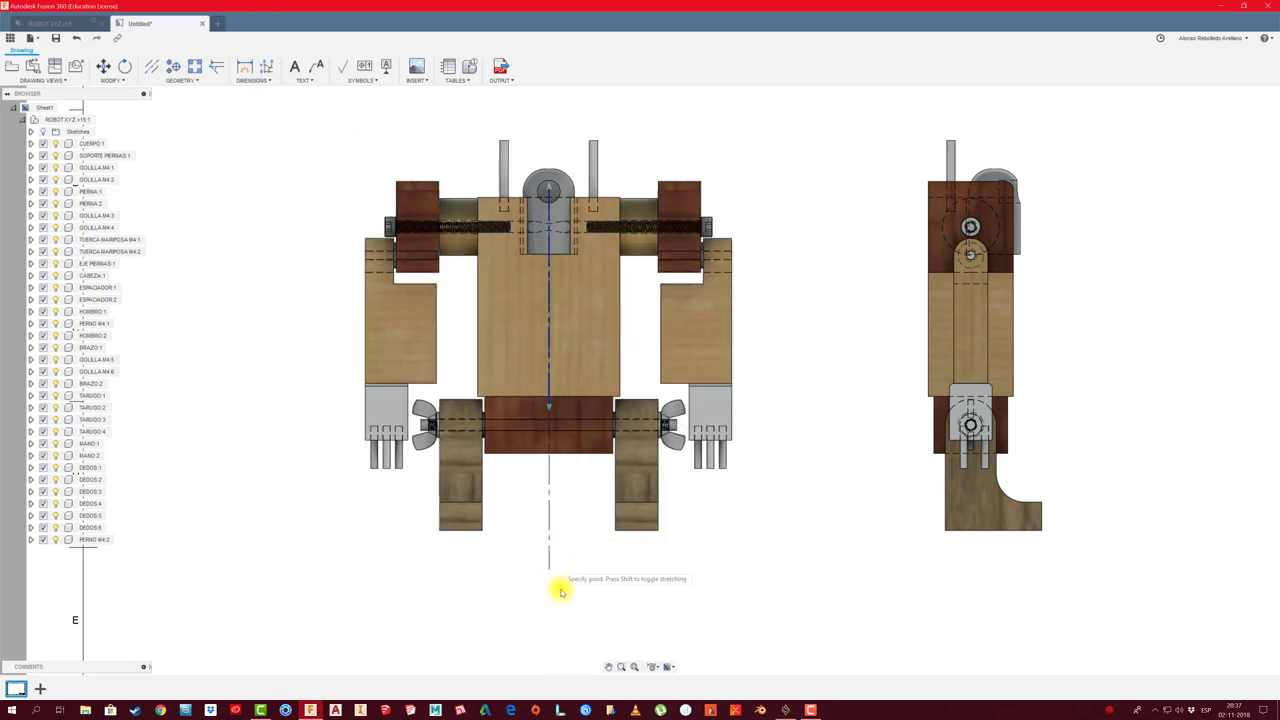
{"action": "left_click_drag", "start_coordinate": [551, 188], "coordinate": [548, 118]}
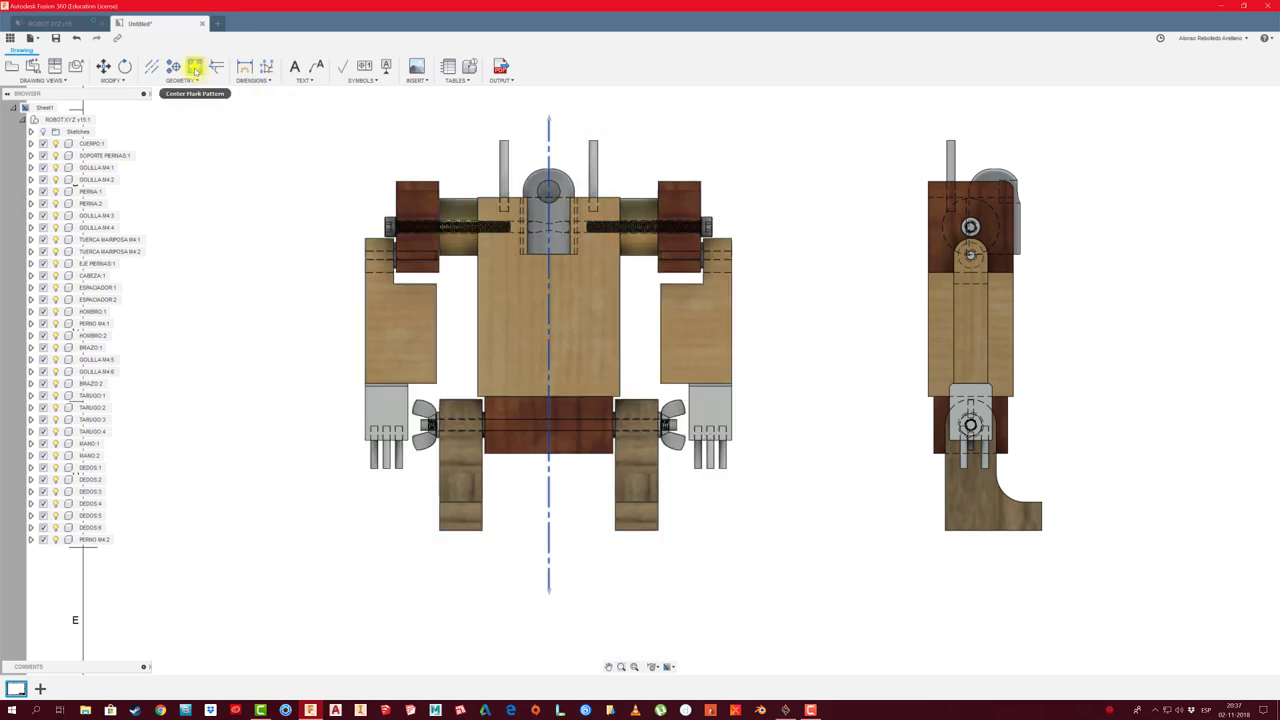
Add center marks to the side view's lower hole and the top view's large circle and upper-right hole
{"action": "left_click", "coordinate": [173, 66]}
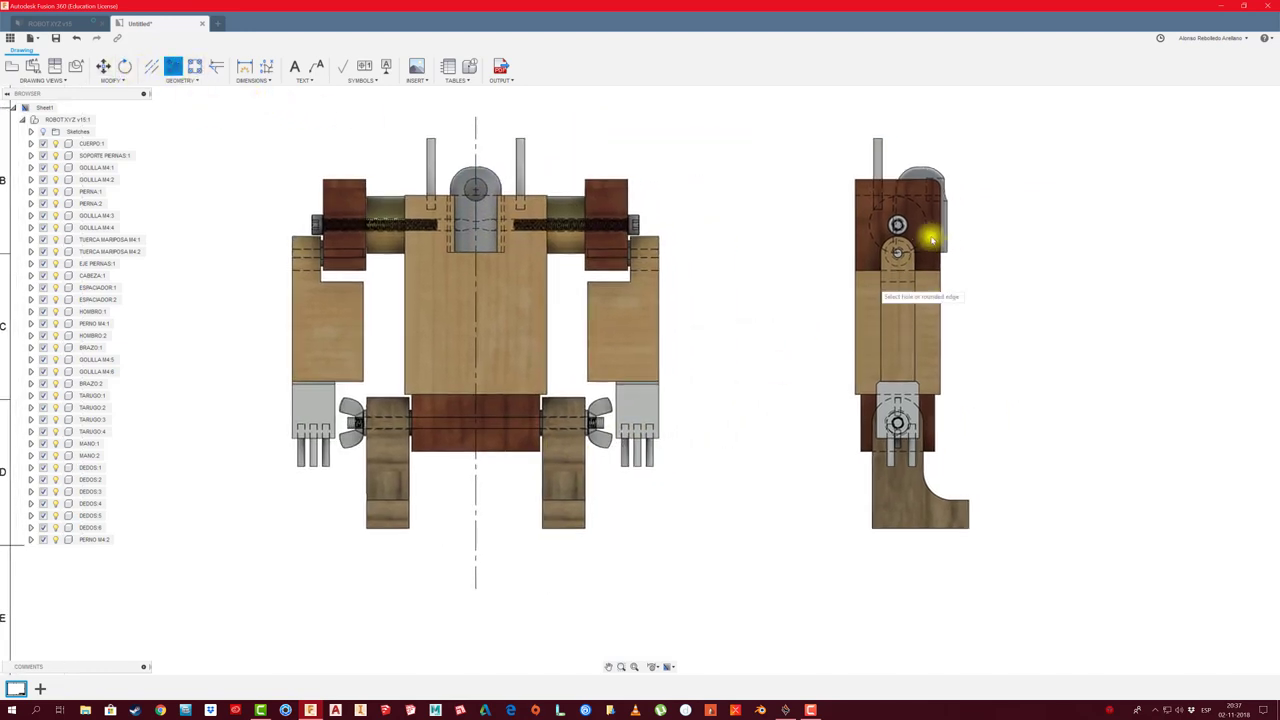
{"action": "scroll", "coordinate": [895, 235], "scroll_direction": "up", "scroll_amount": 5}
{"action": "left_click", "coordinate": [897, 247]}
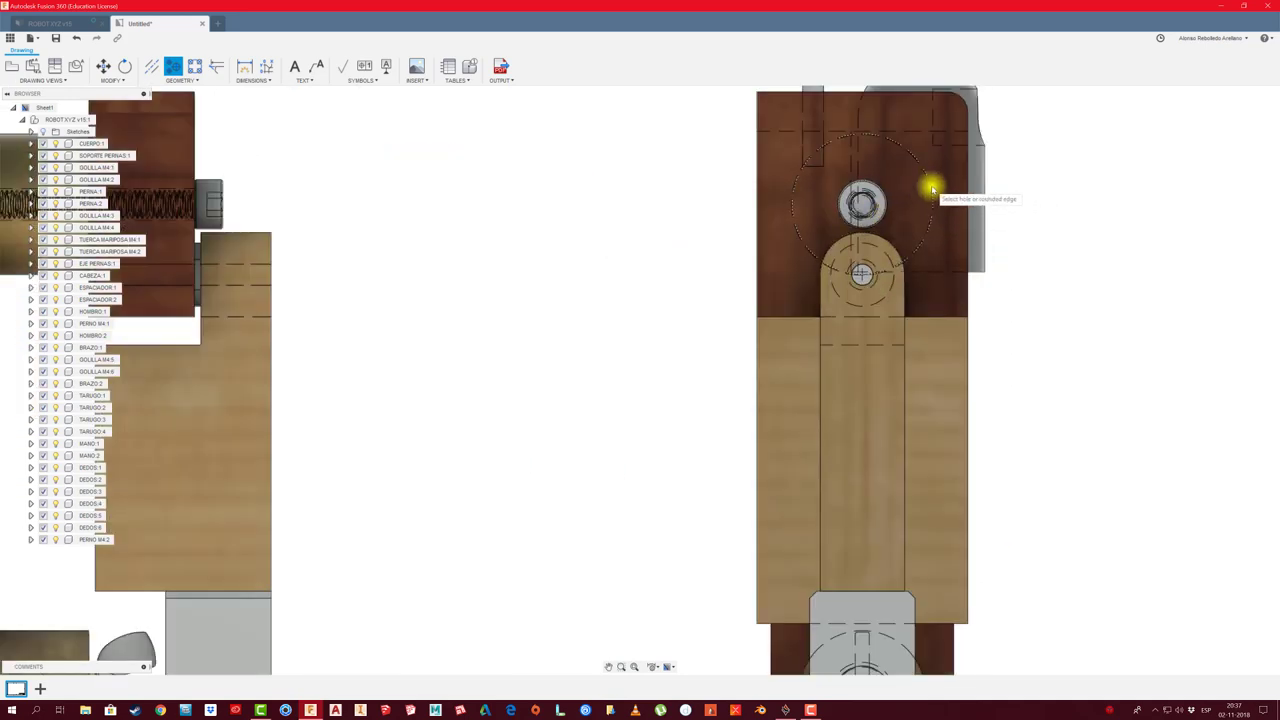
{"action": "scroll", "coordinate": [770, 367], "scroll_direction": "down", "scroll_amount": 3}
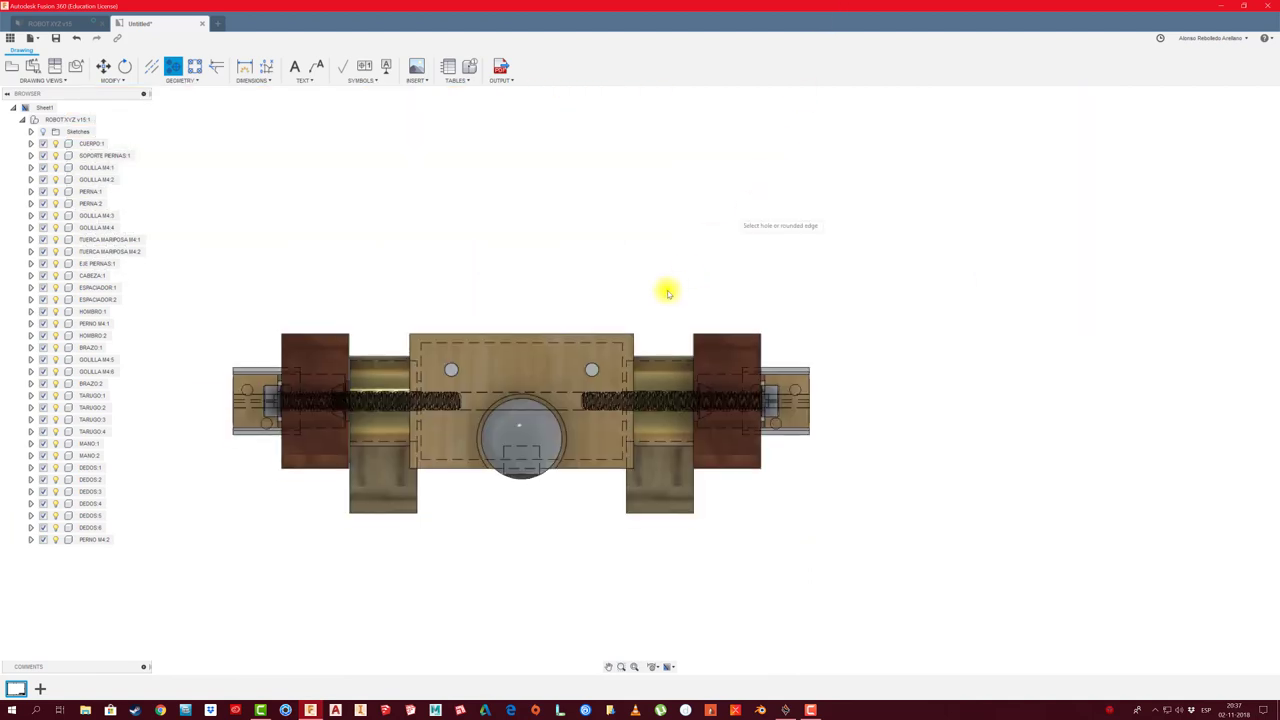
{"action": "left_click", "coordinate": [530, 405]}
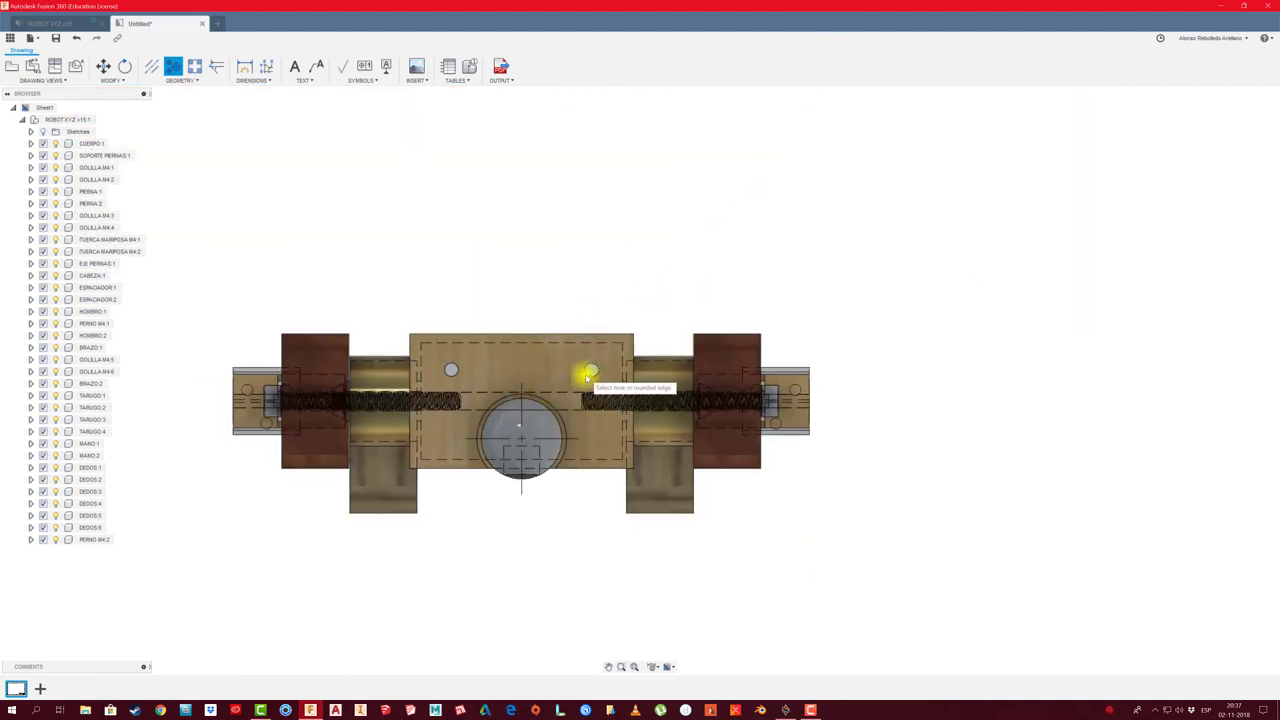
{"action": "left_click", "coordinate": [591, 370]}
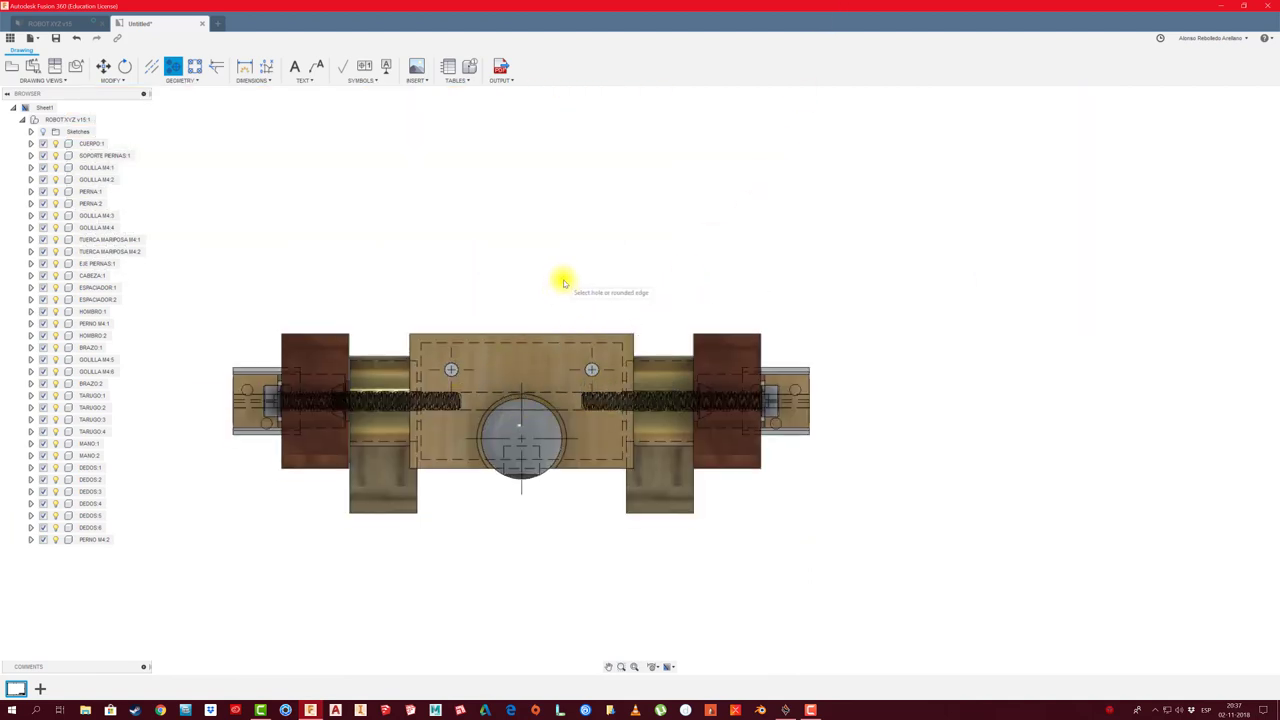
{"action": "scroll", "coordinate": [557, 275], "scroll_direction": "down", "scroll_amount": 1}
{"action": "scroll", "coordinate": [557, 255], "scroll_direction": "down", "scroll_amount": 2}
{"action": "scroll", "coordinate": [526, 436], "scroll_direction": "down", "scroll_amount": 2}
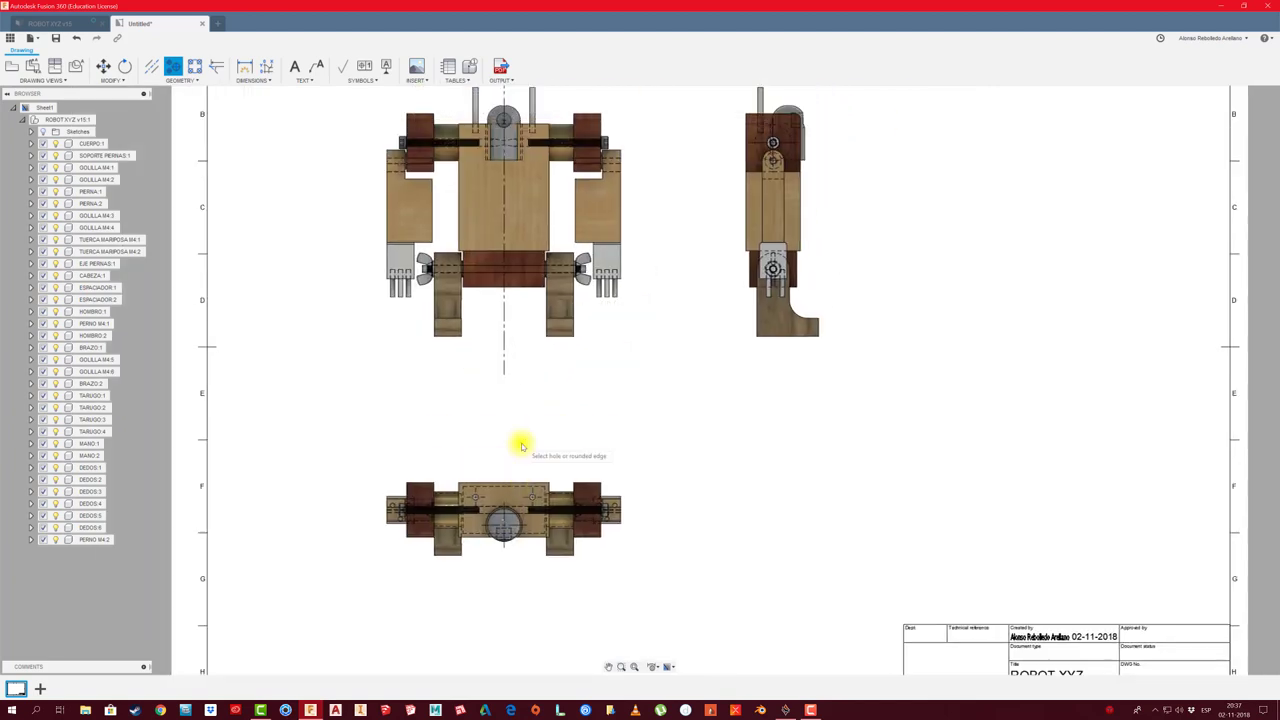
{"action": "scroll", "coordinate": [533, 446], "scroll_direction": "down", "scroll_amount": 2}
{"action": "scroll", "coordinate": [643, 436], "scroll_direction": "down", "scroll_amount": 1}
{"action": "scroll", "coordinate": [643, 435], "scroll_direction": "up", "scroll_amount": 1}
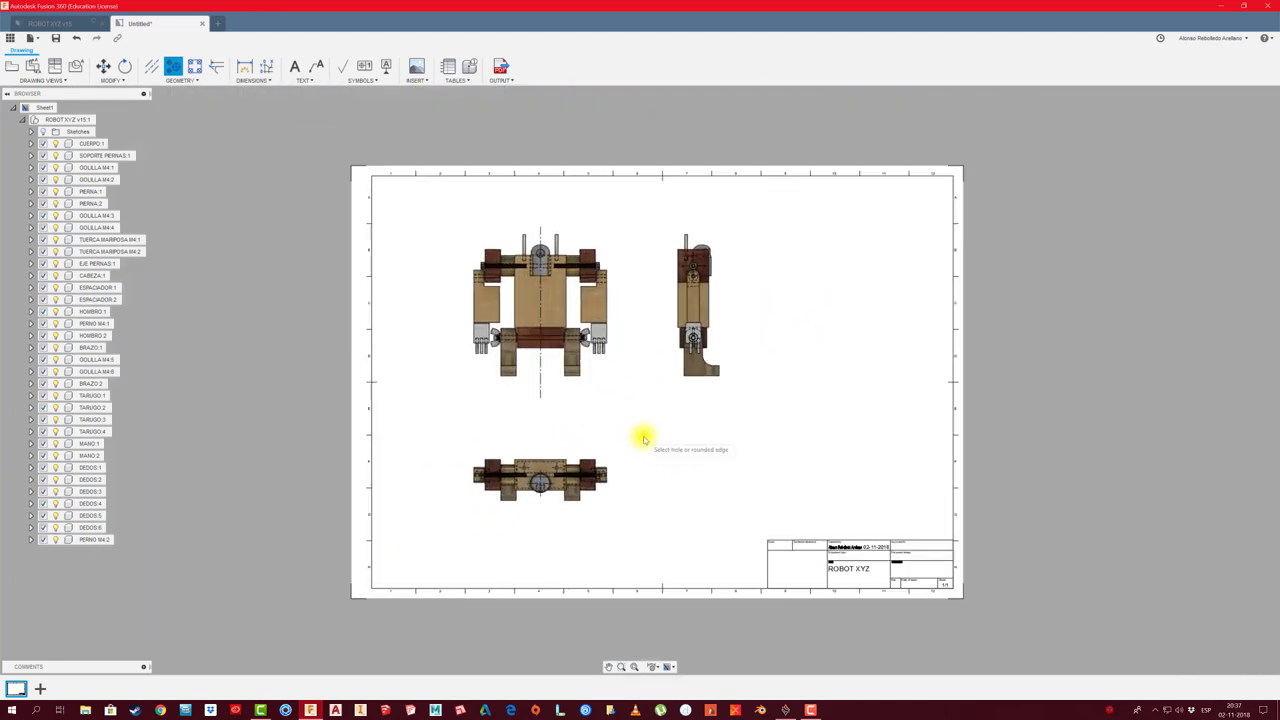
{"action": "scroll", "coordinate": [643, 435], "scroll_direction": "up", "scroll_amount": 2}
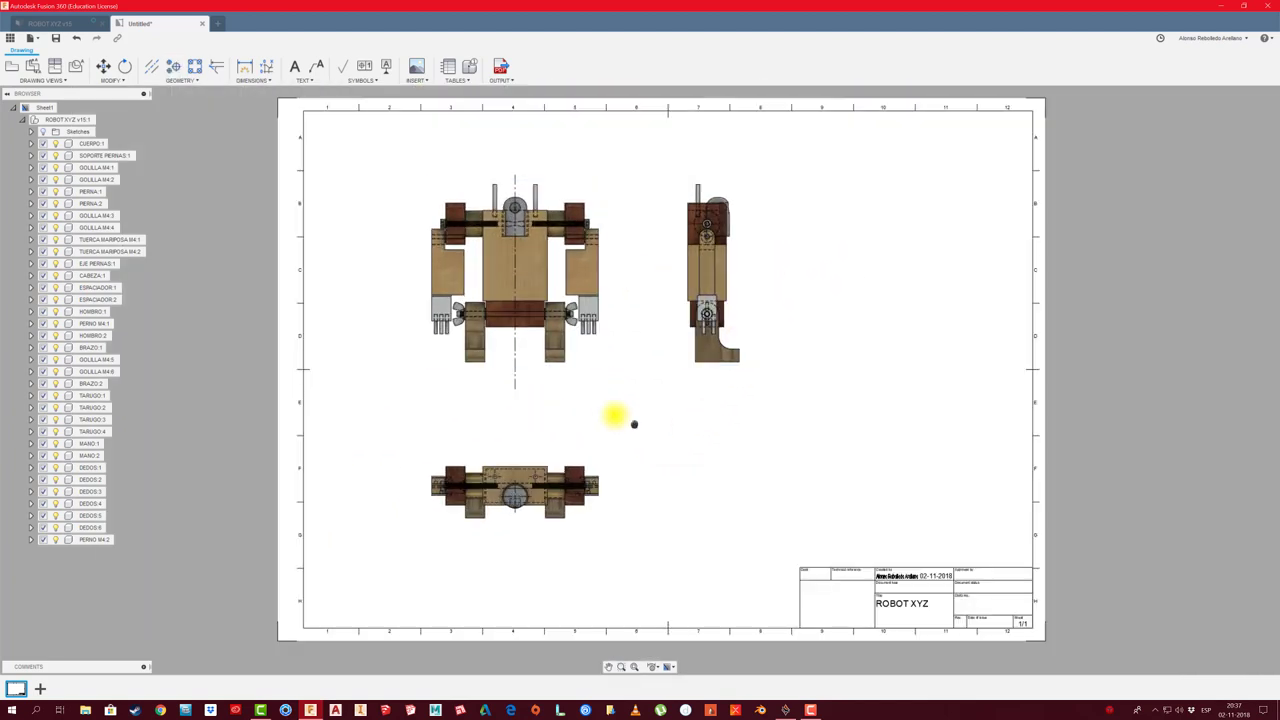
Review the front view's Drawing View settings and close them
{"action": "middle_click_drag", "start_coordinate": [634, 423], "coordinate": [607, 413]}
{"action": "middle_click_drag", "start_coordinate": [714, 422], "coordinate": [692, 418]}
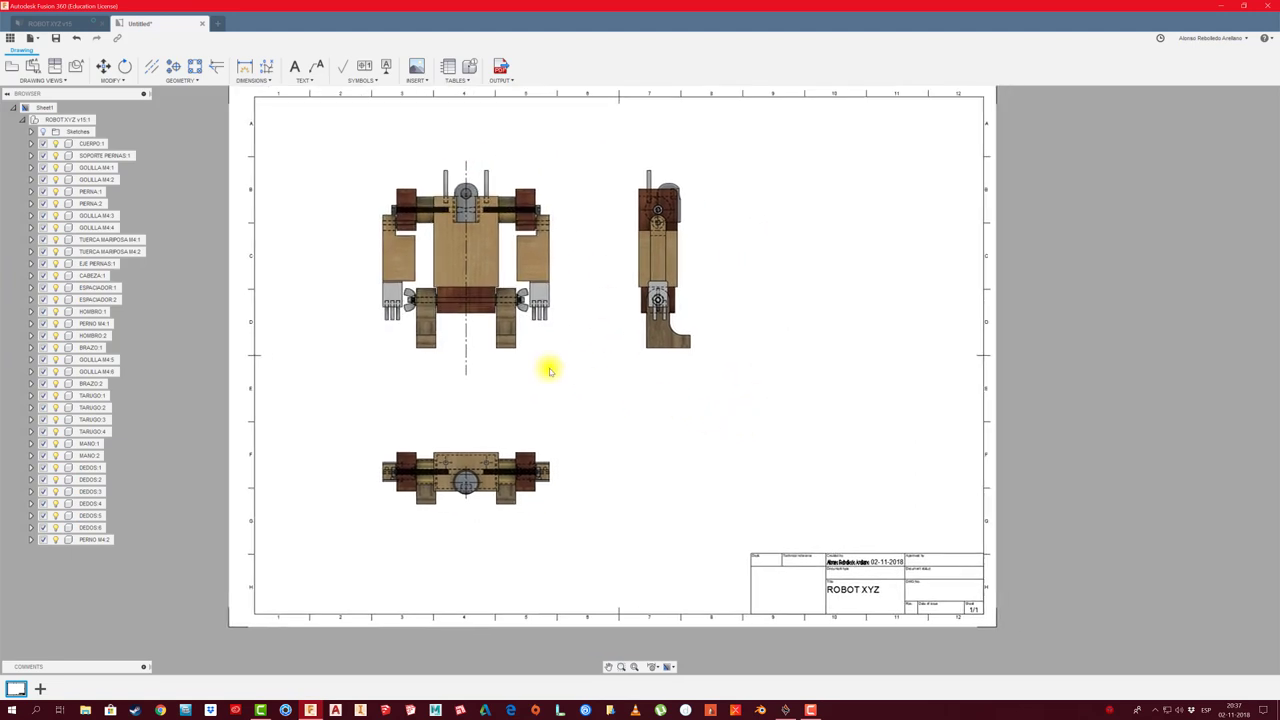
{"action": "double_click", "coordinate": [533, 355]}
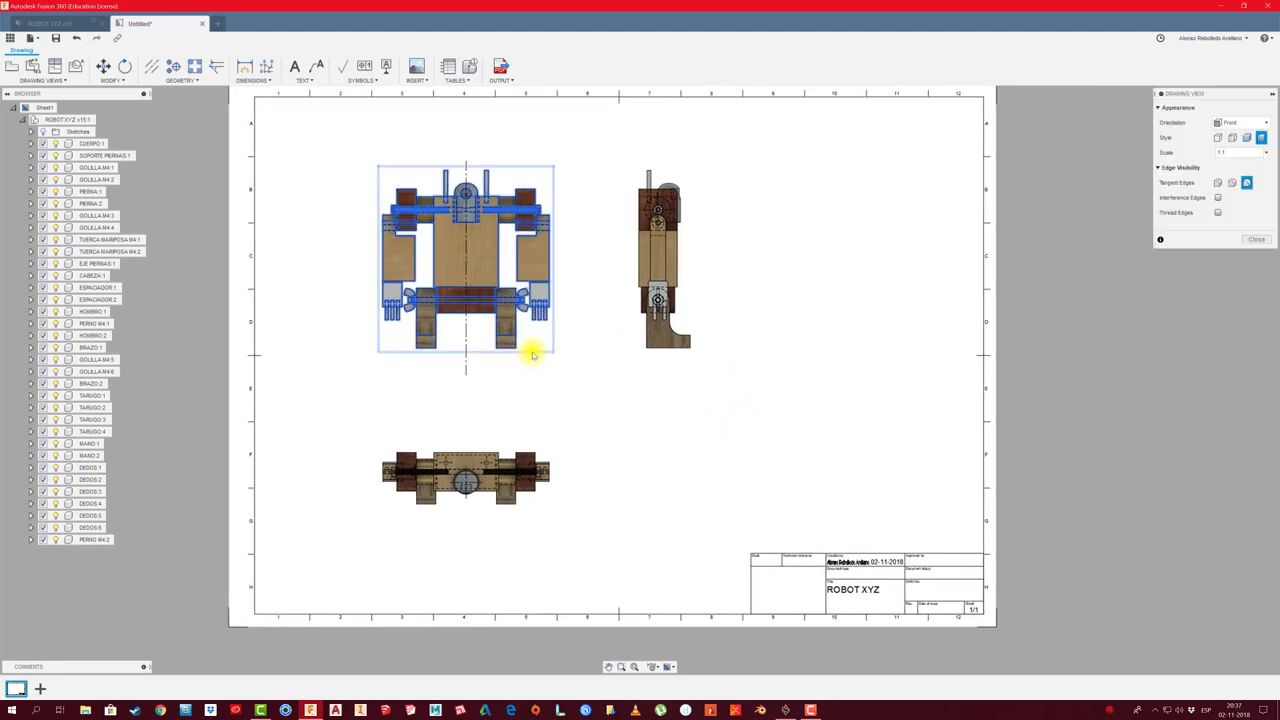
{"action": "left_click", "coordinate": [1250, 241]}
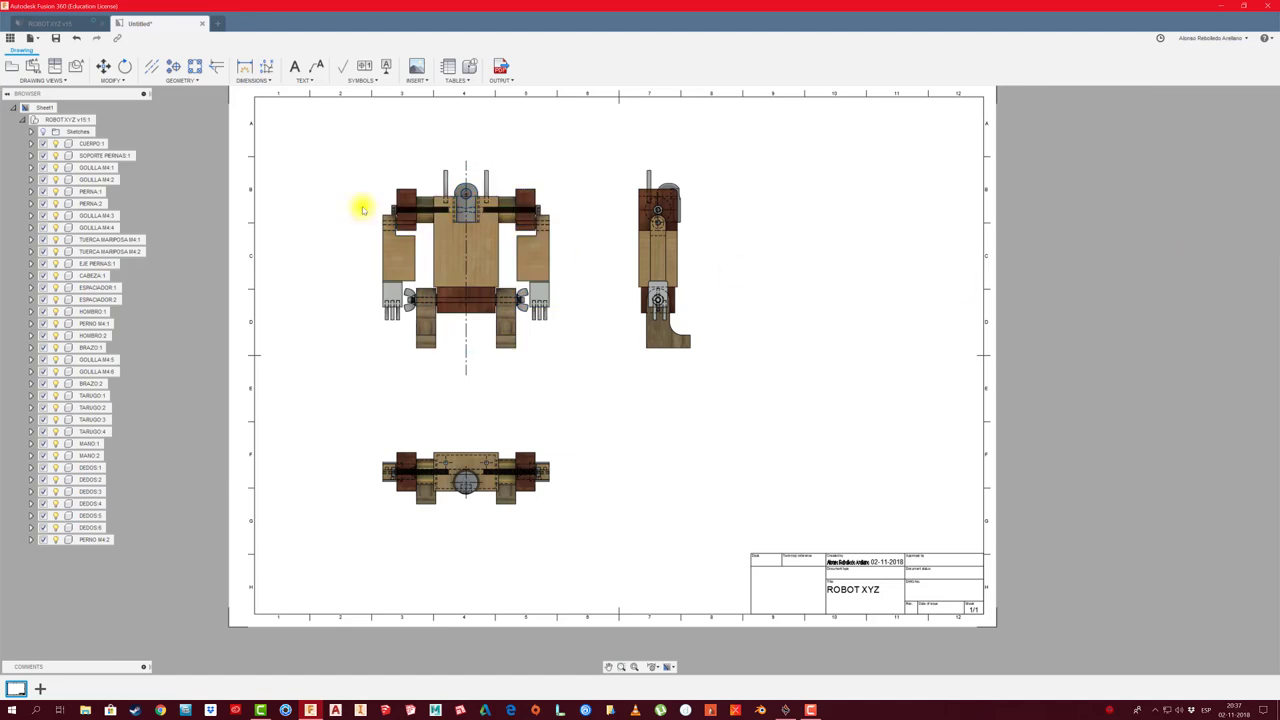
Add an 'Escala 1:1' text note between the front and top views and nudge it into place
{"action": "left_click", "coordinate": [295, 66]}
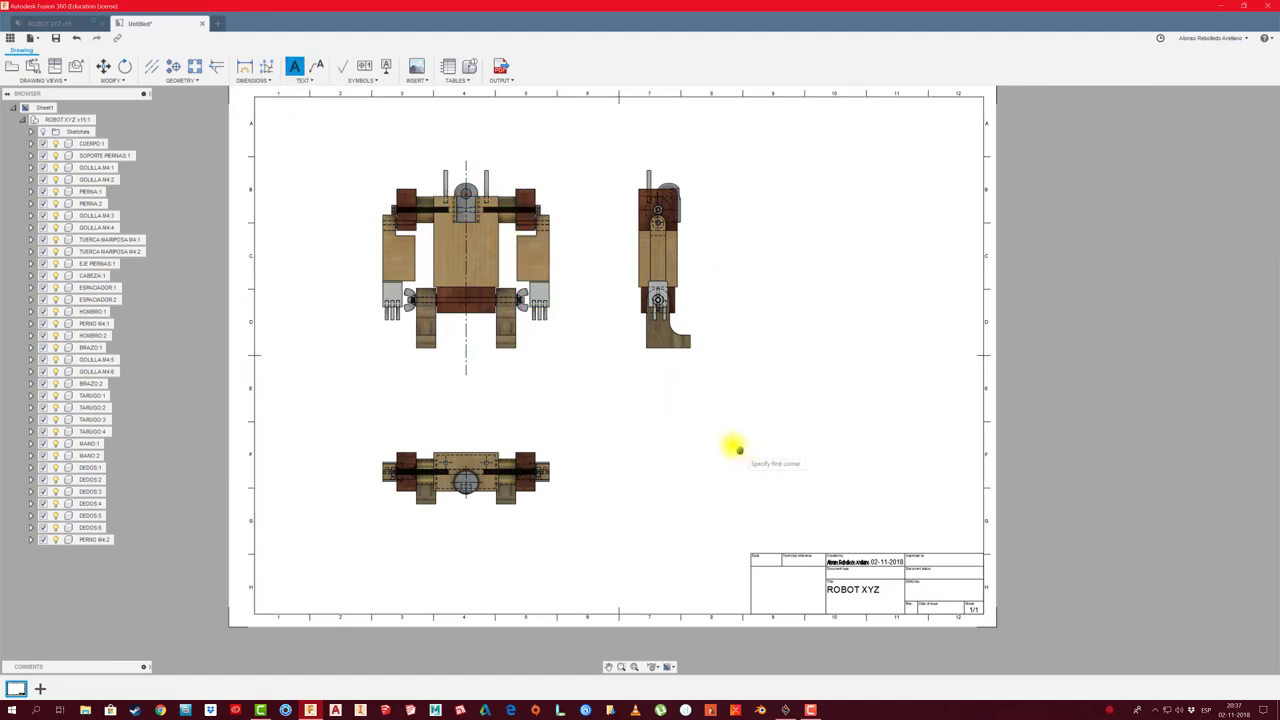
{"action": "middle_click_drag", "start_coordinate": [737, 446], "coordinate": [712, 427]}
{"action": "left_click", "coordinate": [549, 376]}
{"action": "left_click", "coordinate": [676, 401]}
{"action": "type", "text": "Escala 1:1"}
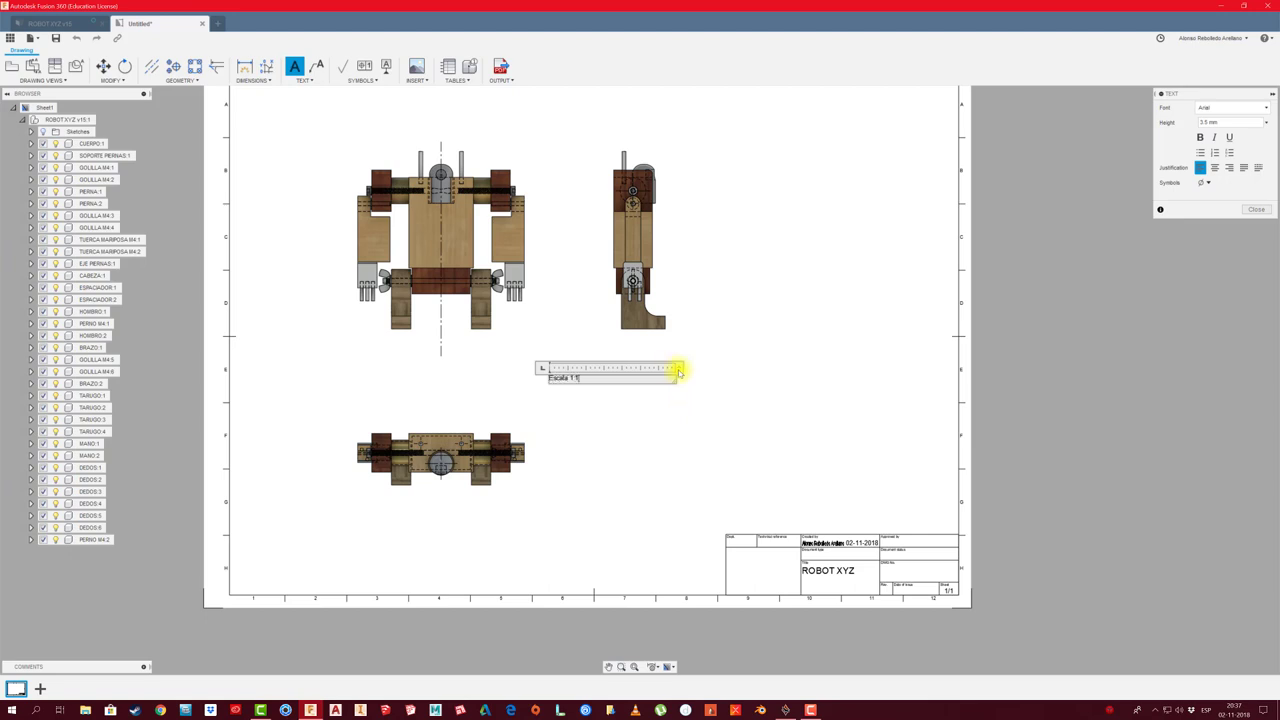
{"action": "left_click", "coordinate": [1255, 209]}
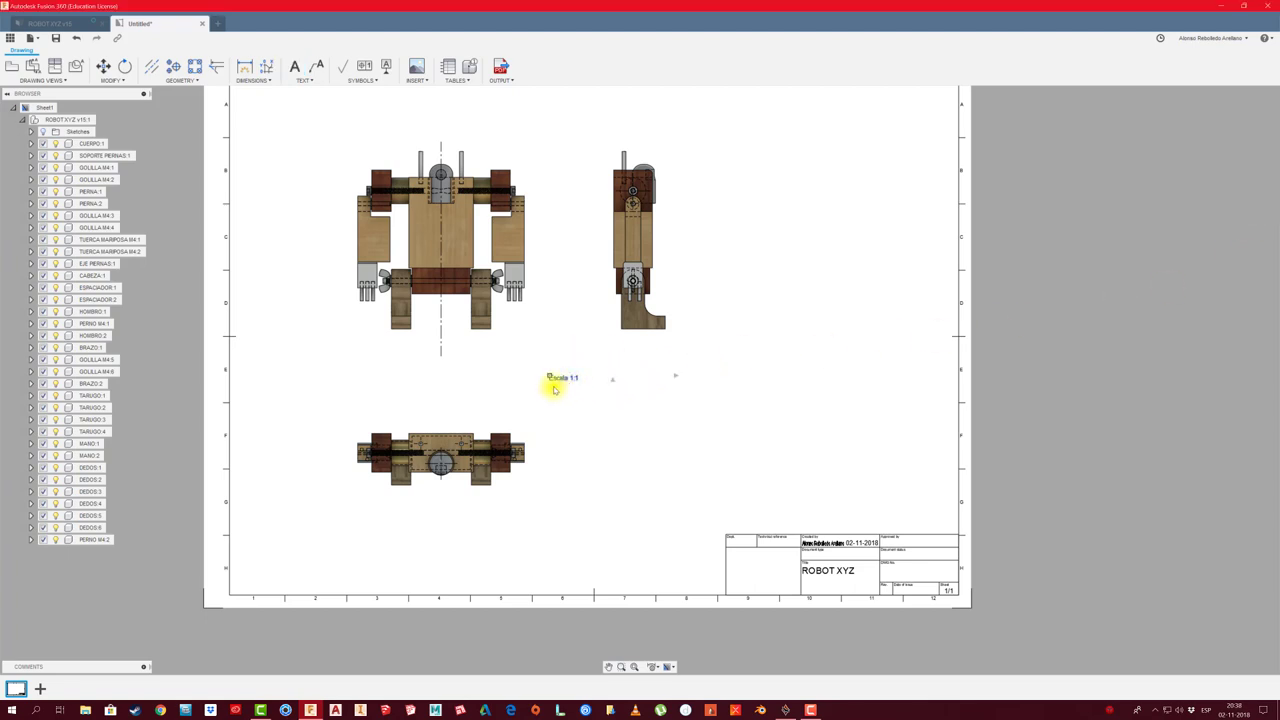
{"action": "left_click_drag", "start_coordinate": [550, 378], "coordinate": [565, 391]}
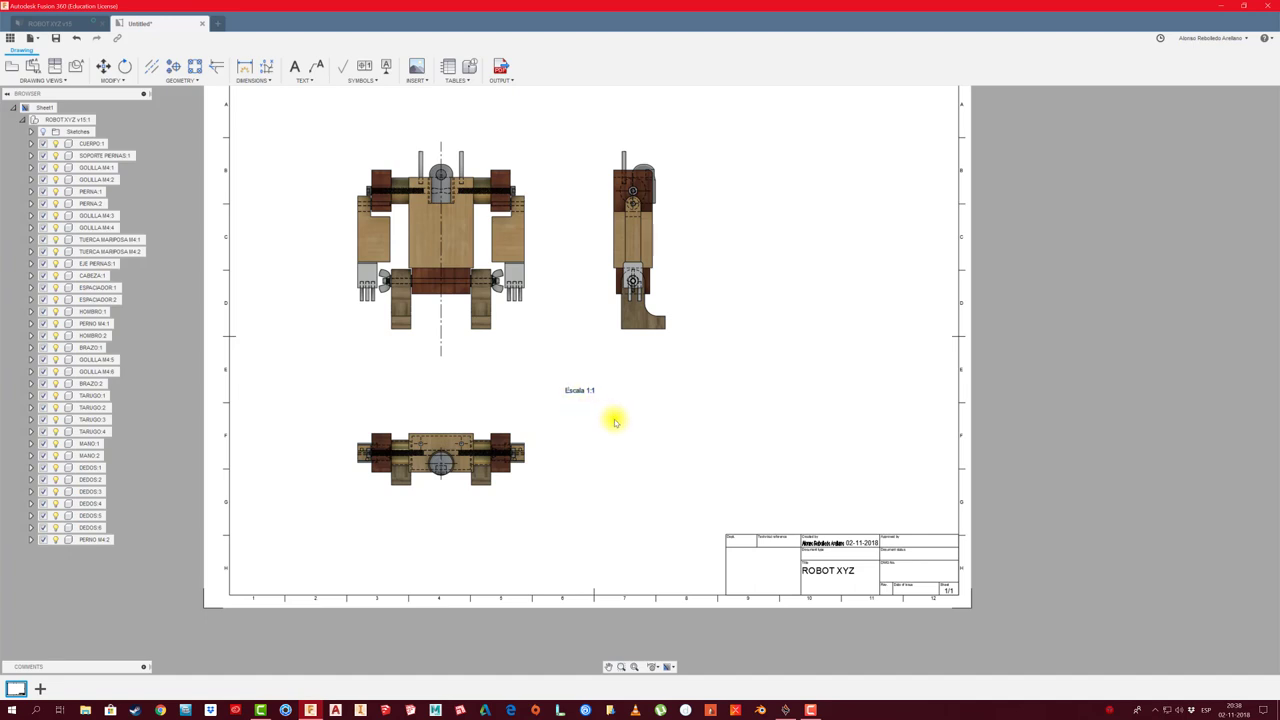
{"action": "scroll", "coordinate": [597, 413], "scroll_direction": "down", "scroll_amount": 2}
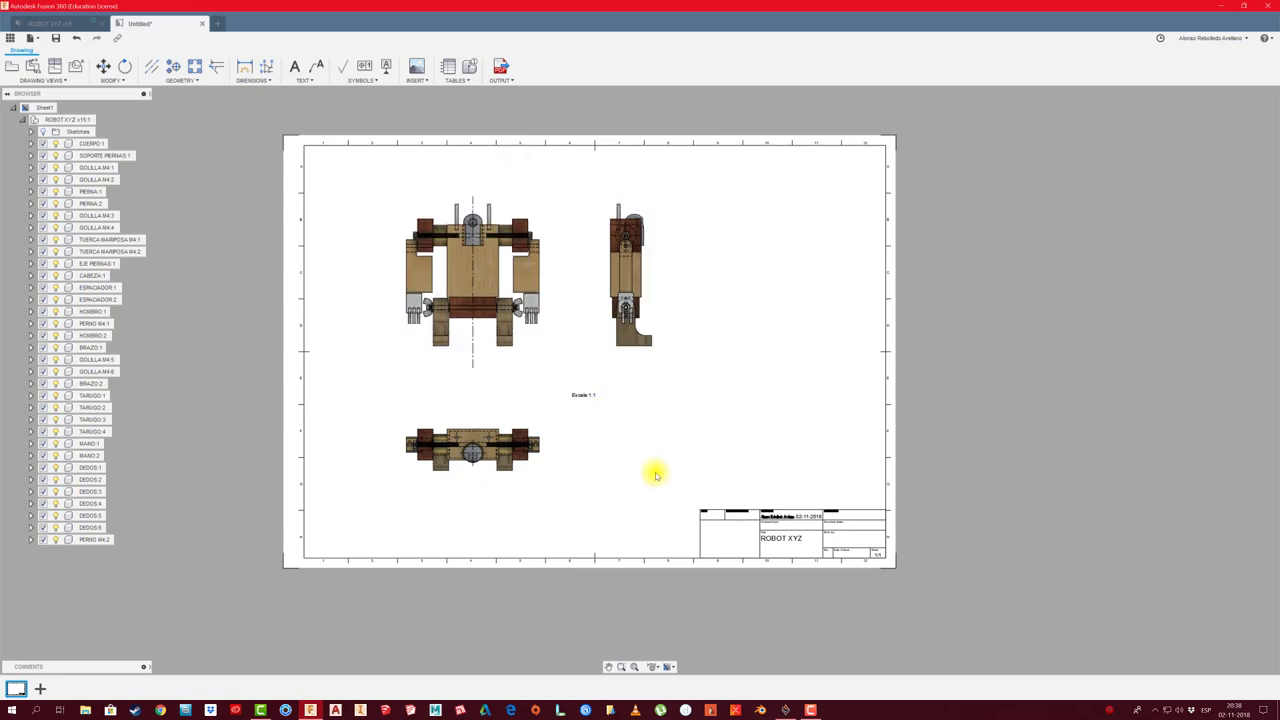
Fill the title block's Dept with Diseño, Technical reference with FUSION 360 and Document type with PDF
{"action": "scroll", "coordinate": [657, 471], "scroll_direction": "up", "scroll_amount": 2}
{"action": "scroll", "coordinate": [620, 466], "scroll_direction": "down", "scroll_amount": 2}
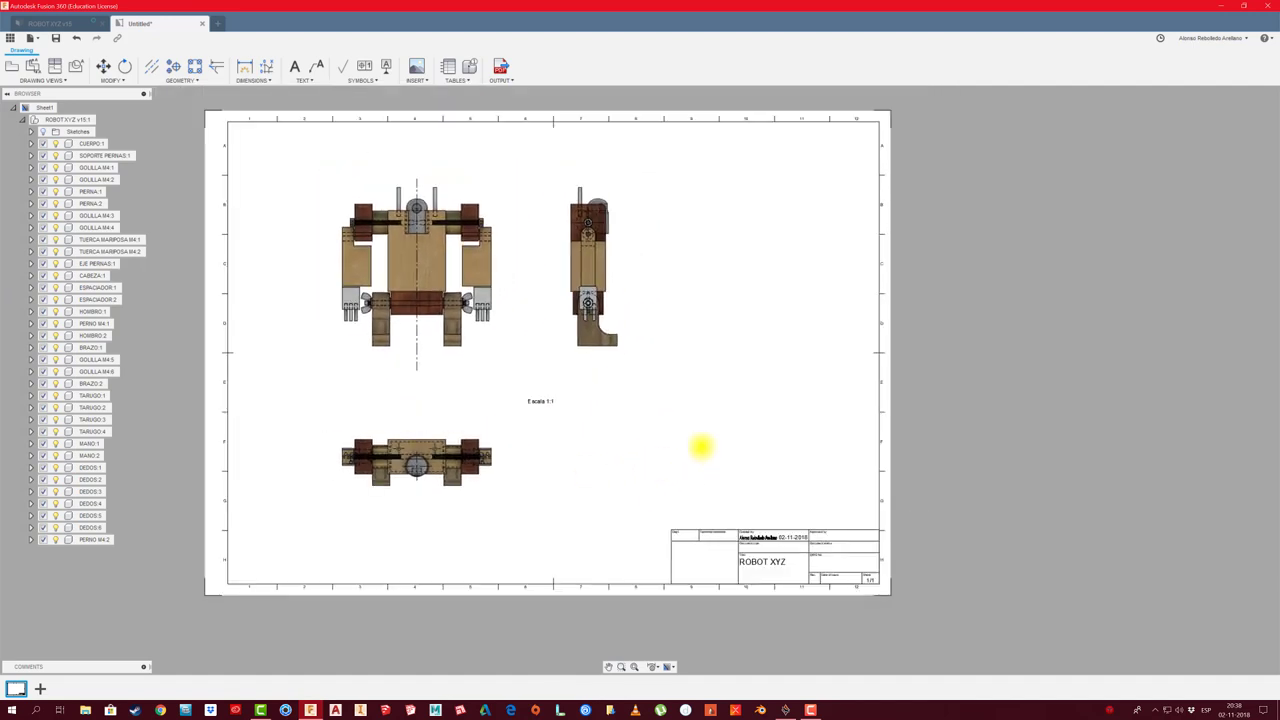
{"action": "middle_click_drag", "start_coordinate": [700, 443], "coordinate": [631, 423]}
{"action": "scroll", "coordinate": [712, 550], "scroll_direction": "up", "scroll_amount": 1}
{"action": "scroll", "coordinate": [690, 537], "scroll_direction": "up", "scroll_amount": 1}
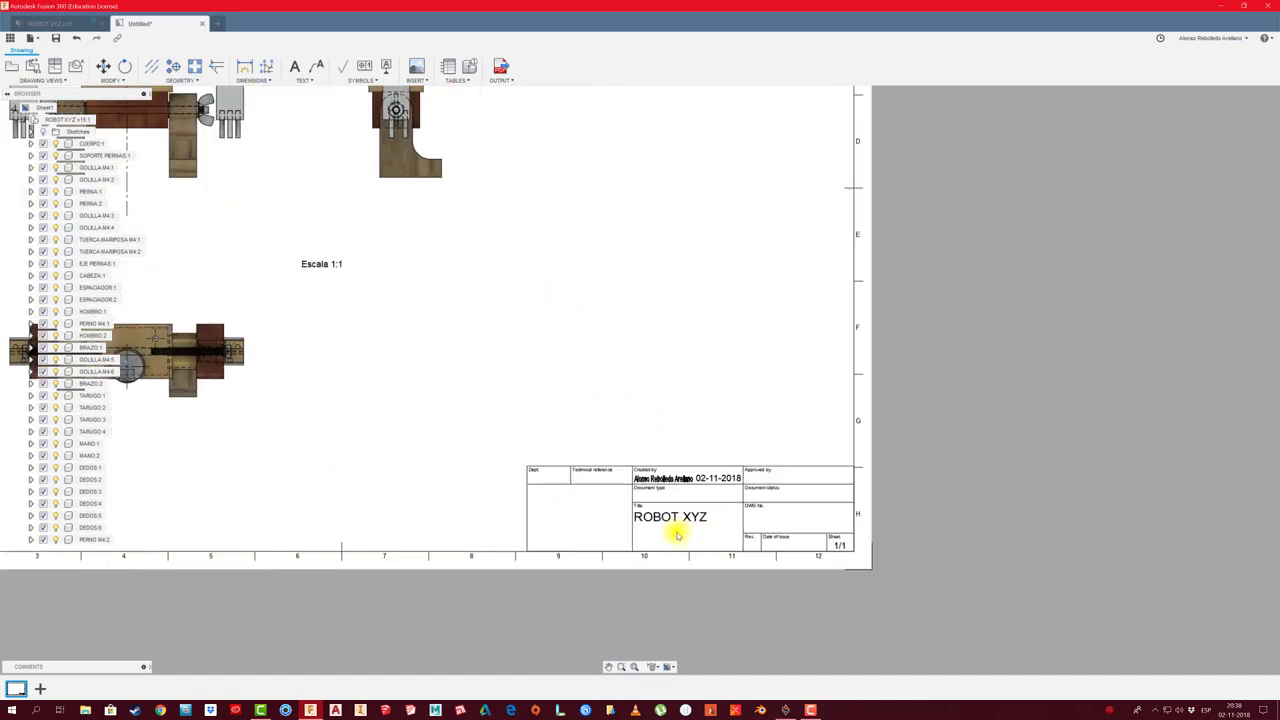
{"action": "scroll", "coordinate": [673, 527], "scroll_direction": "up", "scroll_amount": 1}
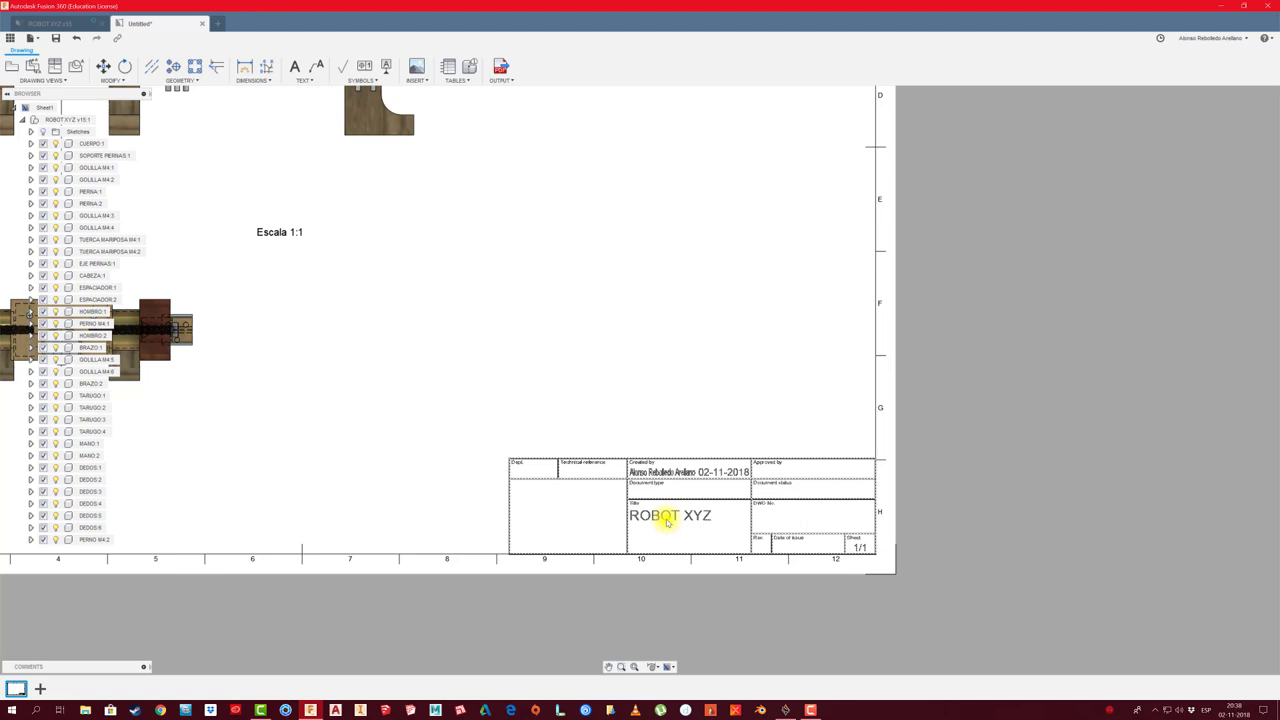
{"action": "double_click", "coordinate": [667, 521]}
{"action": "scroll", "coordinate": [551, 486], "scroll_direction": "up", "scroll_amount": 1}
{"action": "left_click", "coordinate": [513, 469]}
{"action": "type", "text": "Diseño"}
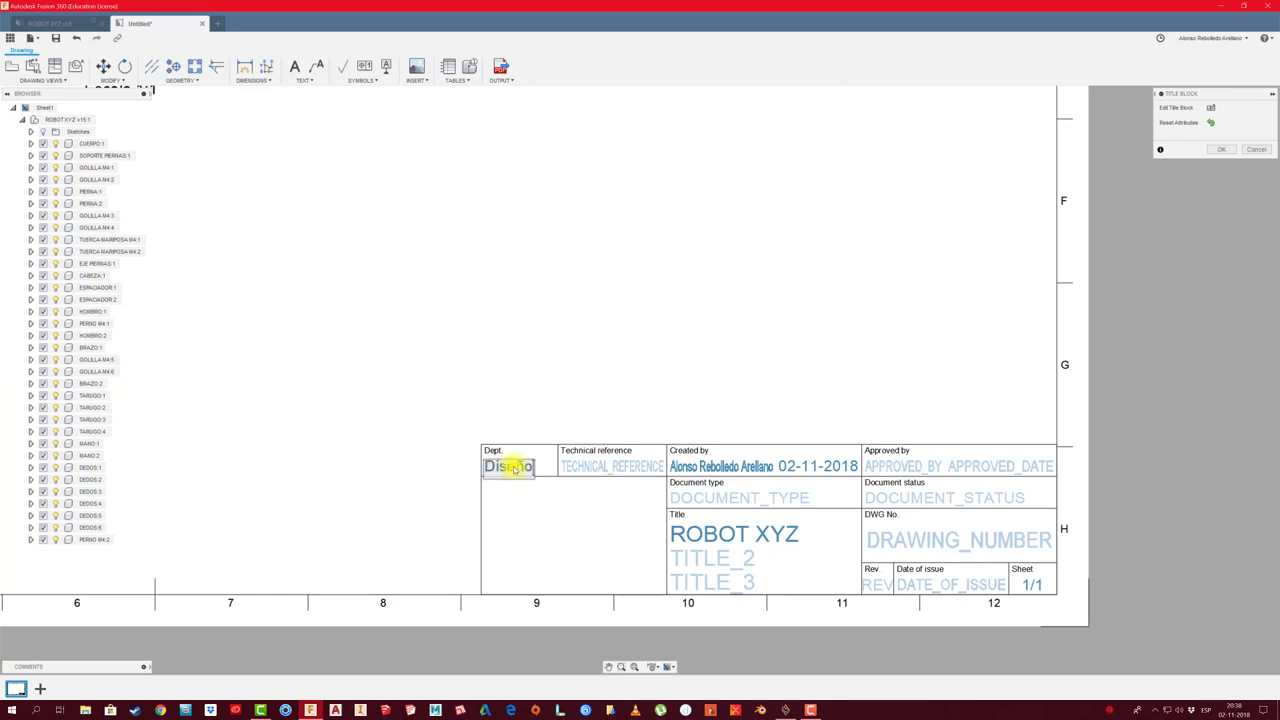
{"action": "left_click", "coordinate": [597, 468]}
{"action": "type", "text": "FUSION 360"}
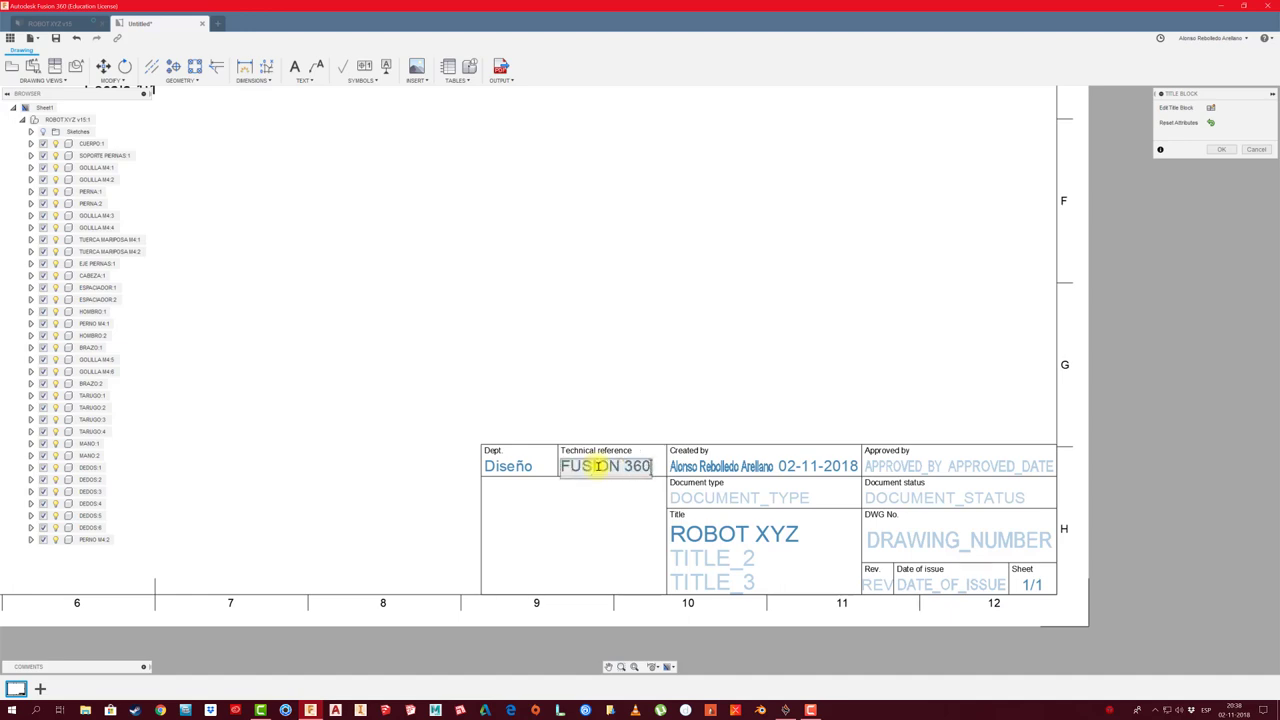
{"action": "left_click", "coordinate": [700, 500]}
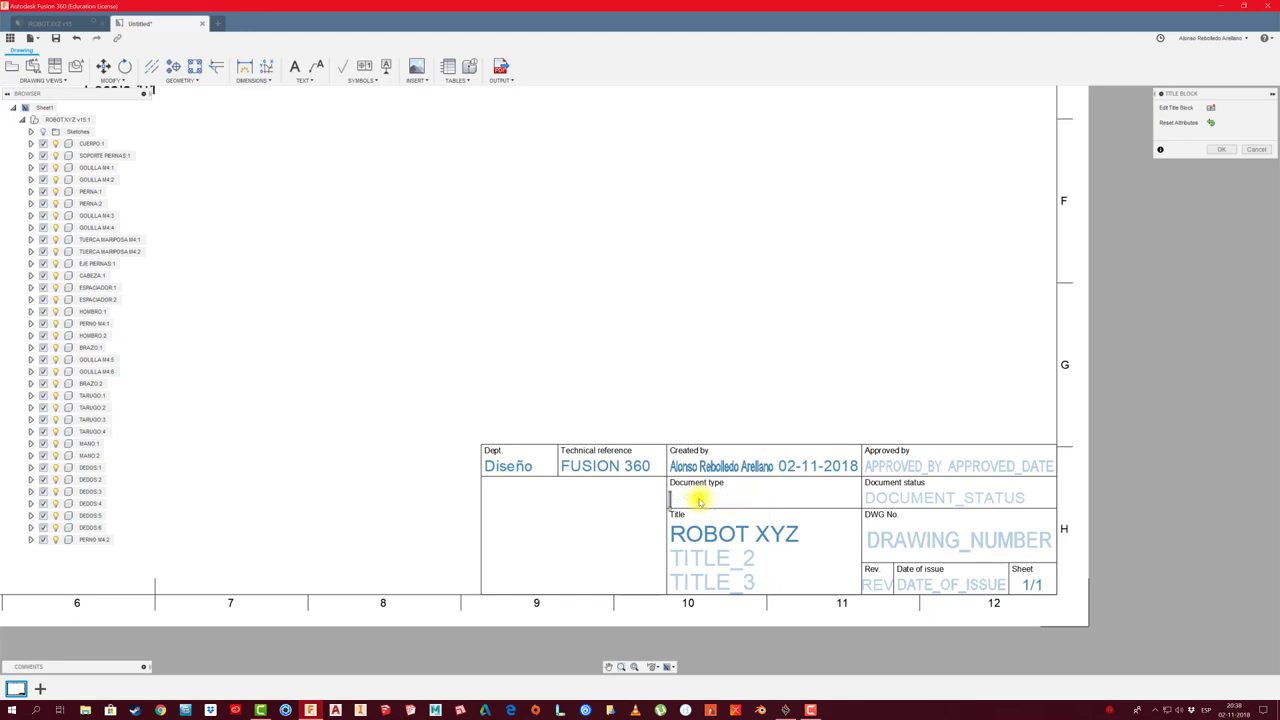
{"action": "type", "text": "PDF"}
{"action": "left_click", "coordinate": [846, 497]}
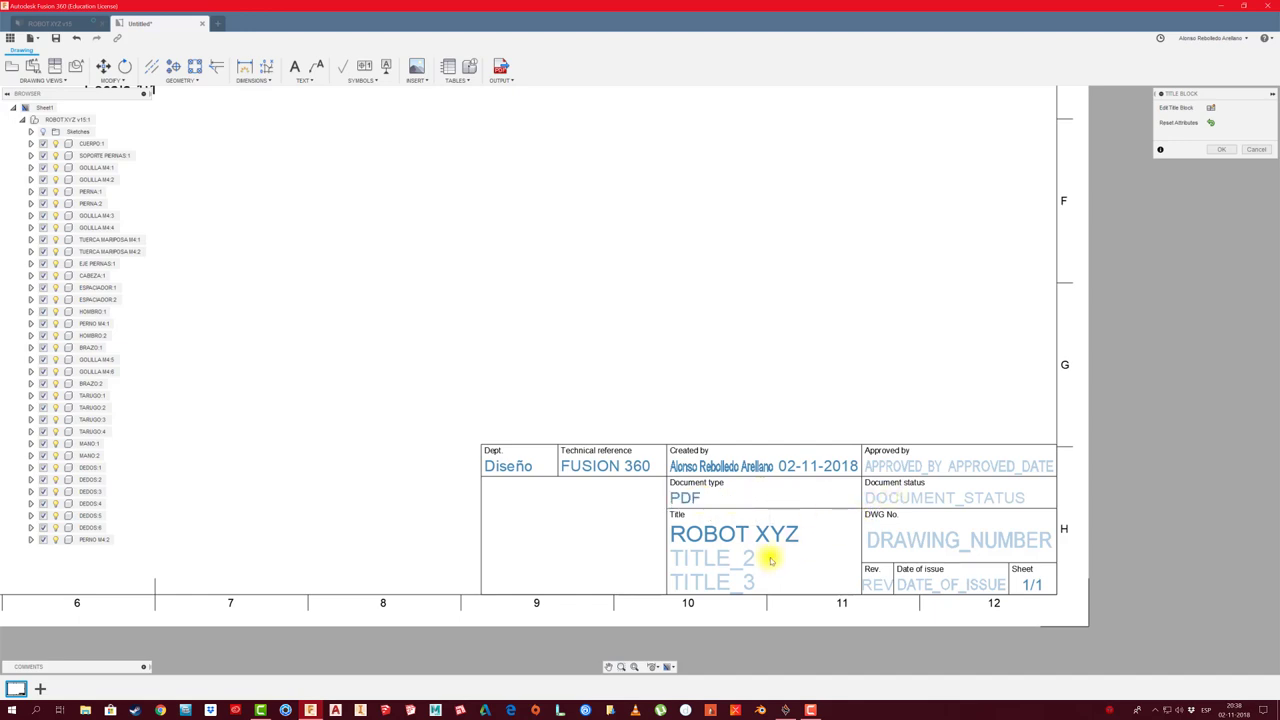
Enter the approver's name, Rev 1 and issue date 8-11-2018, then confirm the title block
{"action": "left_click", "coordinate": [901, 468]}
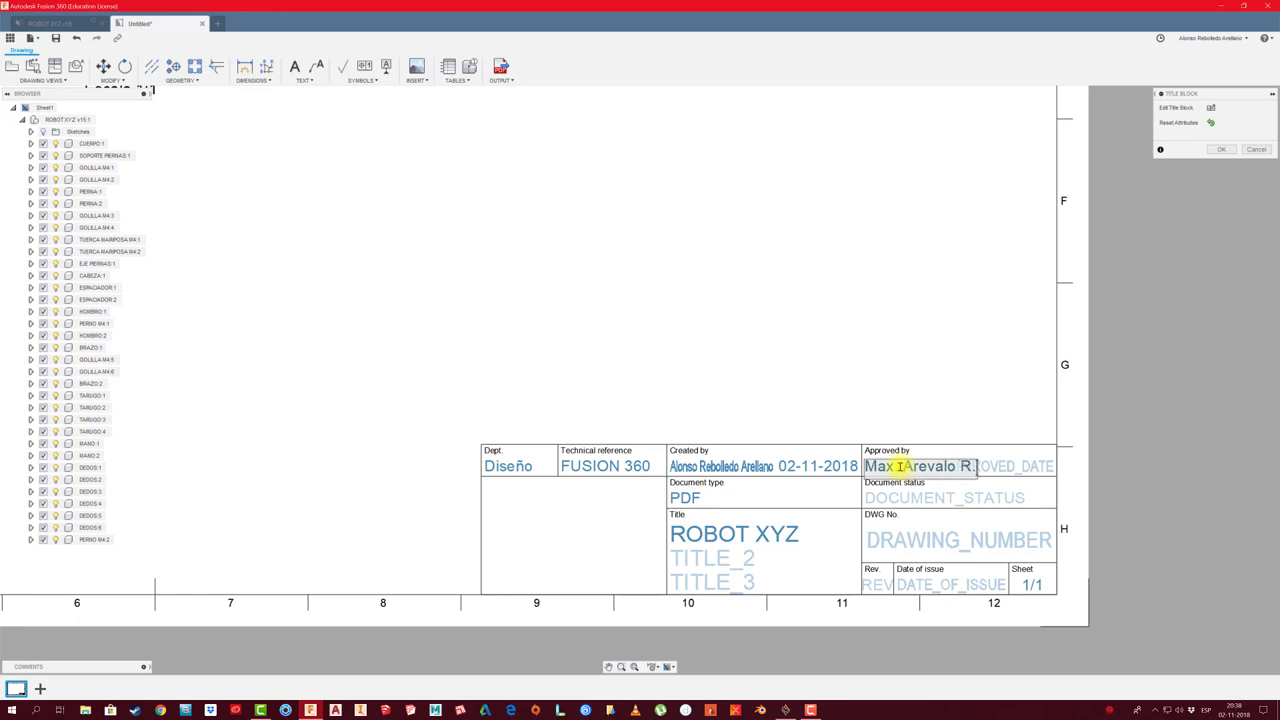
{"action": "left_click", "coordinate": [876, 588]}
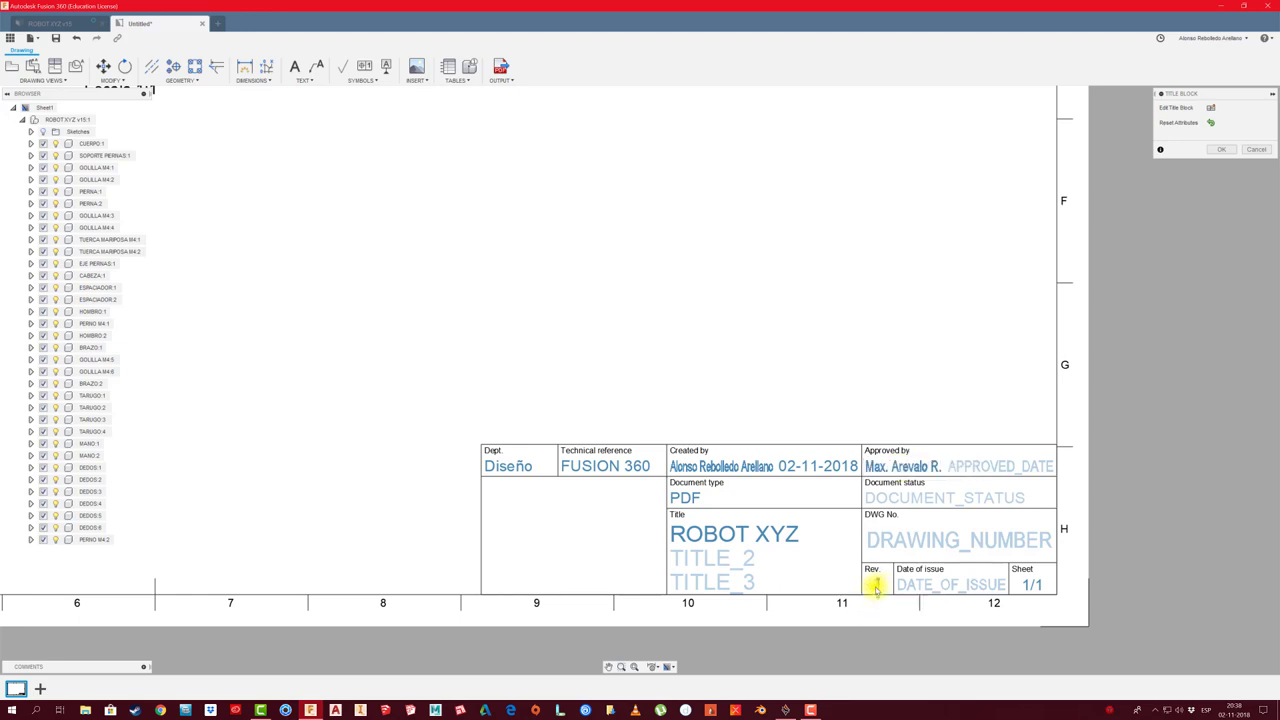
{"action": "type", "text": "1"}
{"action": "left_click", "coordinate": [908, 585]}
{"action": "type", "text": "8-11-2018"}
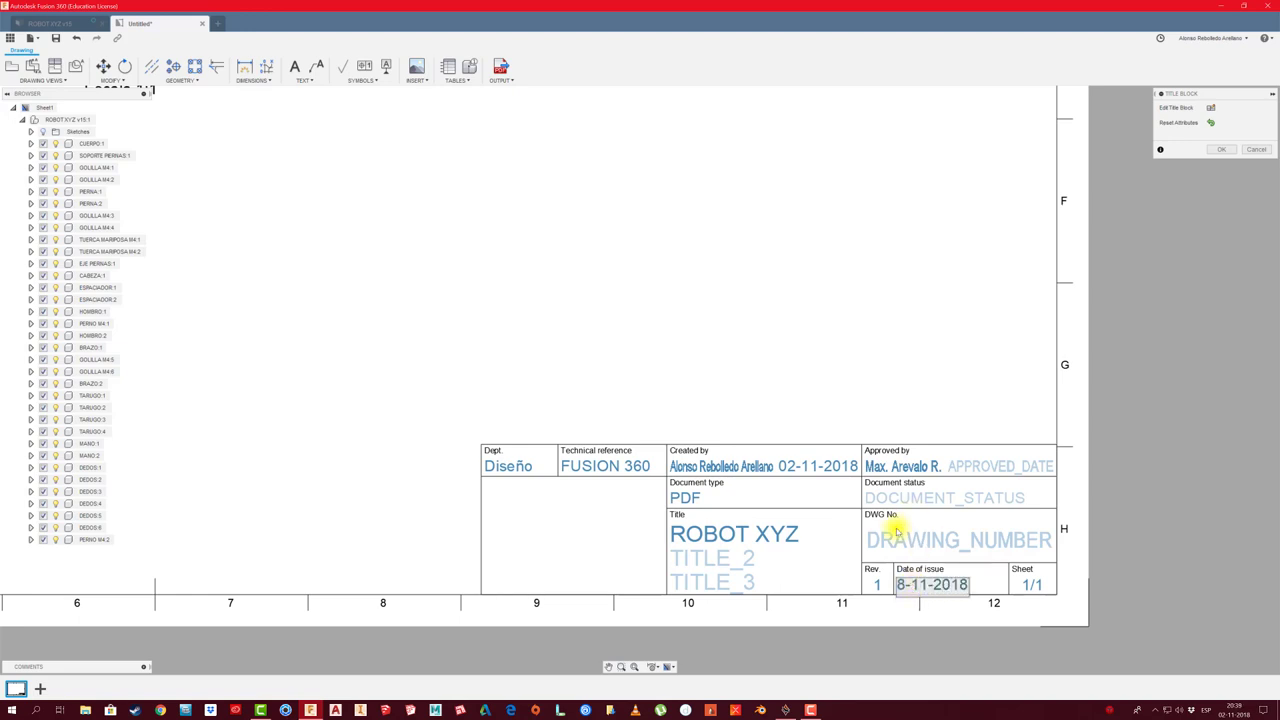
{"action": "left_click", "coordinate": [1221, 149]}
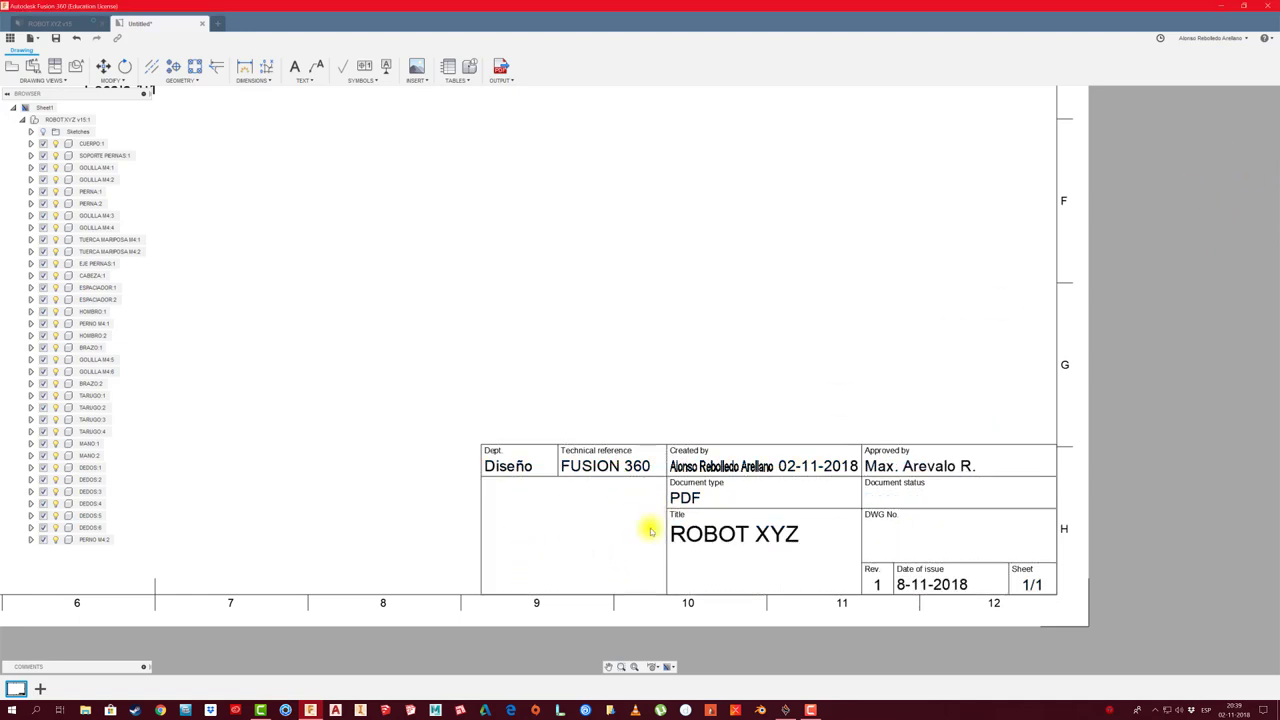
Reopen the title block to set DWG No. 1 and Document status Revisado
{"action": "double_click", "coordinate": [880, 518]}
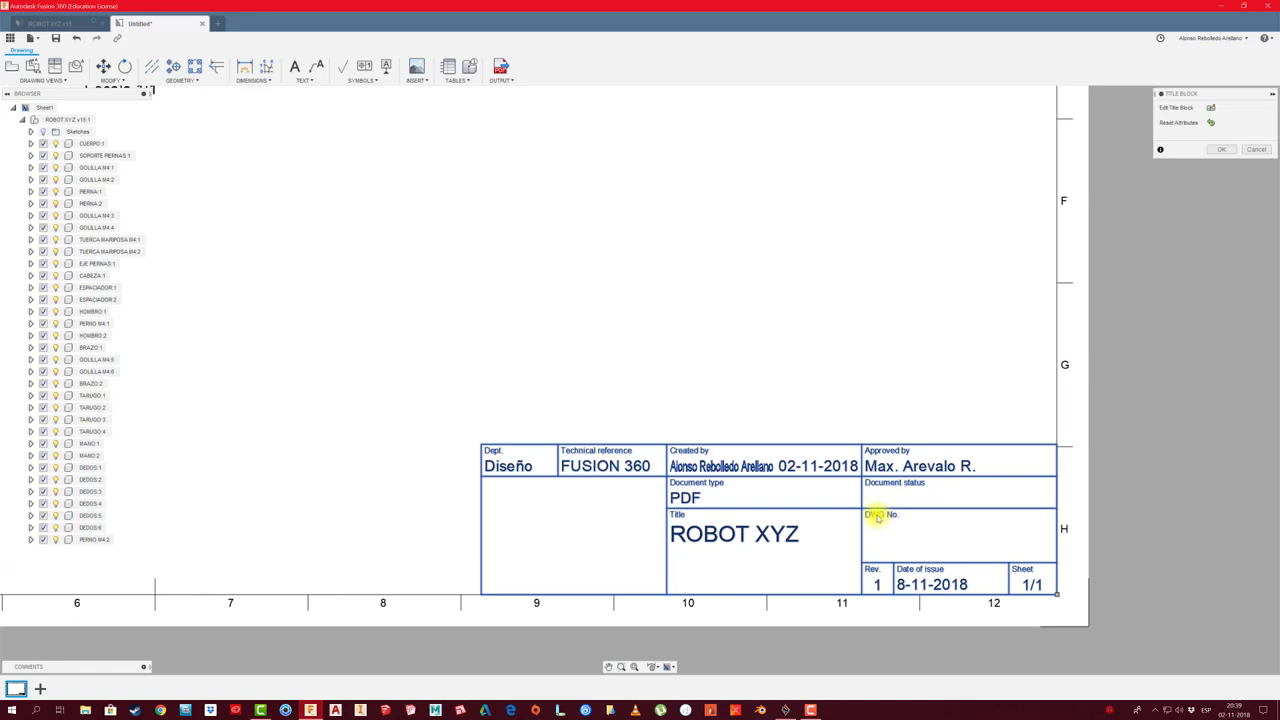
{"action": "type", "text": "1"}
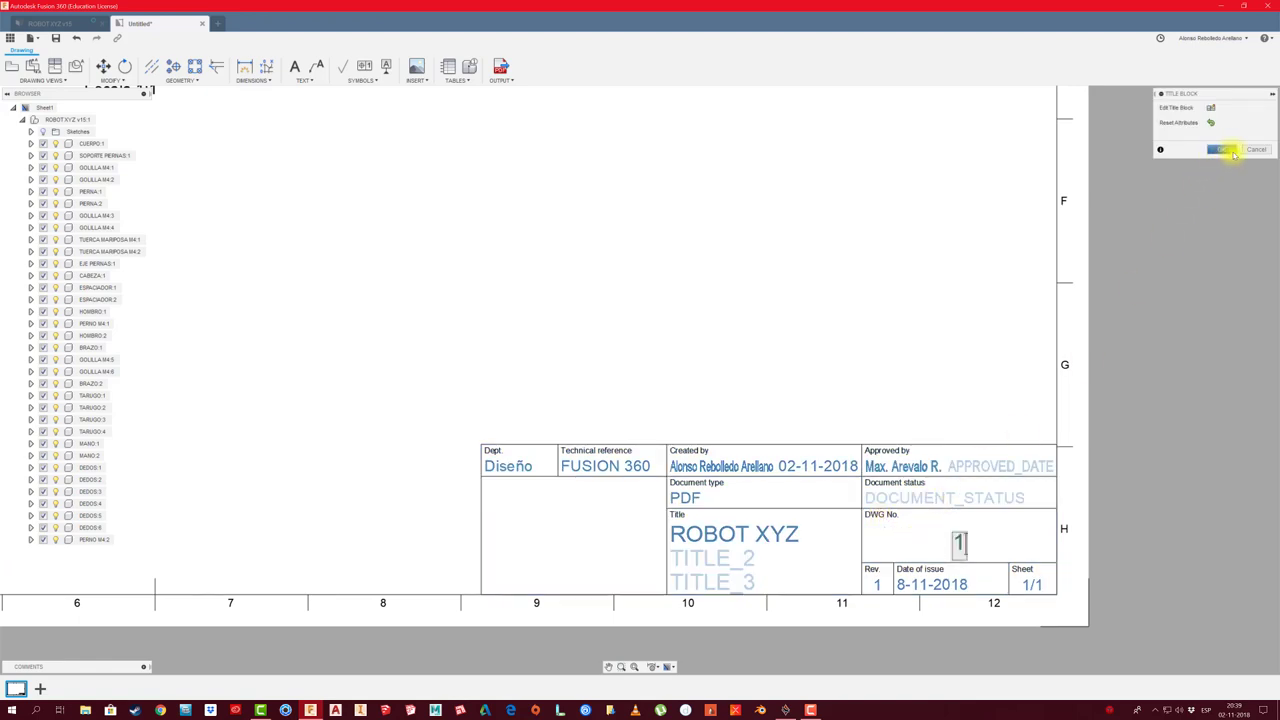
{"action": "left_click", "coordinate": [941, 499]}
{"action": "type", "text": "Revisado"}
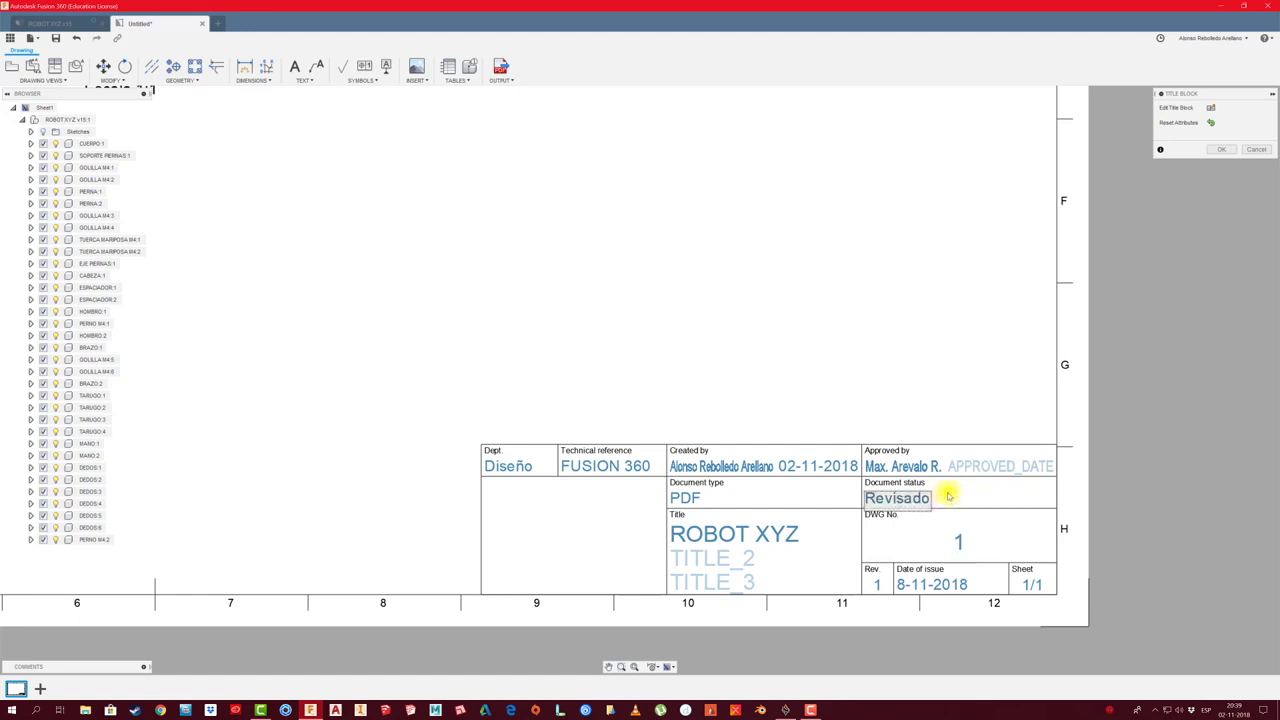
{"action": "left_click", "coordinate": [1221, 149]}
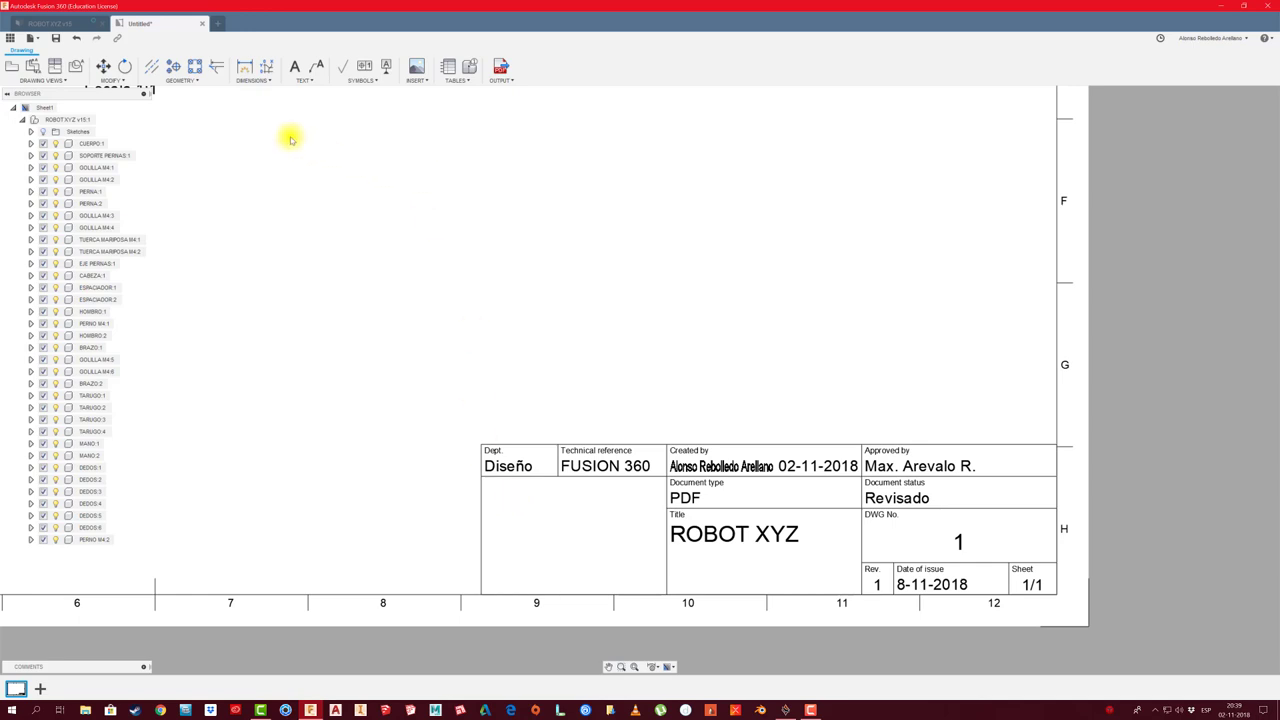
{"action": "left_click", "coordinate": [247, 68]}
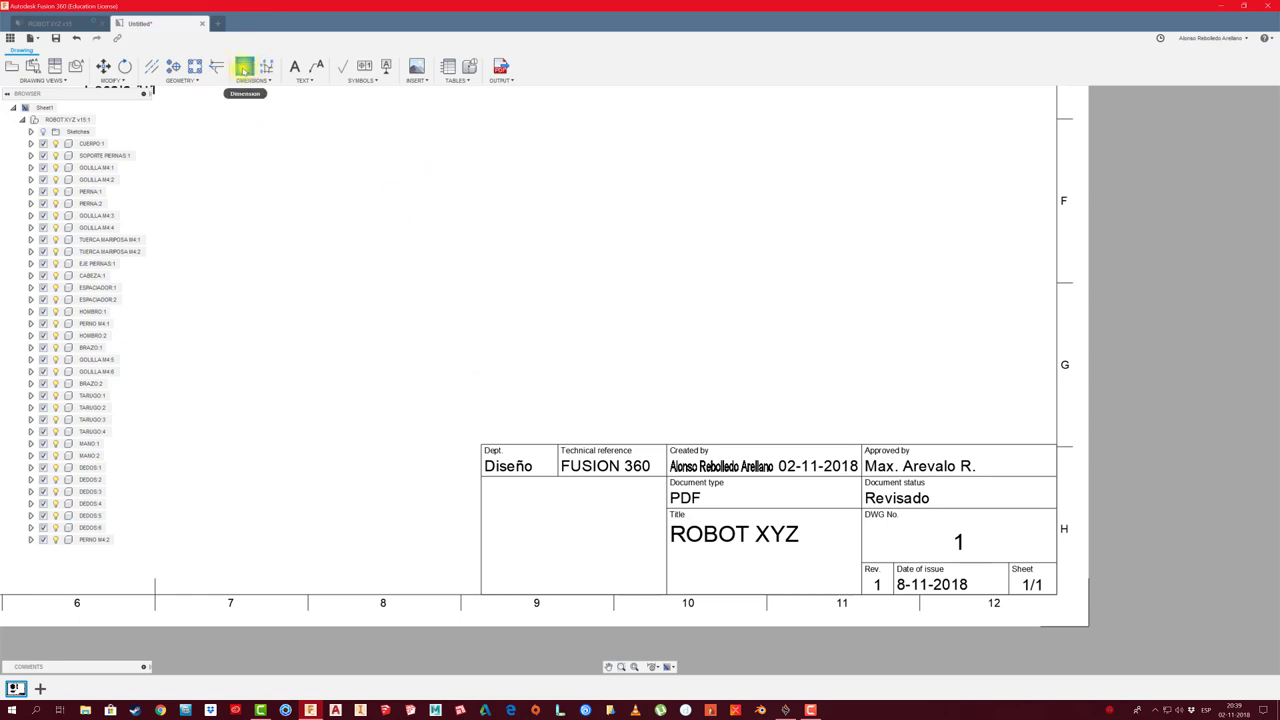
{"action": "left_click", "coordinate": [482, 479]}
{"action": "left_click", "coordinate": [665, 474]}
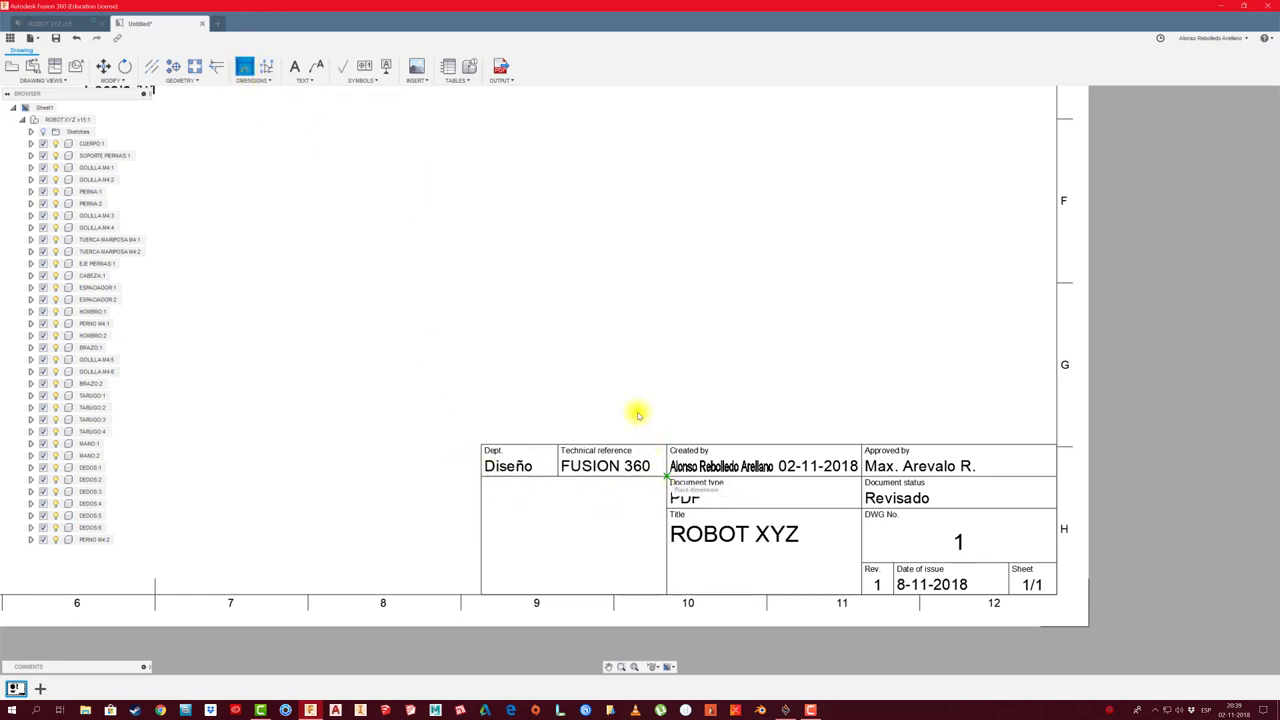
{"action": "left_click", "coordinate": [627, 383]}
{"action": "left_click", "coordinate": [482, 484]}
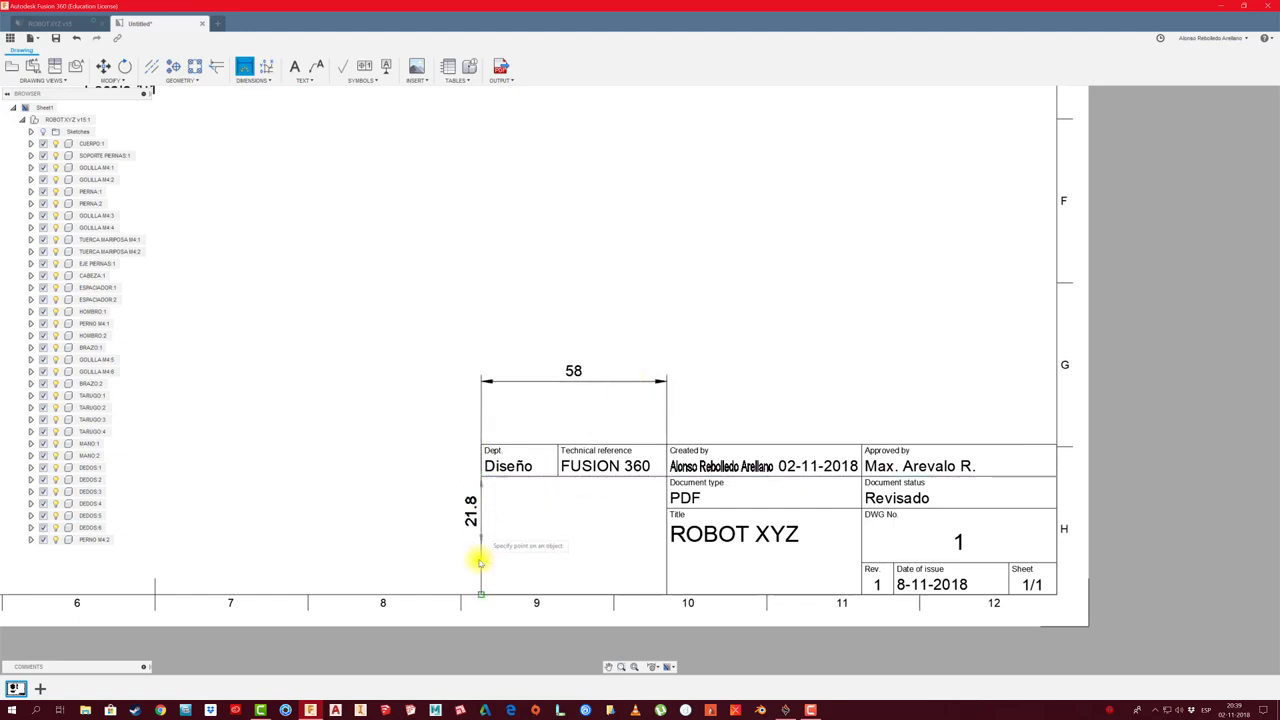
{"action": "left_click", "coordinate": [480, 594]}
{"action": "left_click", "coordinate": [414, 571]}
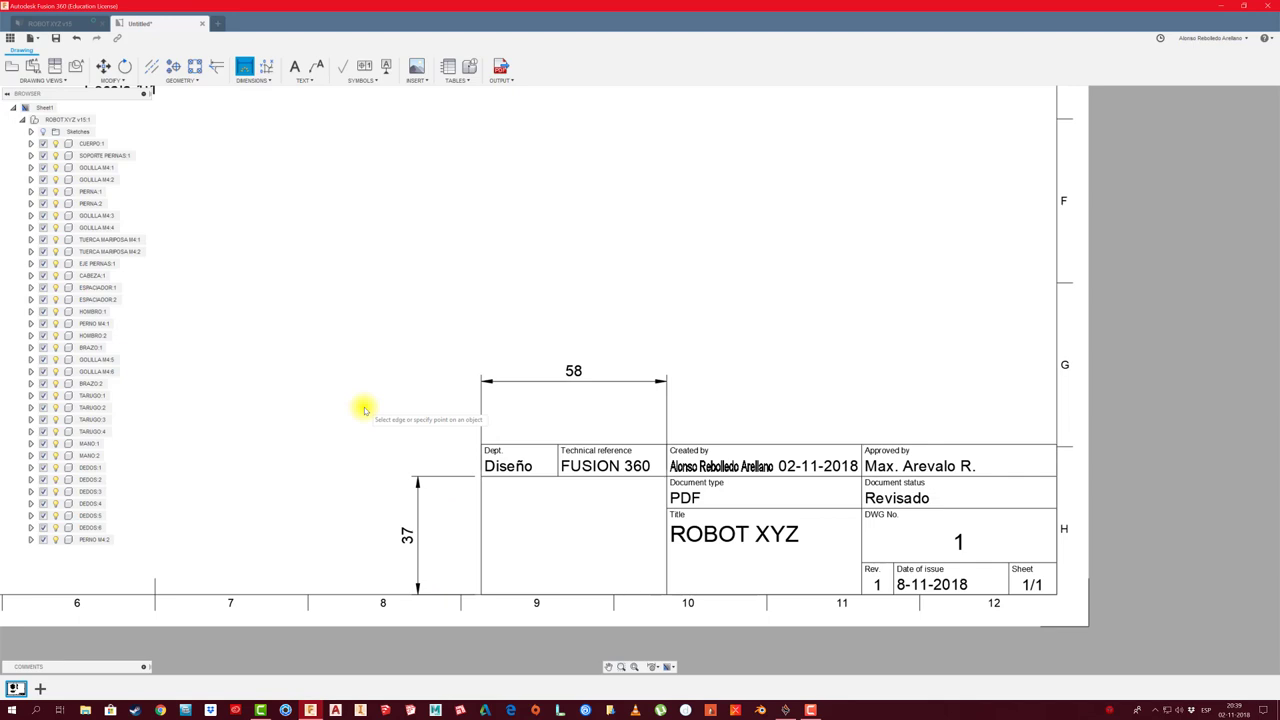
{"action": "key", "text": "Escape"}
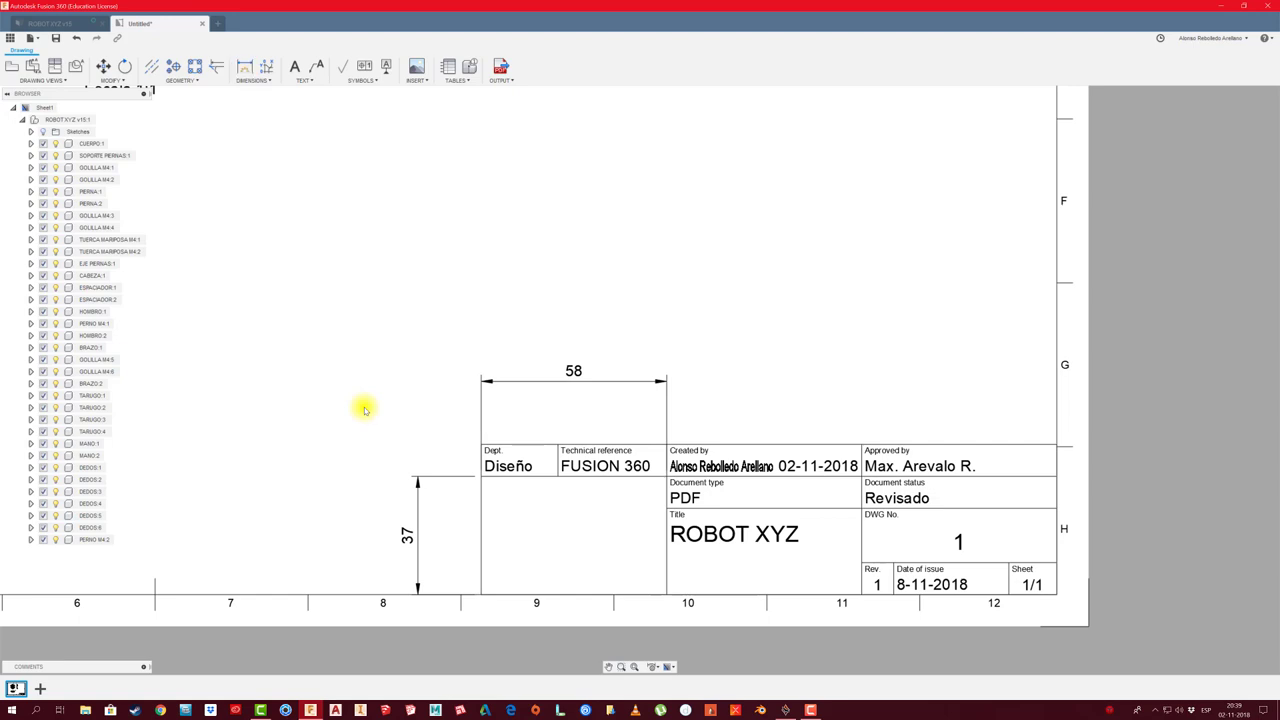
{"action": "key", "text": "ctrl+z"}
{"action": "key", "text": "ctrl+z"}
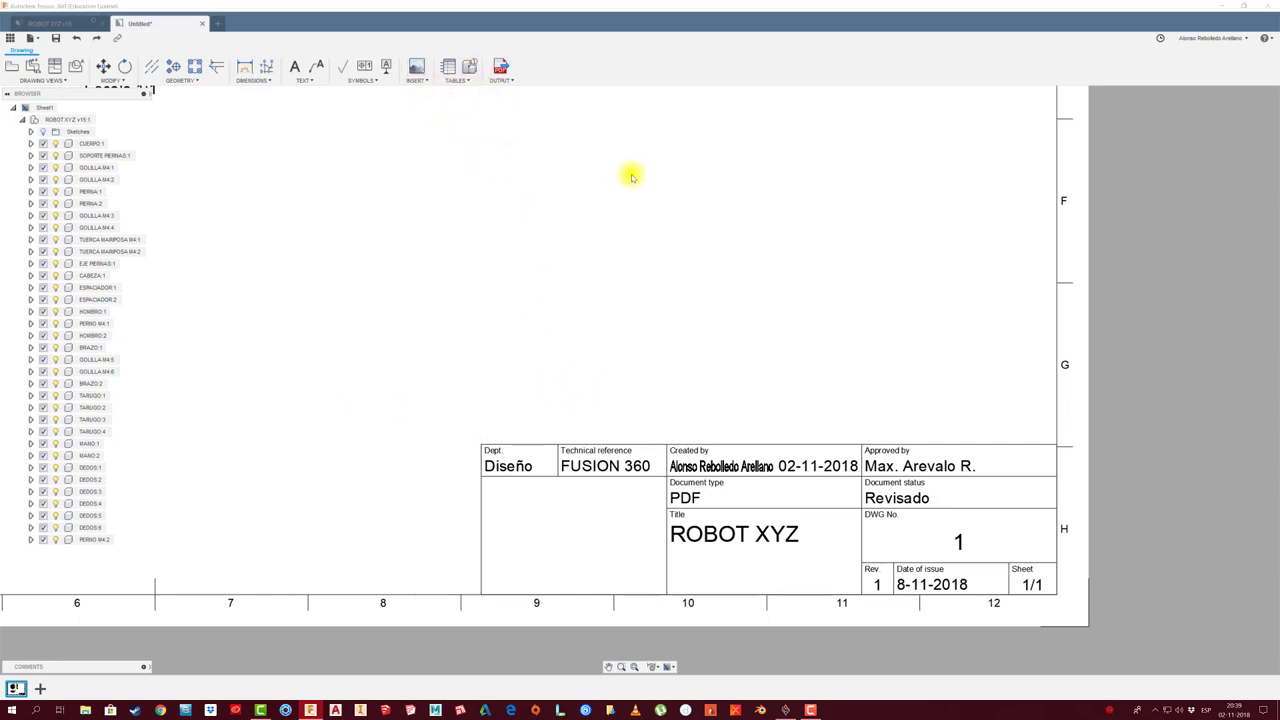
Insert the Logo ARTPLAY-02 image into the title block's lower-left cell, scaled down and offset 1.0 mm in X and Y
{"action": "left_click", "coordinate": [622, 100]}
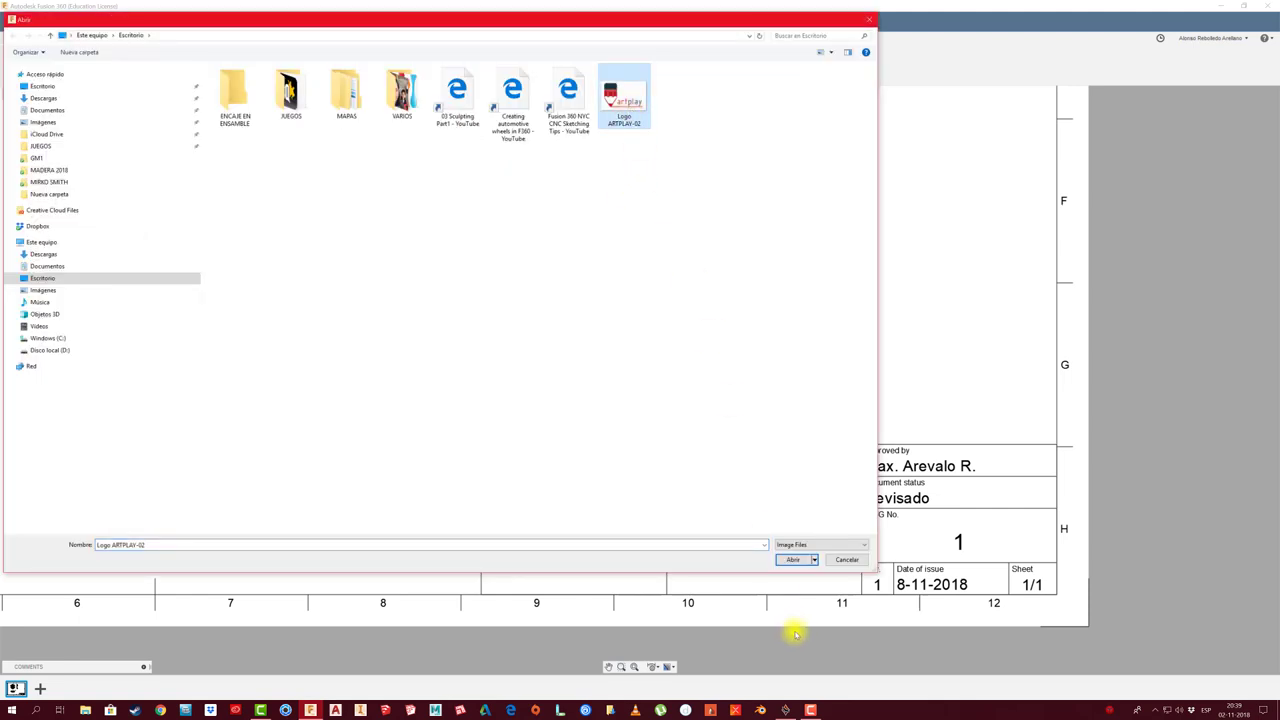
{"action": "left_click", "coordinate": [797, 562]}
{"action": "left_click", "coordinate": [490, 596]}
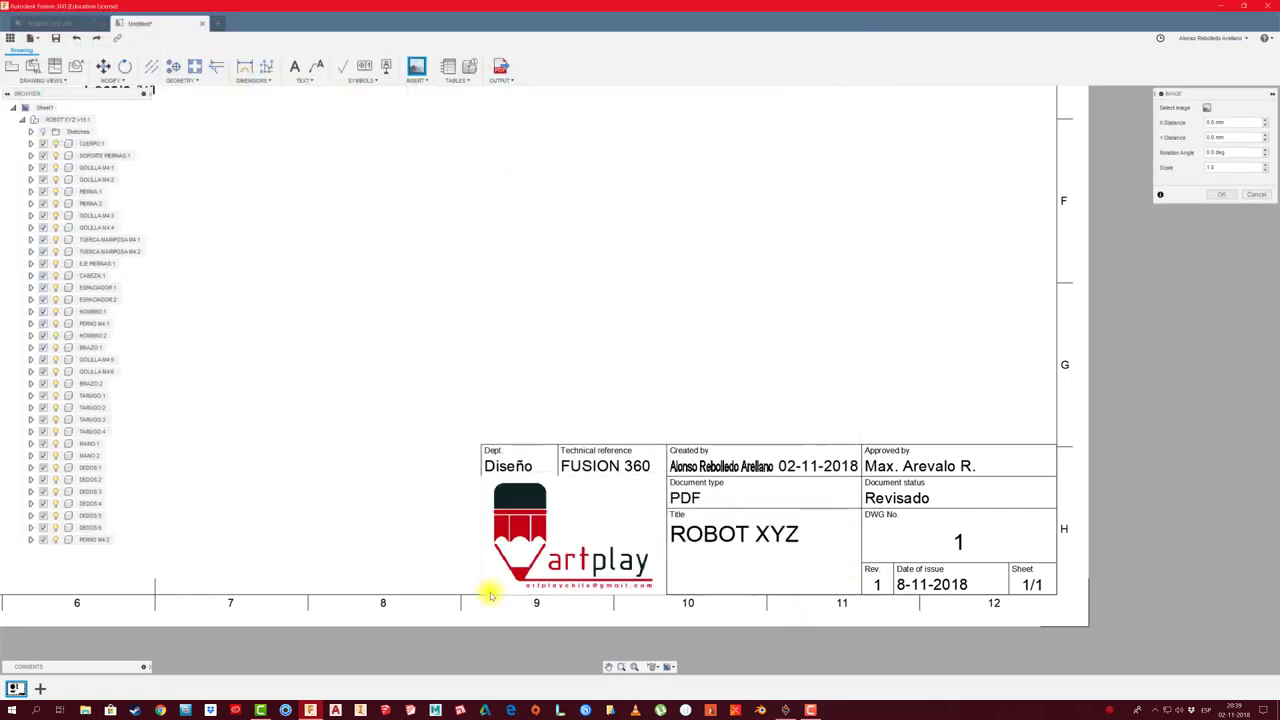
{"action": "left_click", "coordinate": [1266, 171]}
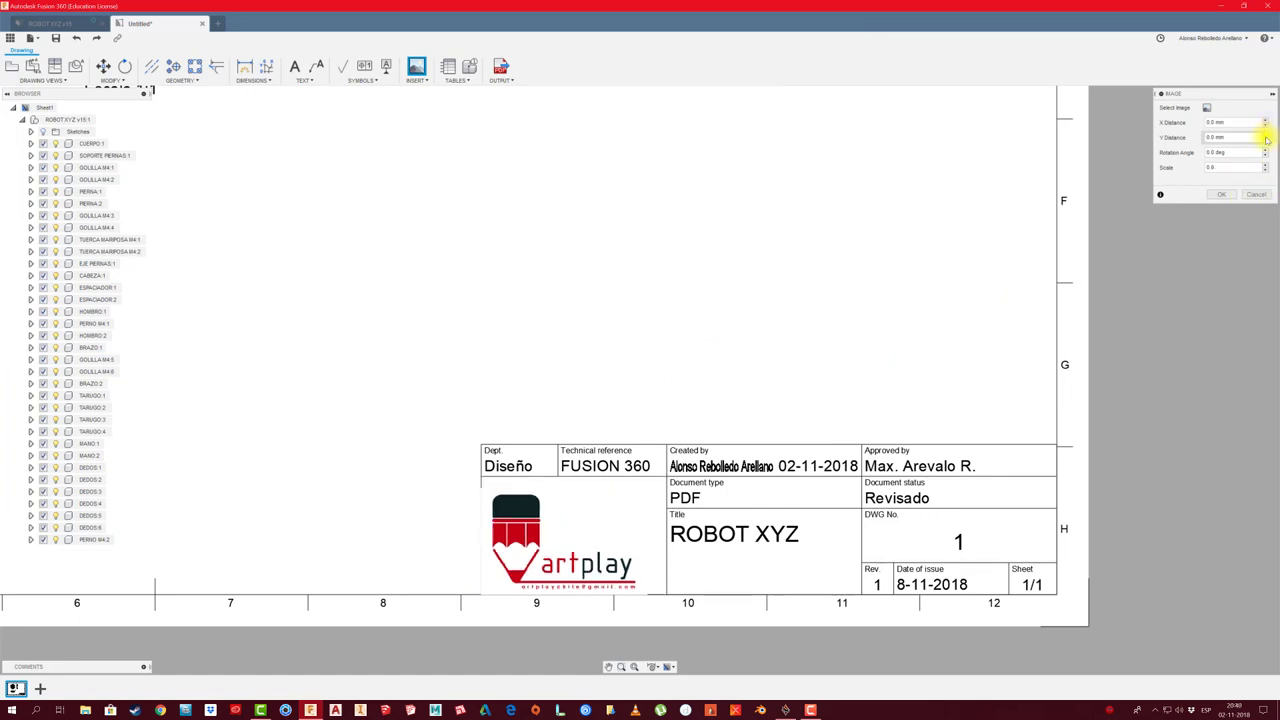
{"action": "left_click", "coordinate": [1266, 136]}
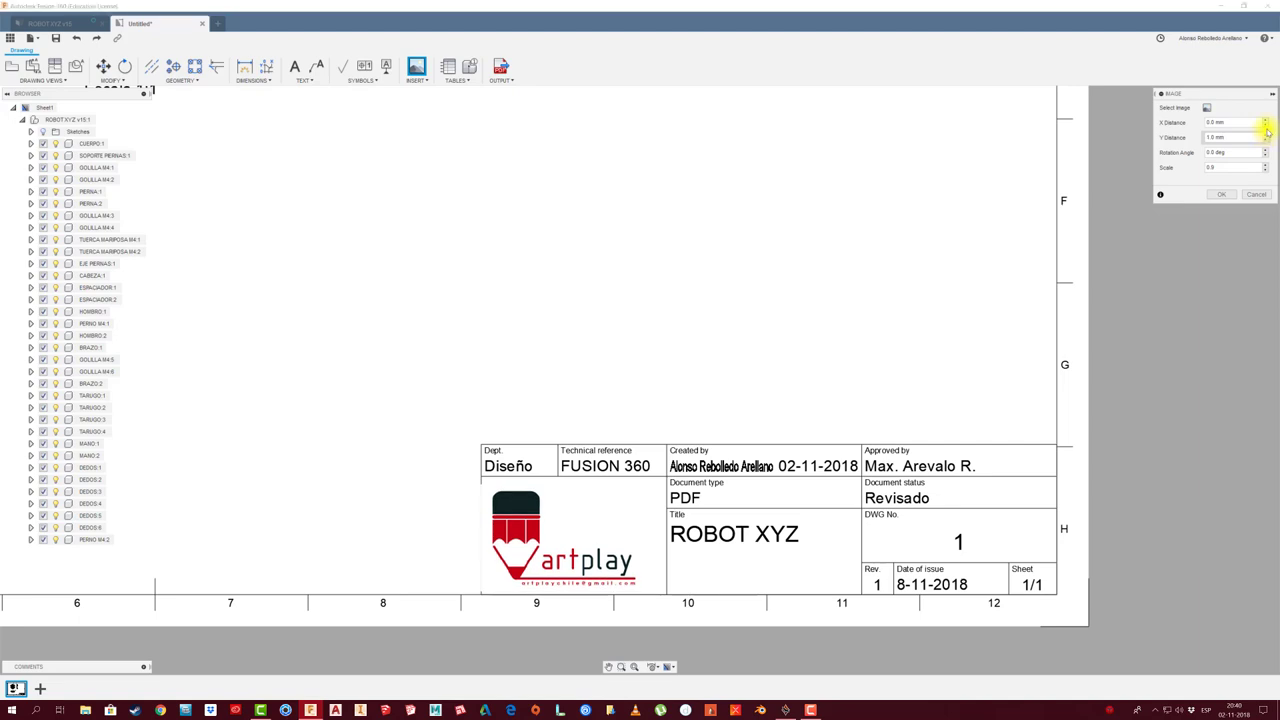
{"action": "left_click", "coordinate": [1267, 121]}
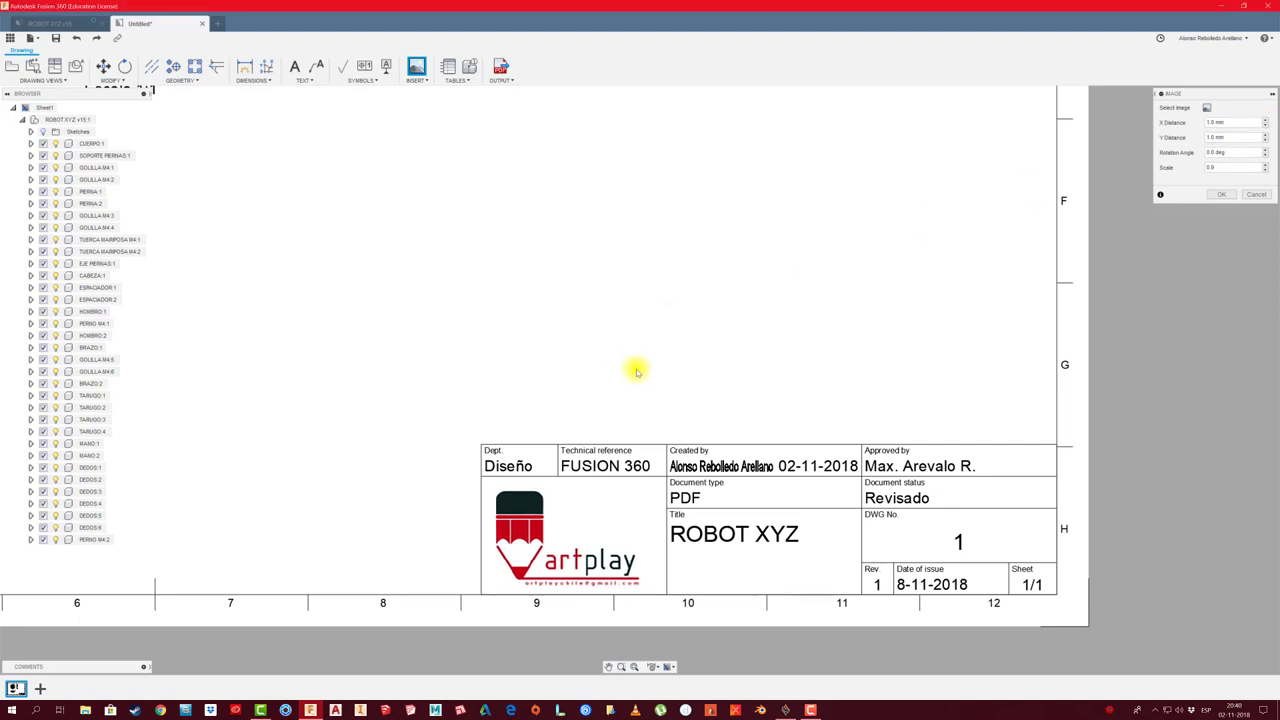
{"action": "left_click_drag", "start_coordinate": [1233, 95], "coordinate": [777, 136]}
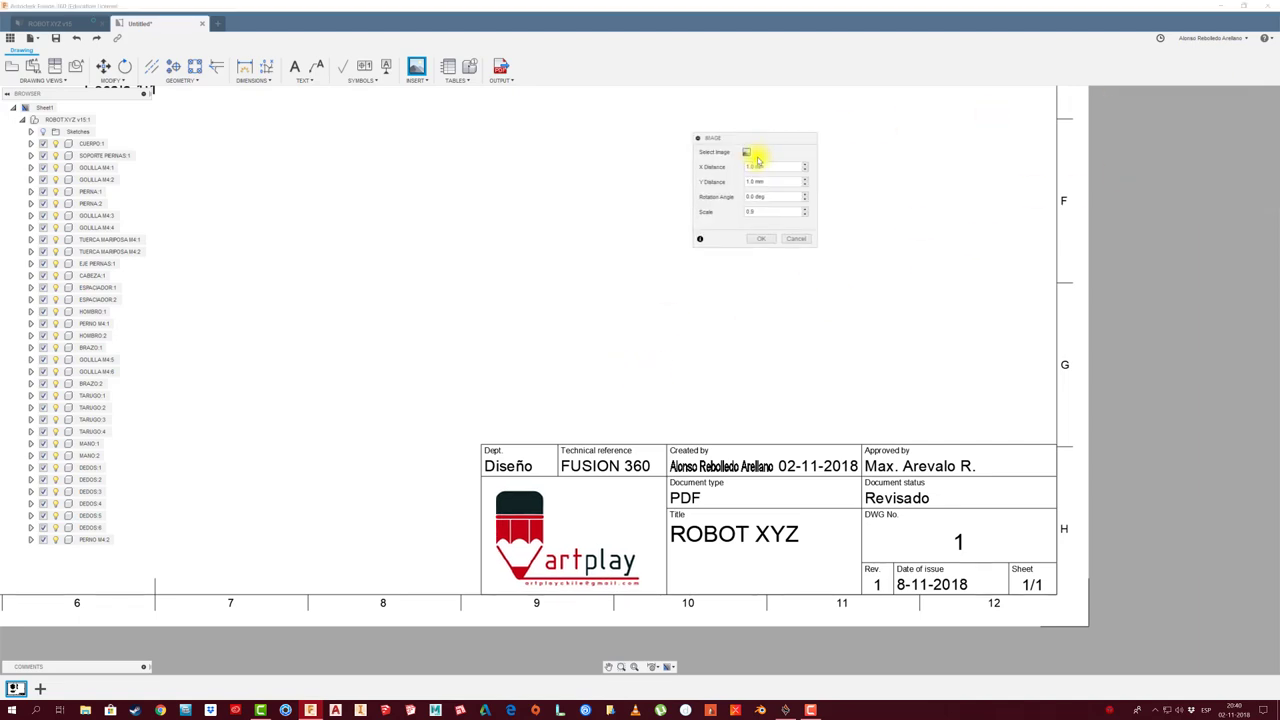
Confirm the logo placement and bring the whole drawing sheet into view
{"action": "left_click", "coordinate": [760, 240]}
{"action": "scroll", "coordinate": [700, 329], "scroll_direction": "down", "scroll_amount": 2}
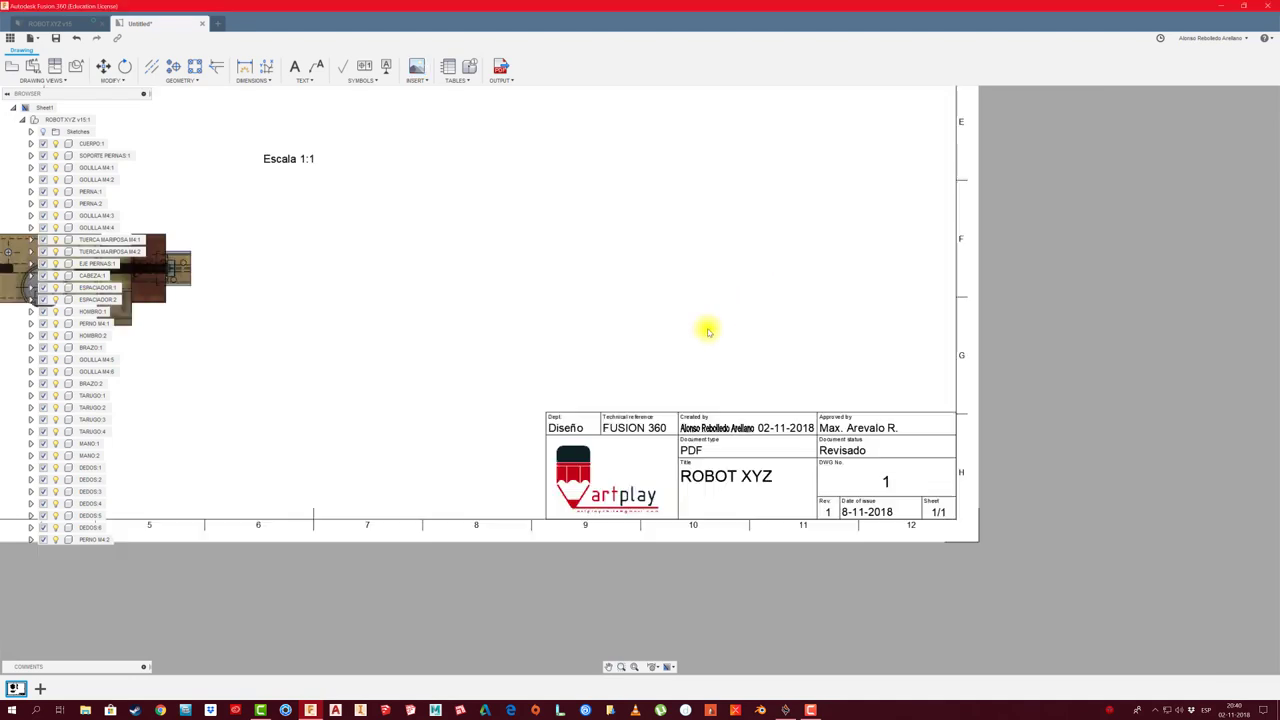
{"action": "scroll", "coordinate": [700, 329], "scroll_direction": "down", "scroll_amount": 2}
{"action": "scroll", "coordinate": [700, 329], "scroll_direction": "down", "scroll_amount": 2}
{"action": "middle_click_drag", "start_coordinate": [532, 311], "coordinate": [597, 411]}
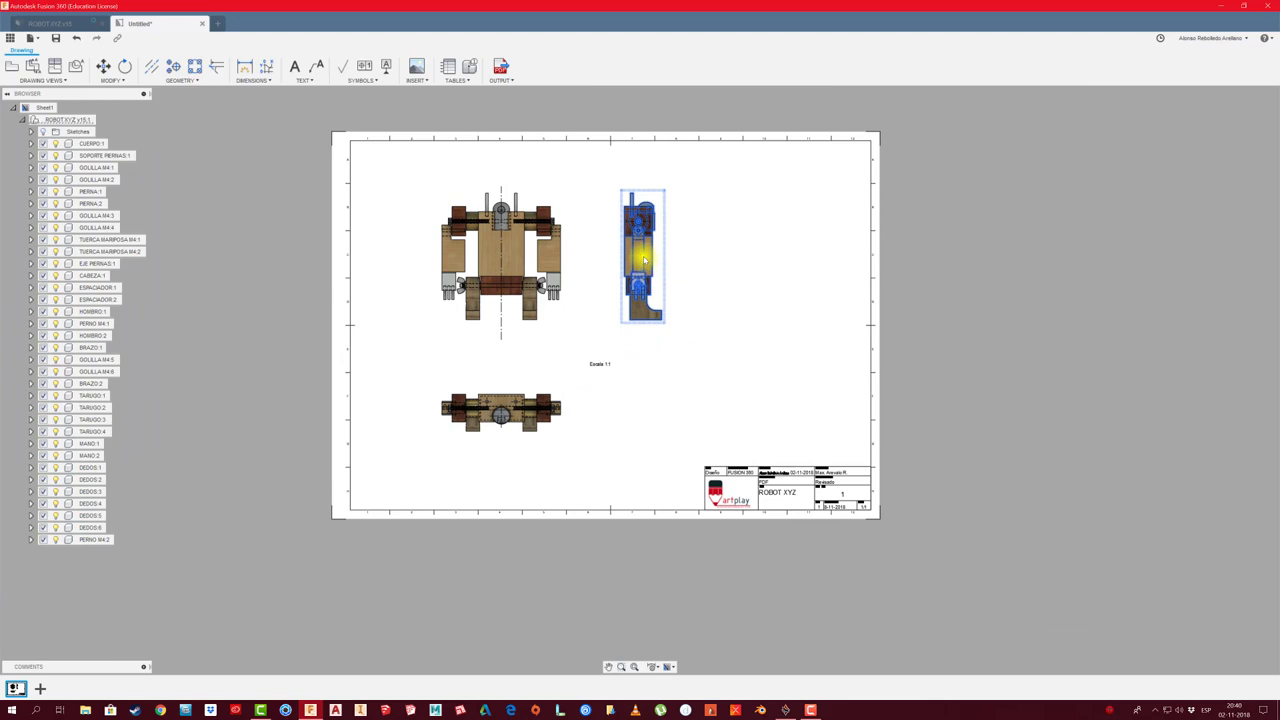
{"action": "scroll", "coordinate": [457, 194], "scroll_direction": "up", "scroll_amount": 3}
{"action": "scroll", "coordinate": [445, 194], "scroll_direction": "up", "scroll_amount": 2}
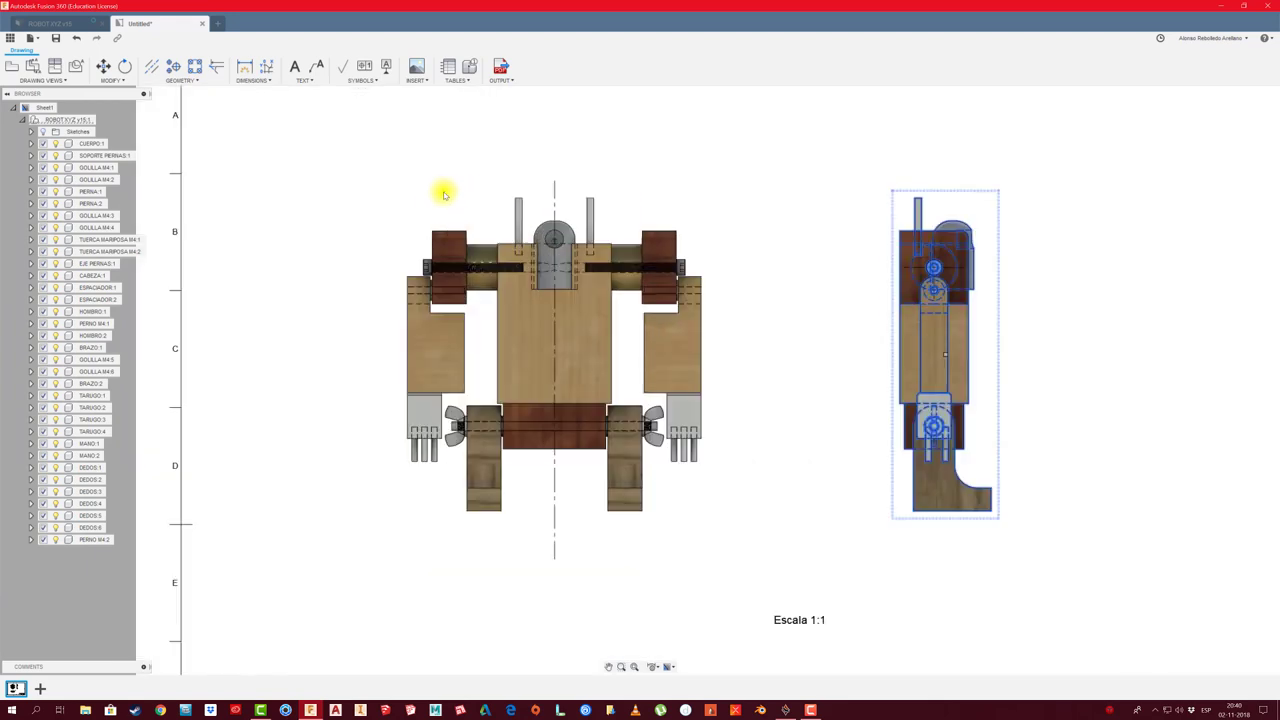
Dimension the front view with a 128.8 width and a 137.1 height
{"action": "left_click", "coordinate": [244, 66]}
{"action": "scroll", "coordinate": [337, 303], "scroll_direction": "up", "scroll_amount": 2}
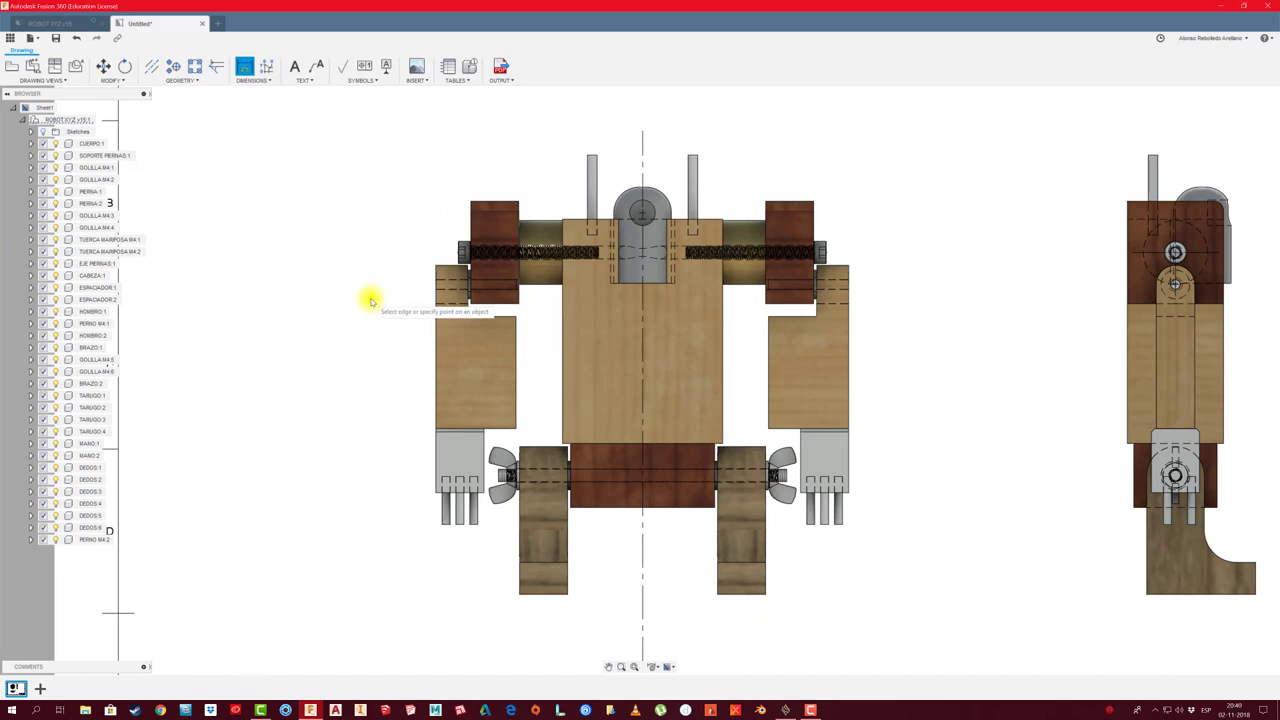
{"action": "left_click", "coordinate": [436, 266]}
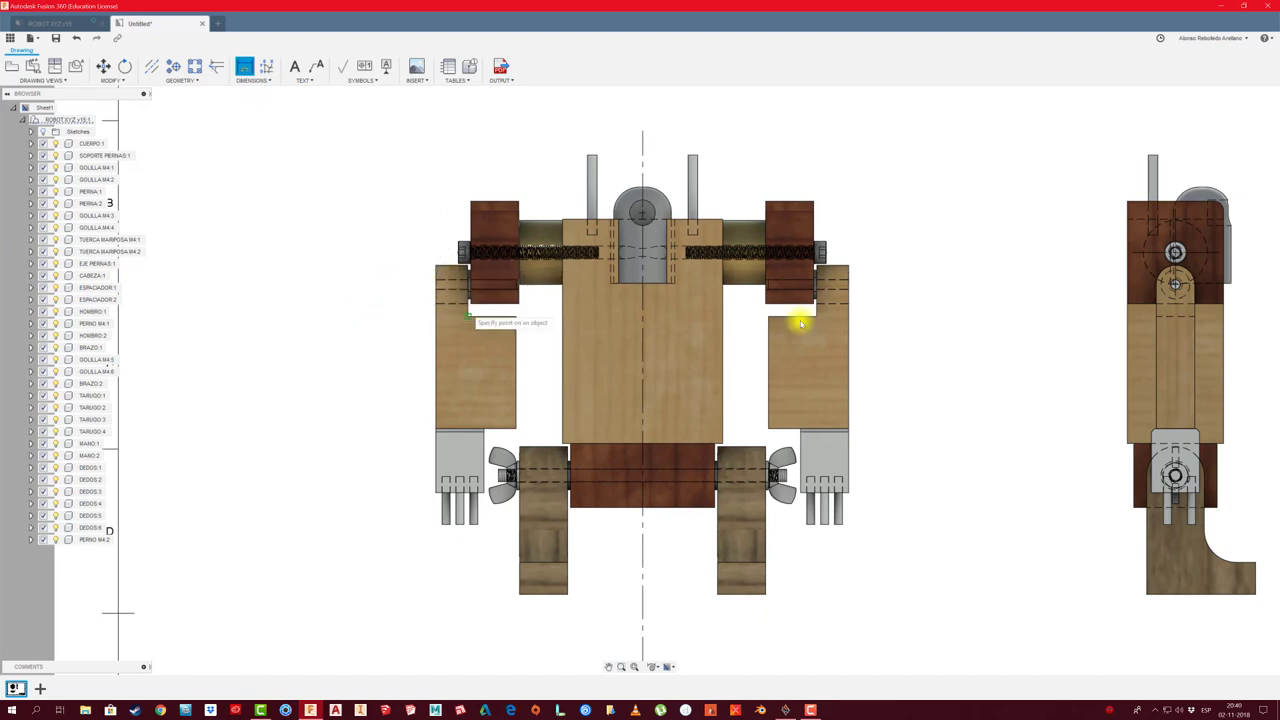
{"action": "left_click", "coordinate": [848, 268]}
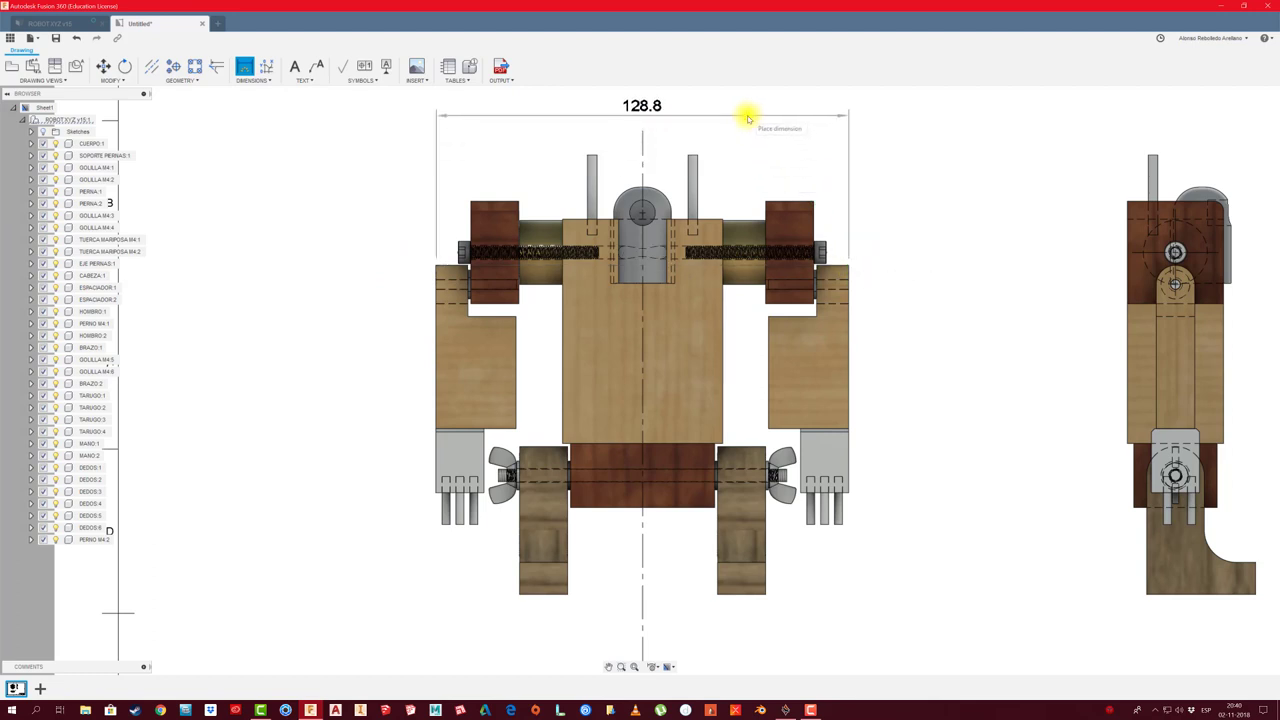
{"action": "left_click", "coordinate": [745, 116]}
{"action": "left_click", "coordinate": [692, 157]}
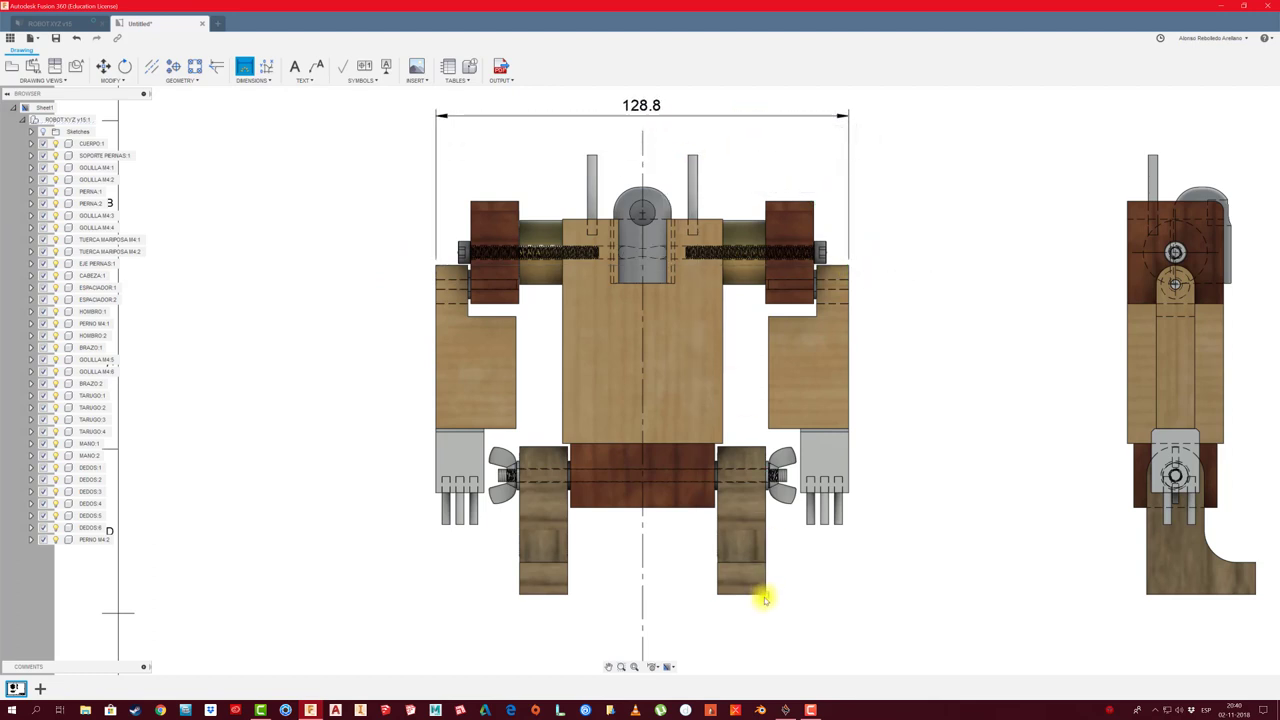
{"action": "left_click", "coordinate": [763, 595]}
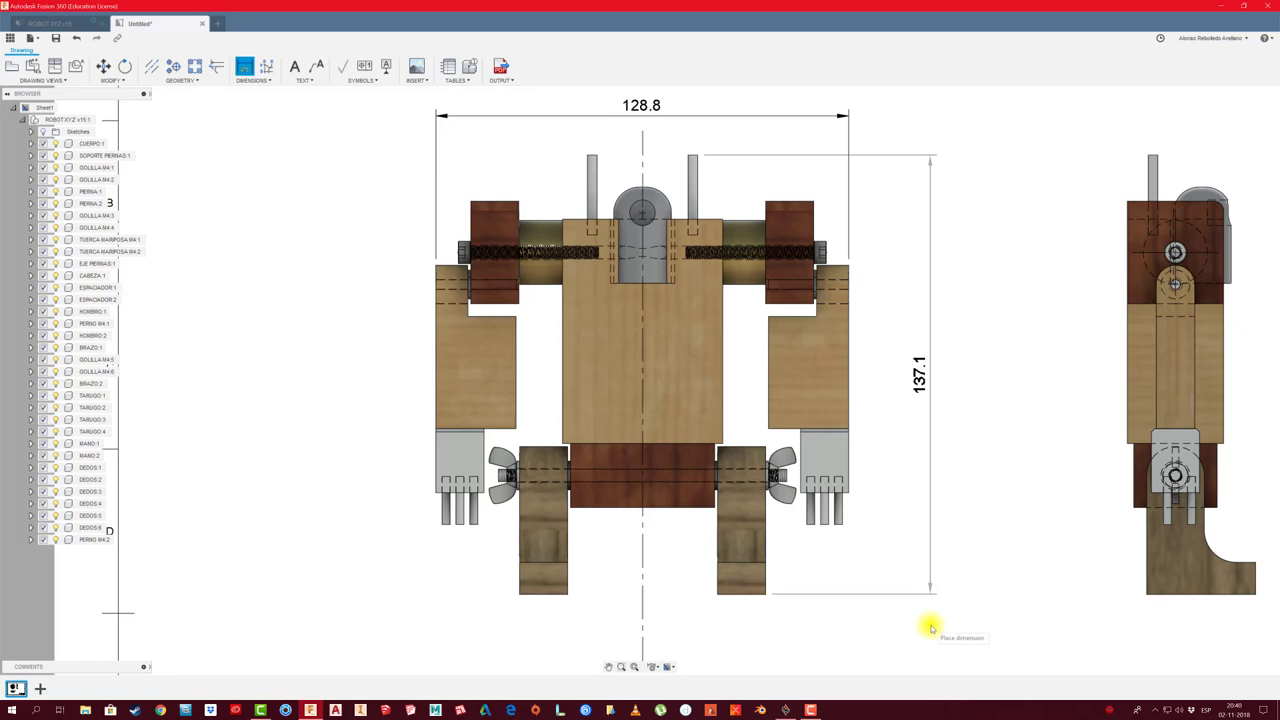
{"action": "left_click", "coordinate": [929, 620]}
Add a 40 dimension beside the bottom view and recentre the sheet
{"action": "scroll", "coordinate": [666, 403], "scroll_direction": "down", "scroll_amount": 2}
{"action": "scroll", "coordinate": [803, 486], "scroll_direction": "down", "scroll_amount": 2}
{"action": "scroll", "coordinate": [583, 380], "scroll_direction": "down", "scroll_amount": 2}
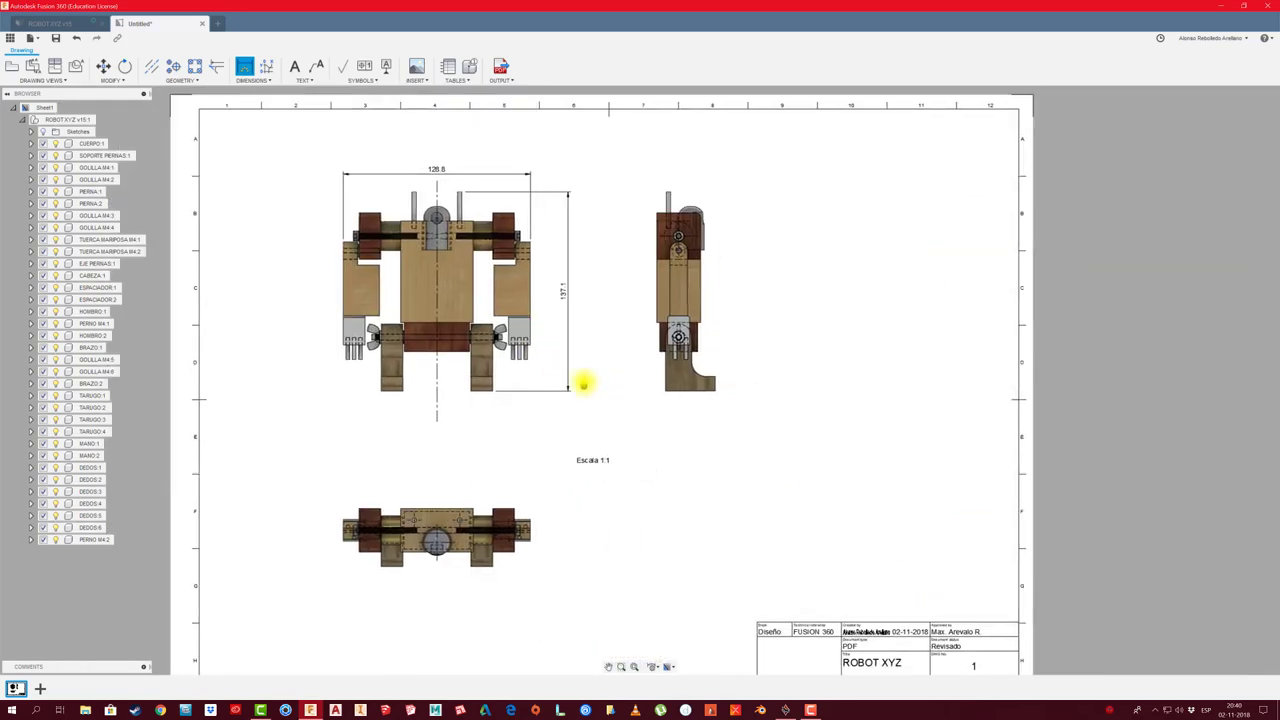
{"action": "scroll", "coordinate": [590, 395], "scroll_direction": "up", "scroll_amount": 1}
{"action": "scroll", "coordinate": [603, 380], "scroll_direction": "up", "scroll_amount": 2}
{"action": "scroll", "coordinate": [600, 405], "scroll_direction": "up", "scroll_amount": 1}
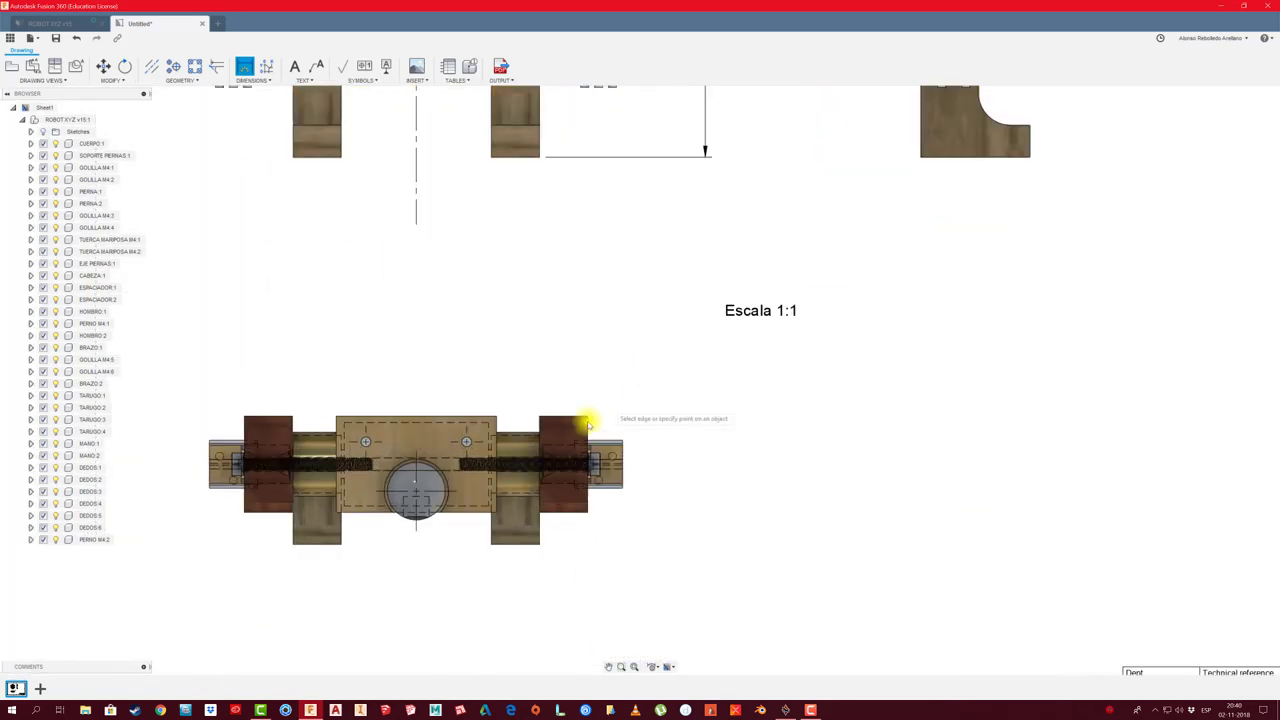
{"action": "left_click", "coordinate": [588, 416]}
{"action": "left_click", "coordinate": [541, 544]}
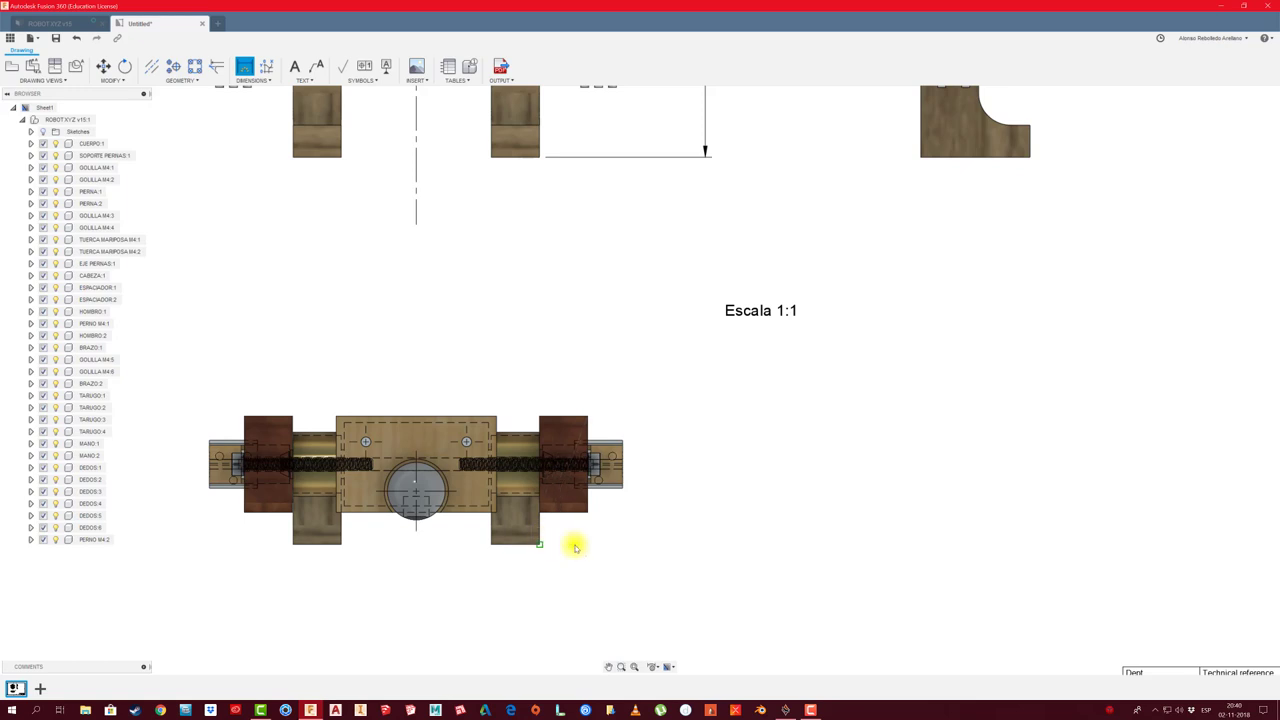
{"action": "left_click", "coordinate": [713, 435]}
{"action": "scroll", "coordinate": [700, 430], "scroll_direction": "down", "scroll_amount": 1}
{"action": "scroll", "coordinate": [730, 470], "scroll_direction": "down", "scroll_amount": 2}
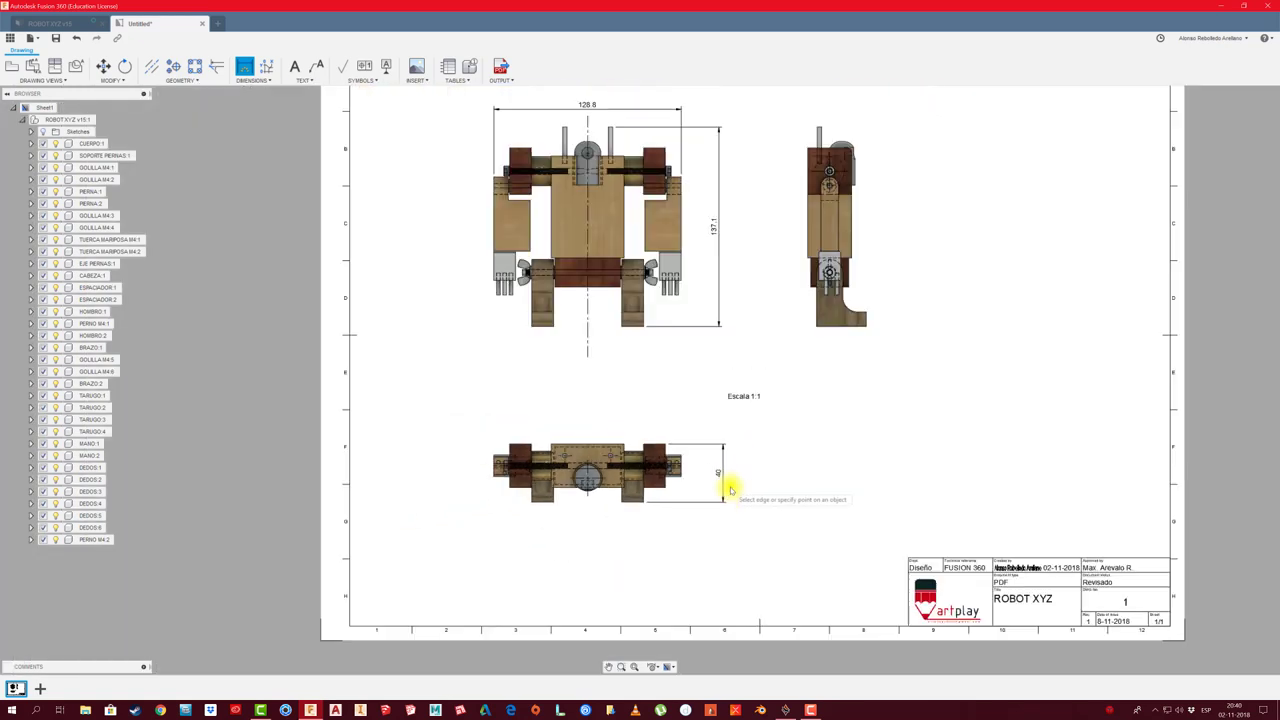
{"action": "scroll", "coordinate": [745, 468], "scroll_direction": "down", "scroll_amount": 1}
{"action": "middle_click_drag", "start_coordinate": [750, 466], "coordinate": [704, 507]}
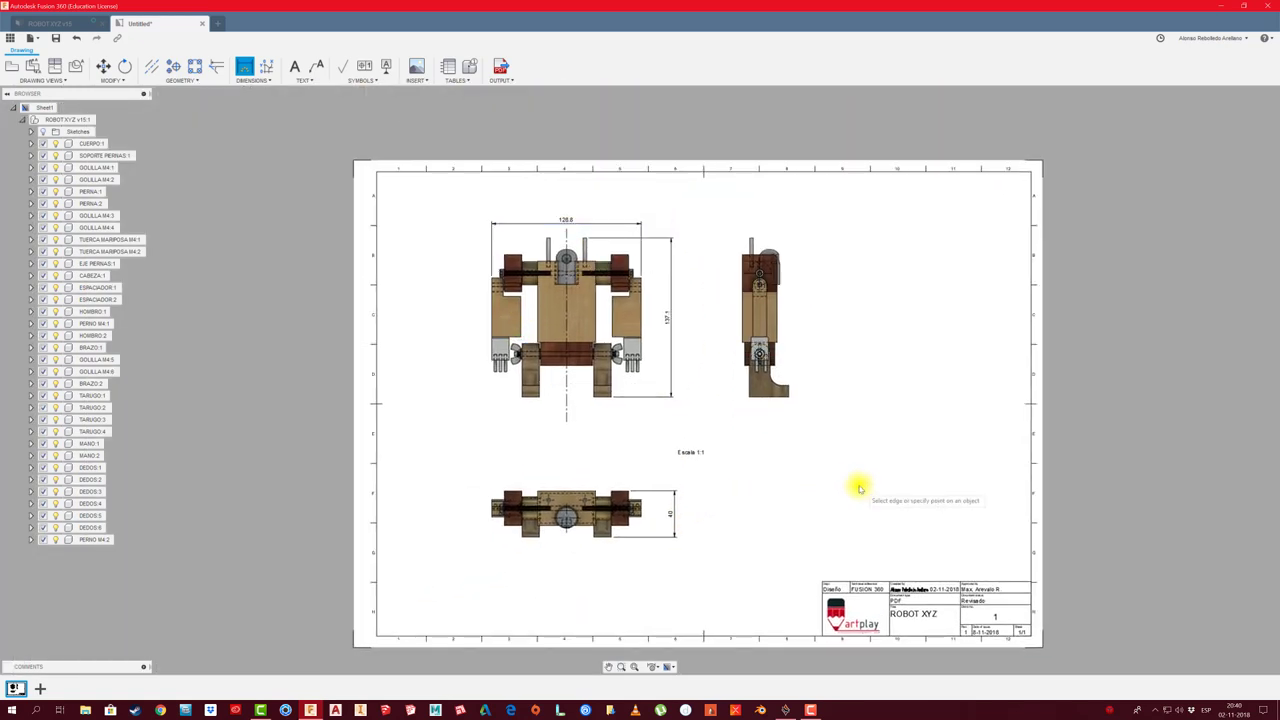
{"action": "middle_click_drag", "start_coordinate": [857, 486], "coordinate": [791, 470]}
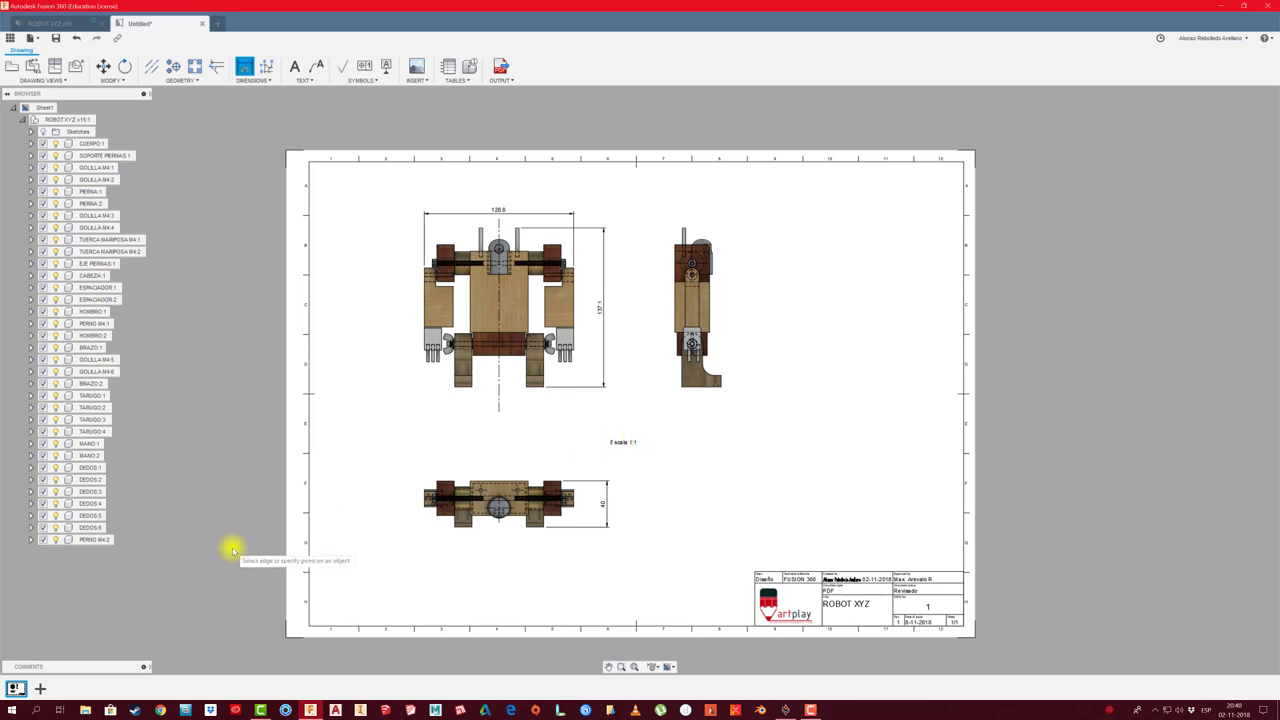
Save the drawing as 'ROBOT XYZ Drawing' in JUGUETES > ROBOT XYZ and show the Data Panel
{"action": "left_click", "coordinate": [55, 38]}
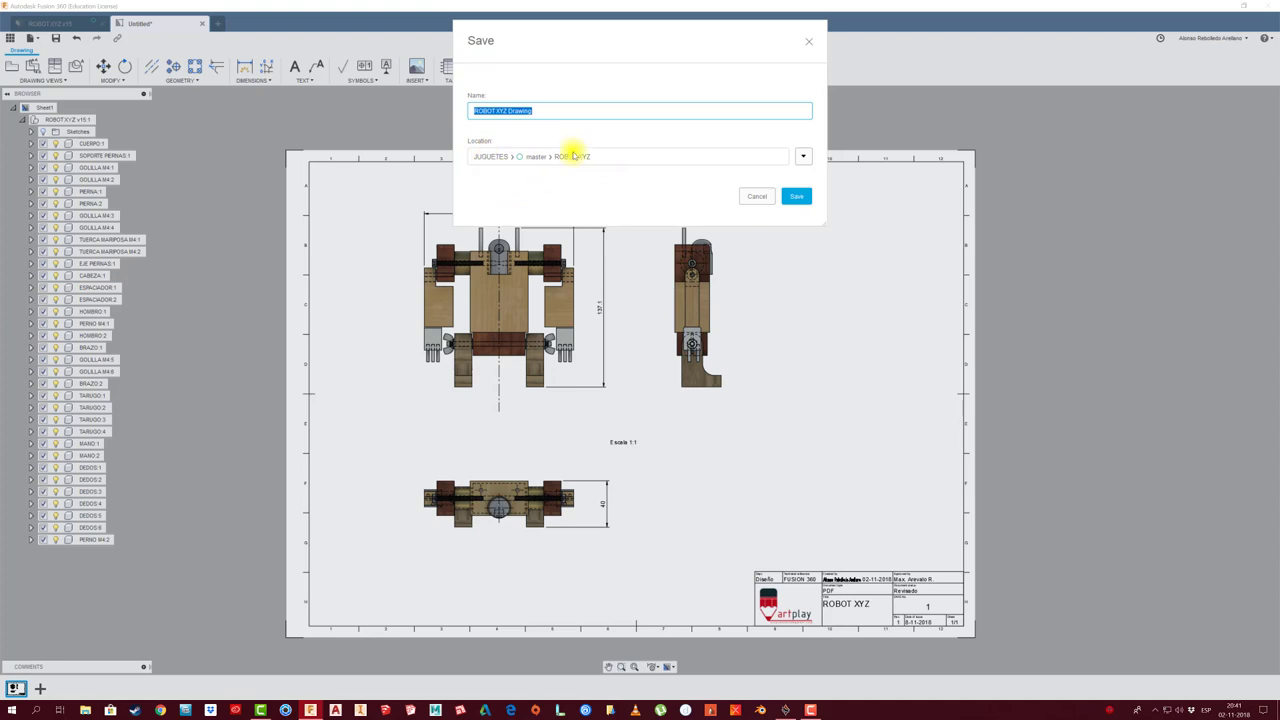
{"action": "left_click", "coordinate": [796, 197]}
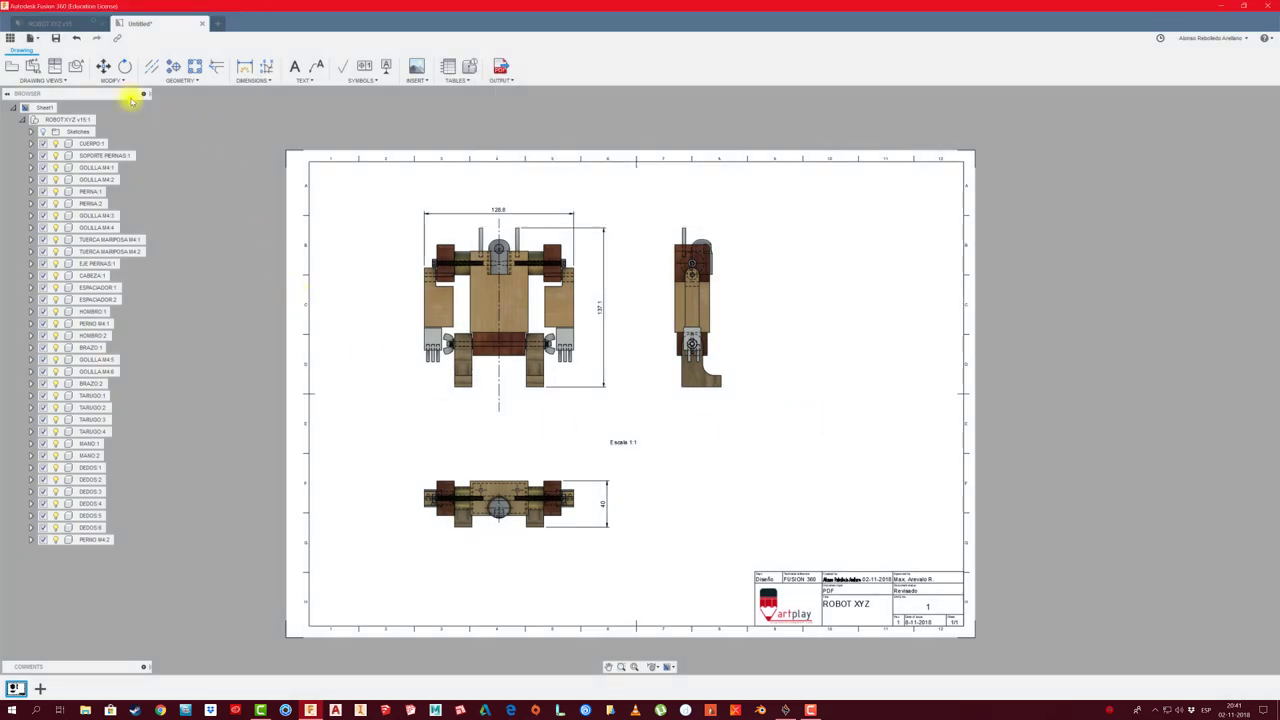
{"action": "left_click", "coordinate": [10, 38]}
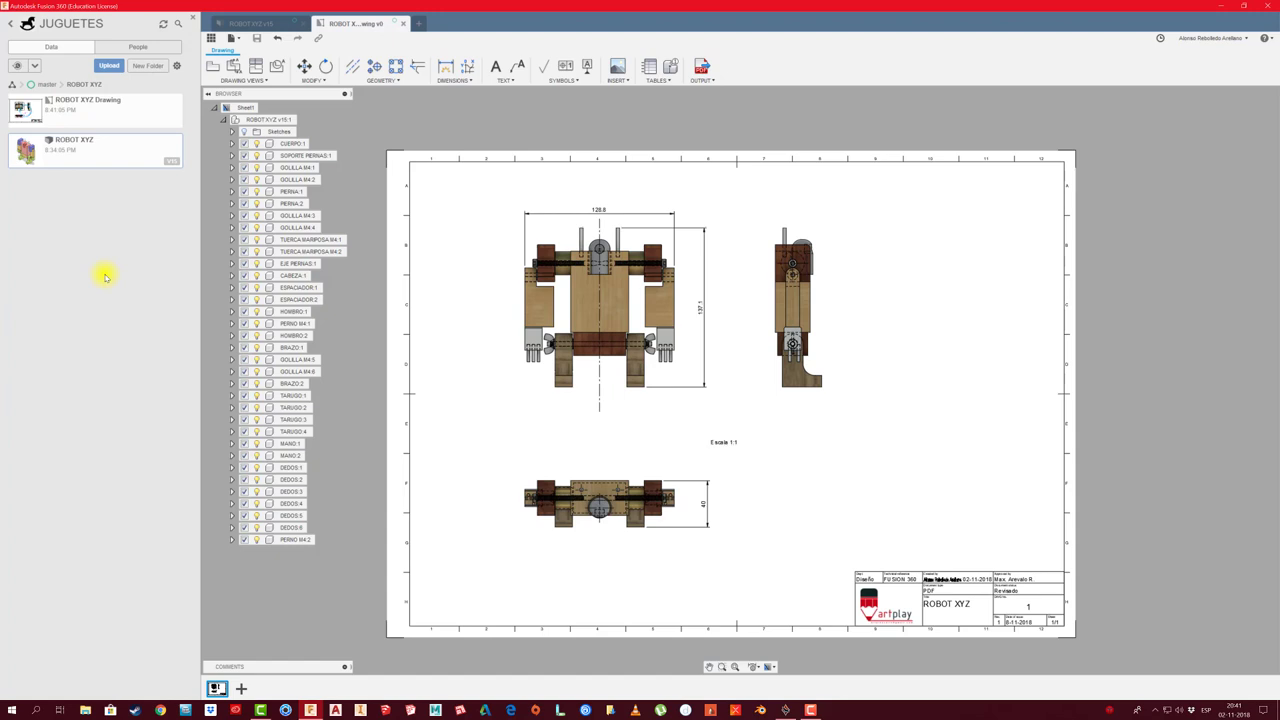
Add Sheet2 and place a shaded NW Isometric base view of the robot at 2:1 scale
{"action": "left_click", "coordinate": [240, 687]}
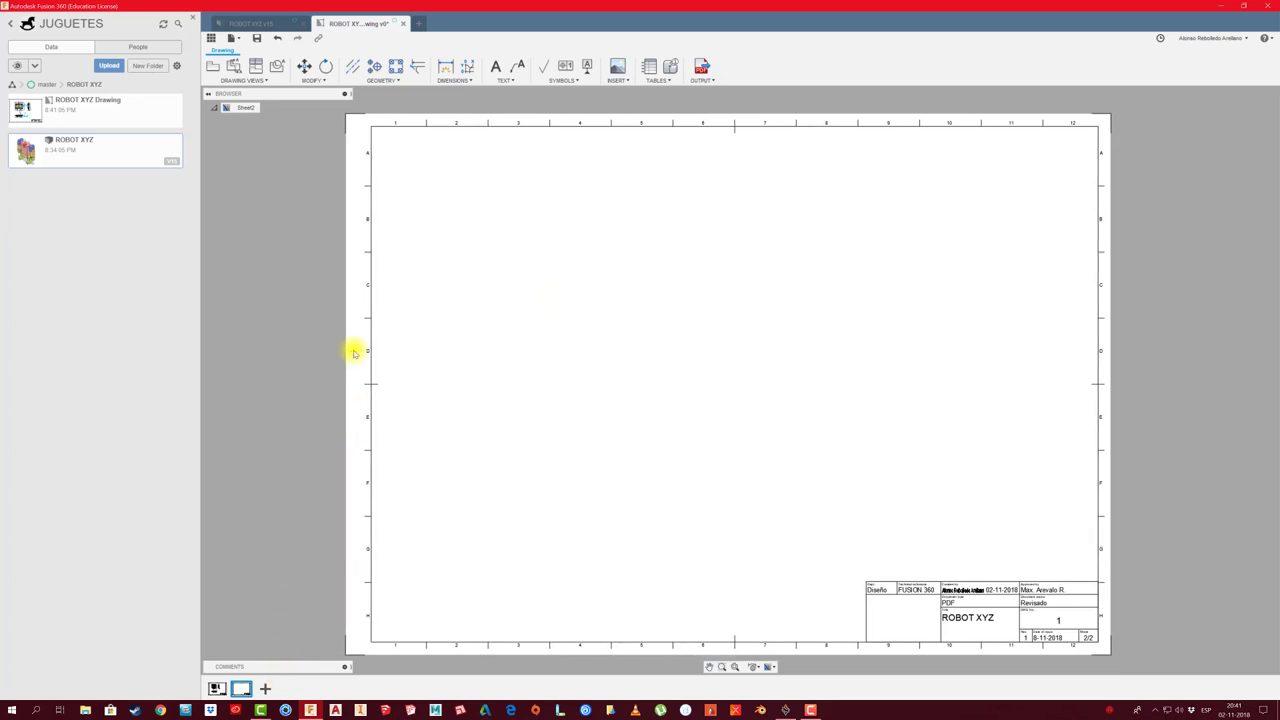
{"action": "left_click", "coordinate": [213, 66]}
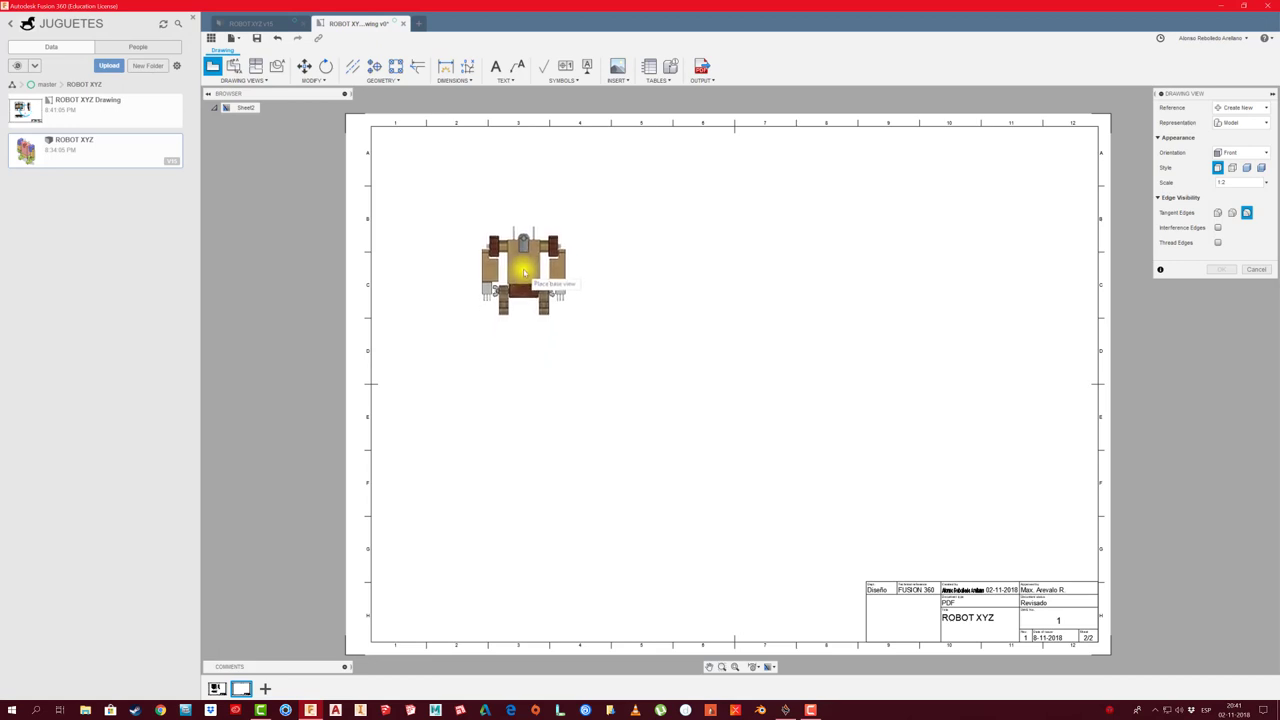
{"action": "left_click", "coordinate": [1262, 153]}
{"action": "left_click", "coordinate": [1240, 322]}
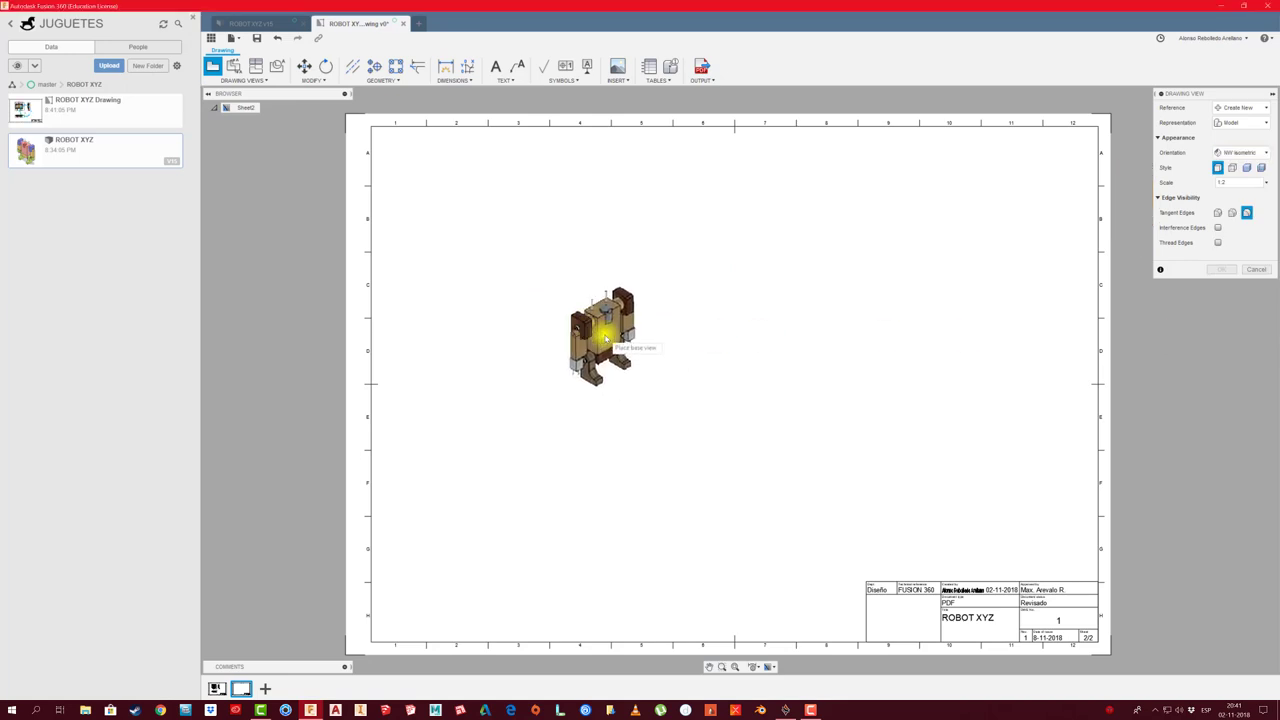
{"action": "left_click", "coordinate": [1247, 168]}
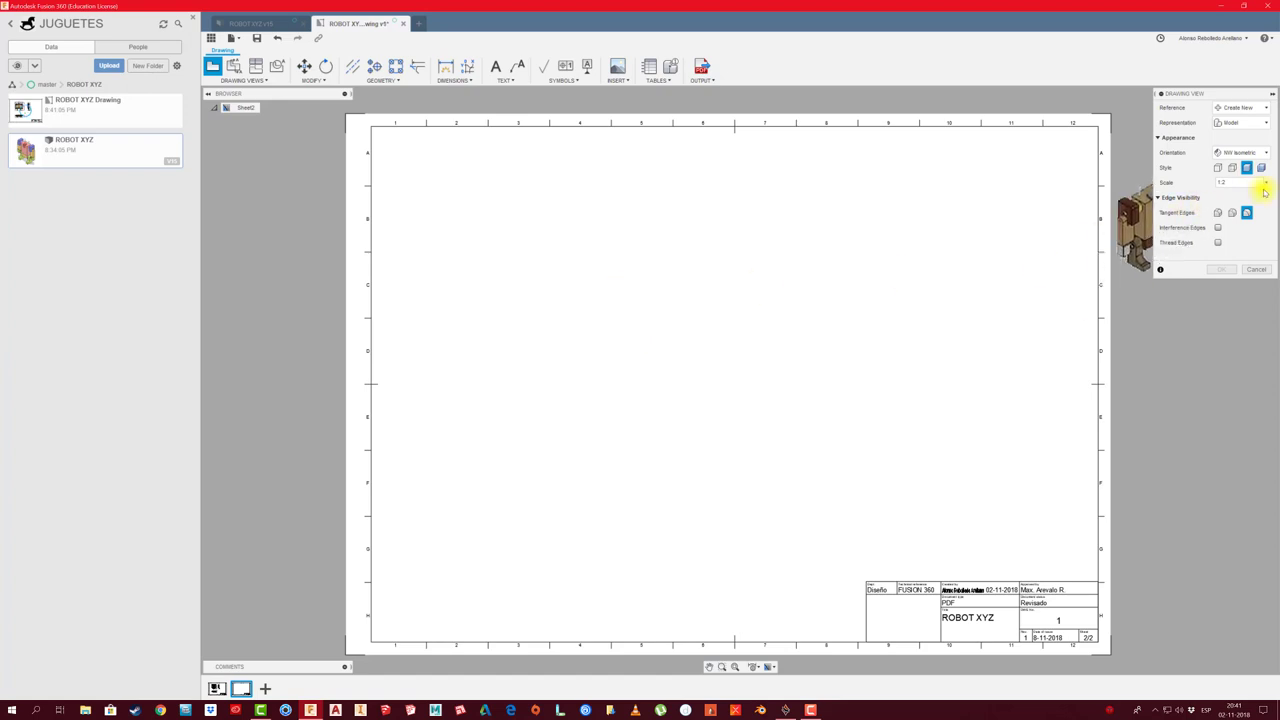
{"action": "left_click", "coordinate": [1262, 183]}
{"action": "left_click", "coordinate": [1235, 206]}
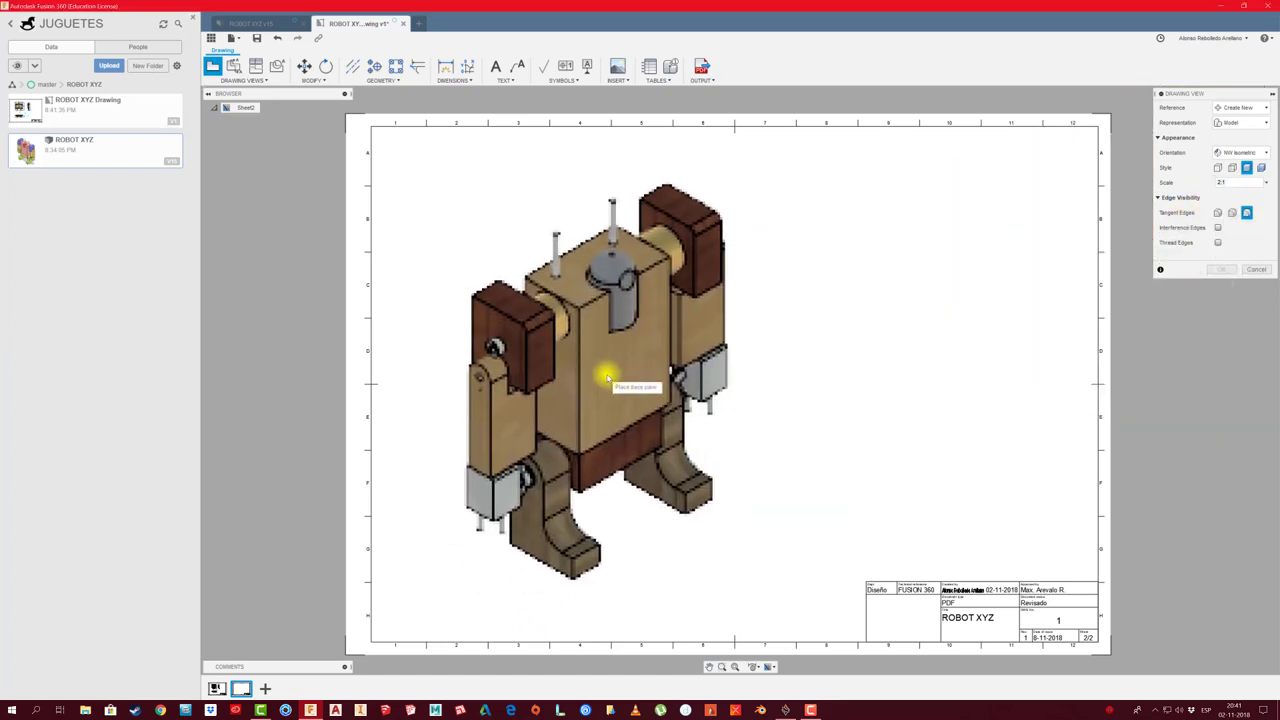
{"action": "left_click", "coordinate": [608, 376]}
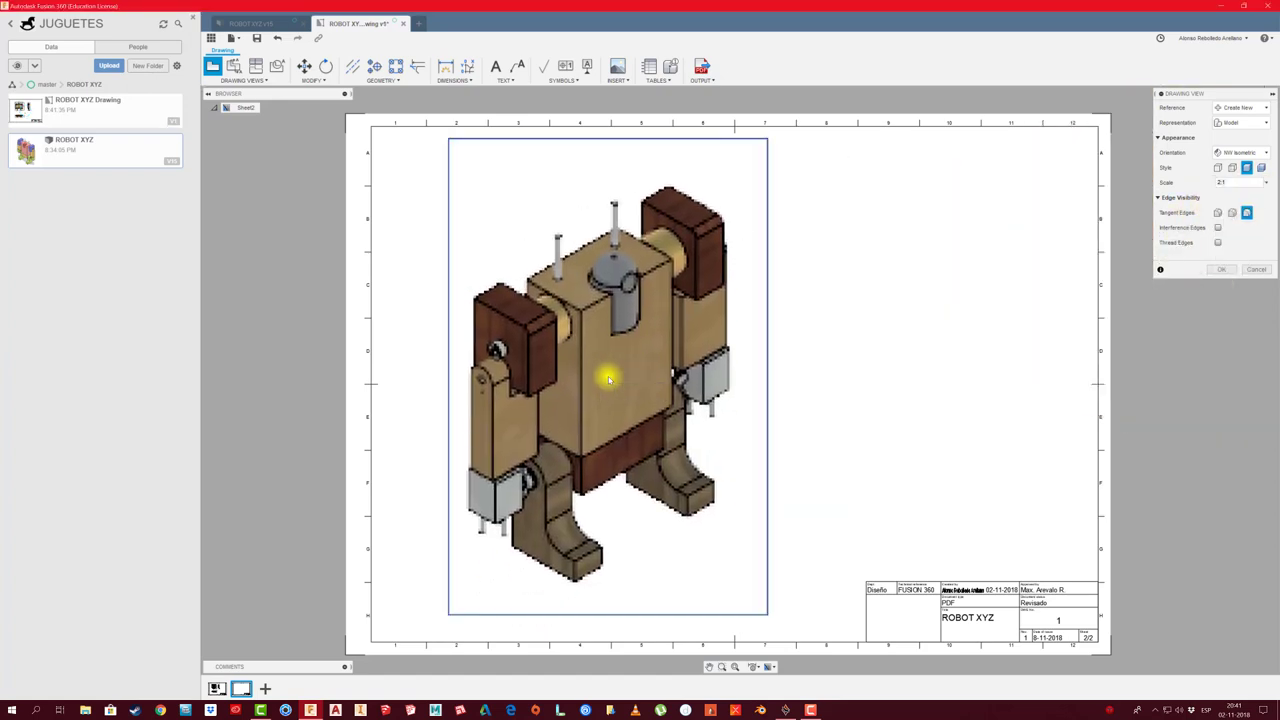
{"action": "left_click", "coordinate": [1226, 270]}
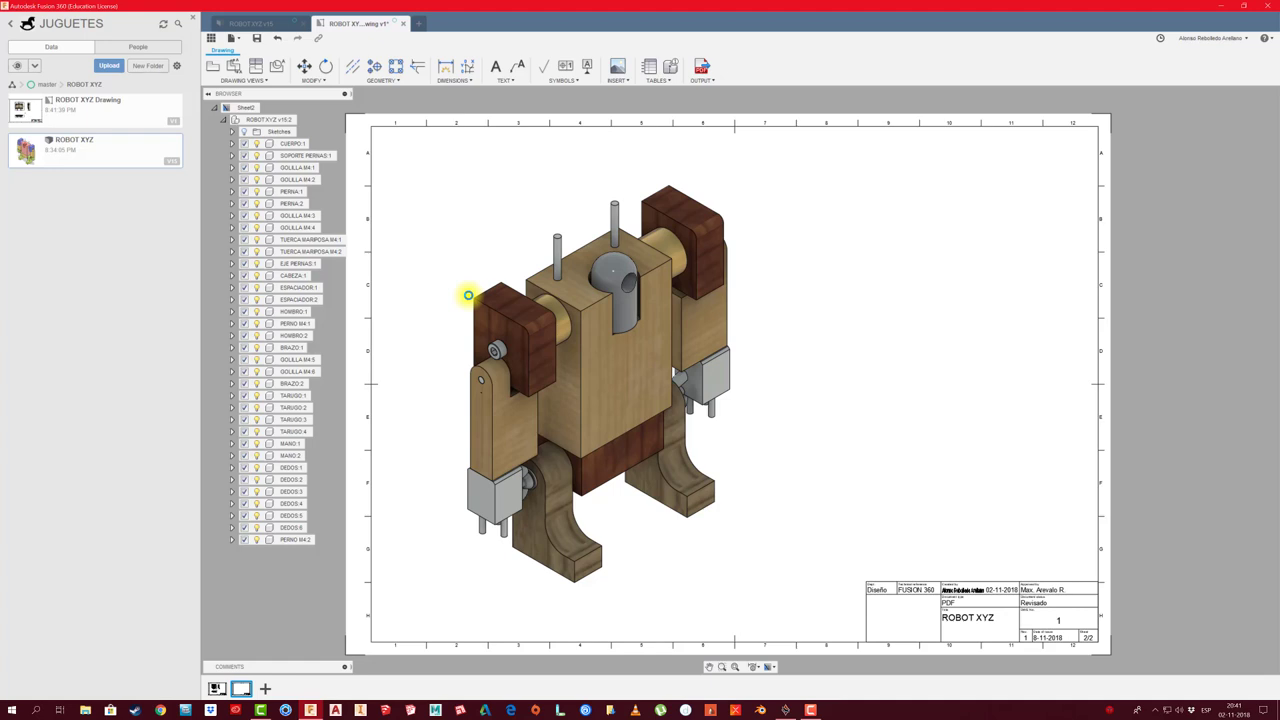
{"action": "left_click", "coordinate": [468, 295]}
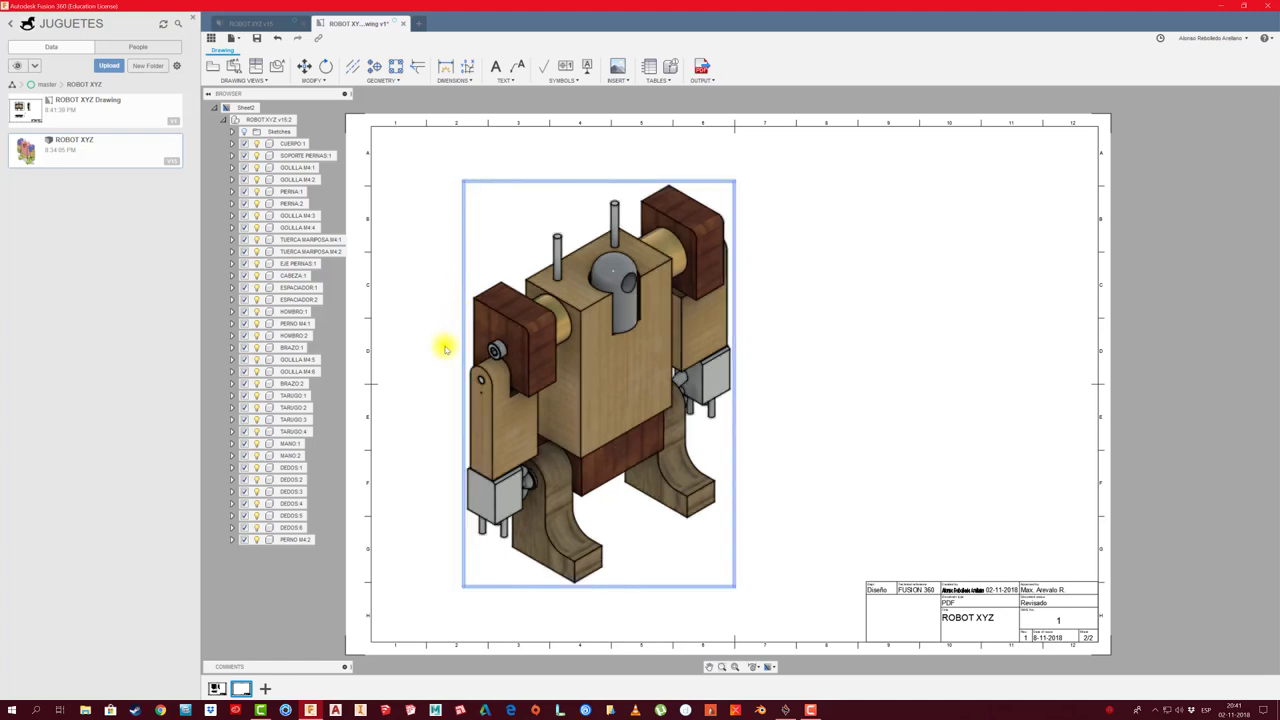
{"action": "left_click", "coordinate": [440, 348]}
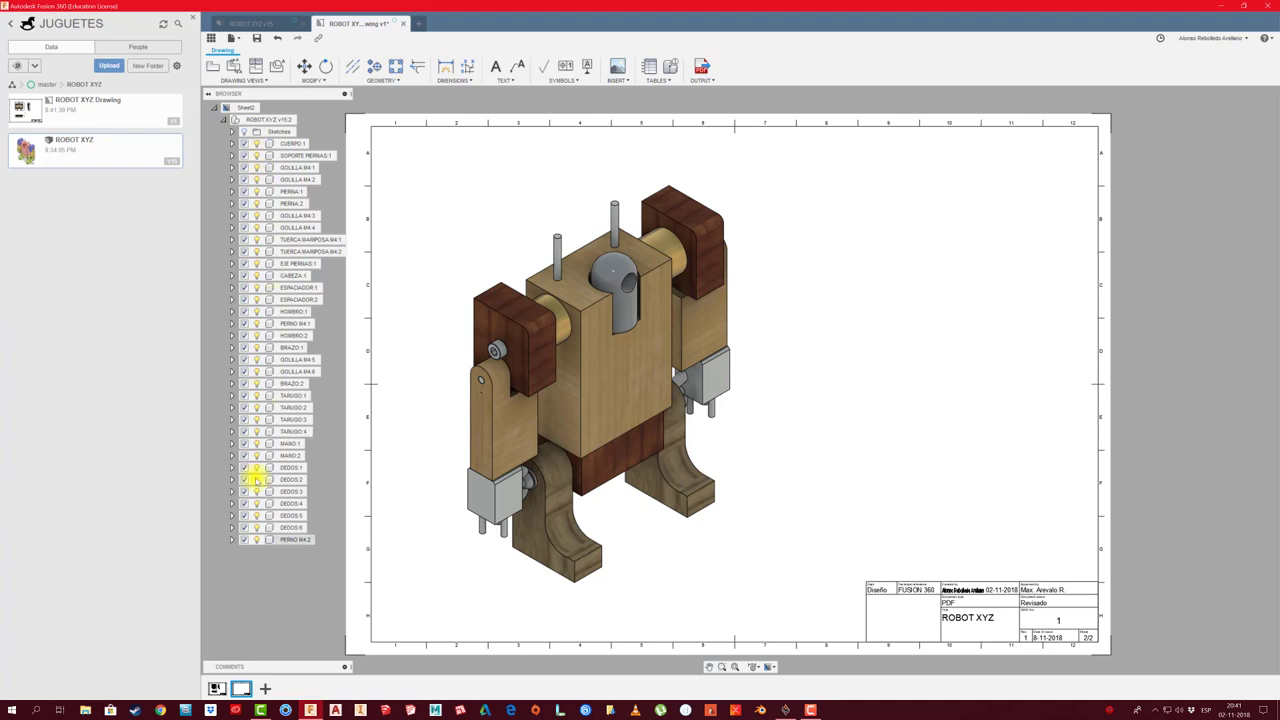
{"action": "left_click", "coordinate": [224, 120]}
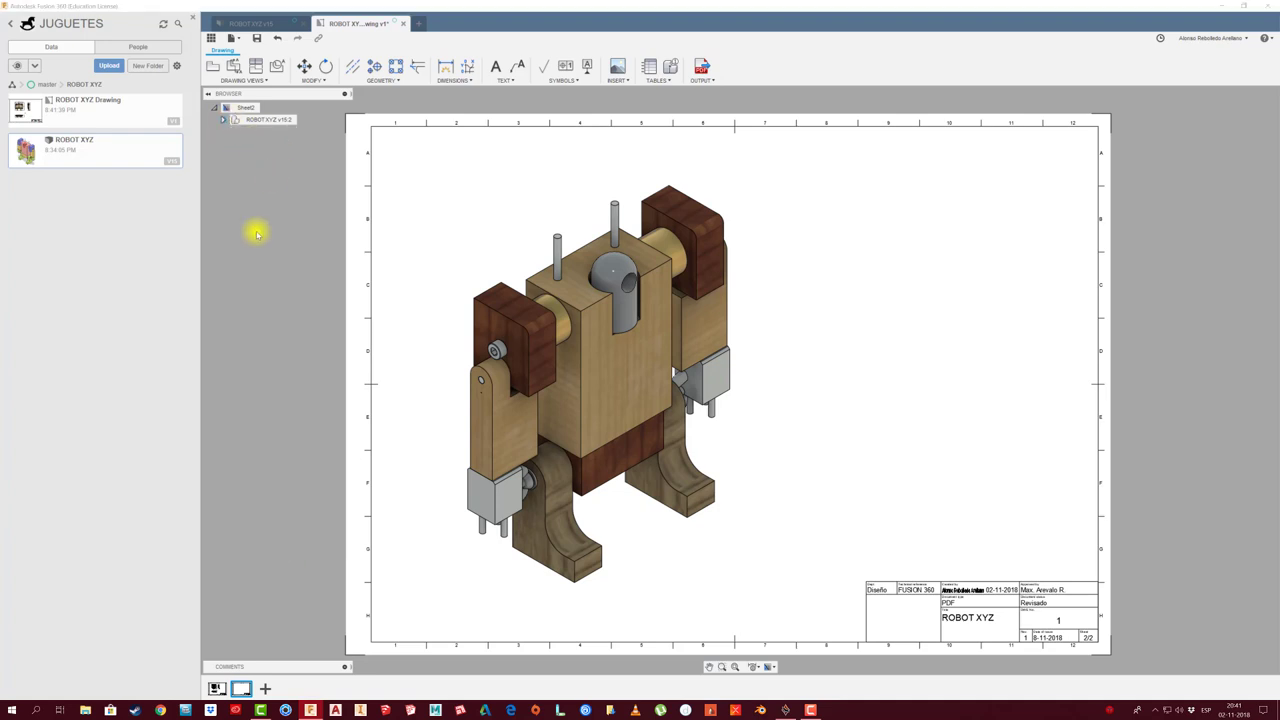
{"action": "left_click", "coordinate": [216, 688]}
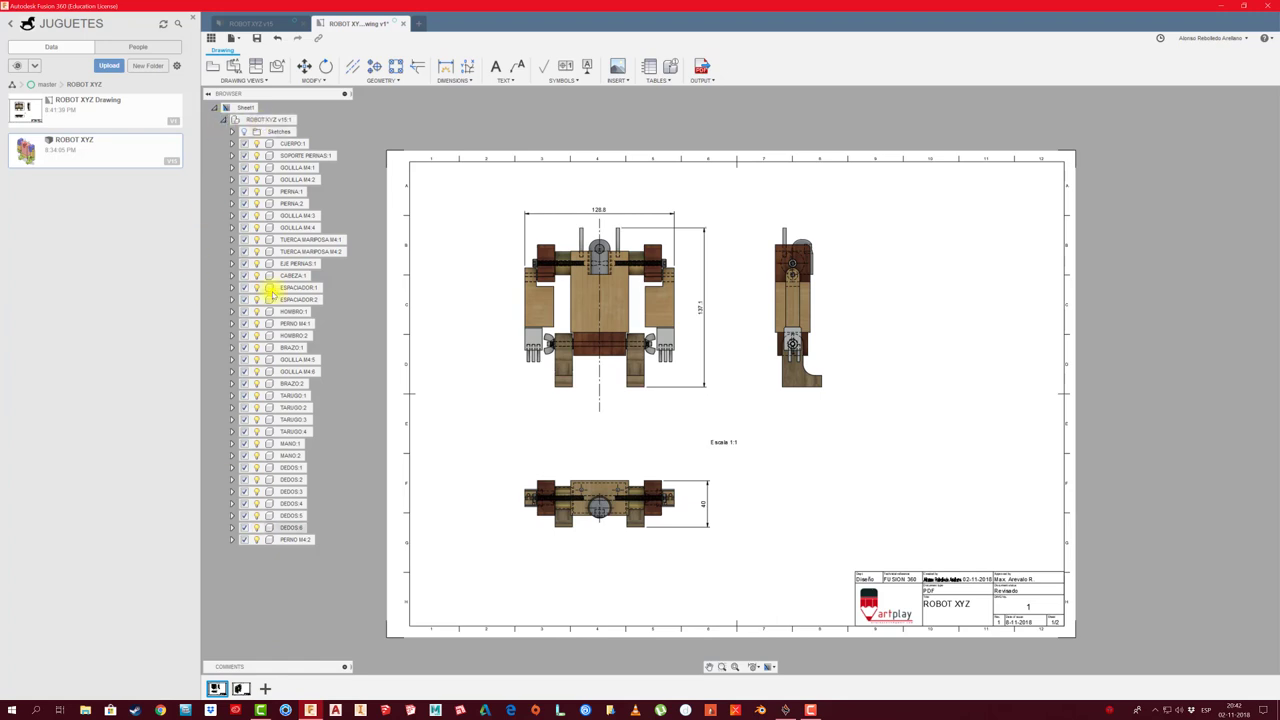
{"action": "left_click", "coordinate": [227, 120]}
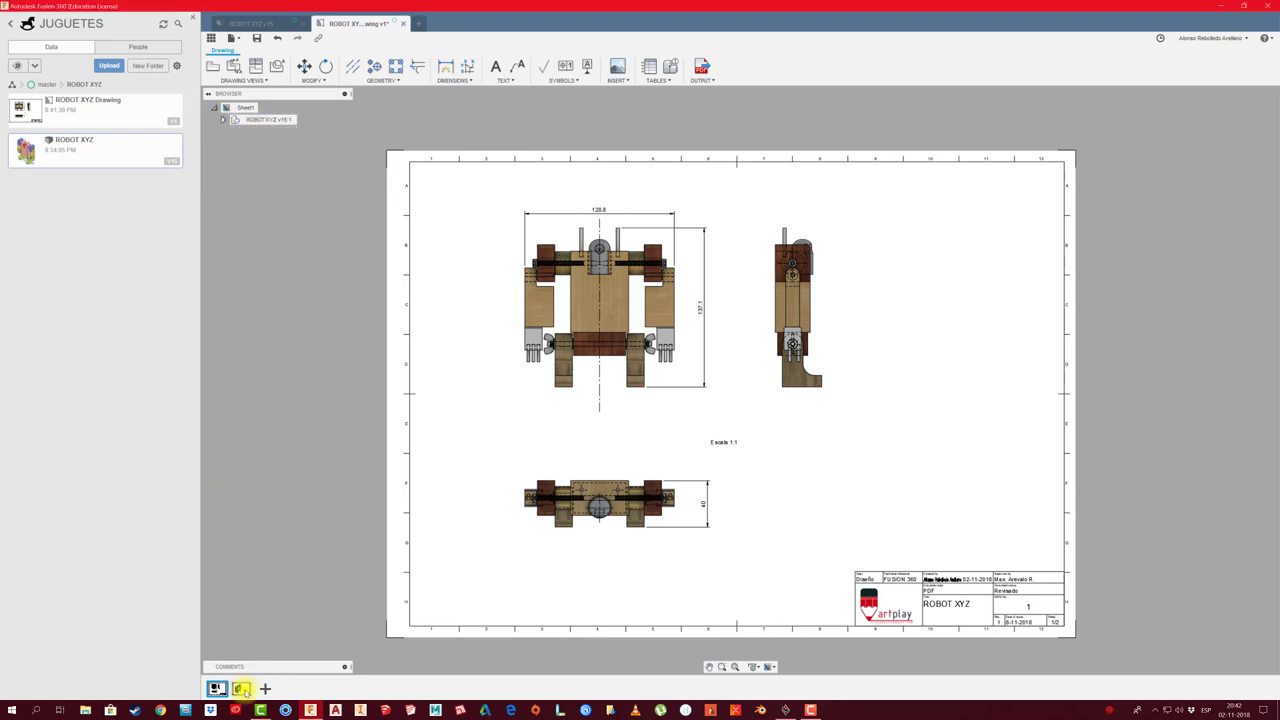
{"action": "left_click", "coordinate": [241, 688]}
{"action": "left_click", "coordinate": [223, 119]}
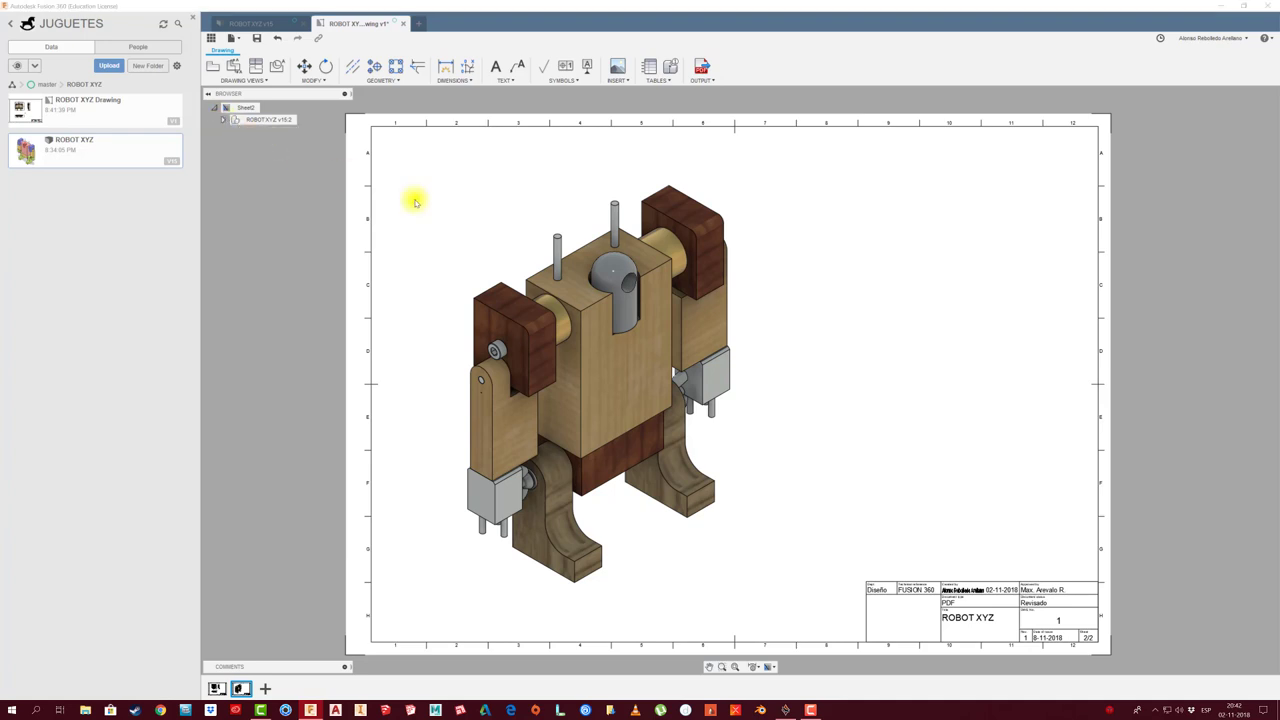
{"action": "left_click", "coordinate": [686, 243]}
{"action": "scroll", "coordinate": [735, 228], "scroll_direction": "up", "scroll_amount": 2}
{"action": "scroll", "coordinate": [735, 228], "scroll_direction": "down", "scroll_amount": 2}
{"action": "scroll", "coordinate": [733, 234], "scroll_direction": "down", "scroll_amount": 2}
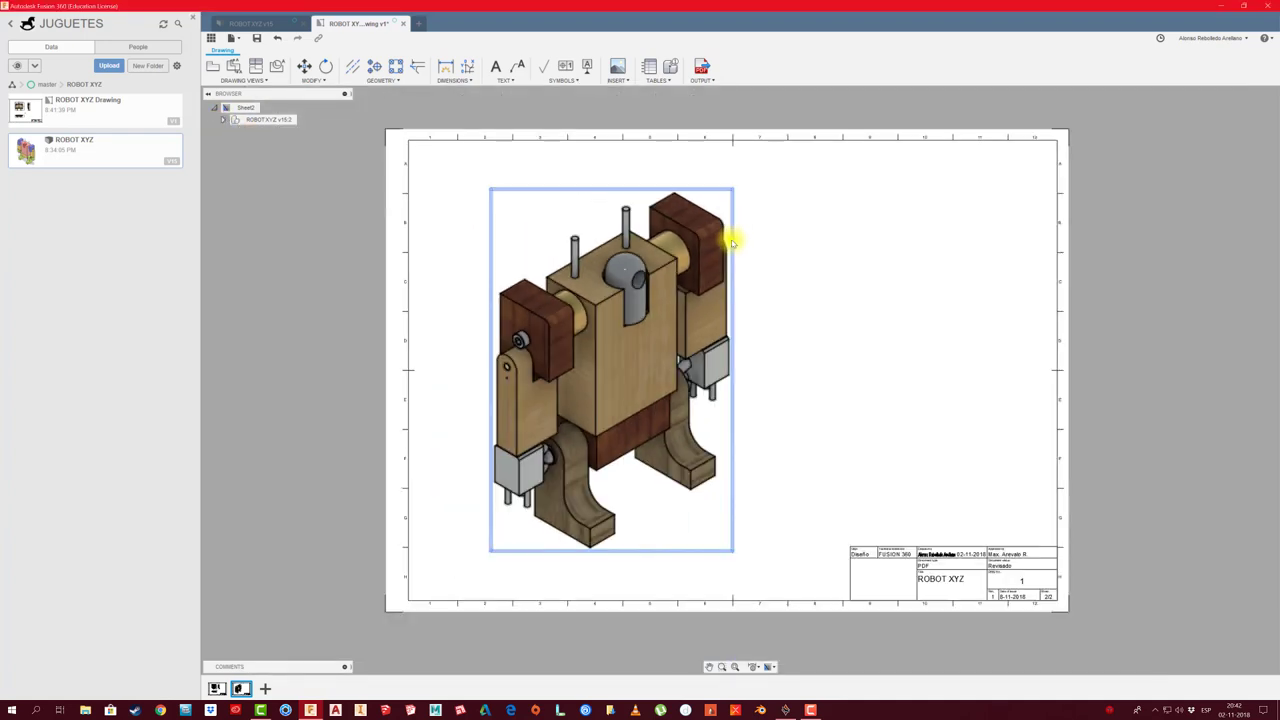
{"action": "middle_click_drag", "start_coordinate": [763, 283], "coordinate": [695, 291]}
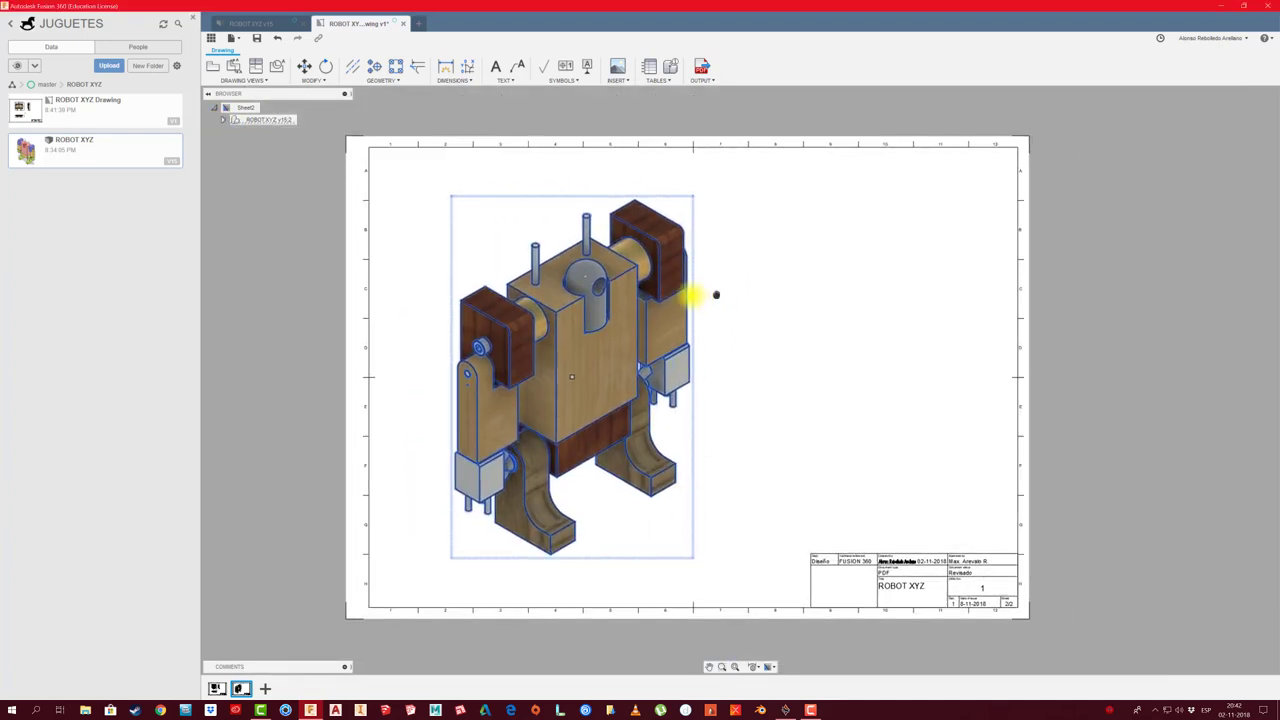
Insert a flipped 14-item parts list at Sheet2's top-right corner, ballooning the isometric robot view
{"action": "left_click", "coordinate": [649, 66]}
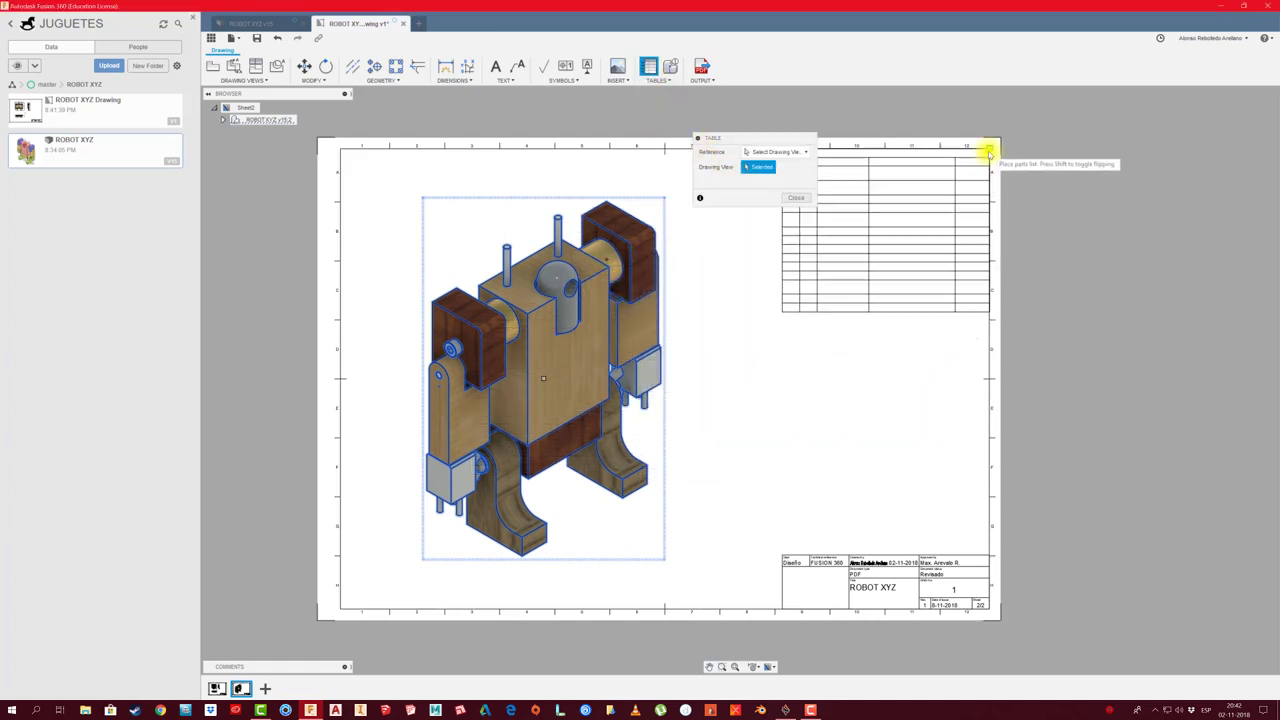
{"action": "key", "text": "shift"}
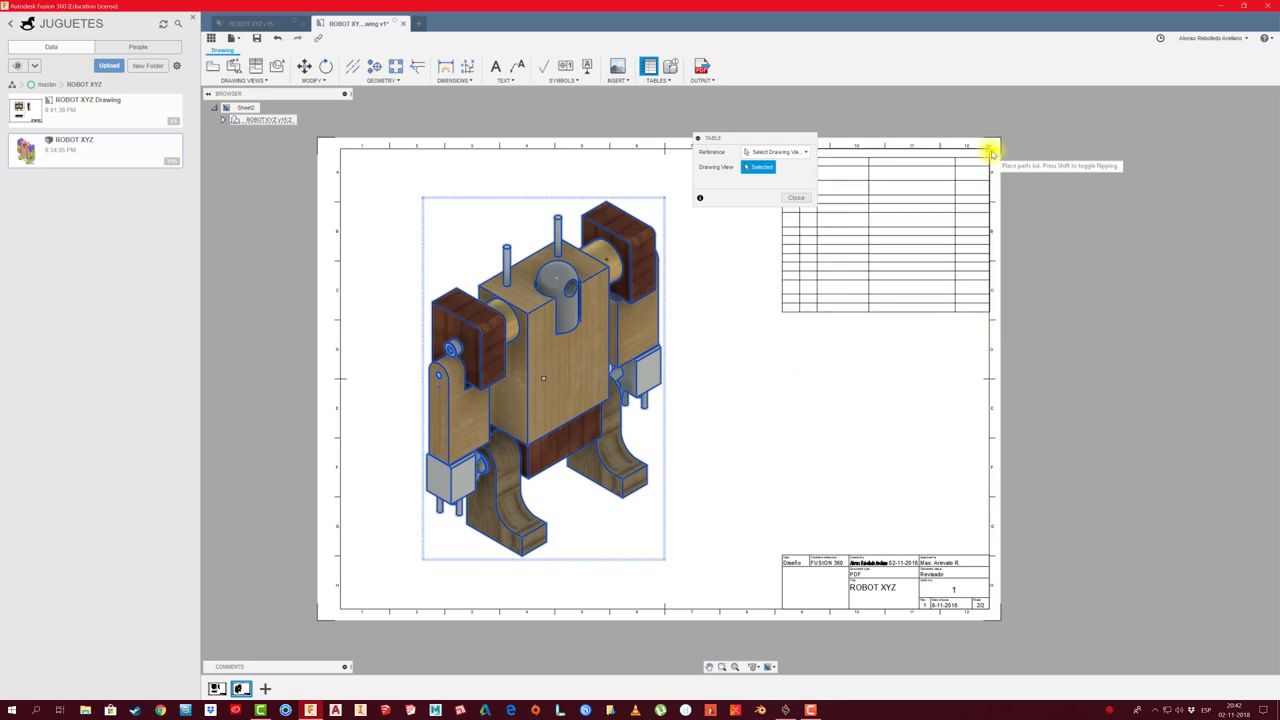
{"action": "middle_click_drag", "start_coordinate": [866, 337], "coordinate": [815, 352]}
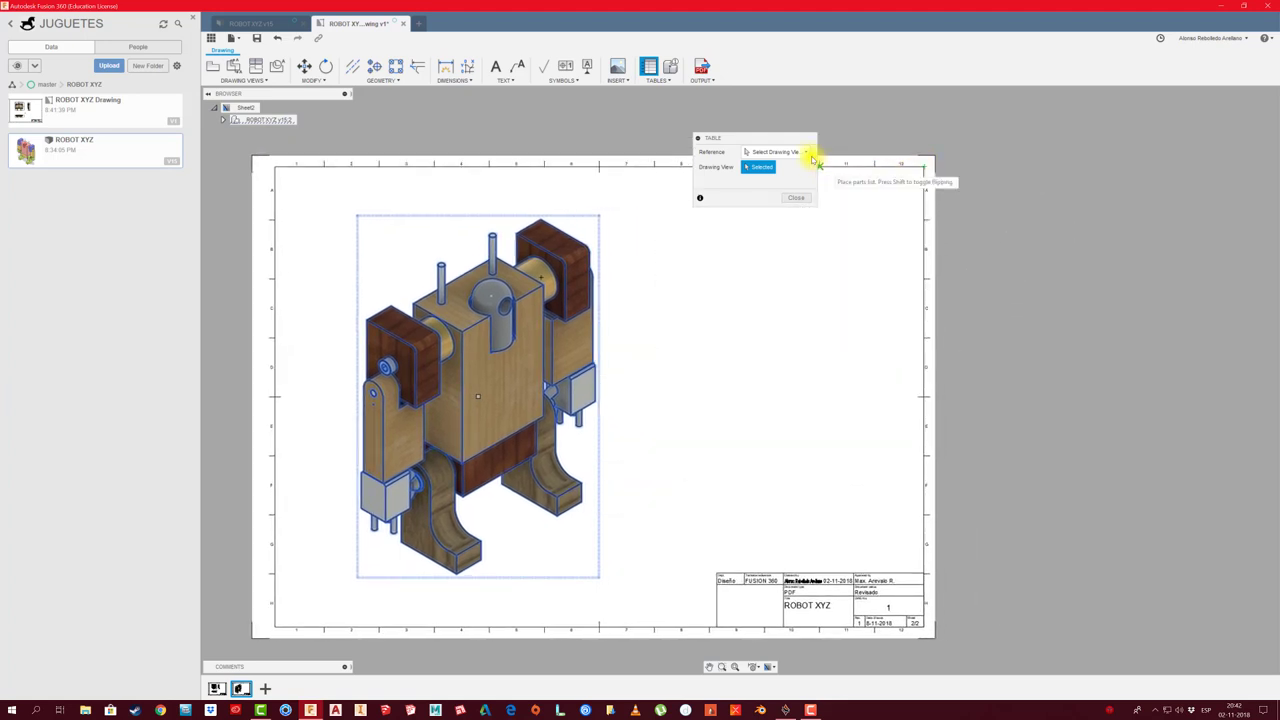
{"action": "left_click", "coordinate": [925, 166]}
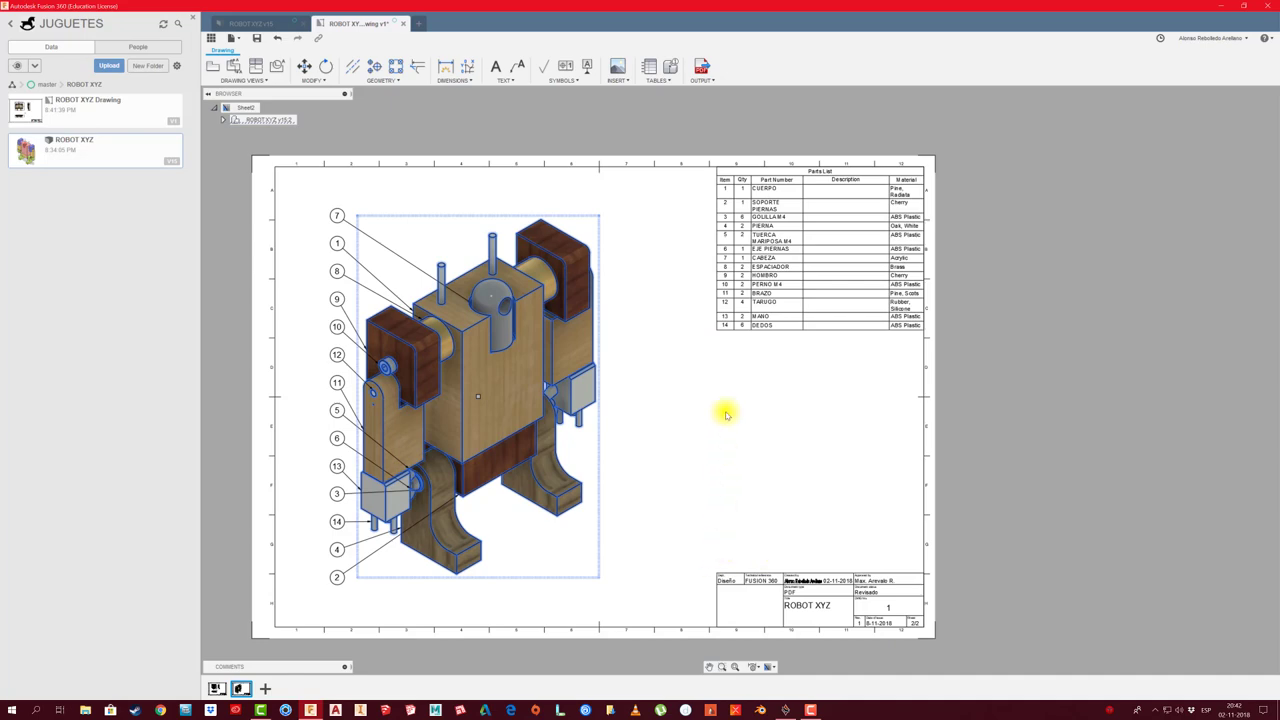
Widen the parts list's Material and Part Number columns so entries fit one line
{"action": "scroll", "coordinate": [849, 240], "scroll_direction": "up", "scroll_amount": 2}
{"action": "scroll", "coordinate": [849, 240], "scroll_direction": "up", "scroll_amount": 3}
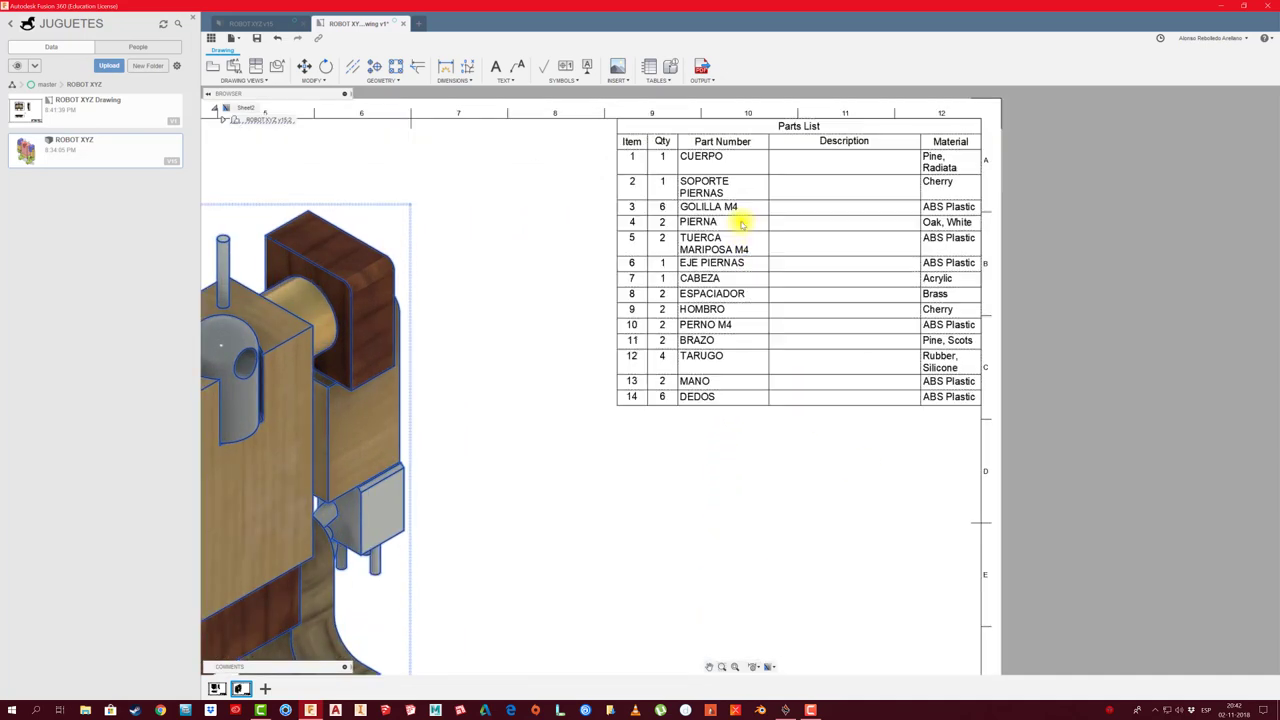
{"action": "left_click", "coordinate": [918, 343]}
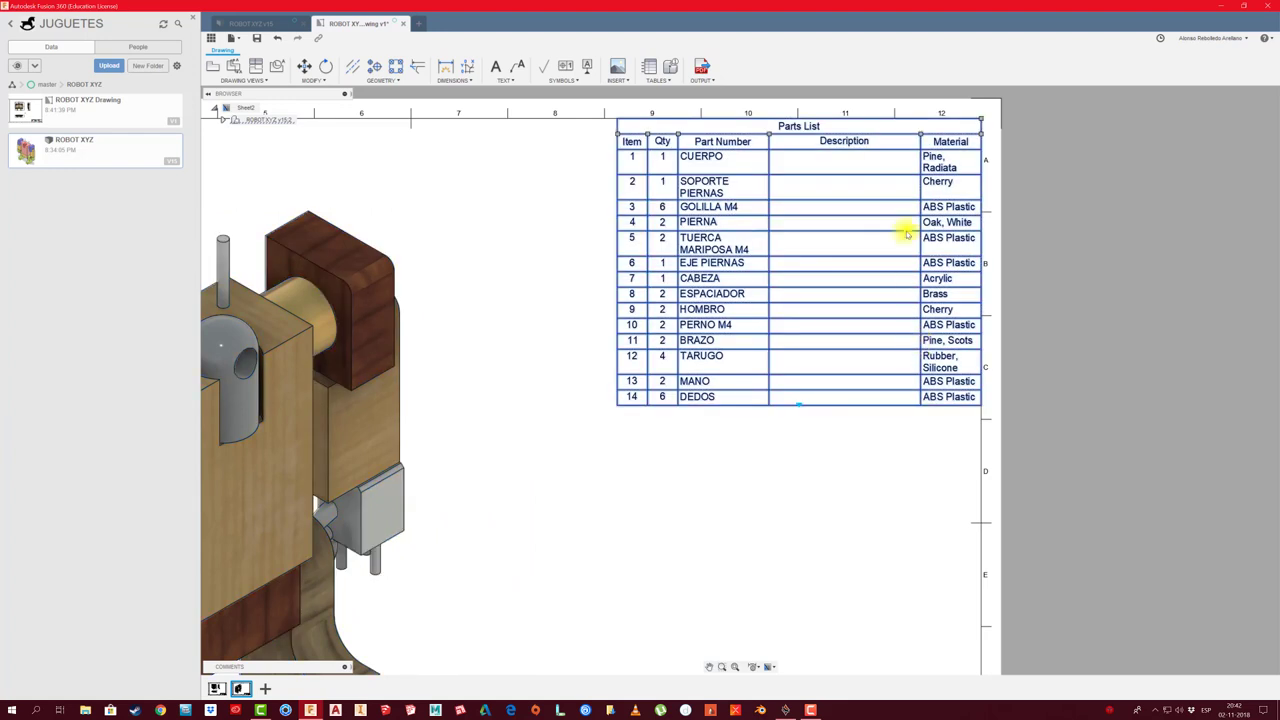
{"action": "left_click_drag", "start_coordinate": [918, 135], "coordinate": [884, 135]}
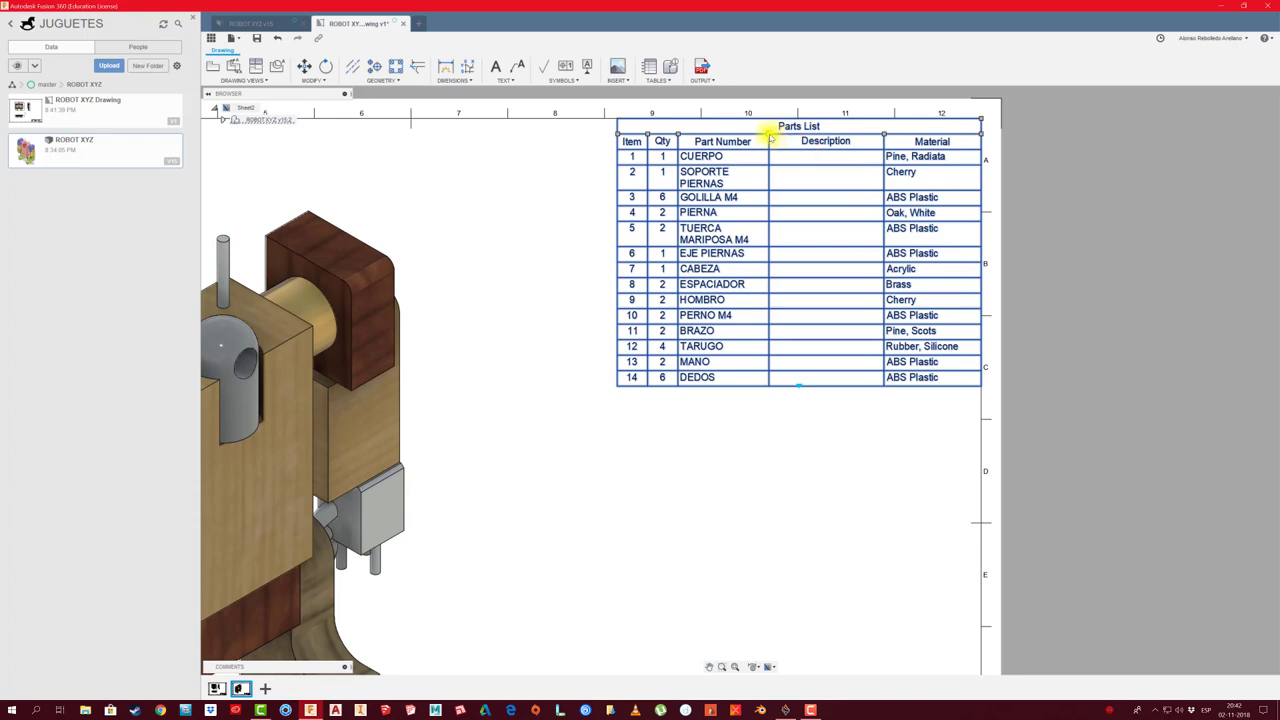
{"action": "left_click_drag", "start_coordinate": [770, 137], "coordinate": [790, 137]}
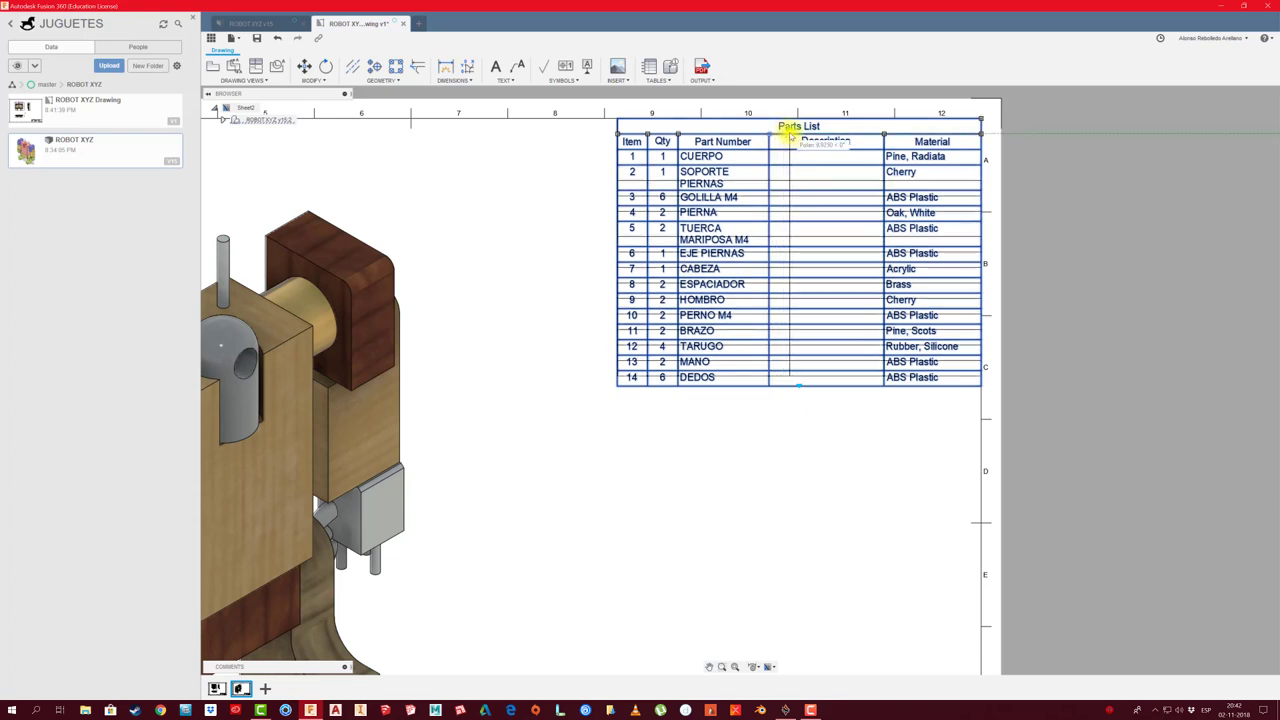
{"action": "scroll", "coordinate": [818, 427], "scroll_direction": "down", "scroll_amount": 2}
{"action": "left_click", "coordinate": [795, 432]}
Browse for the Logo ARTPLAY-02 image file to insert
{"action": "scroll", "coordinate": [757, 434], "scroll_direction": "down", "scroll_amount": 1}
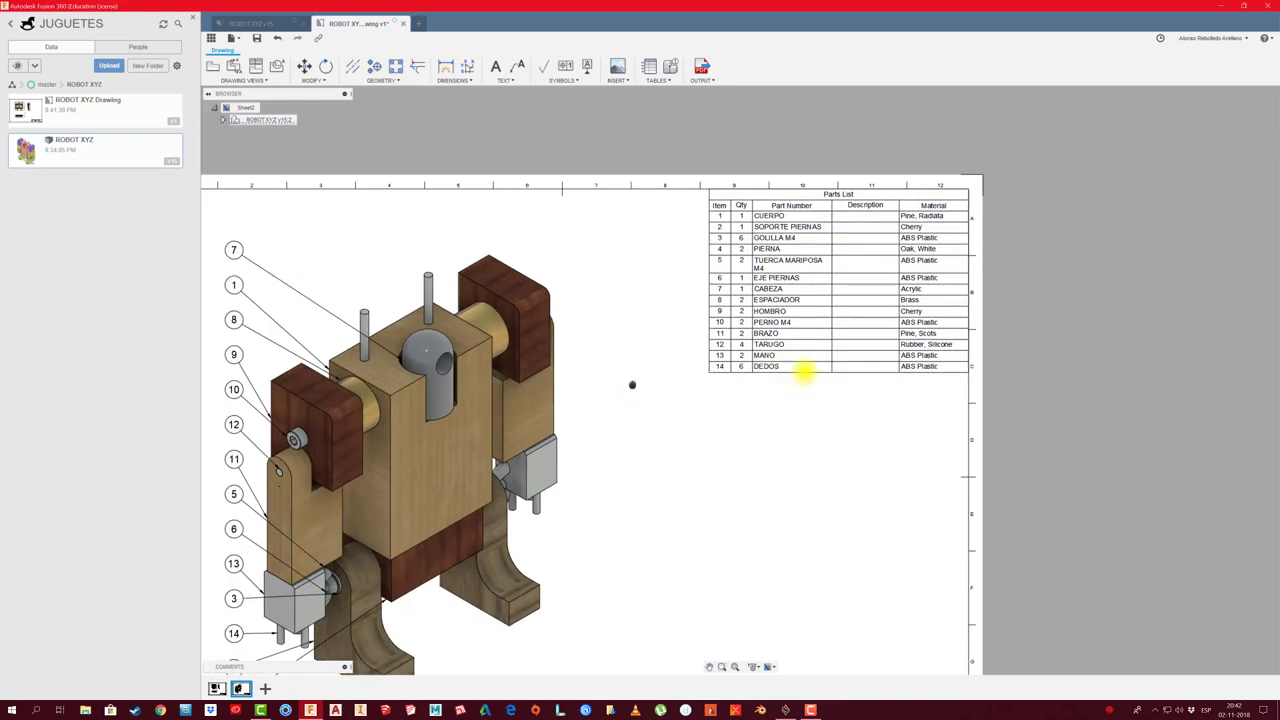
{"action": "scroll", "coordinate": [808, 371], "scroll_direction": "down", "scroll_amount": 1}
{"action": "scroll", "coordinate": [834, 329], "scroll_direction": "down", "scroll_amount": 1}
{"action": "middle_click_drag", "start_coordinate": [606, 509], "coordinate": [545, 491]}
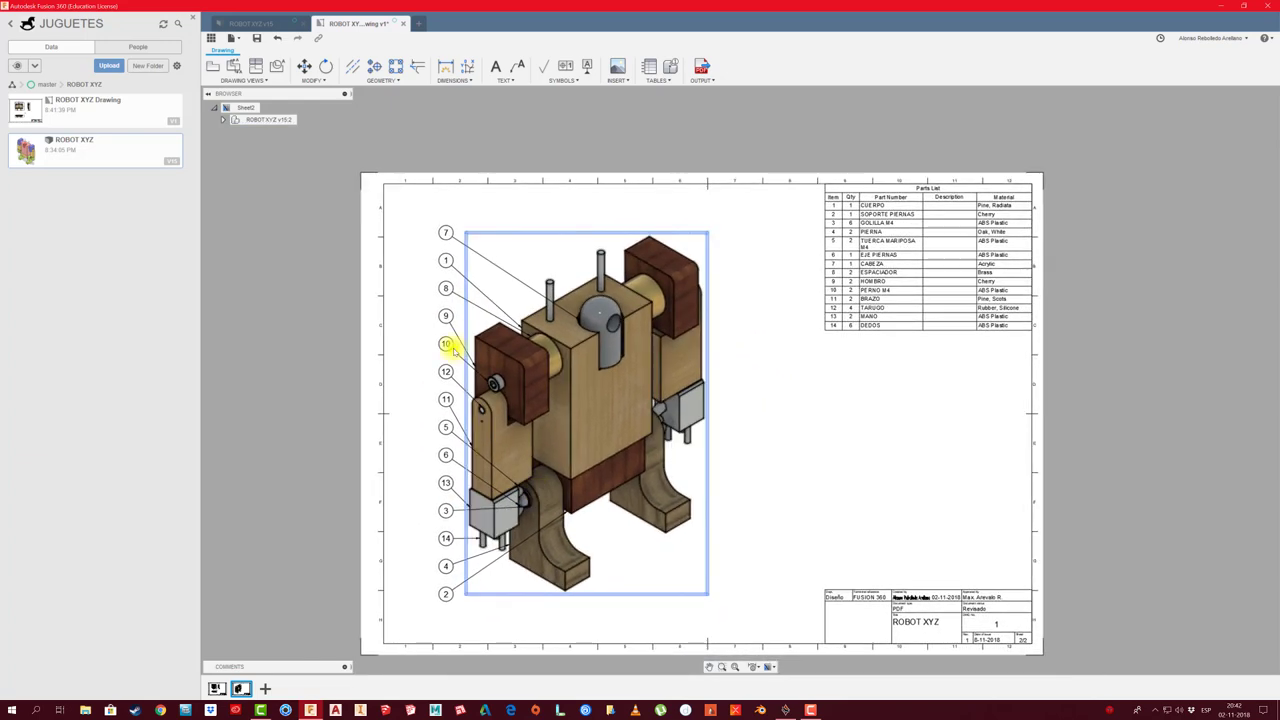
{"action": "scroll", "coordinate": [485, 230], "scroll_direction": "up", "scroll_amount": 1}
{"action": "scroll", "coordinate": [491, 229], "scroll_direction": "up", "scroll_amount": 1}
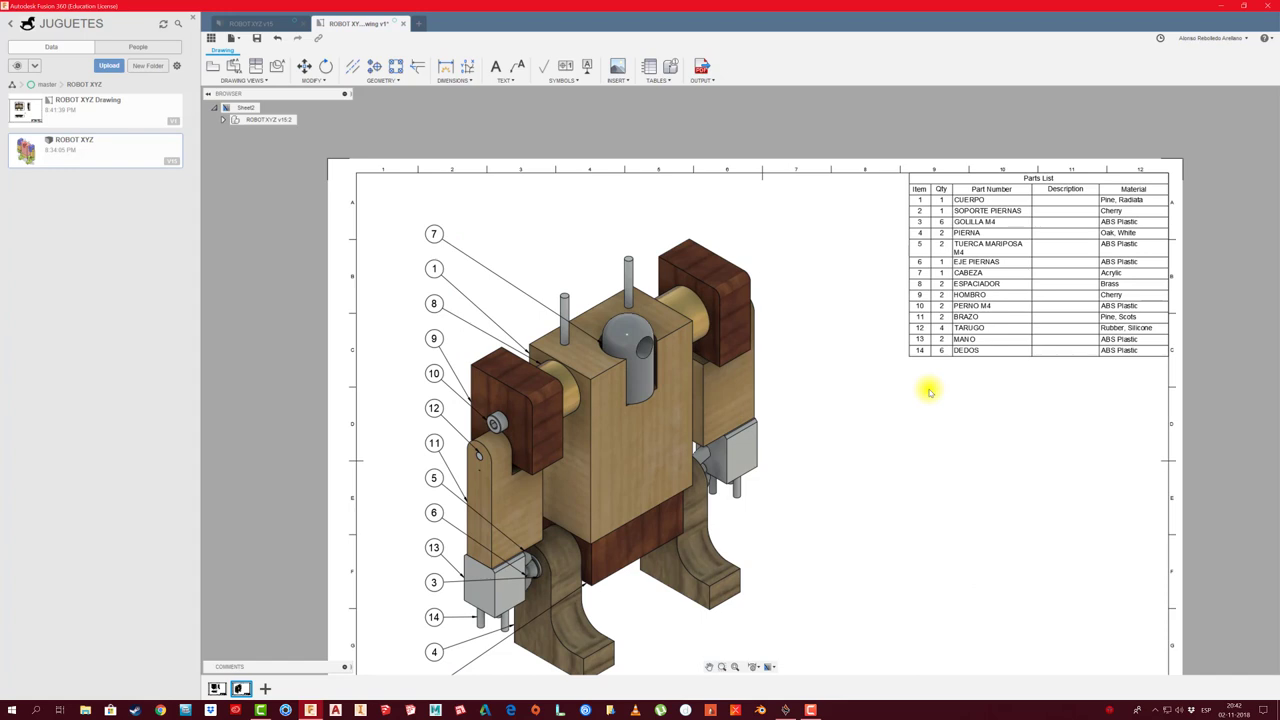
{"action": "scroll", "coordinate": [766, 403], "scroll_direction": "down", "scroll_amount": 1}
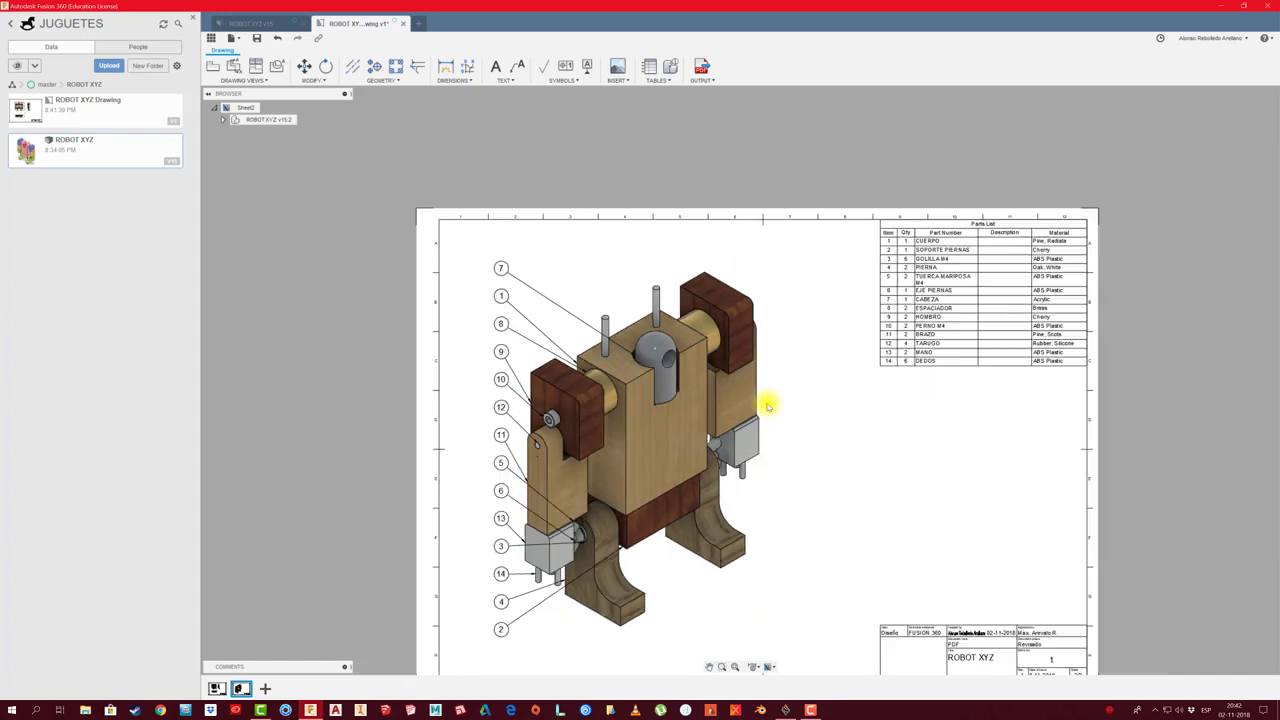
{"action": "scroll", "coordinate": [706, 366], "scroll_direction": "down", "scroll_amount": 1}
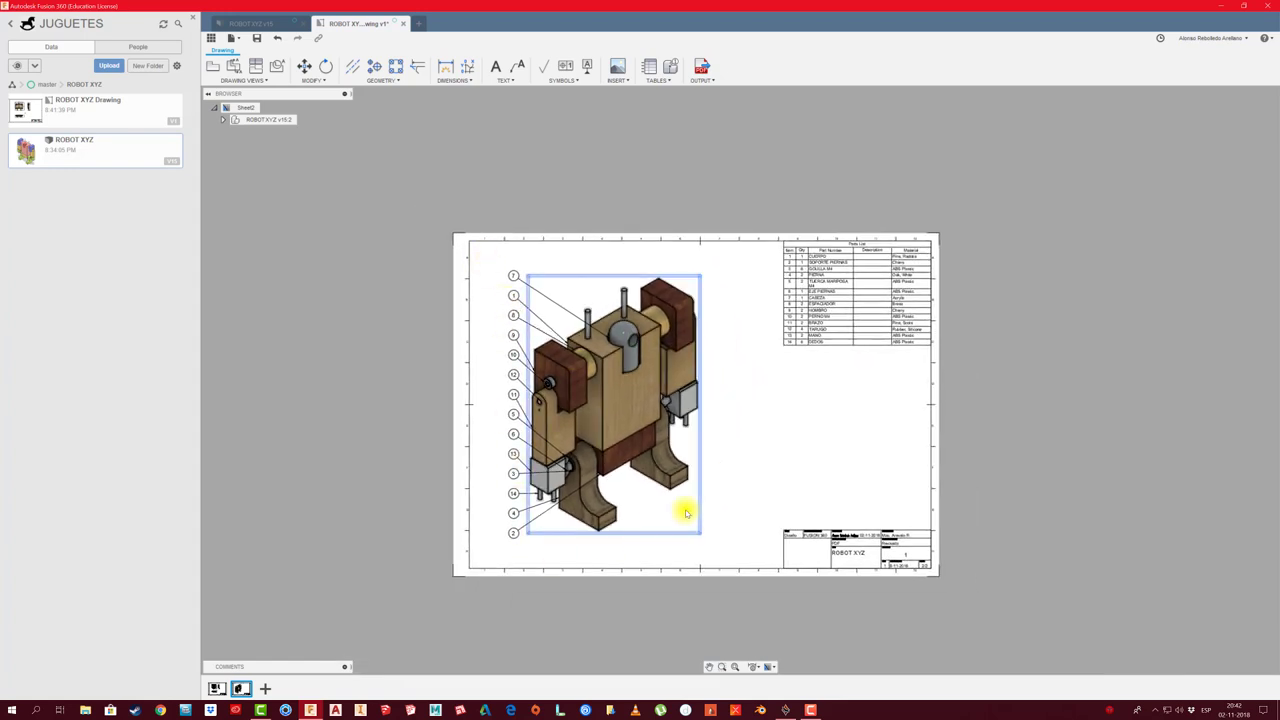
{"action": "scroll", "coordinate": [794, 554], "scroll_direction": "up", "scroll_amount": 1}
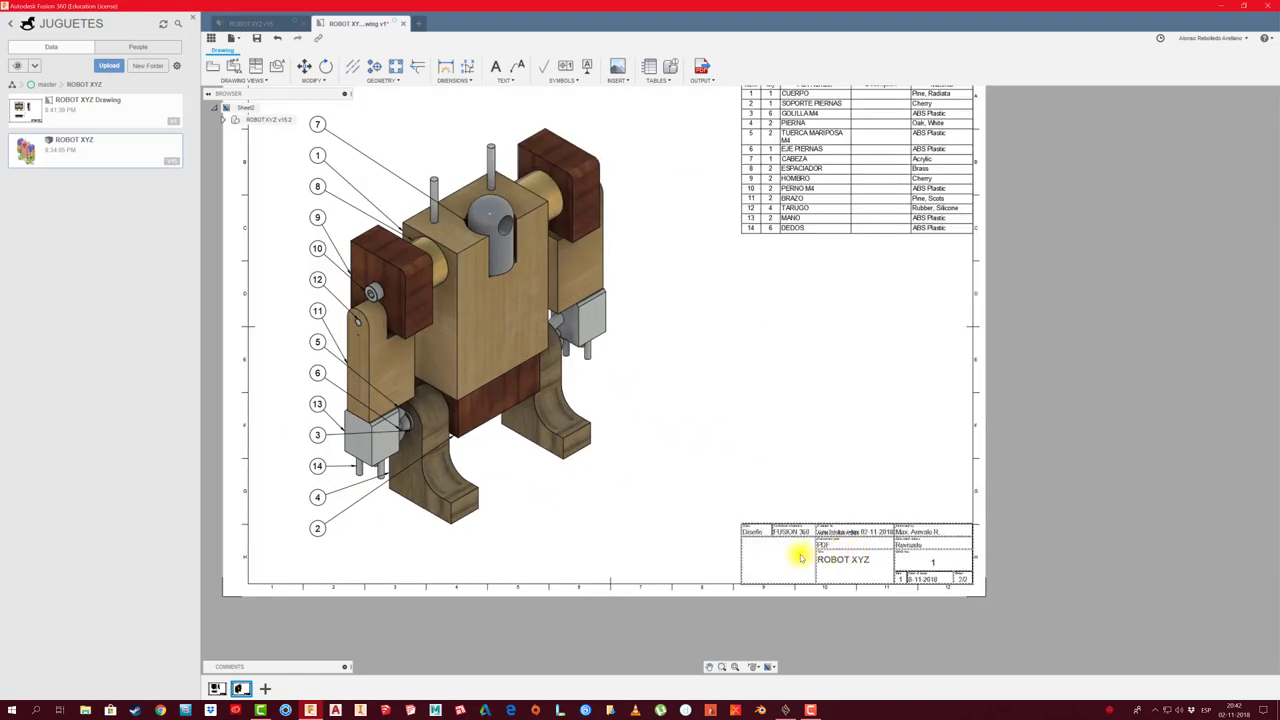
{"action": "scroll", "coordinate": [730, 550], "scroll_direction": "up", "scroll_amount": 2}
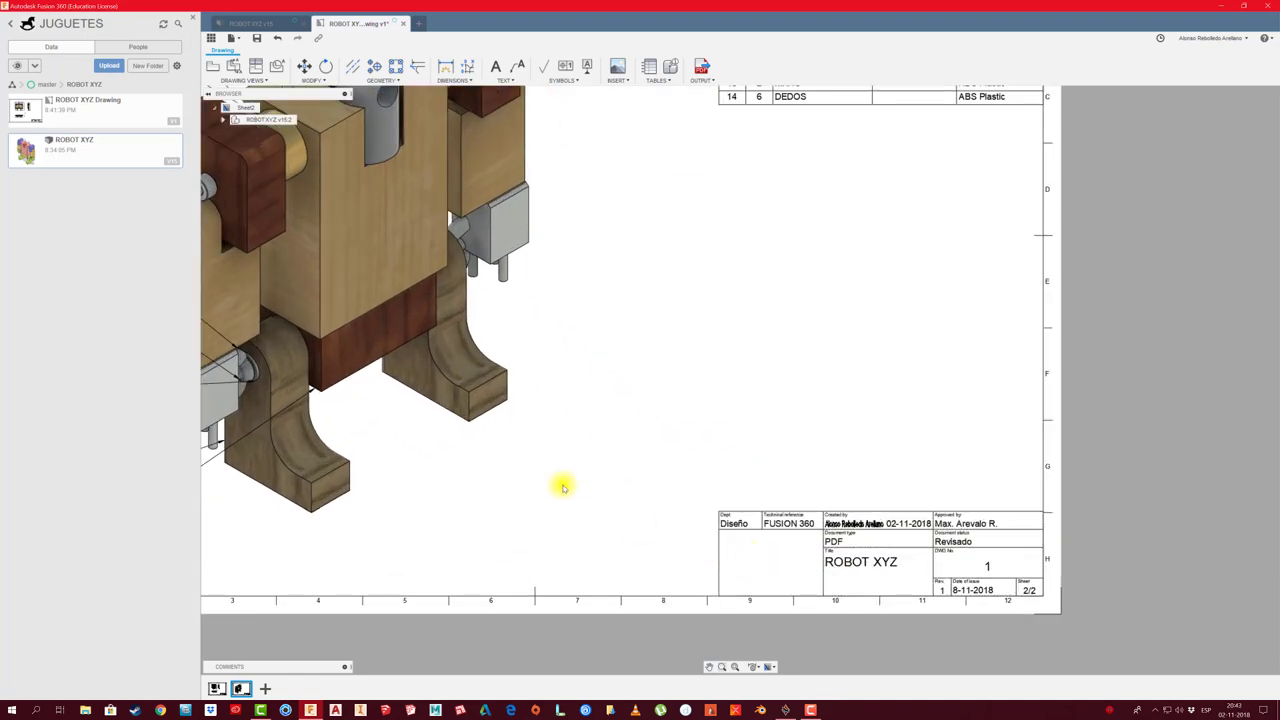
{"action": "left_click", "coordinate": [618, 70]}
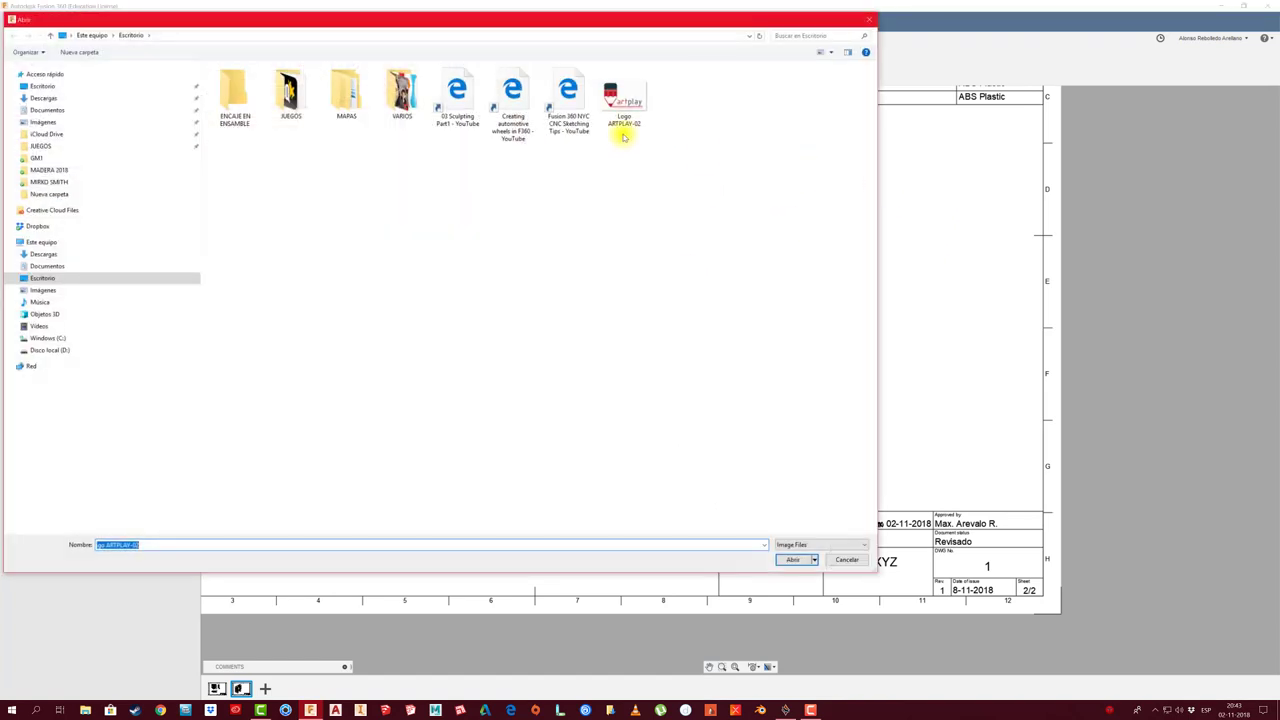
Open the Logo ARTPLAY-02 image and place it in the title block's empty lower-left cell
{"action": "left_click", "coordinate": [622, 115]}
{"action": "left_click", "coordinate": [788, 562]}
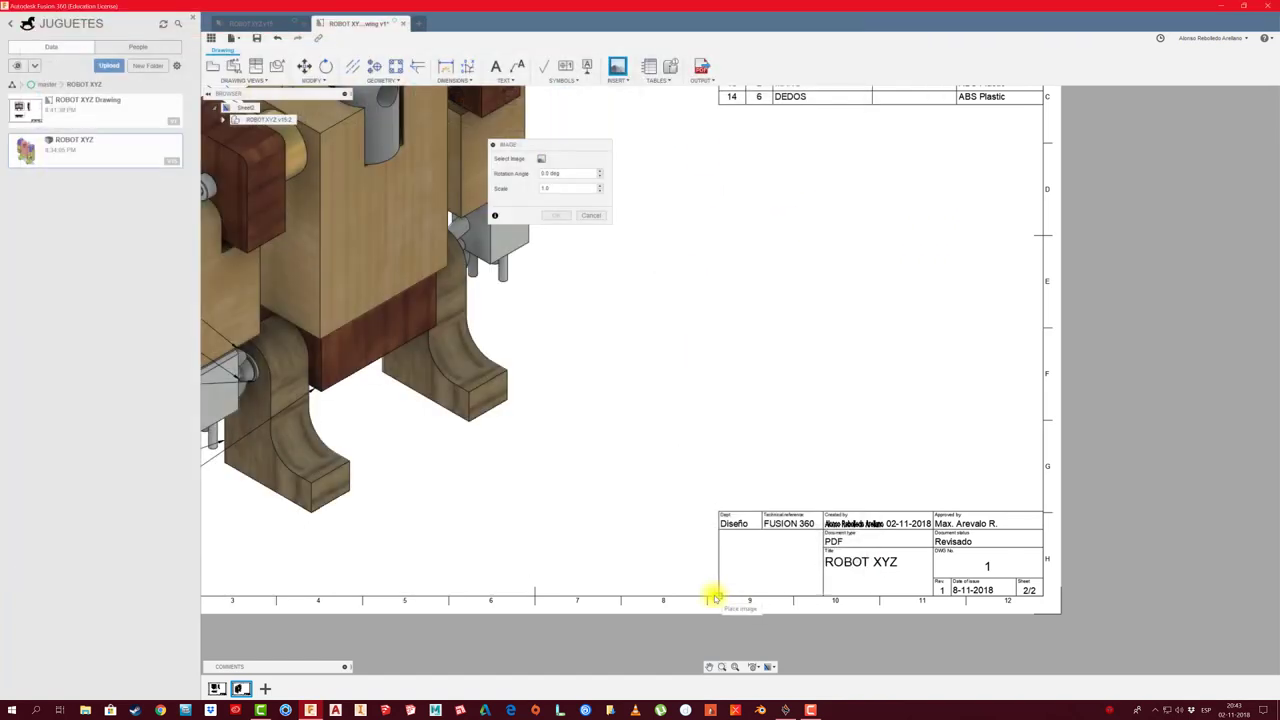
{"action": "left_click", "coordinate": [716, 592]}
Set the logo's scale to 0.9 with 1.0 mm X and Y distance, and confirm
{"action": "left_click", "coordinate": [600, 221]}
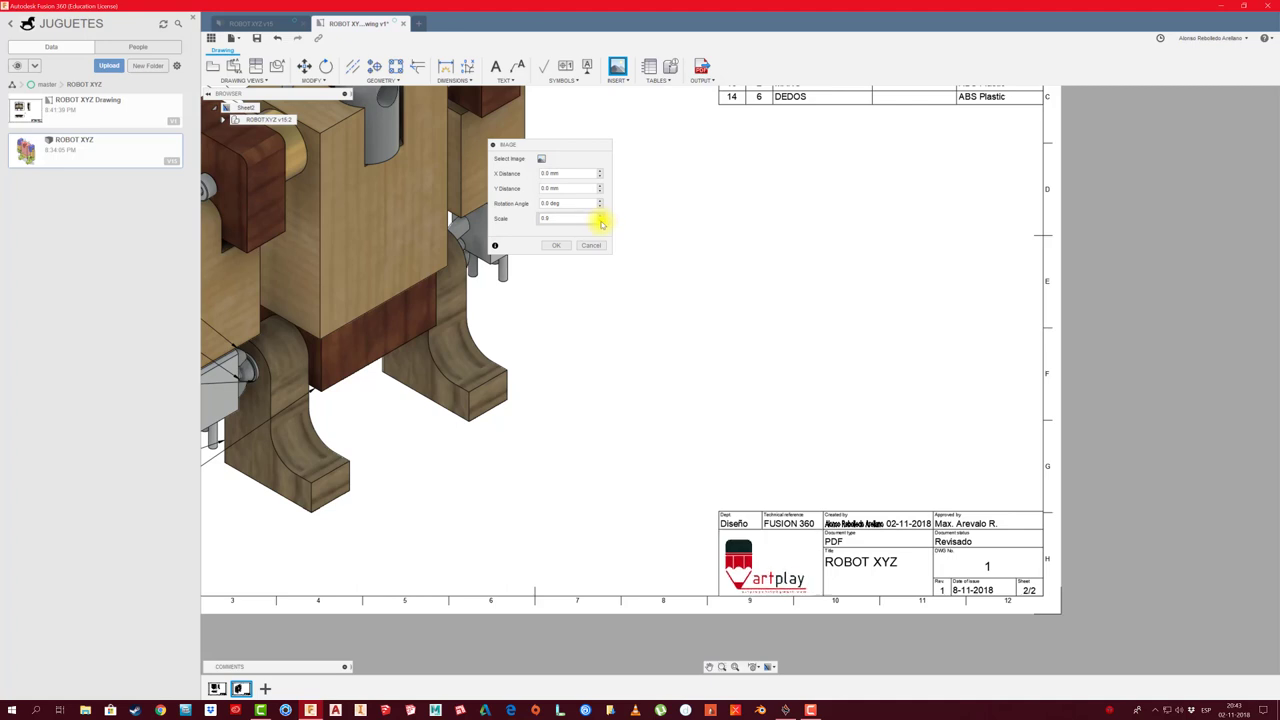
{"action": "left_click", "coordinate": [601, 193]}
{"action": "left_click", "coordinate": [601, 187]}
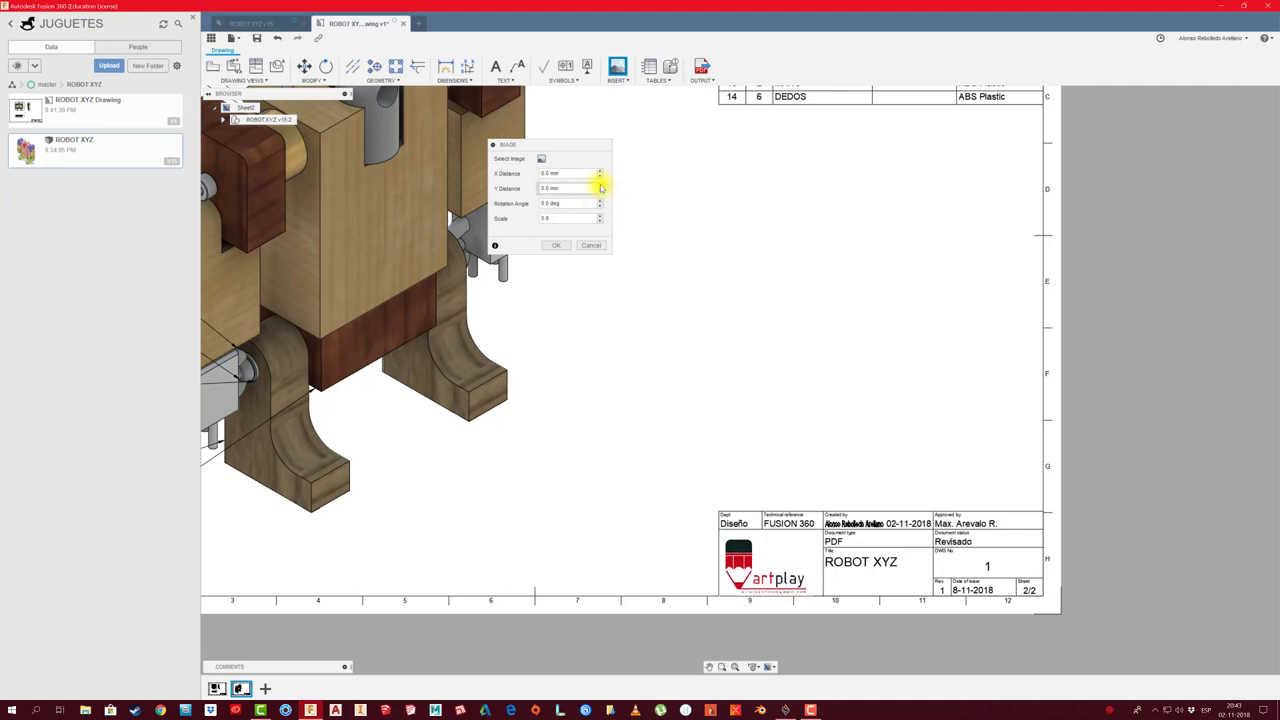
{"action": "left_click", "coordinate": [601, 186]}
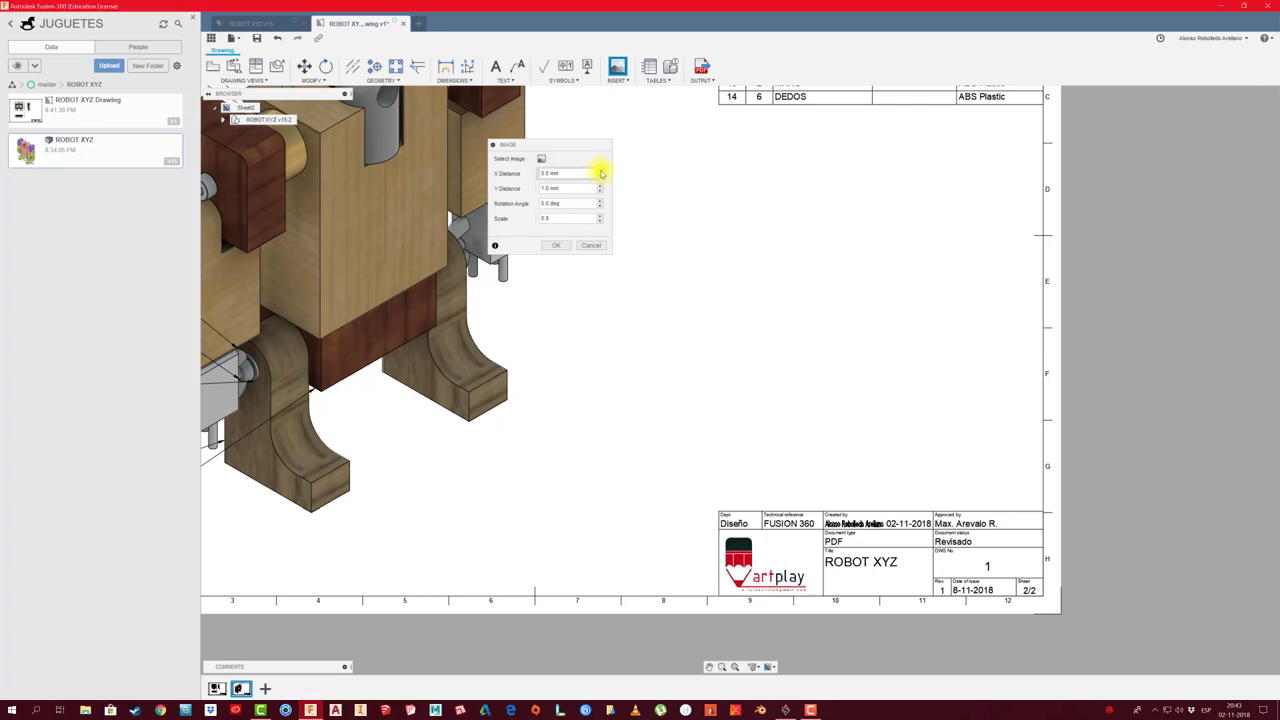
{"action": "left_click", "coordinate": [601, 172]}
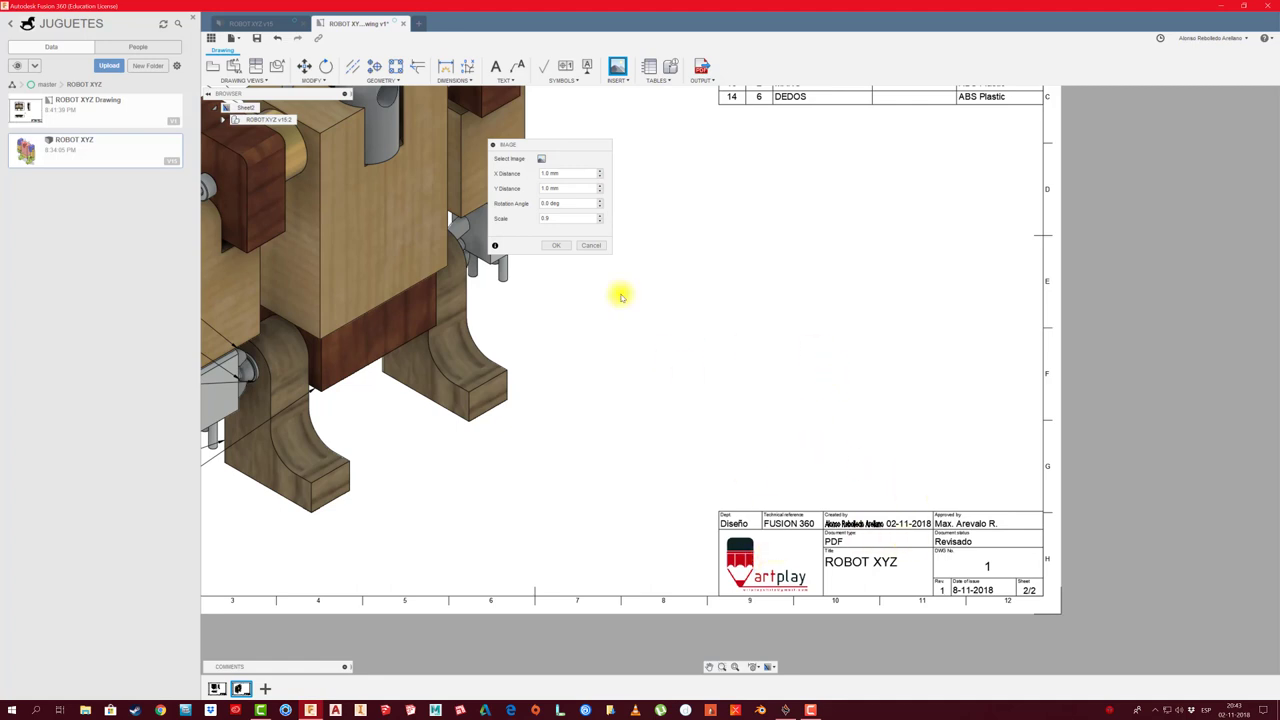
{"action": "left_click", "coordinate": [548, 204]}
{"action": "left_click", "coordinate": [557, 249]}
{"action": "scroll", "coordinate": [849, 463], "scroll_direction": "down", "scroll_amount": 3}
Drag the Part Number column border outward so TUERCA MARIPOSA M4 fits on one line
{"action": "scroll", "coordinate": [743, 437], "scroll_direction": "down", "scroll_amount": 2}
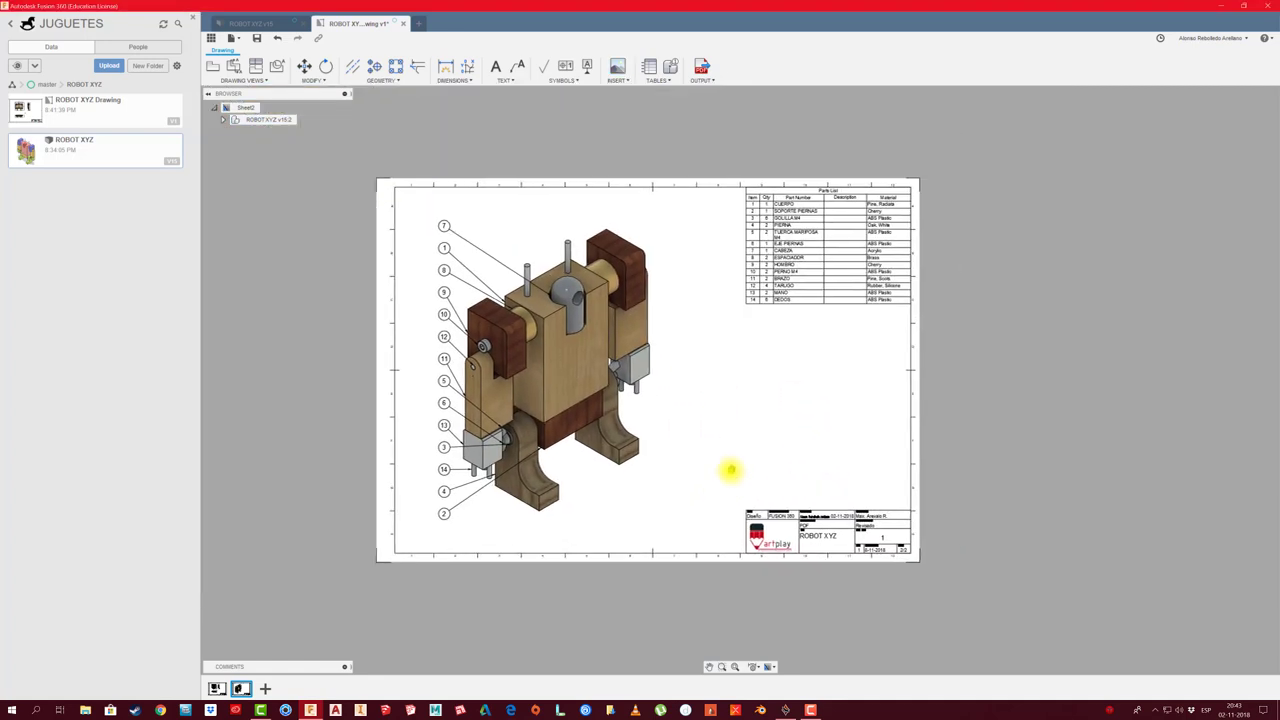
{"action": "scroll", "coordinate": [731, 471], "scroll_direction": "down", "scroll_amount": 1}
{"action": "scroll", "coordinate": [832, 494], "scroll_direction": "up", "scroll_amount": 1}
{"action": "middle_click_drag", "start_coordinate": [703, 426], "coordinate": [765, 425]}
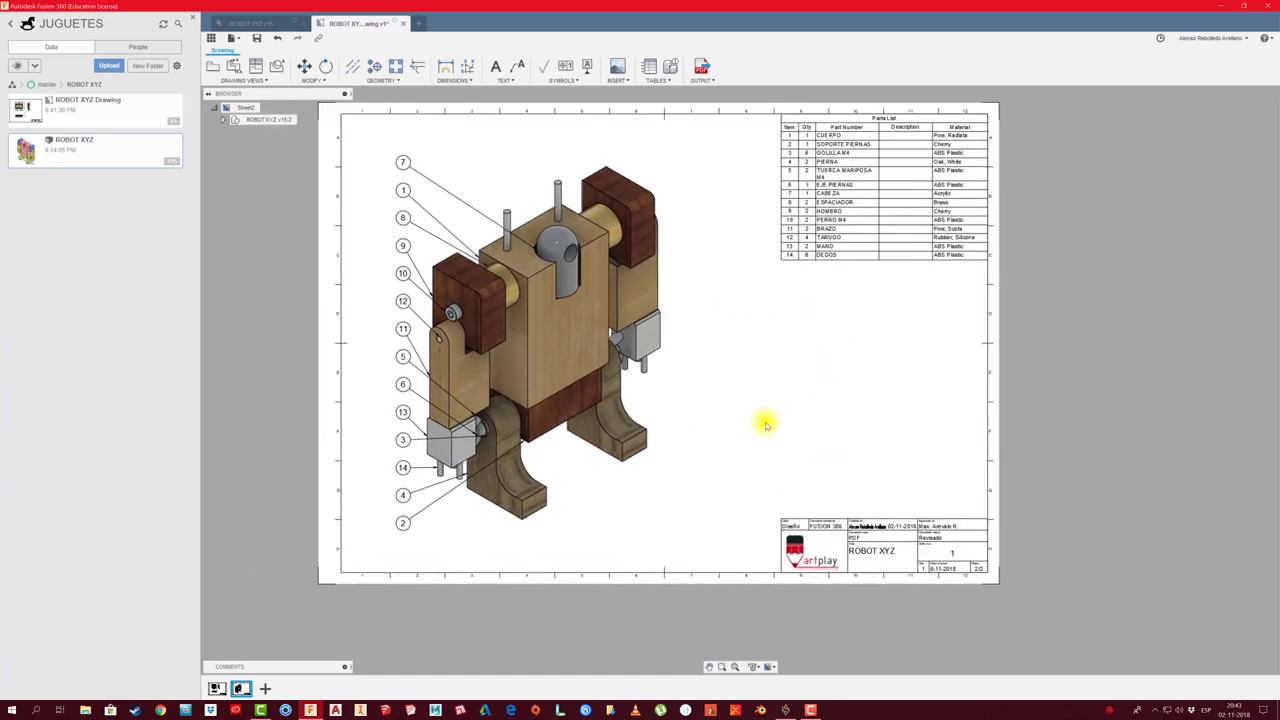
{"action": "left_click", "coordinate": [880, 175]}
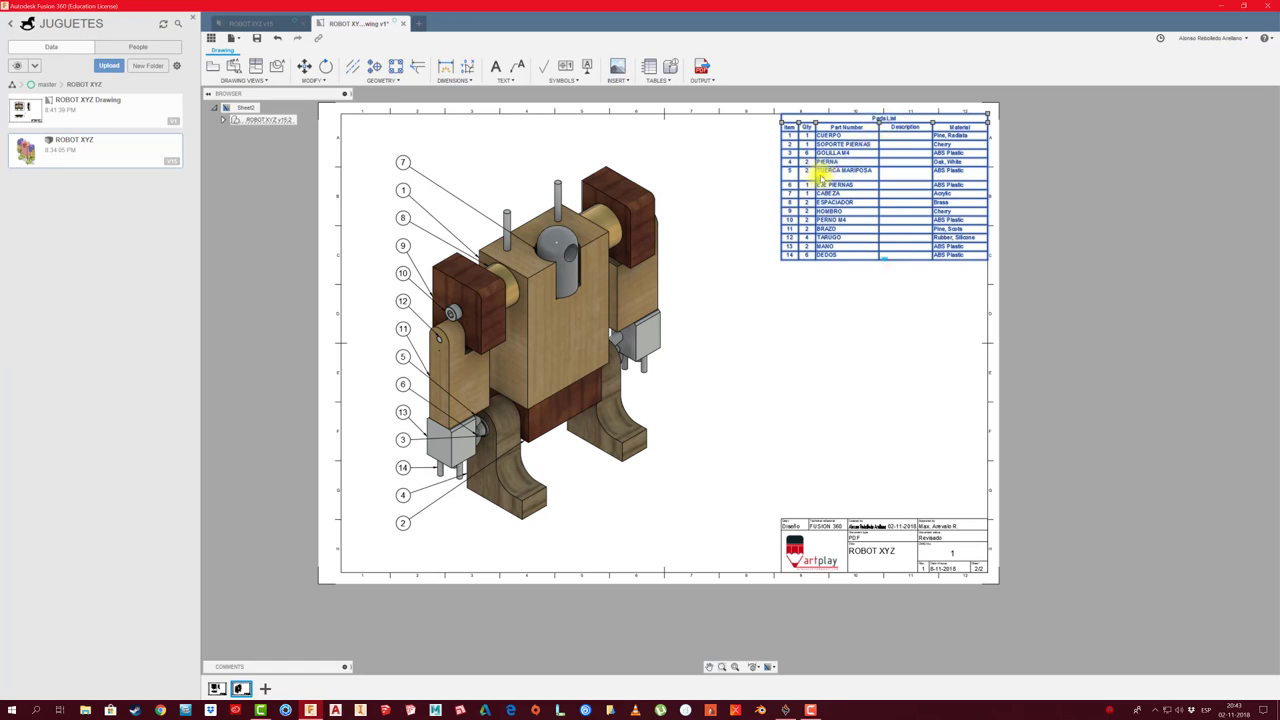
{"action": "left_click_drag", "start_coordinate": [879, 122], "coordinate": [886, 124]}
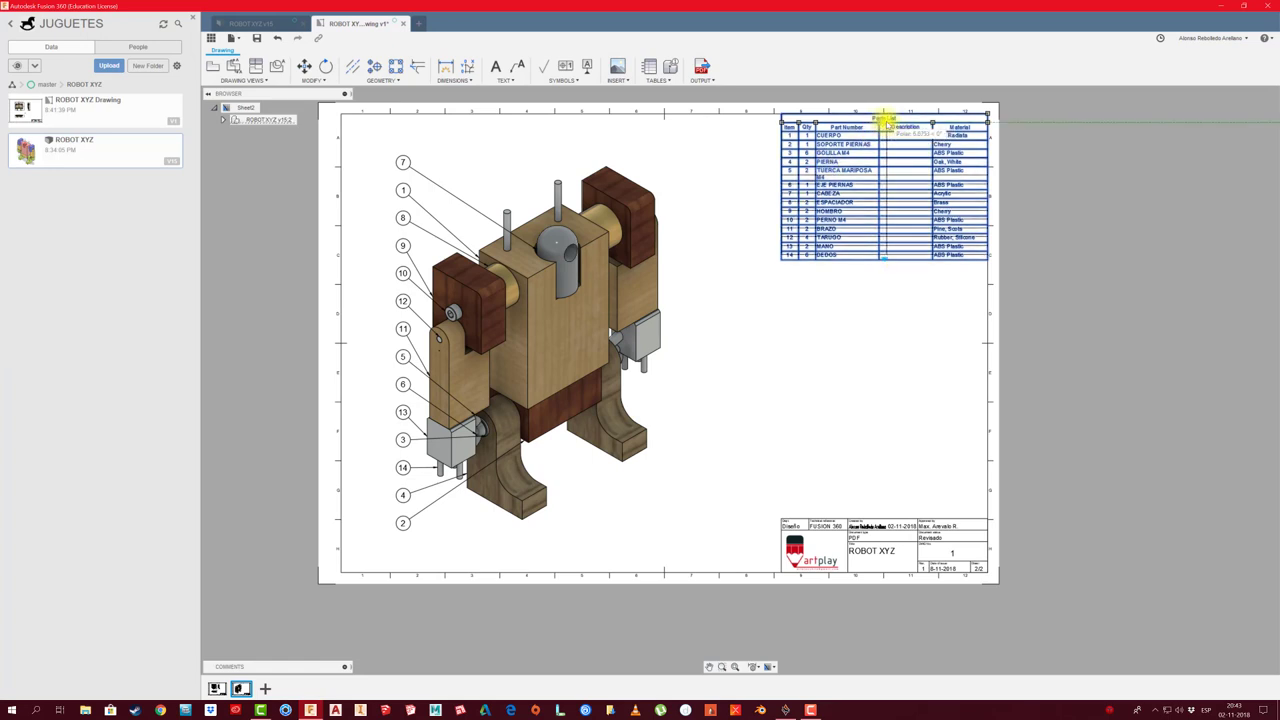
{"action": "left_click", "coordinate": [778, 313]}
{"action": "scroll", "coordinate": [586, 520], "scroll_direction": "down", "scroll_amount": 2}
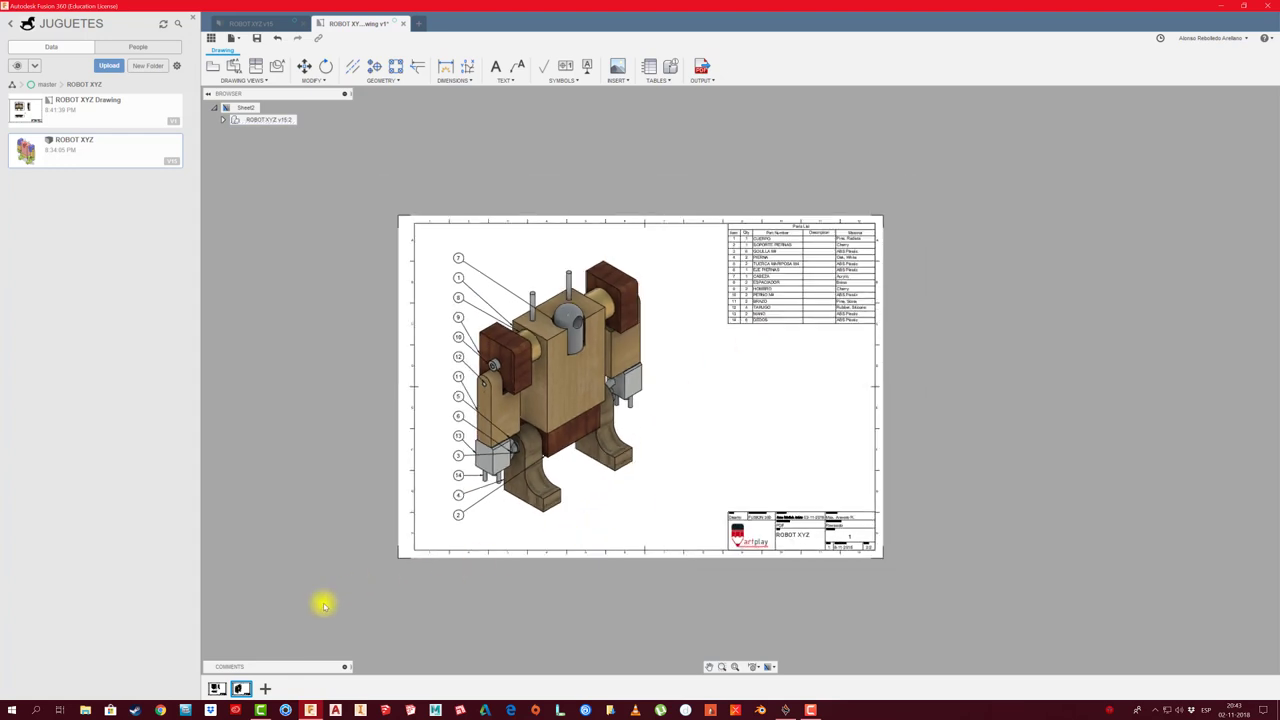
Add a third sheet with a front base view of the robot at 2:1 scale
{"action": "left_click", "coordinate": [266, 689]}
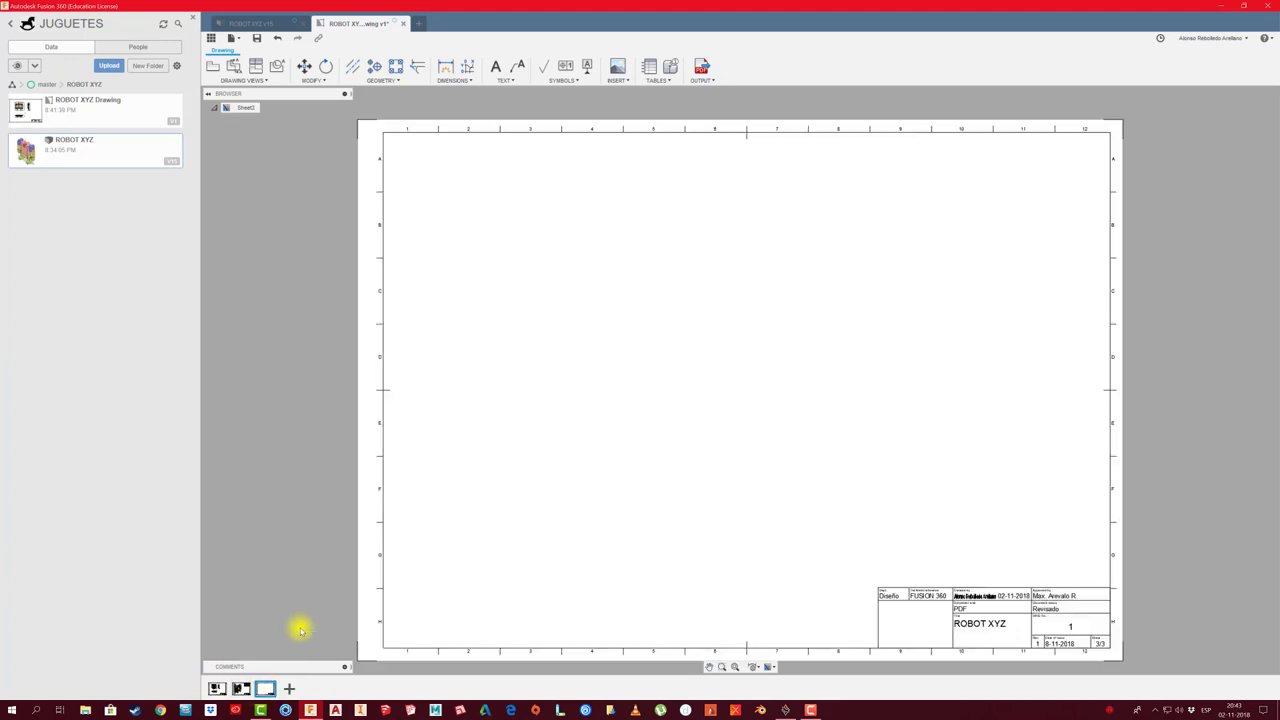
{"action": "left_click", "coordinate": [216, 66]}
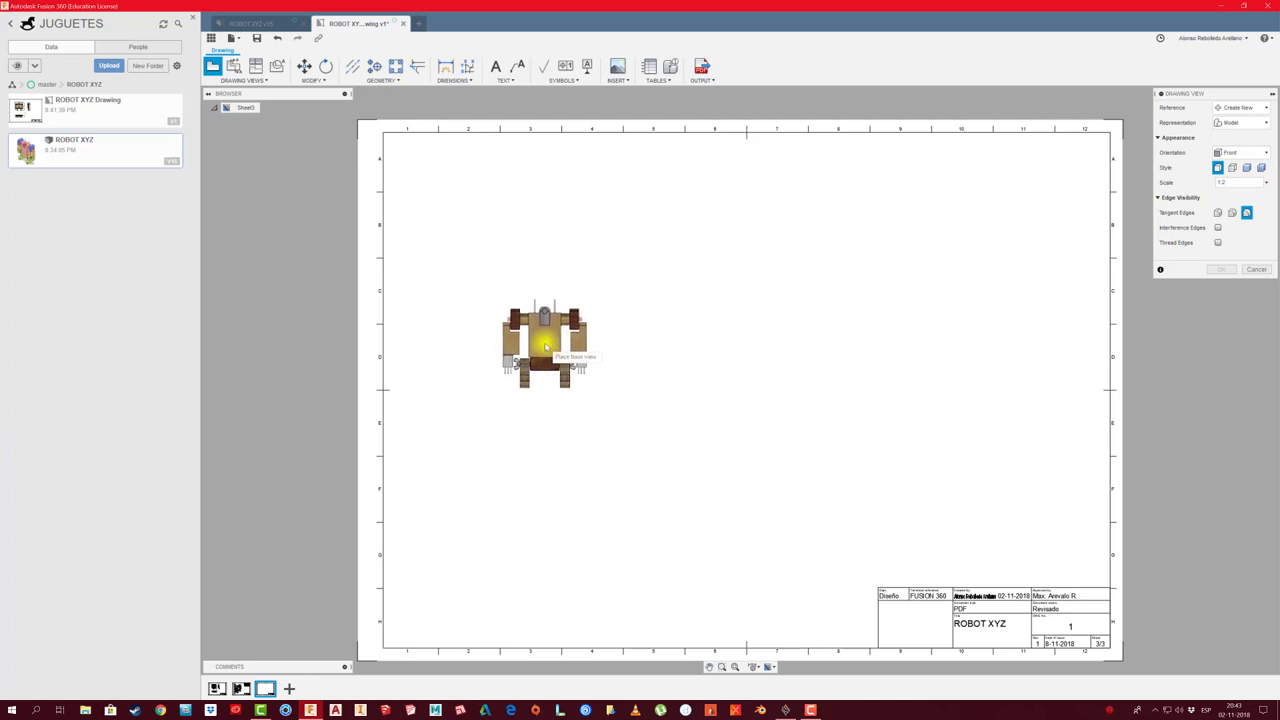
{"action": "left_click", "coordinate": [510, 316]}
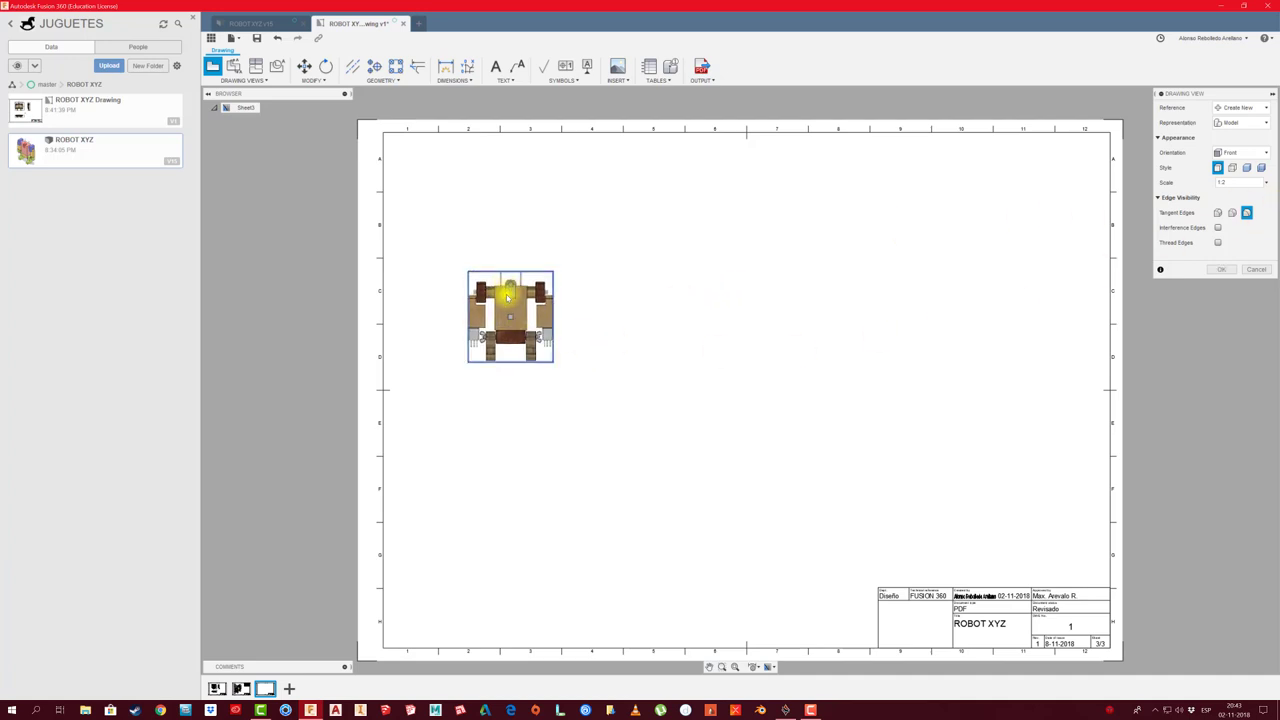
{"action": "scroll", "coordinate": [506, 296], "scroll_direction": "down", "scroll_amount": 1}
{"action": "scroll", "coordinate": [500, 294], "scroll_direction": "up", "scroll_amount": 5}
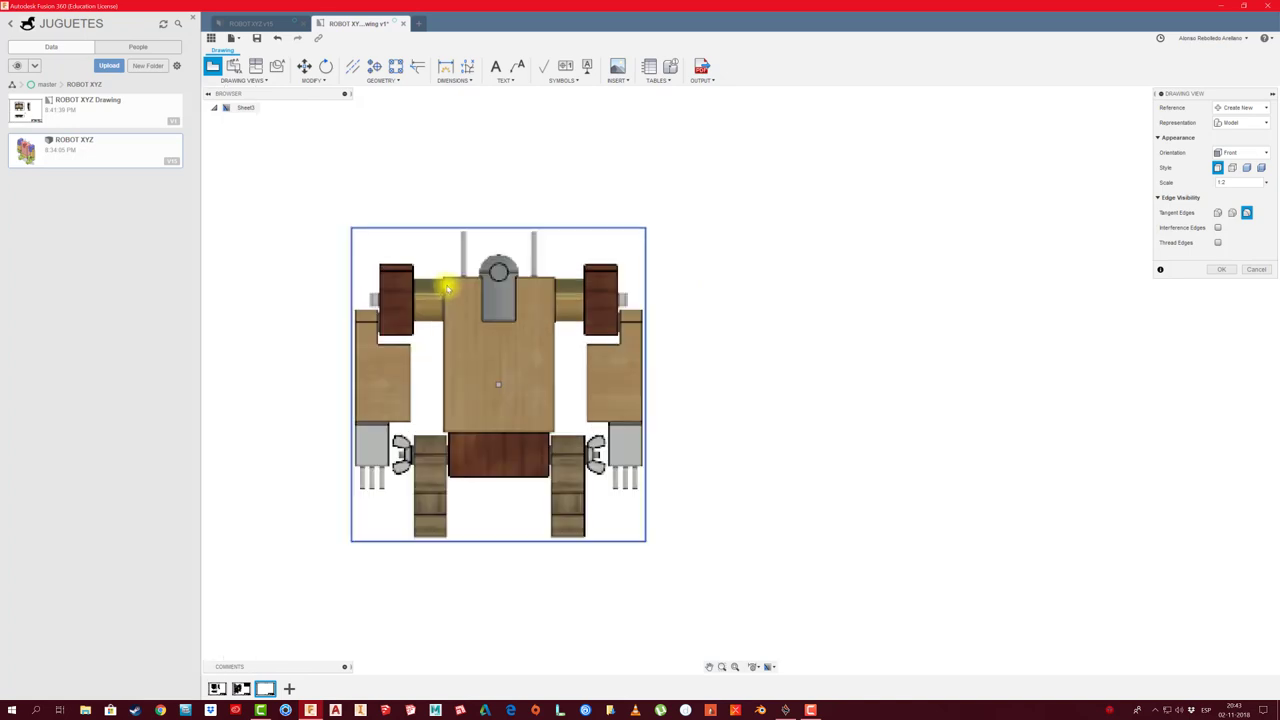
{"action": "scroll", "coordinate": [758, 341], "scroll_direction": "down", "scroll_amount": 2}
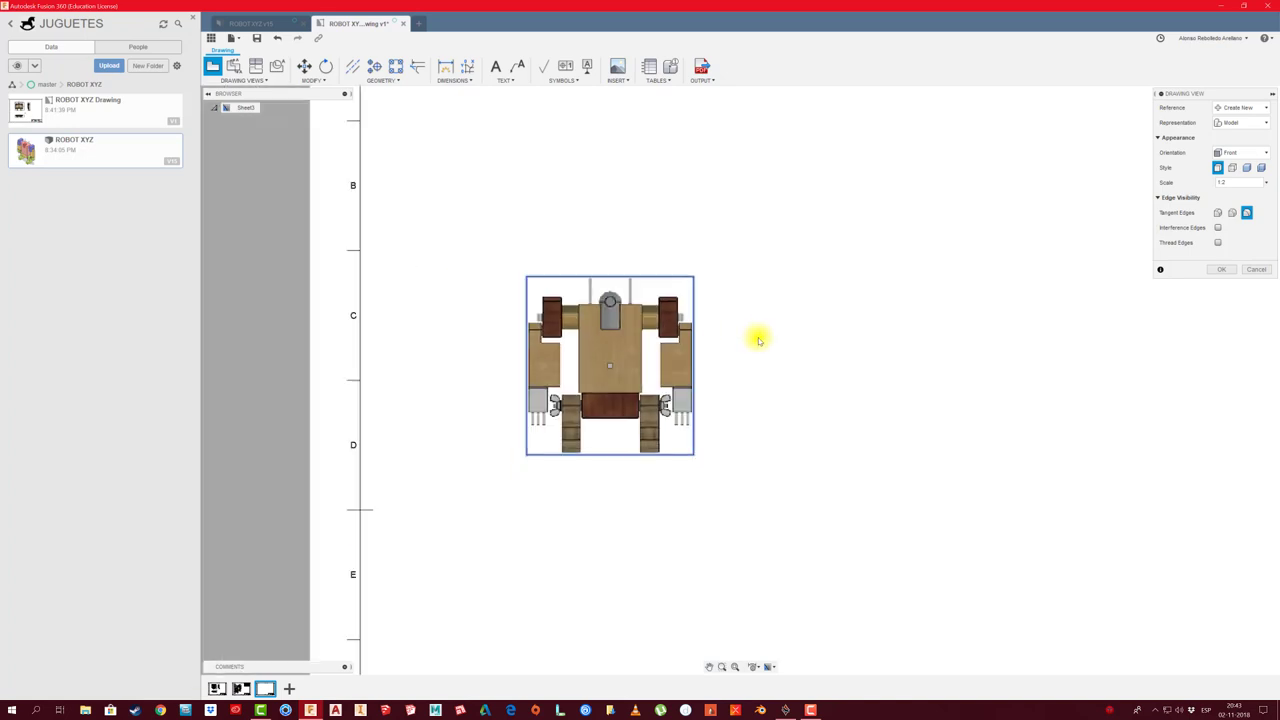
{"action": "left_click", "coordinate": [1267, 183]}
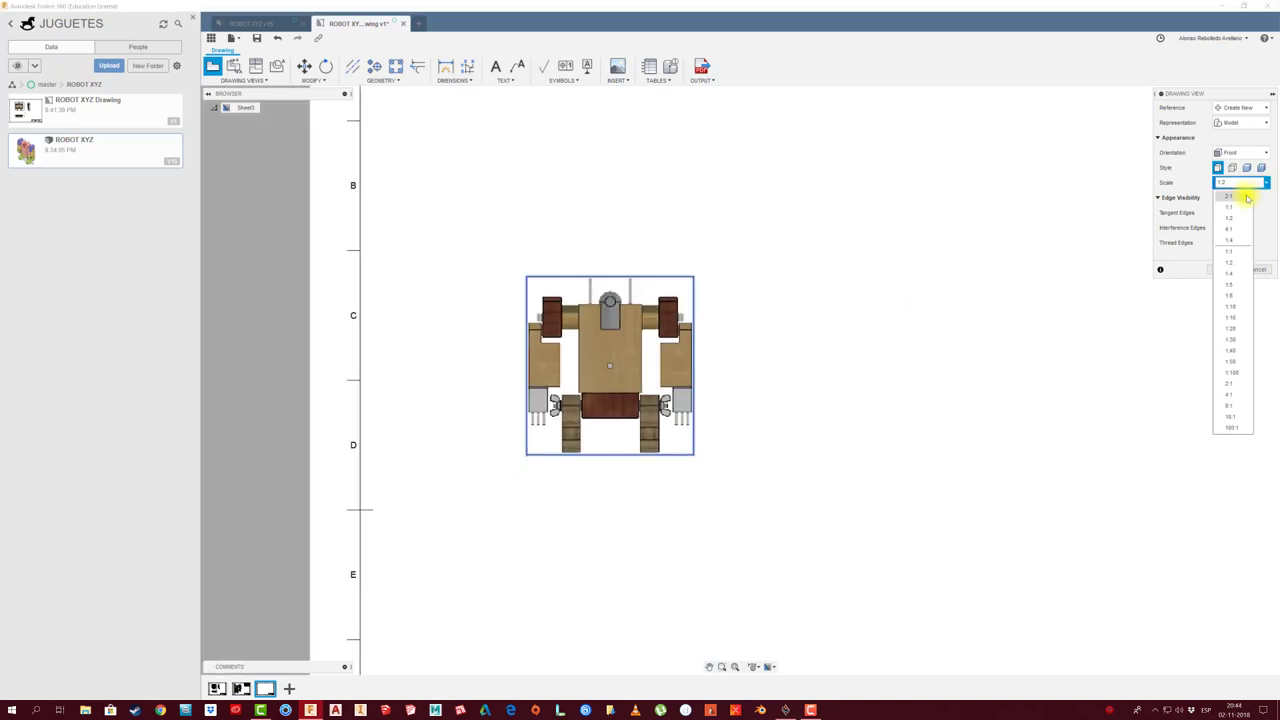
{"action": "left_click", "coordinate": [1247, 198]}
{"action": "scroll", "coordinate": [723, 349], "scroll_direction": "down", "scroll_amount": 2}
{"action": "scroll", "coordinate": [700, 357], "scroll_direction": "down", "scroll_amount": 2}
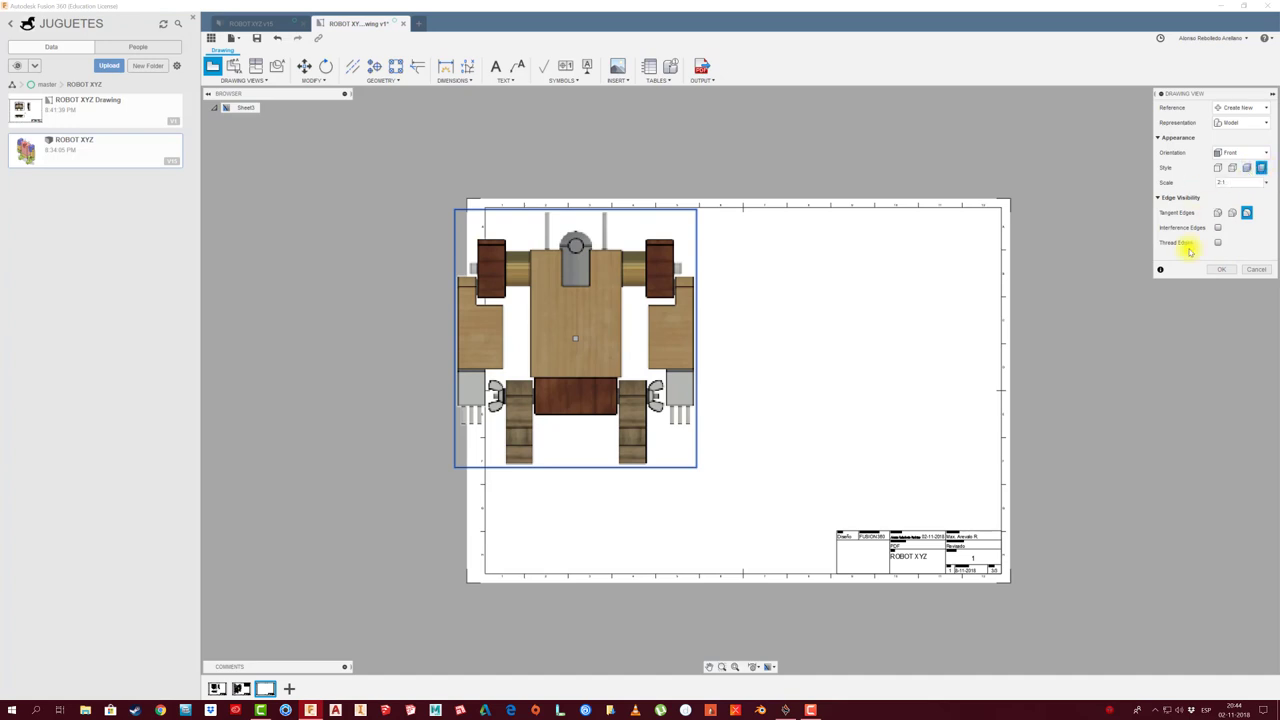
{"action": "left_click", "coordinate": [1217, 270]}
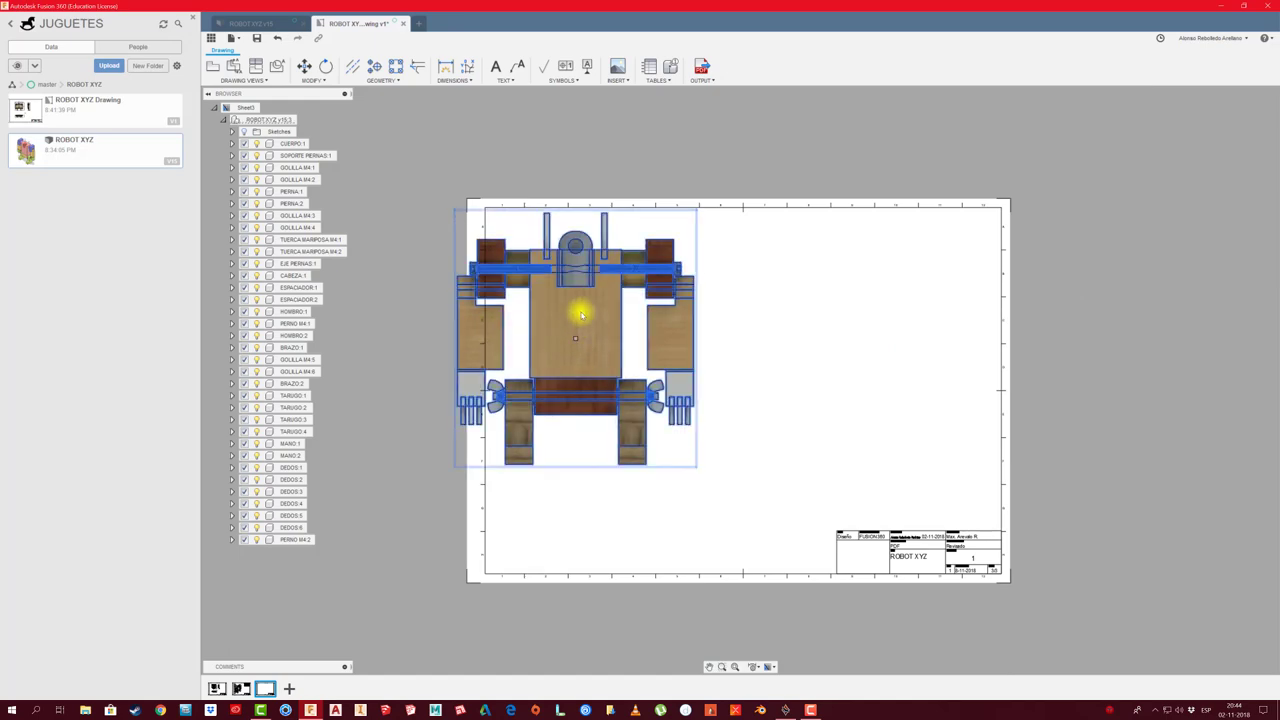
Suppress every component except CUERPO:1 so only the body part shows
{"action": "scroll", "coordinate": [582, 290], "scroll_direction": "up", "scroll_amount": 2}
{"action": "scroll", "coordinate": [580, 285], "scroll_direction": "up", "scroll_amount": 2}
{"action": "scroll", "coordinate": [578, 290], "scroll_direction": "up", "scroll_amount": 1}
{"action": "scroll", "coordinate": [577, 300], "scroll_direction": "down", "scroll_amount": 1}
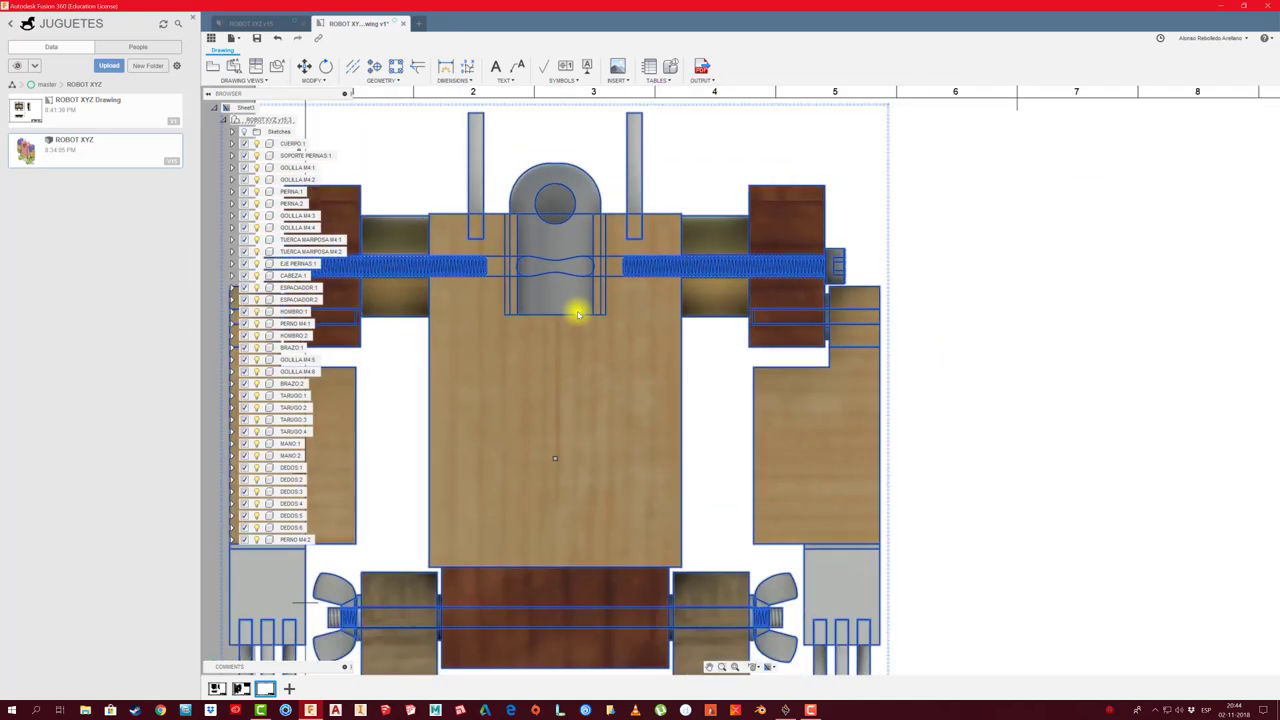
{"action": "scroll", "coordinate": [577, 310], "scroll_direction": "down", "scroll_amount": 2}
{"action": "scroll", "coordinate": [577, 320], "scroll_direction": "down", "scroll_amount": 3}
{"action": "middle_click_drag", "start_coordinate": [577, 327], "coordinate": [651, 323]}
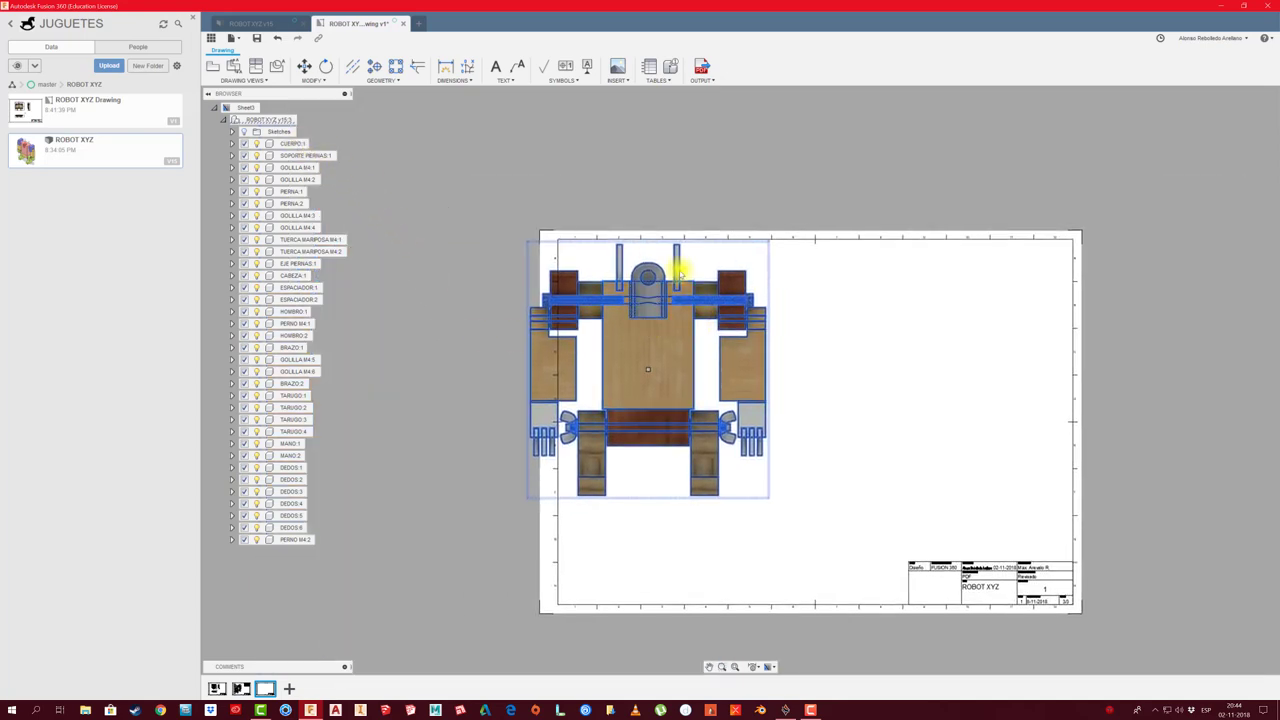
{"action": "right_click", "coordinate": [290, 143]}
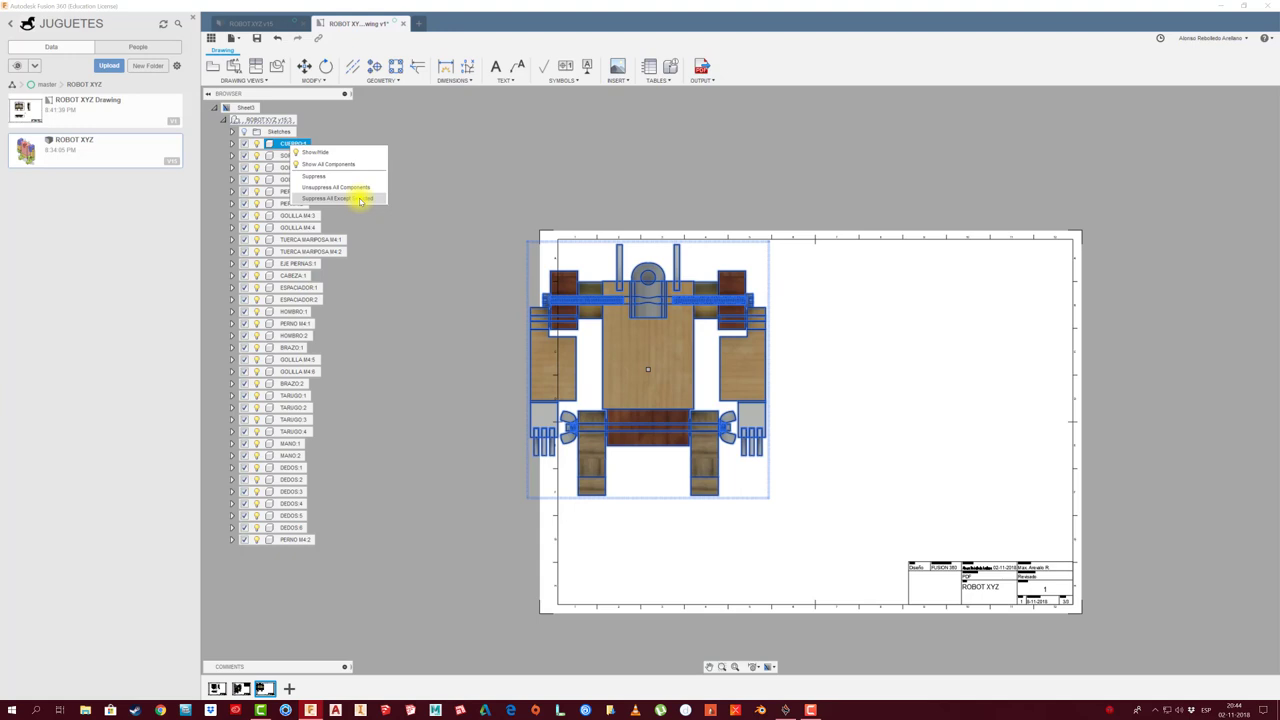
{"action": "left_click", "coordinate": [360, 200]}
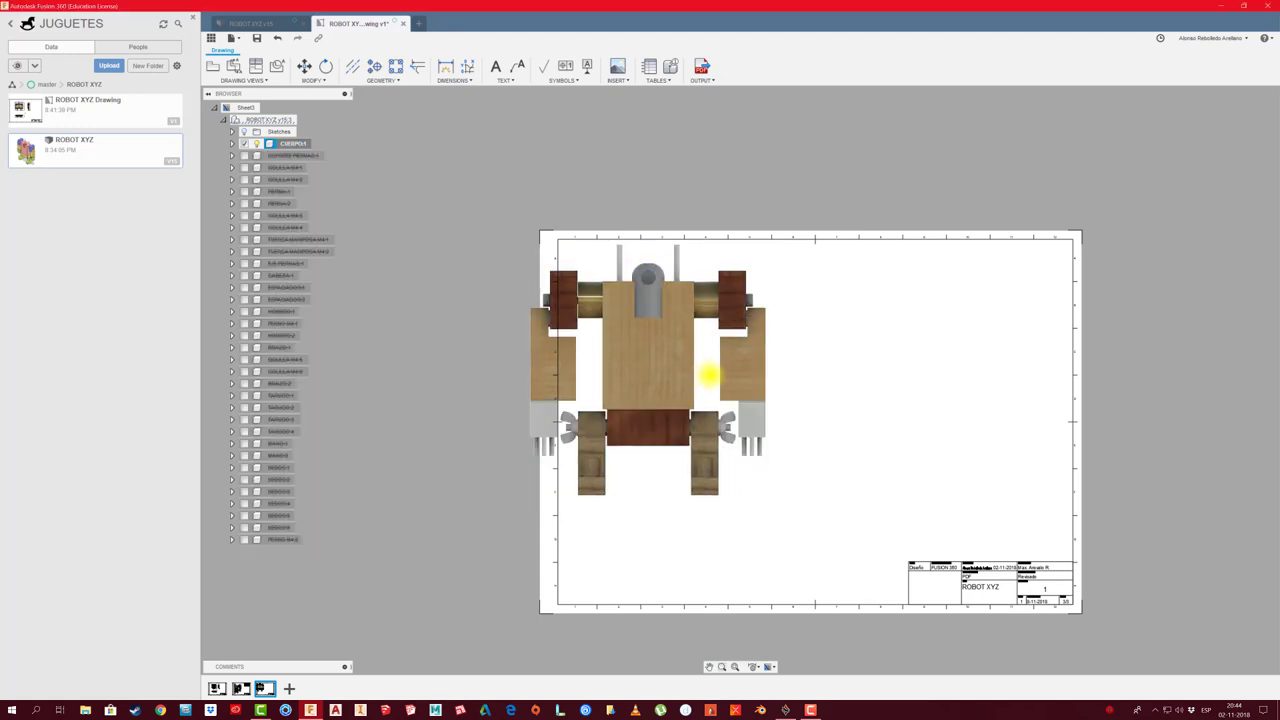
Nudge the body's front view into position on the sheet and clear the selection
{"action": "scroll", "coordinate": [643, 374], "scroll_direction": "up", "scroll_amount": 3}
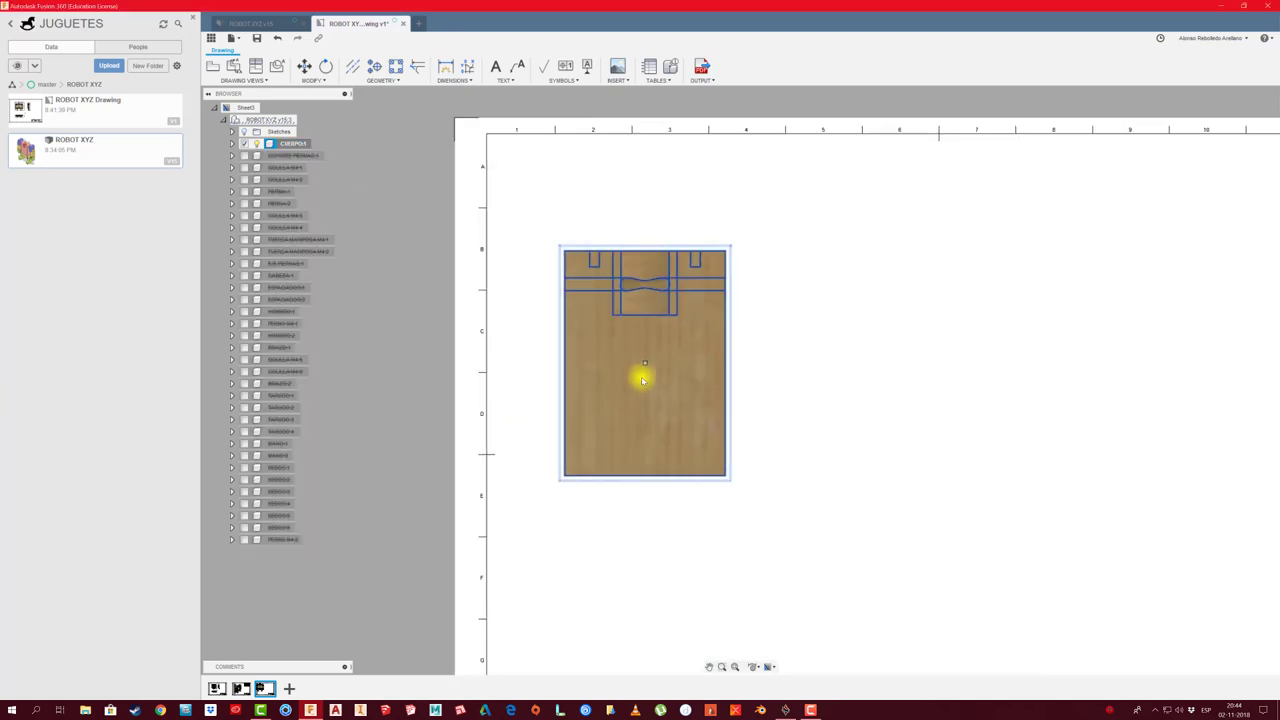
{"action": "scroll", "coordinate": [645, 376], "scroll_direction": "up", "scroll_amount": 2}
{"action": "scroll", "coordinate": [644, 369], "scroll_direction": "up", "scroll_amount": 2}
{"action": "scroll", "coordinate": [651, 263], "scroll_direction": "up", "scroll_amount": 2}
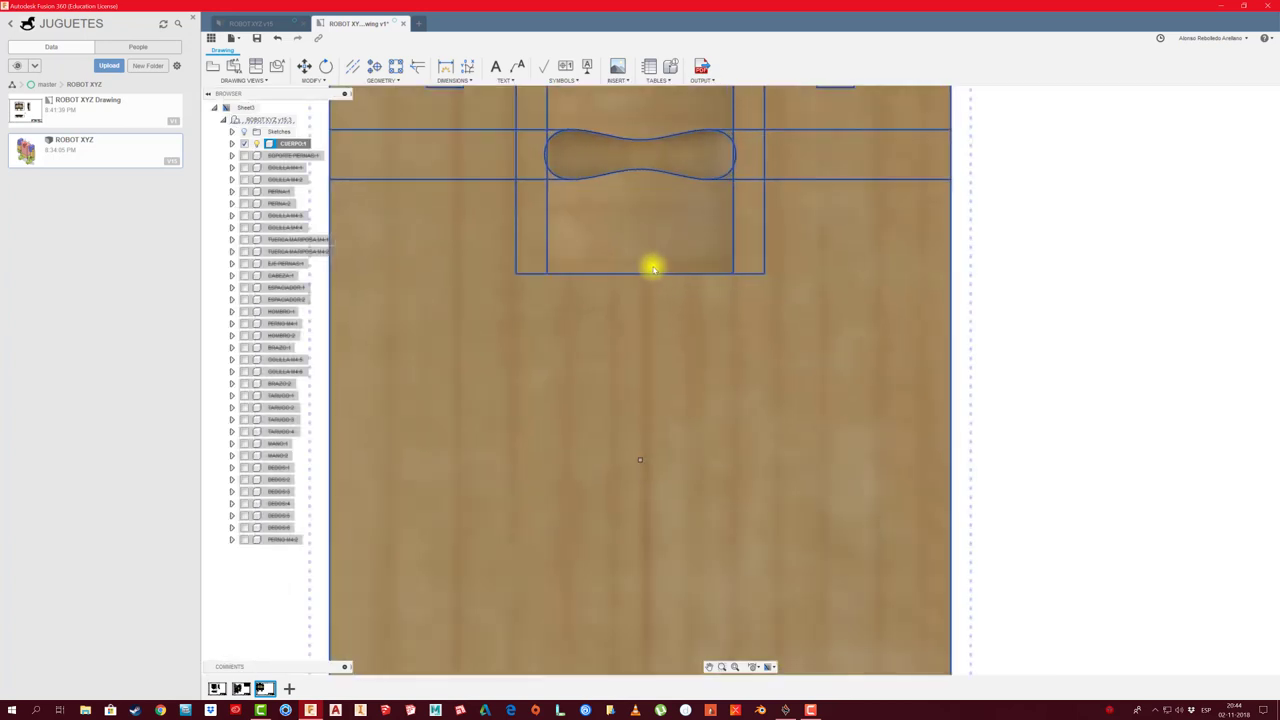
{"action": "scroll", "coordinate": [650, 335], "scroll_direction": "down", "scroll_amount": 2}
{"action": "scroll", "coordinate": [655, 362], "scroll_direction": "down", "scroll_amount": 2}
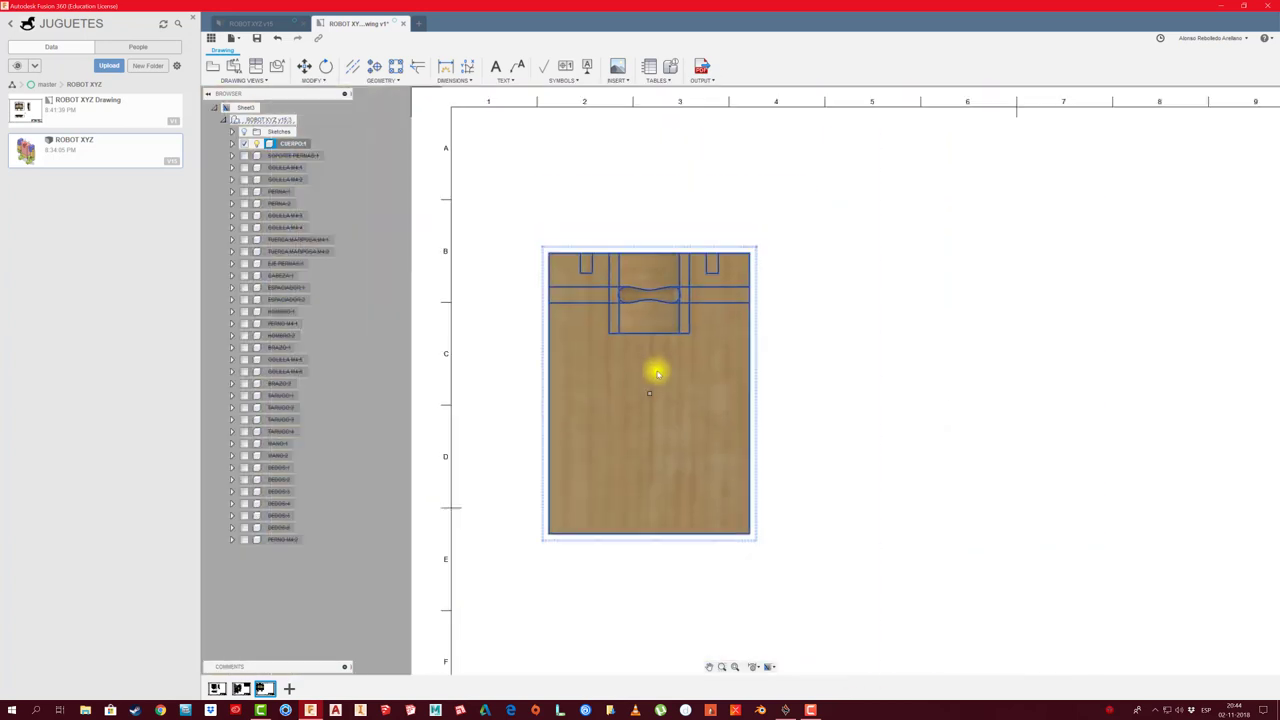
{"action": "scroll", "coordinate": [657, 369], "scroll_direction": "down", "scroll_amount": 2}
{"action": "middle_click_drag", "start_coordinate": [826, 397], "coordinate": [701, 297]}
{"action": "scroll", "coordinate": [701, 297], "scroll_direction": "down", "scroll_amount": 1}
{"action": "scroll", "coordinate": [686, 323], "scroll_direction": "down", "scroll_amount": 1}
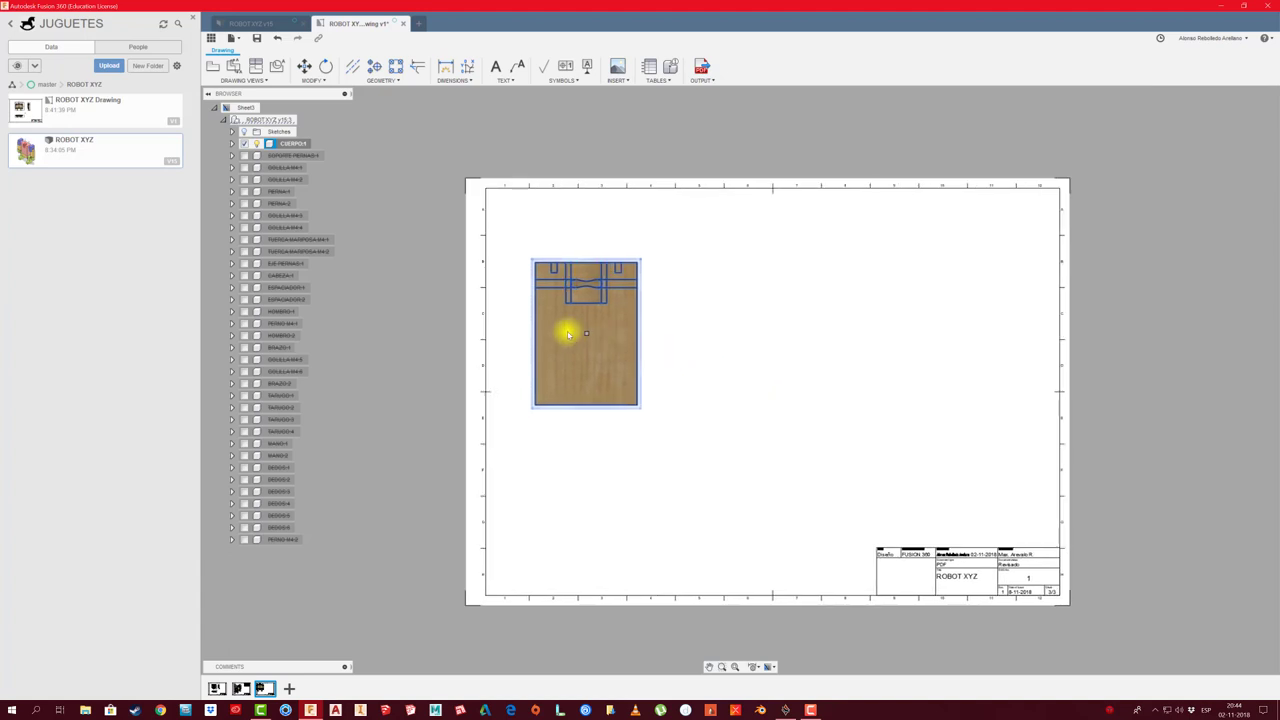
{"action": "mouse_move", "coordinate": [585, 333]}
{"action": "left_mouse_down"}
{"action": "mouse_move", "coordinate": [604, 365]}
{"action": "mouse_move", "coordinate": [586, 357]}
{"action": "left_mouse_up"}
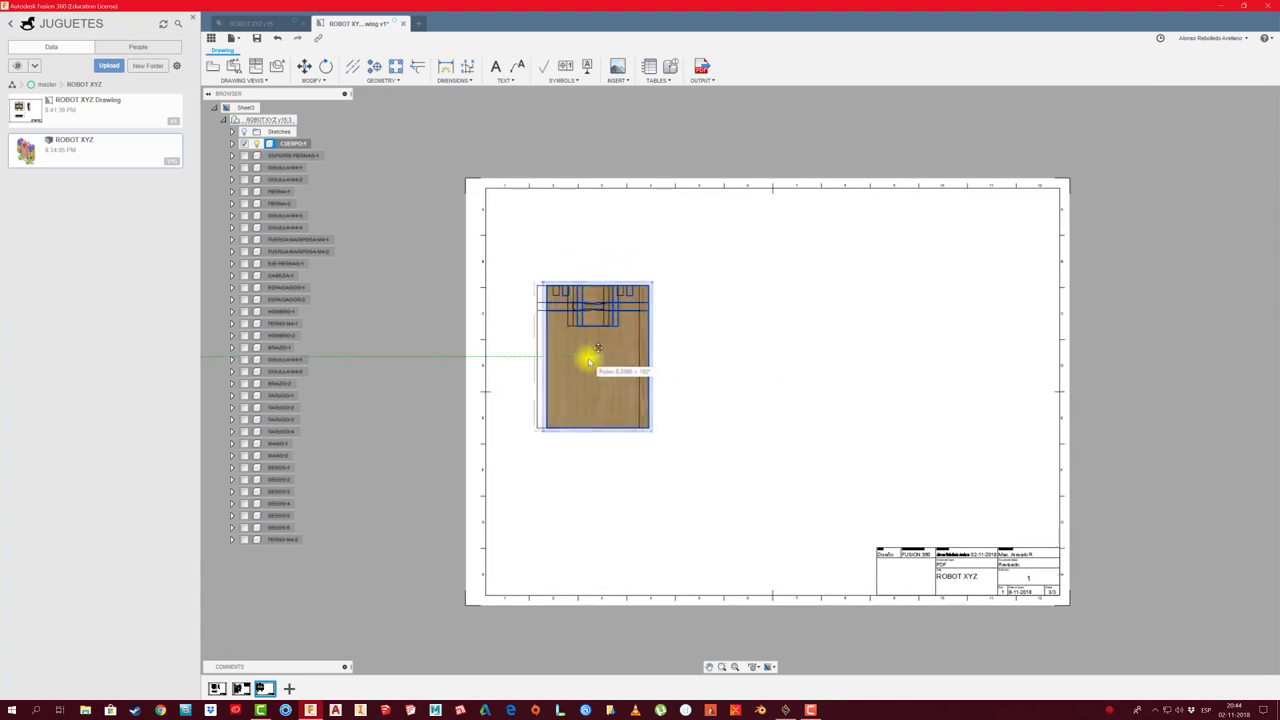
{"action": "scroll", "coordinate": [666, 309], "scroll_direction": "up", "scroll_amount": 2}
{"action": "scroll", "coordinate": [668, 316], "scroll_direction": "up", "scroll_amount": 1}
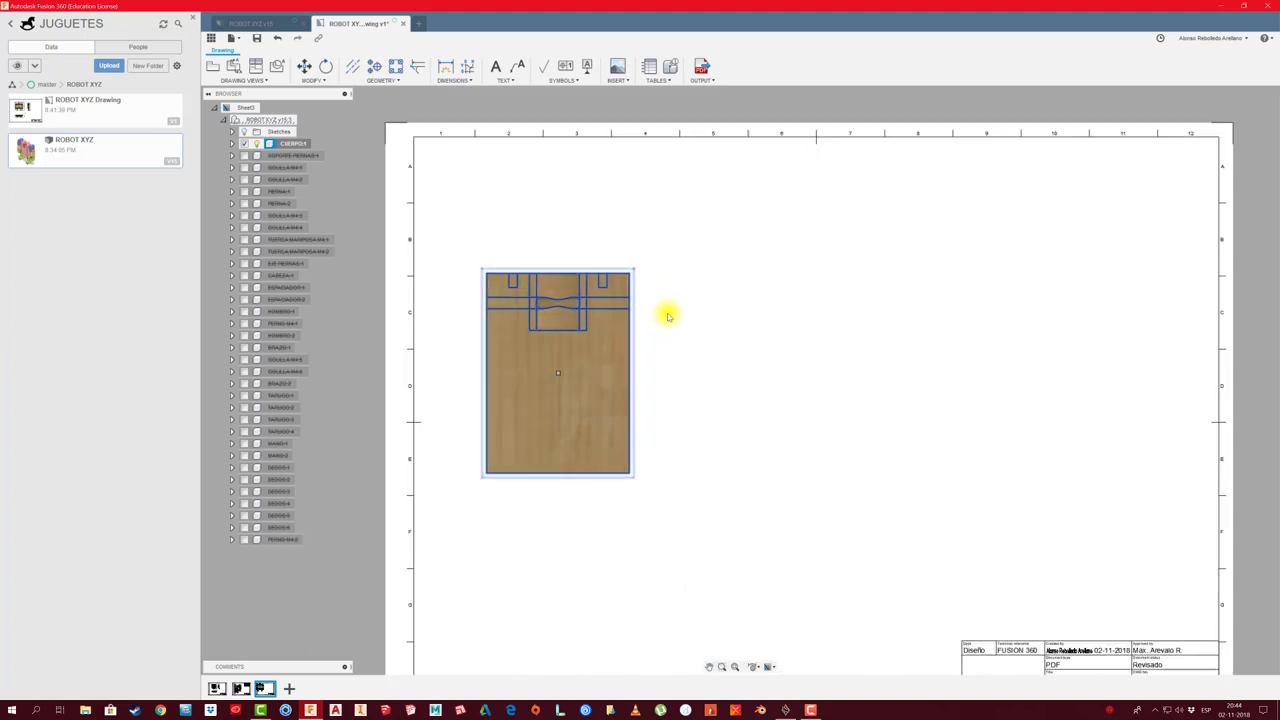
{"action": "left_click", "coordinate": [576, 196]}
{"action": "scroll", "coordinate": [630, 280], "scroll_direction": "up", "scroll_amount": 2}
{"action": "scroll", "coordinate": [668, 314], "scroll_direction": "up", "scroll_amount": 2}
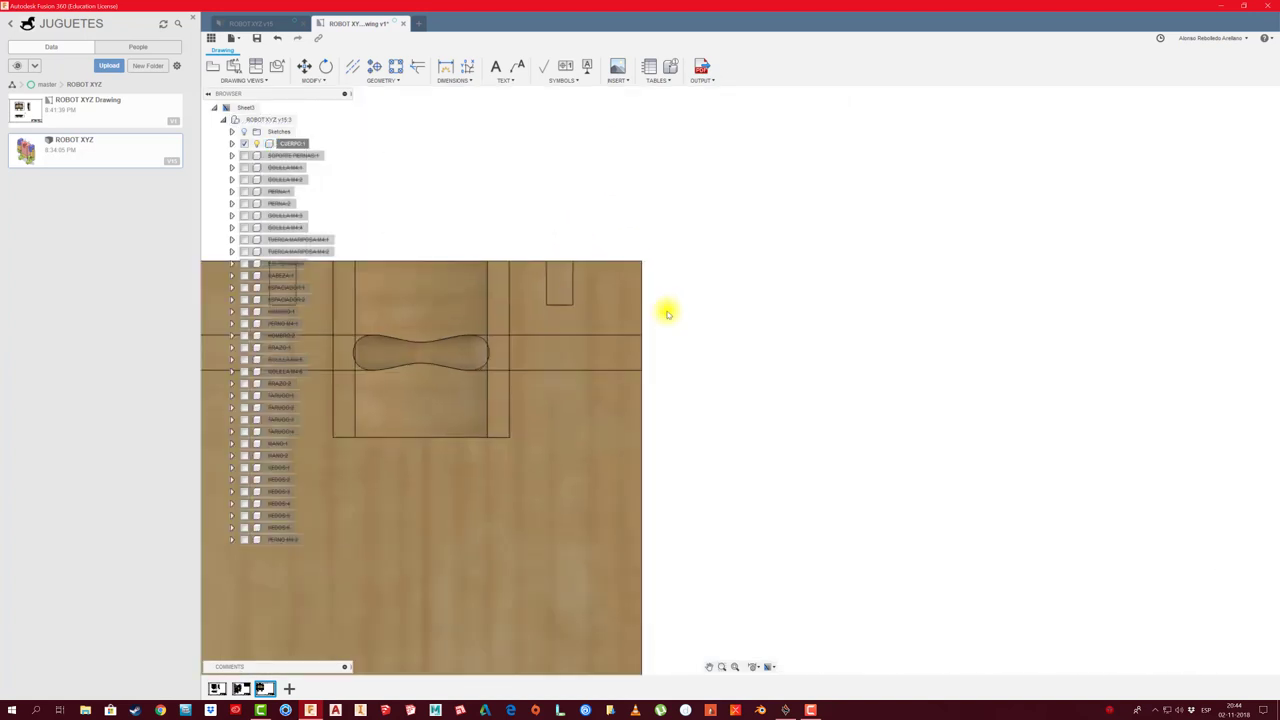
{"action": "scroll", "coordinate": [668, 314], "scroll_direction": "up", "scroll_amount": 2}
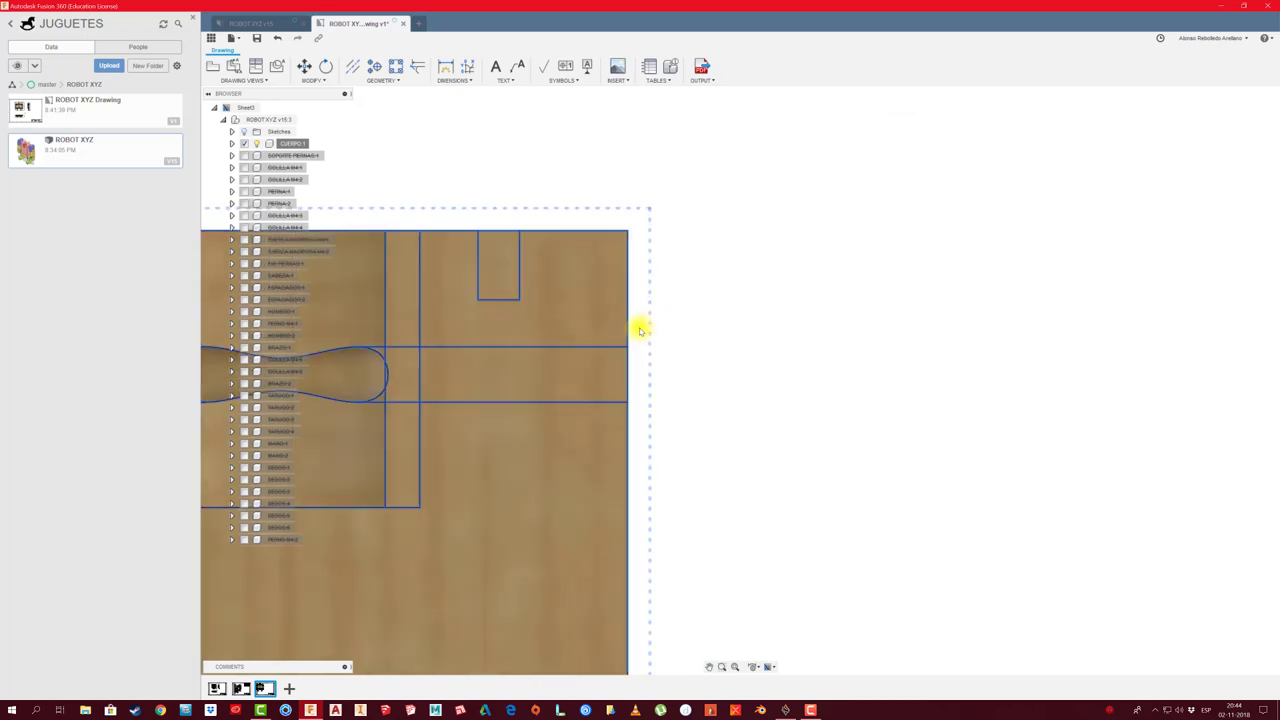
{"action": "scroll", "coordinate": [640, 328], "scroll_direction": "down", "scroll_amount": 2}
{"action": "scroll", "coordinate": [630, 310], "scroll_direction": "down", "scroll_amount": 4}
{"action": "scroll", "coordinate": [607, 200], "scroll_direction": "down", "scroll_amount": 2}
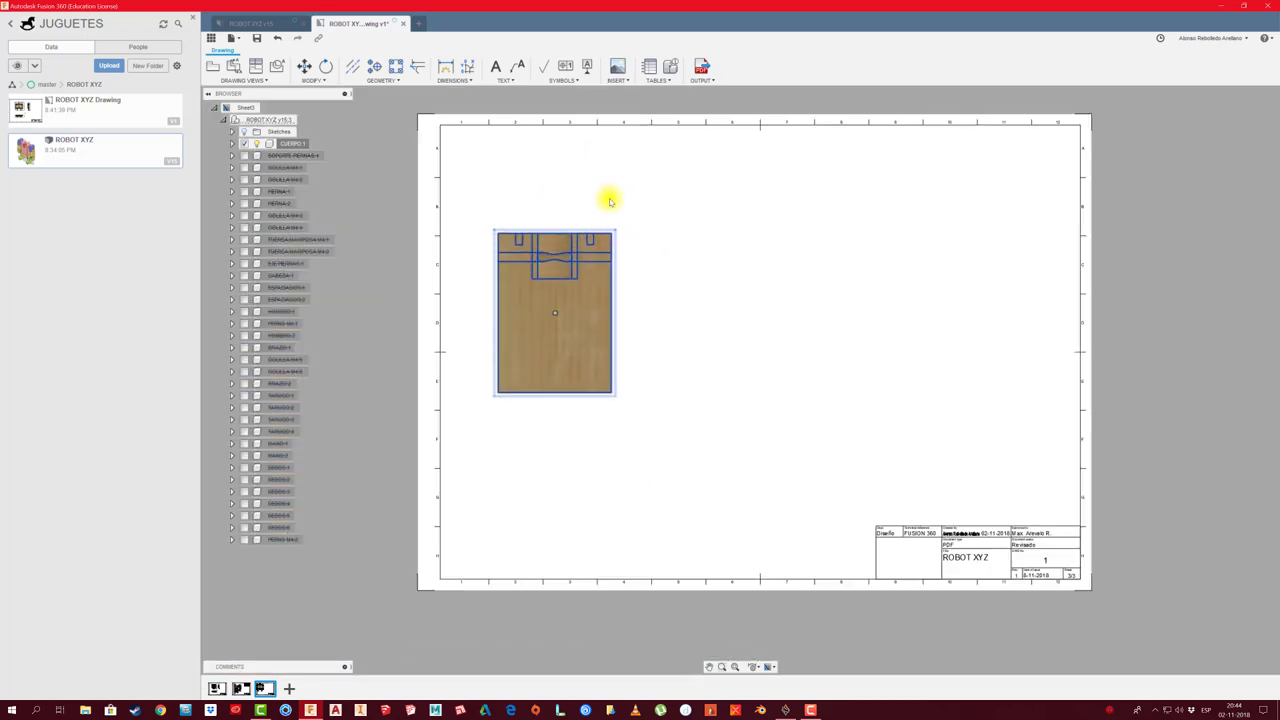
{"action": "scroll", "coordinate": [607, 197], "scroll_direction": "down", "scroll_amount": 1}
Place projected views of the body below and right of its front view, then select the front view
{"action": "left_click", "coordinate": [256, 64]}
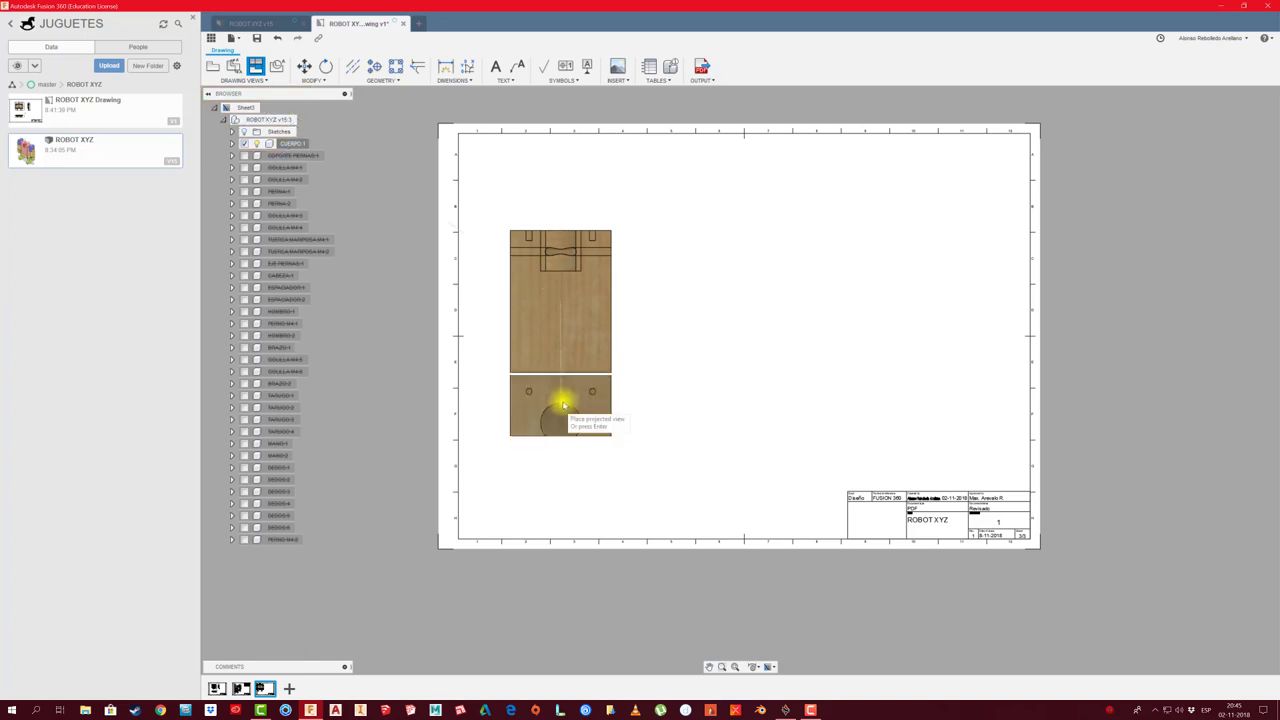
{"action": "left_click", "coordinate": [566, 440]}
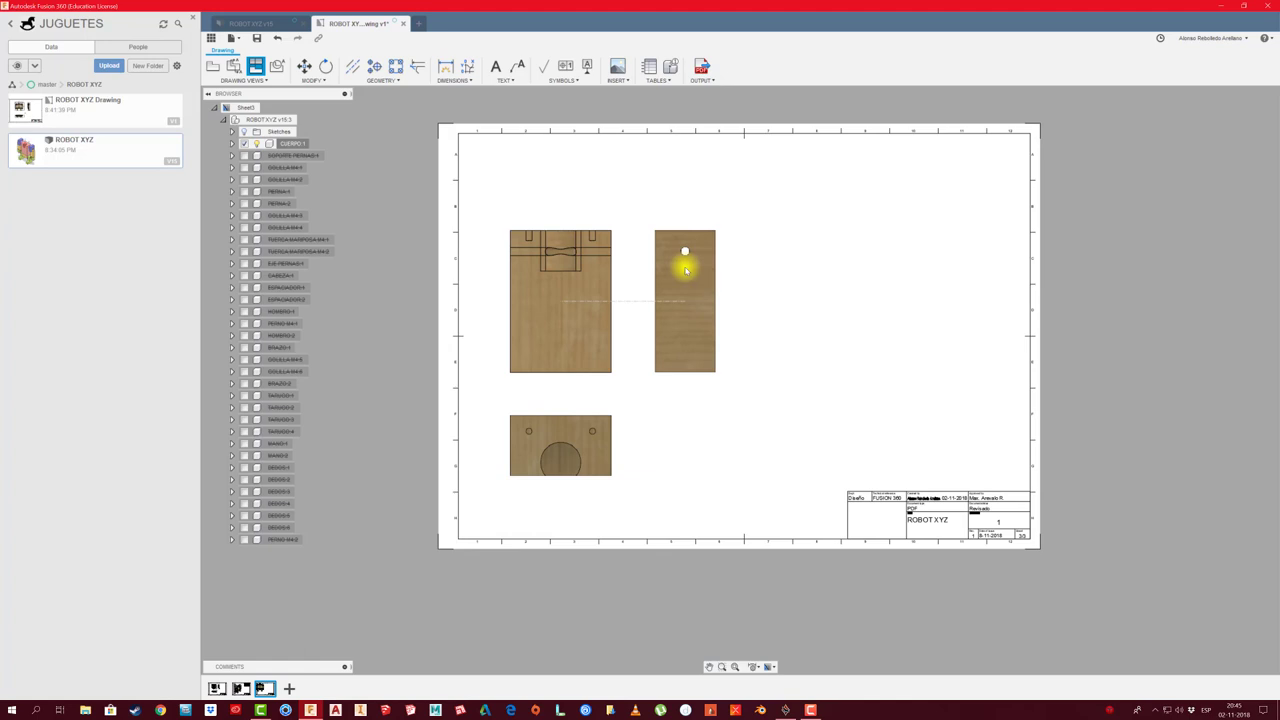
{"action": "left_click", "coordinate": [685, 268]}
{"action": "scroll", "coordinate": [575, 240], "scroll_direction": "up", "scroll_amount": 3}
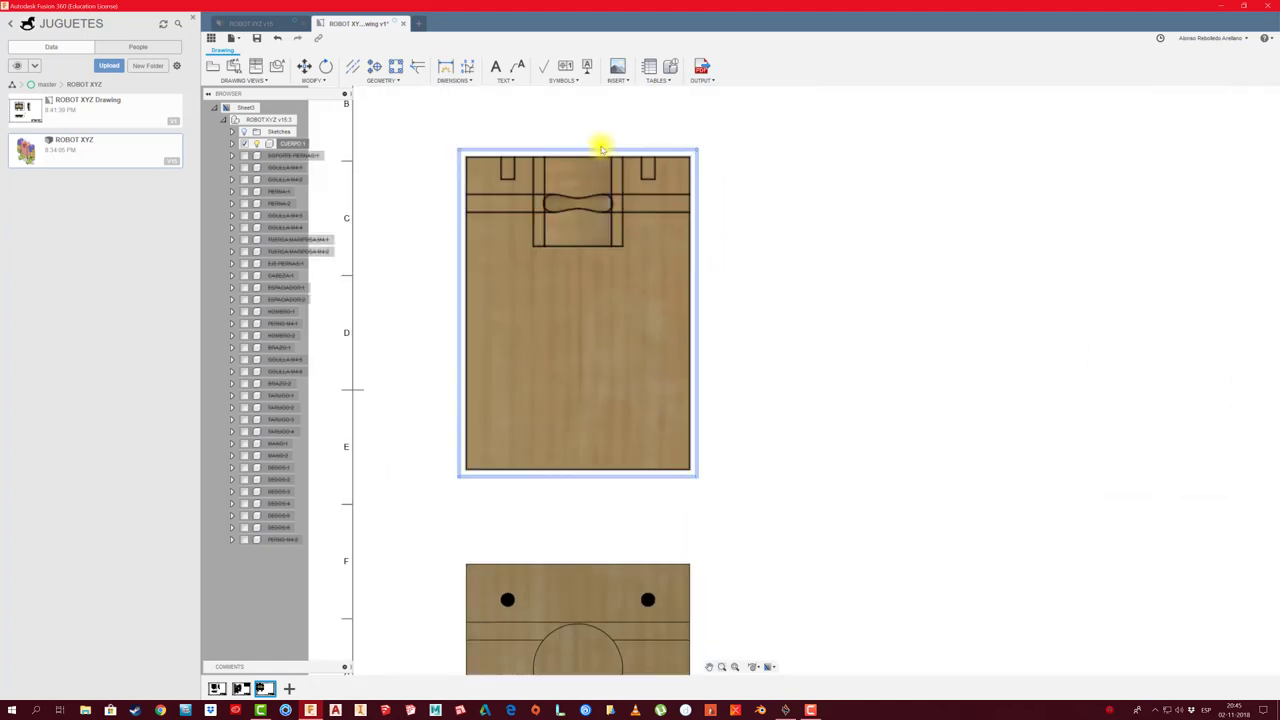
{"action": "left_click", "coordinate": [607, 150]}
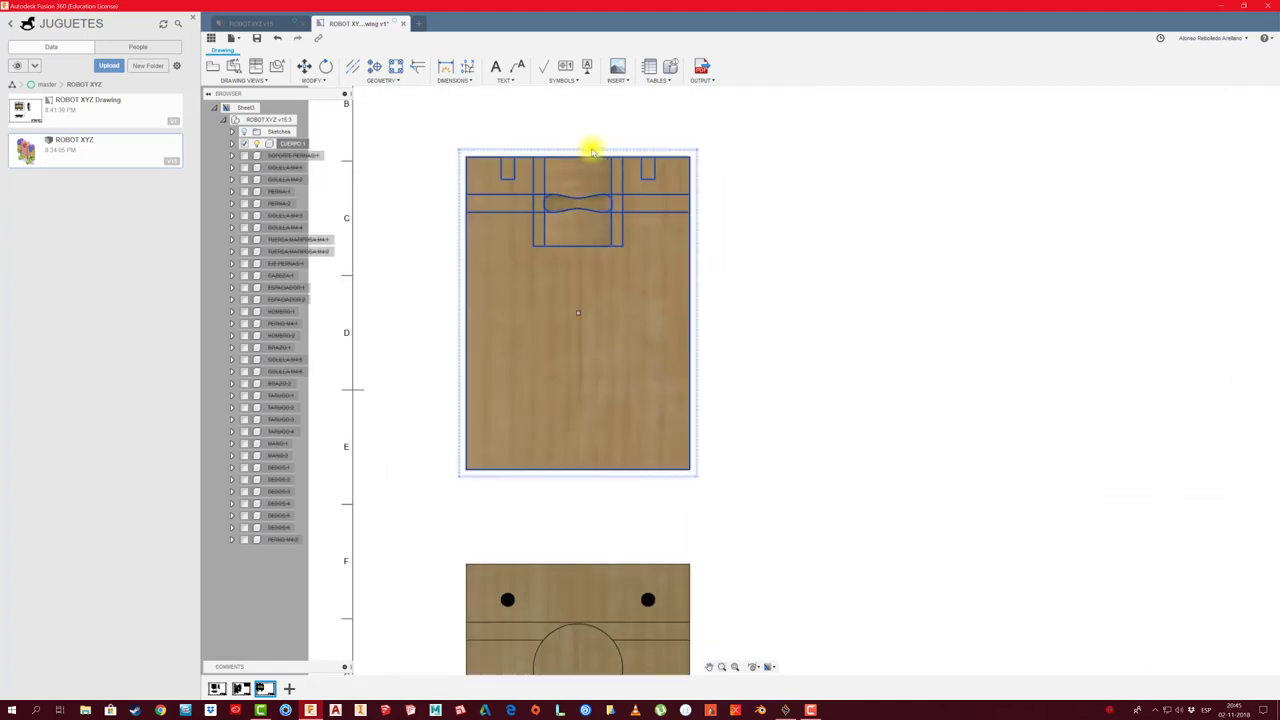
{"action": "left_click", "coordinate": [233, 66]}
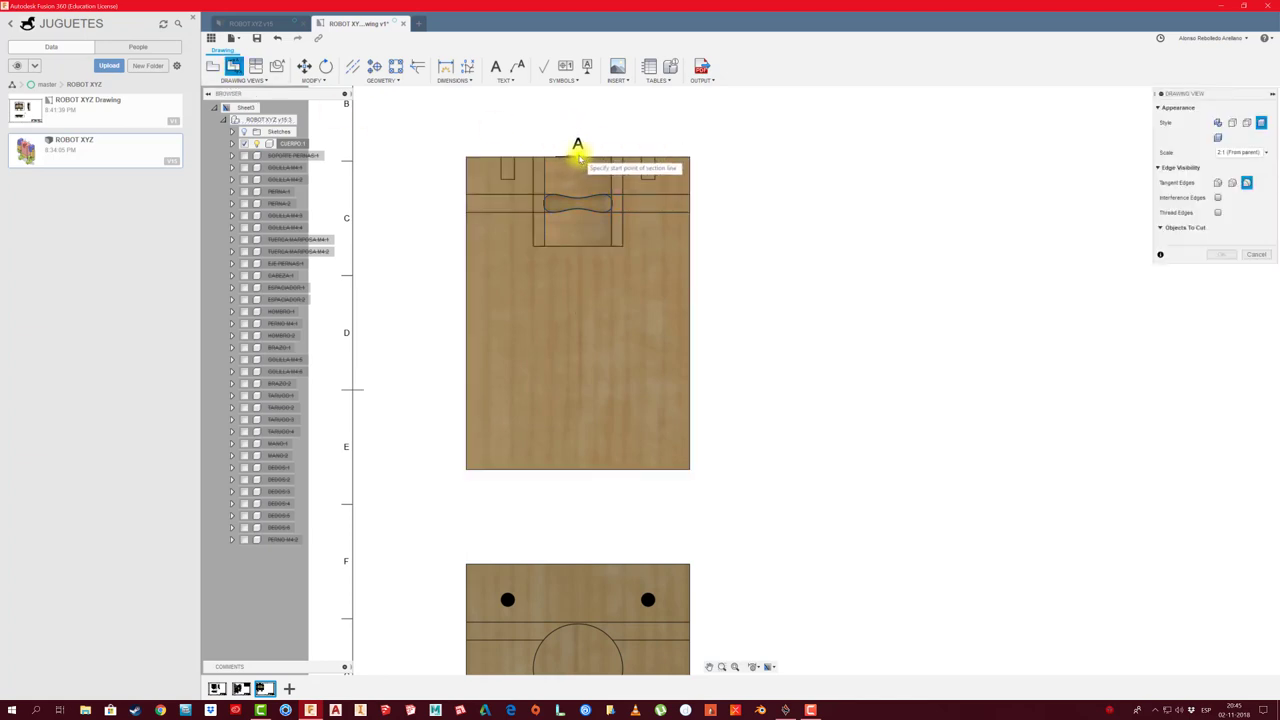
Cut a vertical section line A through the front view and place hatched section A-A at 2:1 to its right
{"action": "left_click", "coordinate": [578, 126]}
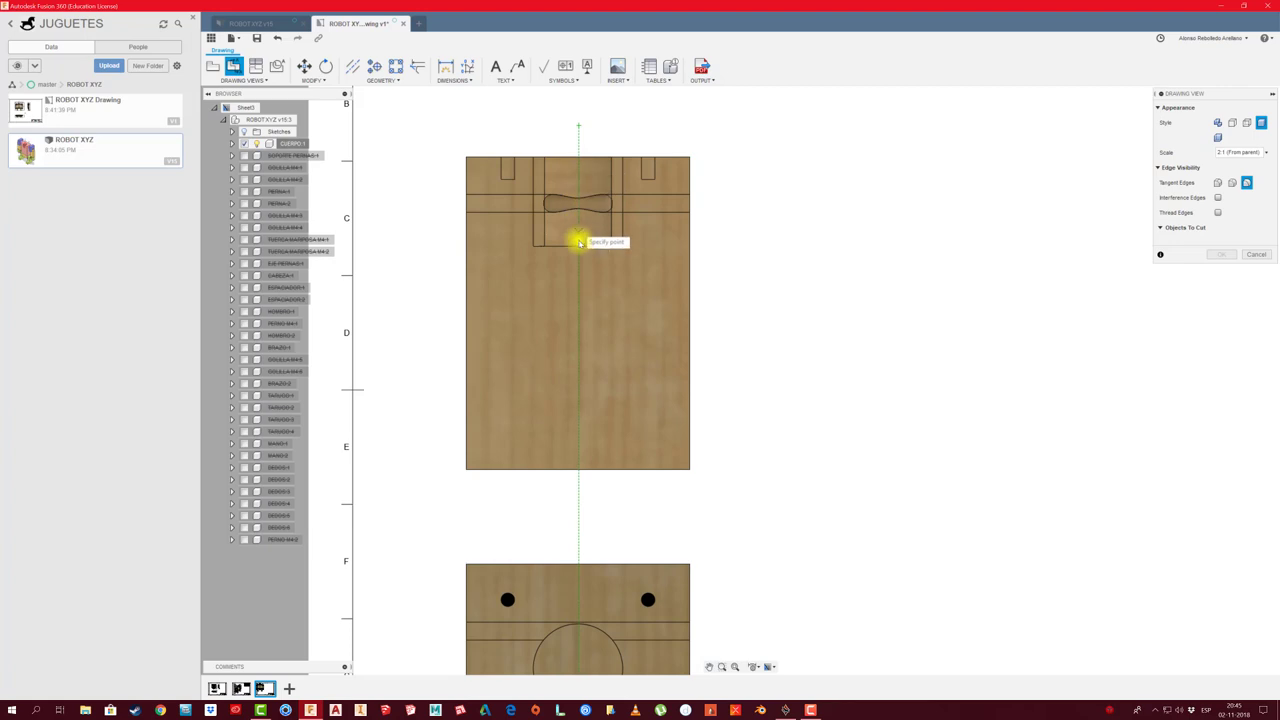
{"action": "left_click", "coordinate": [580, 274]}
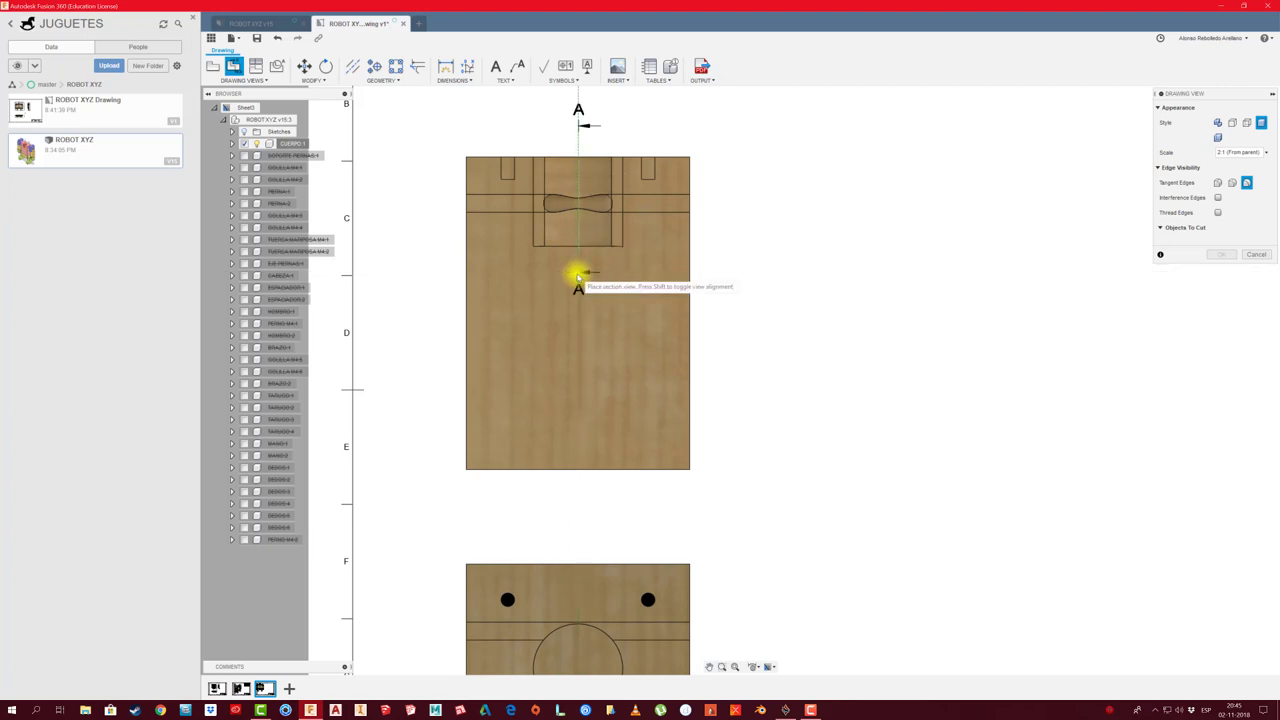
{"action": "key", "text": "Return"}
{"action": "left_click", "coordinate": [848, 283]}
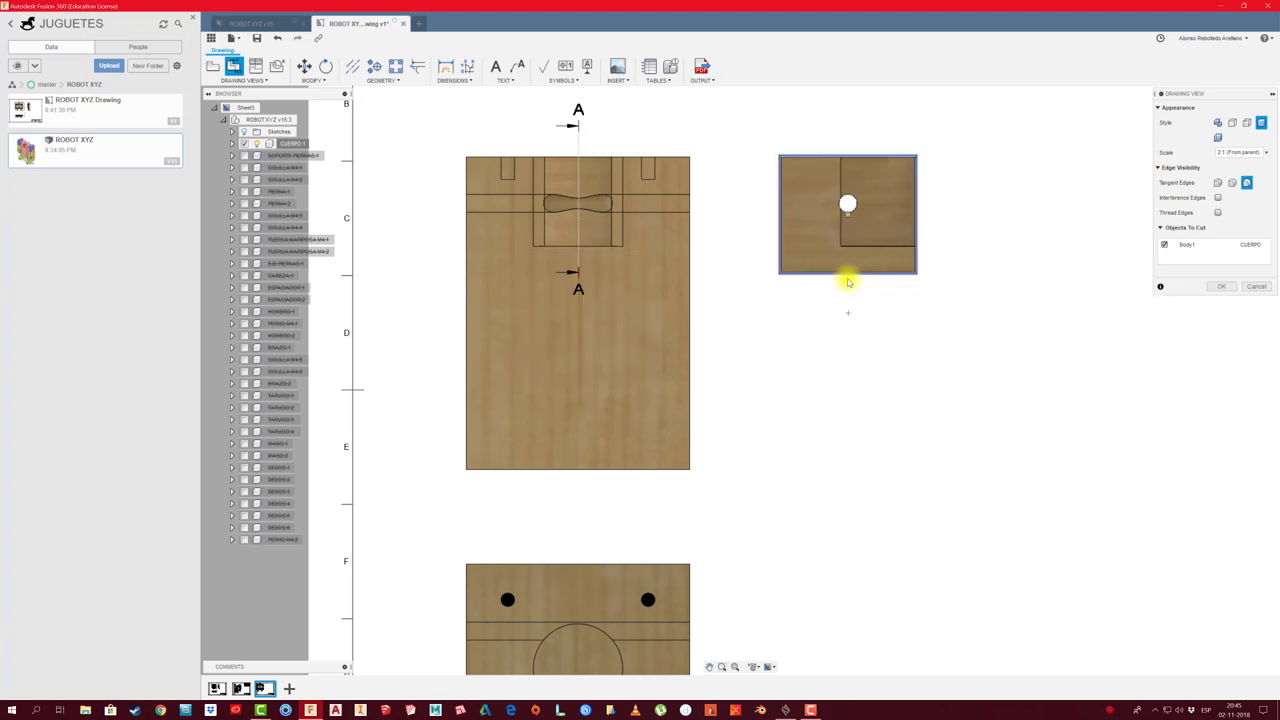
{"action": "left_click", "coordinate": [1215, 287]}
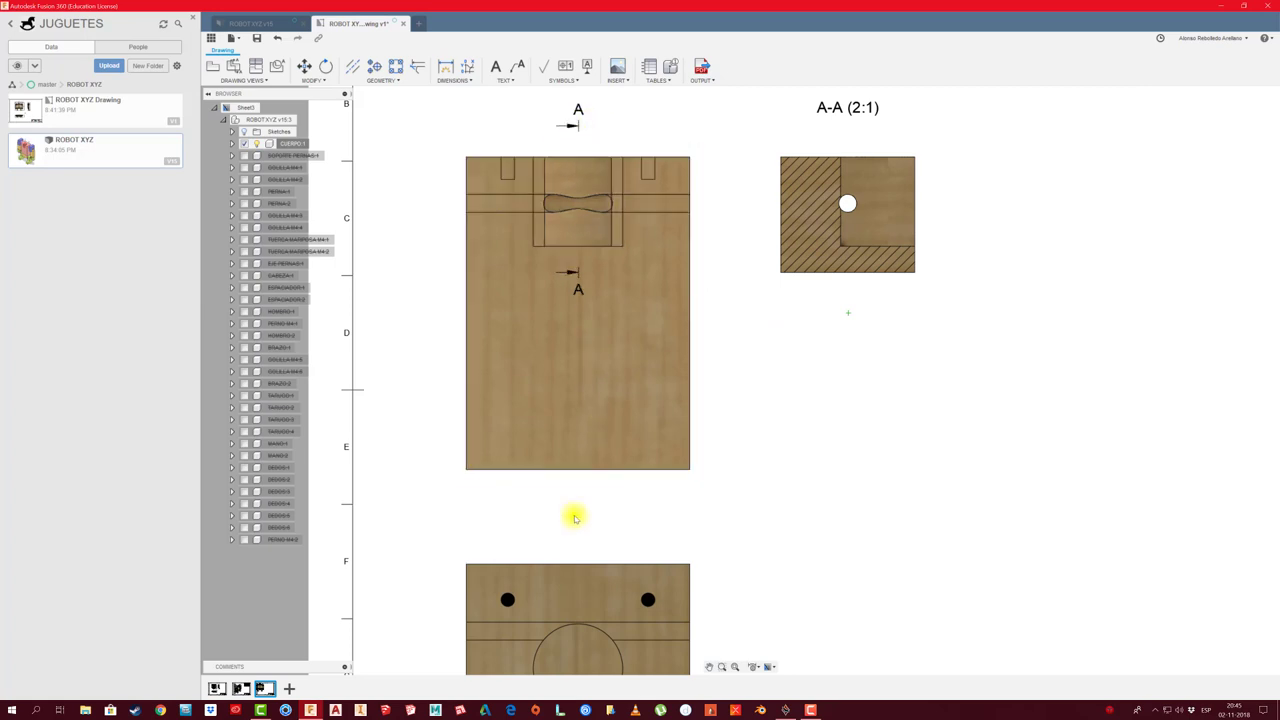
{"action": "scroll", "coordinate": [763, 316], "scroll_direction": "down", "scroll_amount": 1}
{"action": "scroll", "coordinate": [763, 316], "scroll_direction": "down", "scroll_amount": 2}
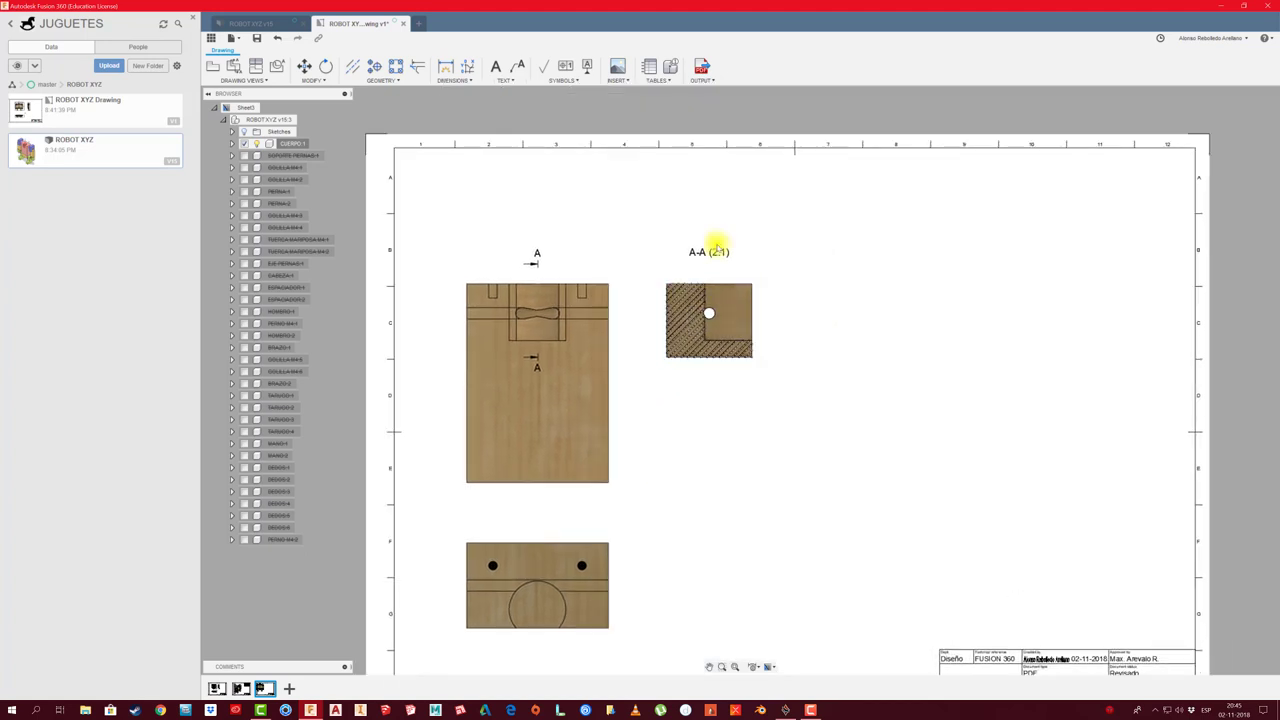
{"action": "scroll", "coordinate": [707, 265], "scroll_direction": "up", "scroll_amount": 2}
{"action": "scroll", "coordinate": [707, 265], "scroll_direction": "up", "scroll_amount": 1}
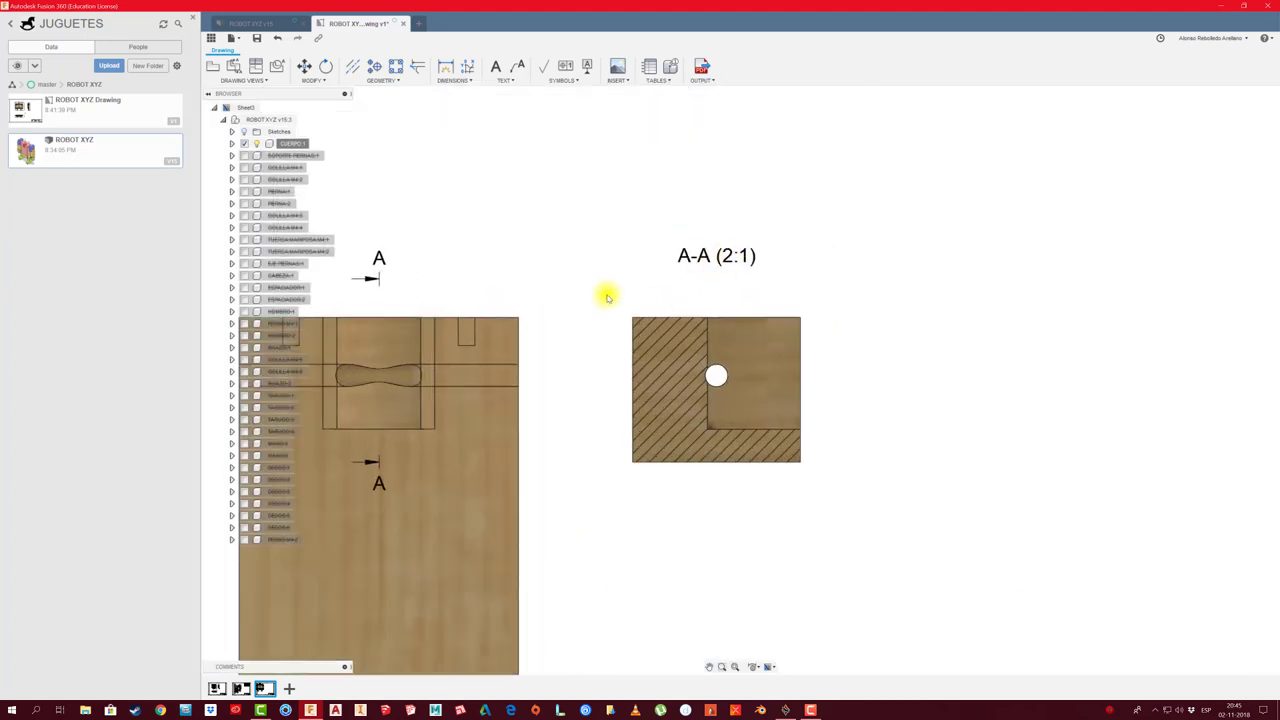
{"action": "middle_click_drag", "start_coordinate": [607, 297], "coordinate": [754, 277]}
{"action": "scroll", "coordinate": [648, 230], "scroll_direction": "down", "scroll_amount": 1}
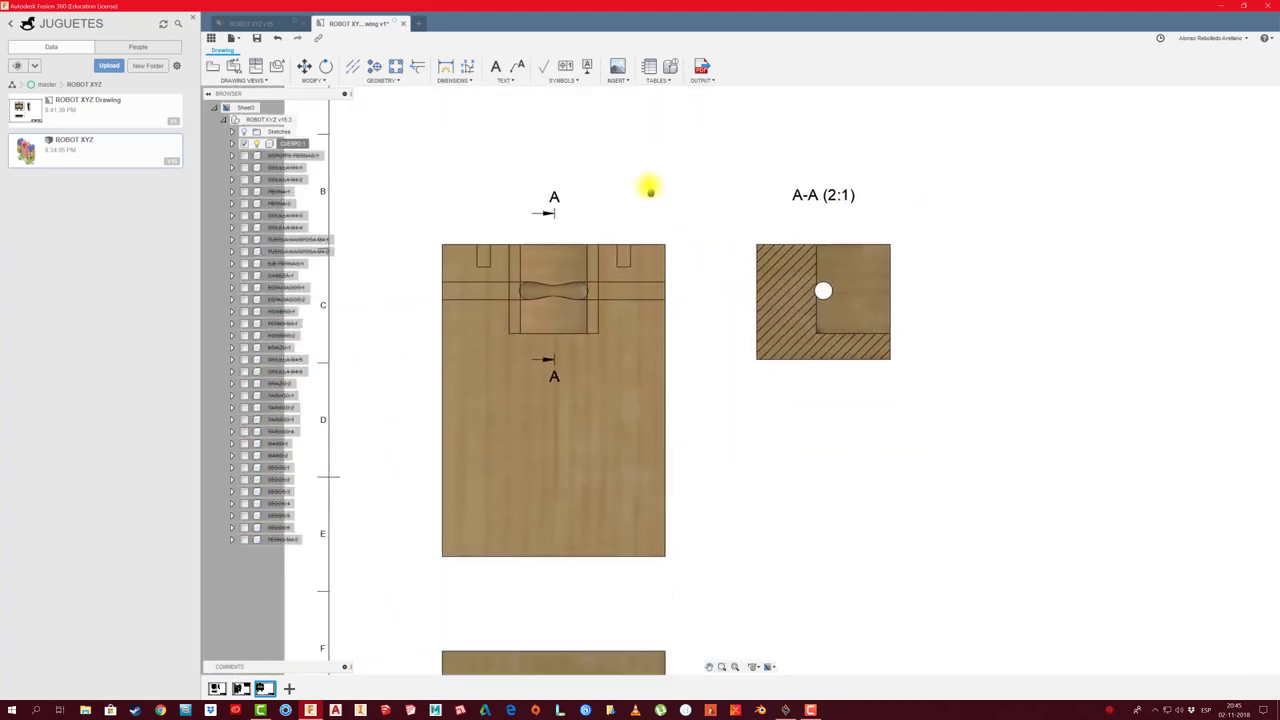
Add a centerline to the front view and dimension its 70 height and 50 width
{"action": "left_click", "coordinate": [445, 366]}
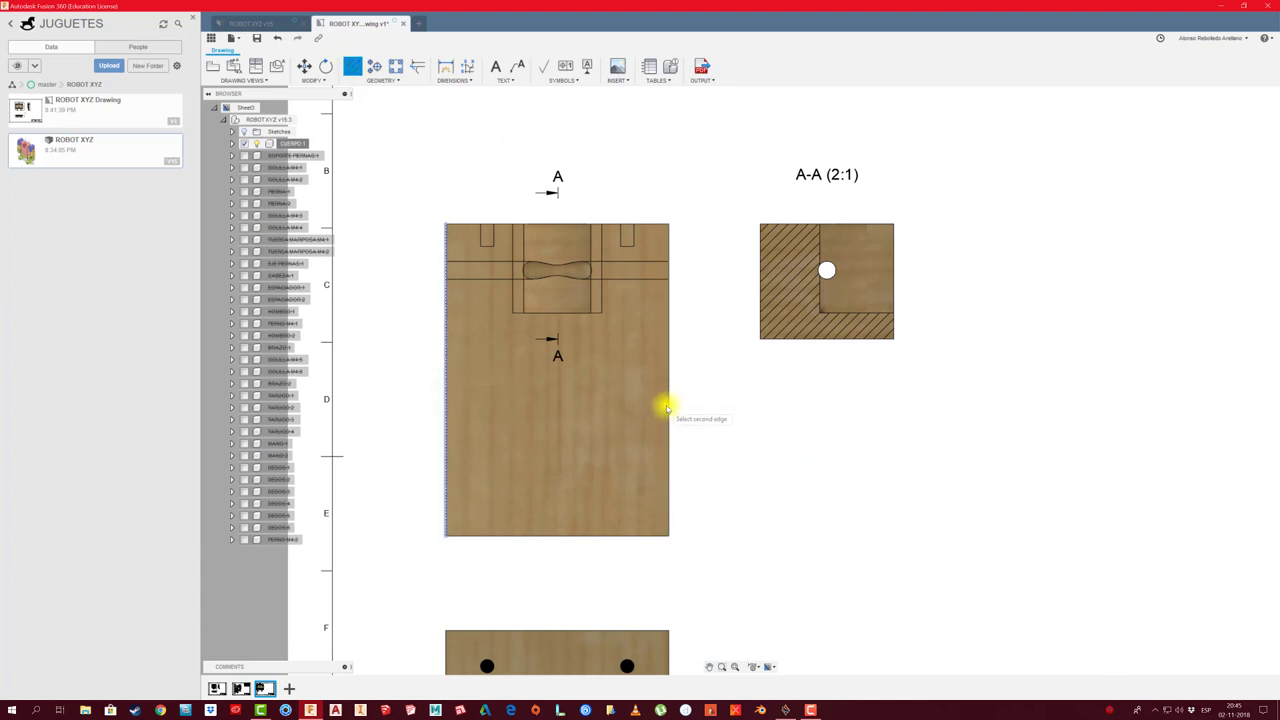
{"action": "left_click", "coordinate": [667, 408]}
{"action": "left_click", "coordinate": [445, 68]}
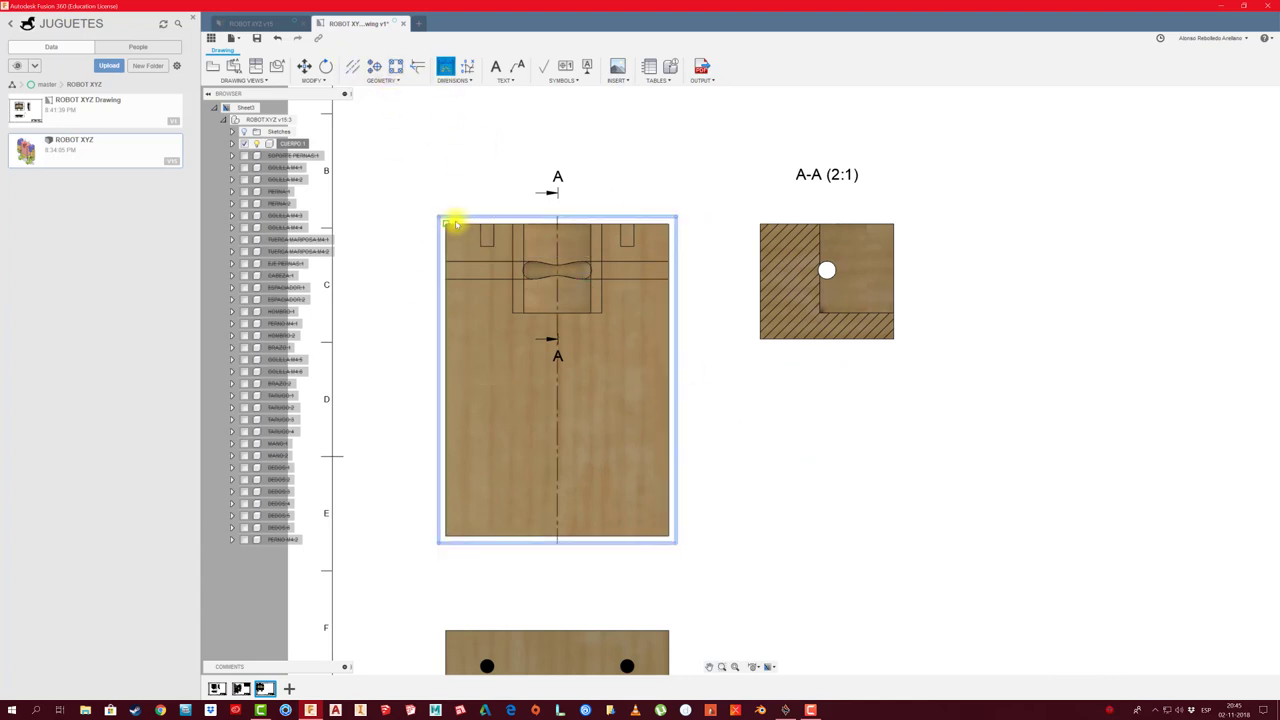
{"action": "left_click", "coordinate": [450, 268]}
{"action": "left_click", "coordinate": [446, 536]}
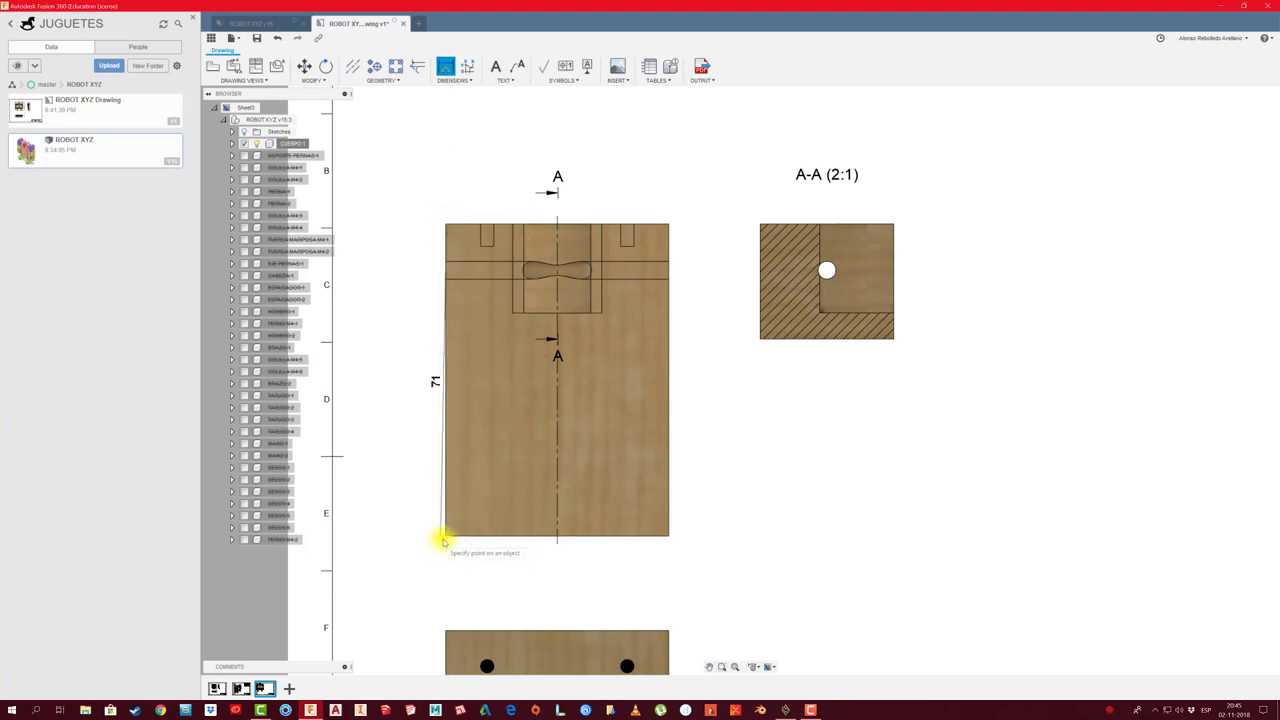
{"action": "left_click", "coordinate": [436, 528]}
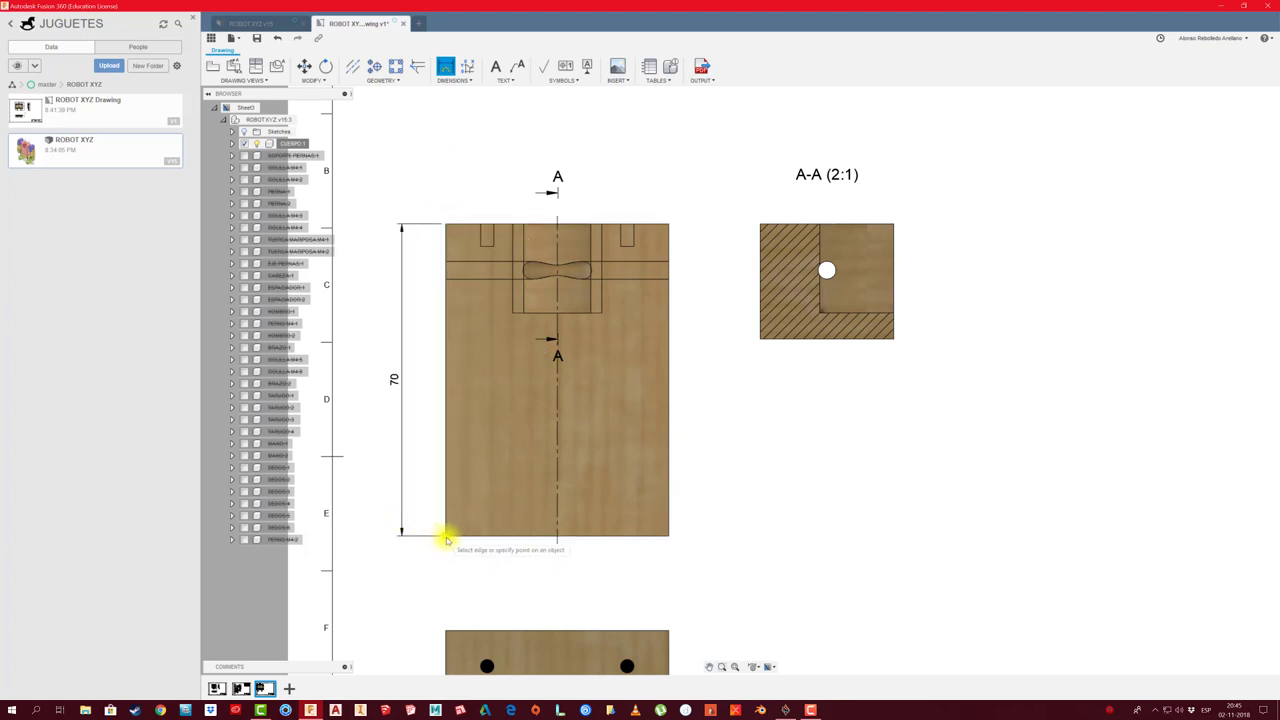
{"action": "left_click", "coordinate": [447, 537]}
{"action": "left_click", "coordinate": [668, 536]}
{"action": "left_click", "coordinate": [636, 580]}
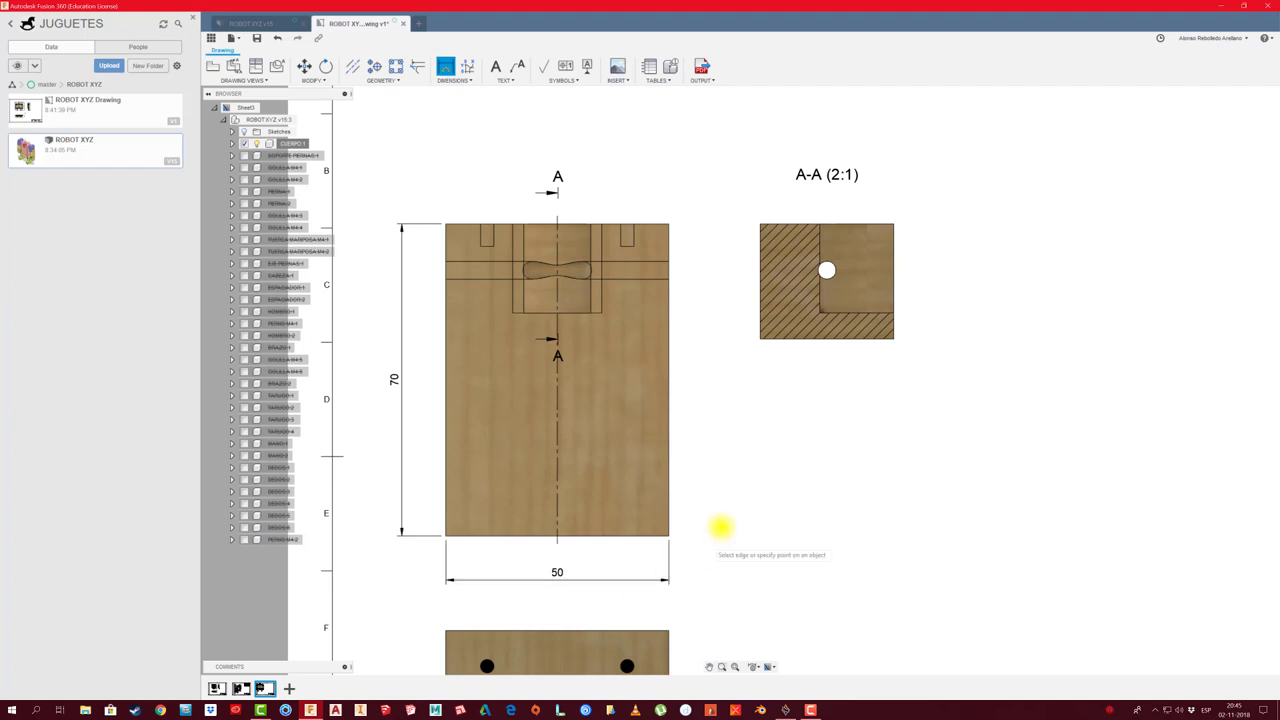
Dimension the bottom view's 30 height
{"action": "middle_click_drag", "start_coordinate": [720, 527], "coordinate": [756, 377]}
{"action": "left_click", "coordinate": [481, 481]}
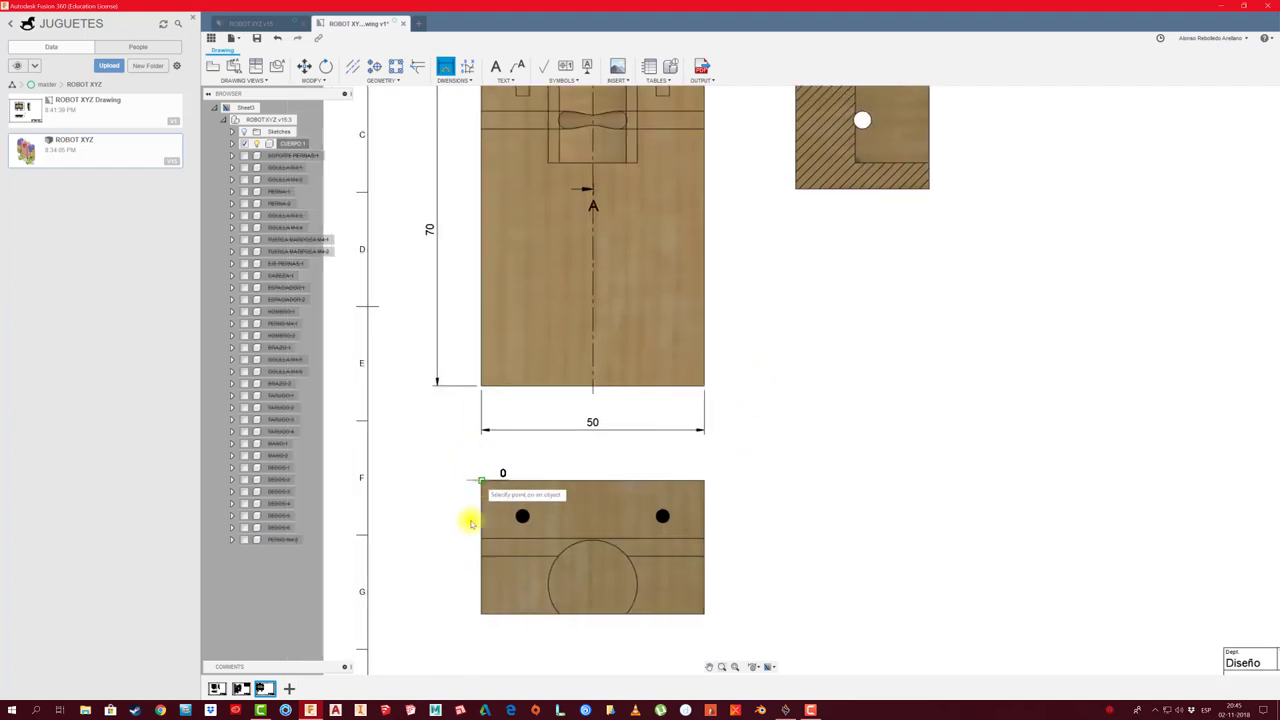
{"action": "left_click", "coordinate": [481, 614]}
{"action": "left_click", "coordinate": [434, 597]}
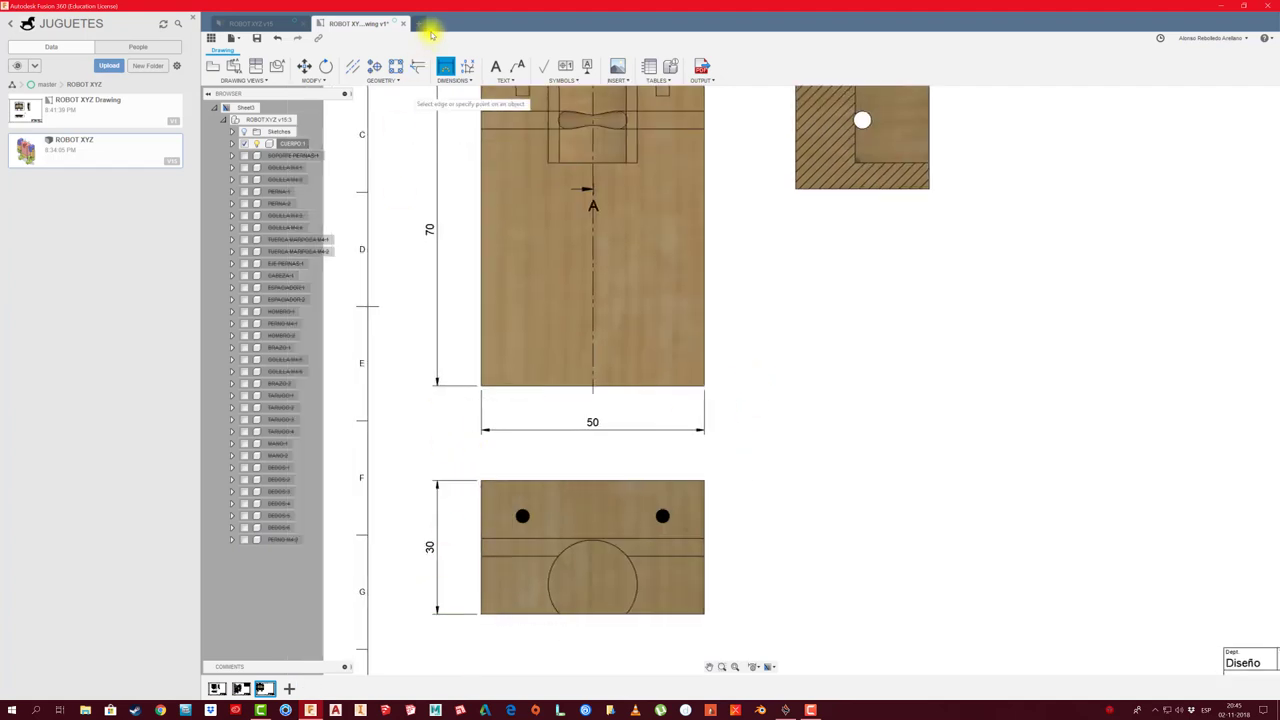
Add centre marks to the bottom view's two holes and the section A-A hole
{"action": "left_click", "coordinate": [373, 66]}
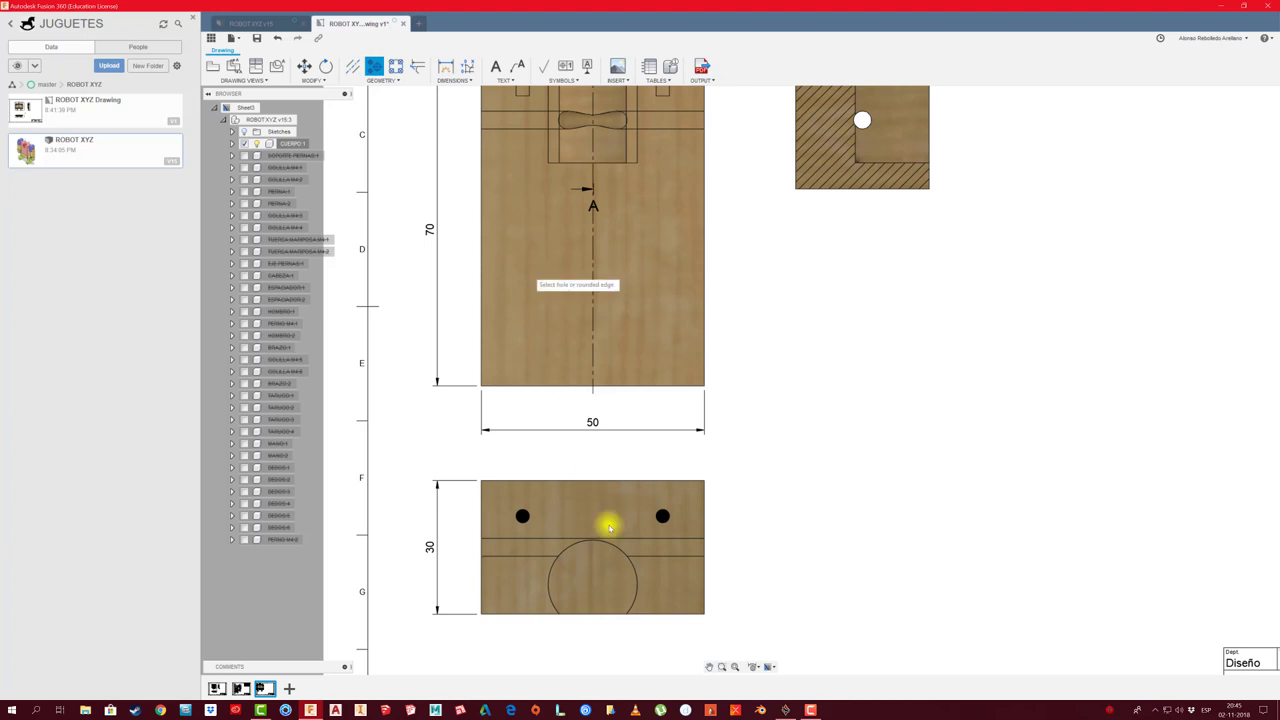
{"action": "left_click", "coordinate": [522, 516]}
{"action": "left_click", "coordinate": [662, 515]}
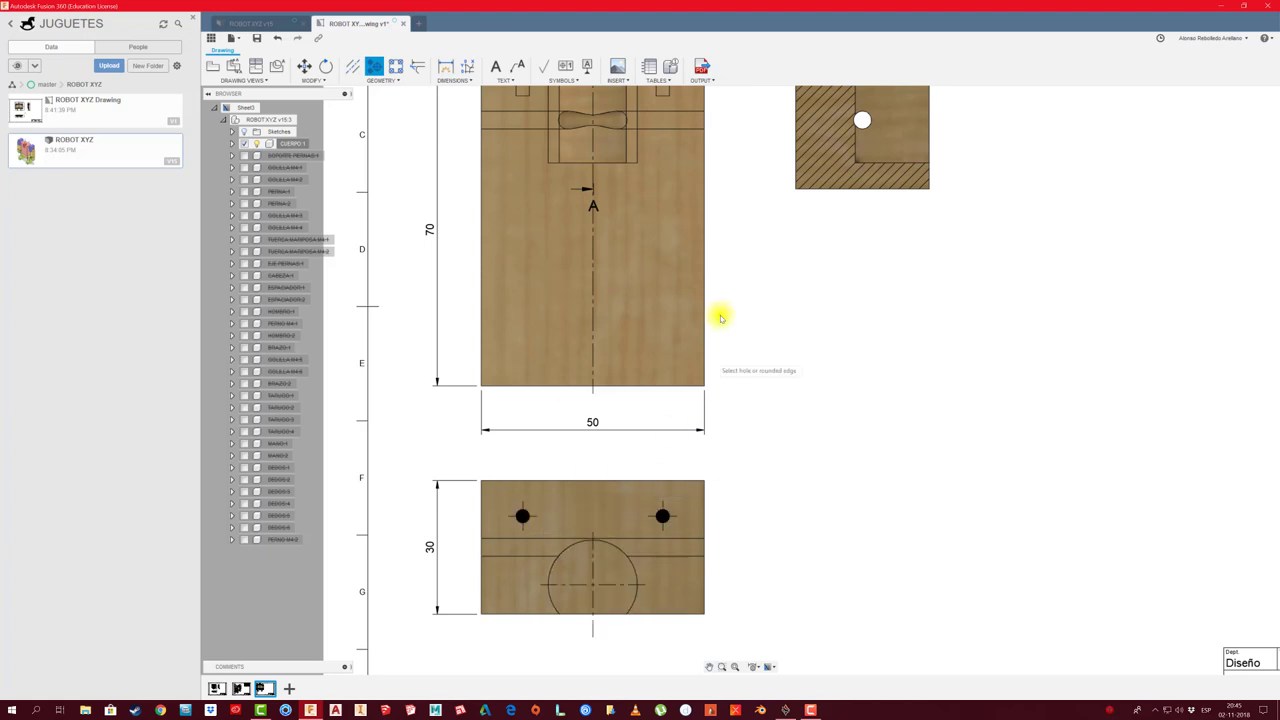
{"action": "left_click", "coordinate": [758, 271]}
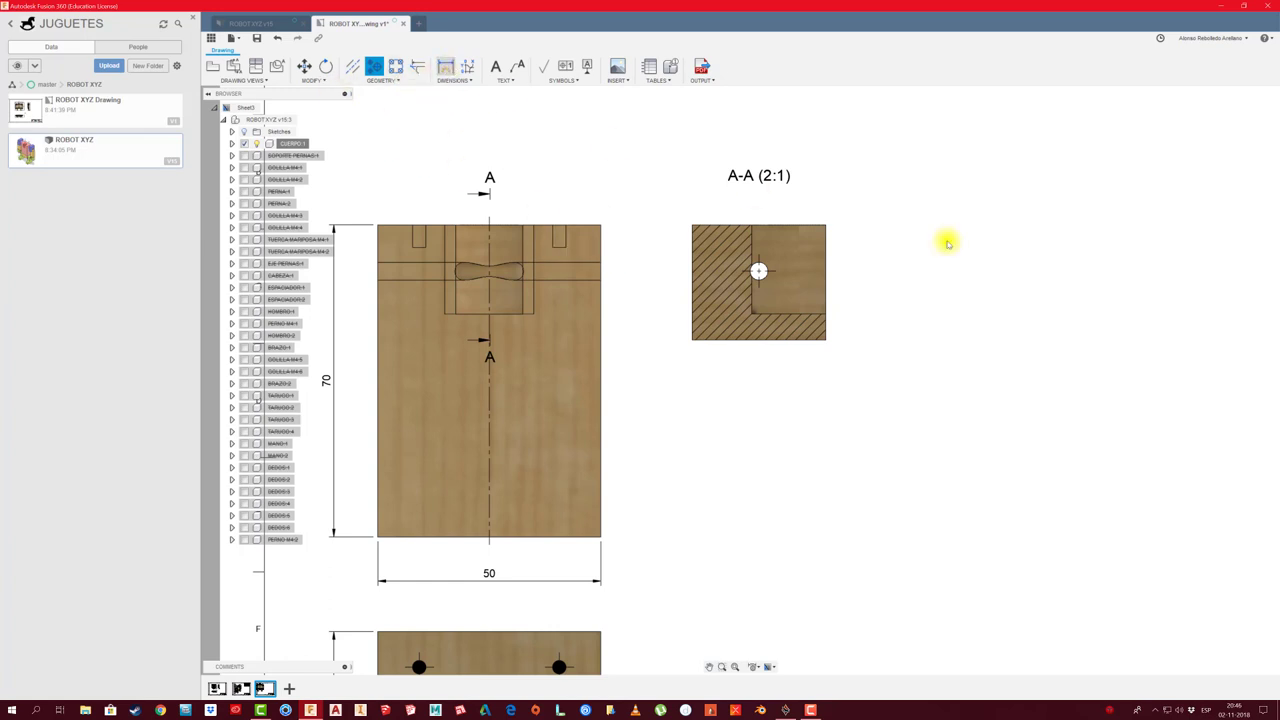
Dimension section A-A's hole with 15, 10.4 and R2
{"action": "scroll", "coordinate": [895, 265], "scroll_direction": "up", "scroll_amount": 5}
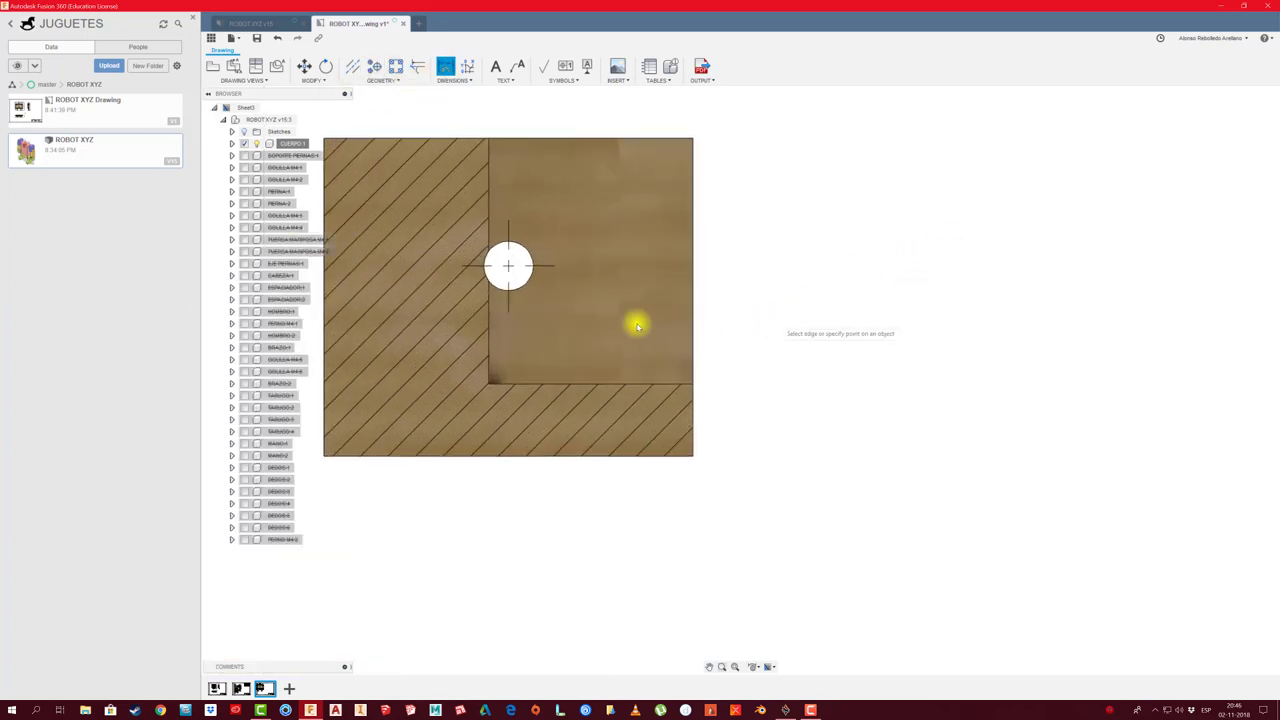
{"action": "left_click", "coordinate": [508, 314]}
{"action": "left_click", "coordinate": [693, 456]}
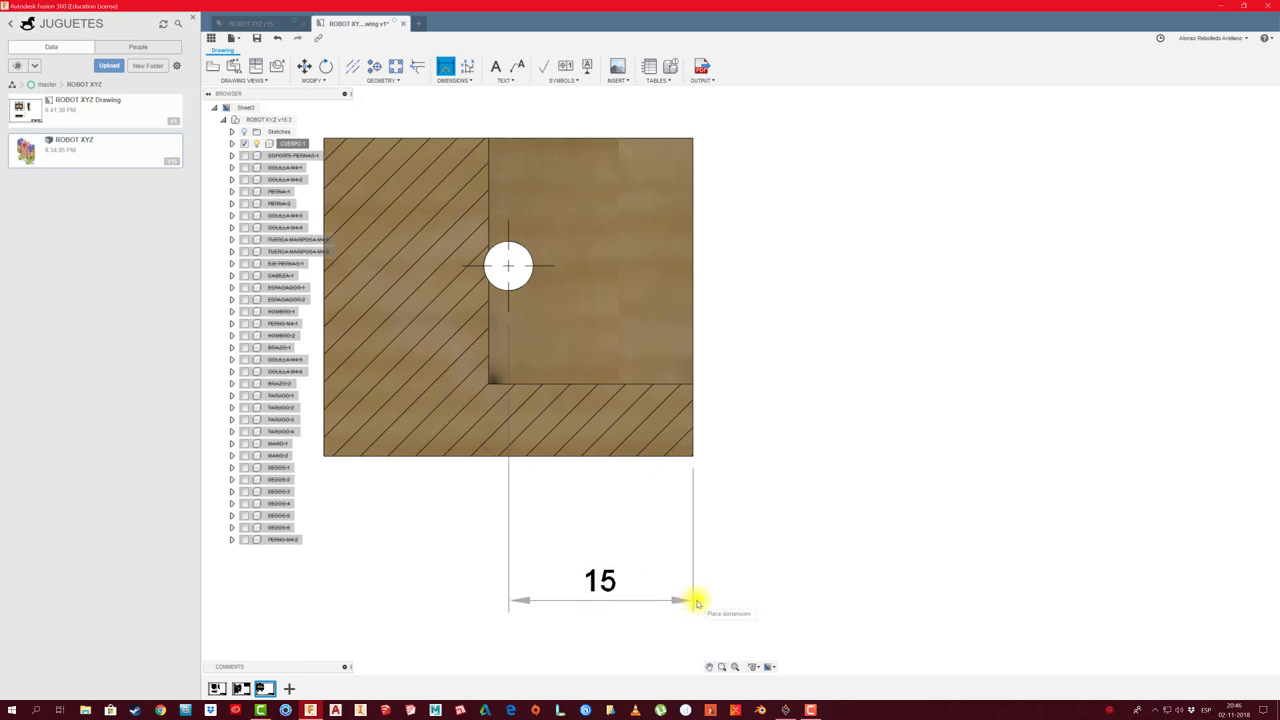
{"action": "left_click", "coordinate": [697, 602]}
{"action": "left_click", "coordinate": [552, 263]}
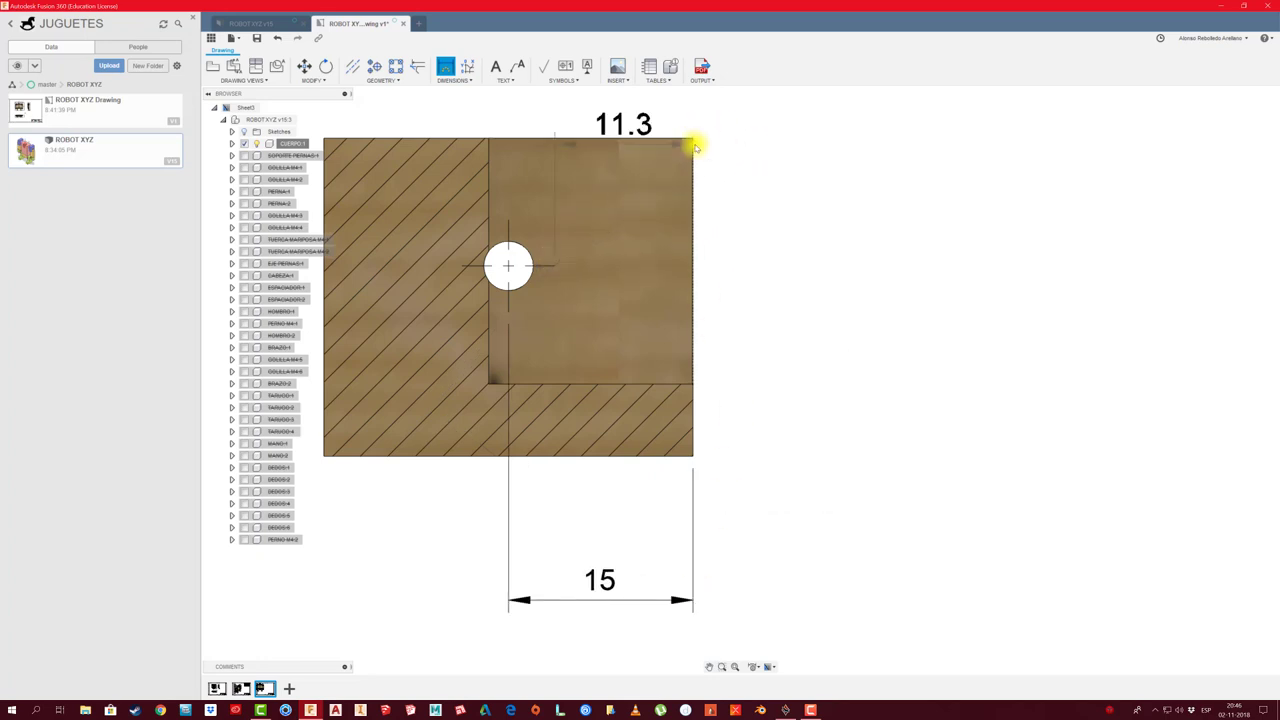
{"action": "left_click", "coordinate": [790, 170]}
{"action": "scroll", "coordinate": [749, 285], "scroll_direction": "down", "scroll_amount": 2}
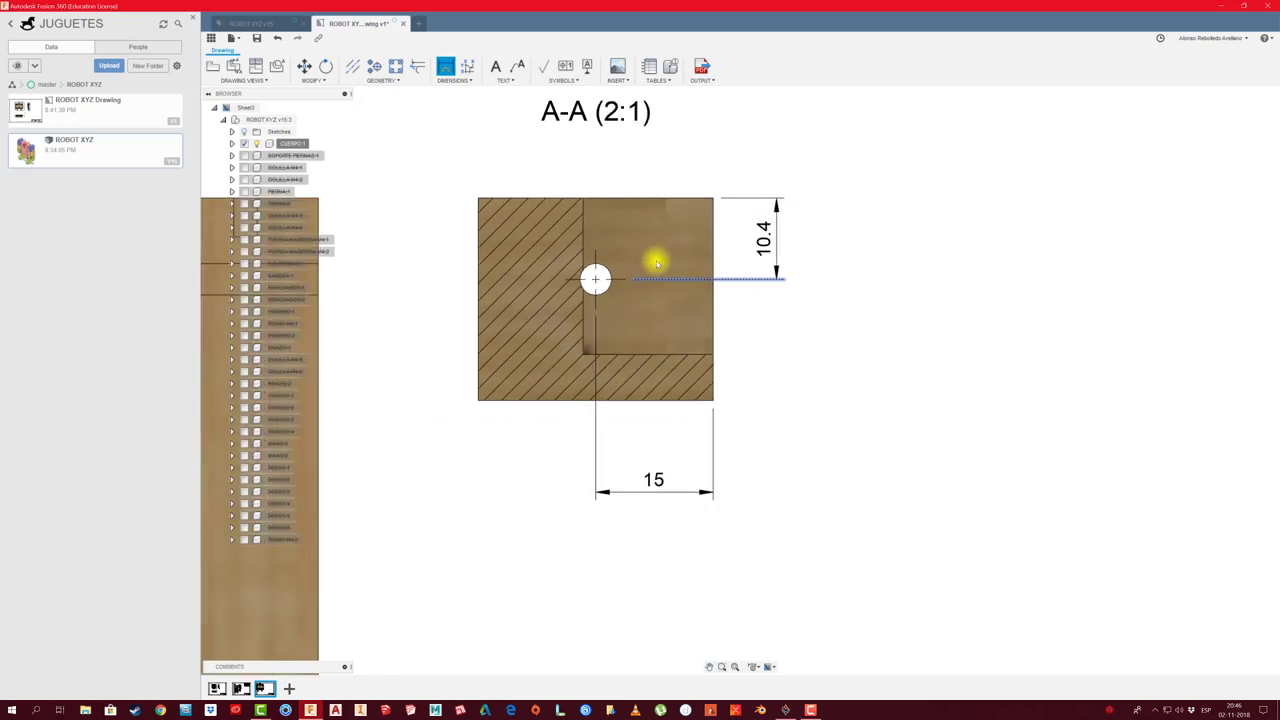
{"action": "scroll", "coordinate": [656, 263], "scroll_direction": "up", "scroll_amount": 2}
{"action": "left_click", "coordinate": [580, 280]}
{"action": "left_click", "coordinate": [678, 128]}
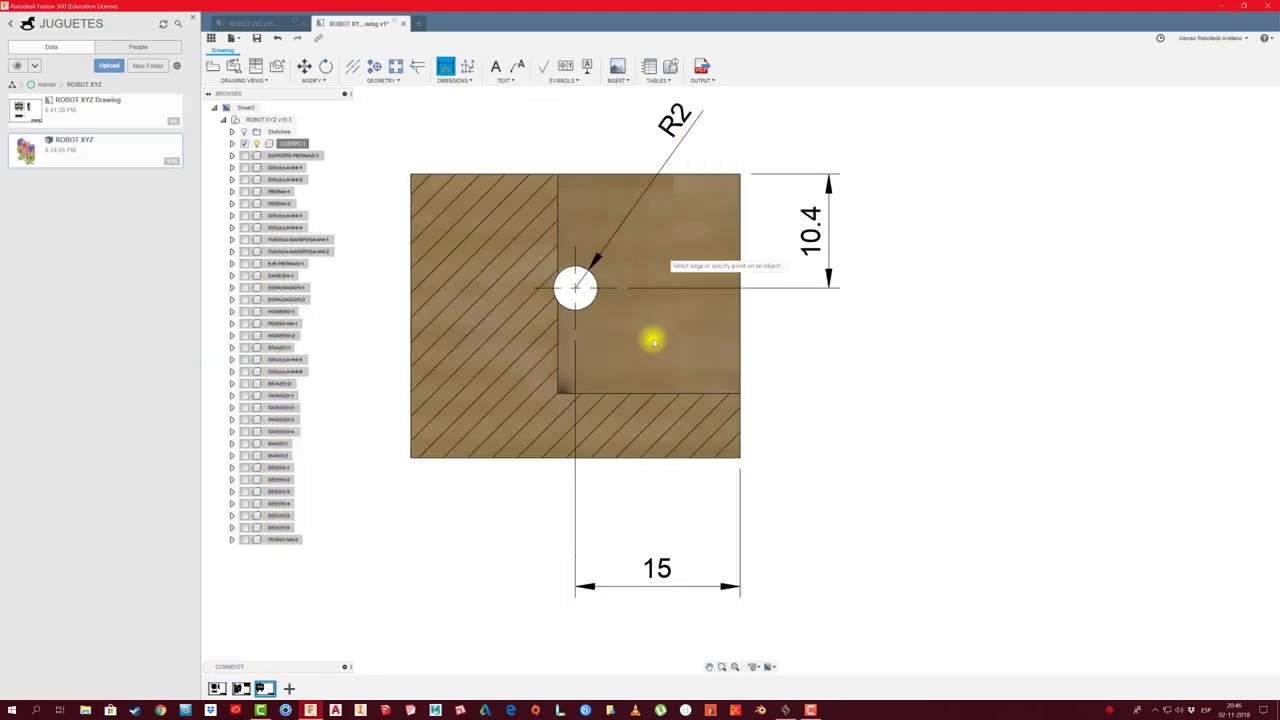
{"action": "scroll", "coordinate": [591, 486], "scroll_direction": "down", "scroll_amount": 1}
{"action": "scroll", "coordinate": [734, 354], "scroll_direction": "down", "scroll_amount": 3}
{"action": "scroll", "coordinate": [754, 320], "scroll_direction": "down", "scroll_amount": 1}
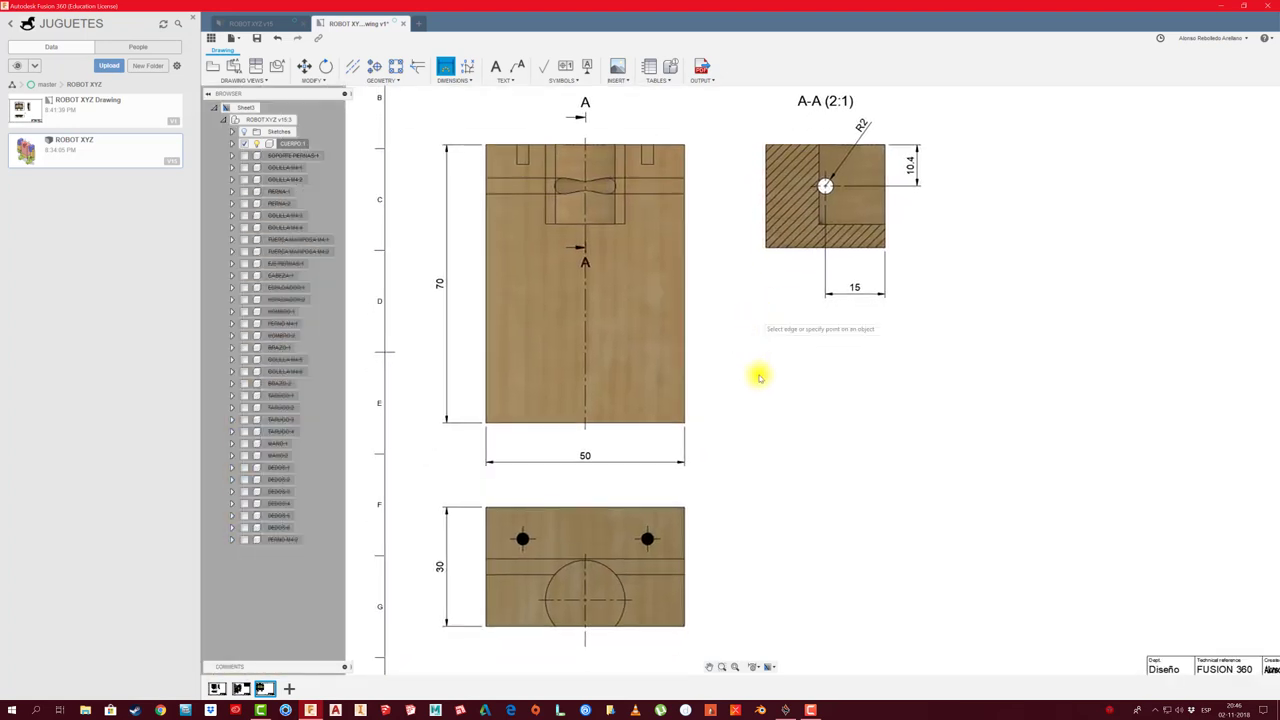
{"action": "scroll", "coordinate": [700, 526], "scroll_direction": "up", "scroll_amount": 1}
{"action": "scroll", "coordinate": [486, 503], "scroll_direction": "up", "scroll_amount": 2}
{"action": "scroll", "coordinate": [456, 497], "scroll_direction": "up", "scroll_amount": 1}
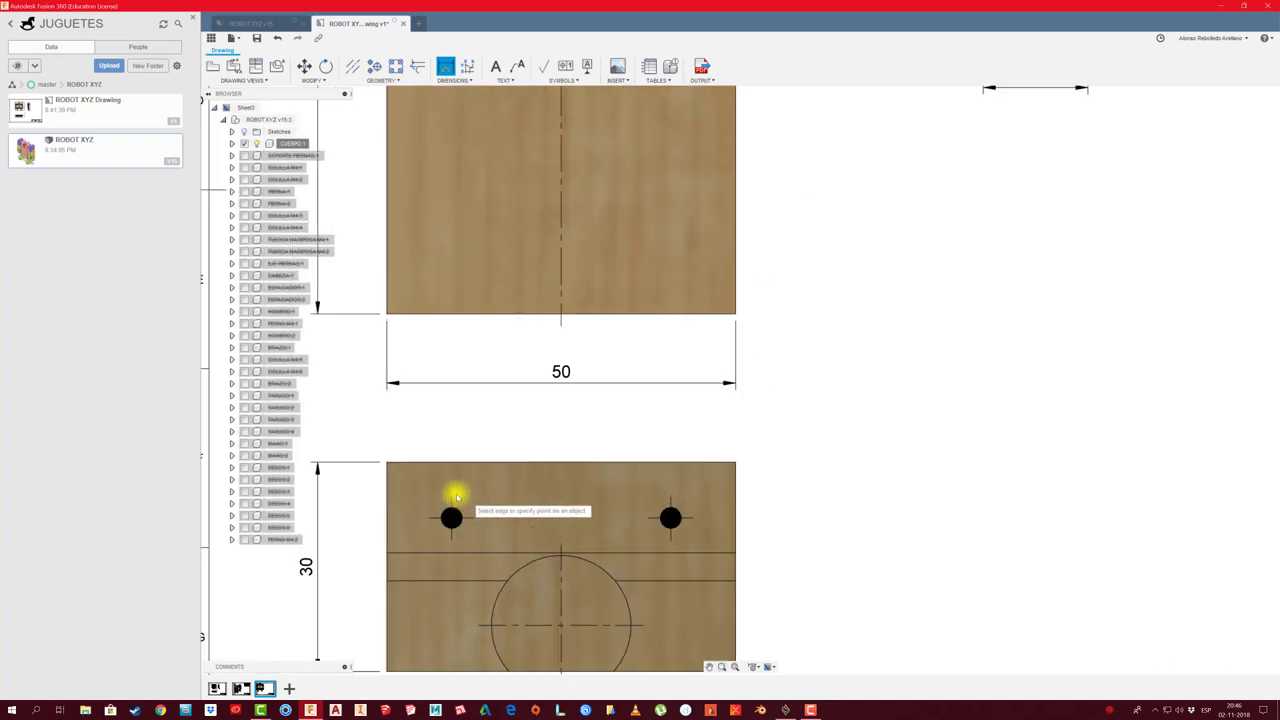
Dimension the bottom view's 31.4 hole spacing and 8 hole offset
{"action": "left_click", "coordinate": [452, 495]}
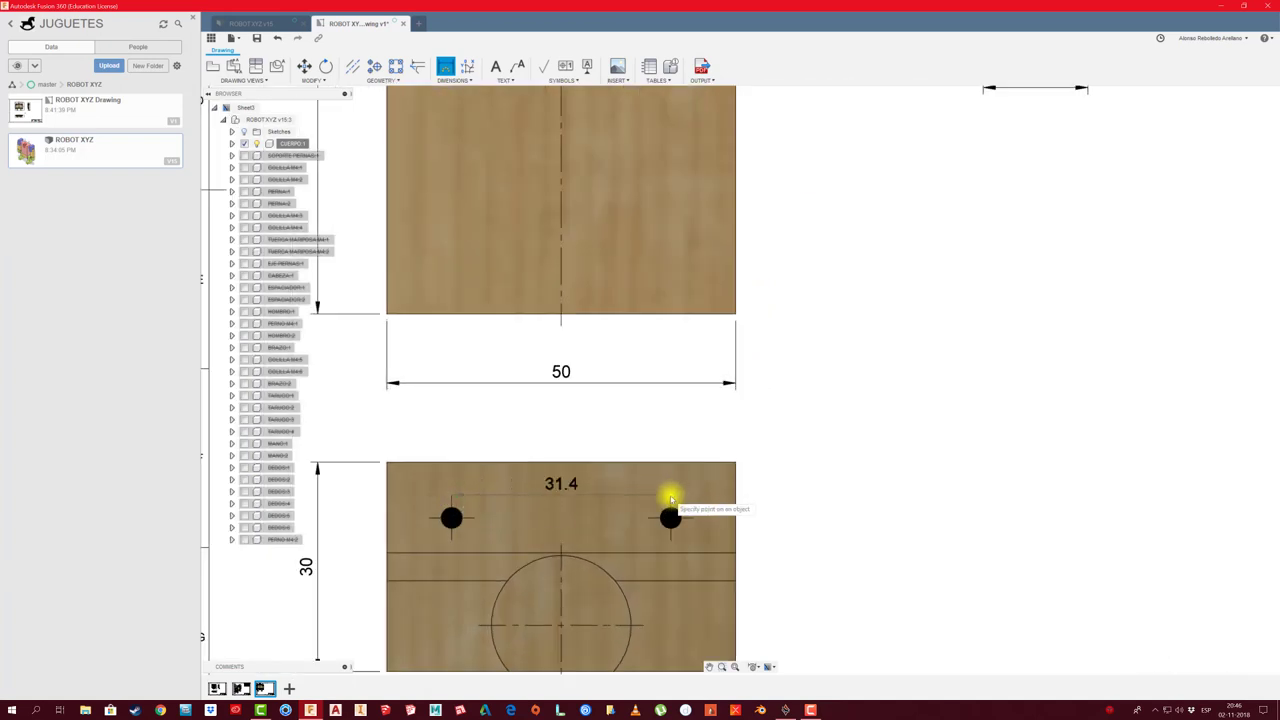
{"action": "left_click", "coordinate": [670, 500]}
{"action": "left_click", "coordinate": [714, 424]}
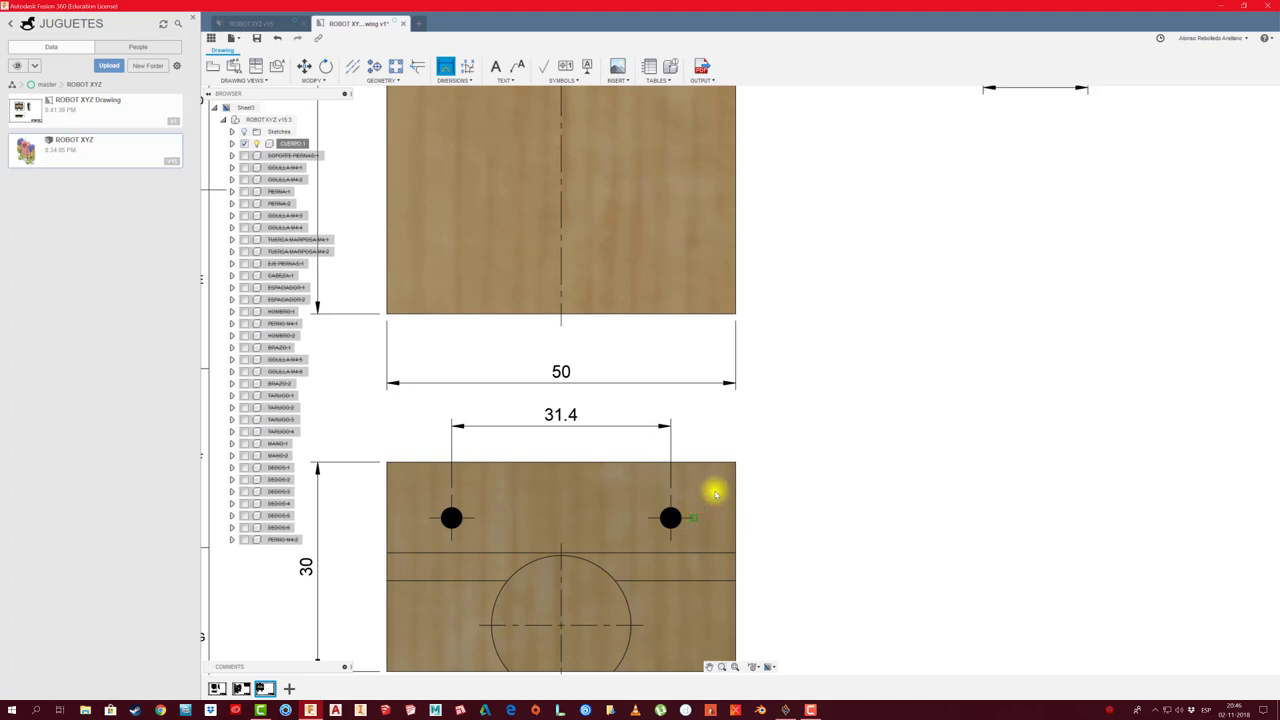
{"action": "left_click", "coordinate": [795, 474]}
{"action": "scroll", "coordinate": [737, 477], "scroll_direction": "down", "scroll_amount": 1}
{"action": "scroll", "coordinate": [785, 370], "scroll_direction": "down", "scroll_amount": 3}
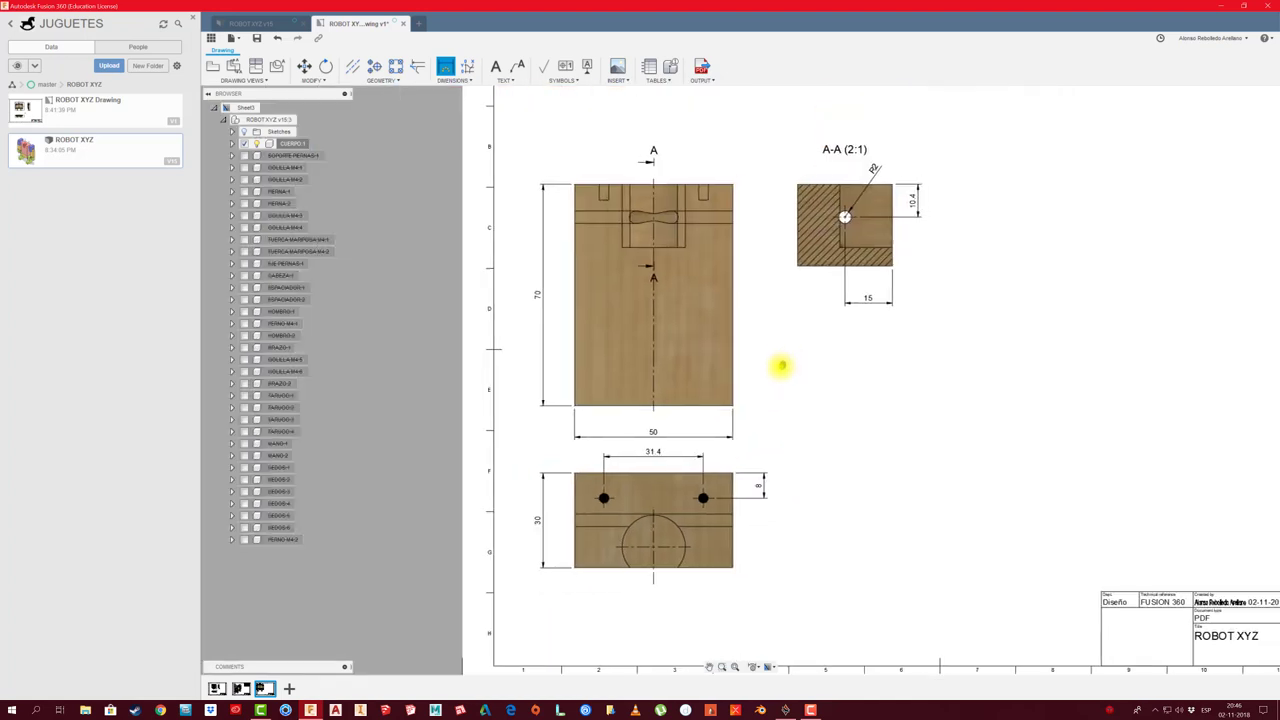
{"action": "scroll", "coordinate": [749, 323], "scroll_direction": "up", "scroll_amount": 1}
{"action": "scroll", "coordinate": [711, 183], "scroll_direction": "down", "scroll_amount": 1}
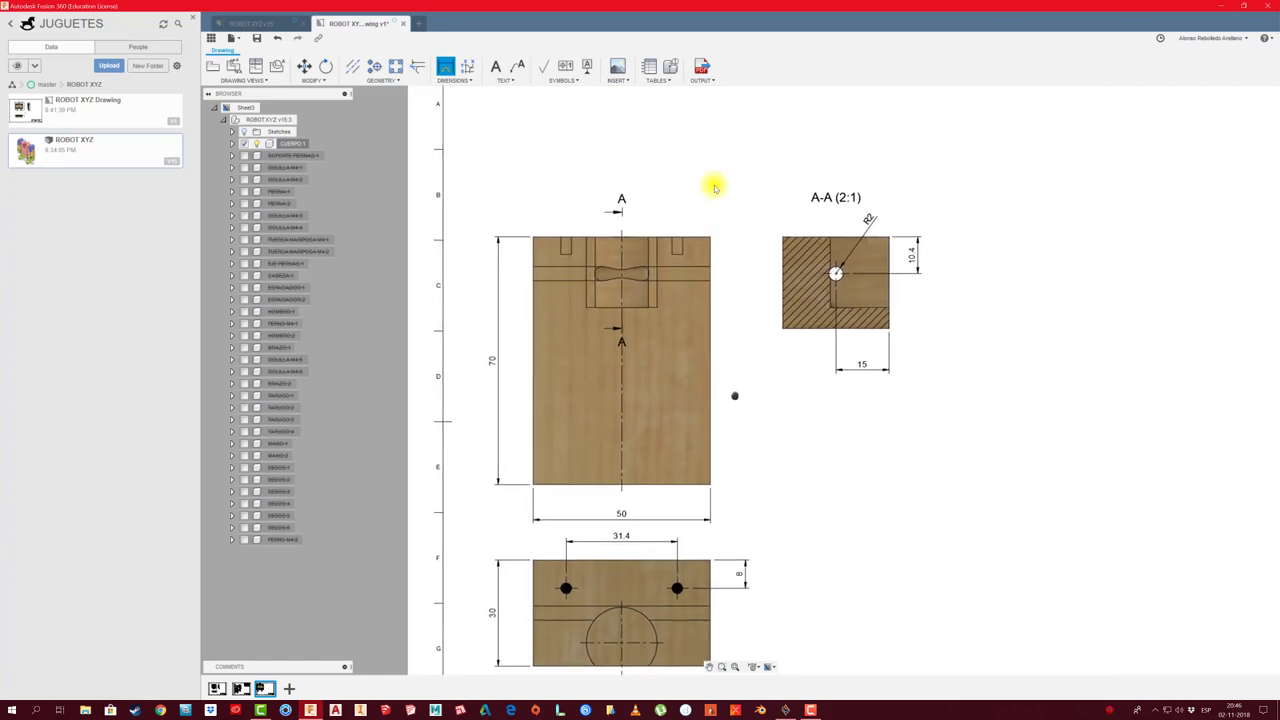
{"action": "scroll", "coordinate": [671, 277], "scroll_direction": "up", "scroll_amount": 2}
{"action": "scroll", "coordinate": [645, 332], "scroll_direction": "up", "scroll_amount": 1}
Add the 5 slot depth and 20 pocket depth to the front view
{"action": "left_click", "coordinate": [651, 331]}
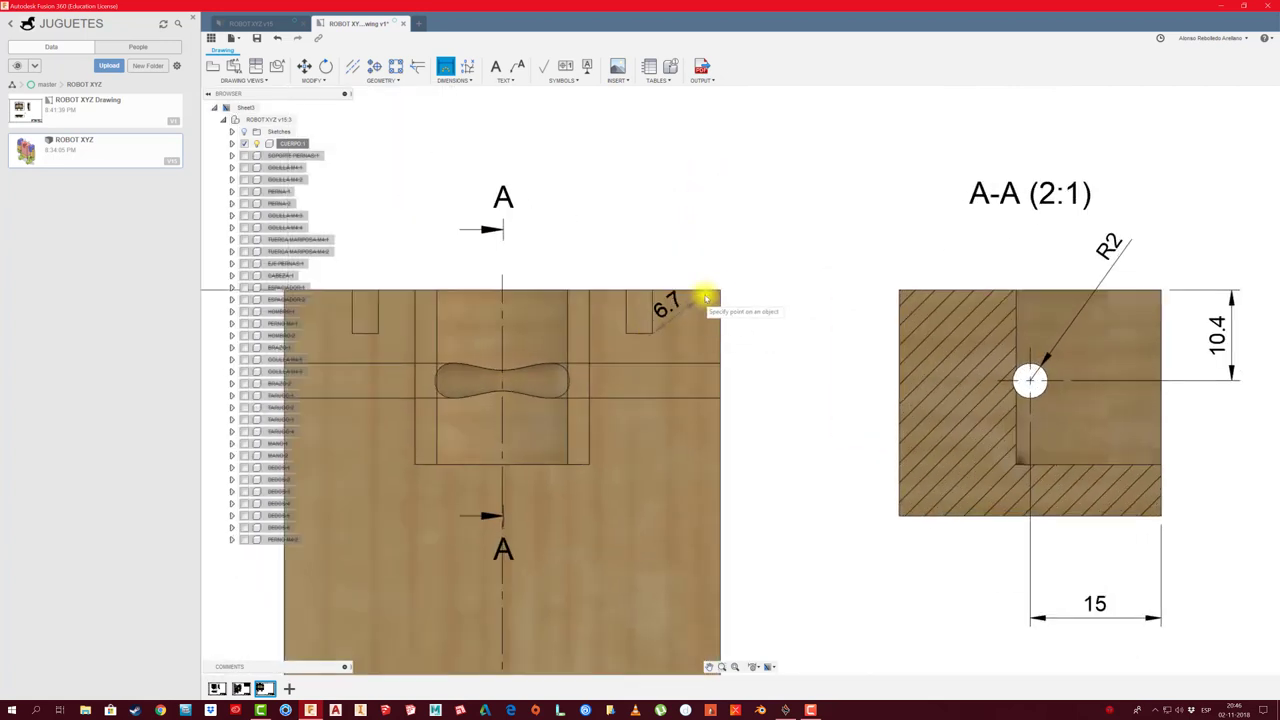
{"action": "left_click", "coordinate": [772, 290]}
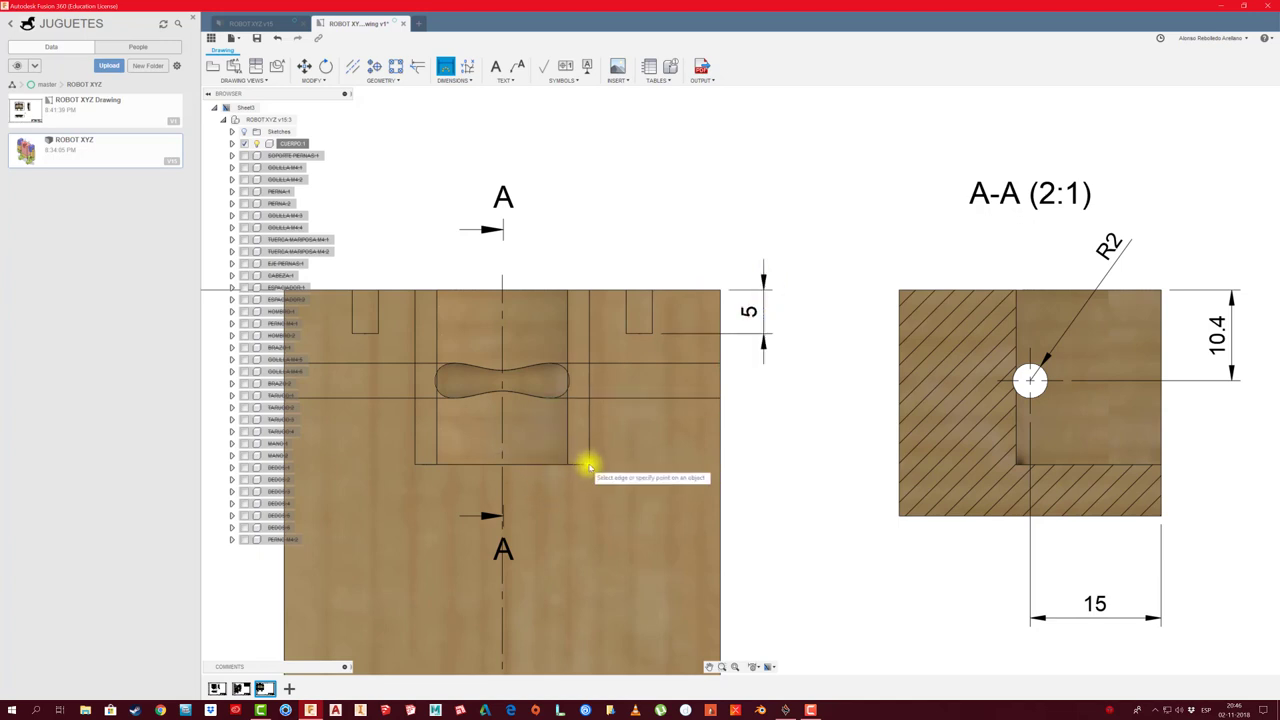
{"action": "left_click", "coordinate": [589, 465]}
{"action": "left_click", "coordinate": [720, 290]}
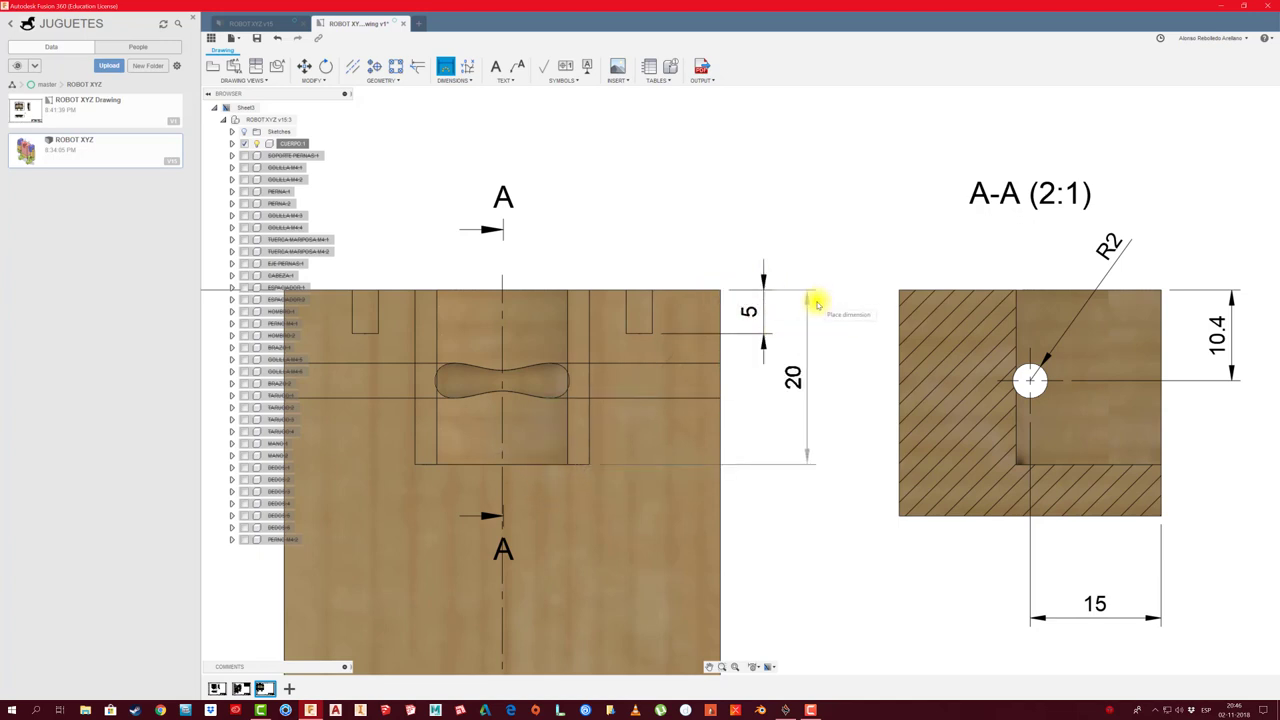
{"action": "left_click", "coordinate": [814, 296]}
{"action": "scroll", "coordinate": [751, 375], "scroll_direction": "down", "scroll_amount": 2}
{"action": "scroll", "coordinate": [670, 313], "scroll_direction": "down", "scroll_amount": 1}
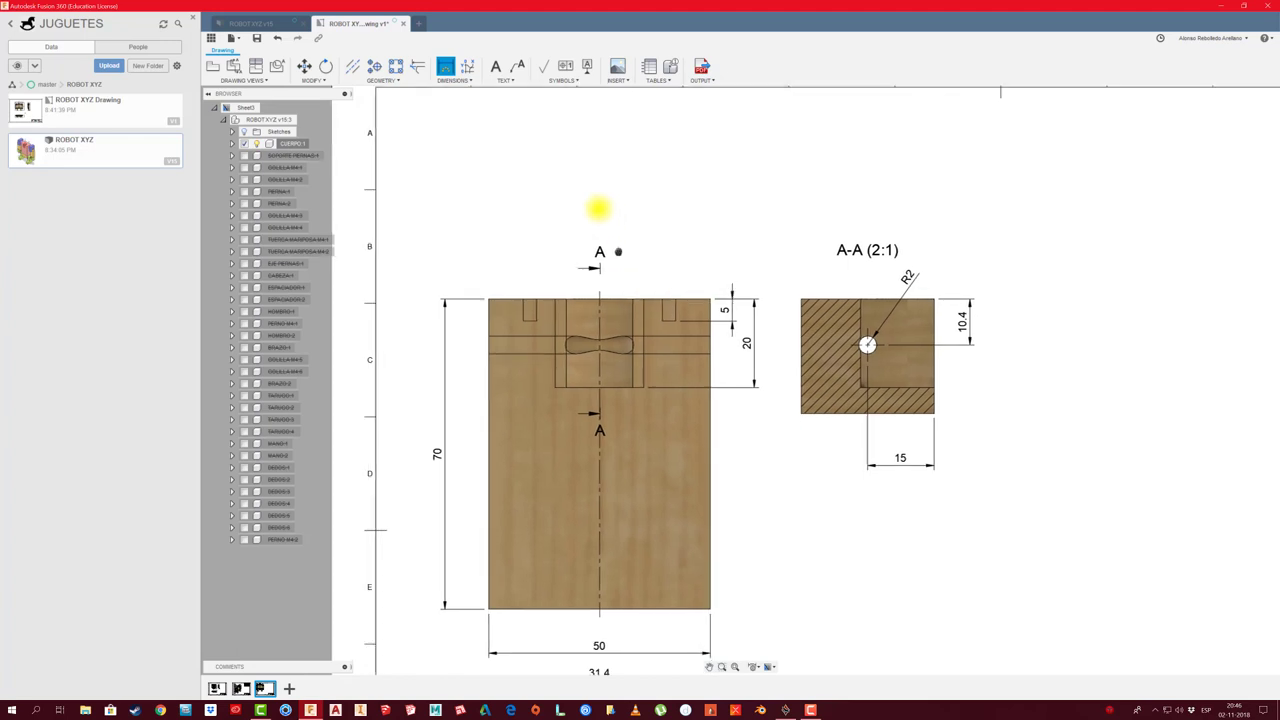
{"action": "scroll", "coordinate": [669, 340], "scroll_direction": "down", "scroll_amount": 1}
{"action": "scroll", "coordinate": [630, 212], "scroll_direction": "up", "scroll_amount": 1}
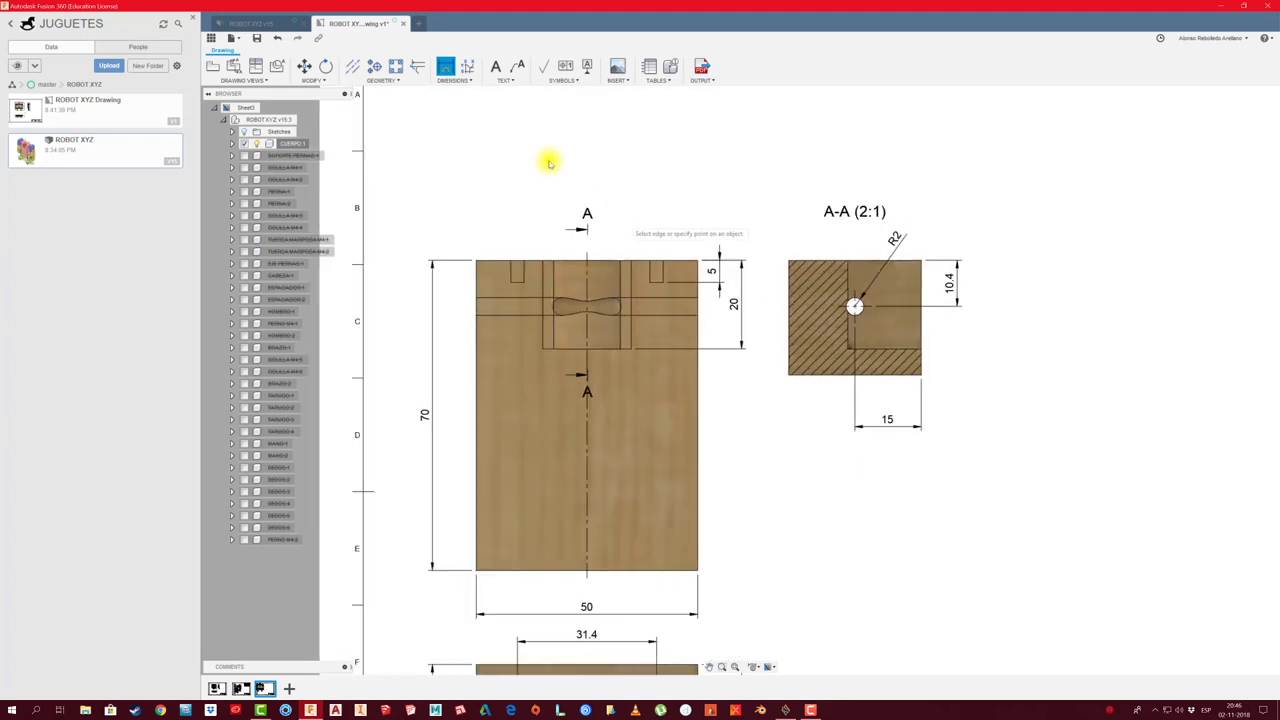
{"action": "scroll", "coordinate": [549, 163], "scroll_direction": "up", "scroll_amount": 2}
Add a centre line inside the front view's left slot
{"action": "left_click", "coordinate": [355, 66]}
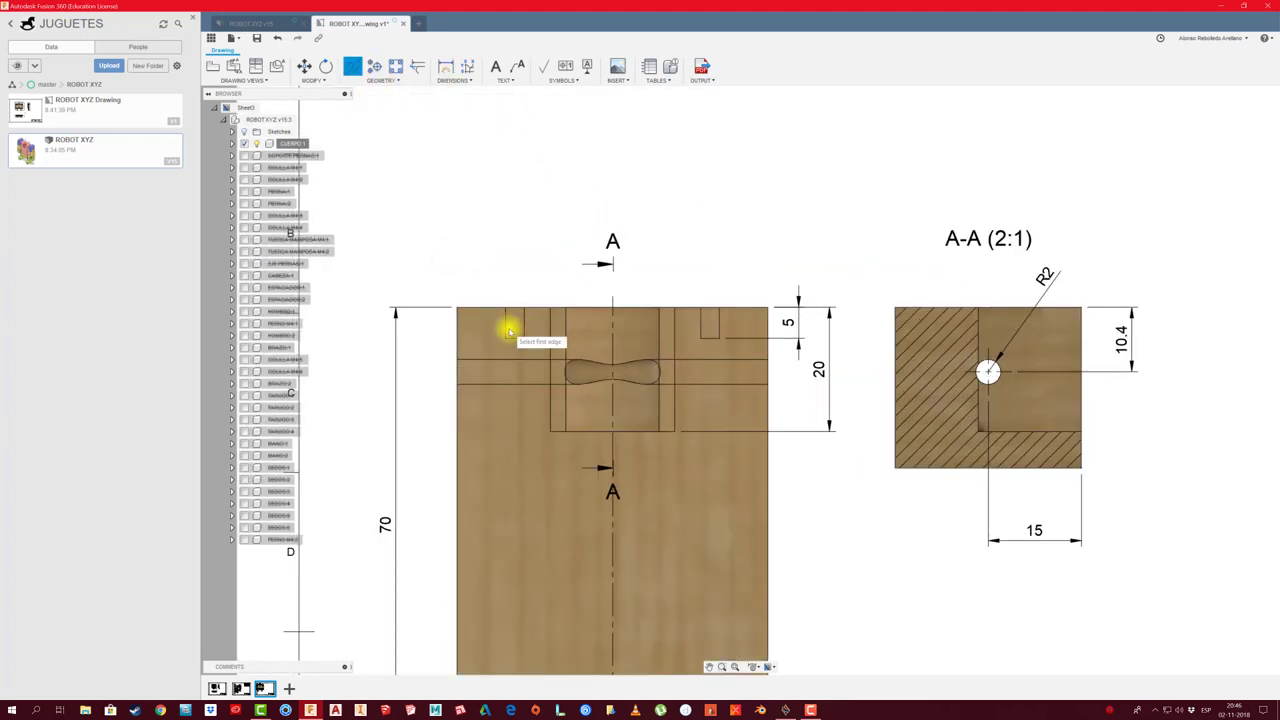
{"action": "left_click", "coordinate": [521, 328]}
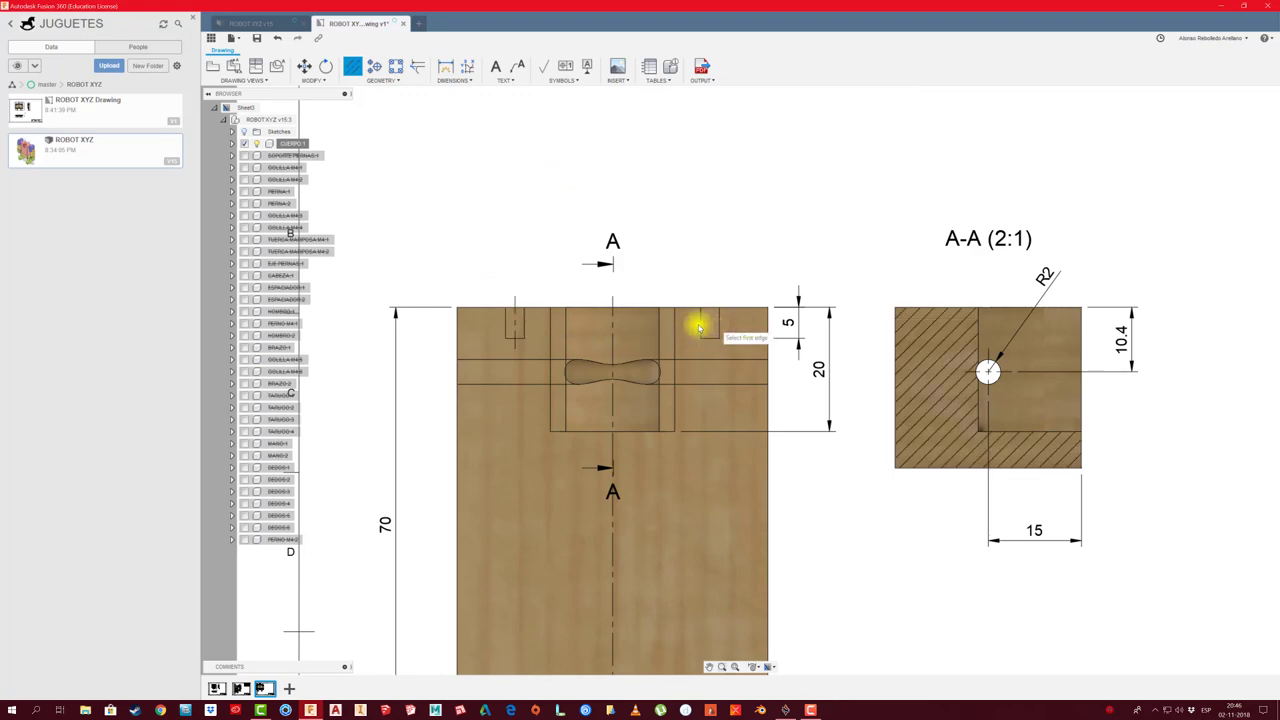
{"action": "scroll", "coordinate": [738, 391], "scroll_direction": "down", "scroll_amount": 2}
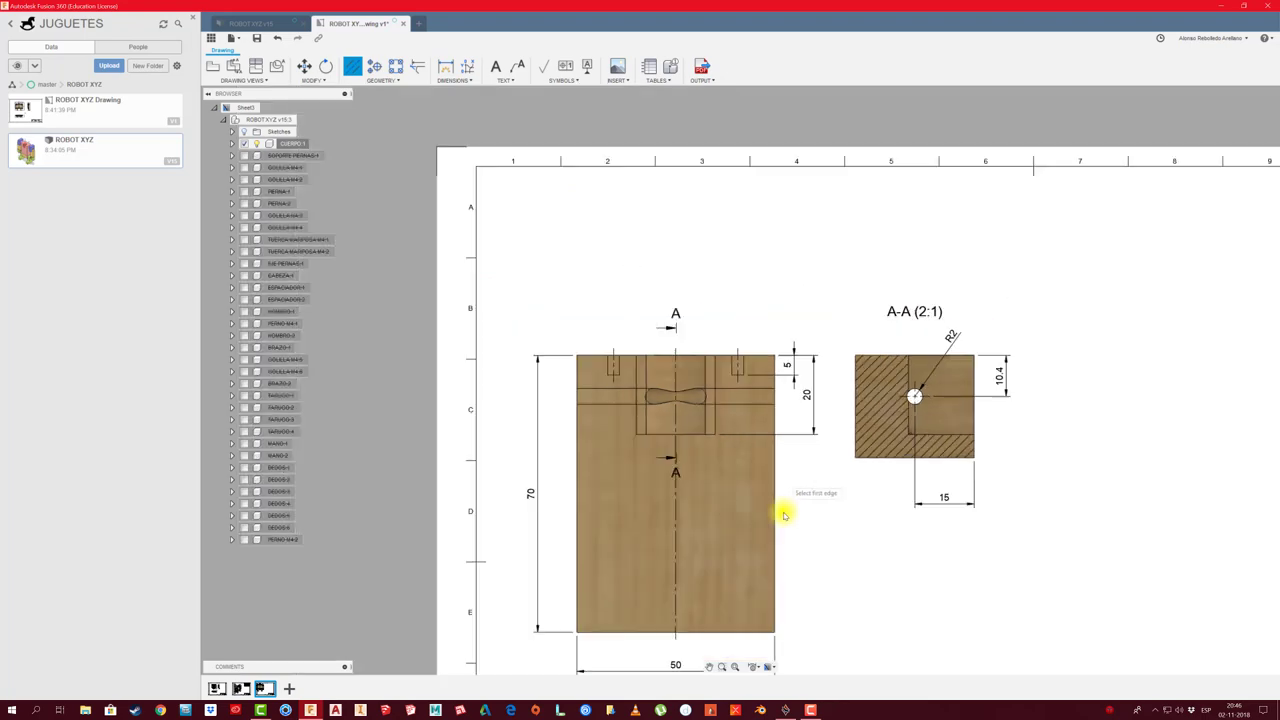
{"action": "middle_click_drag", "start_coordinate": [780, 514], "coordinate": [614, 200]}
{"action": "scroll", "coordinate": [560, 515], "scroll_direction": "up", "scroll_amount": 2}
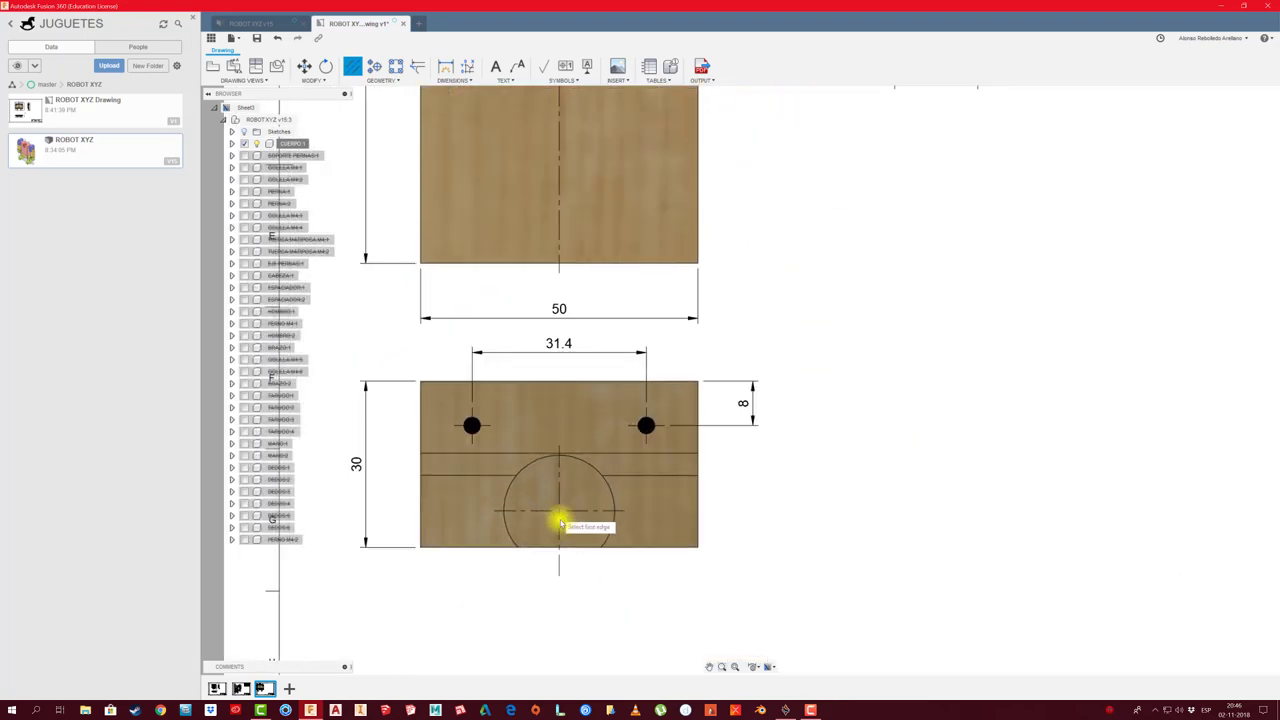
{"action": "scroll", "coordinate": [555, 515], "scroll_direction": "up", "scroll_amount": 1}
{"action": "middle_click_drag", "start_coordinate": [508, 293], "coordinate": [645, 308]}
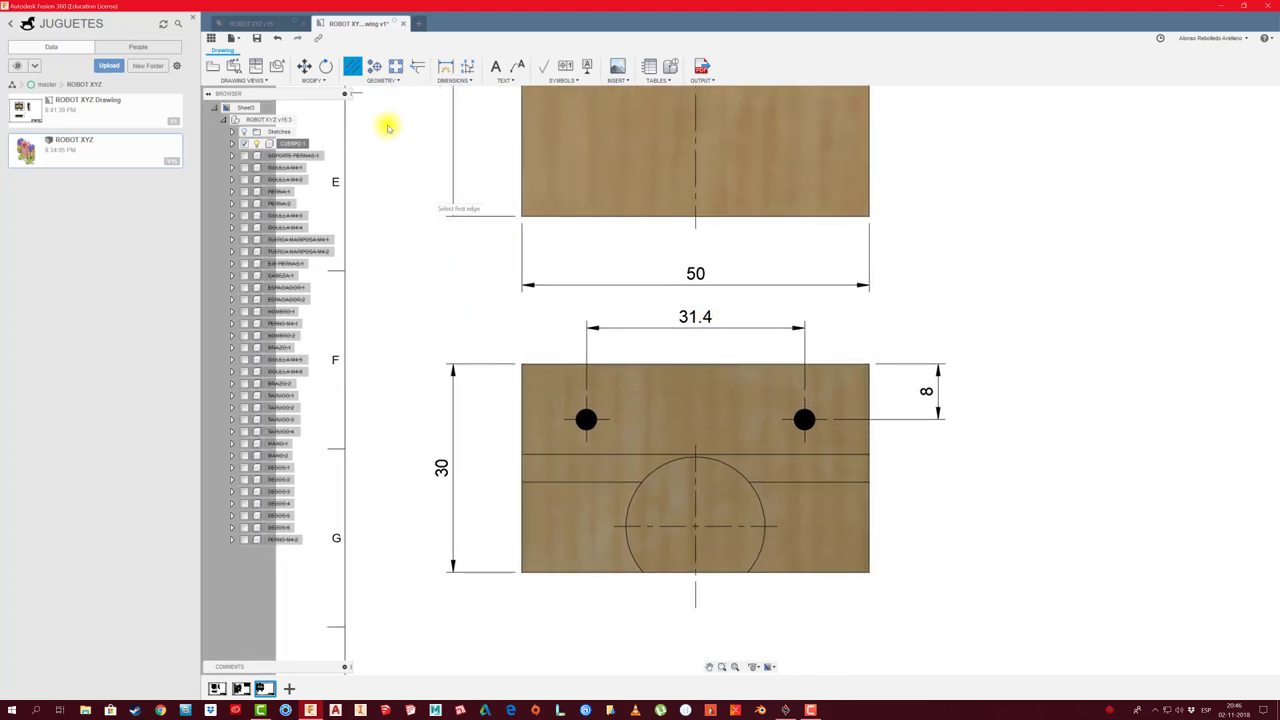
Dimension the bottom view's large circle as R10 and 6.6 from centre to bottom edge
{"action": "left_click", "coordinate": [447, 68]}
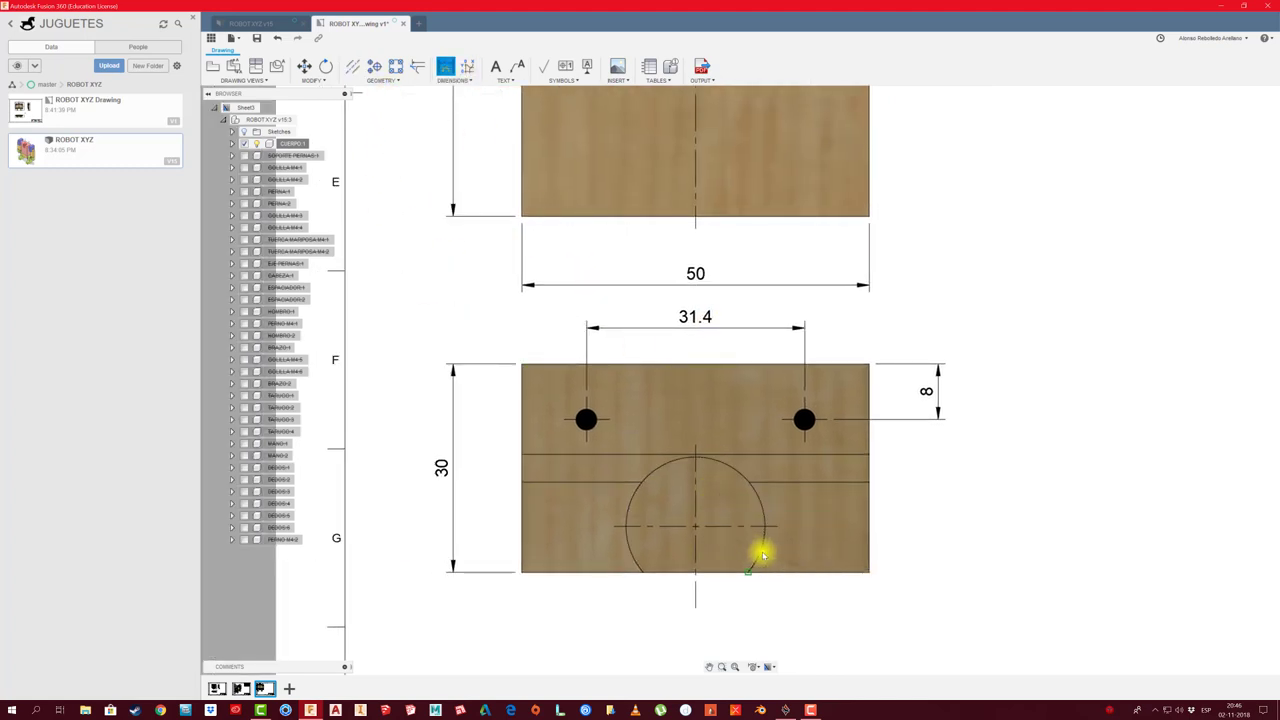
{"action": "left_click", "coordinate": [818, 620]}
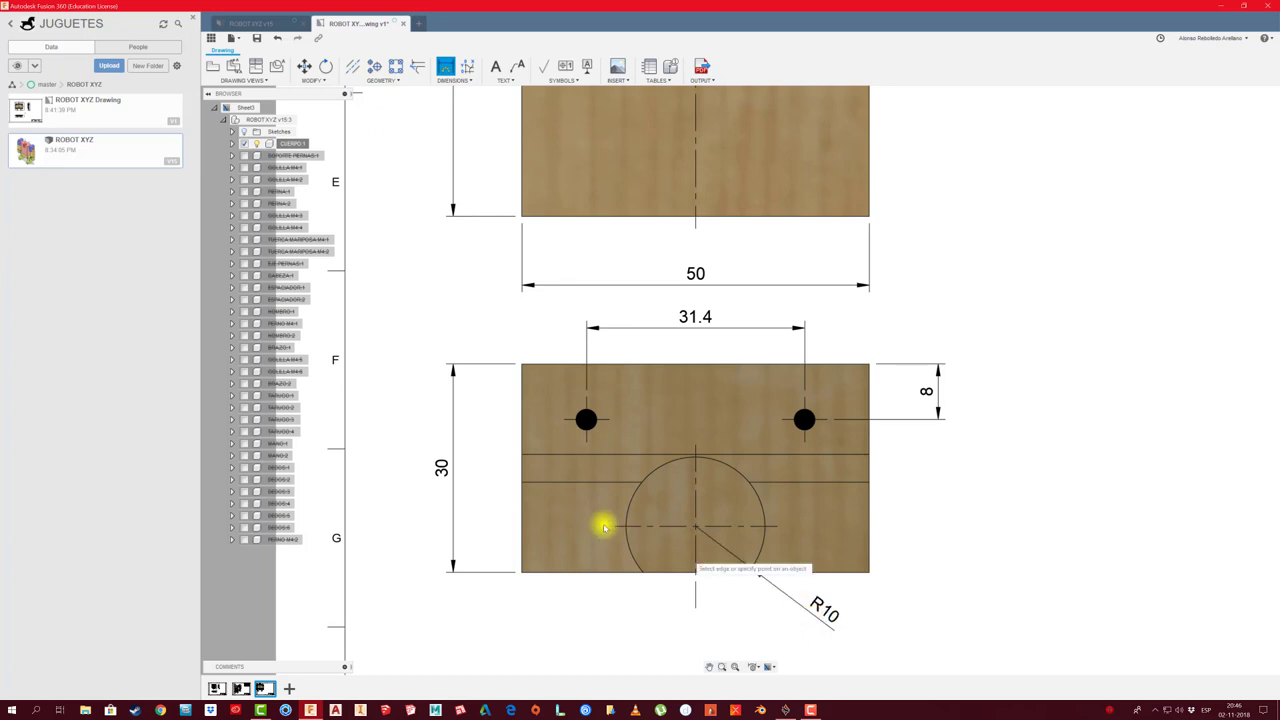
{"action": "left_click", "coordinate": [612, 527]}
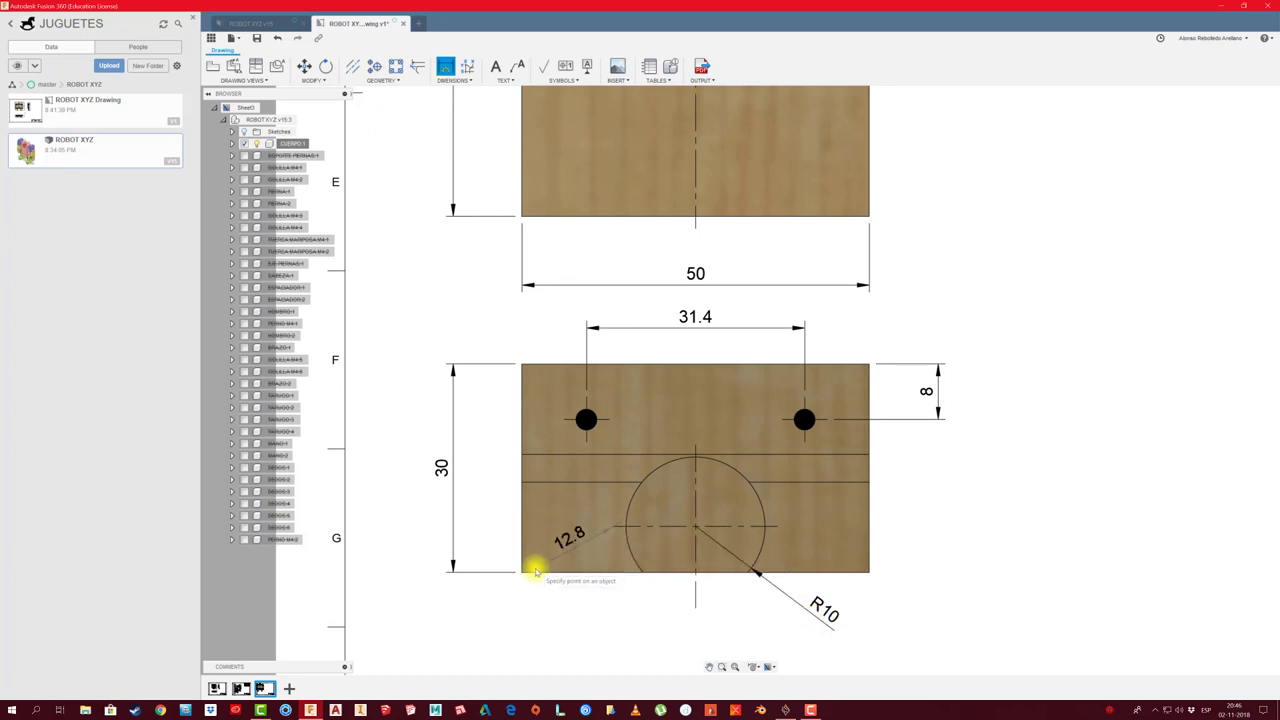
{"action": "left_click", "coordinate": [530, 571]}
{"action": "left_click", "coordinate": [486, 540]}
{"action": "scroll", "coordinate": [571, 541], "scroll_direction": "down", "scroll_amount": 3}
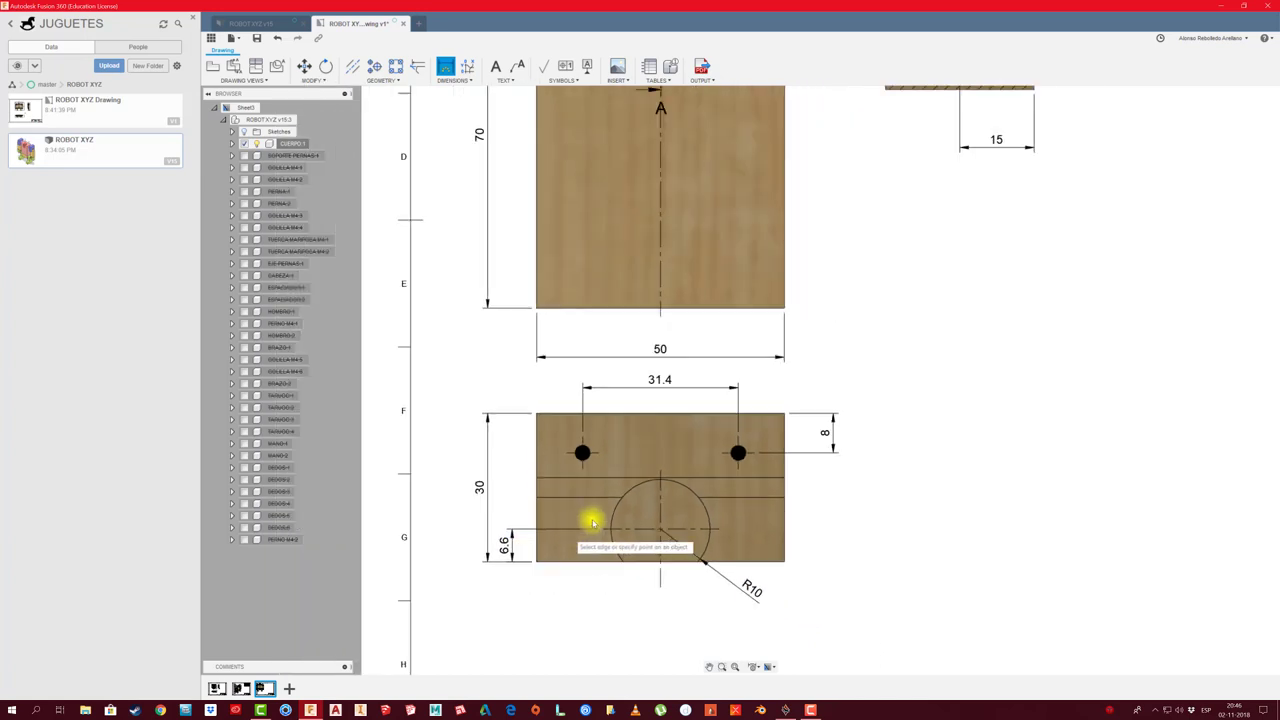
{"action": "middle_click_drag", "start_coordinate": [774, 528], "coordinate": [691, 515]}
{"action": "scroll", "coordinate": [691, 515], "scroll_direction": "down", "scroll_amount": 2}
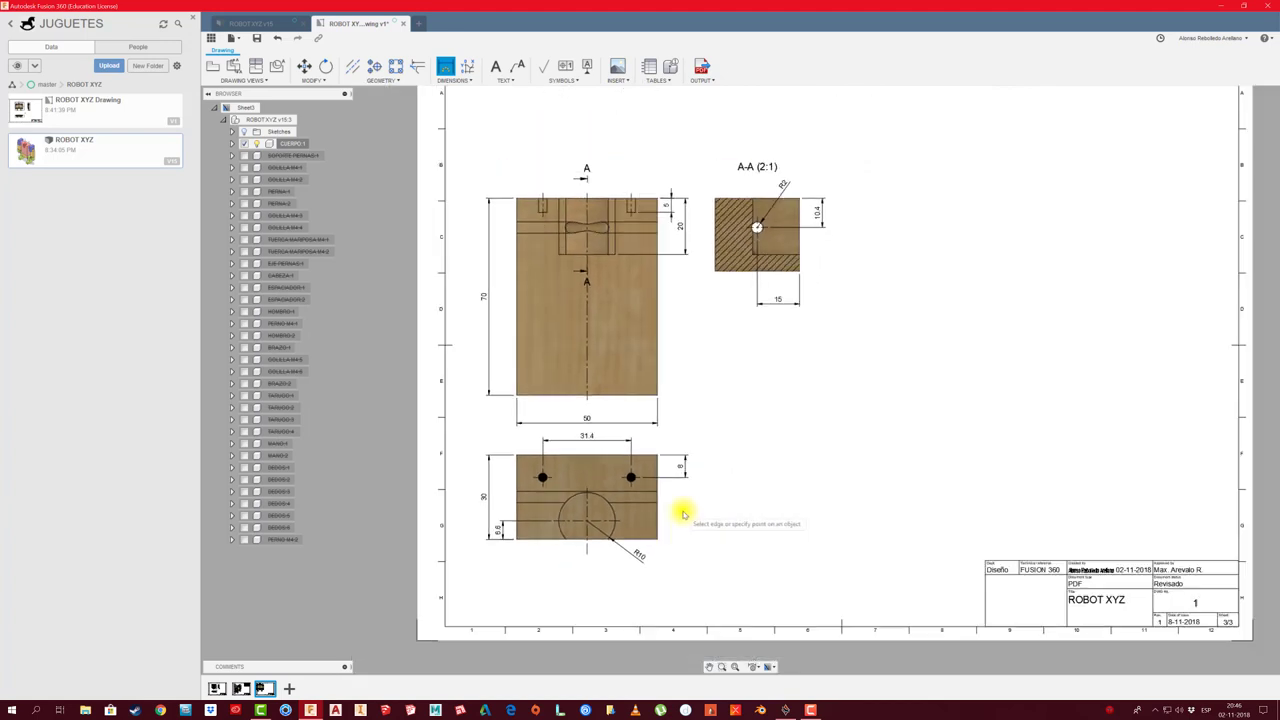
{"action": "scroll", "coordinate": [676, 493], "scroll_direction": "up", "scroll_amount": 3}
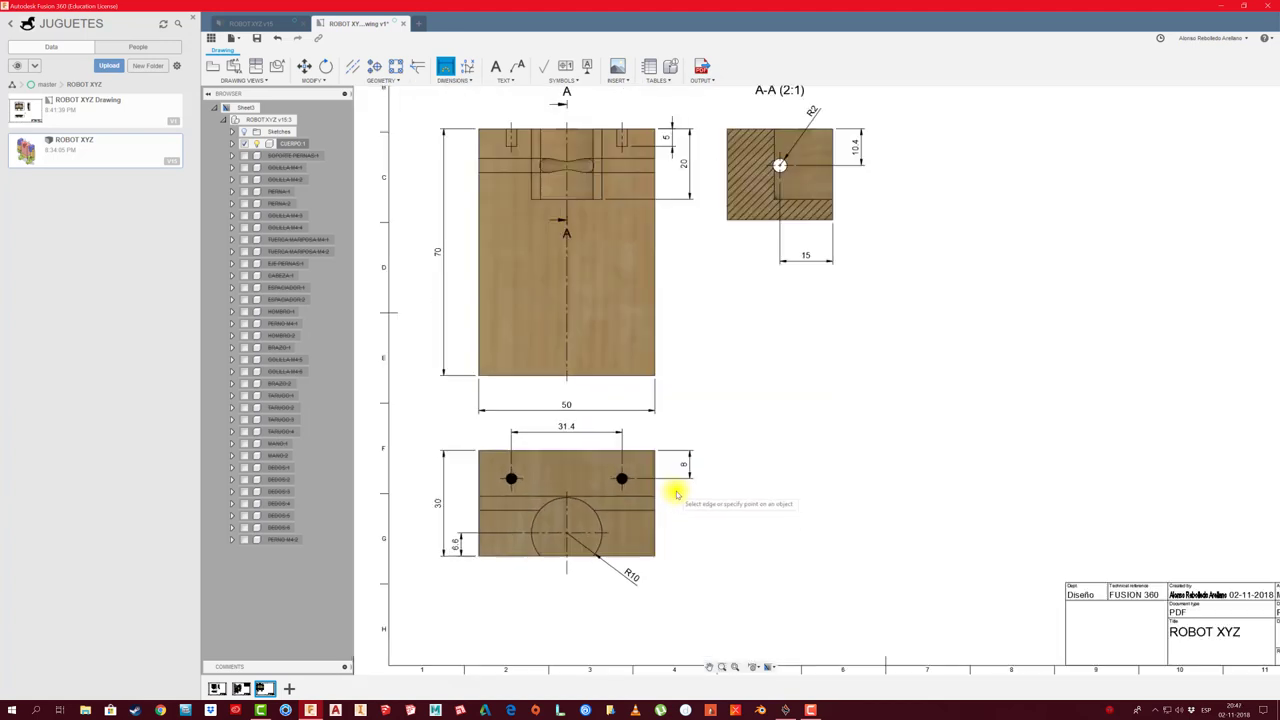
Draw a horizontal centerline across the bottom view and fit the whole sheet
{"action": "left_click", "coordinate": [352, 66]}
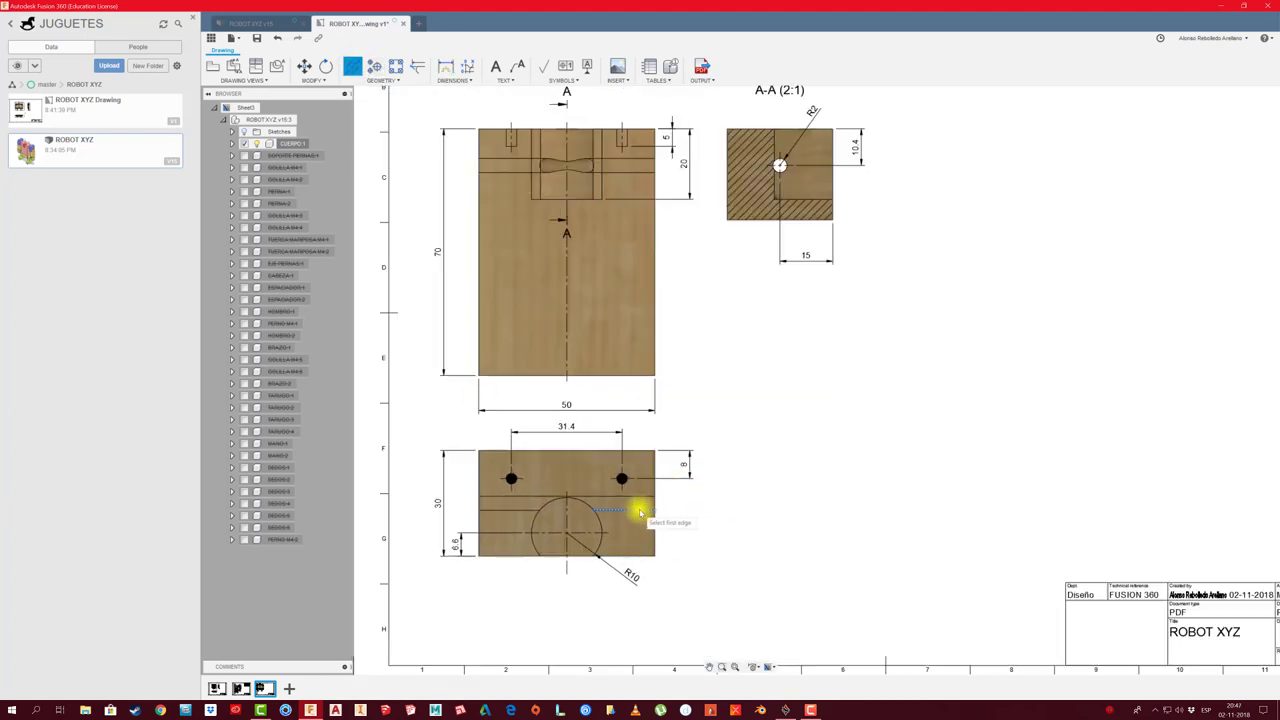
{"action": "left_click", "coordinate": [532, 506]}
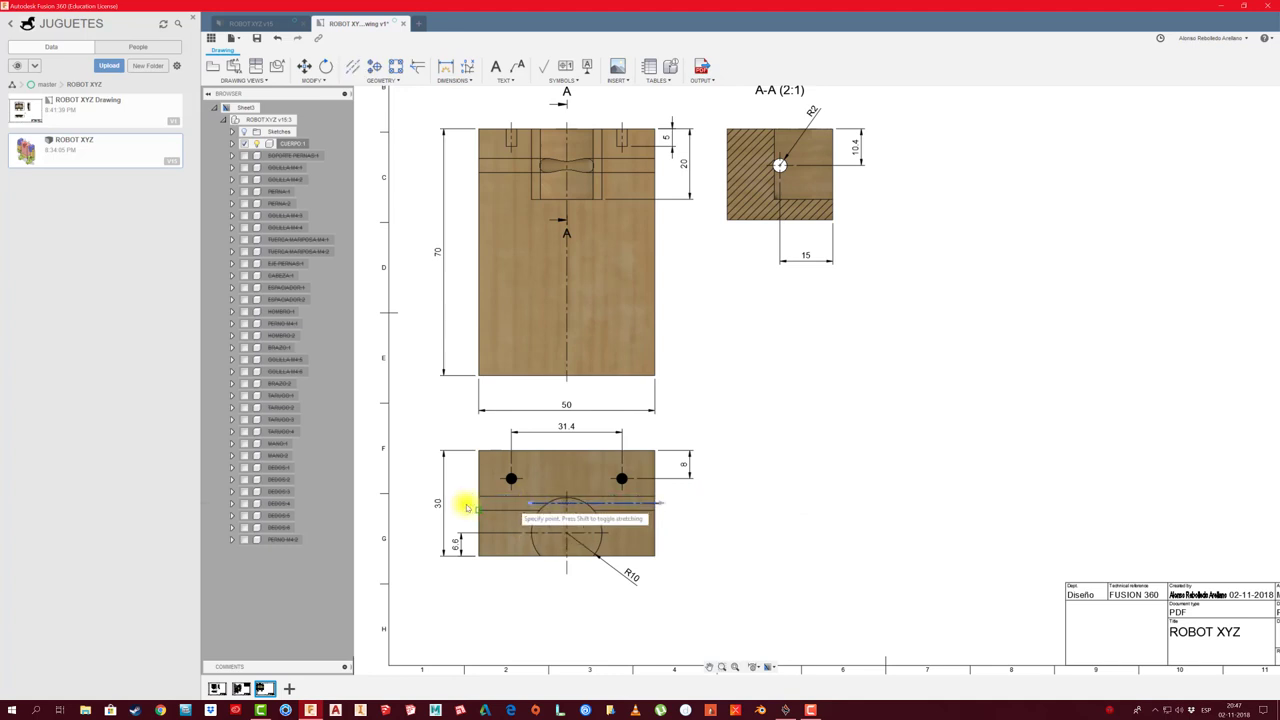
{"action": "left_click", "coordinate": [477, 508]}
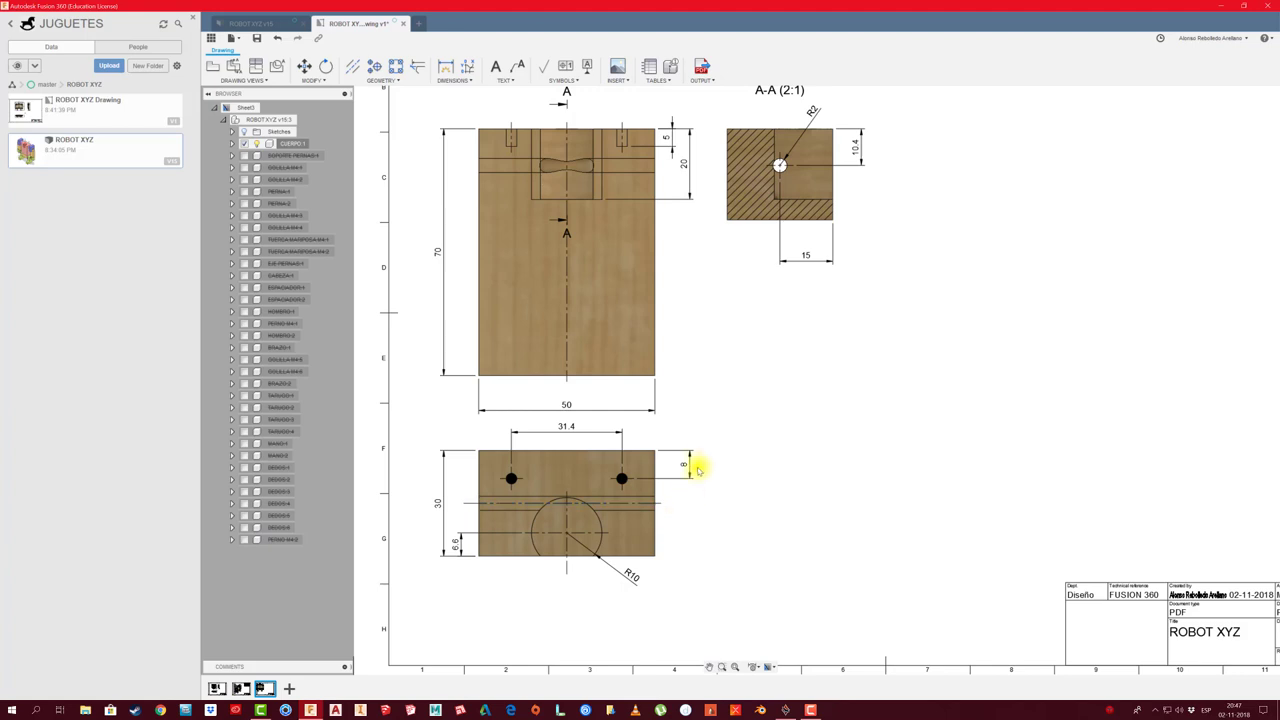
{"action": "key", "text": "F6"}
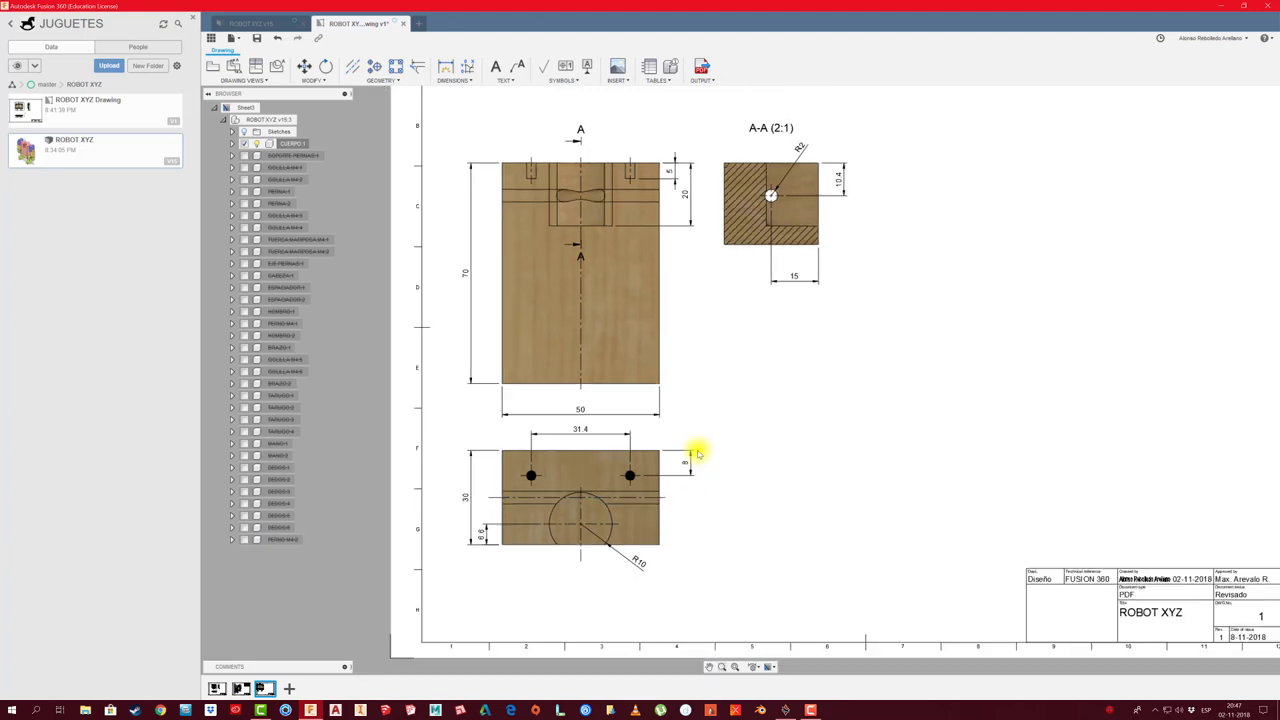
Place the CUERPO parts list at the top-left, widening Material to fit Pine, Radiata
{"action": "left_click", "coordinate": [652, 350]}
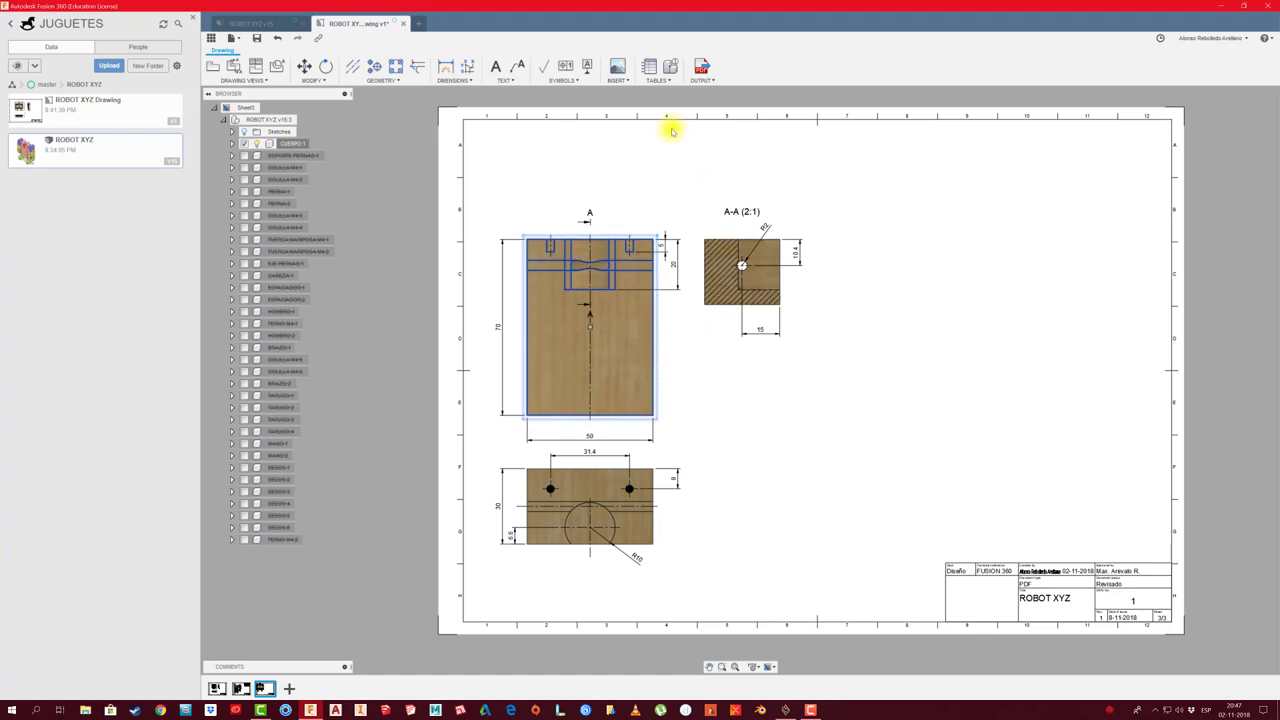
{"action": "left_click", "coordinate": [649, 66]}
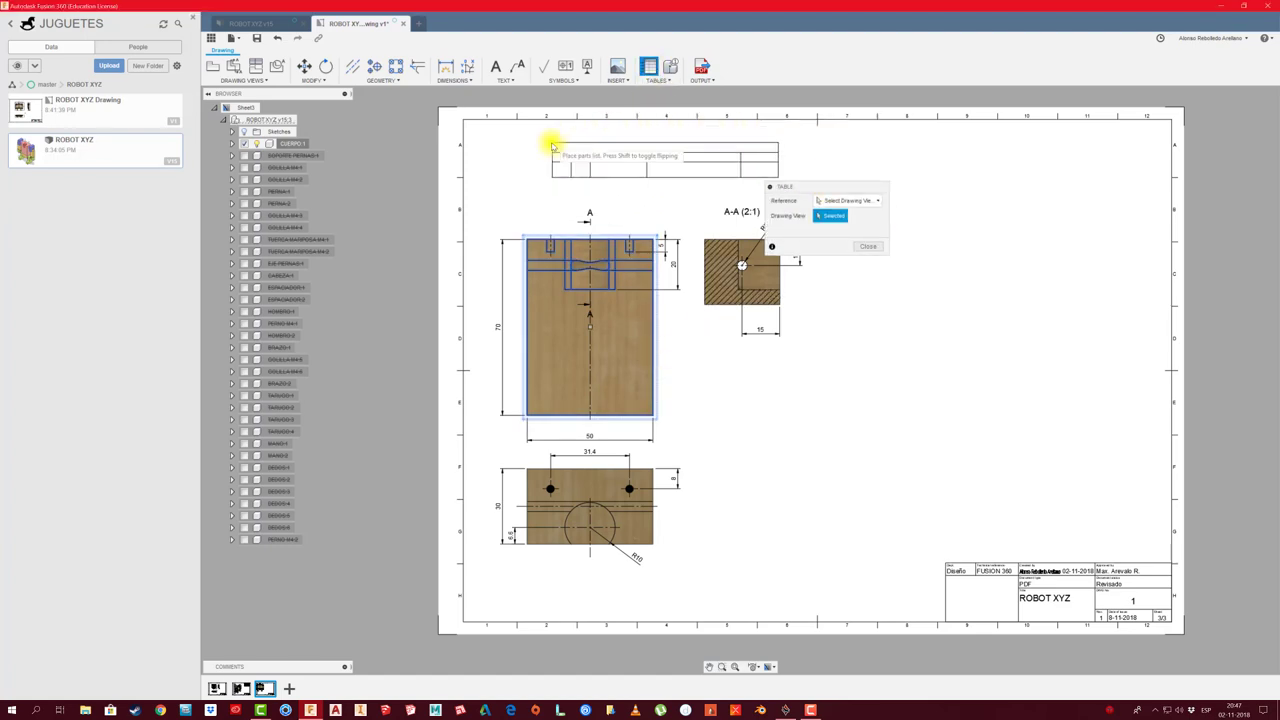
{"action": "left_click", "coordinate": [462, 121]}
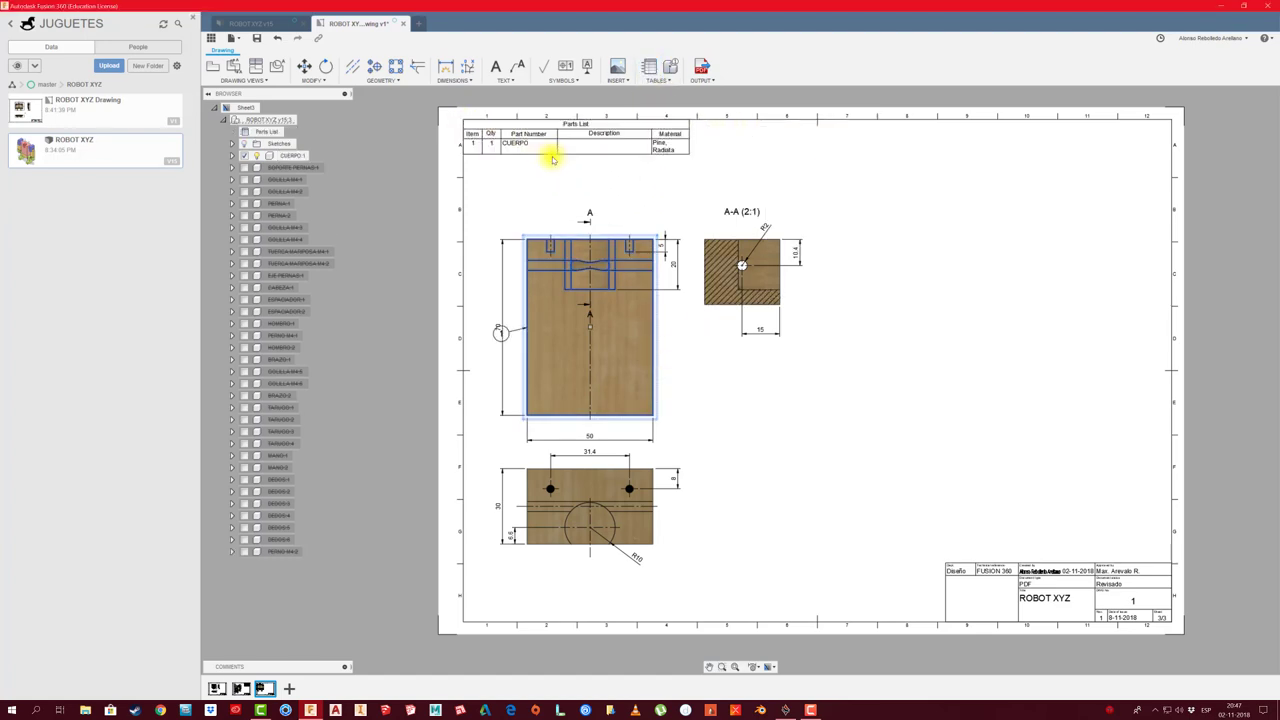
{"action": "left_click", "coordinate": [652, 152]}
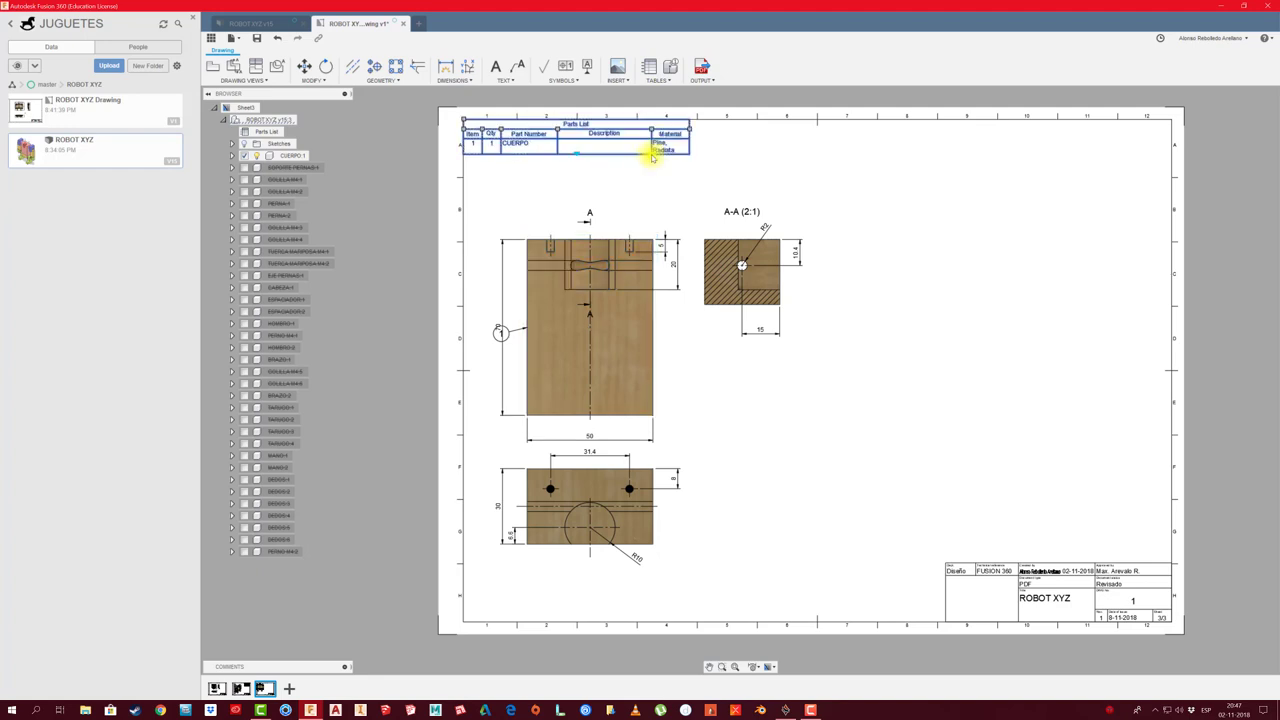
{"action": "left_click_drag", "start_coordinate": [624, 129], "coordinate": [625, 131]}
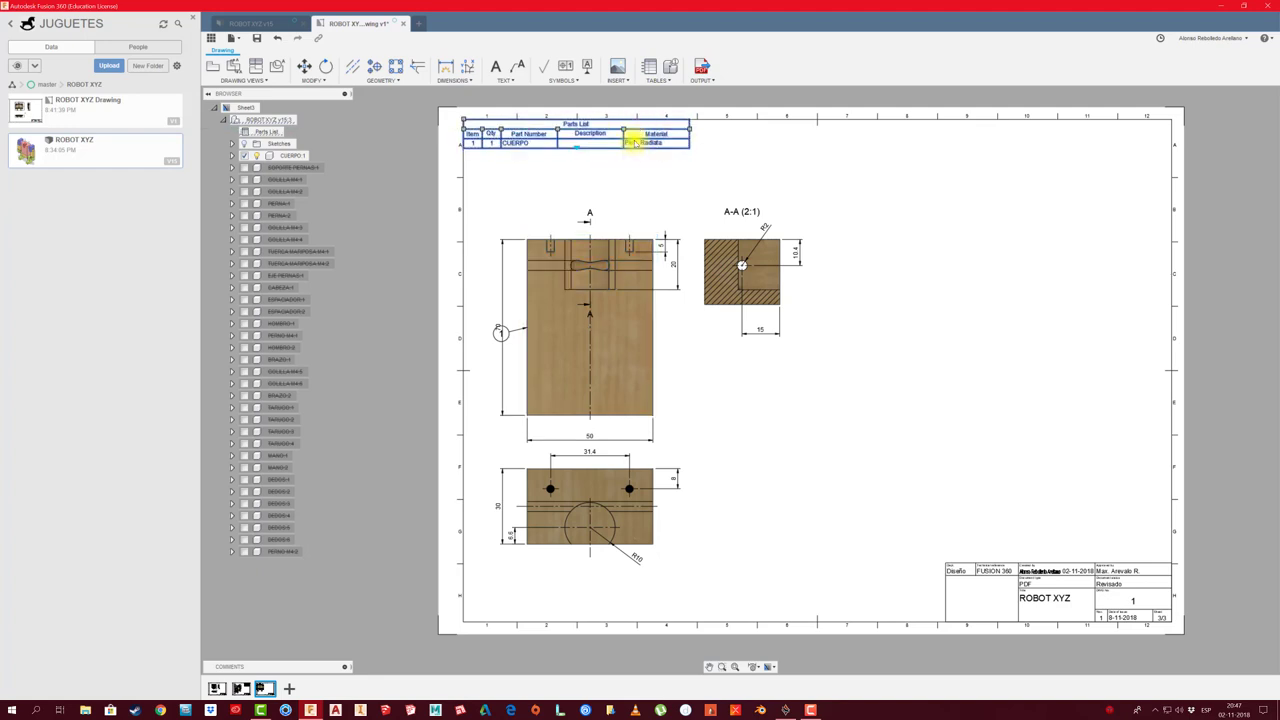
{"action": "left_click", "coordinate": [600, 185]}
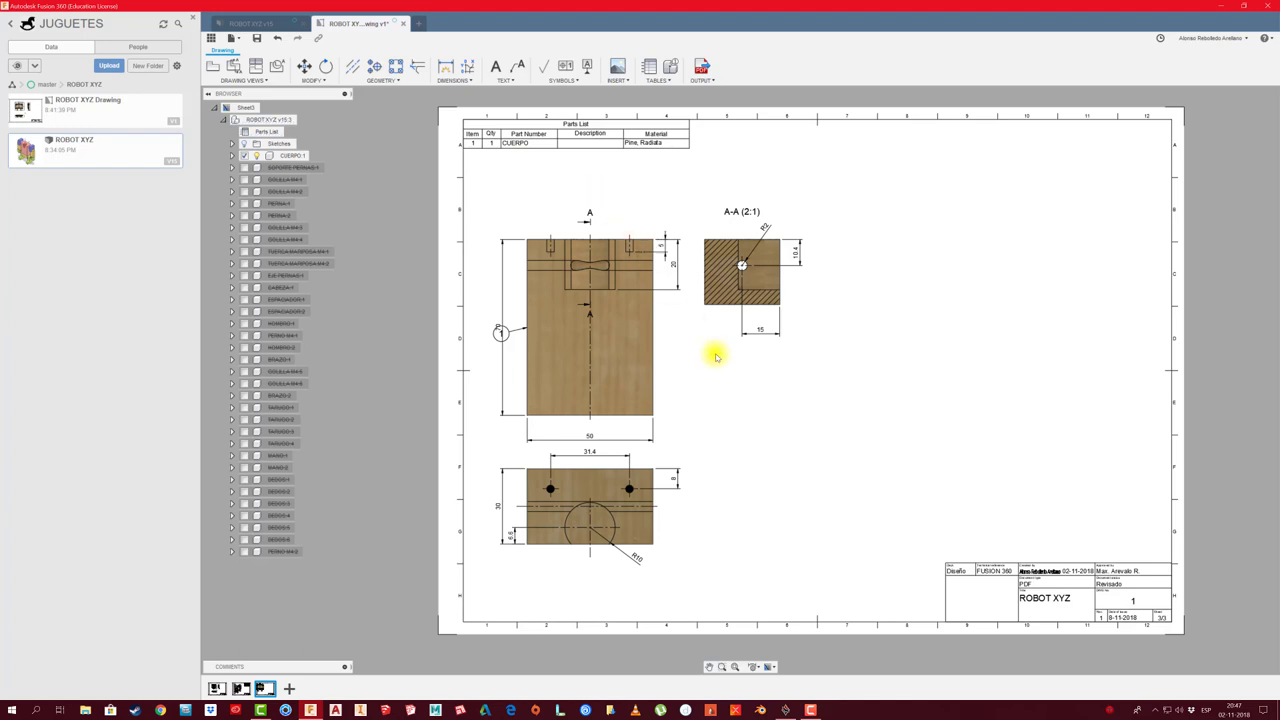
Move balloon 1 right of the front view, attaching its leader to the right edge
{"action": "scroll", "coordinate": [510, 320], "scroll_direction": "down", "scroll_amount": 2}
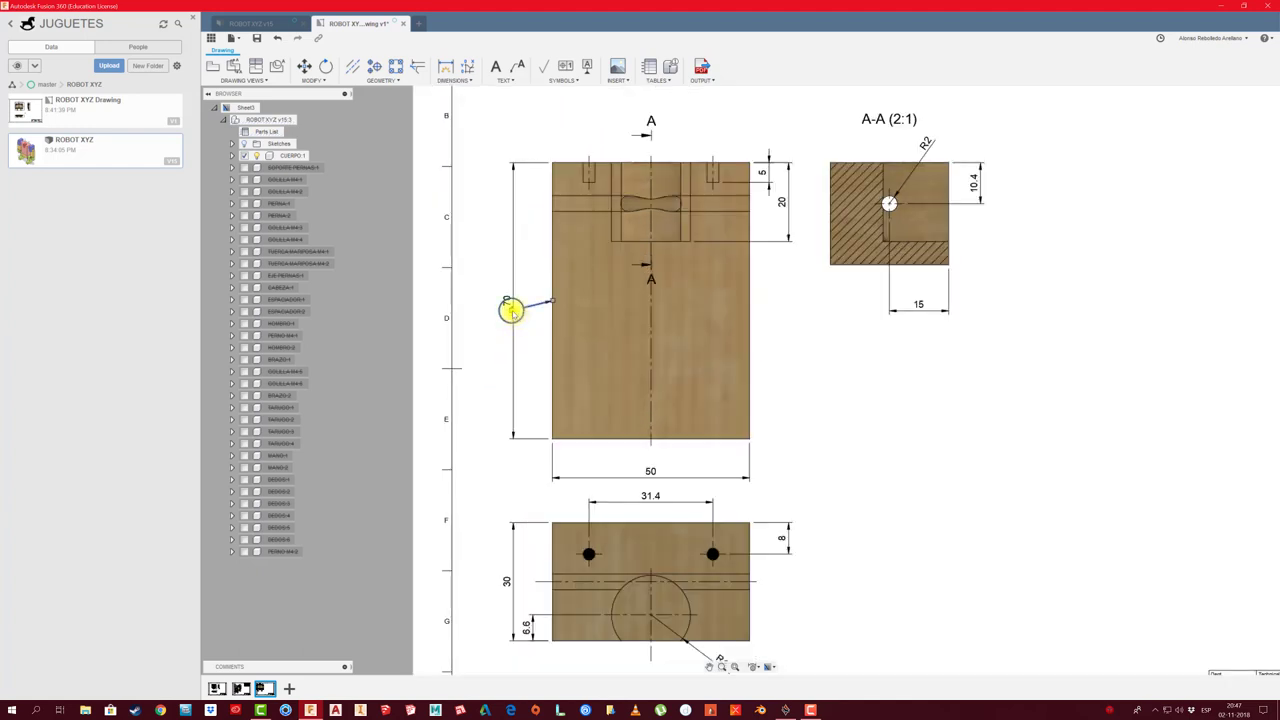
{"action": "left_click_drag", "start_coordinate": [510, 310], "coordinate": [793, 377]}
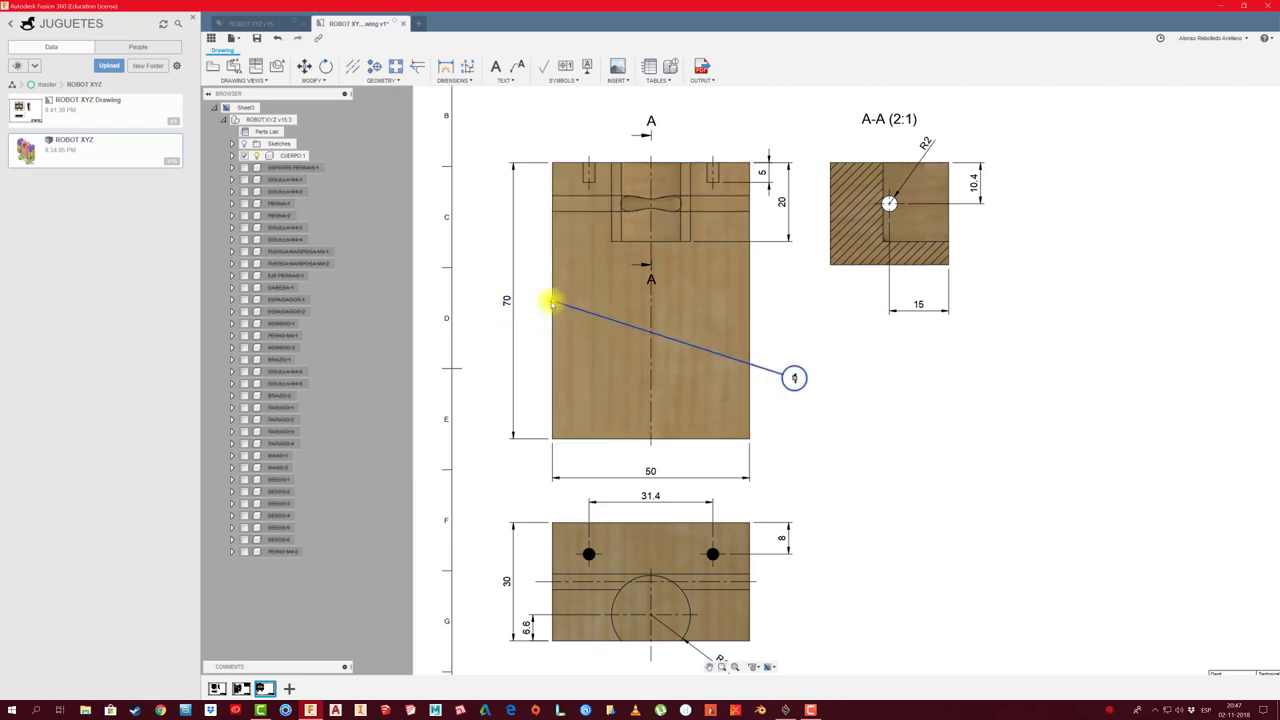
{"action": "left_click", "coordinate": [749, 336]}
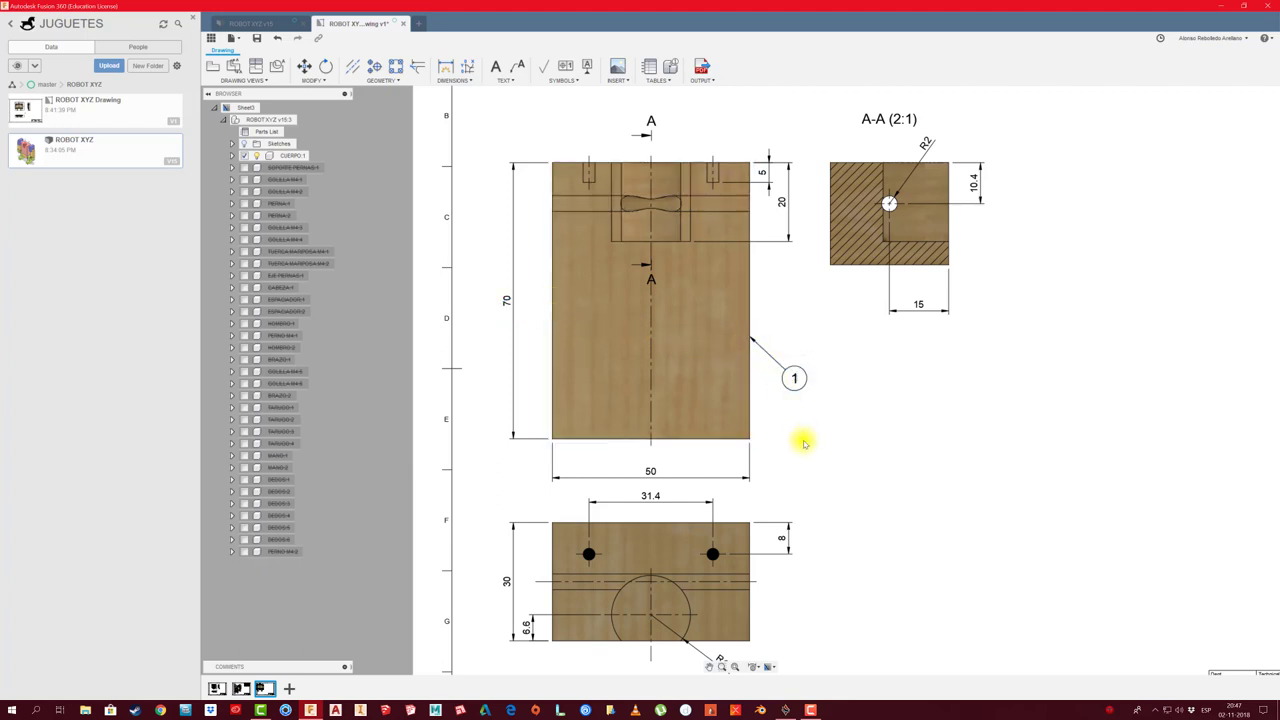
{"action": "scroll", "coordinate": [804, 443], "scroll_direction": "up", "scroll_amount": 3}
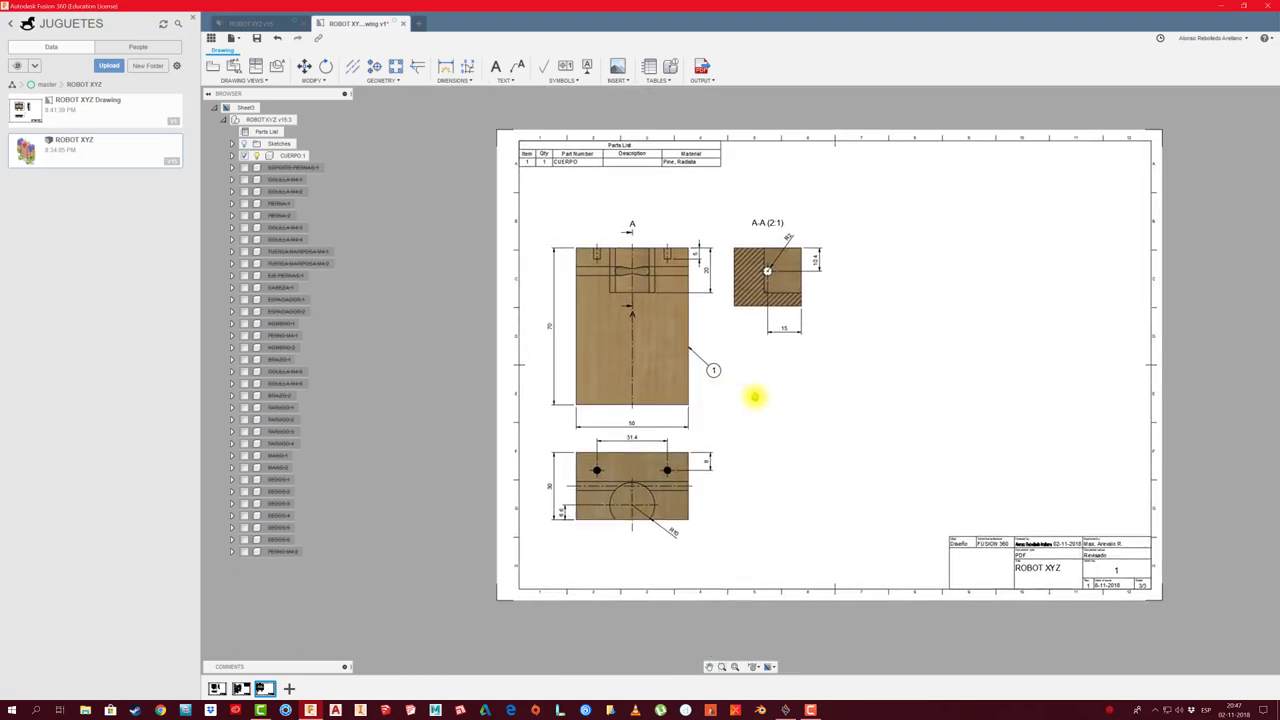
{"action": "scroll", "coordinate": [746, 323], "scroll_direction": "down", "scroll_amount": 3}
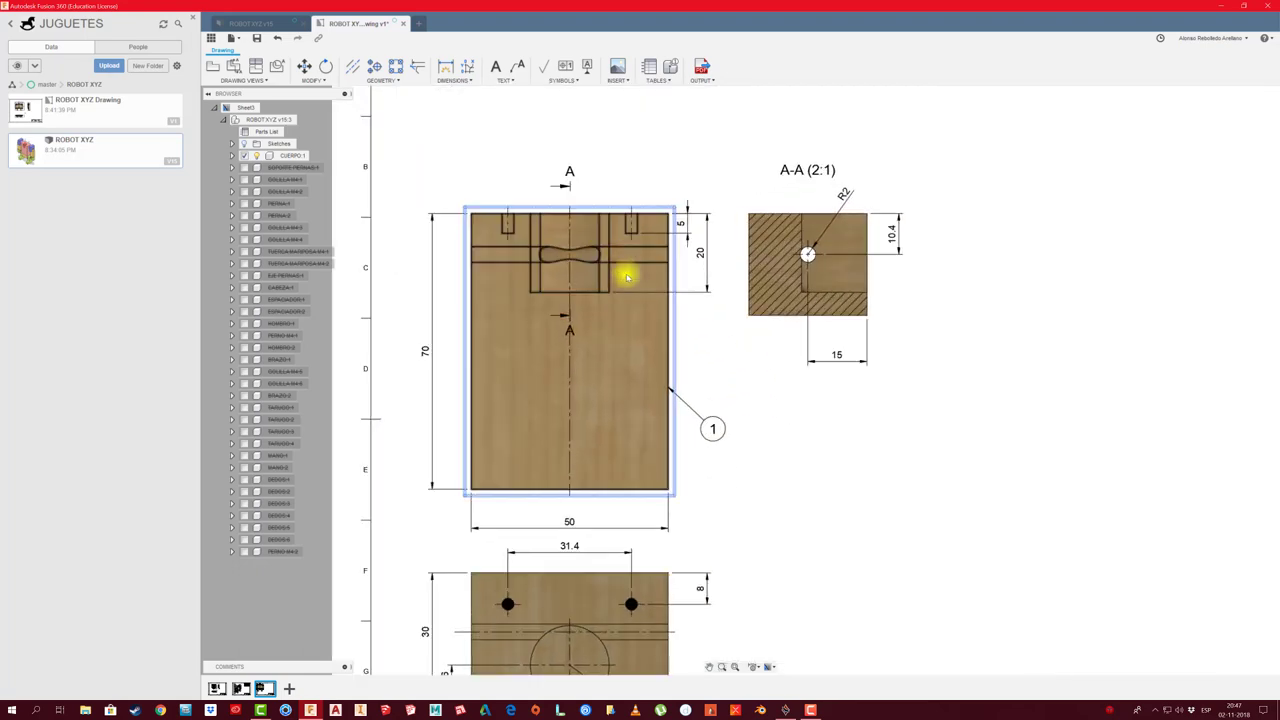
{"action": "scroll", "coordinate": [593, 477], "scroll_direction": "up", "scroll_amount": 2}
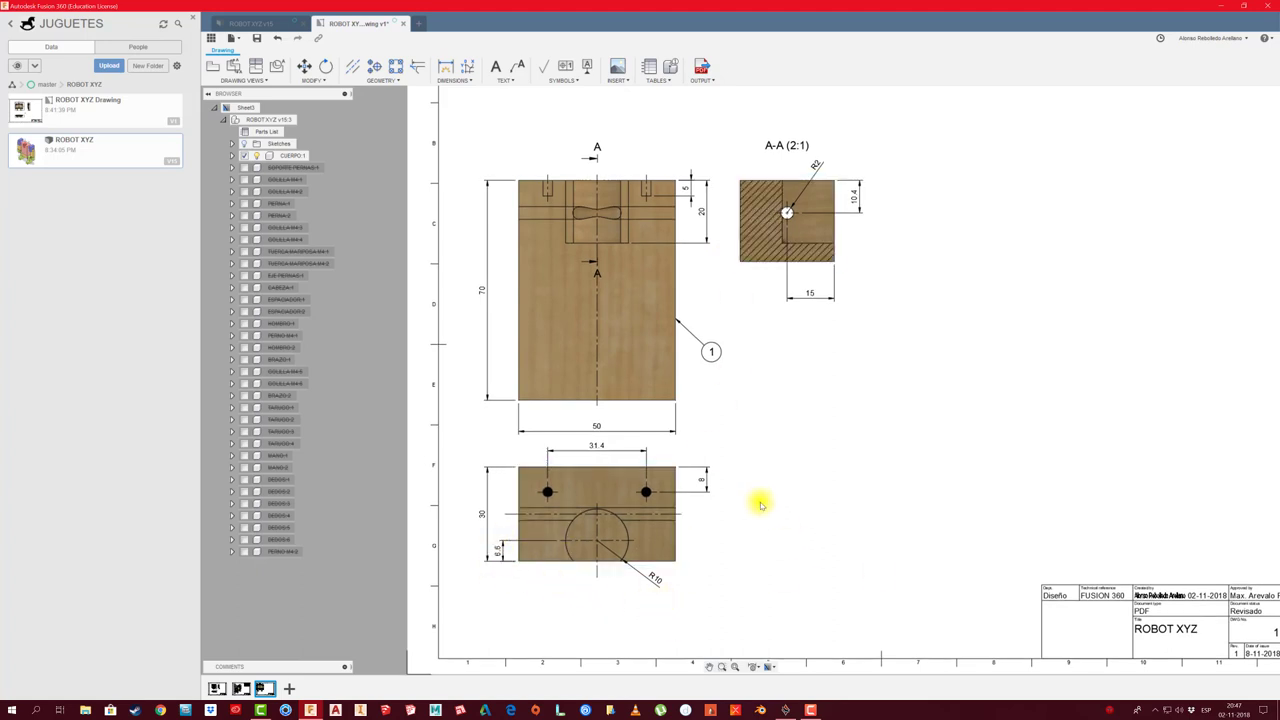
{"action": "middle_click_drag", "start_coordinate": [661, 519], "coordinate": [657, 537]}
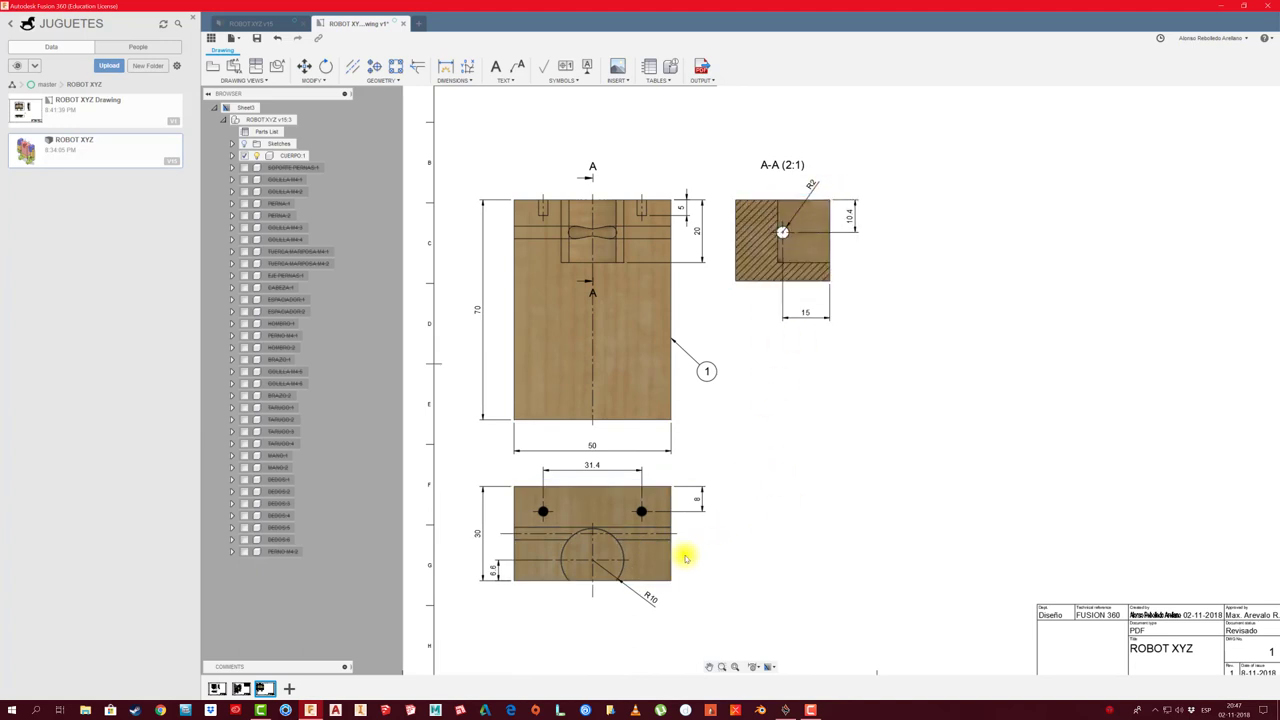
{"action": "scroll", "coordinate": [686, 558], "scroll_direction": "up", "scroll_amount": 2}
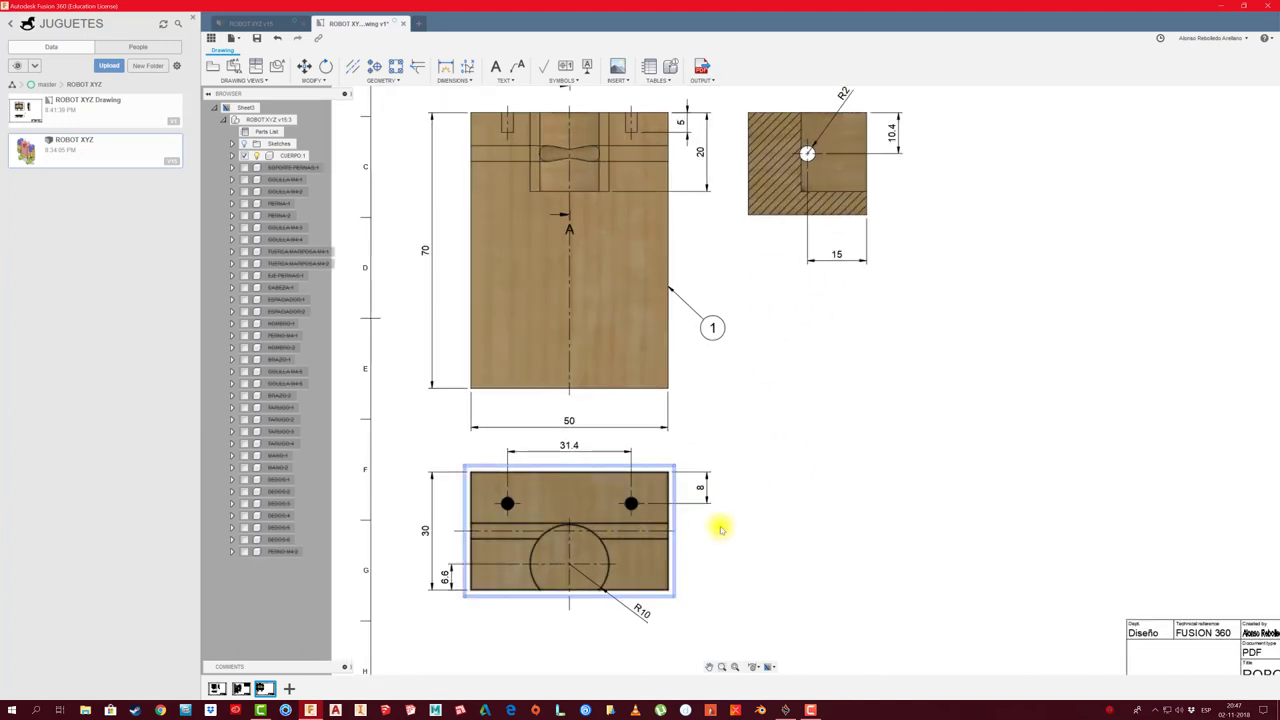
{"action": "scroll", "coordinate": [757, 543], "scroll_direction": "down", "scroll_amount": 3}
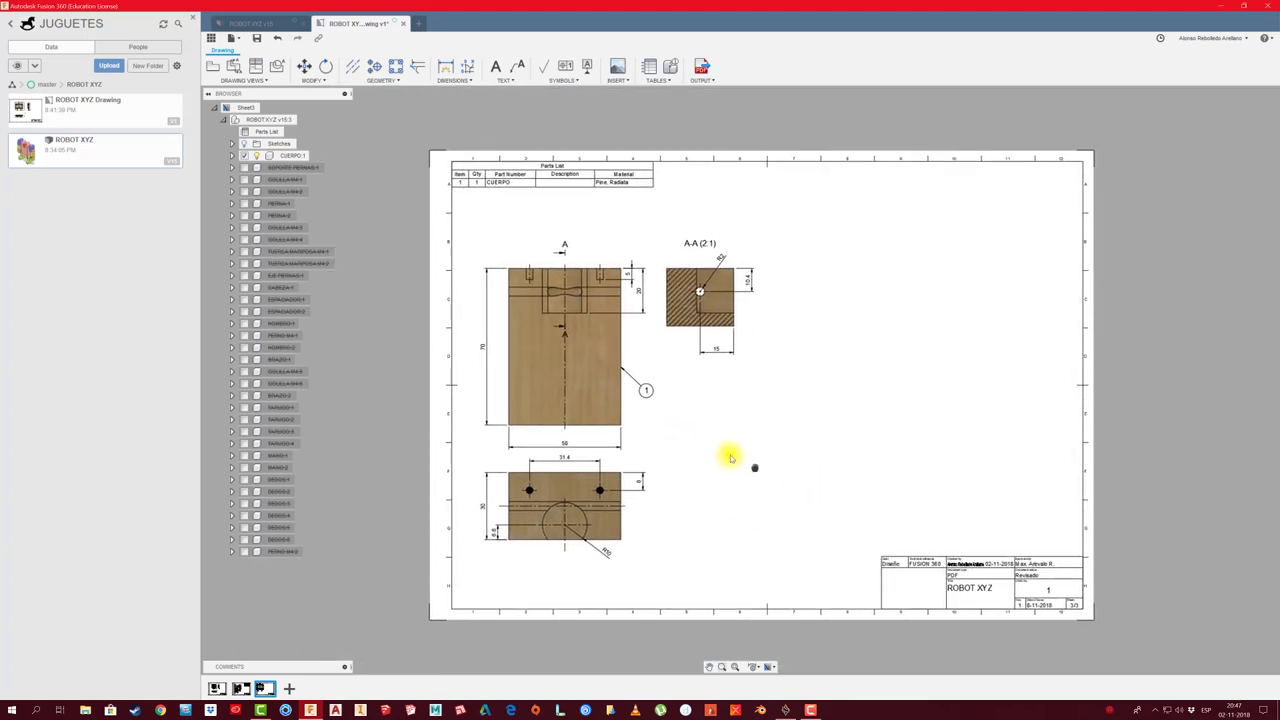
{"action": "scroll", "coordinate": [745, 466], "scroll_direction": "down", "scroll_amount": 1}
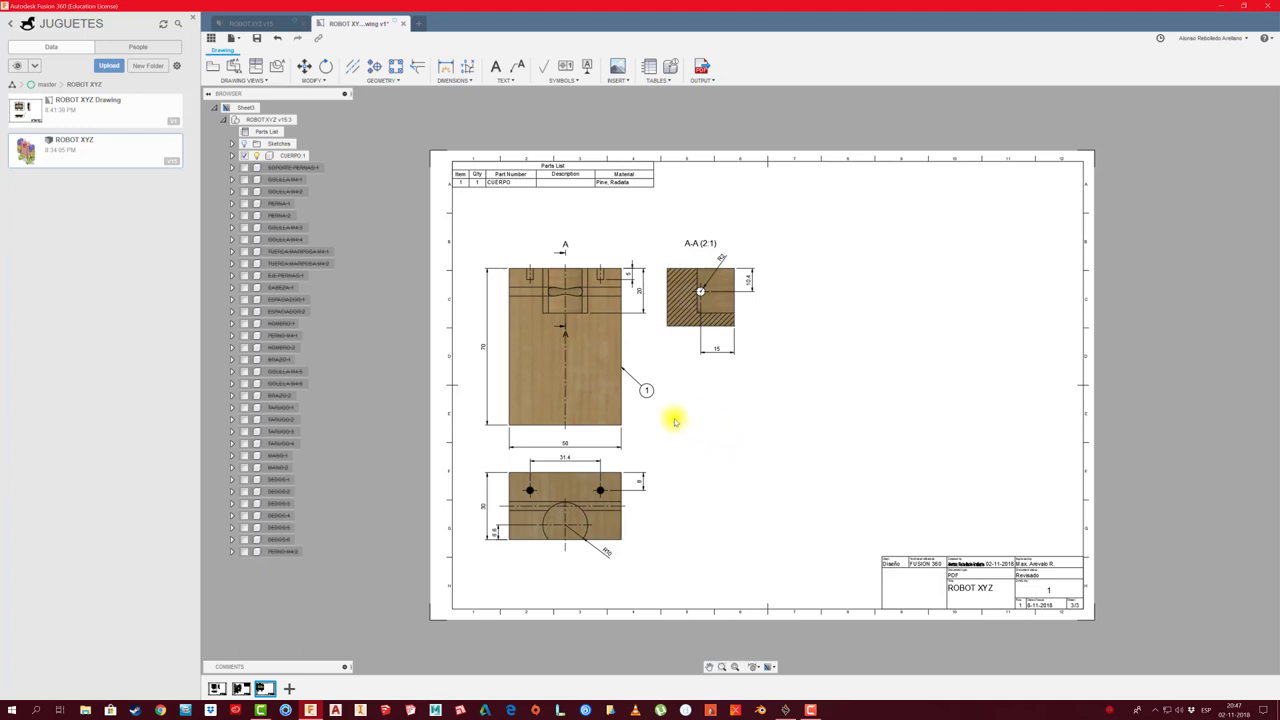
{"action": "left_click", "coordinate": [627, 424]}
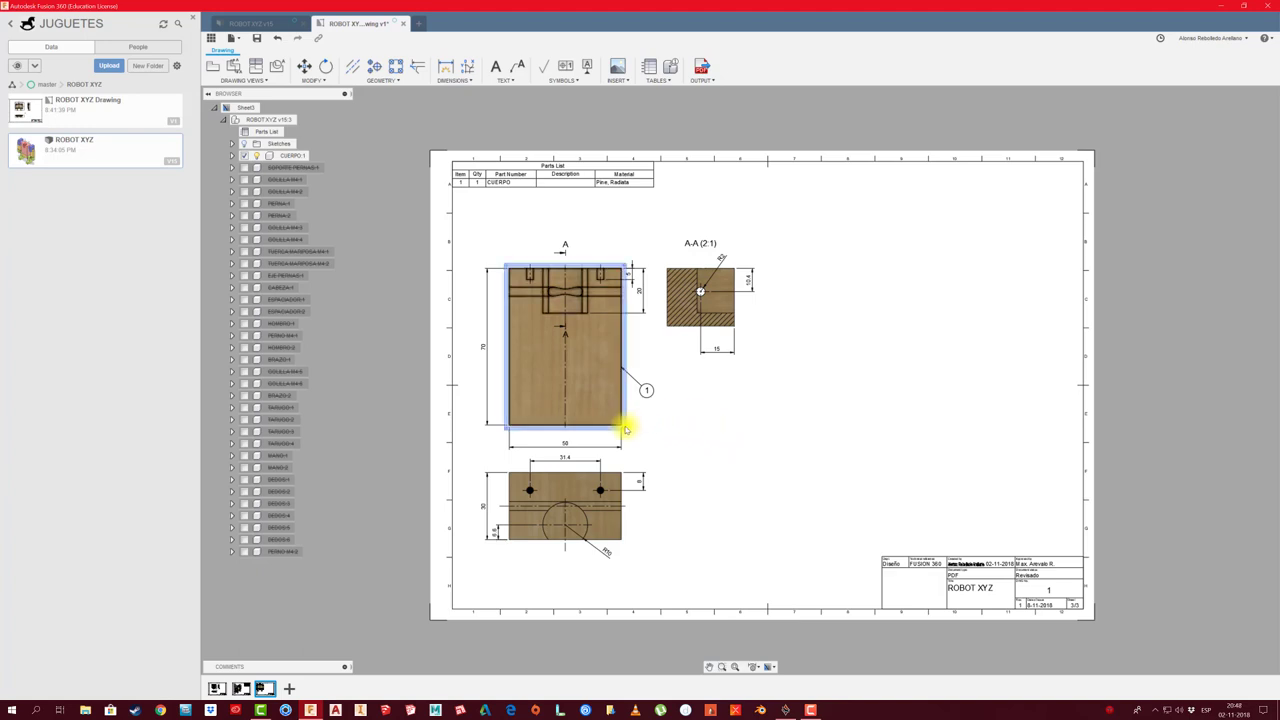
Project an isometric view from the front view at the lower right
{"action": "left_click", "coordinate": [256, 66]}
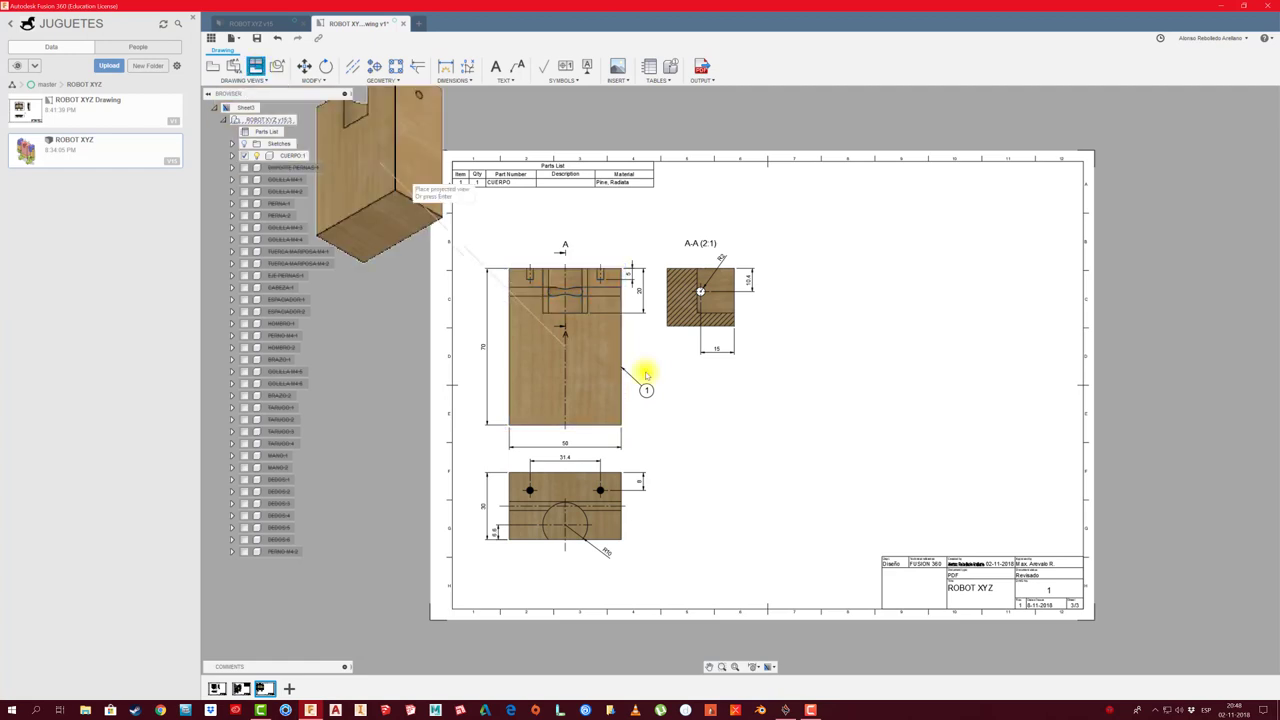
{"action": "left_click", "coordinate": [757, 489]}
{"action": "right_click", "coordinate": [740, 458]}
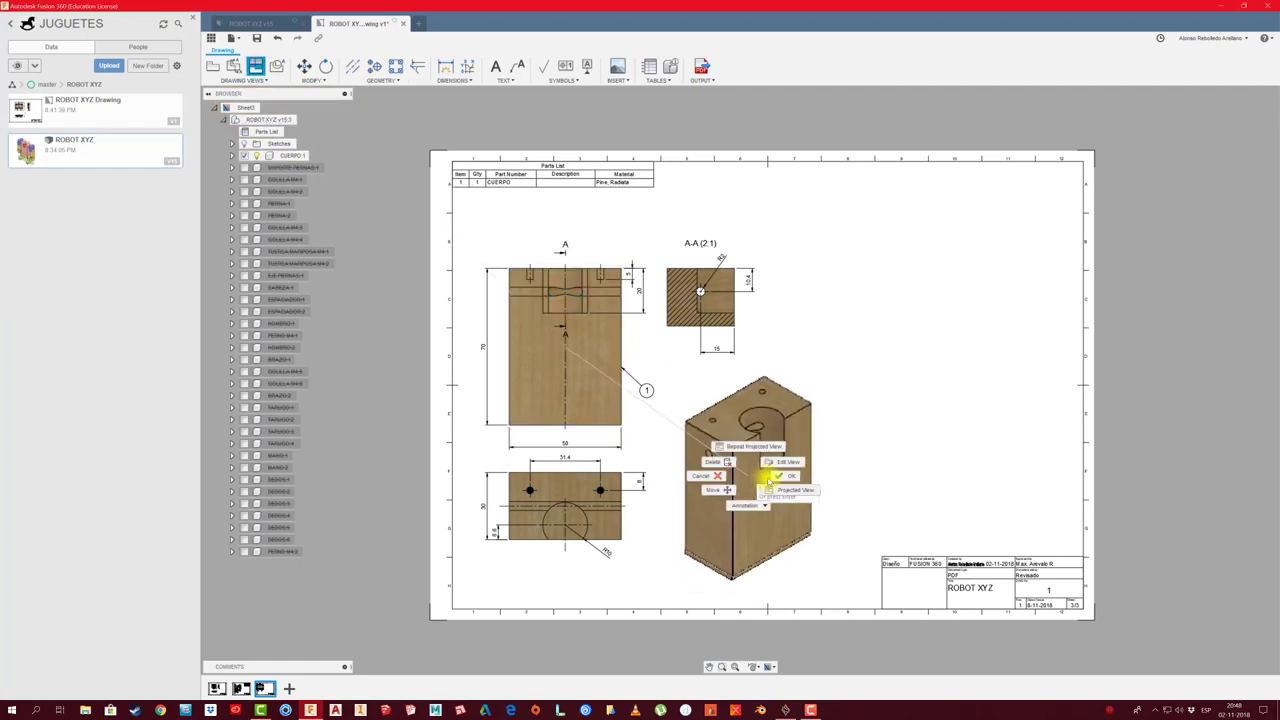
{"action": "left_click", "coordinate": [773, 503]}
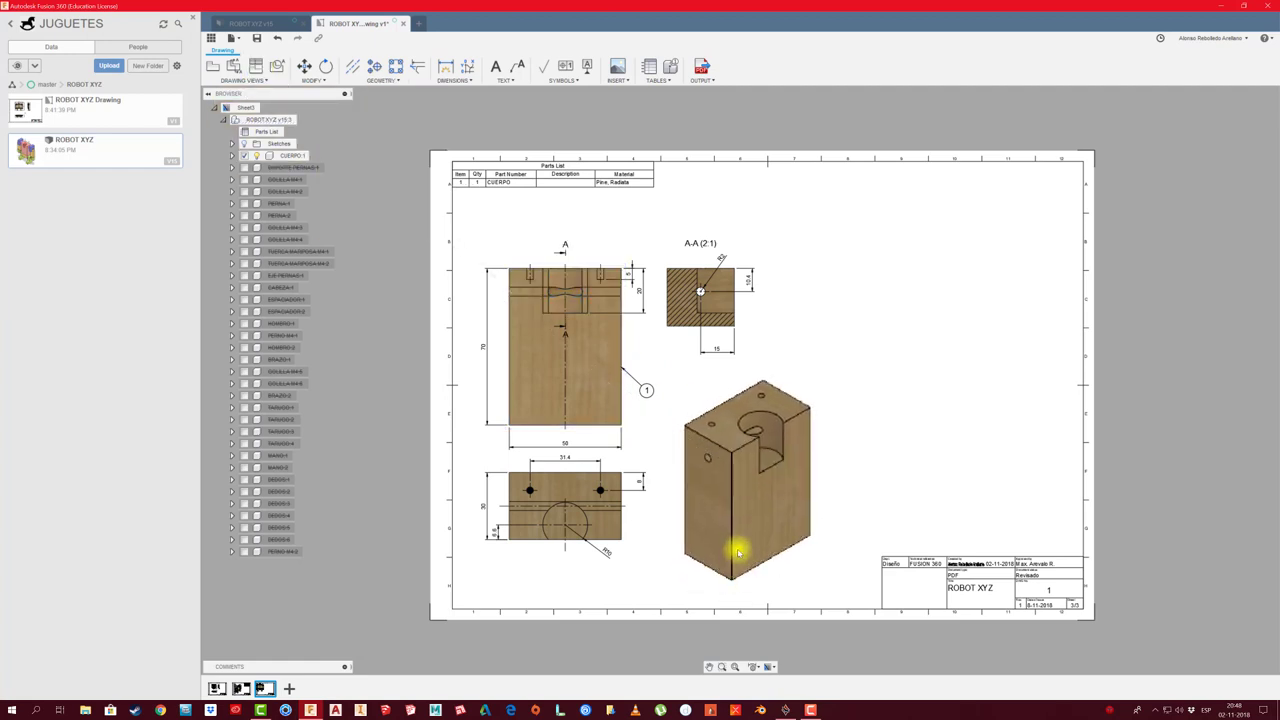
Make the isometric view shaded at 1:1 scale and shift it up and left
{"action": "left_click", "coordinate": [770, 588]}
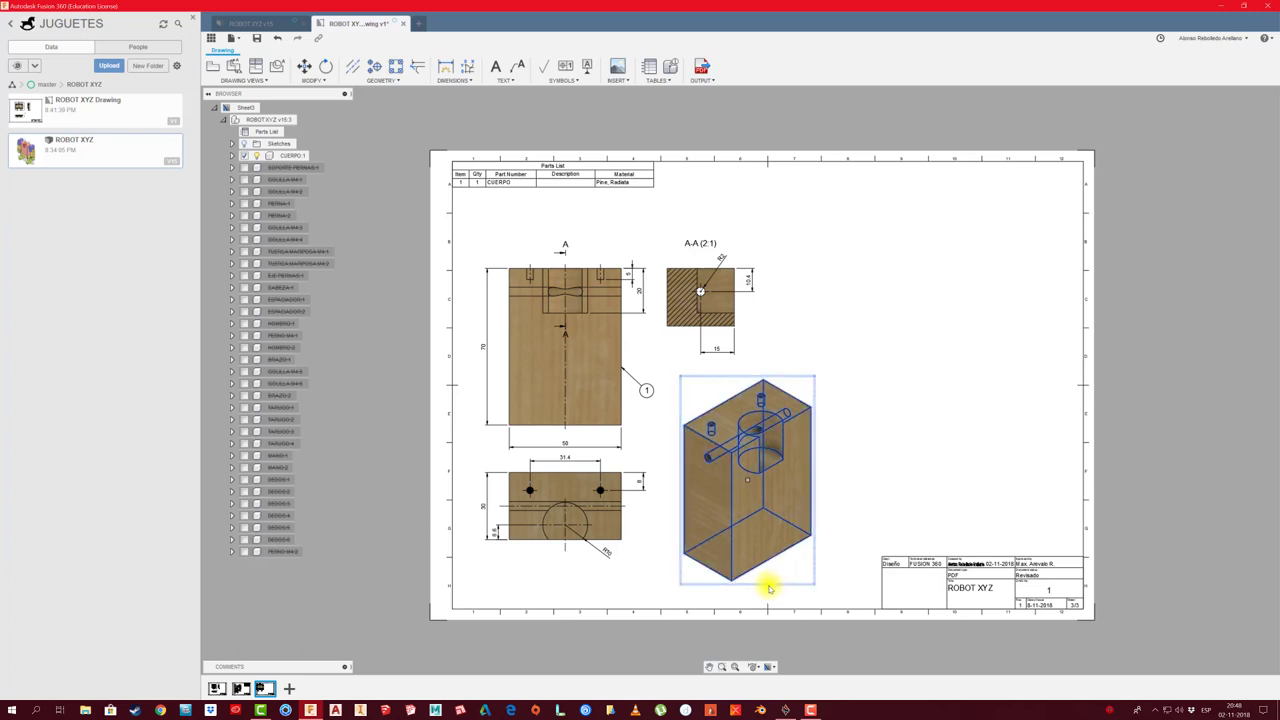
{"action": "double_click", "coordinate": [773, 566]}
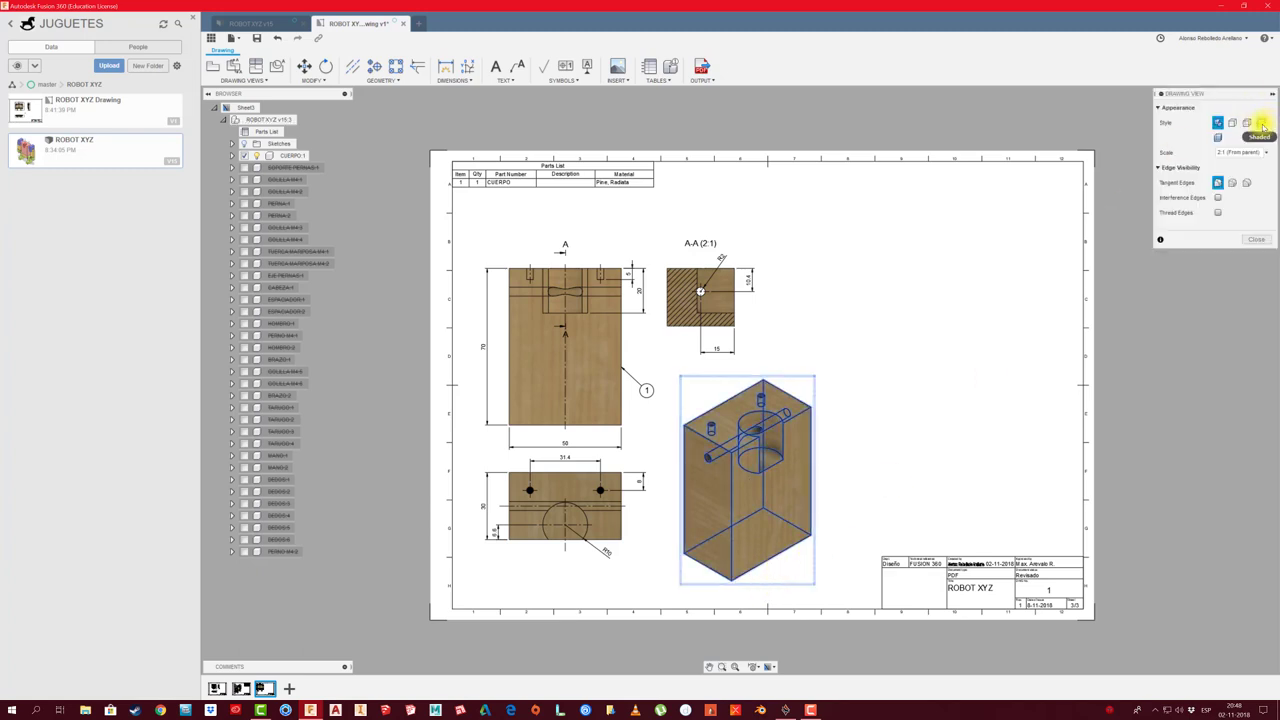
{"action": "left_click", "coordinate": [1262, 123]}
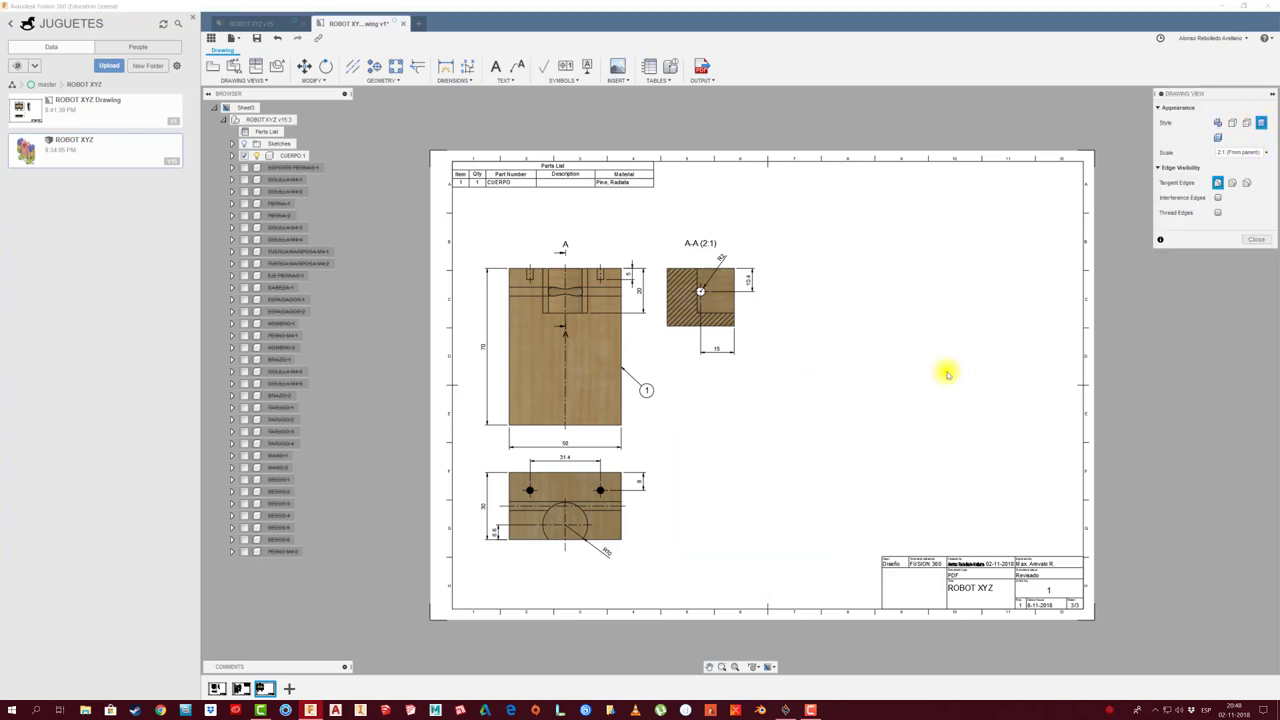
{"action": "left_click", "coordinate": [1268, 153]}
{"action": "left_click", "coordinate": [1248, 176]}
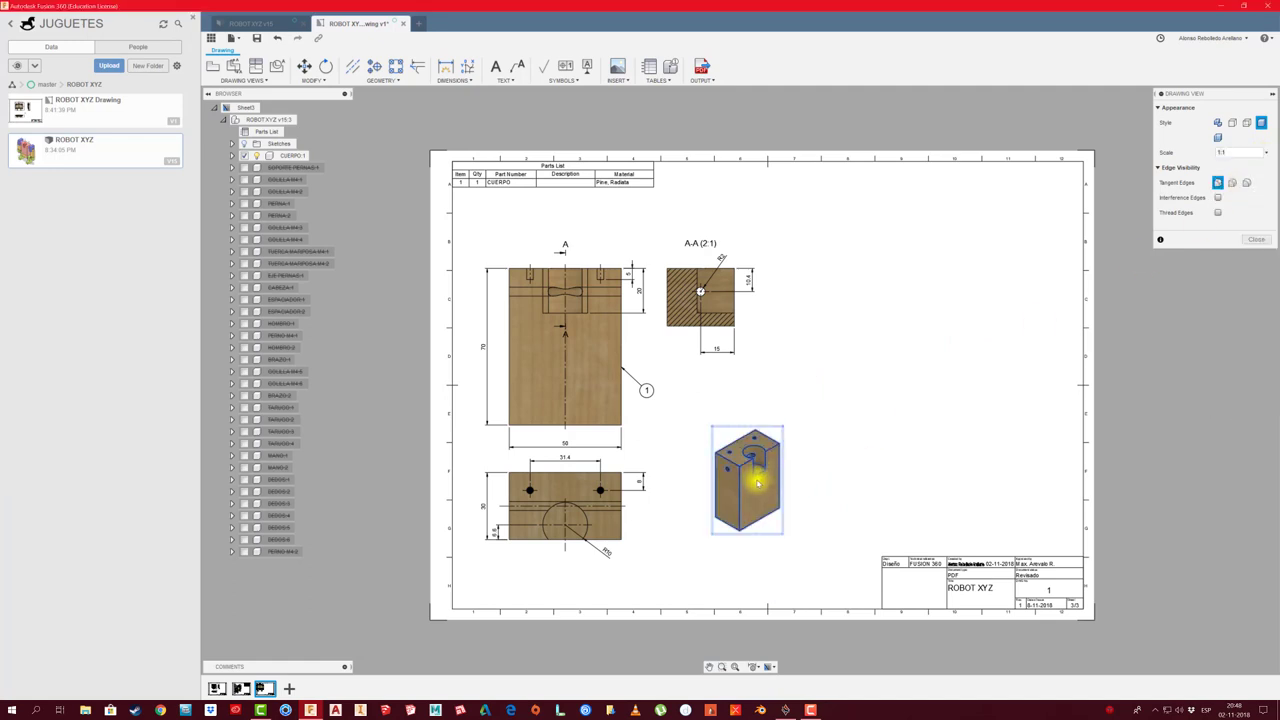
{"action": "left_click", "coordinate": [1240, 241]}
{"action": "scroll", "coordinate": [737, 491], "scroll_direction": "up", "scroll_amount": 2}
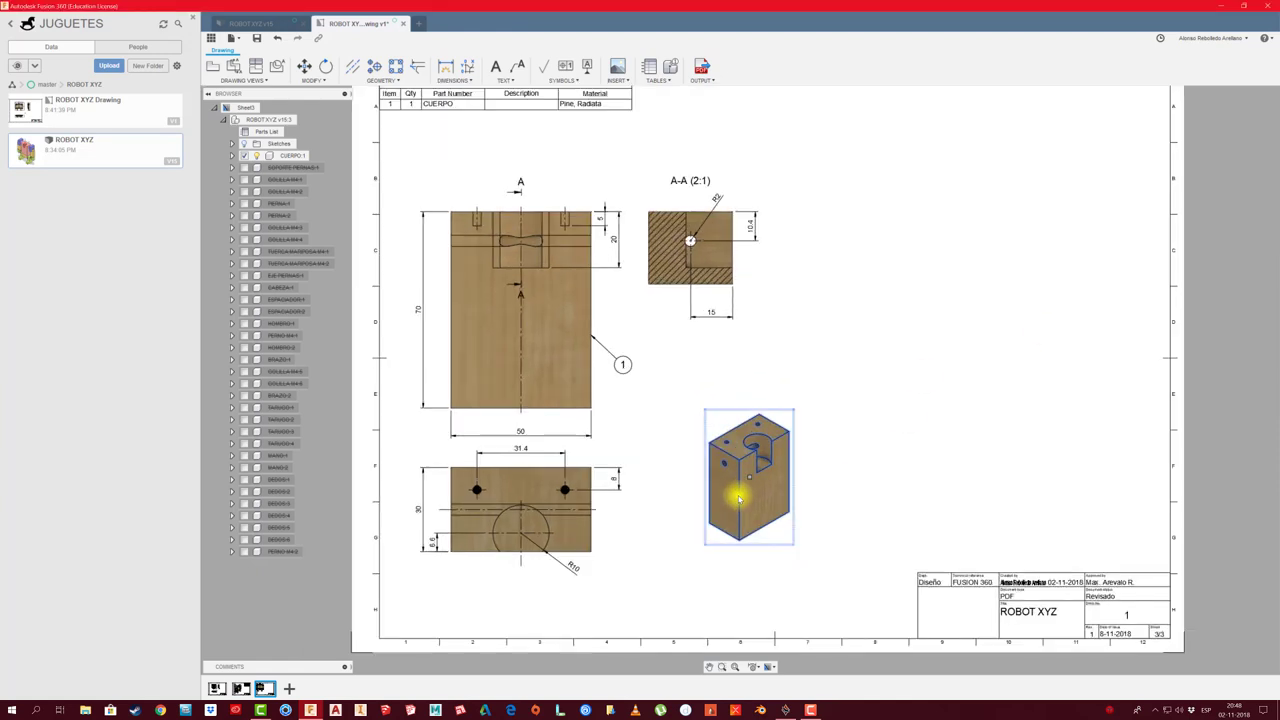
{"action": "left_click_drag", "start_coordinate": [753, 481], "coordinate": [702, 451]}
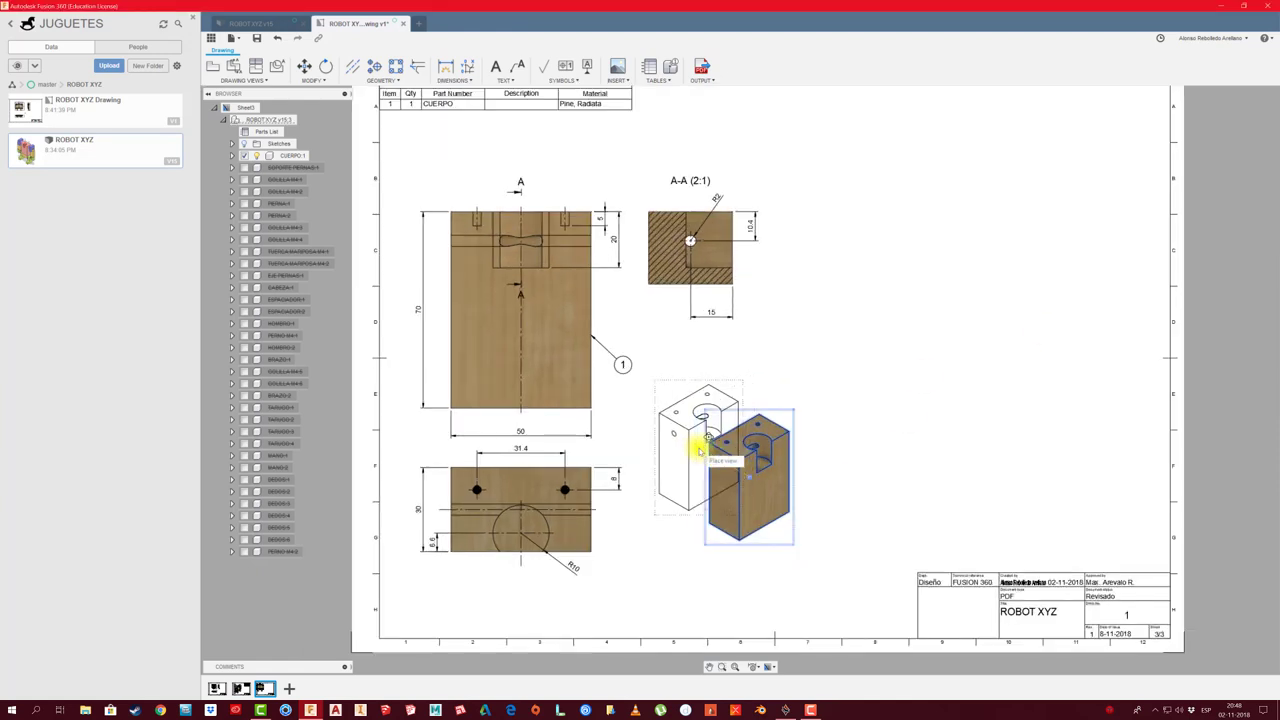
{"action": "scroll", "coordinate": [769, 445], "scroll_direction": "down", "scroll_amount": 1}
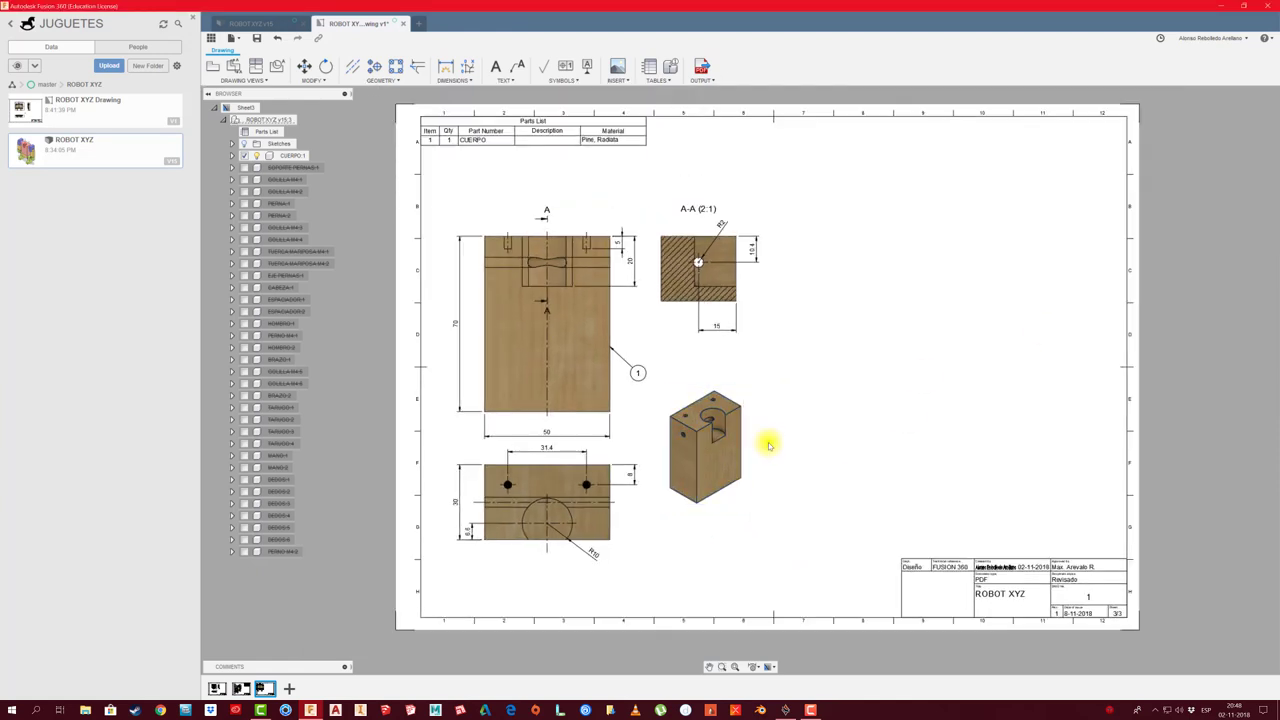
{"action": "scroll", "coordinate": [769, 445], "scroll_direction": "down", "scroll_amount": 2}
{"action": "scroll", "coordinate": [789, 411], "scroll_direction": "down", "scroll_amount": 1}
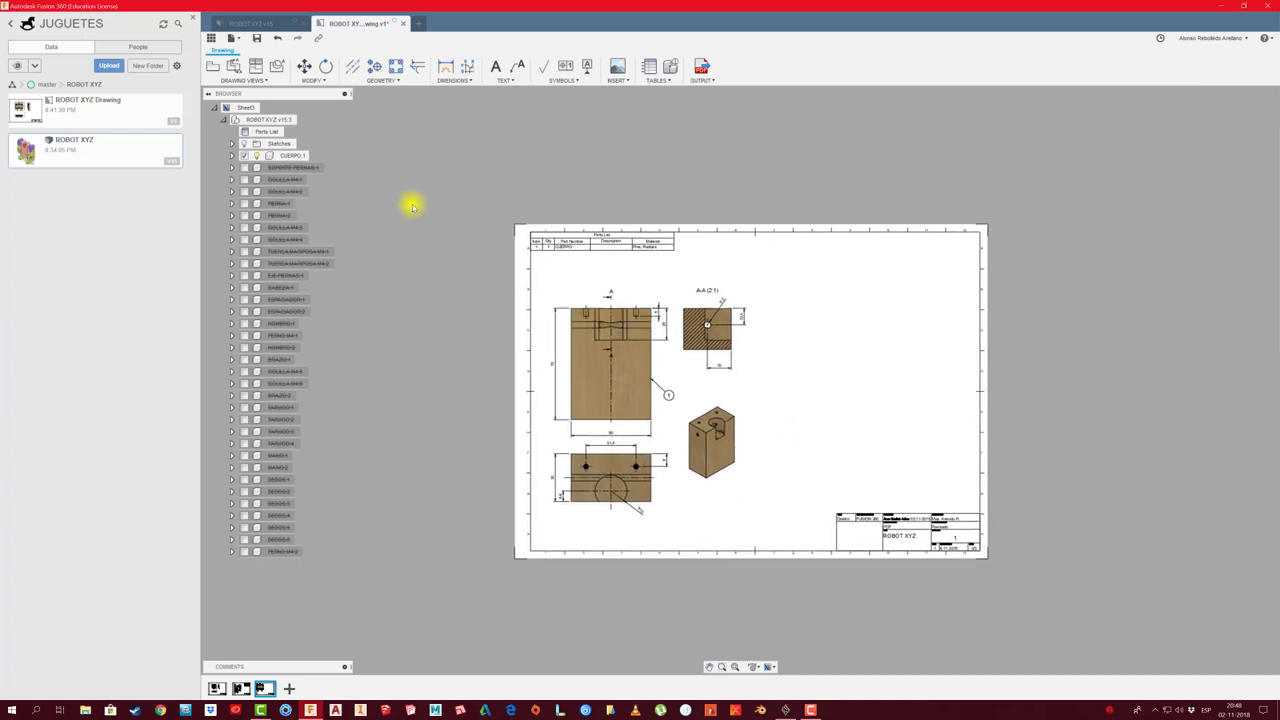
Place a new 2:1 shaded base view of ROBOT XYZ at the sheet's upper right
{"action": "left_click", "coordinate": [268, 23]}
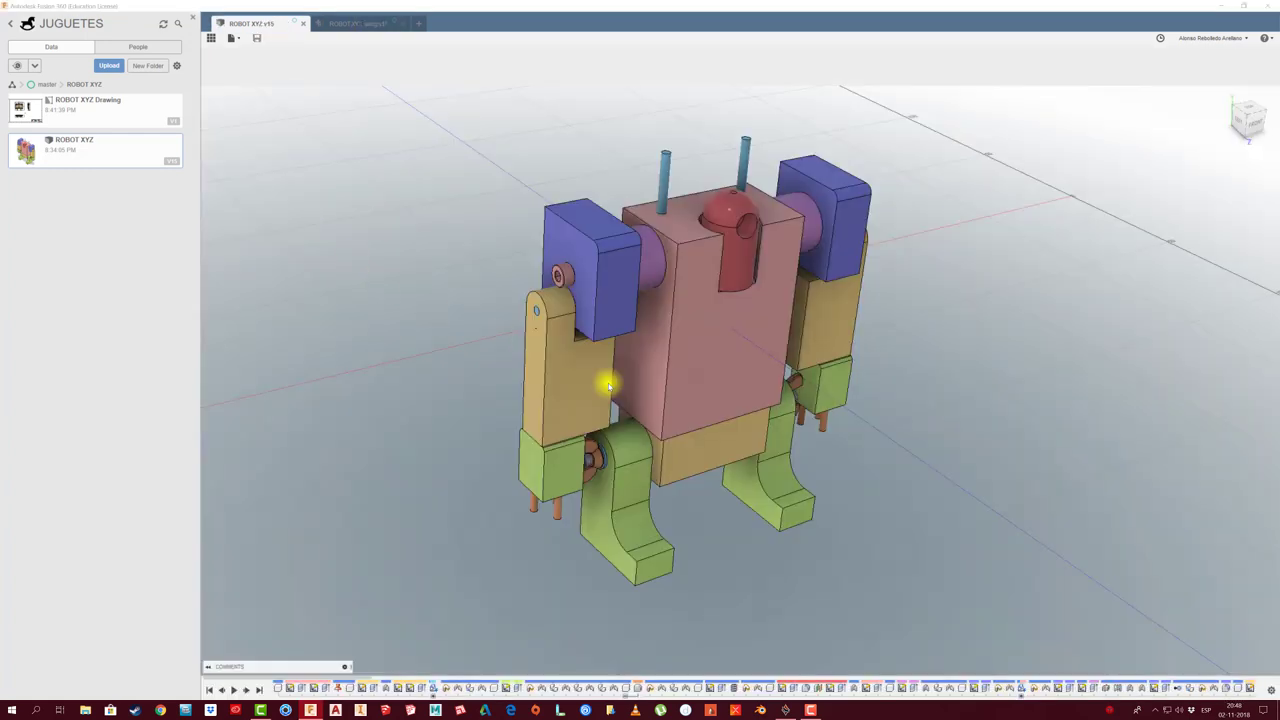
{"action": "left_click", "coordinate": [716, 452]}
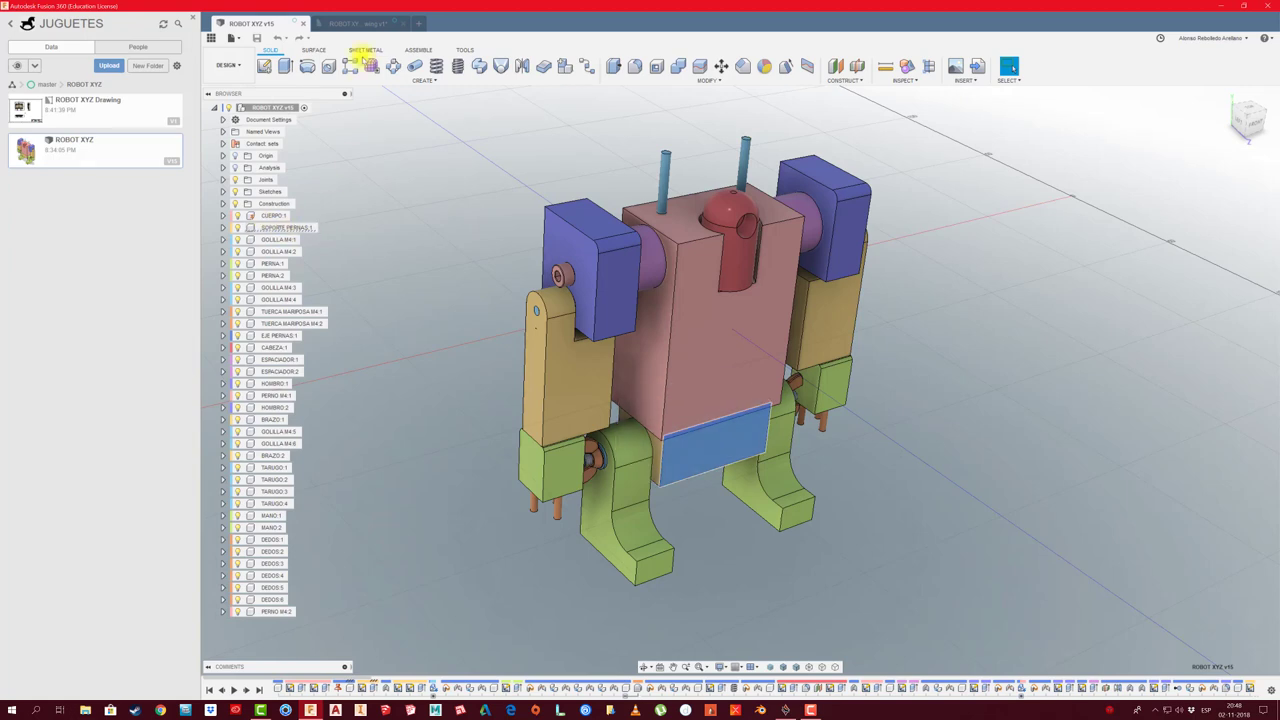
{"action": "left_click", "coordinate": [363, 24]}
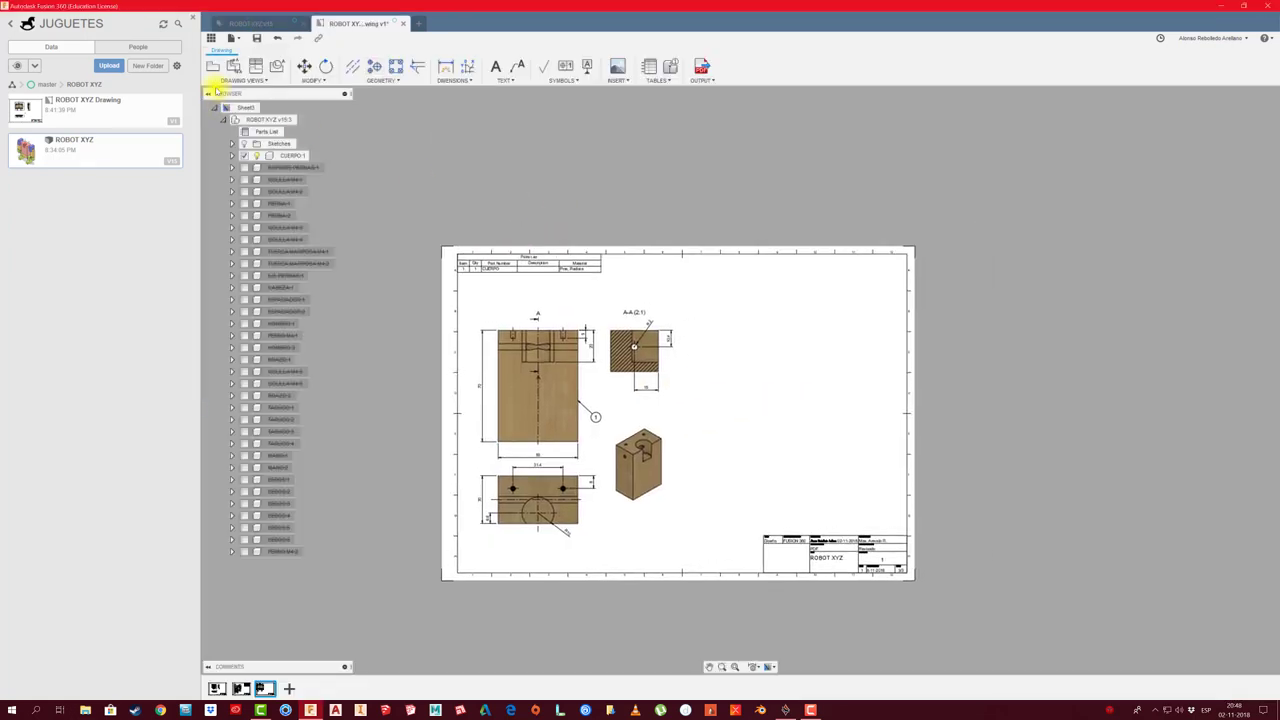
{"action": "left_click", "coordinate": [226, 120]}
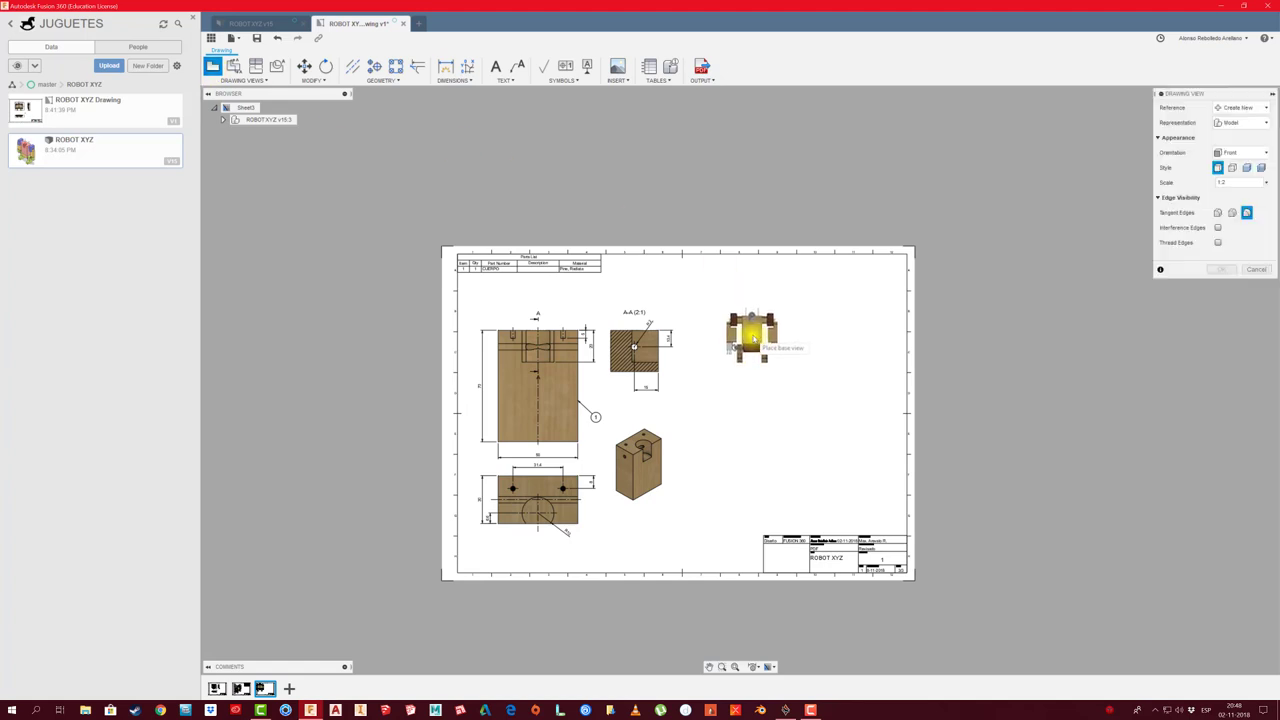
{"action": "scroll", "coordinate": [810, 330], "scroll_direction": "up", "scroll_amount": 1}
{"action": "middle_click_drag", "start_coordinate": [710, 328], "coordinate": [622, 323]}
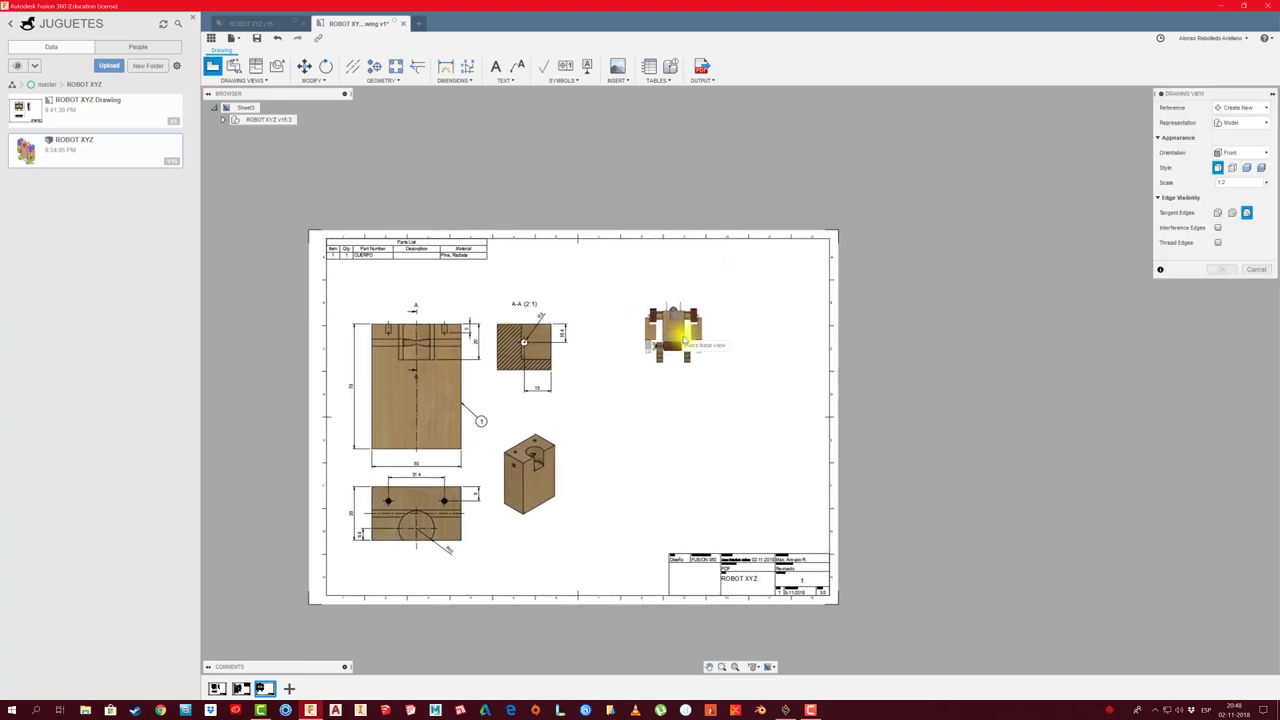
{"action": "left_click", "coordinate": [693, 333]}
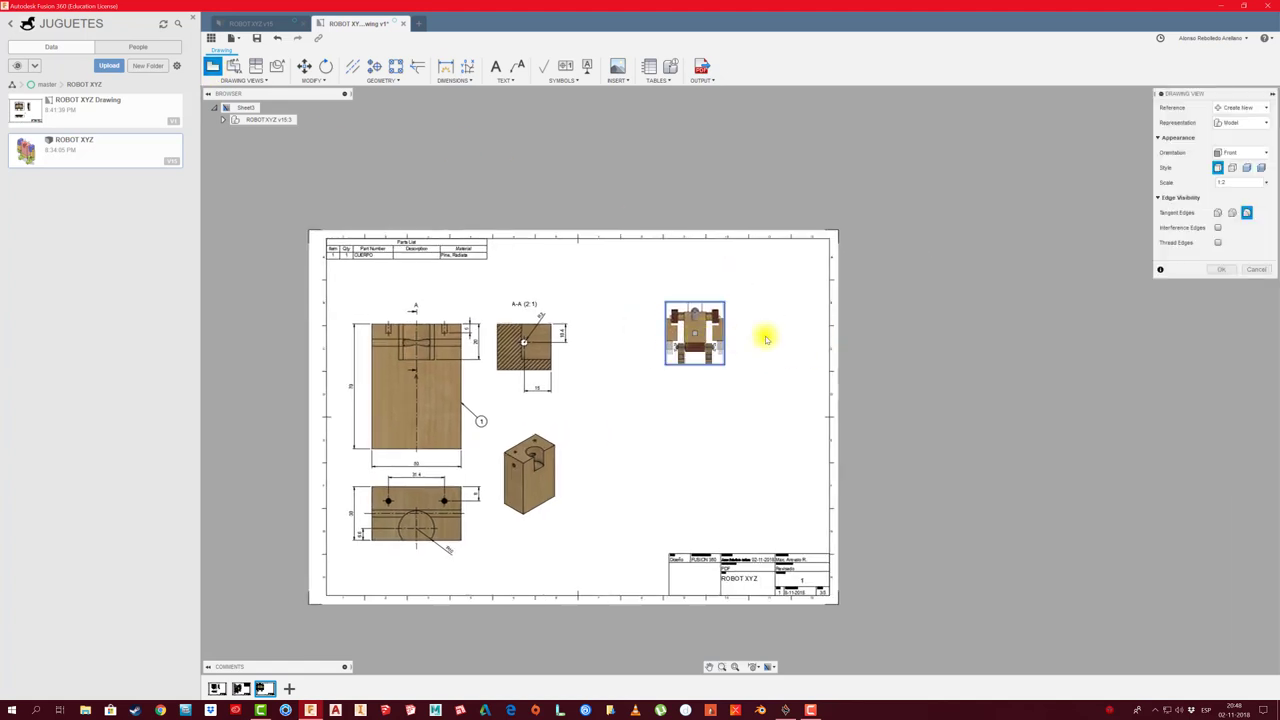
{"action": "left_click", "coordinate": [1266, 183]}
{"action": "left_click", "coordinate": [1247, 206]}
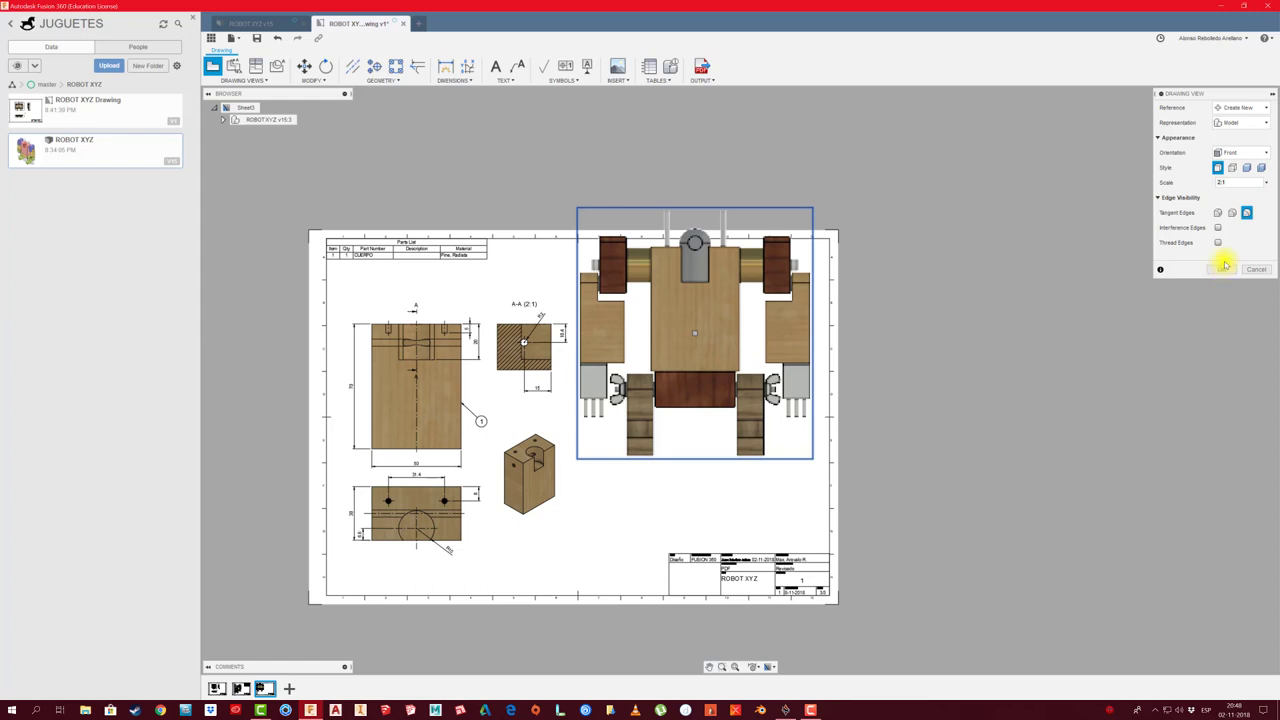
{"action": "left_click", "coordinate": [1262, 168]}
{"action": "left_click", "coordinate": [1226, 270]}
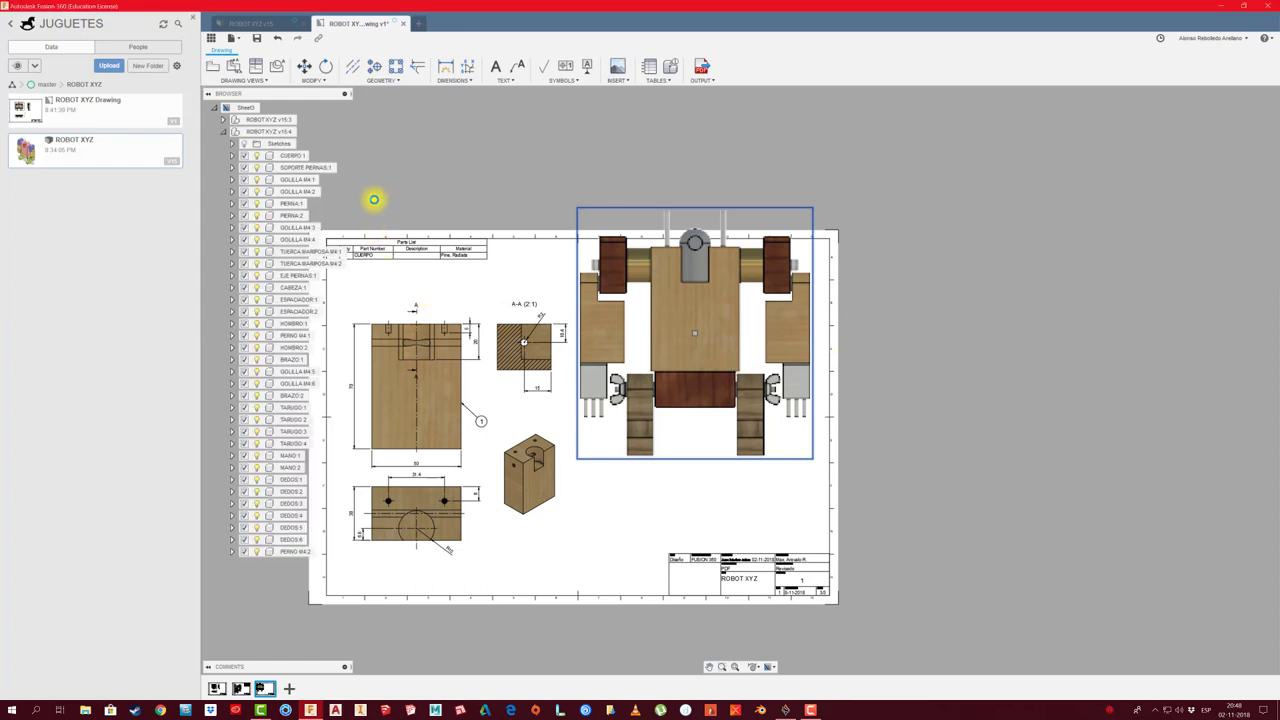
Hide all components except SOPORTE PERNAS and move that view lower
{"action": "right_click", "coordinate": [314, 167]}
{"action": "left_click", "coordinate": [340, 216]}
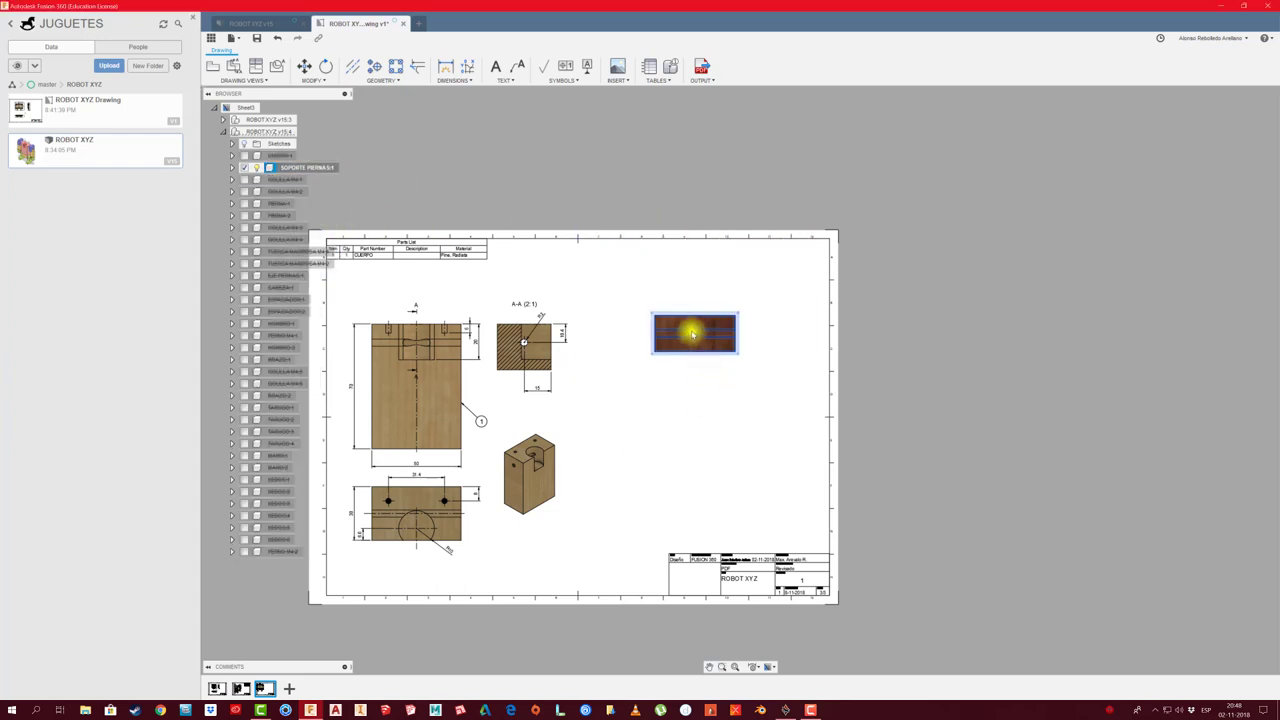
{"action": "left_click", "coordinate": [695, 335]}
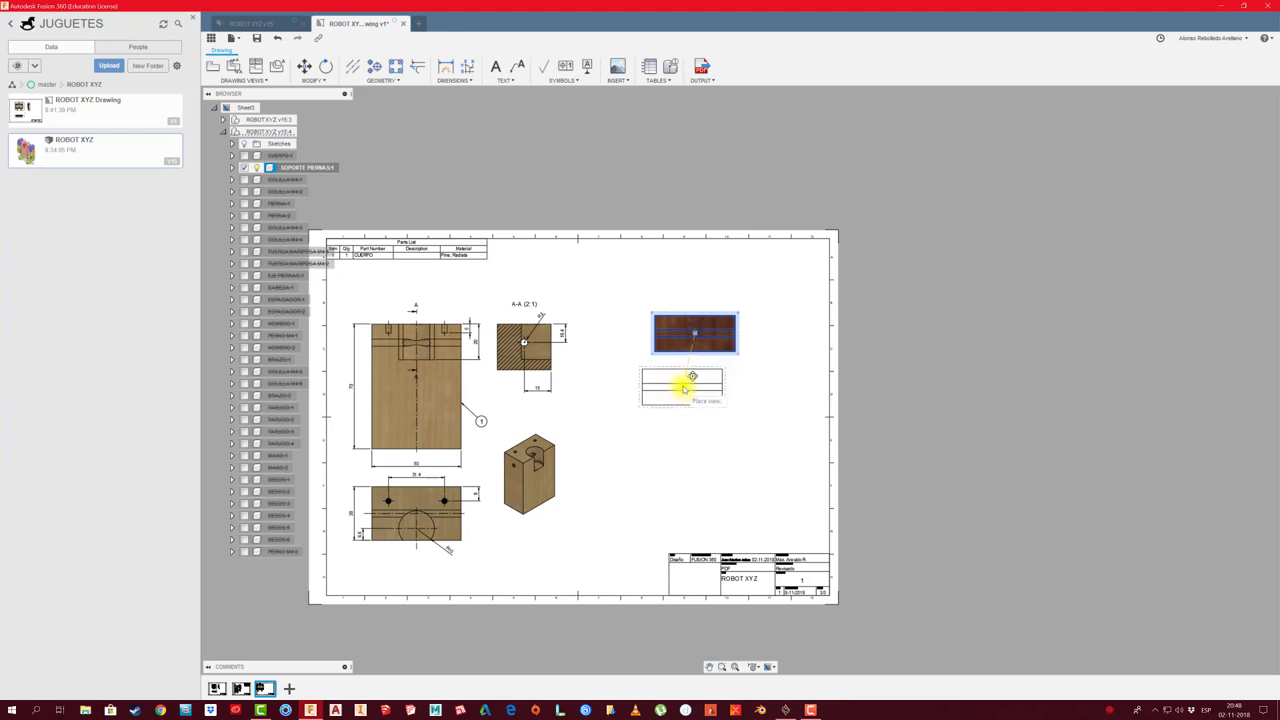
{"action": "left_click", "coordinate": [675, 380]}
Add a projected side view to the right of the leg support view
{"action": "left_click", "coordinate": [255, 66]}
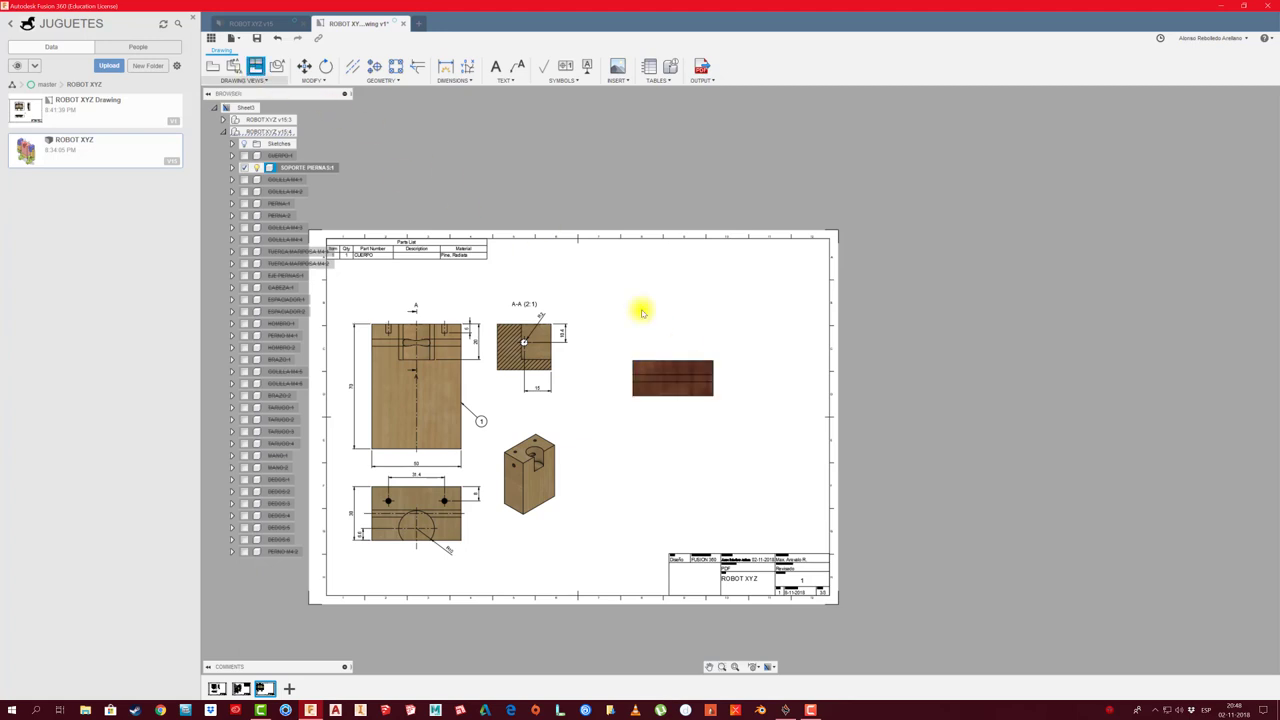
{"action": "left_click", "coordinate": [778, 378]}
{"action": "right_click", "coordinate": [806, 372]}
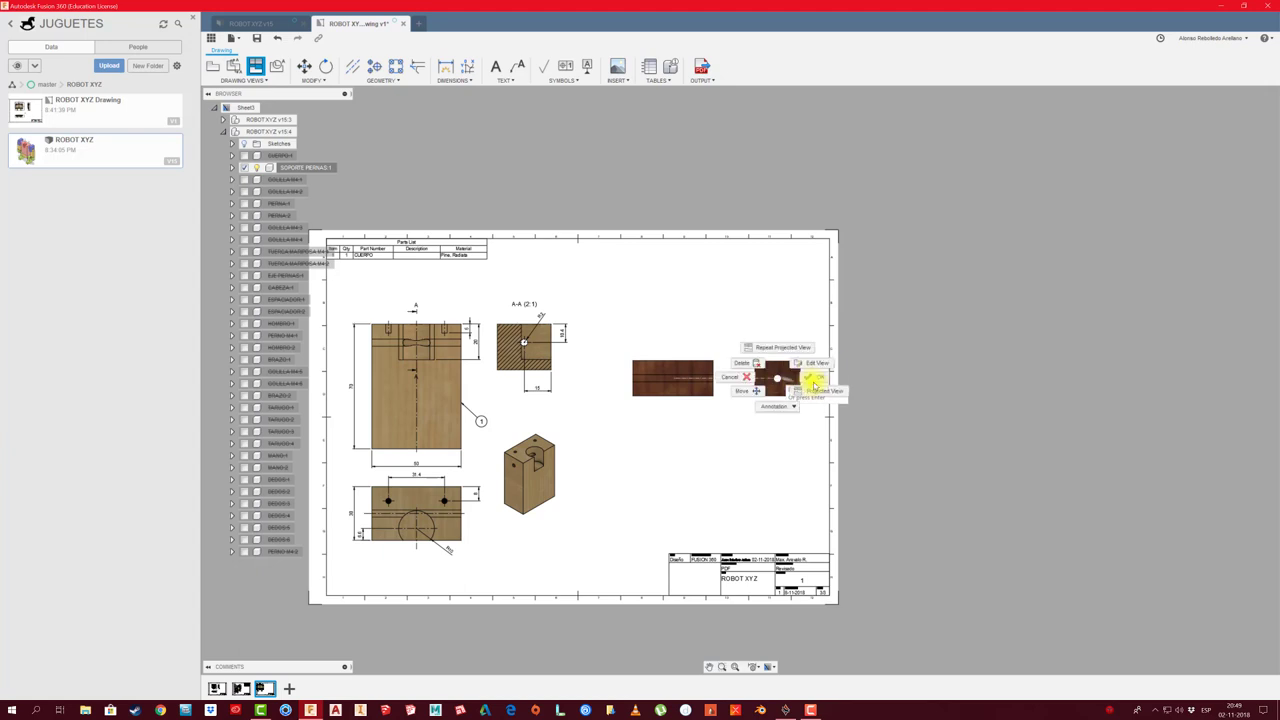
{"action": "left_click", "coordinate": [771, 349]}
Dimension the leg-support views with 45 width, 20 height and 26 width, then move the 45 closer
{"action": "scroll", "coordinate": [766, 380], "scroll_direction": "up", "scroll_amount": 3}
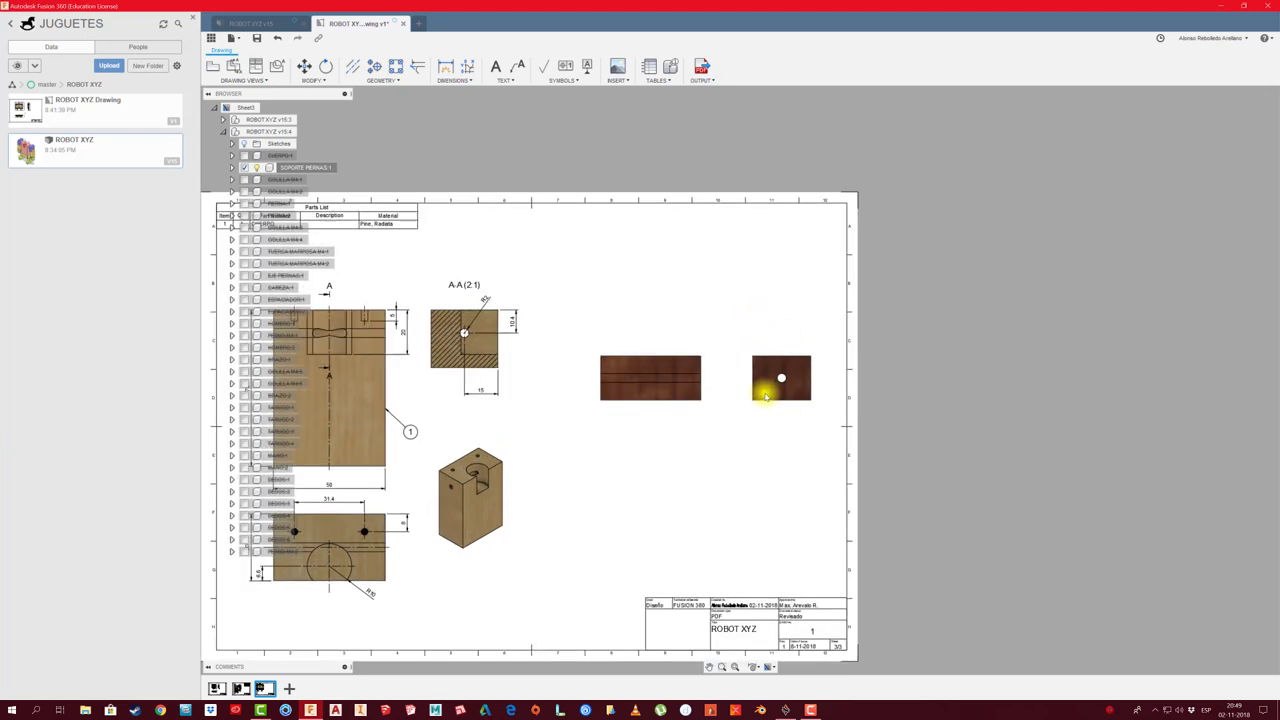
{"action": "left_click", "coordinate": [445, 68]}
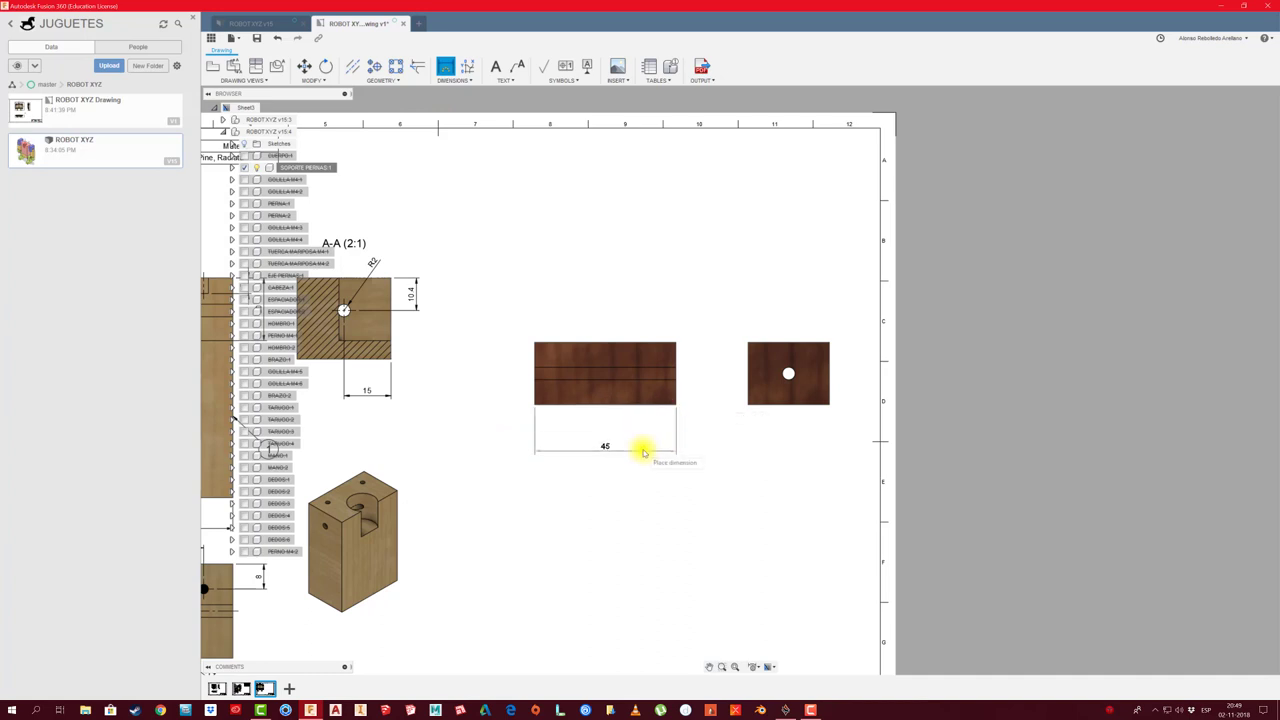
{"action": "left_click", "coordinate": [646, 449]}
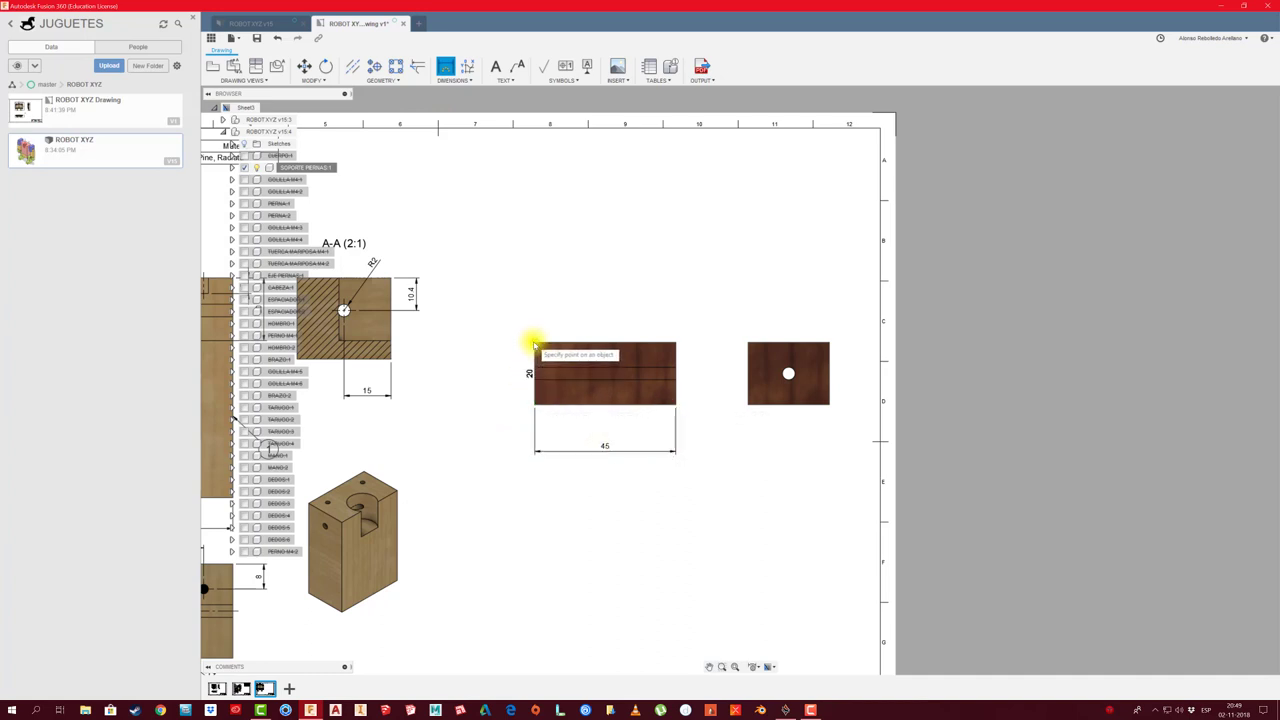
{"action": "left_click", "coordinate": [502, 368]}
{"action": "left_click", "coordinate": [749, 405]}
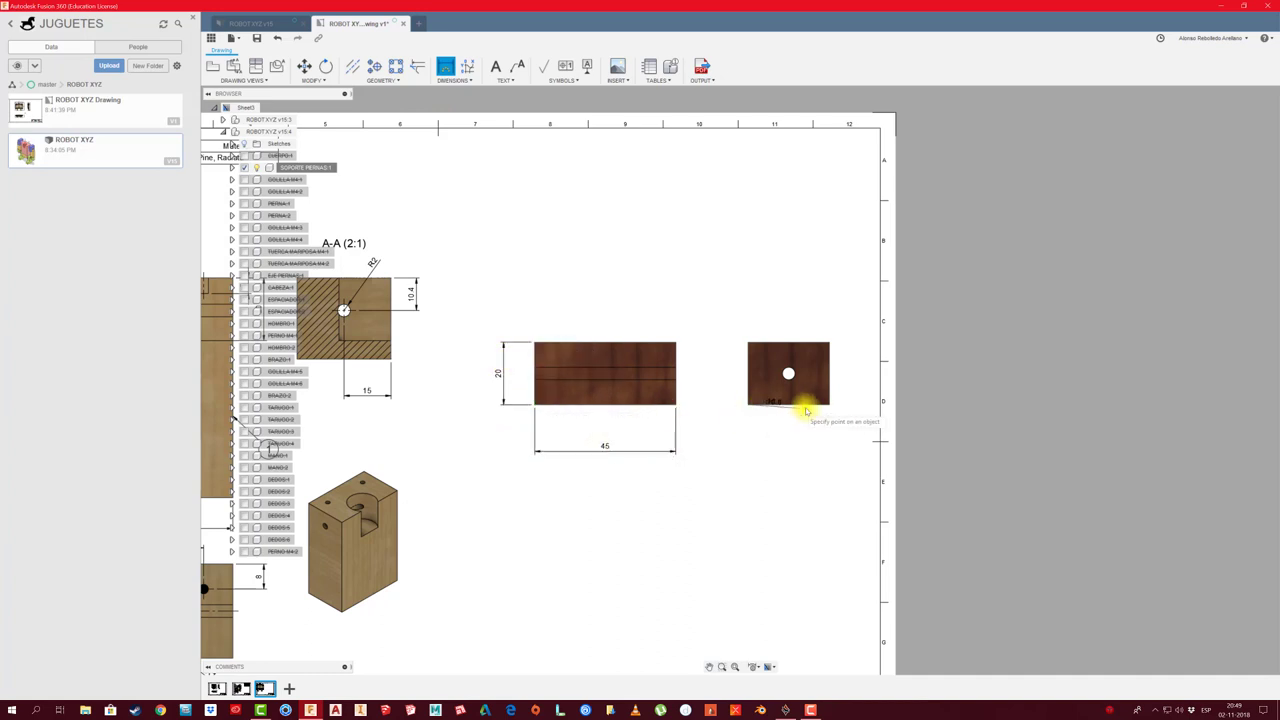
{"action": "left_click", "coordinate": [829, 405]}
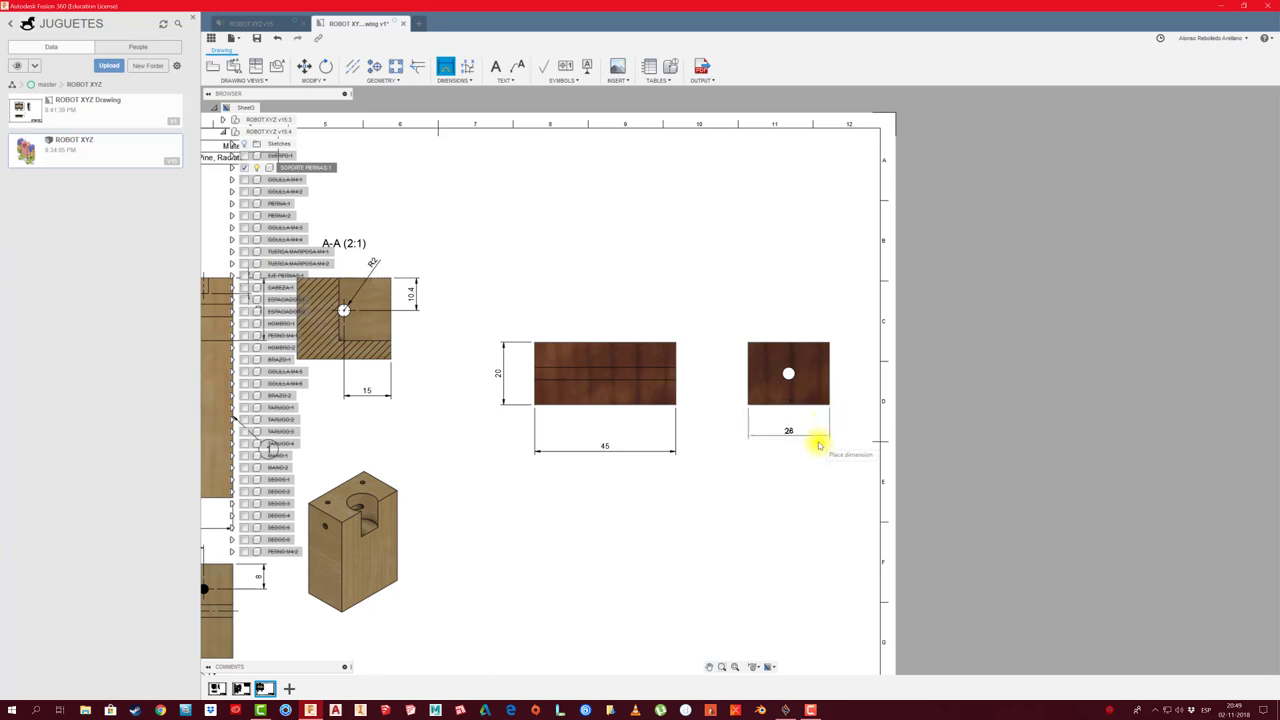
{"action": "left_click", "coordinate": [817, 436]}
{"action": "scroll", "coordinate": [830, 354], "scroll_direction": "up", "scroll_amount": 2}
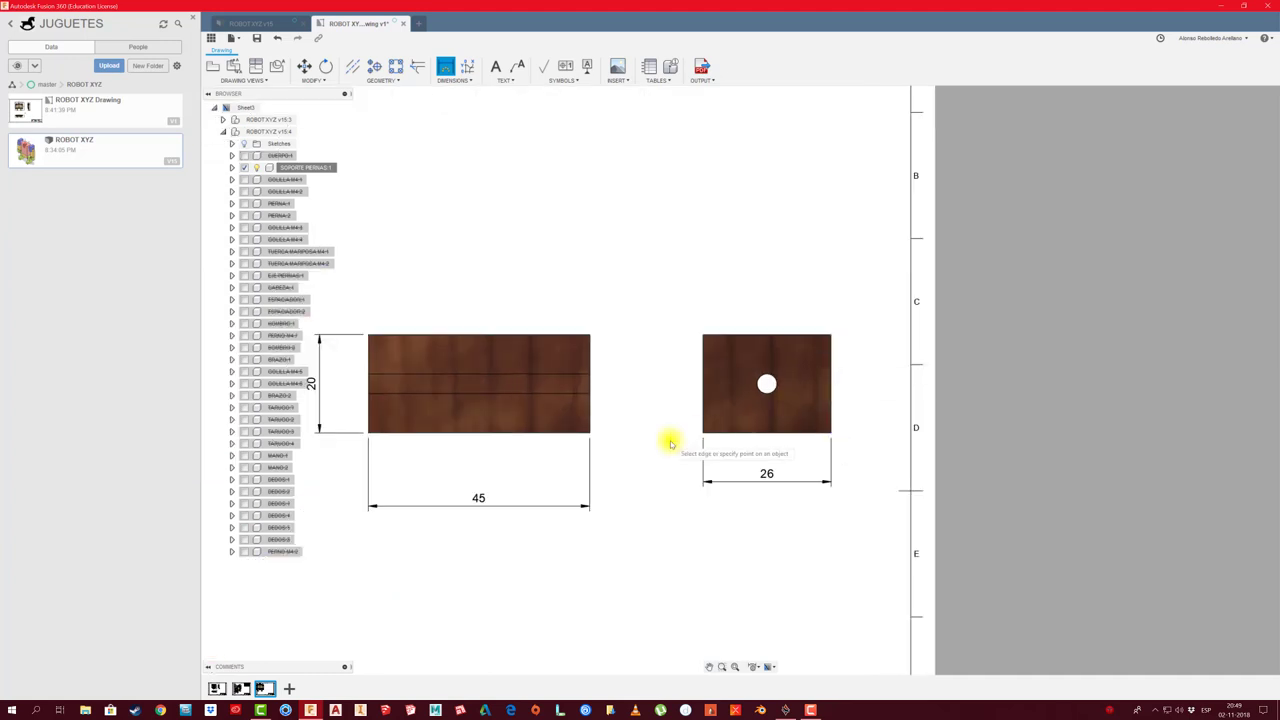
{"action": "left_click", "coordinate": [476, 505]}
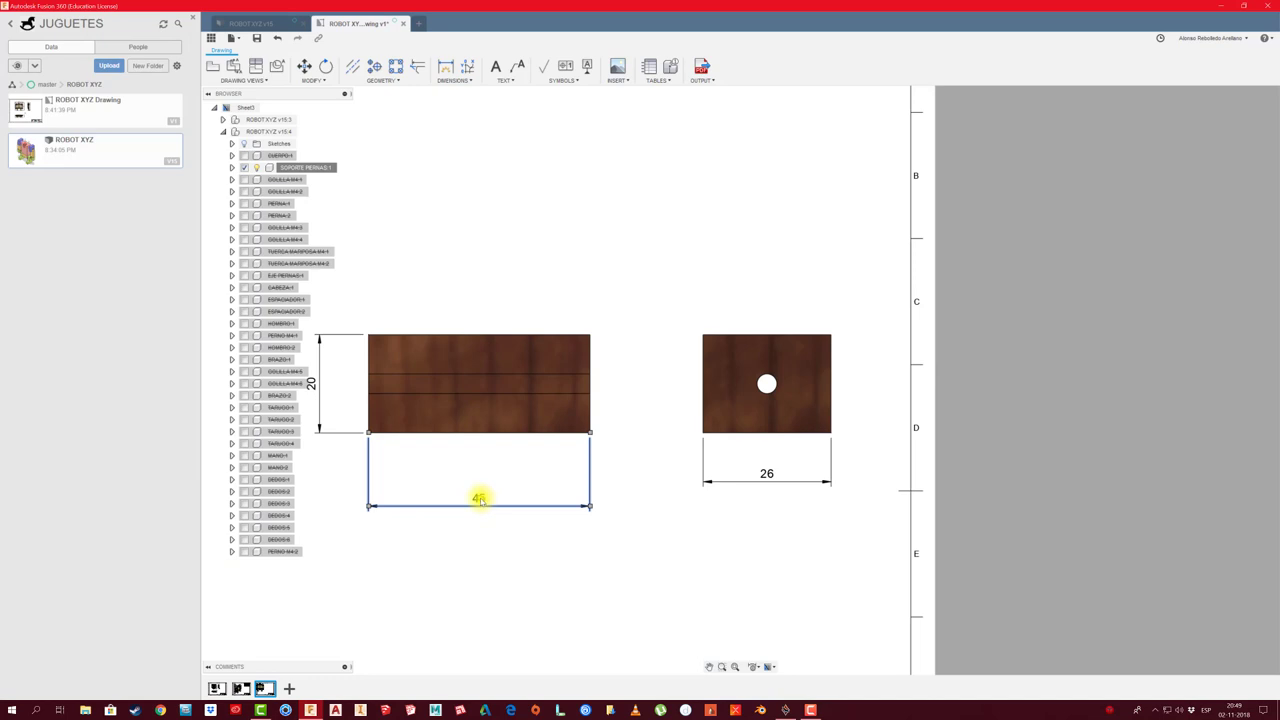
{"action": "left_click_drag", "start_coordinate": [479, 499], "coordinate": [479, 472]}
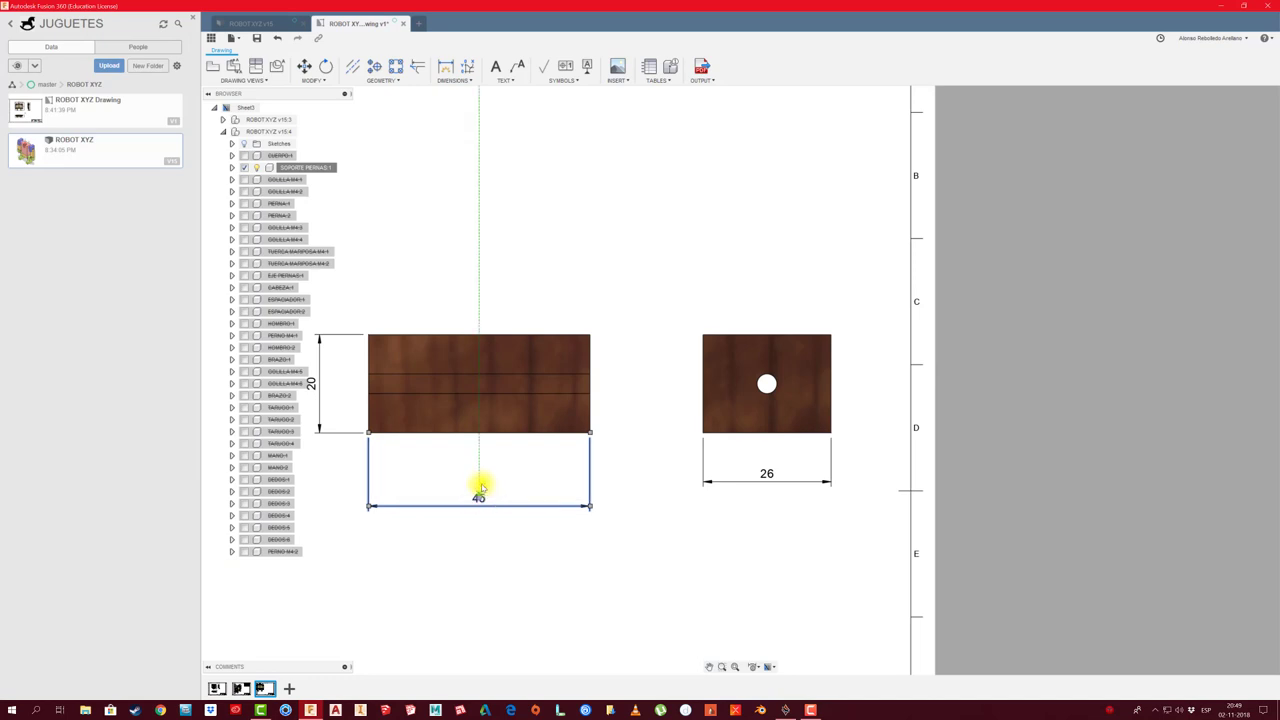
Add a center mark on the hole in the right view
{"action": "left_click", "coordinate": [376, 66]}
{"action": "left_click", "coordinate": [766, 383]}
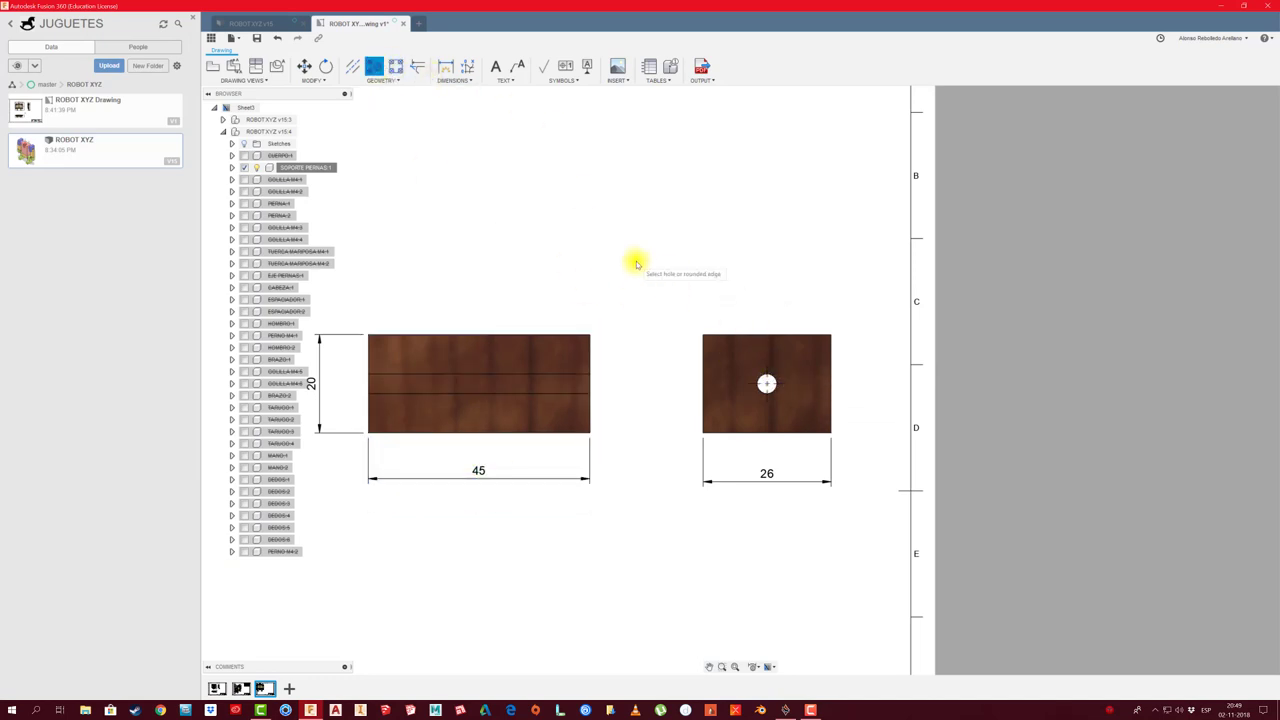
{"action": "scroll", "coordinate": [636, 263], "scroll_direction": "down", "scroll_amount": 2}
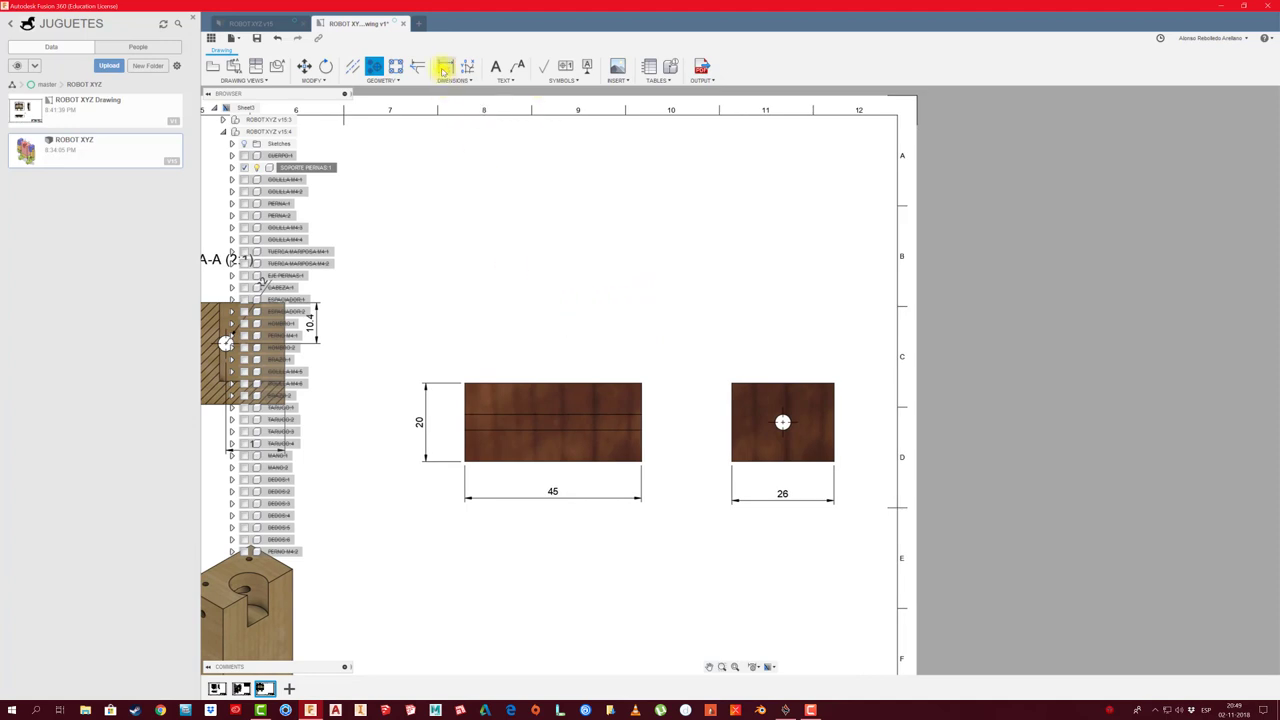
{"action": "left_click", "coordinate": [352, 66]}
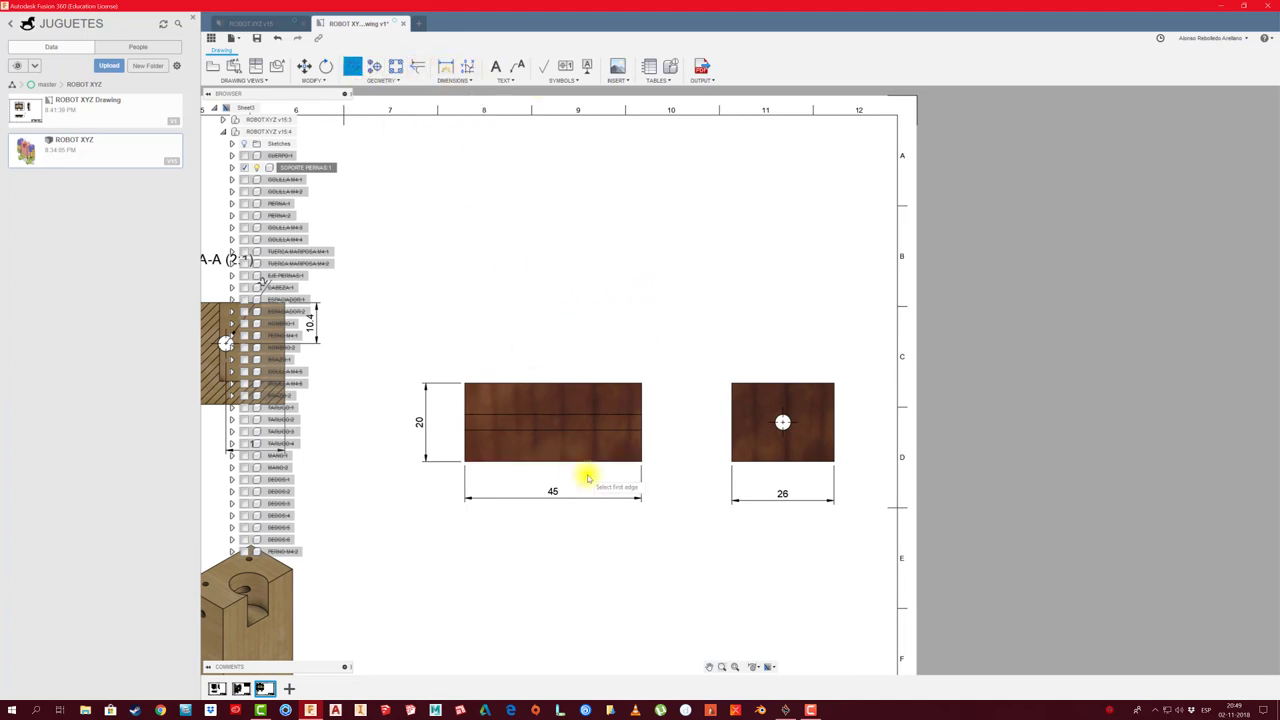
{"action": "scroll", "coordinate": [706, 429], "scroll_direction": "down", "scroll_amount": 3}
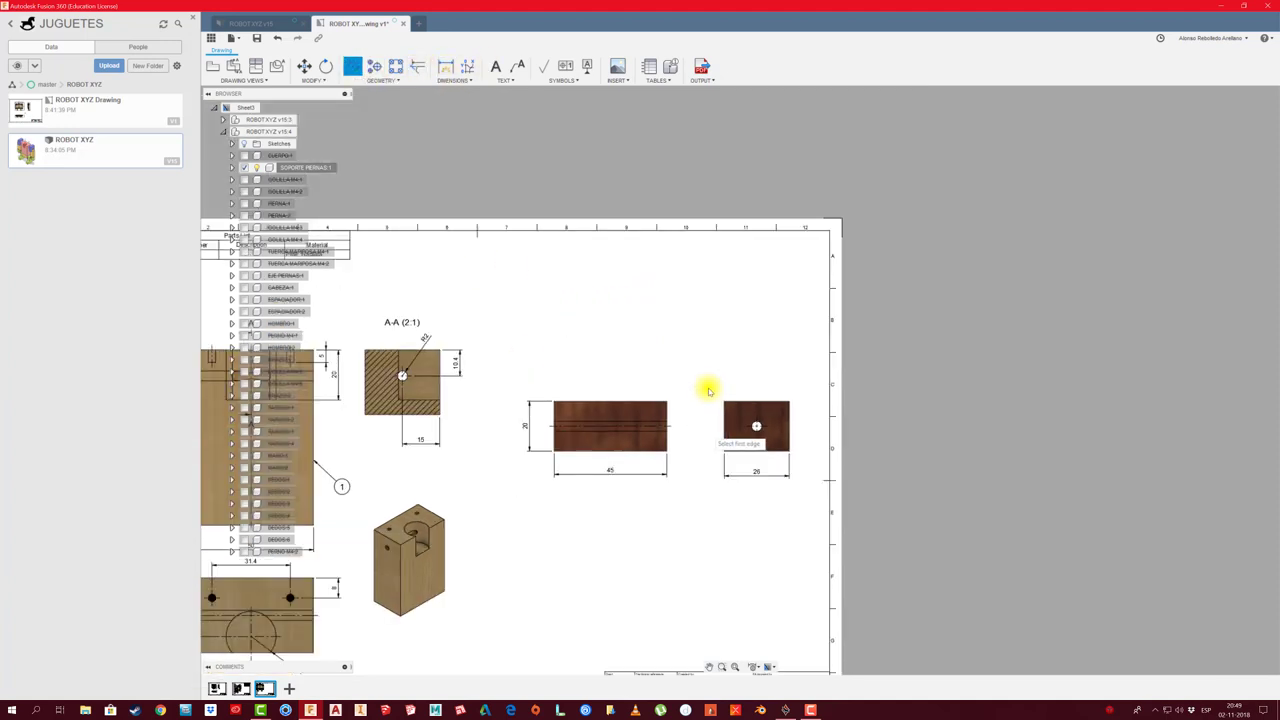
{"action": "scroll", "coordinate": [740, 373], "scroll_direction": "up", "scroll_amount": 1}
{"action": "scroll", "coordinate": [737, 366], "scroll_direction": "up", "scroll_amount": 1}
{"action": "scroll", "coordinate": [700, 320], "scroll_direction": "up", "scroll_amount": 1}
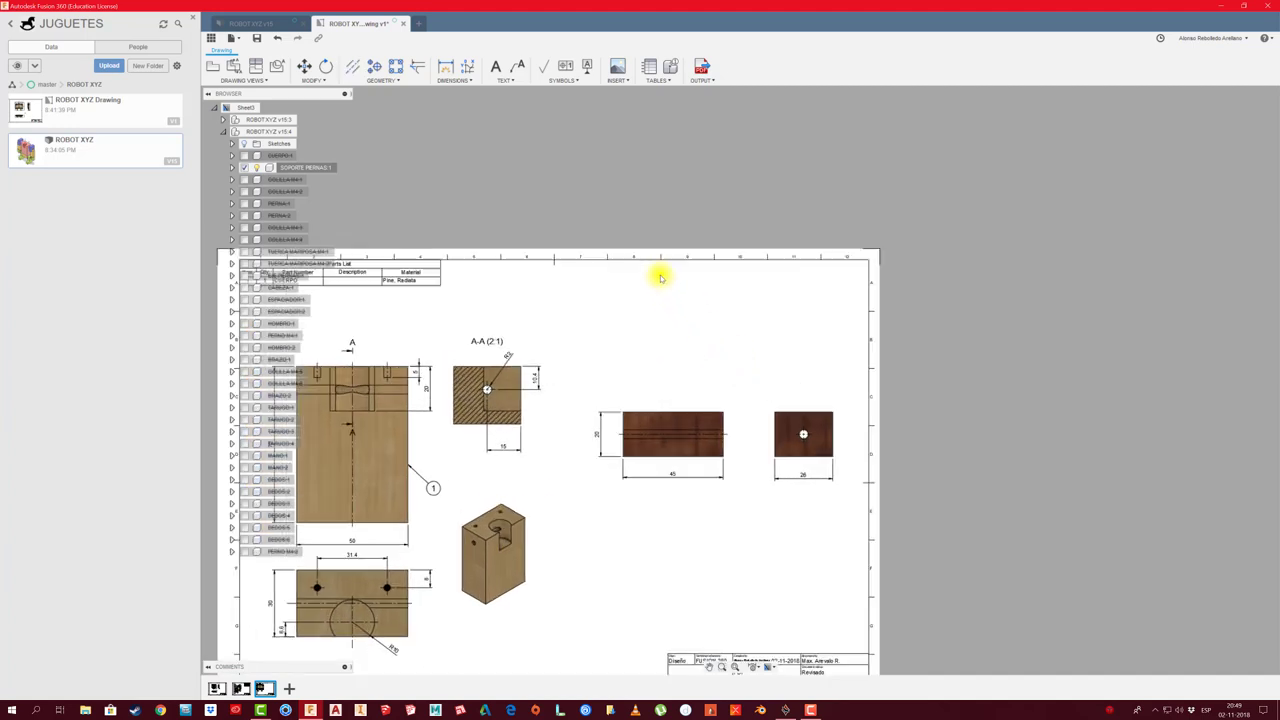
Place a parts list for the SOPORTE PERNAS view at the sheet's top-right corner
{"action": "left_click", "coordinate": [650, 72]}
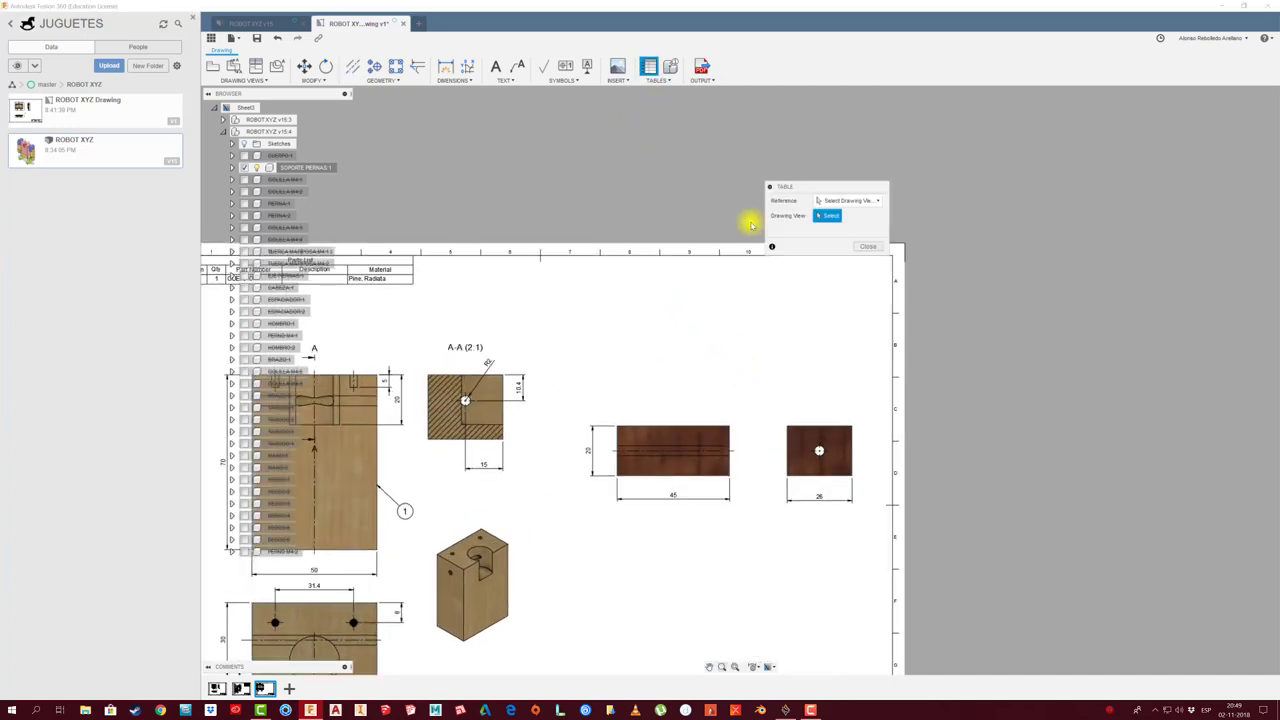
{"action": "left_click", "coordinate": [706, 425]}
{"action": "middle_click_drag", "start_coordinate": [863, 317], "coordinate": [851, 334]}
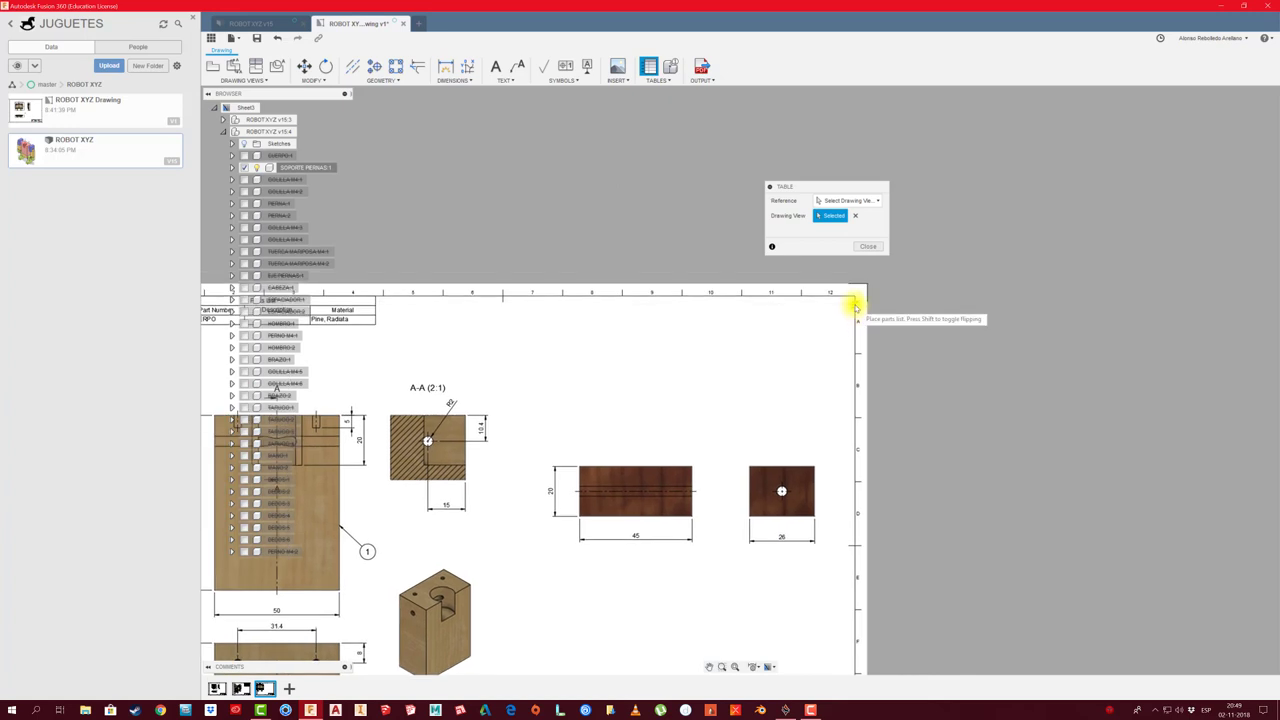
{"action": "left_click", "coordinate": [853, 296]}
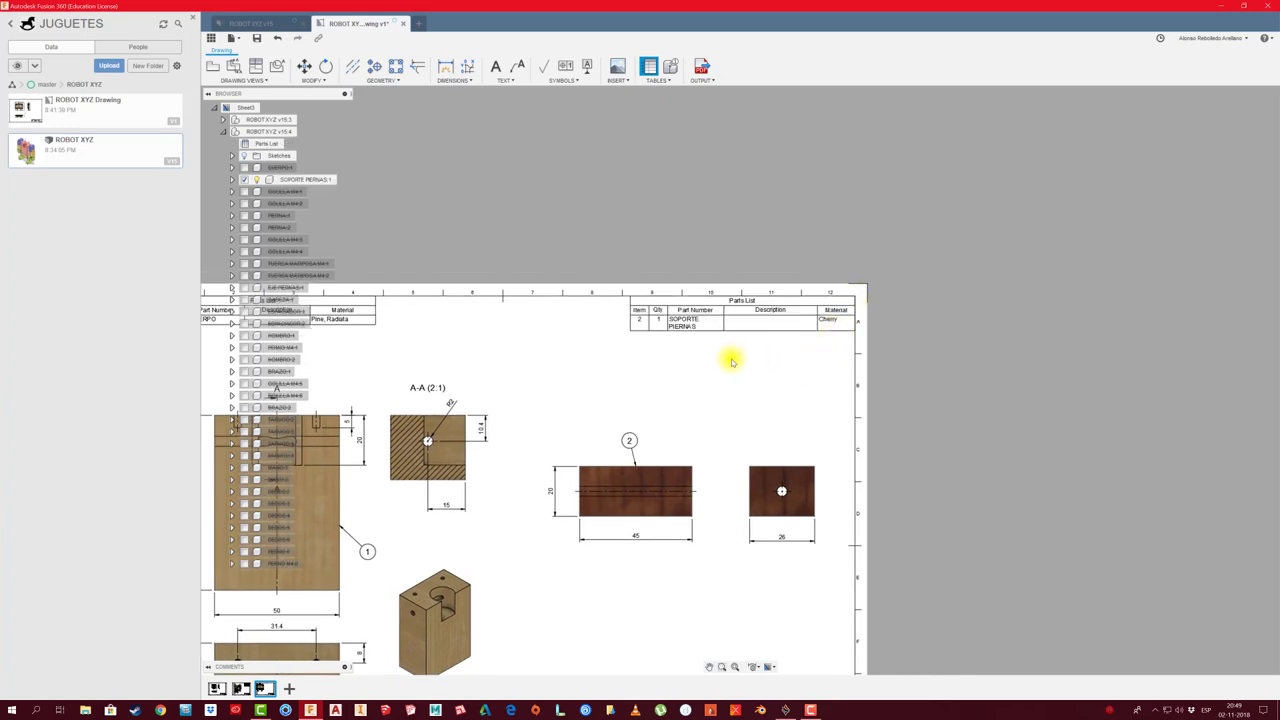
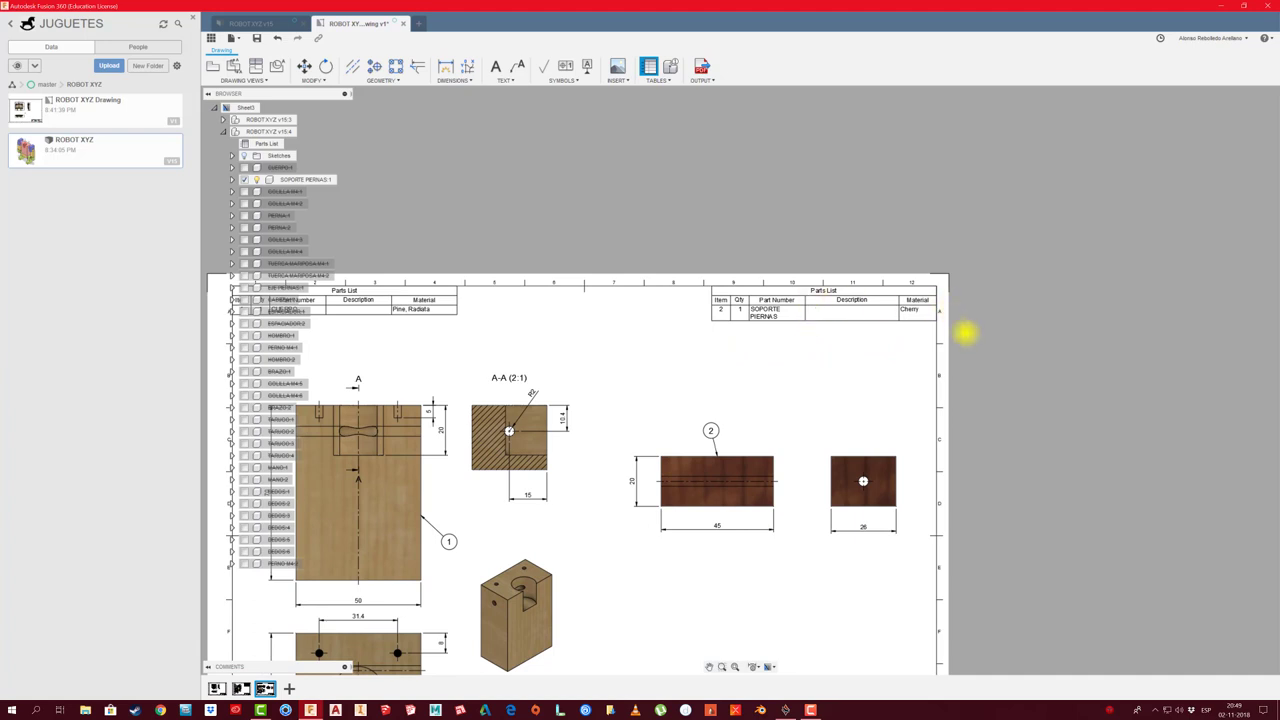
Widen the right-hand parts list's Part Number column so SOPORTE PIERNAS fits on one line
{"action": "left_click", "coordinate": [806, 302]}
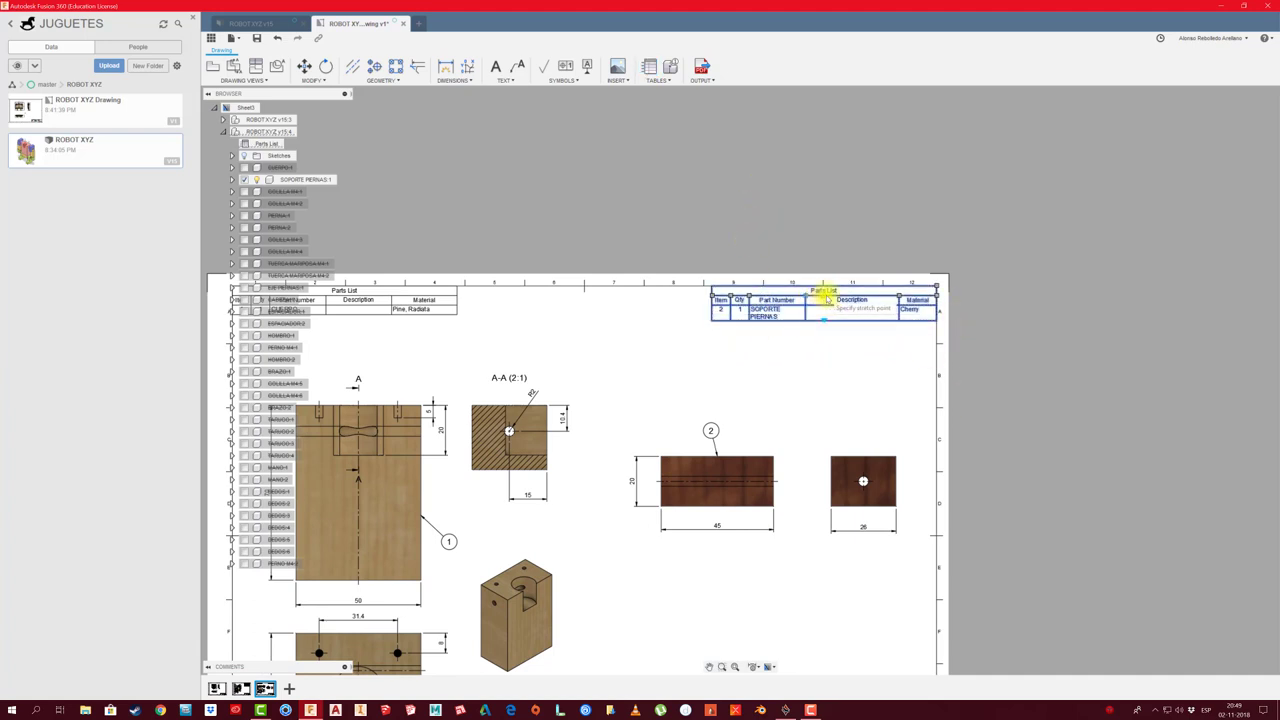
{"action": "left_click", "coordinate": [825, 293]}
{"action": "left_click", "coordinate": [689, 177]}
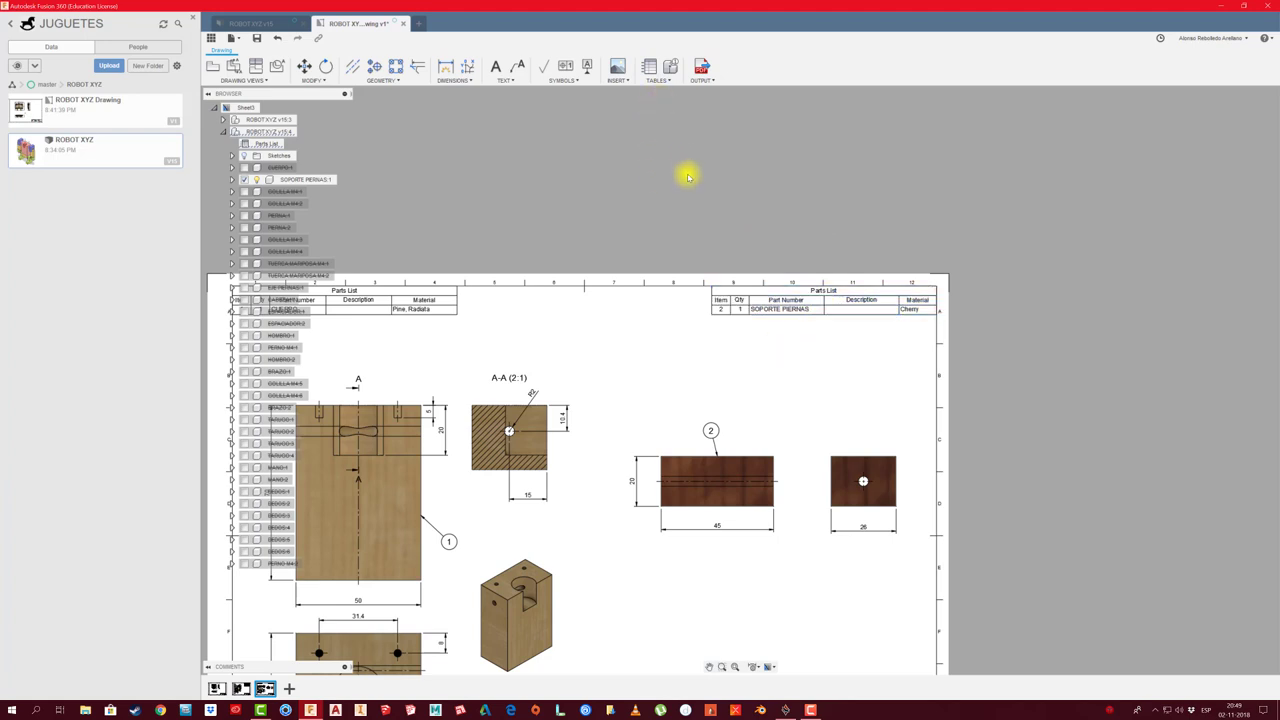
{"action": "scroll", "coordinate": [706, 242], "scroll_direction": "down", "scroll_amount": 3}
{"action": "scroll", "coordinate": [729, 200], "scroll_direction": "down", "scroll_amount": 1}
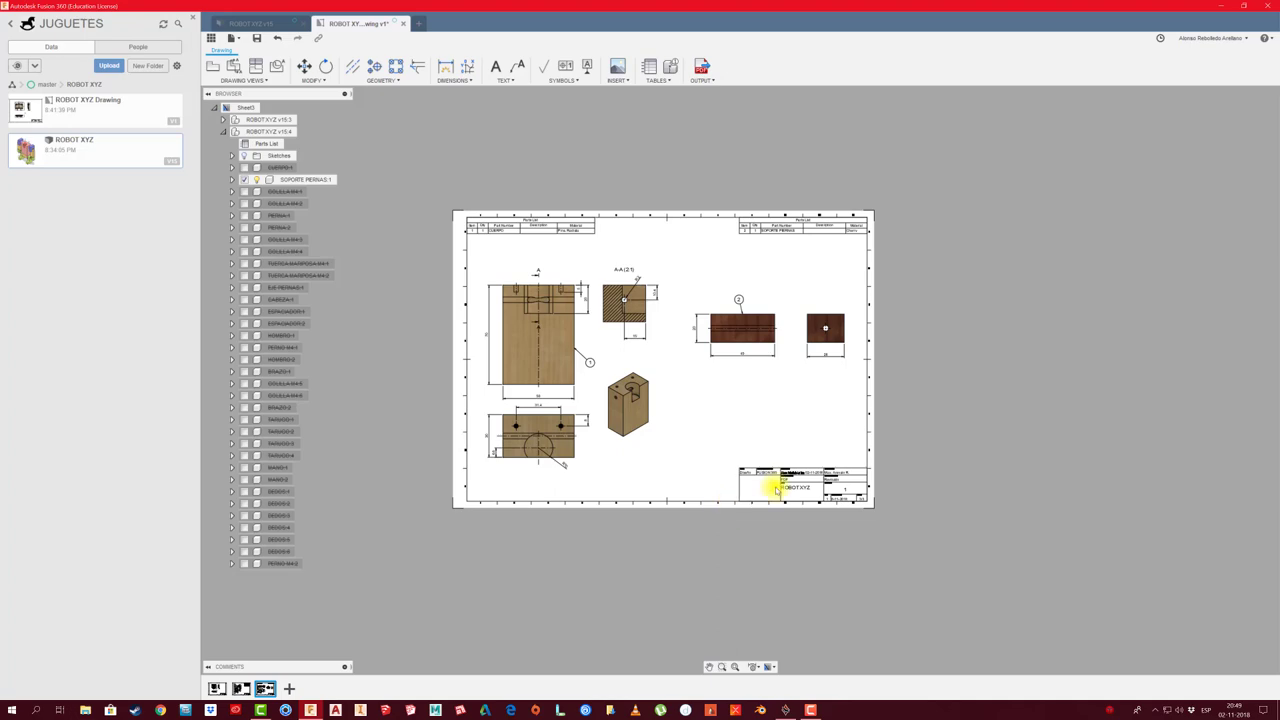
{"action": "scroll", "coordinate": [758, 487], "scroll_direction": "up", "scroll_amount": 2}
{"action": "left_click", "coordinate": [619, 80]}
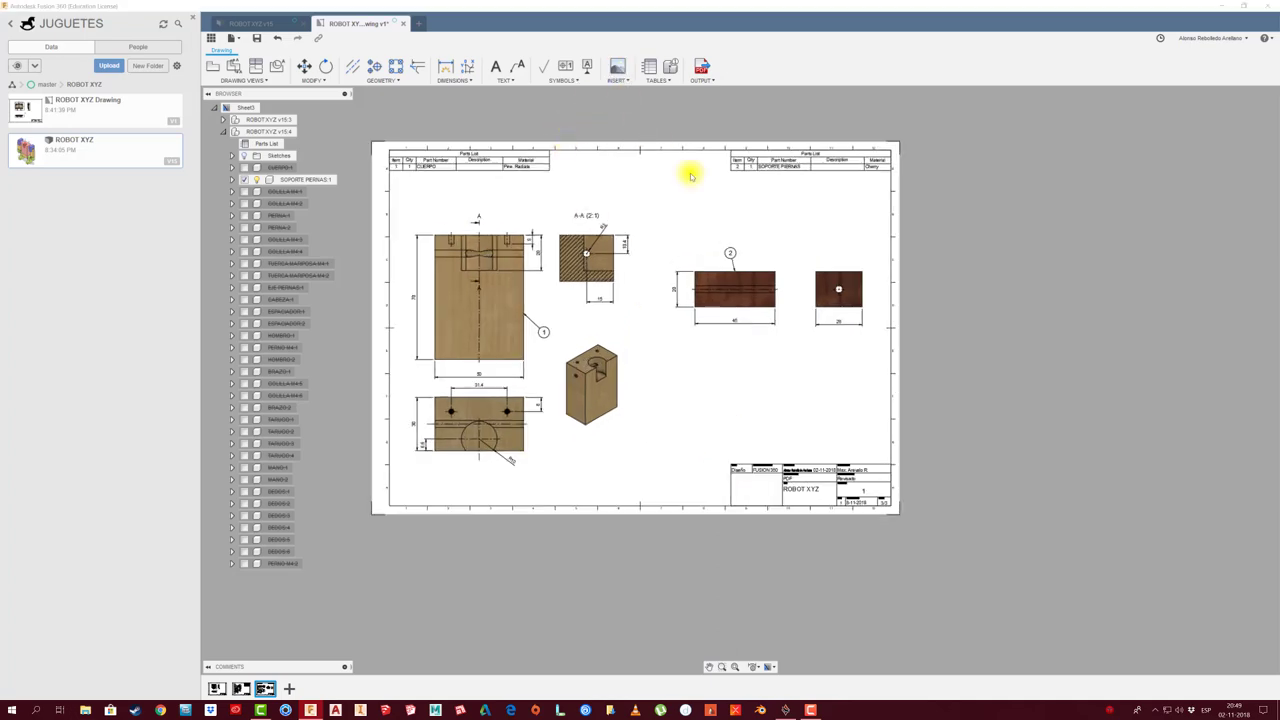
Insert the Logo ARTPLAY-02 image into the lower-left corner of the ROBOT XYZ title block
{"action": "left_click", "coordinate": [624, 100]}
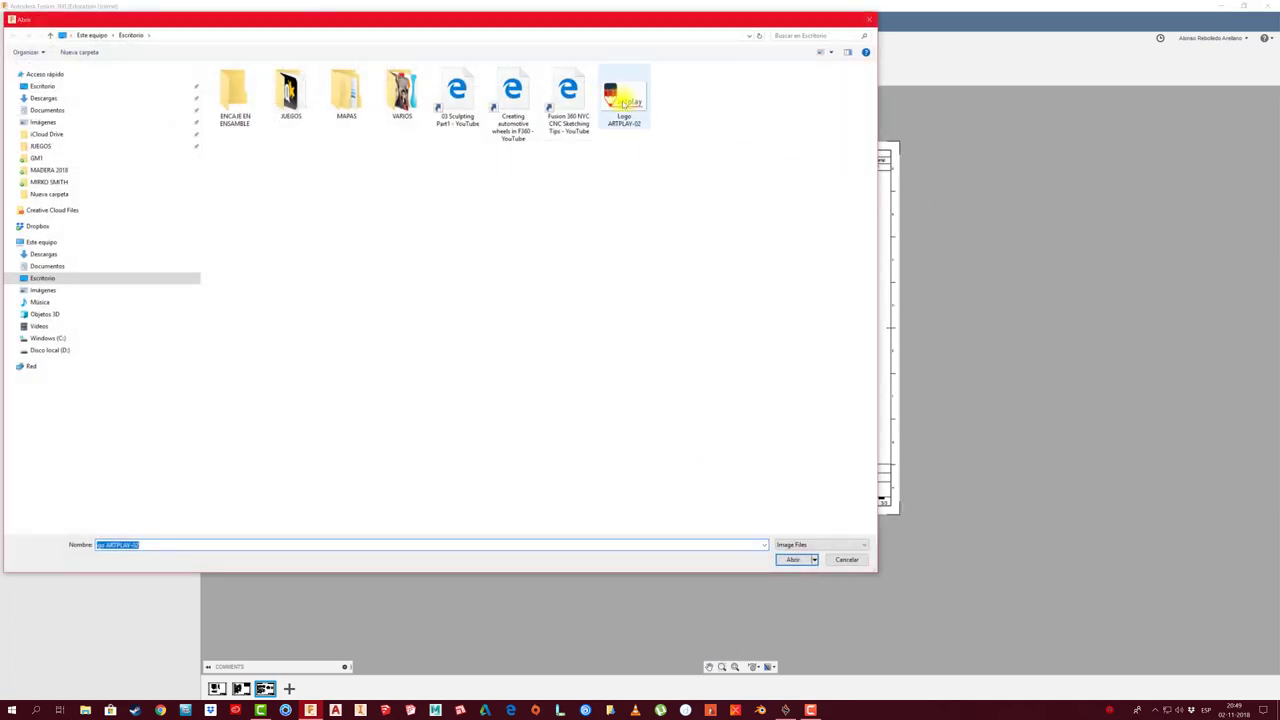
{"action": "left_click", "coordinate": [794, 560]}
{"action": "left_click", "coordinate": [750, 495]}
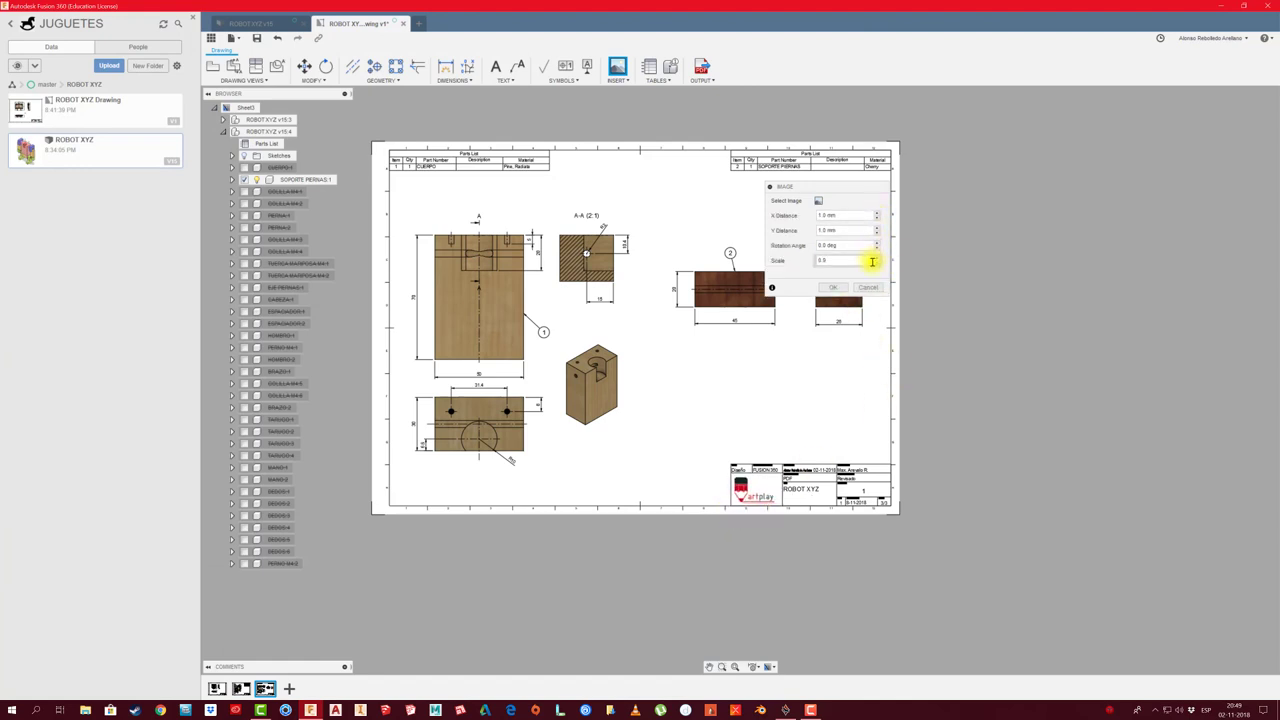
{"action": "left_click", "coordinate": [838, 288]}
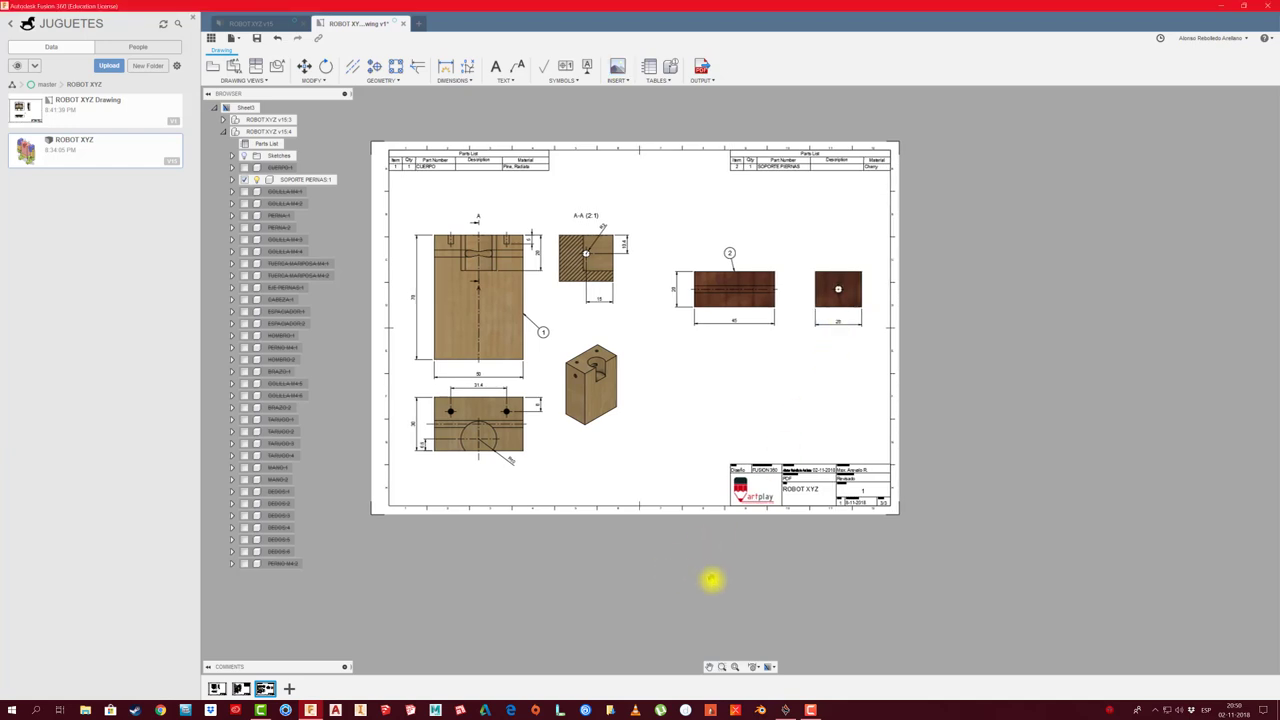
{"action": "scroll", "coordinate": [792, 378], "scroll_direction": "up", "scroll_amount": 1}
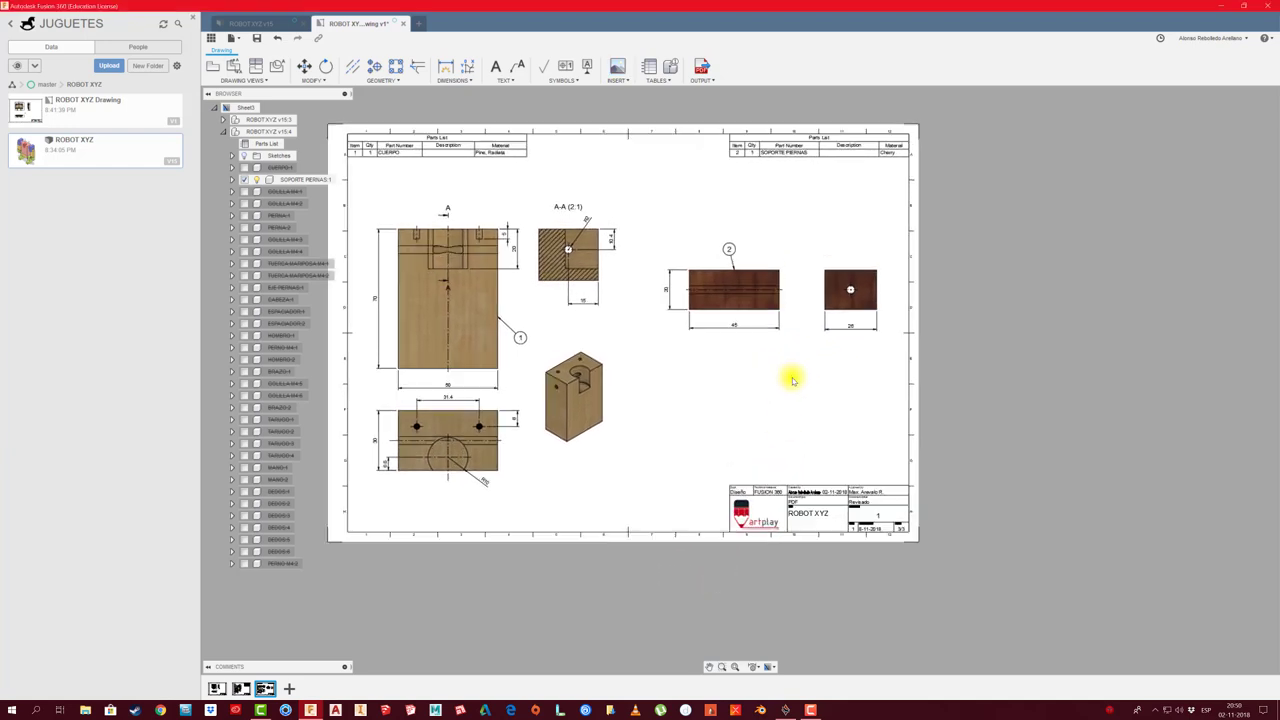
Add a new drawing sheet and check the shoulder cylinder's radius in the ROBOT XYZ model
{"action": "left_click", "coordinate": [289, 688]}
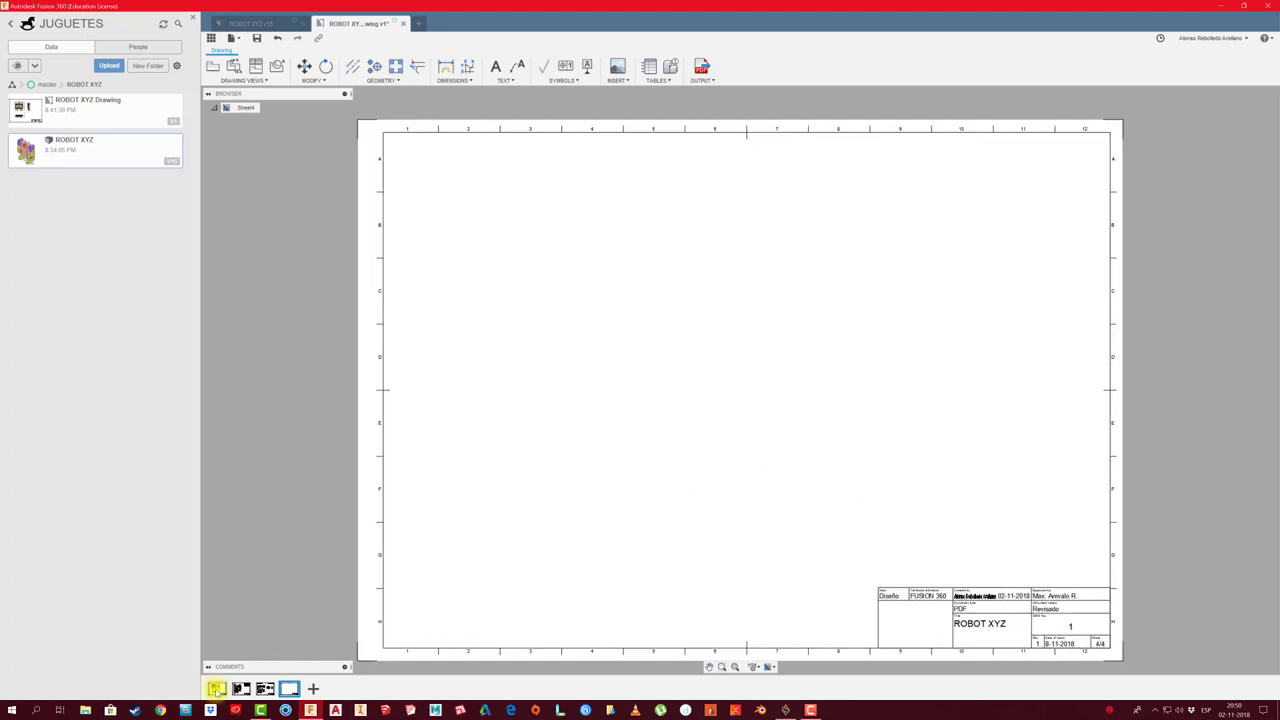
{"action": "middle_click_drag", "start_coordinate": [417, 280], "coordinate": [410, 278]}
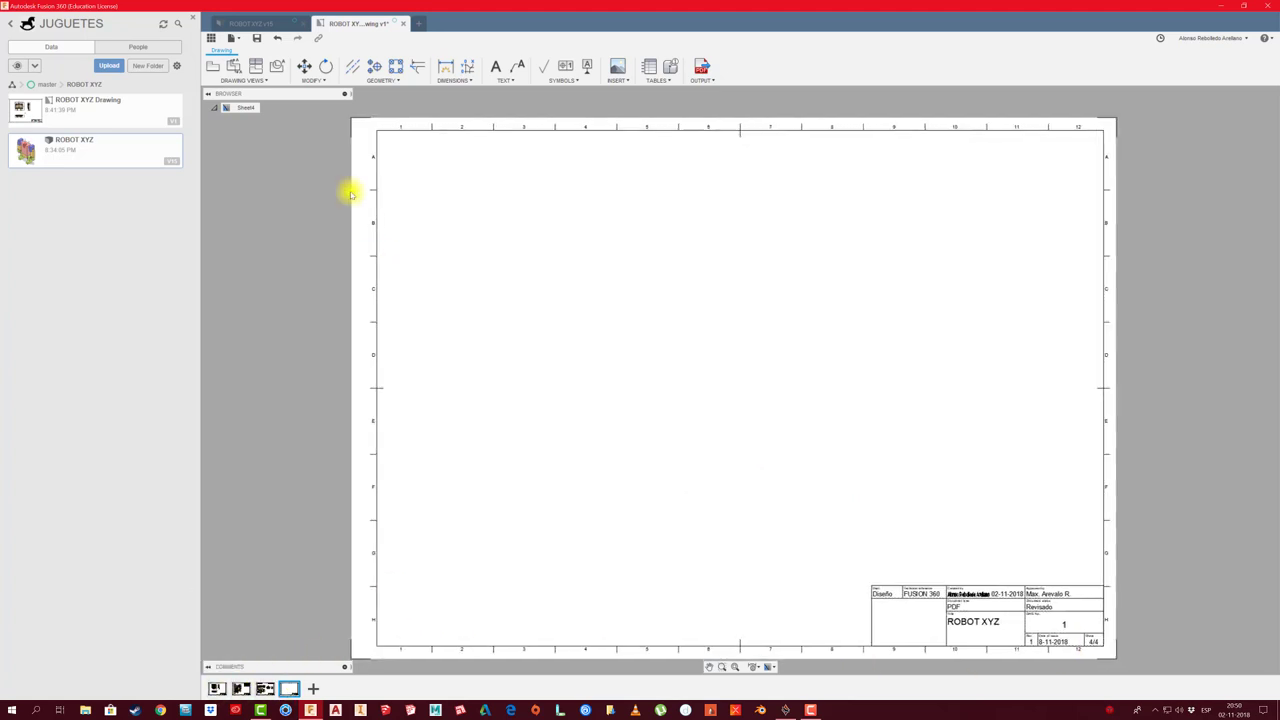
{"action": "left_click", "coordinate": [275, 20]}
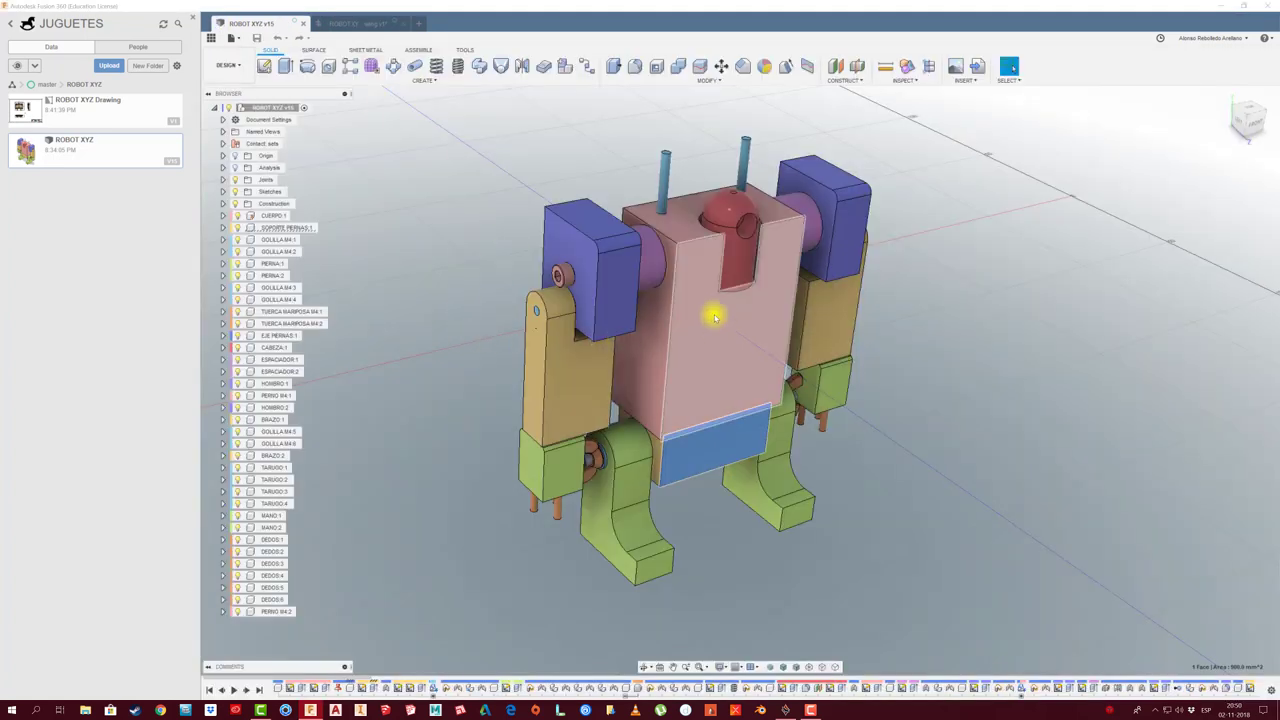
{"action": "left_click", "coordinate": [652, 265]}
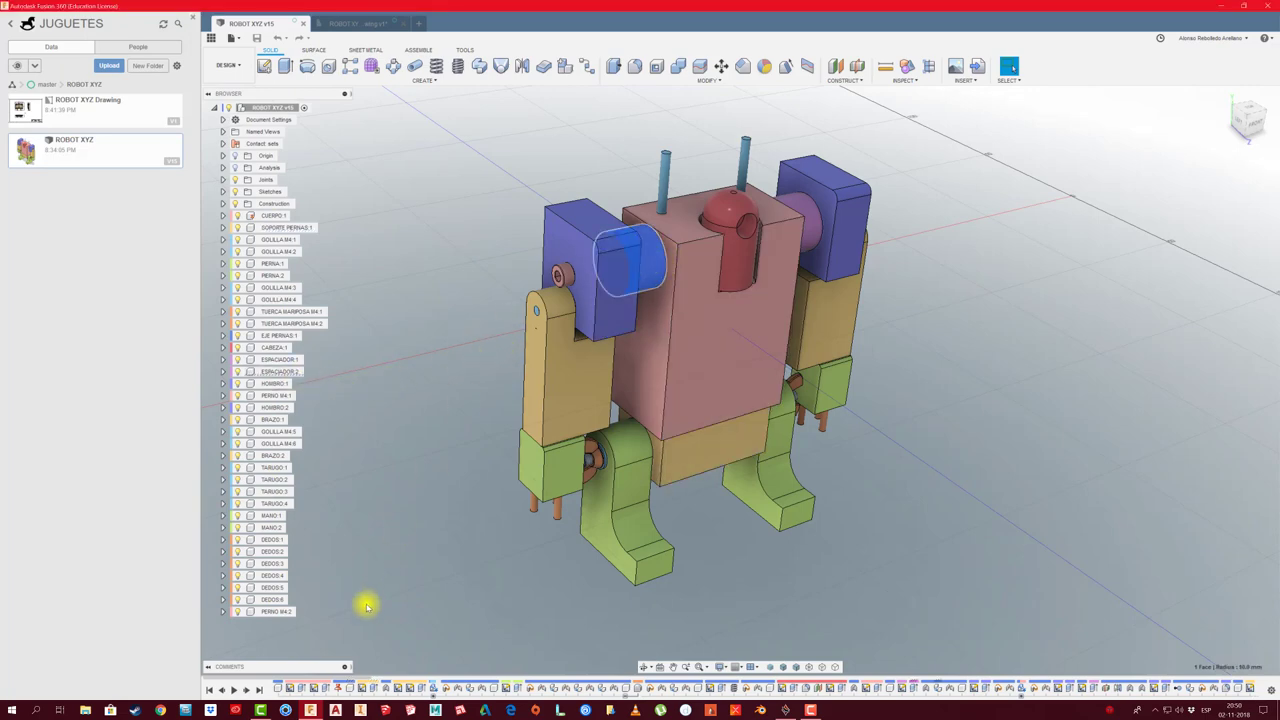
{"action": "left_click", "coordinate": [382, 24]}
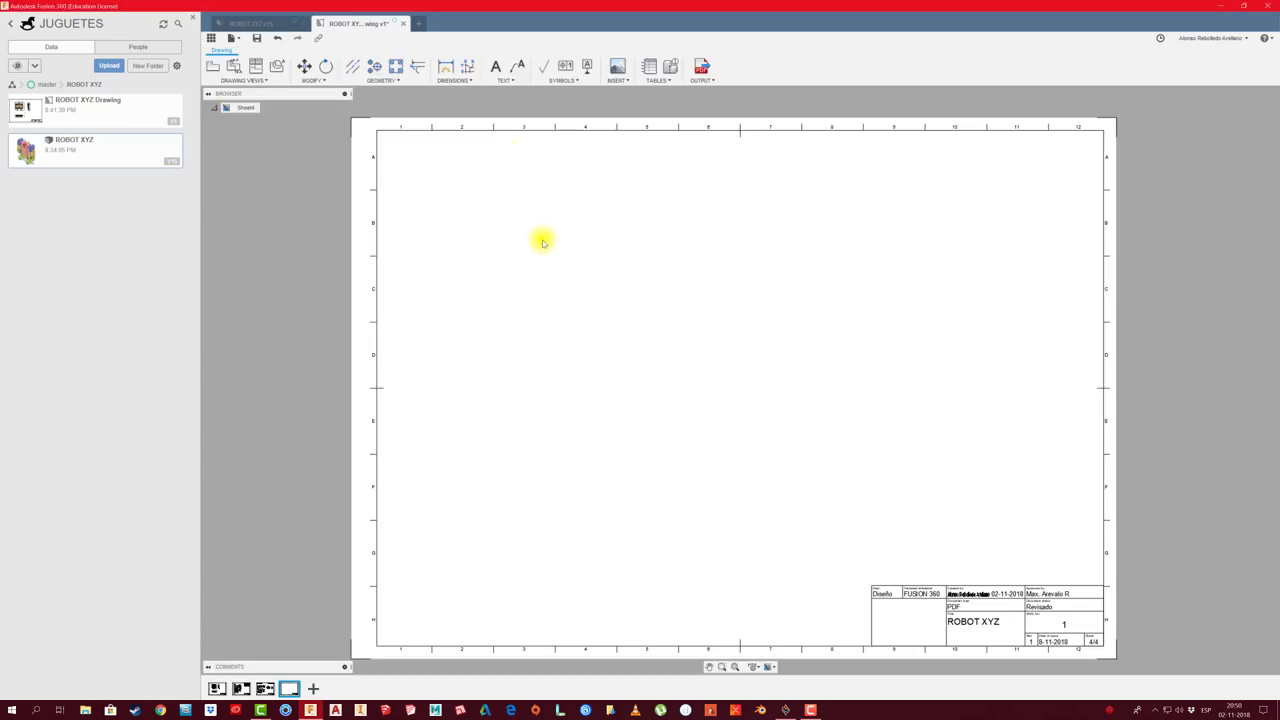
Place a front base view of the robot at 4:1 scale on the new sheet
{"action": "left_click", "coordinate": [213, 67]}
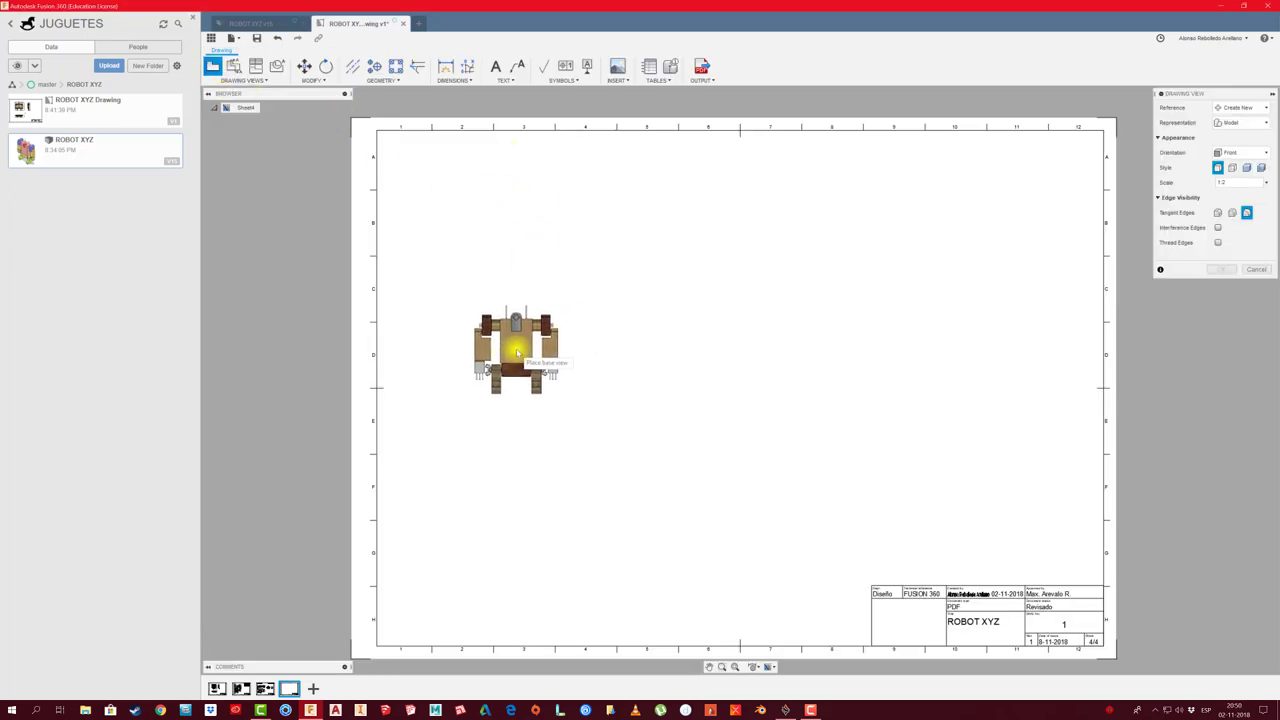
{"action": "left_click", "coordinate": [516, 348]}
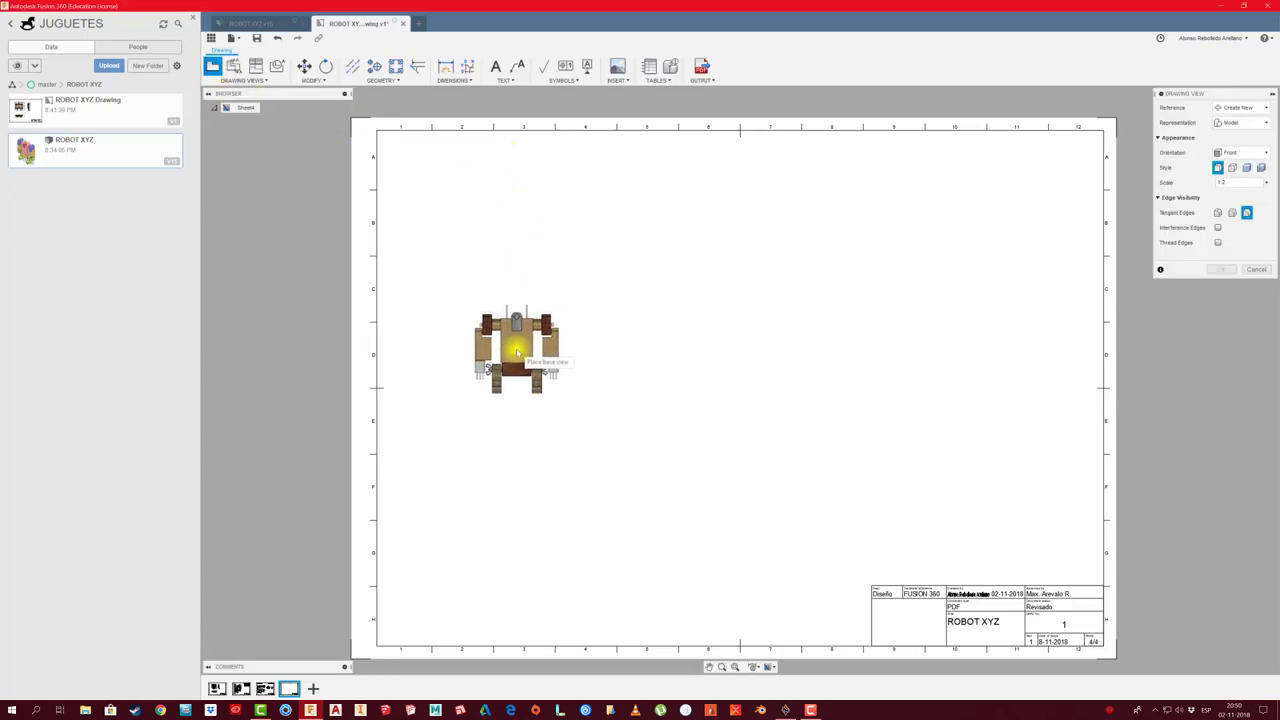
{"action": "left_click", "coordinate": [1268, 184]}
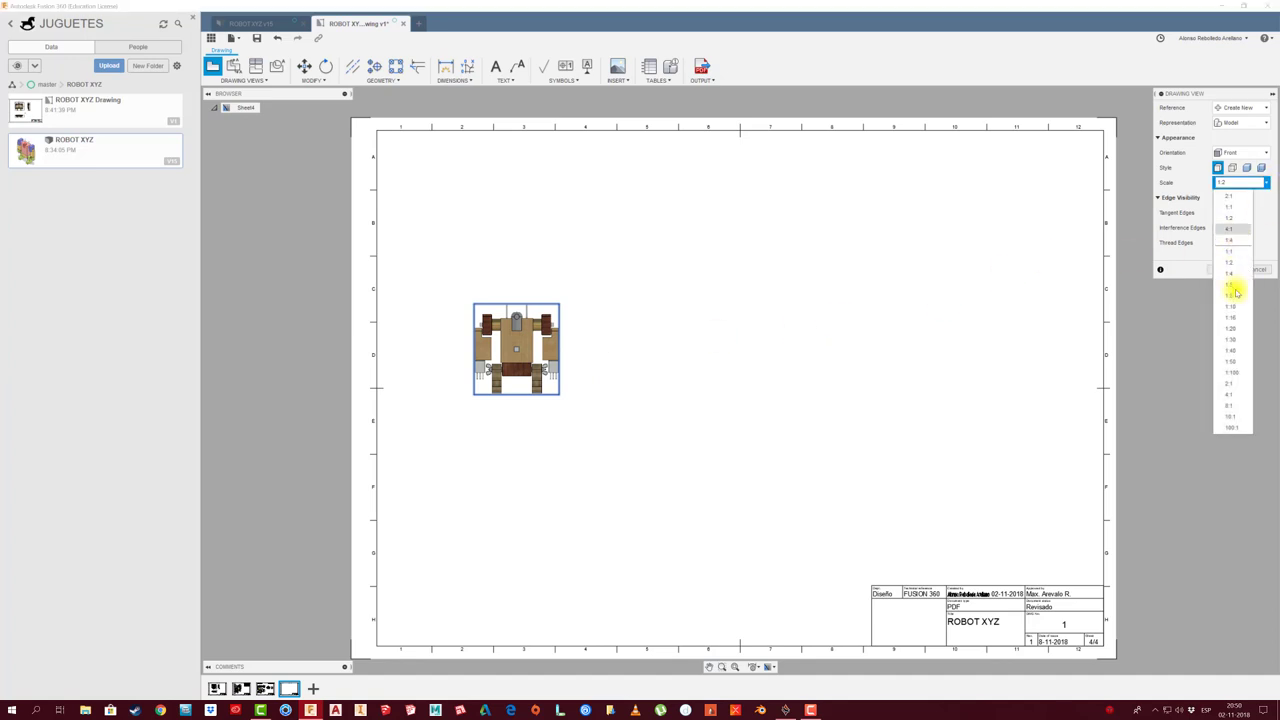
{"action": "left_click", "coordinate": [1229, 394]}
{"action": "scroll", "coordinate": [641, 355], "scroll_direction": "down", "scroll_amount": 3}
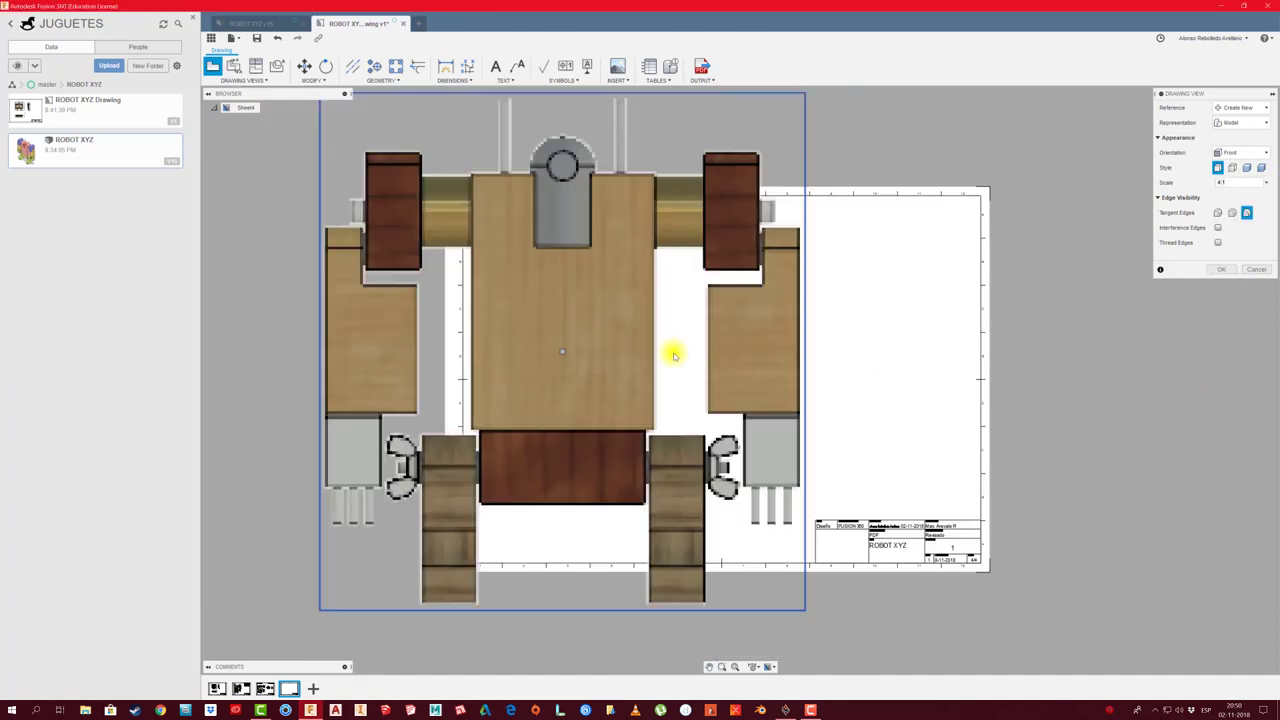
{"action": "scroll", "coordinate": [671, 351], "scroll_direction": "down", "scroll_amount": 1}
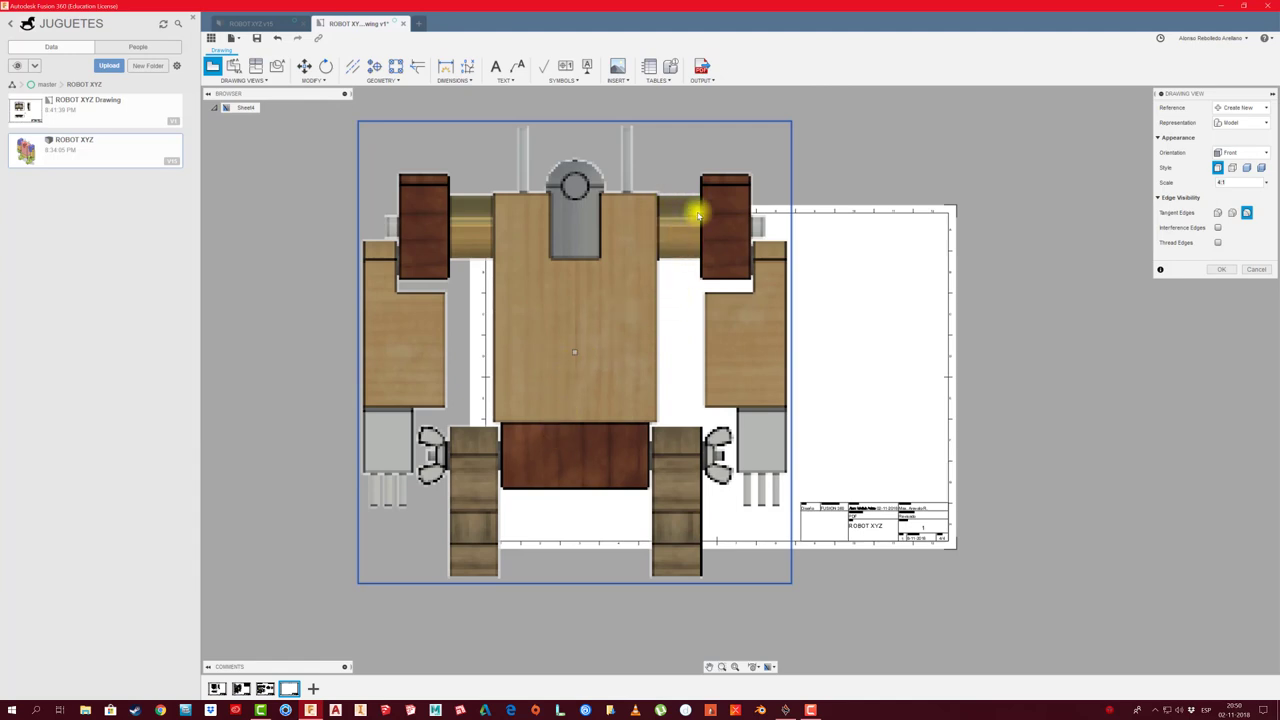
{"action": "left_click", "coordinate": [578, 352]}
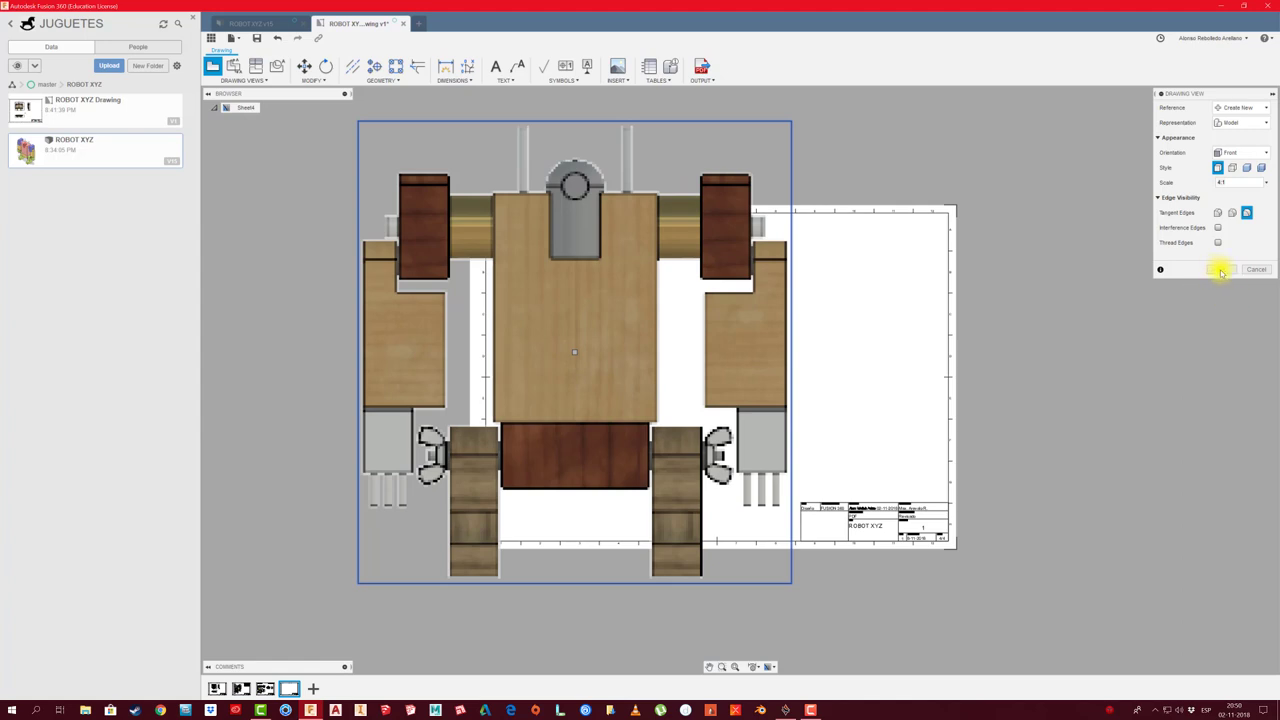
{"action": "left_click", "coordinate": [1221, 270]}
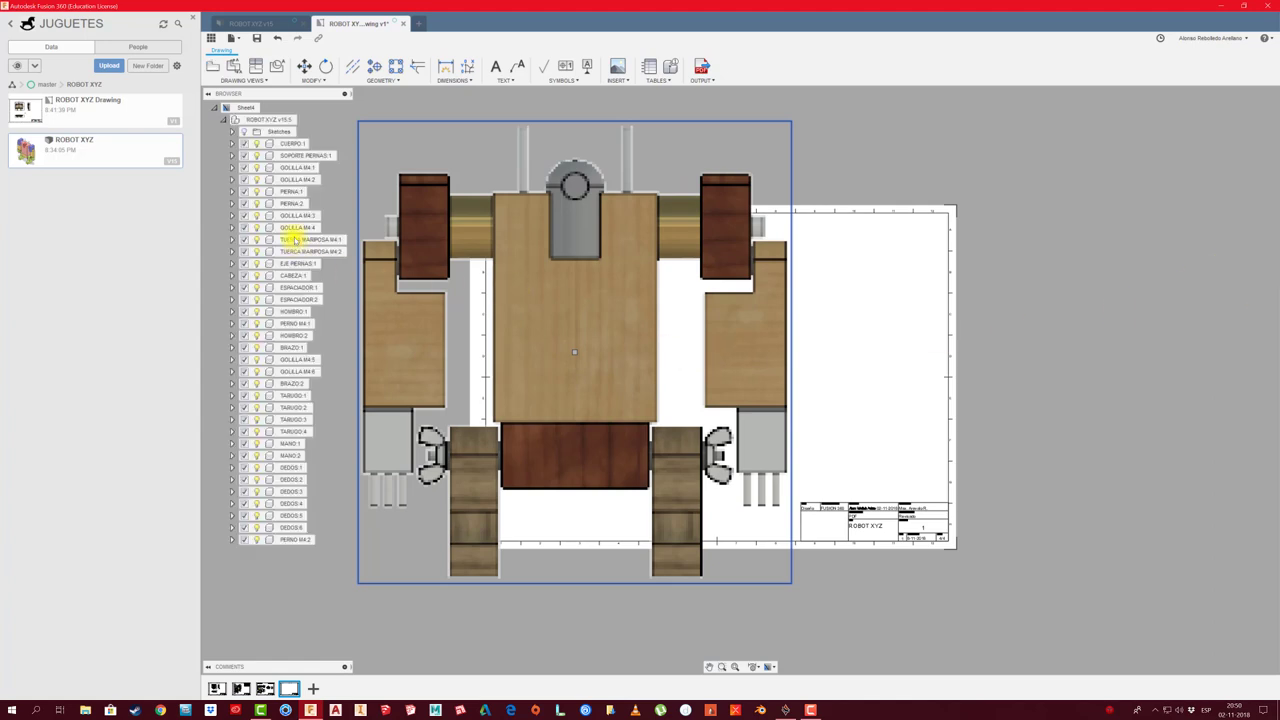
Show only ESPACIADOR:1 in the view, switch it to Shaded style, and reposition it
{"action": "right_click", "coordinate": [303, 287]}
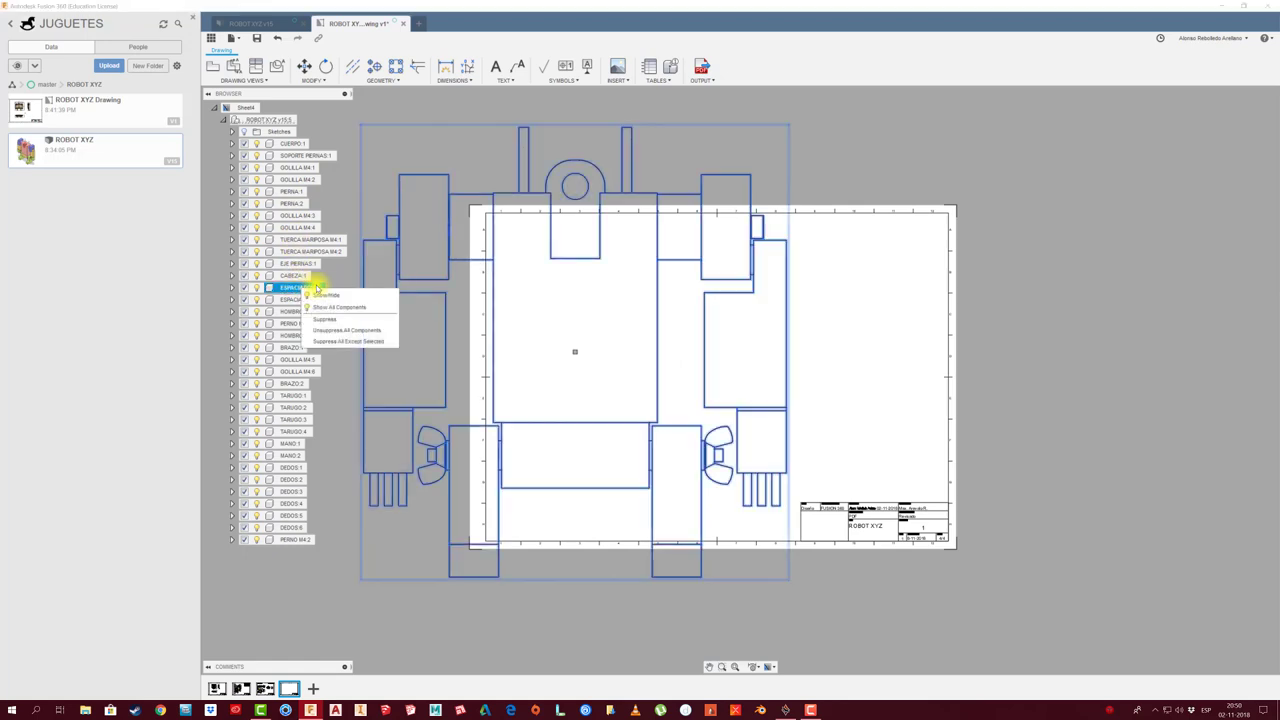
{"action": "left_click", "coordinate": [340, 341]}
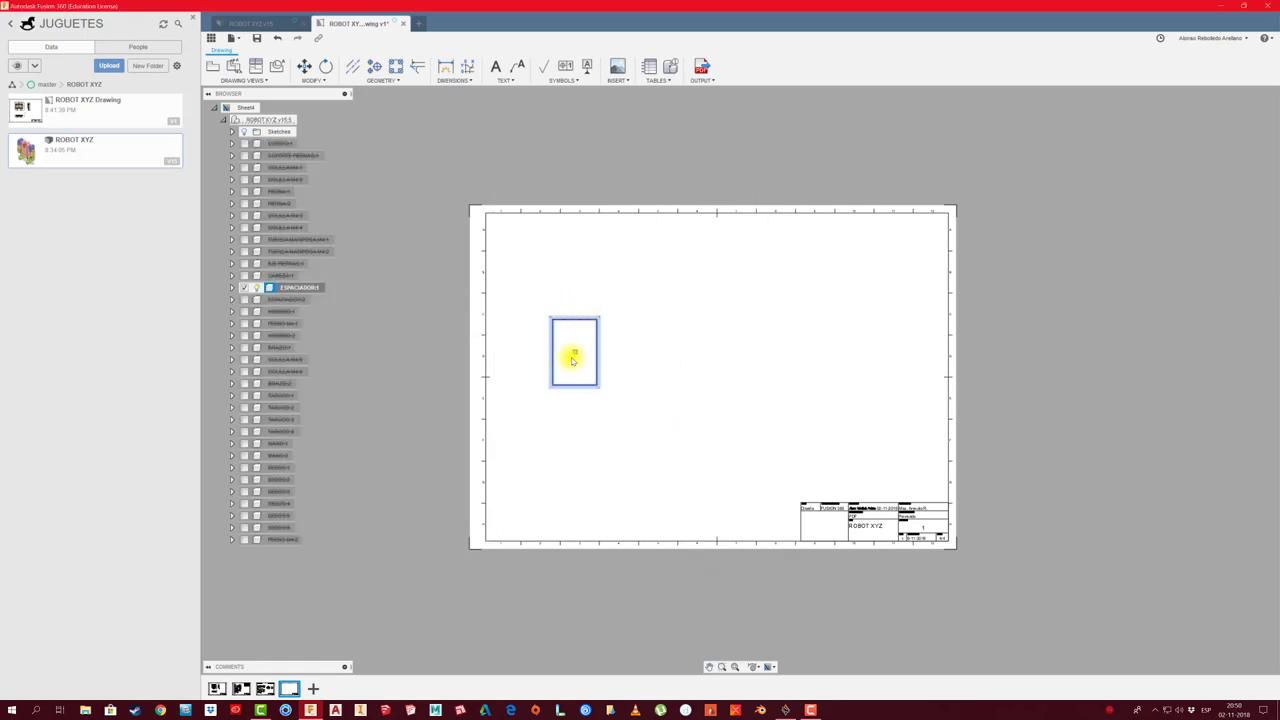
{"action": "double_click", "coordinate": [599, 345]}
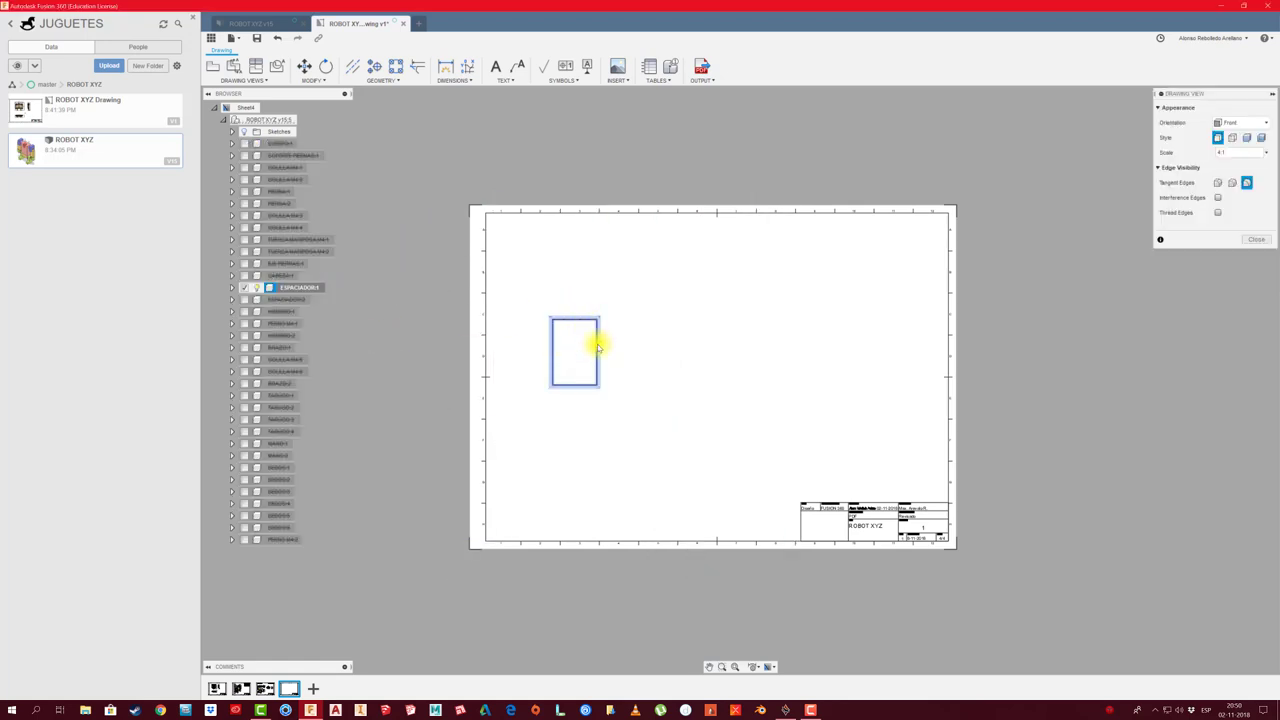
{"action": "left_click", "coordinate": [1261, 137]}
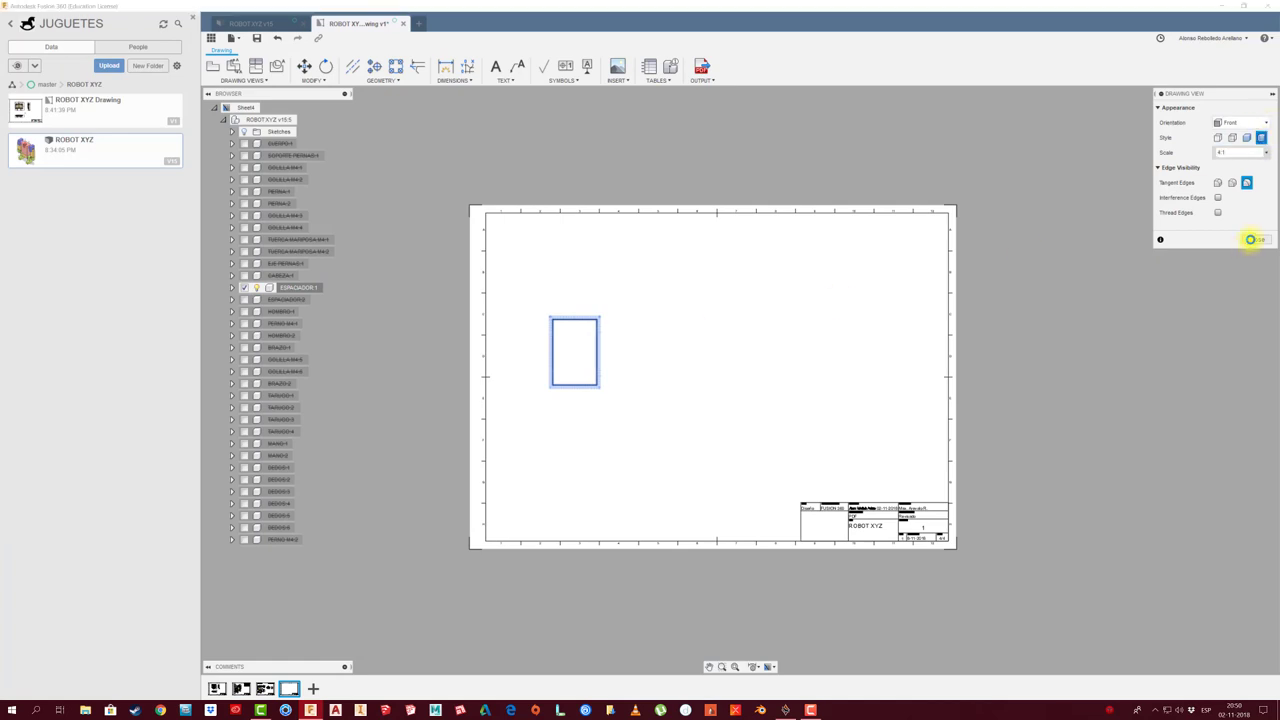
{"action": "left_click", "coordinate": [1258, 240]}
{"action": "scroll", "coordinate": [571, 360], "scroll_direction": "up", "scroll_amount": 3}
{"action": "scroll", "coordinate": [565, 349], "scroll_direction": "up", "scroll_amount": 2}
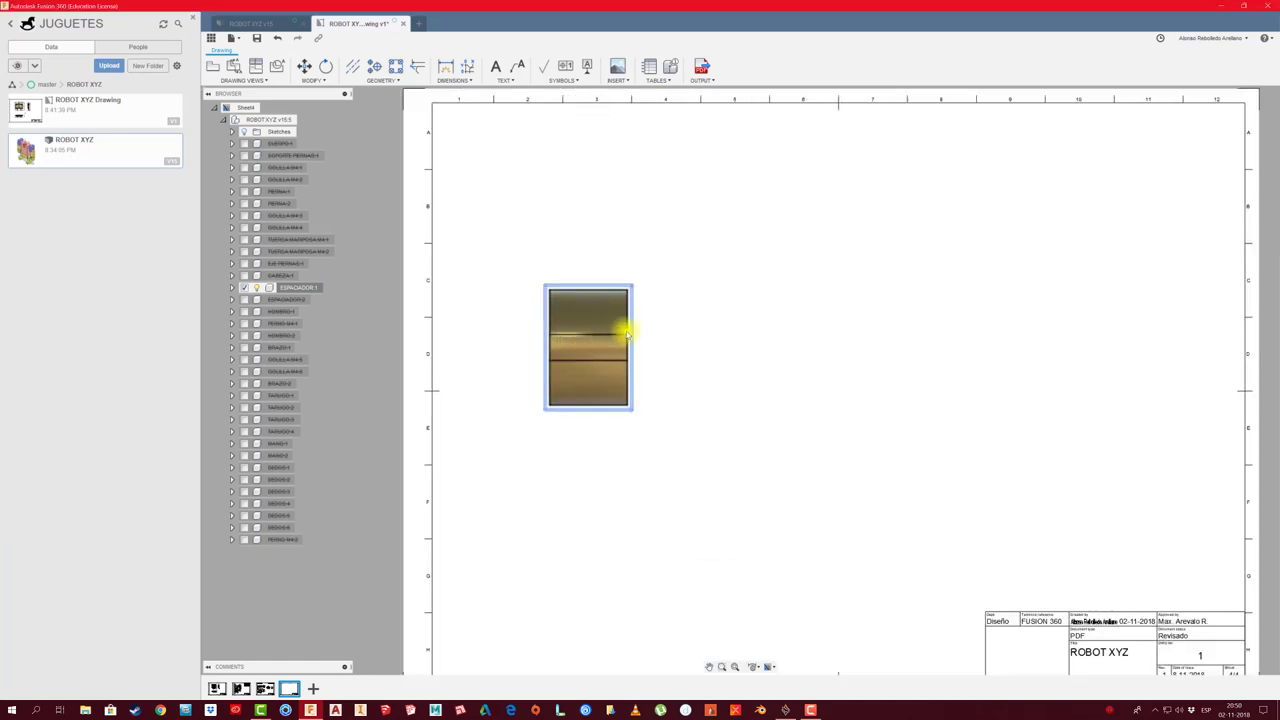
{"action": "scroll", "coordinate": [638, 318], "scroll_direction": "down", "scroll_amount": 2}
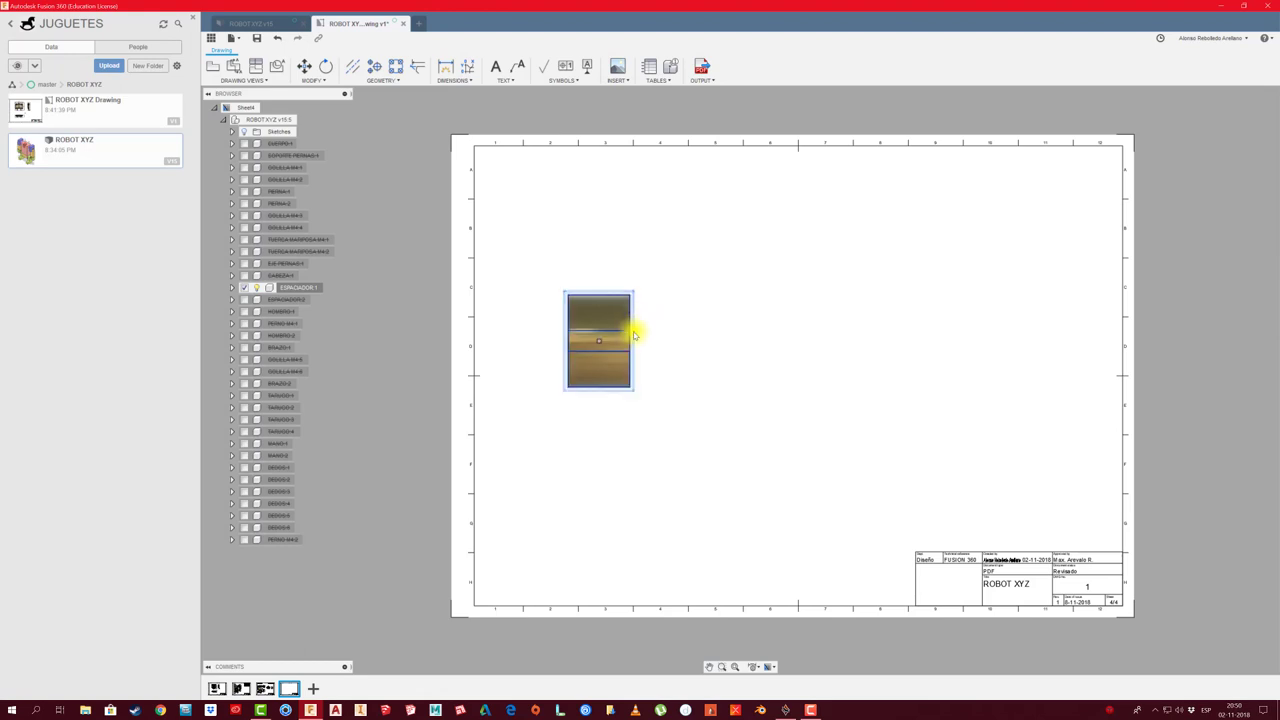
{"action": "left_click_drag", "start_coordinate": [598, 344], "coordinate": [584, 370]}
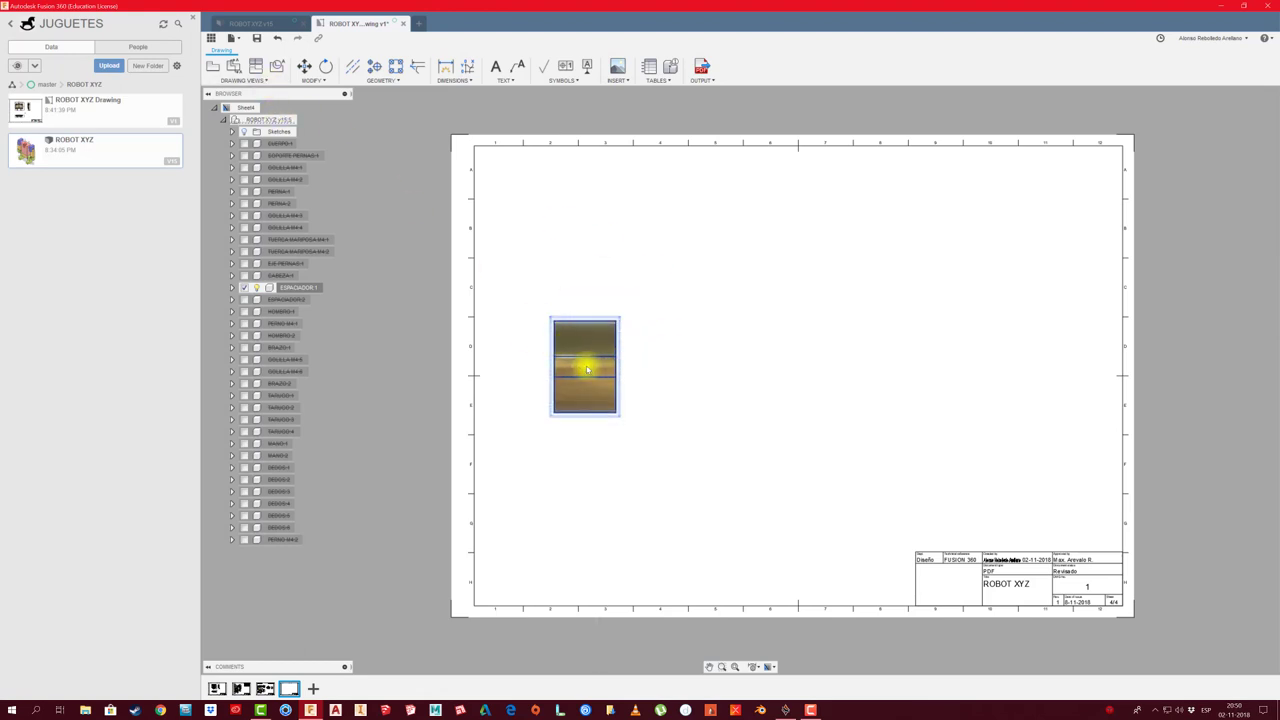
{"action": "left_click_drag", "start_coordinate": [587, 370], "coordinate": [609, 370]}
{"action": "scroll", "coordinate": [654, 323], "scroll_direction": "up", "scroll_amount": 1}
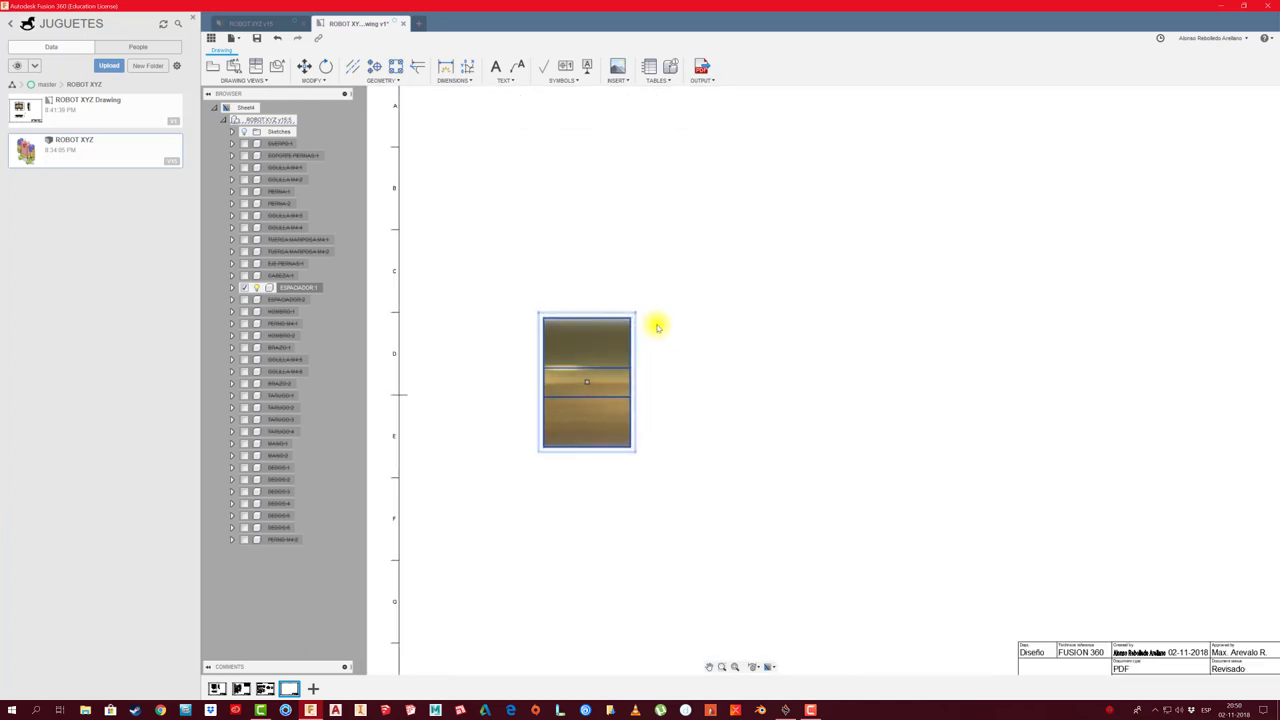
Dimension the spacer with a 13.4 length and a 20 height
{"action": "left_click", "coordinate": [443, 68]}
{"action": "left_click", "coordinate": [590, 318]}
{"action": "left_click", "coordinate": [588, 288]}
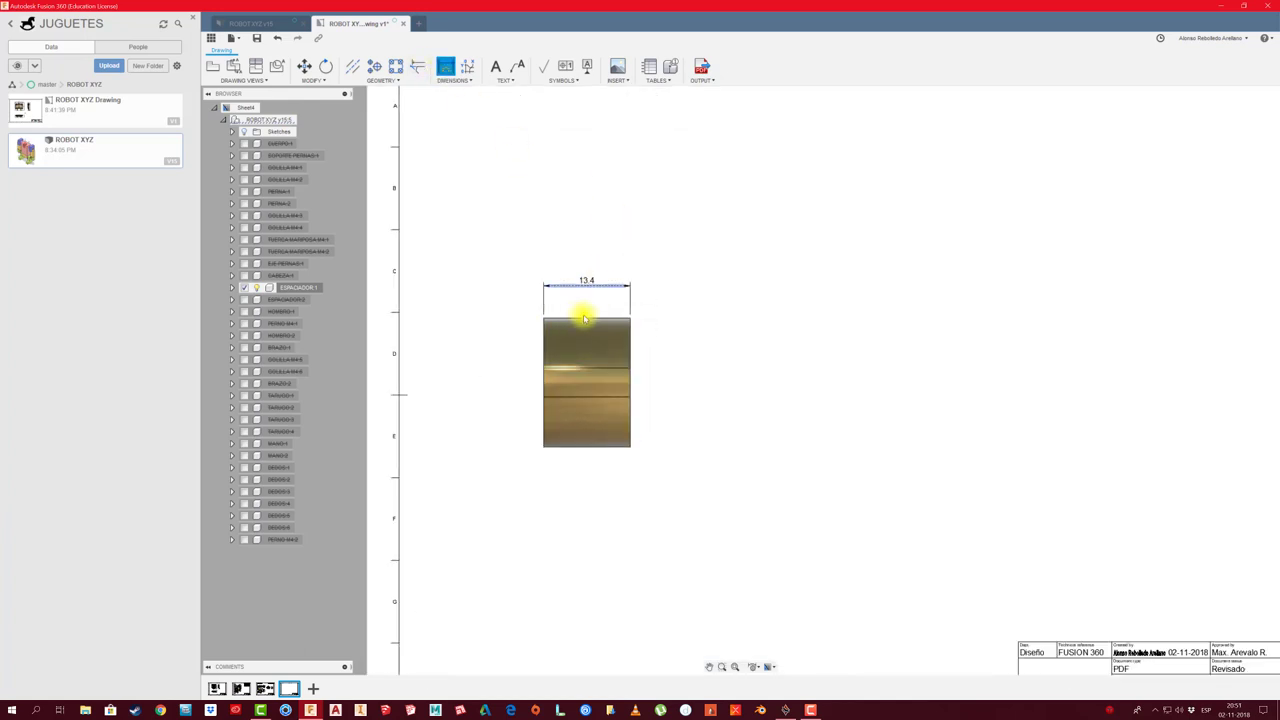
{"action": "left_click", "coordinate": [543, 318]}
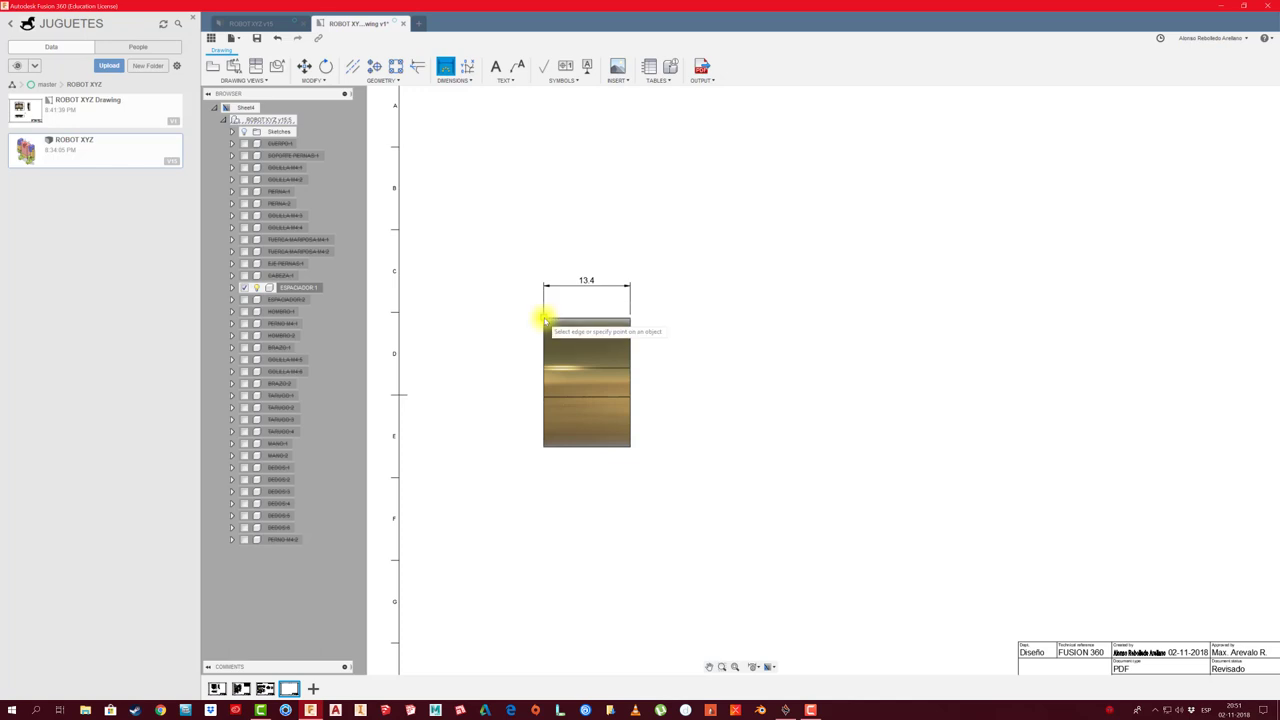
{"action": "left_click", "coordinate": [543, 447]}
{"action": "left_click", "coordinate": [510, 430]}
Change the 20 dimension to Ø20 and add a centre line through the bore
{"action": "scroll", "coordinate": [512, 420], "scroll_direction": "up", "scroll_amount": 2}
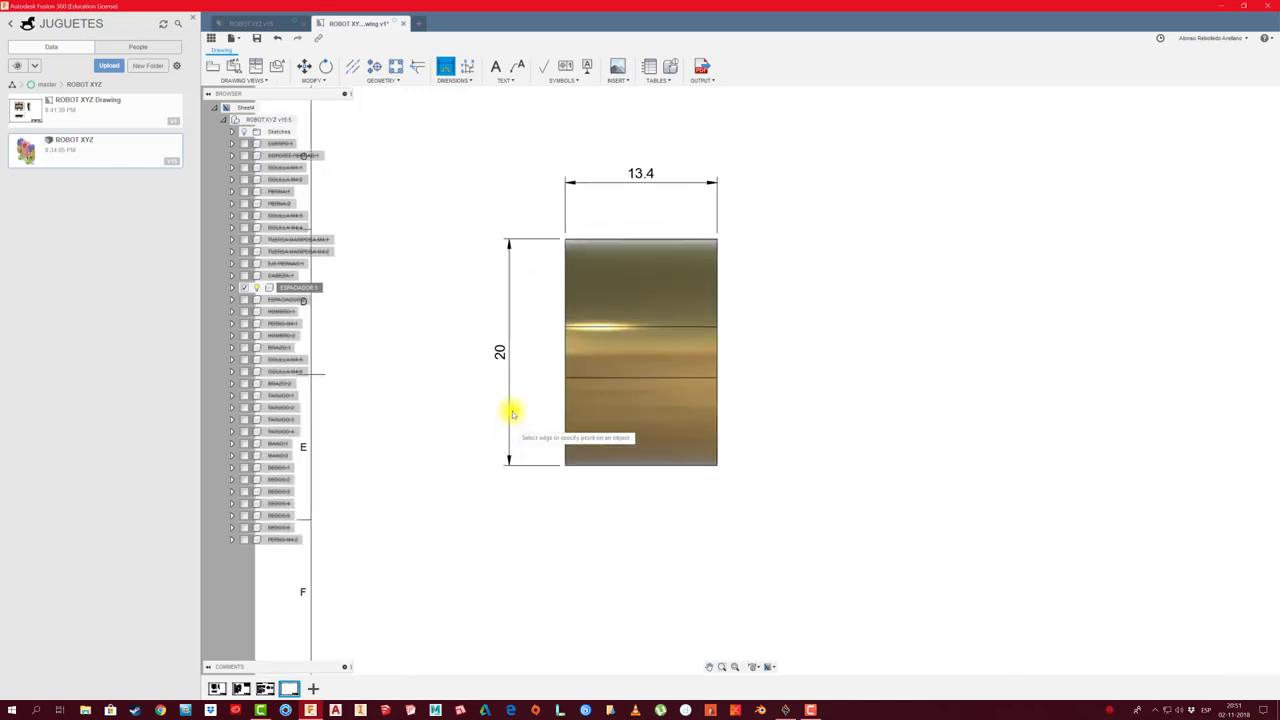
{"action": "double_click", "coordinate": [499, 355]}
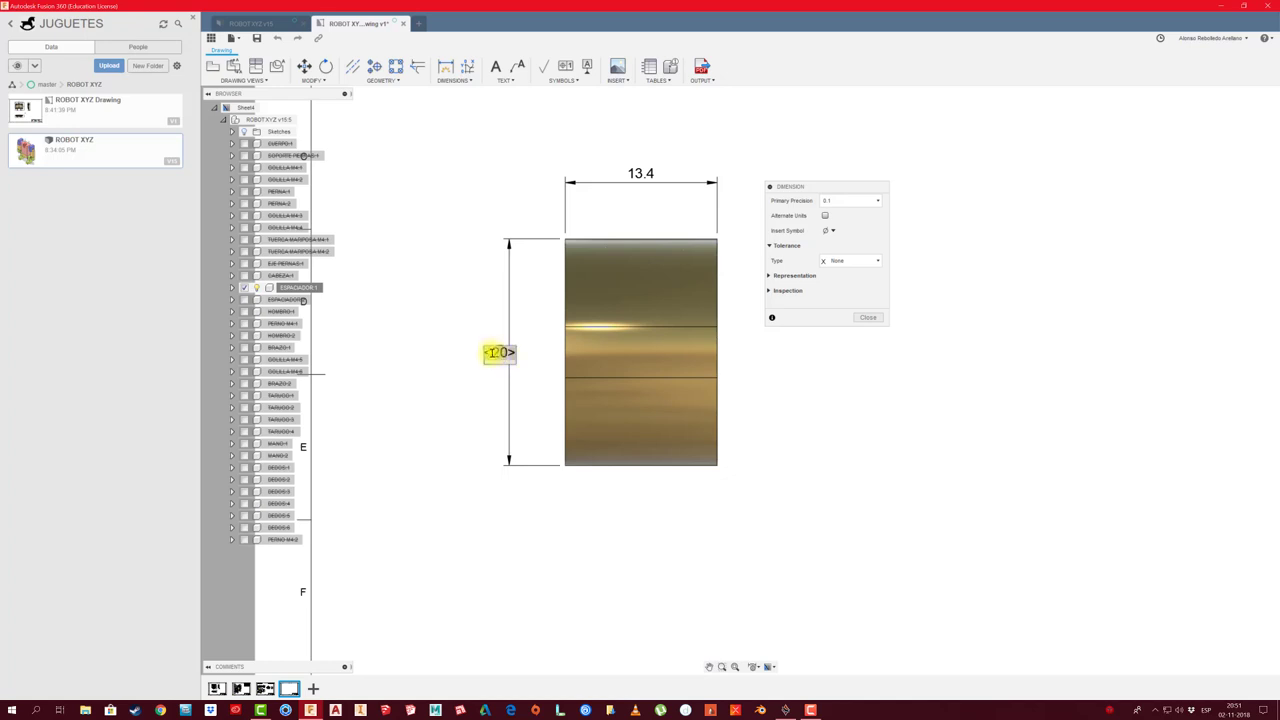
{"action": "left_click", "coordinate": [822, 233]}
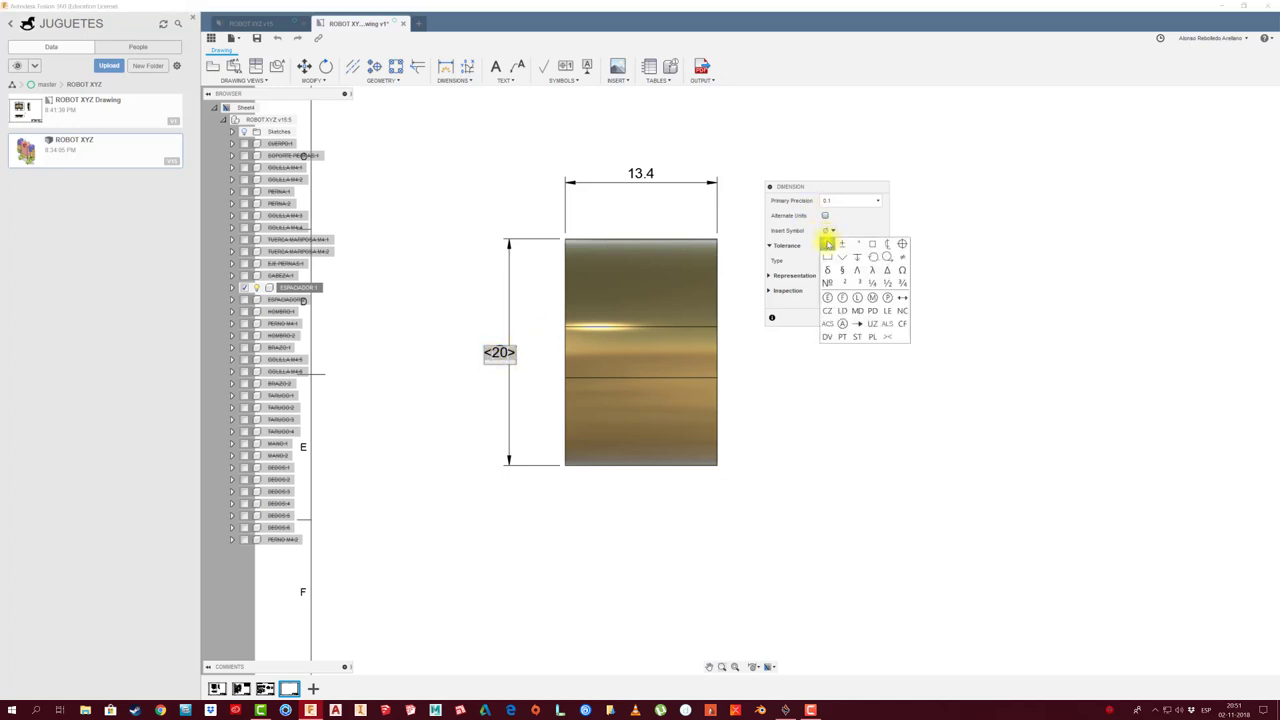
{"action": "left_click", "coordinate": [826, 240]}
{"action": "left_click", "coordinate": [867, 317]}
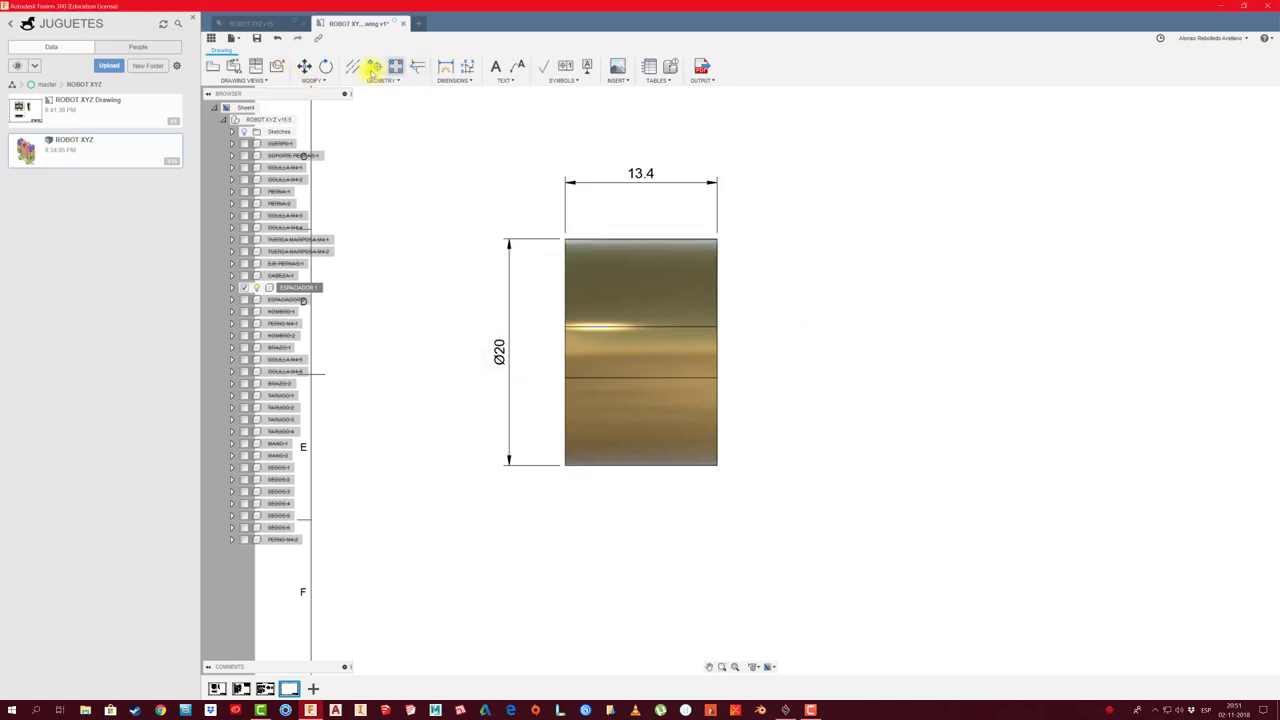
{"action": "left_click", "coordinate": [615, 377]}
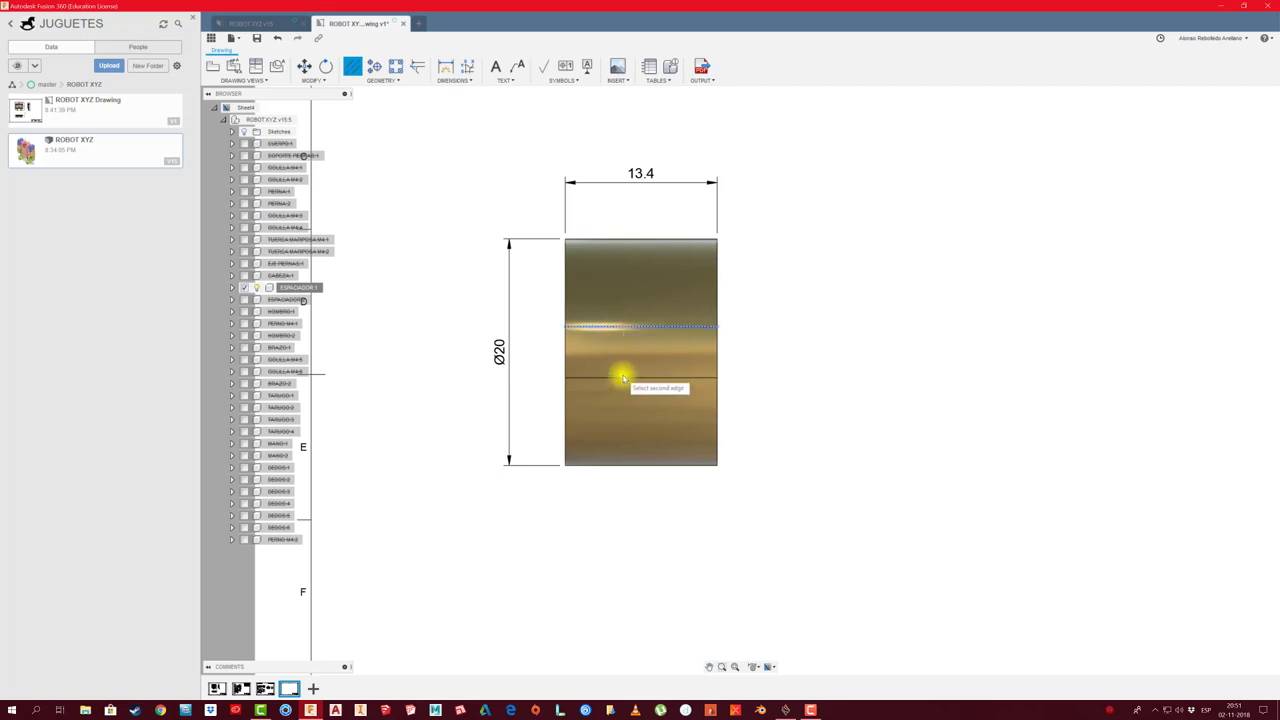
Add a Ø4.5 diameter dimension across the spacer's bore
{"action": "key", "text": "d"}
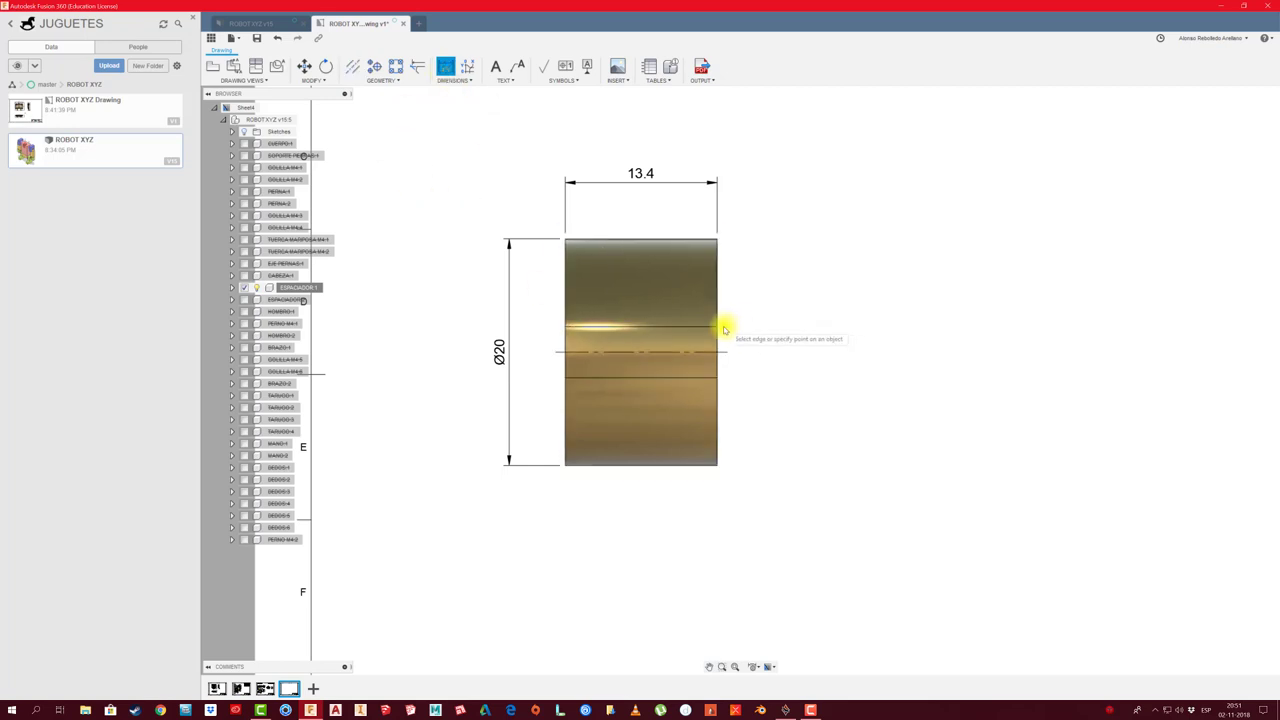
{"action": "left_click", "coordinate": [716, 326]}
{"action": "left_click", "coordinate": [719, 377]}
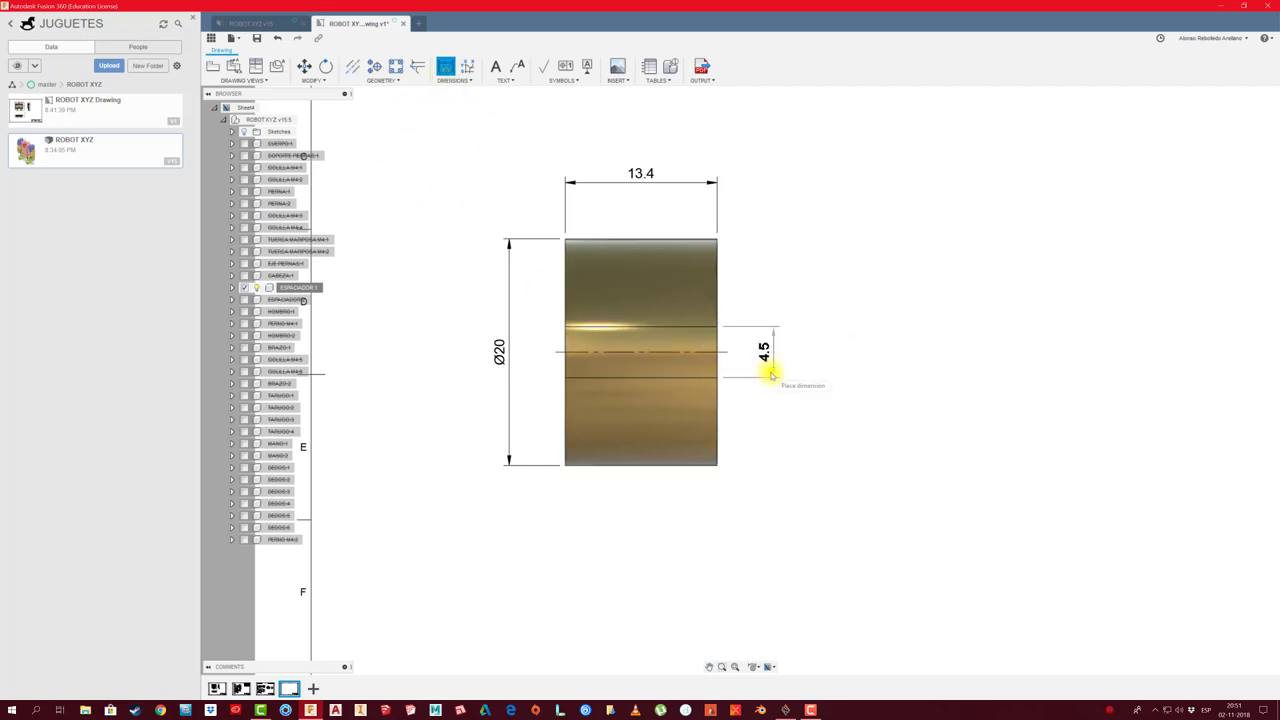
{"action": "left_click", "coordinate": [764, 354]}
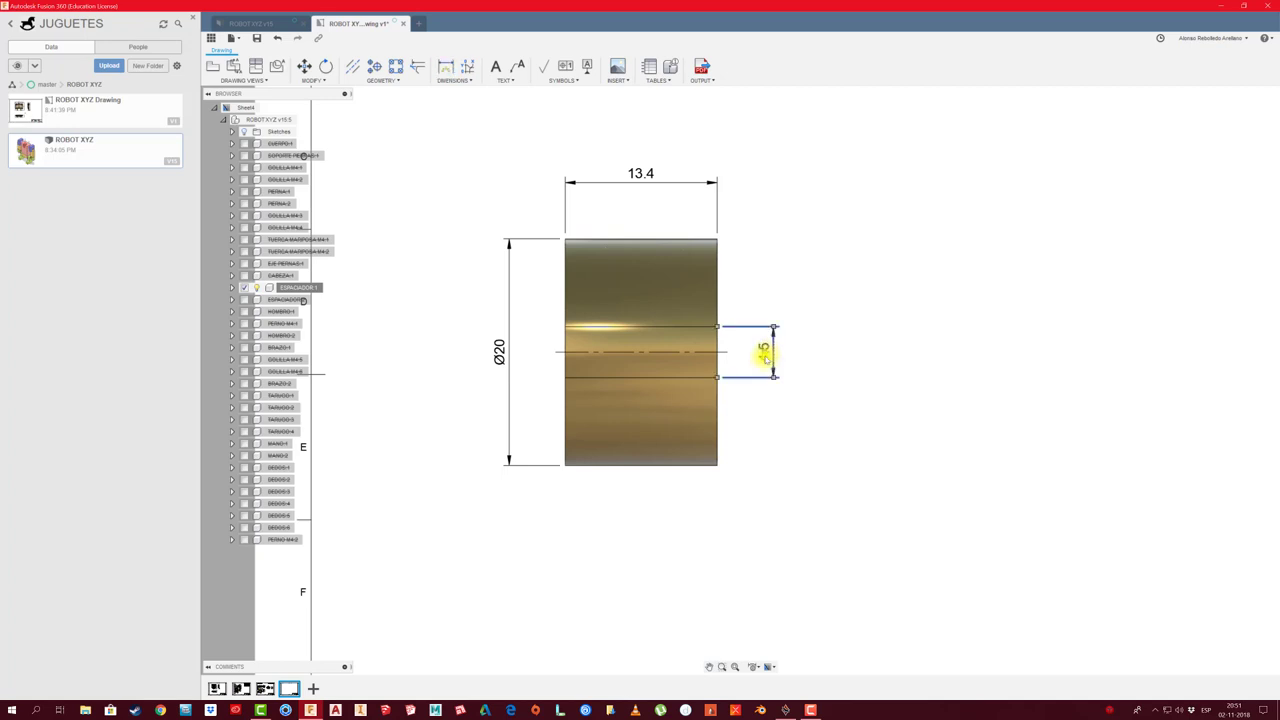
{"action": "double_click", "coordinate": [764, 353]}
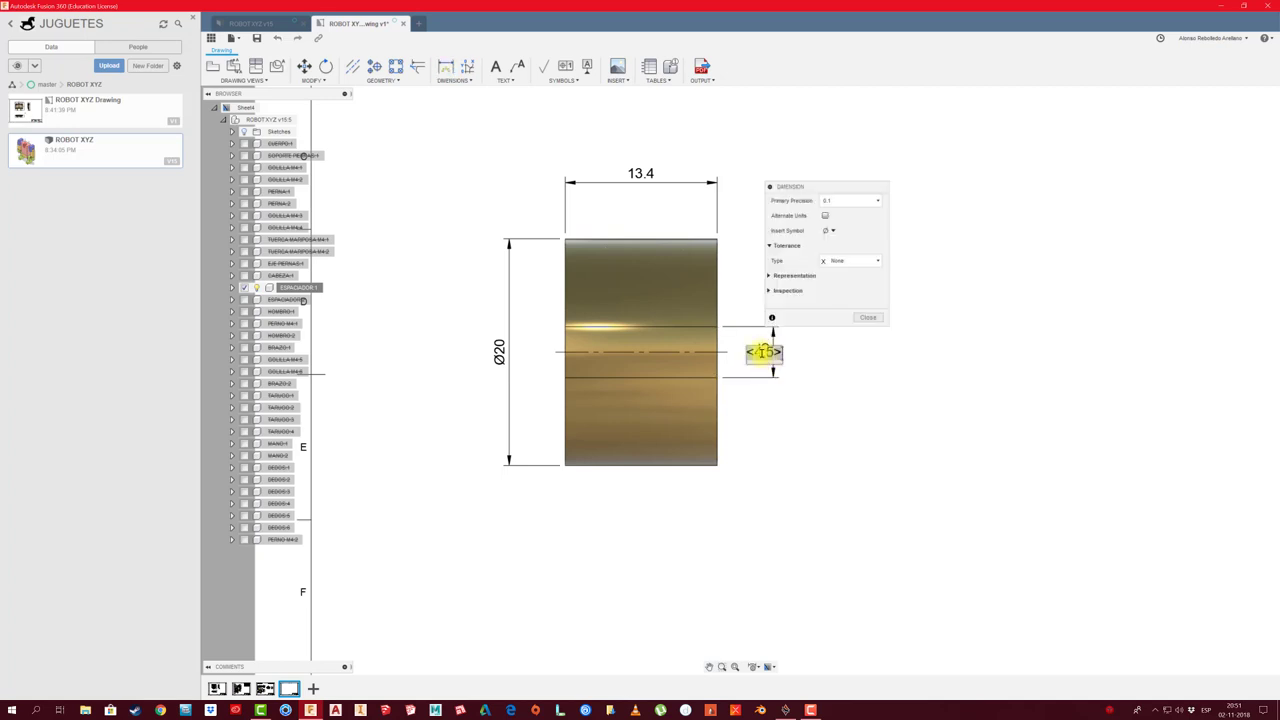
{"action": "left_click", "coordinate": [830, 232]}
{"action": "left_click", "coordinate": [823, 299]}
{"action": "left_click", "coordinate": [868, 317]}
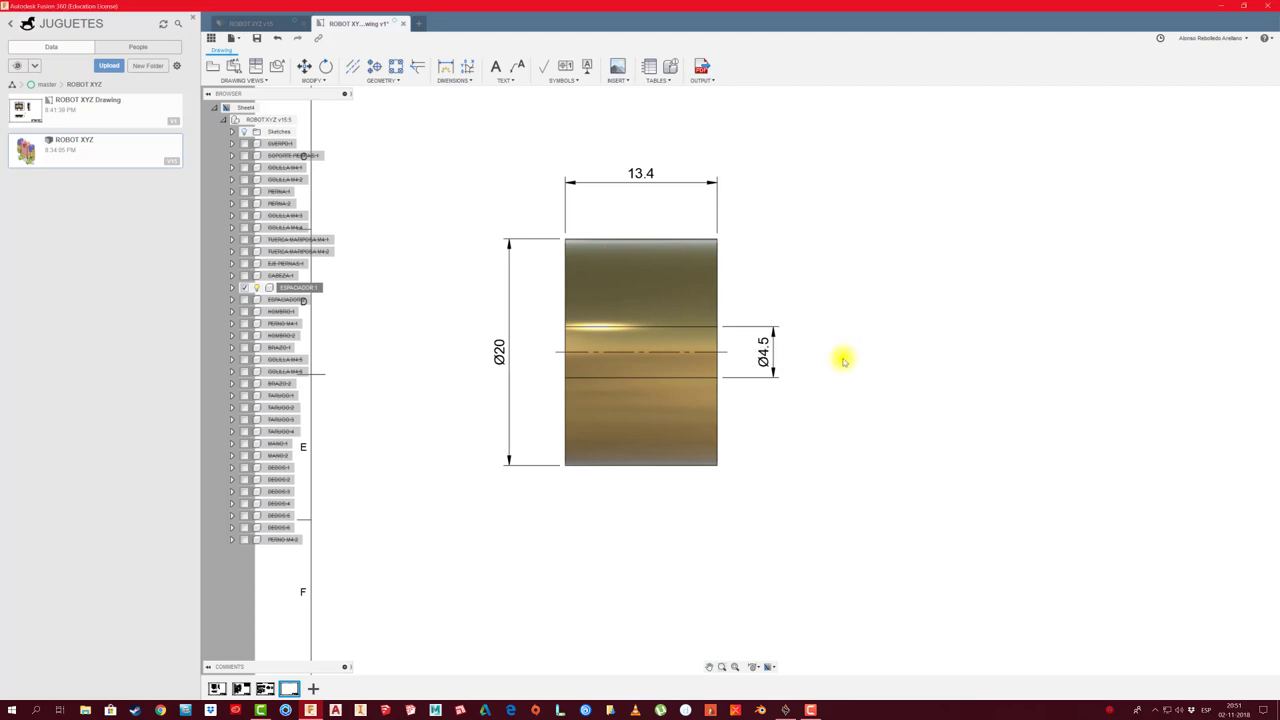
{"action": "scroll", "coordinate": [843, 361], "scroll_direction": "down", "scroll_amount": 2}
{"action": "scroll", "coordinate": [849, 350], "scroll_direction": "down", "scroll_amount": 2}
{"action": "scroll", "coordinate": [760, 365], "scroll_direction": "down", "scroll_amount": 2}
{"action": "scroll", "coordinate": [700, 320], "scroll_direction": "down", "scroll_amount": 1}
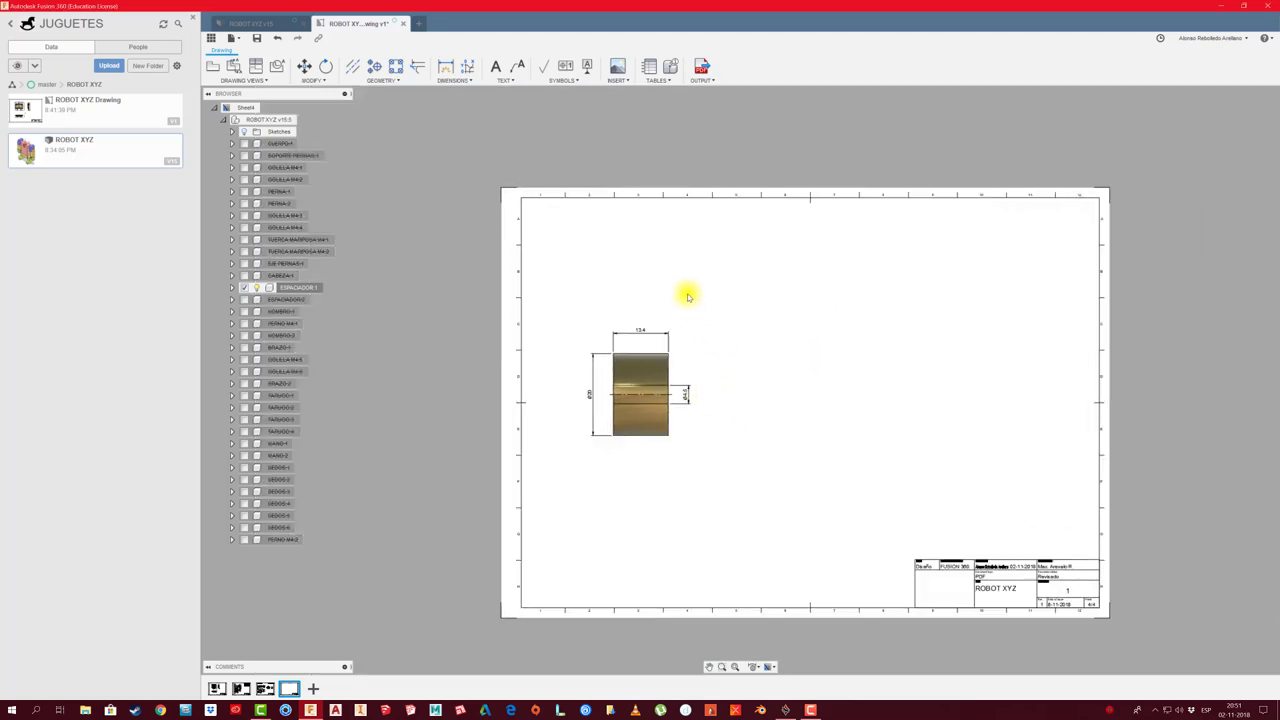
Place a parts list for ESPACIADOR at the sheet's top-left corner
{"action": "left_click", "coordinate": [649, 66]}
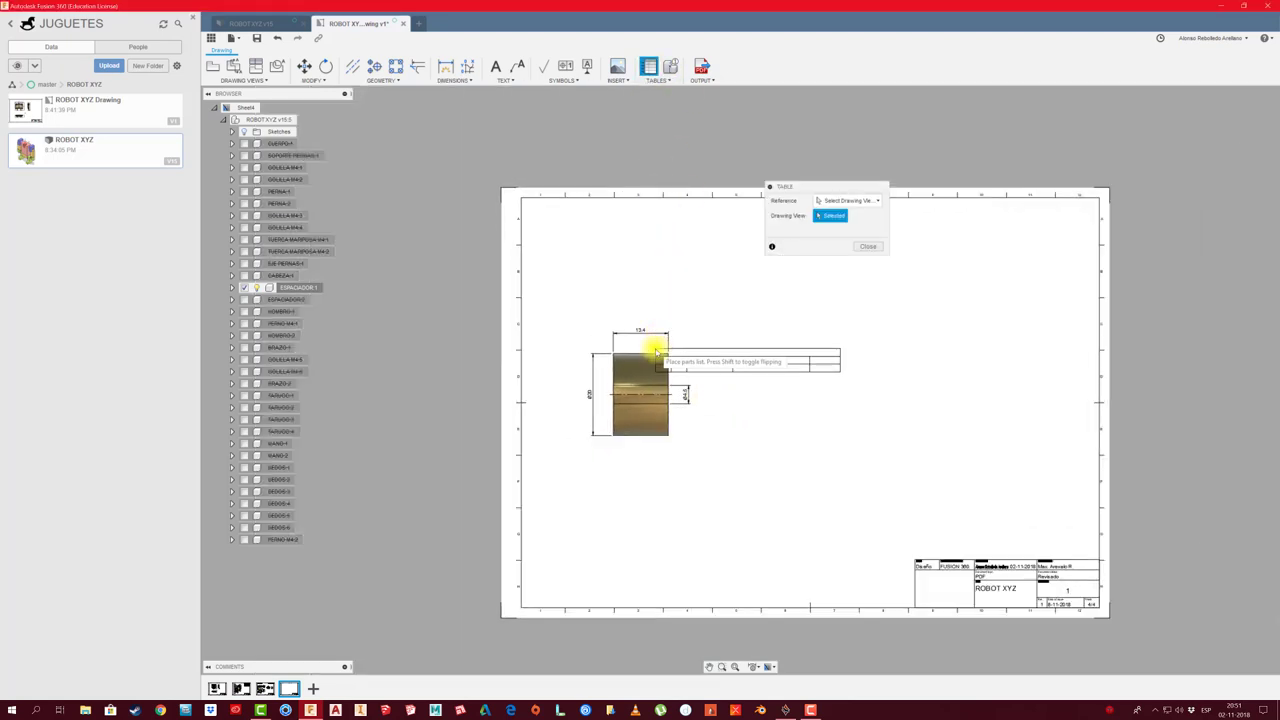
{"action": "left_click", "coordinate": [521, 199]}
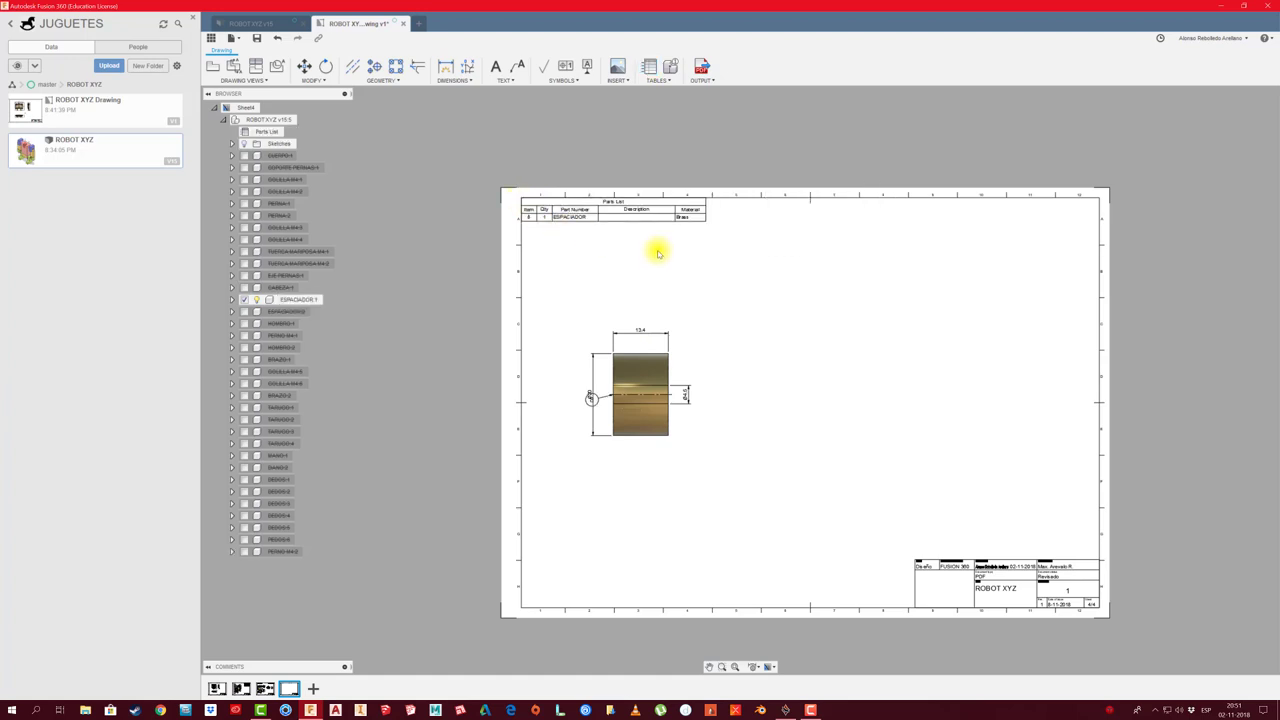
{"action": "scroll", "coordinate": [551, 406], "scroll_direction": "up", "scroll_amount": 2}
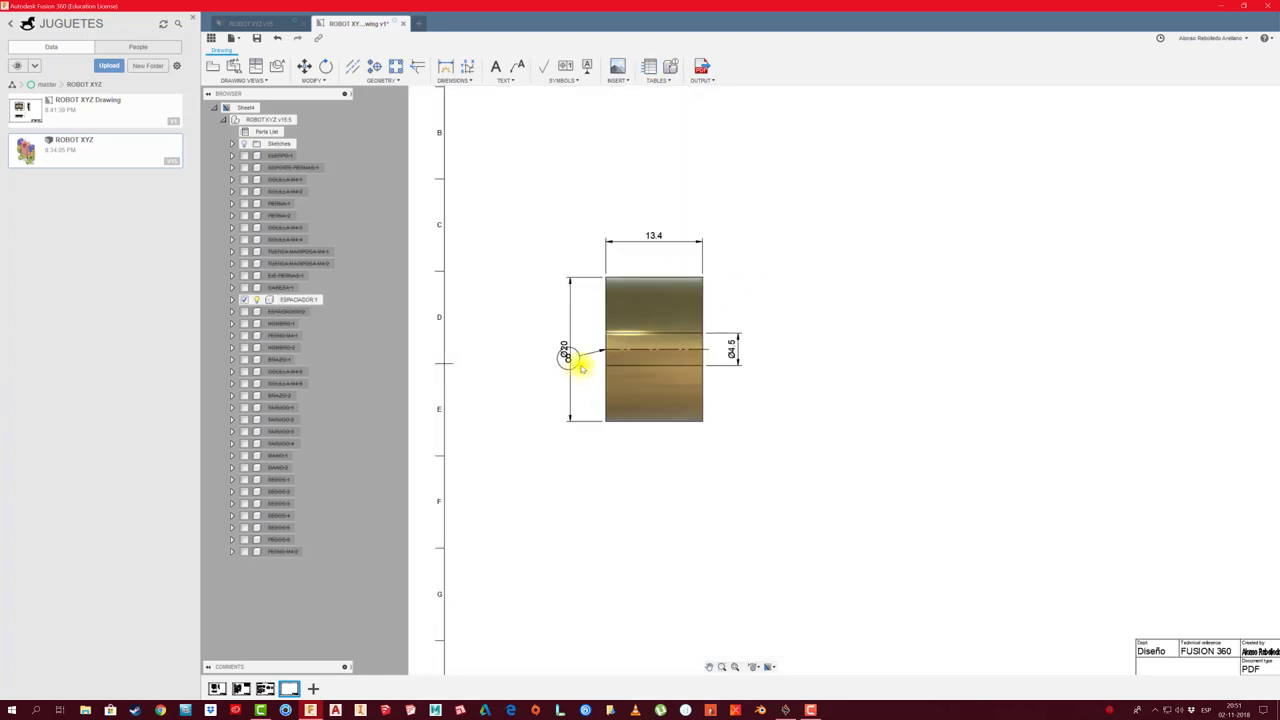
Add balloon 8 with its leader attached to the spacer's bottom edge
{"action": "left_click", "coordinate": [605, 461]}
{"action": "left_click", "coordinate": [605, 350]}
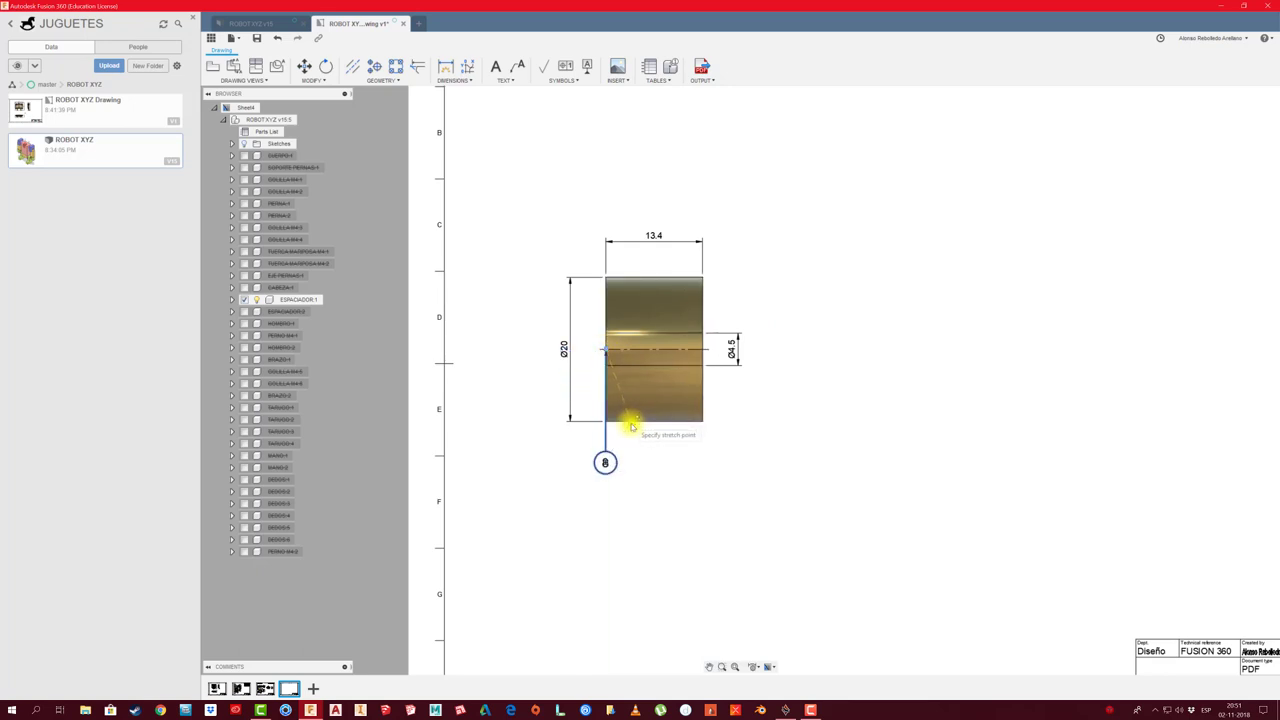
{"action": "left_click", "coordinate": [631, 422]}
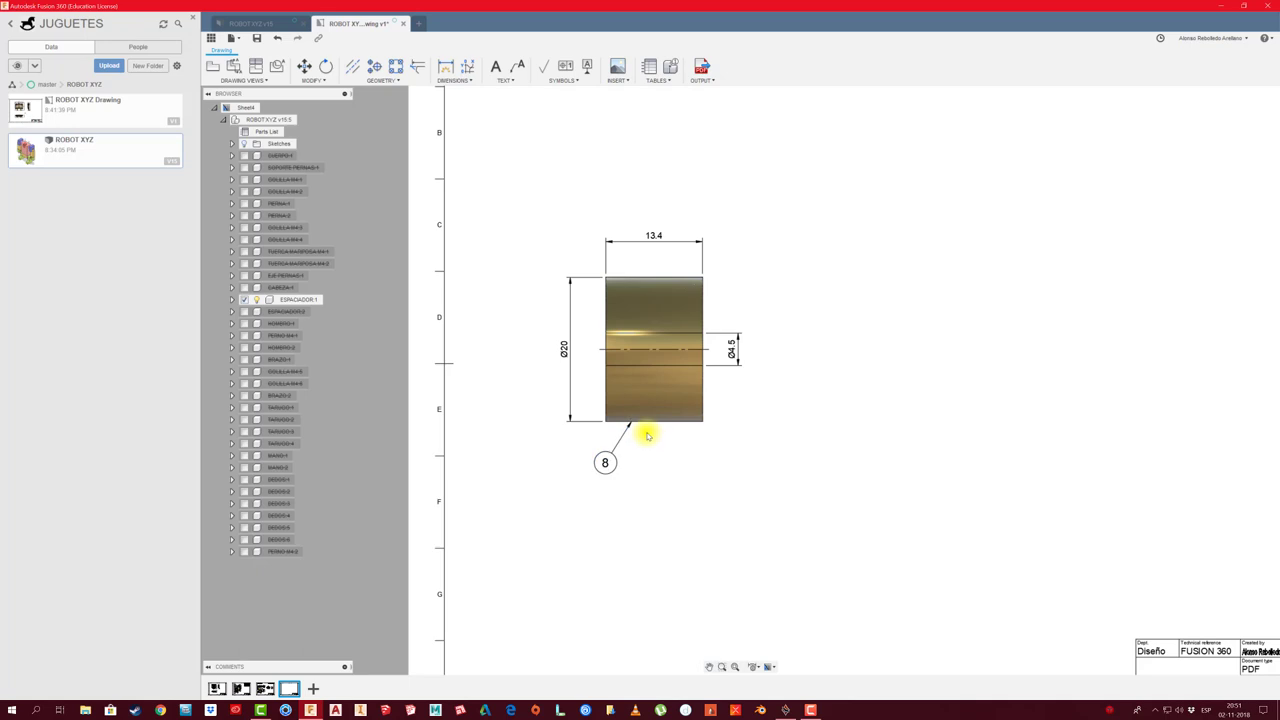
{"action": "scroll", "coordinate": [748, 390], "scroll_direction": "down", "scroll_amount": 3}
{"action": "scroll", "coordinate": [750, 380], "scroll_direction": "up", "scroll_amount": 1}
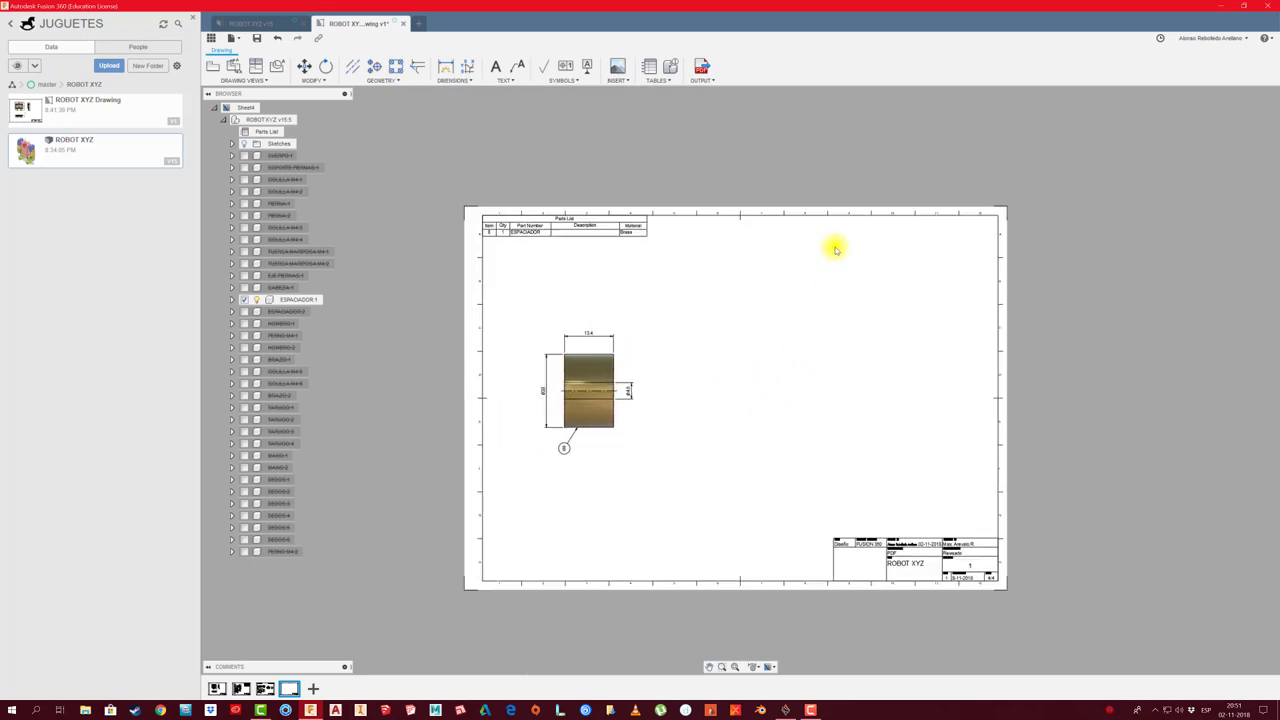
Check the HOMBRO:2 shoulder block in the 3D design, then return to the drawing
{"action": "left_click", "coordinate": [255, 24]}
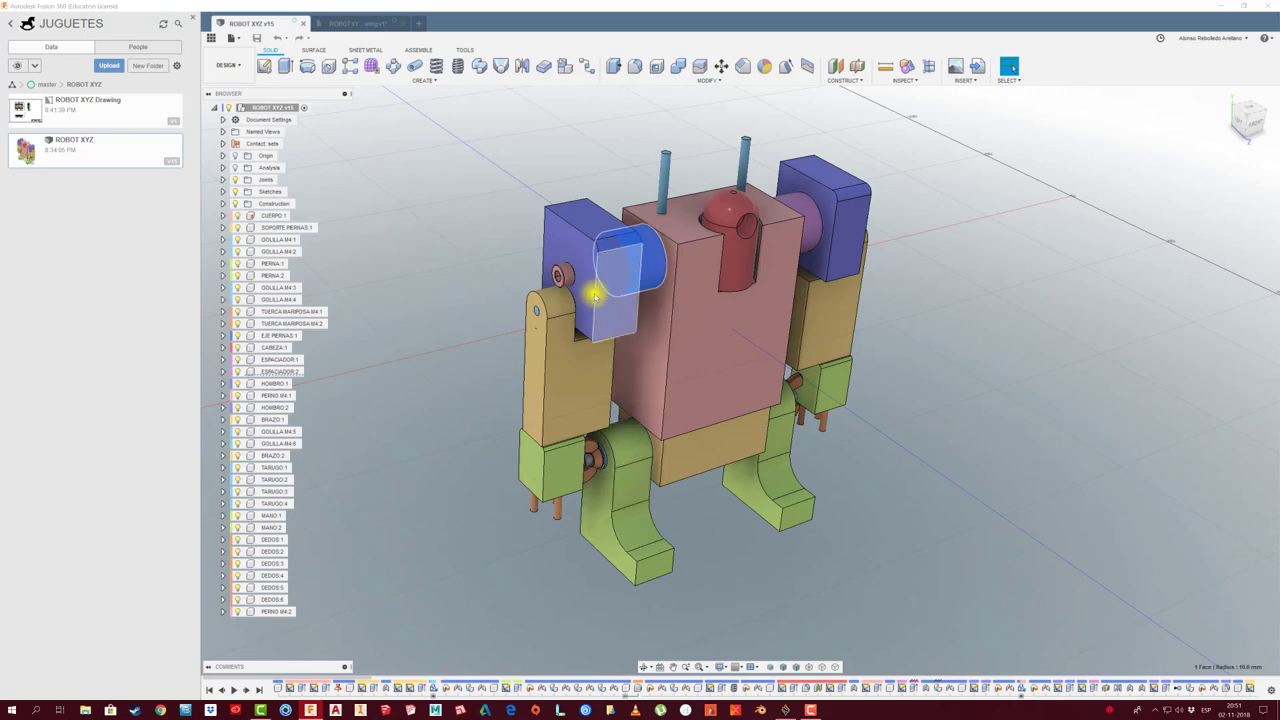
{"action": "left_click", "coordinate": [276, 407]}
{"action": "left_click", "coordinate": [363, 21]}
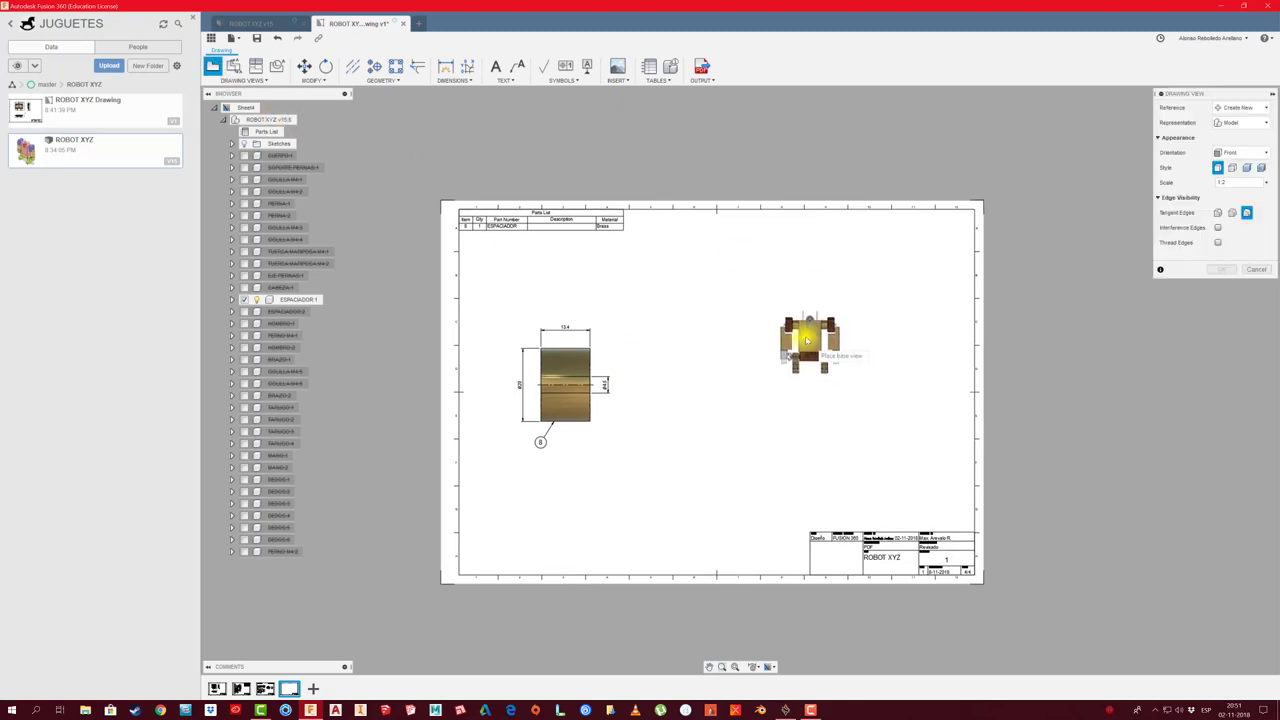
{"action": "scroll", "coordinate": [782, 327], "scroll_direction": "up", "scroll_amount": 3}
{"action": "scroll", "coordinate": [770, 355], "scroll_direction": "up", "scroll_amount": 2}
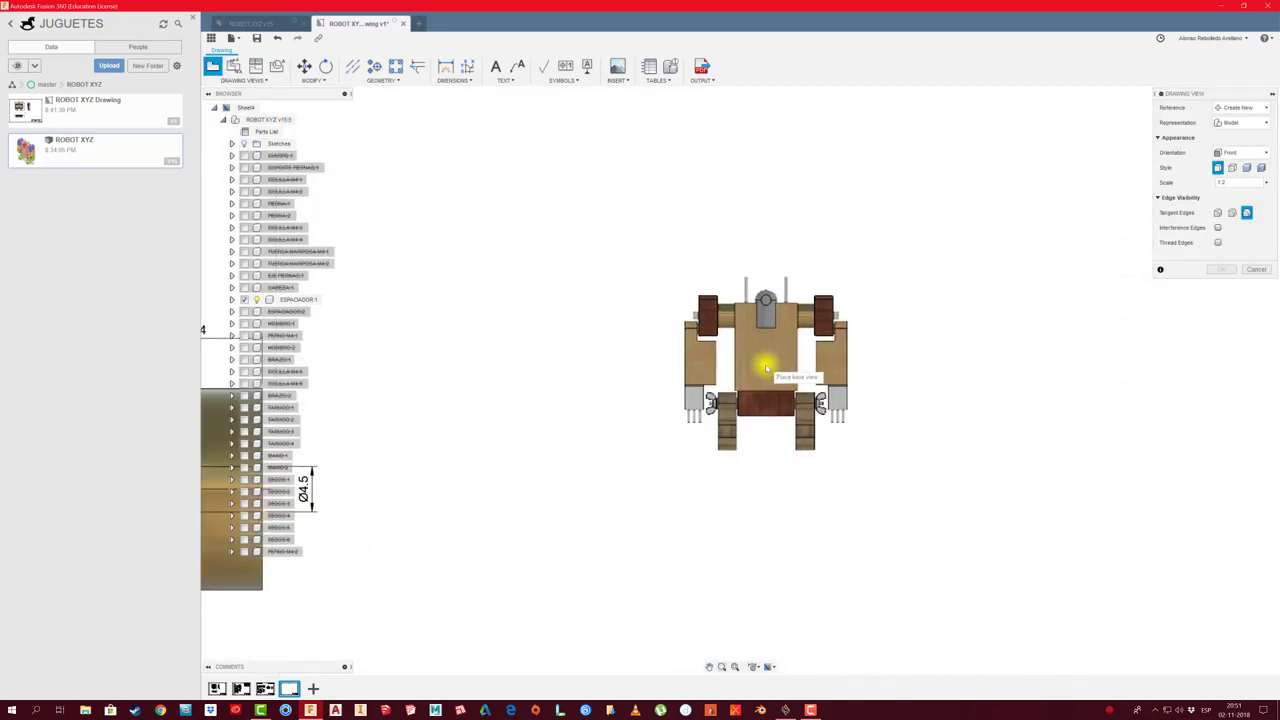
{"action": "scroll", "coordinate": [759, 378], "scroll_direction": "down", "scroll_amount": 4}
Place a front base view of the robot at 4:1, shaded with hidden edges
{"action": "left_click", "coordinate": [759, 378]}
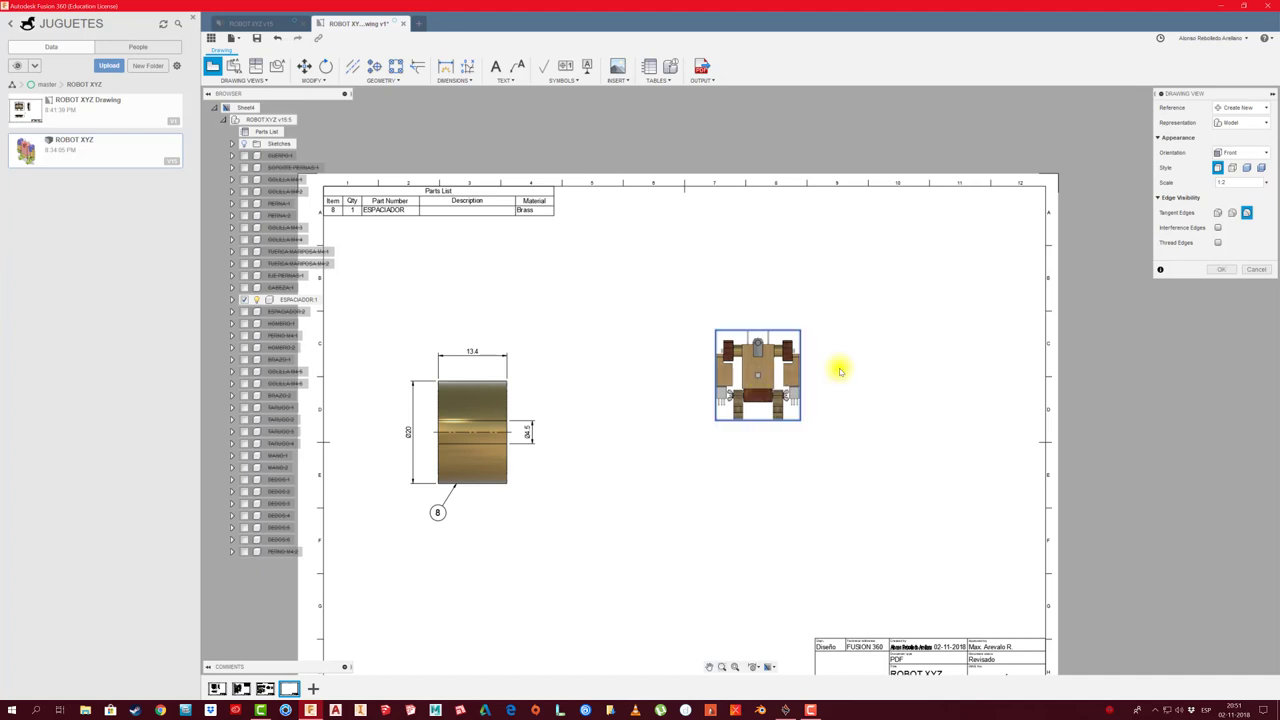
{"action": "left_click", "coordinate": [1262, 183]}
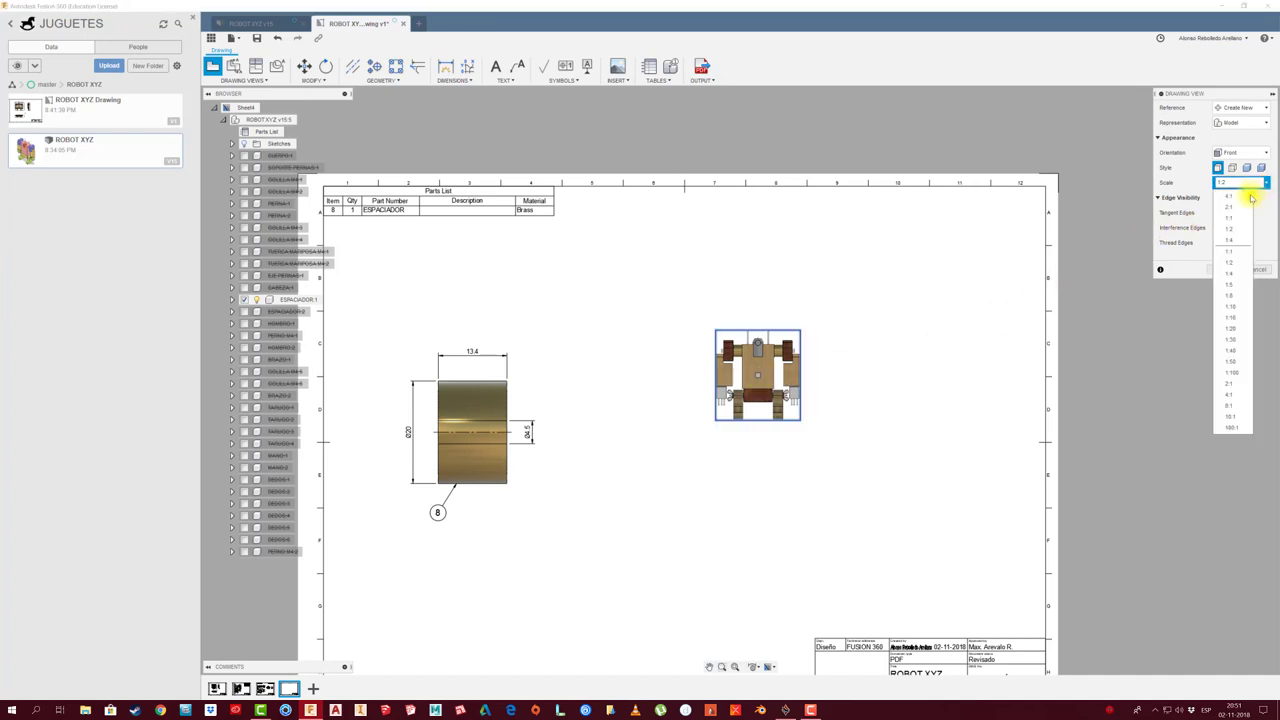
{"action": "left_click", "coordinate": [1235, 196]}
{"action": "scroll", "coordinate": [825, 422], "scroll_direction": "down", "scroll_amount": 2}
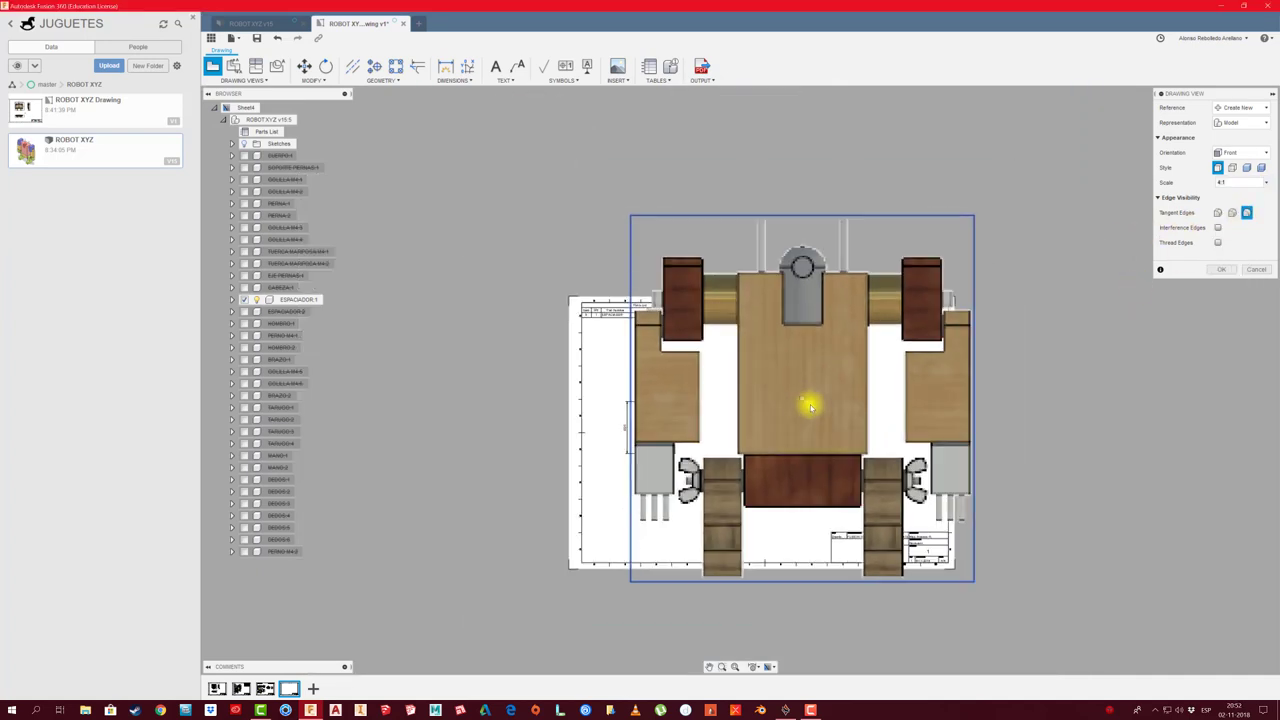
{"action": "left_click", "coordinate": [1261, 168]}
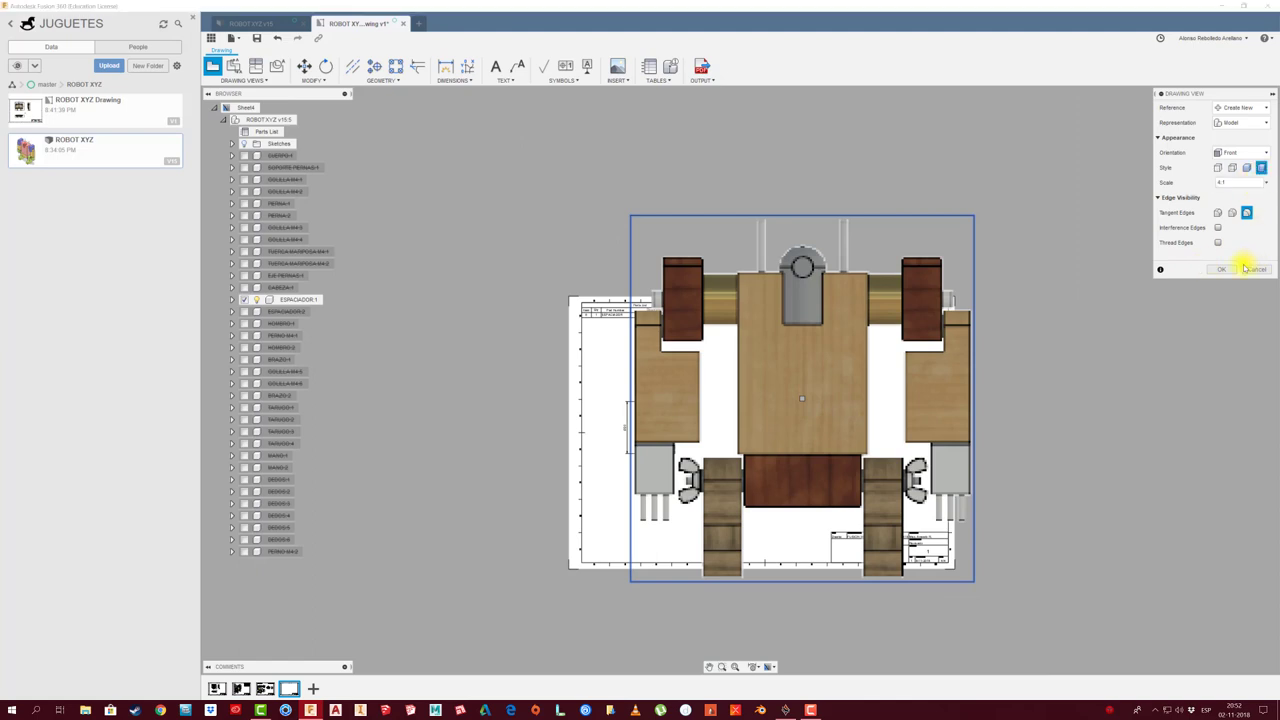
{"action": "left_click", "coordinate": [1221, 269]}
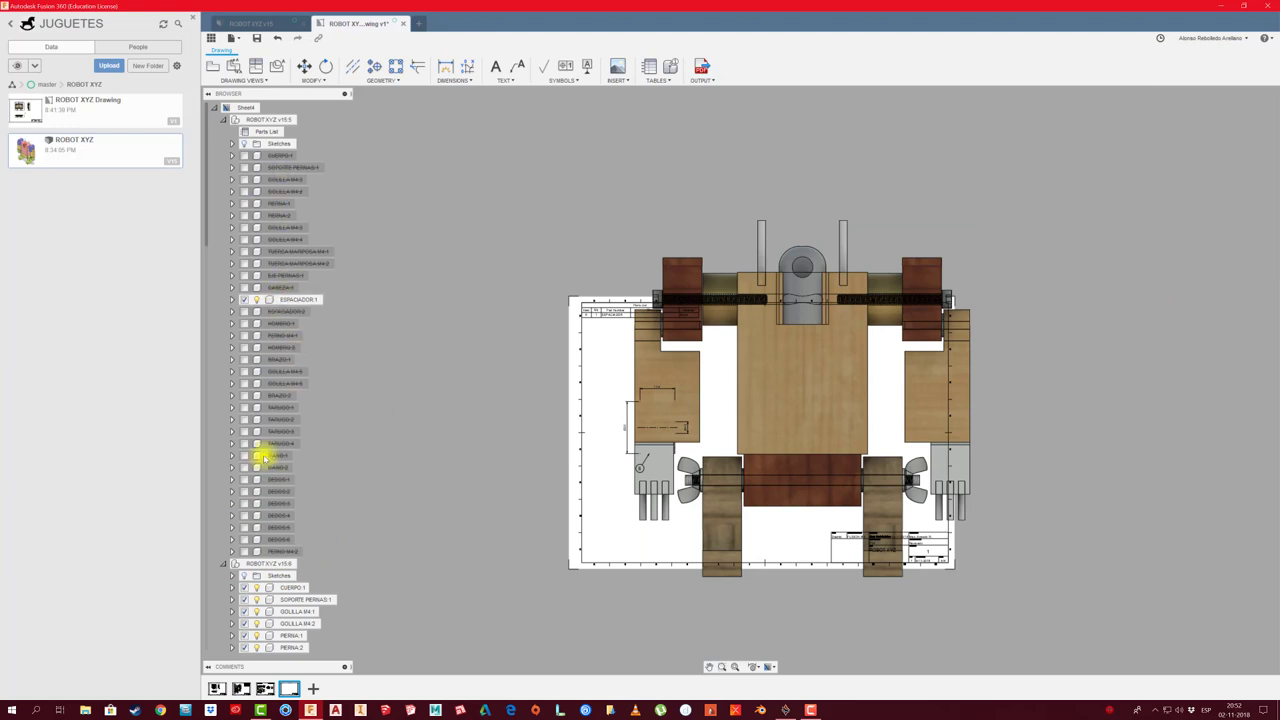
Isolate HOMBRO:1 so the new view shows only that part, and place it
{"action": "scroll", "coordinate": [270, 402], "scroll_direction": "down", "scroll_amount": 1}
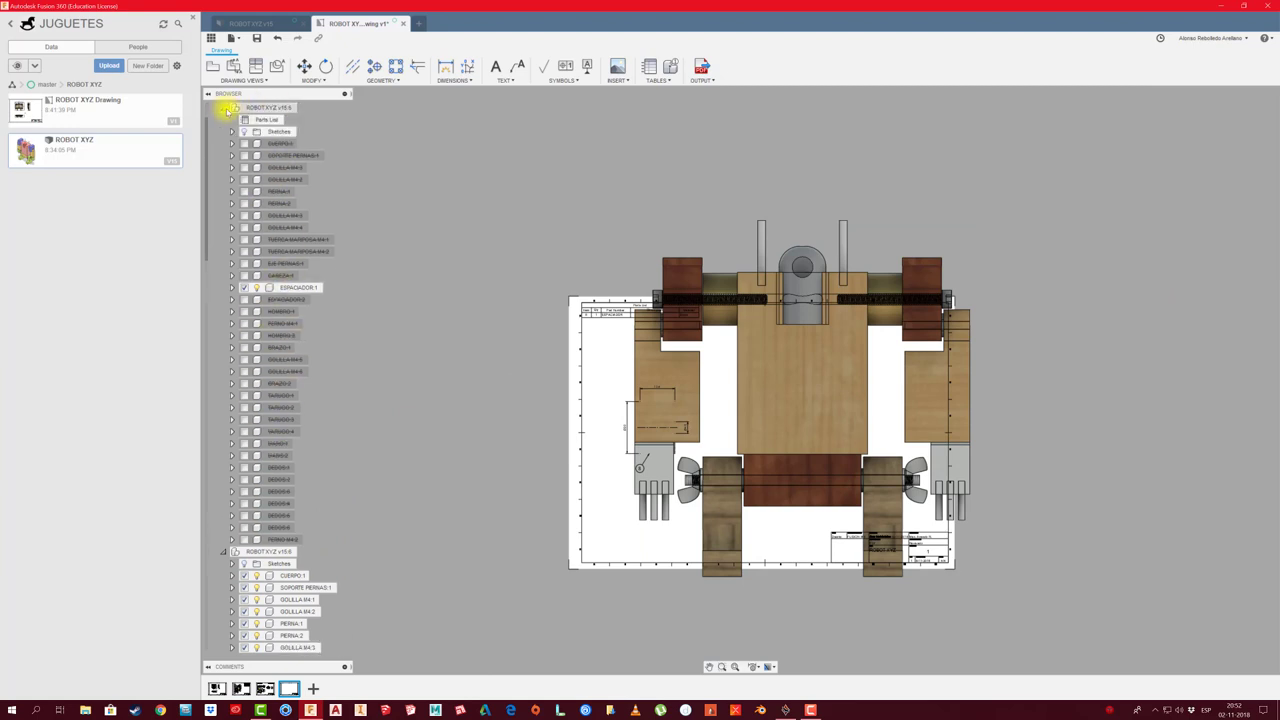
{"action": "left_click", "coordinate": [225, 108]}
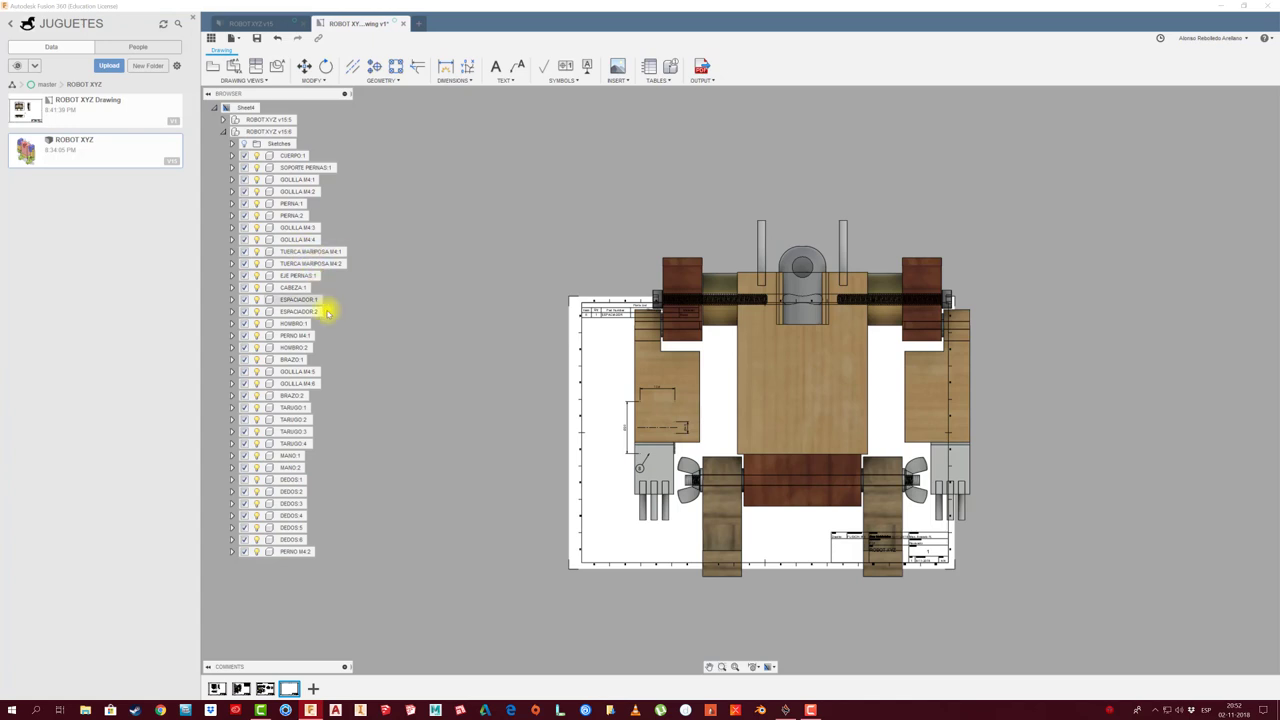
{"action": "left_click", "coordinate": [292, 325]}
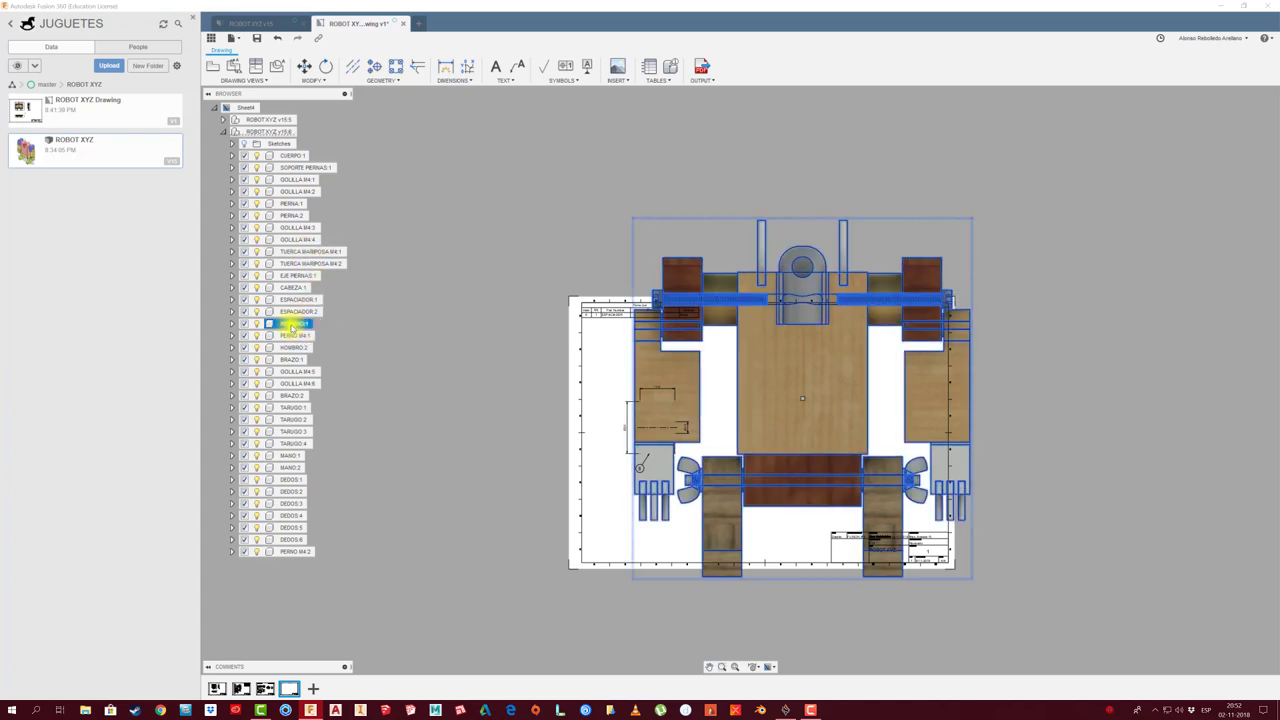
{"action": "right_click", "coordinate": [292, 325]}
{"action": "left_click", "coordinate": [334, 374]}
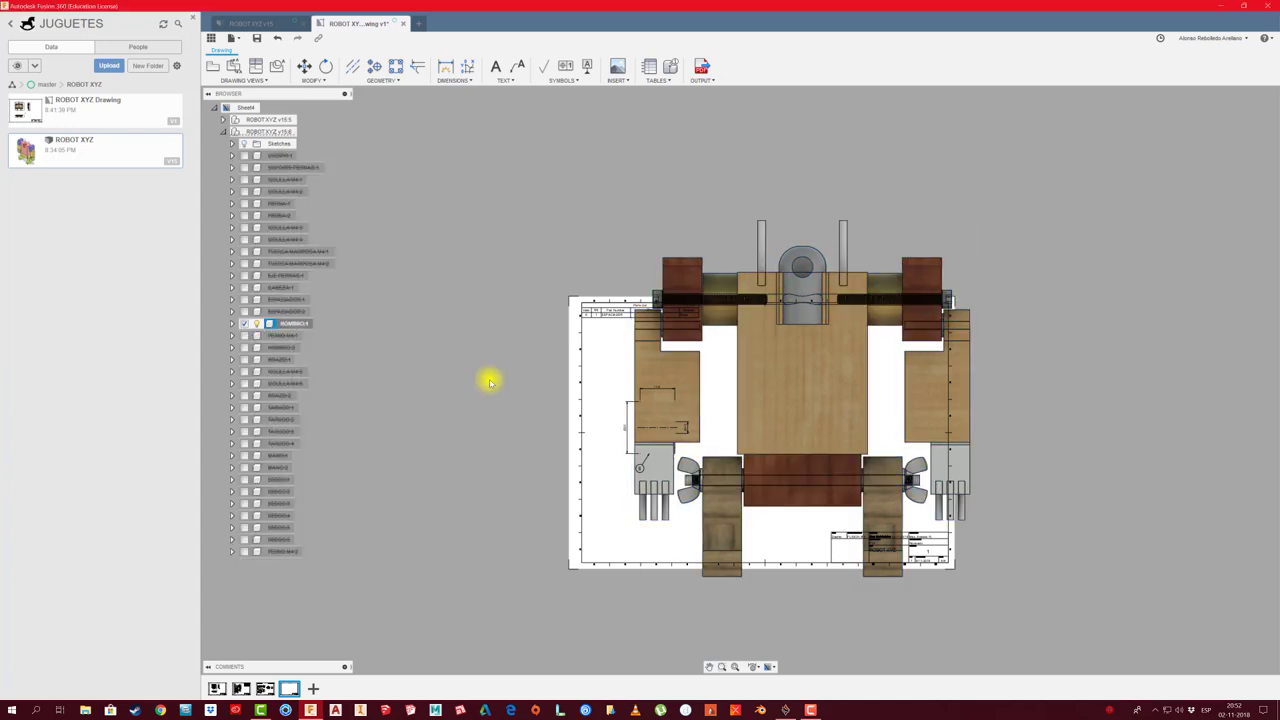
{"action": "scroll", "coordinate": [890, 385], "scroll_direction": "up", "scroll_amount": 2}
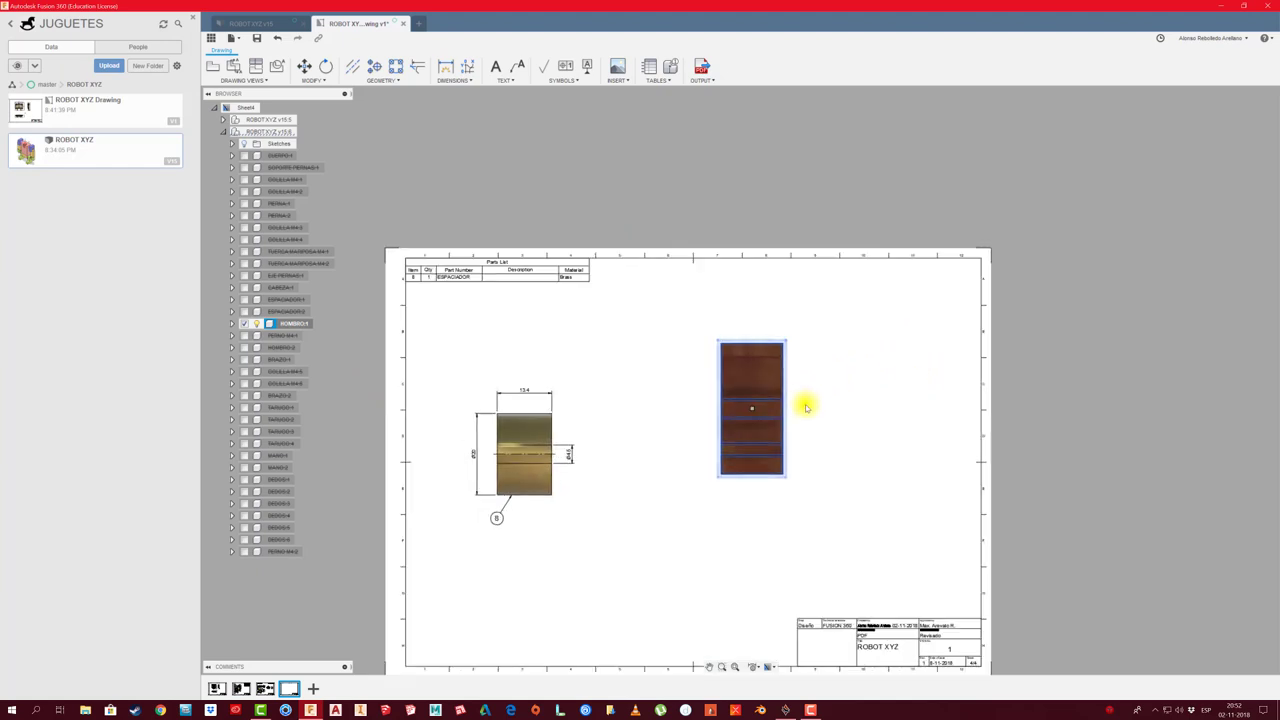
{"action": "left_click", "coordinate": [733, 428]}
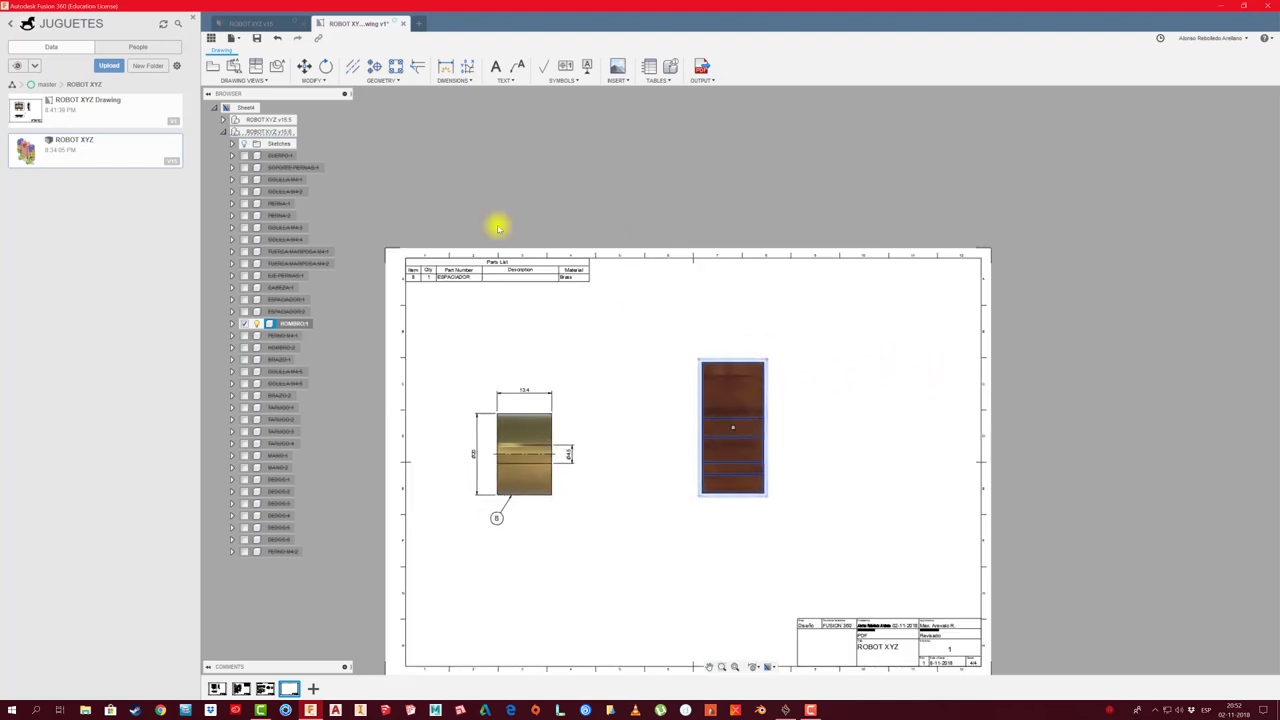
Add a projected view to the right showing the part's two holes, and zoom in
{"action": "left_click", "coordinate": [255, 66]}
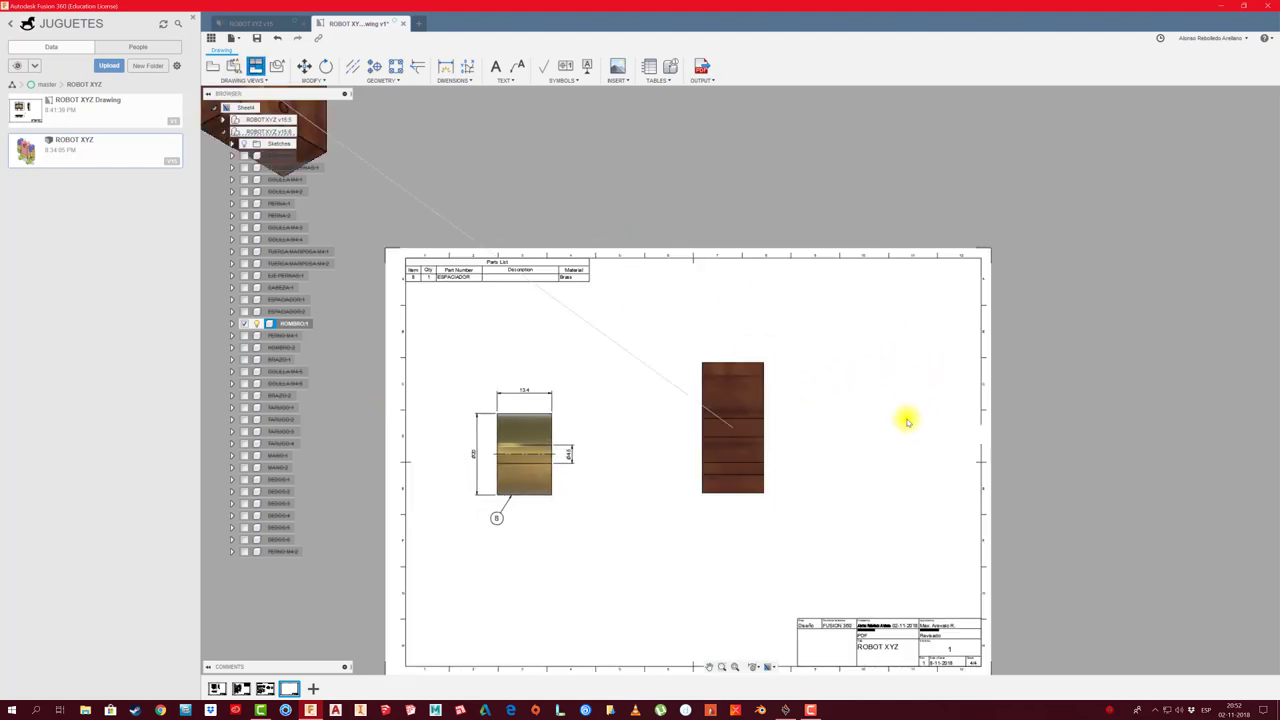
{"action": "left_click", "coordinate": [879, 427]}
{"action": "right_click", "coordinate": [880, 425]}
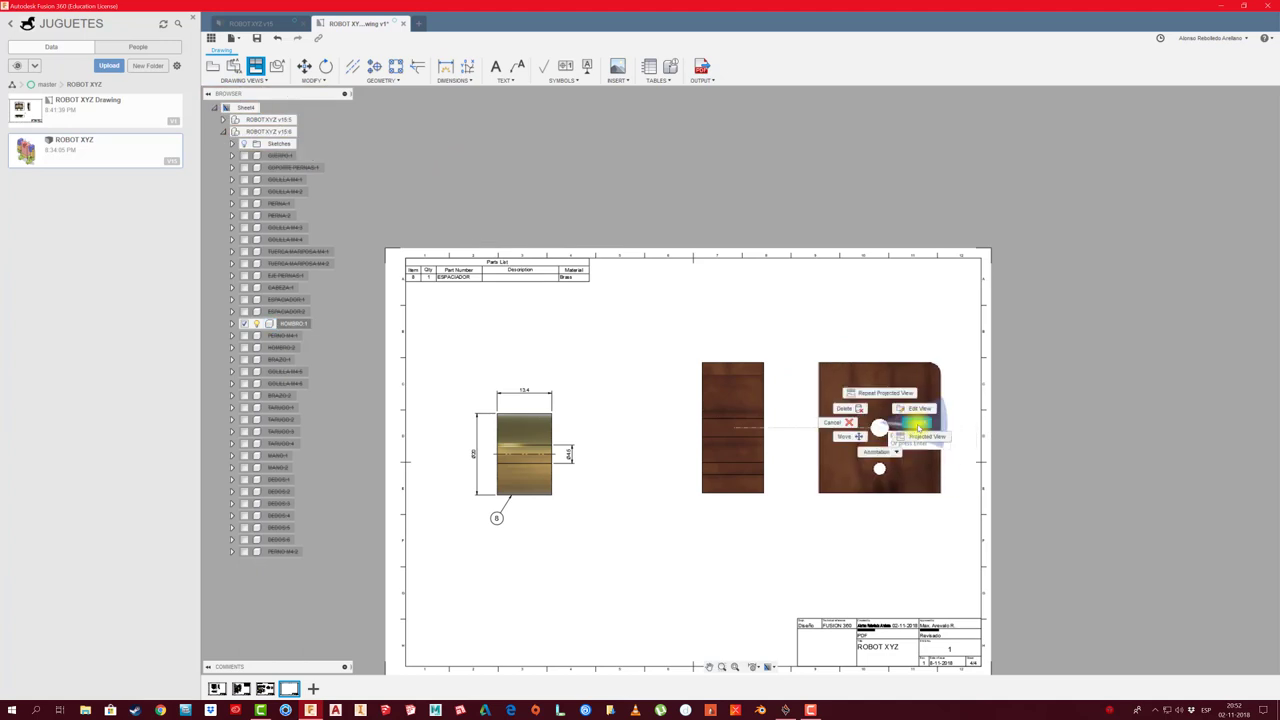
{"action": "left_click", "coordinate": [943, 494]}
{"action": "left_click", "coordinate": [910, 490]}
{"action": "scroll", "coordinate": [895, 486], "scroll_direction": "up", "scroll_amount": 1}
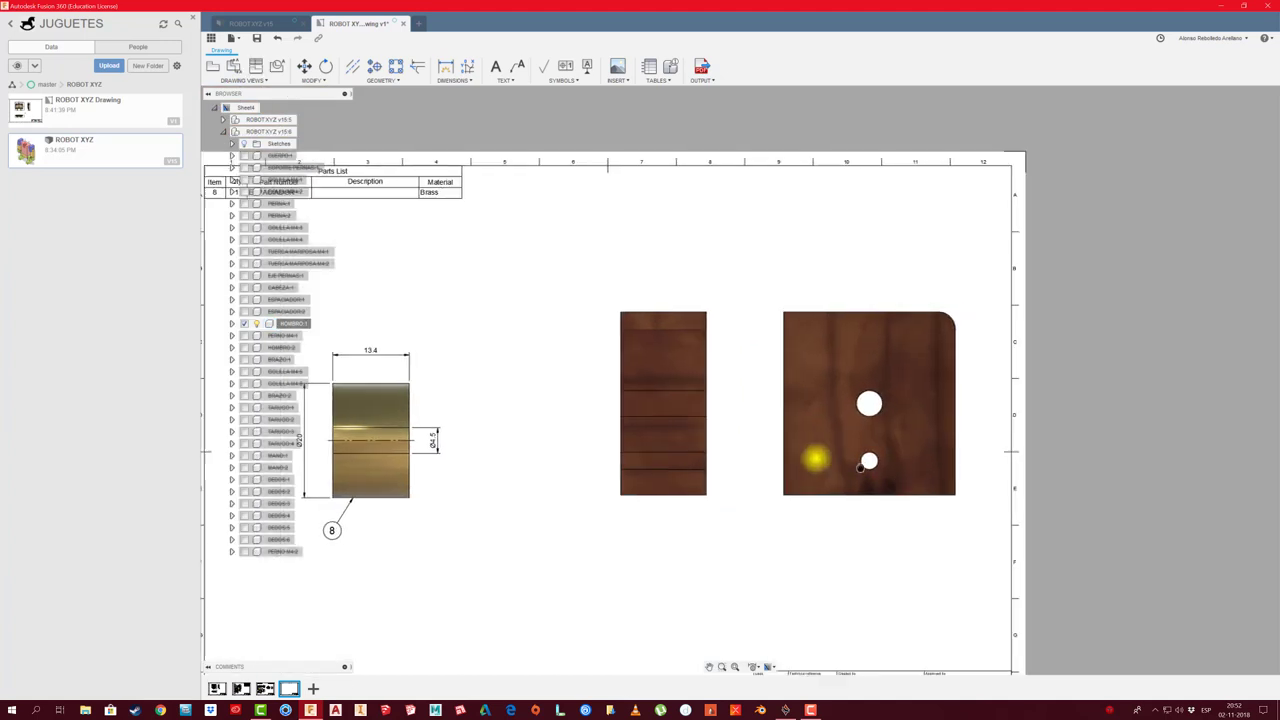
{"action": "scroll", "coordinate": [814, 457], "scroll_direction": "up", "scroll_amount": 1}
{"action": "scroll", "coordinate": [771, 449], "scroll_direction": "up", "scroll_amount": 1}
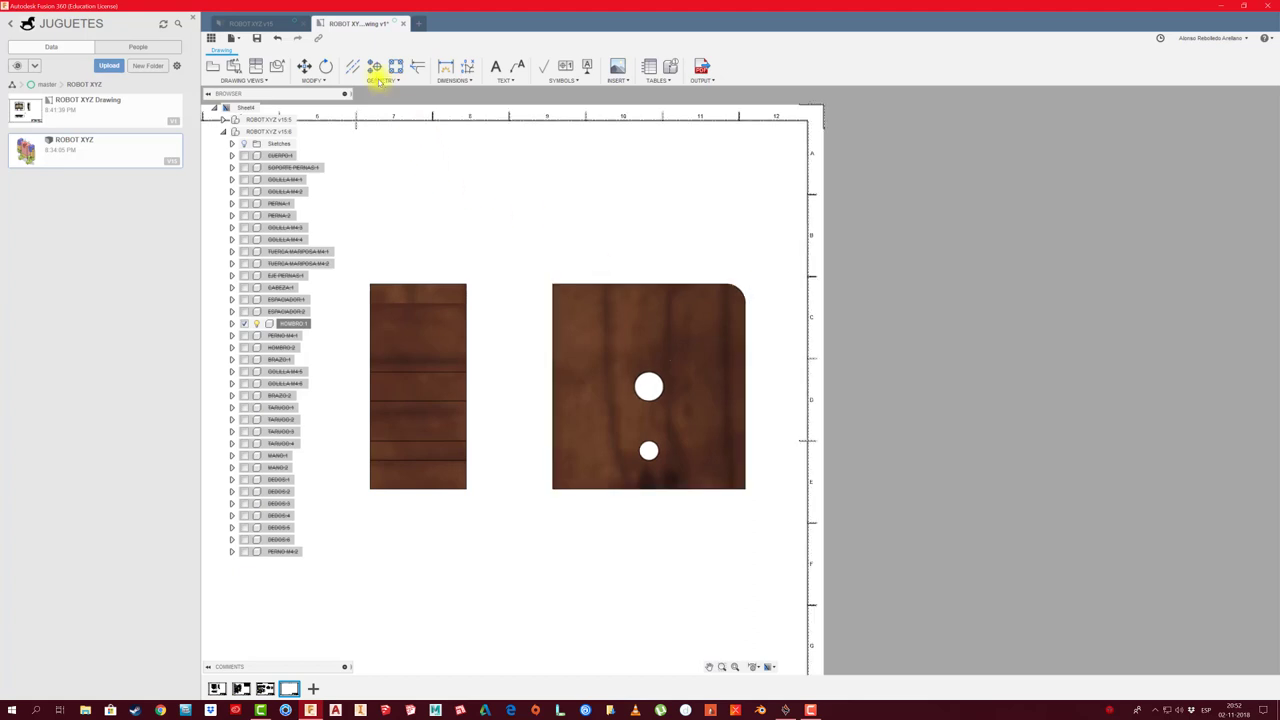
Add centre marks to the upper and lower holes
{"action": "left_click", "coordinate": [374, 66]}
{"action": "left_click", "coordinate": [648, 376]}
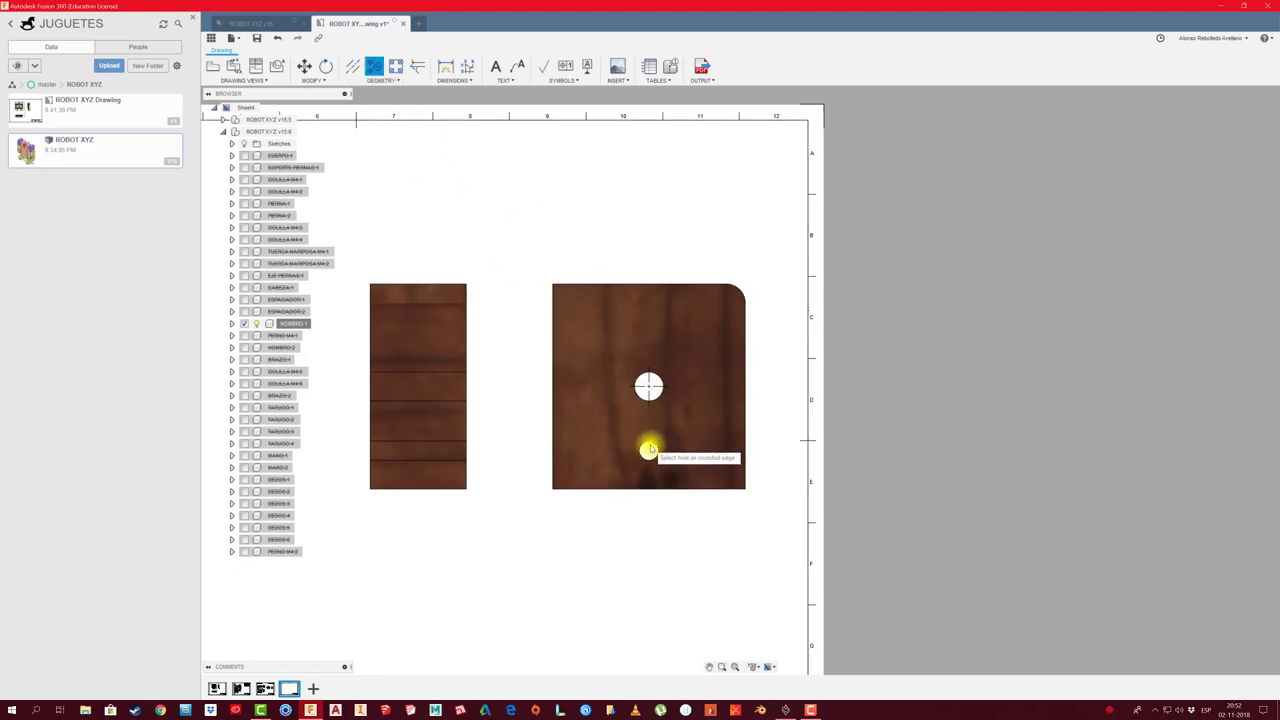
{"action": "left_click", "coordinate": [649, 450]}
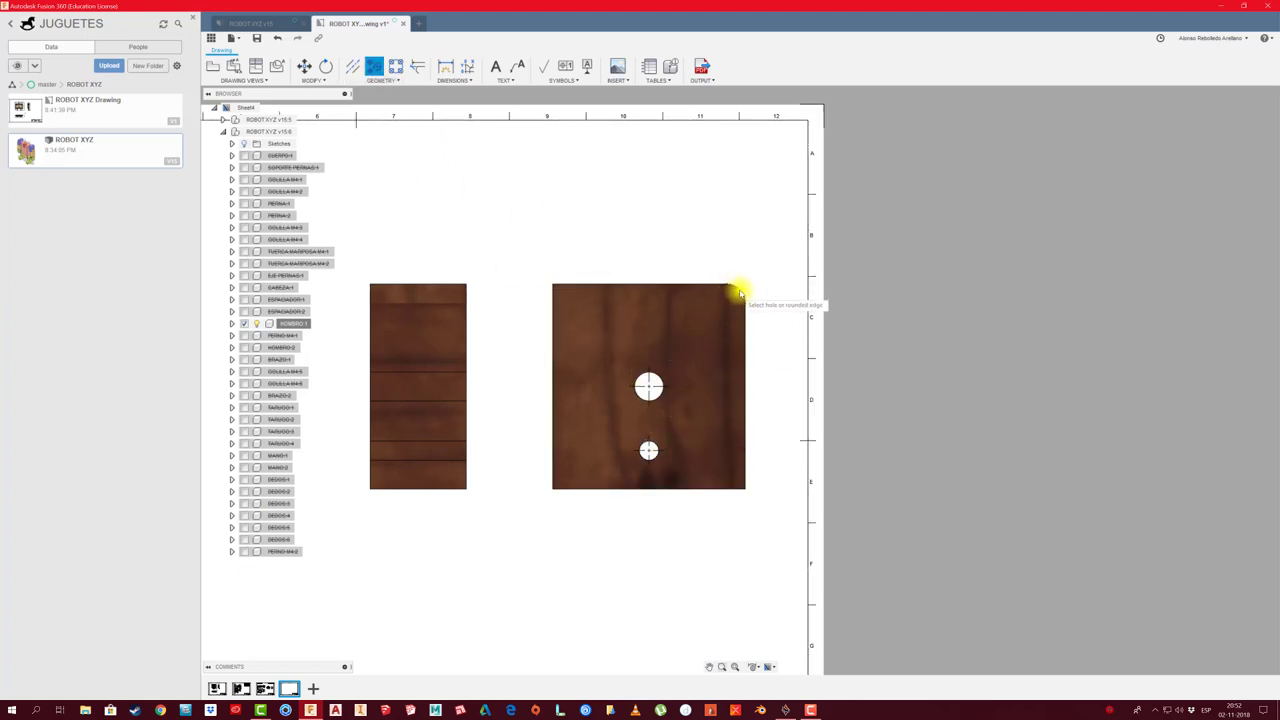
Dimension the left view 32 high by 15 wide and the right view 30 wide
{"action": "left_click", "coordinate": [445, 66]}
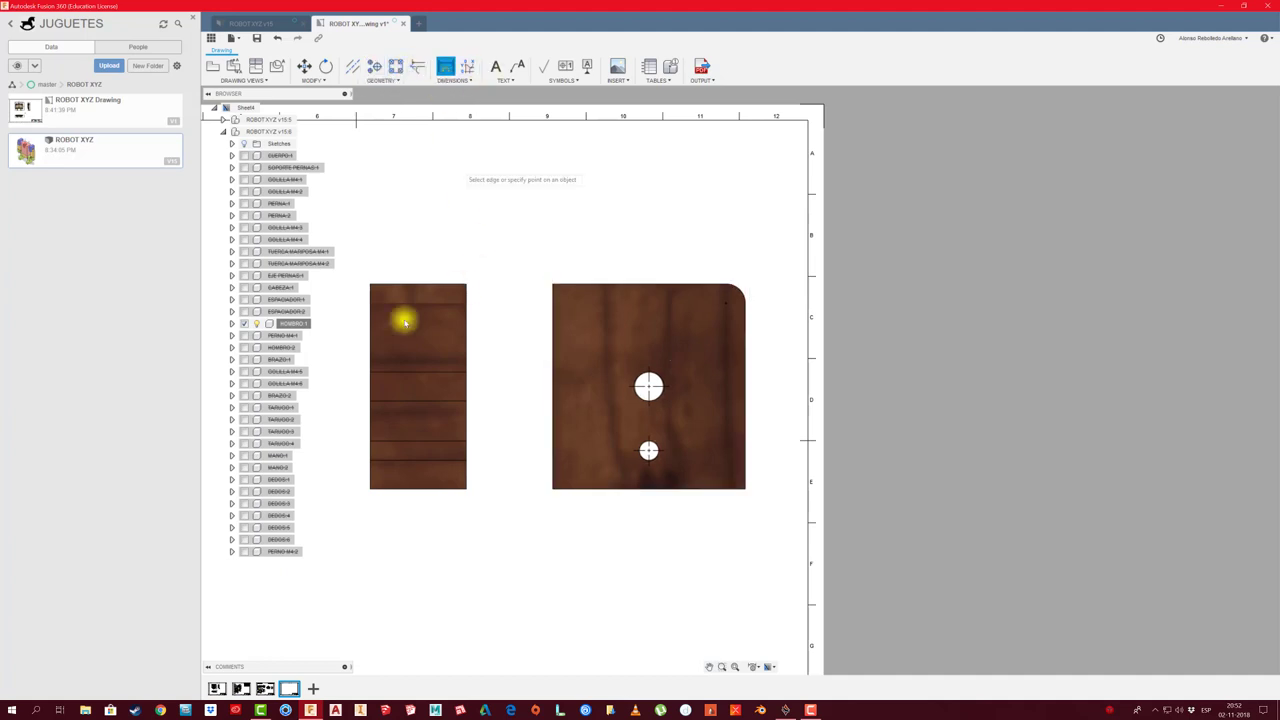
{"action": "left_click", "coordinate": [370, 285]}
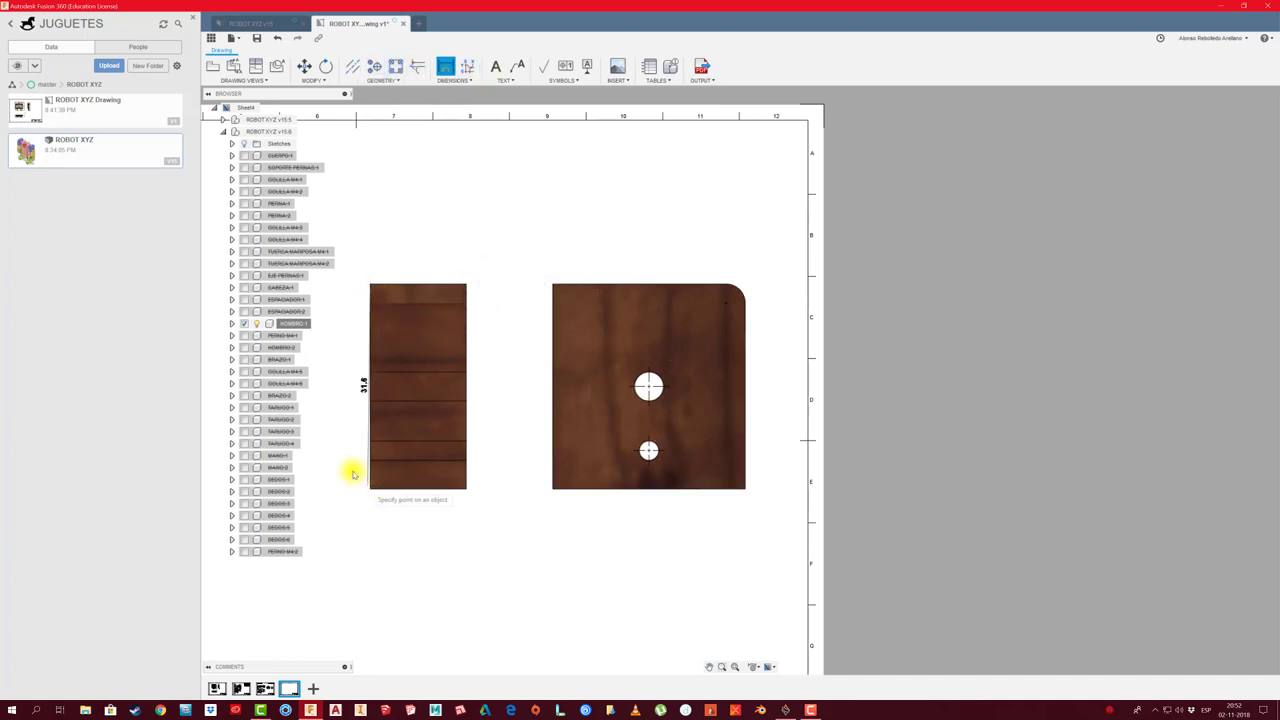
{"action": "left_click", "coordinate": [372, 490]}
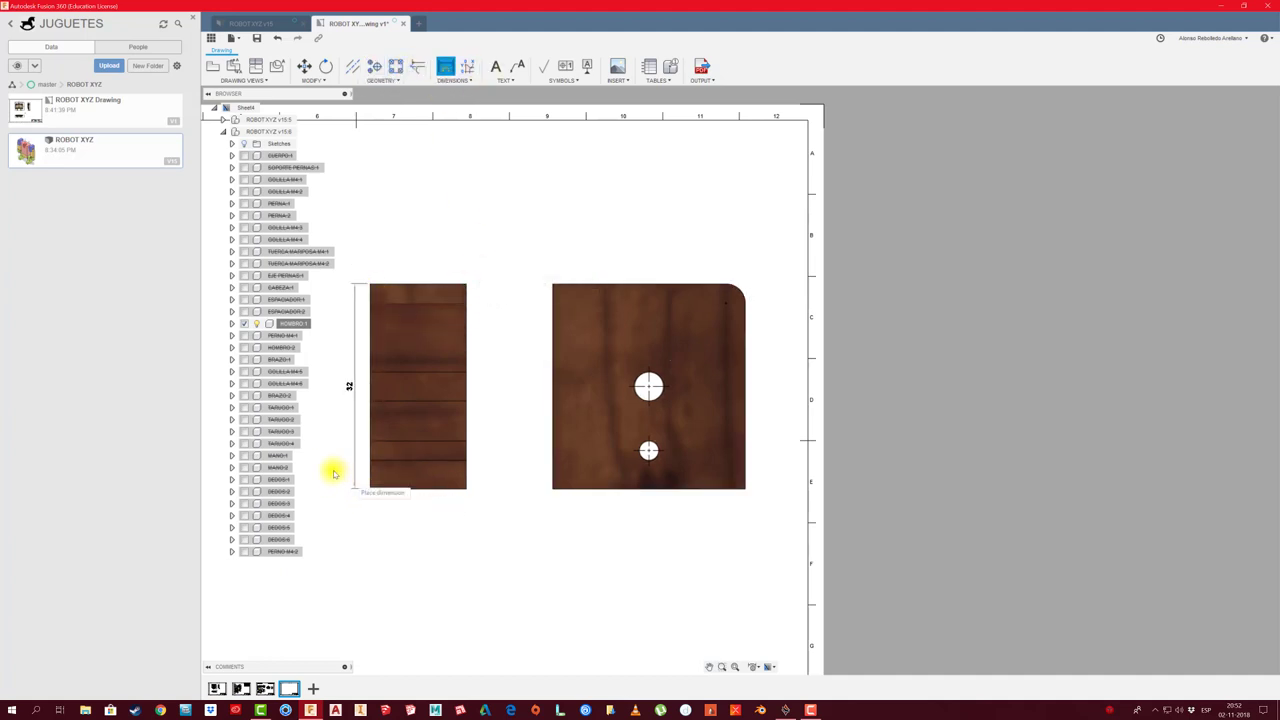
{"action": "left_click", "coordinate": [335, 470]}
{"action": "left_click", "coordinate": [374, 491]}
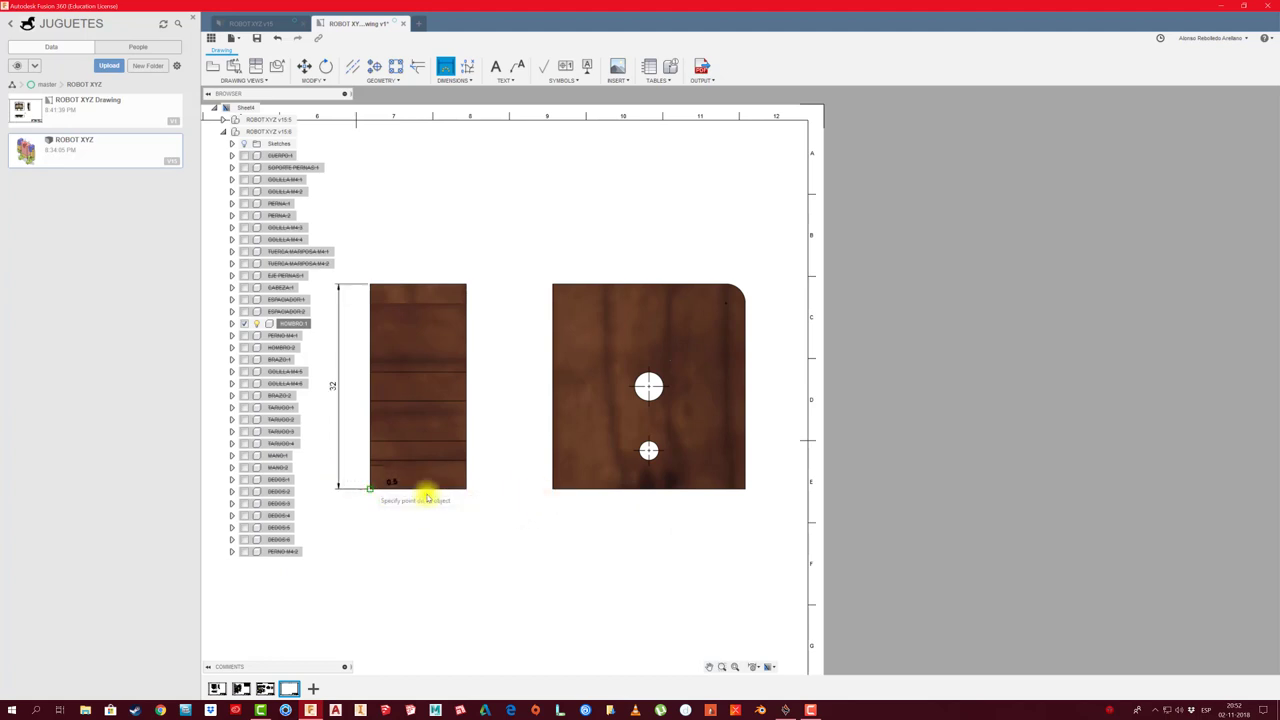
{"action": "left_click", "coordinate": [458, 519]}
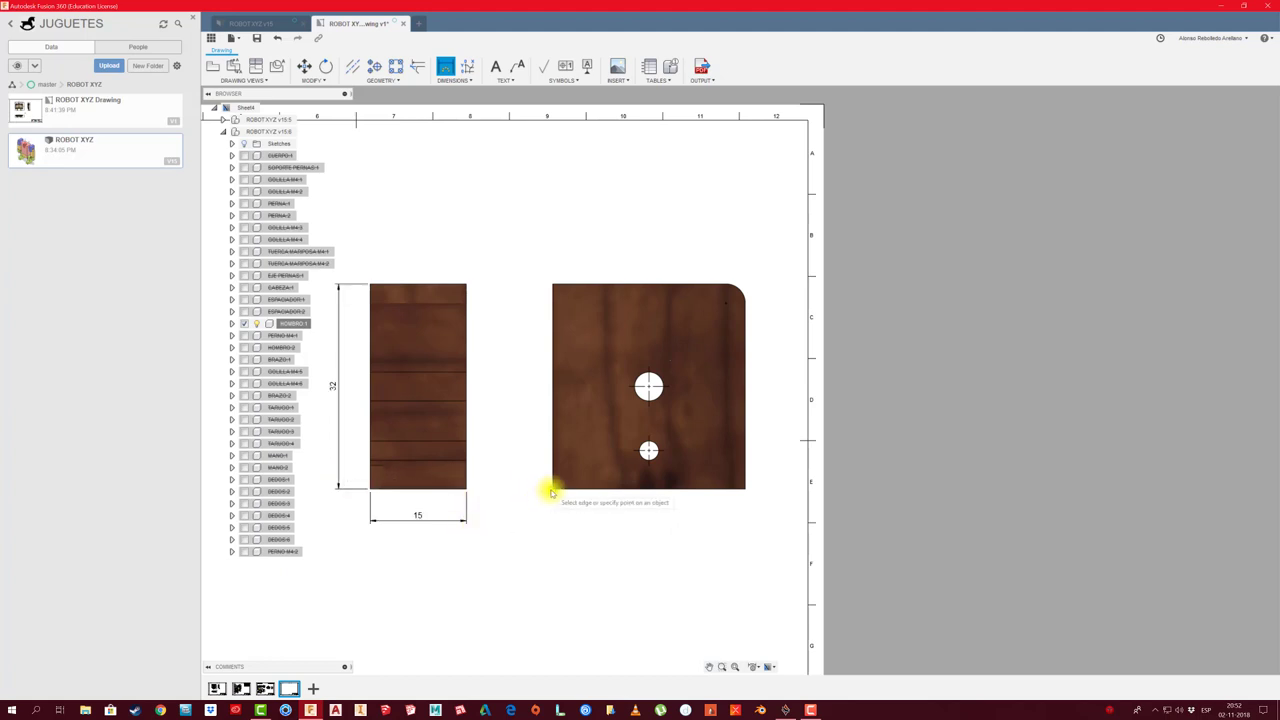
{"action": "left_click", "coordinate": [737, 489]}
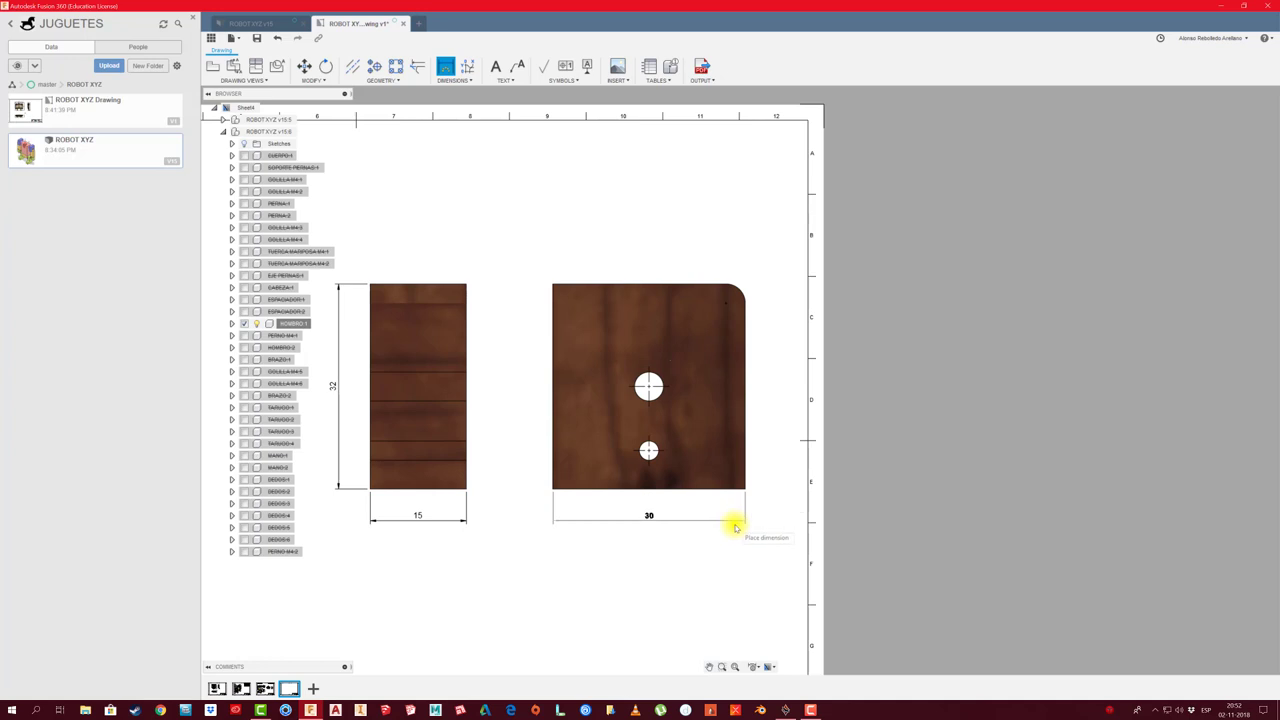
{"action": "left_click", "coordinate": [733, 520]}
{"action": "scroll", "coordinate": [649, 449], "scroll_direction": "up", "scroll_amount": 3}
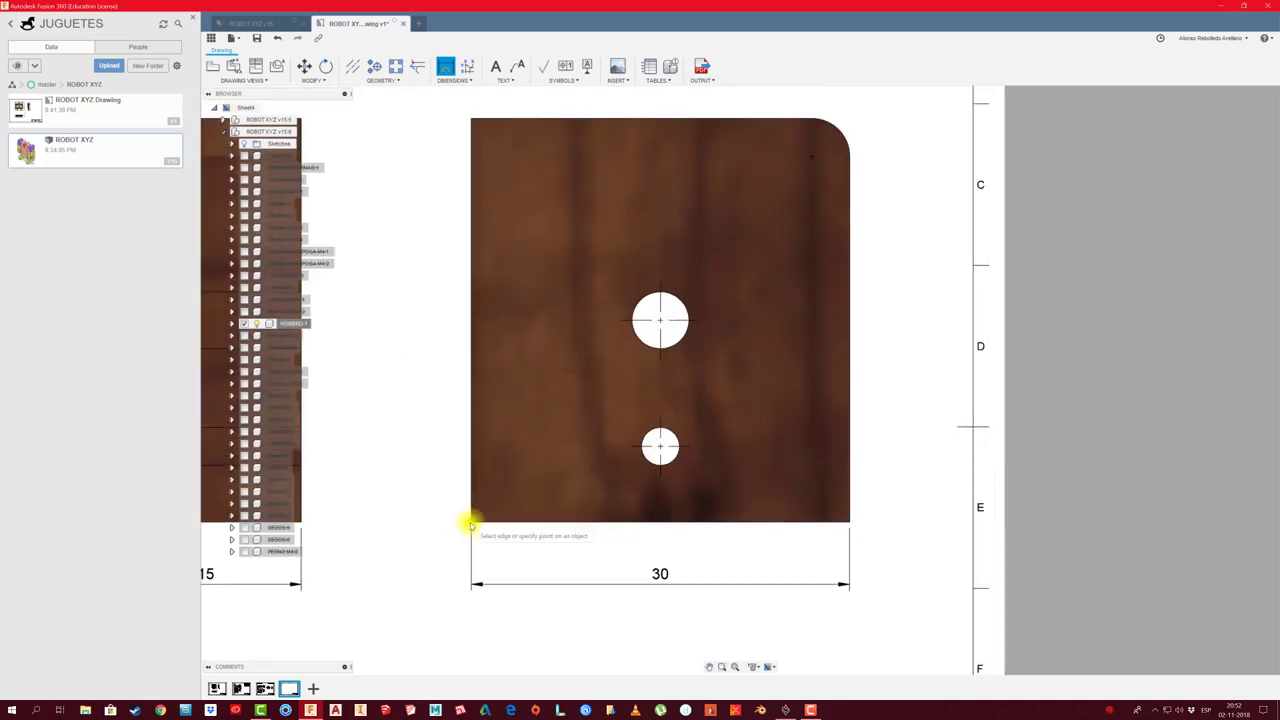
Locate the small hole with 6 and 15 dimensions and move the 30 width lower
{"action": "left_click", "coordinate": [470, 521]}
{"action": "left_click", "coordinate": [660, 447]}
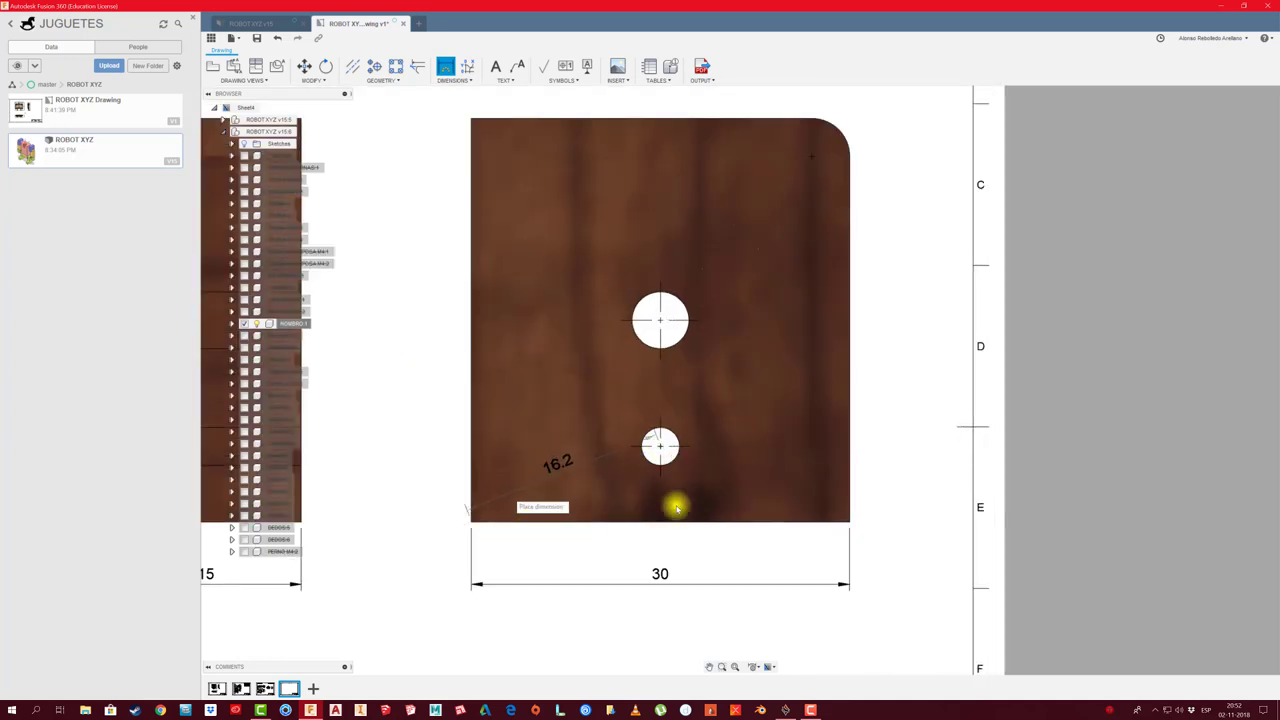
{"action": "left_click", "coordinate": [425, 513]}
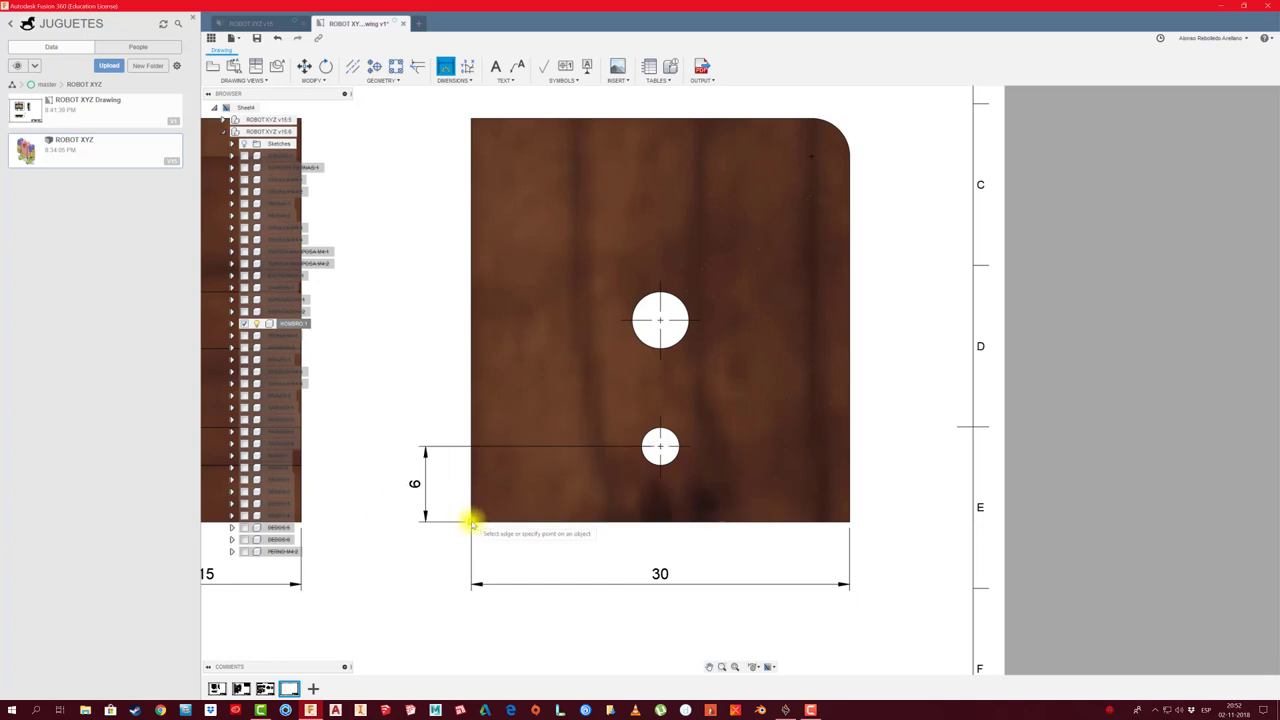
{"action": "left_click", "coordinate": [470, 523]}
{"action": "left_click", "coordinate": [660, 447]}
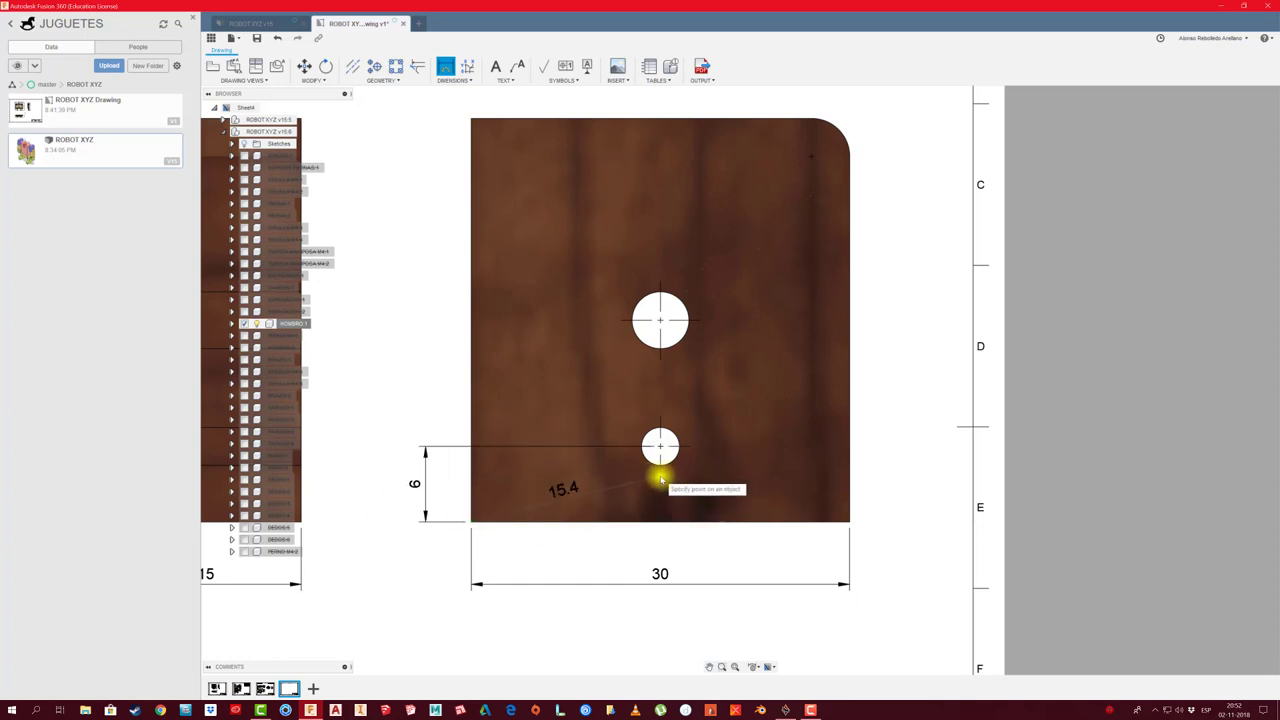
{"action": "left_click", "coordinate": [455, 571]}
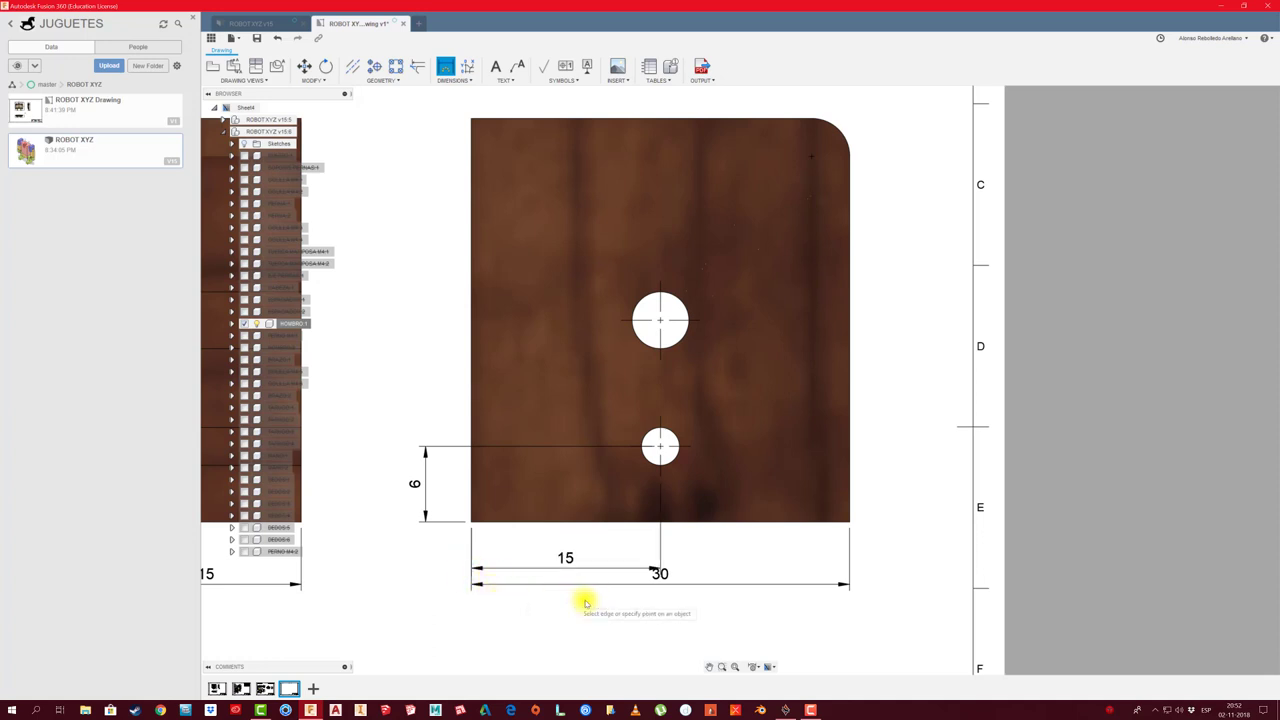
{"action": "left_click_drag", "start_coordinate": [660, 573], "coordinate": [660, 609]}
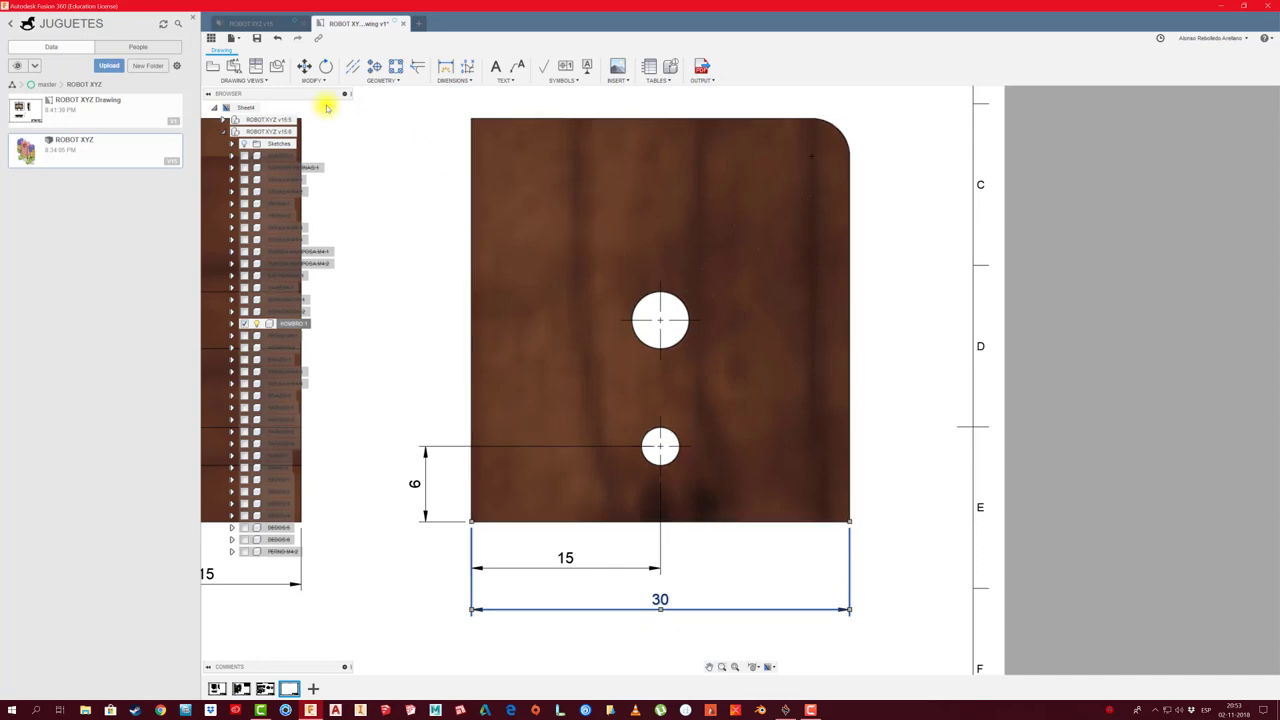
Add Ø3 to the lower hole and Ø4.5 to the upper hole
{"action": "left_click", "coordinate": [445, 68]}
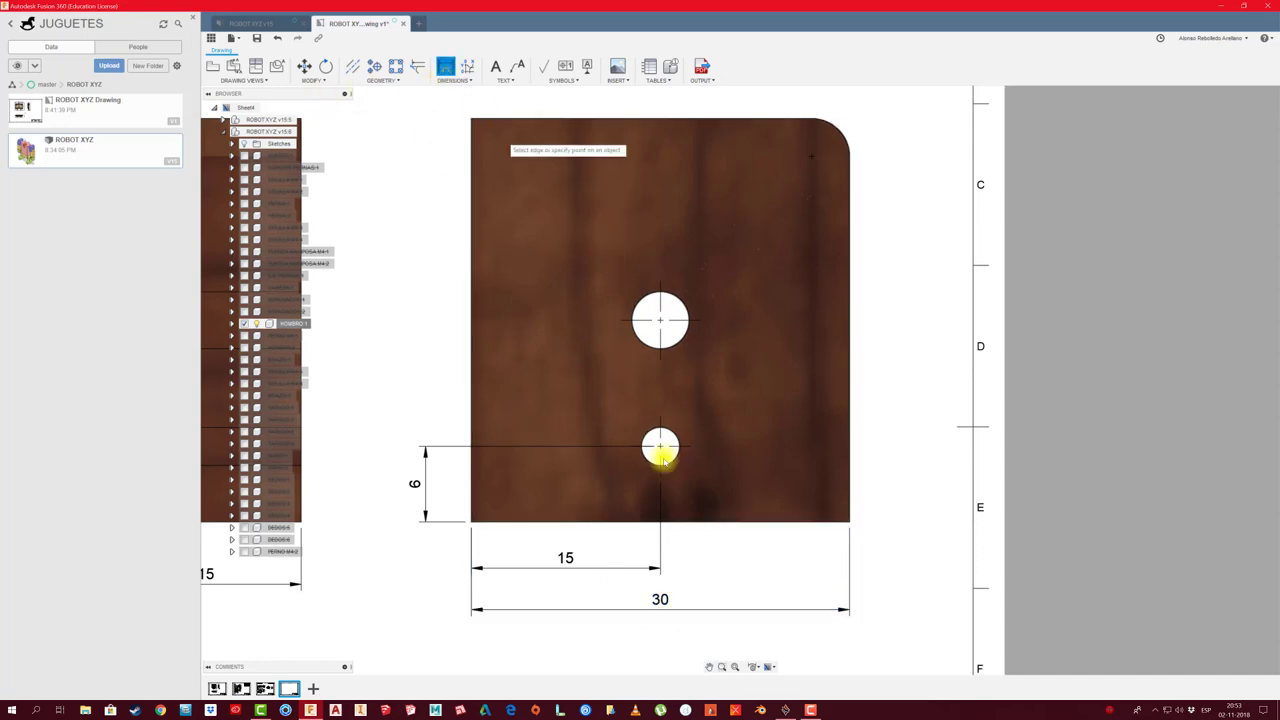
{"action": "left_click", "coordinate": [672, 459]}
{"action": "left_click", "coordinate": [705, 488]}
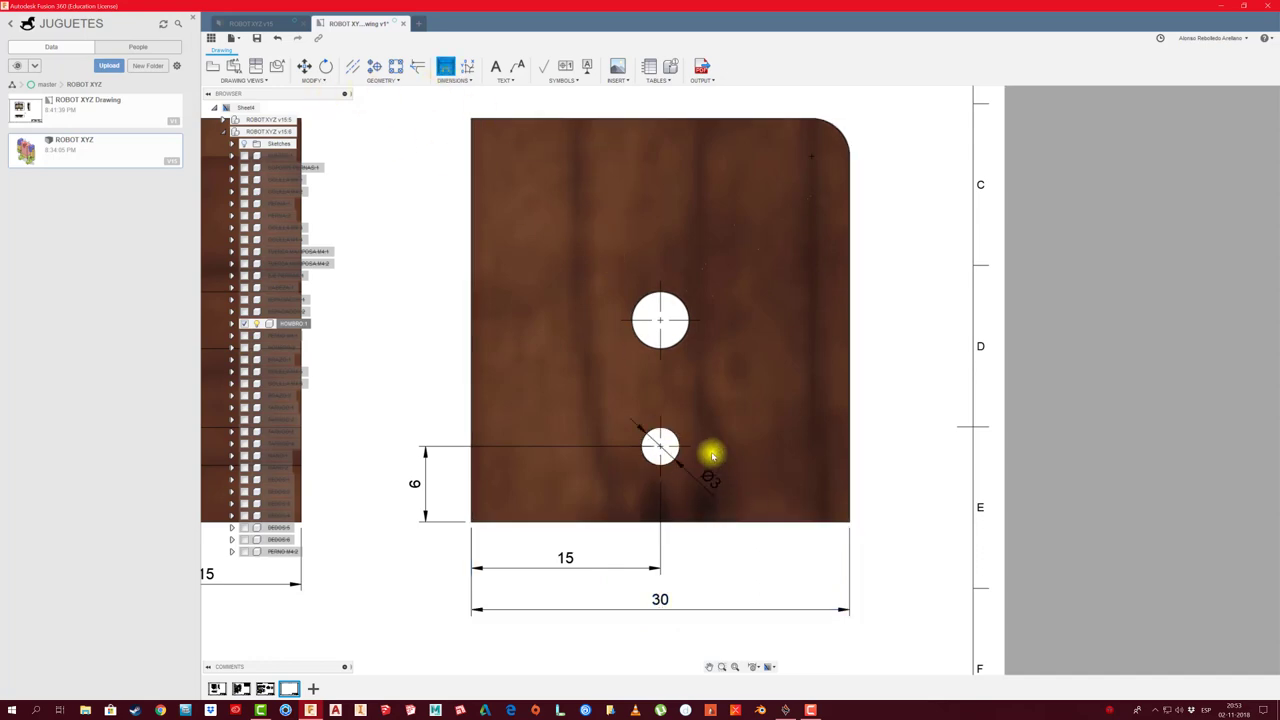
{"action": "left_click", "coordinate": [685, 326]}
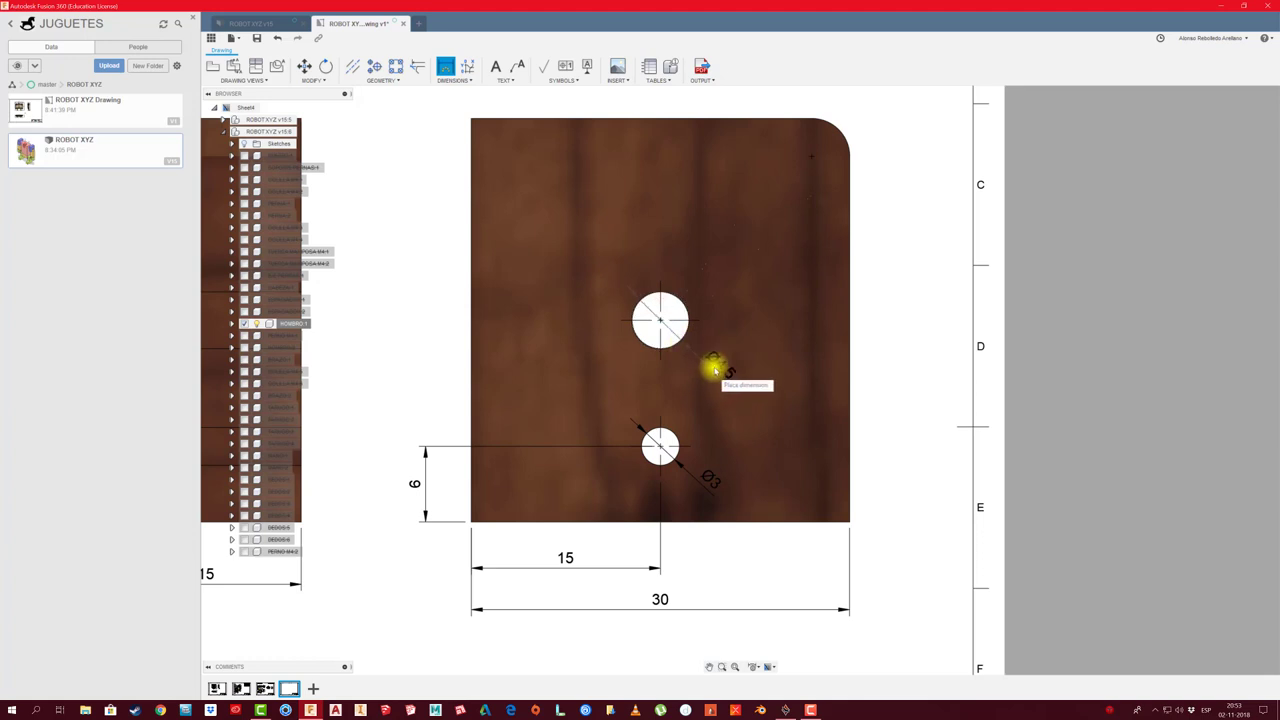
{"action": "left_click", "coordinate": [712, 372]}
Add the 16 distance from top to upper hole and the R3 corner radius
{"action": "middle_click_drag", "start_coordinate": [491, 326], "coordinate": [487, 343]}
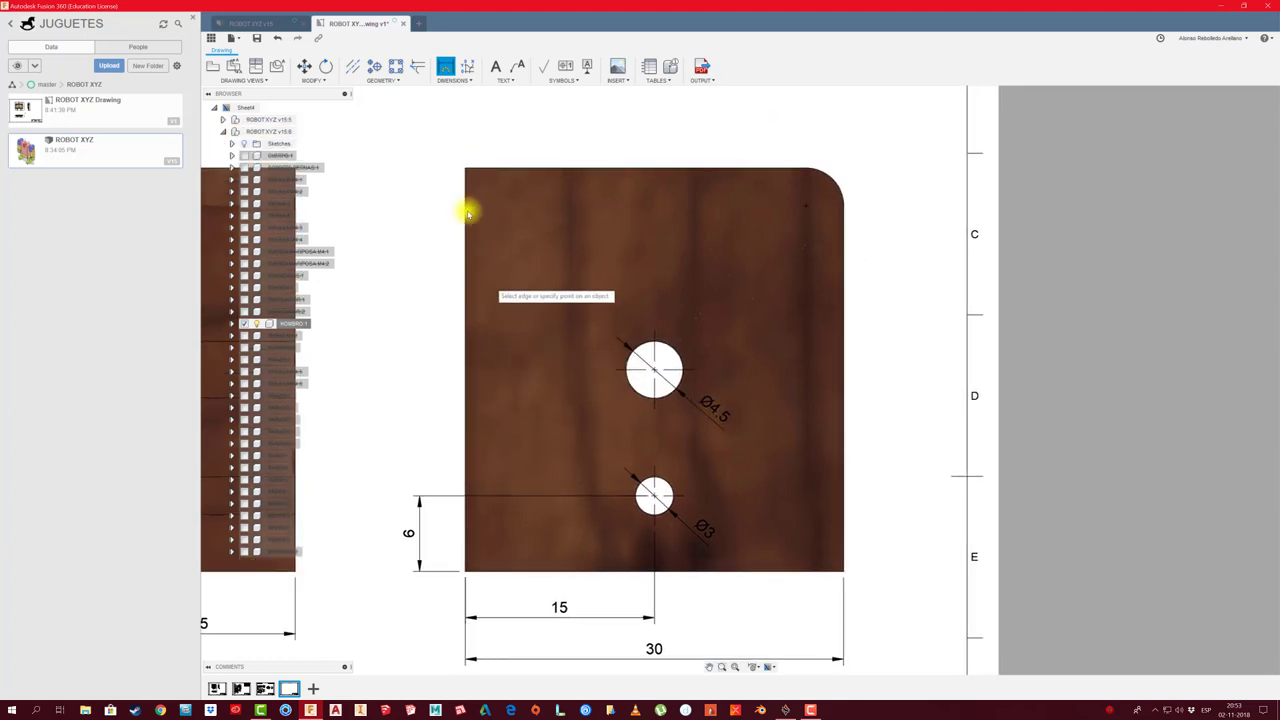
{"action": "left_click", "coordinate": [466, 168]}
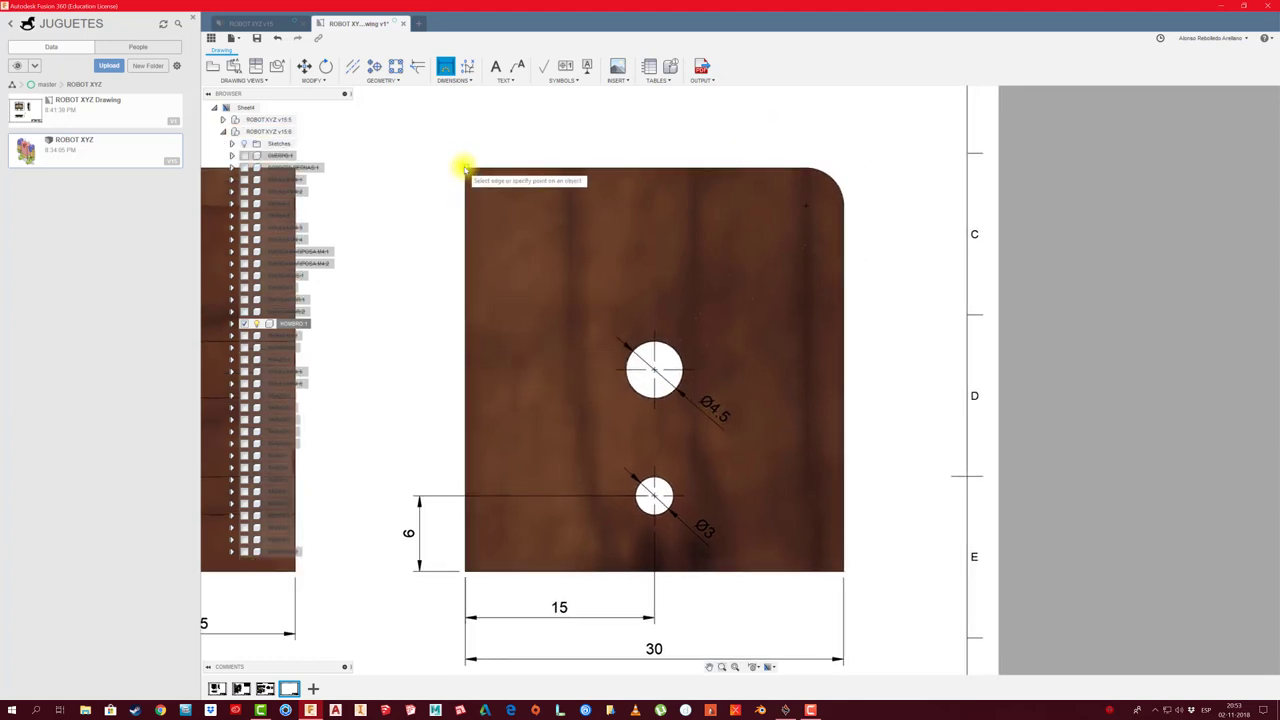
{"action": "left_click", "coordinate": [628, 366]}
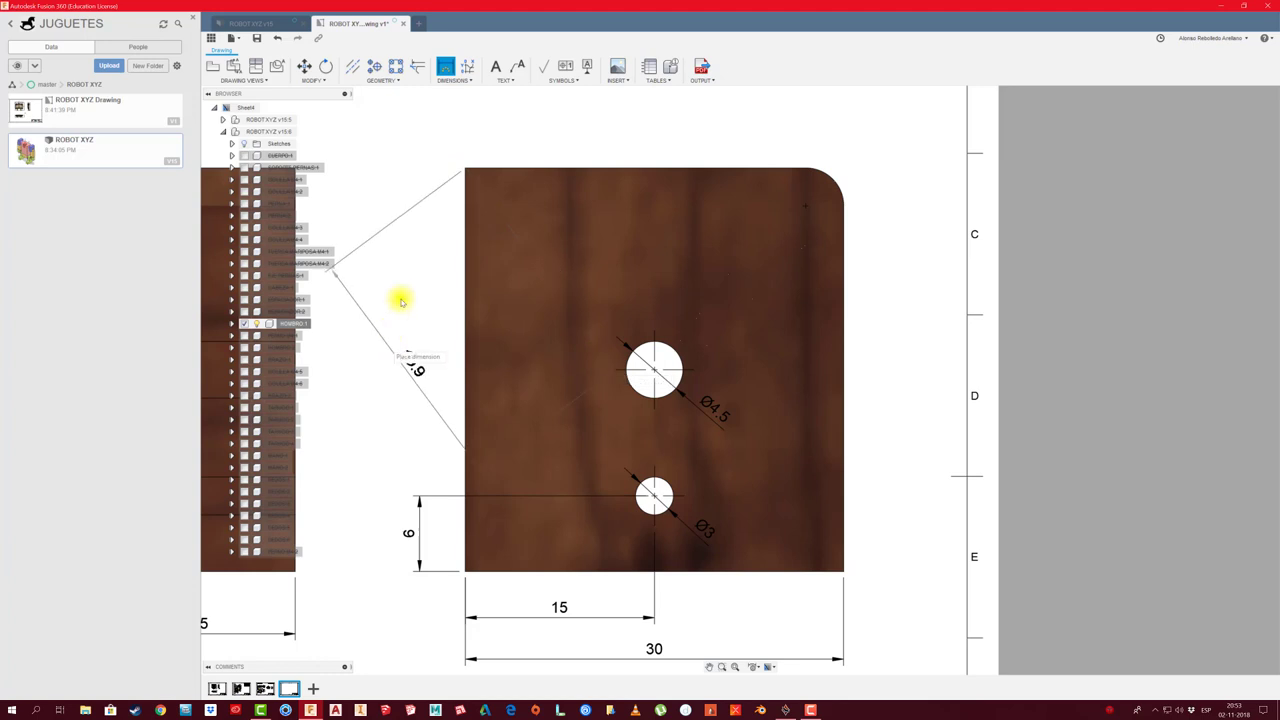
{"action": "left_click", "coordinate": [420, 203]}
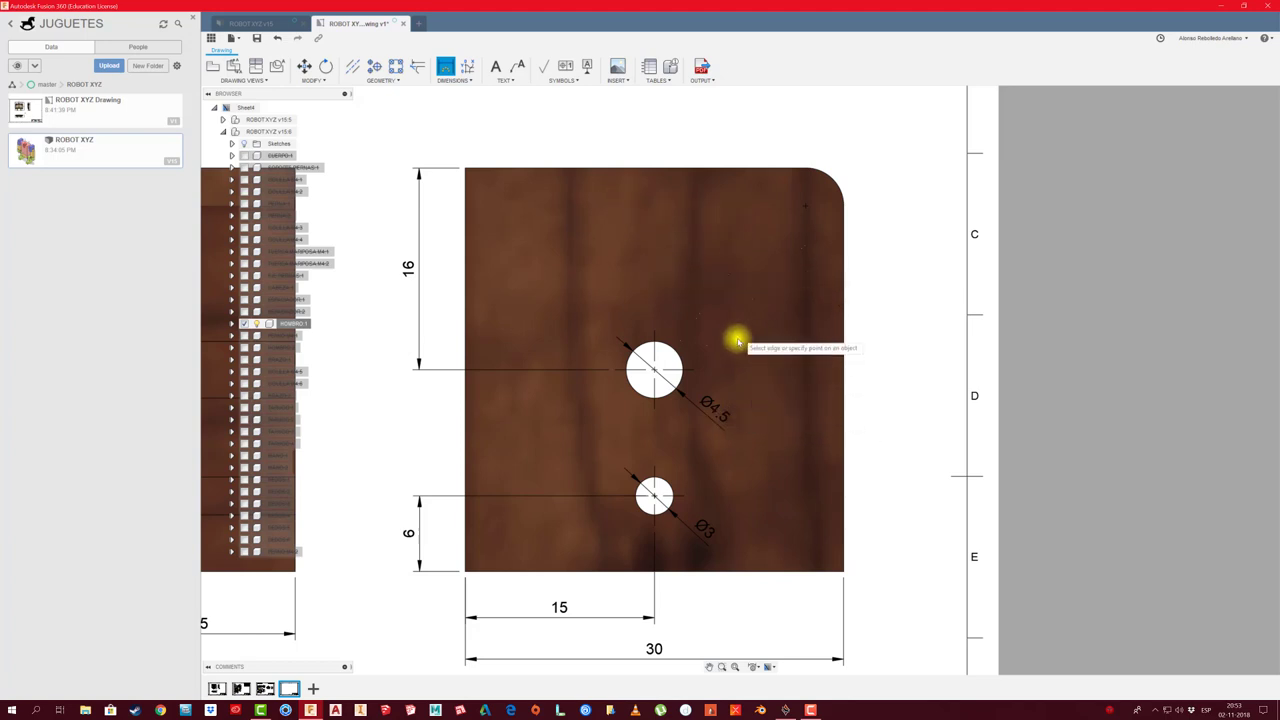
{"action": "scroll", "coordinate": [607, 515], "scroll_direction": "down", "scroll_amount": 2}
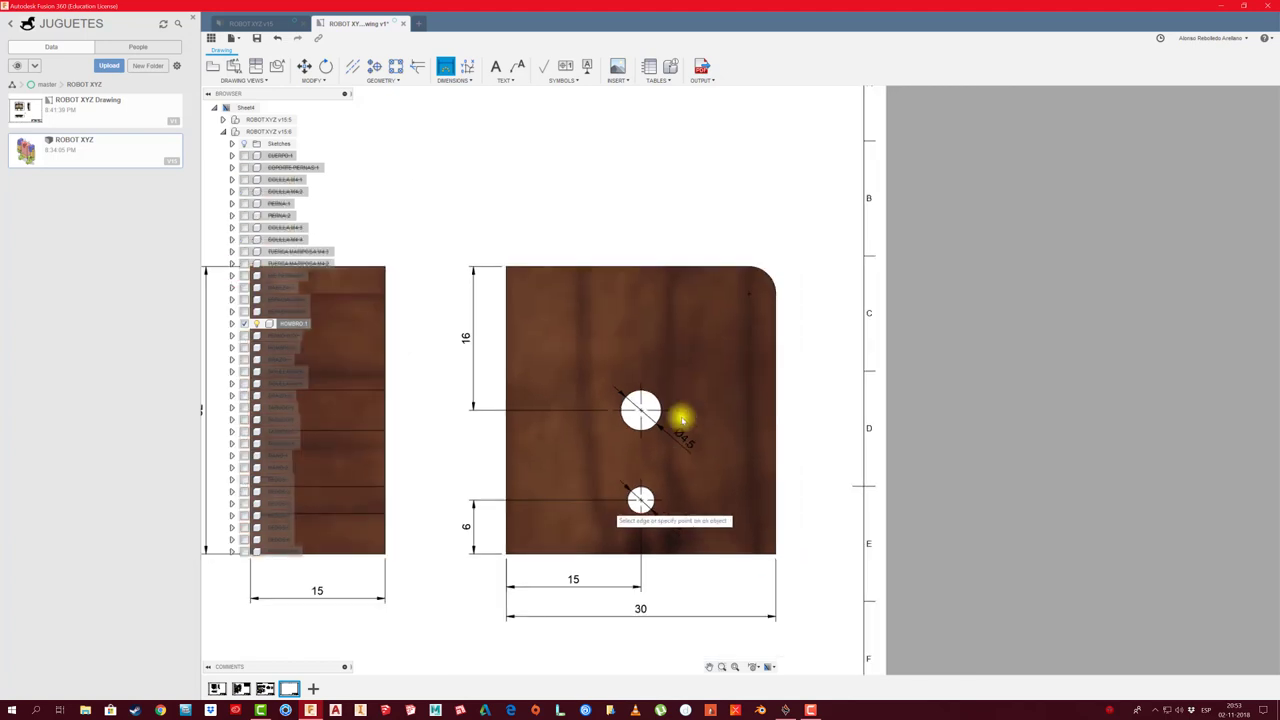
{"action": "left_click", "coordinate": [776, 273]}
{"action": "left_click", "coordinate": [788, 248]}
{"action": "scroll", "coordinate": [529, 331], "scroll_direction": "down", "scroll_amount": 2}
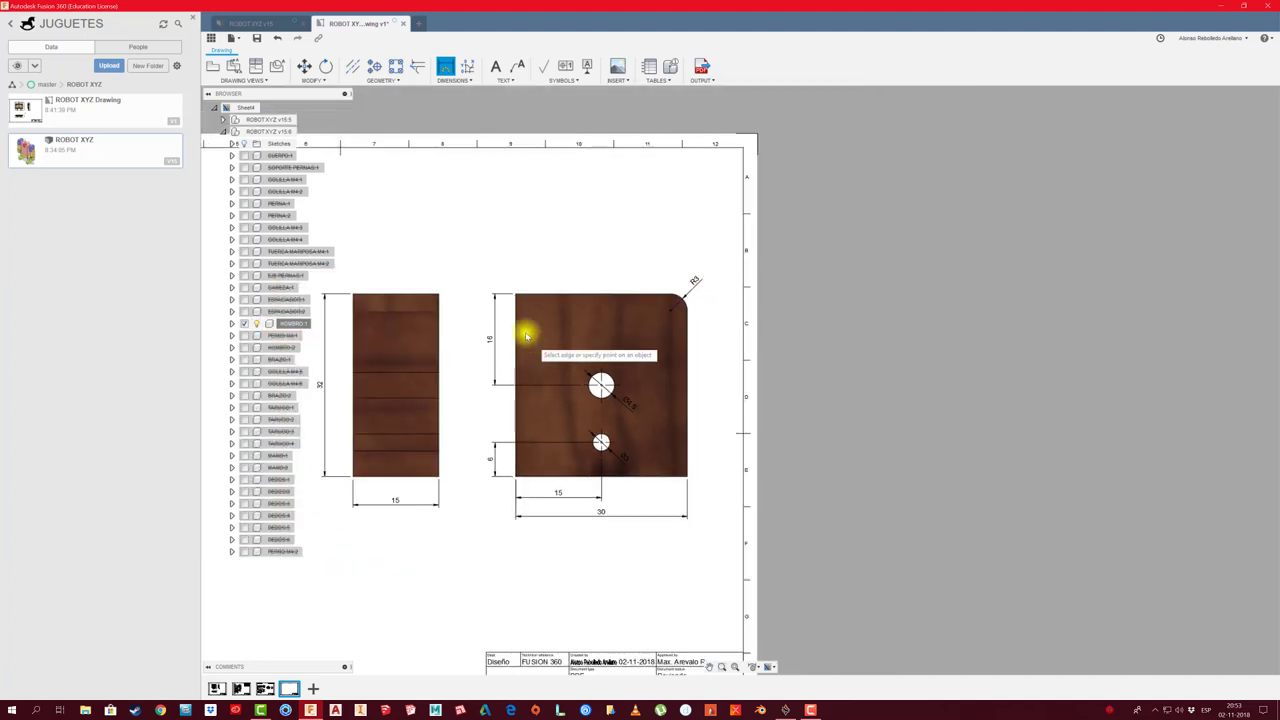
{"action": "scroll", "coordinate": [643, 277], "scroll_direction": "down", "scroll_amount": 1}
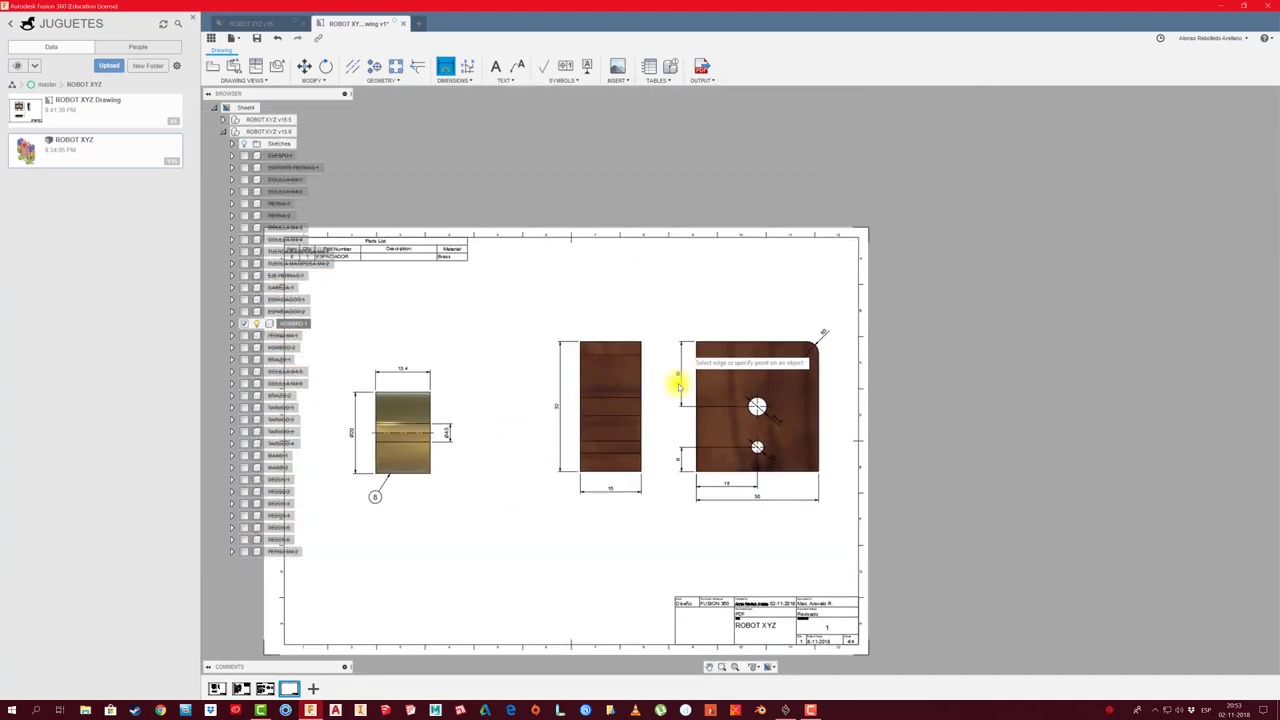
{"action": "key", "text": "Escape"}
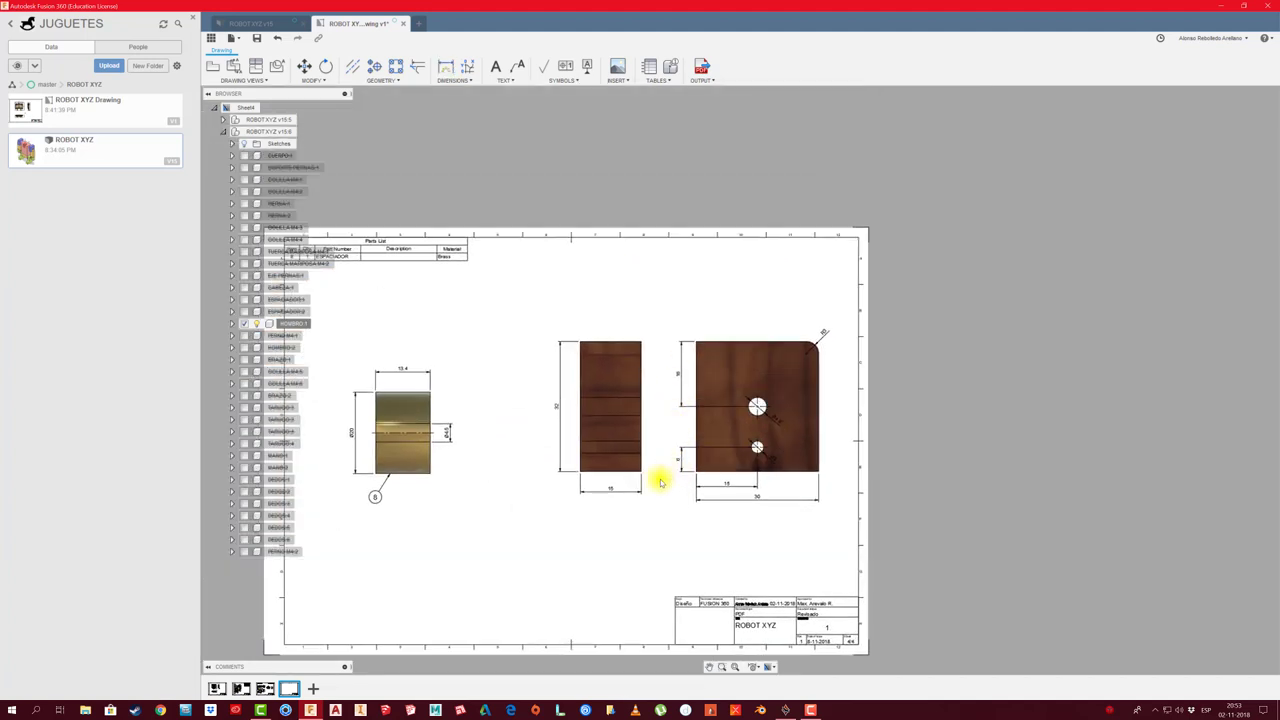
Place a parts list for the HOMBRO part view at the sheet's top-right corner
{"action": "left_click", "coordinate": [649, 66]}
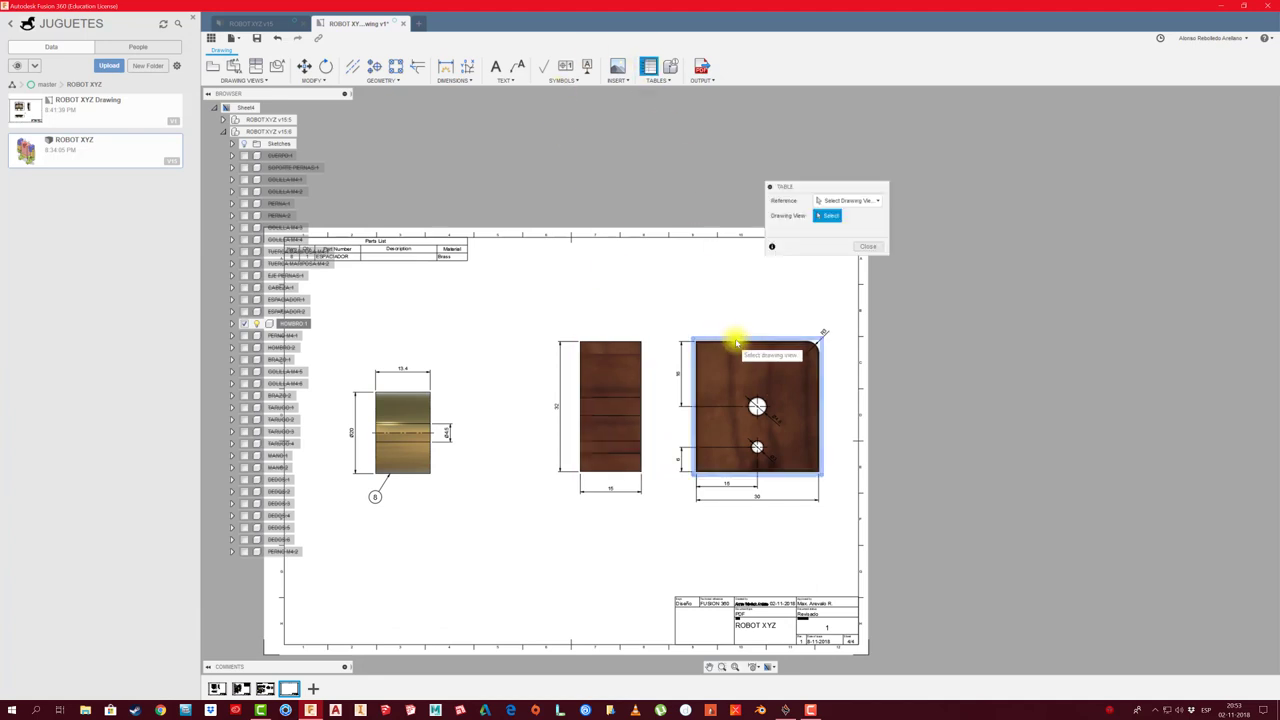
{"action": "left_click", "coordinate": [737, 336]}
{"action": "middle_click_drag", "start_coordinate": [694, 309], "coordinate": [634, 318]}
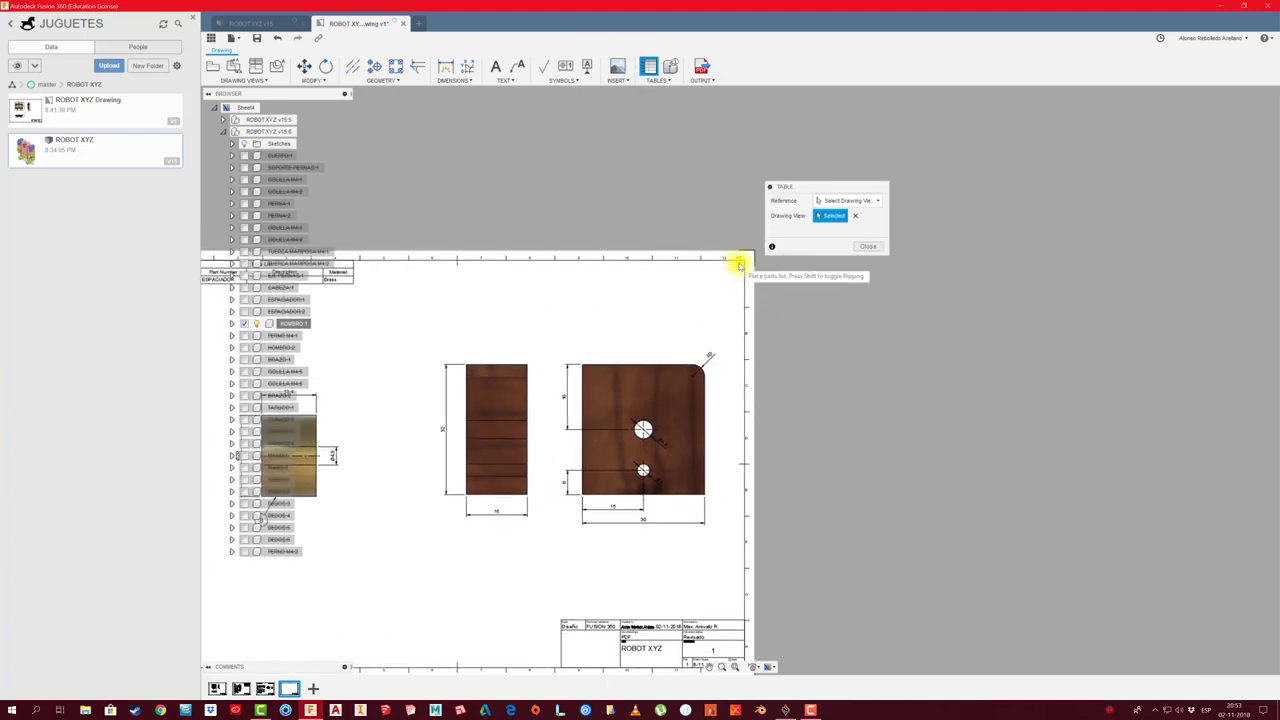
{"action": "left_click", "coordinate": [743, 268]}
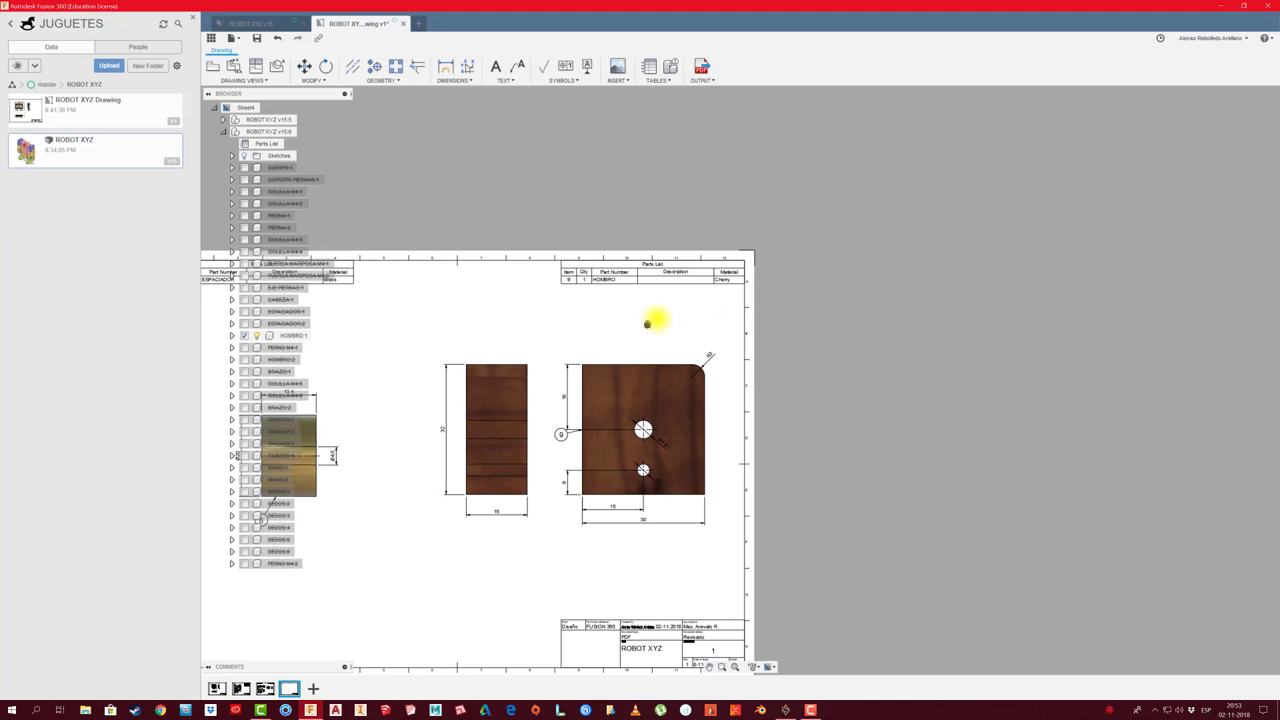
{"action": "scroll", "coordinate": [647, 323], "scroll_direction": "up", "scroll_amount": 1}
{"action": "scroll", "coordinate": [694, 374], "scroll_direction": "up", "scroll_amount": 1}
{"action": "scroll", "coordinate": [617, 374], "scroll_direction": "up", "scroll_amount": 1}
{"action": "scroll", "coordinate": [622, 379], "scroll_direction": "up", "scroll_amount": 2}
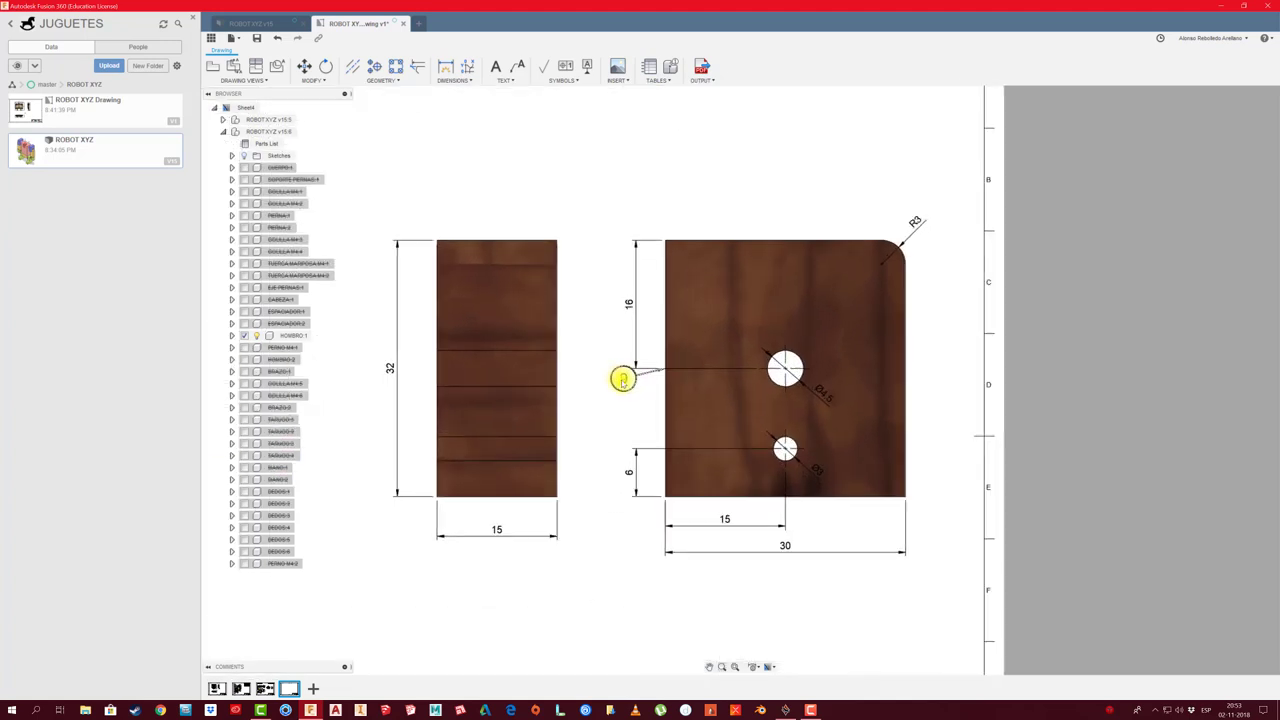
Add balloon 9 above the HOMBRO view with its leader on the part's top edge
{"action": "left_click", "coordinate": [665, 370]}
{"action": "left_click", "coordinate": [700, 178]}
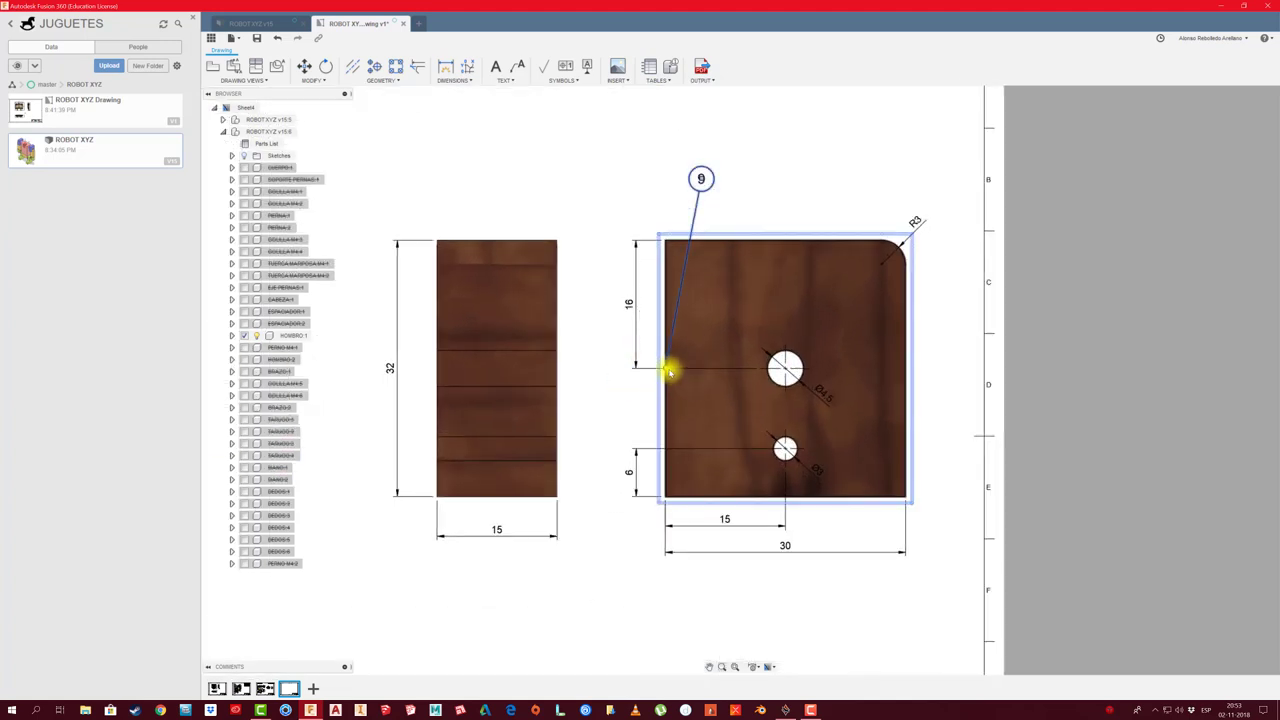
{"action": "left_click_drag", "start_coordinate": [667, 370], "coordinate": [740, 237]}
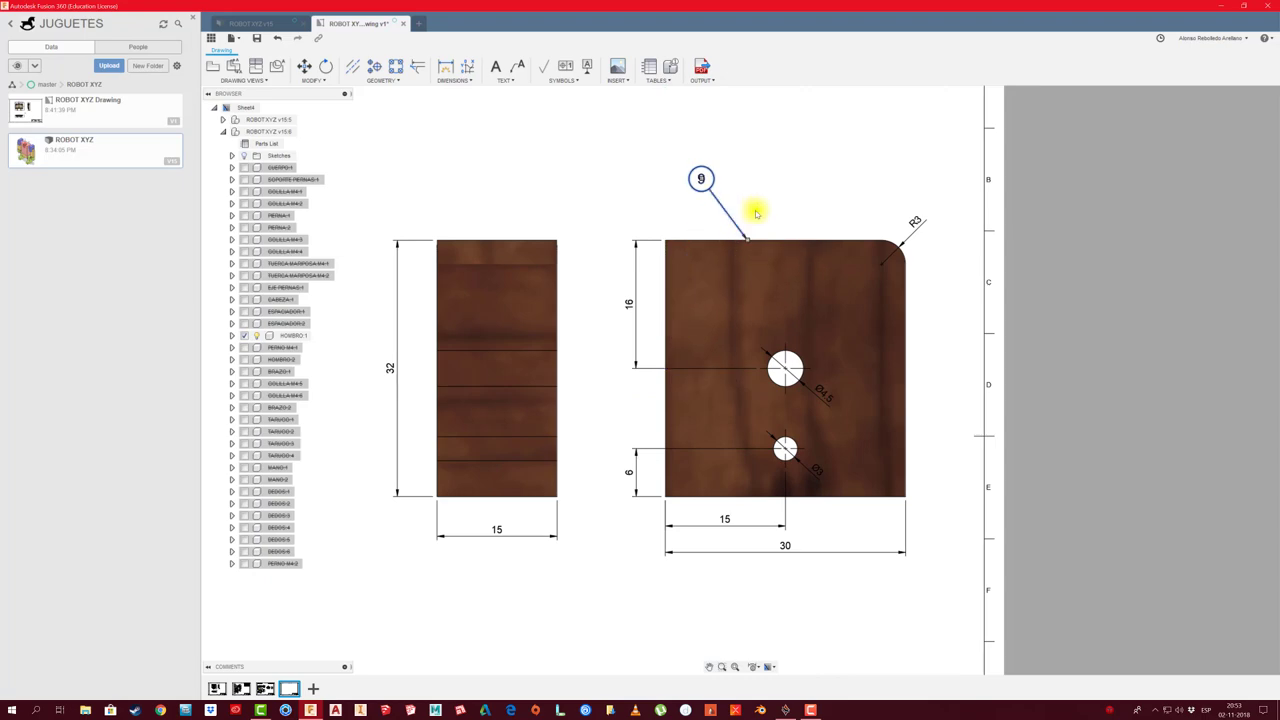
{"action": "scroll", "coordinate": [757, 210], "scroll_direction": "down", "scroll_amount": 1}
{"action": "scroll", "coordinate": [757, 210], "scroll_direction": "down", "scroll_amount": 2}
{"action": "scroll", "coordinate": [737, 286], "scroll_direction": "down", "scroll_amount": 2}
{"action": "scroll", "coordinate": [717, 429], "scroll_direction": "up", "scroll_amount": 1}
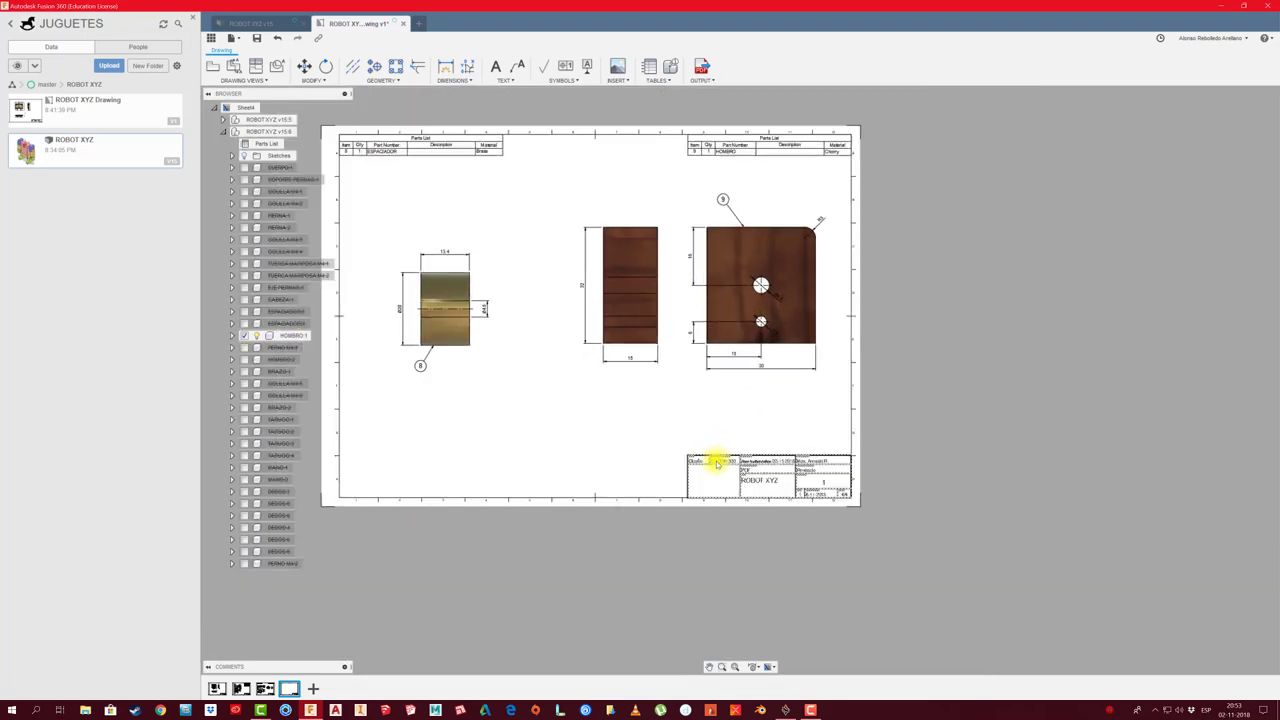
{"action": "scroll", "coordinate": [680, 300], "scroll_direction": "up", "scroll_amount": 1}
Insert the Logo ARTPLAY-02 image in the title block at 0.9 scale with 1.0 mm Y offset
{"action": "left_click", "coordinate": [617, 66]}
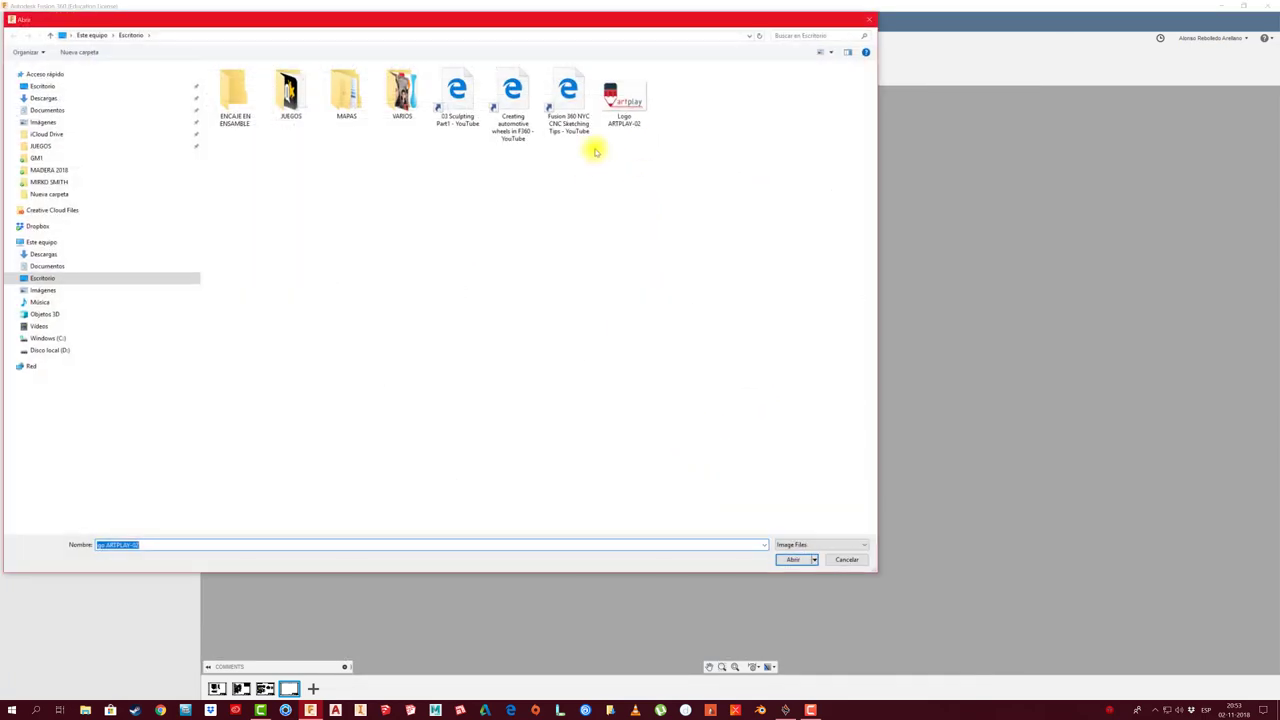
{"action": "left_click", "coordinate": [624, 100]}
{"action": "left_click", "coordinate": [790, 559]}
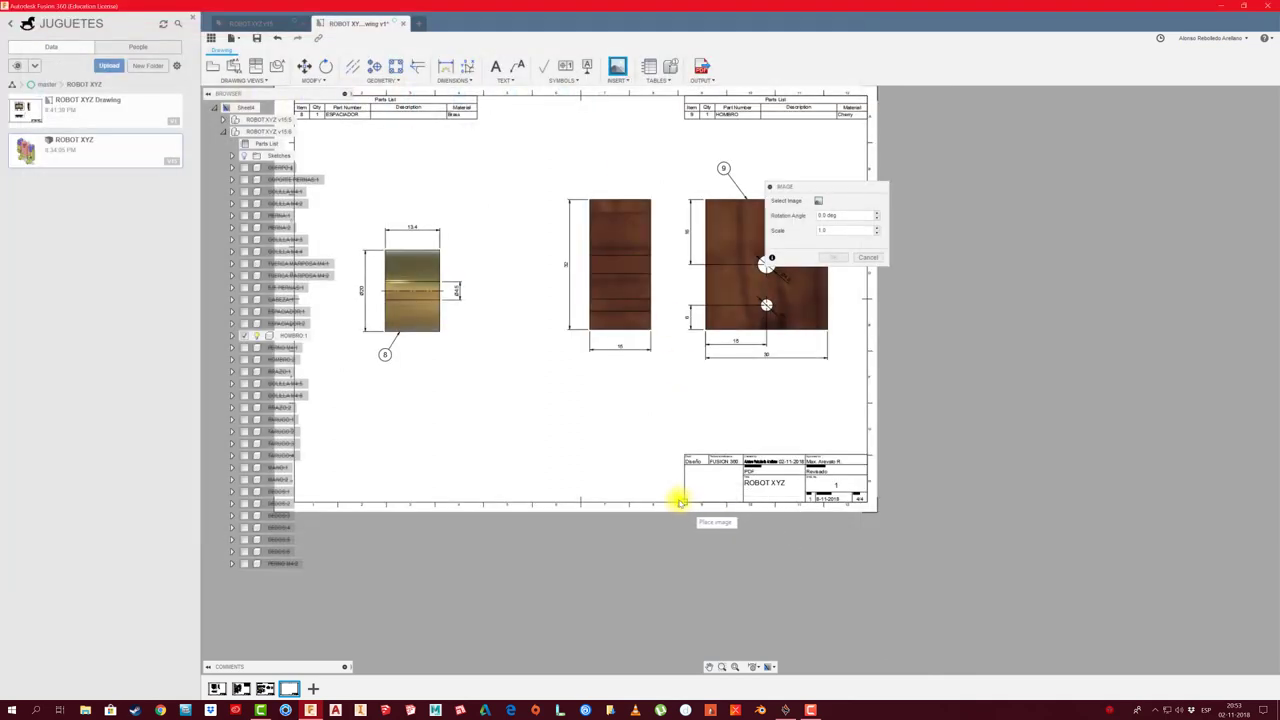
{"action": "left_click", "coordinate": [684, 503]}
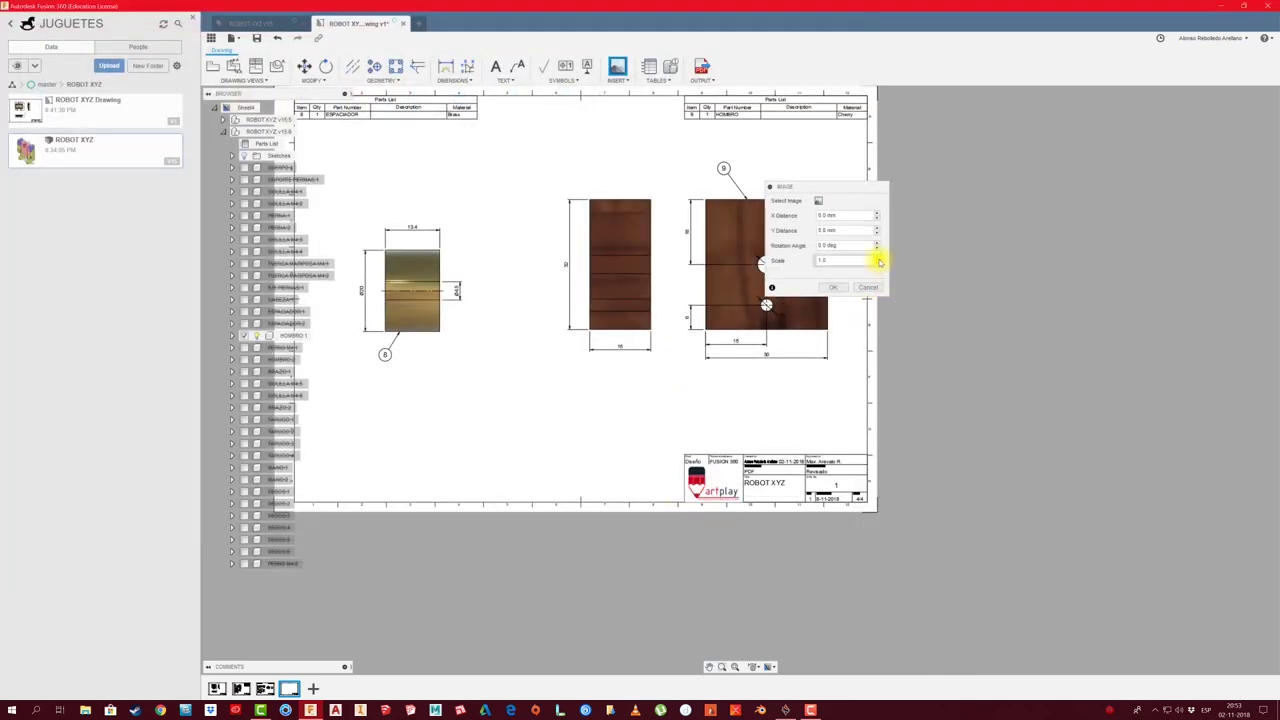
{"action": "left_click", "coordinate": [878, 264]}
{"action": "left_click", "coordinate": [878, 229]}
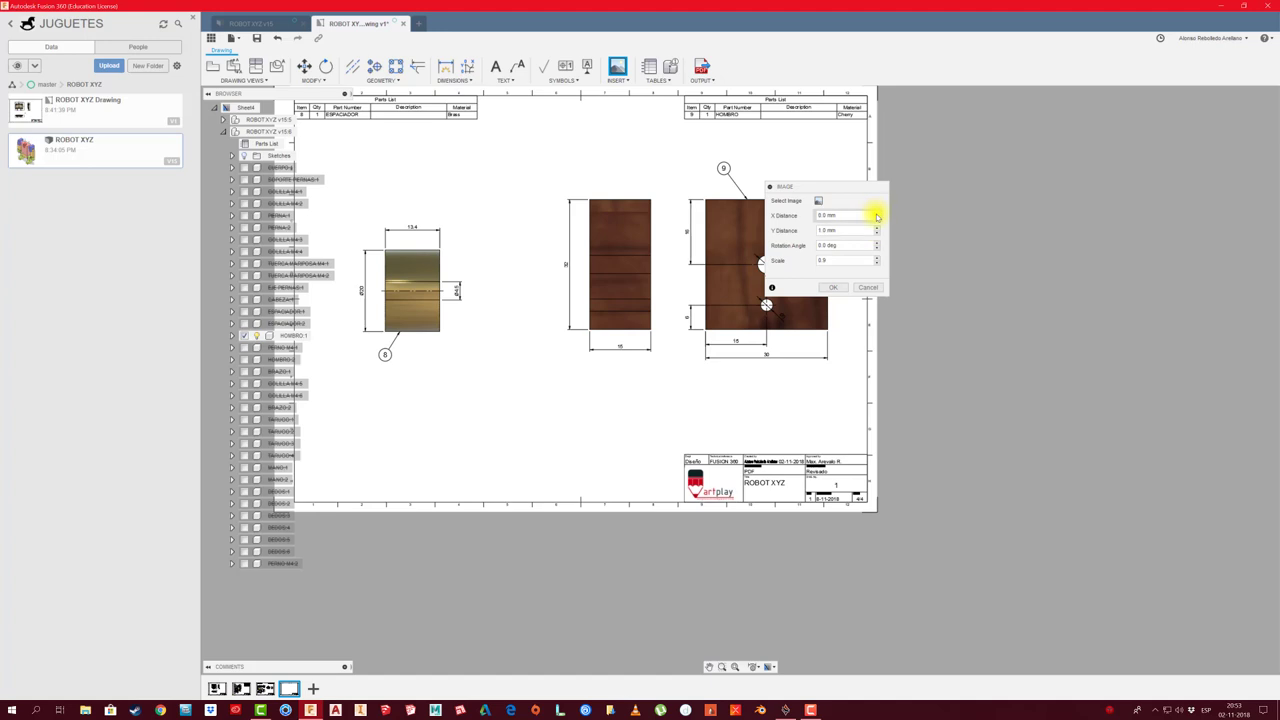
{"action": "left_click", "coordinate": [838, 289]}
{"action": "scroll", "coordinate": [771, 371], "scroll_direction": "up", "scroll_amount": 2}
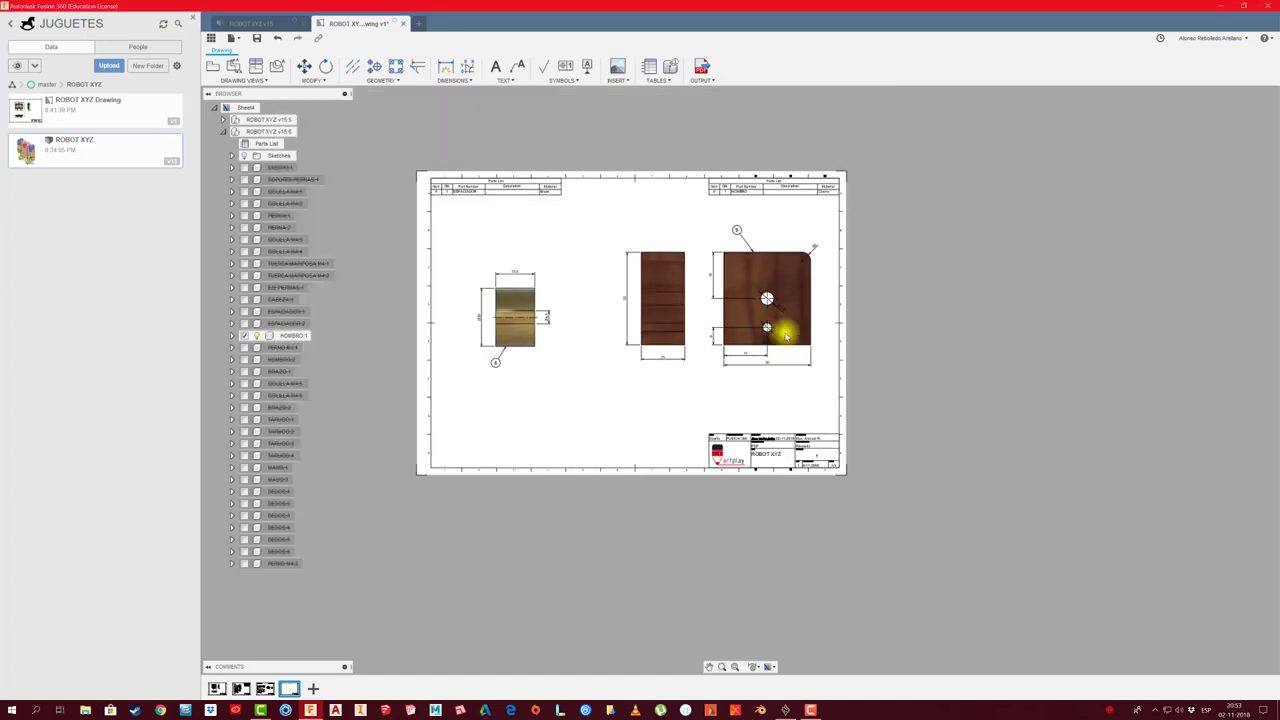
{"action": "scroll", "coordinate": [777, 329], "scroll_direction": "up", "scroll_amount": 2}
{"action": "scroll", "coordinate": [766, 300], "scroll_direction": "up", "scroll_amount": 2}
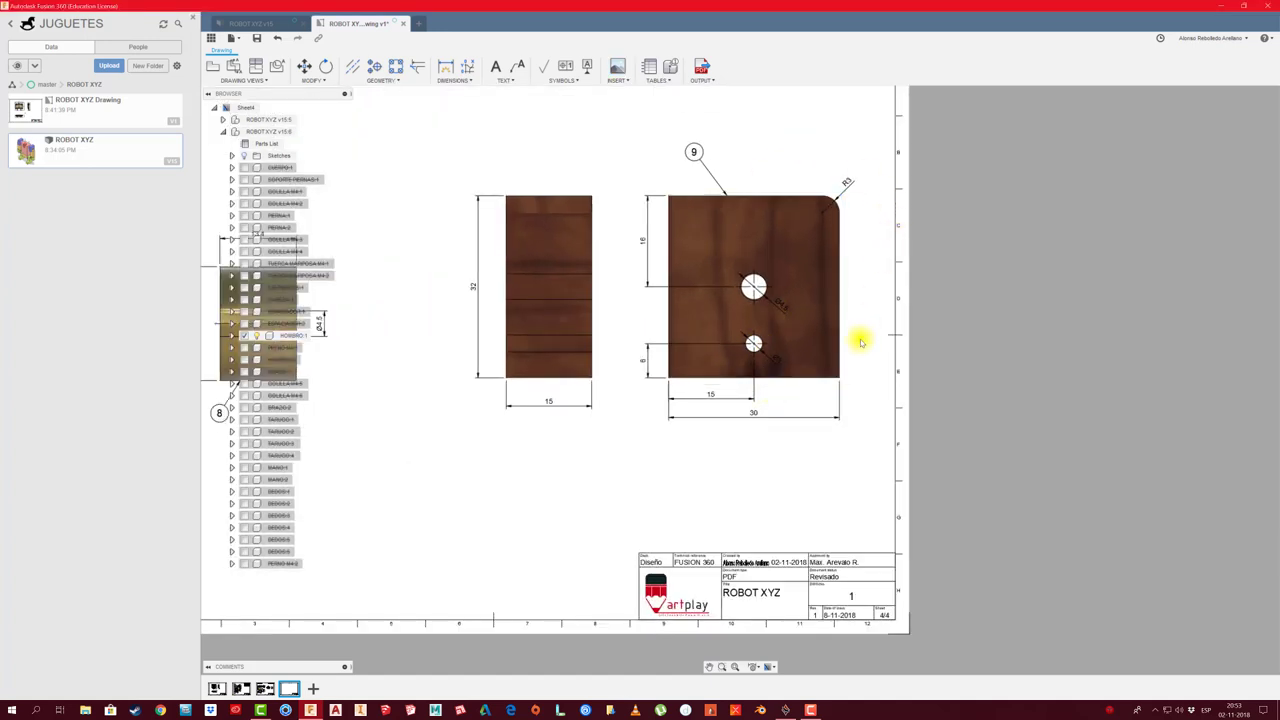
{"action": "scroll", "coordinate": [553, 383], "scroll_direction": "down", "scroll_amount": 2}
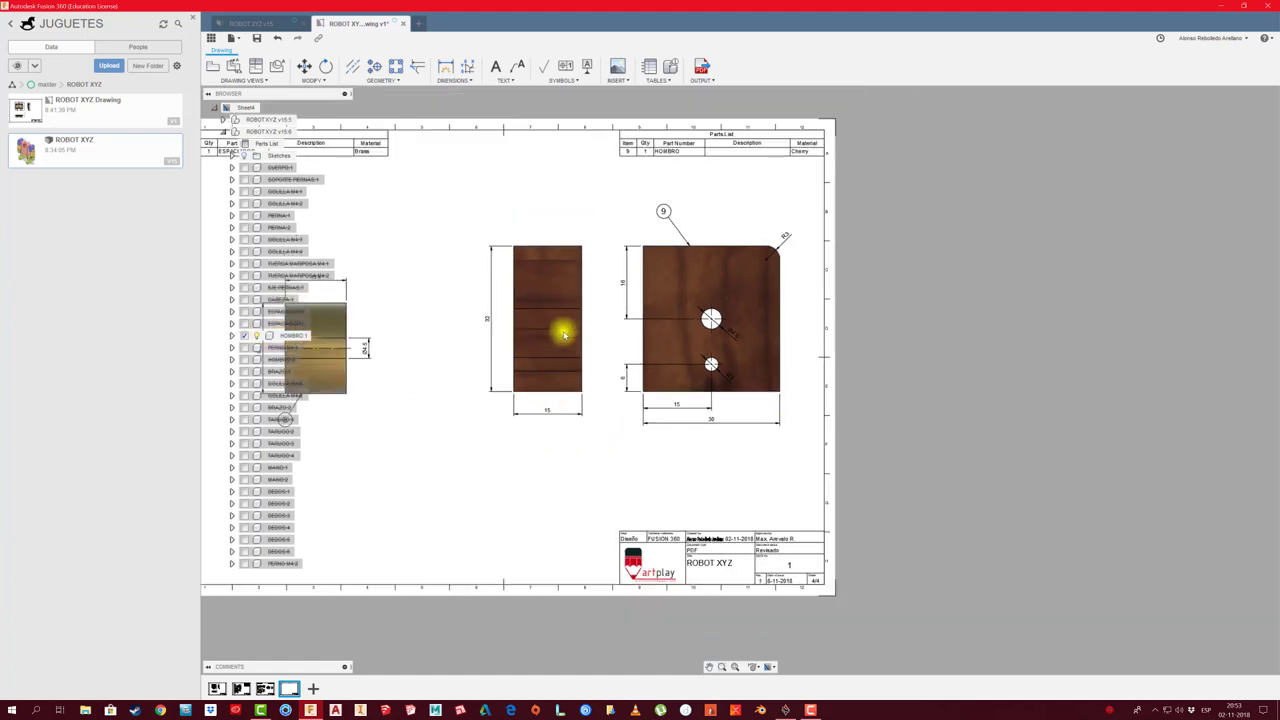
{"action": "scroll", "coordinate": [563, 323], "scroll_direction": "up", "scroll_amount": 3}
Add a vertical centerline between the left view's two edges and extend its top end
{"action": "left_click", "coordinate": [352, 68]}
{"action": "left_click", "coordinate": [500, 295]}
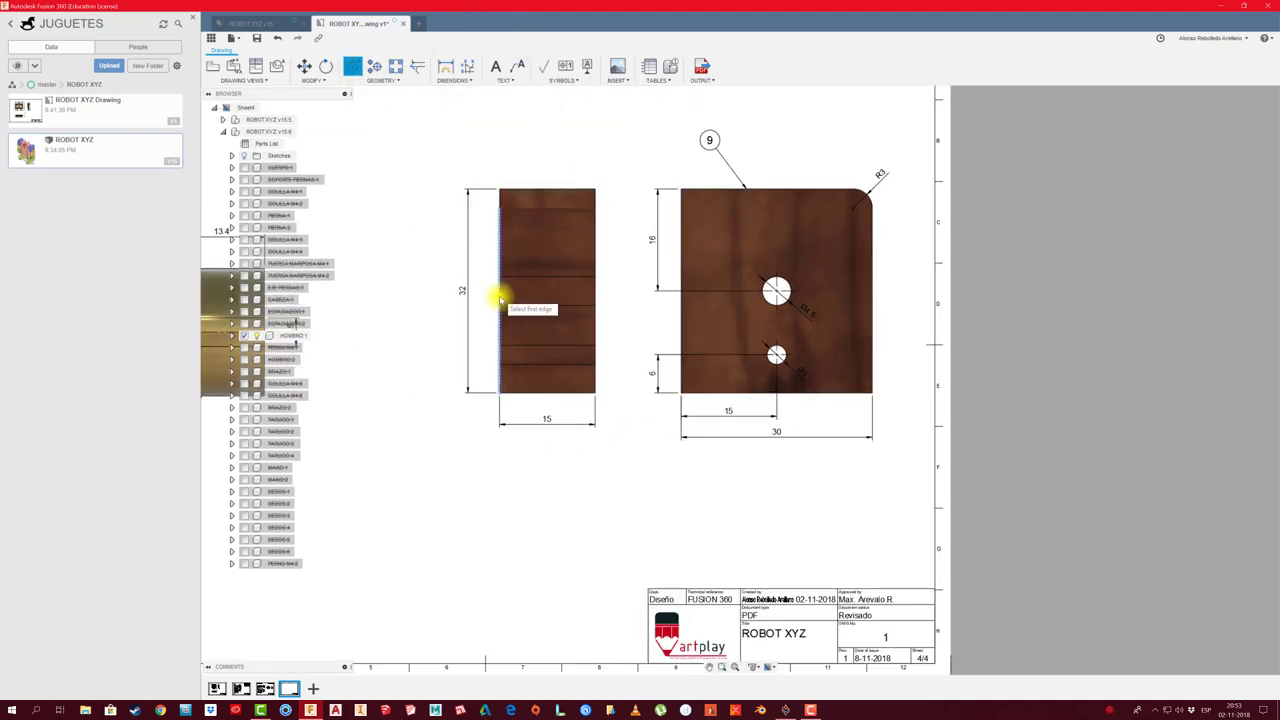
{"action": "left_click", "coordinate": [595, 292]}
{"action": "scroll", "coordinate": [580, 286], "scroll_direction": "down", "scroll_amount": 1}
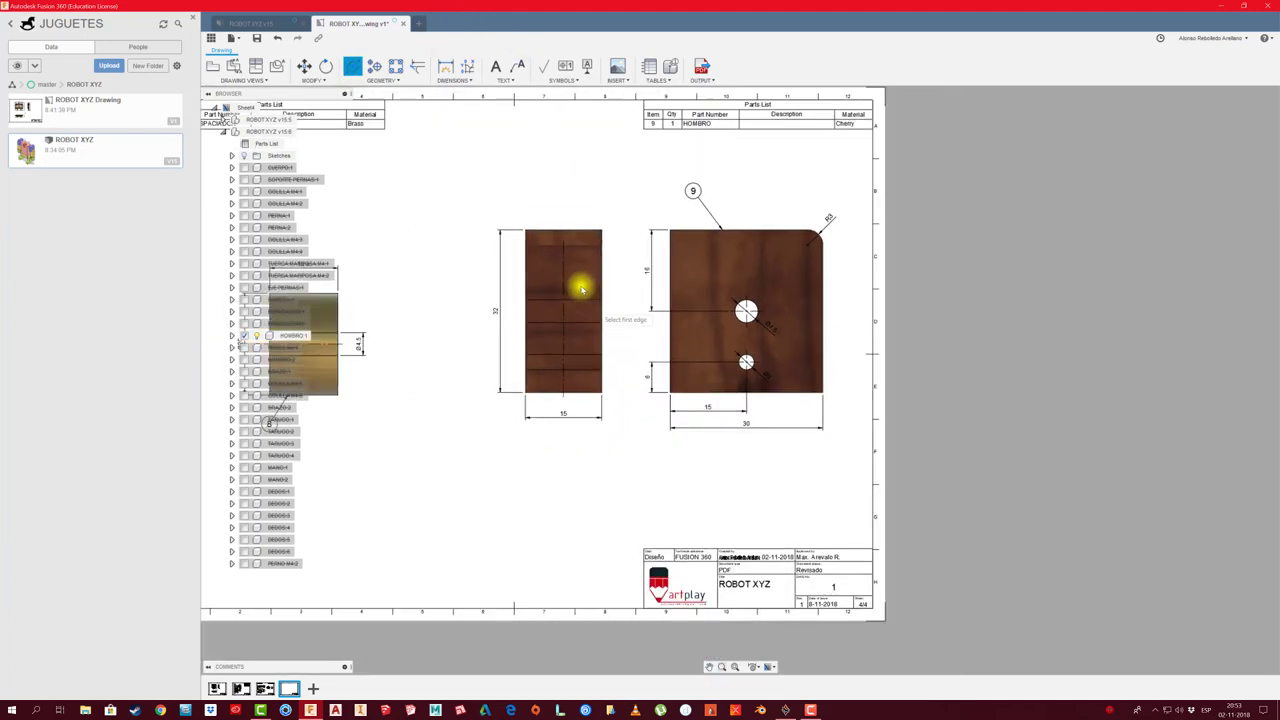
{"action": "scroll", "coordinate": [571, 280], "scroll_direction": "up", "scroll_amount": 2}
{"action": "key", "text": "Escape"}
{"action": "left_click", "coordinate": [546, 250]}
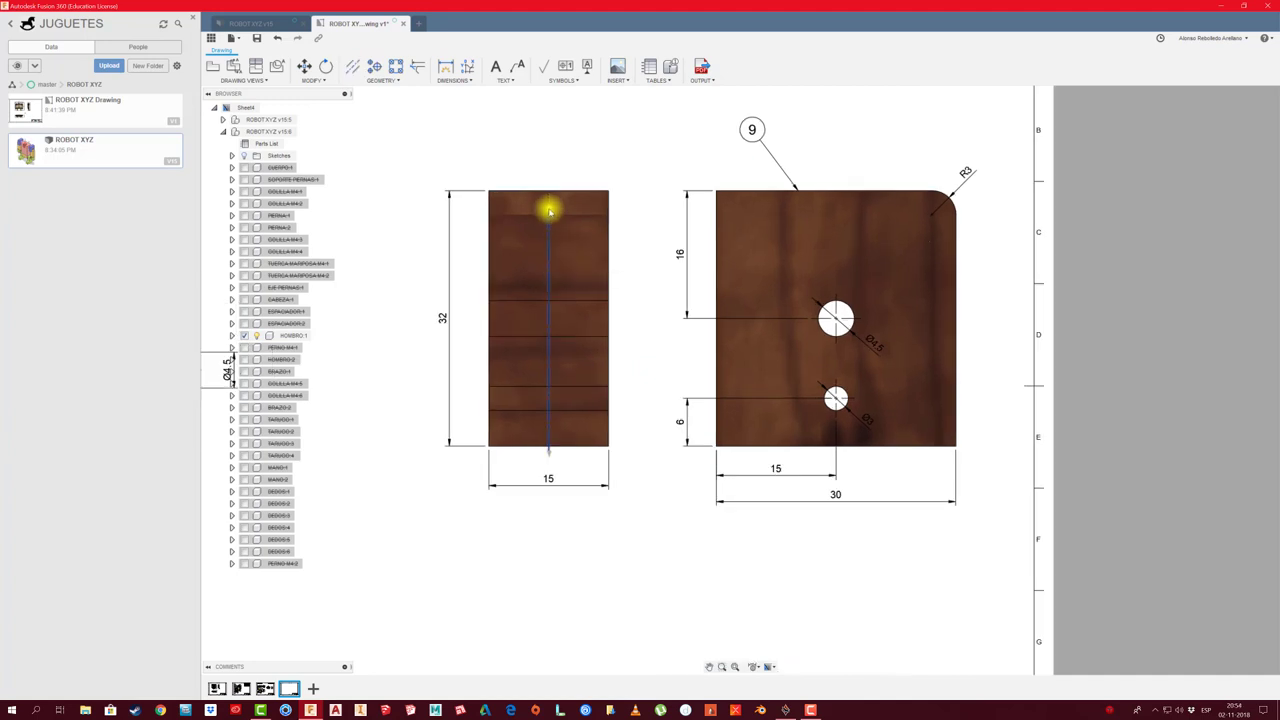
{"action": "left_click", "coordinate": [548, 207]}
{"action": "left_click", "coordinate": [553, 160]}
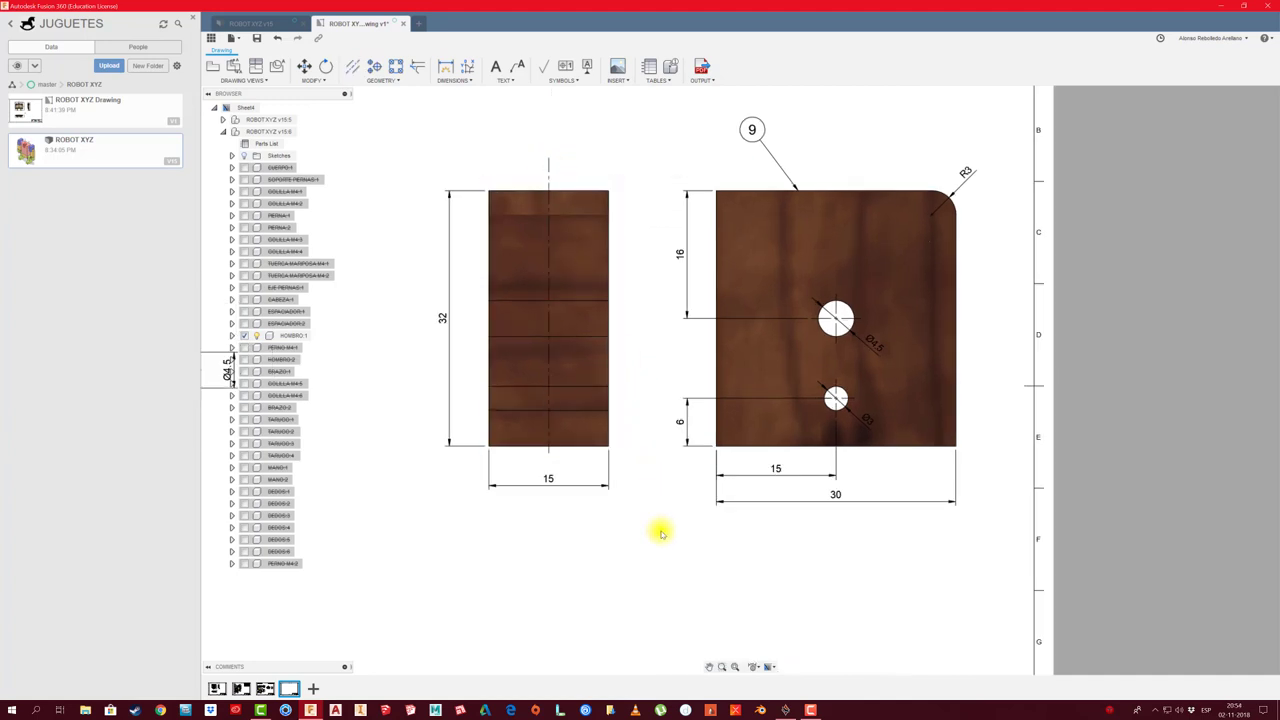
{"action": "scroll", "coordinate": [660, 528], "scroll_direction": "down", "scroll_amount": 3}
{"action": "middle_click_drag", "start_coordinate": [643, 471], "coordinate": [669, 414]}
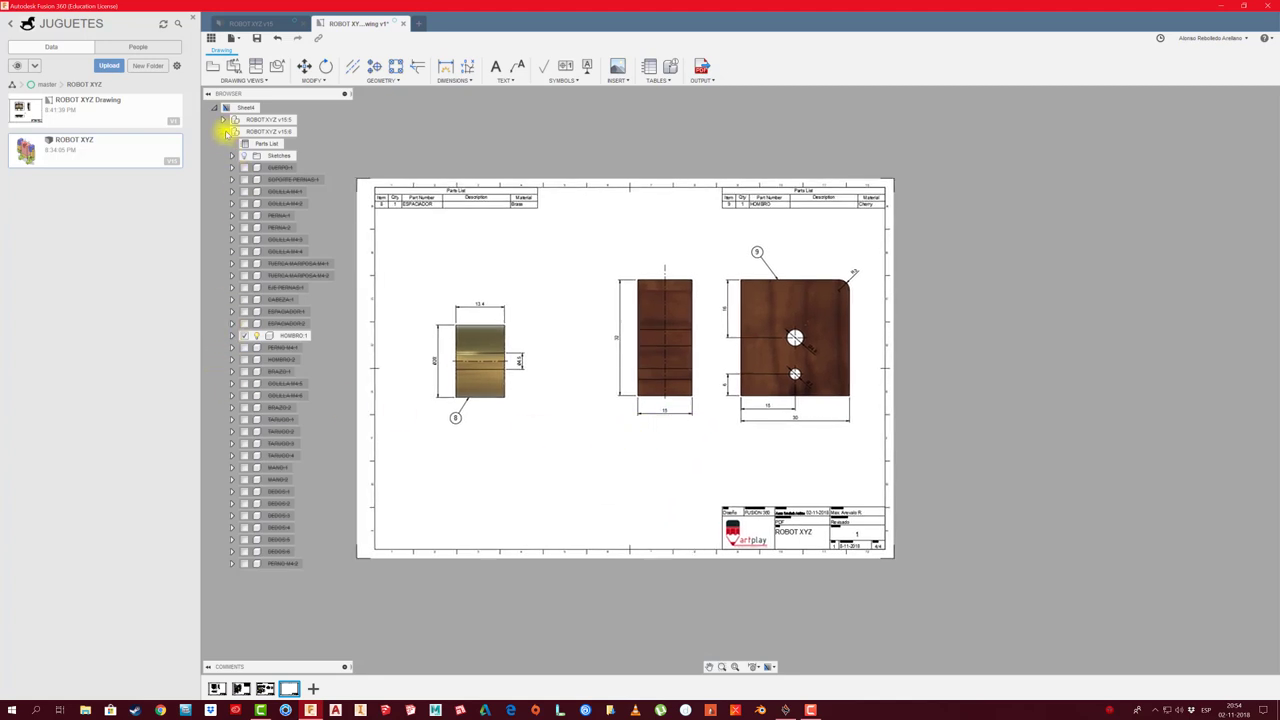
Save the drawing as a new version and add a blank fifth sheet
{"action": "left_click", "coordinate": [224, 131]}
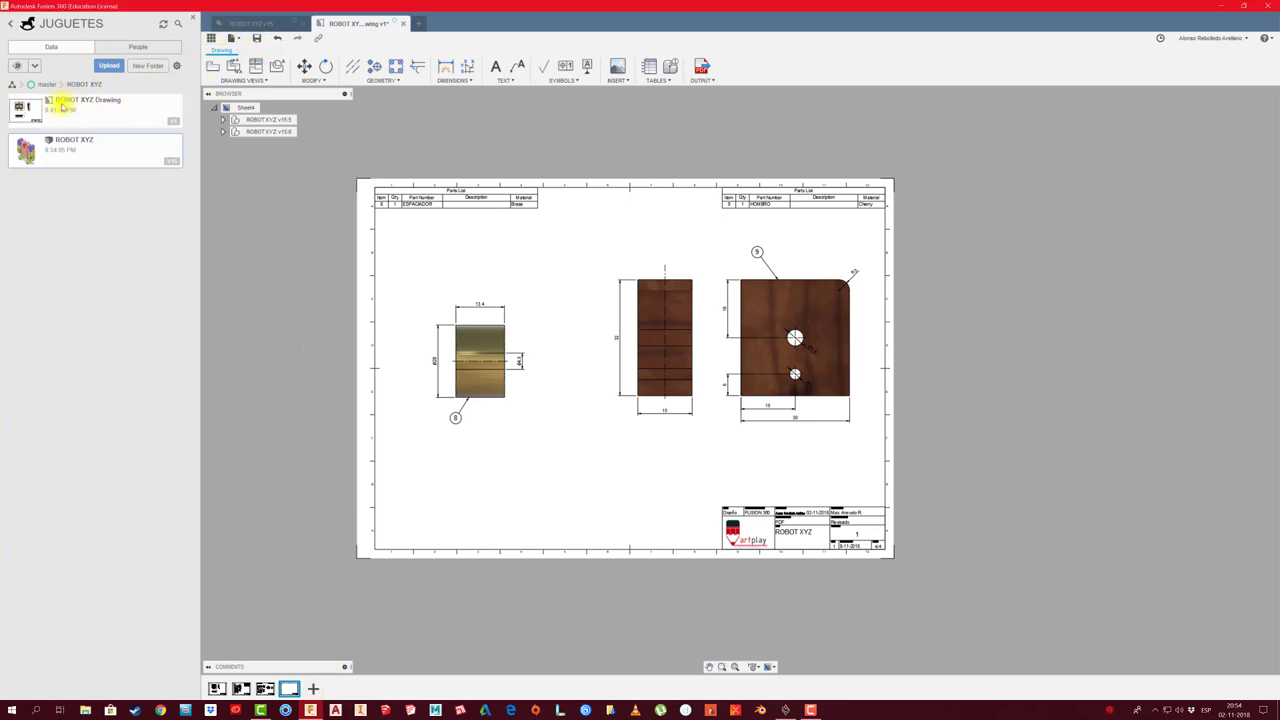
{"action": "left_click", "coordinate": [256, 40]}
{"action": "left_click", "coordinate": [636, 365]}
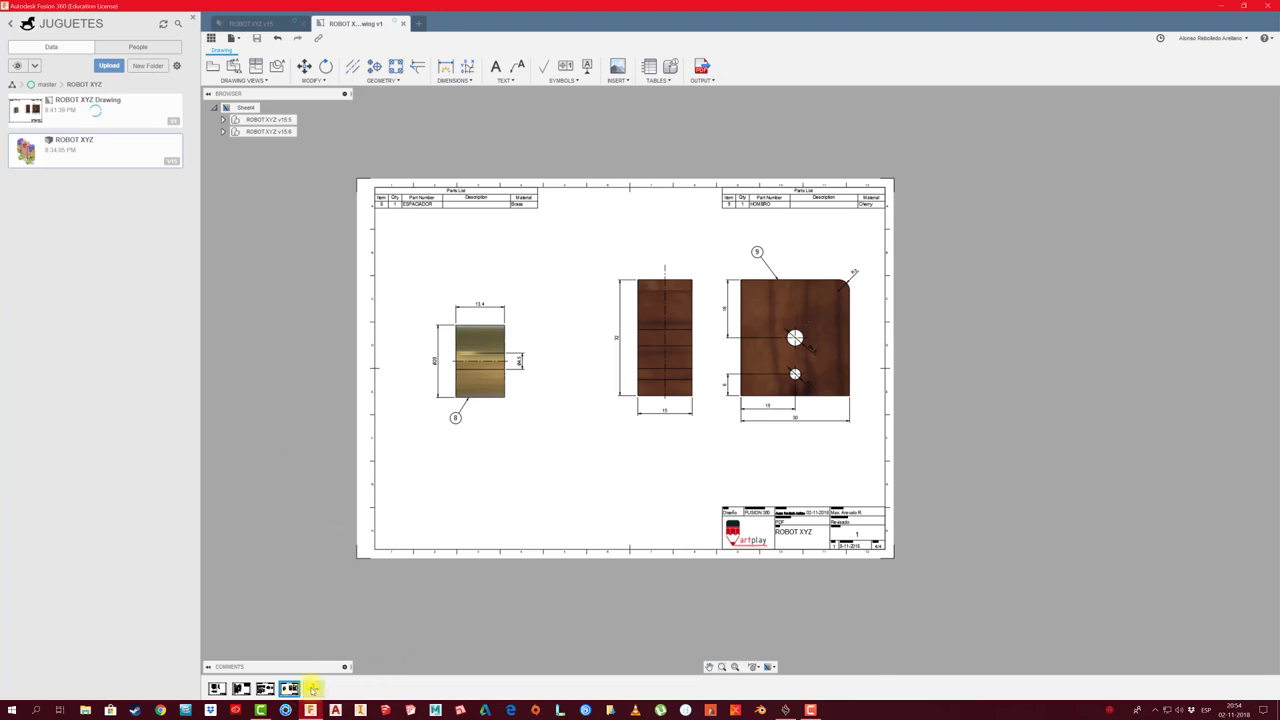
{"action": "left_click", "coordinate": [312, 688]}
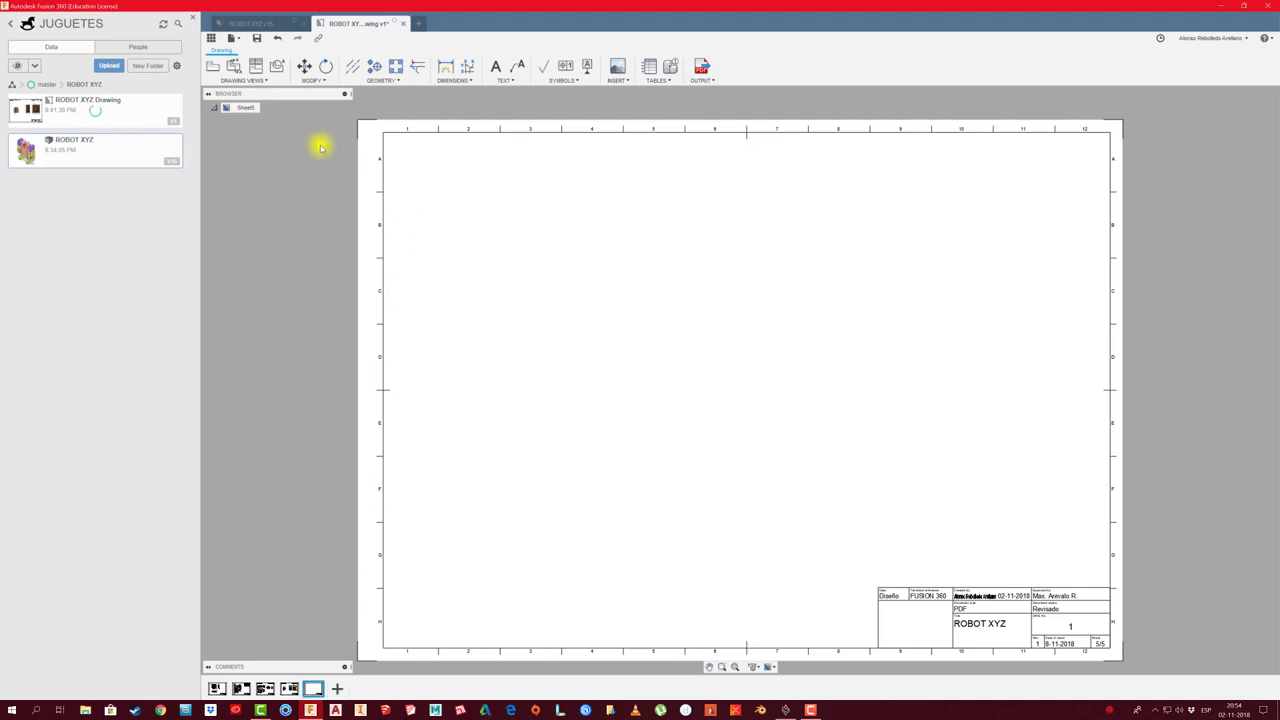
Inspect the HOMBRO:2 block and front leg in the ROBOT XYZ model, then return to the drawing
{"action": "left_click", "coordinate": [270, 22]}
{"action": "left_click", "coordinate": [608, 300]}
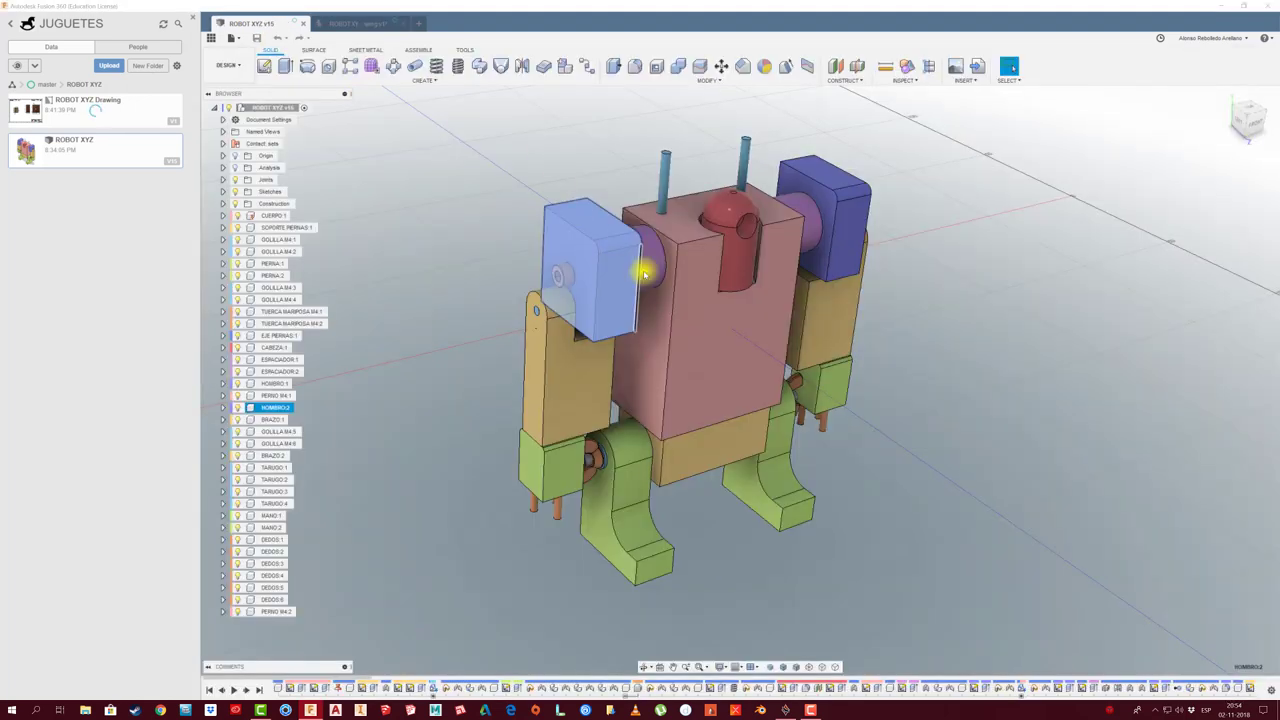
{"action": "left_click", "coordinate": [612, 462]}
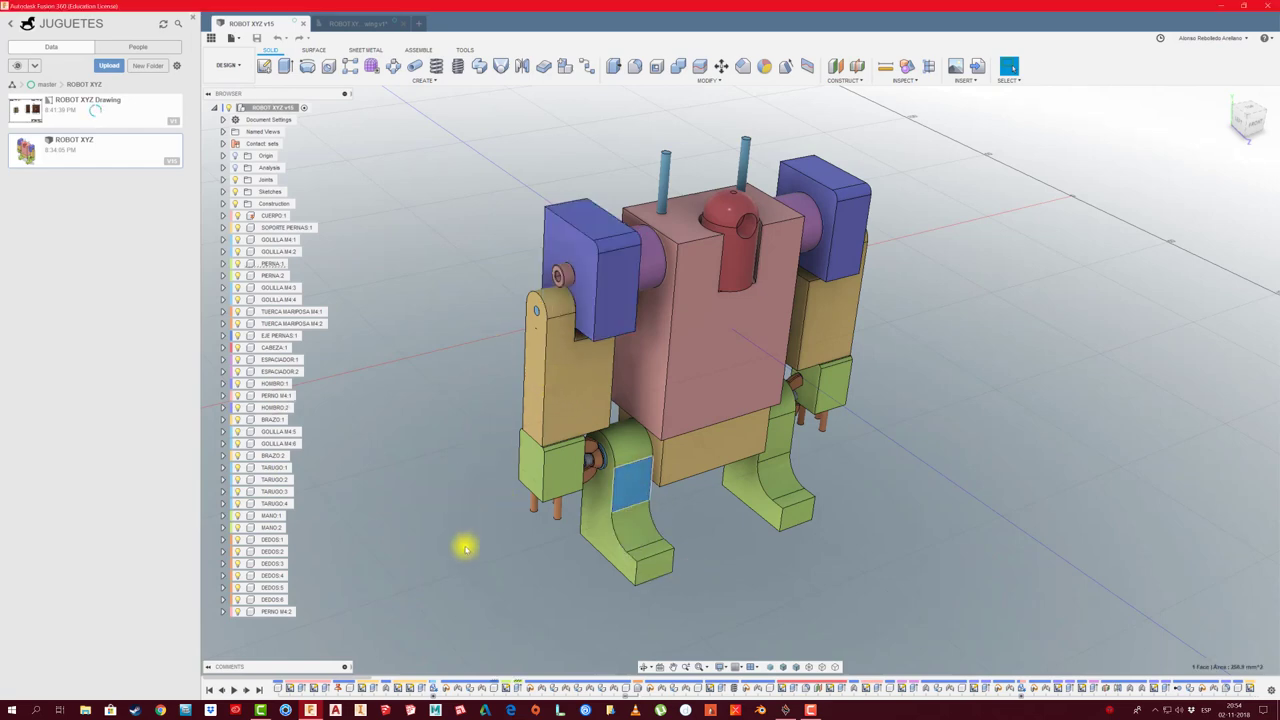
{"action": "left_click", "coordinate": [370, 24]}
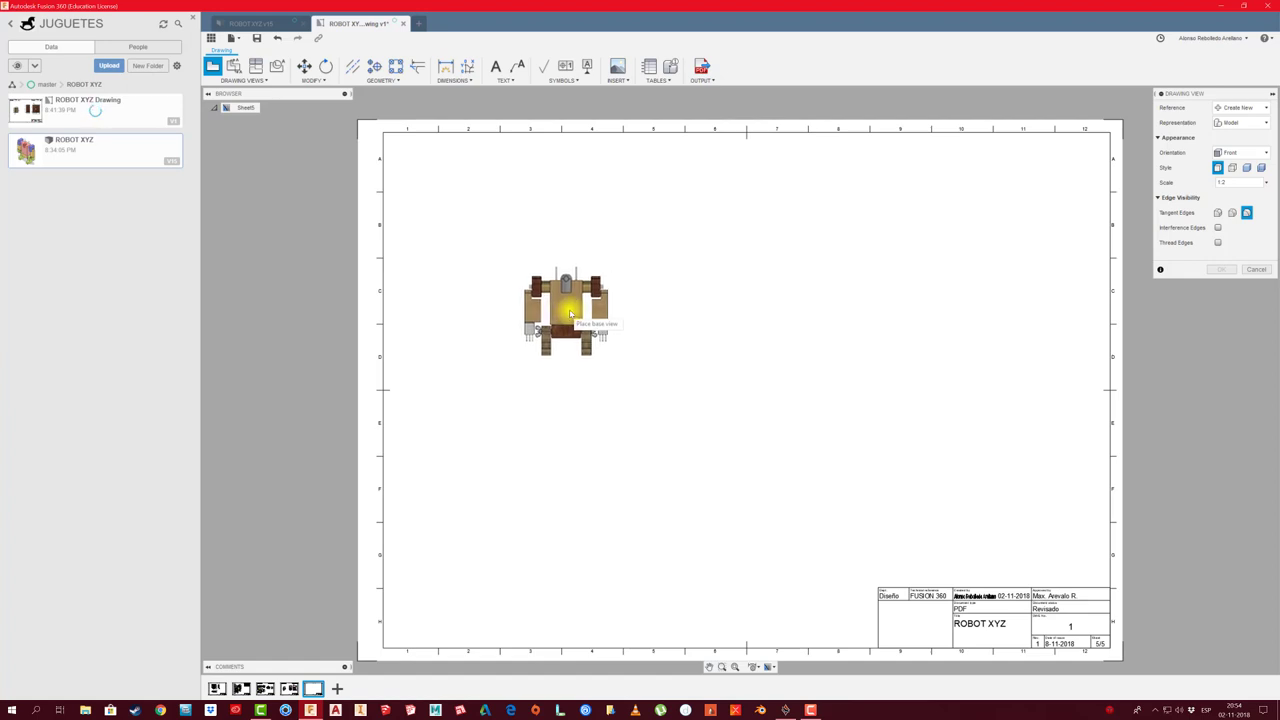
Place a base view of the robot on Sheet5 with Left orientation at 4:1 scale
{"action": "left_click", "coordinate": [1266, 152]}
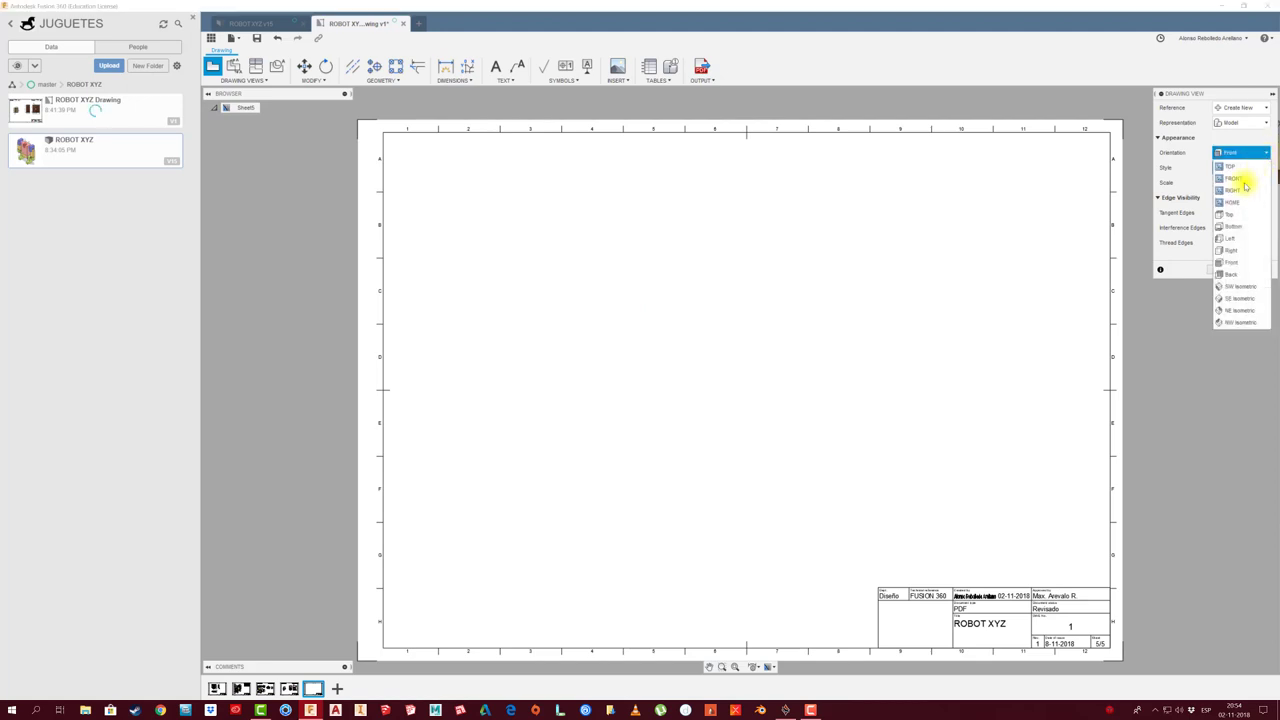
{"action": "left_click", "coordinate": [1232, 250]}
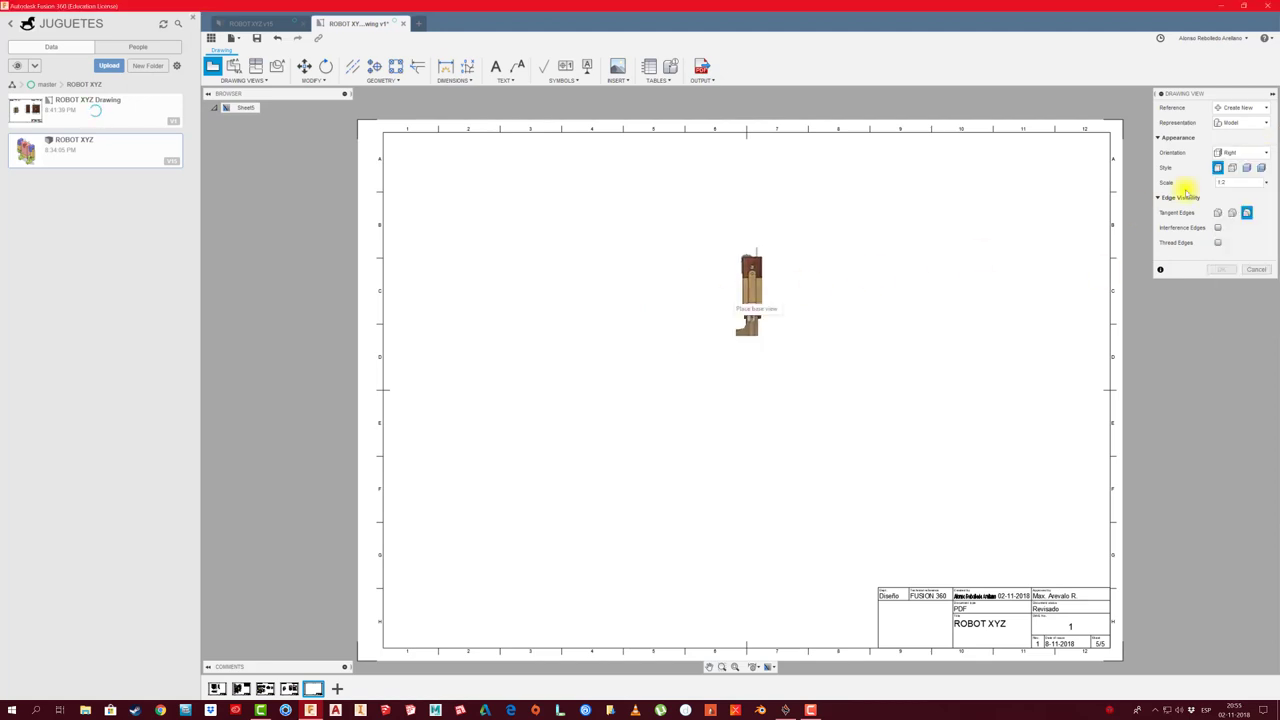
{"action": "left_click", "coordinate": [1250, 152]}
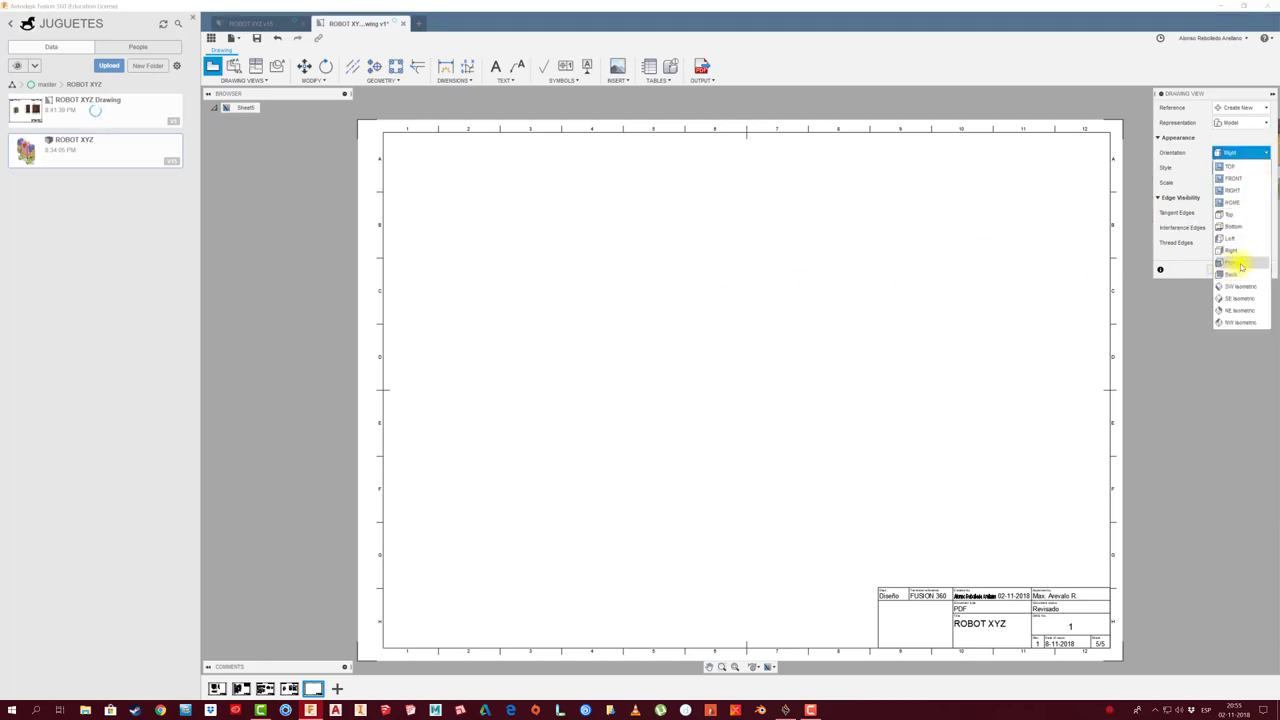
{"action": "left_click", "coordinate": [1230, 239]}
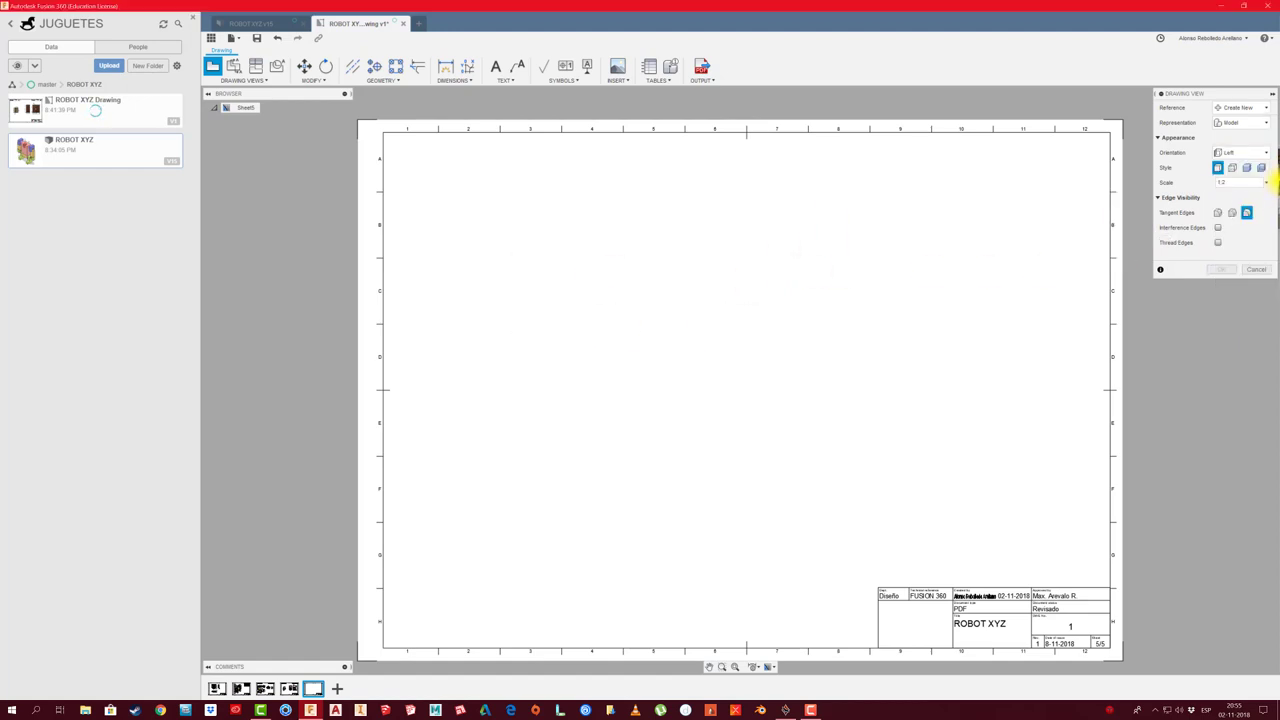
{"action": "left_click", "coordinate": [1266, 185]}
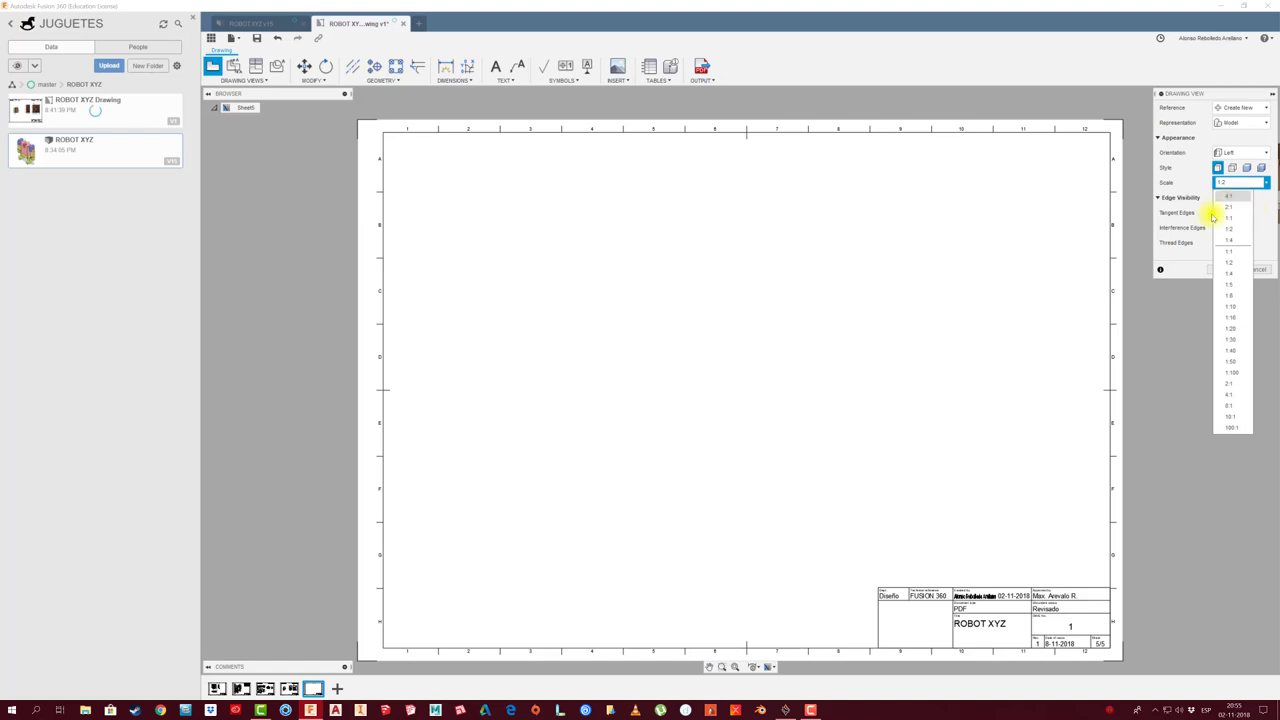
{"action": "left_click", "coordinate": [1222, 217]}
{"action": "scroll", "coordinate": [537, 209], "scroll_direction": "down", "scroll_amount": 2}
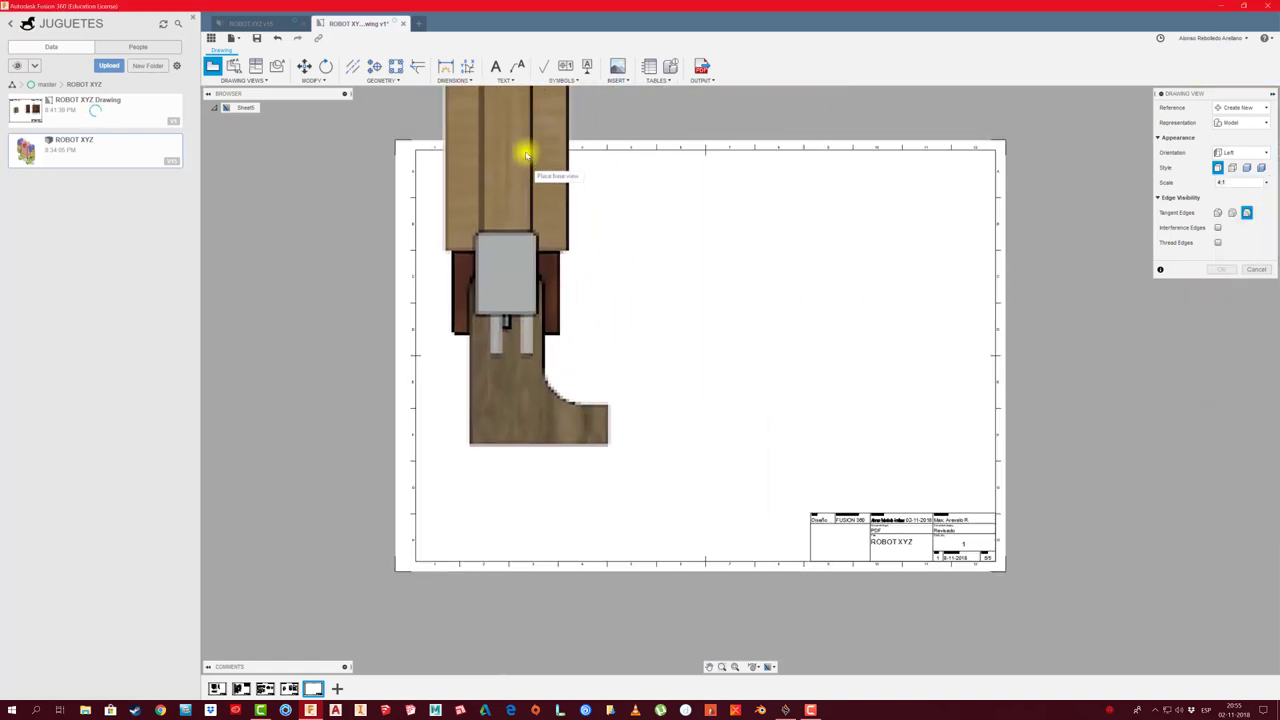
{"action": "left_click", "coordinate": [519, 153]}
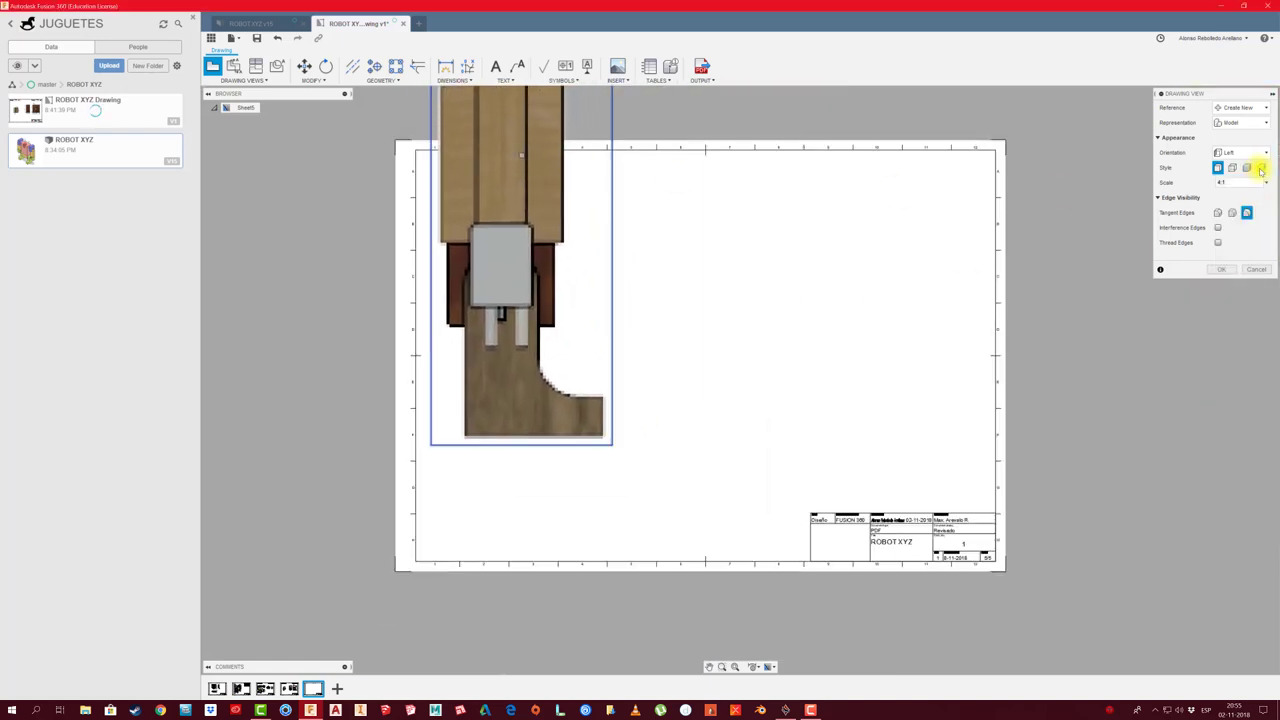
{"action": "left_click", "coordinate": [1221, 269]}
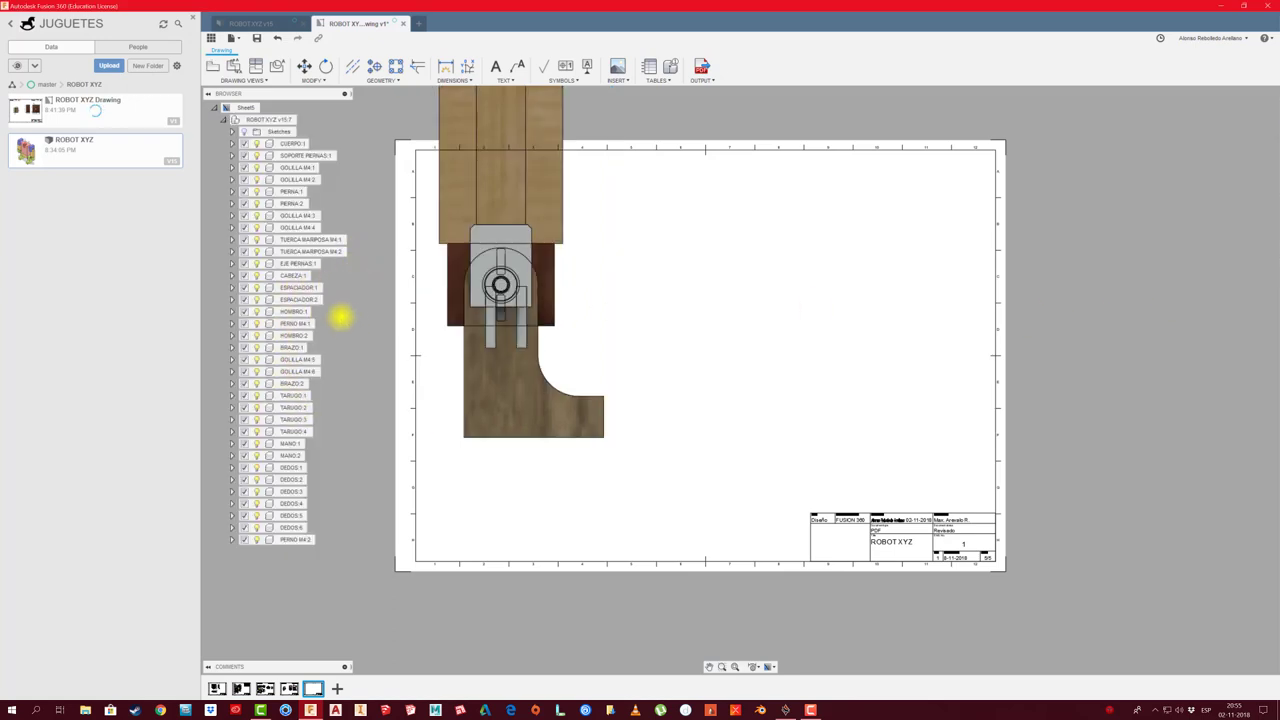
Show only the PIERNA:1 leg in the view and move it lower on the sheet
{"action": "right_click", "coordinate": [290, 191]}
{"action": "left_click", "coordinate": [334, 243]}
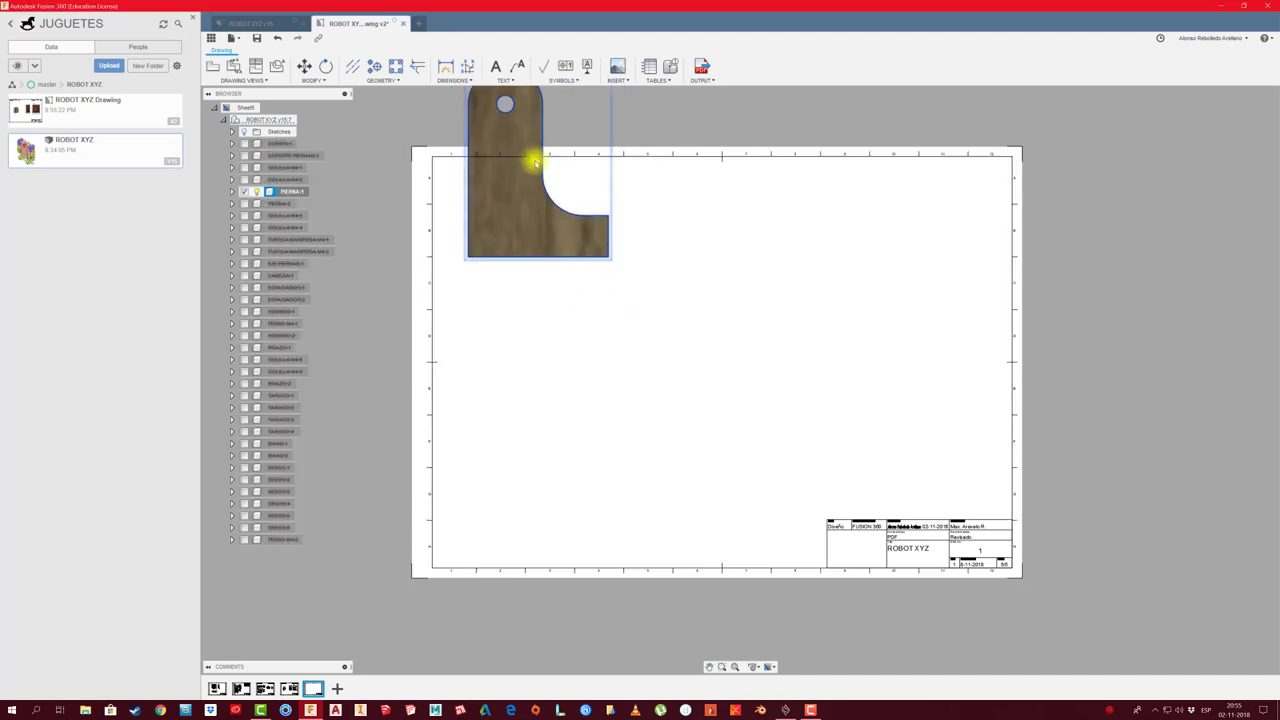
{"action": "left_click", "coordinate": [526, 200]}
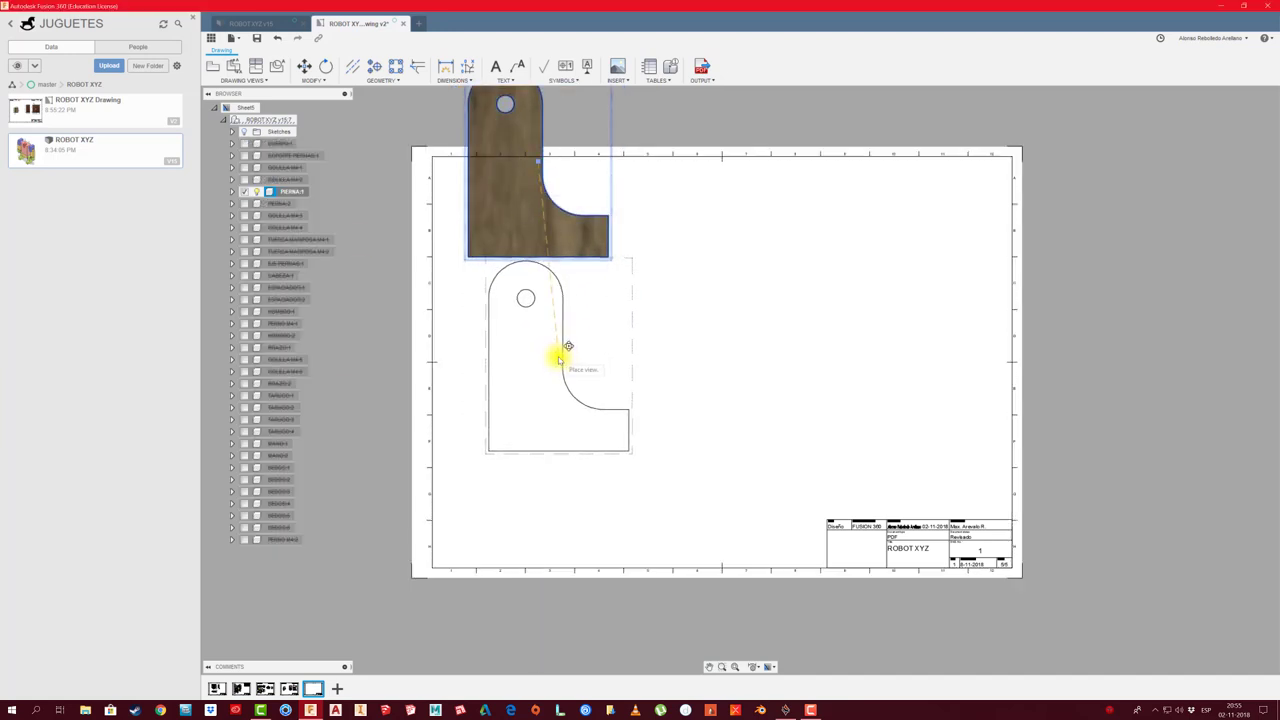
{"action": "left_click", "coordinate": [560, 352]}
Add a projected side view to the right of the leg view
{"action": "left_click", "coordinate": [255, 66]}
{"action": "left_click", "coordinate": [519, 267]}
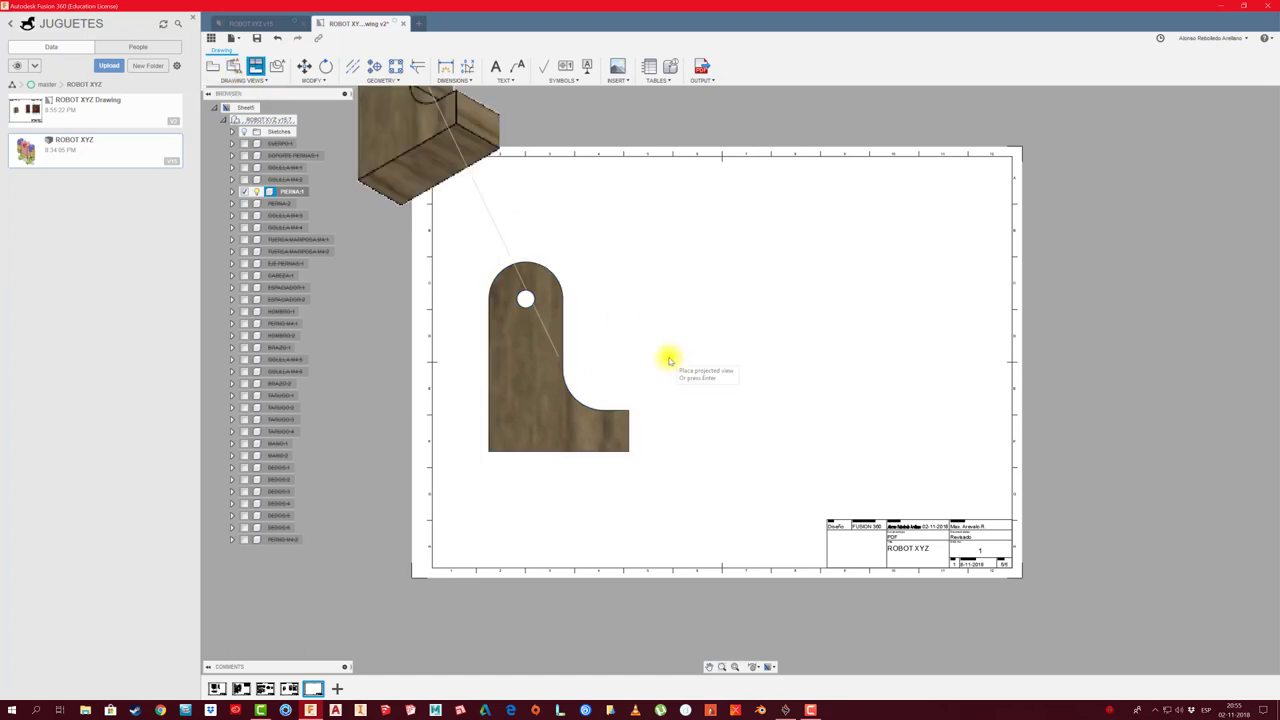
{"action": "right_click", "coordinate": [690, 375]}
{"action": "left_click", "coordinate": [693, 385]}
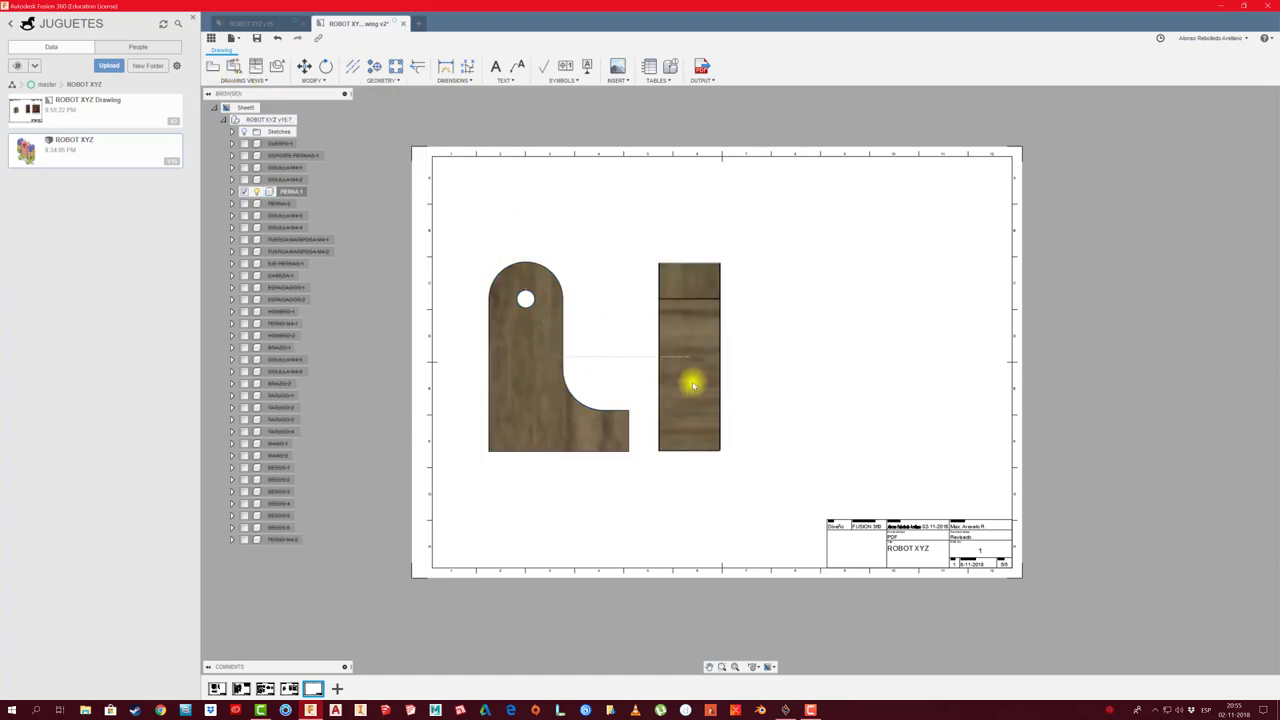
{"action": "scroll", "coordinate": [600, 295], "scroll_direction": "up", "scroll_amount": 3}
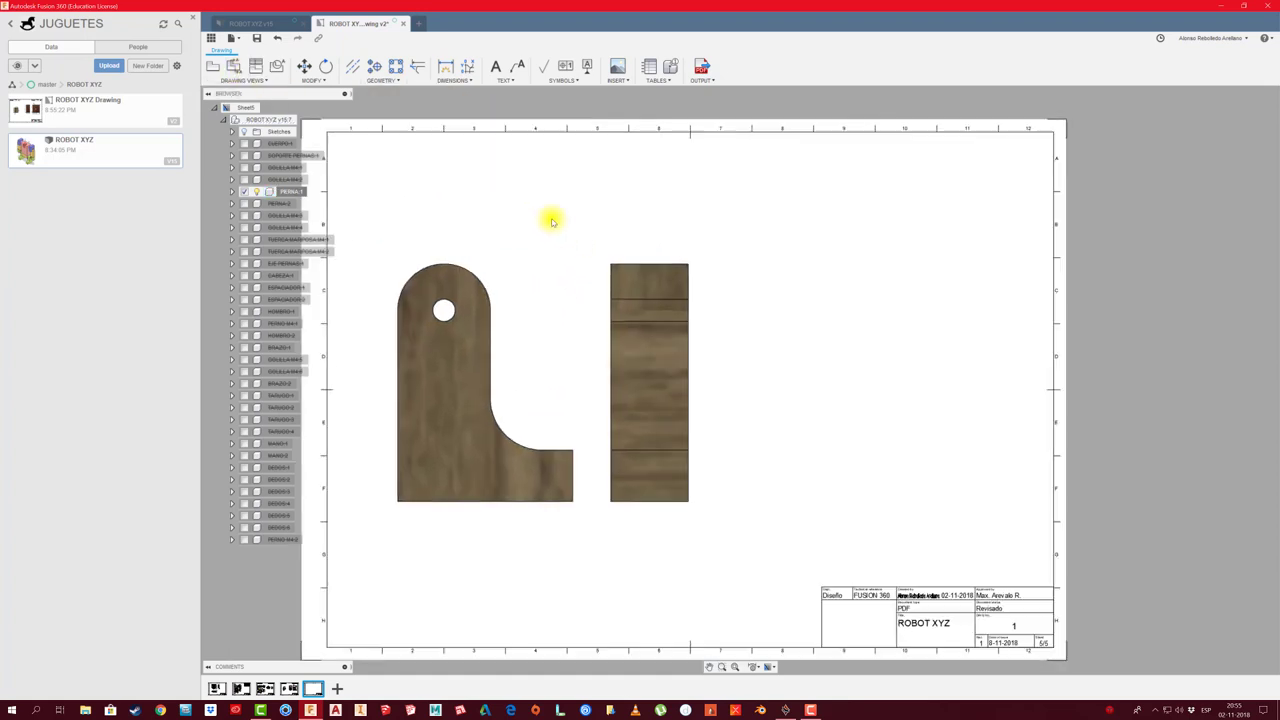
Add a vertical centreline between the side view's edges and extend its top end upward
{"action": "left_click", "coordinate": [610, 338]}
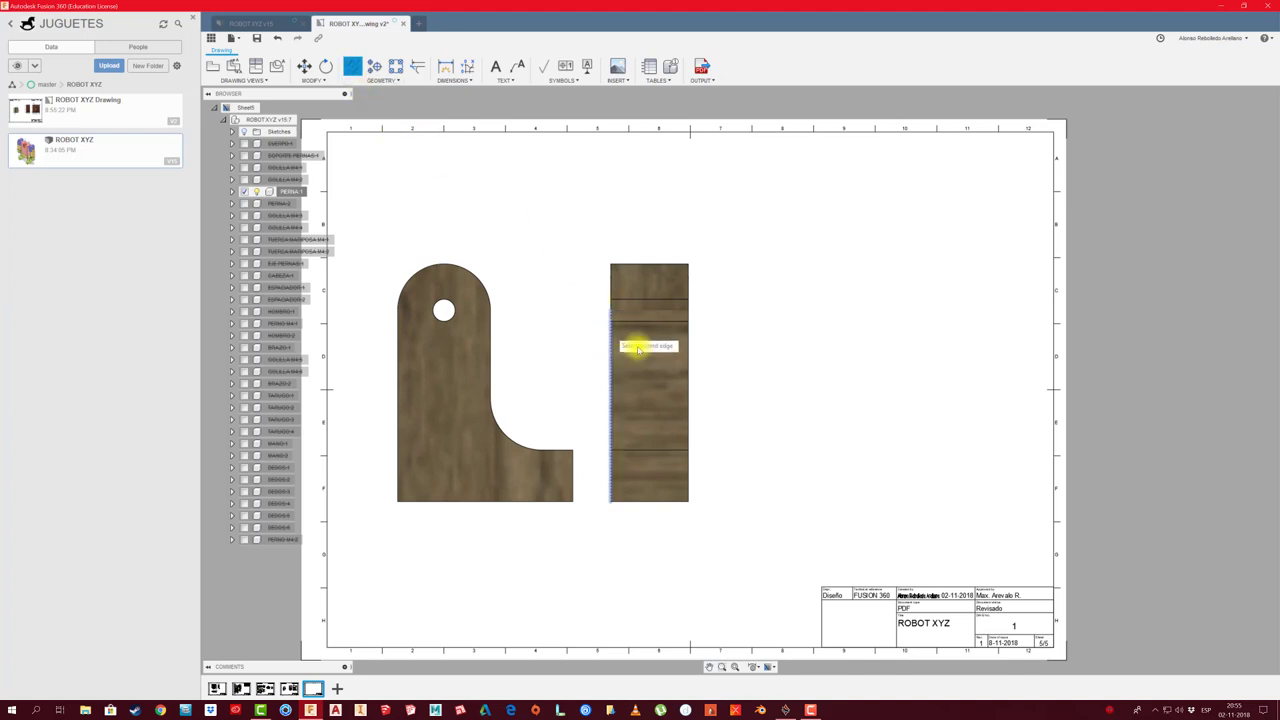
{"action": "left_click", "coordinate": [688, 358]}
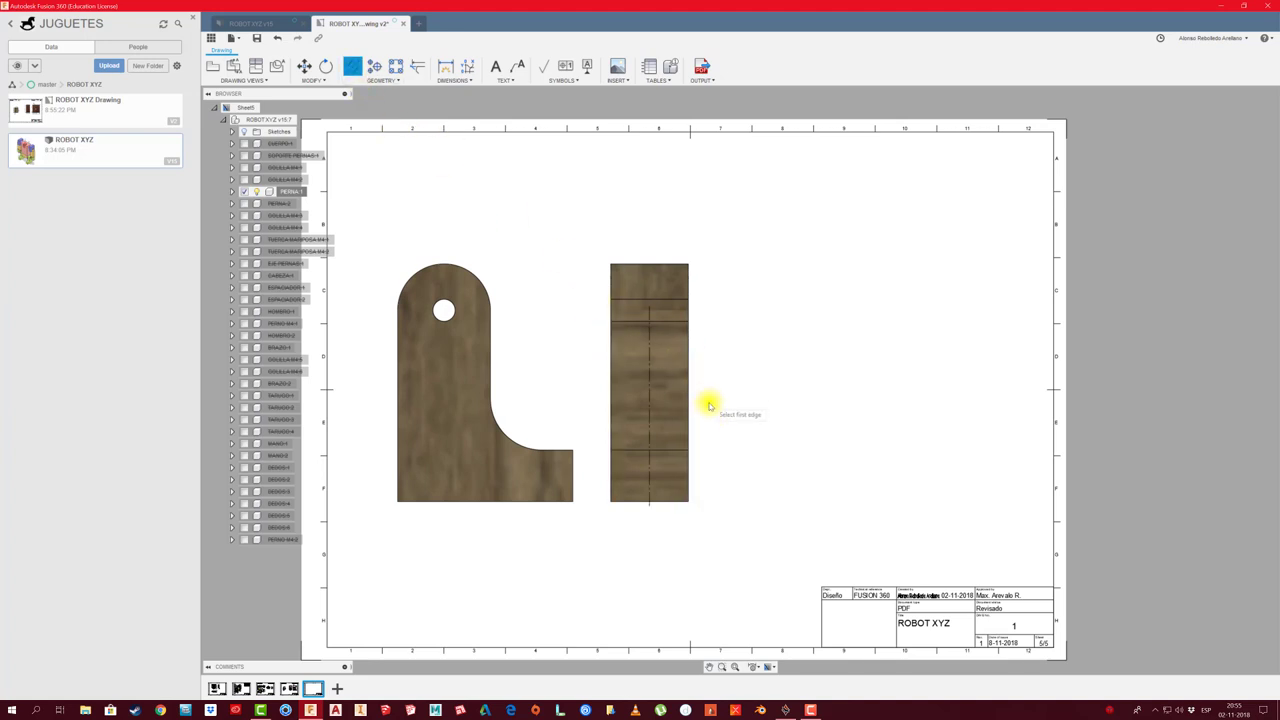
{"action": "key", "text": "Escape"}
{"action": "left_click", "coordinate": [649, 390]}
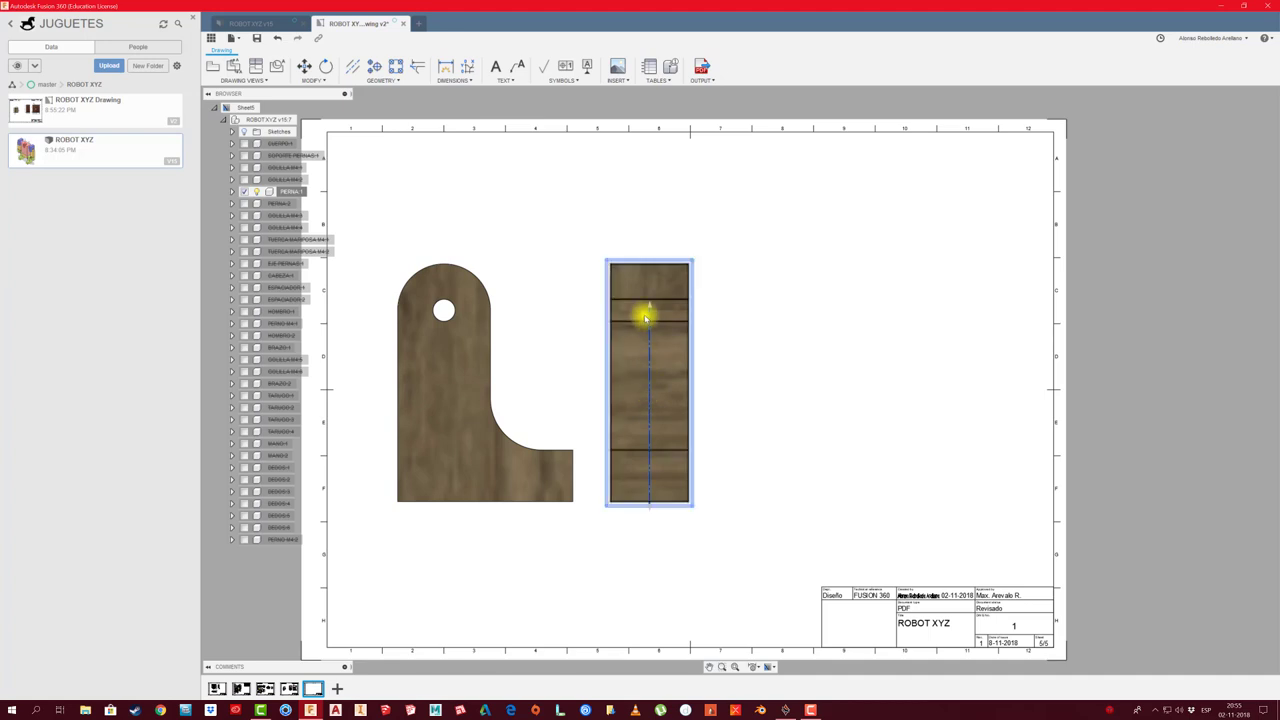
{"action": "left_click_drag", "start_coordinate": [649, 303], "coordinate": [651, 256]}
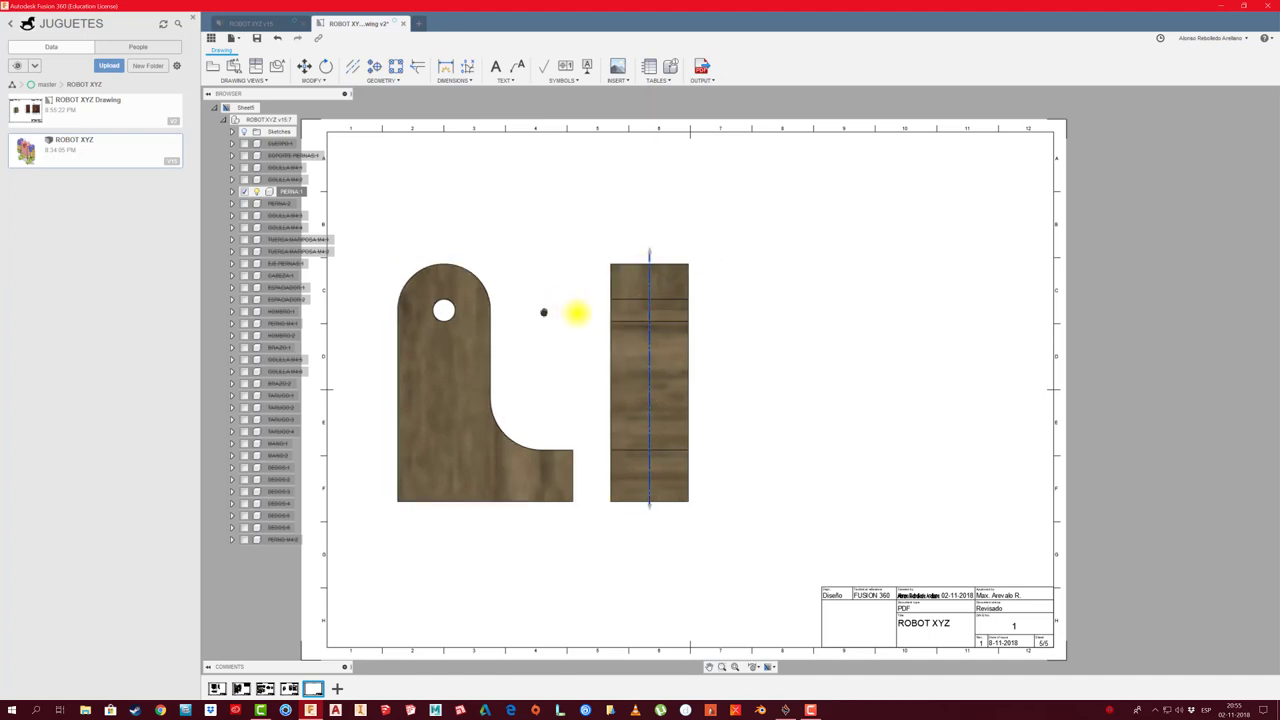
{"action": "left_click", "coordinate": [577, 313]}
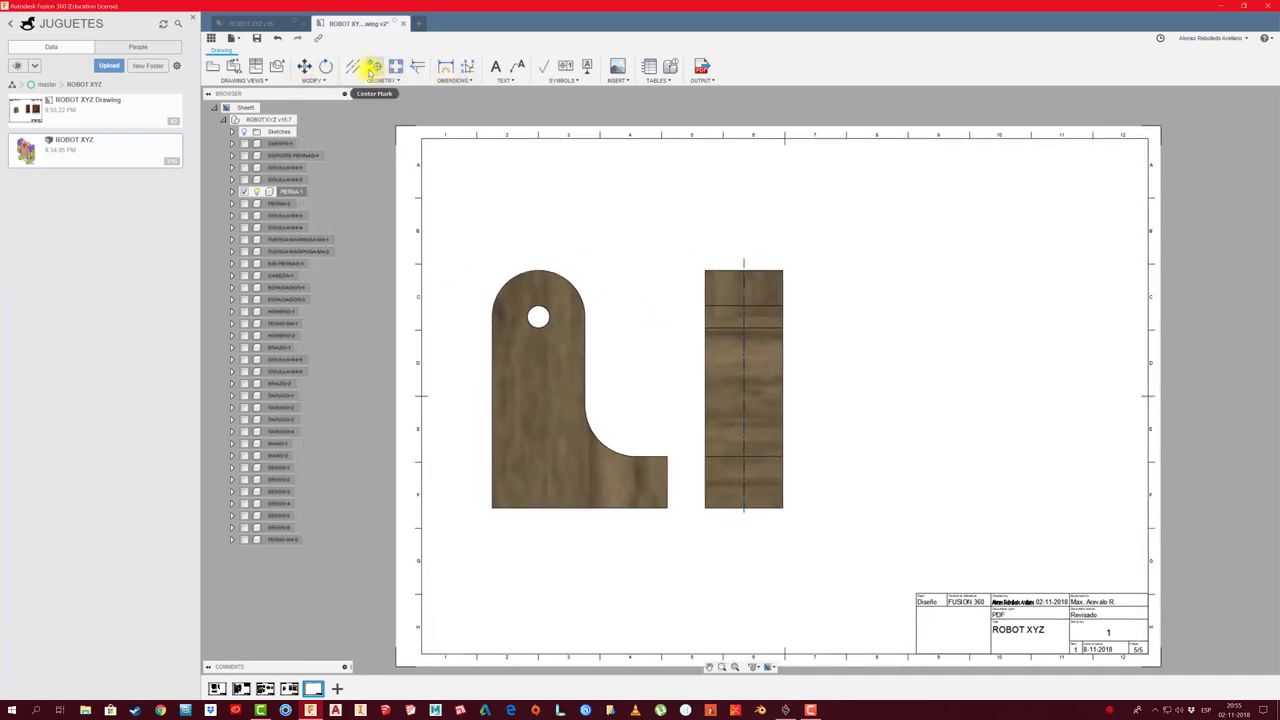
Put centre marks on the hole and the fillet arc
{"action": "left_click", "coordinate": [370, 67]}
{"action": "left_click", "coordinate": [540, 317]}
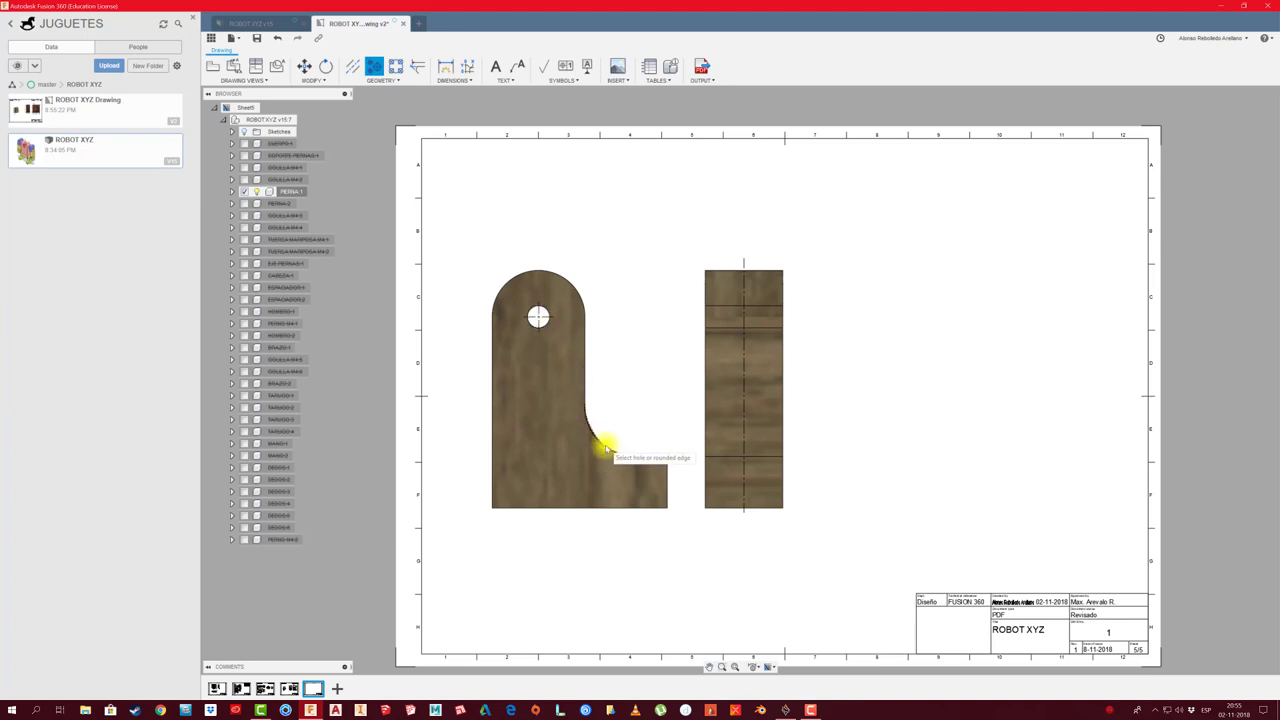
{"action": "left_click", "coordinate": [605, 447]}
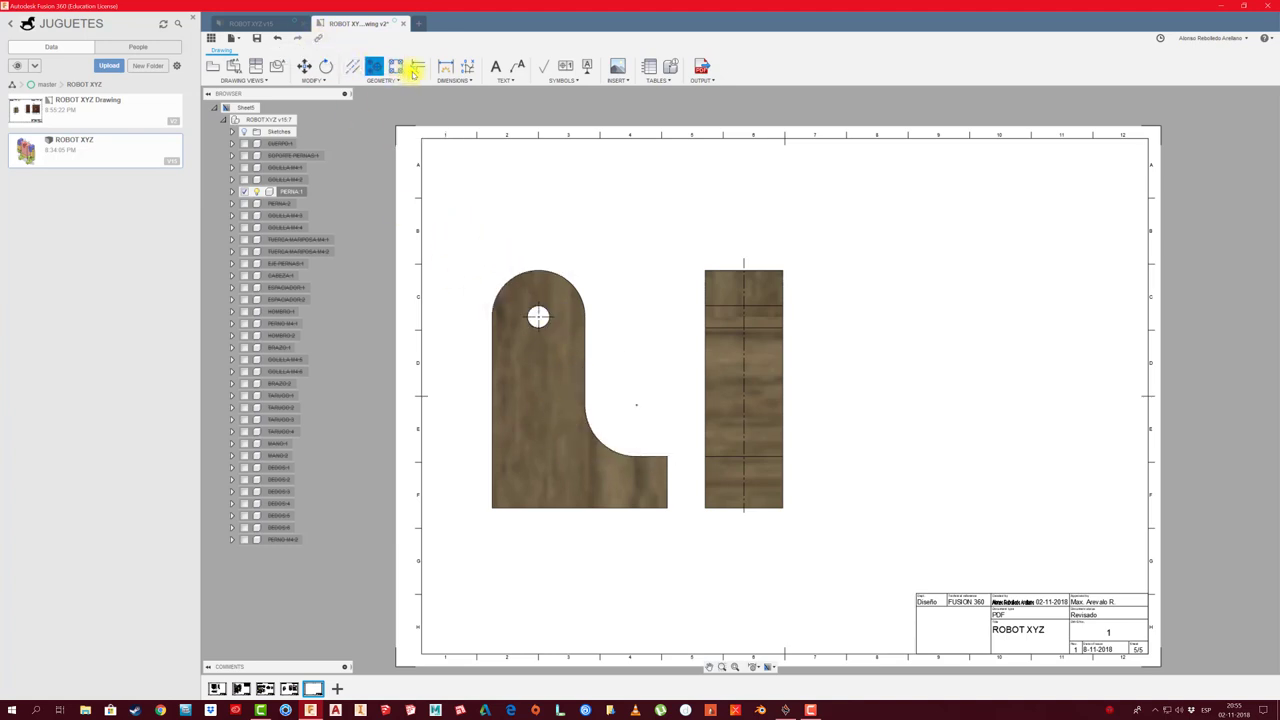
Dimension the 34 and 15 widths and the 37.1 height to the hole centre
{"action": "left_click", "coordinate": [446, 67]}
{"action": "left_click", "coordinate": [574, 508]}
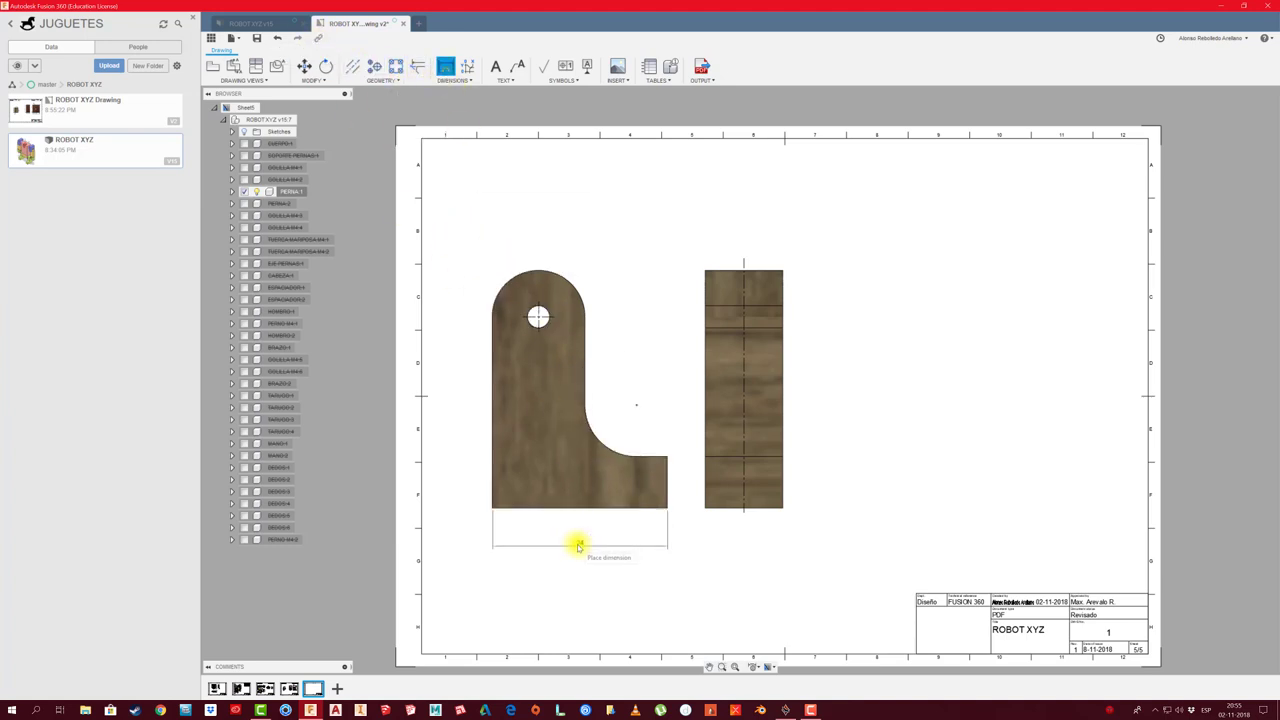
{"action": "left_click", "coordinate": [576, 545]}
{"action": "left_click", "coordinate": [706, 508]}
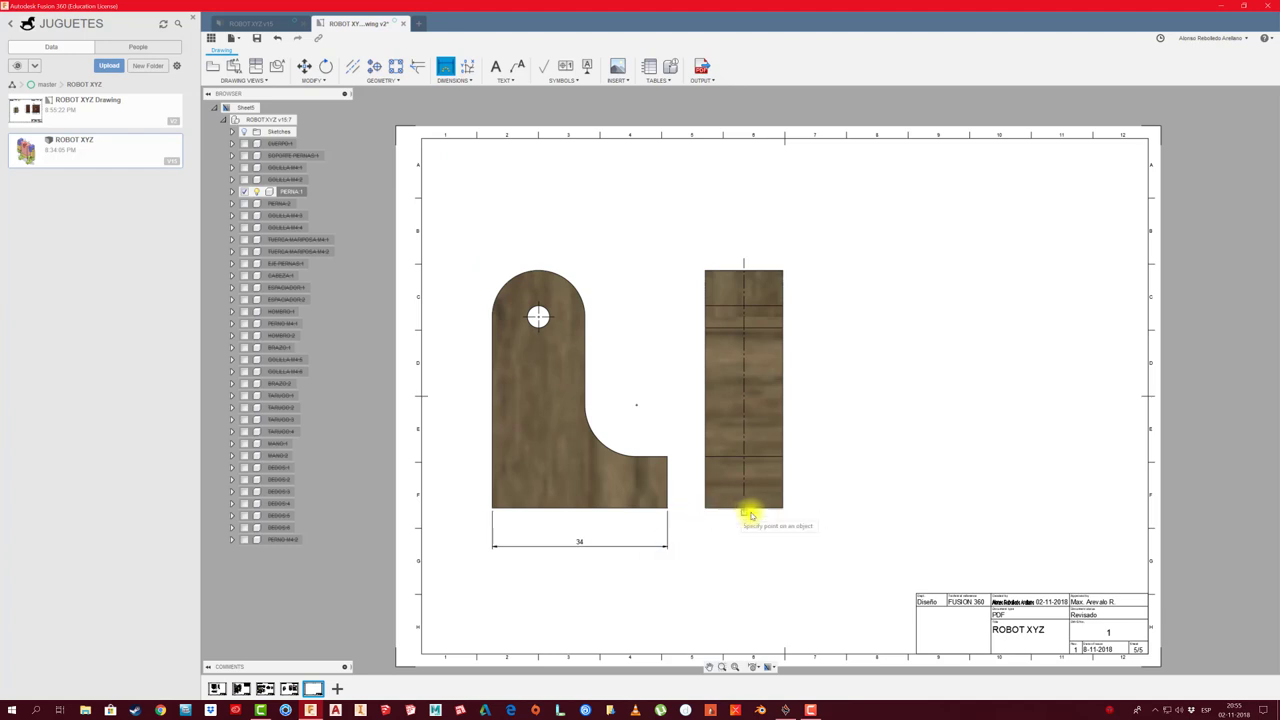
{"action": "left_click", "coordinate": [770, 552]}
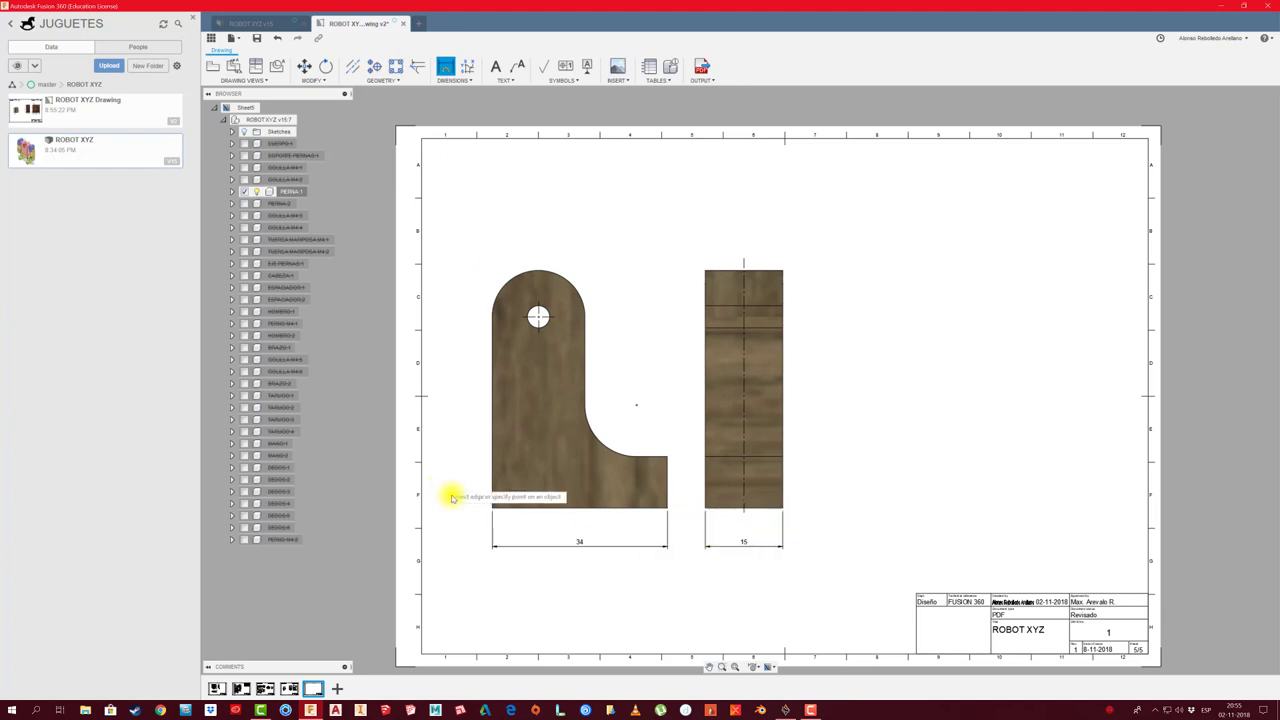
{"action": "left_click", "coordinate": [493, 508]}
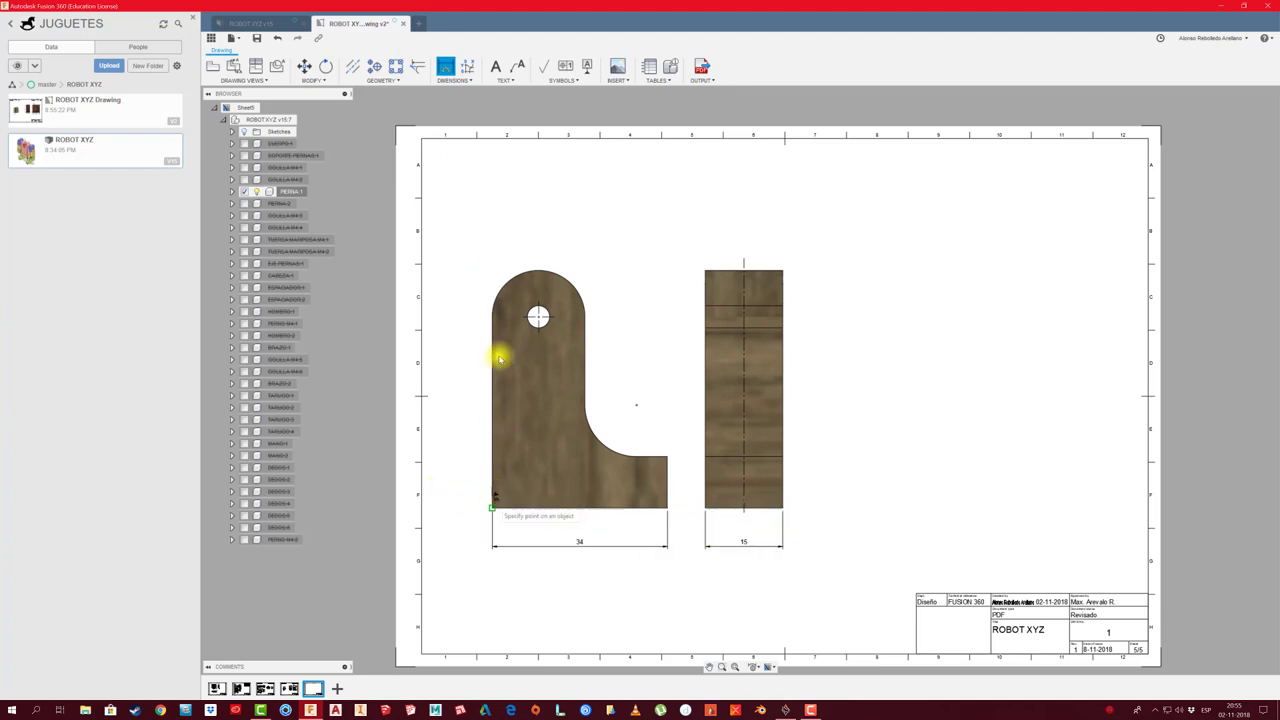
{"action": "left_click", "coordinate": [537, 316]}
{"action": "left_click", "coordinate": [463, 528]}
Add the R9 radius, Ø4.3 hole diameter, R10 fillet radius and 10 step height dimensions
{"action": "scroll", "coordinate": [543, 220], "scroll_direction": "up", "scroll_amount": 2}
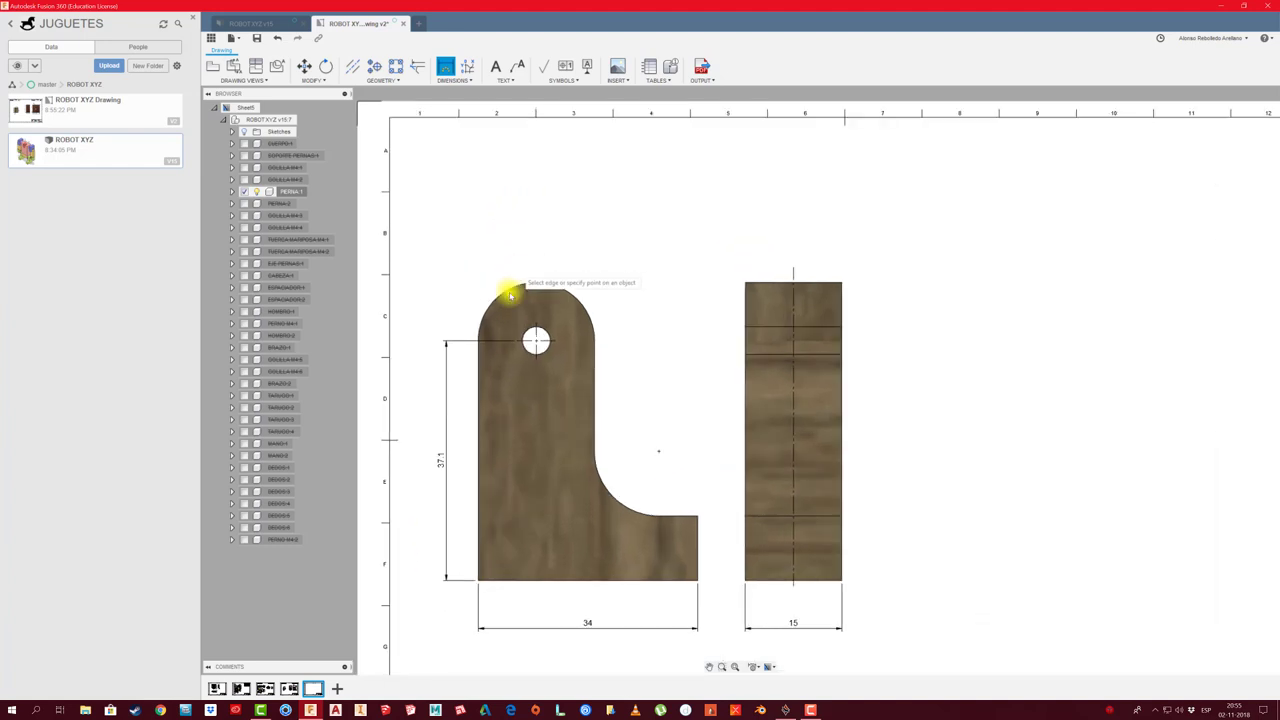
{"action": "left_click", "coordinate": [474, 253]}
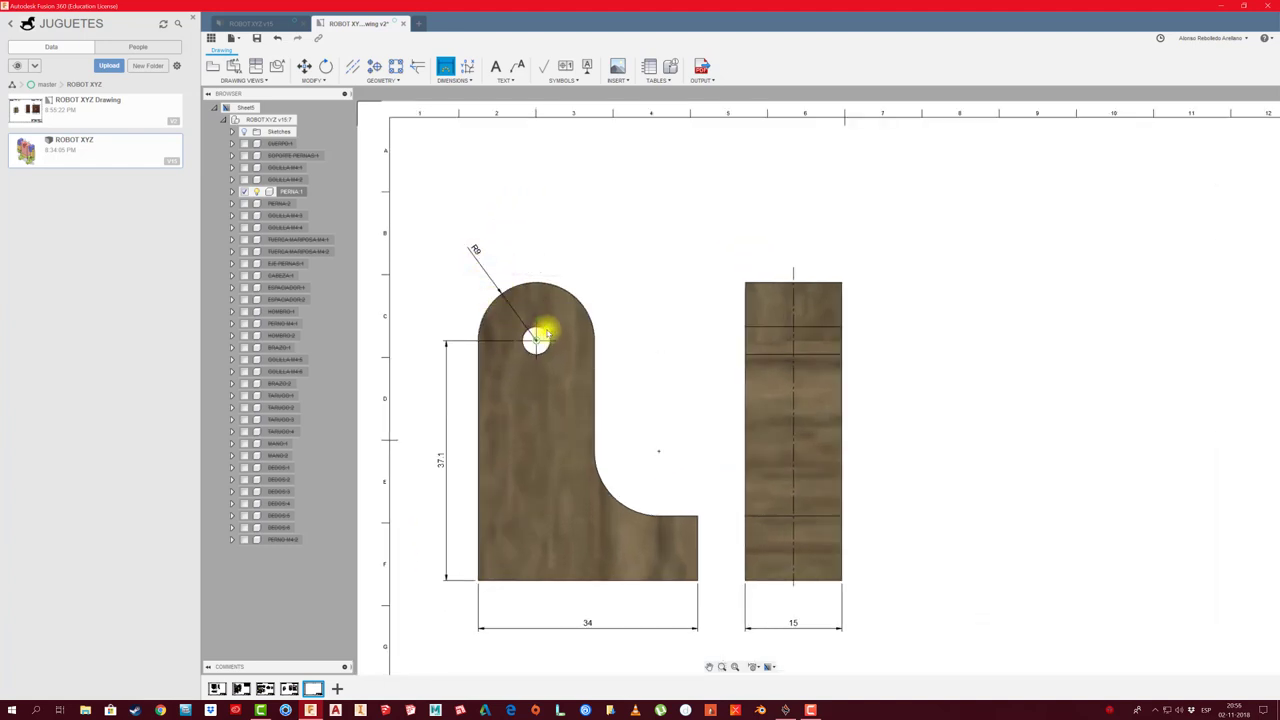
{"action": "left_click", "coordinate": [545, 333]}
{"action": "left_click", "coordinate": [595, 277]}
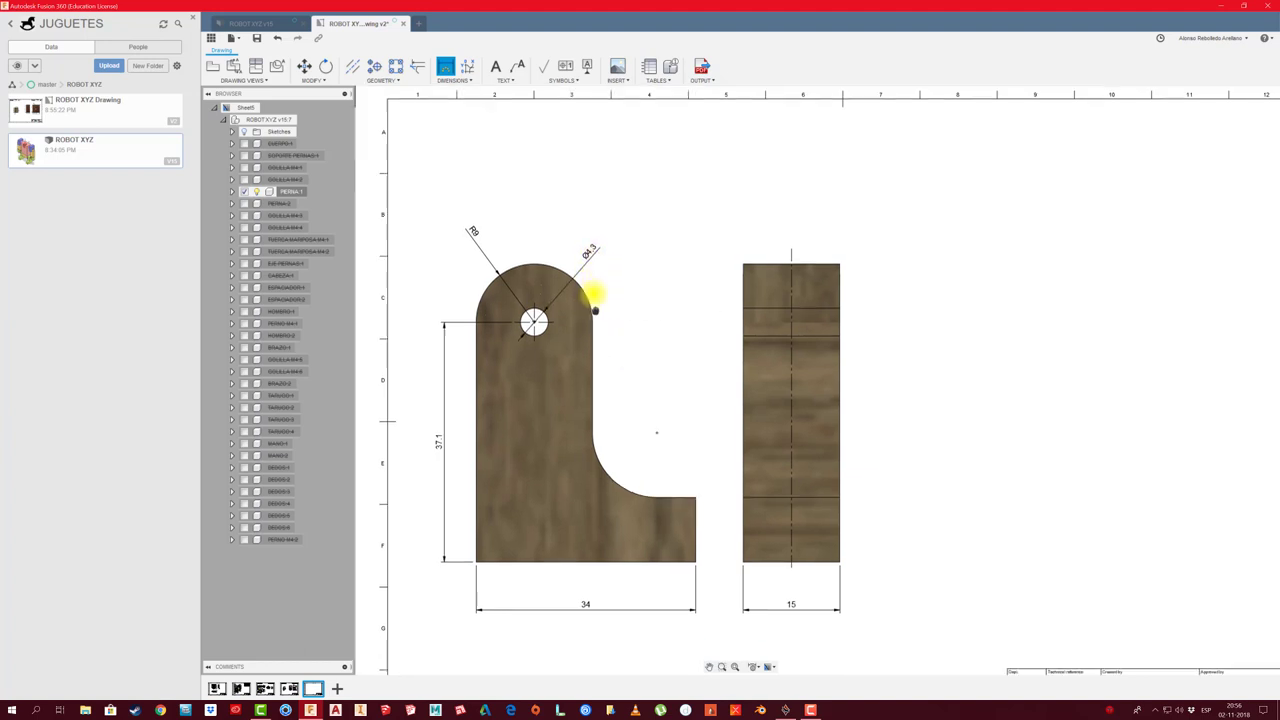
{"action": "left_click", "coordinate": [610, 446]}
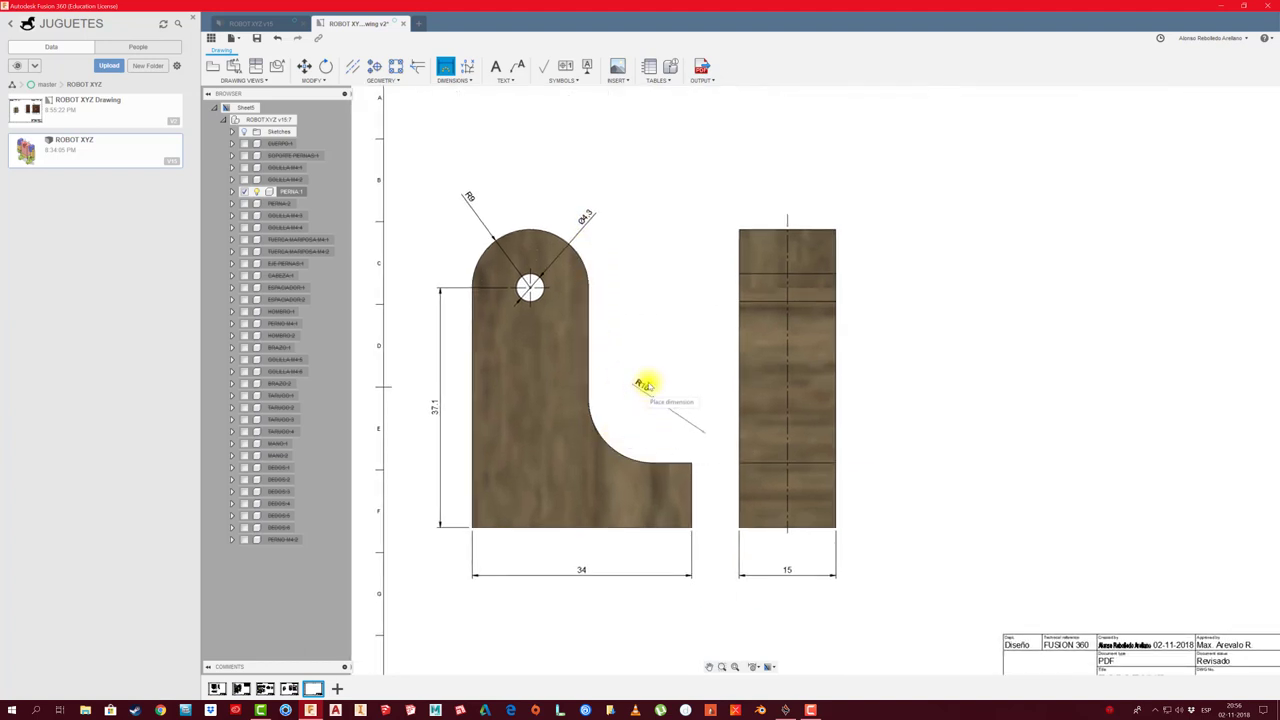
{"action": "left_click", "coordinate": [691, 480]}
{"action": "left_click", "coordinate": [690, 528]}
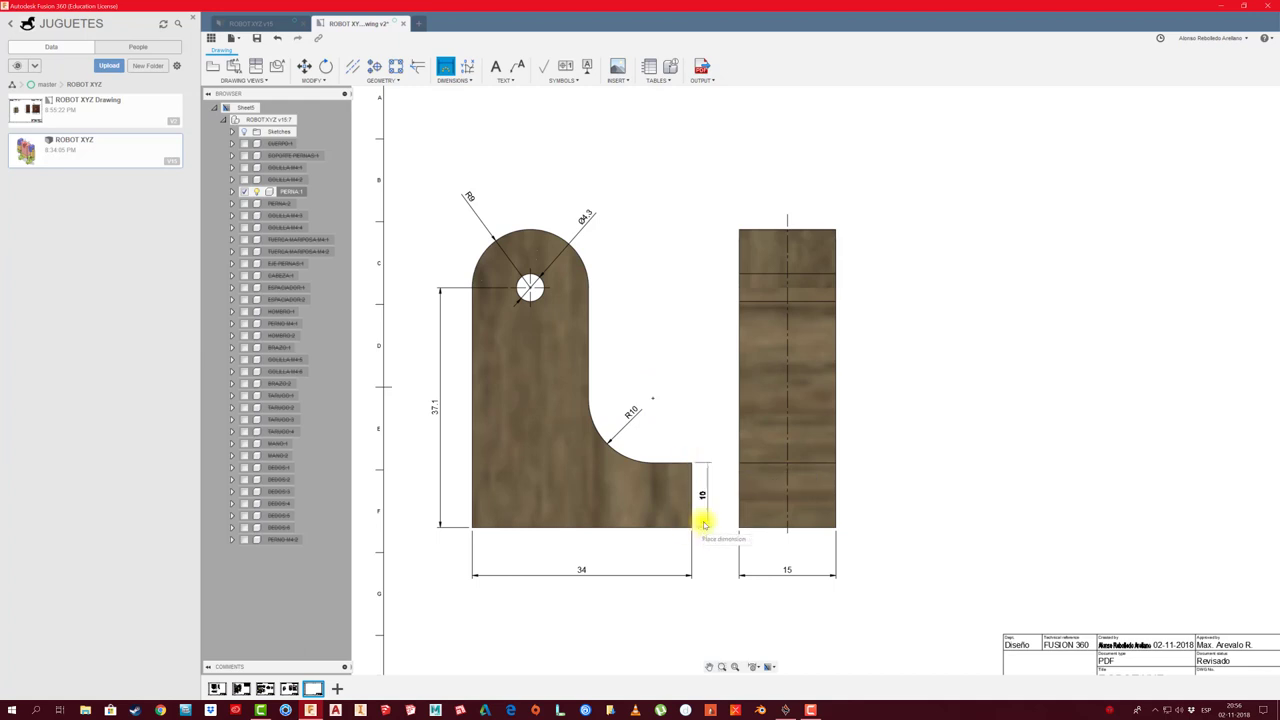
{"action": "left_click", "coordinate": [717, 516]}
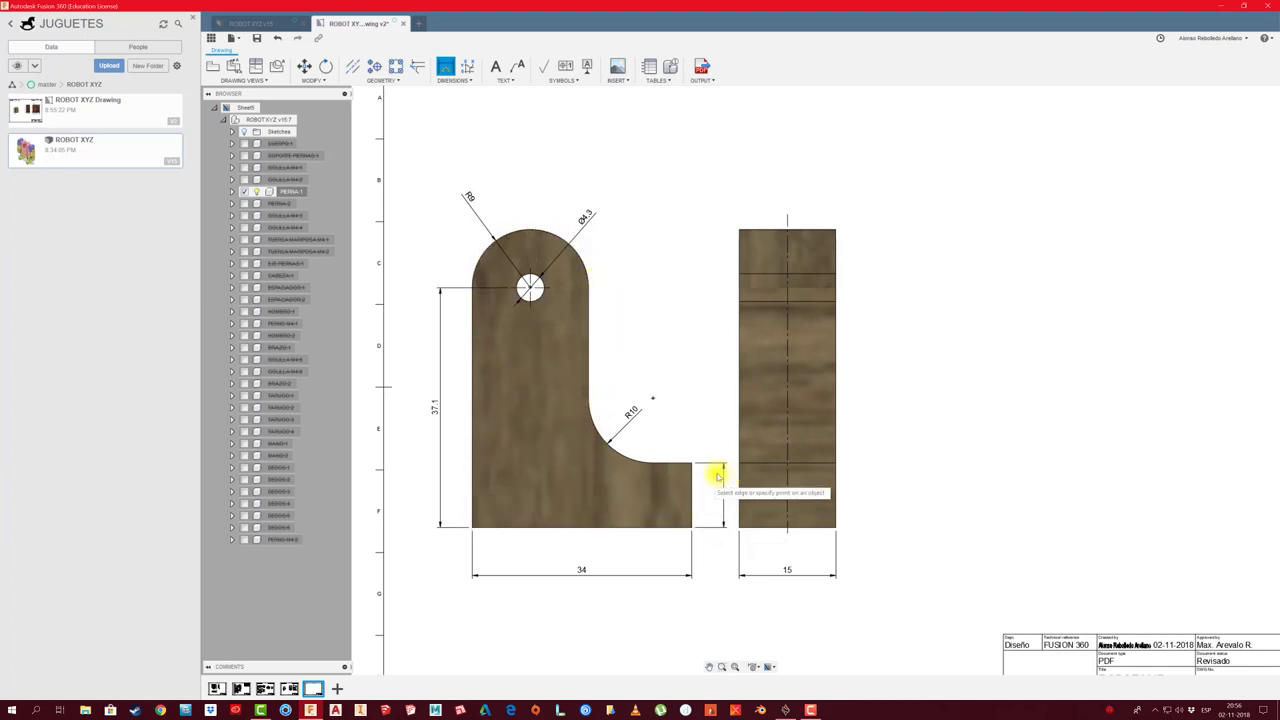
{"action": "scroll", "coordinate": [449, 354], "scroll_direction": "down", "scroll_amount": 3}
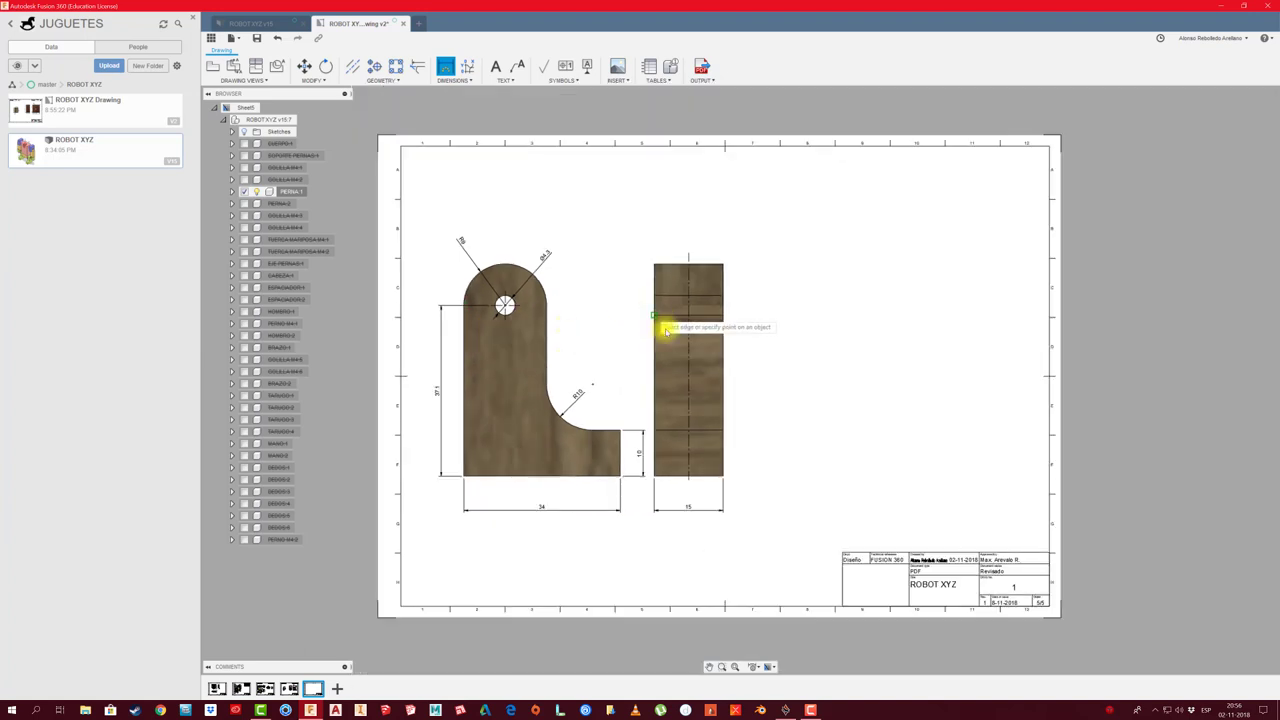
Shift the front and side leg views slightly left, closer together
{"action": "scroll", "coordinate": [666, 335], "scroll_direction": "down", "scroll_amount": 1}
{"action": "scroll", "coordinate": [551, 400], "scroll_direction": "up", "scroll_amount": 1}
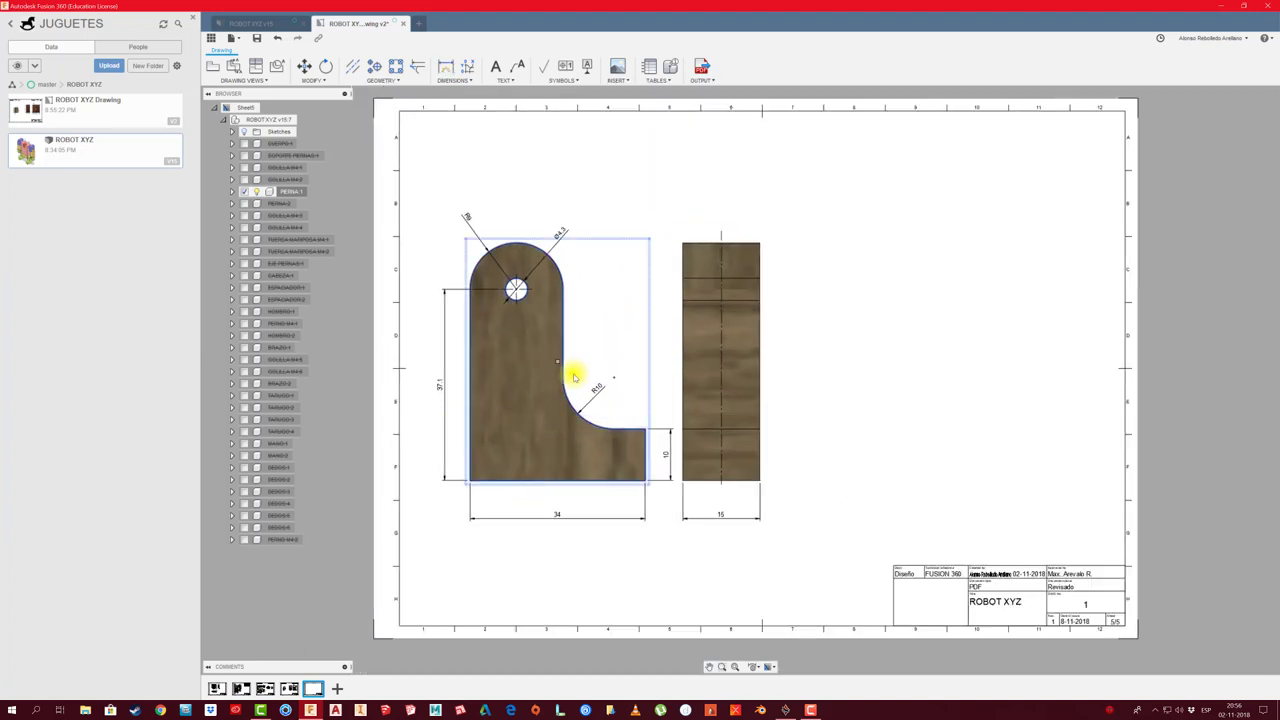
{"action": "left_click_drag", "start_coordinate": [558, 365], "coordinate": [545, 362]}
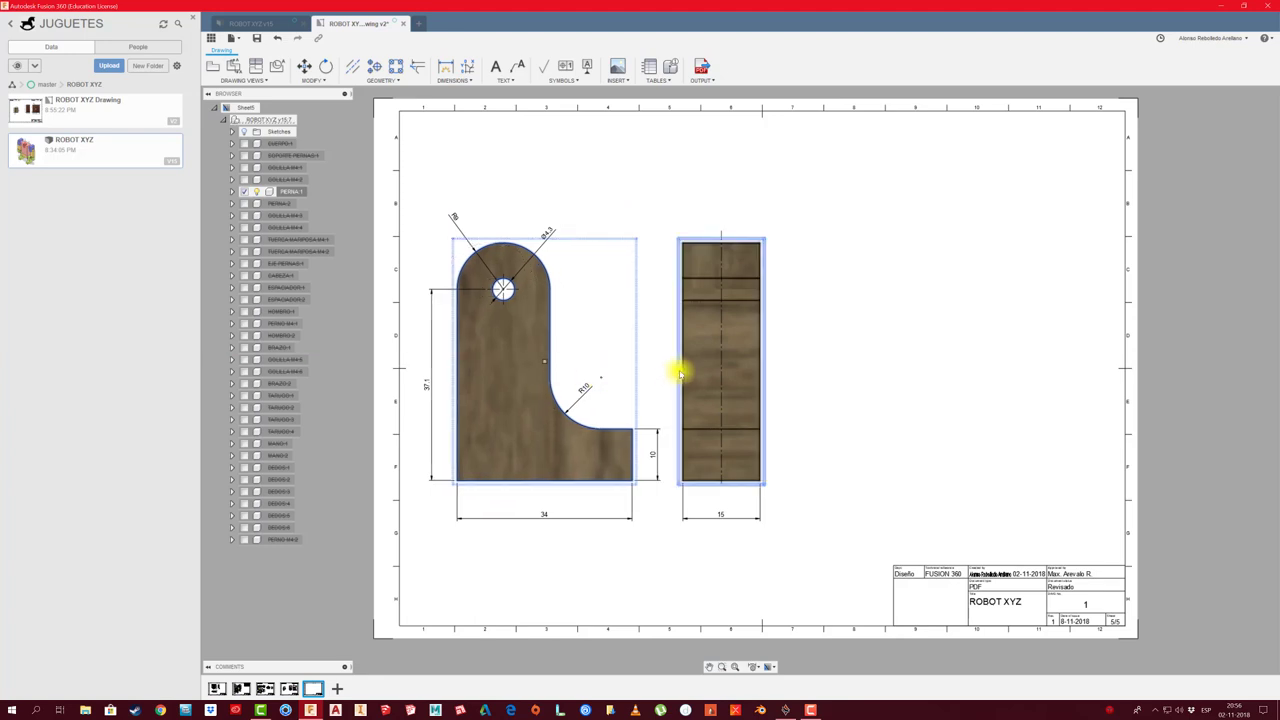
{"action": "left_click_drag", "start_coordinate": [710, 366], "coordinate": [697, 366]}
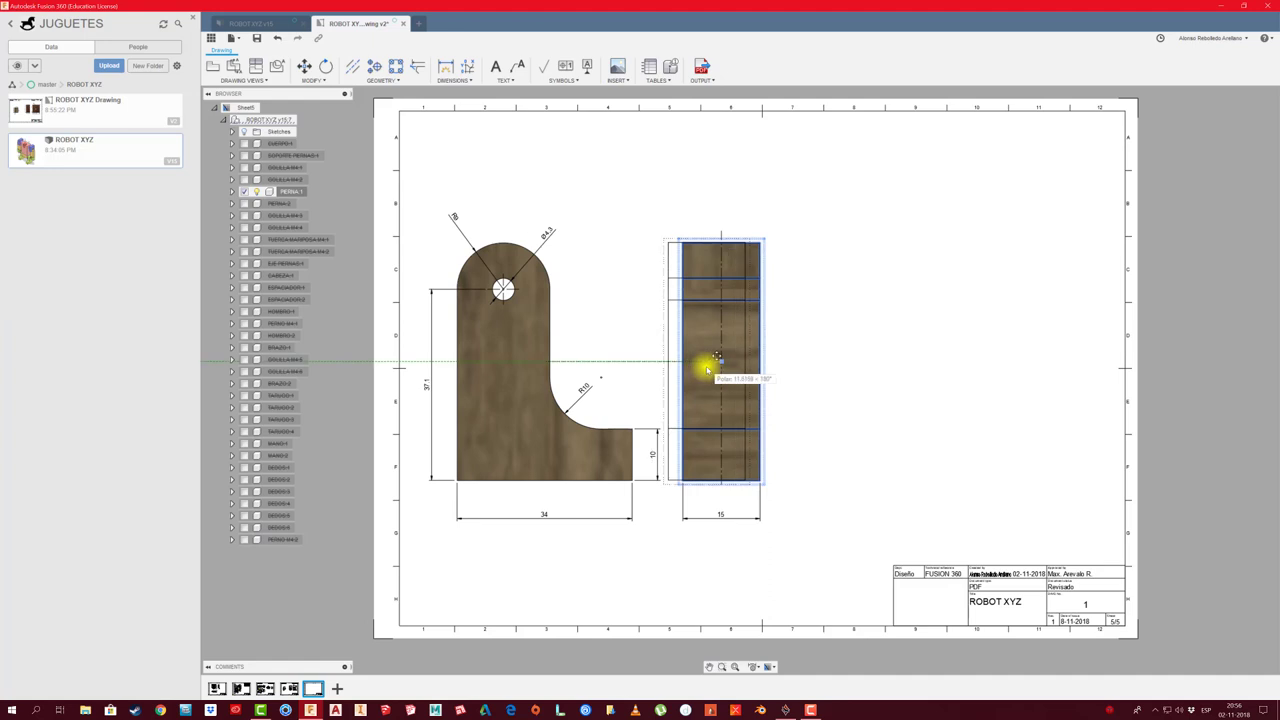
Reposition the 10 dimension beside the part's right edge
{"action": "scroll", "coordinate": [651, 449], "scroll_direction": "up", "scroll_amount": 2}
{"action": "left_click", "coordinate": [650, 460]}
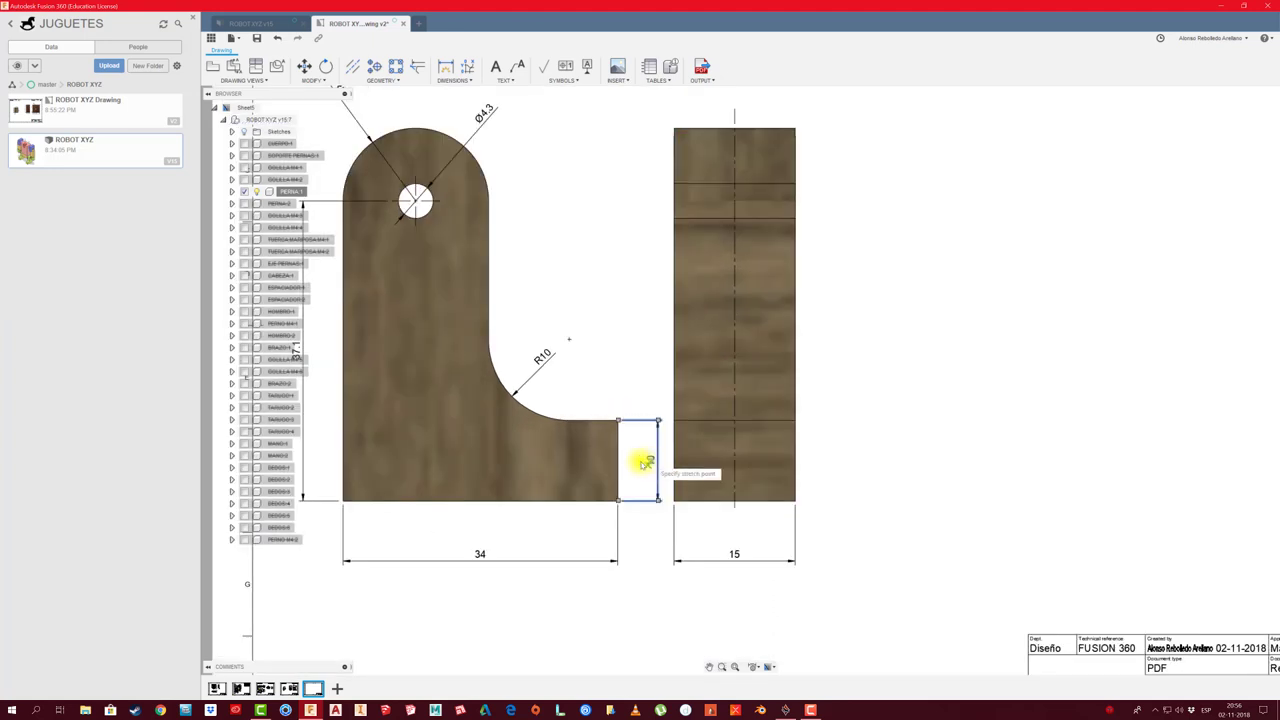
{"action": "left_click", "coordinate": [636, 461]}
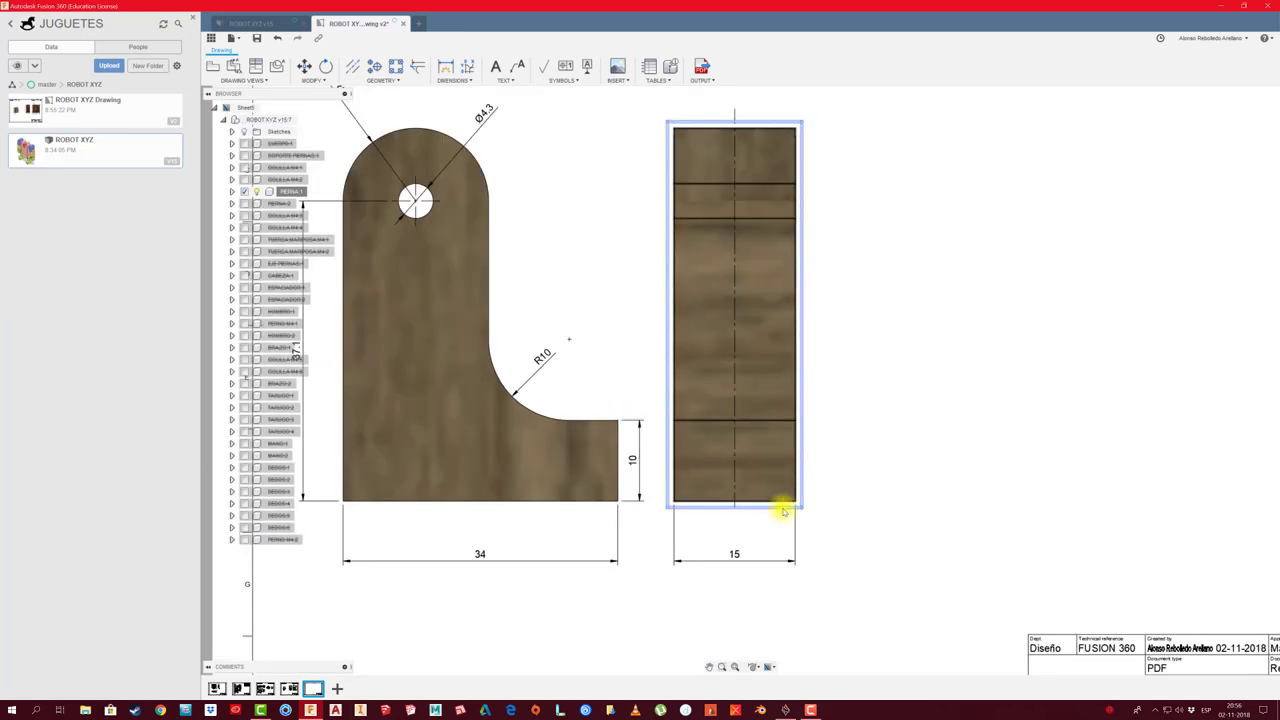
{"action": "scroll", "coordinate": [800, 495], "scroll_direction": "down", "scroll_amount": 1}
{"action": "scroll", "coordinate": [800, 440], "scroll_direction": "down", "scroll_amount": 2}
{"action": "left_click", "coordinate": [649, 66]}
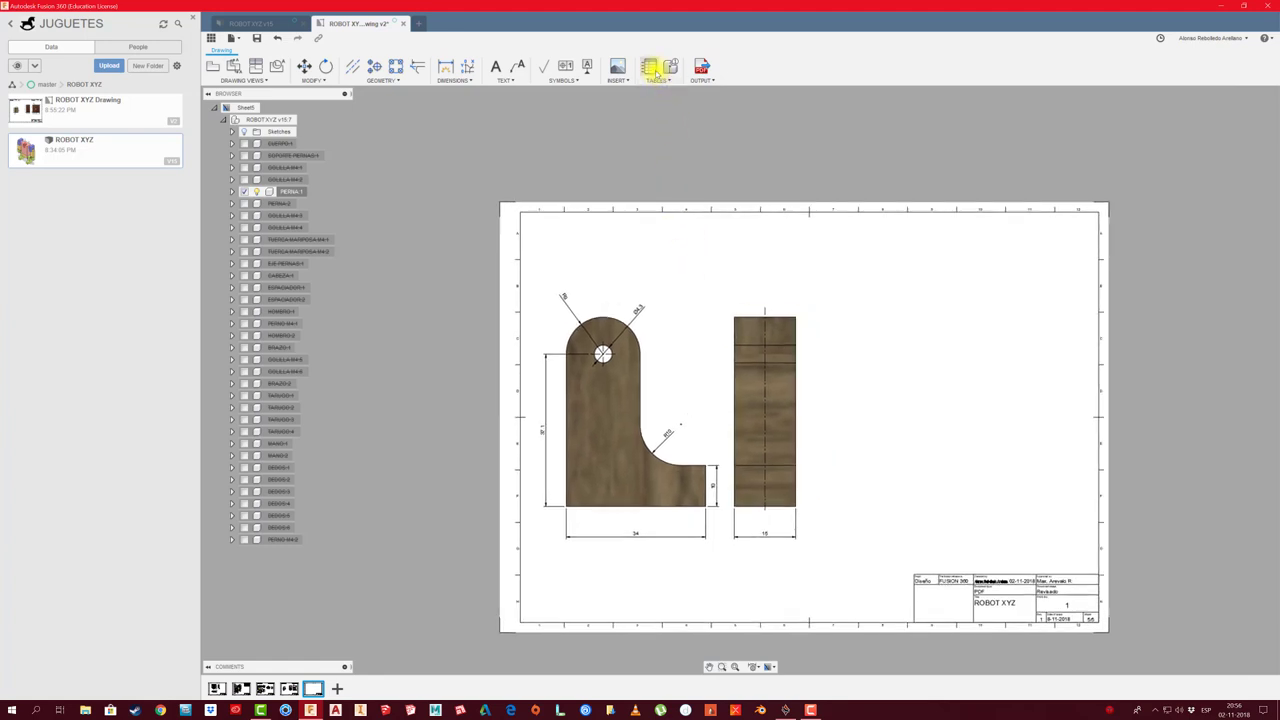
Place the PIERNA parts list at the top-left and tag the leg with balloon 4
{"action": "left_click", "coordinate": [530, 224]}
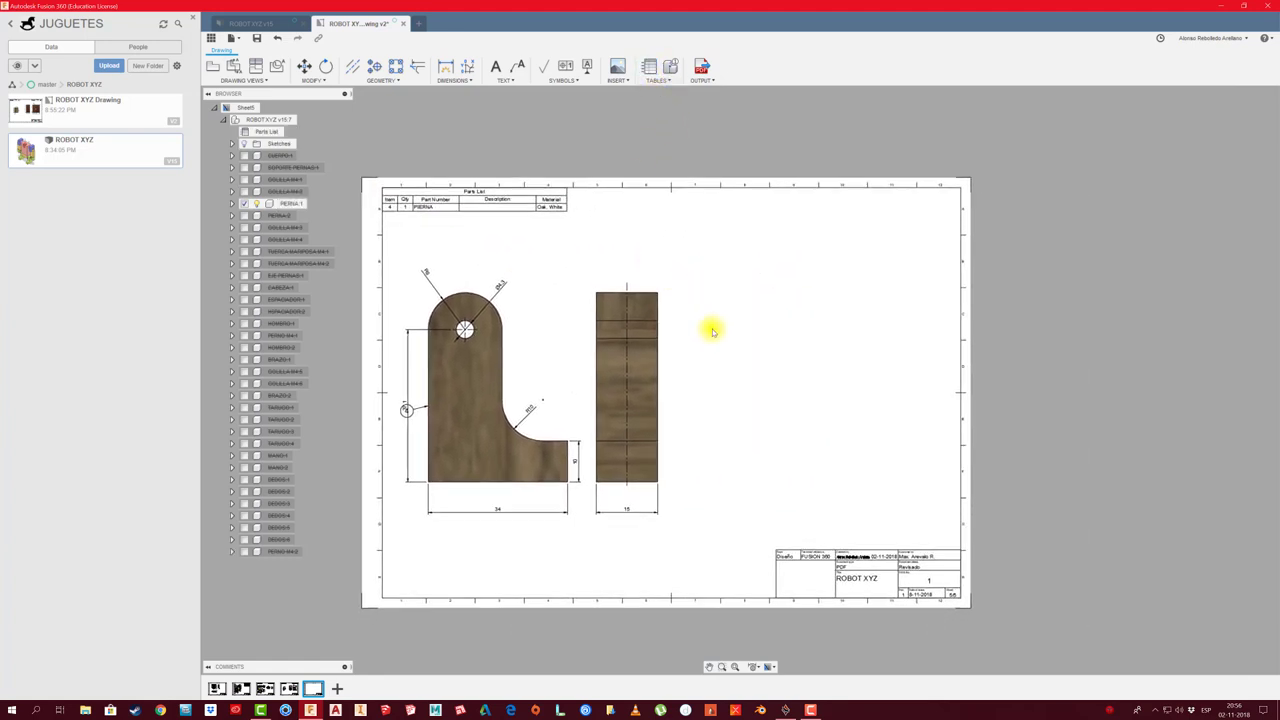
{"action": "scroll", "coordinate": [410, 412], "scroll_direction": "up", "scroll_amount": 2}
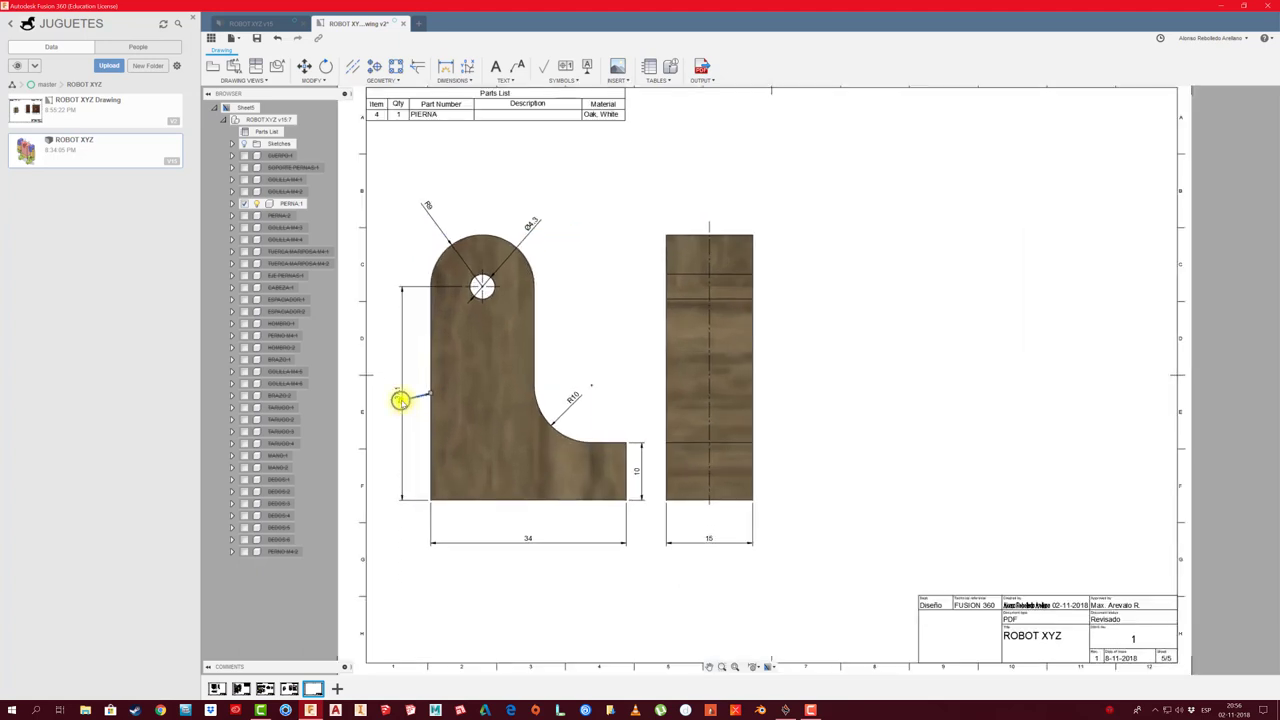
{"action": "left_click", "coordinate": [400, 401]}
{"action": "left_click", "coordinate": [572, 334]}
{"action": "scroll", "coordinate": [427, 400], "scroll_direction": "up", "scroll_amount": 1}
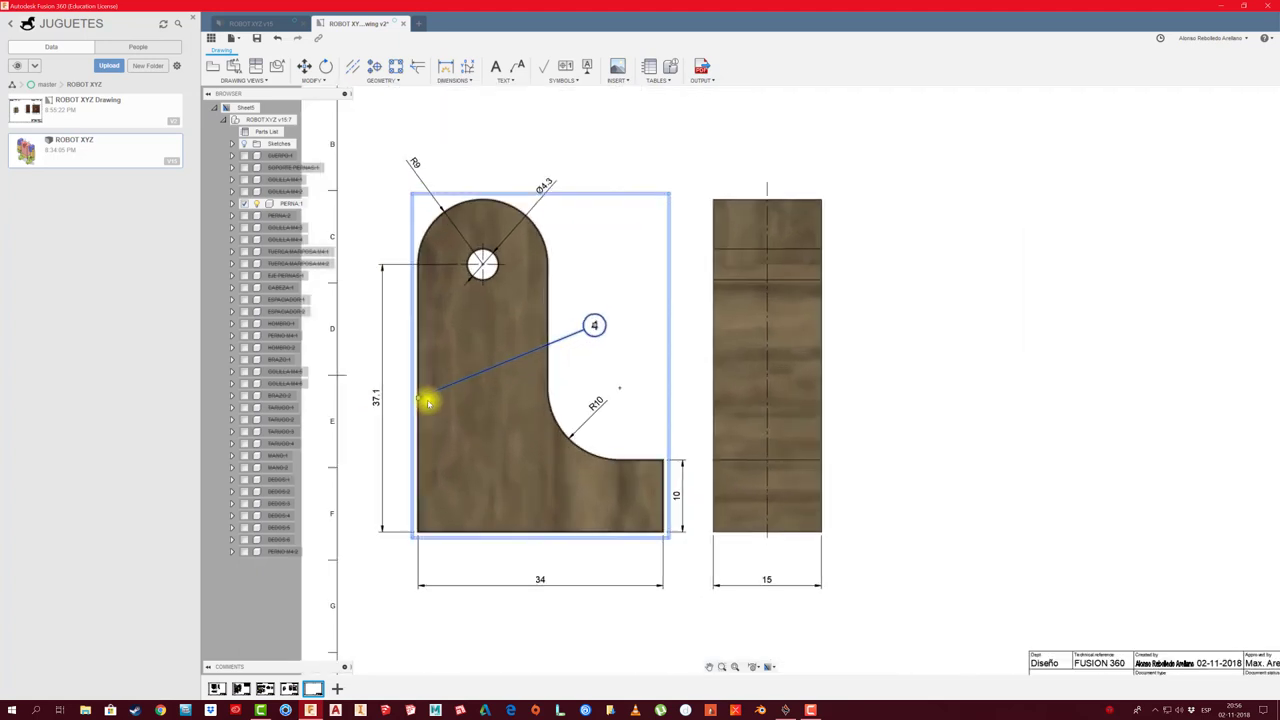
{"action": "left_click", "coordinate": [427, 401]}
{"action": "left_click", "coordinate": [550, 347]}
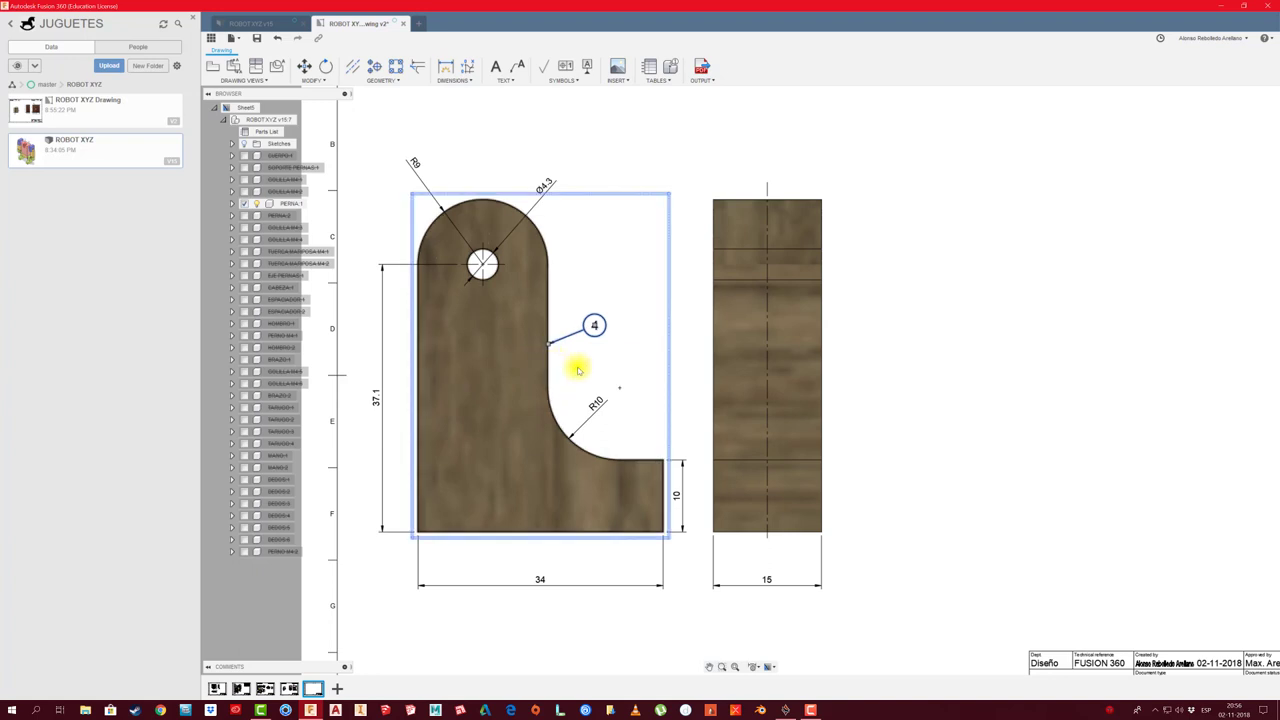
{"action": "scroll", "coordinate": [577, 368], "scroll_direction": "down", "scroll_amount": 2}
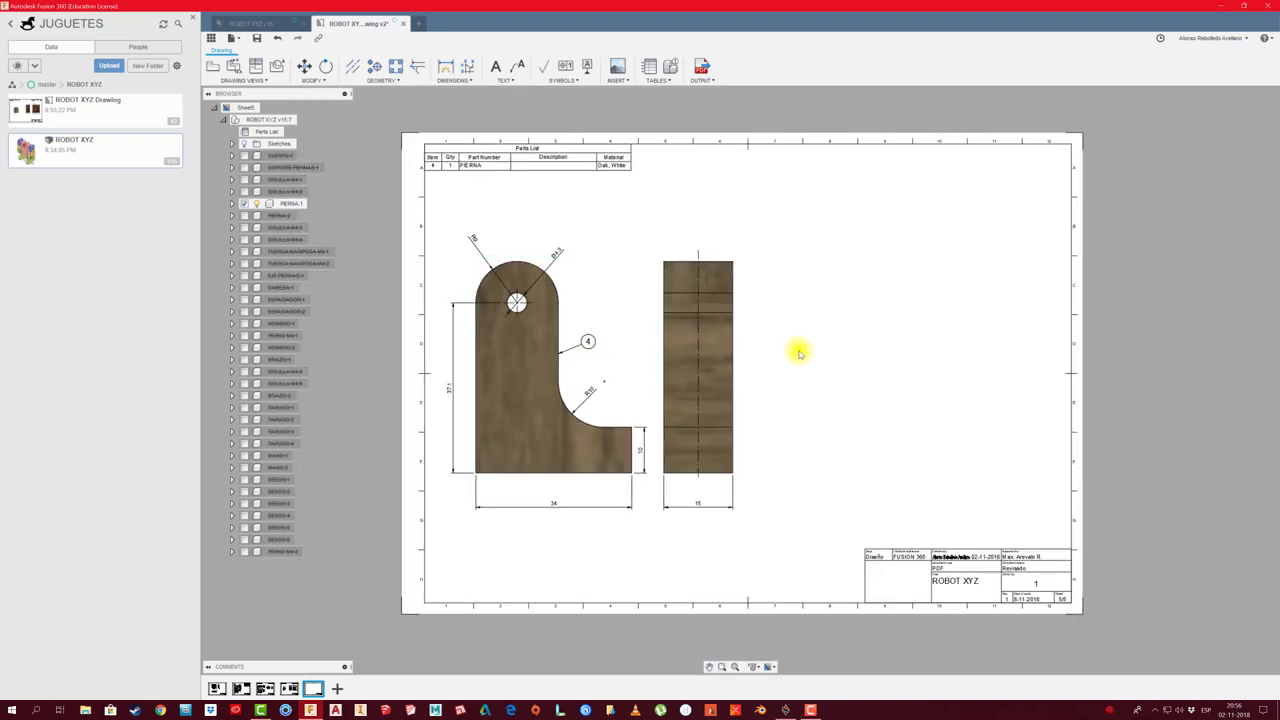
{"action": "scroll", "coordinate": [800, 351], "scroll_direction": "down", "scroll_amount": 2}
{"action": "scroll", "coordinate": [775, 356], "scroll_direction": "down", "scroll_amount": 1}
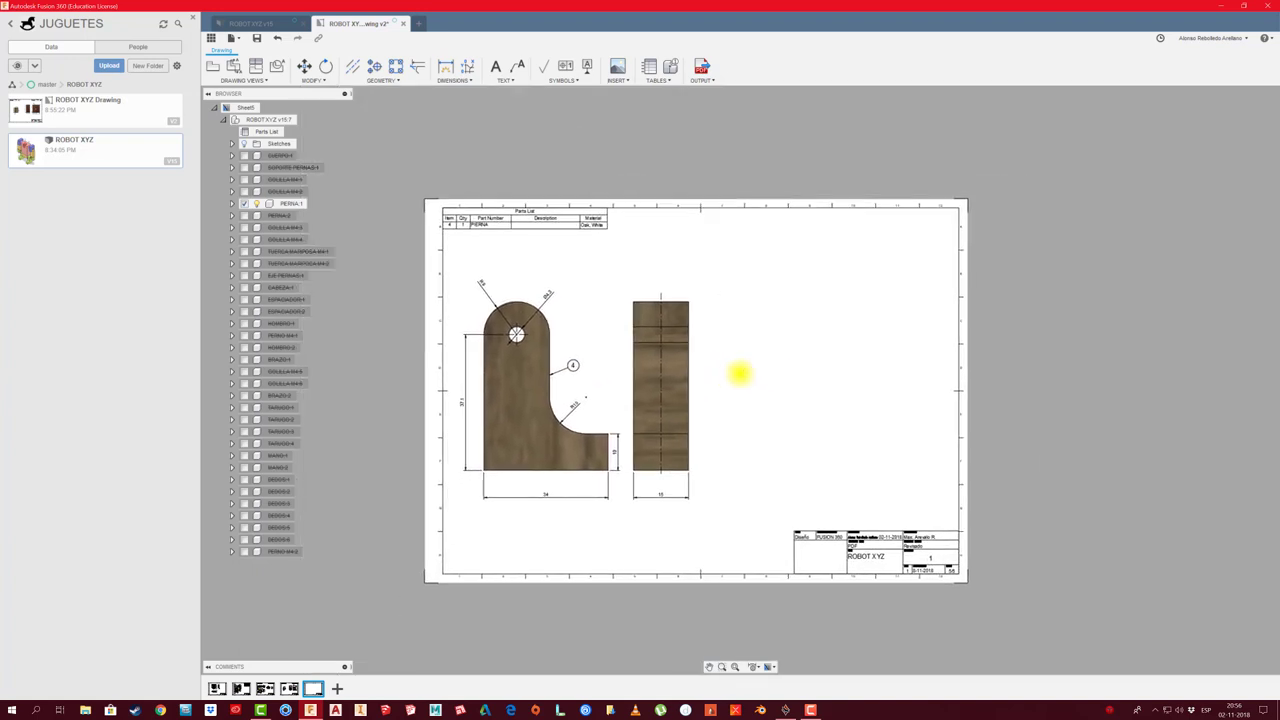
Place a shaded 2:1 front base view of the whole robot right of the leg views
{"action": "left_click", "coordinate": [256, 22]}
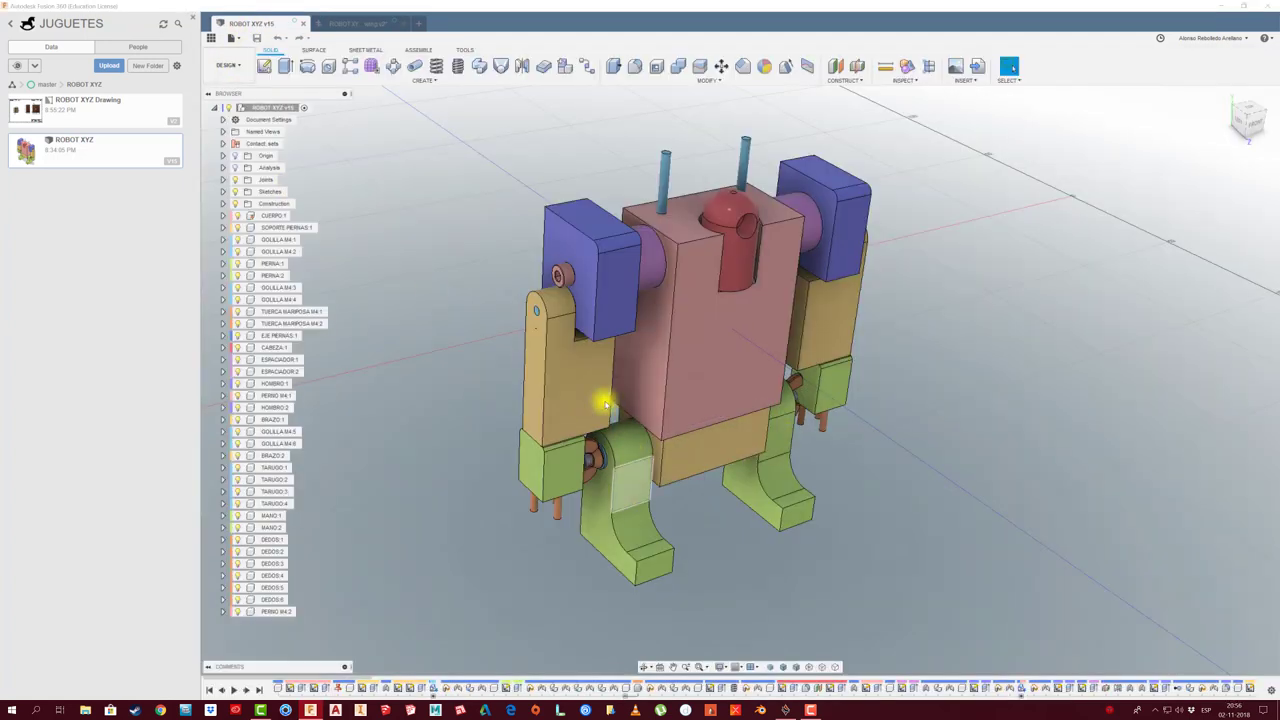
{"action": "left_click", "coordinate": [571, 400]}
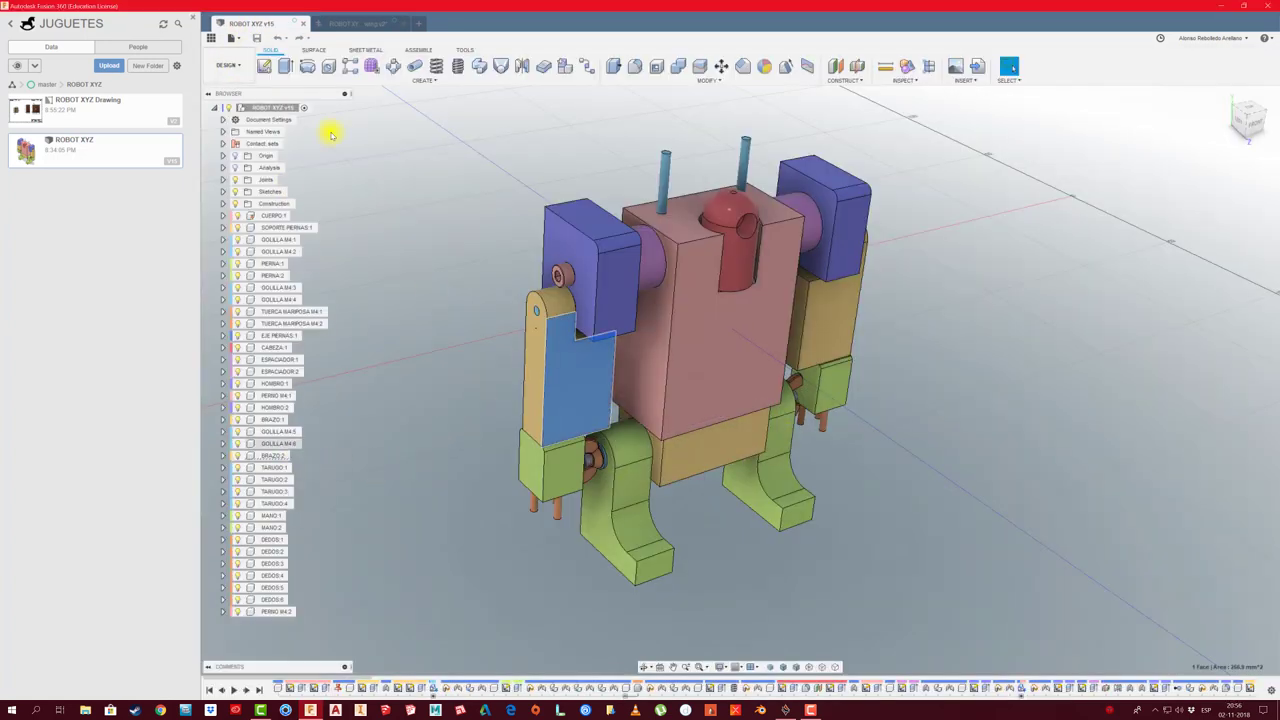
{"action": "left_click", "coordinate": [352, 23]}
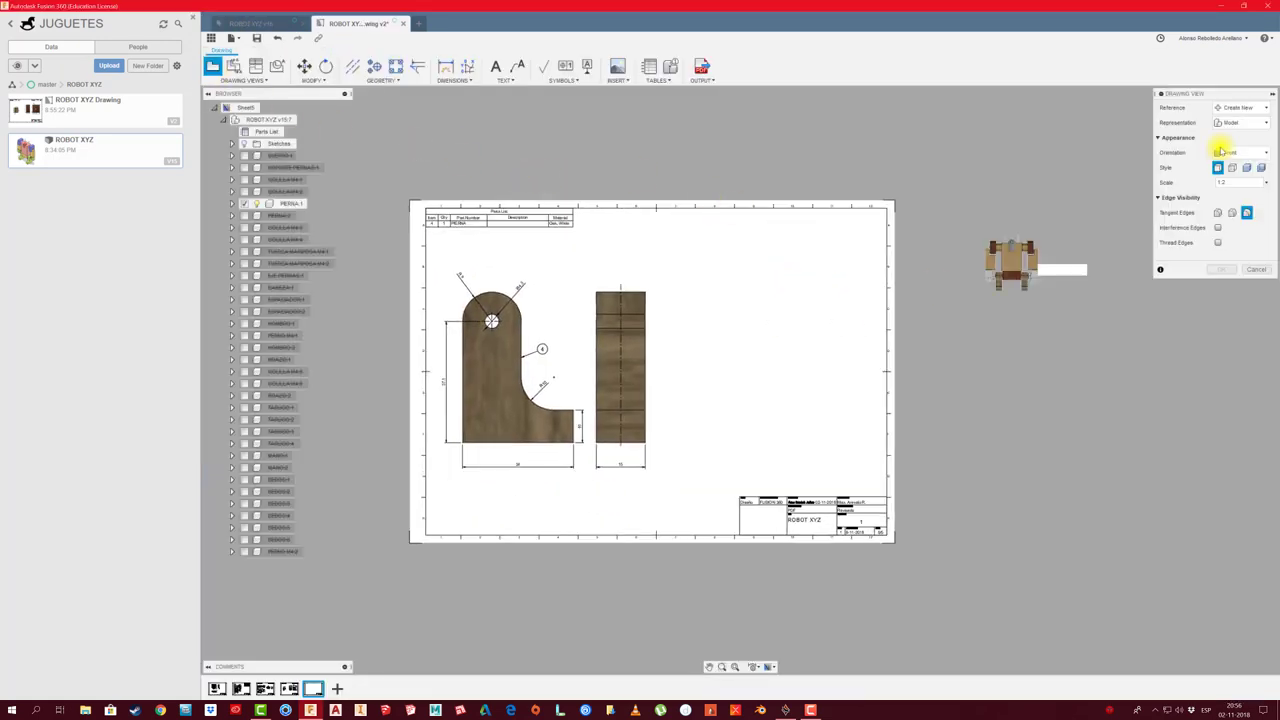
{"action": "left_click", "coordinate": [1265, 183]}
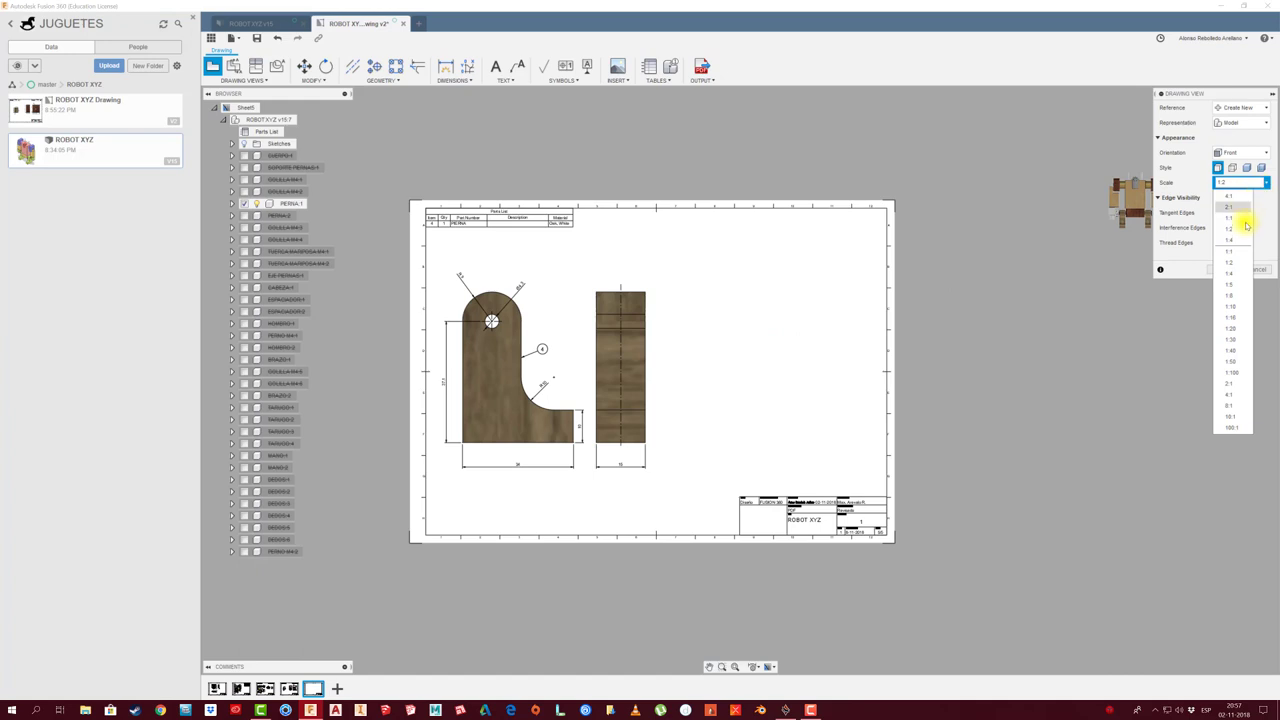
{"action": "left_click", "coordinate": [1245, 208]}
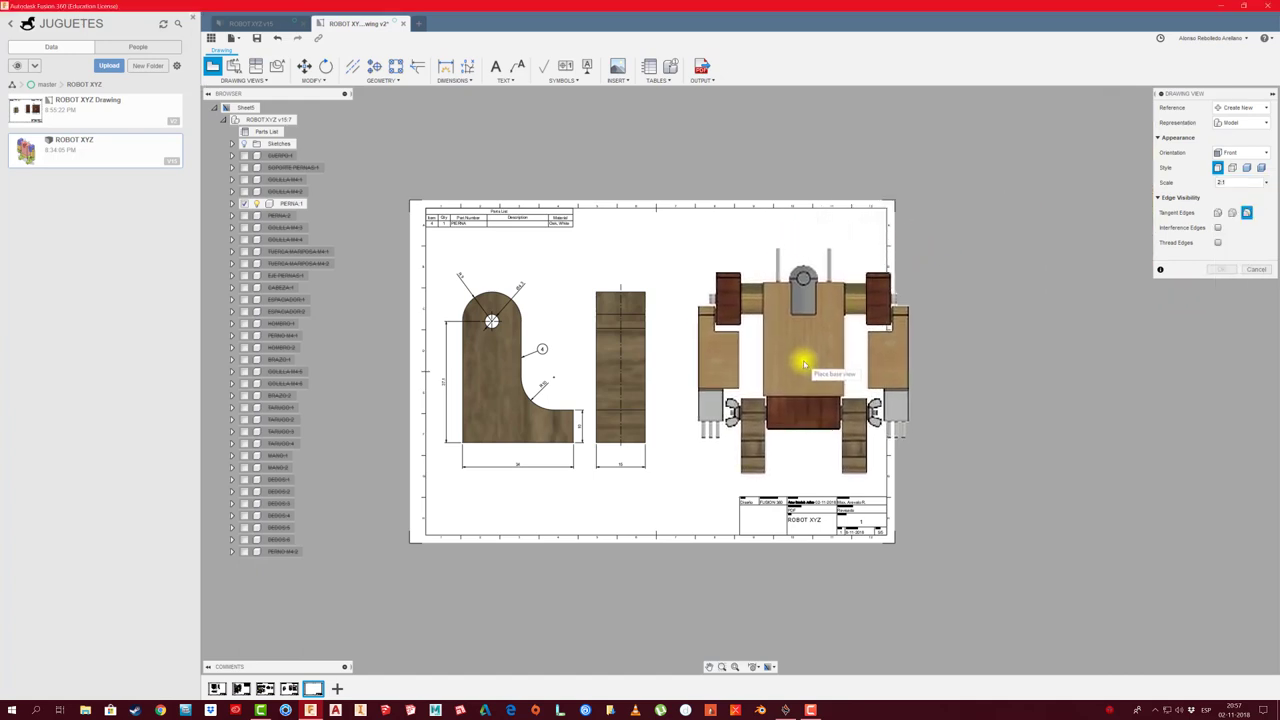
{"action": "left_click", "coordinate": [801, 360]}
{"action": "left_click", "coordinate": [1261, 168]}
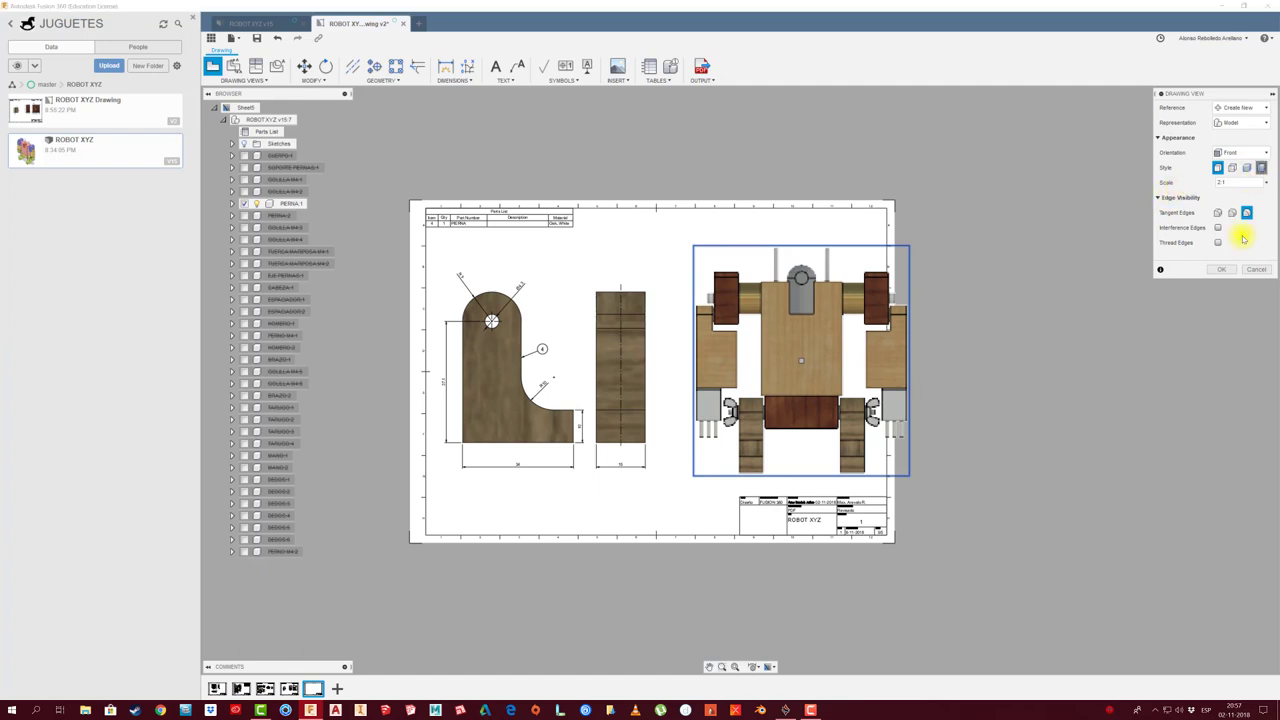
{"action": "left_click", "coordinate": [1221, 270]}
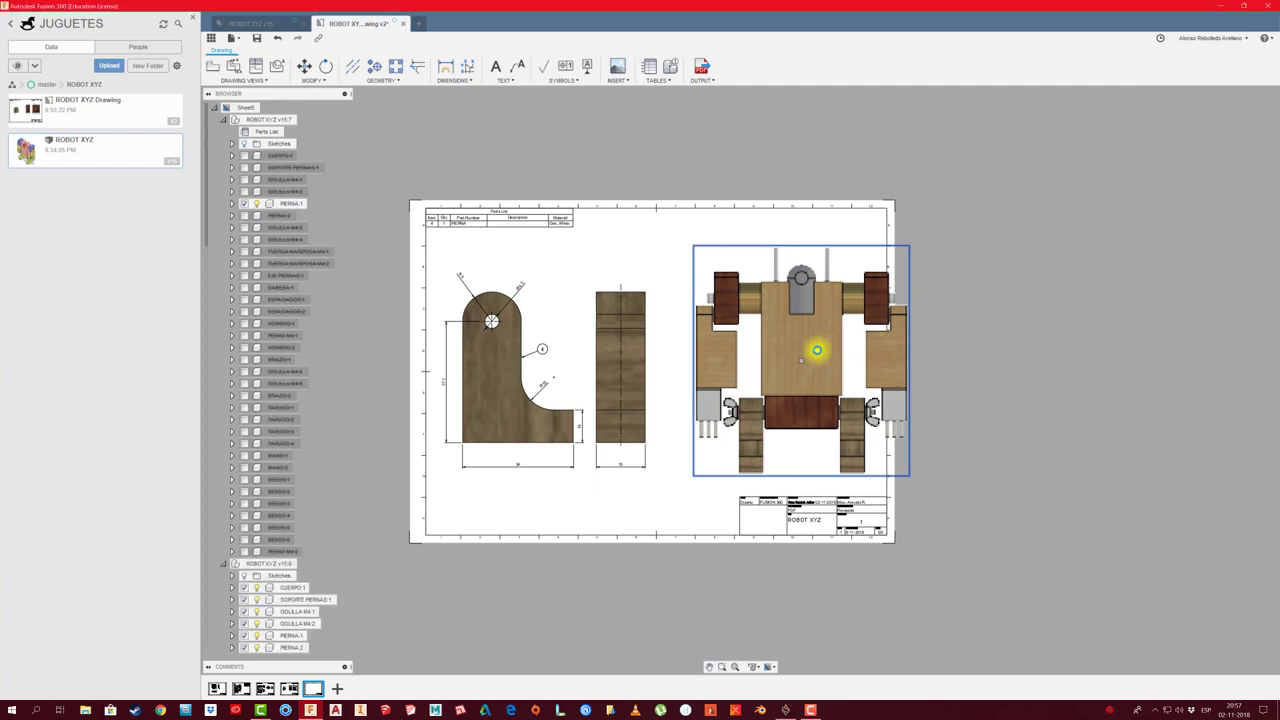
Isolate the BRAZO:2 arm in the robot view and move that view to a new spot
{"action": "left_click", "coordinate": [224, 120]}
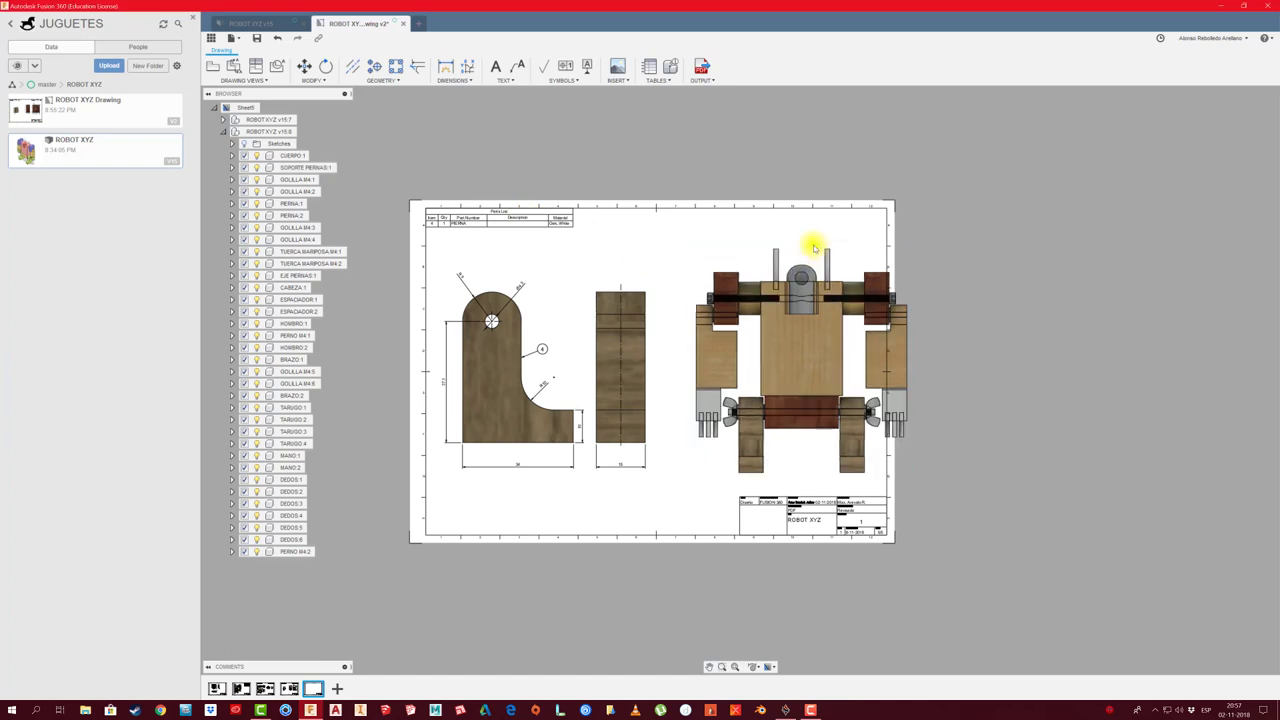
{"action": "scroll", "coordinate": [815, 247], "scroll_direction": "up", "scroll_amount": 2}
{"action": "scroll", "coordinate": [815, 247], "scroll_direction": "up", "scroll_amount": 2}
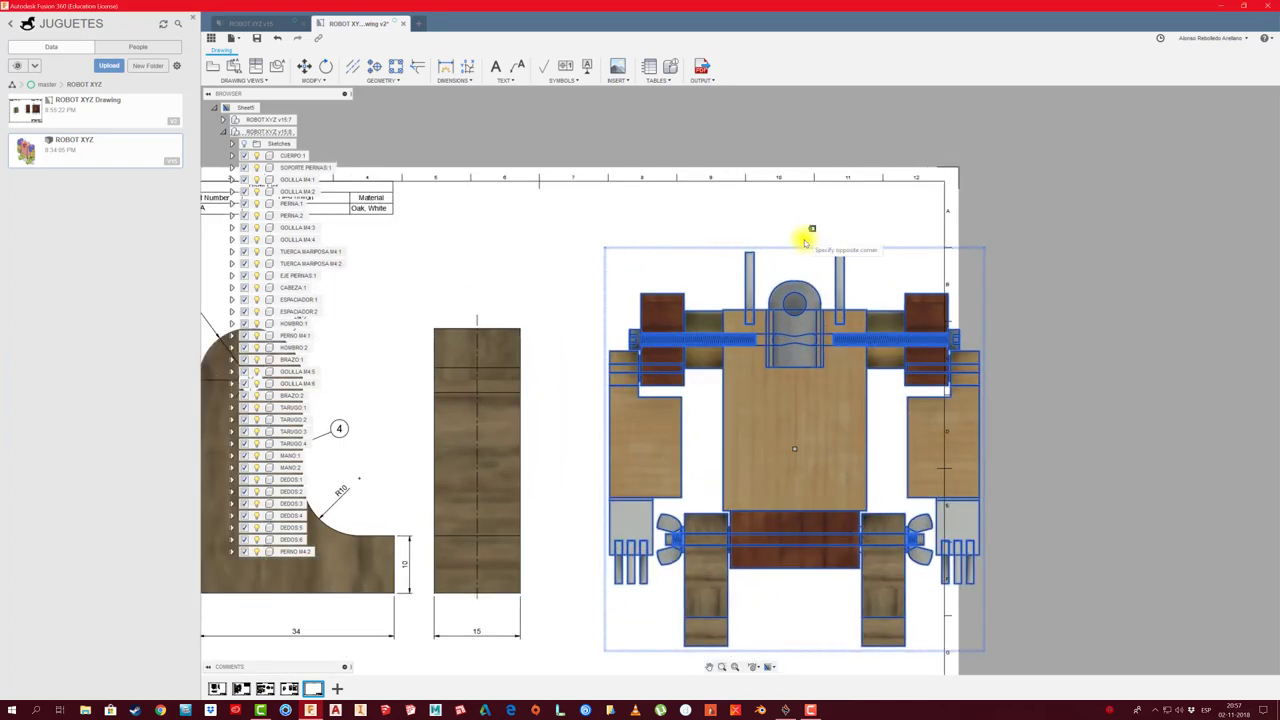
{"action": "left_click", "coordinate": [805, 247]}
{"action": "scroll", "coordinate": [808, 251], "scroll_direction": "down", "scroll_amount": 3}
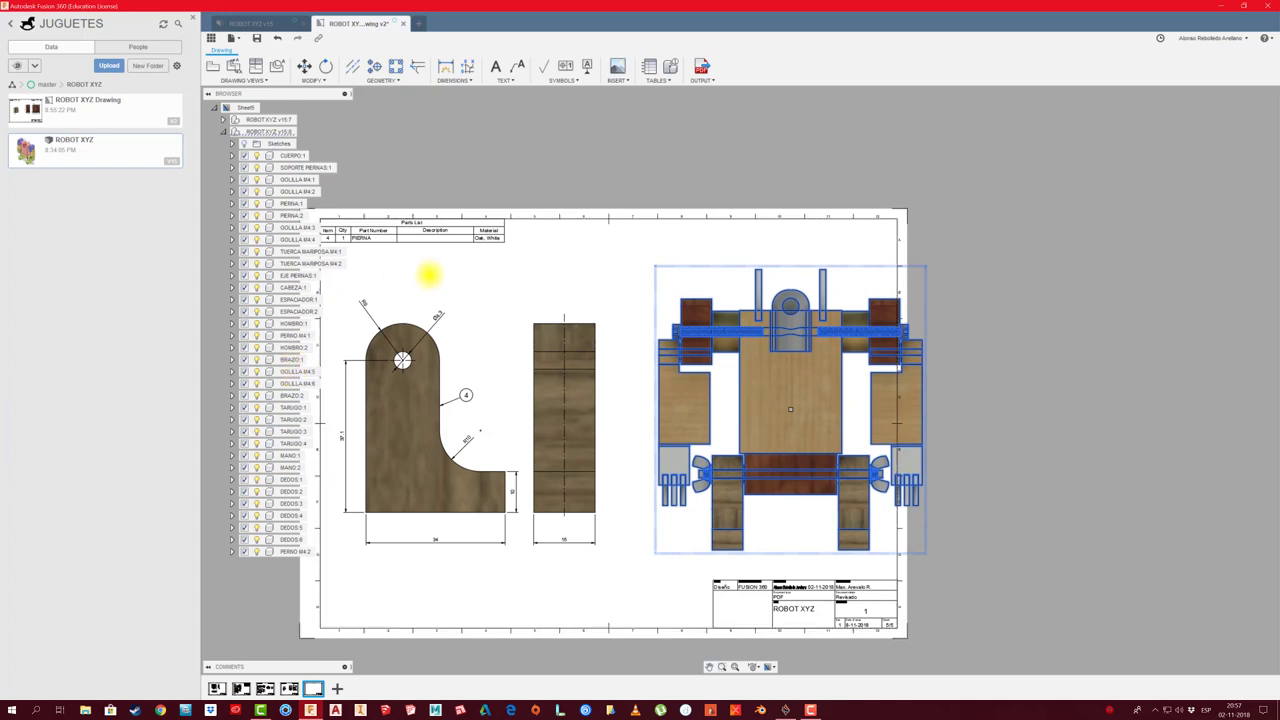
{"action": "middle_click_drag", "start_coordinate": [428, 271], "coordinate": [543, 260]}
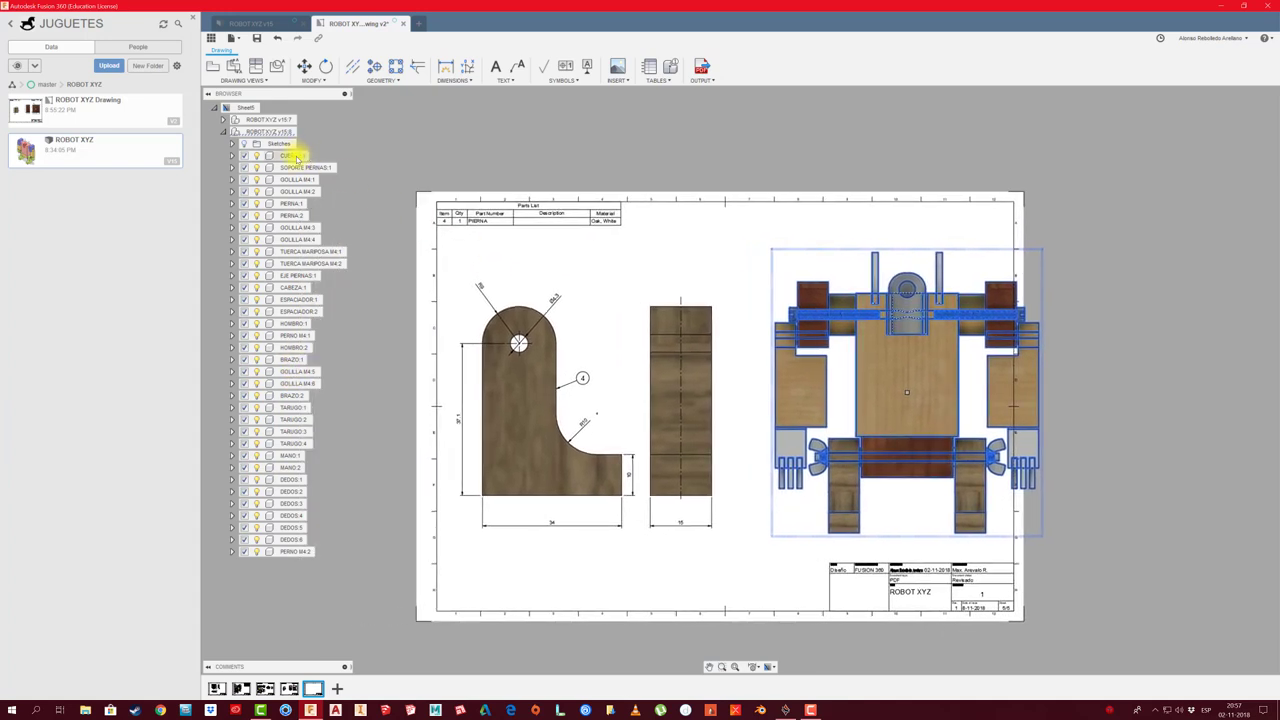
{"action": "right_click", "coordinate": [293, 397]}
{"action": "left_click", "coordinate": [332, 452]}
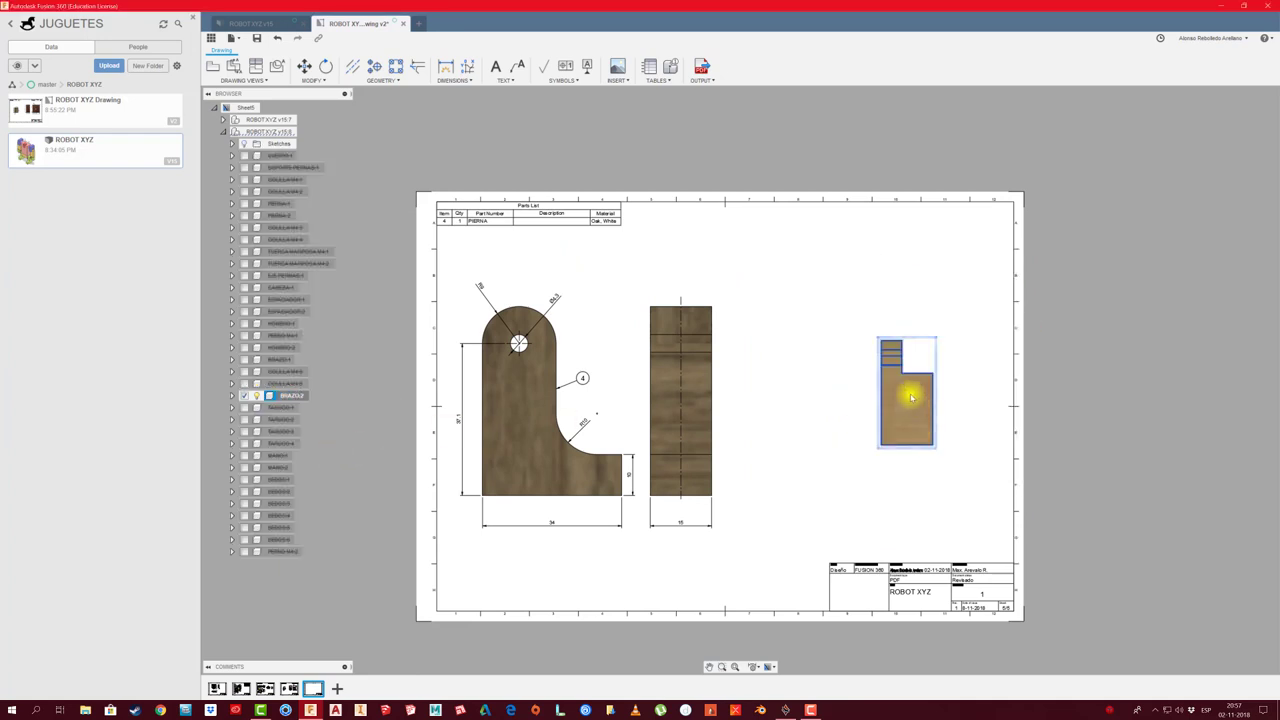
{"action": "left_click", "coordinate": [859, 392]}
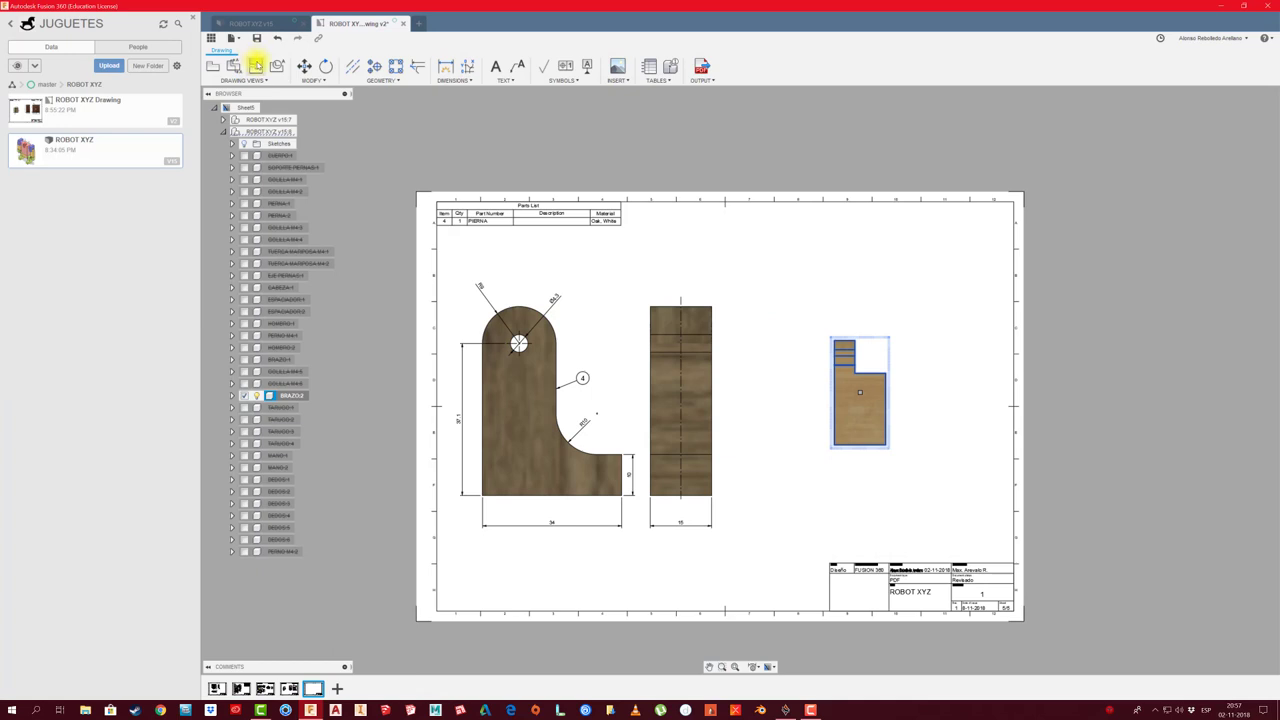
Project a side view to the right of the arm view and centre-mark its hole
{"action": "left_click", "coordinate": [256, 65]}
{"action": "left_click", "coordinate": [963, 409]}
{"action": "right_click", "coordinate": [960, 408]}
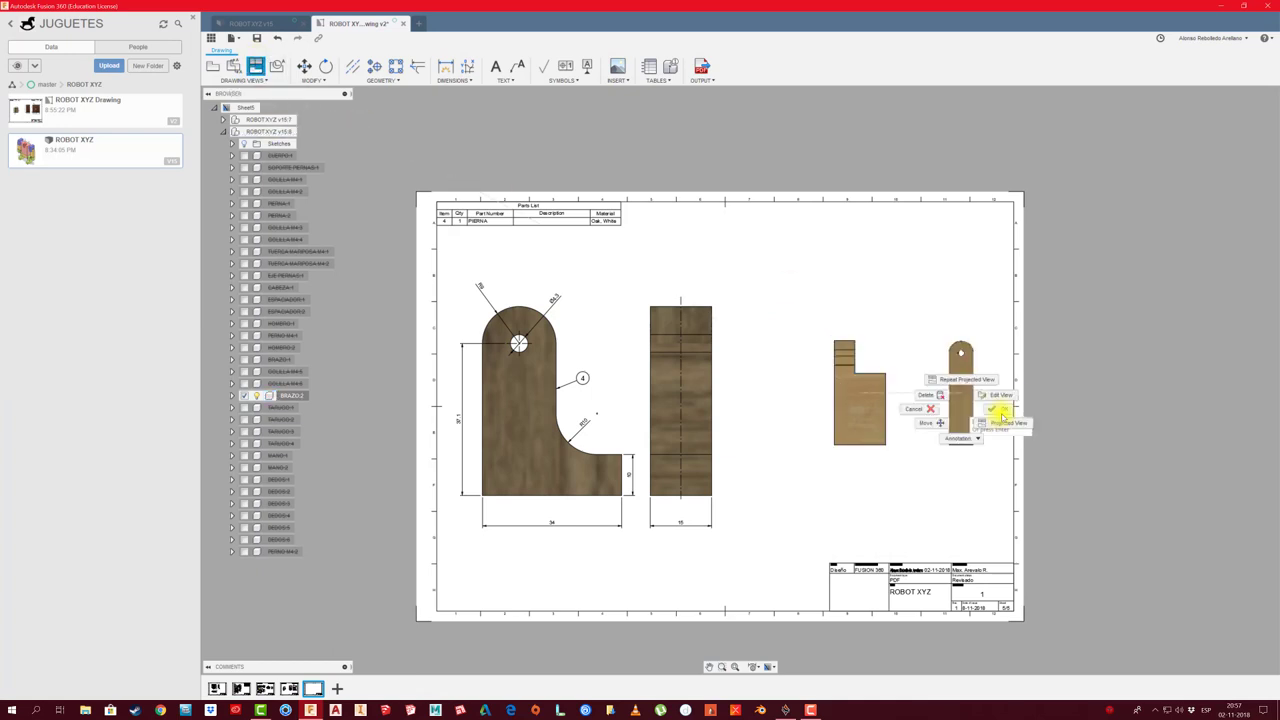
{"action": "left_click", "coordinate": [1000, 410]}
{"action": "scroll", "coordinate": [1003, 443], "scroll_direction": "up", "scroll_amount": 2}
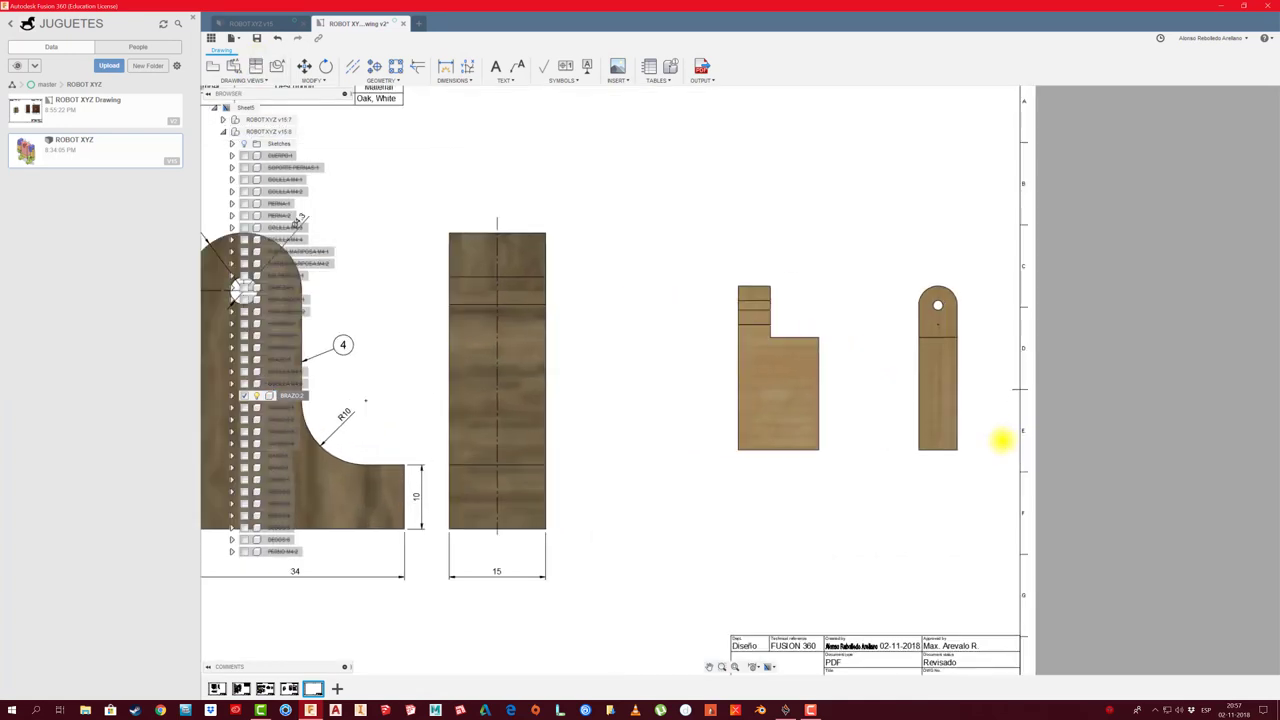
{"action": "left_click", "coordinate": [950, 430]}
{"action": "scroll", "coordinate": [808, 374], "scroll_direction": "up", "scroll_amount": 1}
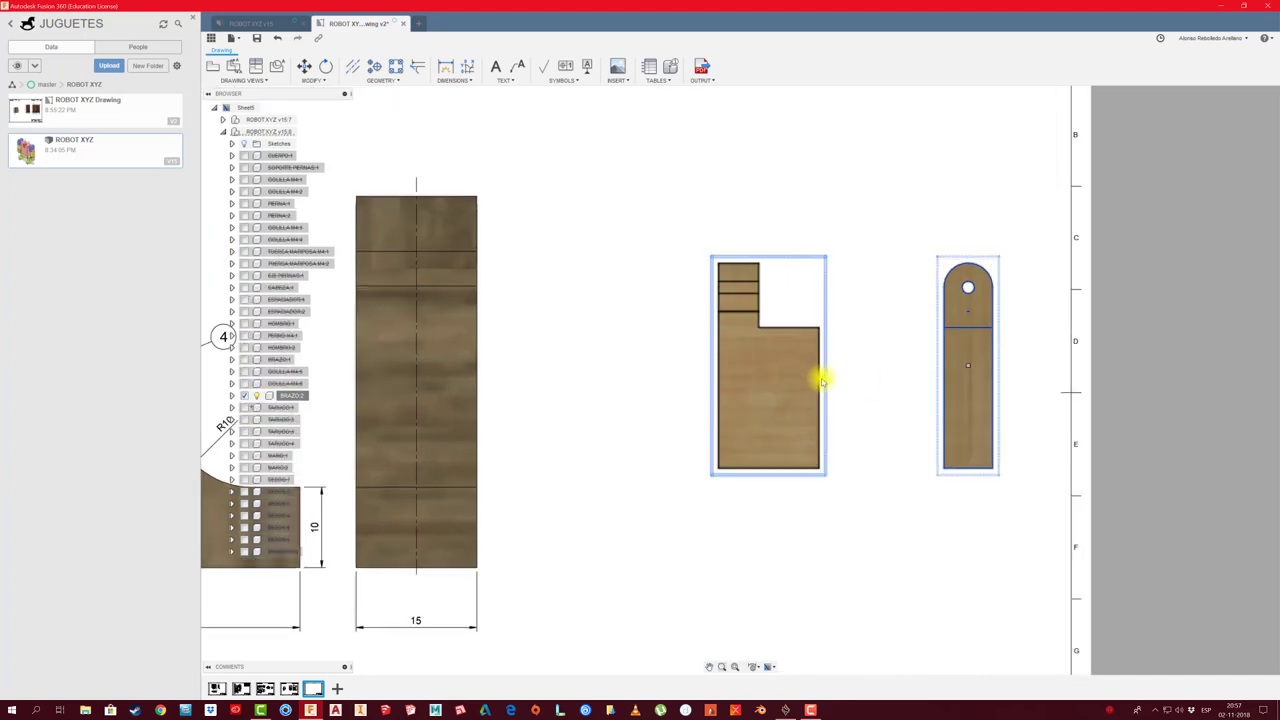
{"action": "left_click", "coordinate": [846, 376]}
{"action": "middle_click_drag", "start_coordinate": [846, 376], "coordinate": [689, 357]}
{"action": "left_click", "coordinate": [371, 68]}
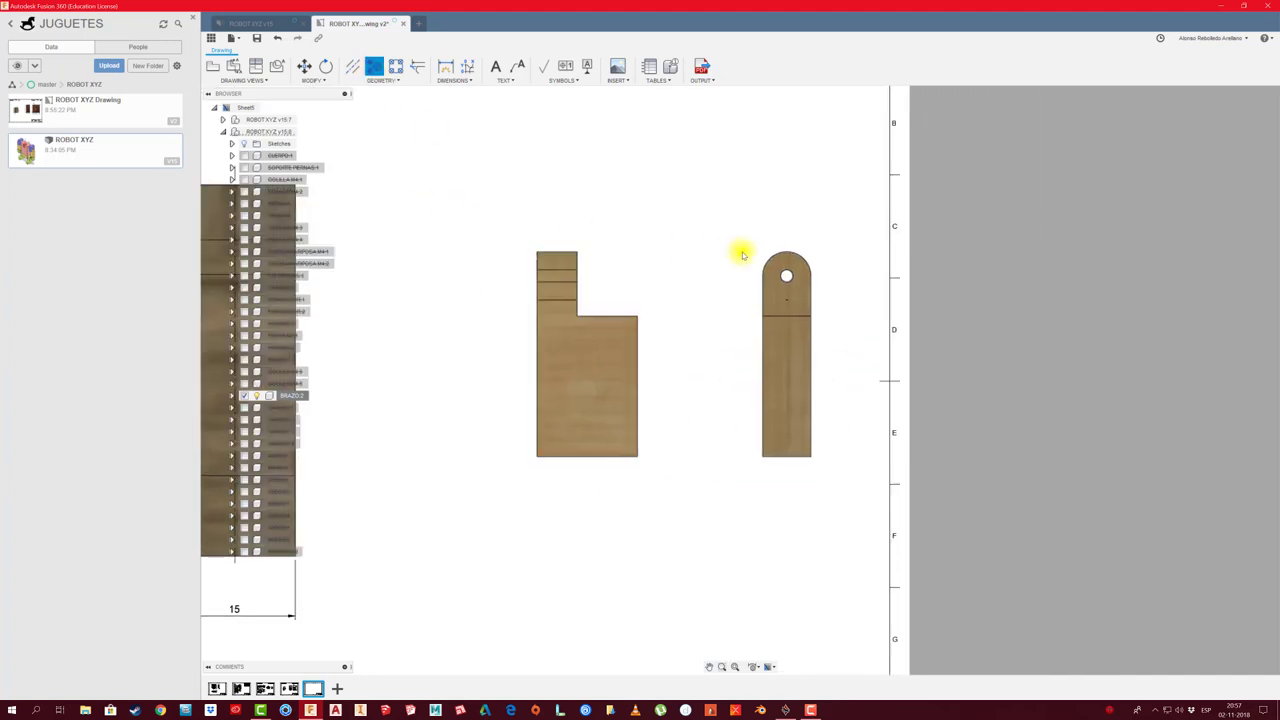
{"action": "left_click", "coordinate": [803, 266]}
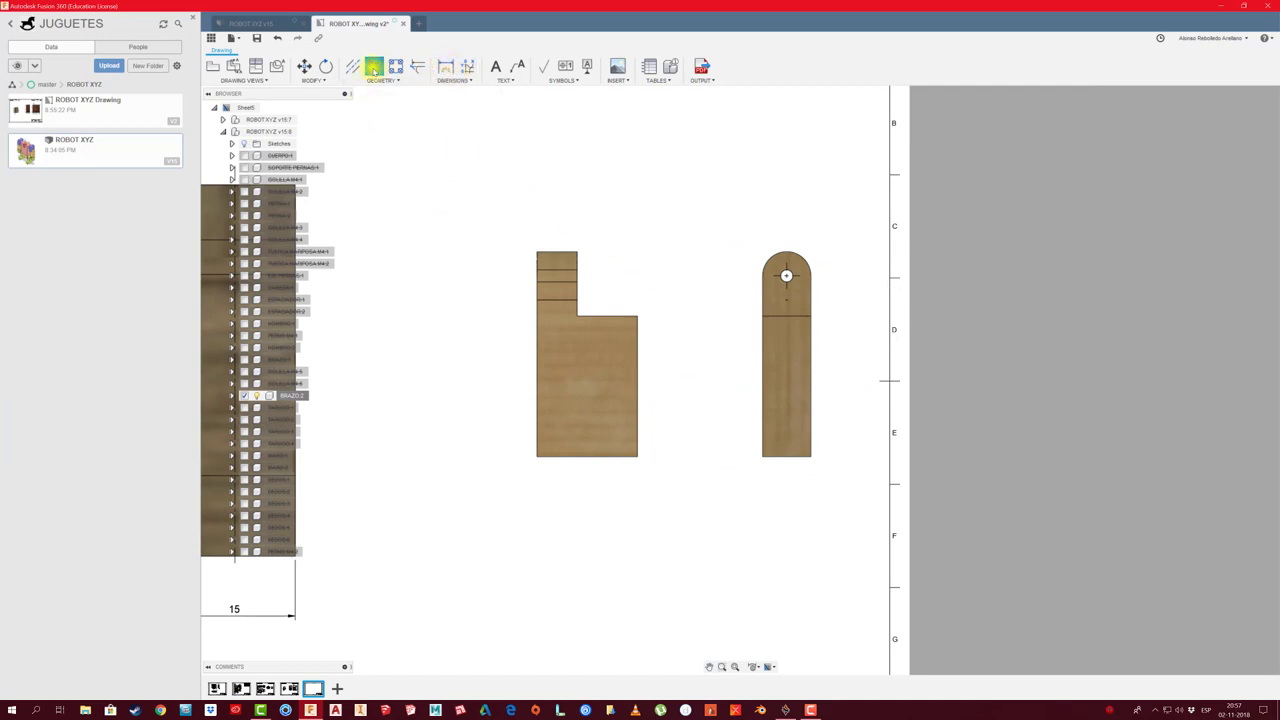
Add a centreline to the side view and dimension its 45 height and R6 radius
{"action": "left_click", "coordinate": [352, 66]}
{"action": "left_click", "coordinate": [762, 408]}
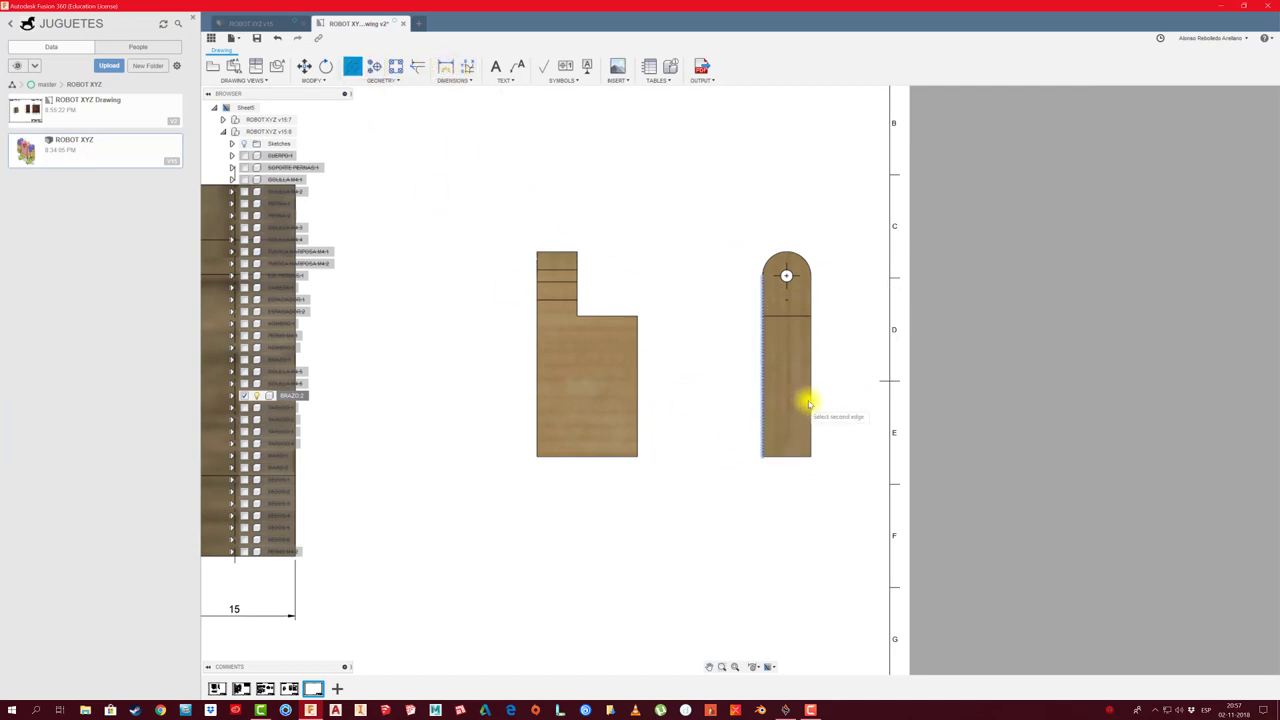
{"action": "left_click", "coordinate": [810, 405]}
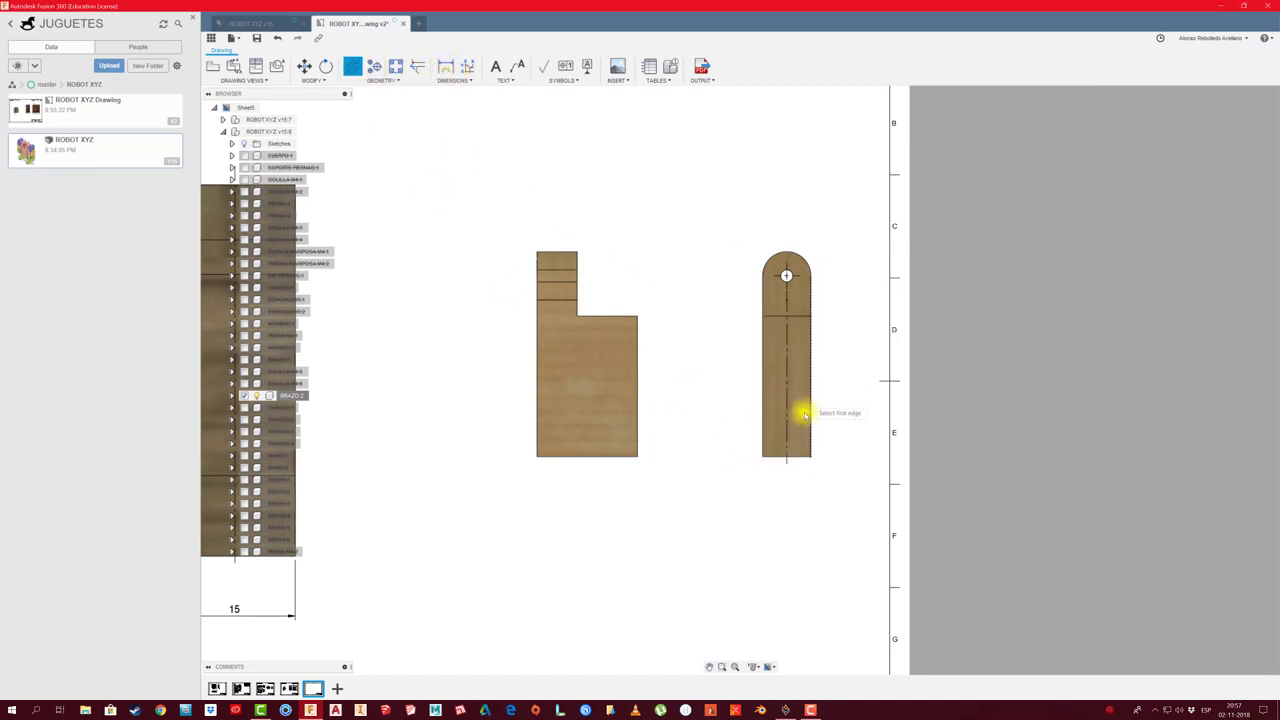
{"action": "left_click", "coordinate": [445, 70]}
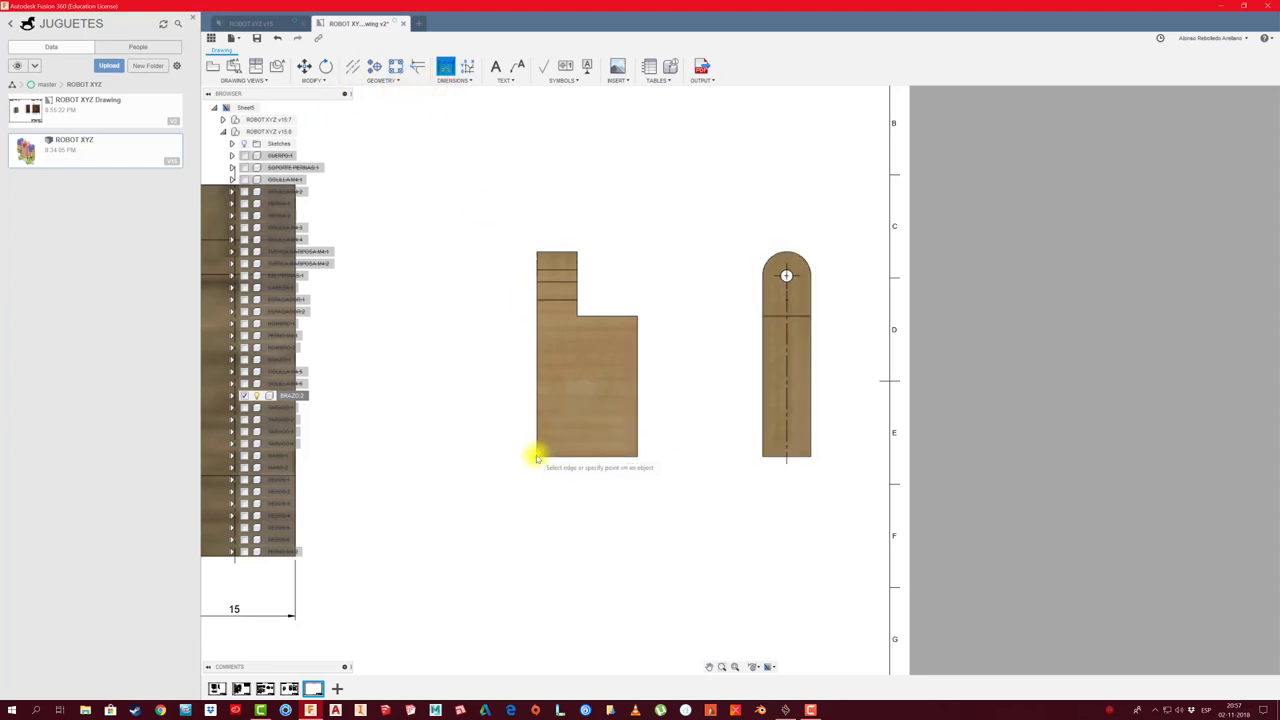
{"action": "left_click", "coordinate": [762, 458]}
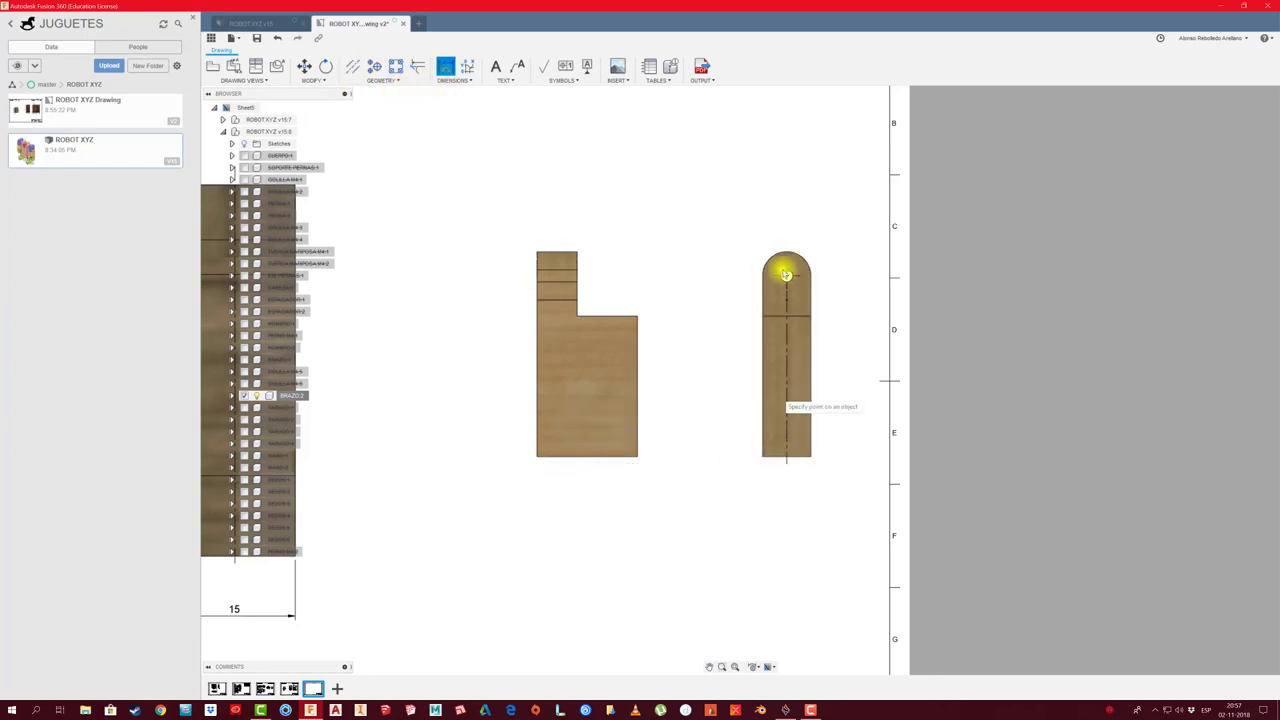
{"action": "left_click", "coordinate": [786, 275]}
{"action": "left_click", "coordinate": [738, 480]}
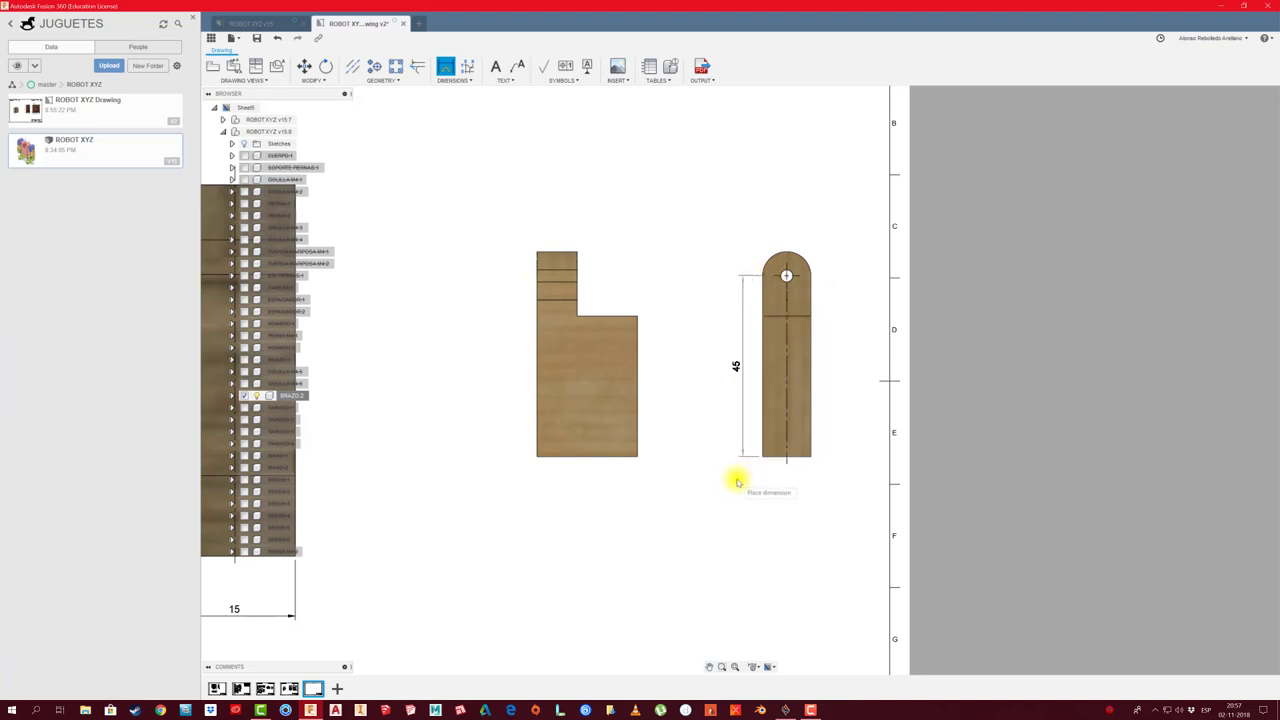
{"action": "scroll", "coordinate": [826, 240], "scroll_direction": "up", "scroll_amount": 2}
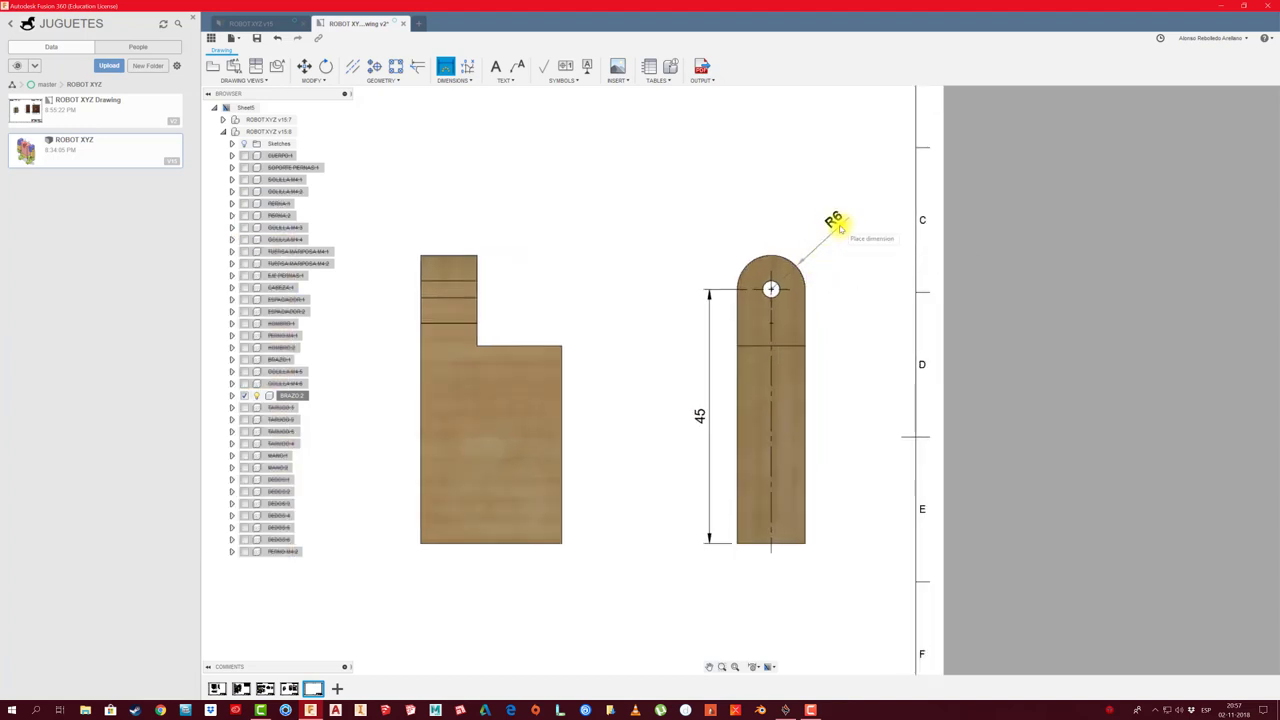
{"action": "left_click", "coordinate": [843, 215]}
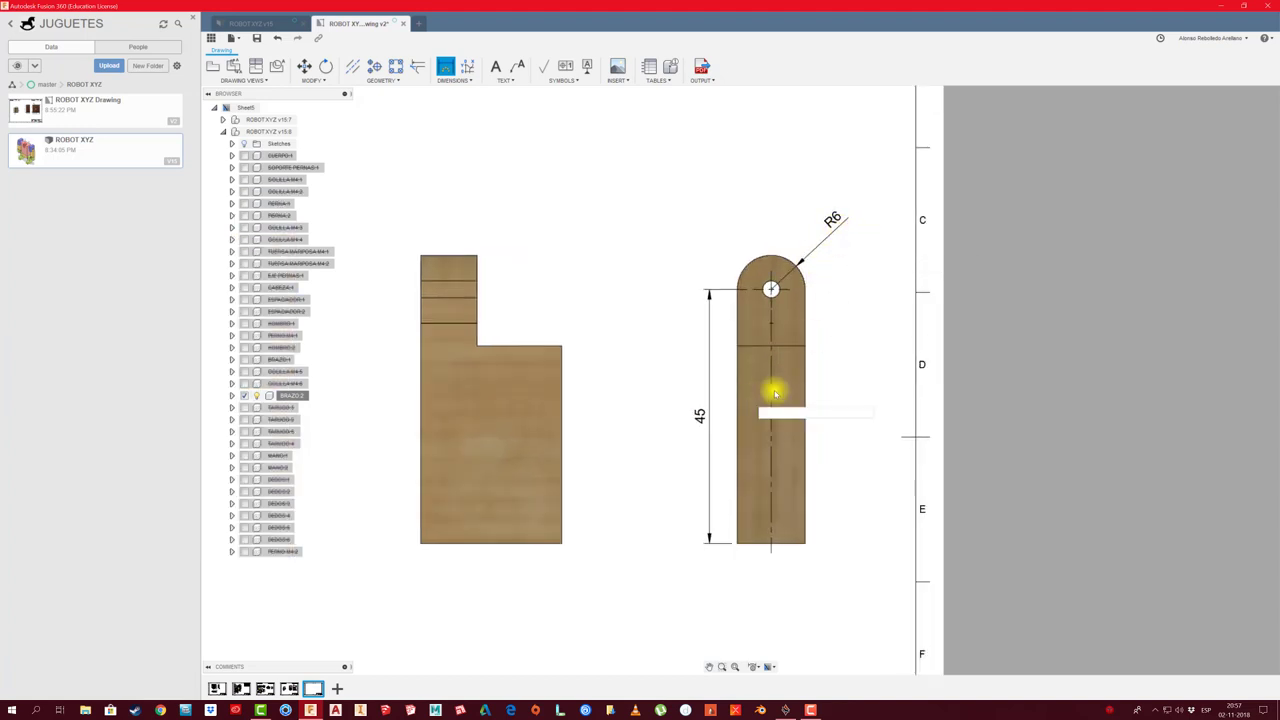
Dimension the arm's front view with a 35 height and a 25 width
{"action": "left_click", "coordinate": [563, 348]}
{"action": "left_click", "coordinate": [561, 543]}
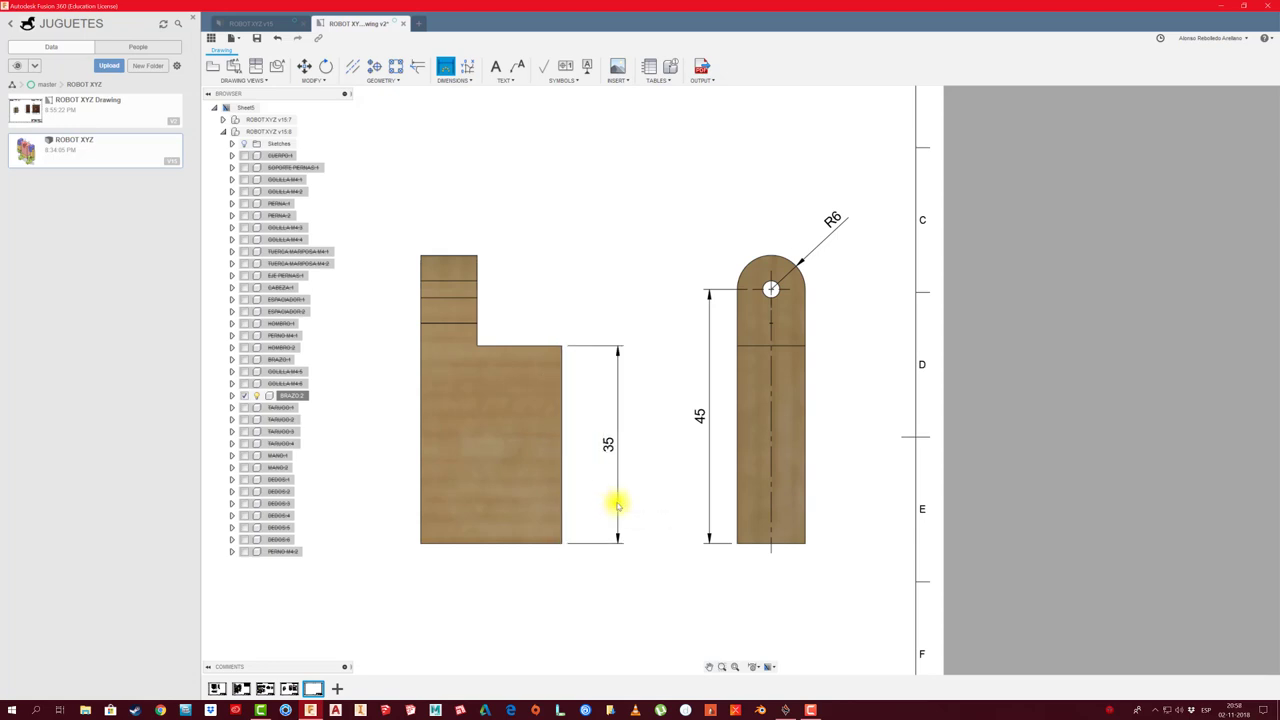
{"action": "left_click", "coordinate": [617, 505]}
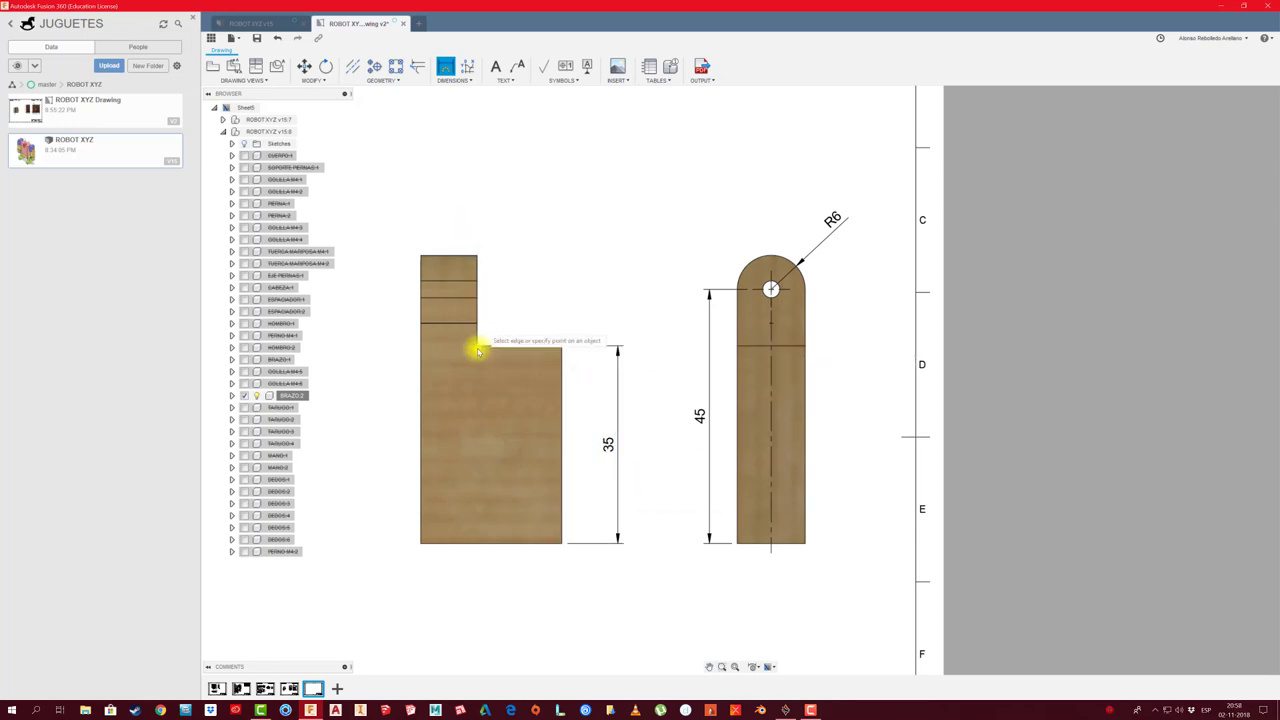
{"action": "left_click", "coordinate": [562, 346]}
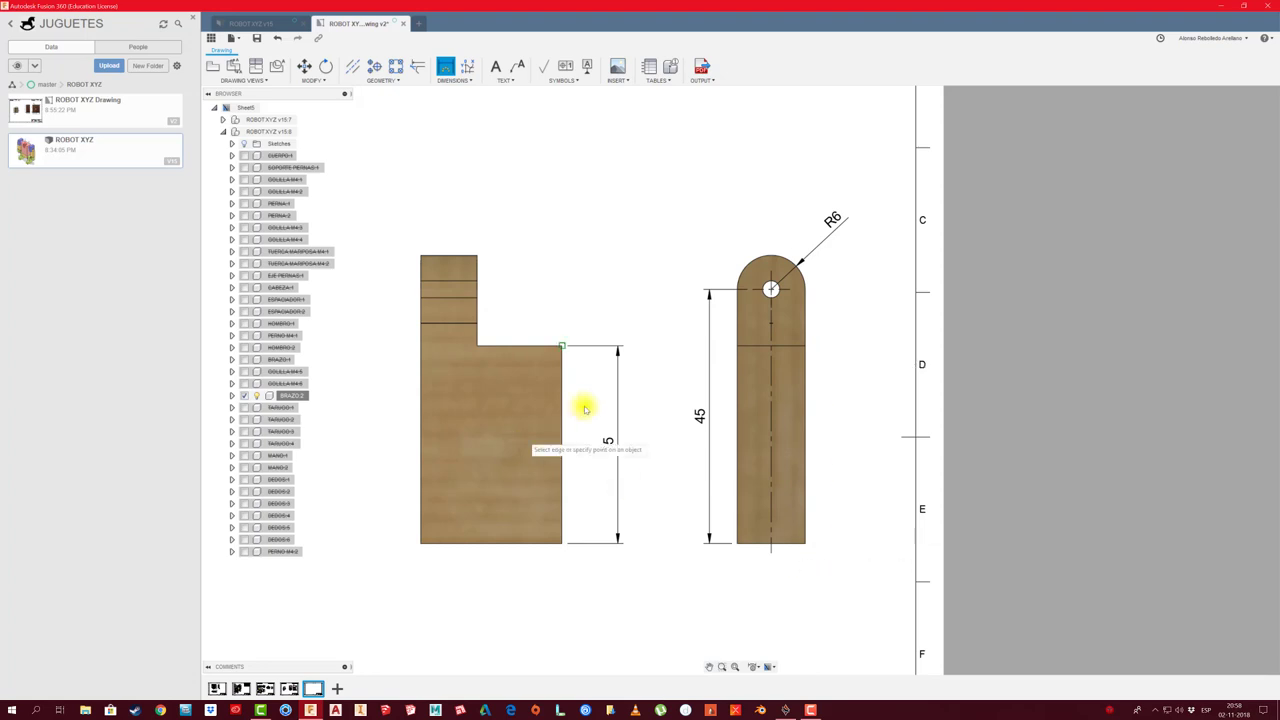
{"action": "middle_click_drag", "start_coordinate": [532, 494], "coordinate": [629, 437]}
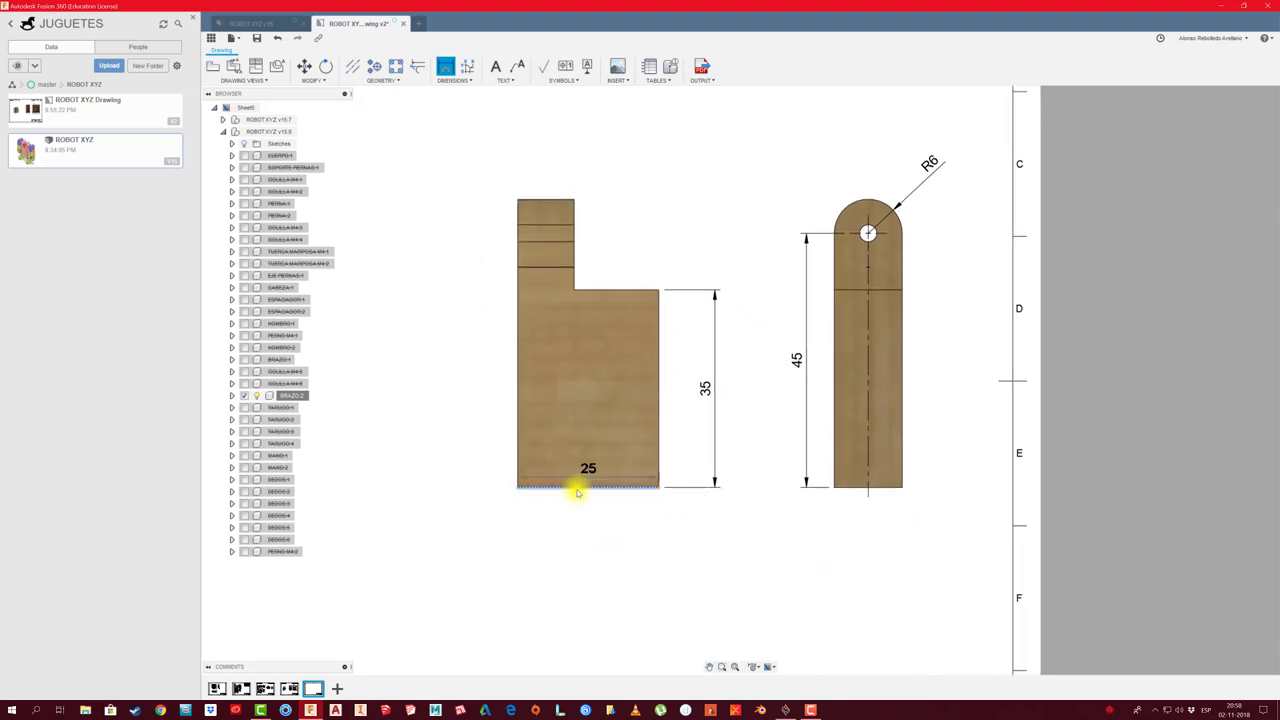
{"action": "left_click", "coordinate": [586, 543]}
Dimension the notch's horizontal edge at 15, then finish and select the front view
{"action": "scroll", "coordinate": [495, 133], "scroll_direction": "up", "scroll_amount": 1}
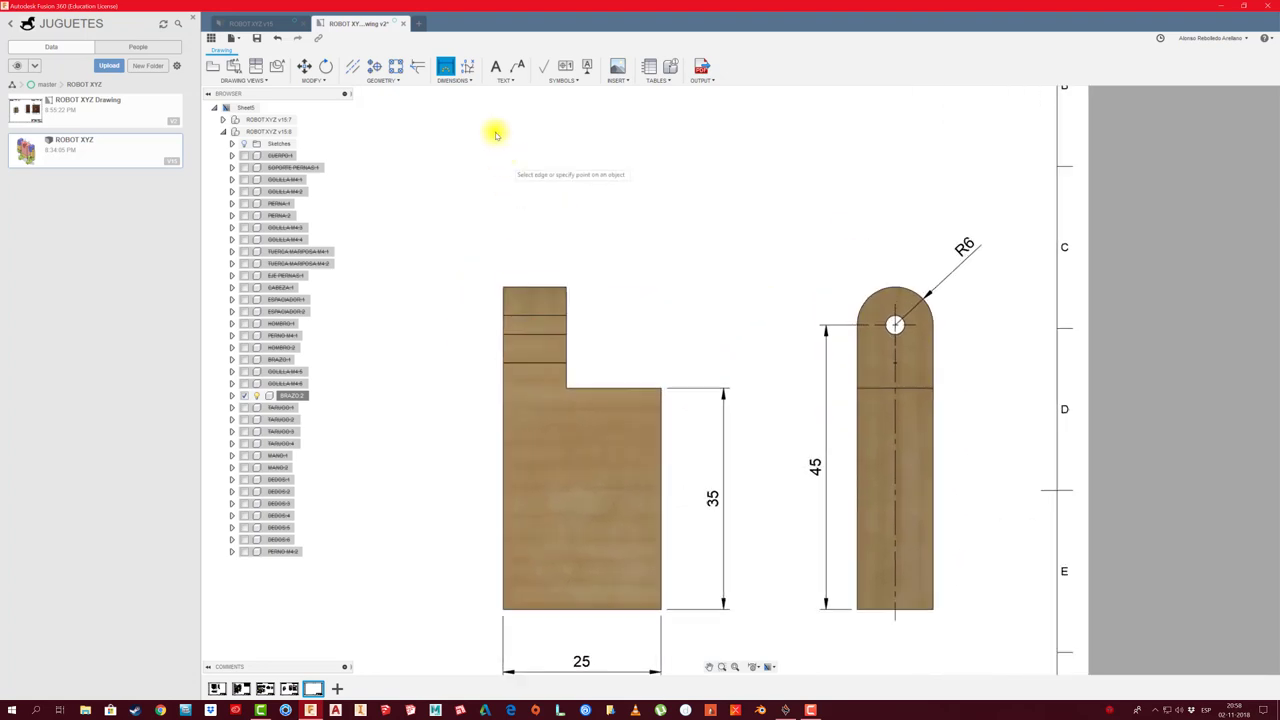
{"action": "scroll", "coordinate": [495, 133], "scroll_direction": "up", "scroll_amount": 1}
{"action": "left_click", "coordinate": [352, 66]}
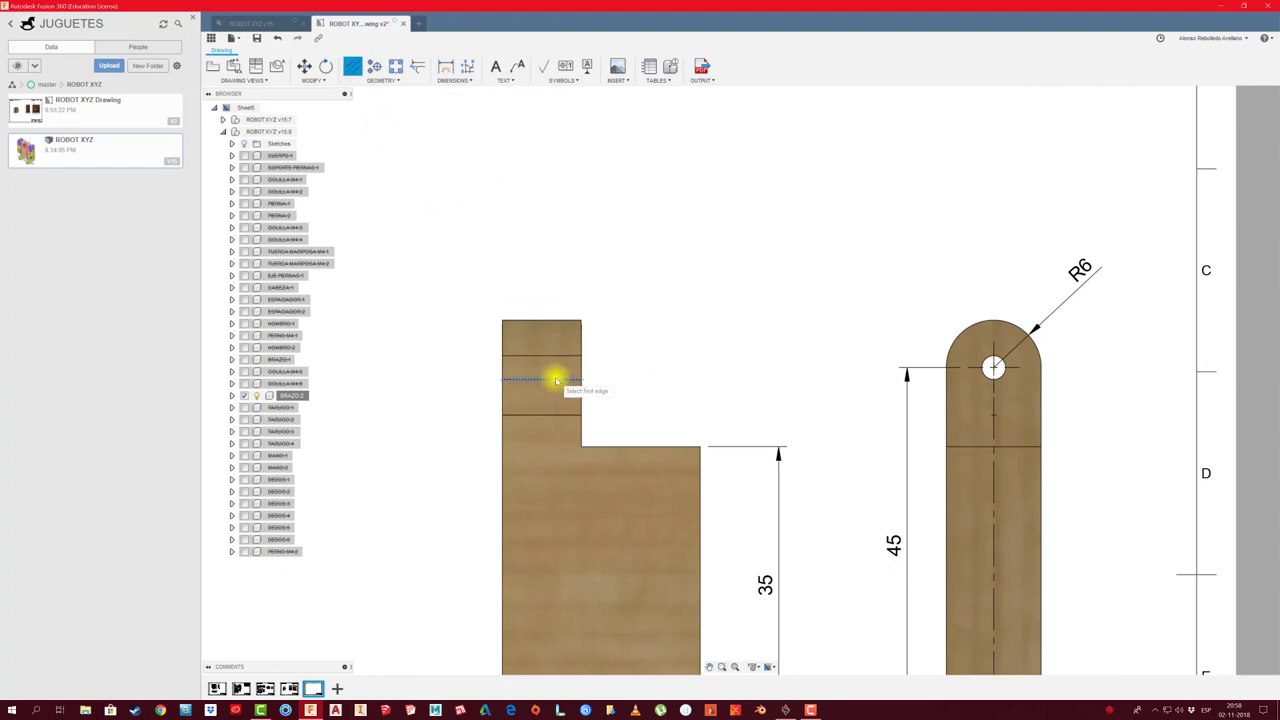
{"action": "scroll", "coordinate": [620, 360], "scroll_direction": "down", "scroll_amount": 2}
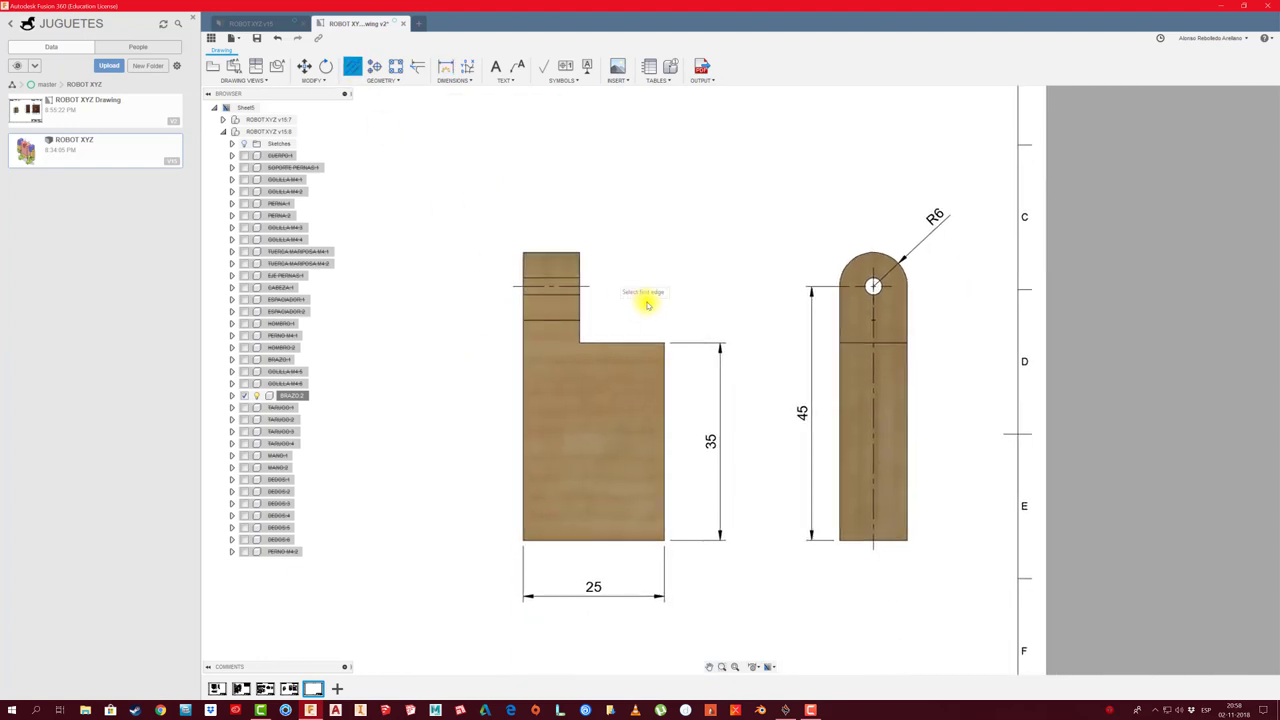
{"action": "scroll", "coordinate": [650, 346], "scroll_direction": "up", "scroll_amount": 1}
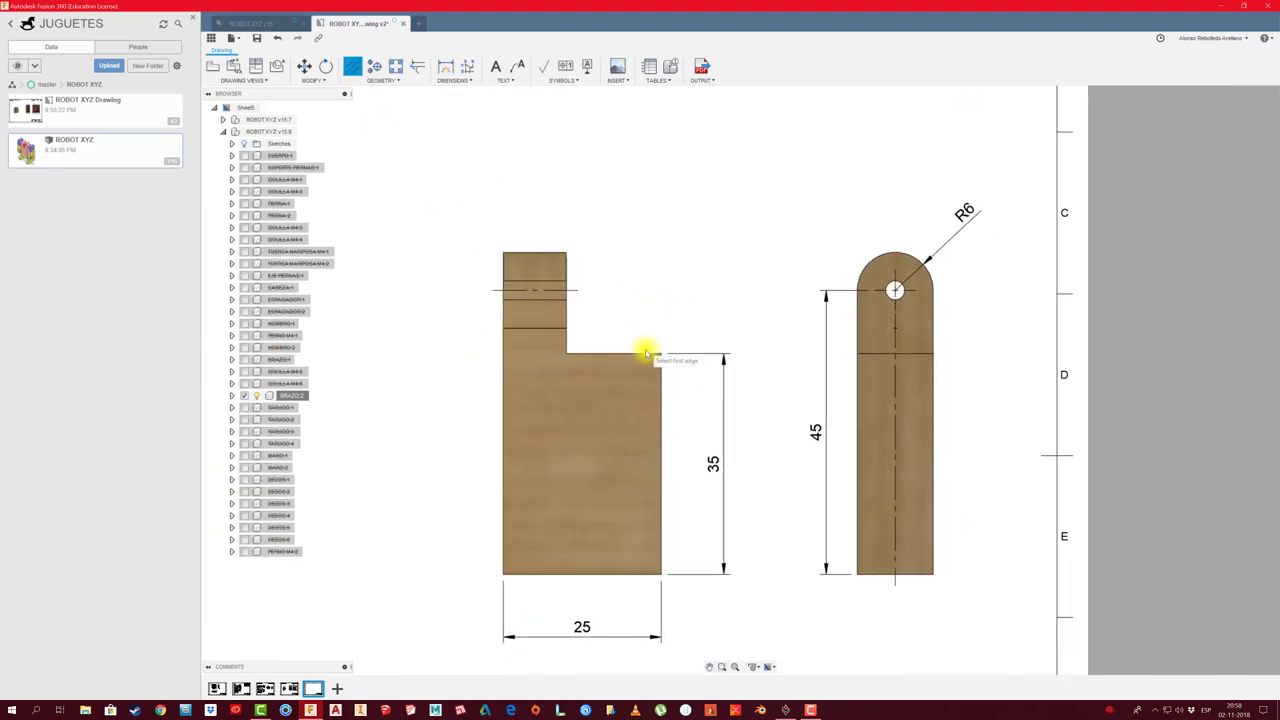
{"action": "left_click", "coordinate": [645, 355]}
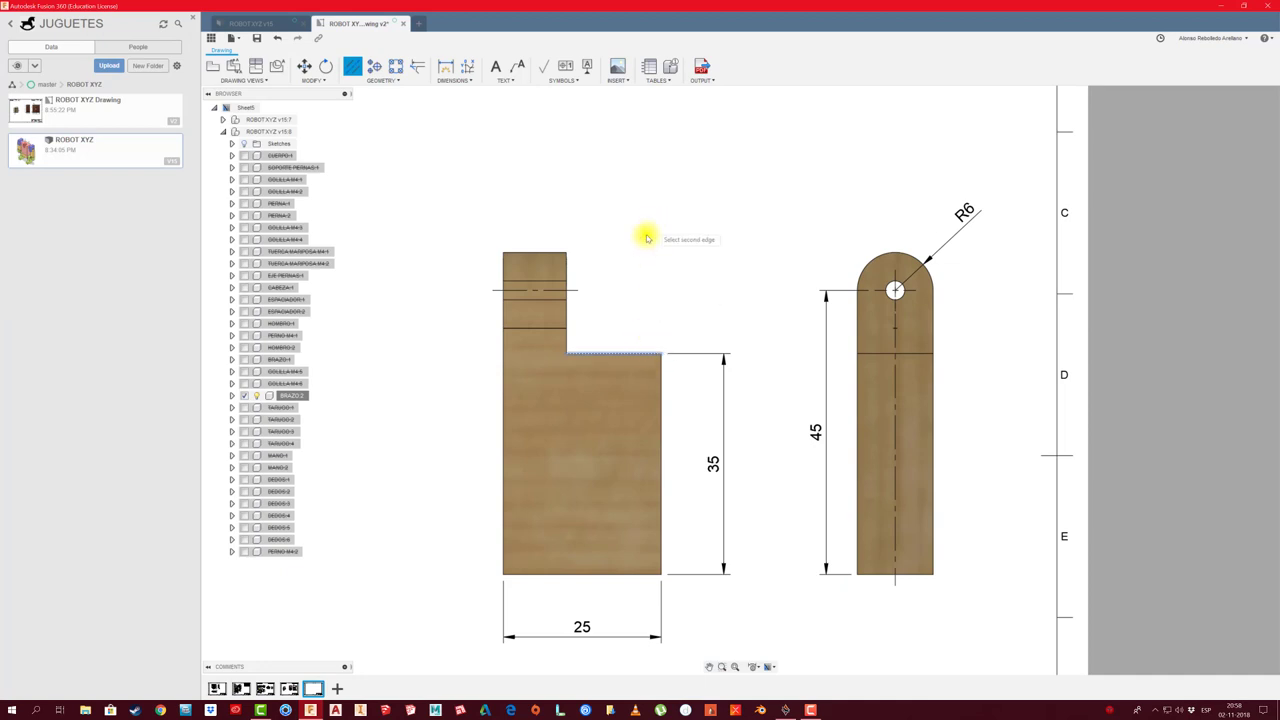
{"action": "left_click", "coordinate": [445, 70]}
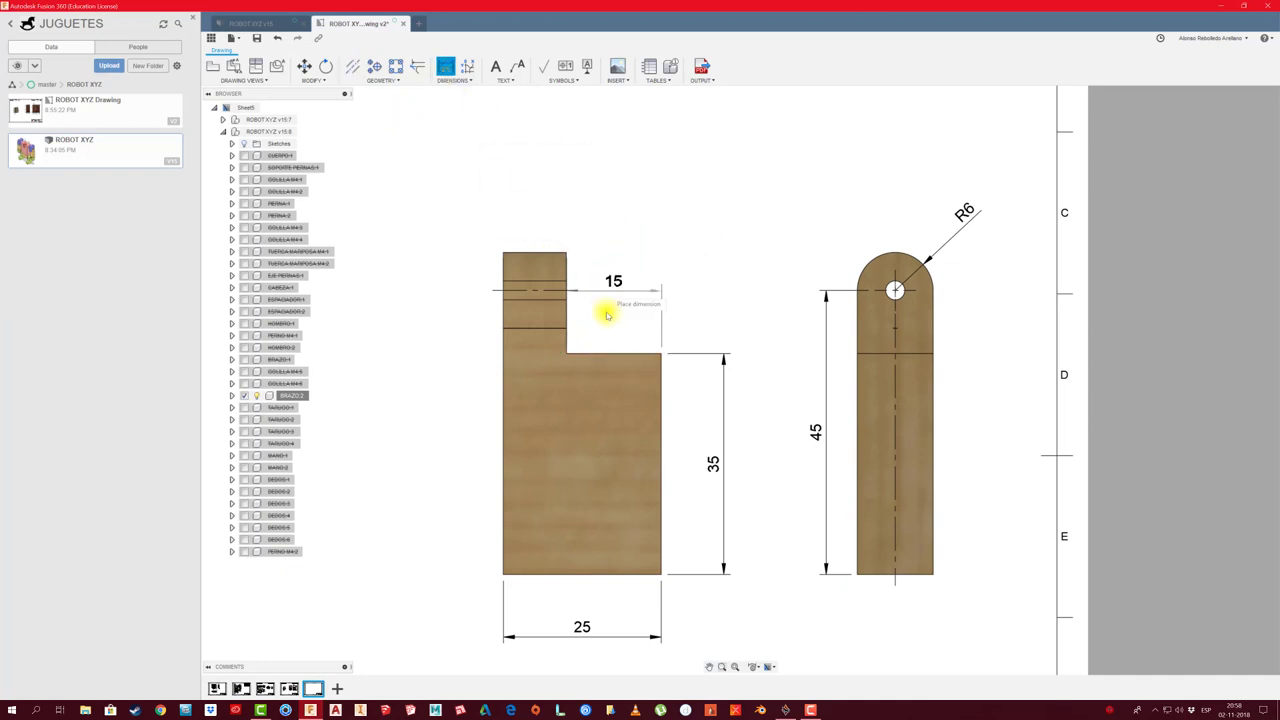
{"action": "scroll", "coordinate": [554, 266], "scroll_direction": "down", "scroll_amount": 2}
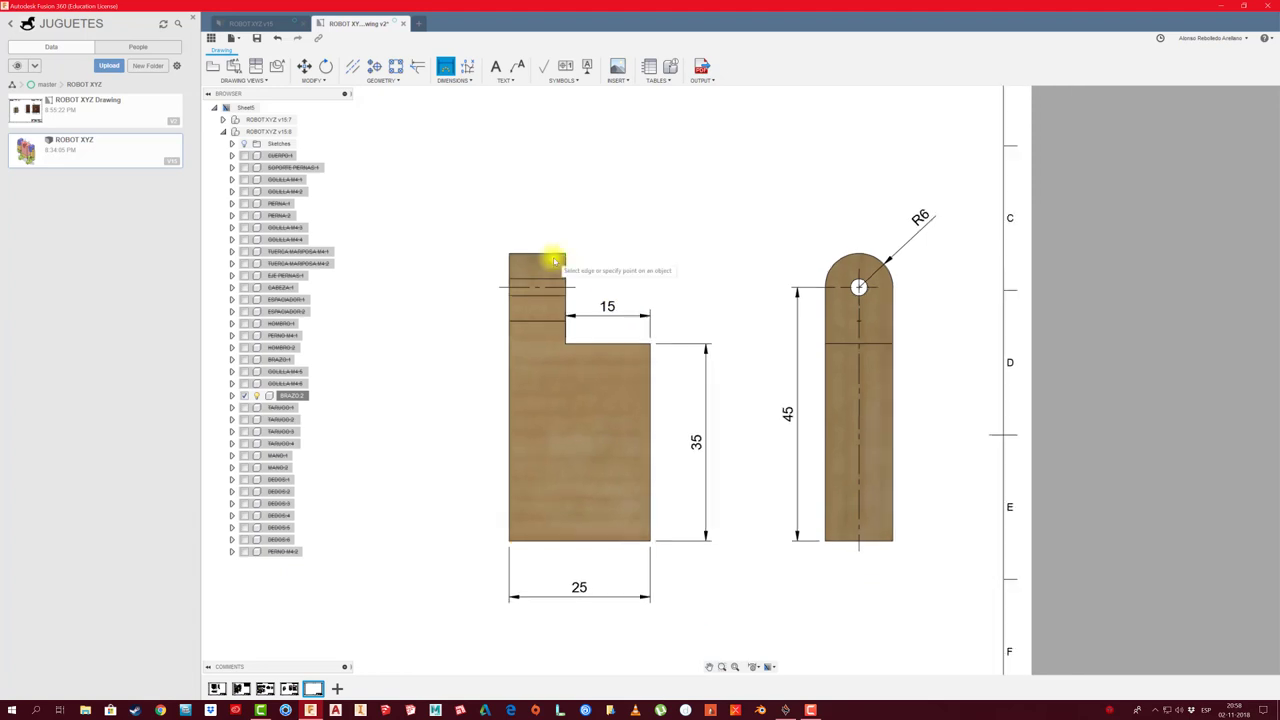
{"action": "scroll", "coordinate": [470, 260], "scroll_direction": "up", "scroll_amount": 1}
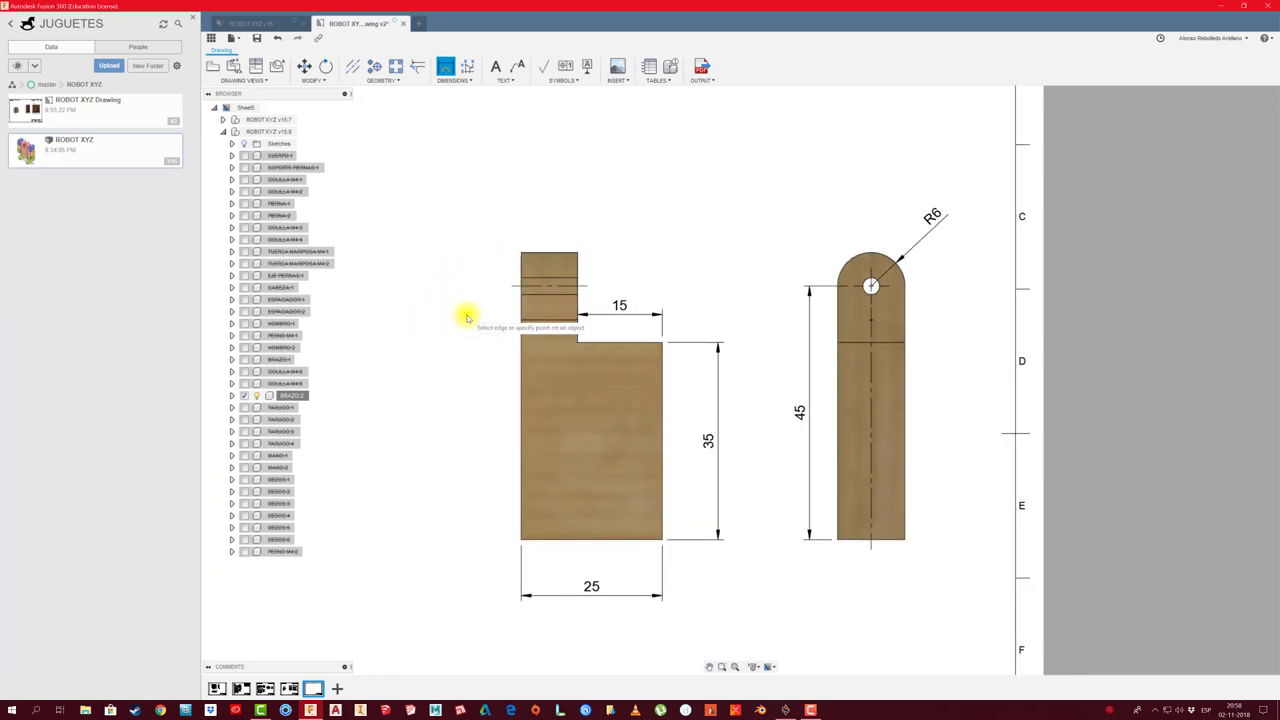
{"action": "scroll", "coordinate": [486, 330], "scroll_direction": "down", "scroll_amount": 2}
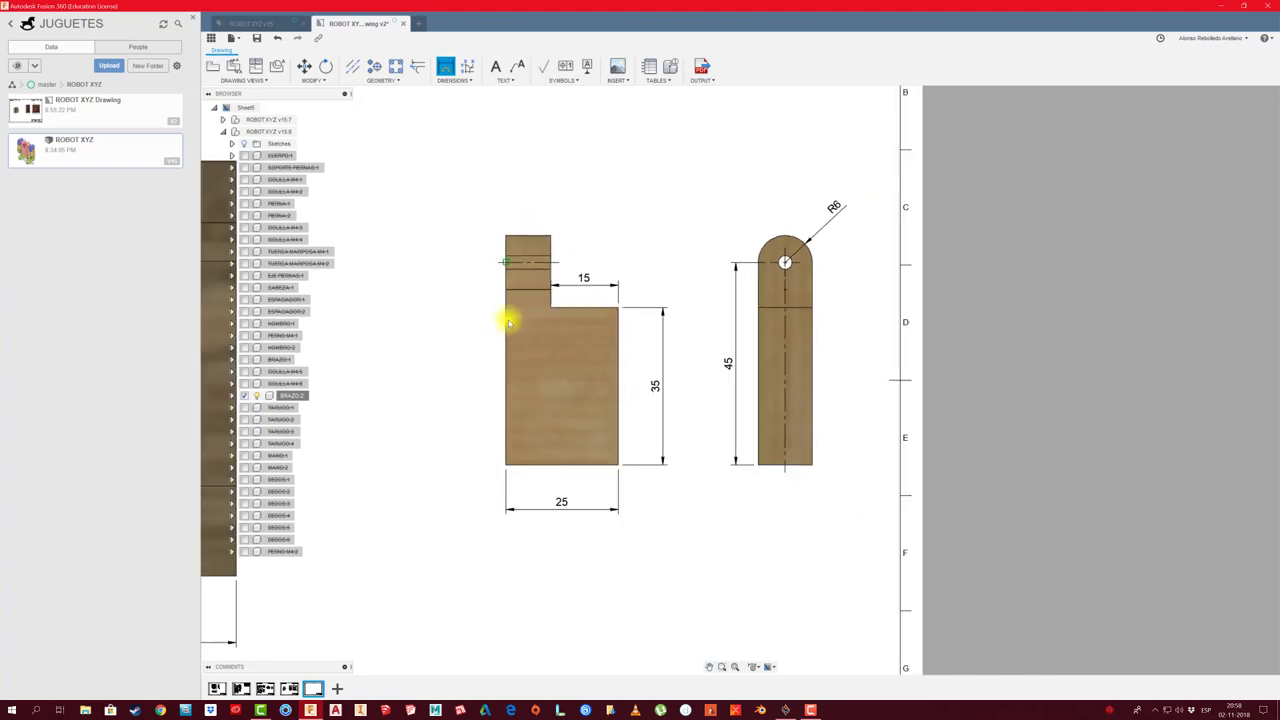
{"action": "middle_click_drag", "start_coordinate": [656, 201], "coordinate": [663, 208]}
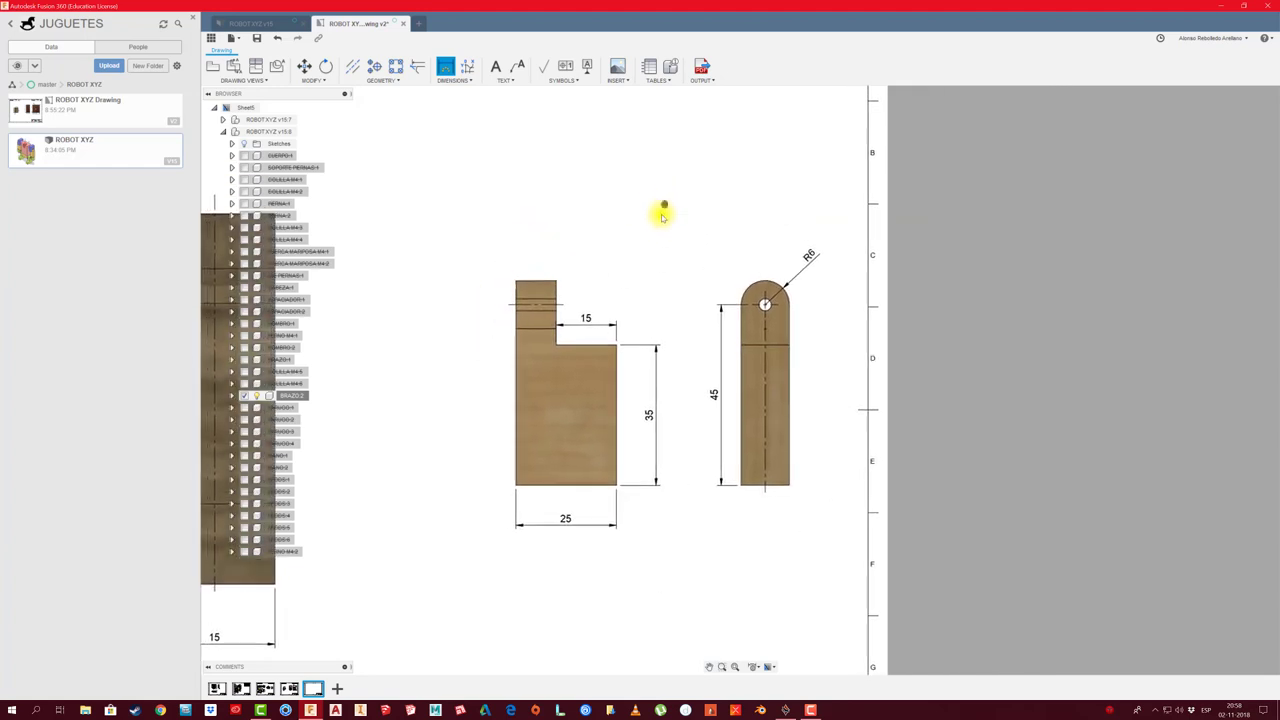
{"action": "scroll", "coordinate": [582, 330], "scroll_direction": "up", "scroll_amount": 2}
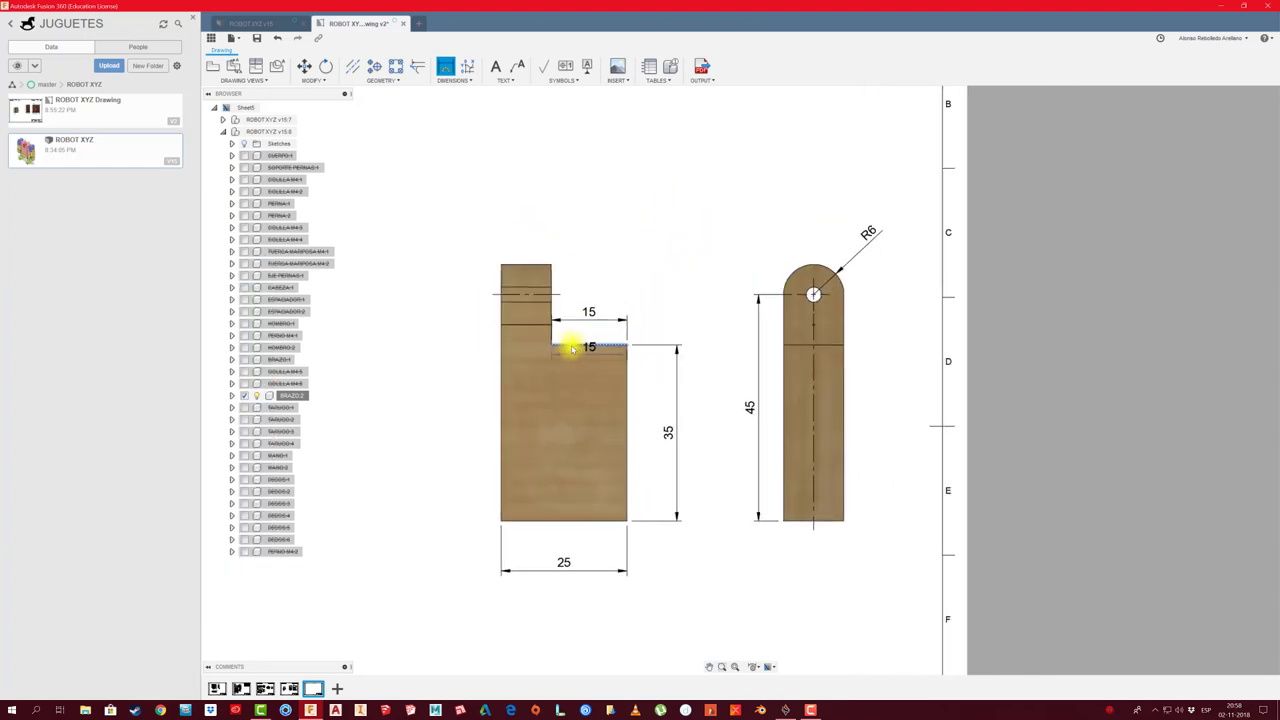
{"action": "key", "text": "Escape"}
{"action": "left_click", "coordinate": [555, 316]}
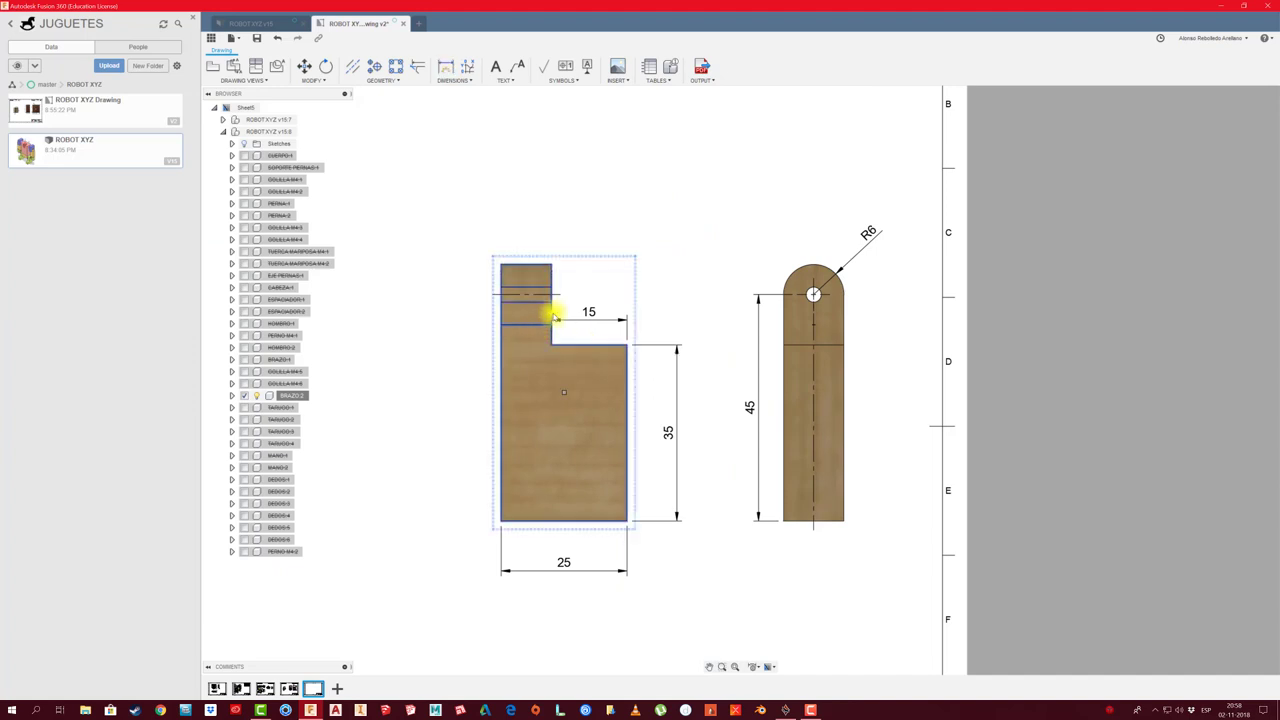
Change the front view's tangent edges to display at full length
{"action": "double_click", "coordinate": [585, 261]}
{"action": "left_click_drag", "start_coordinate": [1240, 94], "coordinate": [1005, 132]}
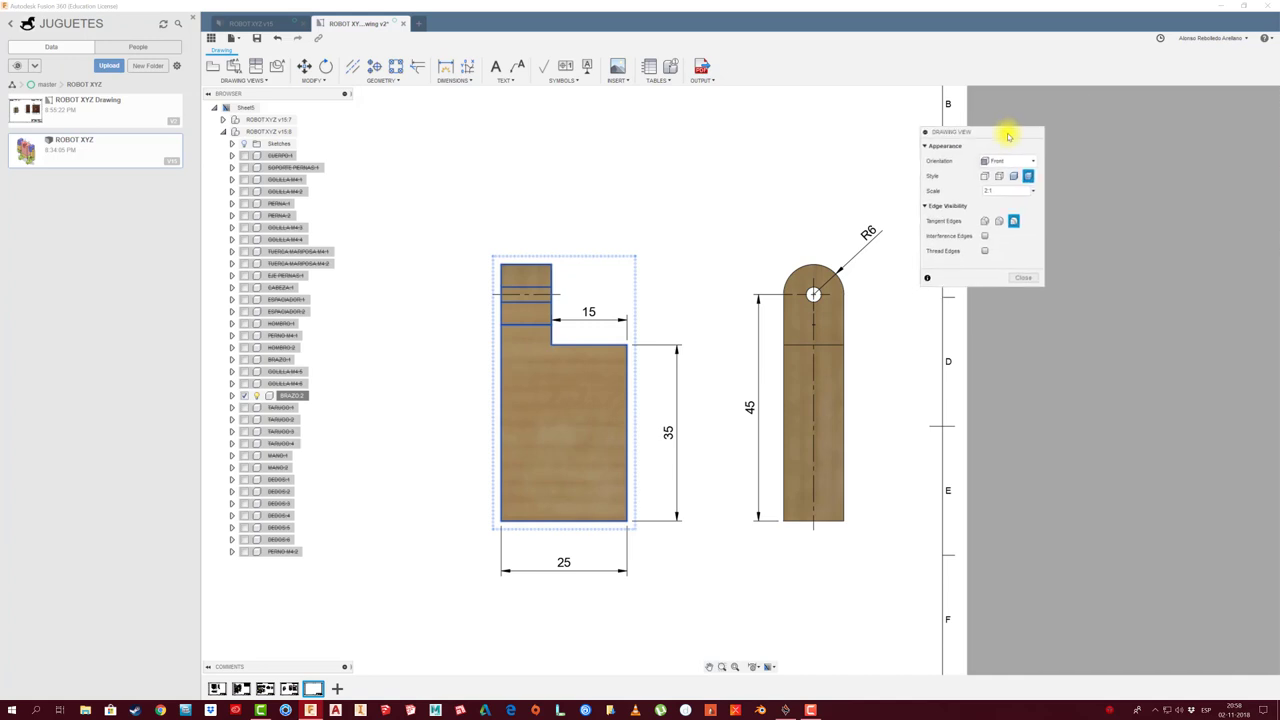
{"action": "left_click", "coordinate": [999, 222]}
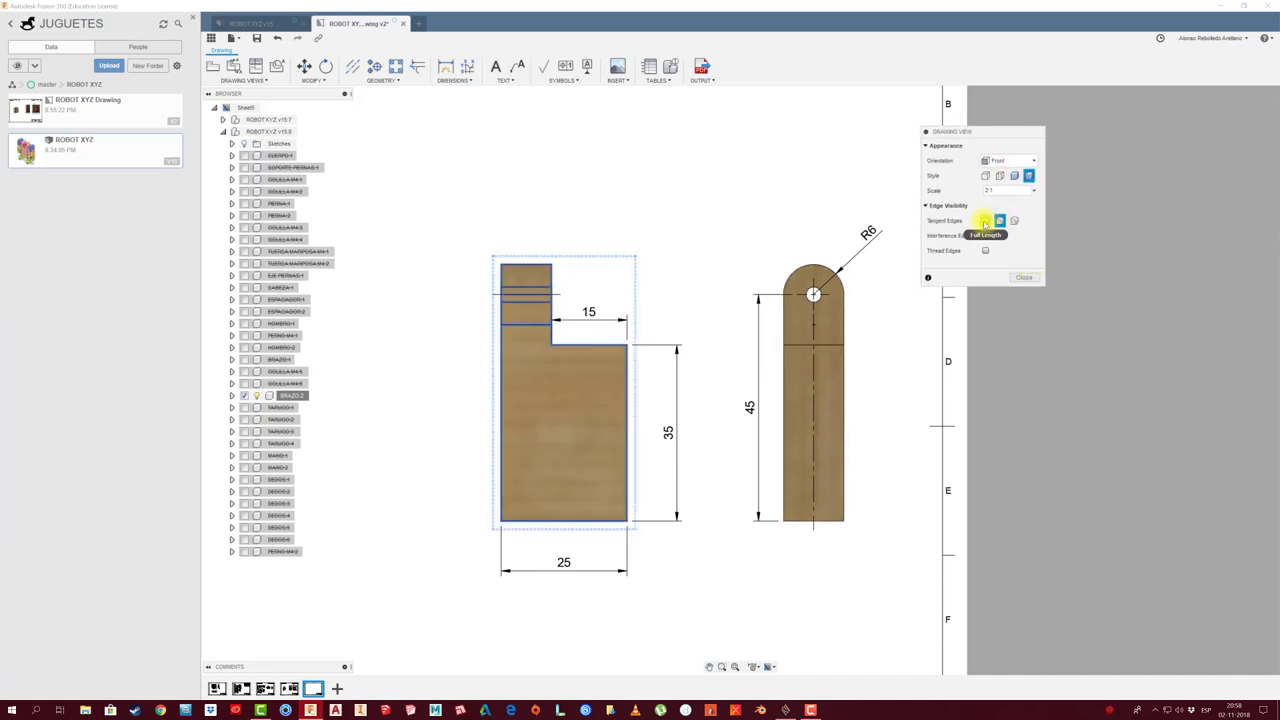
{"action": "left_click", "coordinate": [1014, 222]}
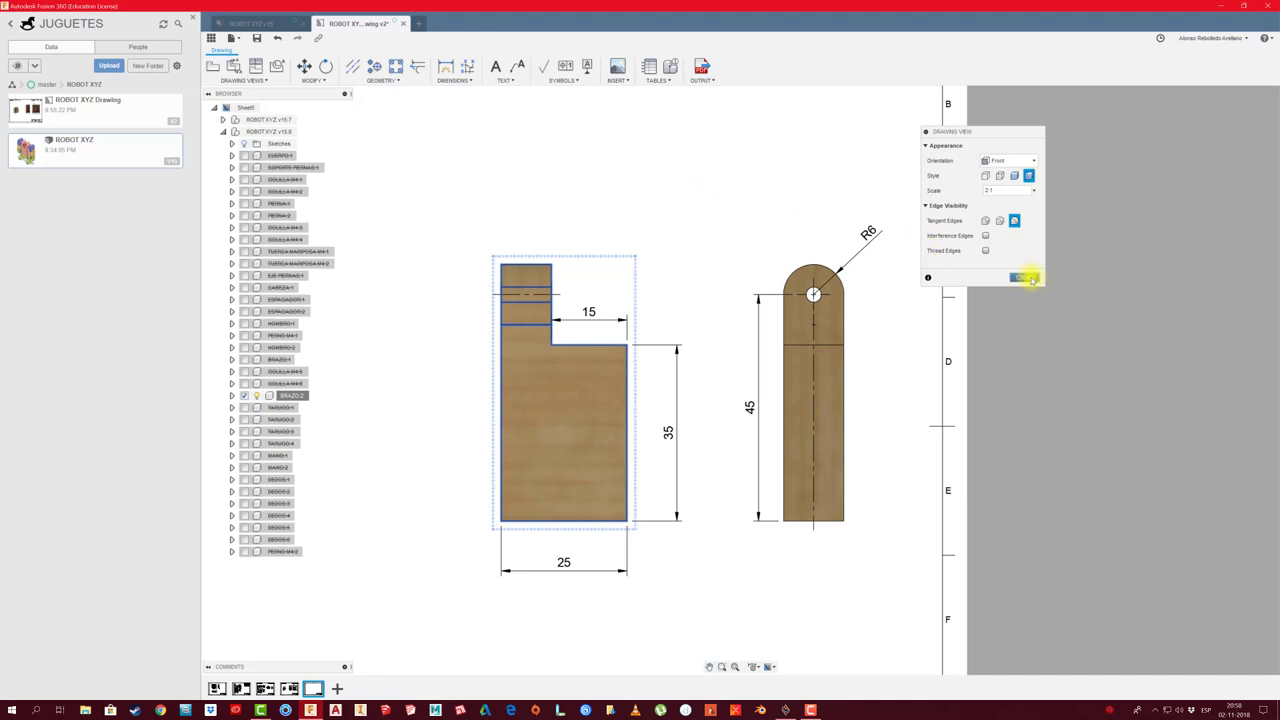
{"action": "left_click", "coordinate": [1030, 278]}
Add a parts list for the arm's front view at the sheet's top right
{"action": "left_click", "coordinate": [649, 68]}
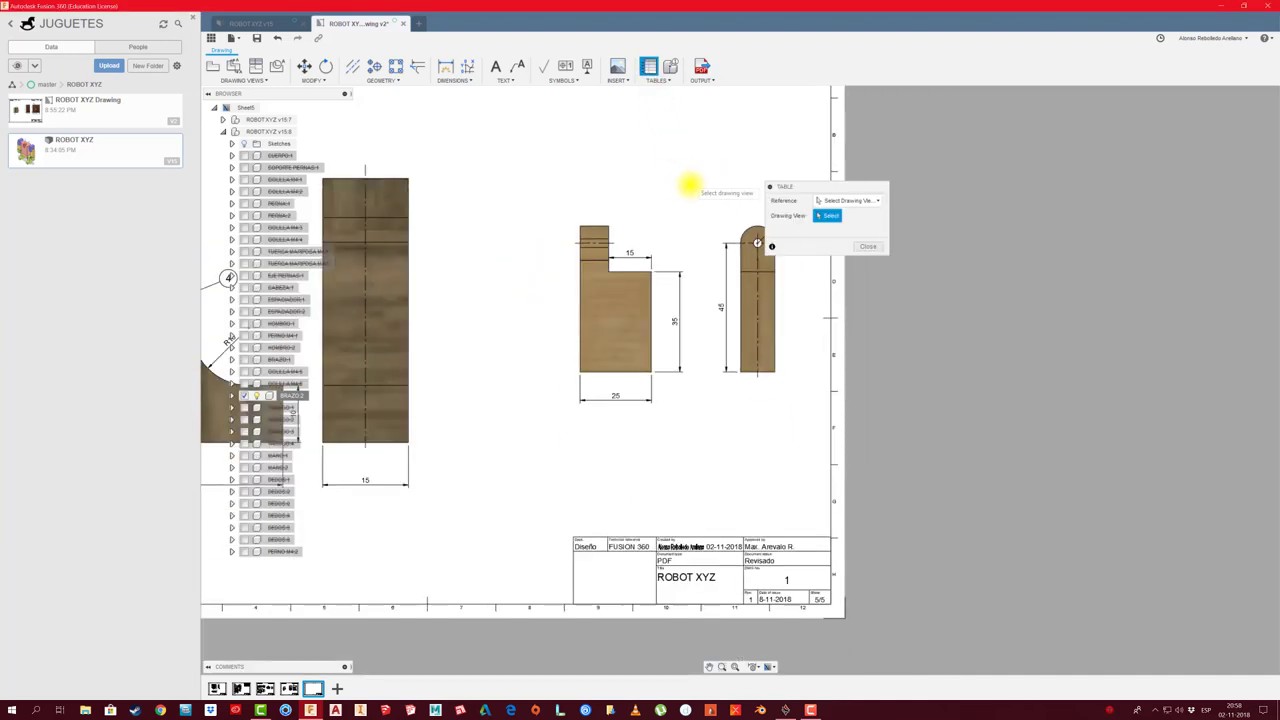
{"action": "middle_click_drag", "start_coordinate": [690, 185], "coordinate": [671, 323]}
{"action": "left_click", "coordinate": [618, 355]}
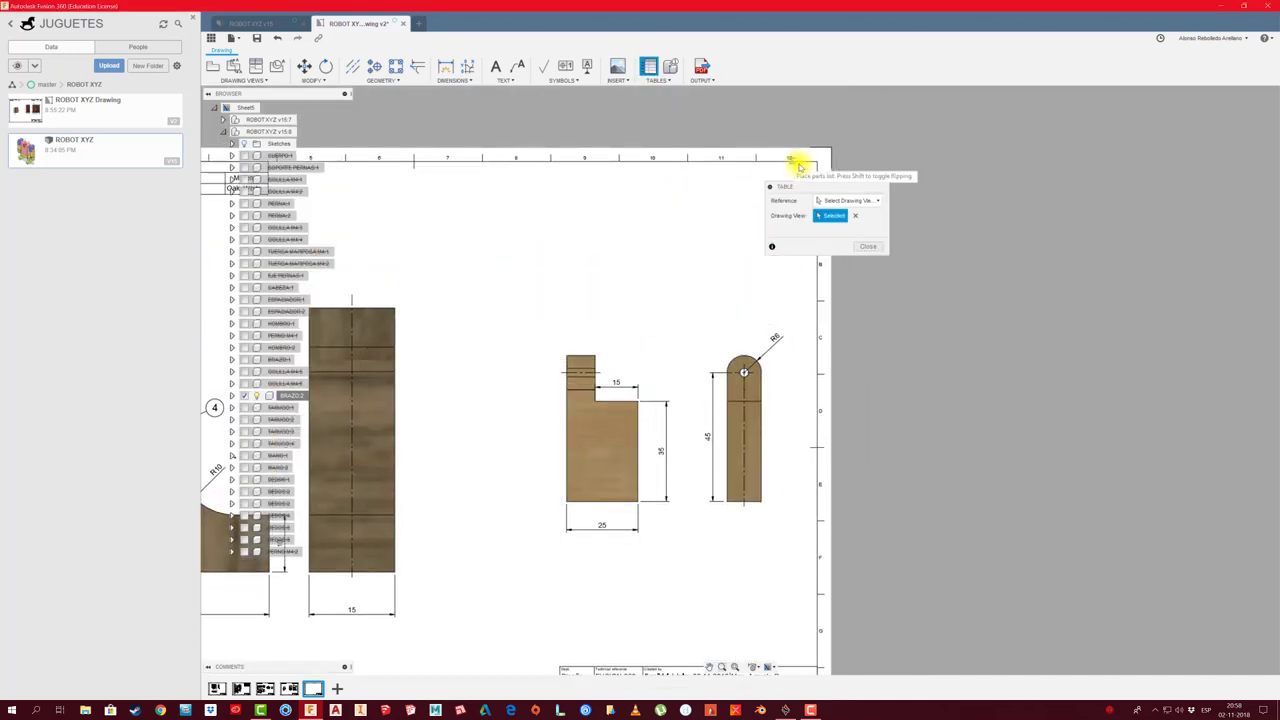
{"action": "left_click", "coordinate": [814, 164]}
{"action": "scroll", "coordinate": [728, 270], "scroll_direction": "down", "scroll_amount": 2}
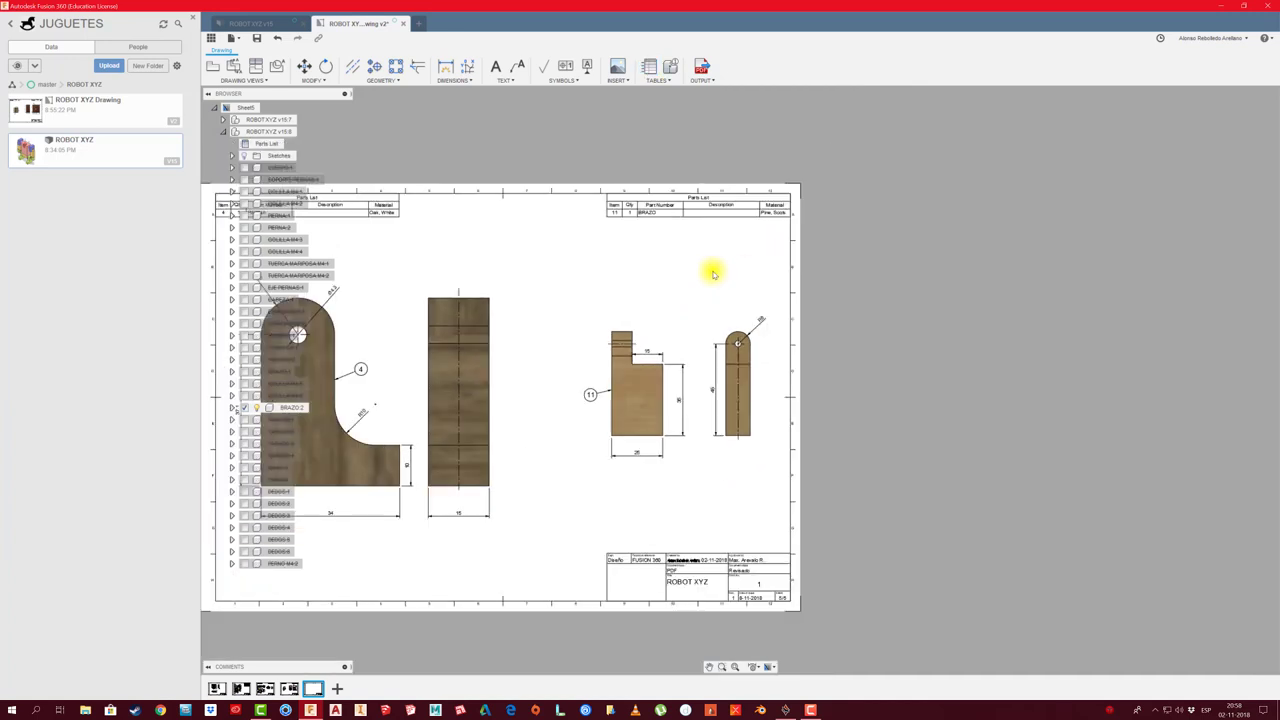
{"action": "scroll", "coordinate": [751, 449], "scroll_direction": "up", "scroll_amount": 2}
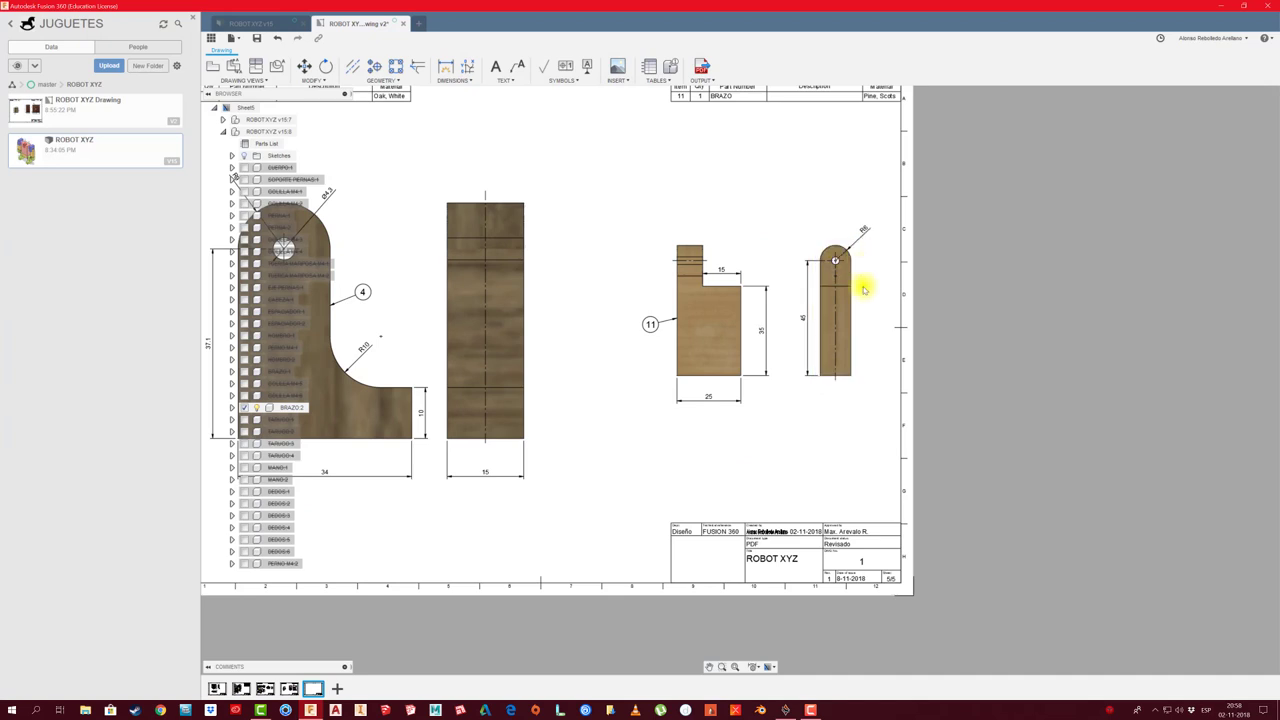
{"action": "scroll", "coordinate": [836, 352], "scroll_direction": "down", "scroll_amount": 2}
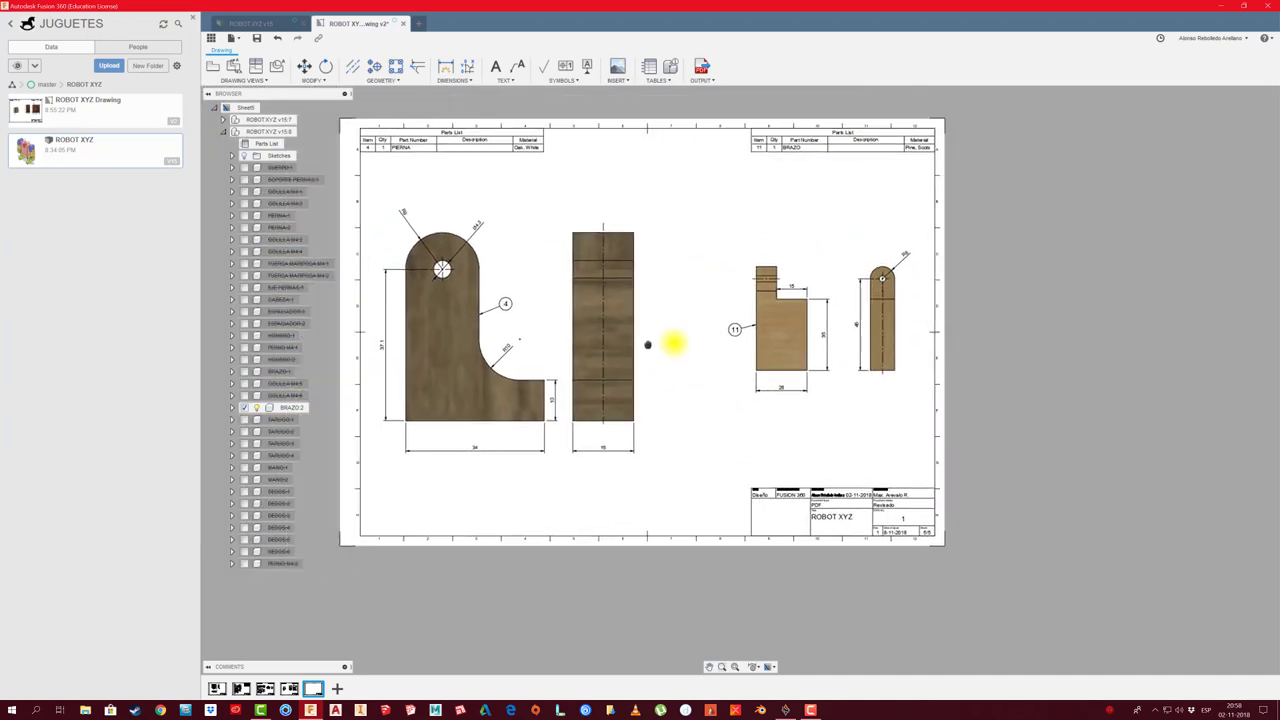
Shift both the arm's front and side views slightly to the left
{"action": "left_click", "coordinate": [796, 337]}
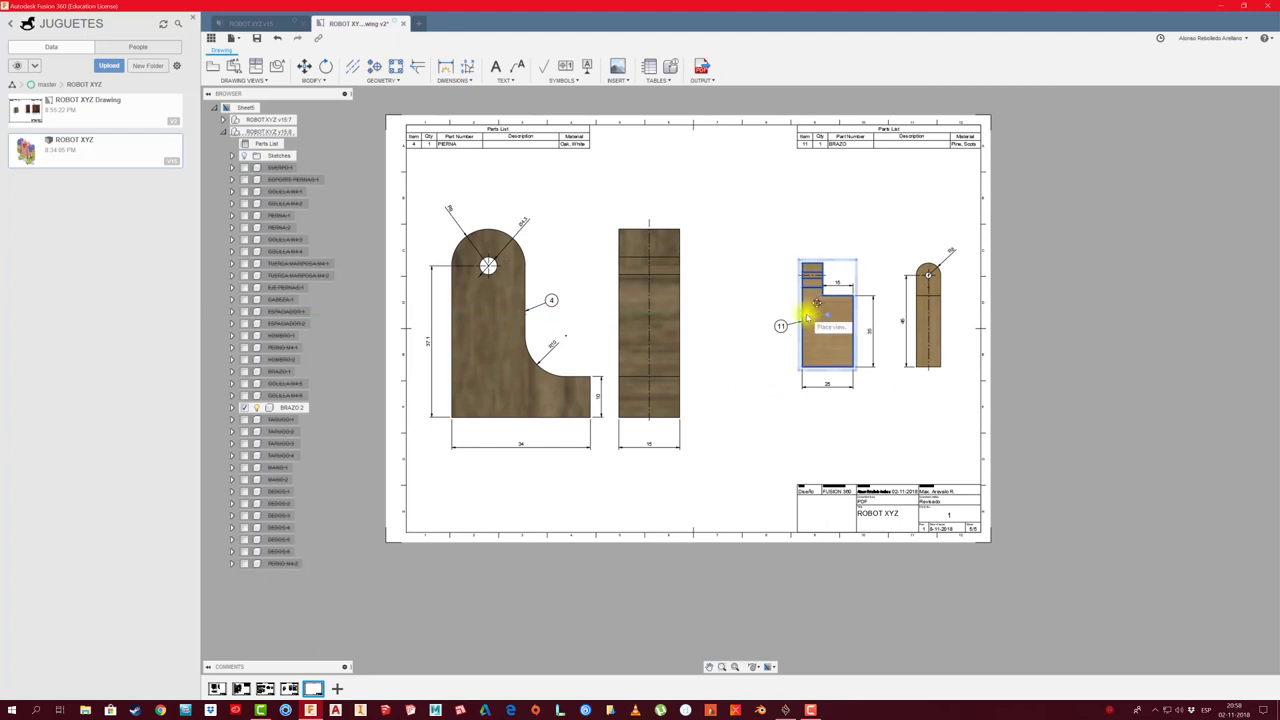
{"action": "left_click_drag", "start_coordinate": [828, 318], "coordinate": [802, 318]}
{"action": "left_click", "coordinate": [928, 324]}
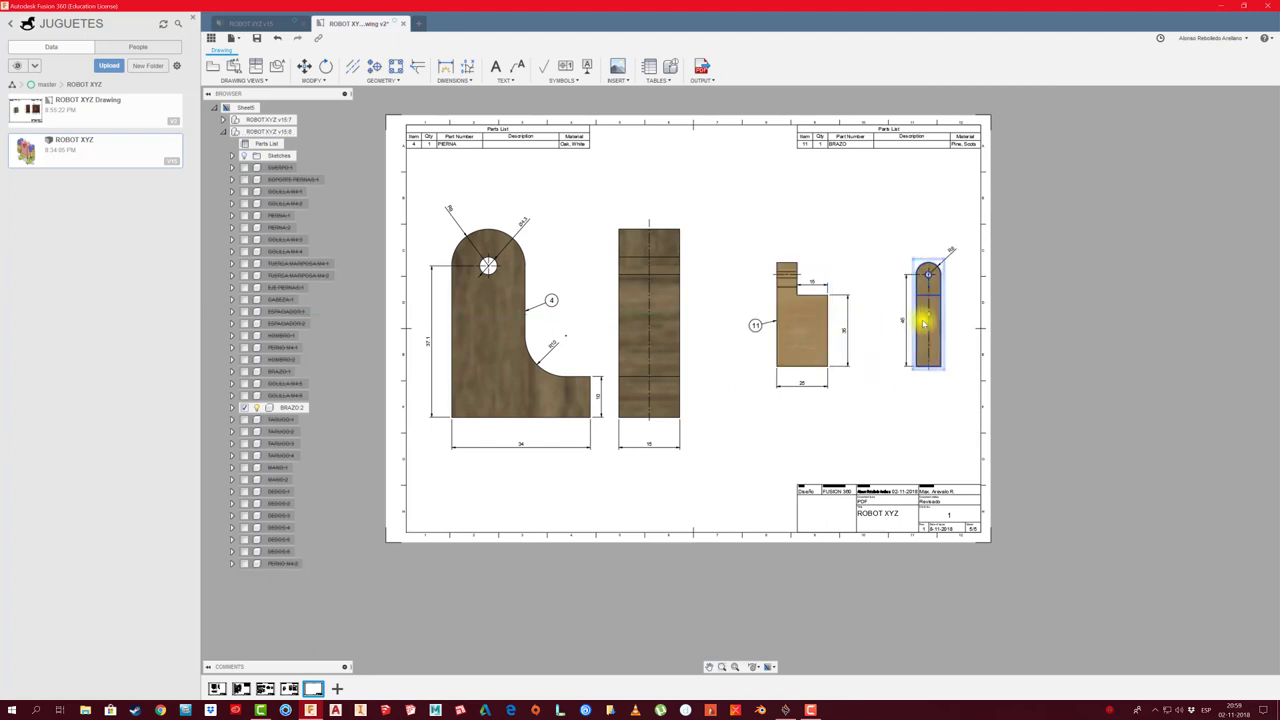
{"action": "left_click_drag", "start_coordinate": [928, 318], "coordinate": [905, 316]}
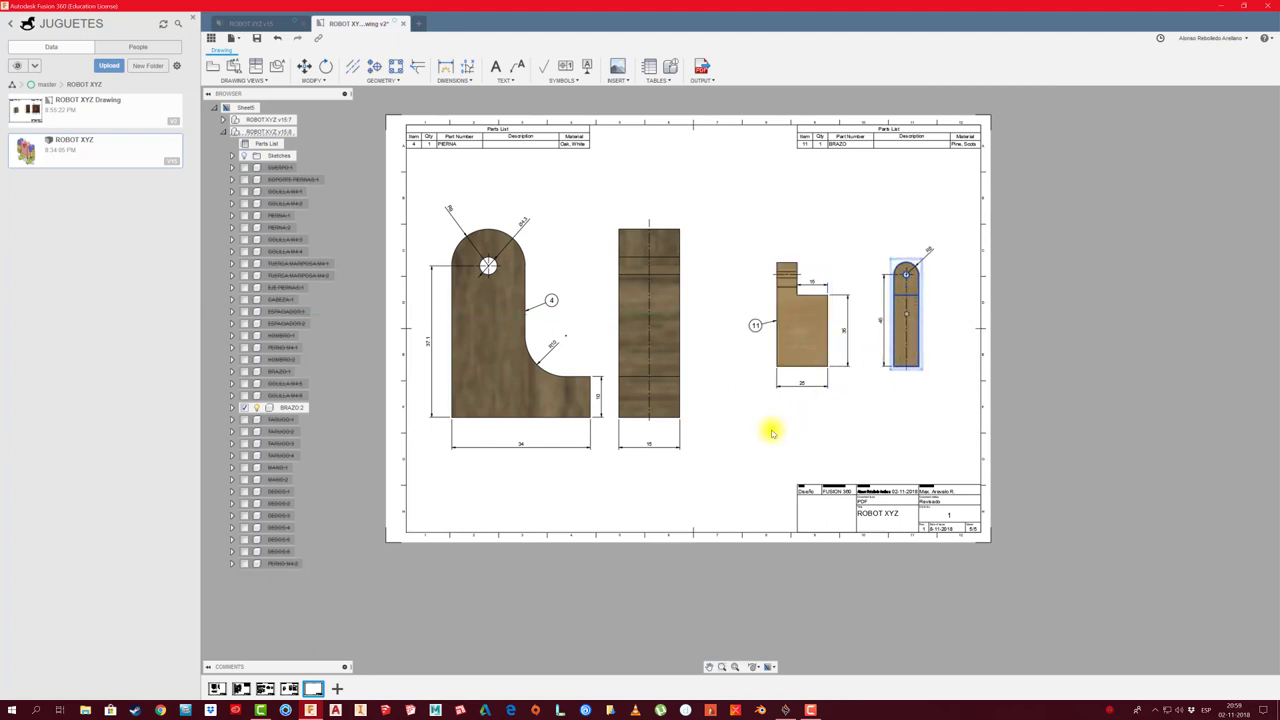
Insert the Logo ARTPLAY-02 image into the sheet's title block
{"action": "left_click", "coordinate": [618, 67]}
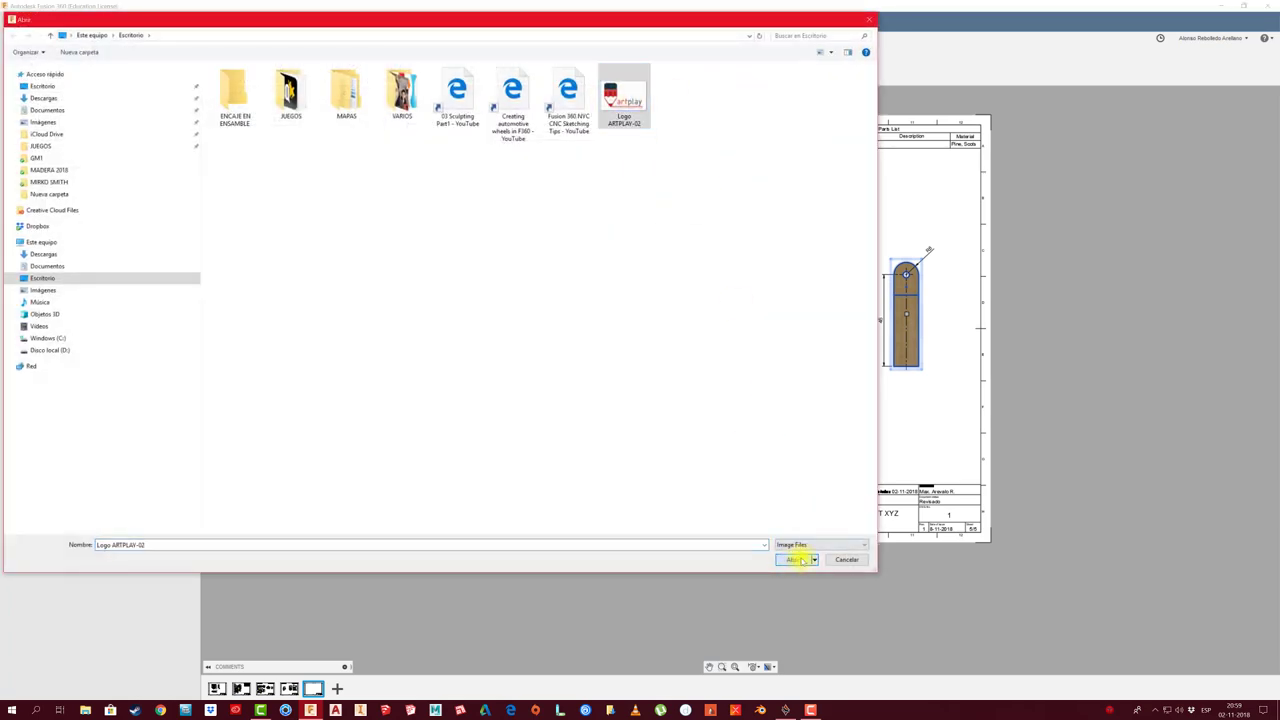
{"action": "left_click", "coordinate": [800, 560]}
{"action": "left_click", "coordinate": [800, 530]}
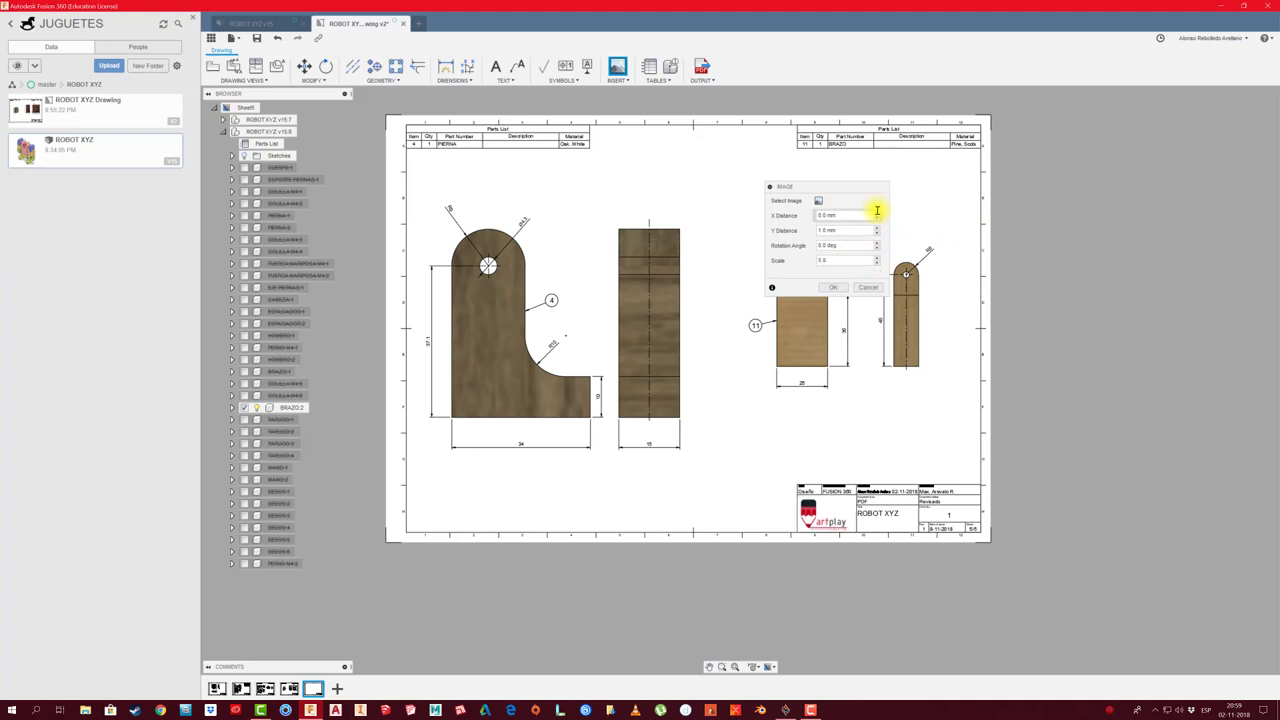
{"action": "left_click", "coordinate": [833, 287]}
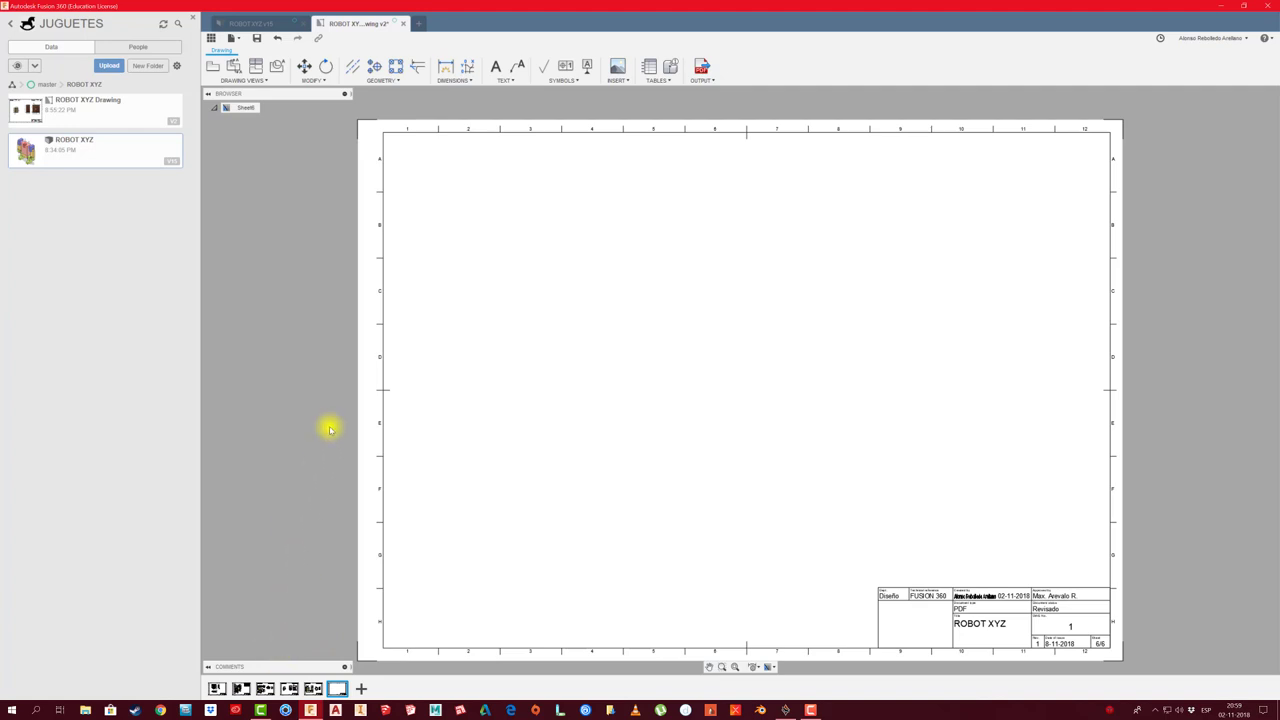
Orbit the ROBOT XYZ 3D model, then return to the drawing's blank sheet 6
{"action": "left_click", "coordinate": [275, 26]}
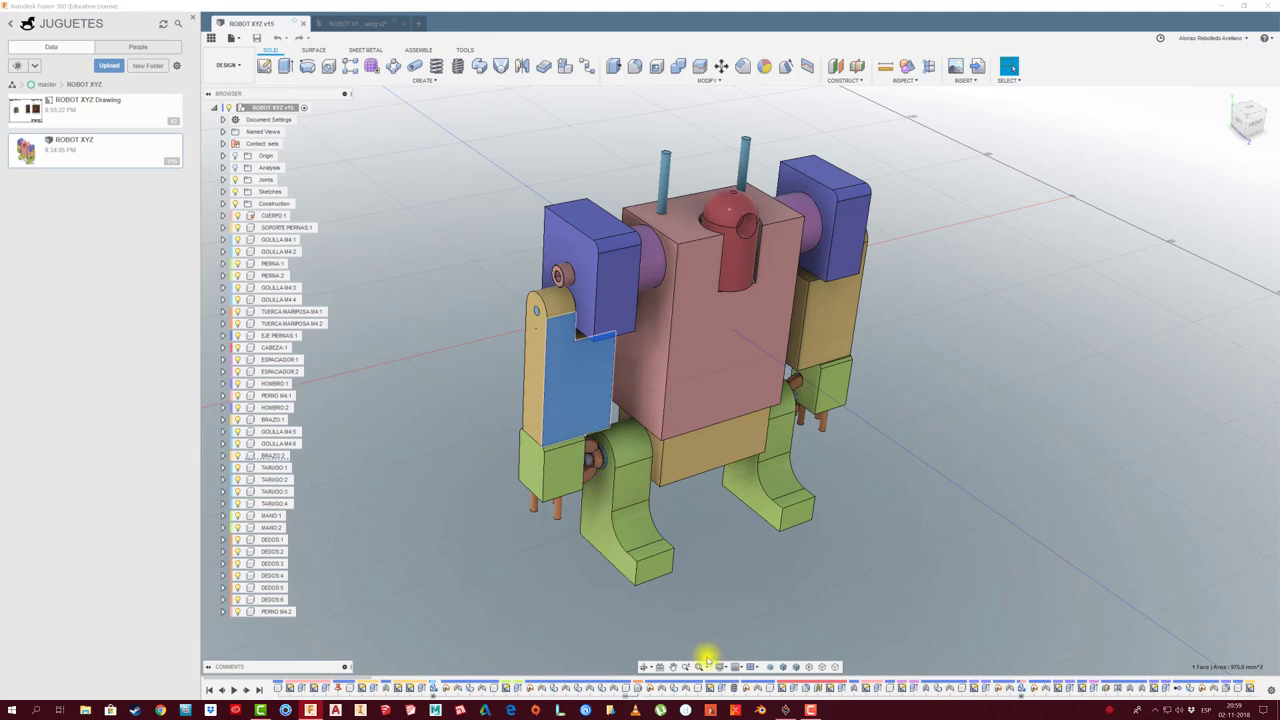
{"action": "mouse_move", "coordinate": [597, 543]}
{"action": "middle_mouse_down", "text": "shift"}
{"action": "mouse_move", "coordinate": [434, 551]}
{"action": "mouse_move", "coordinate": [503, 554]}
{"action": "mouse_move", "coordinate": [466, 386]}
{"action": "mouse_move", "coordinate": [497, 452]}
{"action": "mouse_move", "coordinate": [491, 526]}
{"action": "mouse_move", "coordinate": [409, 449]}
{"action": "mouse_move", "coordinate": [400, 306]}
{"action": "middle_mouse_up", "text": "shift"}
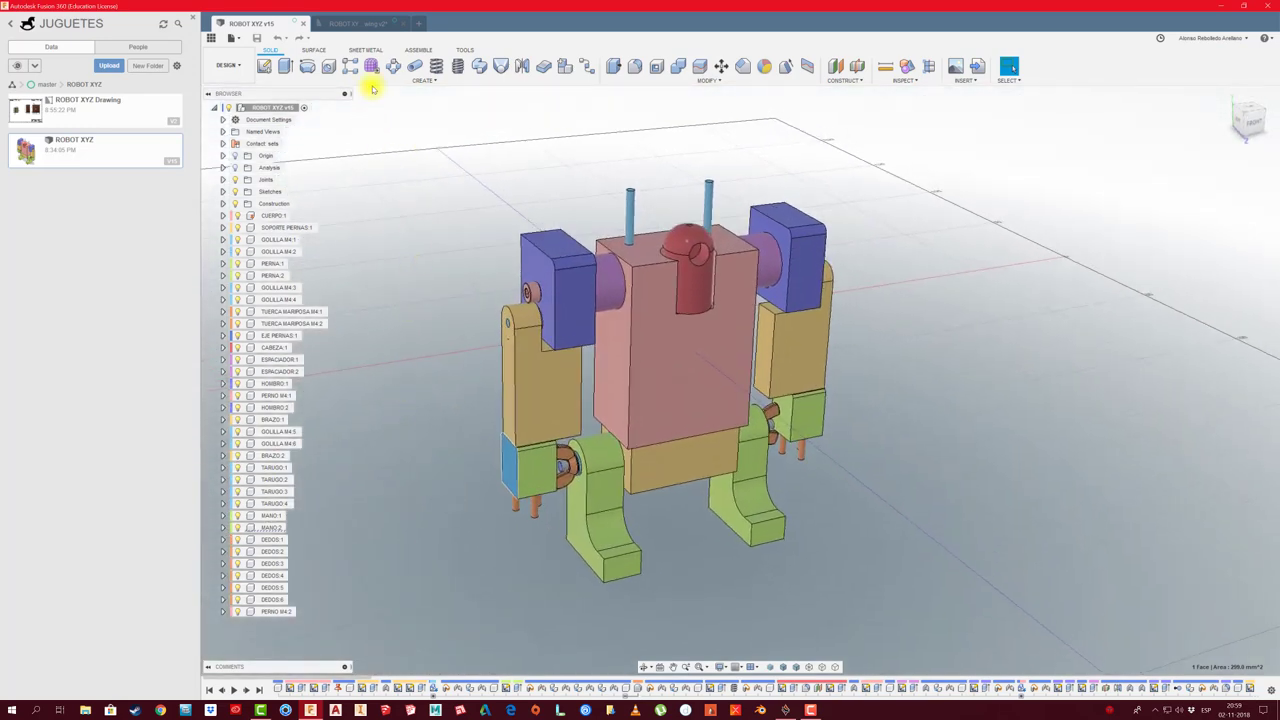
{"action": "left_click", "coordinate": [358, 23]}
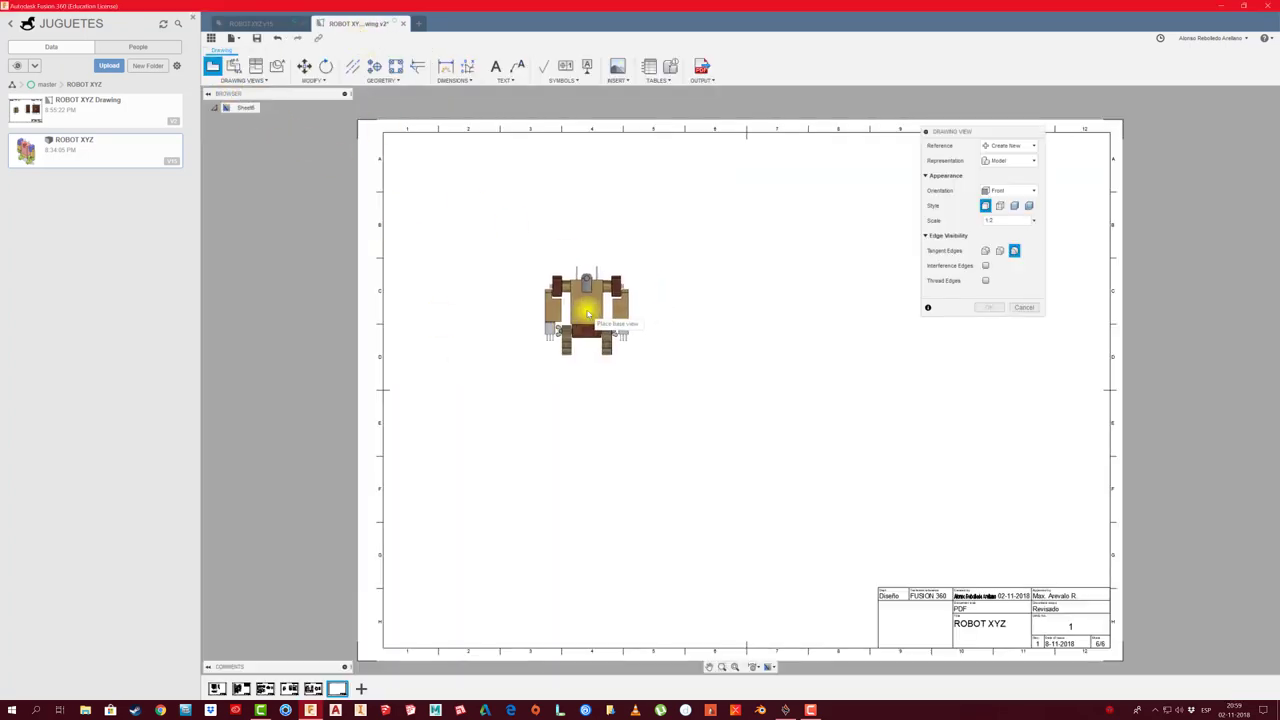
Place a shaded 4:1 base view of the robot on sheet 6
{"action": "left_click", "coordinate": [1034, 220]}
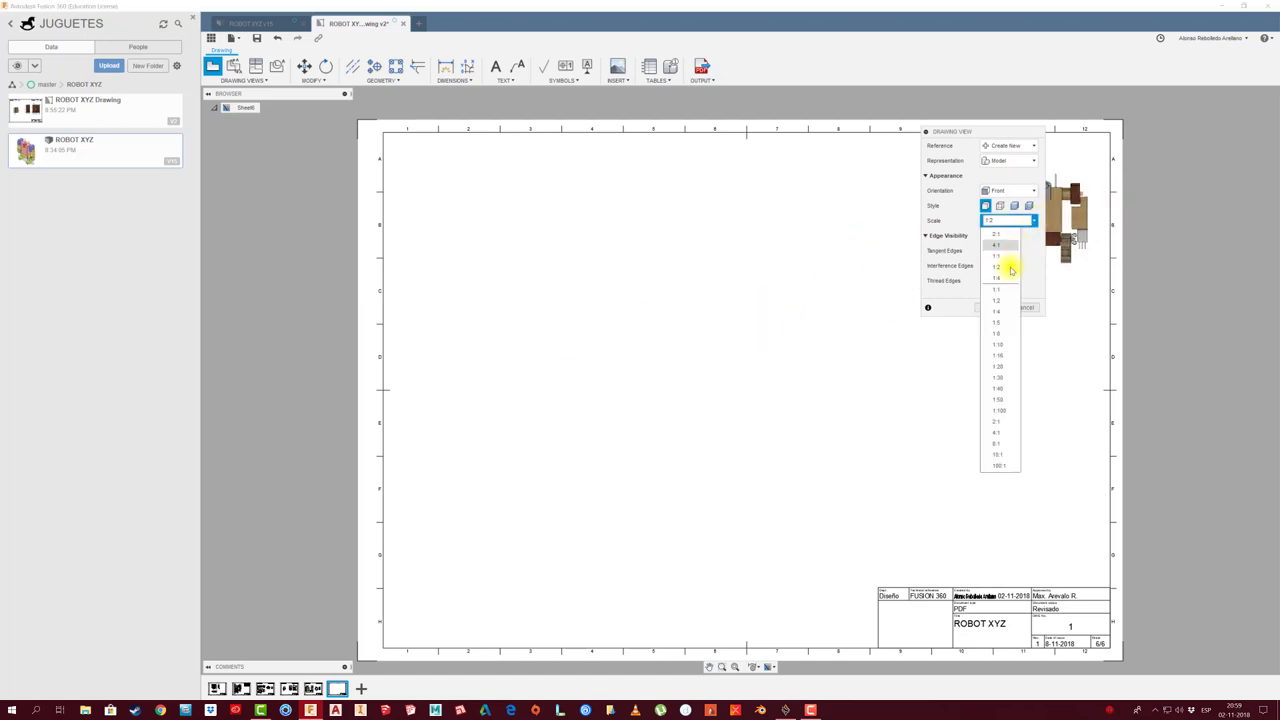
{"action": "left_click", "coordinate": [1009, 246]}
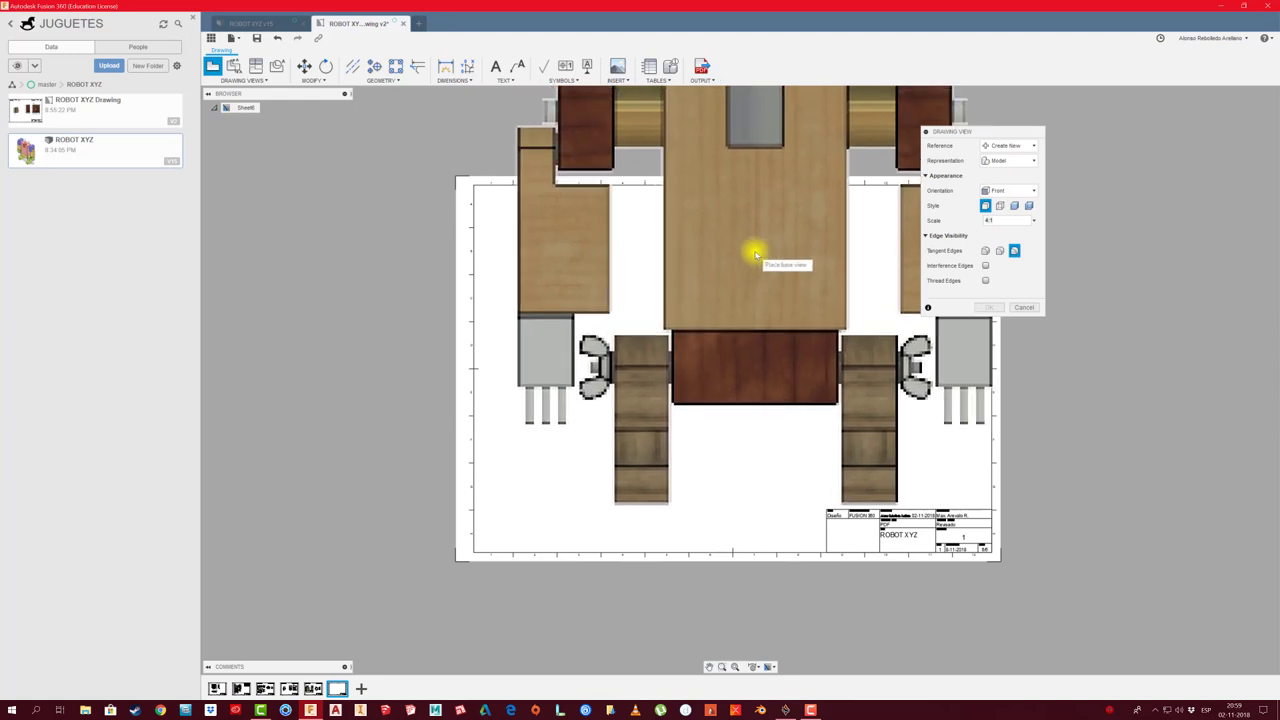
{"action": "left_click", "coordinate": [755, 254]}
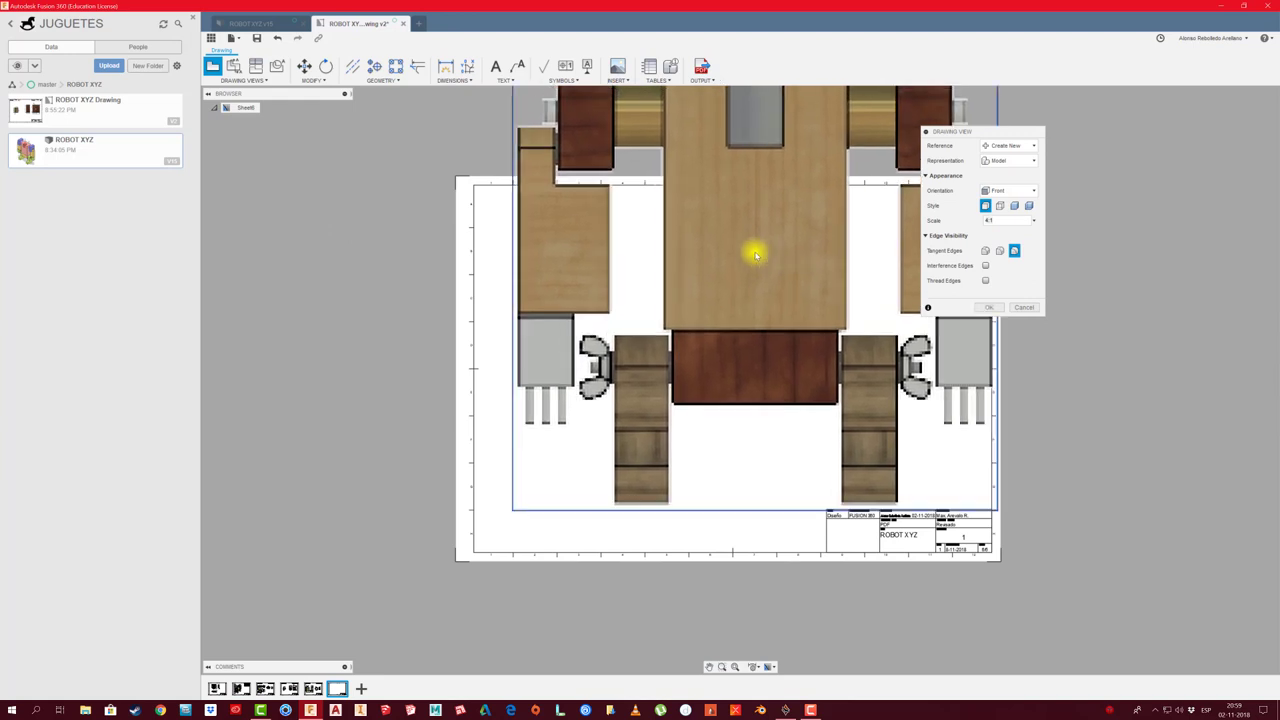
{"action": "left_click", "coordinate": [1028, 206]}
{"action": "left_click", "coordinate": [989, 307]}
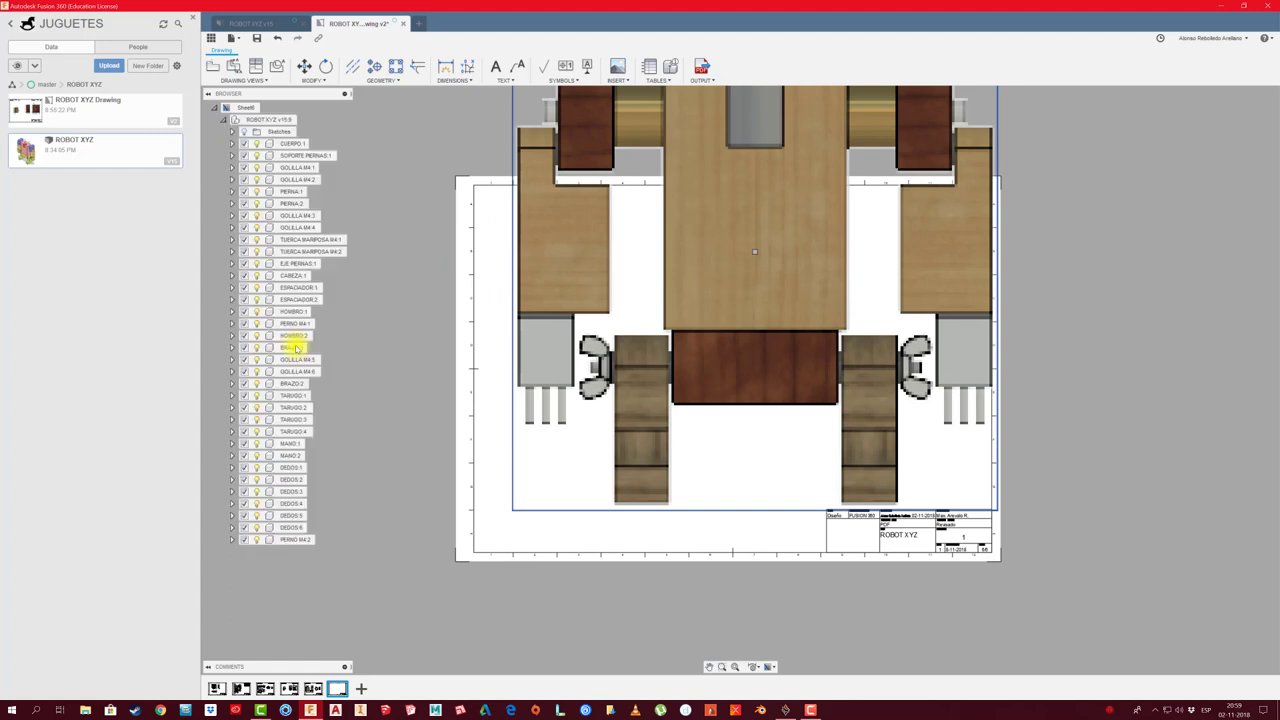
Isolate the MANO:1 hand in that view and move it to the sheet's left-centre
{"action": "right_click", "coordinate": [290, 443]}
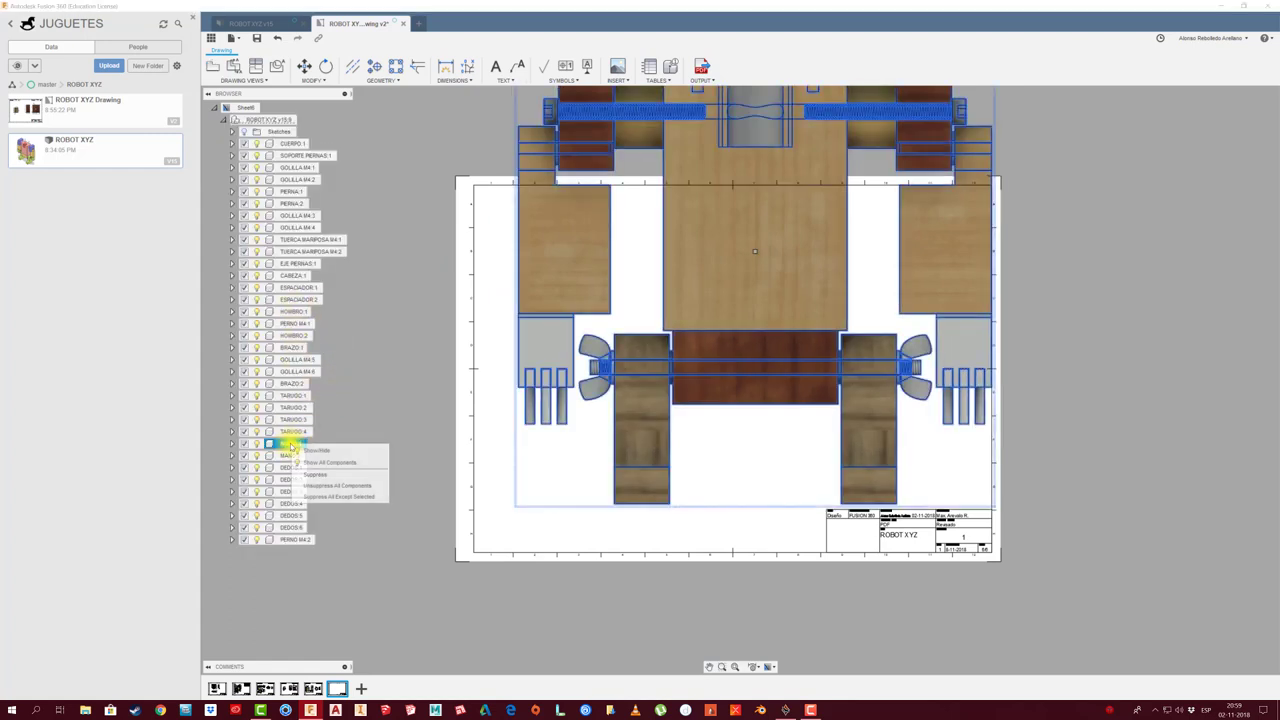
{"action": "left_click", "coordinate": [318, 500]}
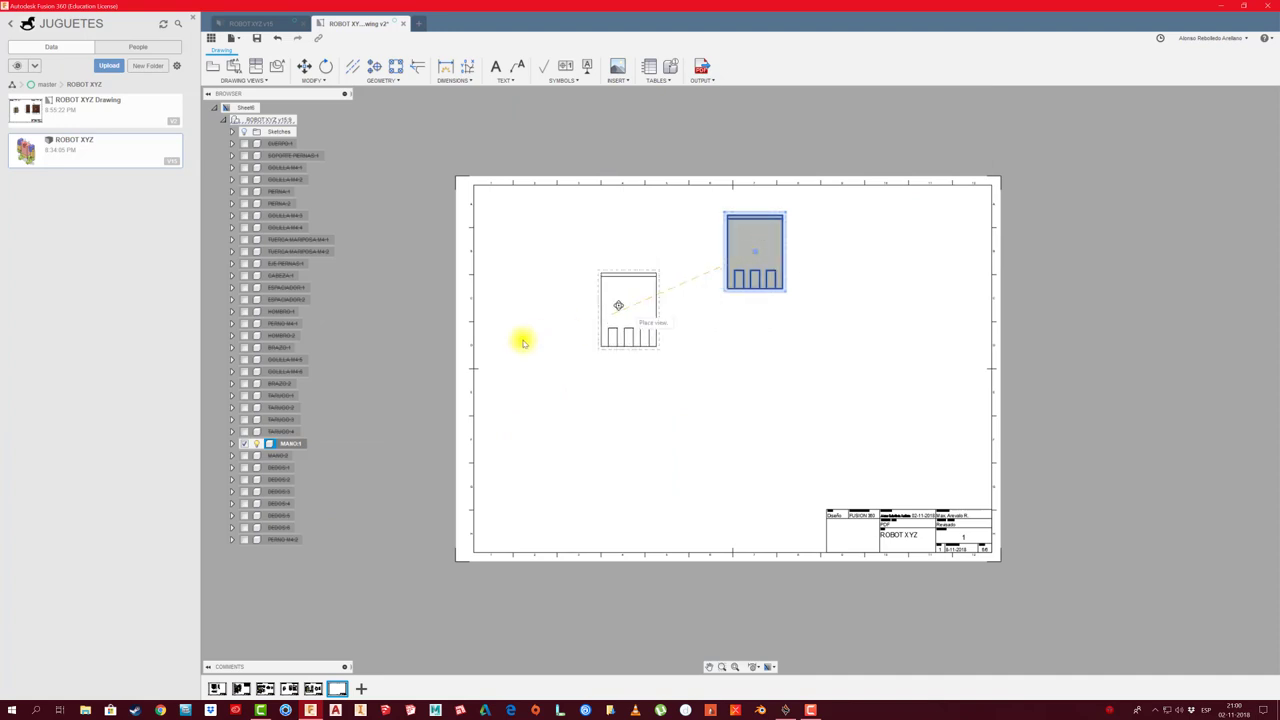
{"action": "left_click_drag", "start_coordinate": [755, 252], "coordinate": [565, 318]}
{"action": "scroll", "coordinate": [614, 294], "scroll_direction": "up", "scroll_amount": 1}
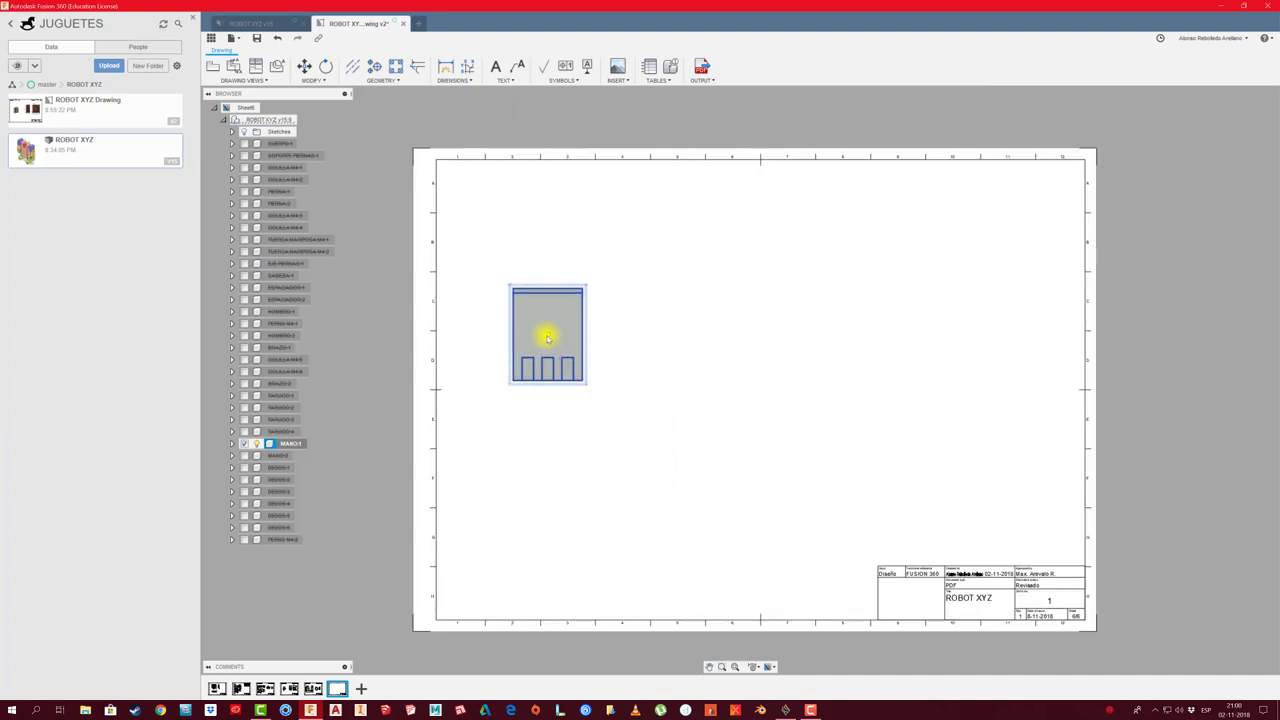
{"action": "scroll", "coordinate": [576, 340], "scroll_direction": "up", "scroll_amount": 1}
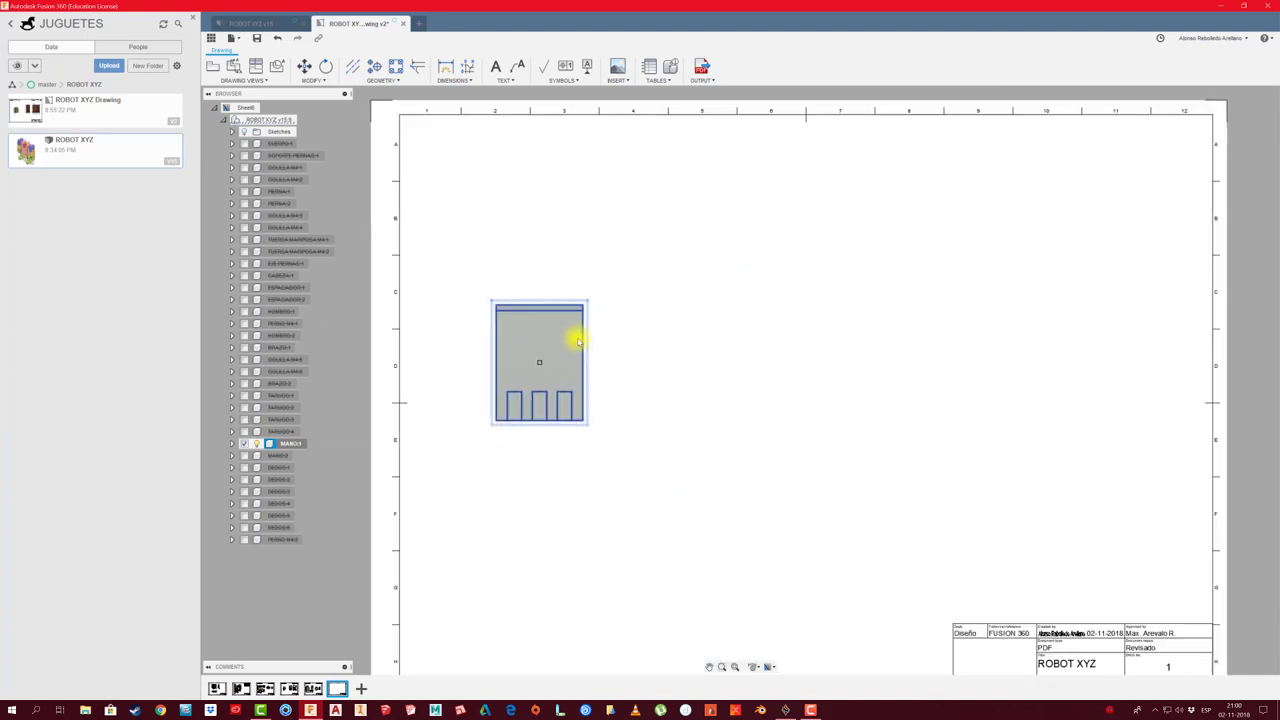
{"action": "key", "text": "Escape"}
Project a side view to the right of the MANO:1 hand view
{"action": "left_click", "coordinate": [577, 341]}
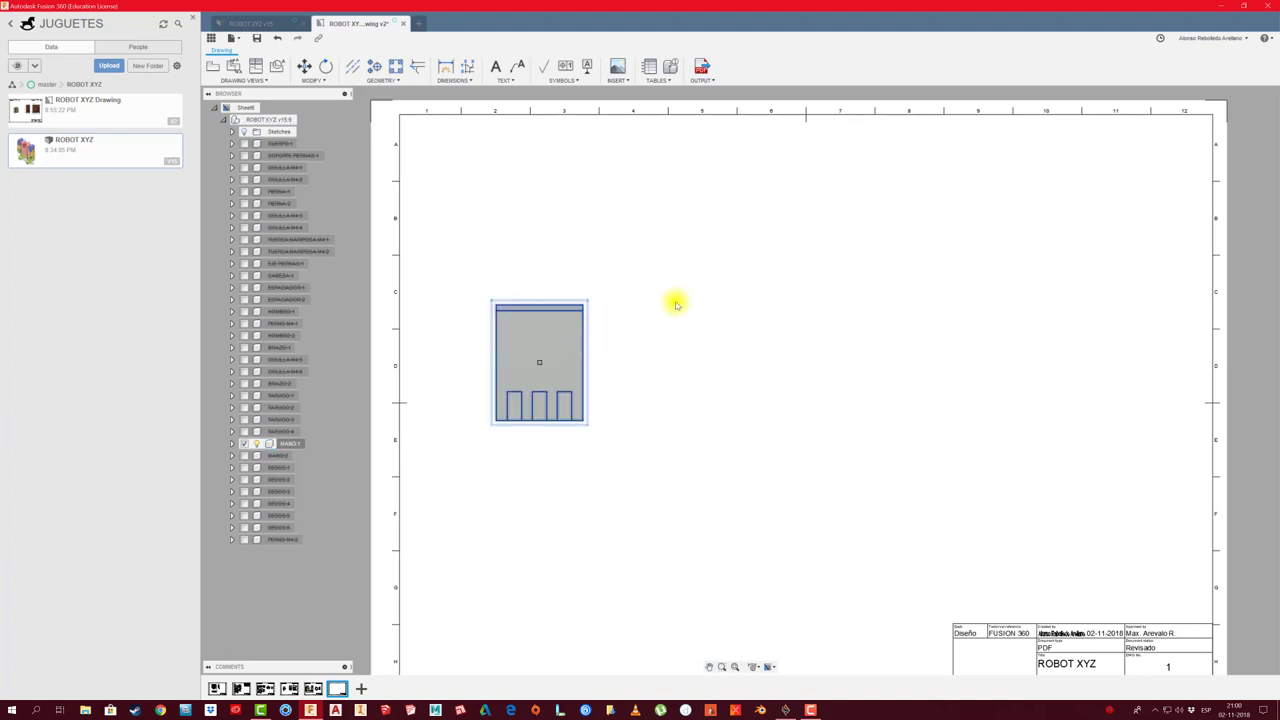
{"action": "left_click", "coordinate": [690, 362]}
{"action": "right_click", "coordinate": [697, 363]}
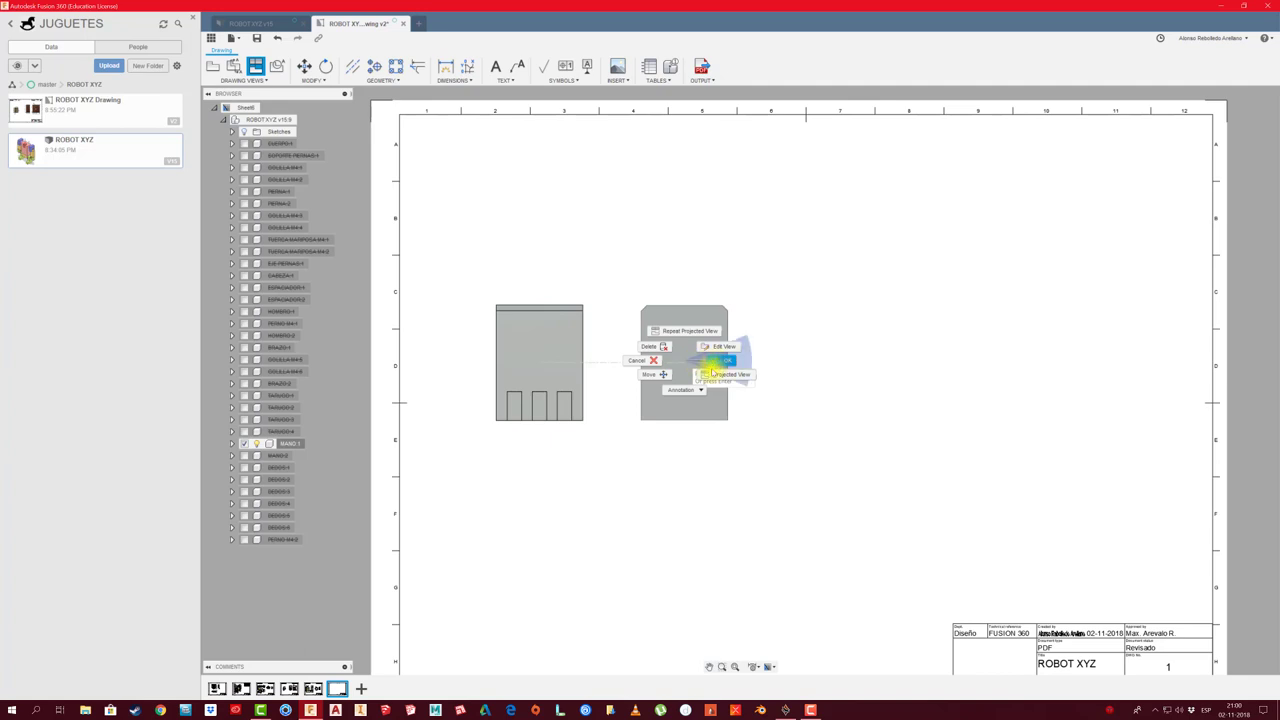
{"action": "left_click", "coordinate": [712, 366]}
Project a second view below the hand view, showing its three holes
{"action": "left_click", "coordinate": [255, 66]}
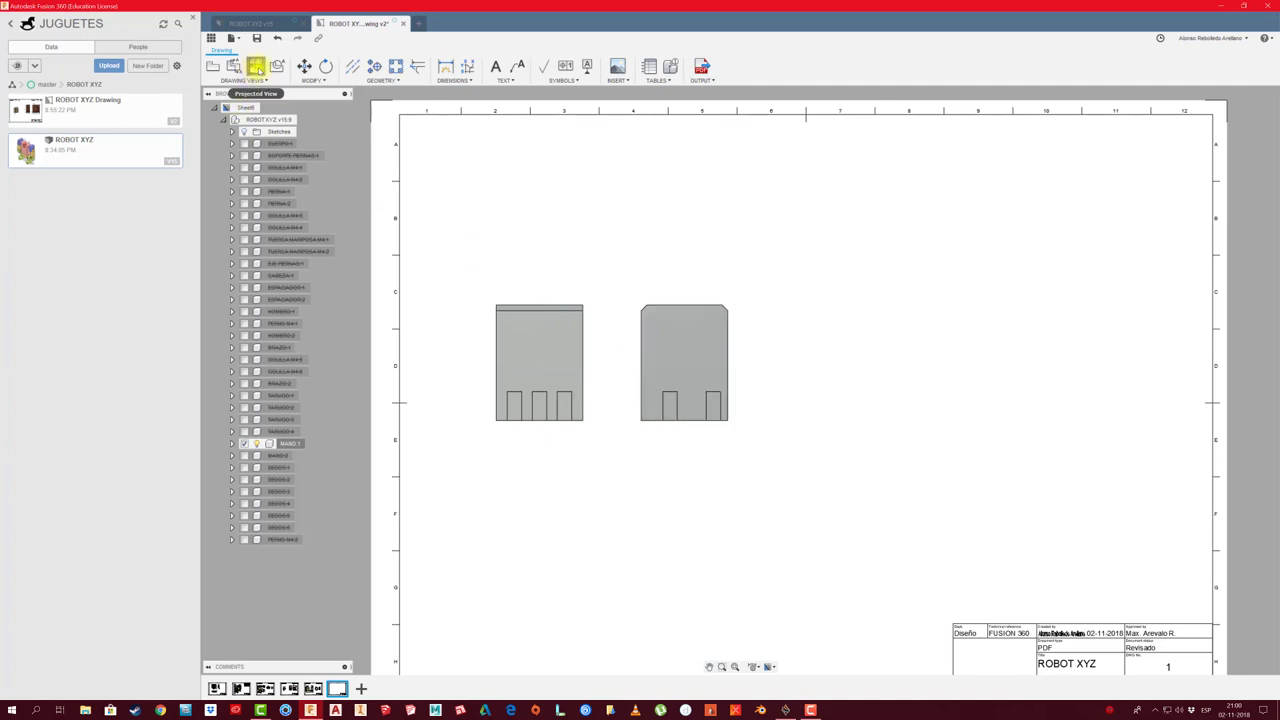
{"action": "left_click", "coordinate": [563, 302]}
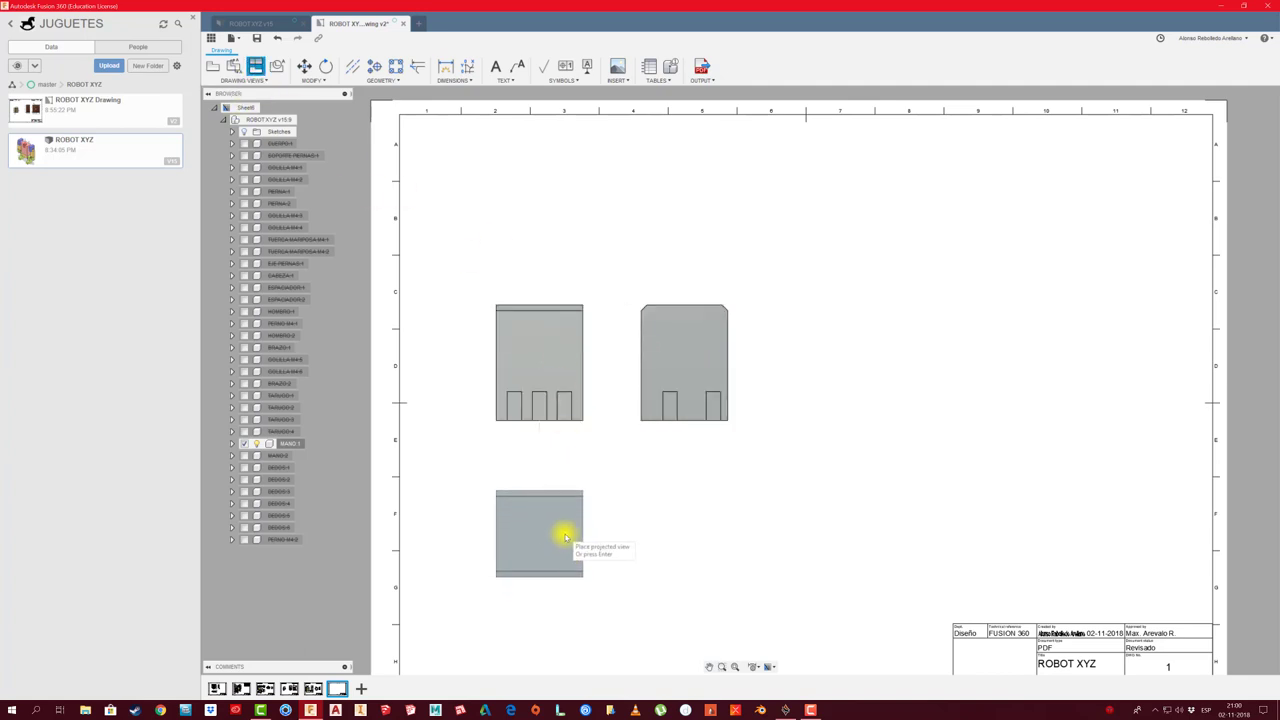
{"action": "left_click", "coordinate": [565, 537]}
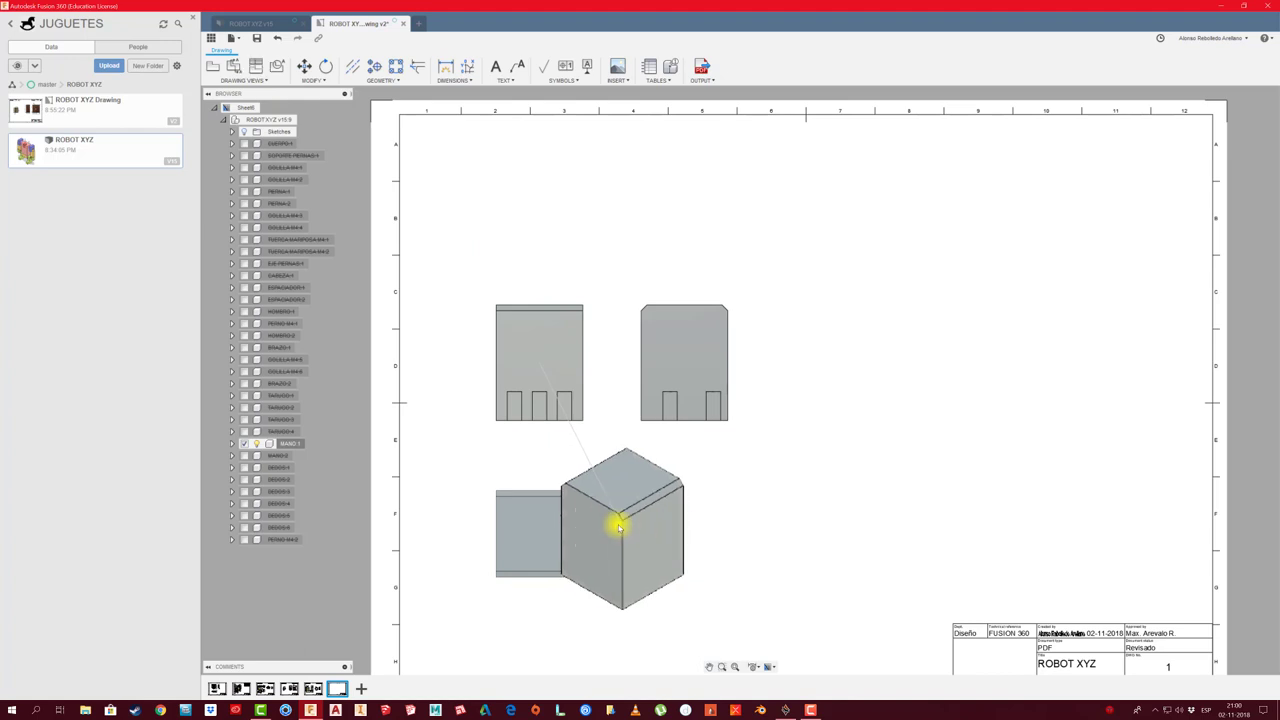
{"action": "key", "text": "Return"}
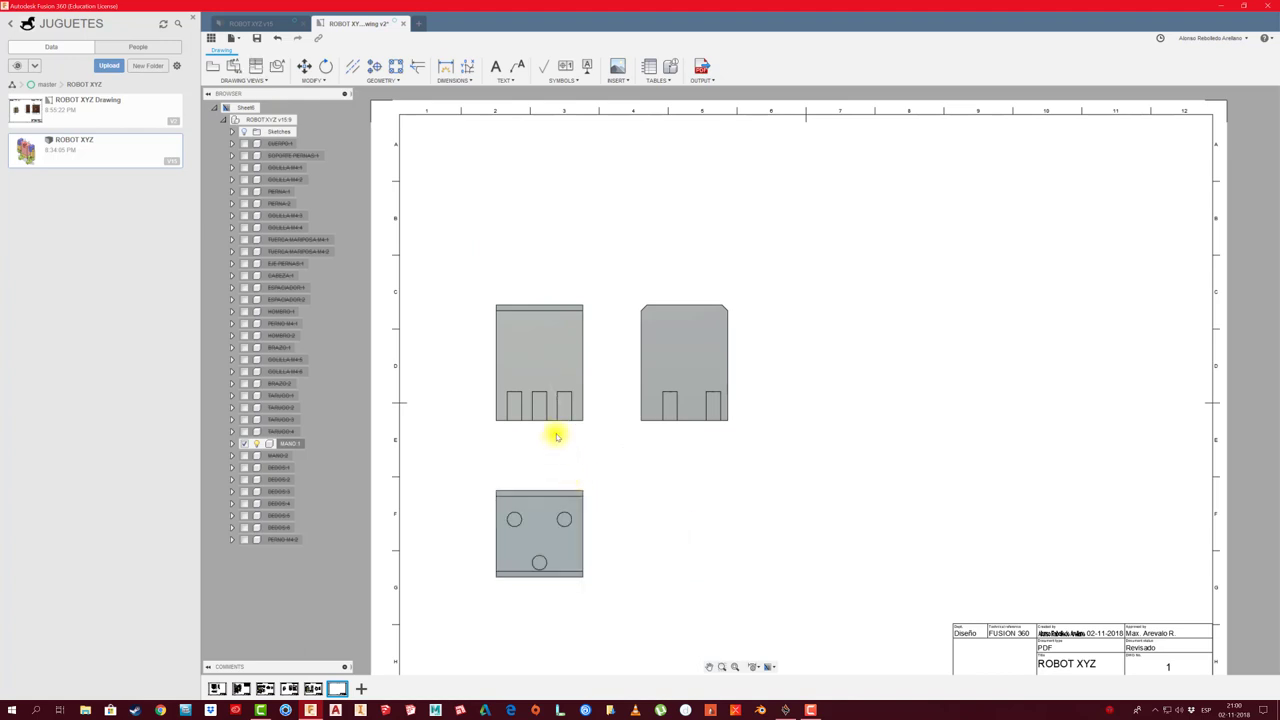
{"action": "scroll", "coordinate": [553, 534], "scroll_direction": "up", "scroll_amount": 2}
{"action": "scroll", "coordinate": [557, 534], "scroll_direction": "up", "scroll_amount": 3}
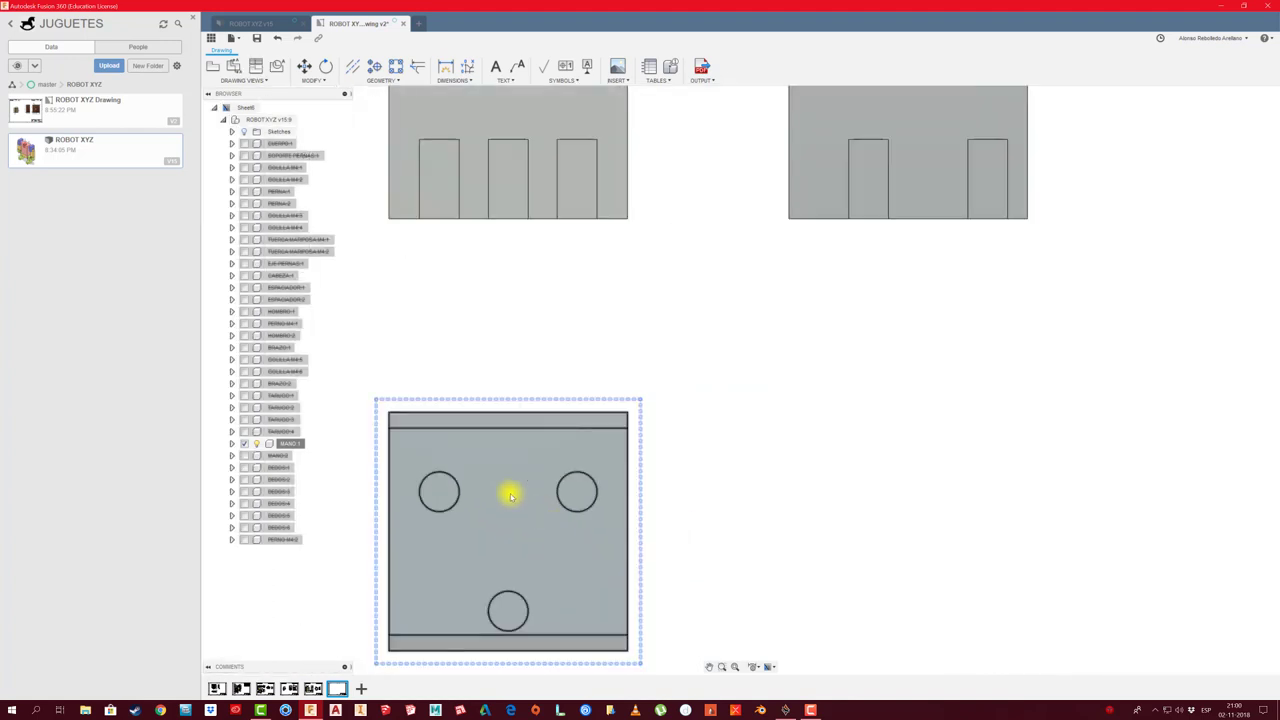
{"action": "left_click", "coordinate": [568, 511]}
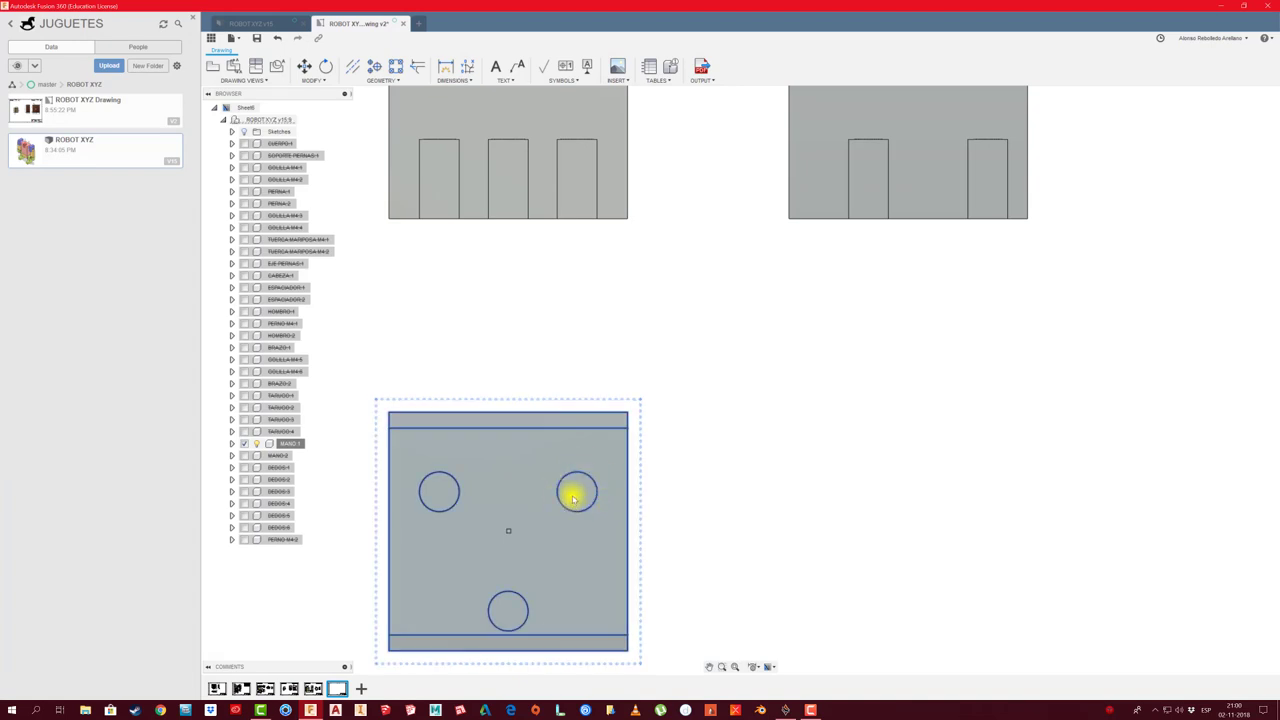
{"action": "scroll", "coordinate": [573, 498], "scroll_direction": "down", "scroll_amount": 2}
{"action": "scroll", "coordinate": [791, 247], "scroll_direction": "down", "scroll_amount": 2}
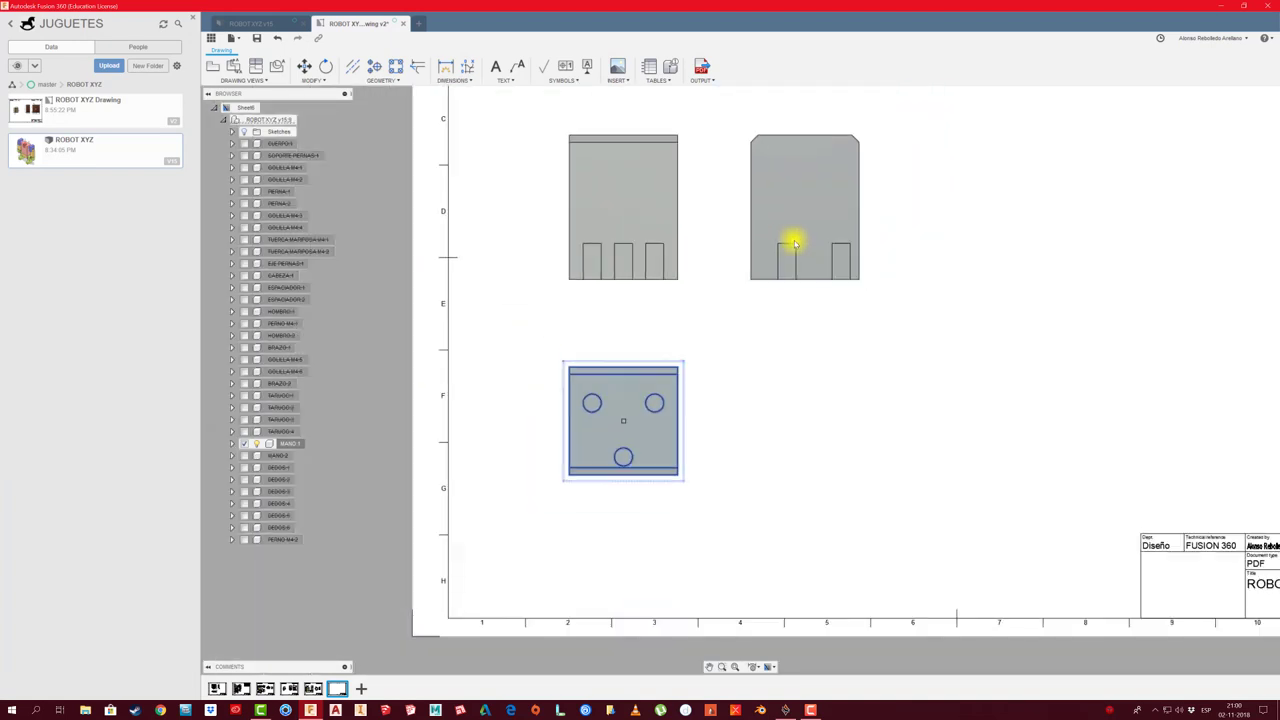
{"action": "scroll", "coordinate": [740, 385], "scroll_direction": "up", "scroll_amount": 2}
{"action": "scroll", "coordinate": [735, 399], "scroll_direction": "down", "scroll_amount": 2}
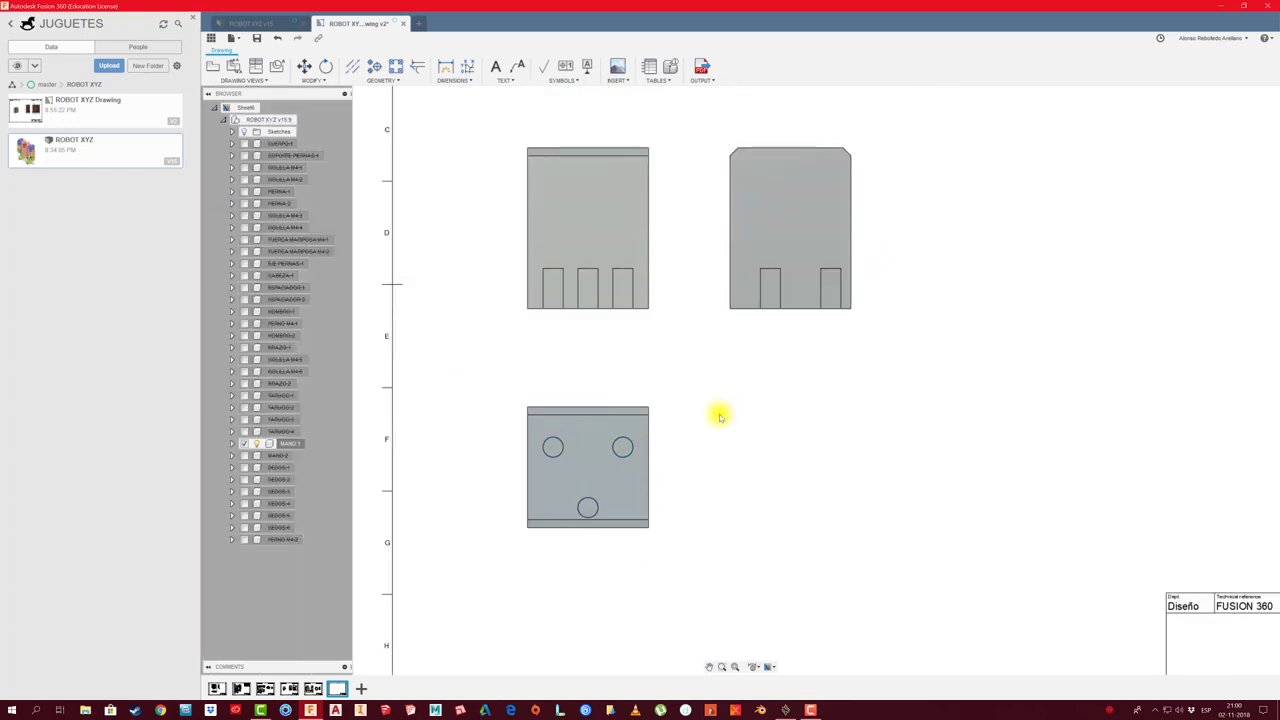
{"action": "scroll", "coordinate": [720, 415], "scroll_direction": "down", "scroll_amount": 1}
{"action": "scroll", "coordinate": [686, 420], "scroll_direction": "up", "scroll_amount": 1}
{"action": "scroll", "coordinate": [677, 443], "scroll_direction": "up", "scroll_amount": 2}
{"action": "scroll", "coordinate": [681, 444], "scroll_direction": "up", "scroll_amount": 1}
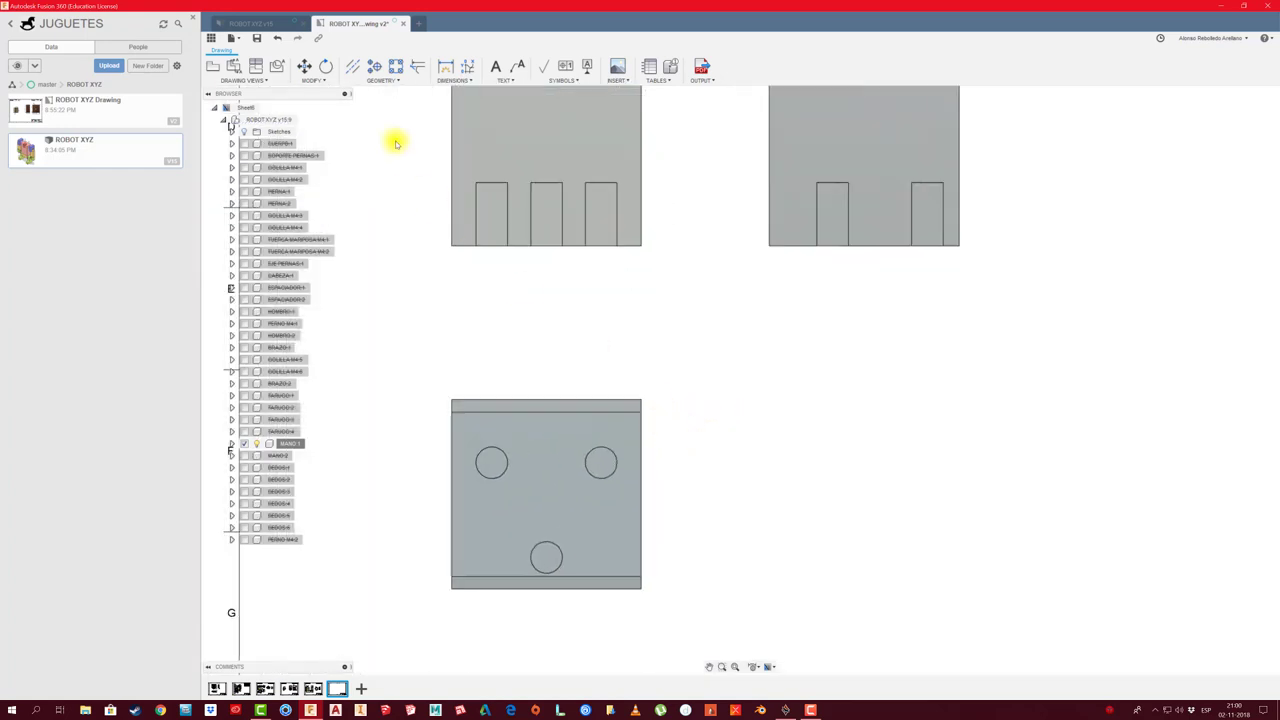
{"action": "scroll", "coordinate": [557, 451], "scroll_direction": "down", "scroll_amount": 1}
{"action": "scroll", "coordinate": [557, 451], "scroll_direction": "down", "scroll_amount": 1}
{"action": "scroll", "coordinate": [557, 451], "scroll_direction": "up", "scroll_amount": 1}
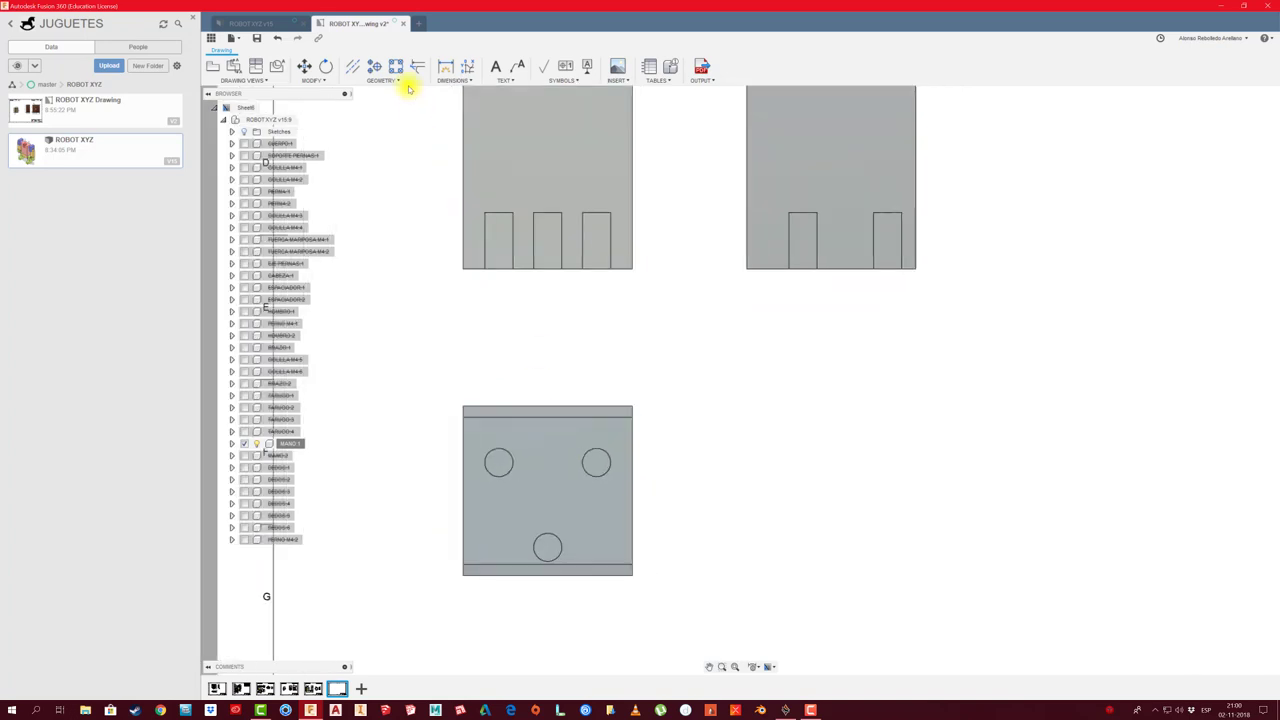
Add a centre mark pattern on the lower view's three holes, marking the pattern centre too
{"action": "left_click", "coordinate": [398, 72]}
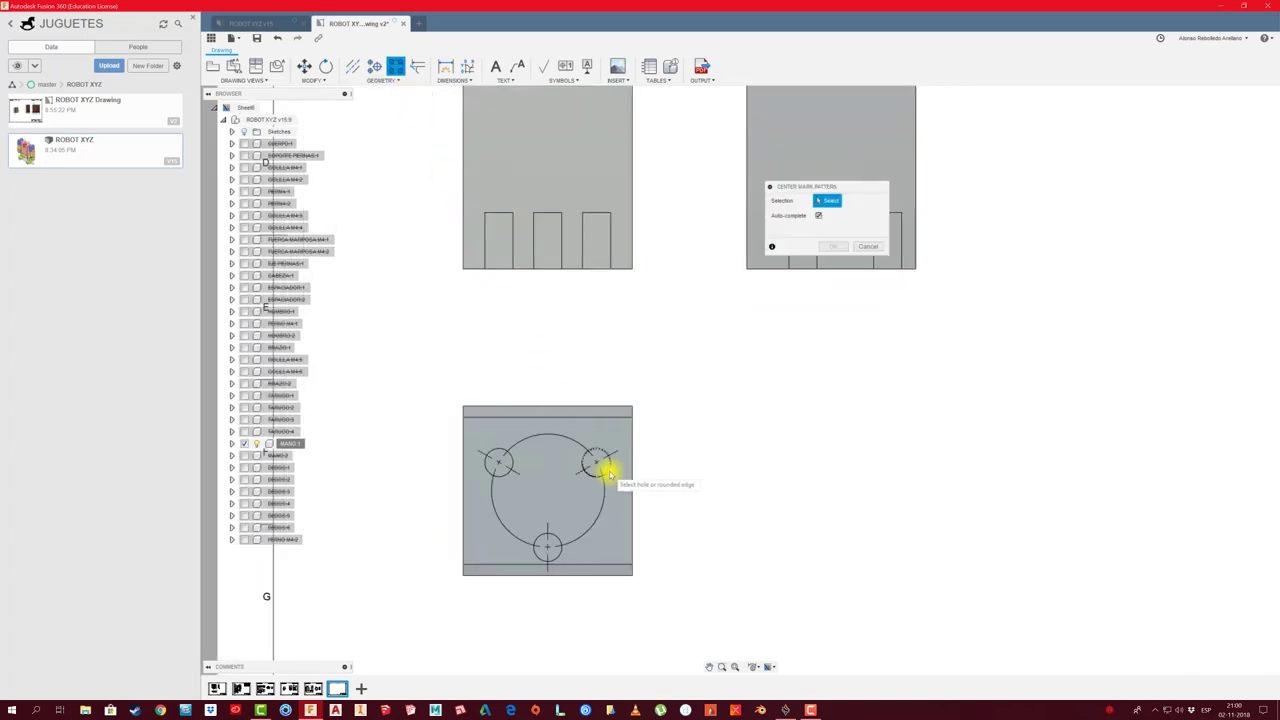
{"action": "left_click", "coordinate": [607, 472]}
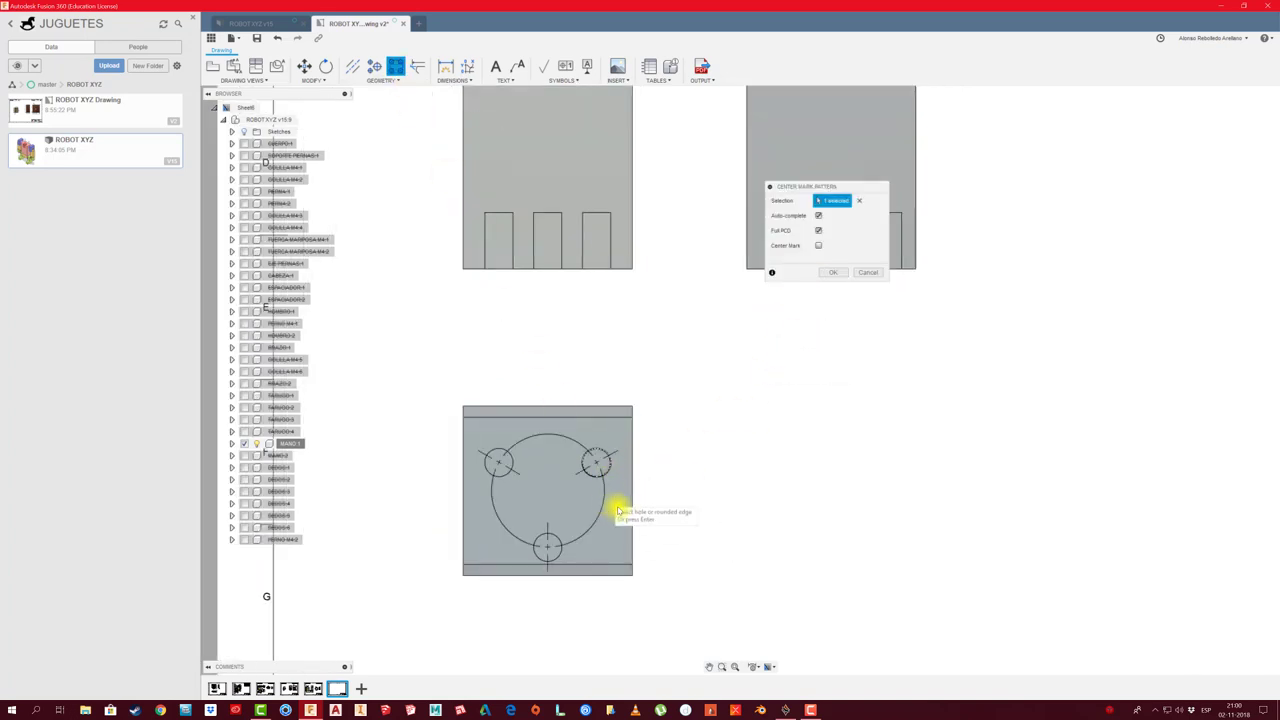
{"action": "left_click", "coordinate": [819, 246]}
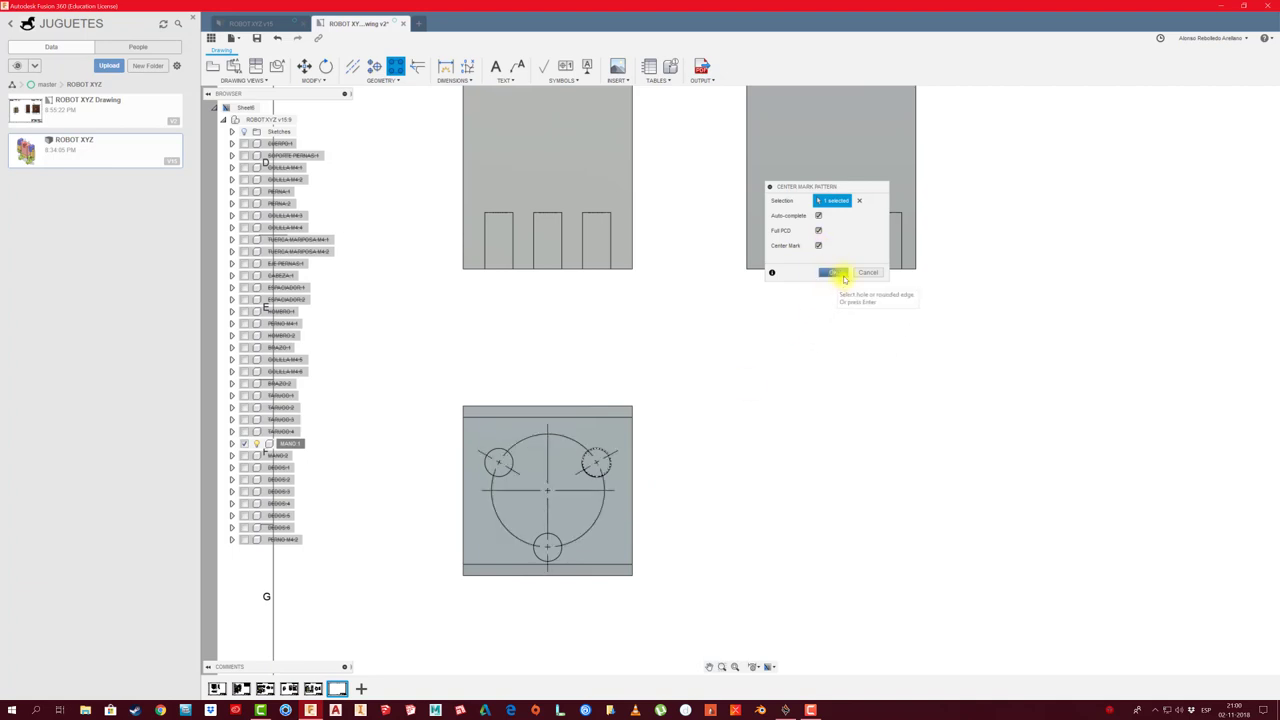
{"action": "left_click", "coordinate": [843, 277]}
{"action": "scroll", "coordinate": [598, 540], "scroll_direction": "up", "scroll_amount": 3}
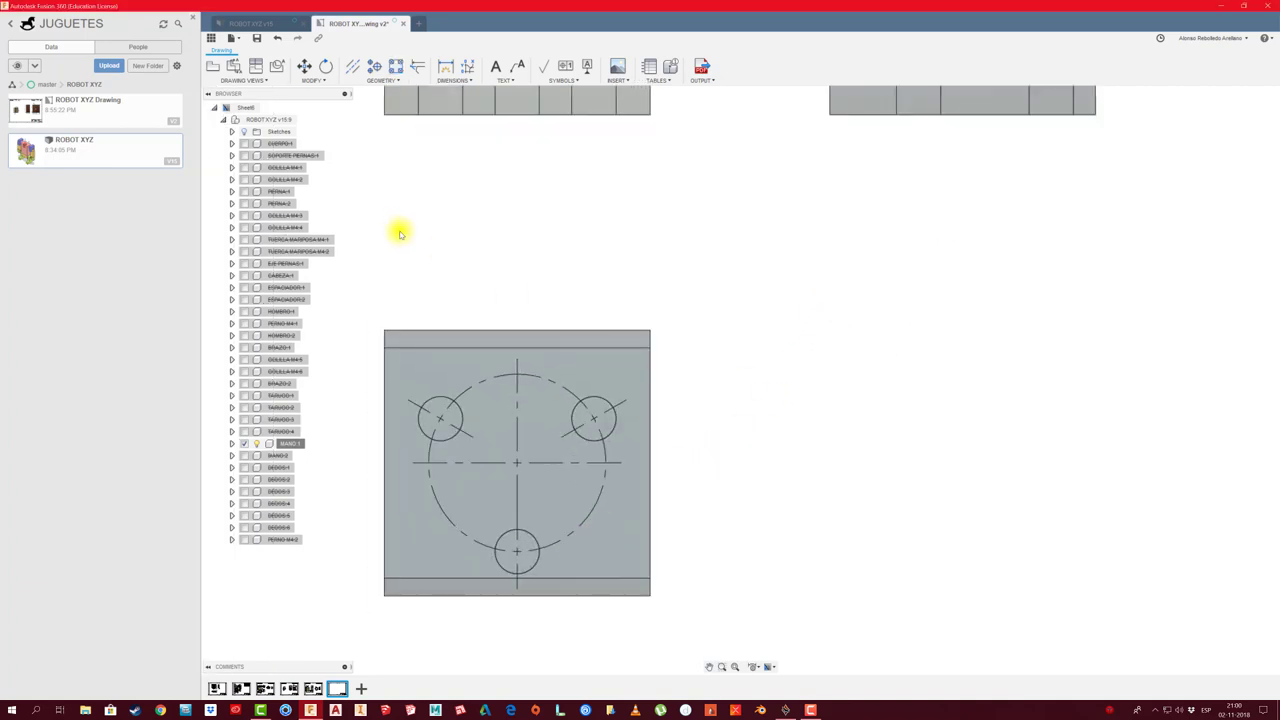
Dimension the 30° hole angle, the Ø2.5 hole diameter and the 5 slot height
{"action": "left_click", "coordinate": [447, 67]}
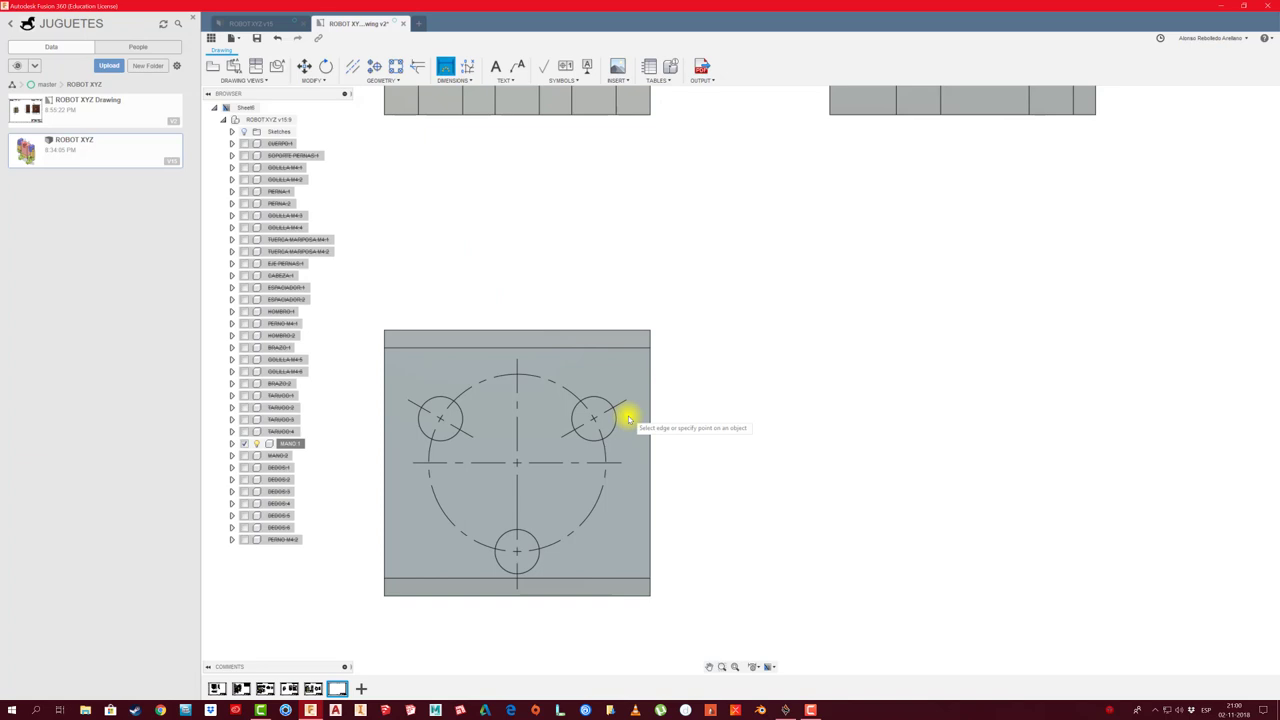
{"action": "left_click", "coordinate": [572, 432]}
{"action": "left_click", "coordinate": [588, 461]}
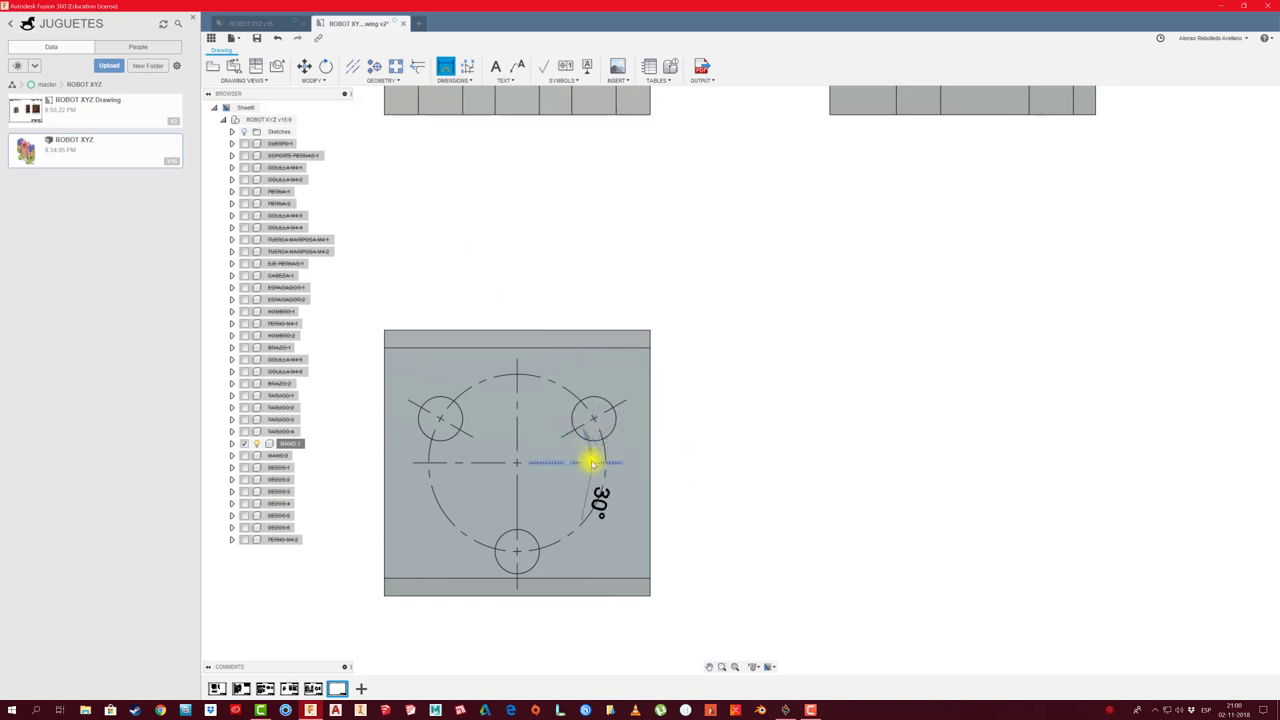
{"action": "left_click", "coordinate": [718, 408]}
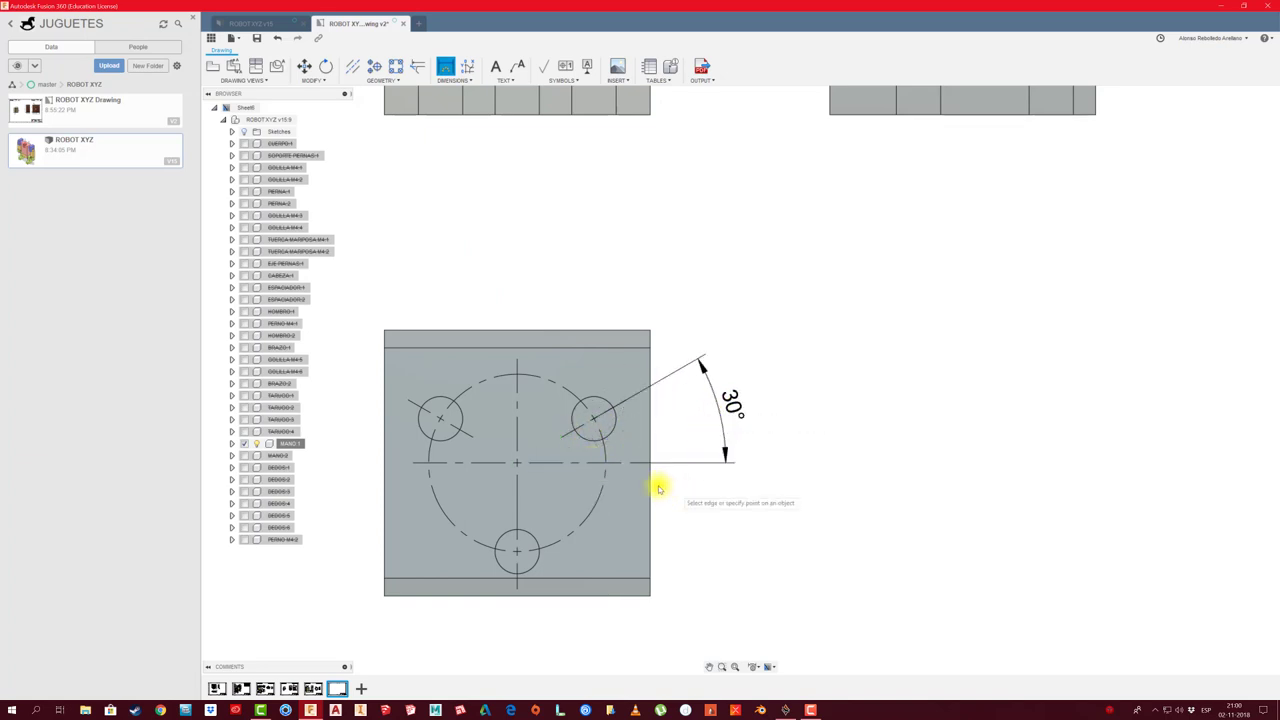
{"action": "left_click", "coordinate": [530, 556]}
{"action": "left_click", "coordinate": [595, 650]}
{"action": "scroll", "coordinate": [651, 443], "scroll_direction": "down", "scroll_amount": 2}
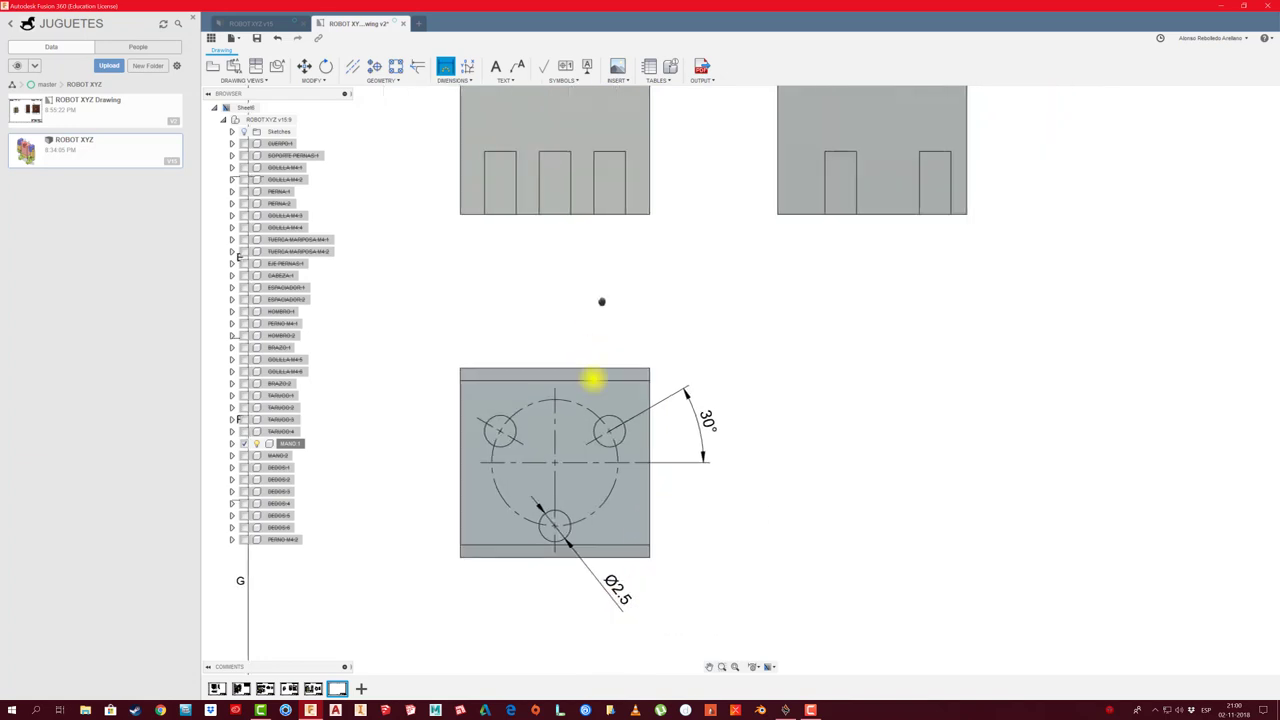
{"action": "middle_click_drag", "start_coordinate": [600, 300], "coordinate": [614, 358]}
{"action": "left_click", "coordinate": [601, 355]}
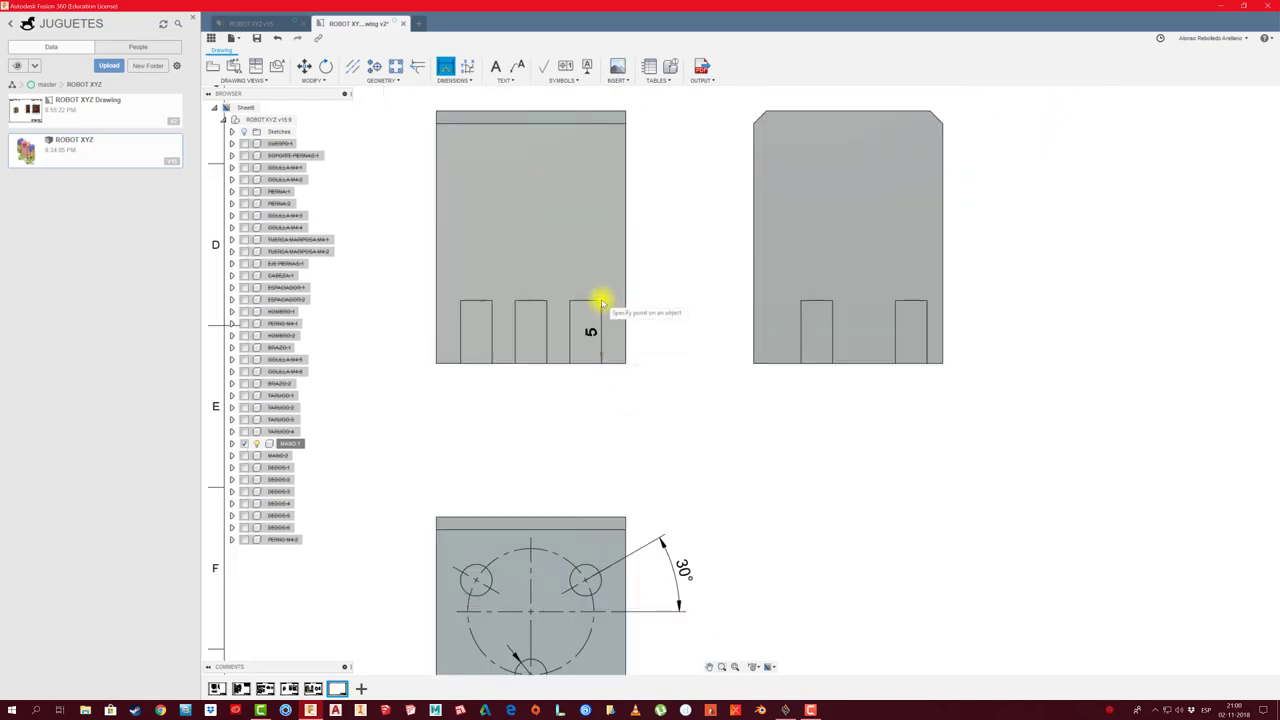
{"action": "left_click", "coordinate": [695, 330]}
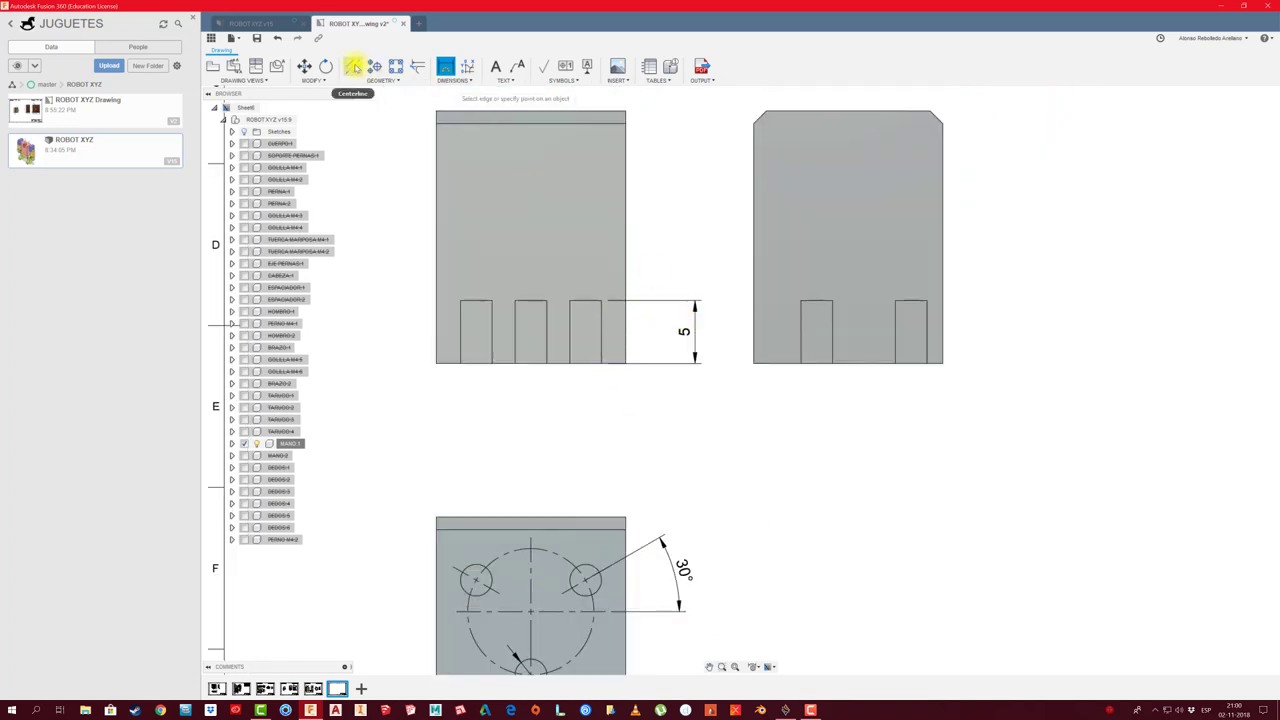
Add centrelines to the third and middle slots, then start the Ø10 bolt-circle dimension
{"action": "left_click", "coordinate": [354, 67]}
{"action": "left_click", "coordinate": [570, 335]}
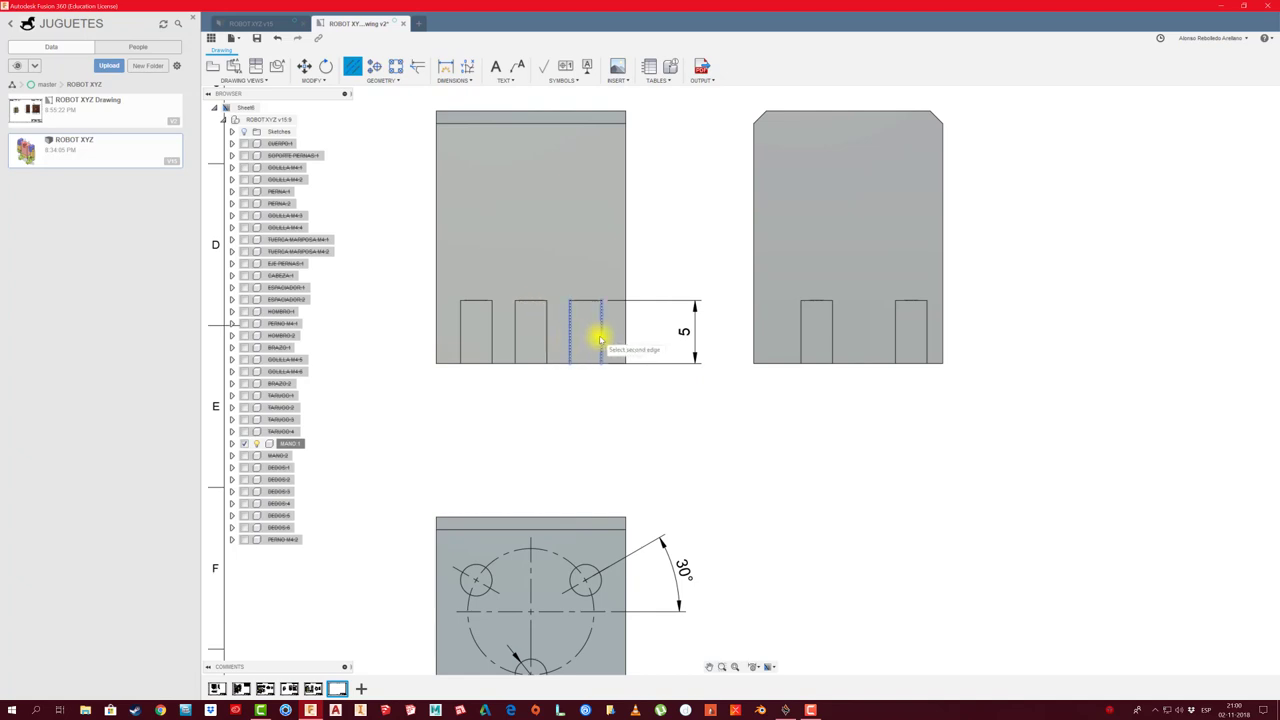
{"action": "left_click", "coordinate": [601, 340]}
{"action": "left_click", "coordinate": [547, 345]}
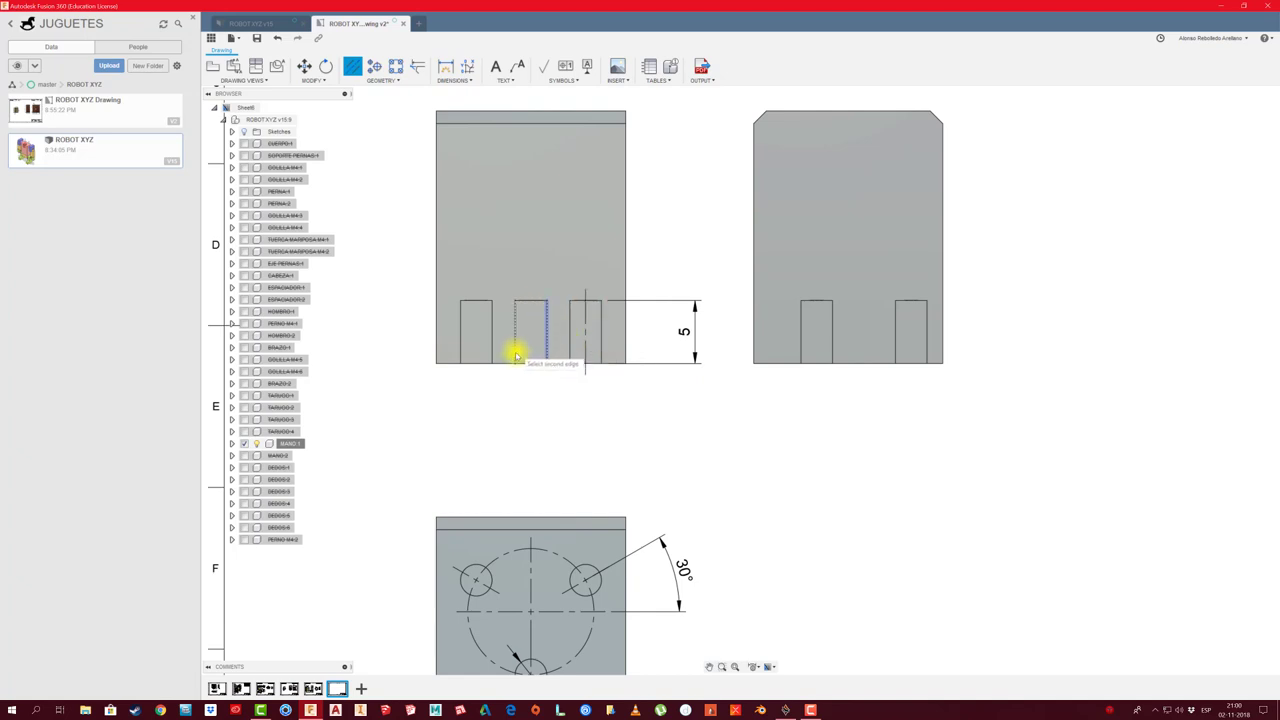
{"action": "left_click", "coordinate": [516, 355]}
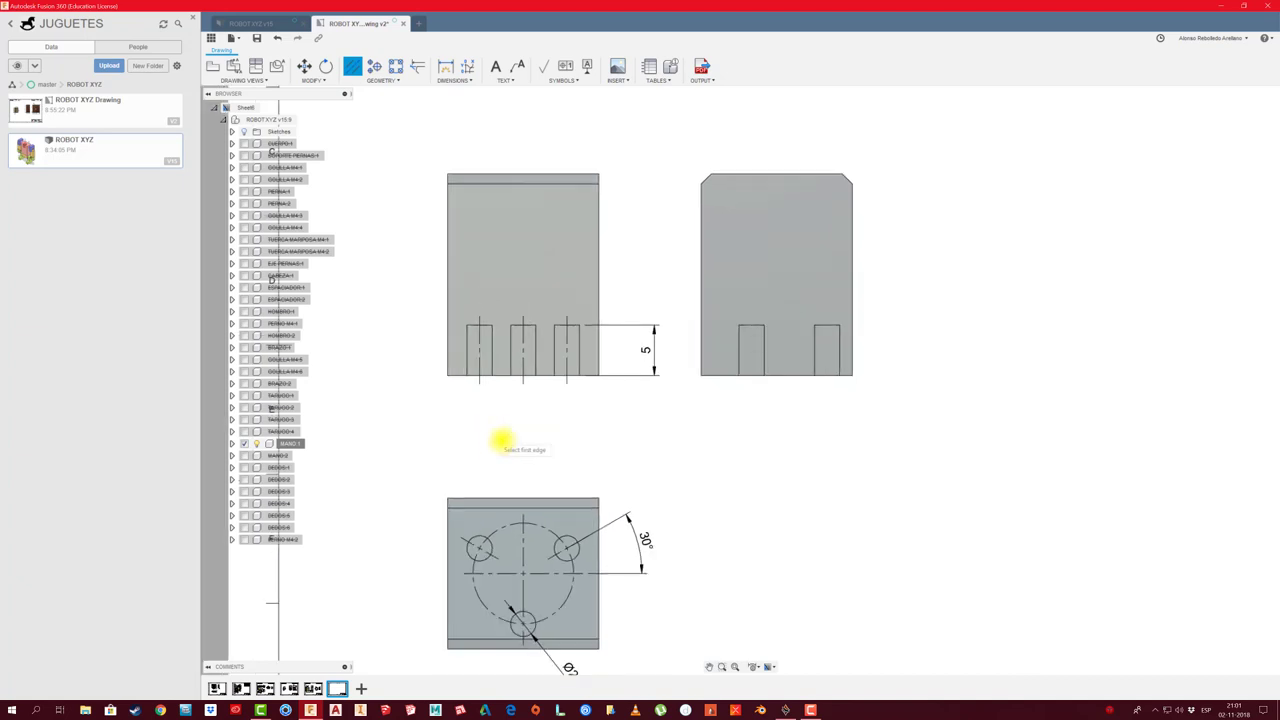
{"action": "middle_click_drag", "start_coordinate": [503, 437], "coordinate": [520, 355]}
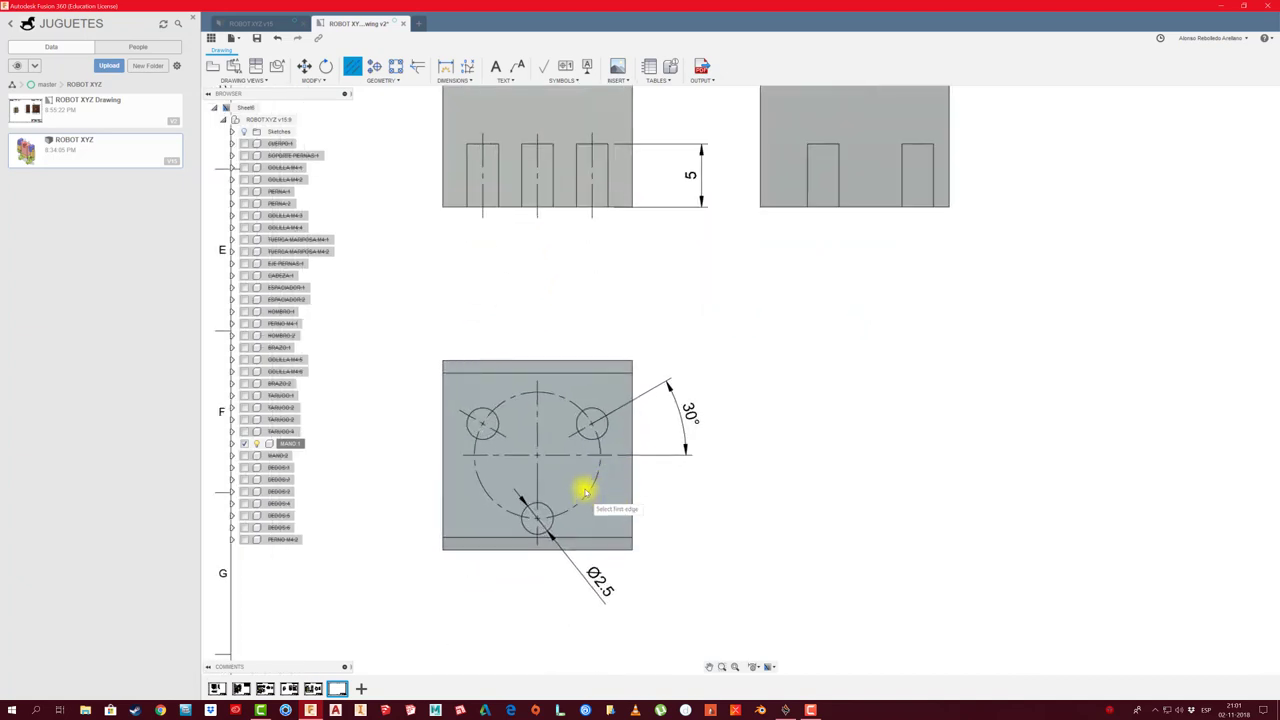
{"action": "key", "text": "d"}
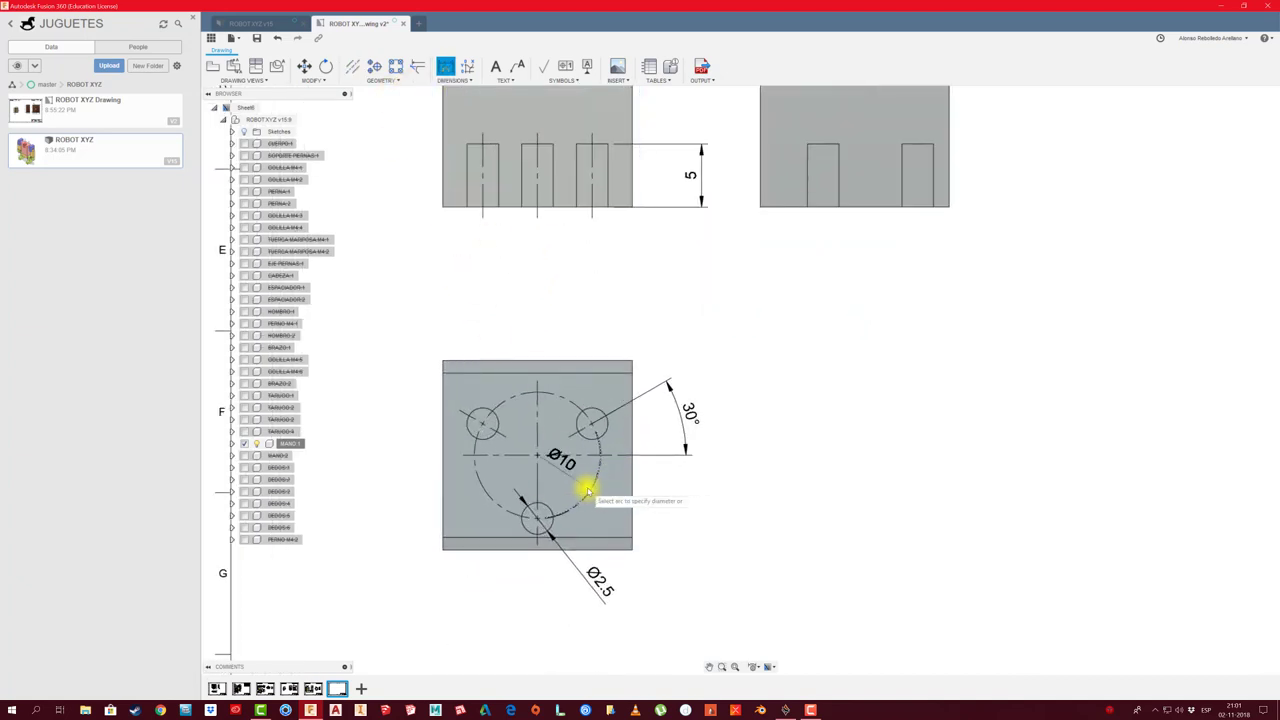
{"action": "left_click", "coordinate": [587, 490]}
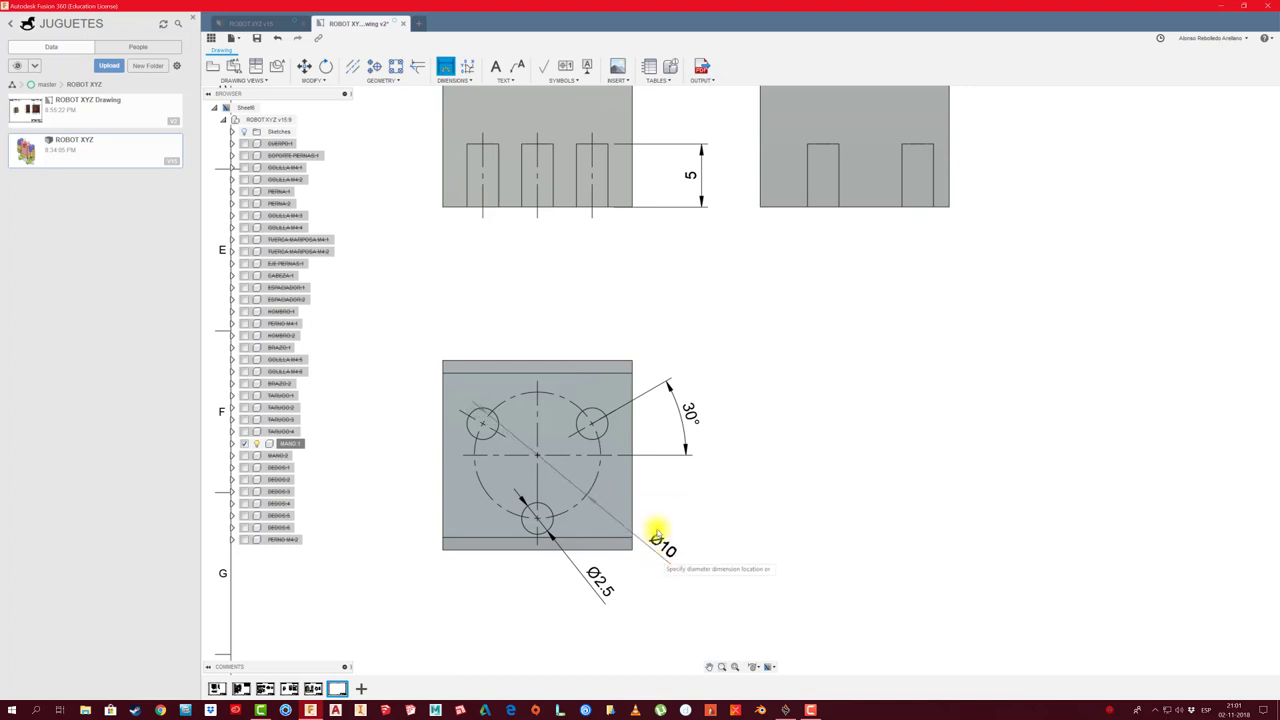
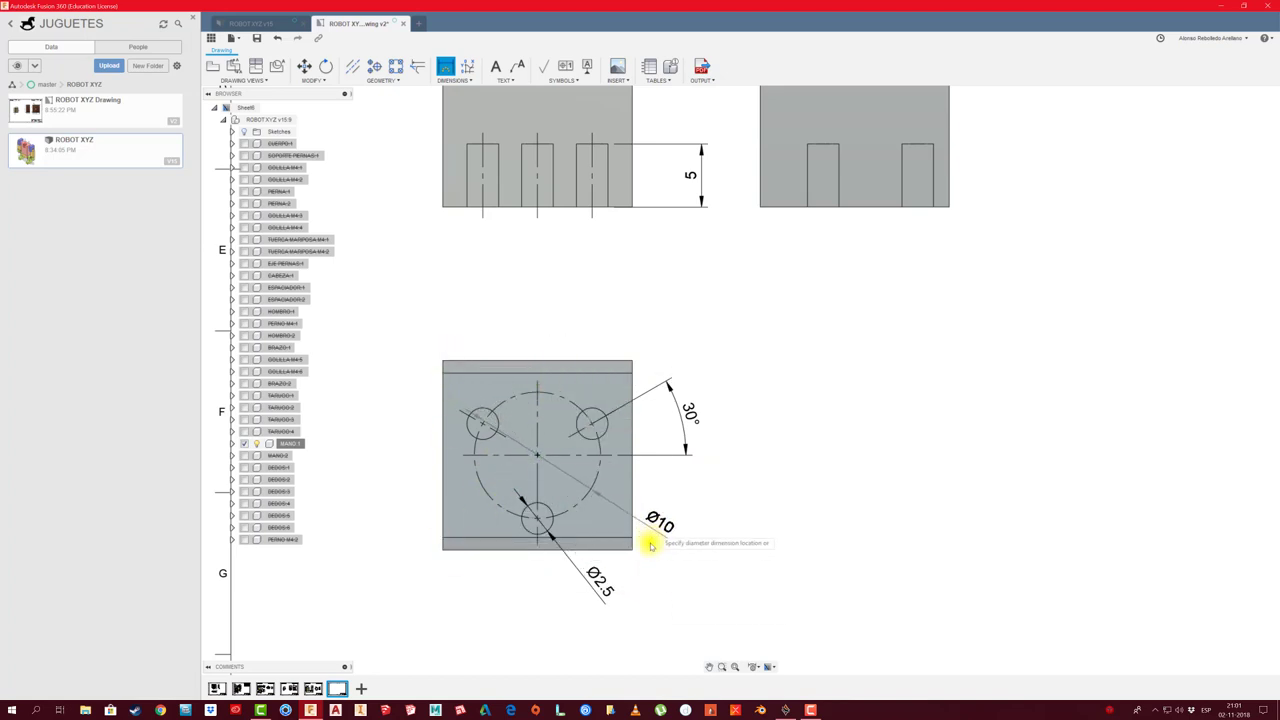
Place the Ø10 diameter dimension beside the bolt-hole circle
{"action": "left_click", "coordinate": [634, 598]}
{"action": "scroll", "coordinate": [671, 507], "scroll_direction": "down", "scroll_amount": 1}
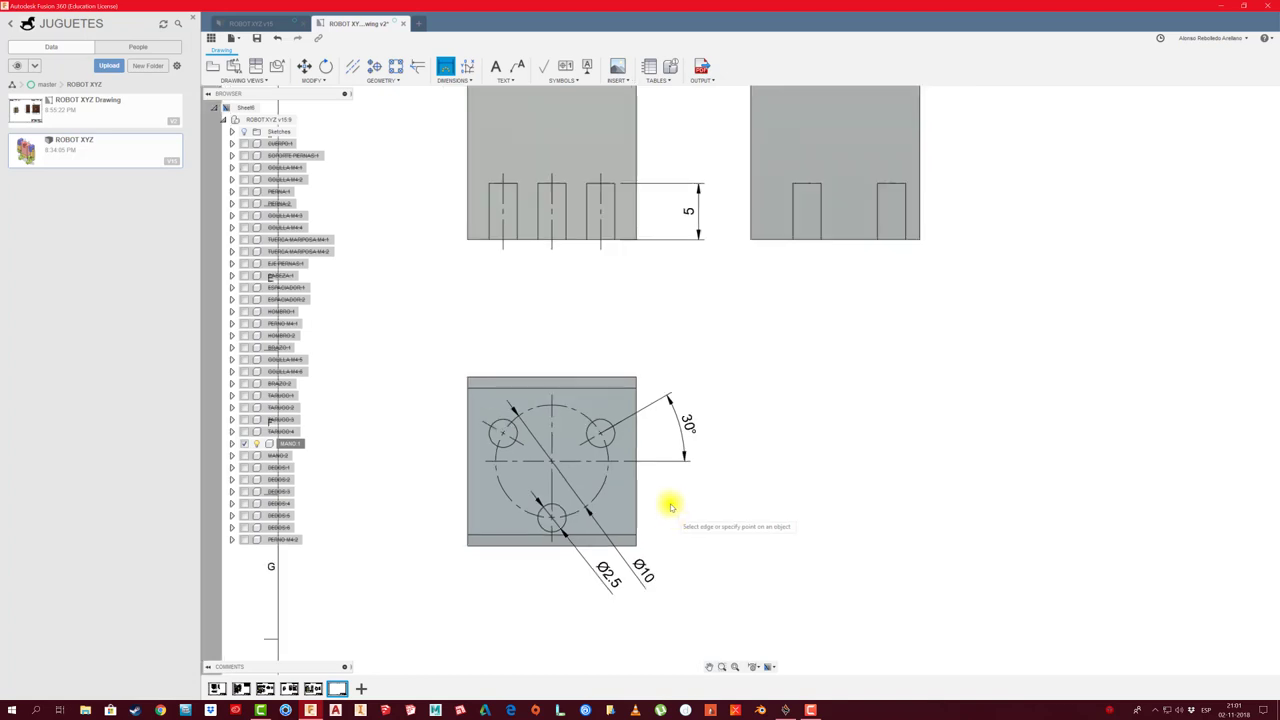
{"action": "scroll", "coordinate": [657, 420], "scroll_direction": "down", "scroll_amount": 2}
{"action": "scroll", "coordinate": [623, 434], "scroll_direction": "up", "scroll_amount": 1}
{"action": "scroll", "coordinate": [452, 323], "scroll_direction": "down", "scroll_amount": 1}
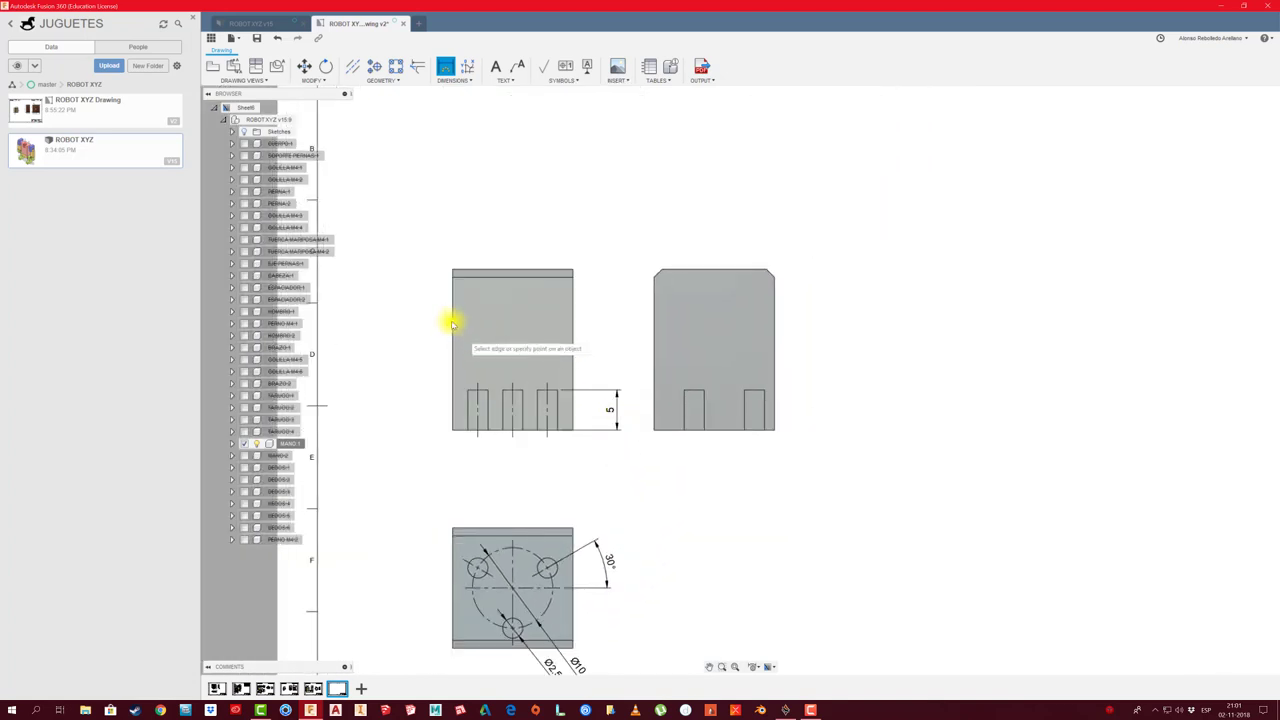
{"action": "scroll", "coordinate": [452, 323], "scroll_direction": "up", "scroll_amount": 1}
Dimension the front view with a 20 height on the left and 15 width below
{"action": "left_click", "coordinate": [450, 256]}
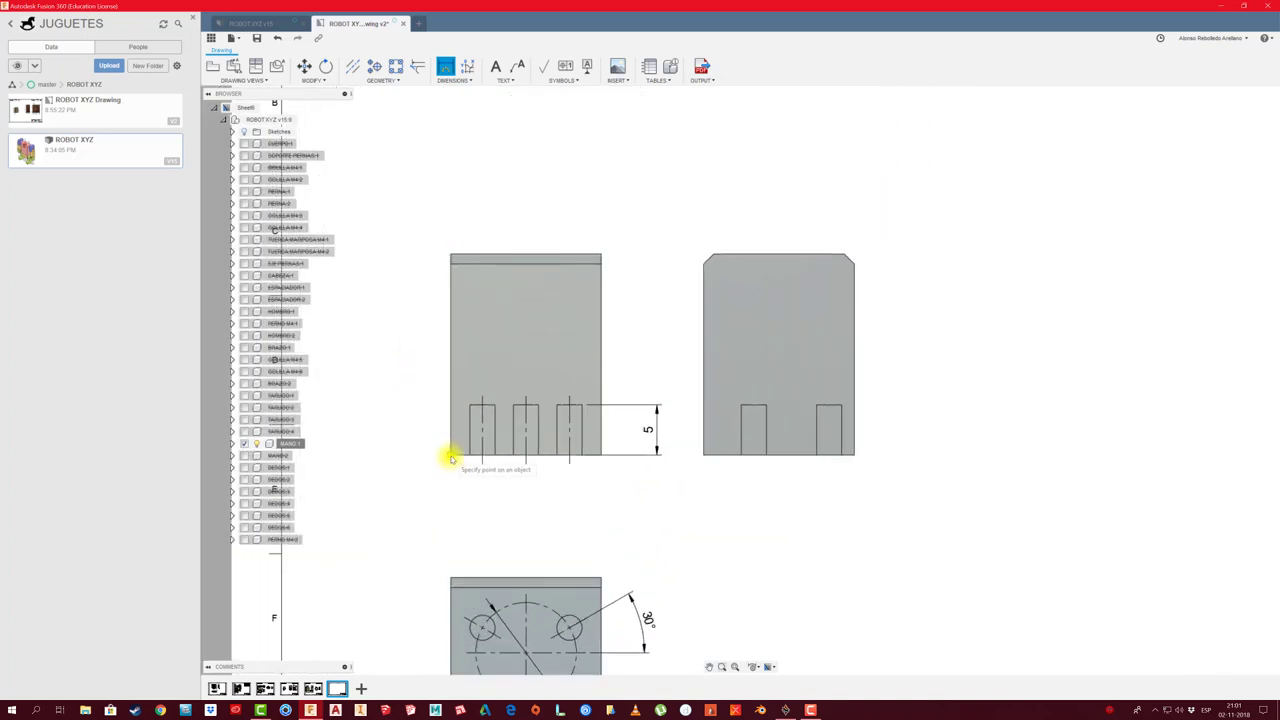
{"action": "left_click", "coordinate": [451, 457]}
{"action": "left_click", "coordinate": [373, 458]}
{"action": "middle_click_drag", "start_coordinate": [551, 500], "coordinate": [563, 371]}
{"action": "scroll", "coordinate": [563, 371], "scroll_direction": "down", "scroll_amount": 1}
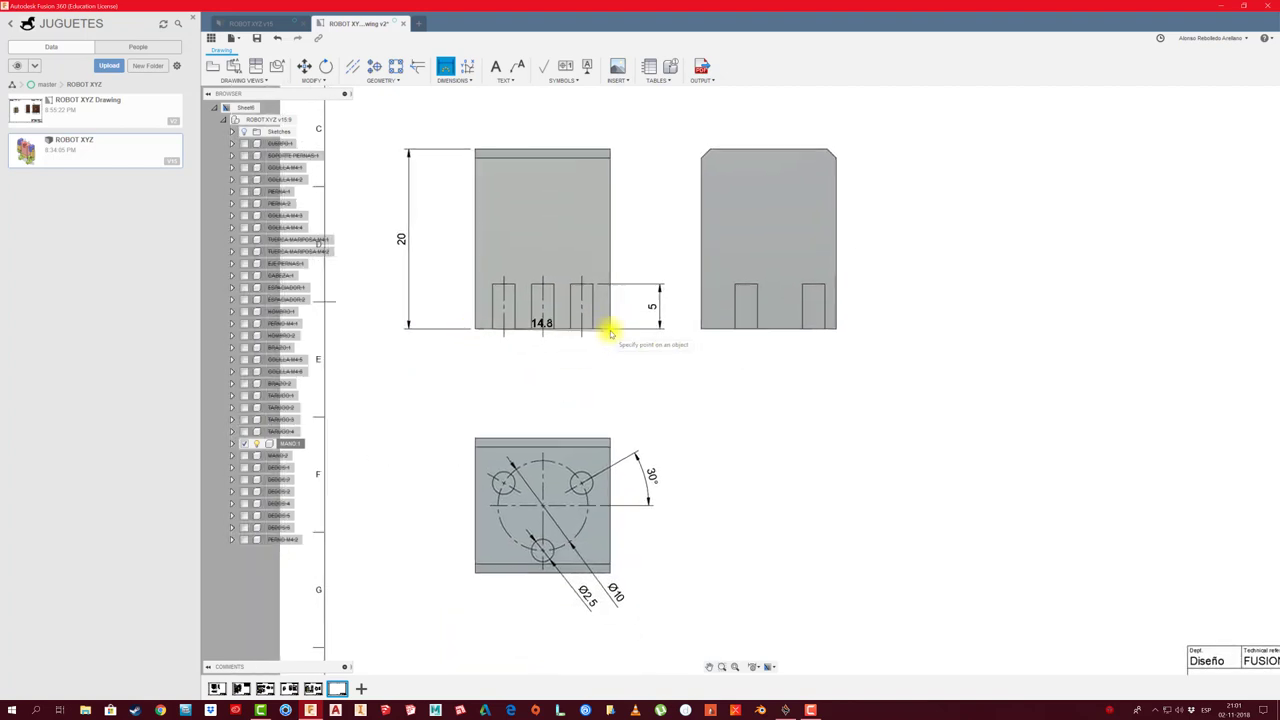
{"action": "left_click", "coordinate": [600, 390]}
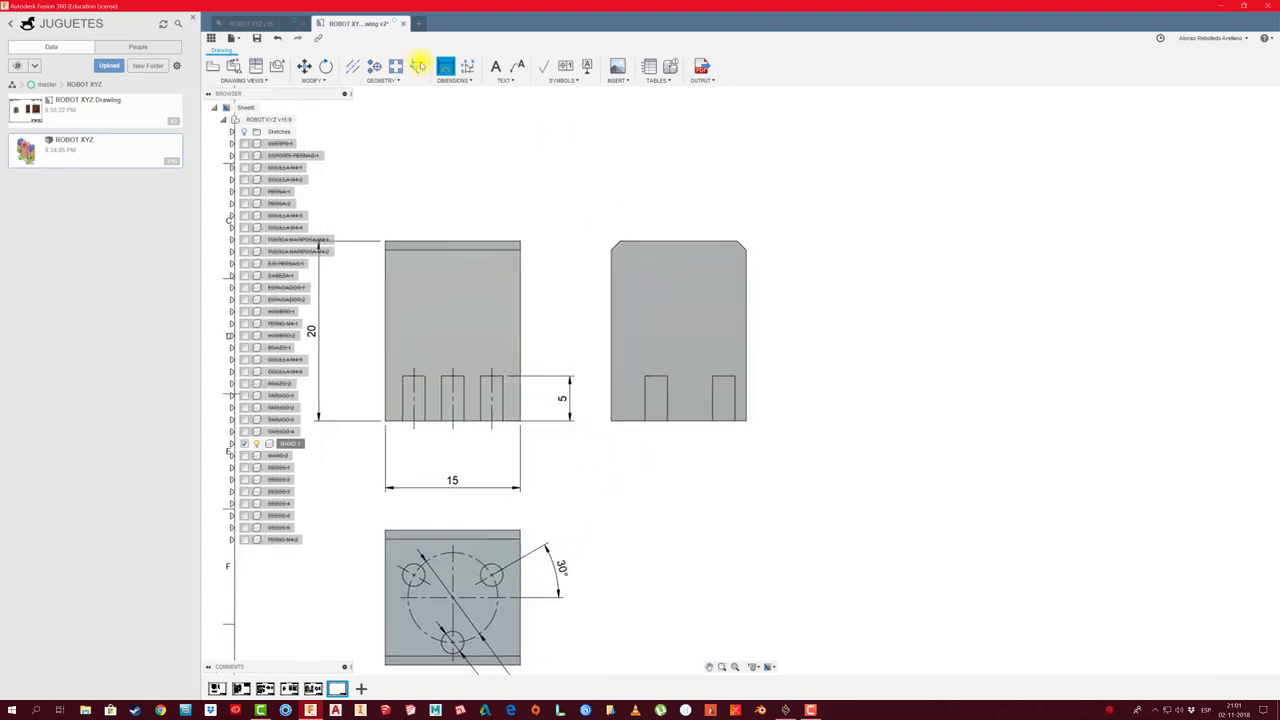
Attempt a centre line on the right view's left edge, then cancel it
{"action": "left_click", "coordinate": [353, 67]}
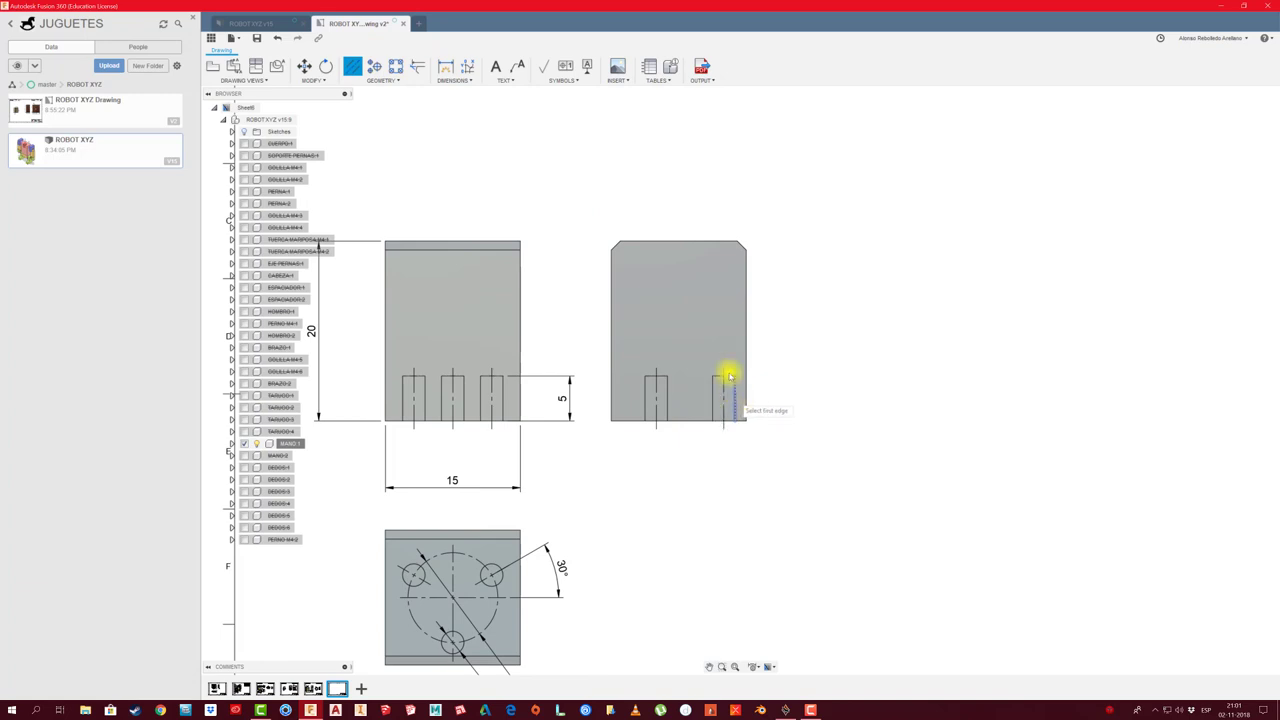
{"action": "scroll", "coordinate": [651, 234], "scroll_direction": "up", "scroll_amount": 1}
{"action": "scroll", "coordinate": [654, 237], "scroll_direction": "up", "scroll_amount": 1}
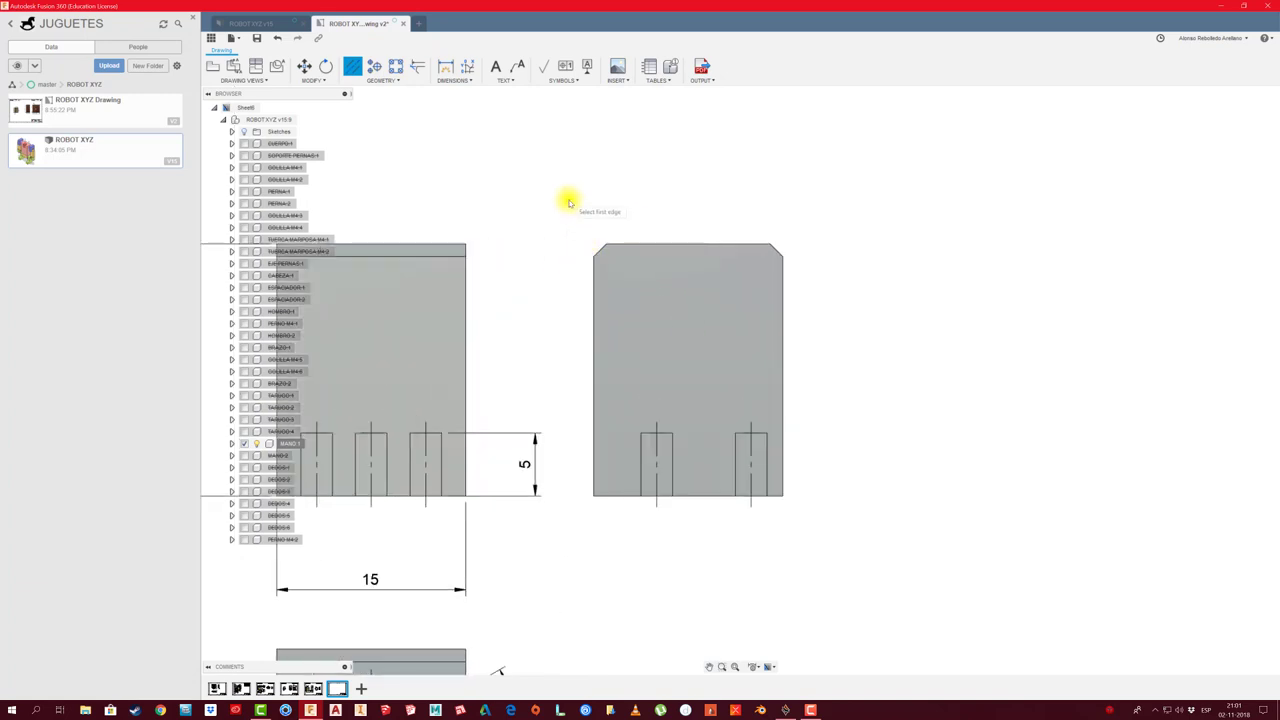
{"action": "middle_click_drag", "start_coordinate": [569, 202], "coordinate": [530, 298]}
{"action": "left_click", "coordinate": [418, 68]}
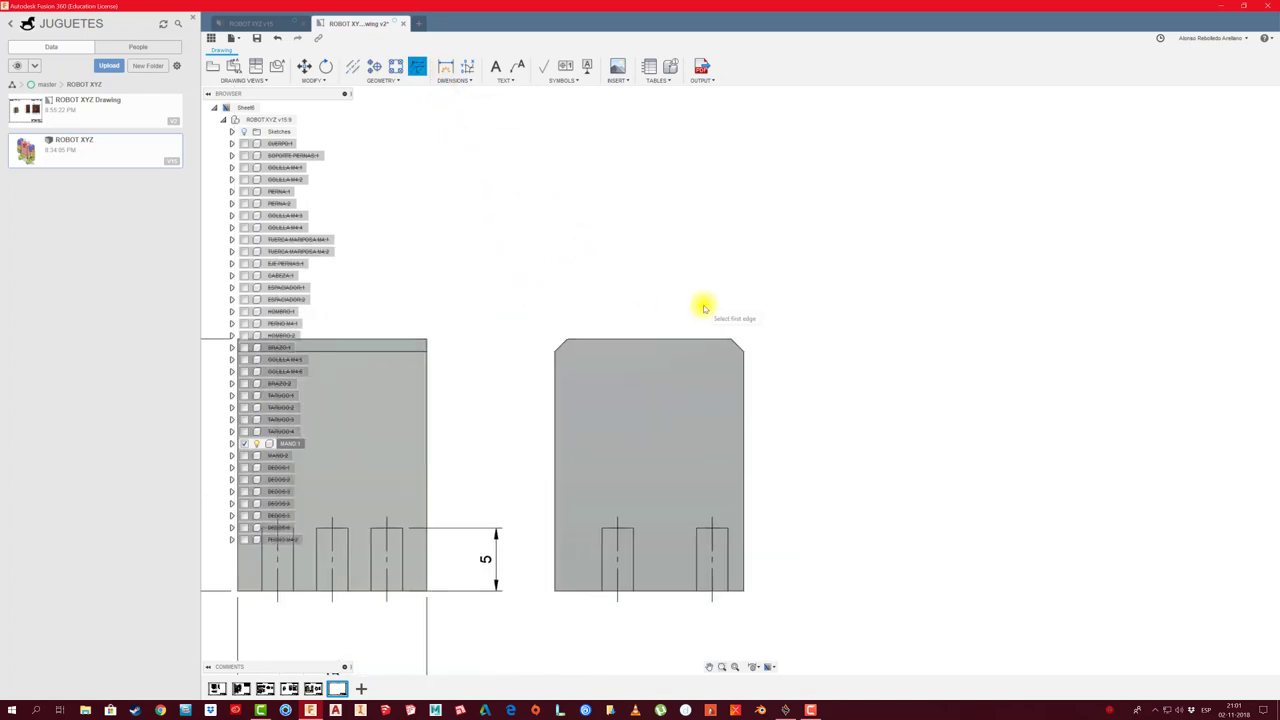
{"action": "scroll", "coordinate": [700, 303], "scroll_direction": "up", "scroll_amount": 2}
{"action": "left_click", "coordinate": [496, 390]}
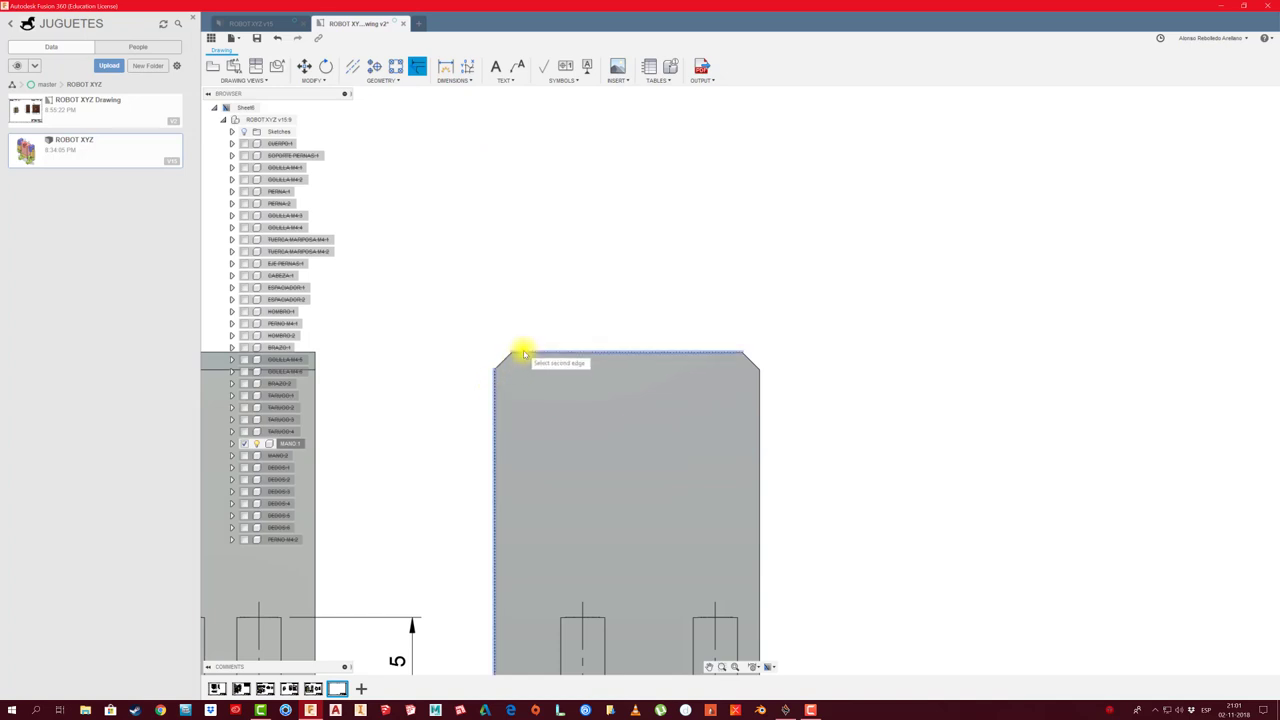
{"action": "key", "text": "Escape"}
{"action": "scroll", "coordinate": [520, 275], "scroll_direction": "down", "scroll_amount": 2}
{"action": "scroll", "coordinate": [515, 270], "scroll_direction": "up", "scroll_amount": 1}
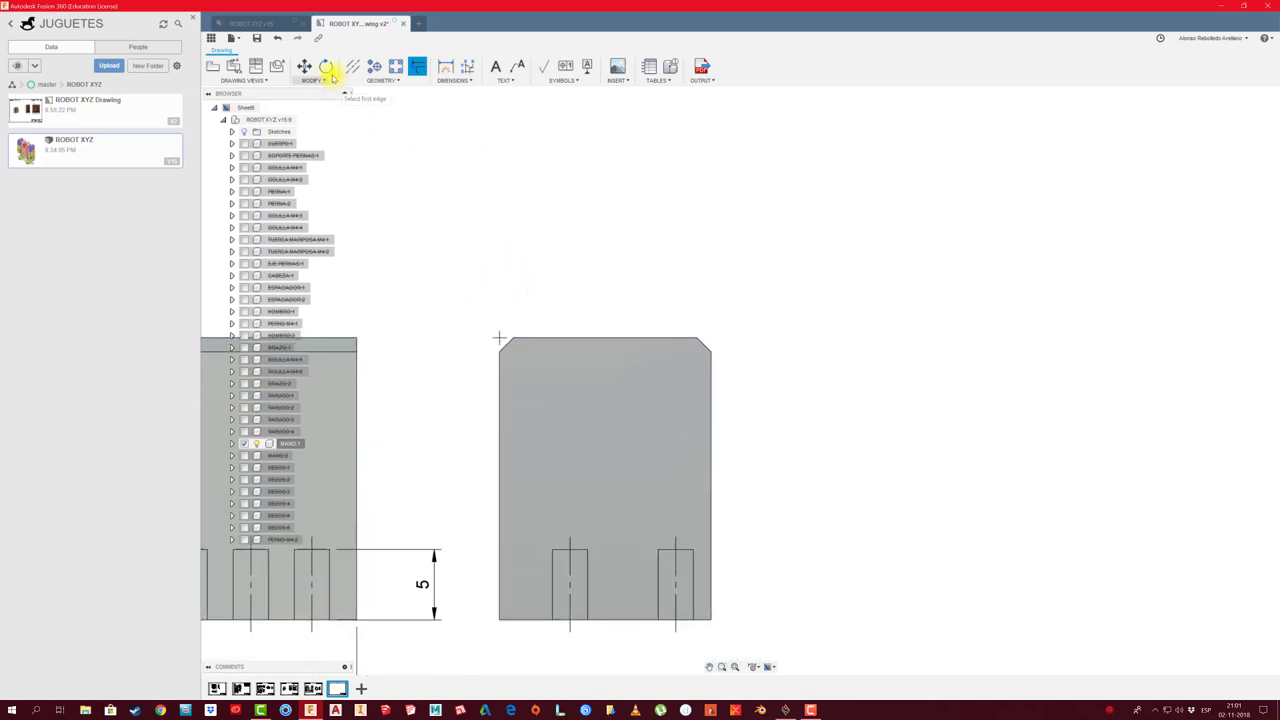
{"action": "key", "text": "p"}
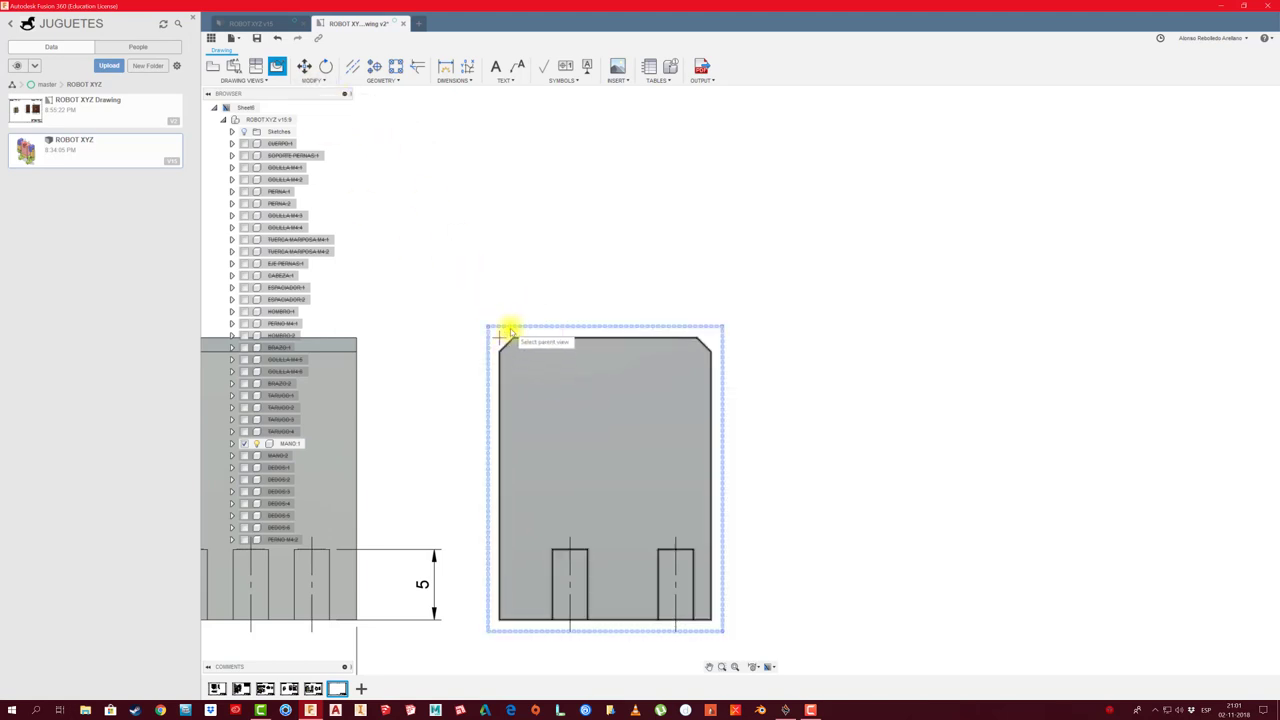
Create an 8:1 detail view B of the right view's chamfered corner, placed above it
{"action": "left_click", "coordinate": [512, 332]}
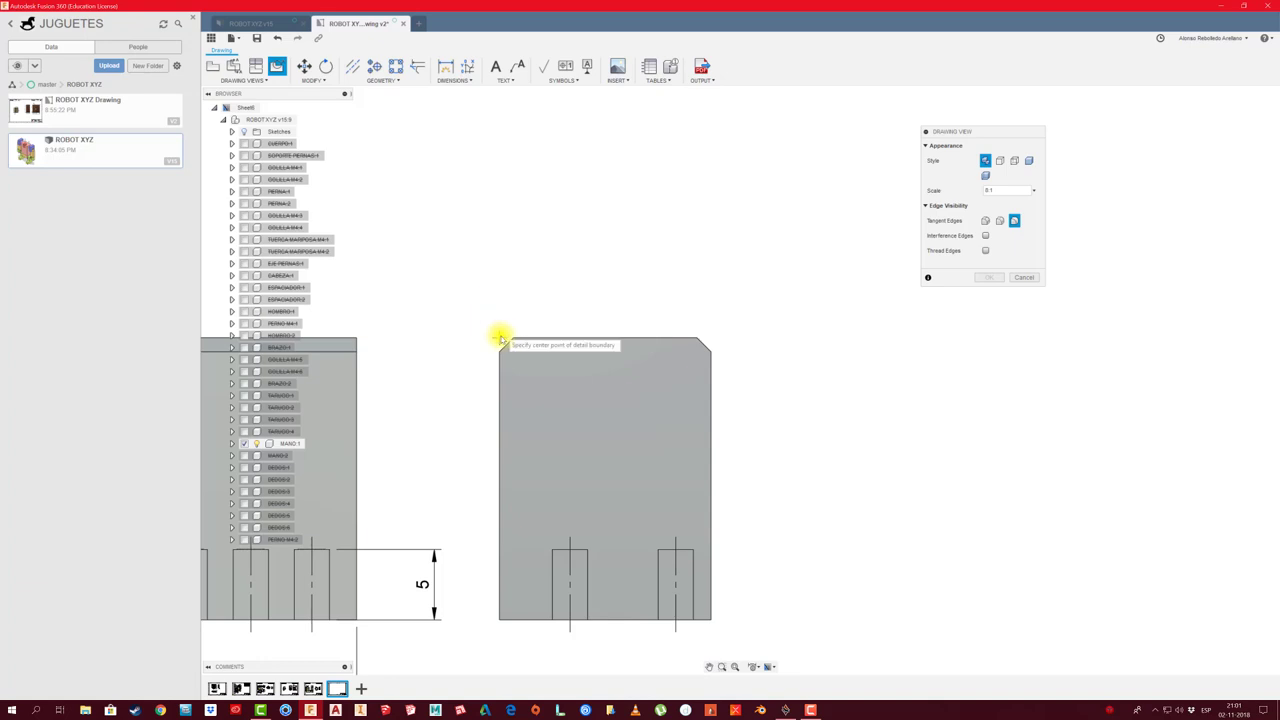
{"action": "left_click", "coordinate": [499, 337]}
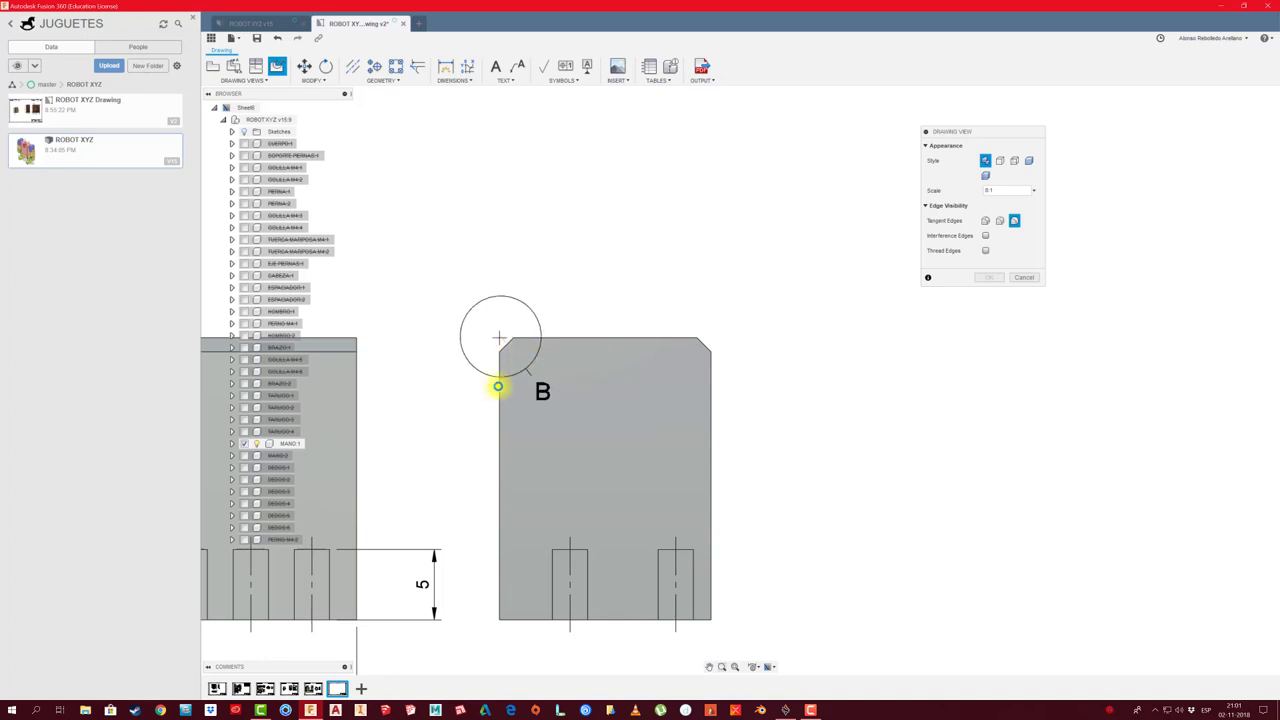
{"action": "left_click", "coordinate": [500, 379]}
{"action": "scroll", "coordinate": [598, 218], "scroll_direction": "down", "scroll_amount": 2}
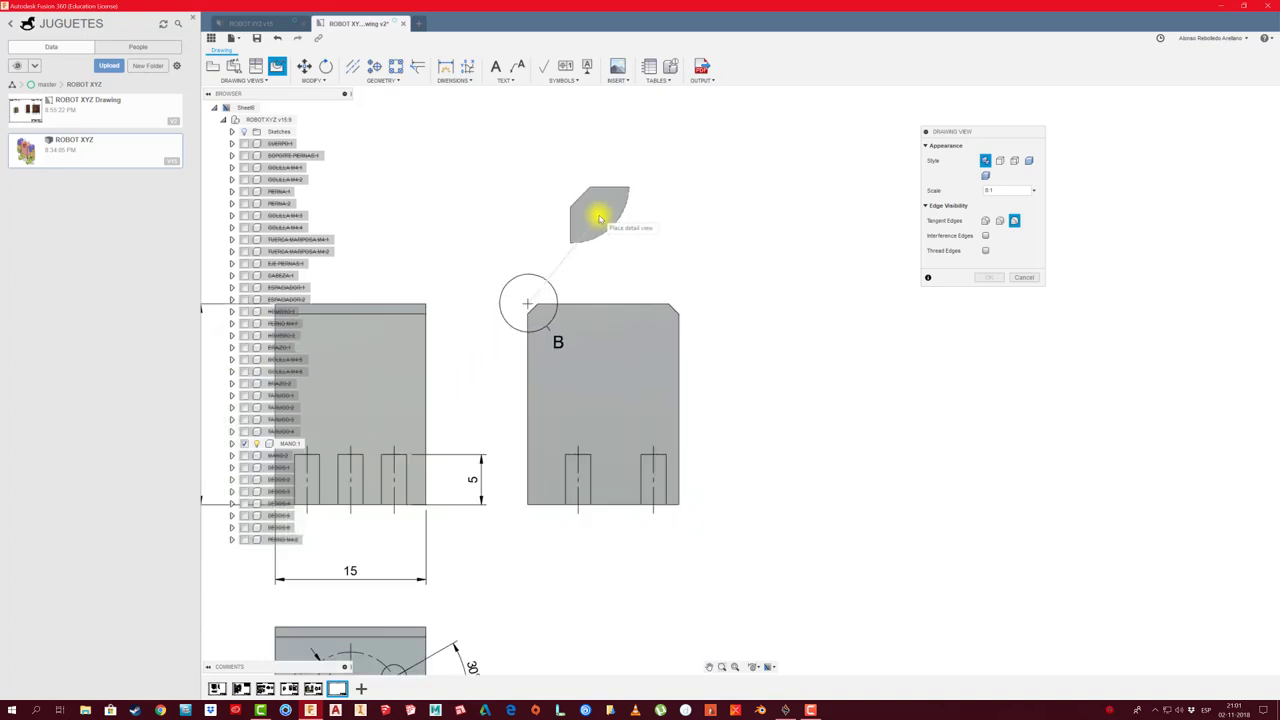
{"action": "scroll", "coordinate": [600, 211], "scroll_direction": "down", "scroll_amount": 2}
{"action": "left_click", "coordinate": [604, 210]}
{"action": "left_click", "coordinate": [988, 278]}
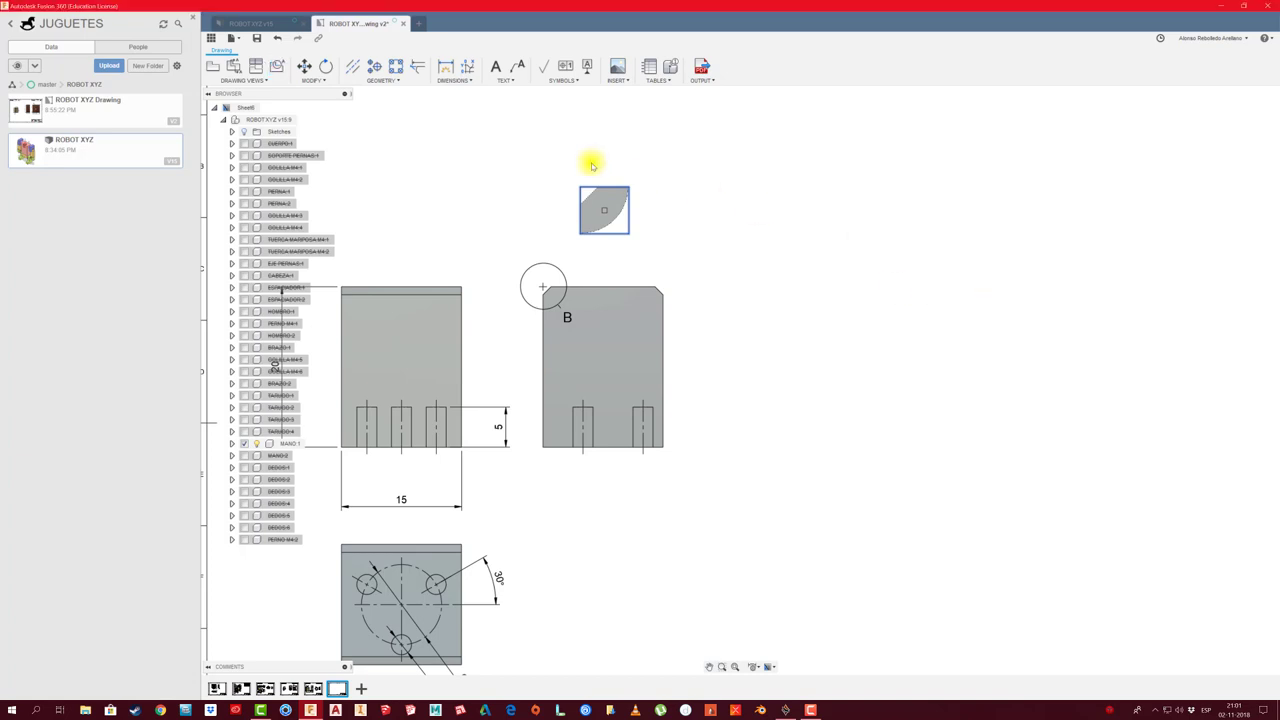
{"action": "scroll", "coordinate": [594, 171], "scroll_direction": "up", "scroll_amount": 1}
{"action": "scroll", "coordinate": [623, 194], "scroll_direction": "up", "scroll_amount": 1}
{"action": "scroll", "coordinate": [623, 177], "scroll_direction": "up", "scroll_amount": 1}
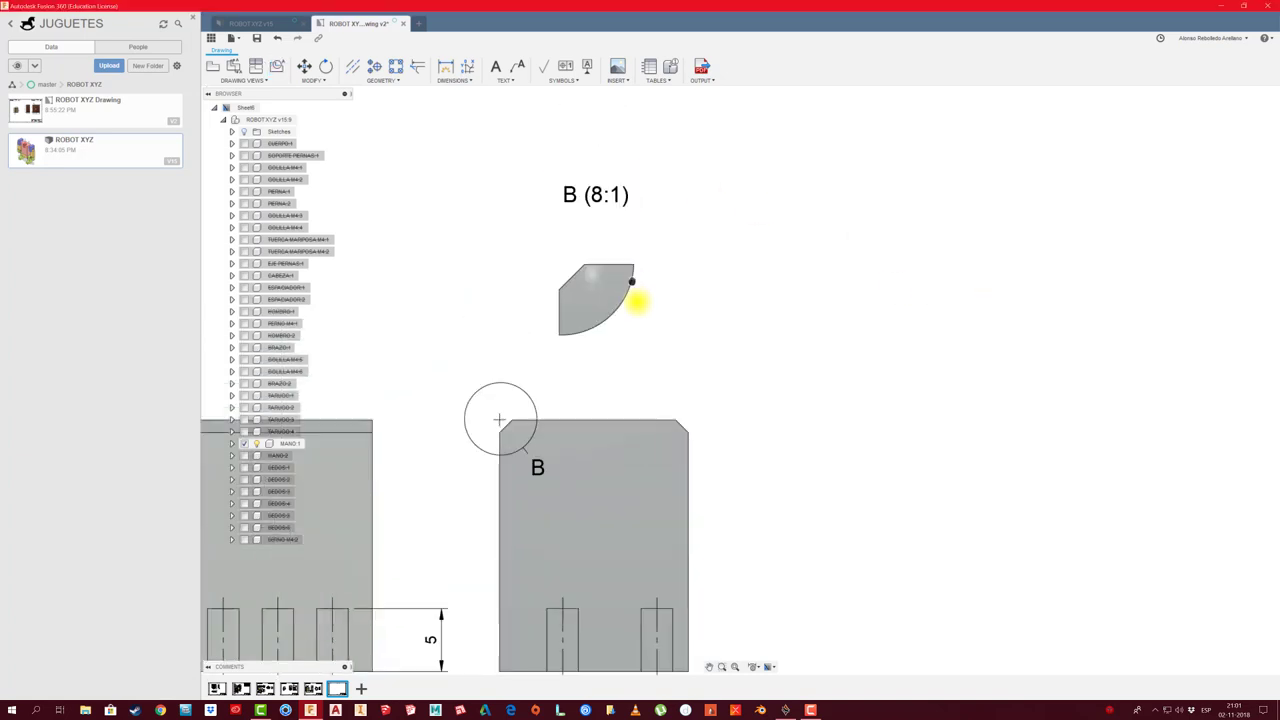
{"action": "scroll", "coordinate": [640, 300], "scroll_direction": "up", "scroll_amount": 1}
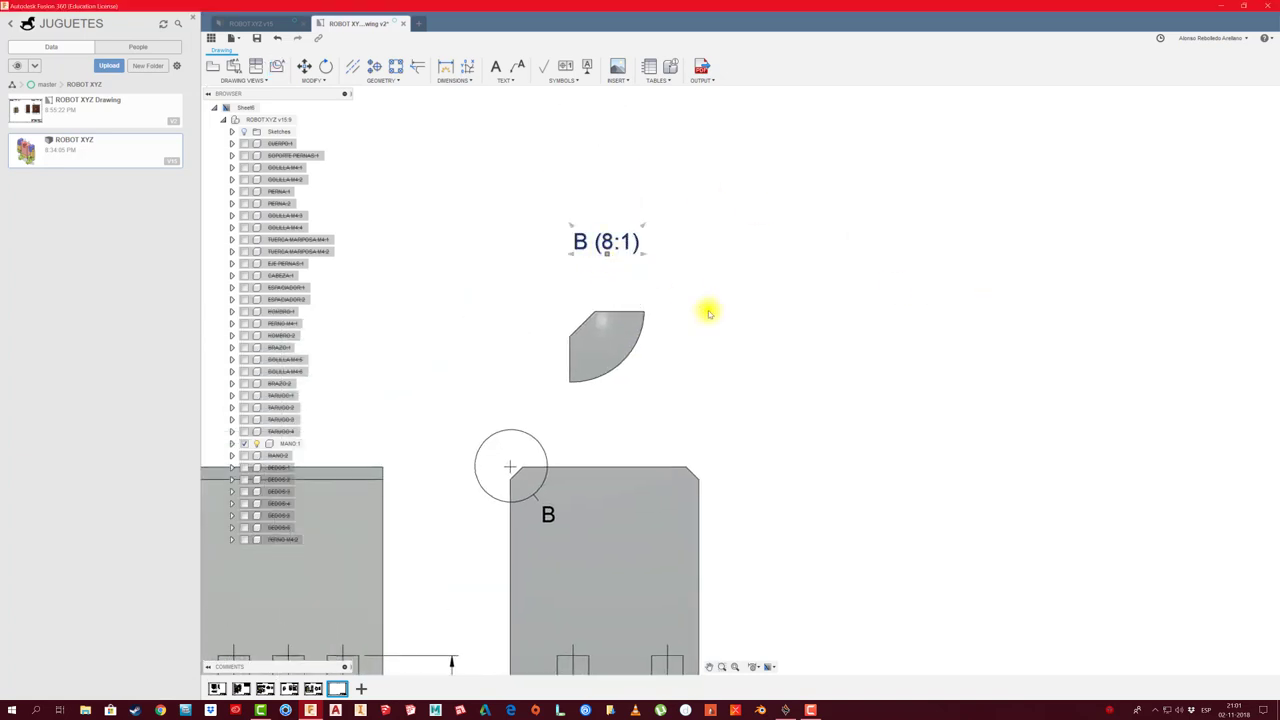
Move the B (8:1) label right and dimension the chamfer 1 horizontally and 1 vertically
{"action": "left_click_drag", "start_coordinate": [606, 256], "coordinate": [697, 323]}
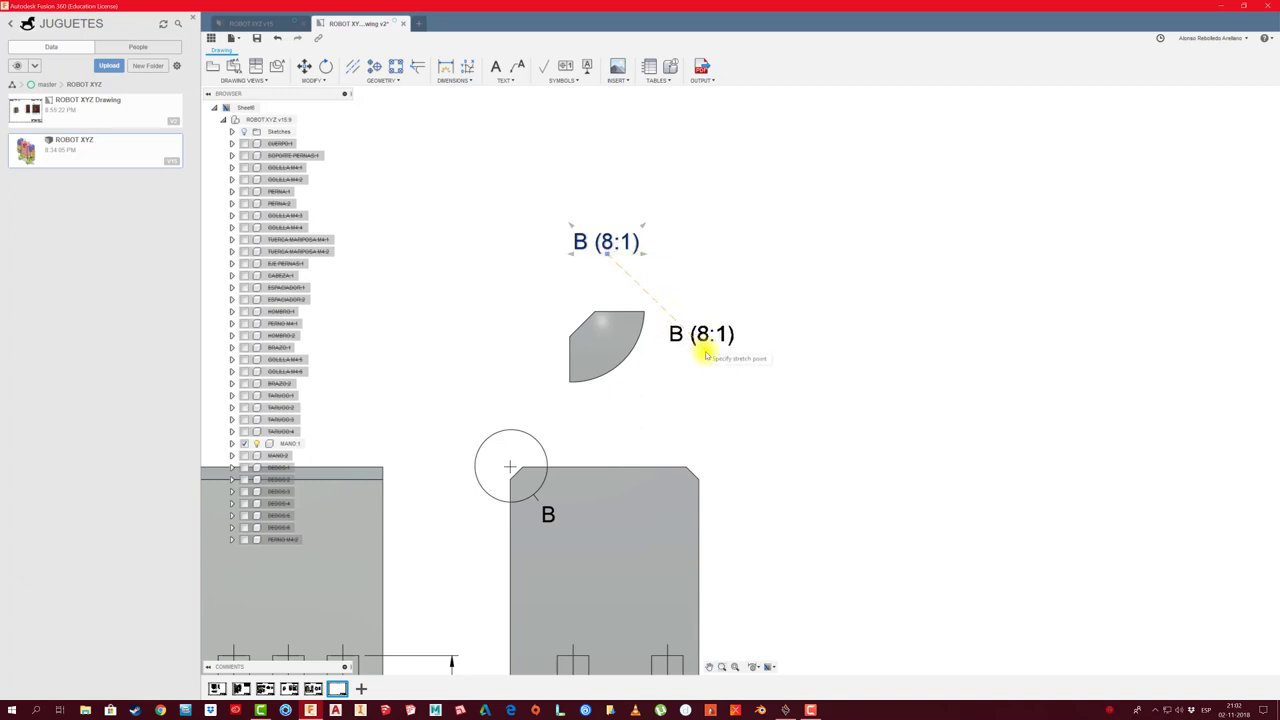
{"action": "scroll", "coordinate": [535, 277], "scroll_direction": "up", "scroll_amount": 1}
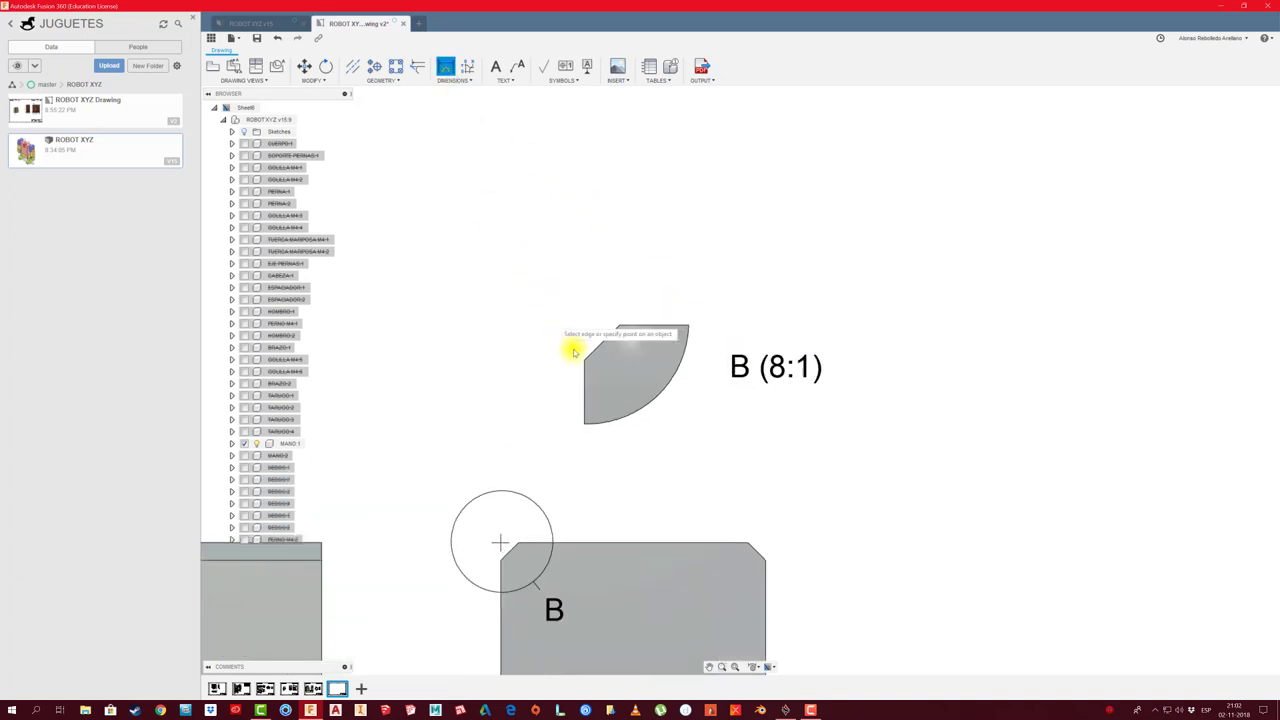
{"action": "left_click", "coordinate": [620, 328]}
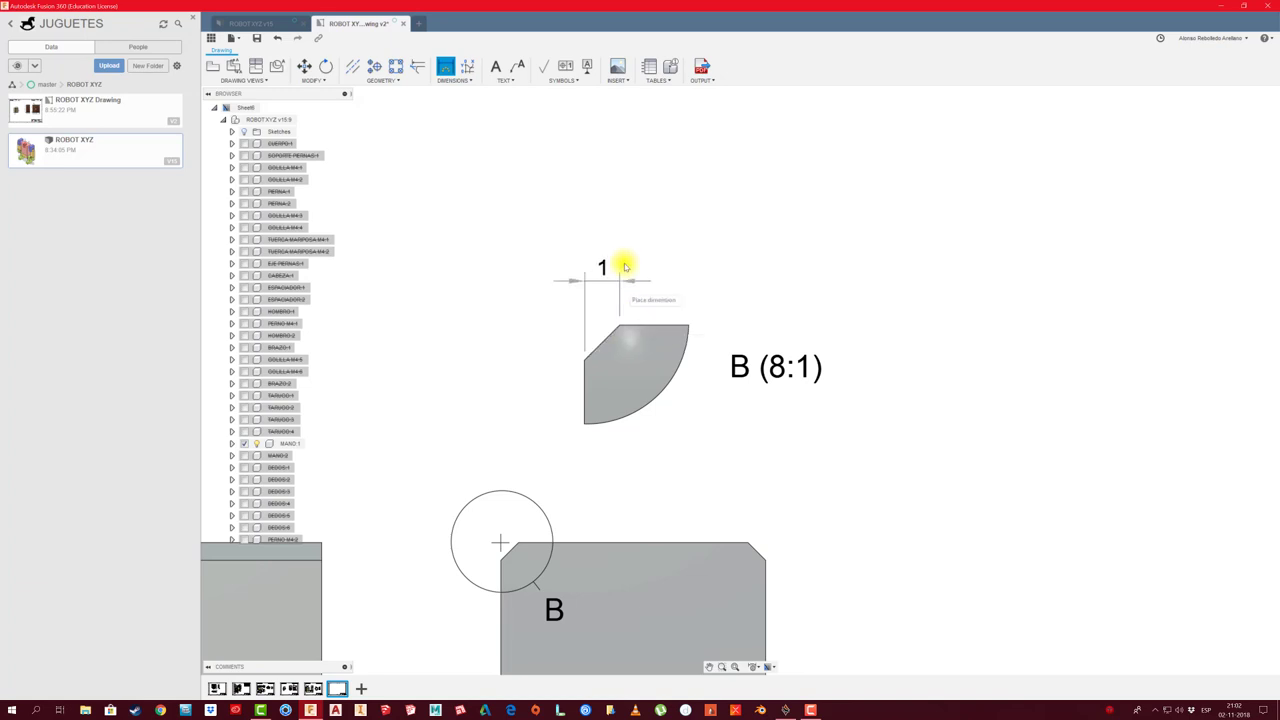
{"action": "left_click", "coordinate": [654, 240]}
{"action": "left_click", "coordinate": [621, 326]}
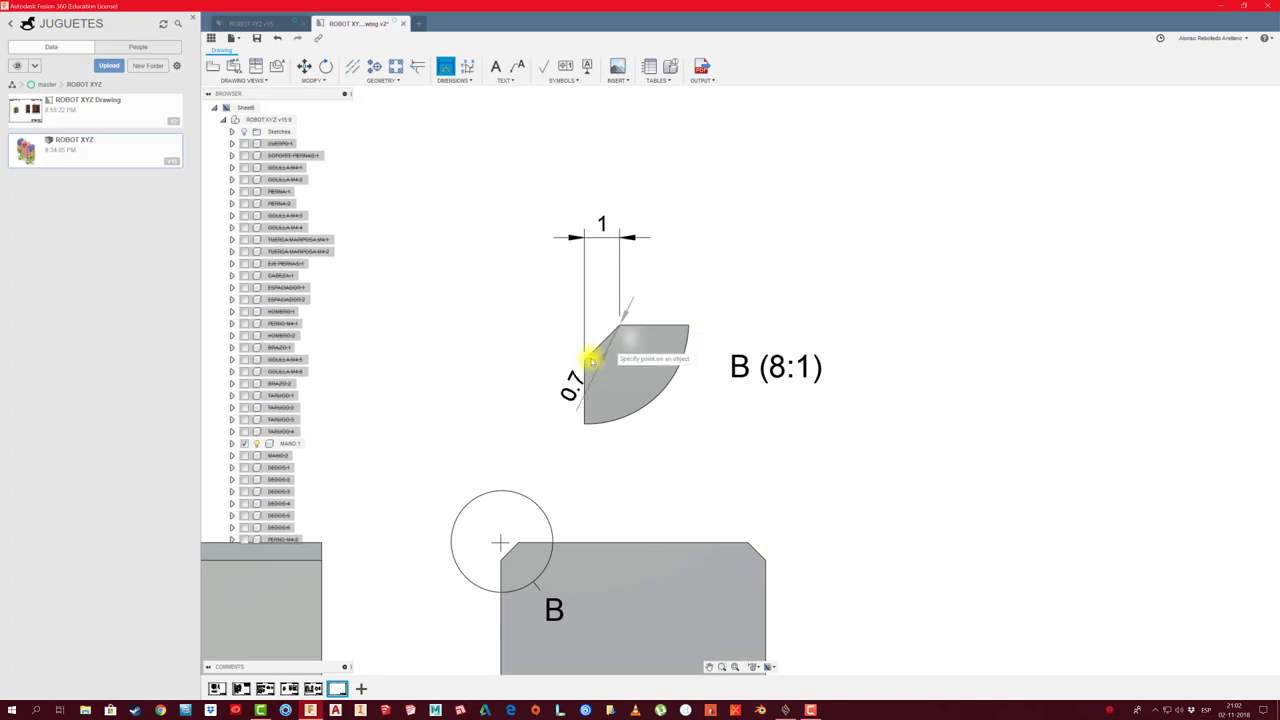
{"action": "left_click", "coordinate": [584, 357]}
{"action": "left_click", "coordinate": [482, 410]}
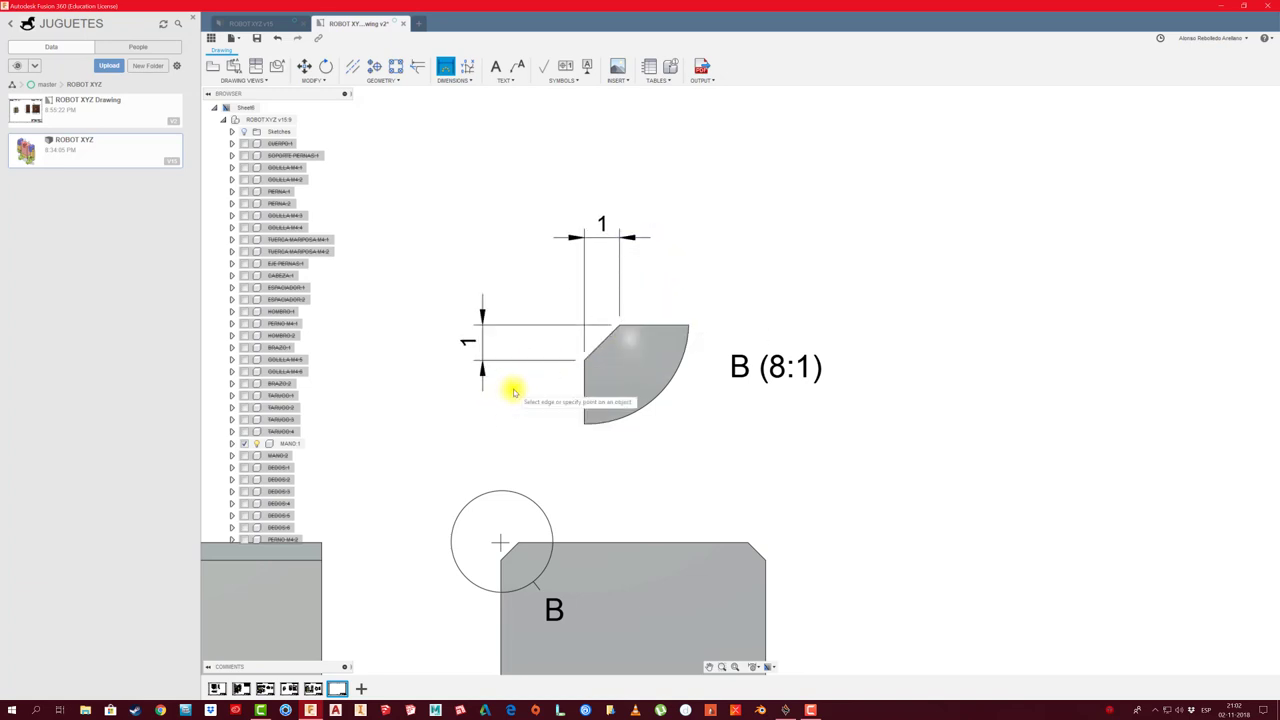
{"action": "scroll", "coordinate": [515, 395], "scroll_direction": "down", "scroll_amount": 3}
{"action": "scroll", "coordinate": [597, 328], "scroll_direction": "up", "scroll_amount": 3}
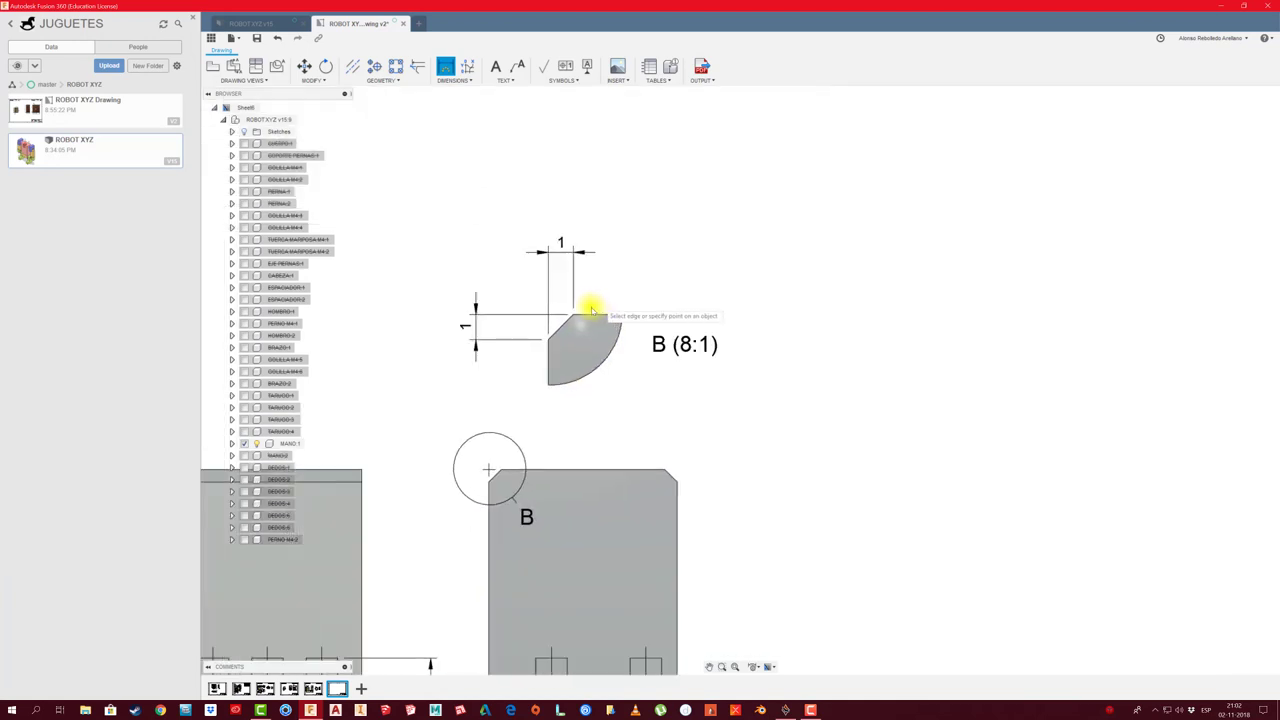
{"action": "scroll", "coordinate": [586, 306], "scroll_direction": "up", "scroll_amount": 3}
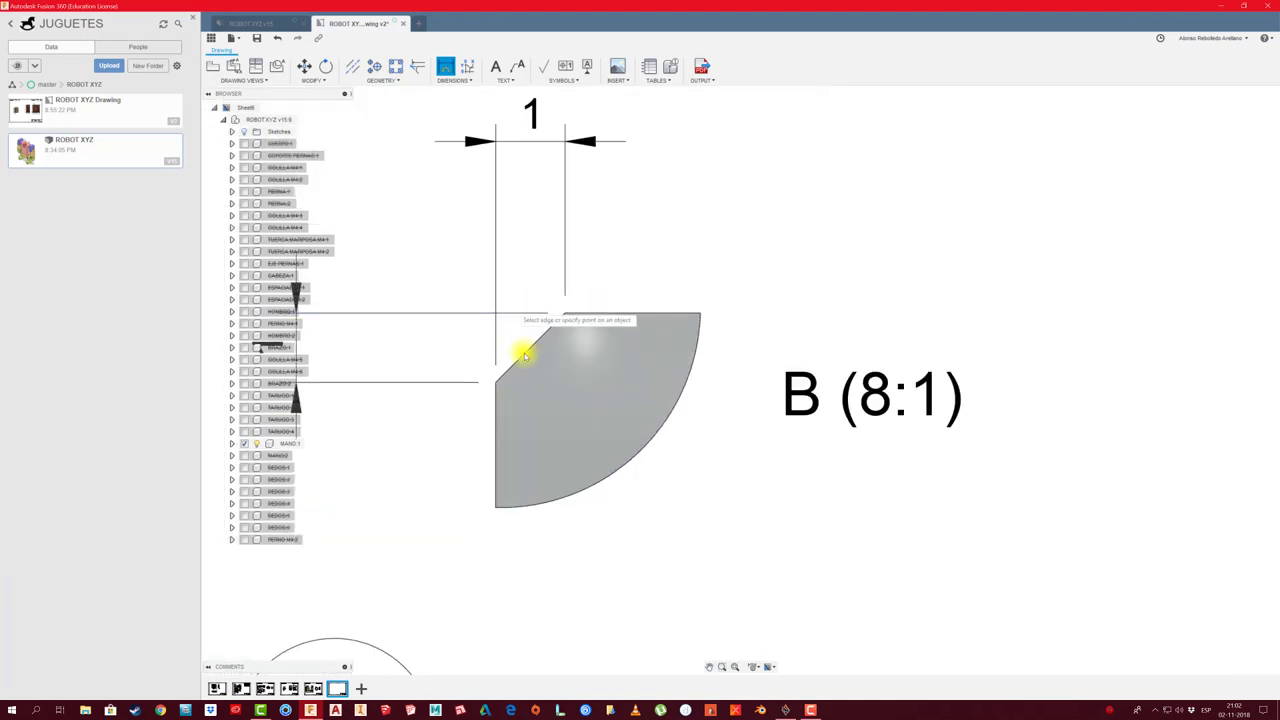
{"action": "scroll", "coordinate": [543, 371], "scroll_direction": "down", "scroll_amount": 2}
{"action": "scroll", "coordinate": [543, 371], "scroll_direction": "down", "scroll_amount": 2}
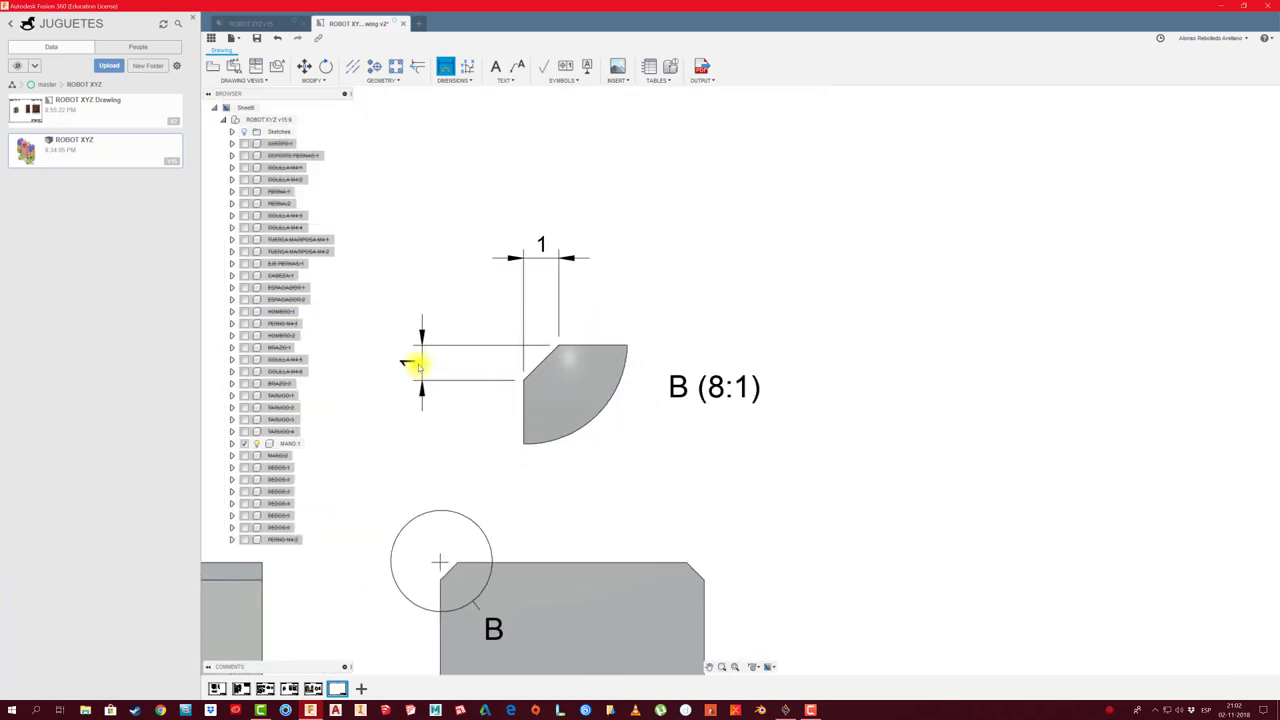
{"action": "scroll", "coordinate": [500, 446], "scroll_direction": "down", "scroll_amount": 2}
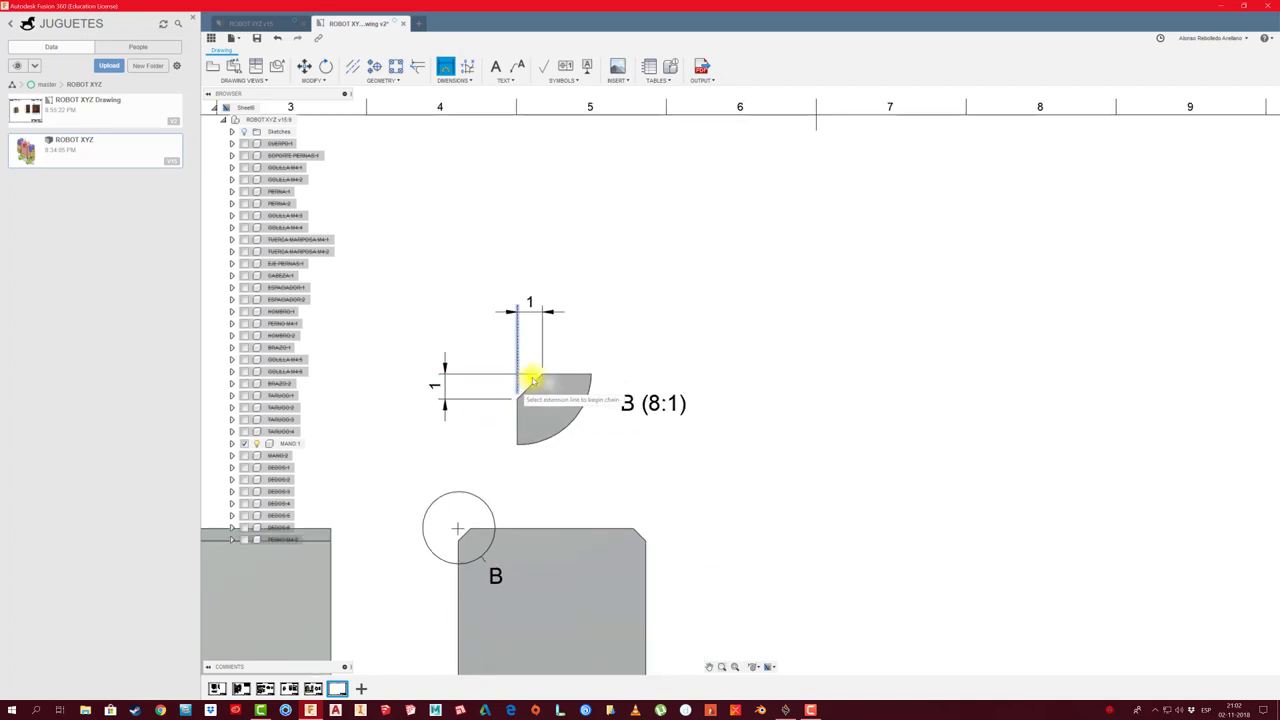
{"action": "middle_click_drag", "start_coordinate": [614, 429], "coordinate": [666, 263]}
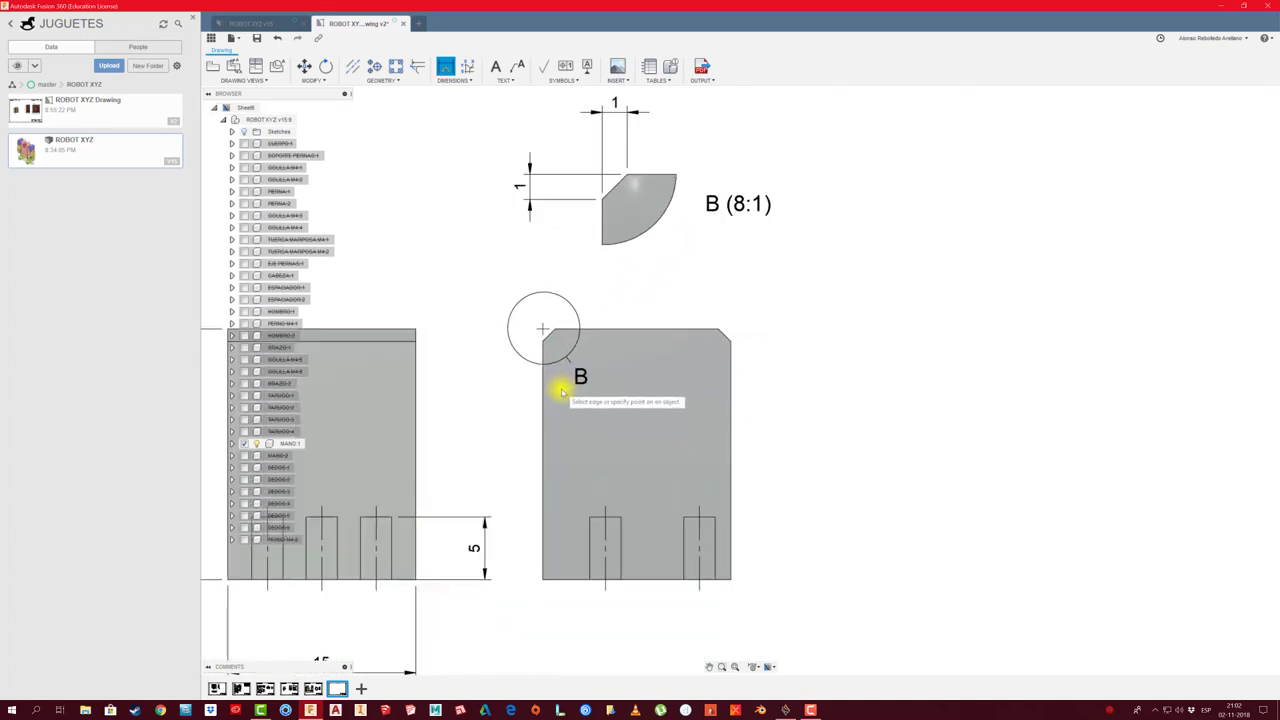
Finish dimensioning and move the B label left, off the part
{"action": "key", "text": "Escape"}
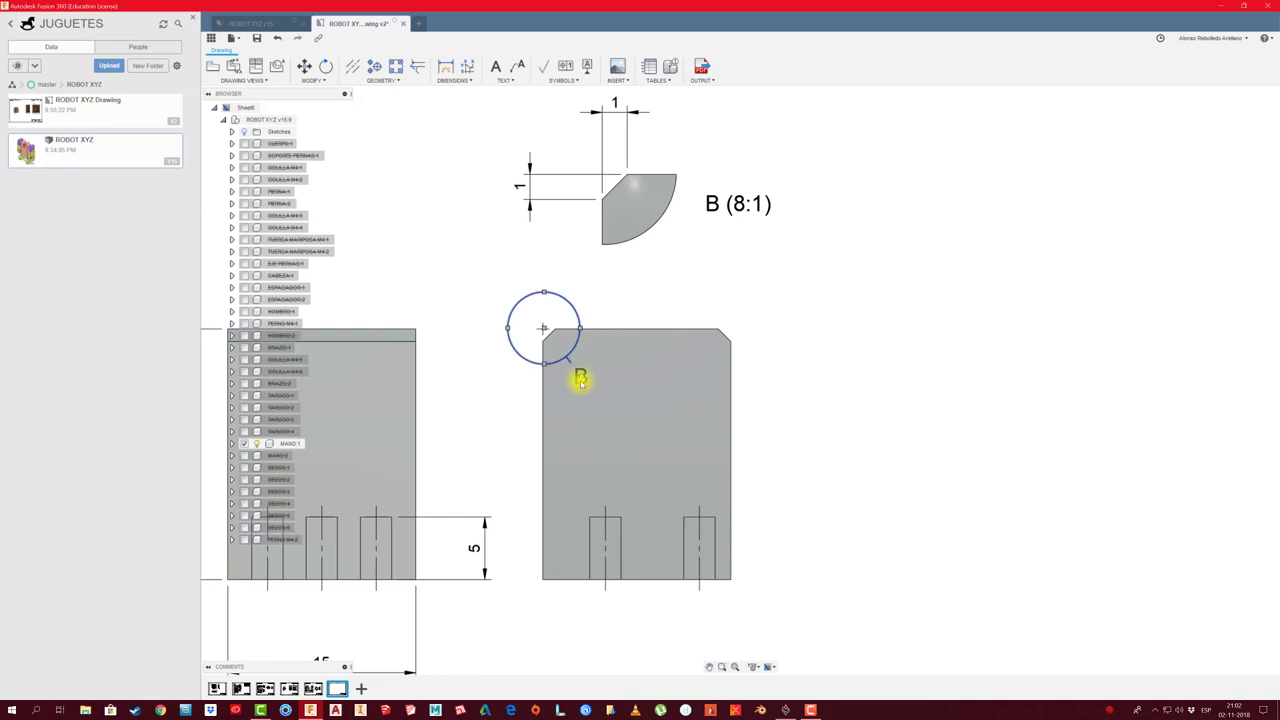
{"action": "left_click_drag", "start_coordinate": [580, 380], "coordinate": [503, 412]}
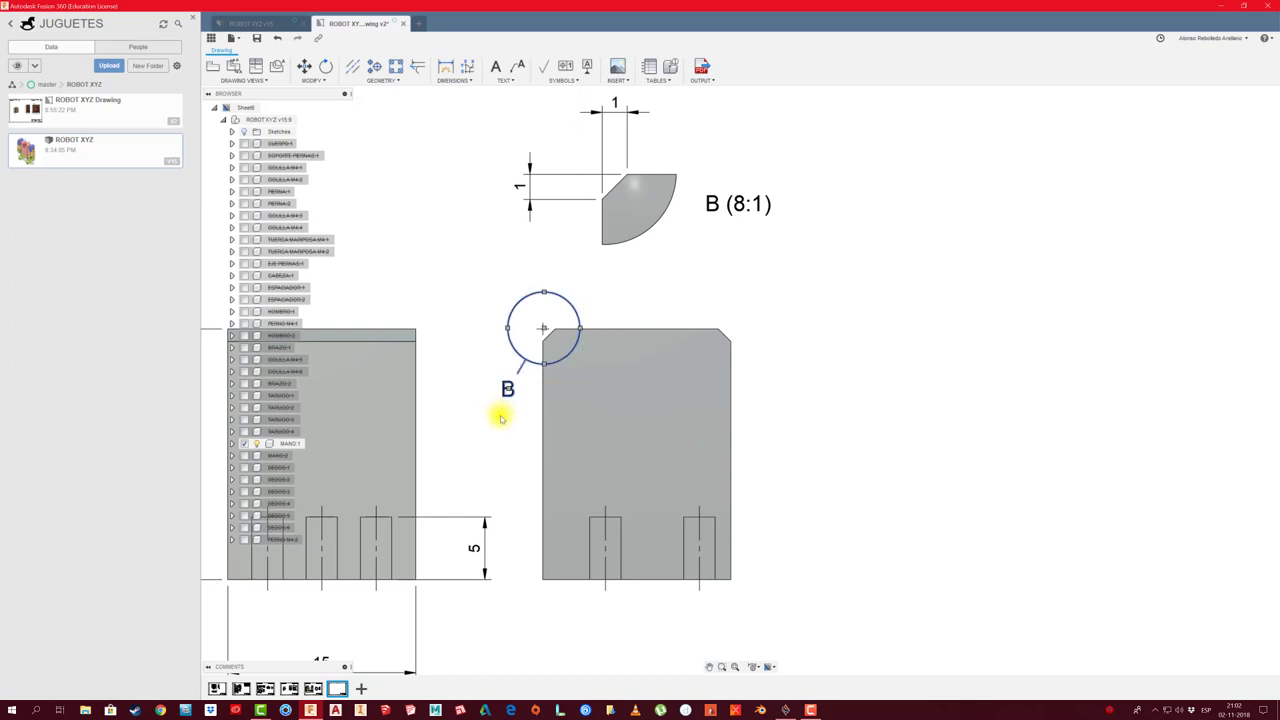
{"action": "scroll", "coordinate": [820, 409], "scroll_direction": "down", "scroll_amount": 2}
{"action": "scroll", "coordinate": [820, 417], "scroll_direction": "down", "scroll_amount": 2}
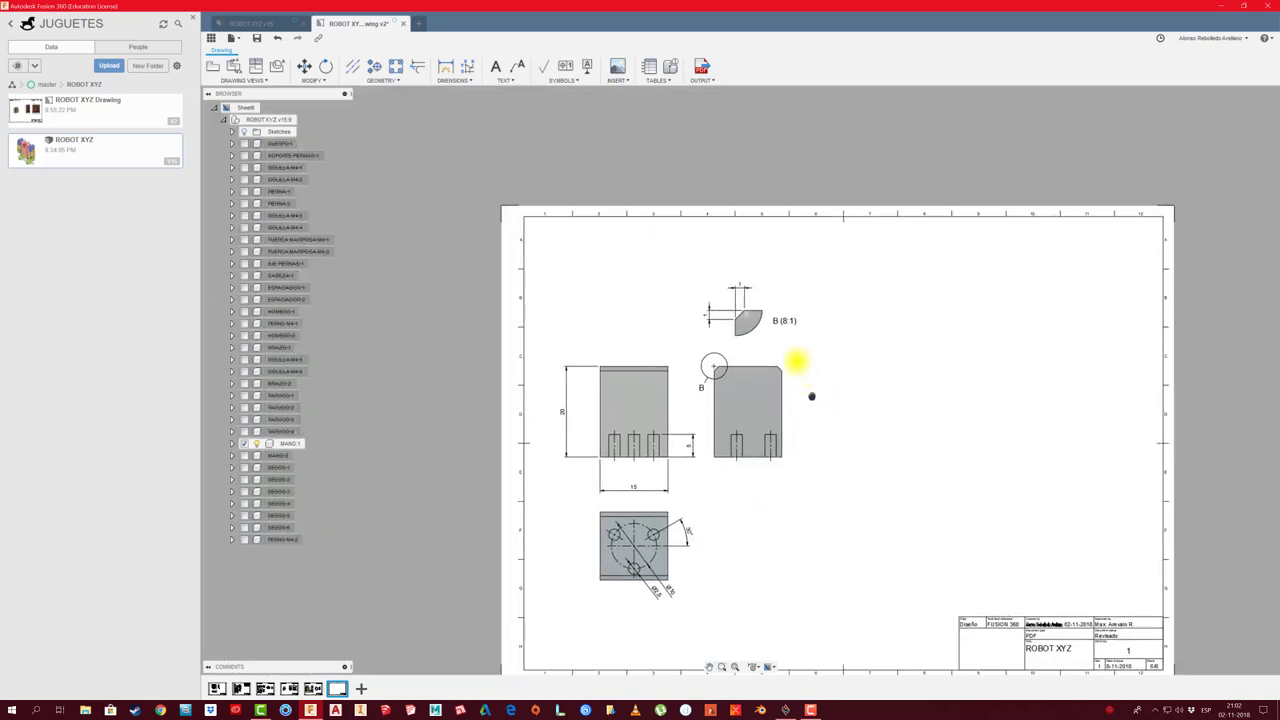
Dimension the side view's bottom edge as 15
{"action": "scroll", "coordinate": [770, 410], "scroll_direction": "up", "scroll_amount": 2}
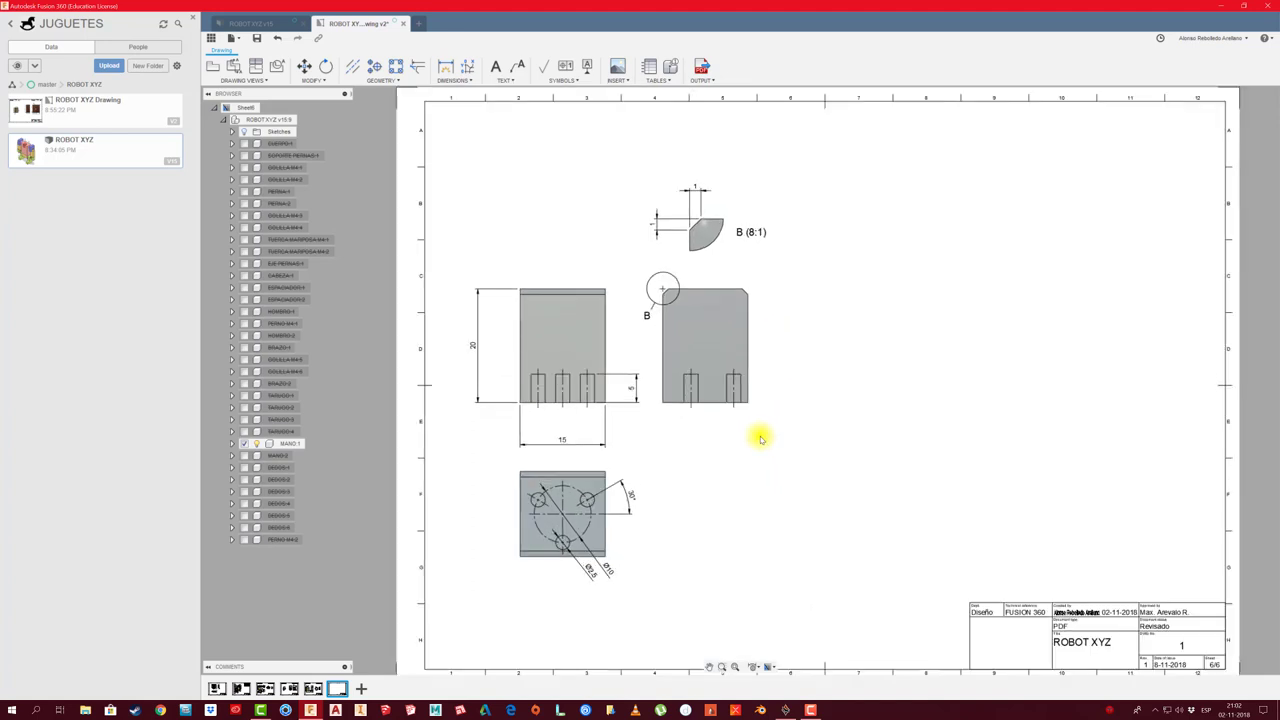
{"action": "scroll", "coordinate": [755, 432], "scroll_direction": "up", "scroll_amount": 2}
{"action": "left_click", "coordinate": [445, 66]}
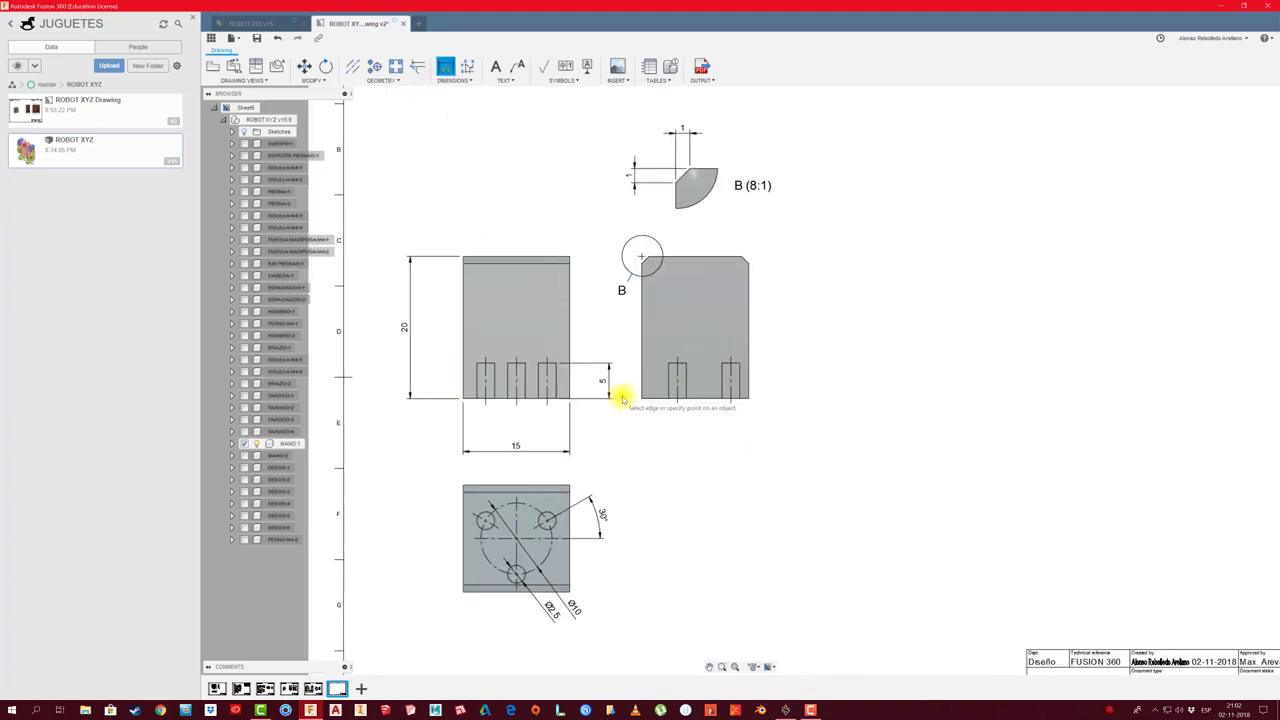
{"action": "left_click", "coordinate": [641, 399]}
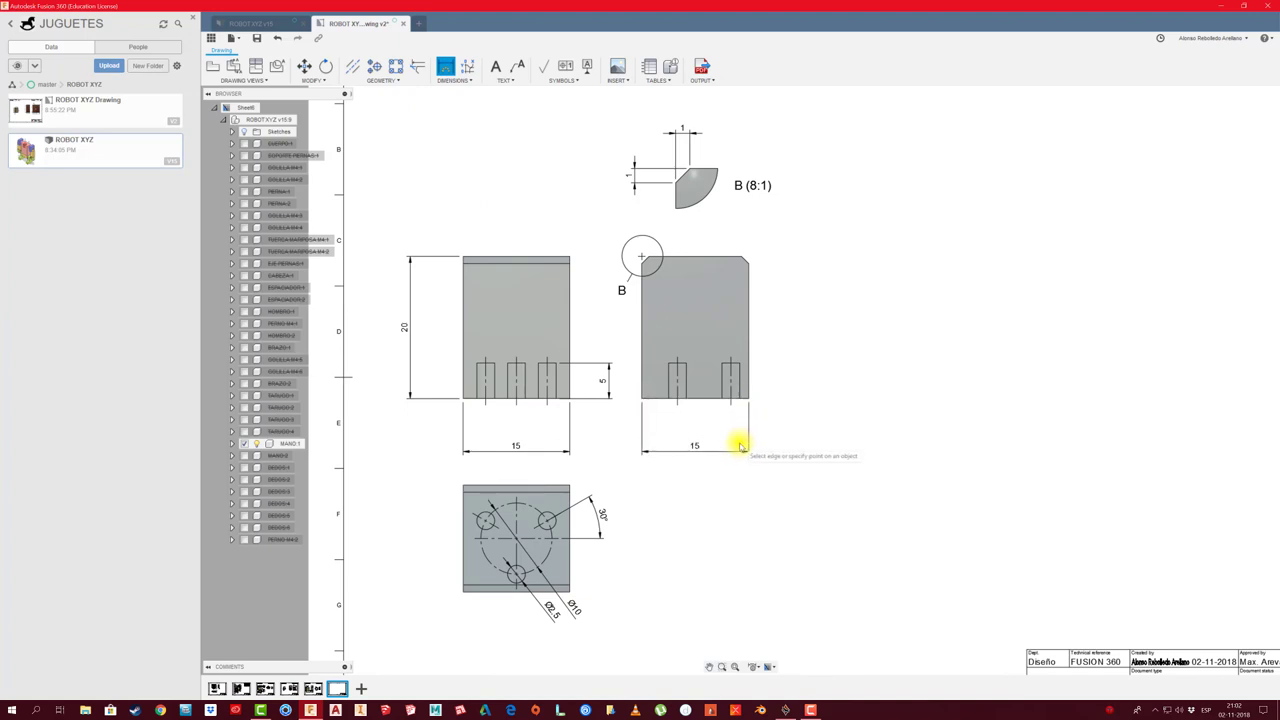
{"action": "scroll", "coordinate": [741, 446], "scroll_direction": "down", "scroll_amount": 4}
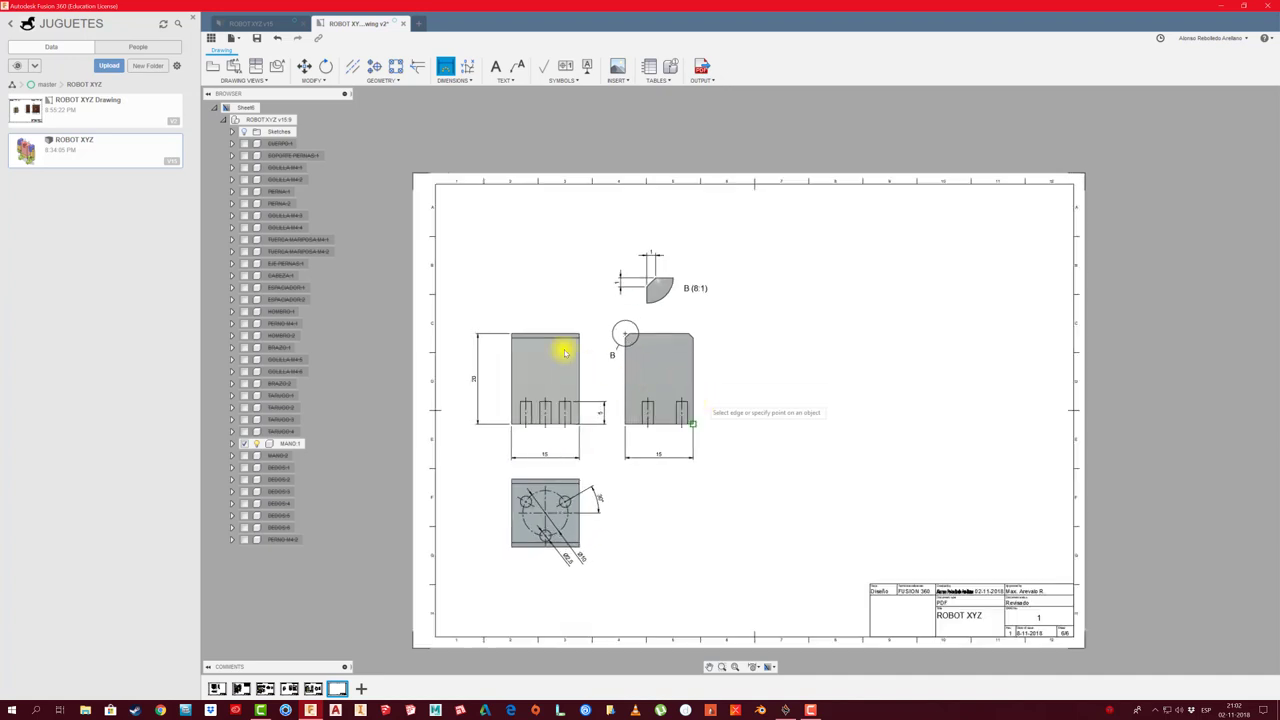
{"action": "scroll", "coordinate": [454, 304], "scroll_direction": "up", "scroll_amount": 1}
Add a vertical centerline to the front view from its left edge
{"action": "left_click", "coordinate": [352, 66]}
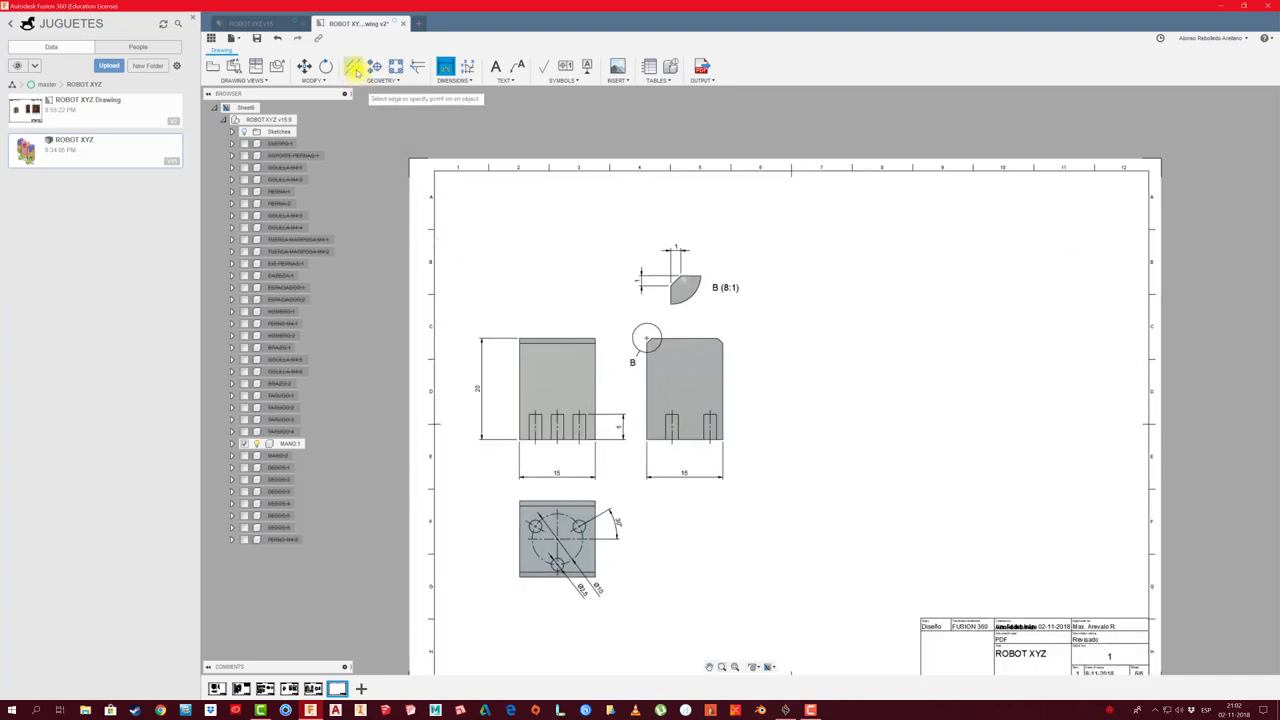
{"action": "left_click", "coordinate": [521, 388]}
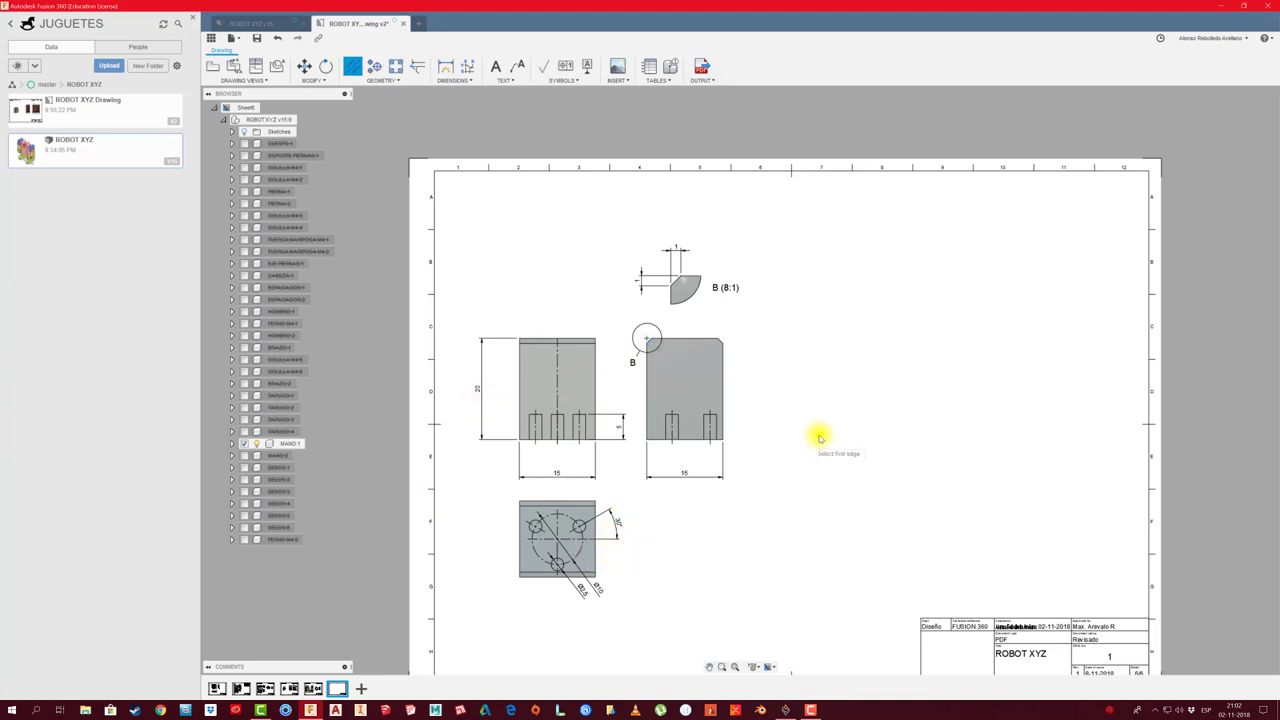
{"action": "scroll", "coordinate": [803, 371], "scroll_direction": "down", "scroll_amount": 1}
Insert a parts list (item 13, MANO, ABS Plastic) at the sheet's top-left
{"action": "left_click", "coordinate": [648, 68]}
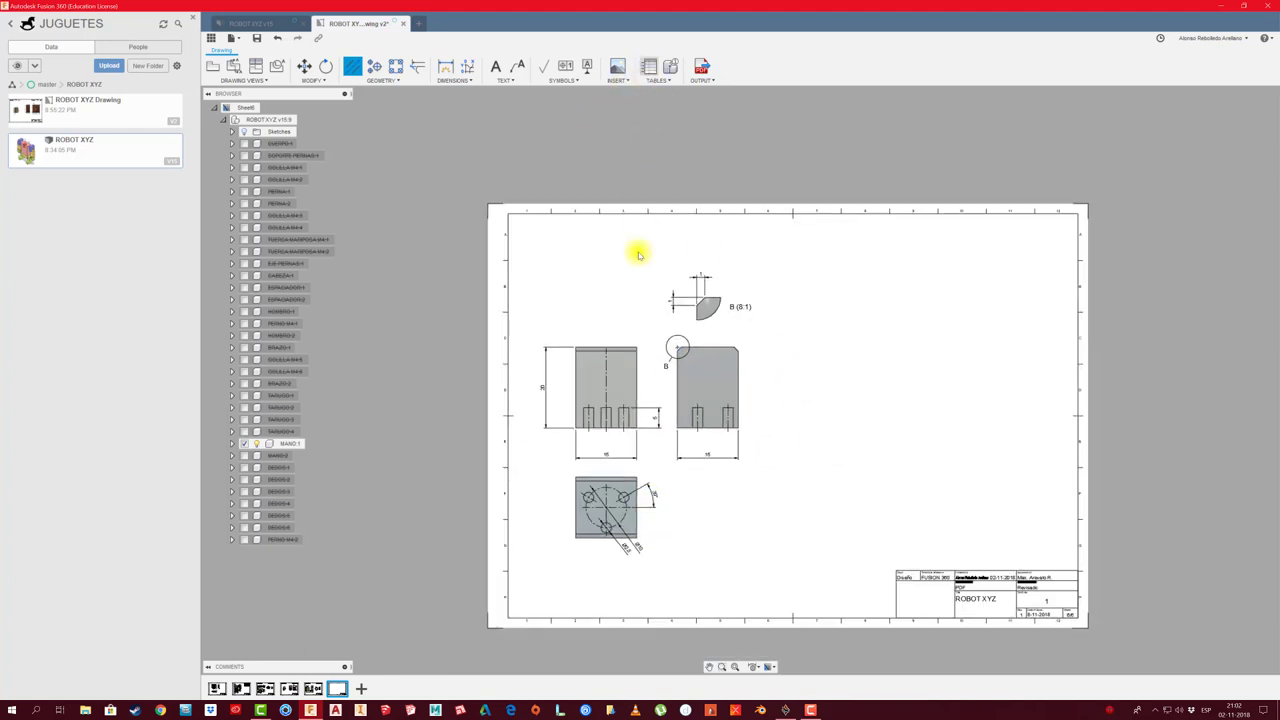
{"action": "left_click", "coordinate": [510, 216]}
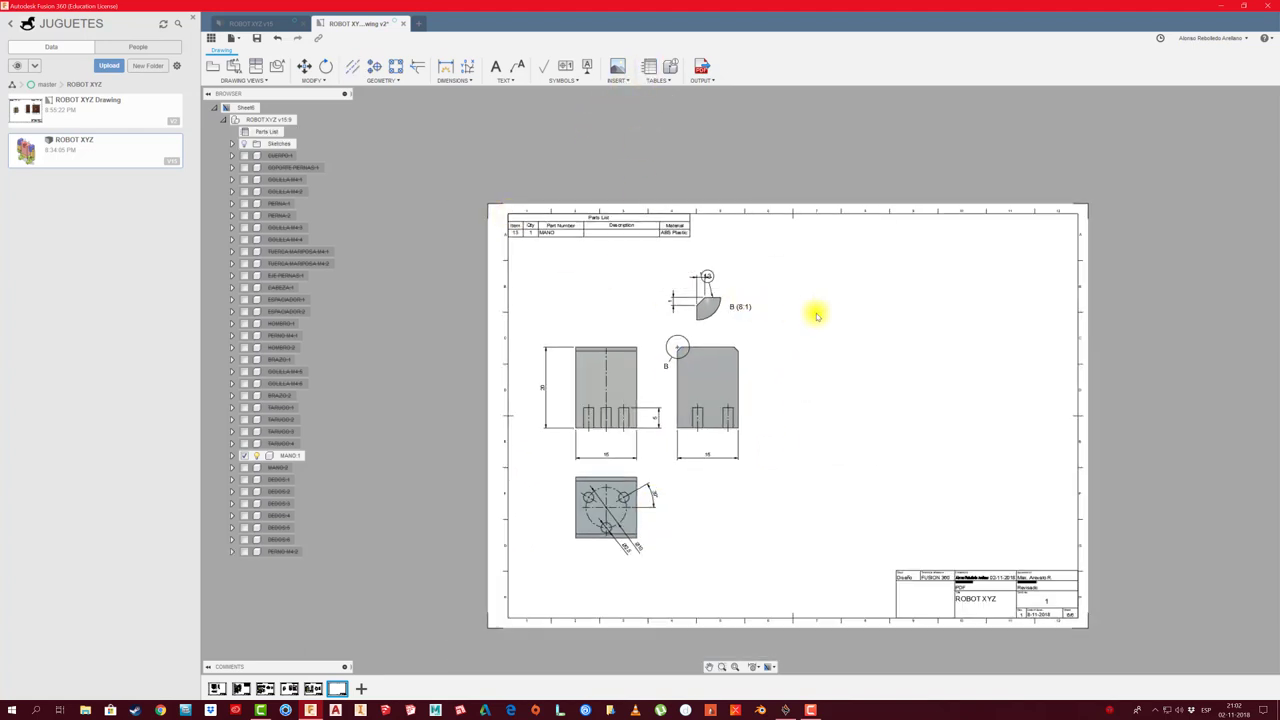
{"action": "scroll", "coordinate": [802, 393], "scroll_direction": "down", "scroll_amount": 1}
{"action": "scroll", "coordinate": [689, 365], "scroll_direction": "up", "scroll_amount": 2}
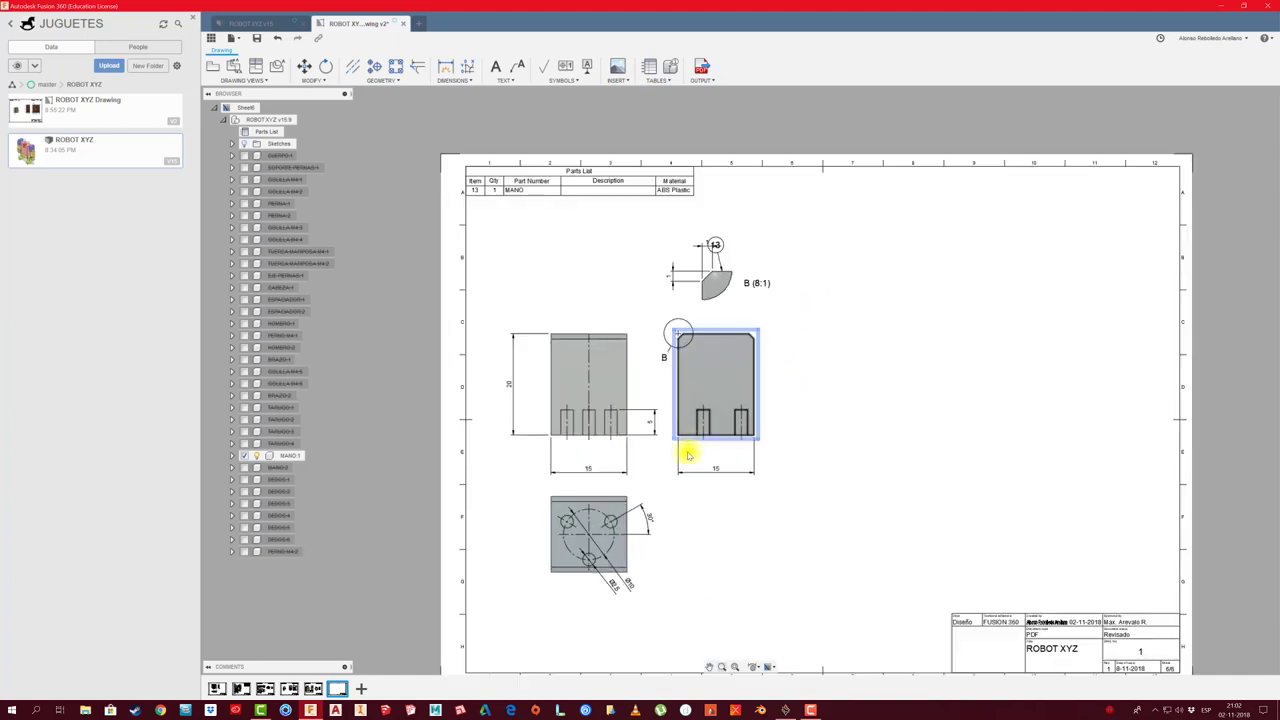
{"action": "scroll", "coordinate": [717, 377], "scroll_direction": "up", "scroll_amount": 1}
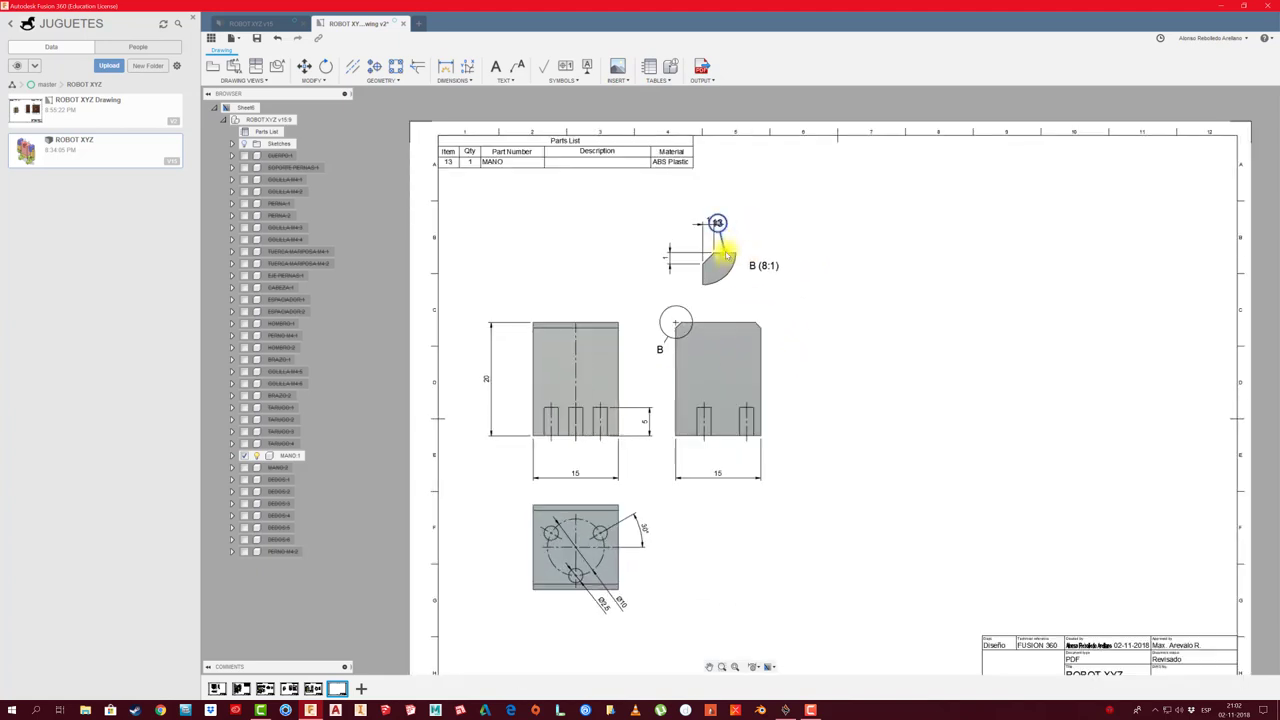
Attach balloon 13's leader to the front view's top edge and set the balloon above it
{"action": "left_click_drag", "start_coordinate": [726, 254], "coordinate": [565, 324]}
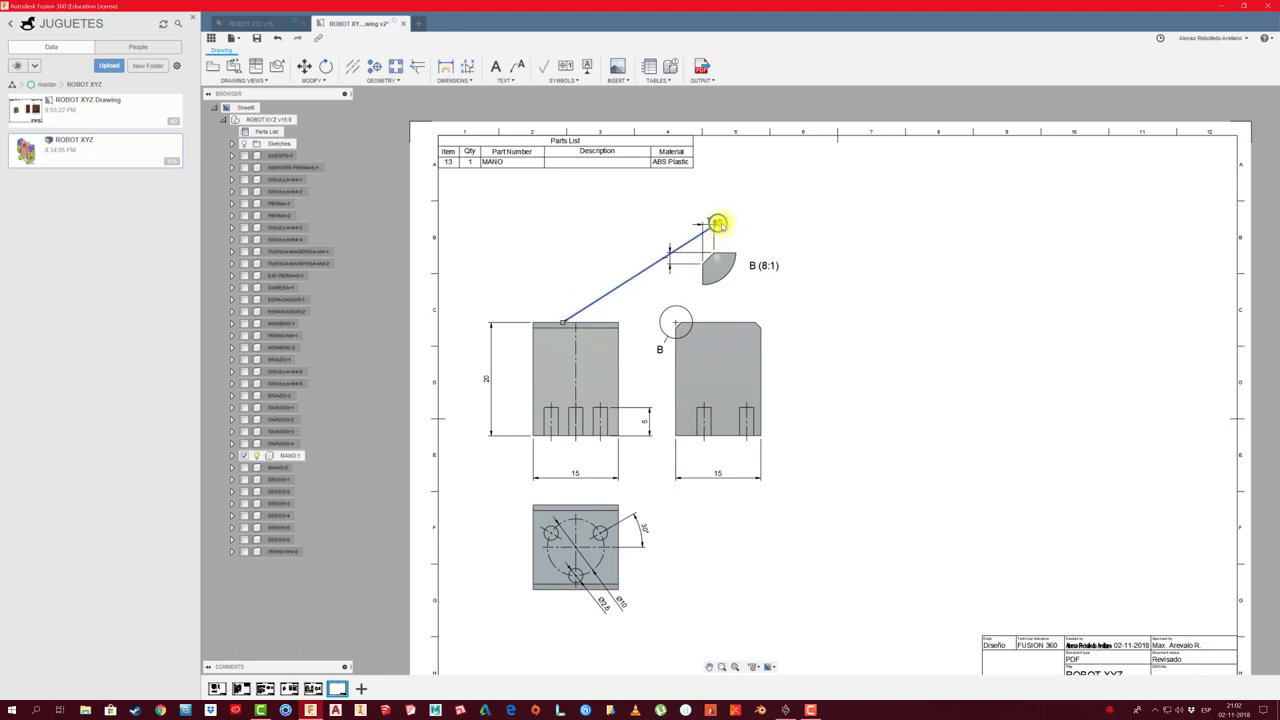
{"action": "left_click", "coordinate": [717, 223]}
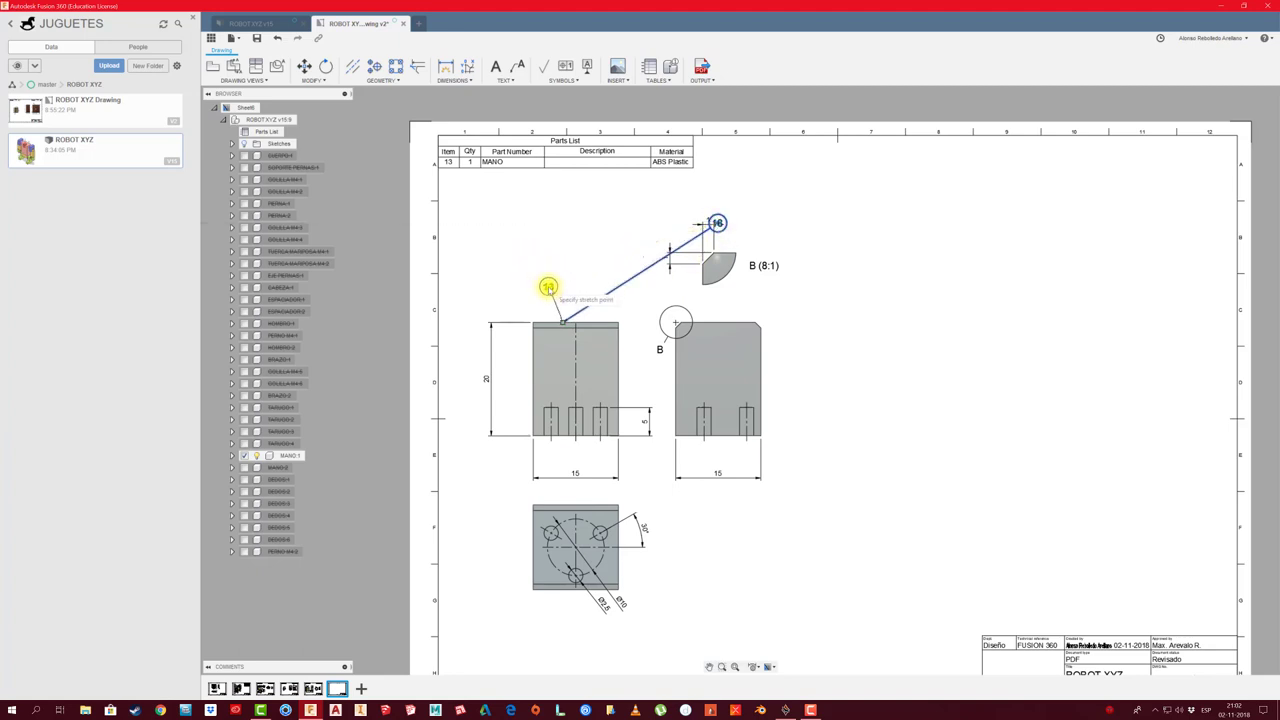
{"action": "left_click", "coordinate": [548, 287]}
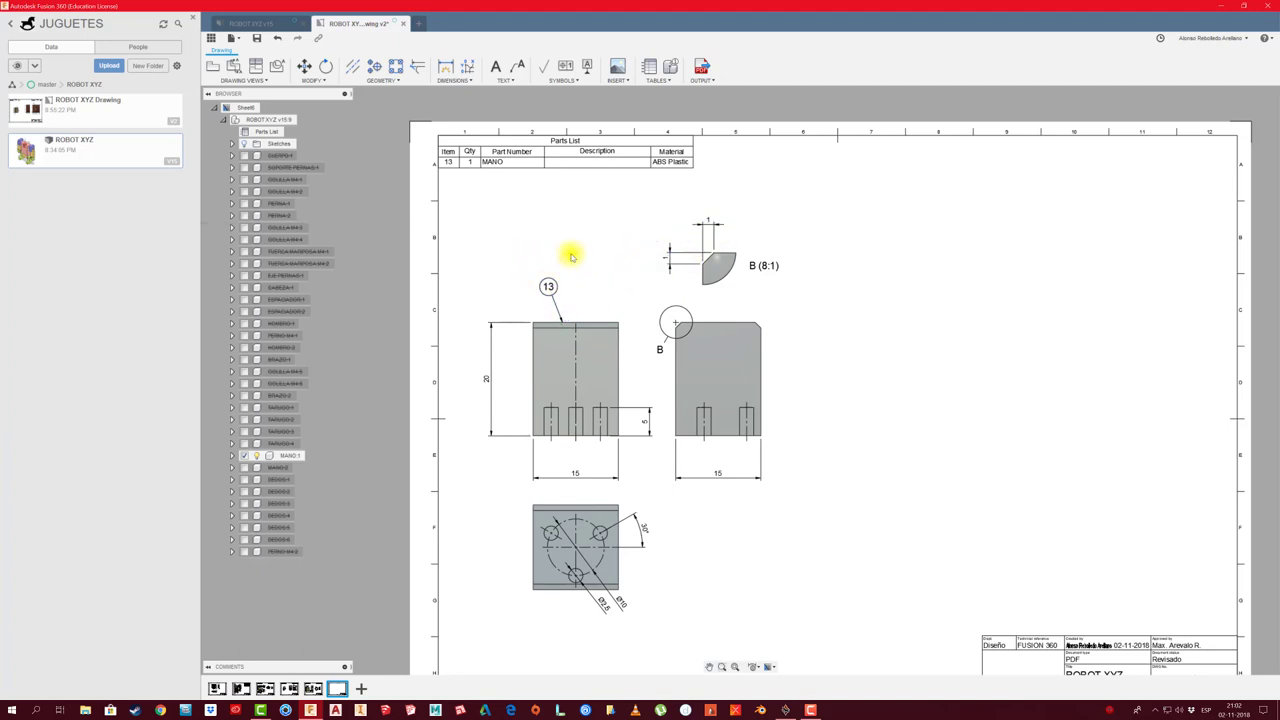
{"action": "scroll", "coordinate": [568, 249], "scroll_direction": "down", "scroll_amount": 3}
Project an isometric view from the front view and place it right of the bottom view
{"action": "scroll", "coordinate": [740, 363], "scroll_direction": "up", "scroll_amount": 1}
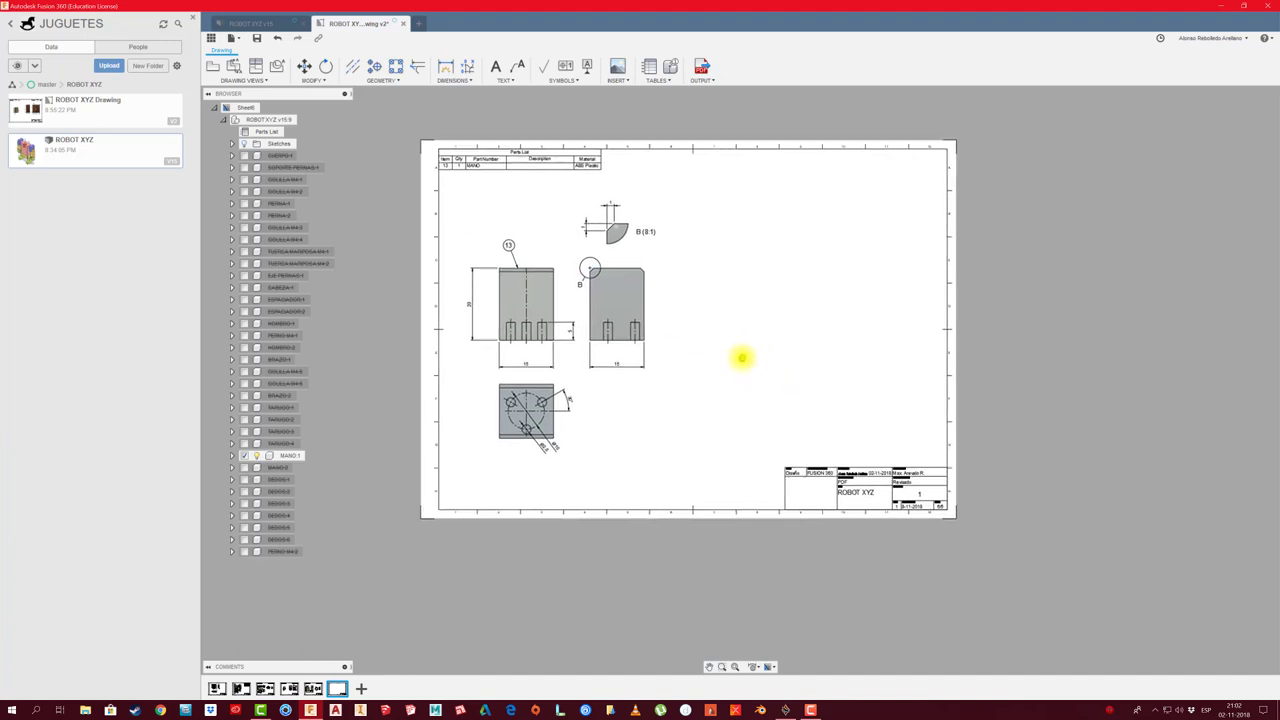
{"action": "scroll", "coordinate": [700, 425], "scroll_direction": "up", "scroll_amount": 1}
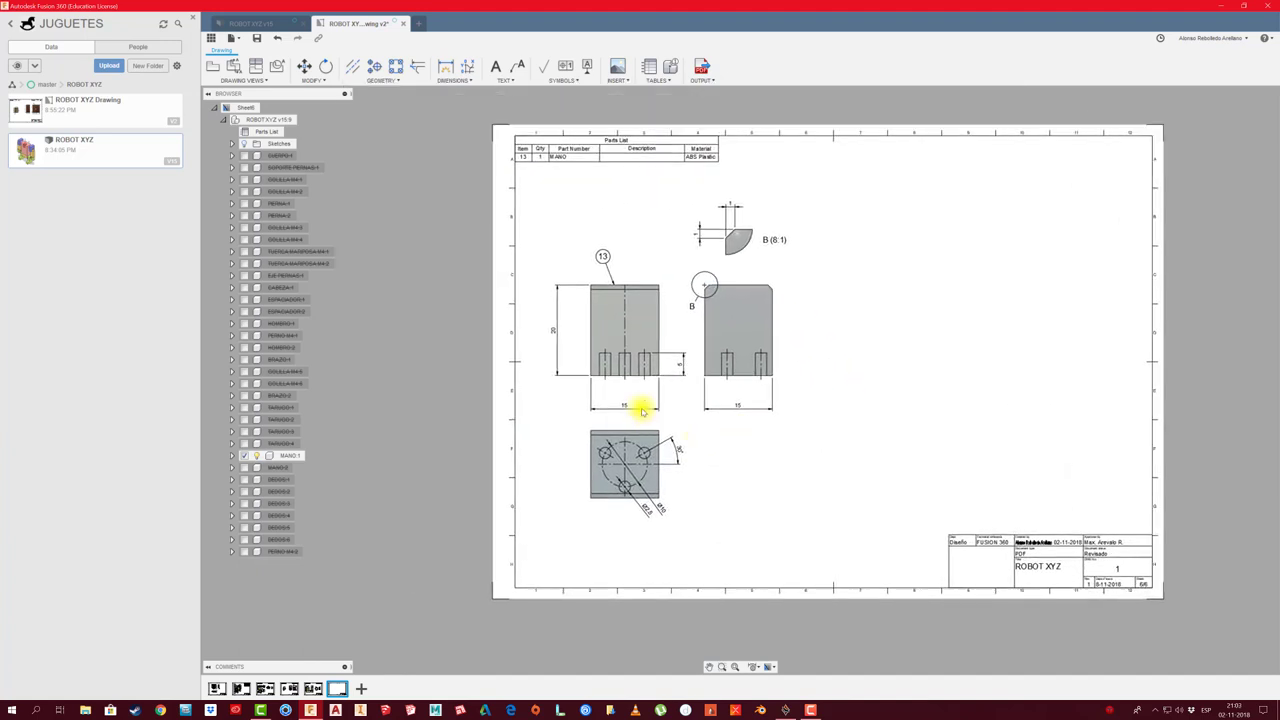
{"action": "left_click", "coordinate": [625, 380]}
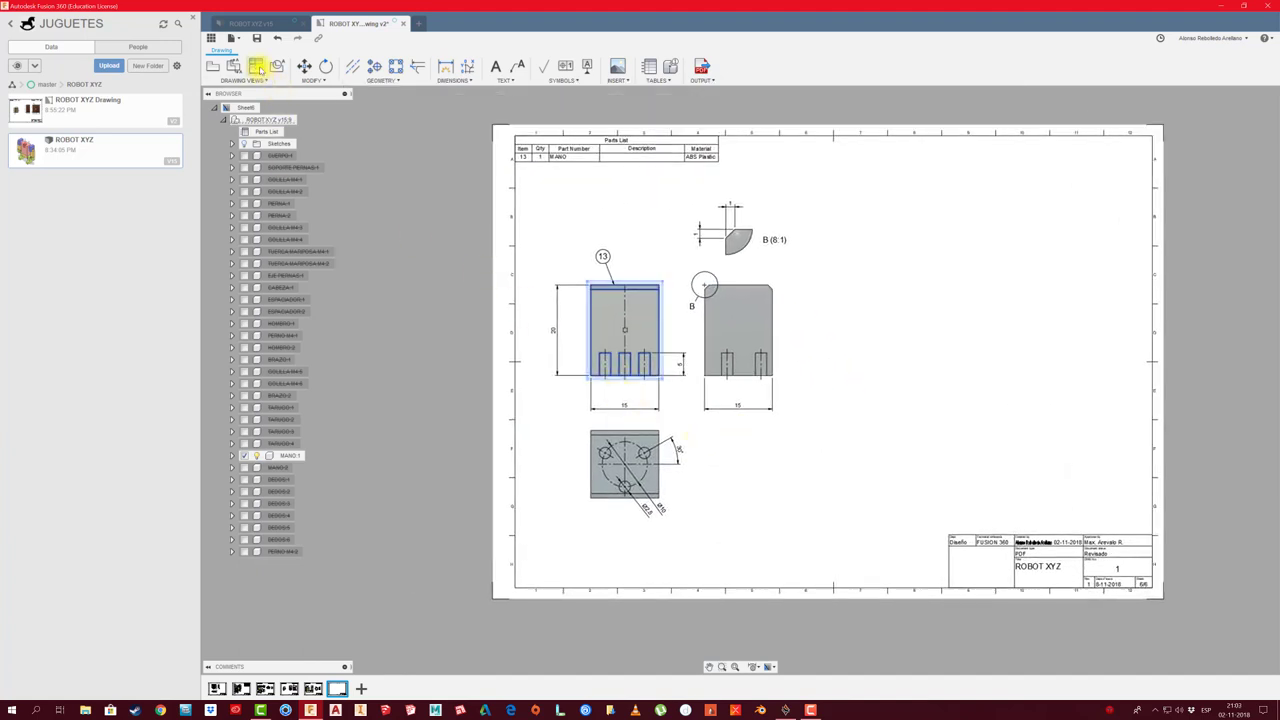
{"action": "left_click", "coordinate": [259, 68]}
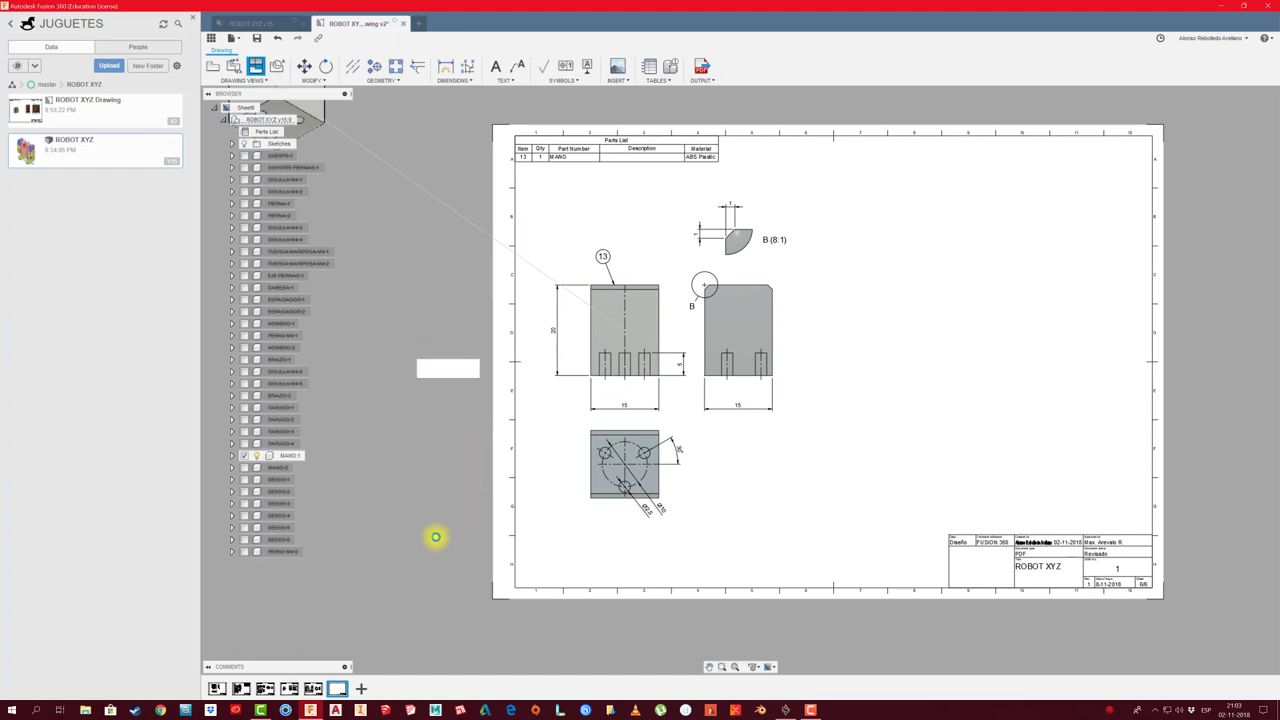
{"action": "left_click", "coordinate": [436, 158]}
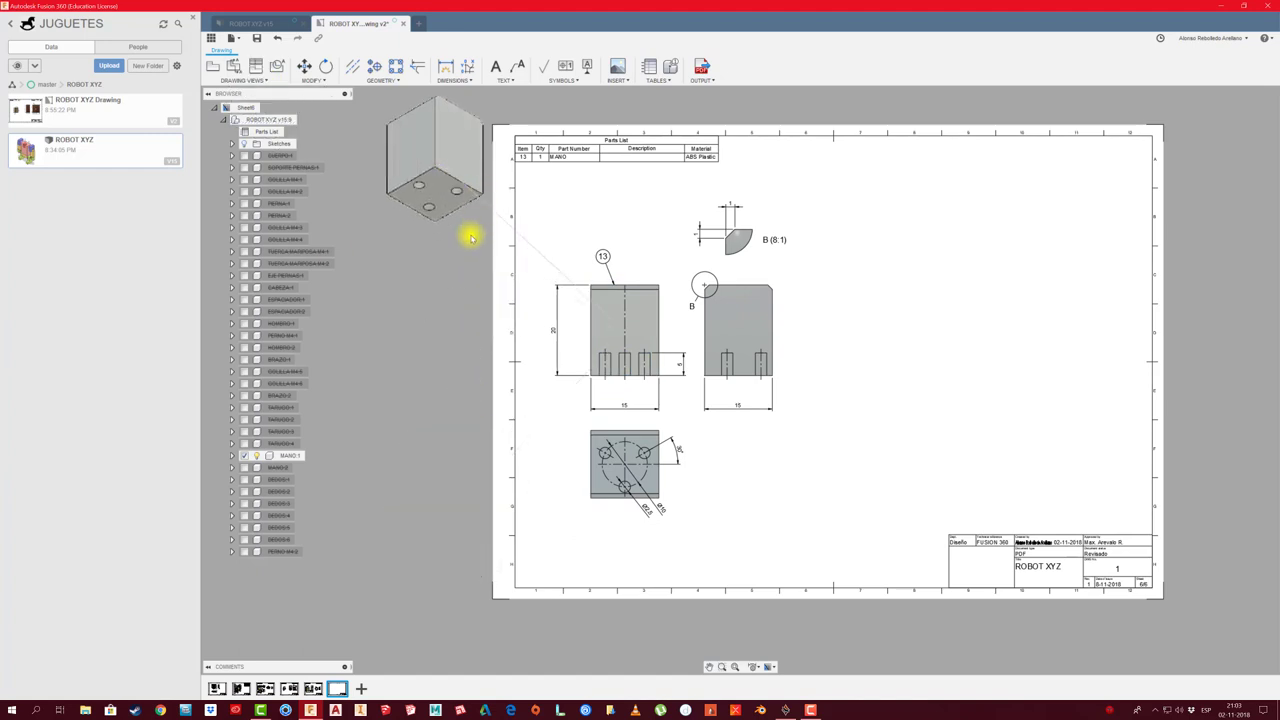
{"action": "left_click", "coordinate": [465, 215]}
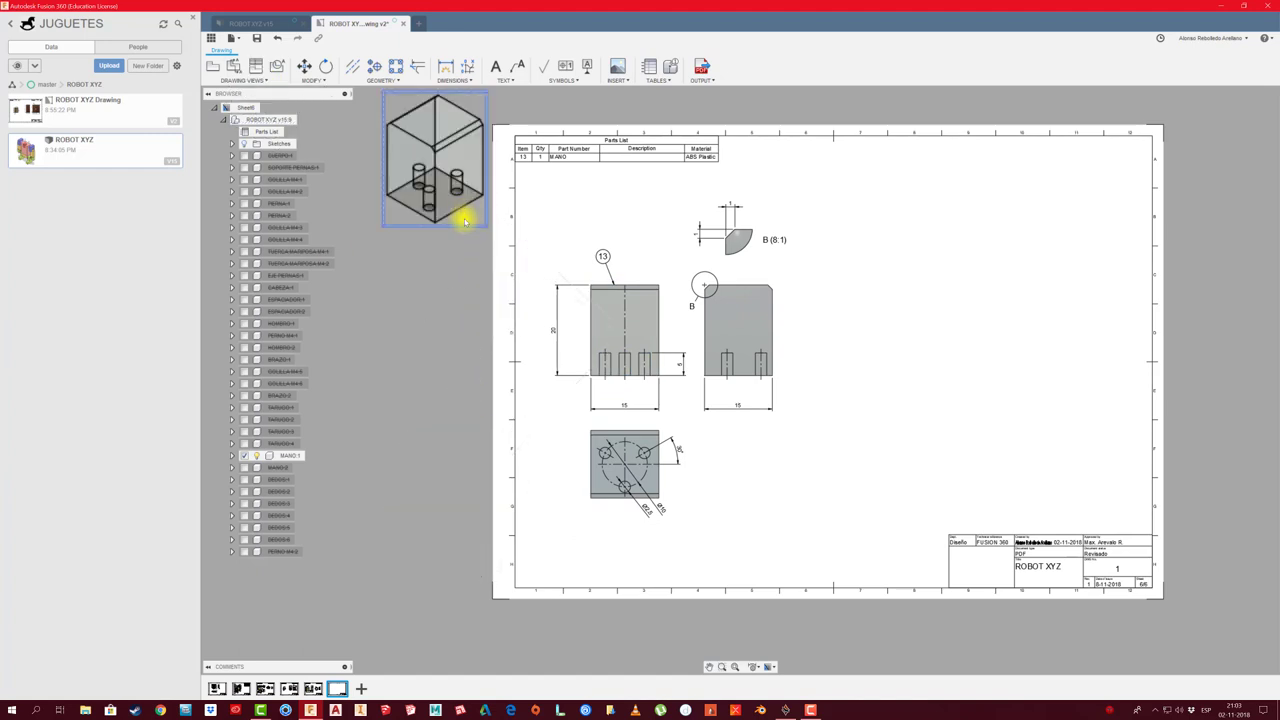
{"action": "left_click", "coordinate": [436, 158]}
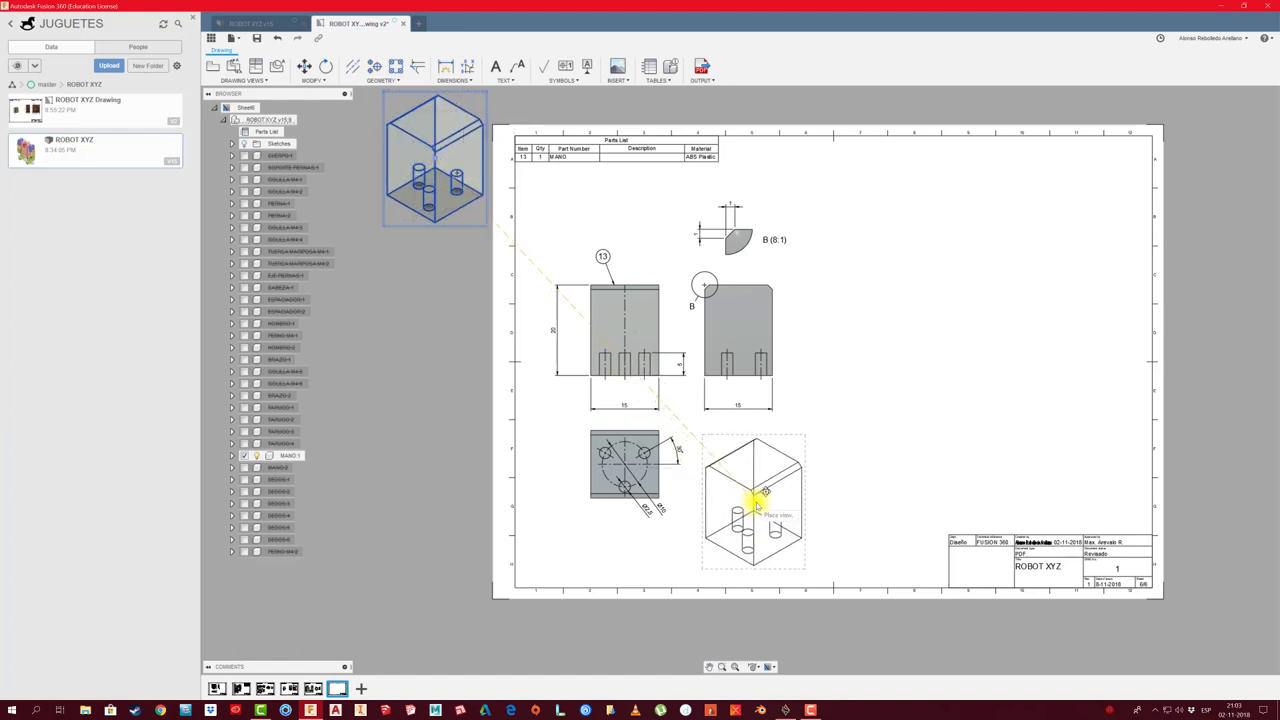
{"action": "left_click", "coordinate": [752, 497]}
{"action": "key", "text": "Return"}
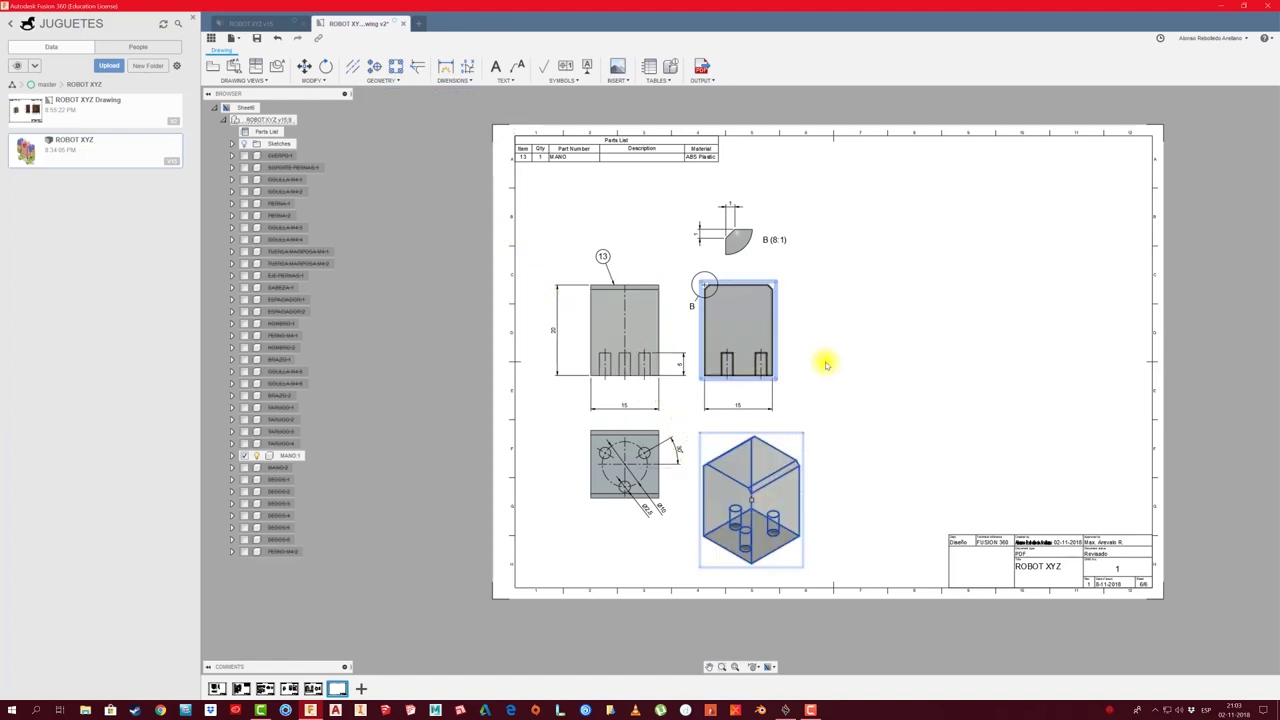
Set the isometric view's style to Shaded
{"action": "double_click", "coordinate": [804, 457]}
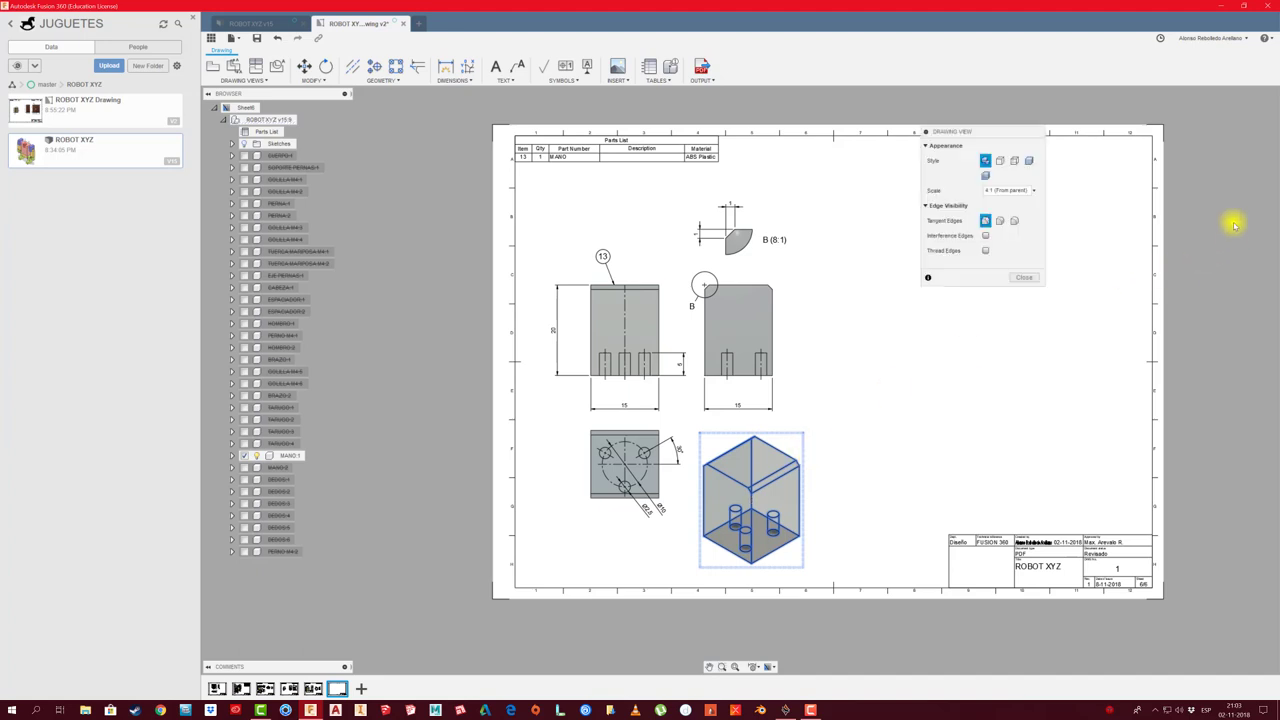
{"action": "left_click", "coordinate": [1014, 161]}
{"action": "left_click", "coordinate": [1024, 277]}
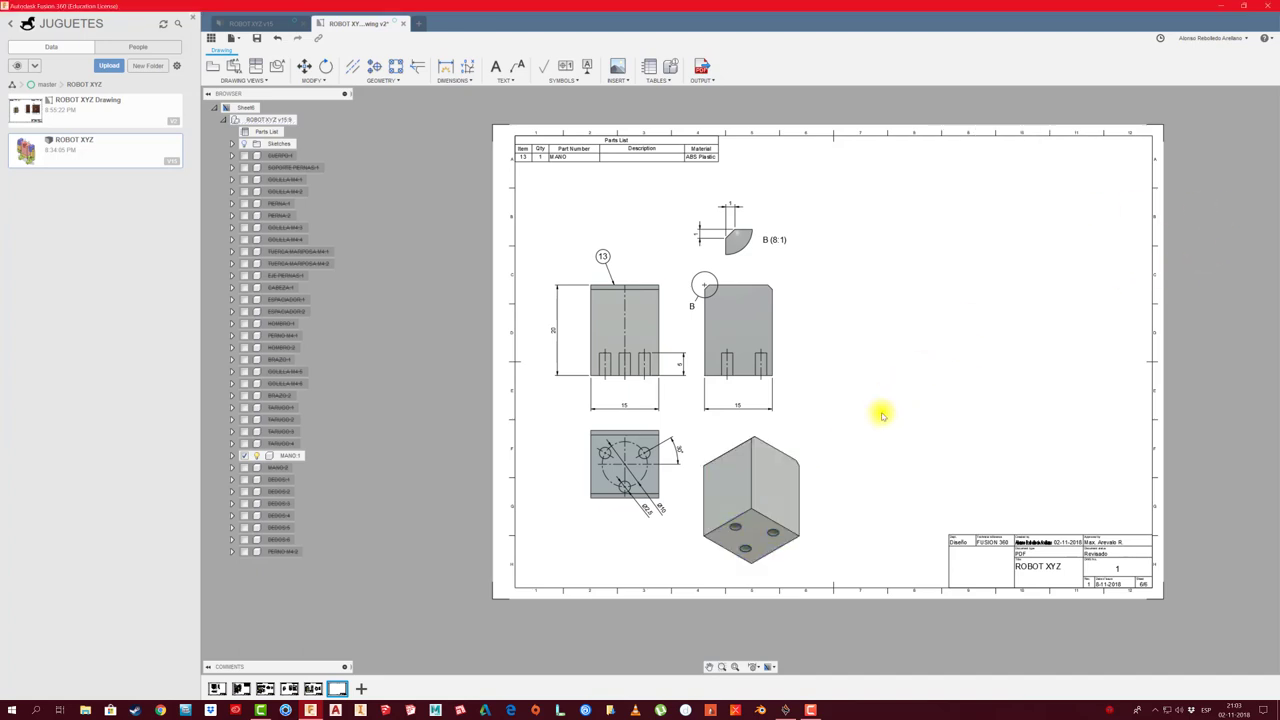
{"action": "scroll", "coordinate": [881, 415], "scroll_direction": "down", "scroll_amount": 1}
{"action": "scroll", "coordinate": [628, 332], "scroll_direction": "down", "scroll_amount": 1}
{"action": "scroll", "coordinate": [640, 341], "scroll_direction": "up", "scroll_amount": 1}
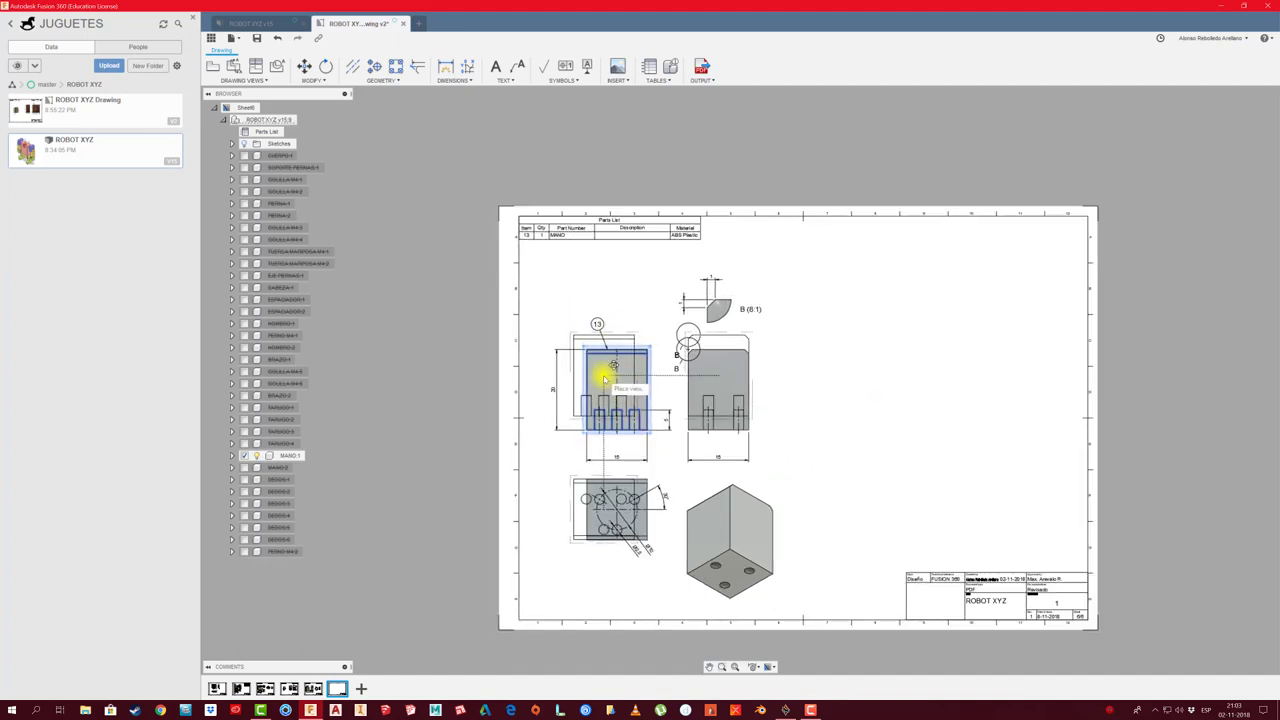
Shift the front, side, detail B and isometric views up and left on the sheet
{"action": "left_click_drag", "start_coordinate": [605, 381], "coordinate": [587, 367]}
{"action": "left_click", "coordinate": [732, 320]}
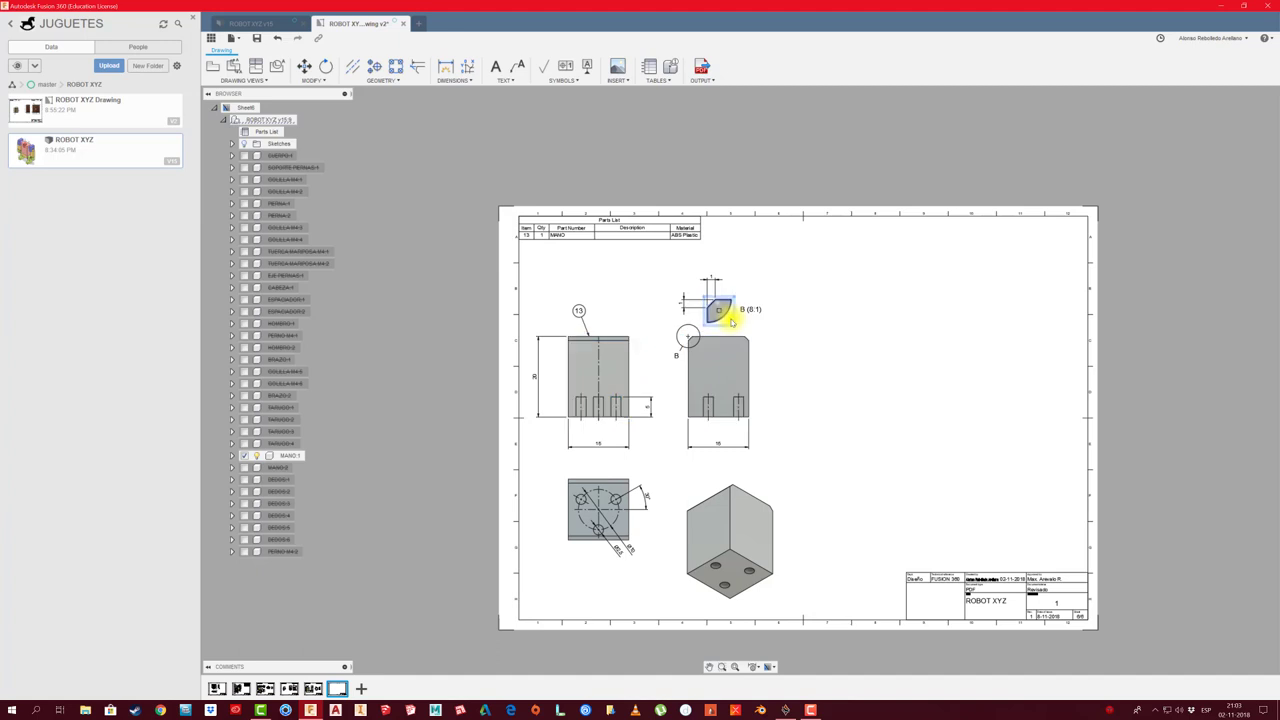
{"action": "left_click_drag", "start_coordinate": [720, 312], "coordinate": [674, 290]}
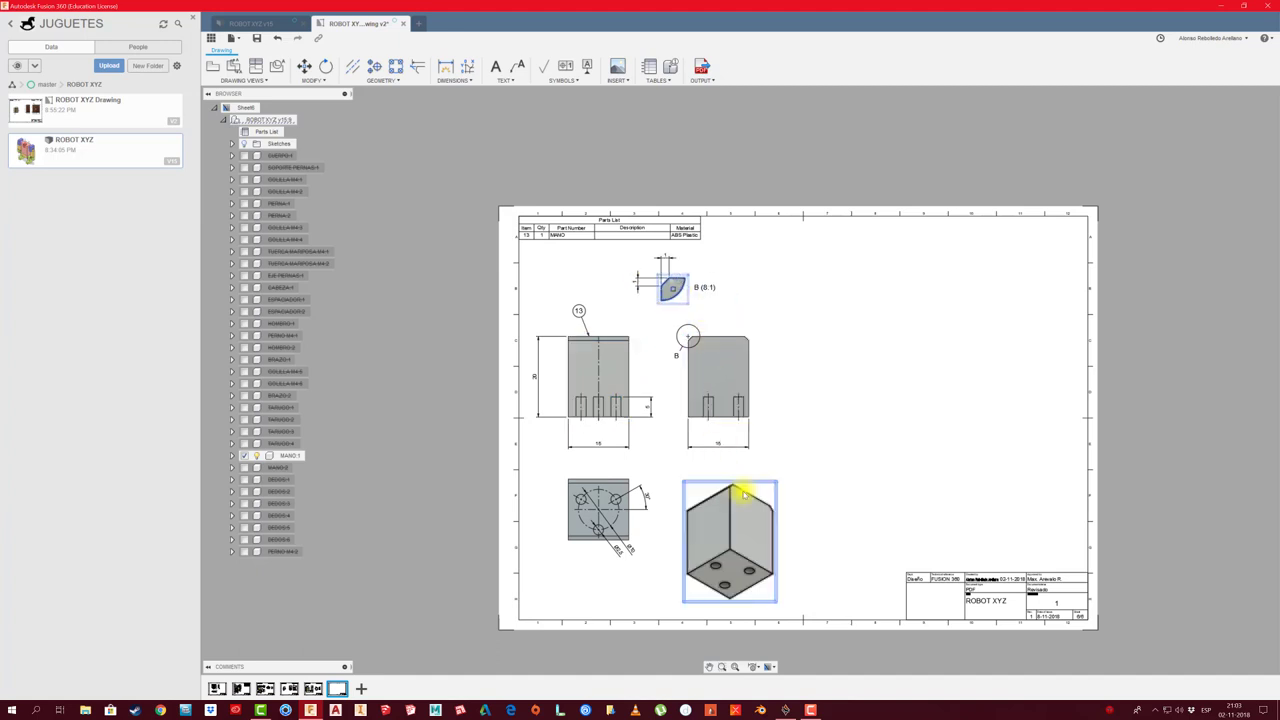
{"action": "left_click", "coordinate": [736, 516]}
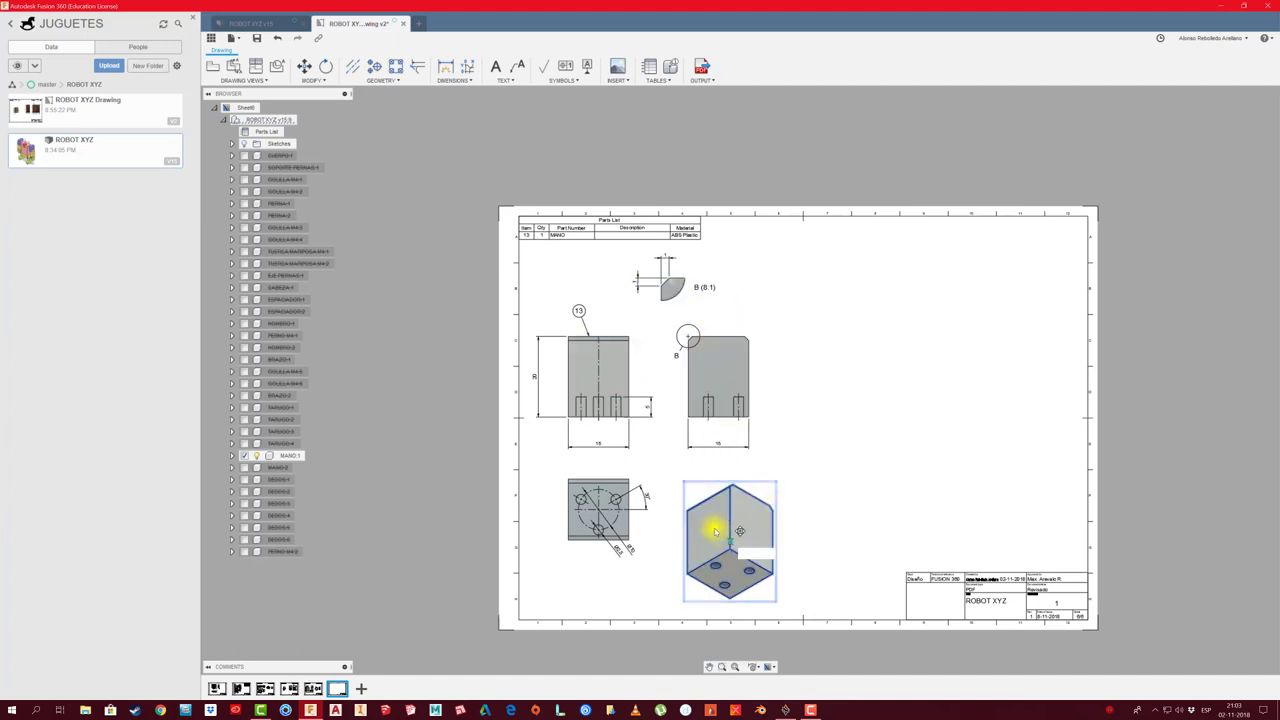
{"action": "left_click_drag", "start_coordinate": [706, 517], "coordinate": [697, 504]}
{"action": "left_click", "coordinate": [802, 444]}
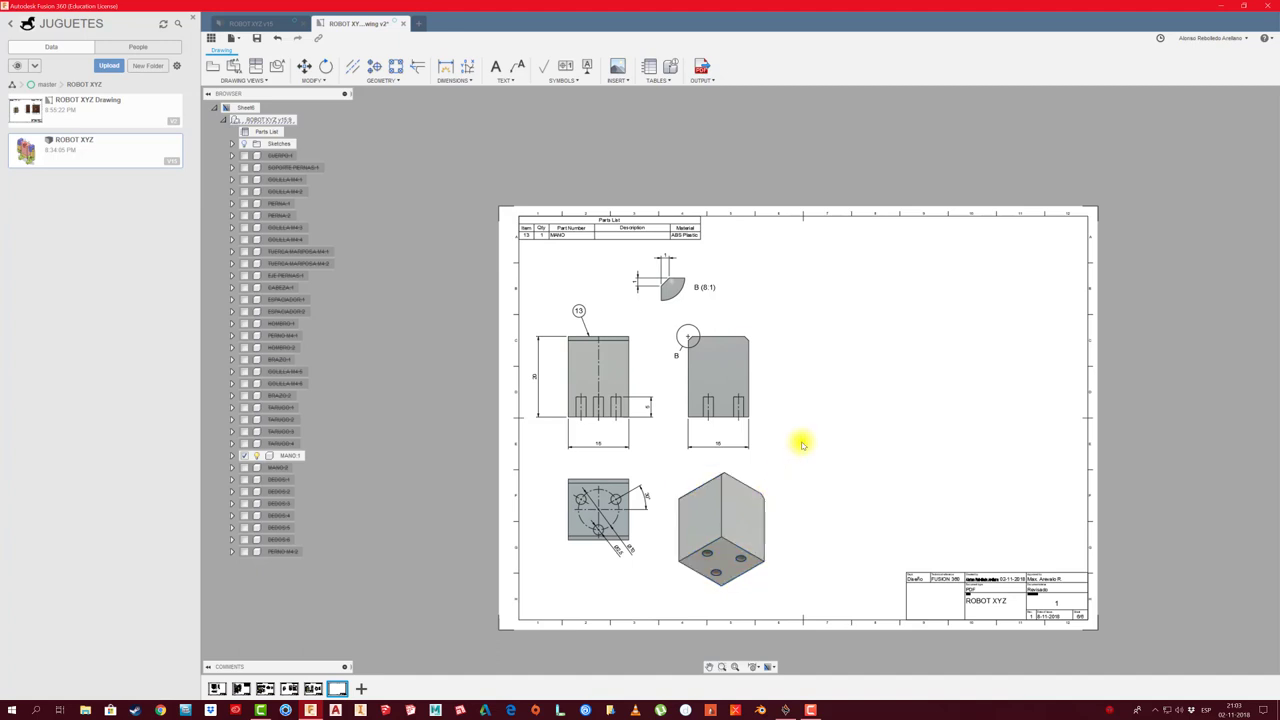
{"action": "middle_click_drag", "start_coordinate": [795, 422], "coordinate": [697, 480]}
{"action": "scroll", "coordinate": [847, 601], "scroll_direction": "up", "scroll_amount": 2}
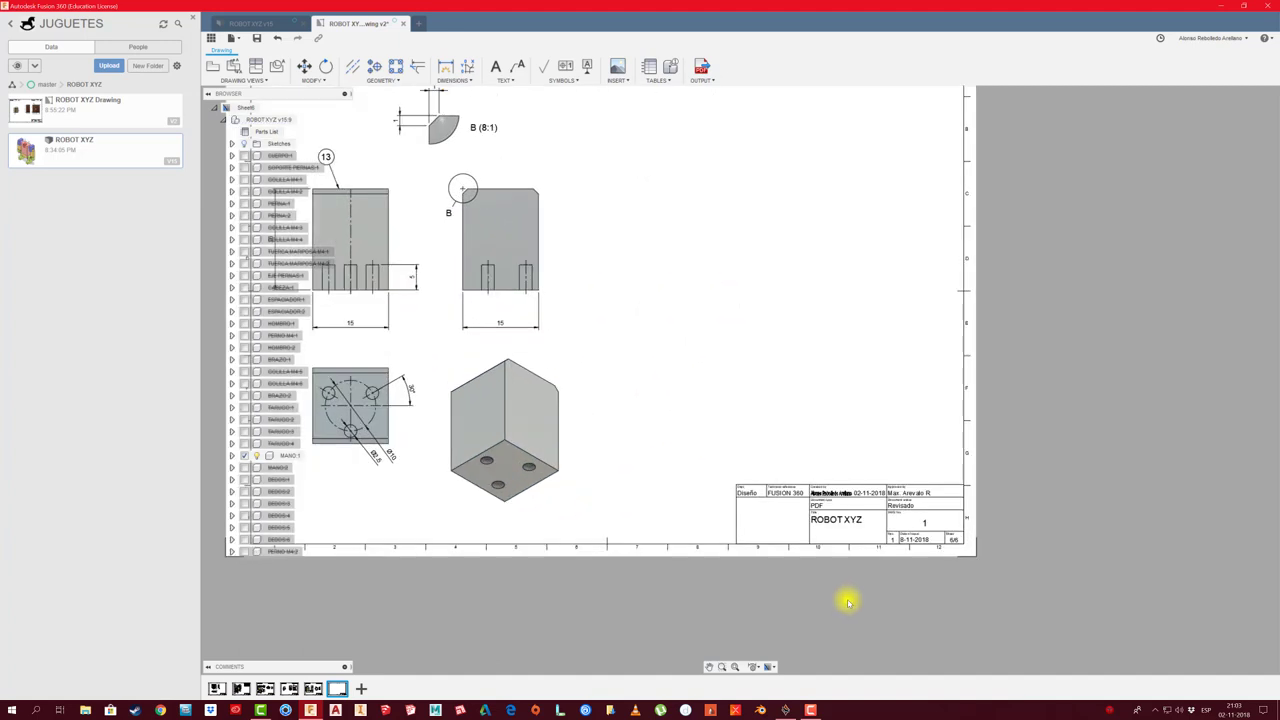
{"action": "scroll", "coordinate": [847, 601], "scroll_direction": "up", "scroll_amount": 2}
Insert the Logo ARTPLAY-02 image in the title block, scaled down and raised 1.0 mm
{"action": "left_click", "coordinate": [620, 70]}
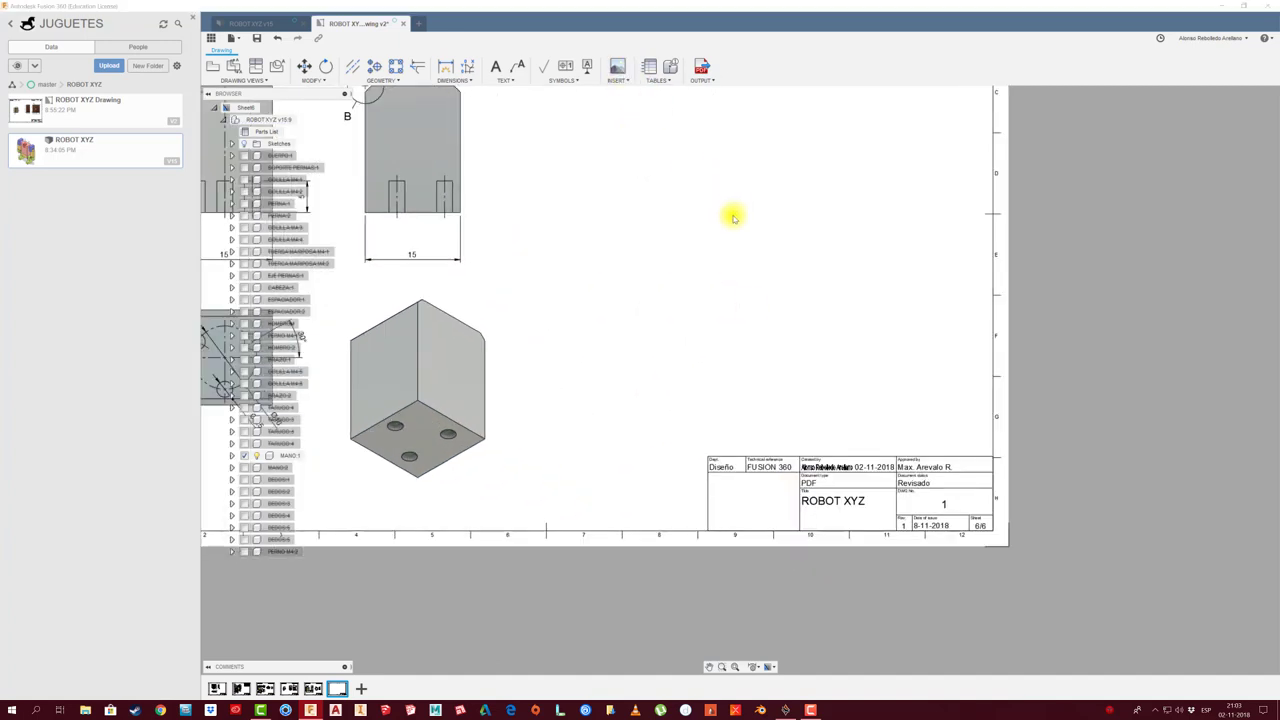
{"action": "left_click", "coordinate": [624, 100]}
{"action": "left_click", "coordinate": [790, 560]}
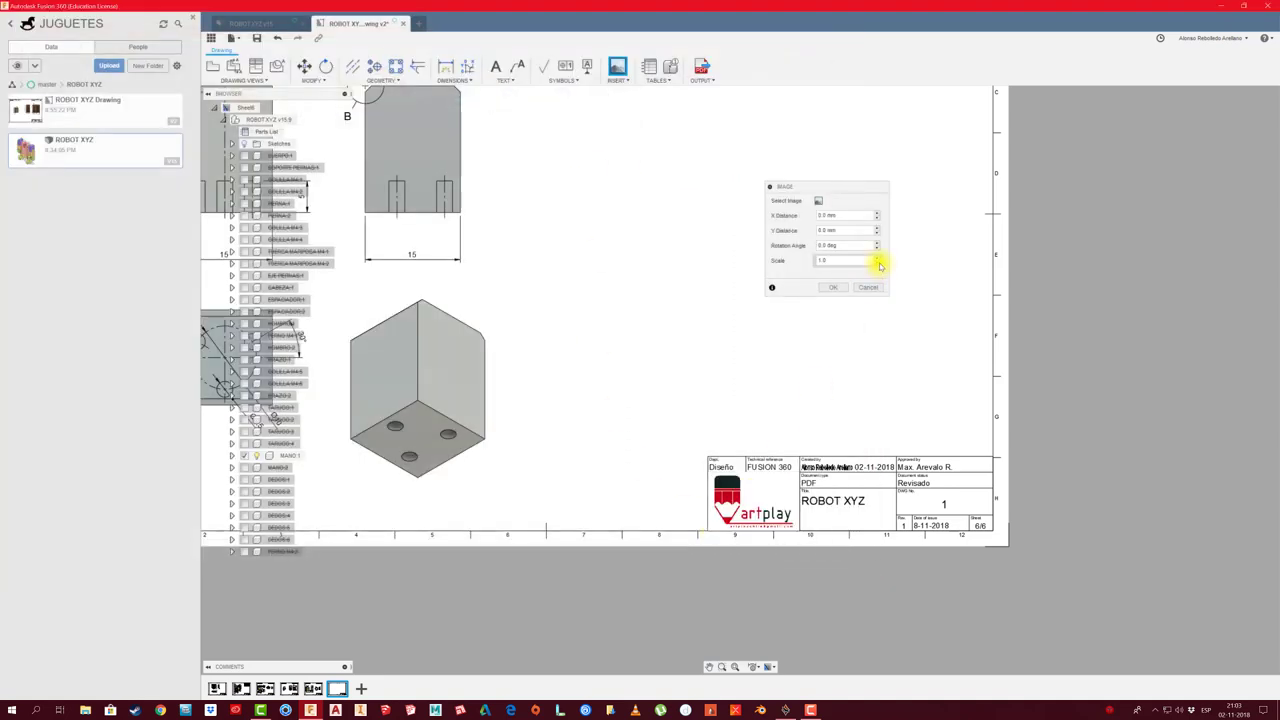
{"action": "left_click", "coordinate": [878, 265]}
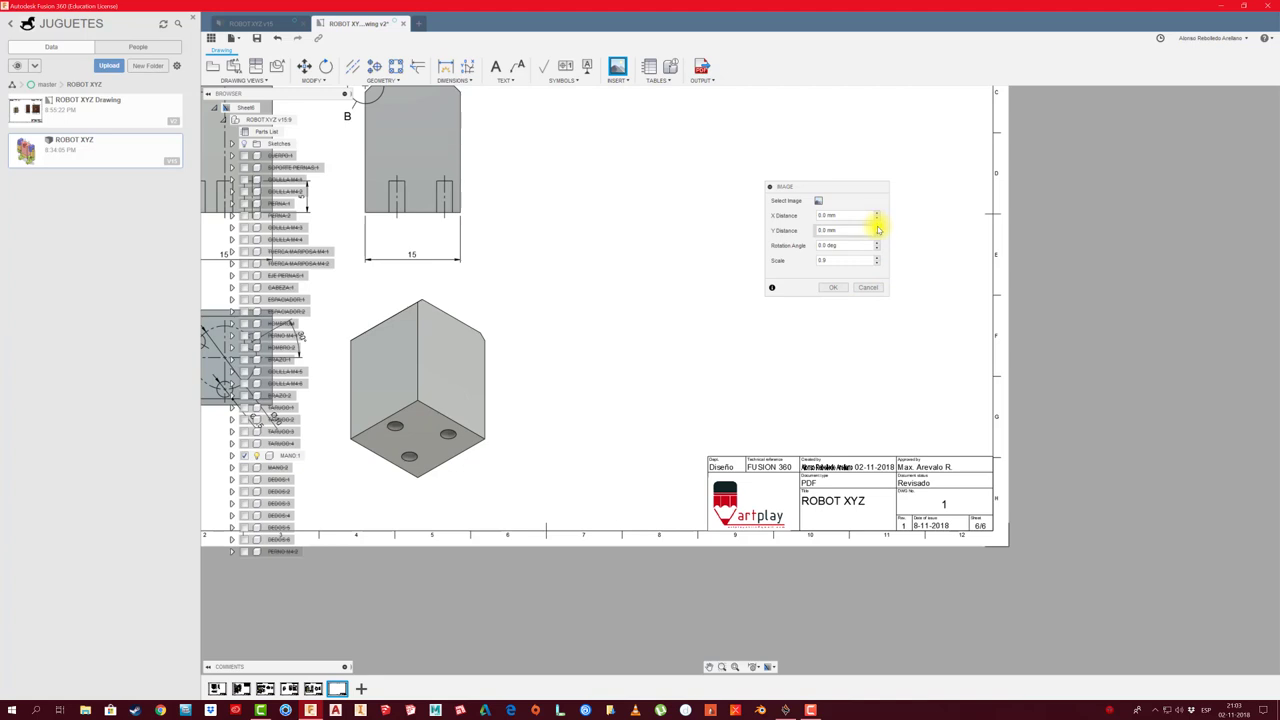
{"action": "left_click", "coordinate": [877, 228]}
{"action": "left_click", "coordinate": [831, 287]}
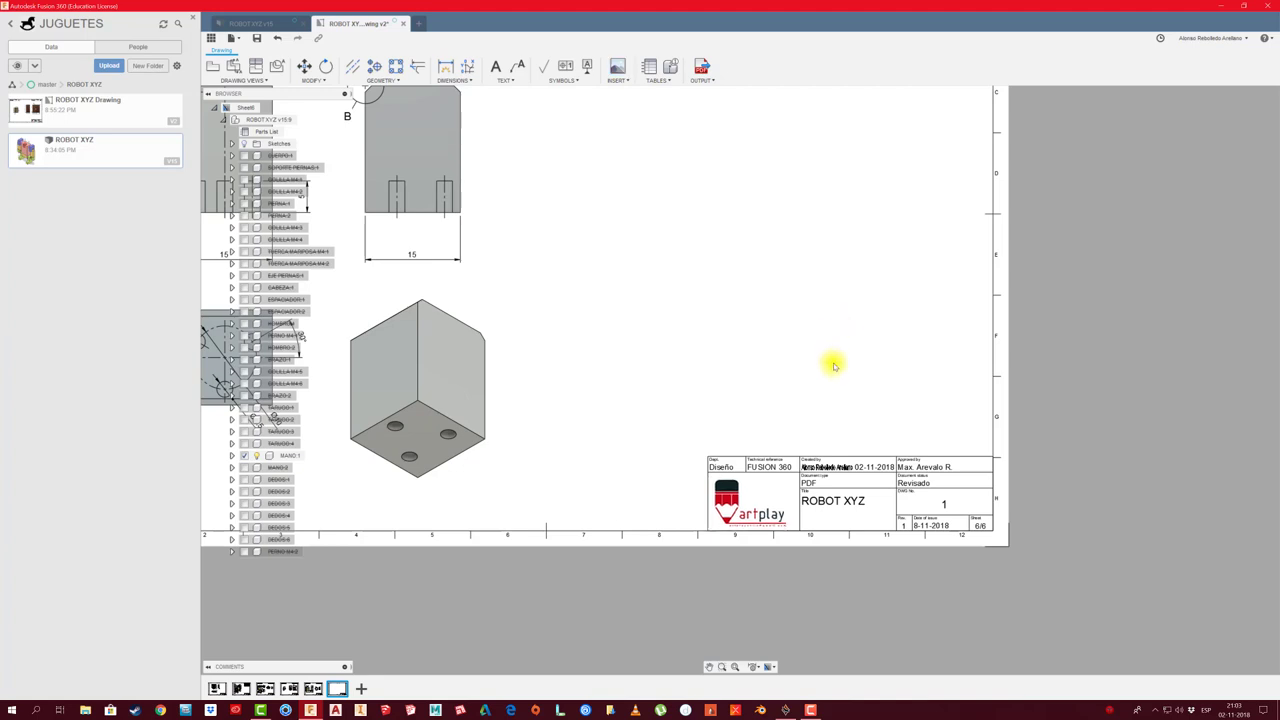
{"action": "scroll", "coordinate": [820, 330], "scroll_direction": "down", "scroll_amount": 2}
{"action": "scroll", "coordinate": [808, 291], "scroll_direction": "down", "scroll_amount": 2}
{"action": "middle_click_drag", "start_coordinate": [888, 345], "coordinate": [1038, 453]}
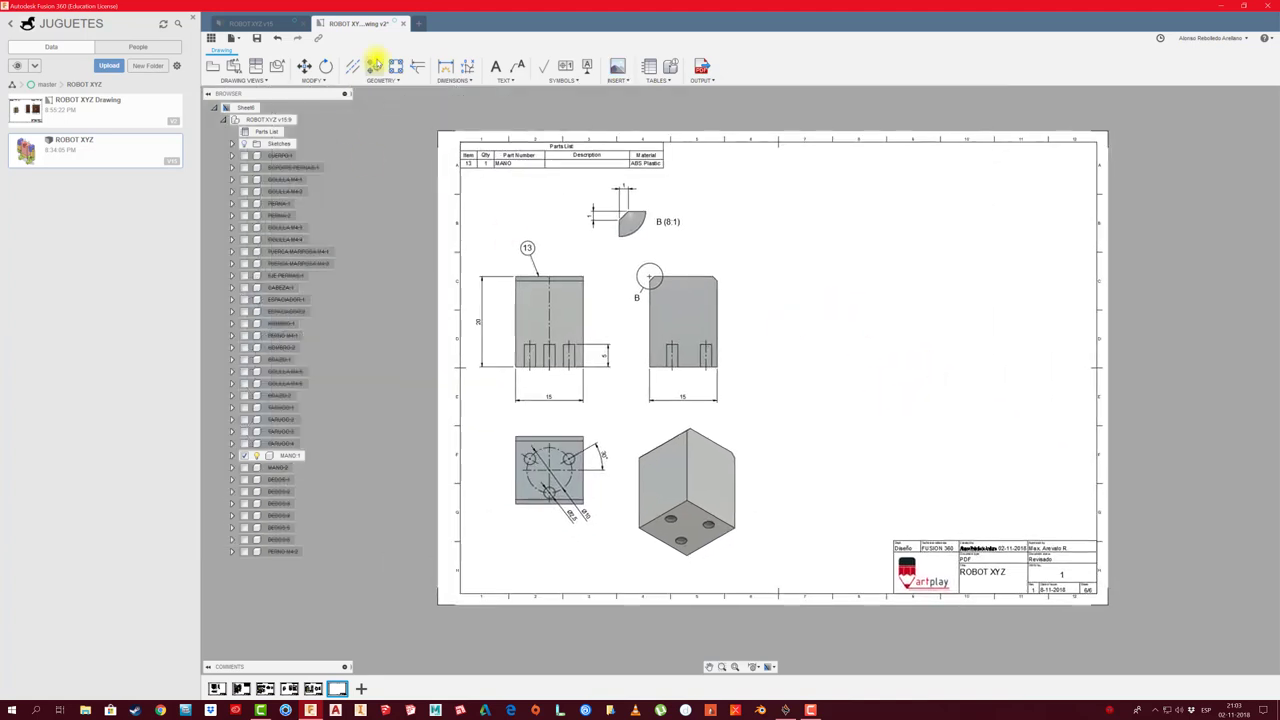
Check the small finger cylinder's radius in the 3D robot model and return to the drawing
{"action": "left_click", "coordinate": [256, 22]}
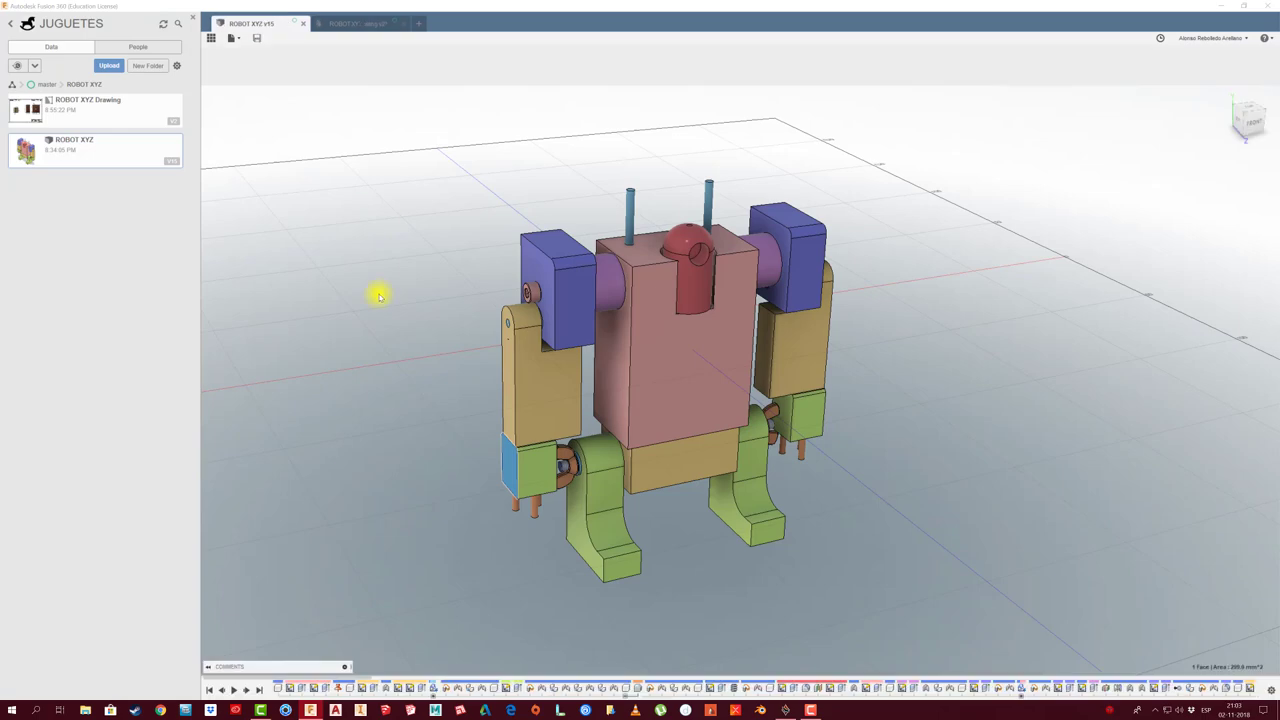
{"action": "left_click", "coordinate": [534, 505]}
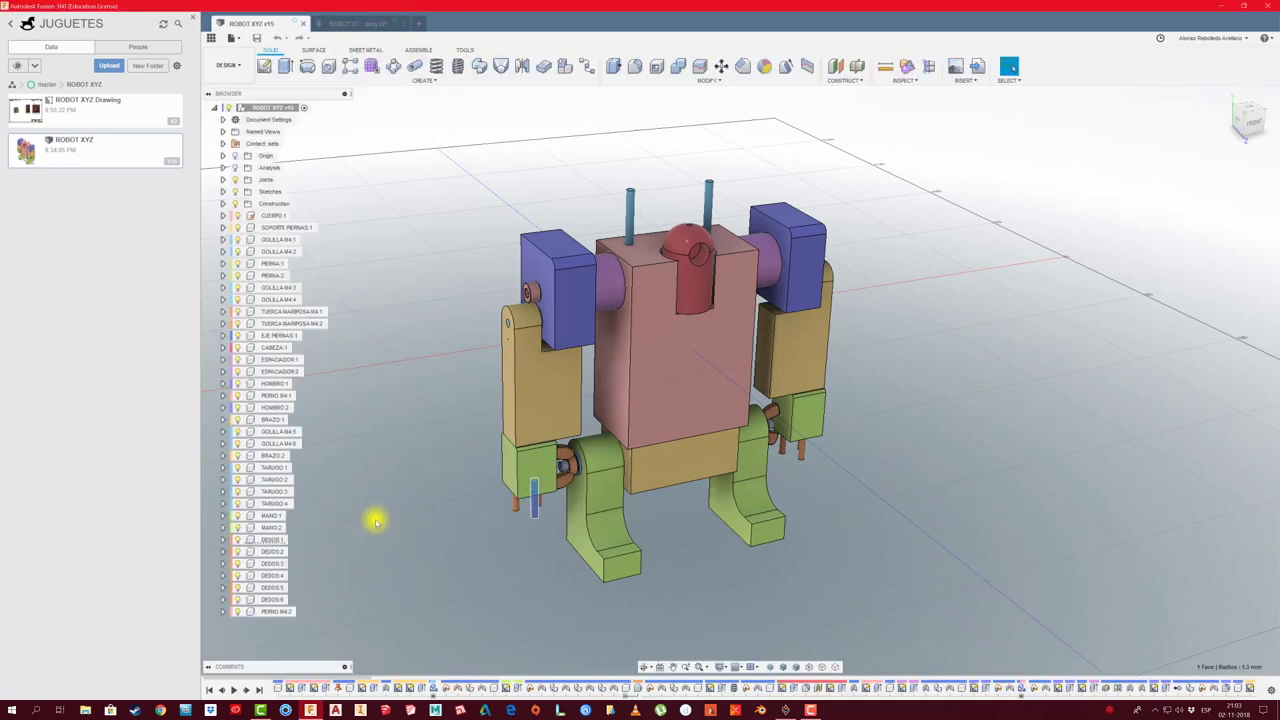
{"action": "left_click", "coordinate": [360, 22]}
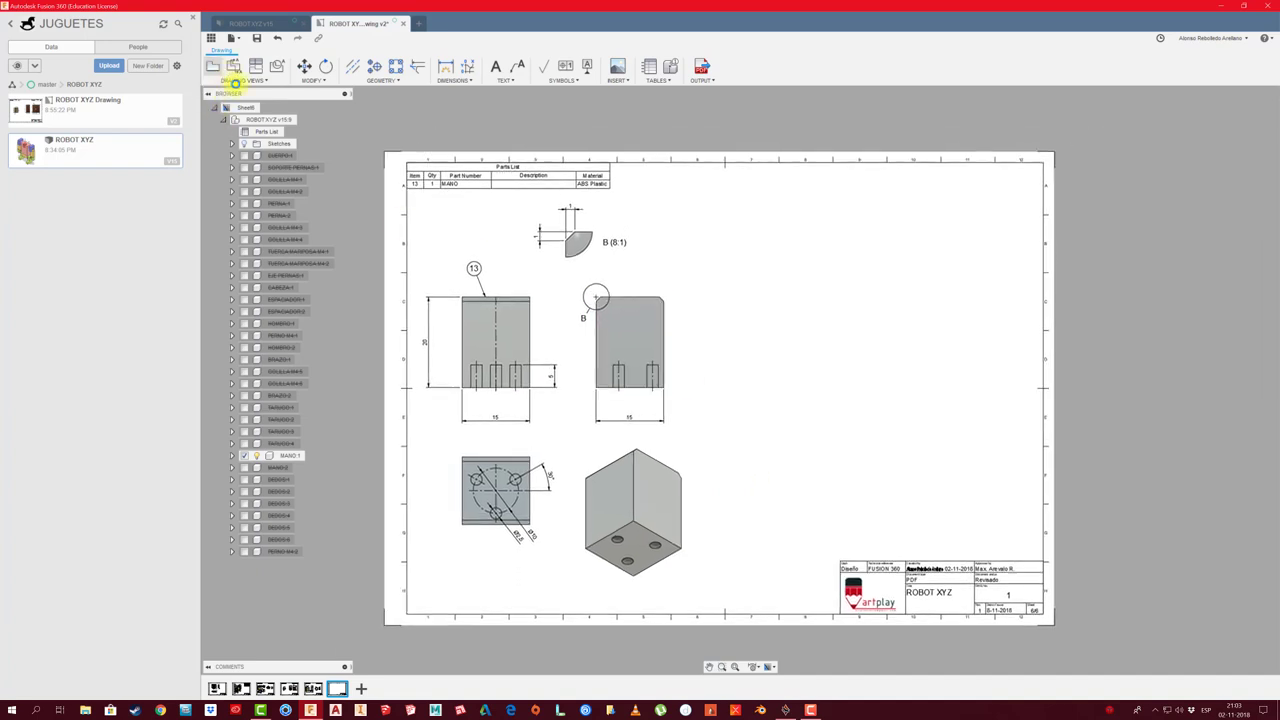
Place a new shaded base view of the robot at 8:1 scale
{"action": "left_click", "coordinate": [214, 68]}
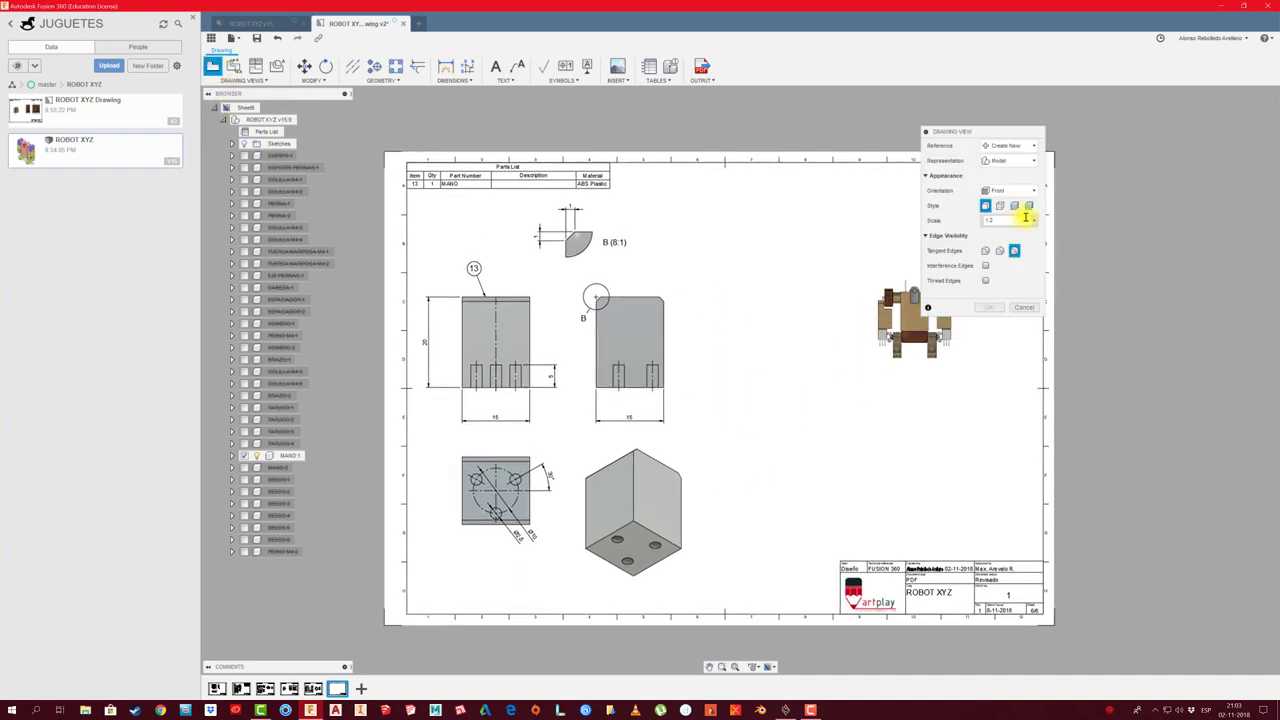
{"action": "left_click", "coordinate": [1034, 222]}
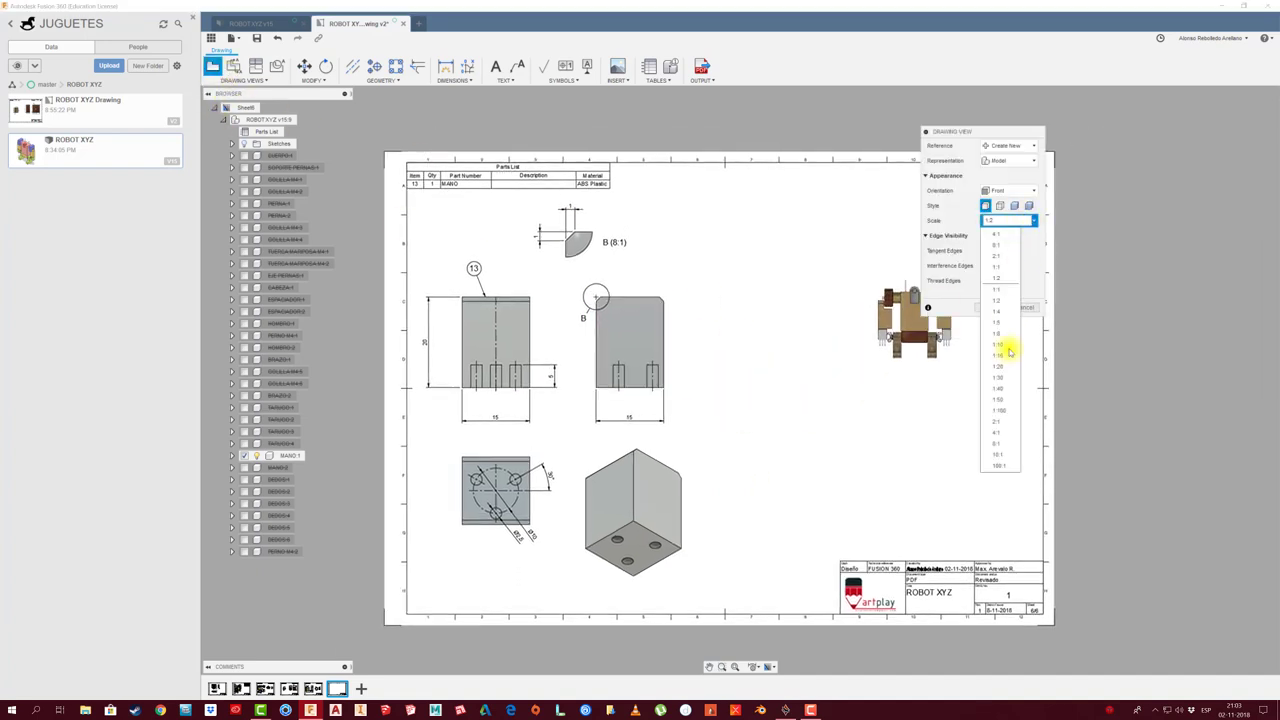
{"action": "left_click", "coordinate": [999, 441]}
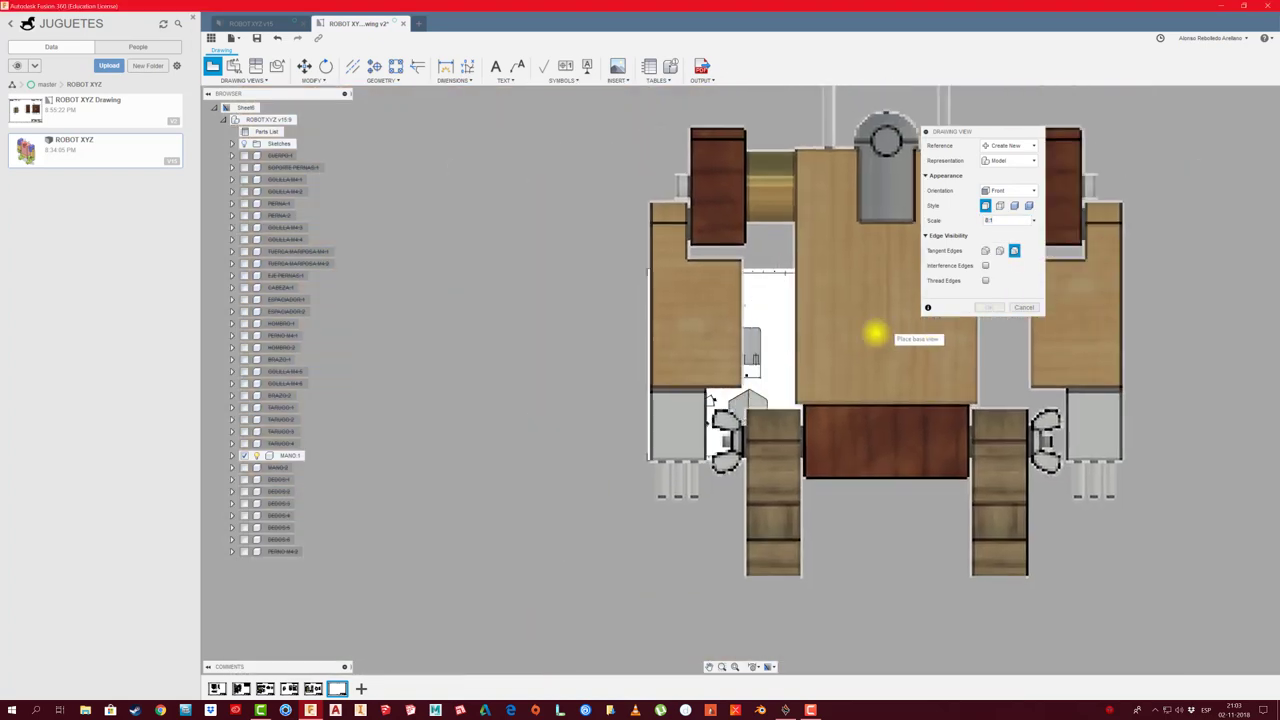
{"action": "scroll", "coordinate": [786, 323], "scroll_direction": "down", "scroll_amount": 3}
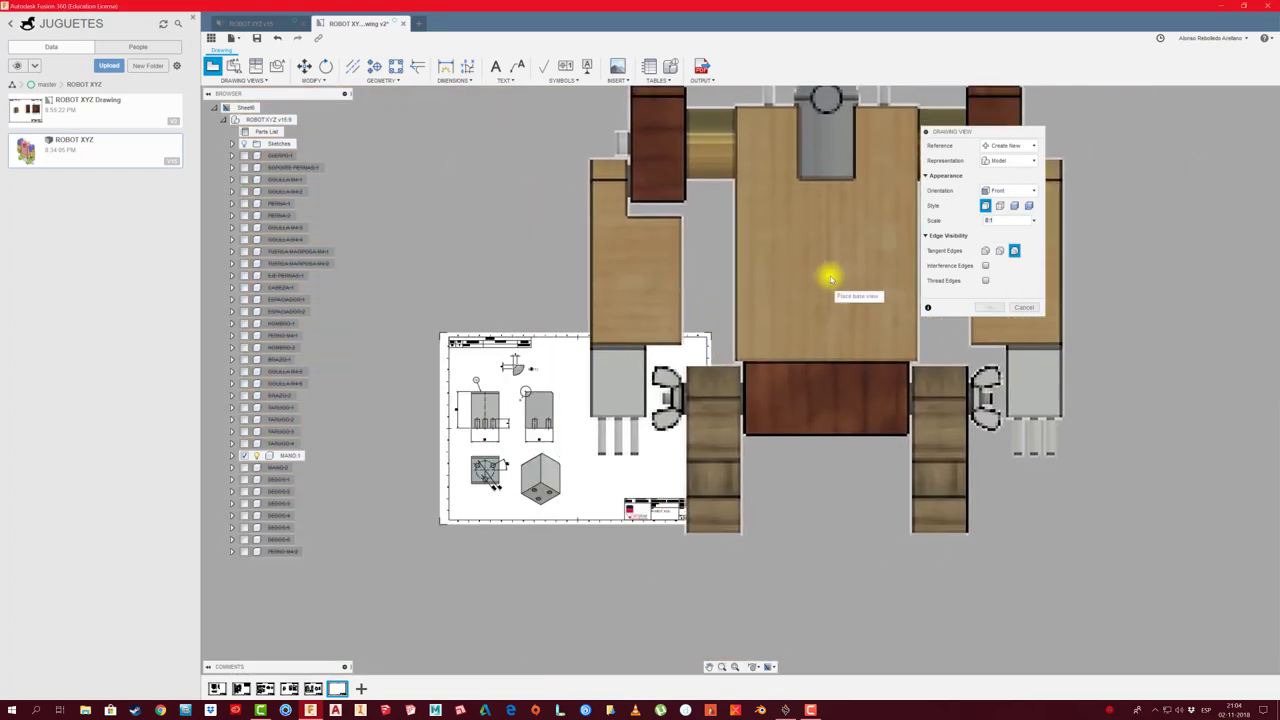
{"action": "left_click", "coordinate": [855, 274]}
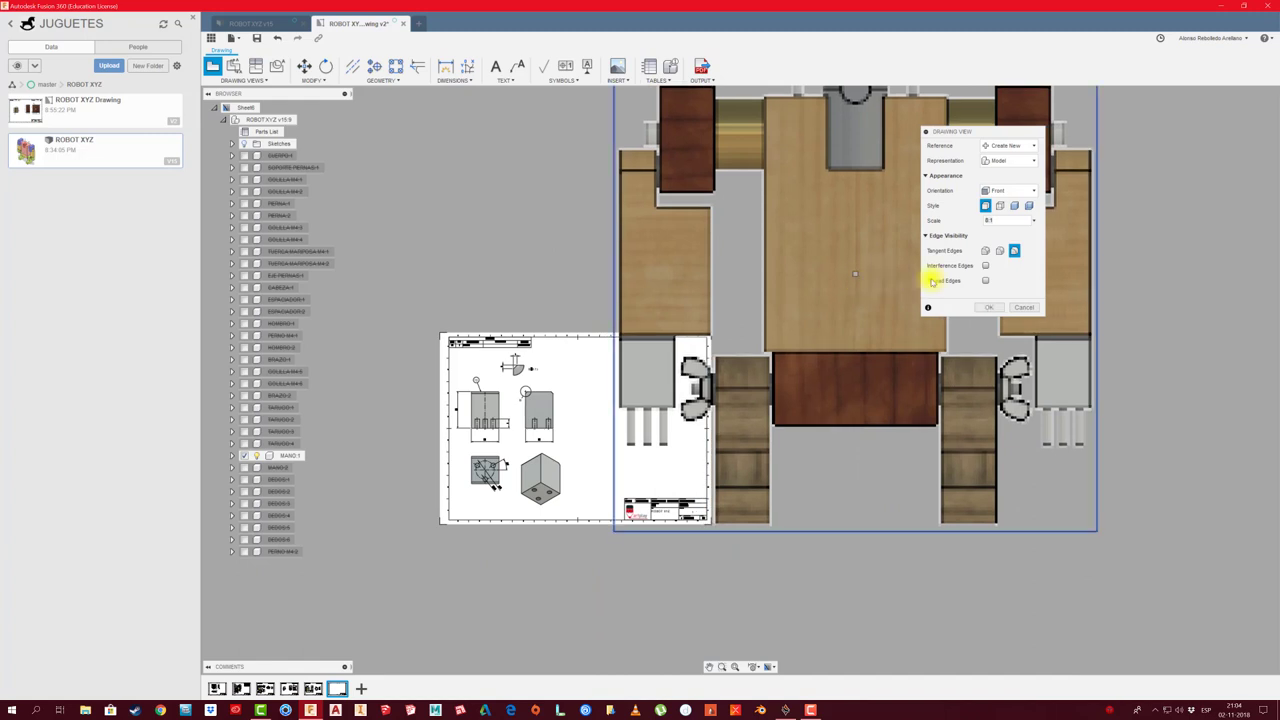
{"action": "left_click", "coordinate": [1026, 206]}
{"action": "left_click", "coordinate": [993, 307]}
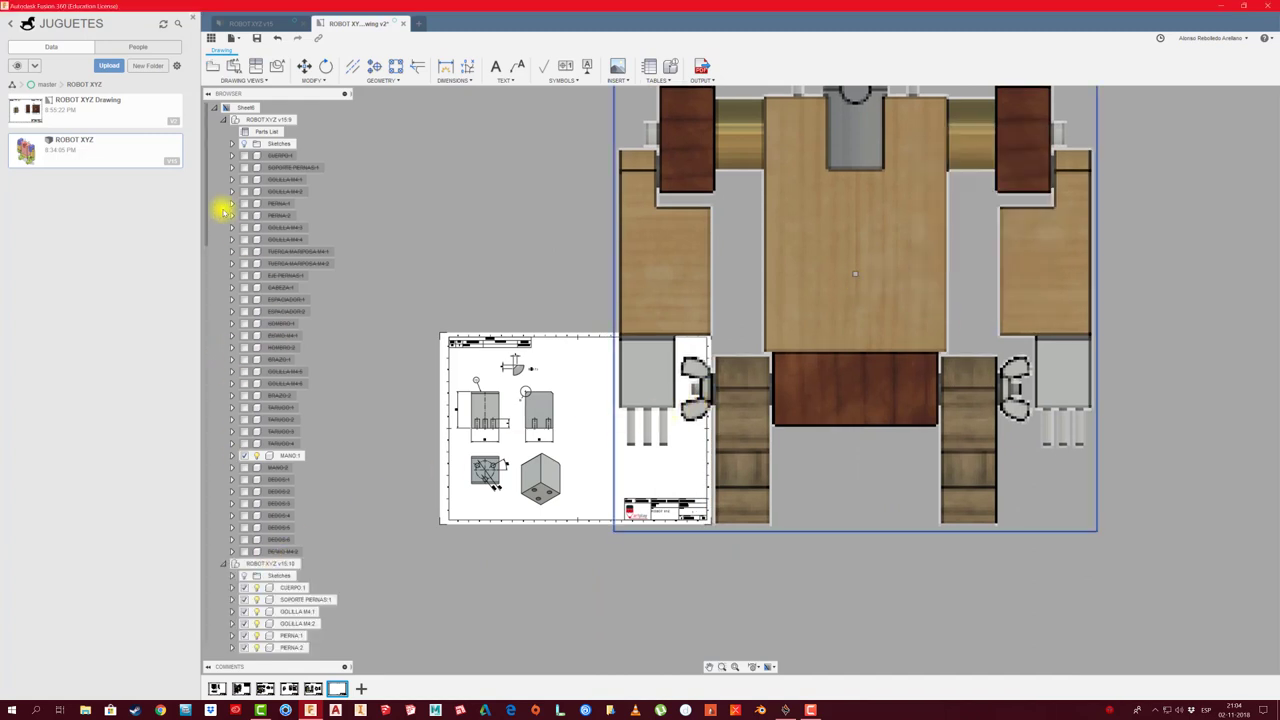
Suppress everything except DEDOS:3 and add a projected view of it
{"action": "left_click", "coordinate": [223, 119]}
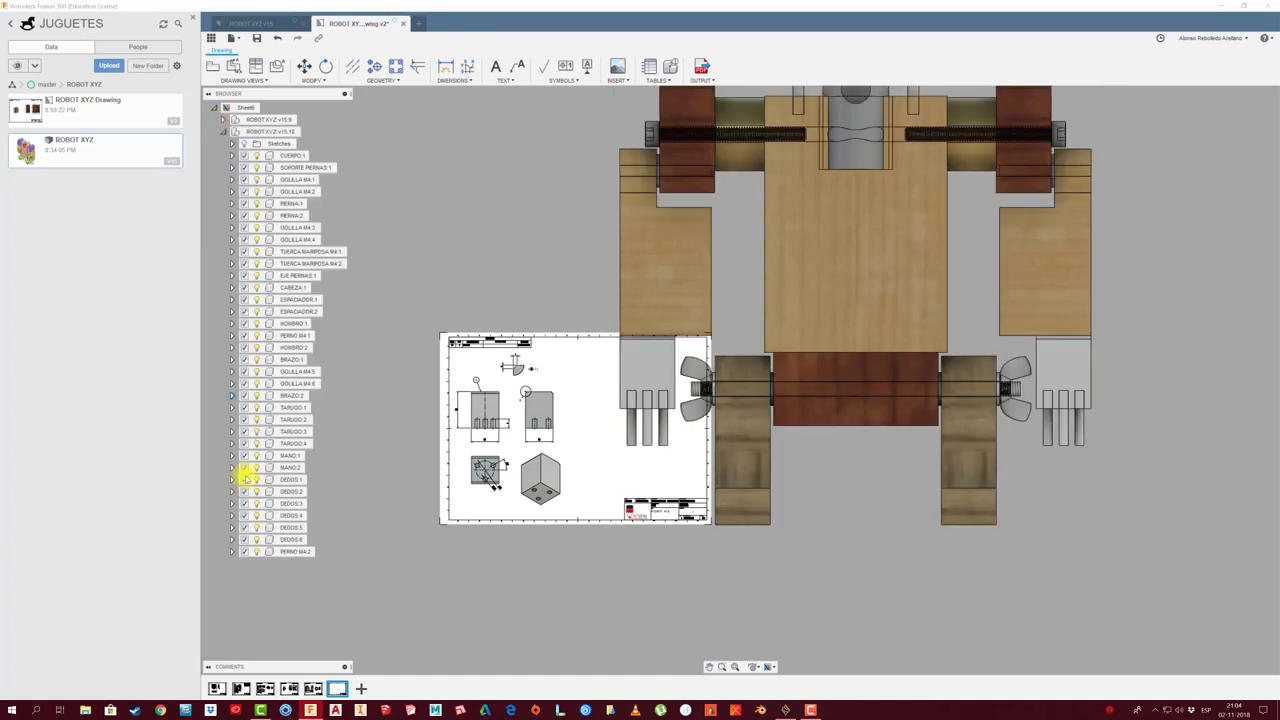
{"action": "right_click", "coordinate": [293, 503]}
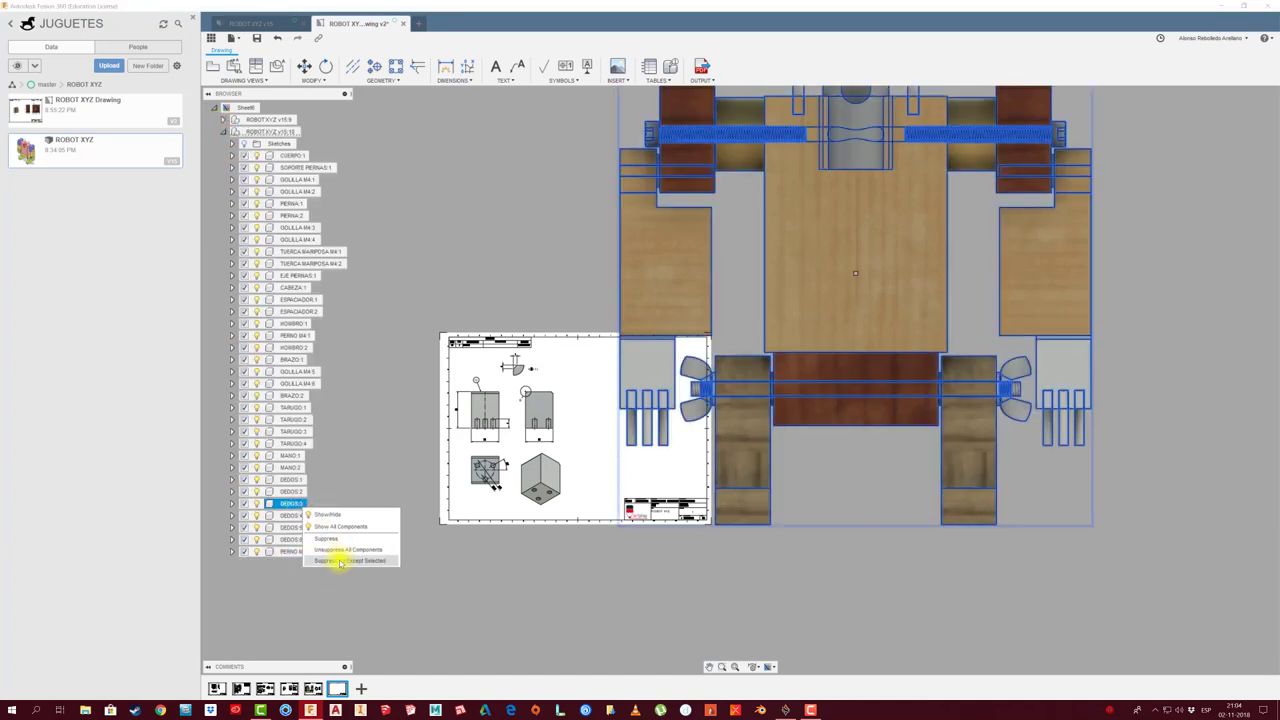
{"action": "left_click", "coordinate": [337, 557]}
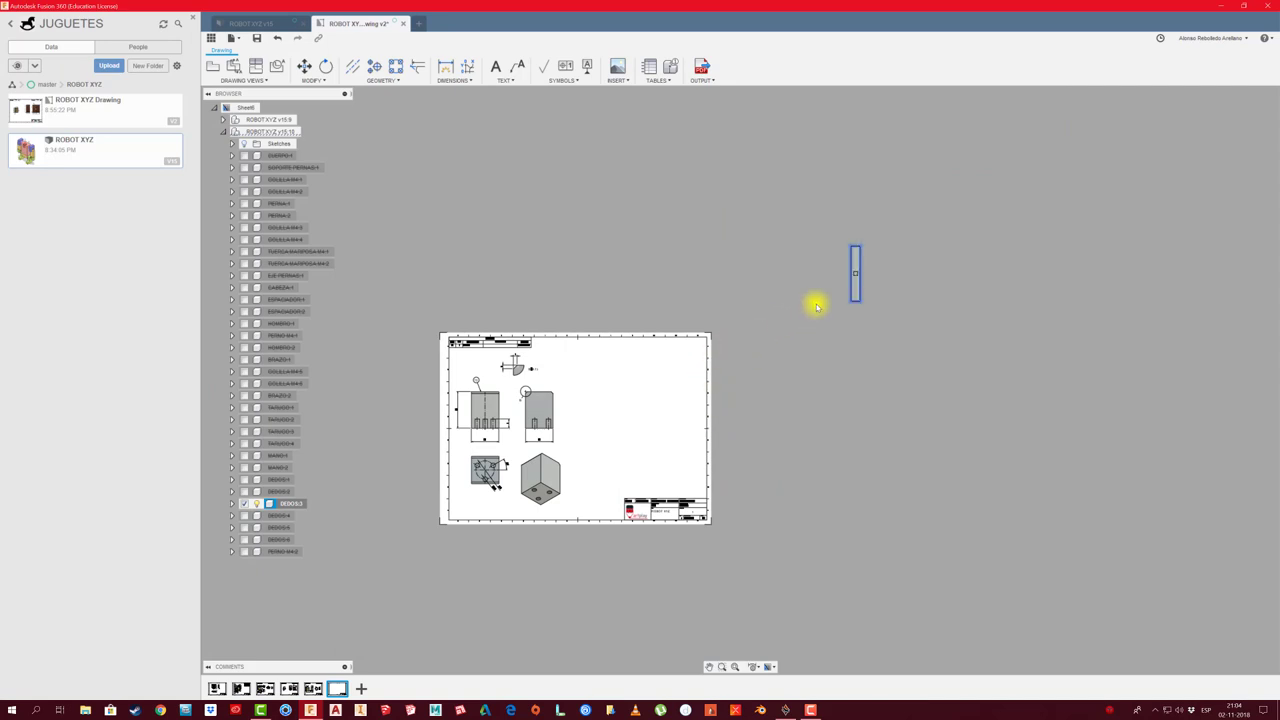
{"action": "left_click", "coordinate": [855, 273]}
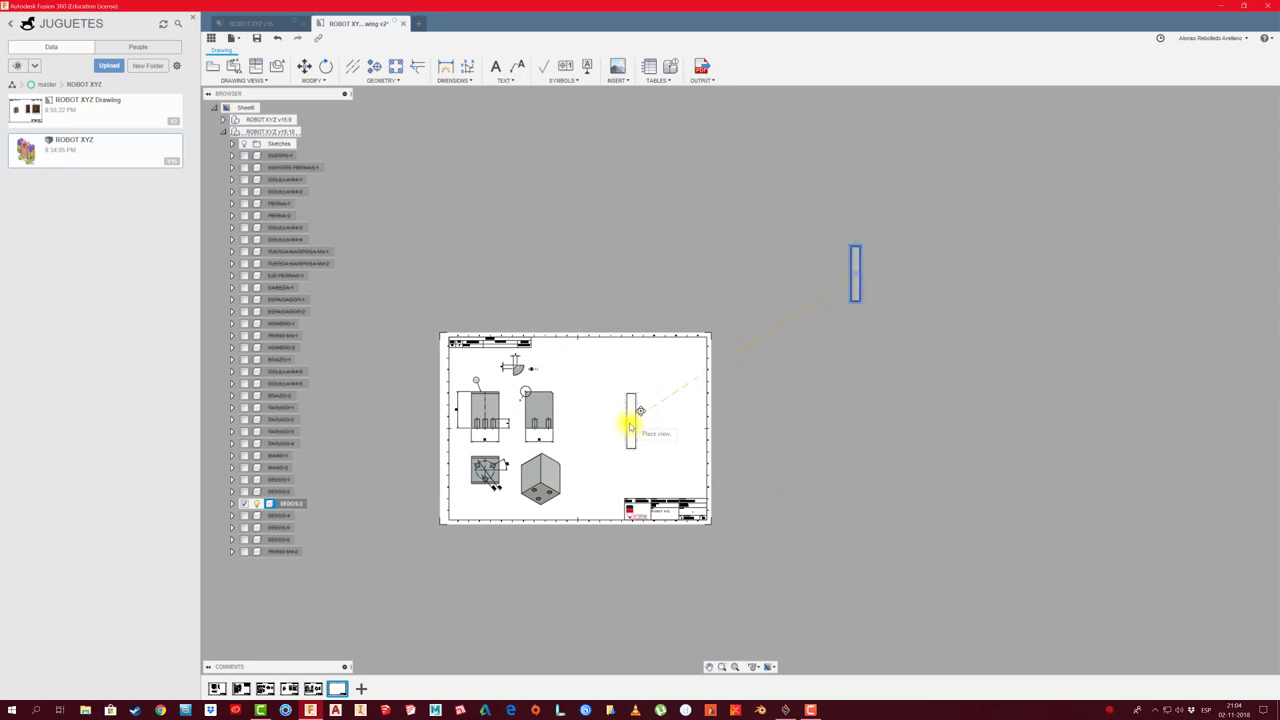
{"action": "left_click", "coordinate": [633, 426]}
Insert a parts list (item 14, DEDOS, ABS Plastic) at the sheet's top-right
{"action": "left_click", "coordinate": [649, 66]}
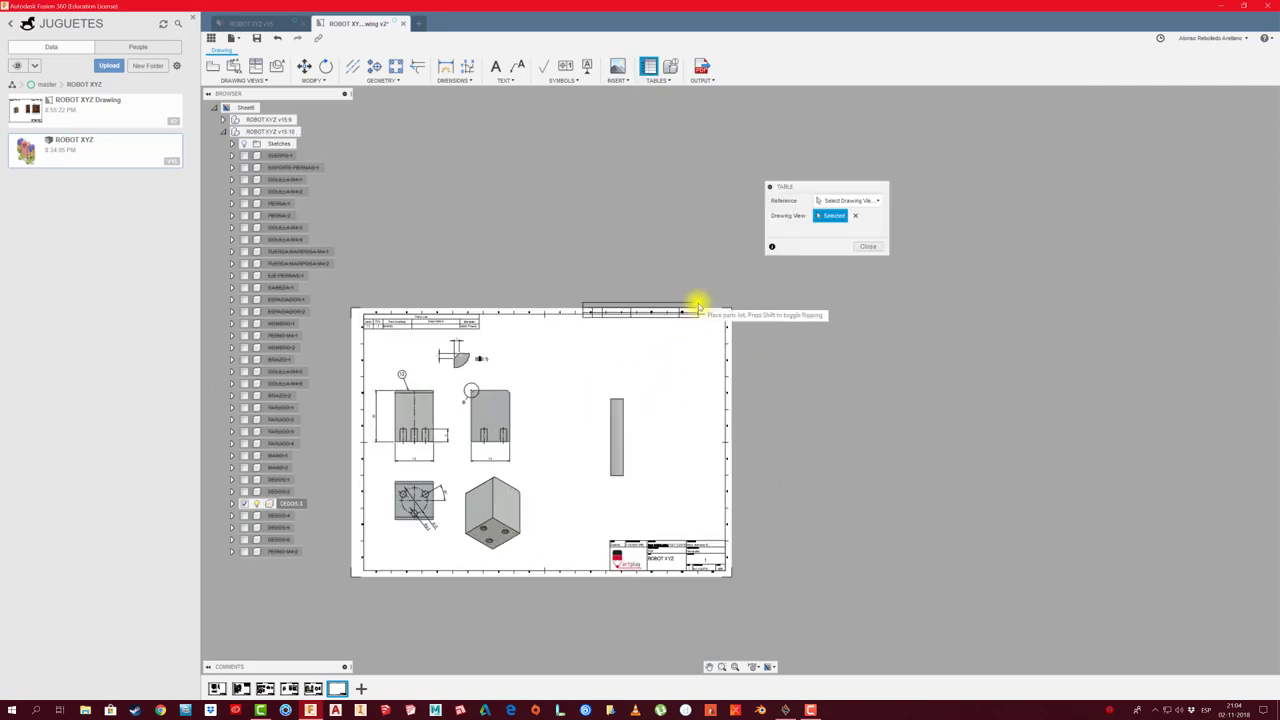
{"action": "left_click", "coordinate": [722, 317]}
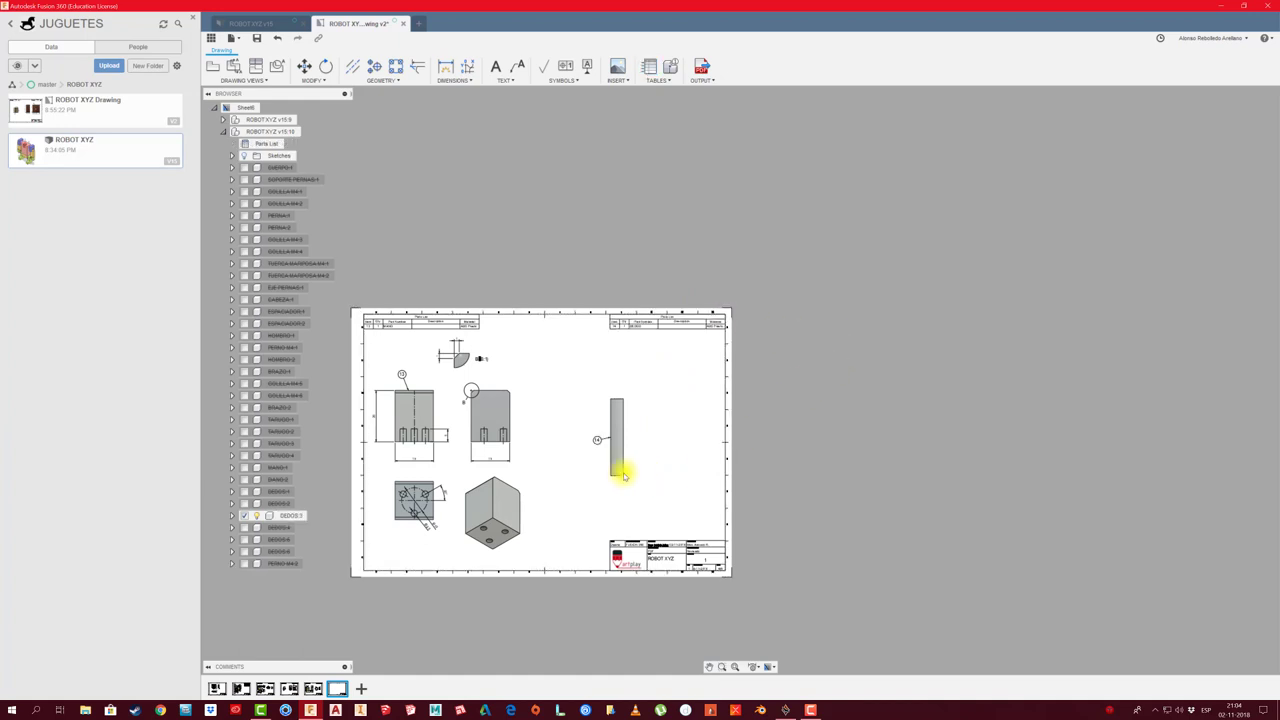
{"action": "scroll", "coordinate": [621, 474], "scroll_direction": "up", "scroll_amount": 2}
{"action": "scroll", "coordinate": [617, 474], "scroll_direction": "up", "scroll_amount": 3}
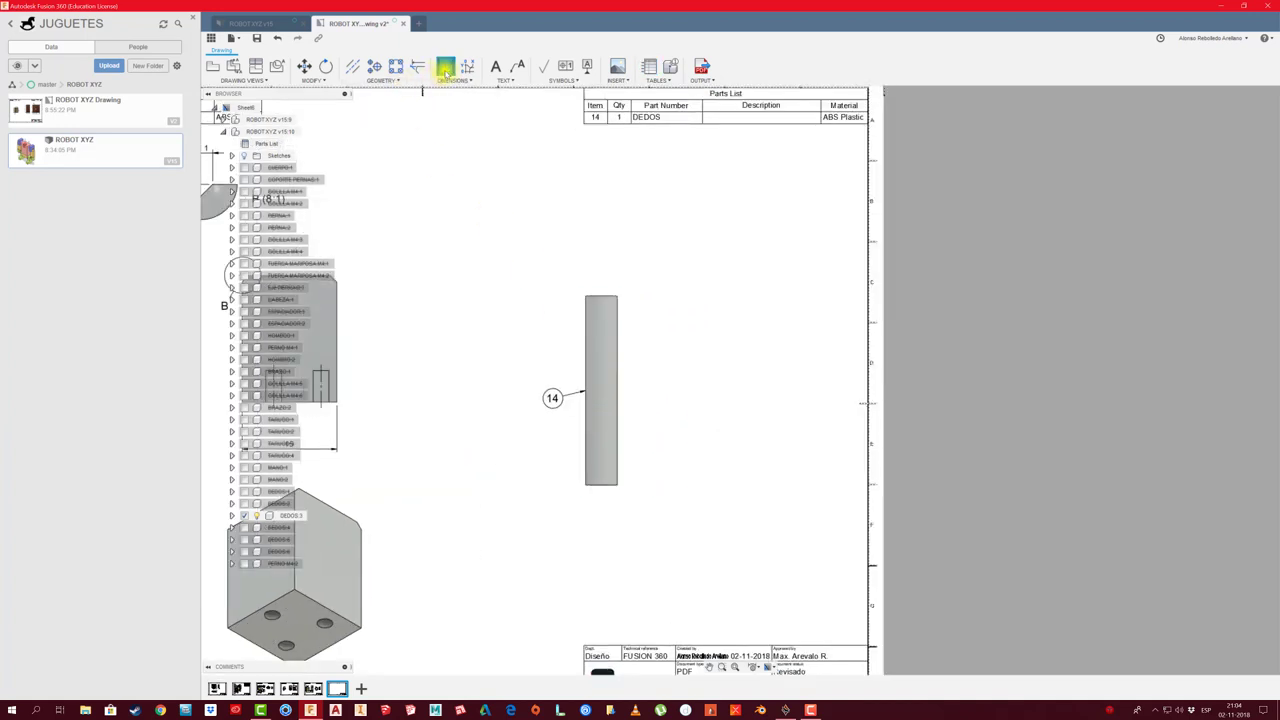
Dimension the DEDOS view with a 15 height and its bottom-edge width
{"action": "left_click", "coordinate": [445, 66]}
{"action": "left_click", "coordinate": [618, 297]}
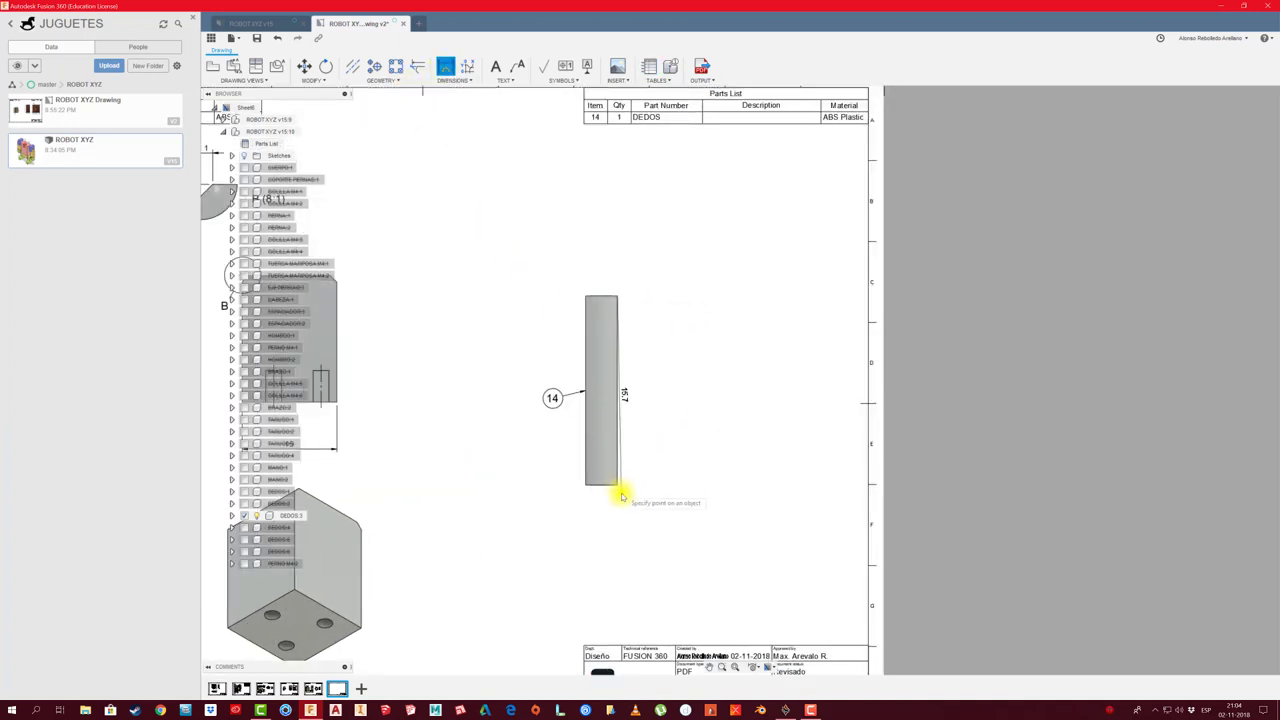
{"action": "left_click", "coordinate": [618, 485]}
{"action": "left_click", "coordinate": [663, 458]}
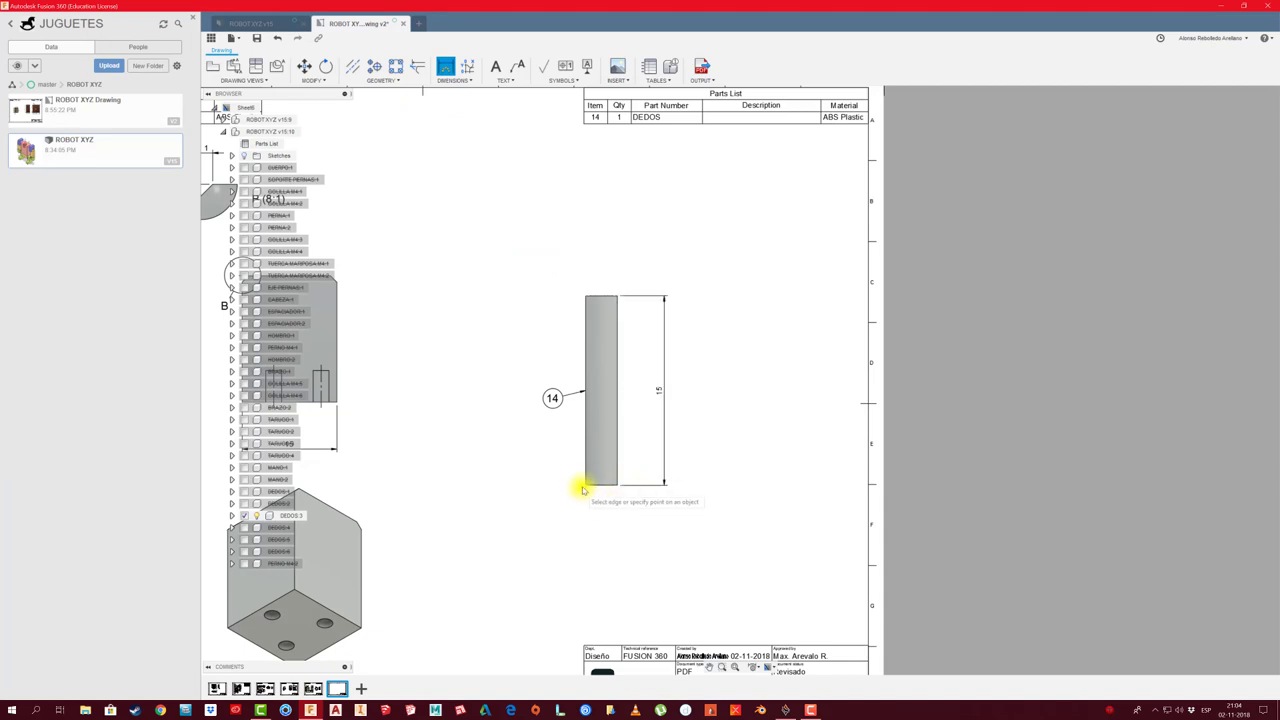
{"action": "left_click", "coordinate": [617, 485]}
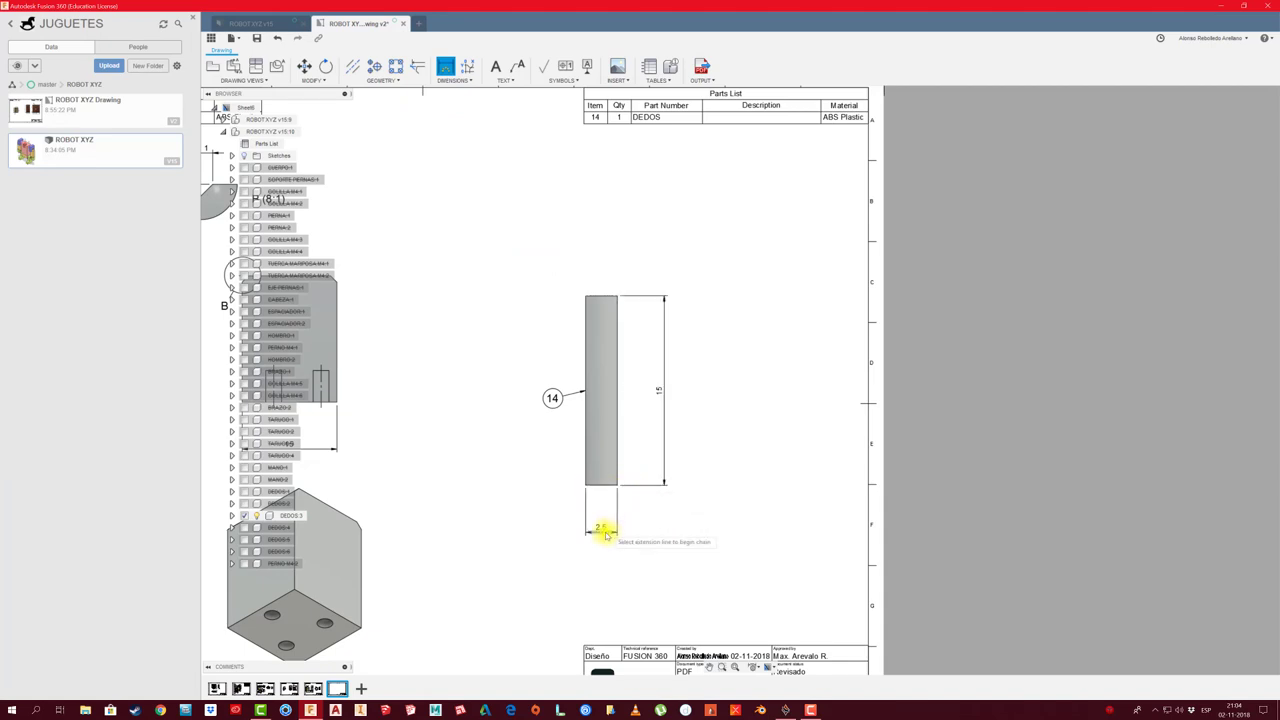
{"action": "scroll", "coordinate": [604, 533], "scroll_direction": "up", "scroll_amount": 3}
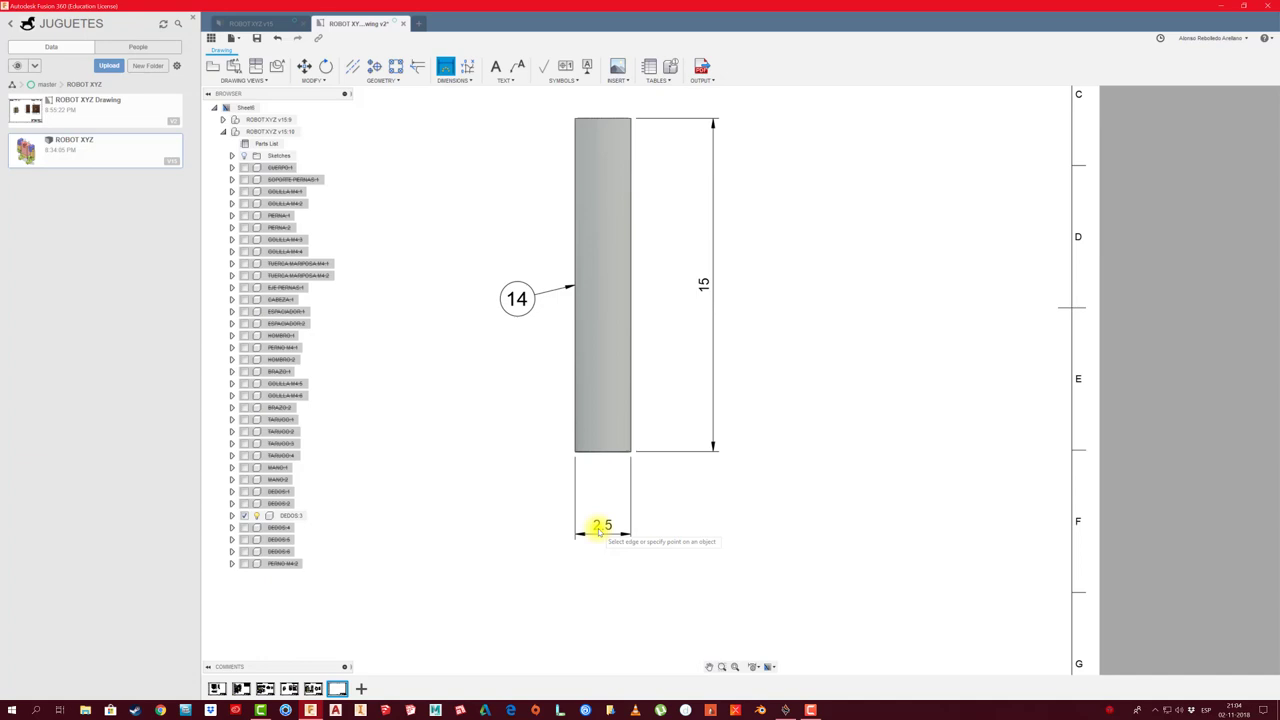
Add the diameter symbol so the width dimension reads Ø2.5
{"action": "double_click", "coordinate": [600, 524]}
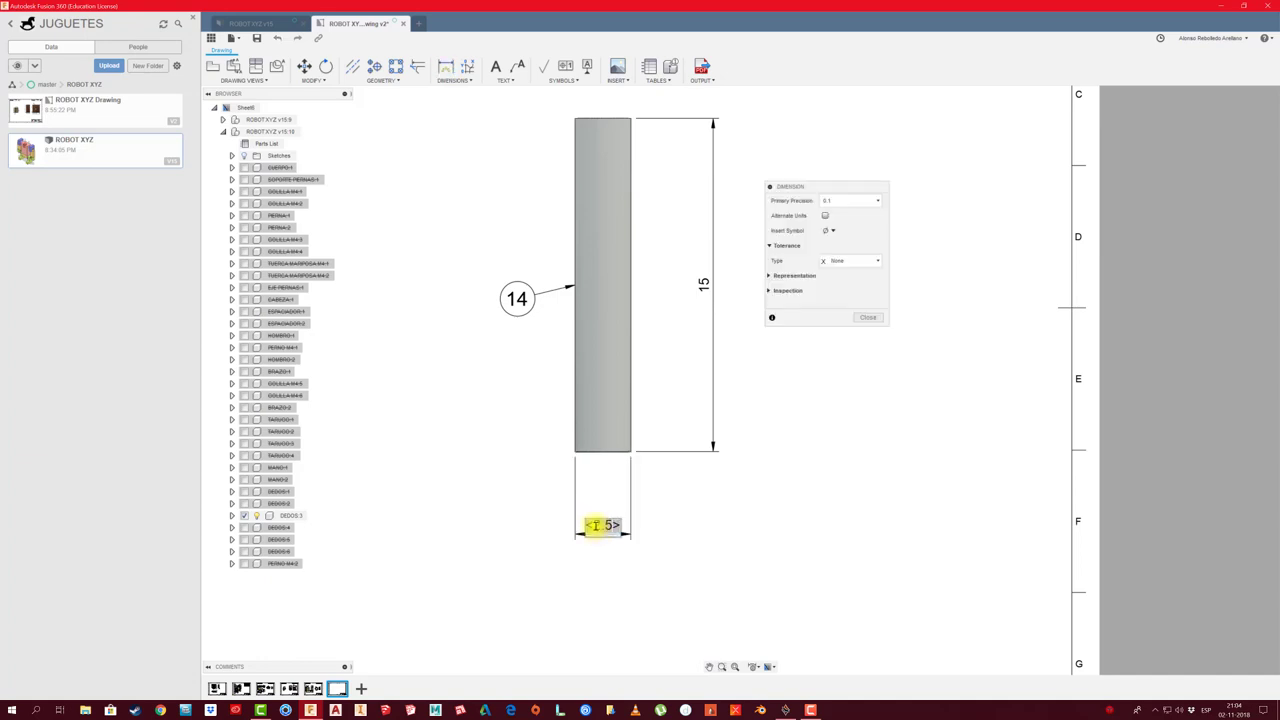
{"action": "left_click", "coordinate": [828, 231]}
{"action": "left_click", "coordinate": [829, 243]}
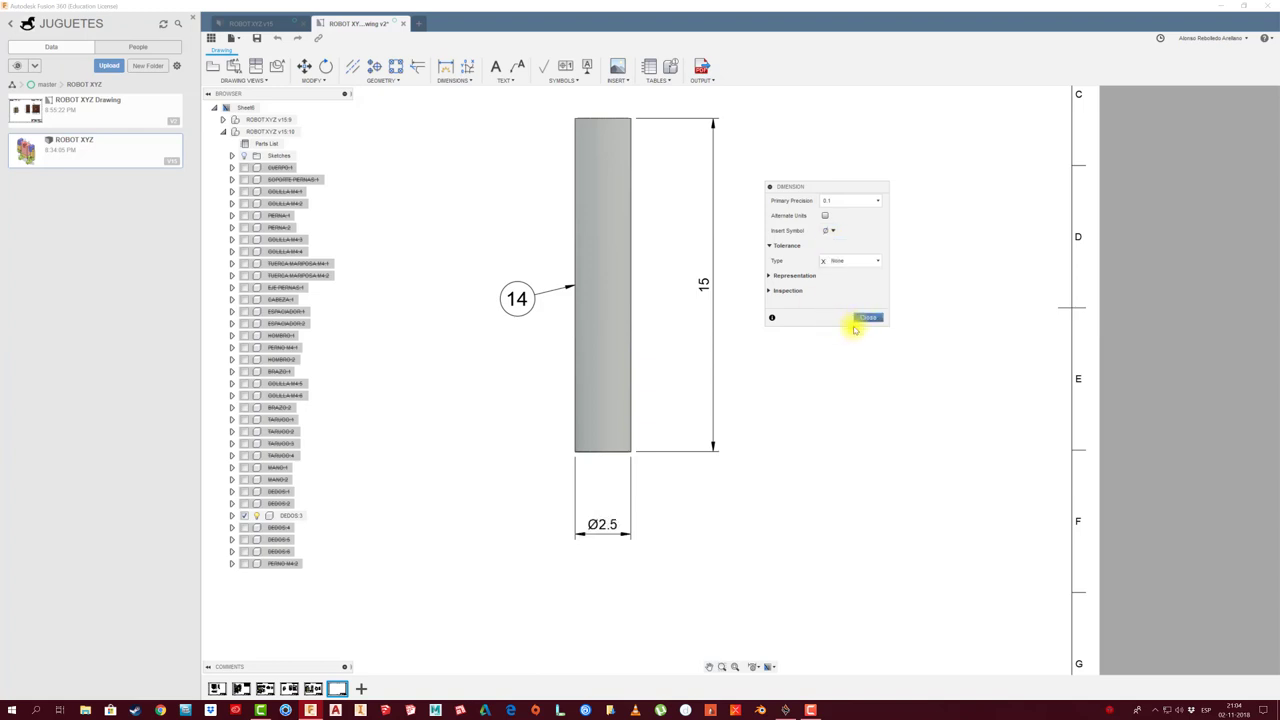
{"action": "left_click", "coordinate": [852, 318]}
{"action": "scroll", "coordinate": [737, 444], "scroll_direction": "down", "scroll_amount": 1}
{"action": "scroll", "coordinate": [737, 444], "scroll_direction": "down", "scroll_amount": 1}
Add a centre line to the cylinder and save the drawing as a new version
{"action": "left_click", "coordinate": [350, 68]}
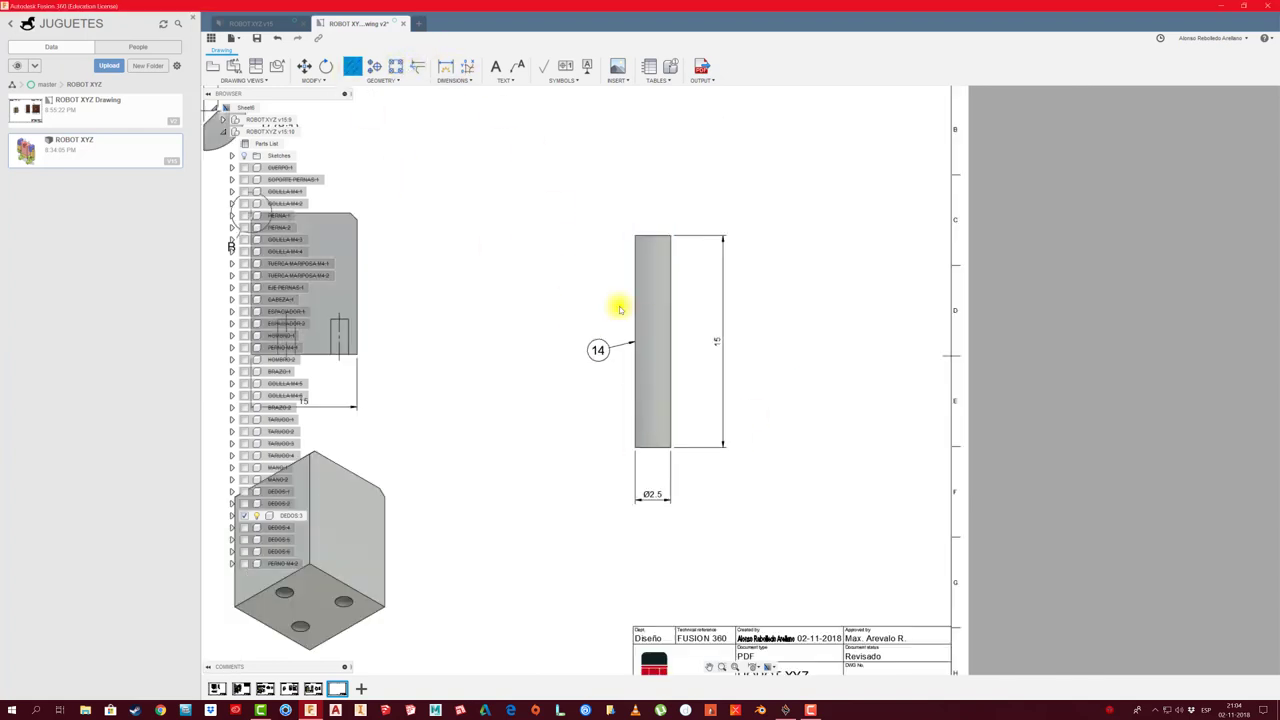
{"action": "left_click", "coordinate": [636, 308]}
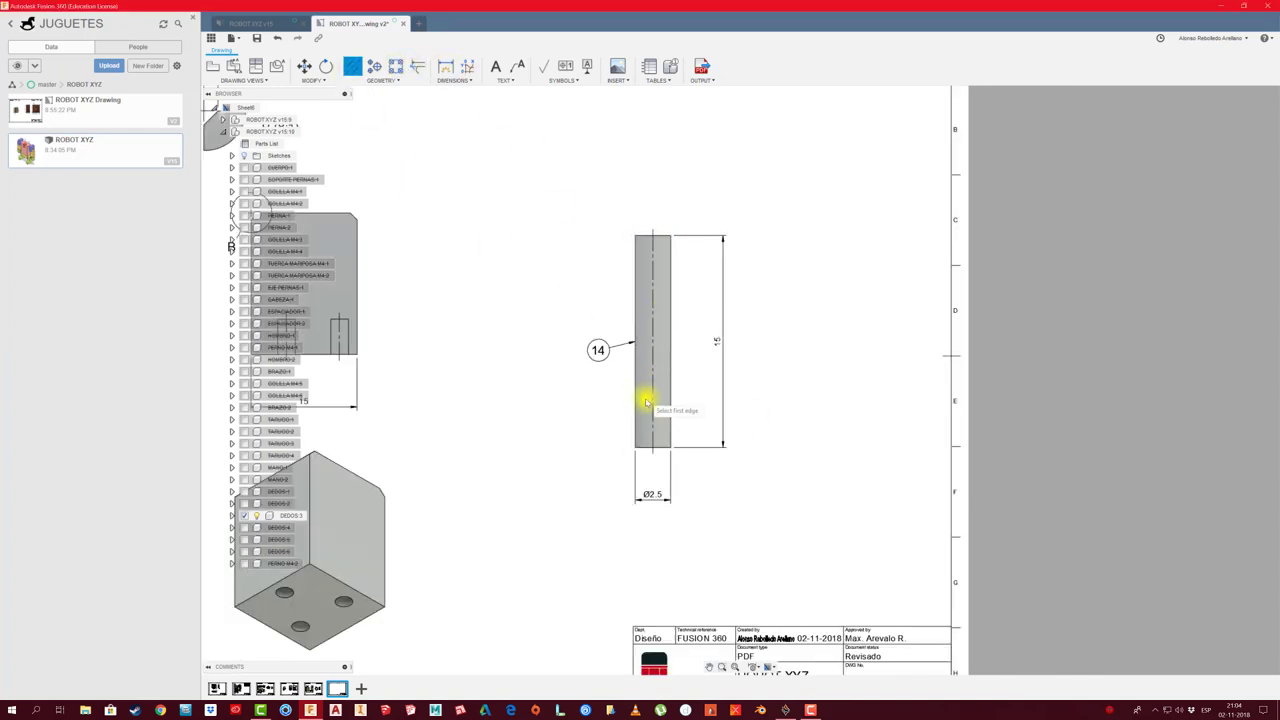
{"action": "scroll", "coordinate": [651, 400], "scroll_direction": "down", "scroll_amount": 2}
{"action": "scroll", "coordinate": [600, 386], "scroll_direction": "down", "scroll_amount": 1}
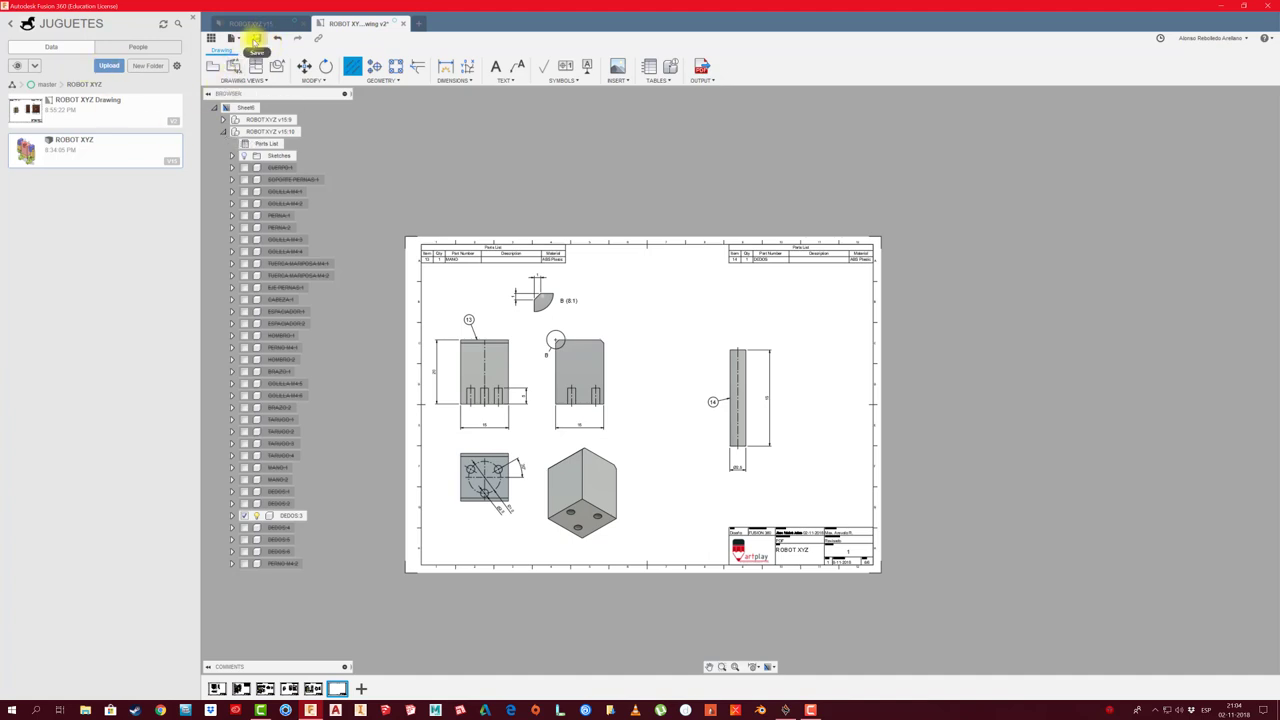
{"action": "left_click", "coordinate": [257, 38]}
{"action": "left_click", "coordinate": [646, 364]}
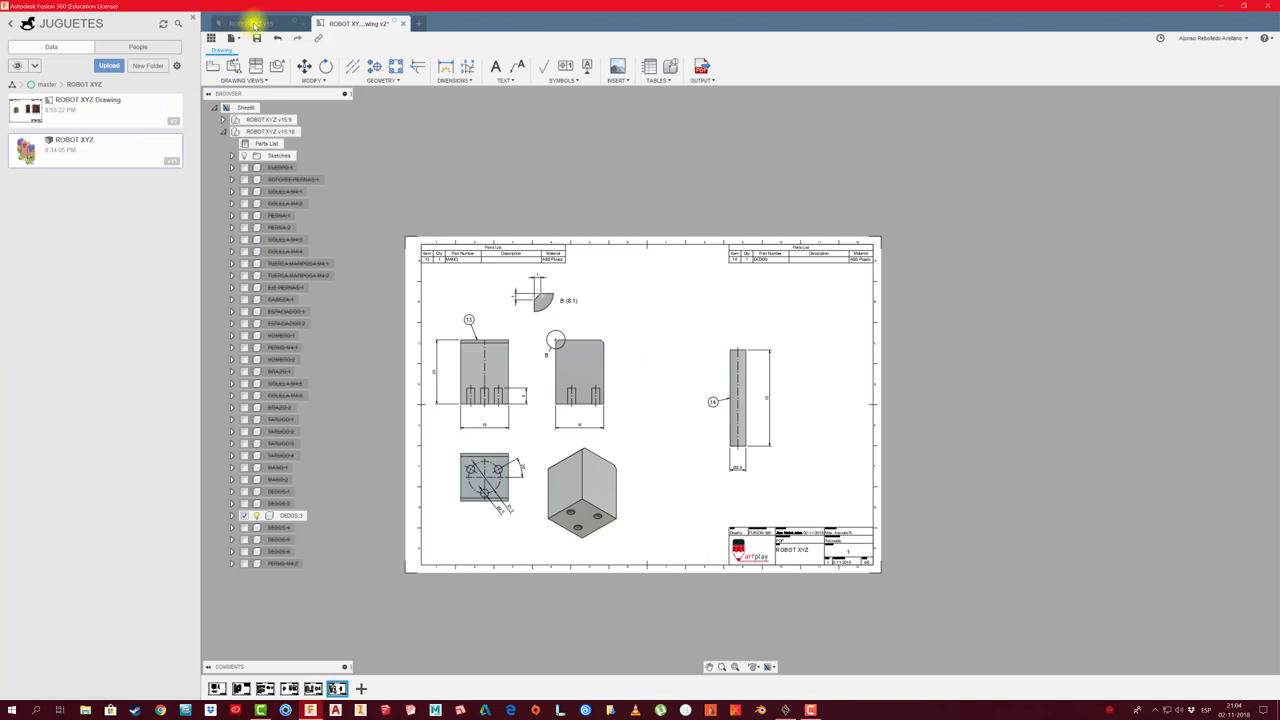
Zoom and orbit the ROBOT XYZ 3D model, select its head cylinder, then return to the drawing
{"action": "left_click", "coordinate": [255, 25]}
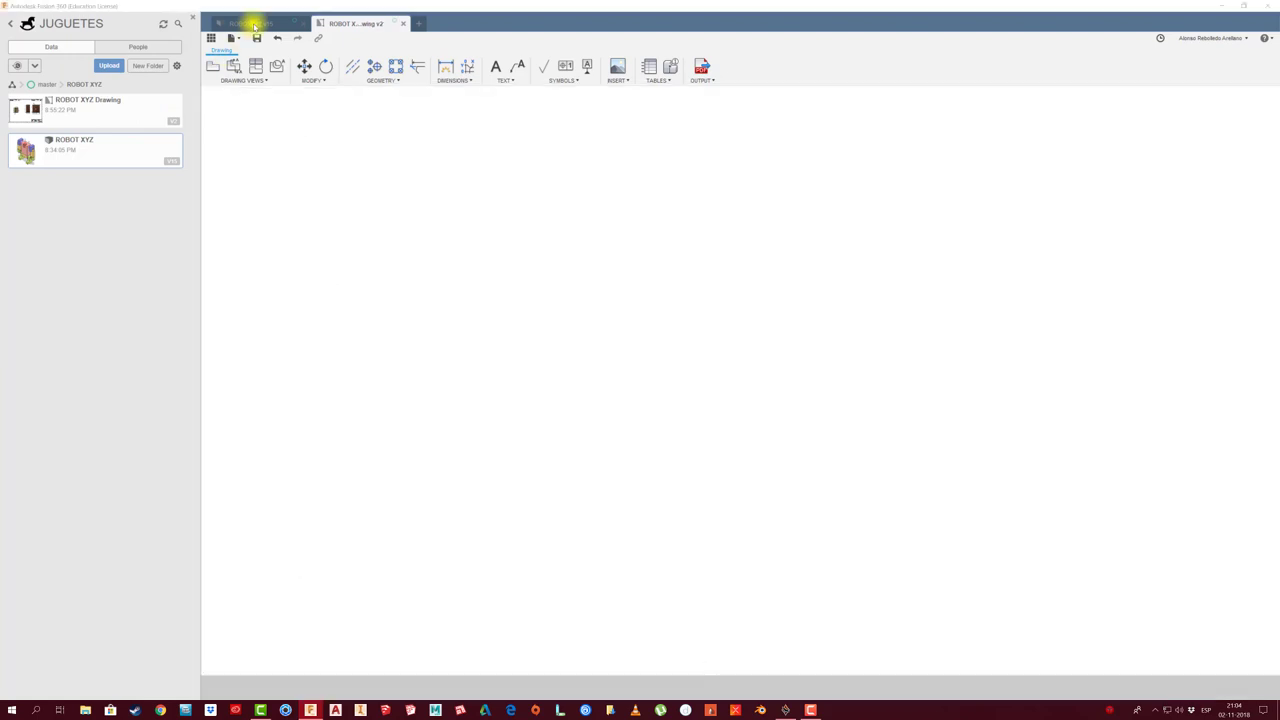
{"action": "scroll", "coordinate": [585, 395], "scroll_direction": "up", "scroll_amount": 2}
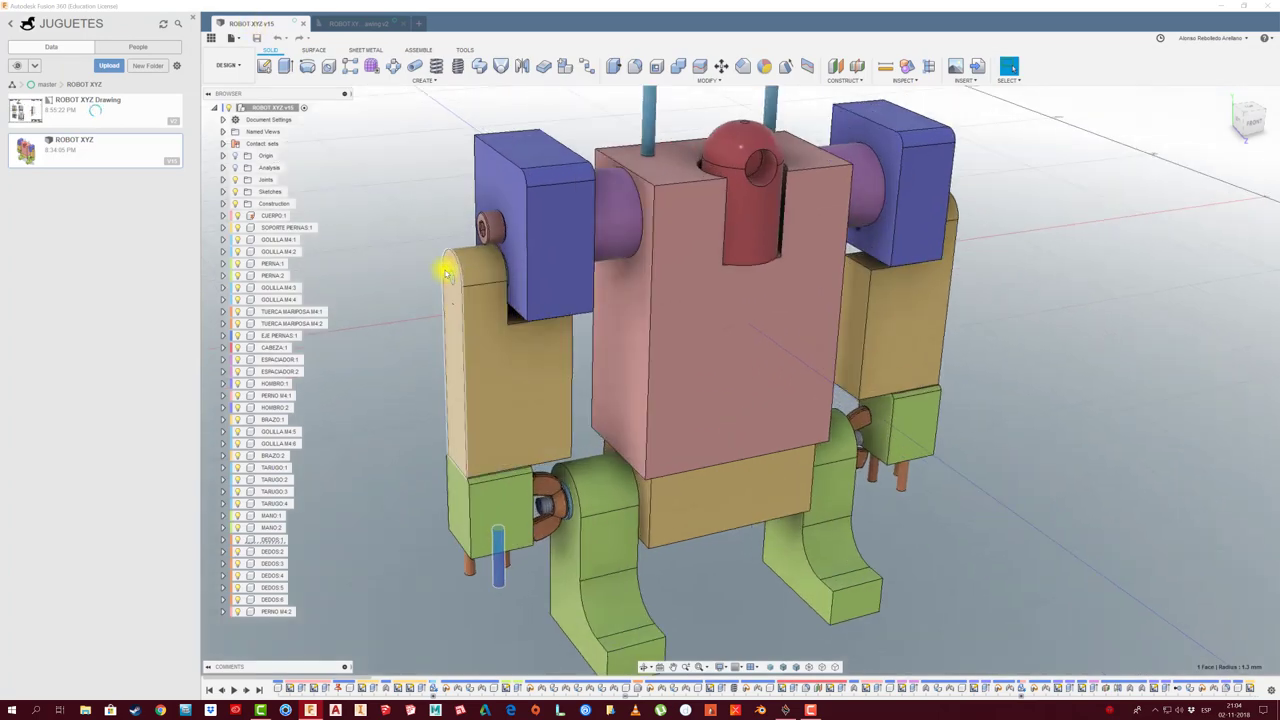
{"action": "scroll", "coordinate": [450, 268], "scroll_direction": "up", "scroll_amount": 3}
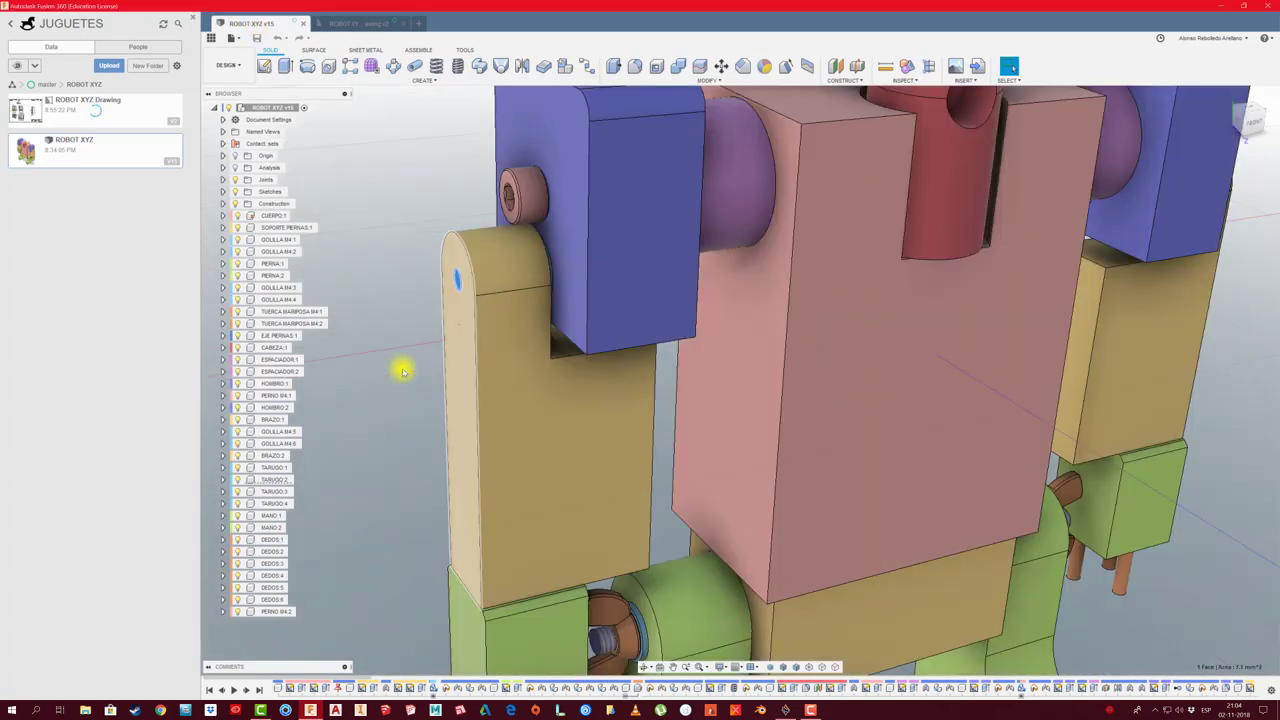
{"action": "scroll", "coordinate": [367, 481], "scroll_direction": "down", "scroll_amount": 2}
{"action": "scroll", "coordinate": [367, 481], "scroll_direction": "down", "scroll_amount": 3}
{"action": "mouse_move", "coordinate": [366, 477]}
{"action": "middle_mouse_down", "text": "shift"}
{"action": "mouse_move", "coordinate": [571, 551]}
{"action": "mouse_move", "coordinate": [500, 509]}
{"action": "mouse_move", "coordinate": [525, 486]}
{"action": "middle_mouse_up", "text": "shift"}
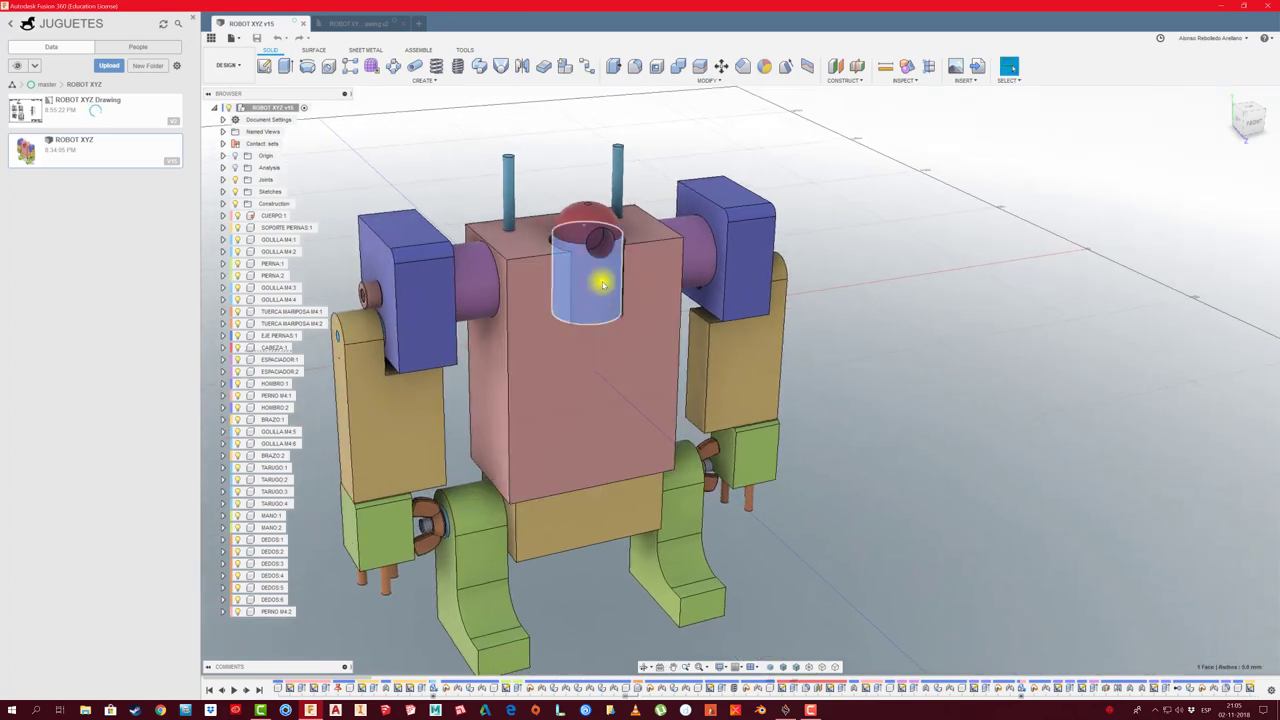
{"action": "left_click", "coordinate": [600, 292]}
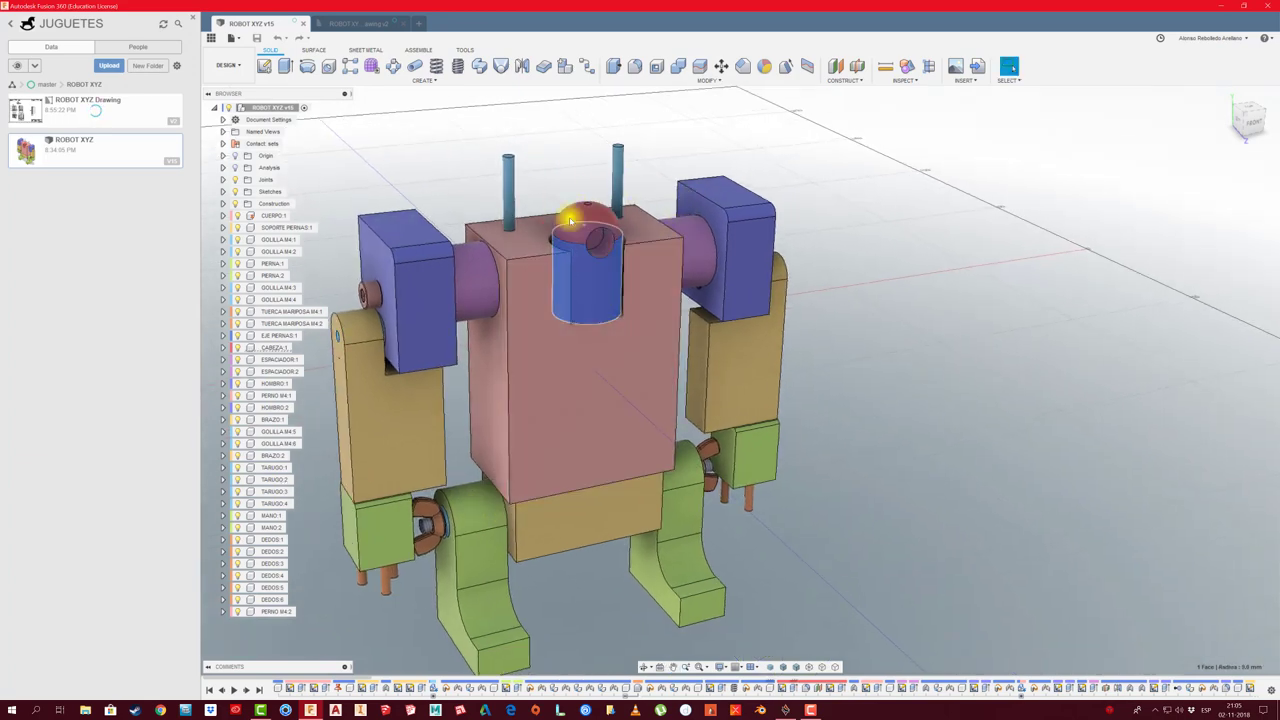
{"action": "mouse_move", "coordinate": [608, 351]}
{"action": "middle_mouse_down", "text": "shift"}
{"action": "mouse_move", "coordinate": [675, 337]}
{"action": "mouse_move", "coordinate": [657, 414]}
{"action": "middle_mouse_up", "text": "shift"}
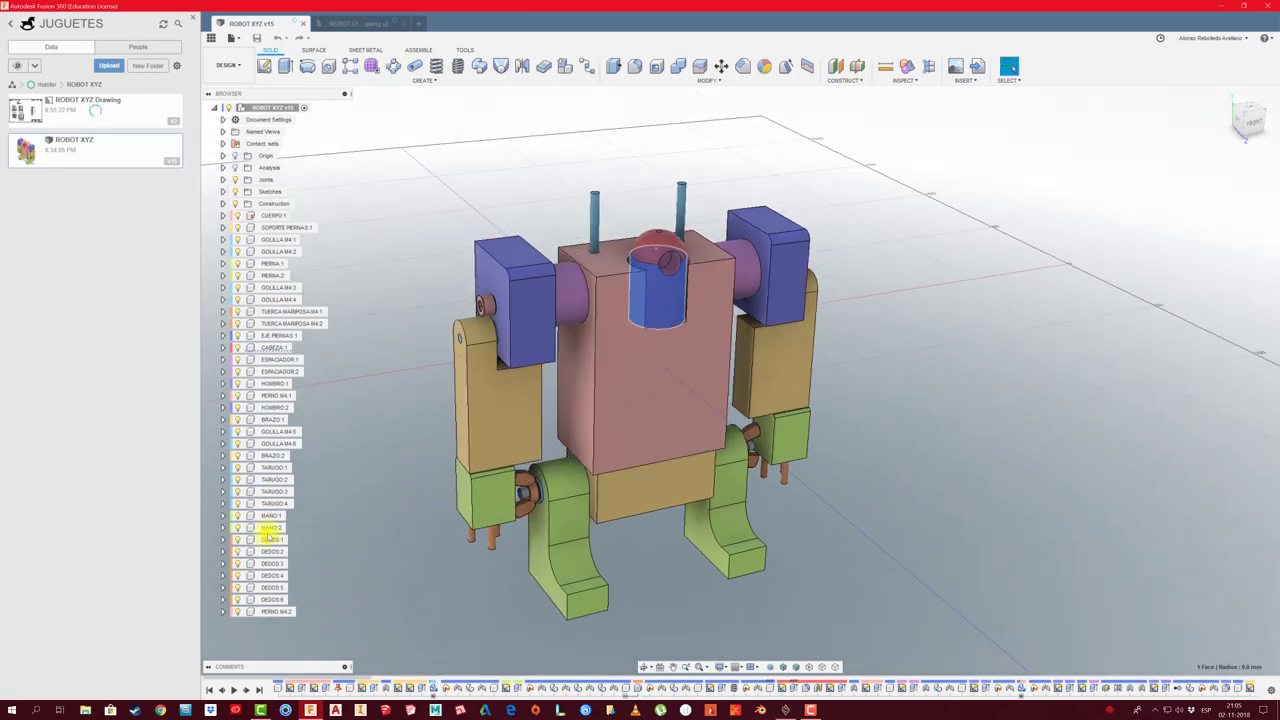
{"action": "left_click", "coordinate": [340, 23]}
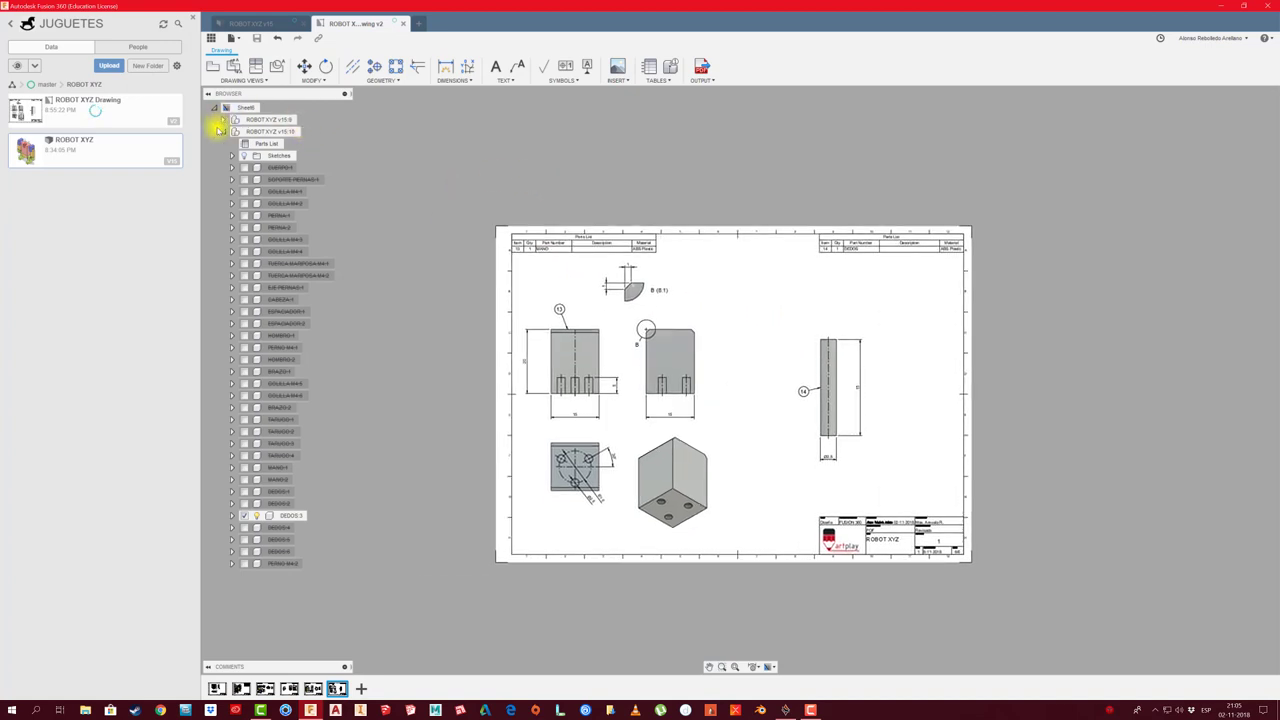
Add a new sheet and place an 8:1 front base view of the ROBOT XYZ model
{"action": "left_click", "coordinate": [225, 131]}
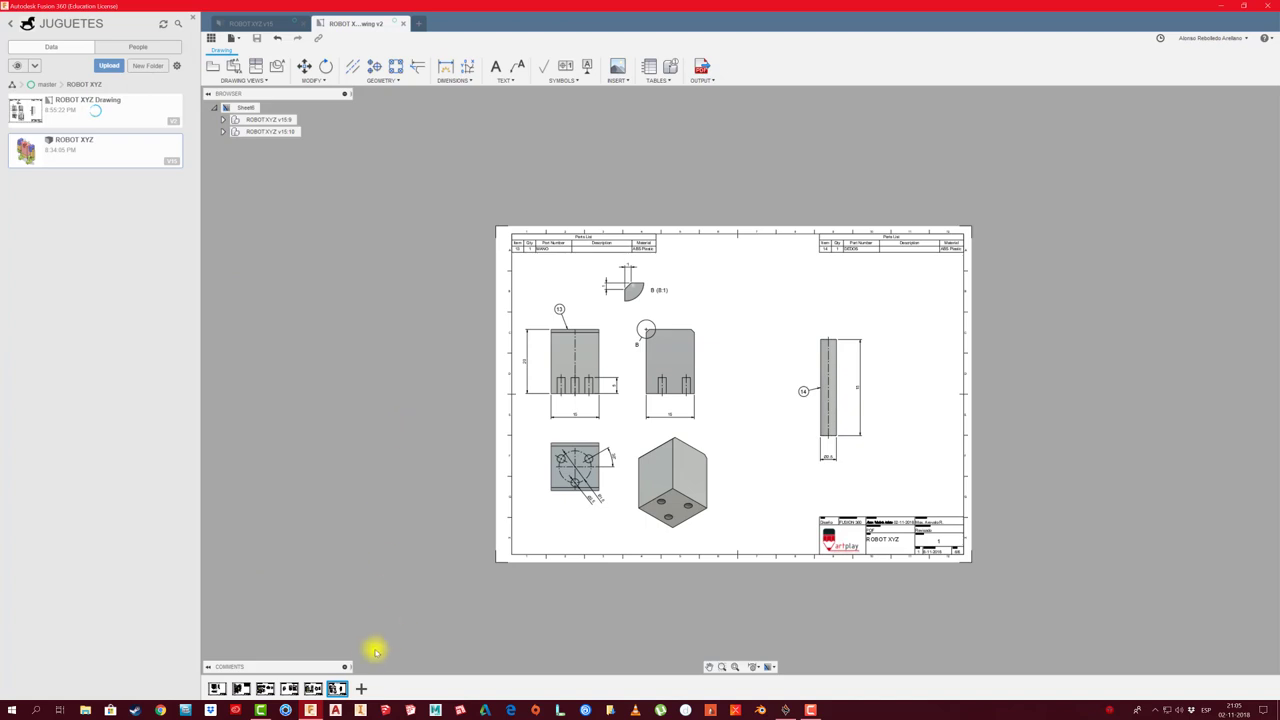
{"action": "left_click", "coordinate": [361, 688]}
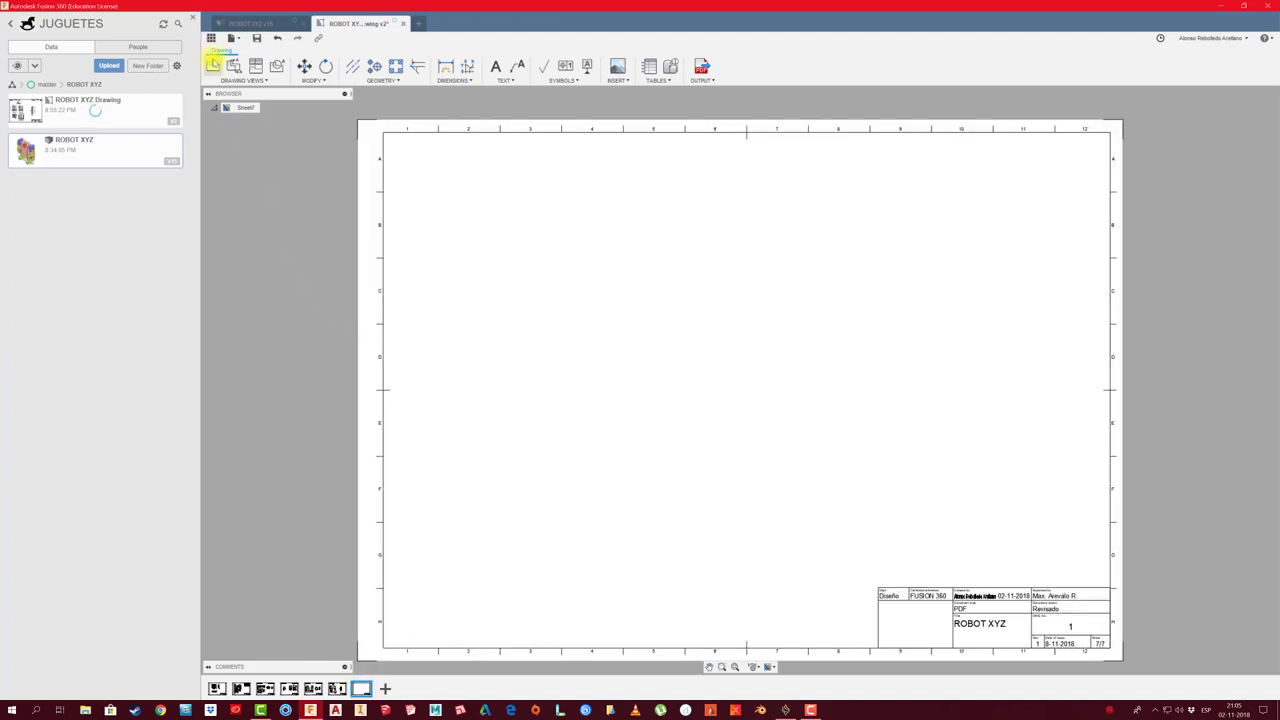
{"action": "left_click", "coordinate": [213, 64]}
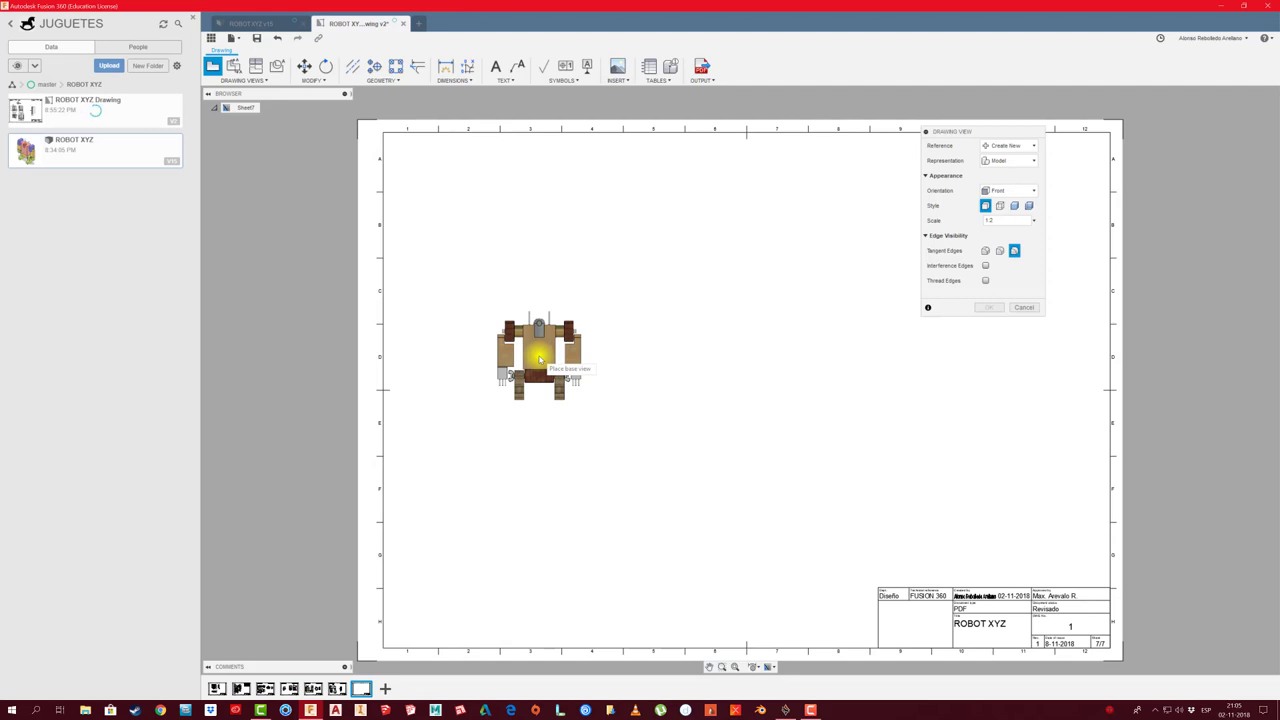
{"action": "left_click", "coordinate": [1033, 220]}
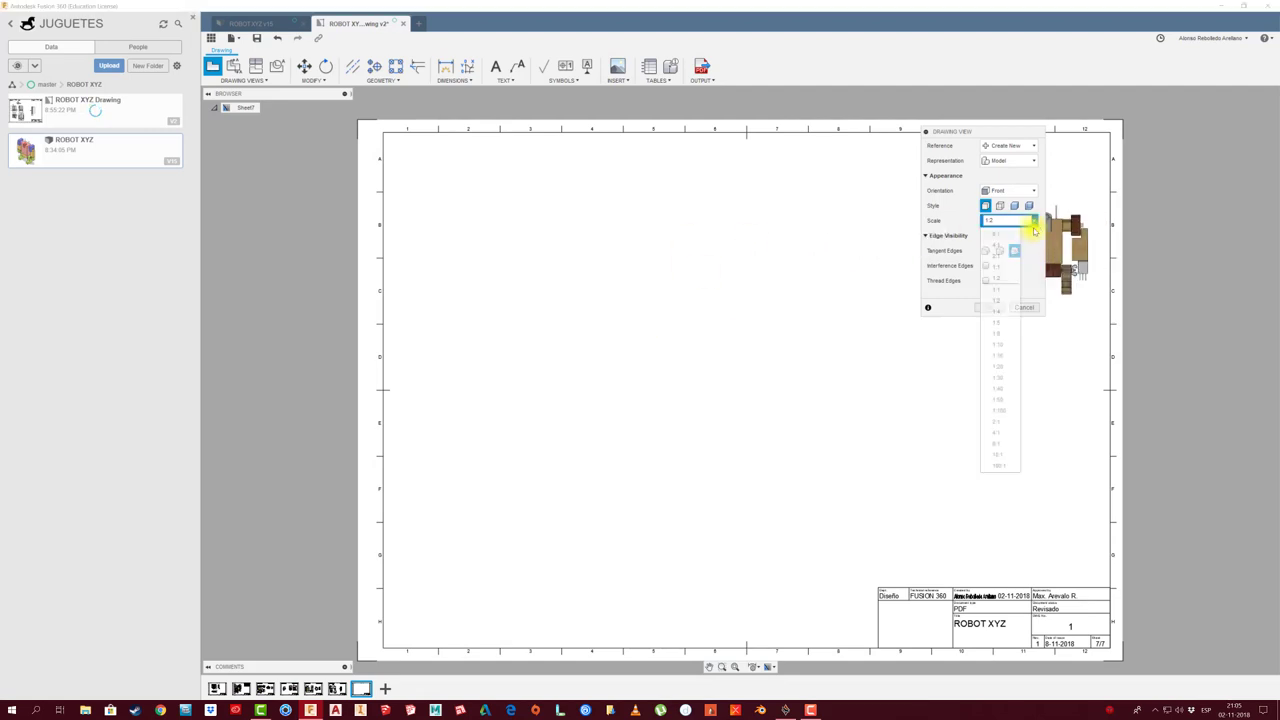
{"action": "left_click", "coordinate": [1014, 444]}
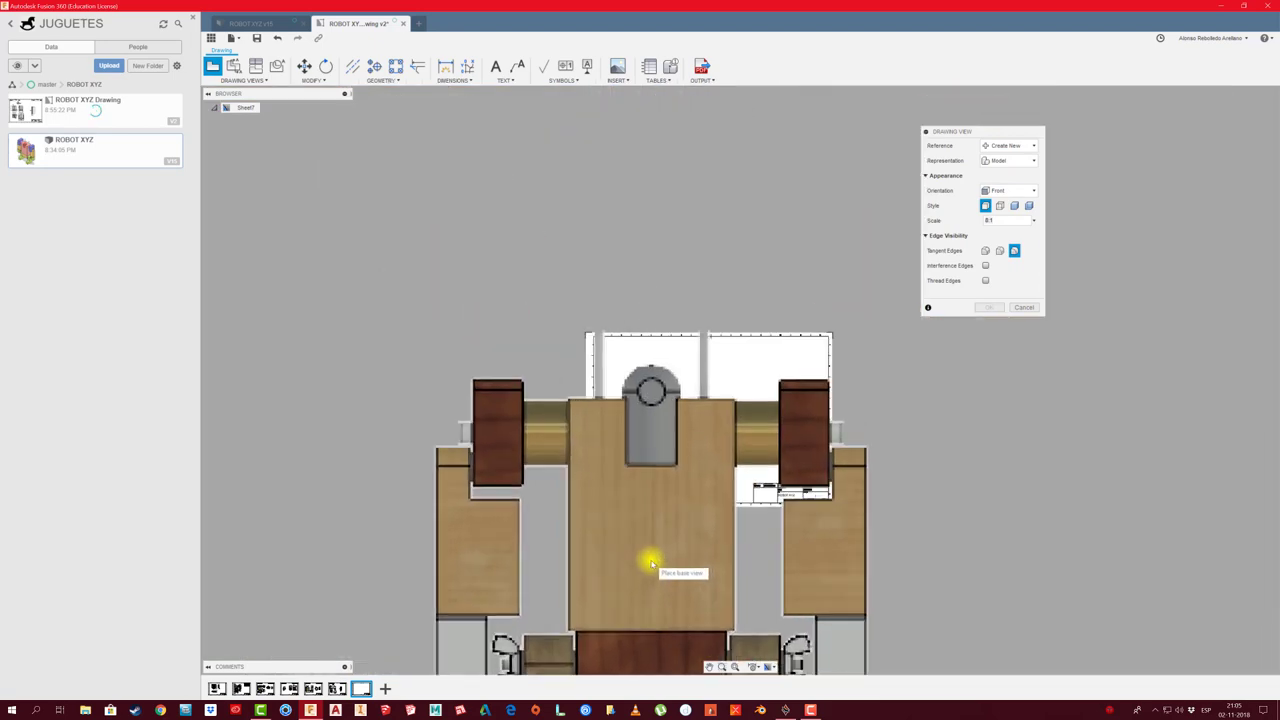
{"action": "left_click", "coordinate": [648, 562]}
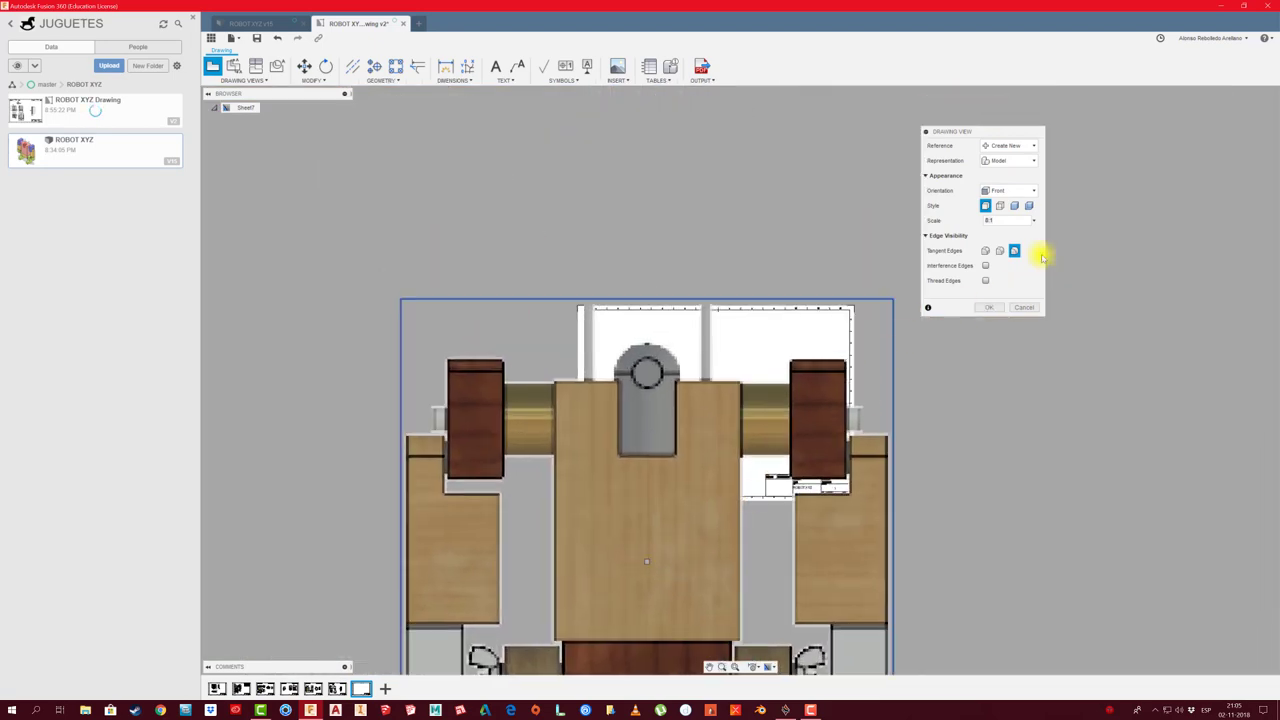
{"action": "left_click", "coordinate": [987, 308]}
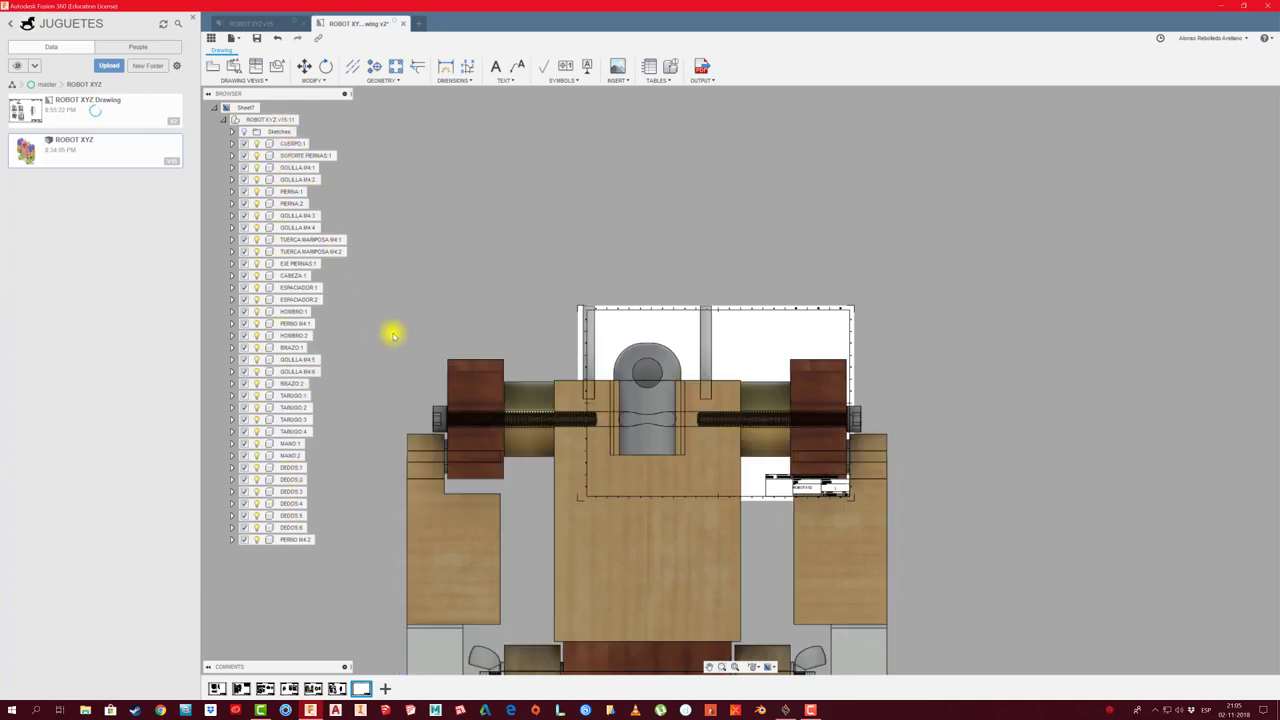
Suppress all components except CABEZA:1 and move its view onto the sheet
{"action": "left_click", "coordinate": [298, 276]}
{"action": "right_click", "coordinate": [300, 276]}
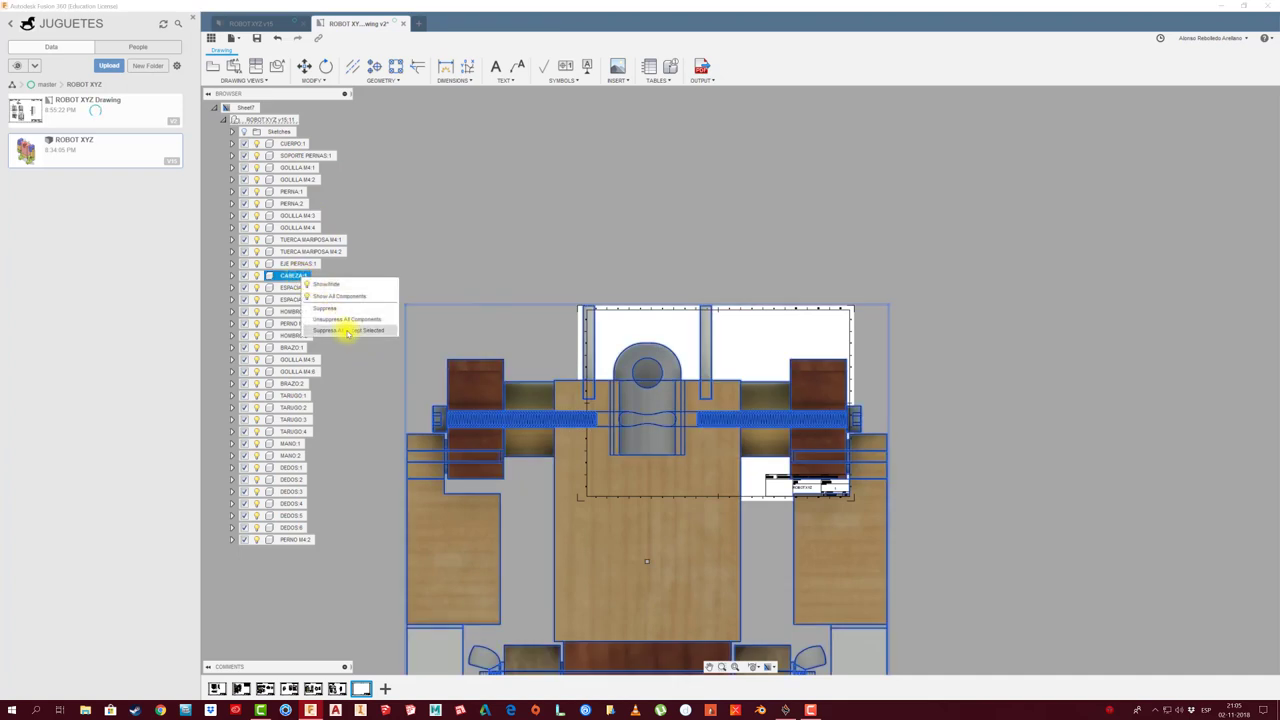
{"action": "left_click", "coordinate": [343, 330]}
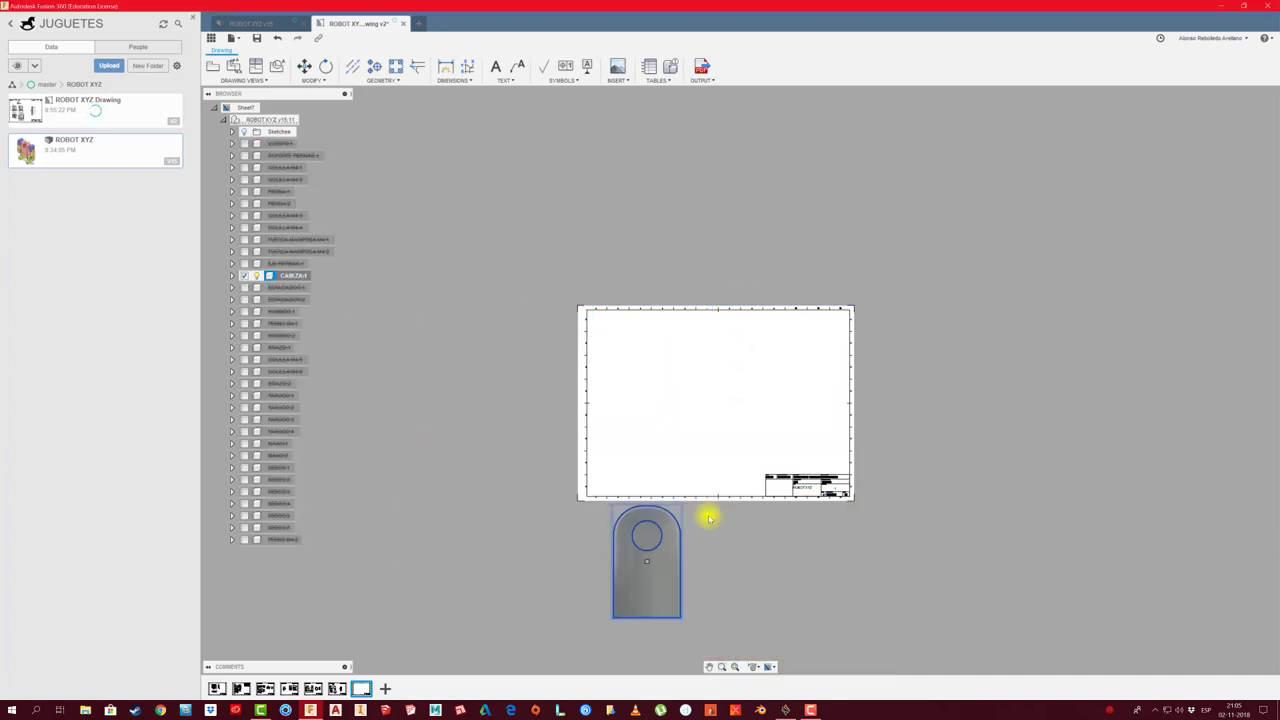
{"action": "left_click", "coordinate": [647, 563]}
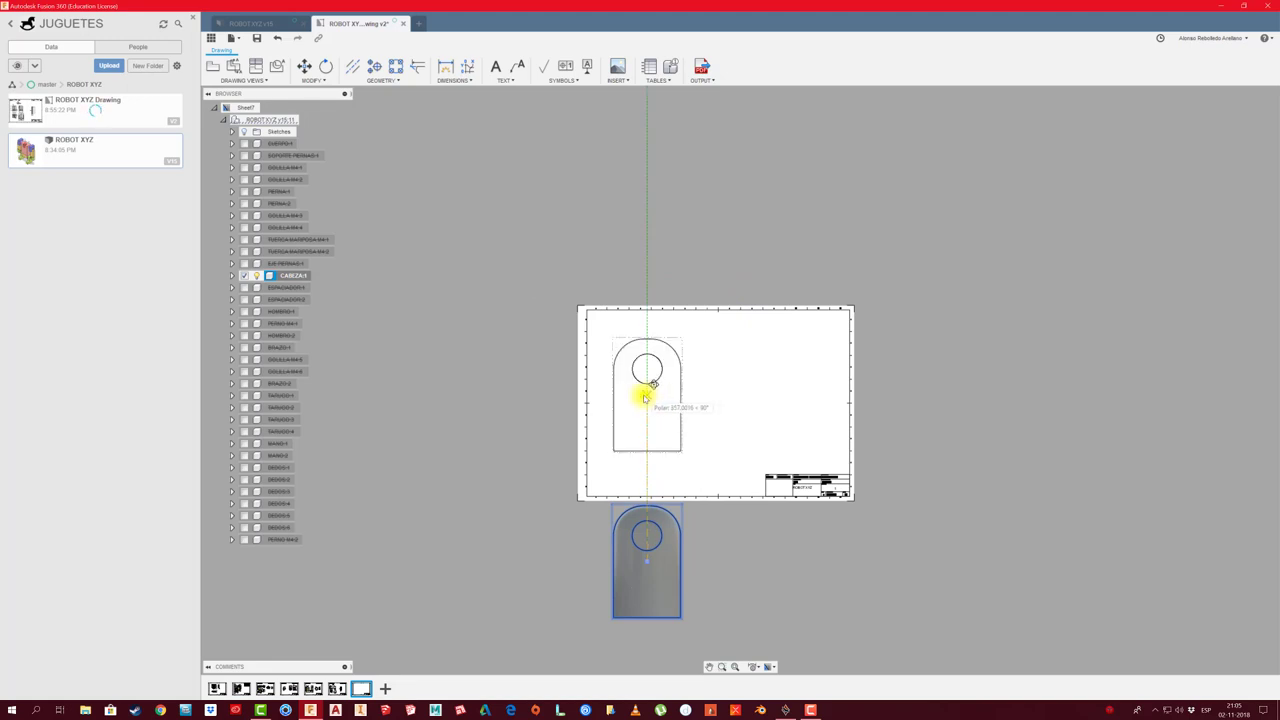
{"action": "left_click", "coordinate": [645, 398]}
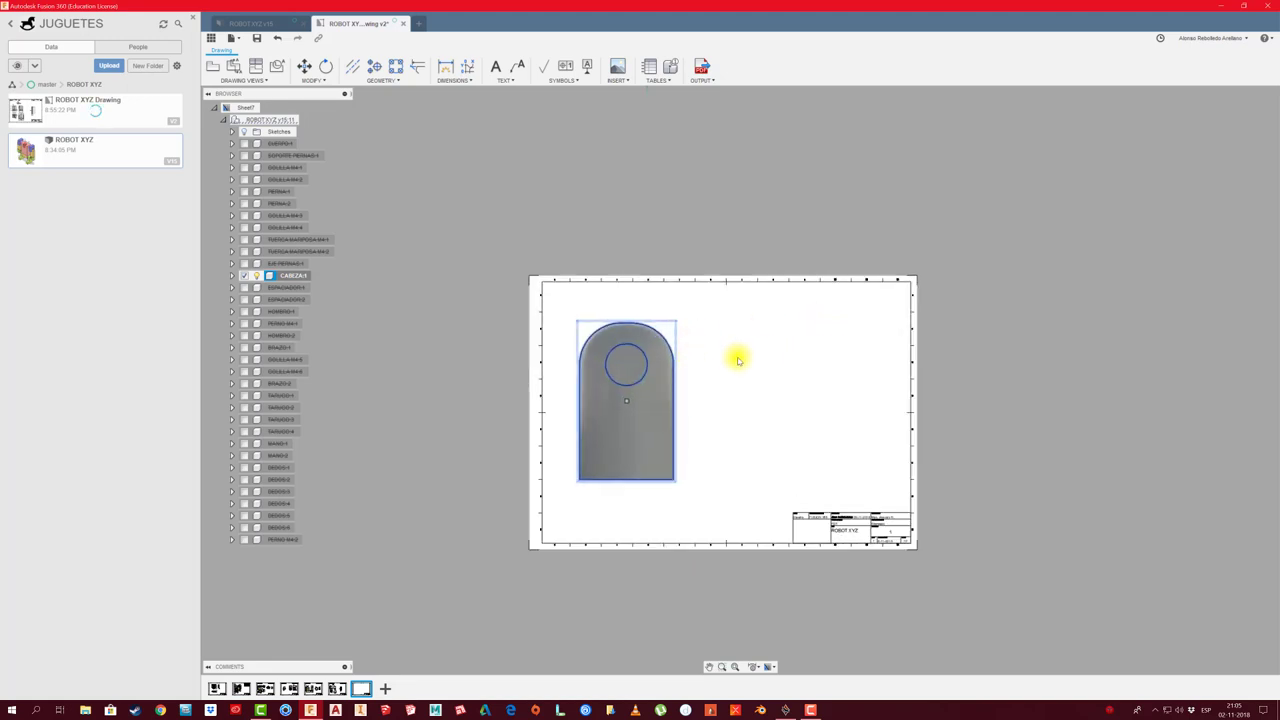
Rescale the CABEZA view from 8:1 to 4:1 and nudge it slightly left and down
{"action": "double_click", "coordinate": [677, 341]}
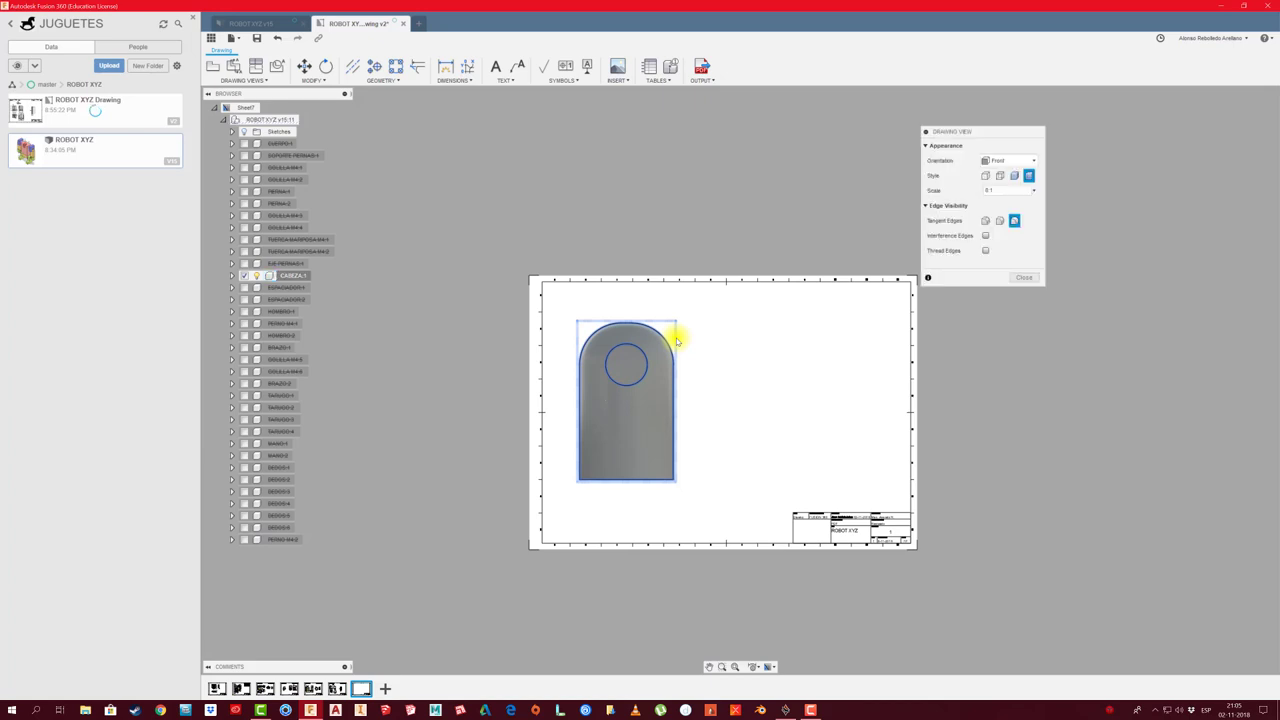
{"action": "left_click", "coordinate": [1030, 189]}
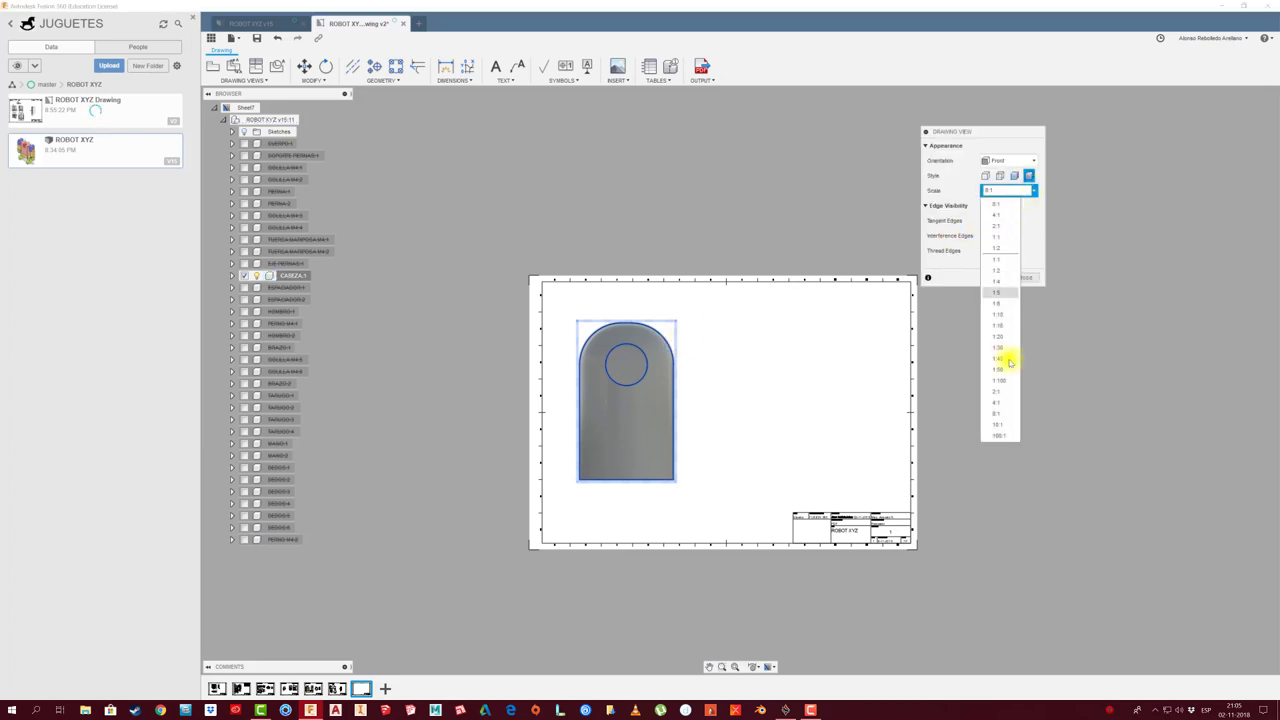
{"action": "left_click", "coordinate": [1013, 404]}
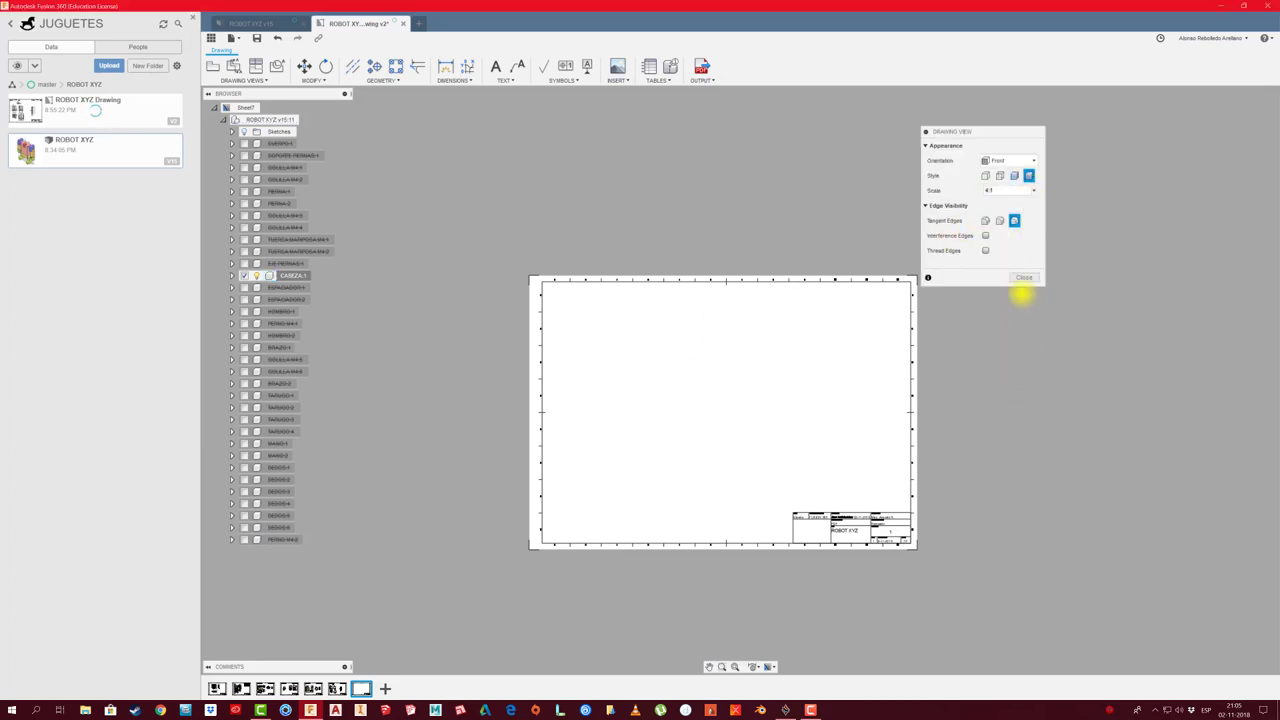
{"action": "left_click", "coordinate": [1029, 280]}
{"action": "scroll", "coordinate": [664, 390], "scroll_direction": "up", "scroll_amount": 3}
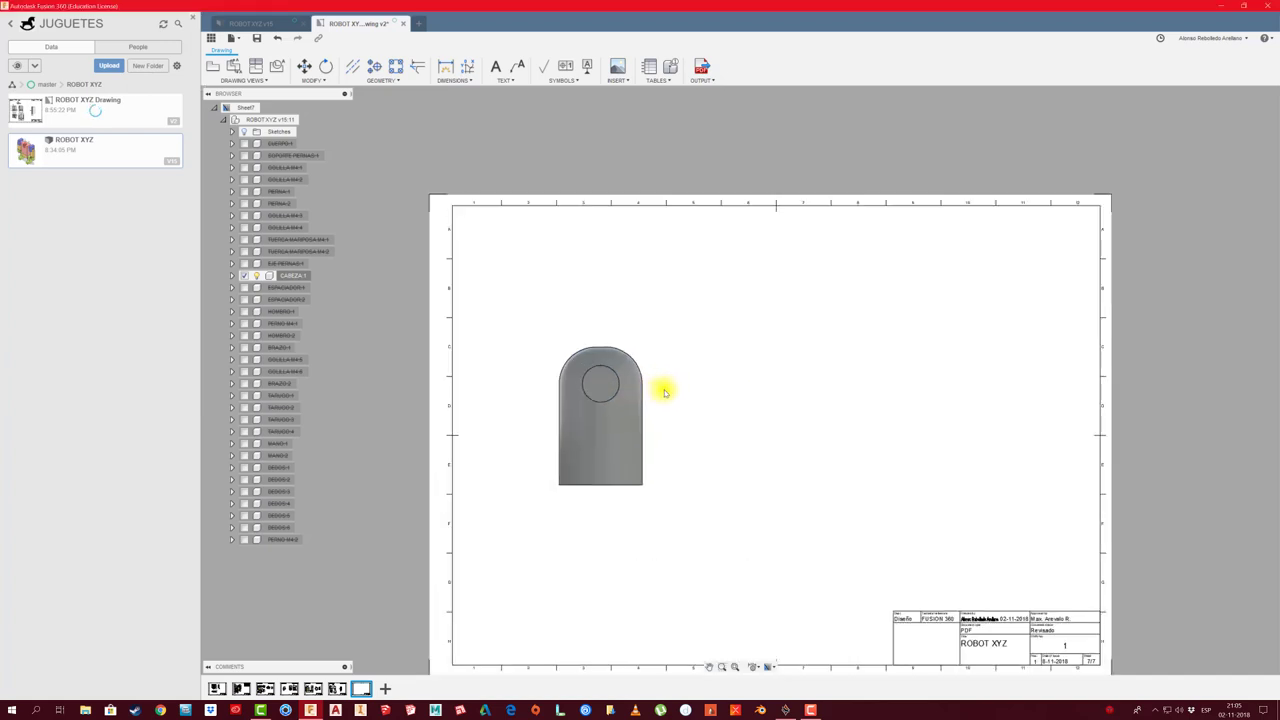
{"action": "left_click", "coordinate": [605, 420]}
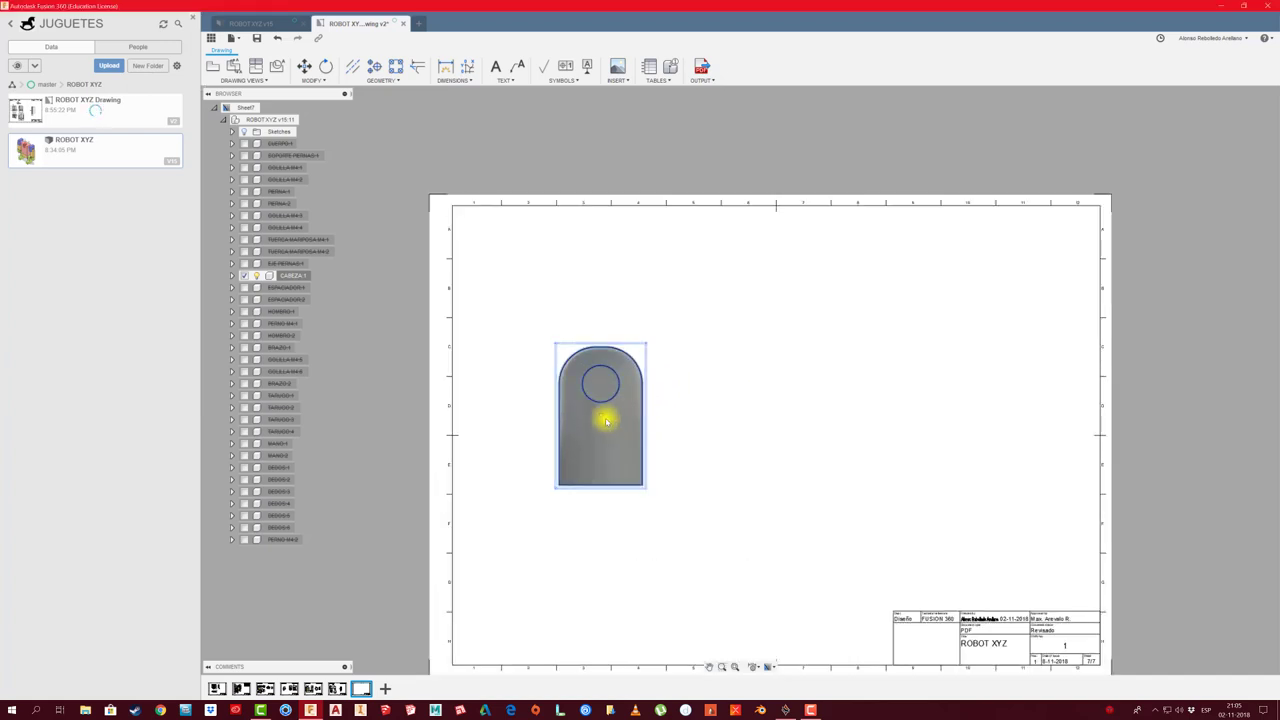
{"action": "left_click_drag", "start_coordinate": [600, 418], "coordinate": [594, 423]}
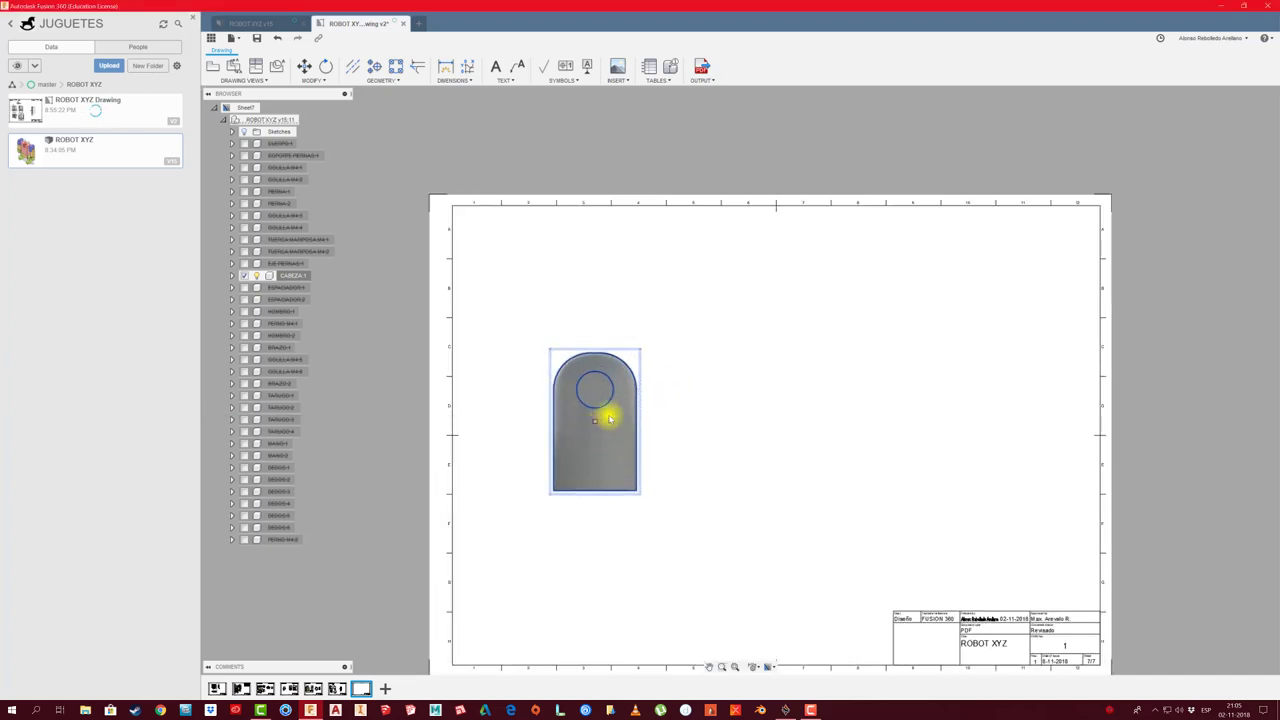
{"action": "left_click", "coordinate": [236, 68]}
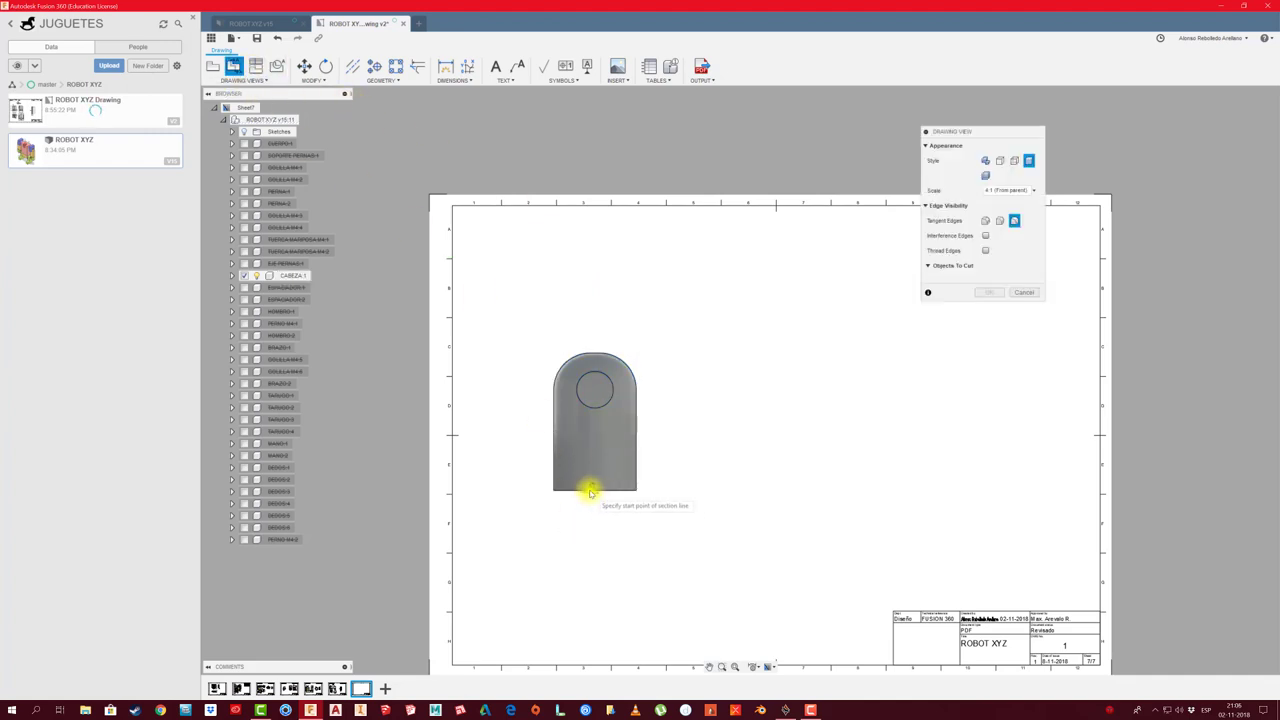
Cut a vertical section C-C through the head and place it right of the front view
{"action": "scroll", "coordinate": [597, 493], "scroll_direction": "up", "scroll_amount": 3}
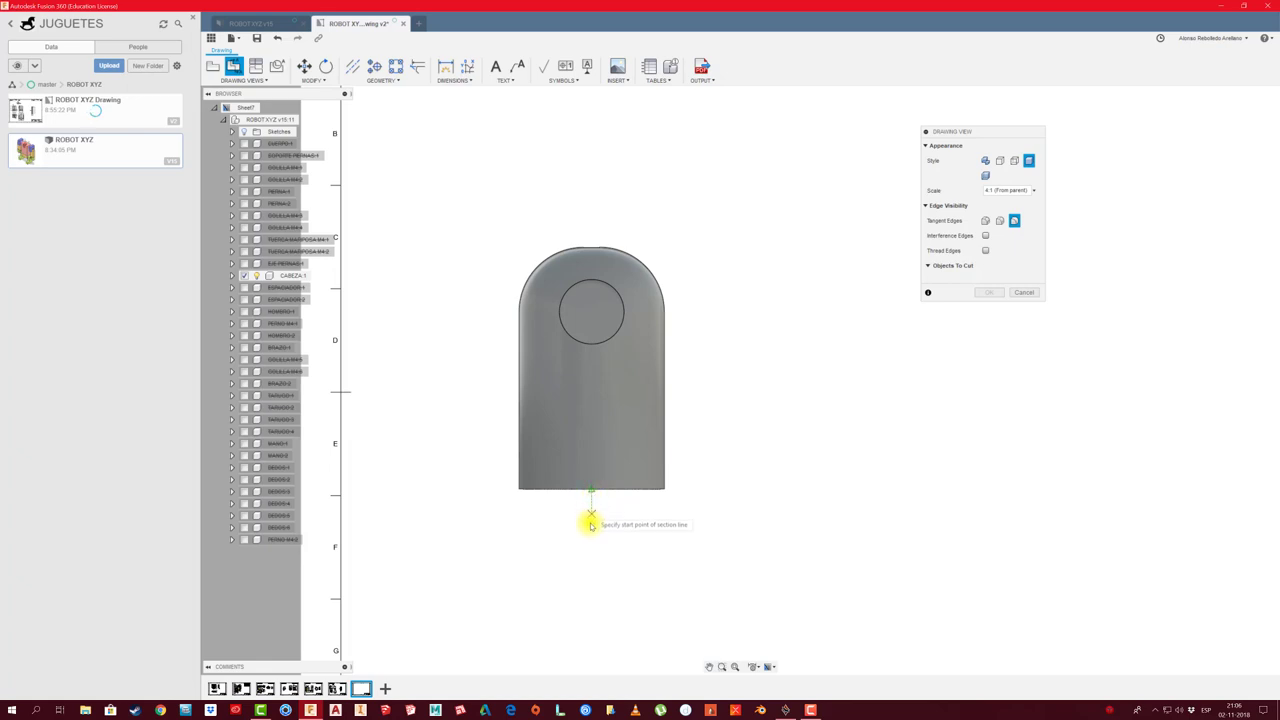
{"action": "left_click", "coordinate": [590, 537]}
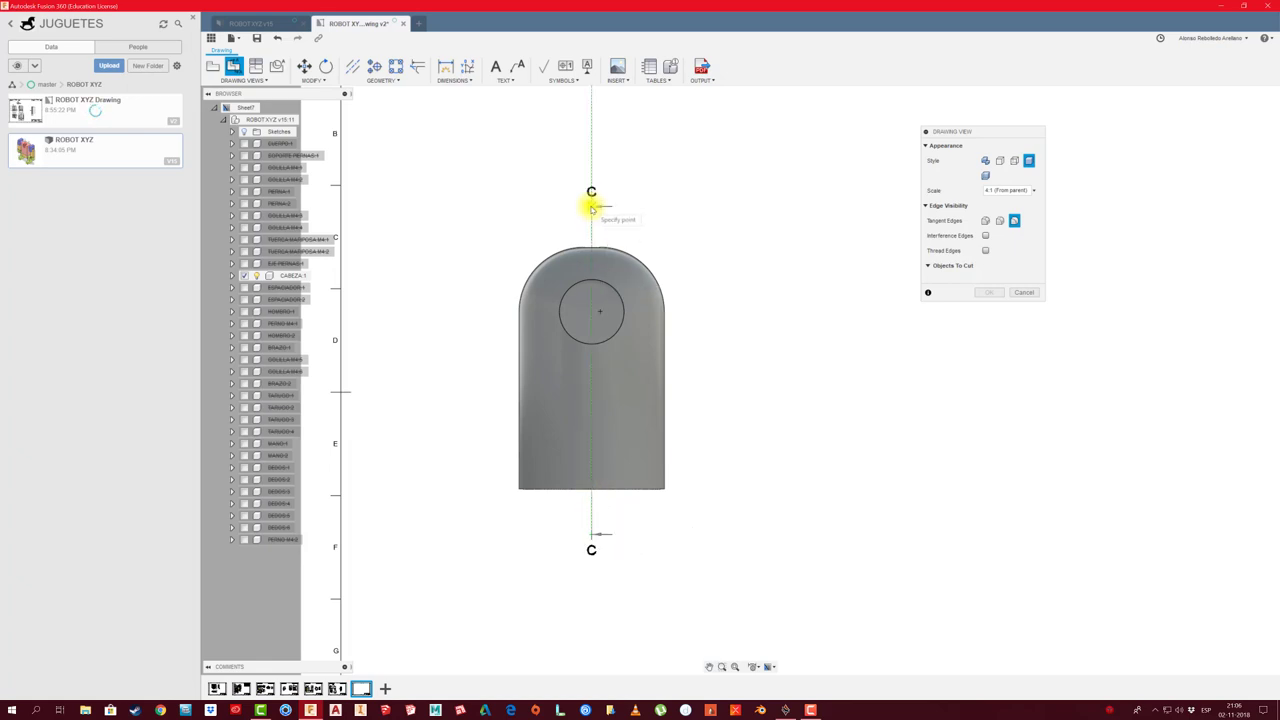
{"action": "left_click", "coordinate": [591, 207]}
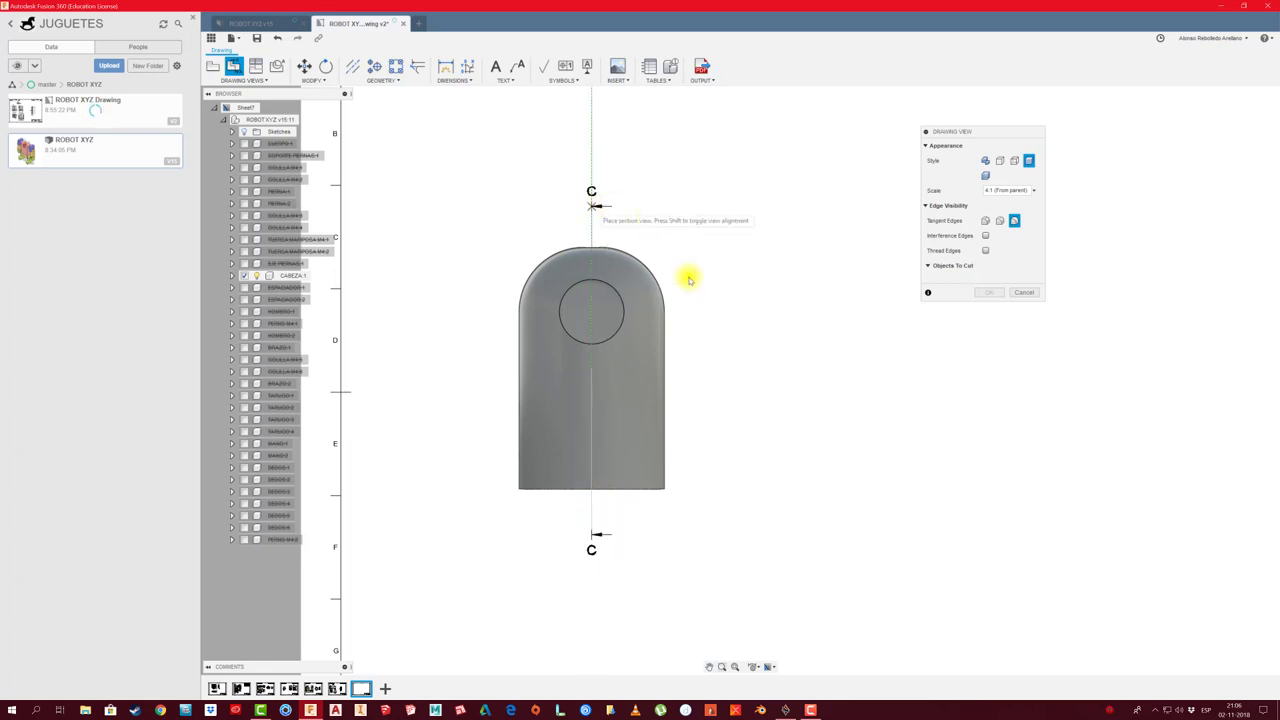
{"action": "scroll", "coordinate": [780, 357], "scroll_direction": "down", "scroll_amount": 2}
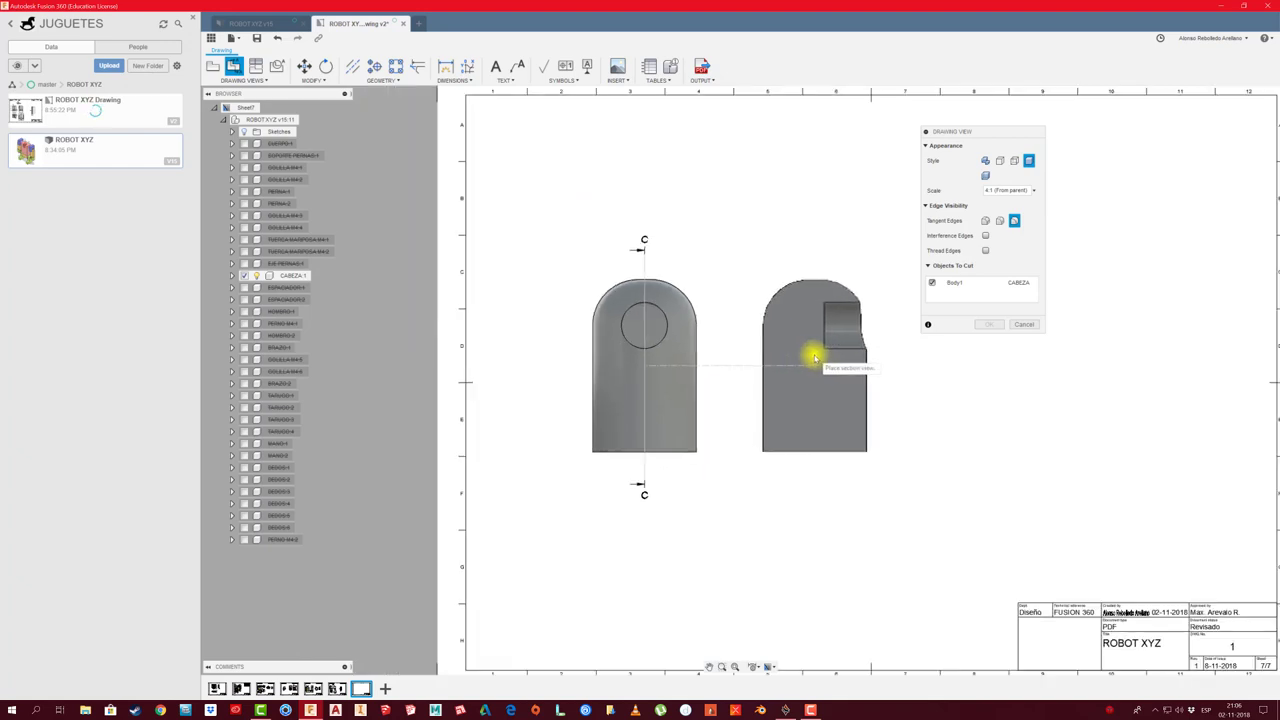
{"action": "left_click", "coordinate": [815, 357]}
{"action": "left_click", "coordinate": [995, 325]}
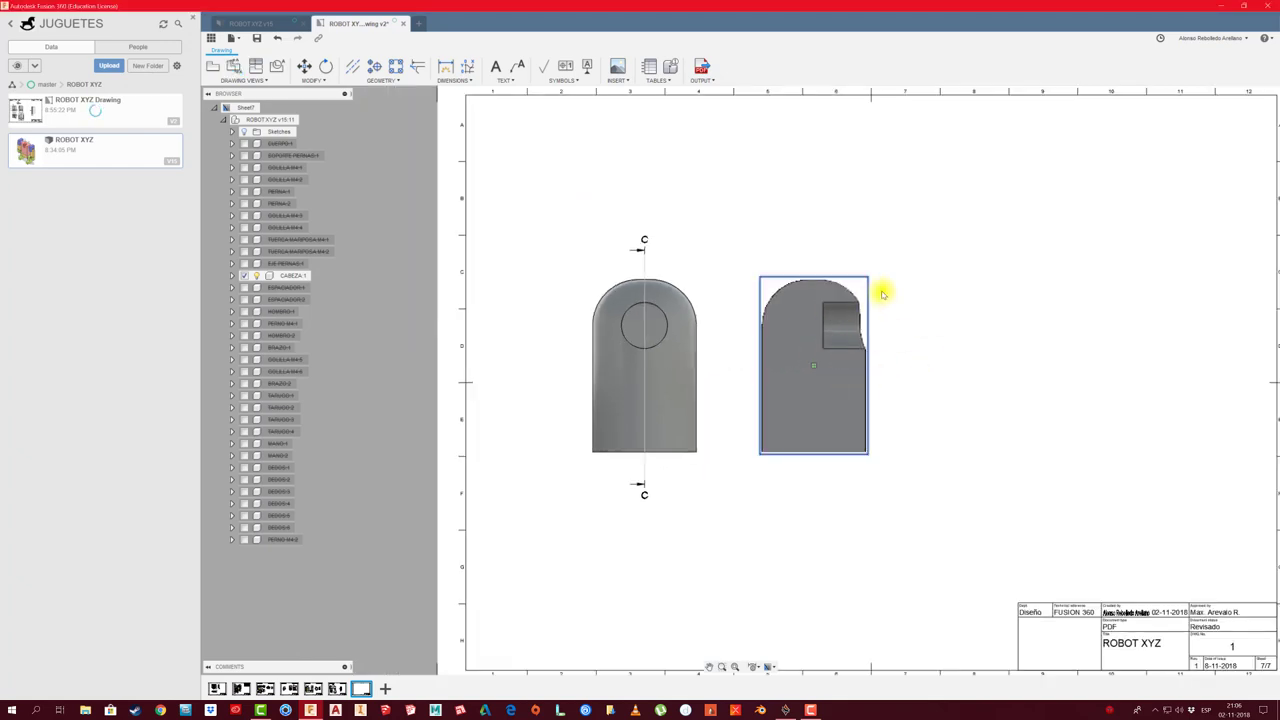
{"action": "scroll", "coordinate": [843, 290], "scroll_direction": "up", "scroll_amount": 1}
{"action": "scroll", "coordinate": [729, 240], "scroll_direction": "up", "scroll_amount": 1}
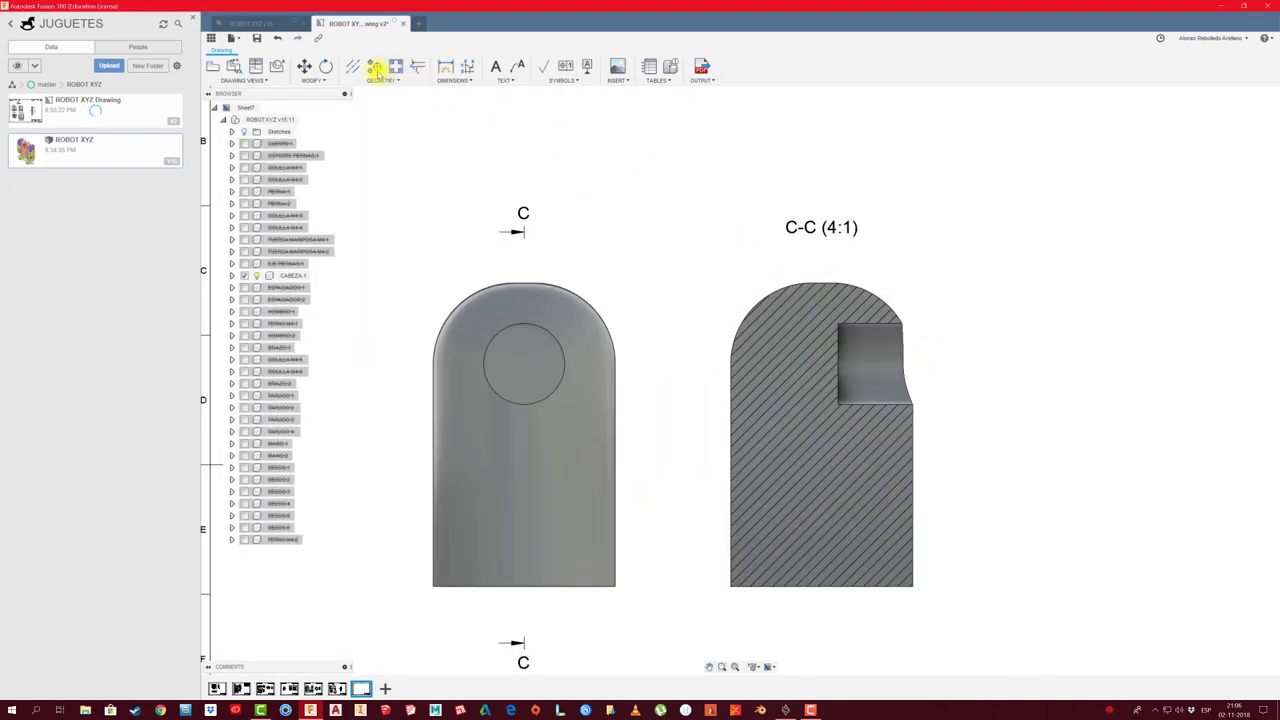
Dimension the front view's 18 width and add the diameter symbol so it reads Ø18
{"action": "left_click", "coordinate": [446, 66]}
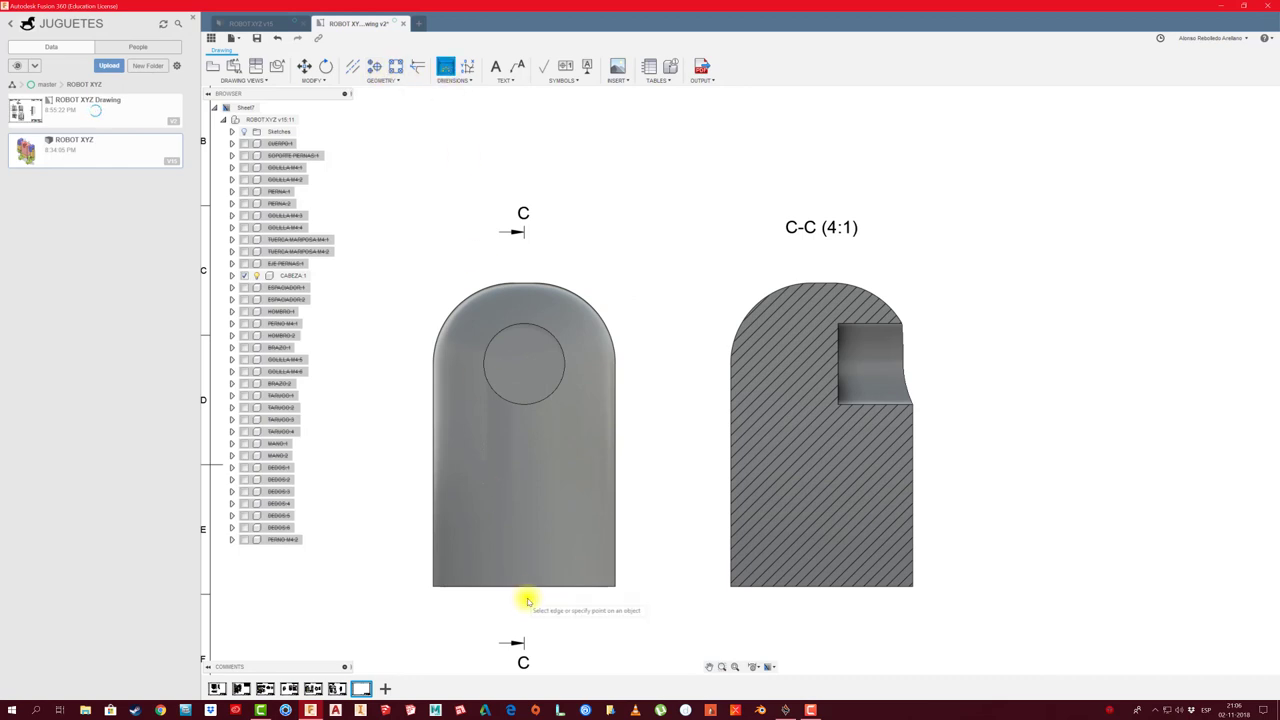
{"action": "scroll", "coordinate": [563, 480], "scroll_direction": "down", "scroll_amount": 1}
{"action": "scroll", "coordinate": [471, 470], "scroll_direction": "up", "scroll_amount": 1}
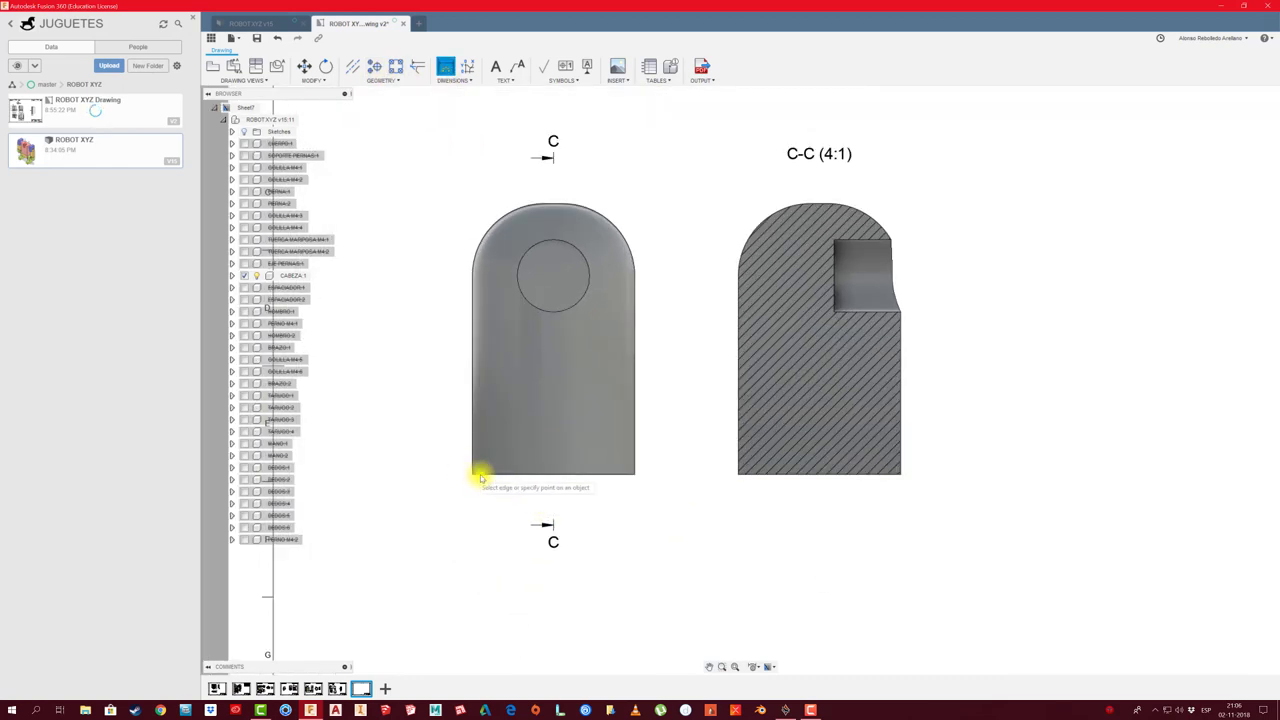
{"action": "left_click", "coordinate": [473, 476]}
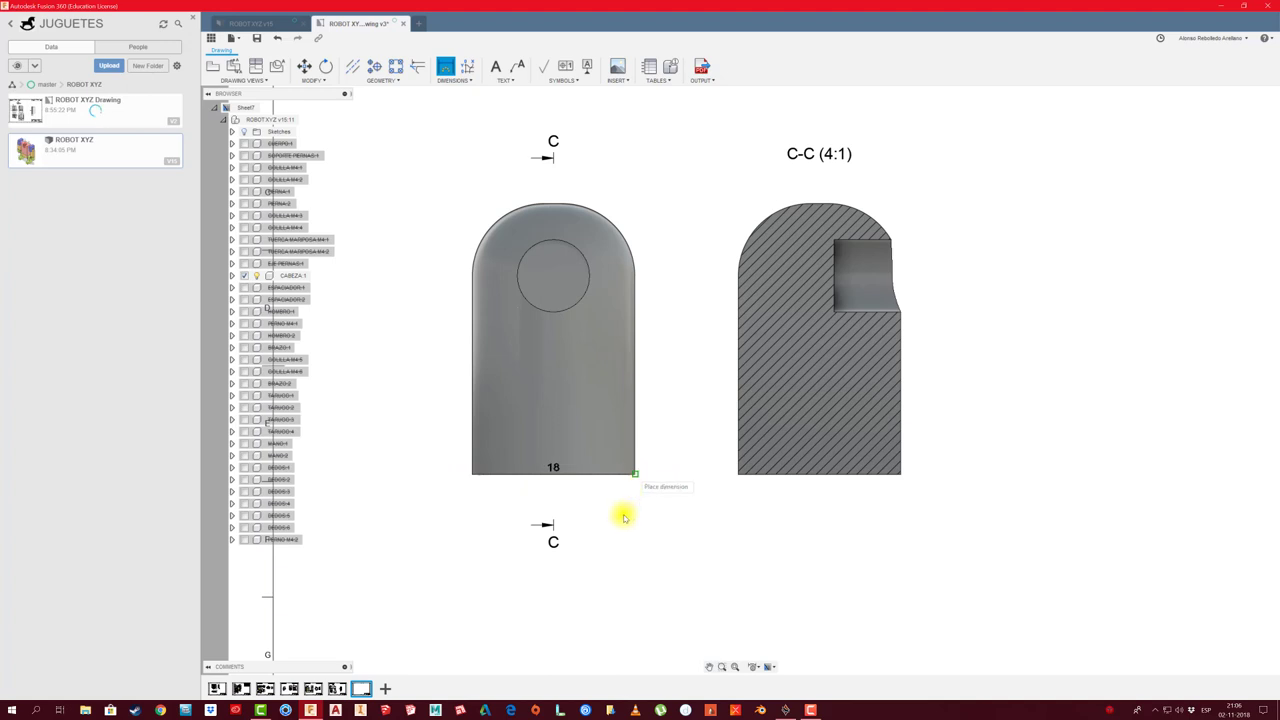
{"action": "left_click", "coordinate": [563, 577]}
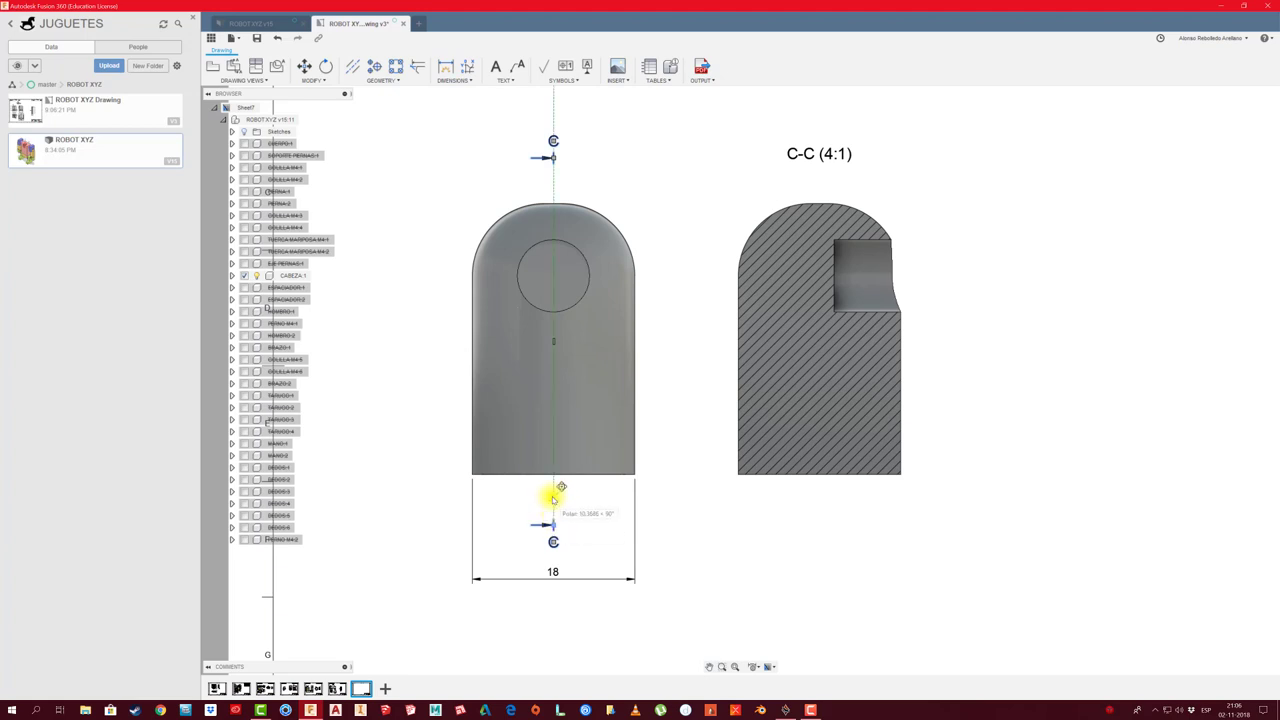
{"action": "left_click", "coordinate": [553, 497]}
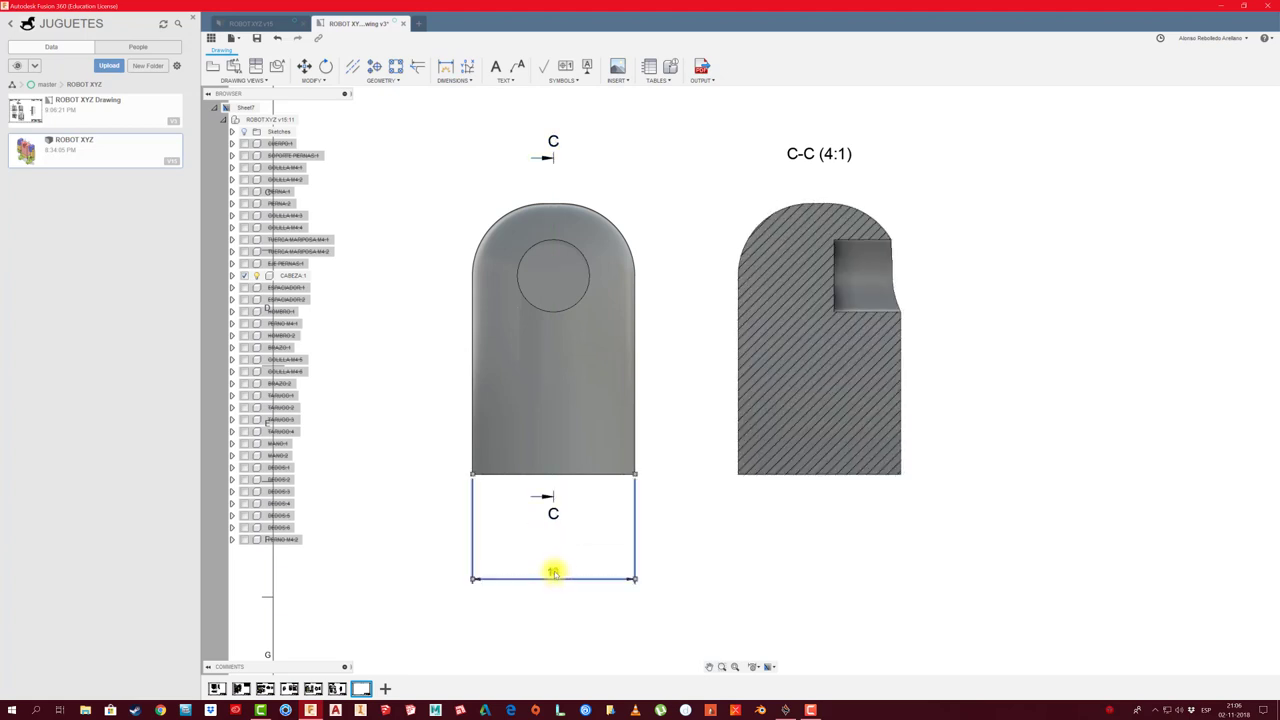
{"action": "left_click", "coordinate": [553, 572]}
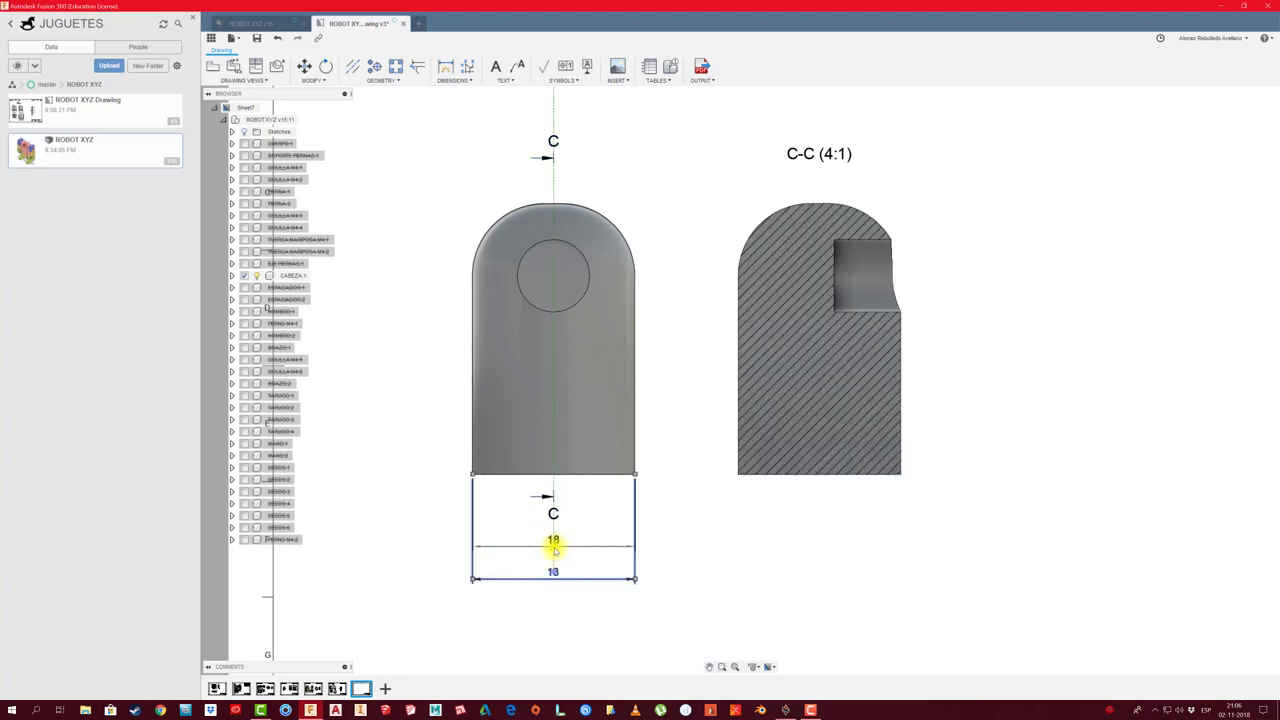
{"action": "left_click", "coordinate": [554, 545]}
{"action": "double_click", "coordinate": [553, 541]}
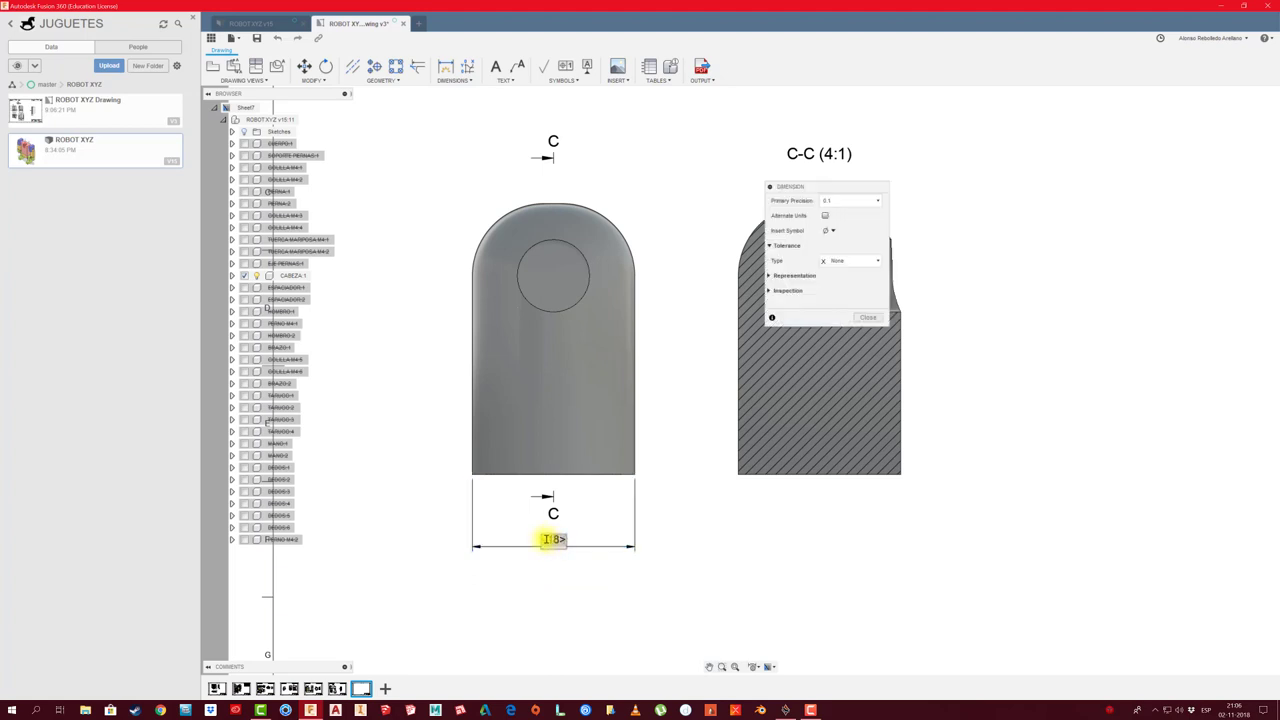
{"action": "left_click", "coordinate": [834, 232]}
{"action": "left_click", "coordinate": [826, 243]}
{"action": "left_click", "coordinate": [868, 317]}
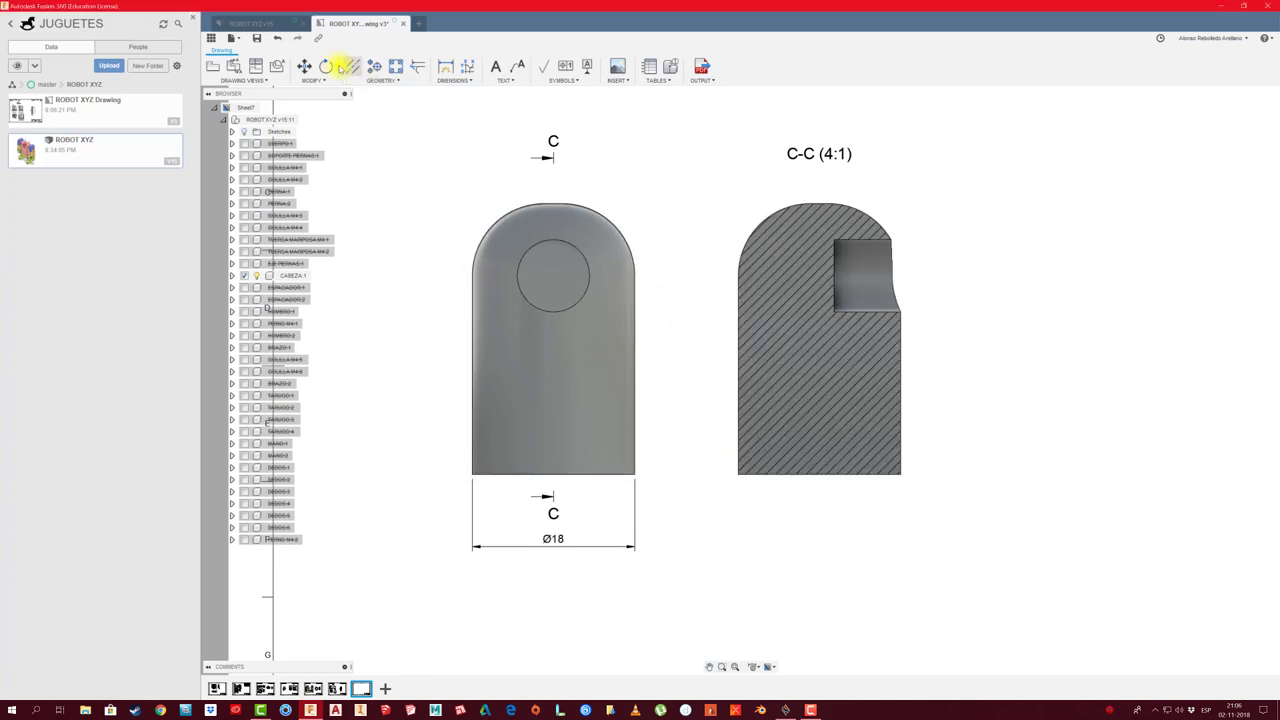
Add an R4 radius dimension to the circle, placed left of the front view
{"action": "left_click", "coordinate": [374, 66]}
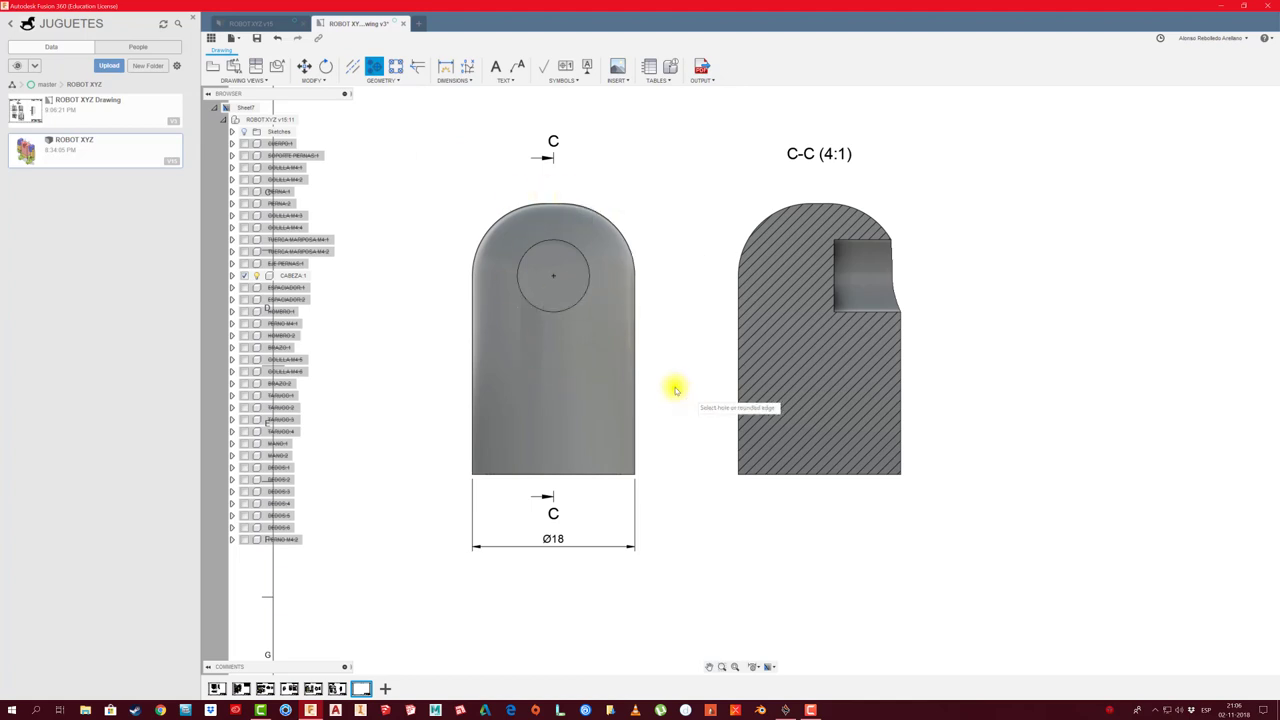
{"action": "left_click", "coordinate": [445, 67]}
{"action": "left_click", "coordinate": [527, 297]}
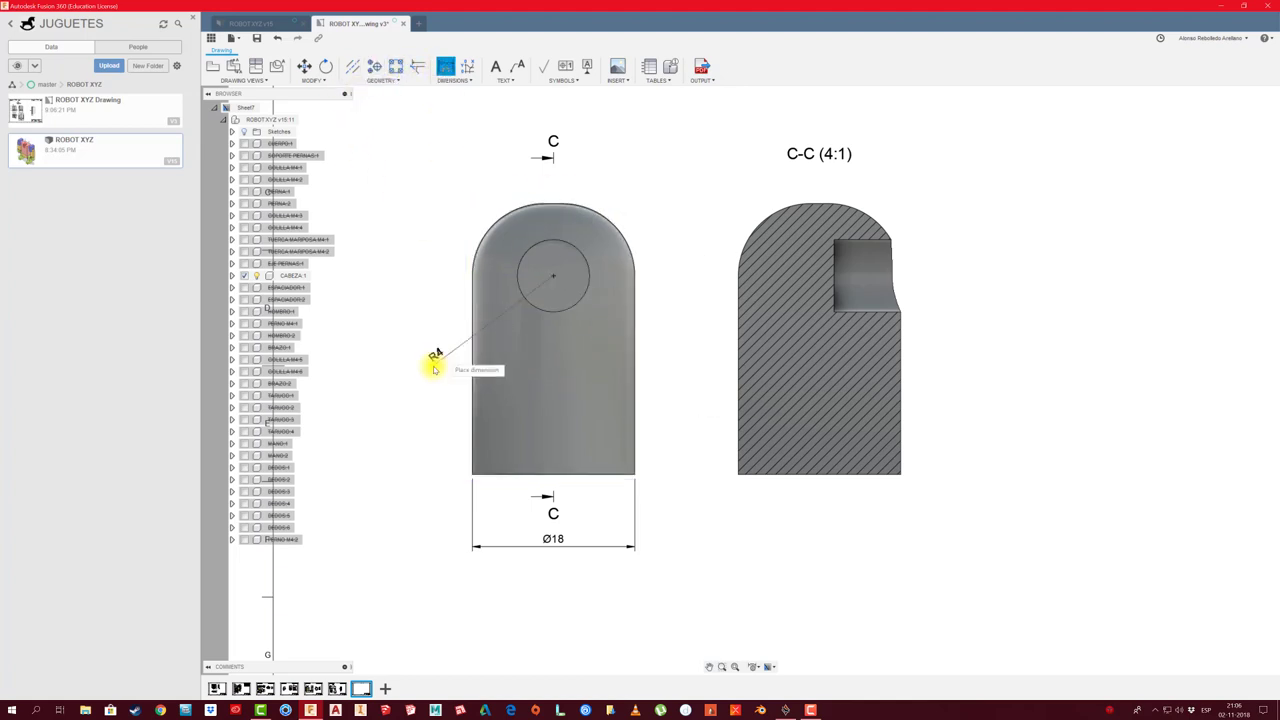
{"action": "left_click", "coordinate": [450, 343]}
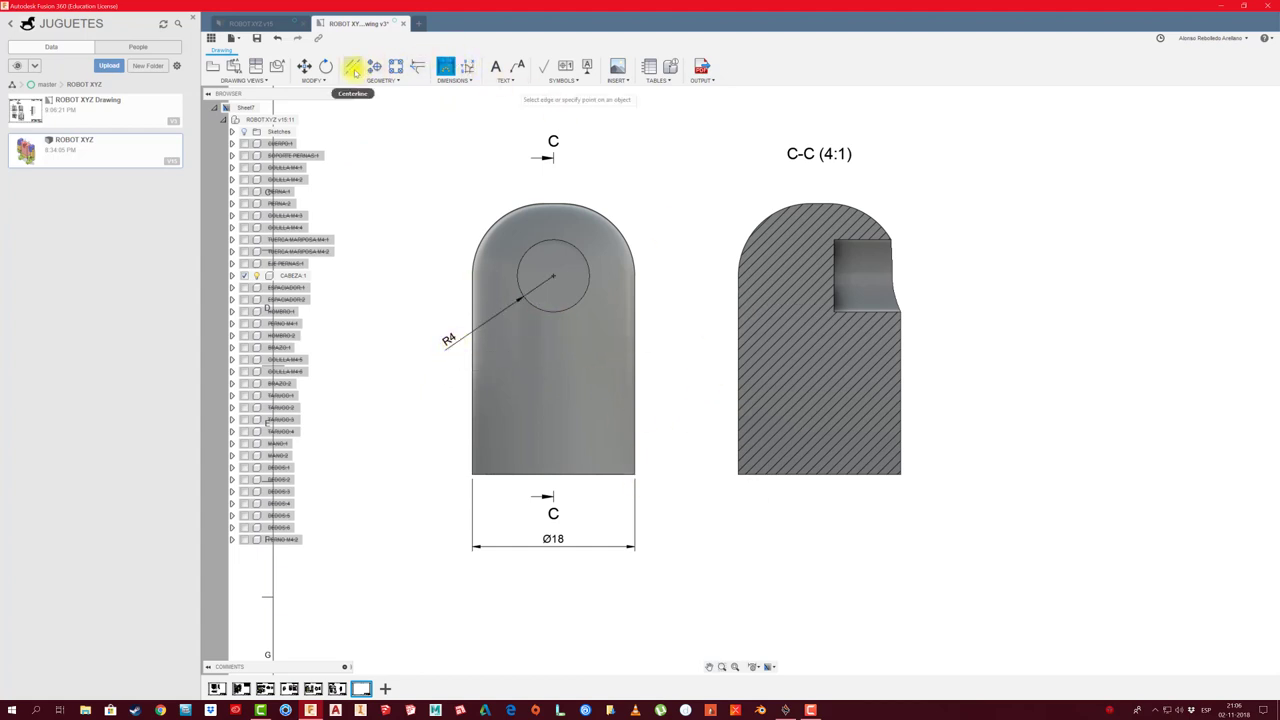
Draw a centreline through the section's pocket and dimension the 22 height beside it
{"action": "left_click", "coordinate": [354, 68]}
{"action": "left_click", "coordinate": [860, 241]}
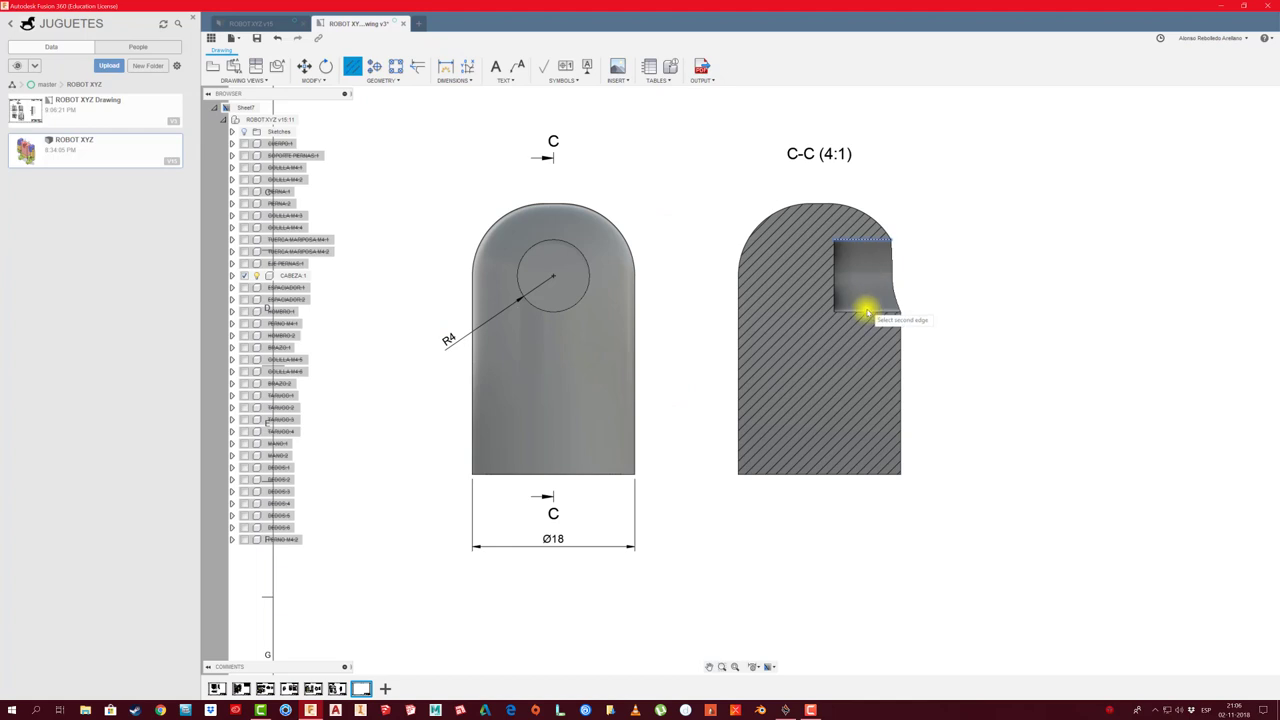
{"action": "left_click", "coordinate": [866, 314]}
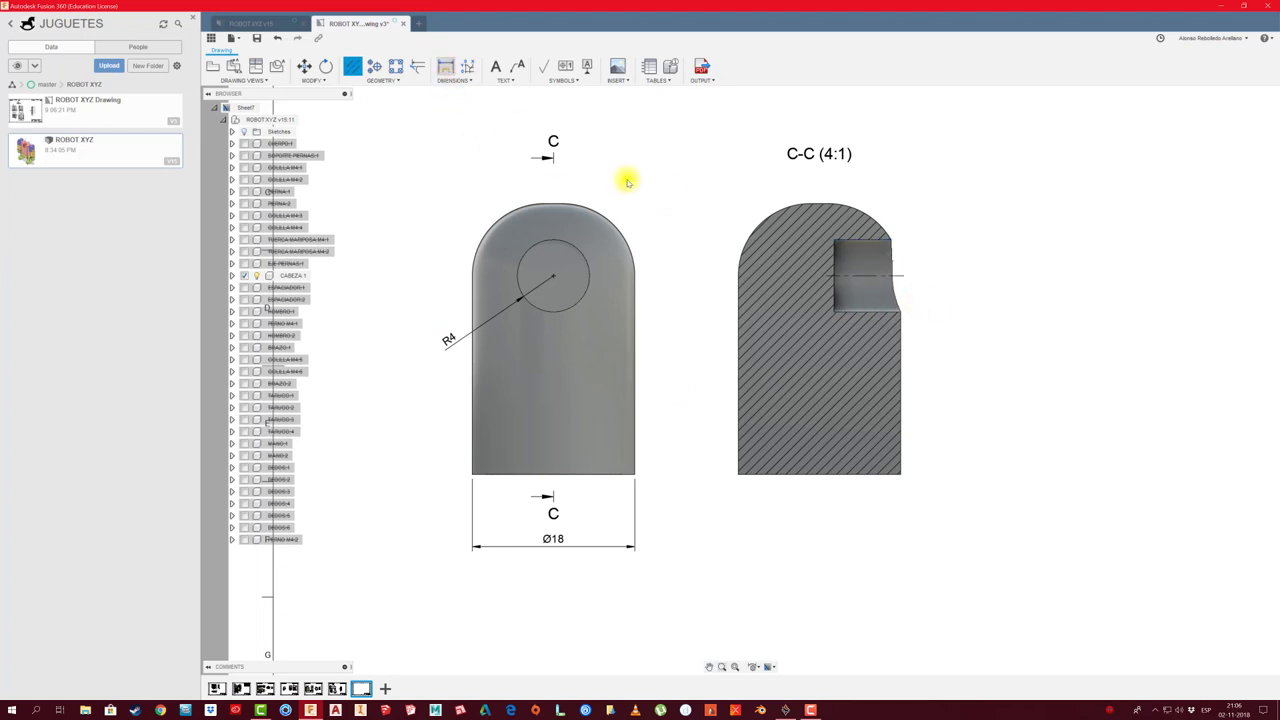
{"action": "key", "text": "d"}
{"action": "left_click", "coordinate": [903, 277]}
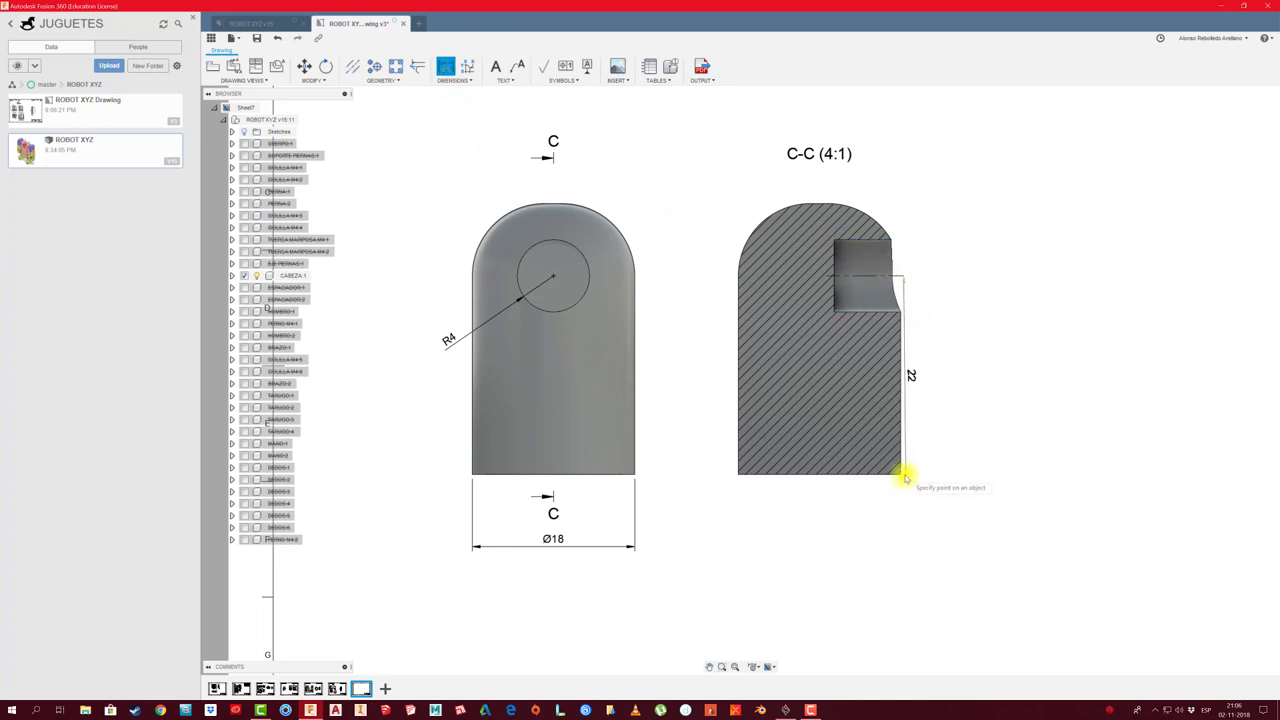
{"action": "left_click", "coordinate": [901, 476]}
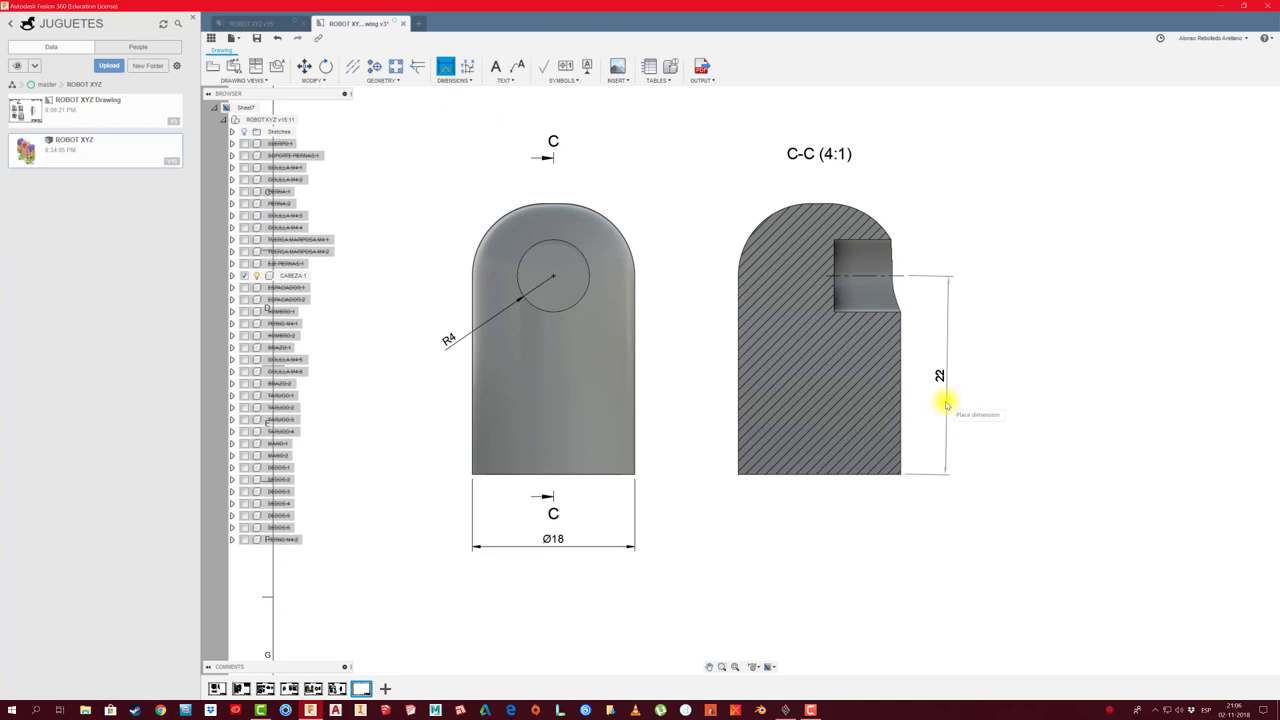
{"action": "left_click", "coordinate": [945, 403]}
Add a vertical centreline between the section's side edges, extended up past the section
{"action": "scroll", "coordinate": [968, 357], "scroll_direction": "up", "scroll_amount": 2}
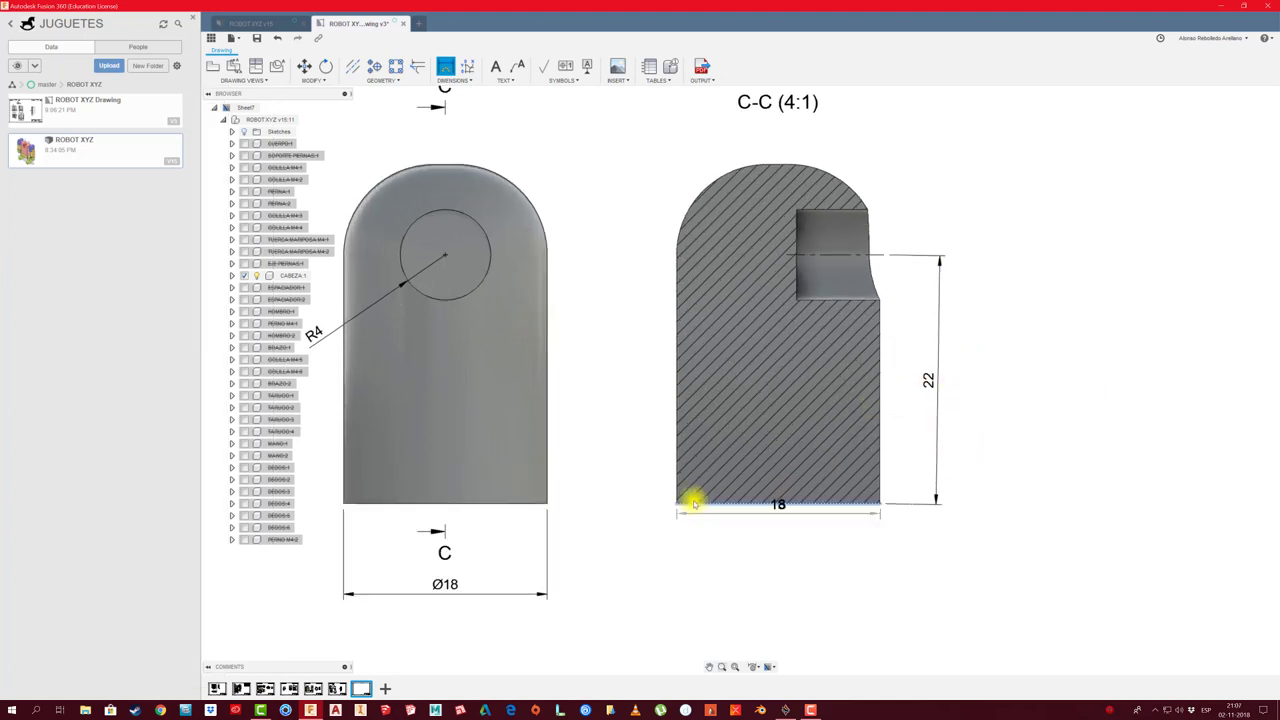
{"action": "left_click", "coordinate": [352, 65]}
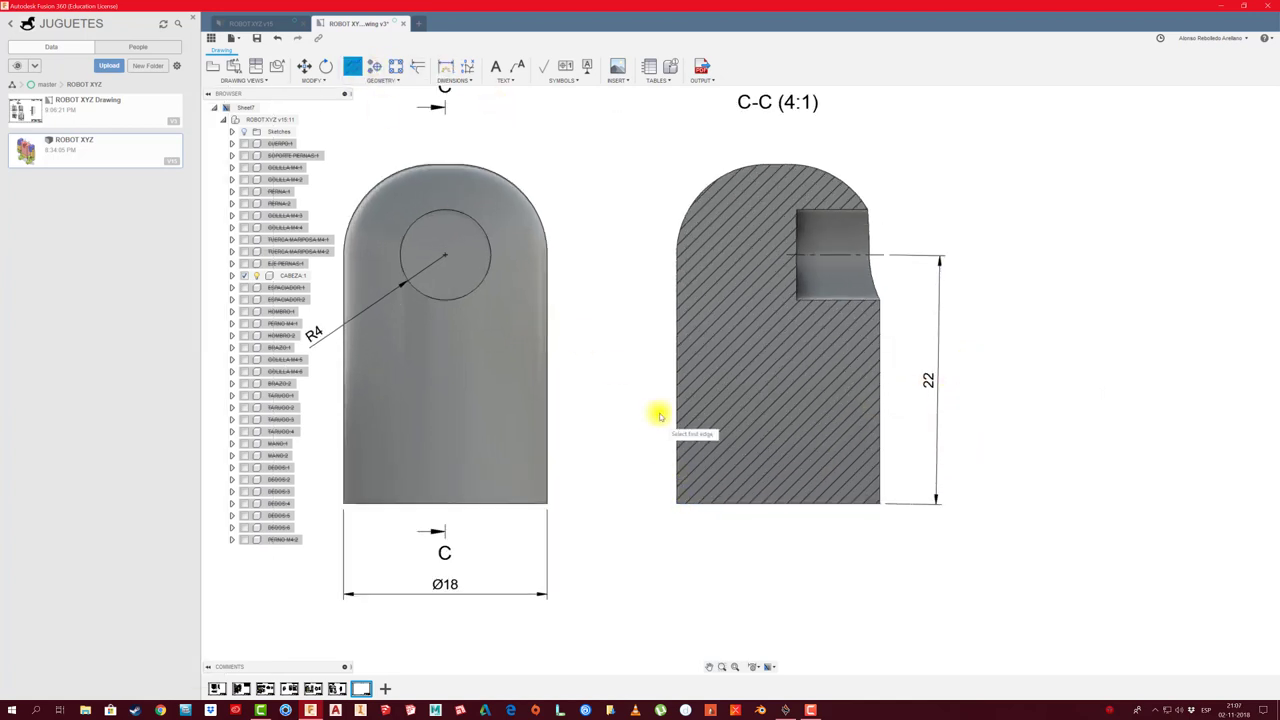
{"action": "left_click", "coordinate": [677, 410]}
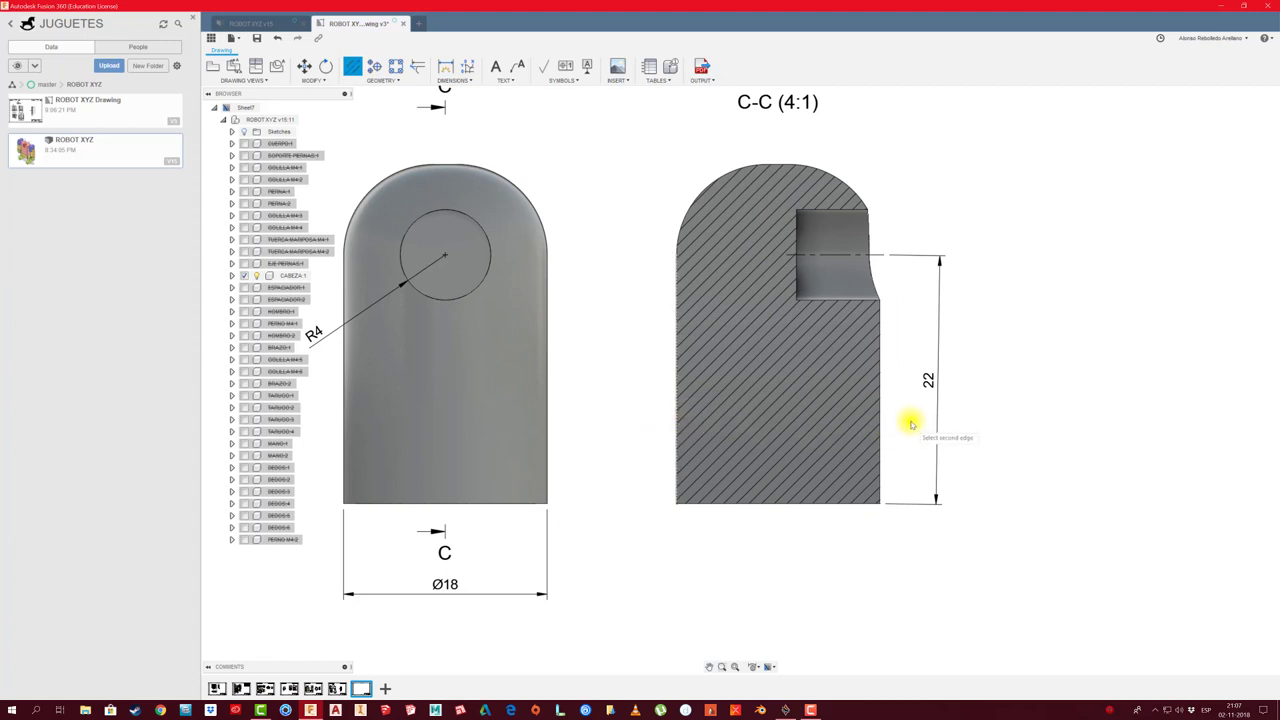
{"action": "left_click", "coordinate": [880, 420]}
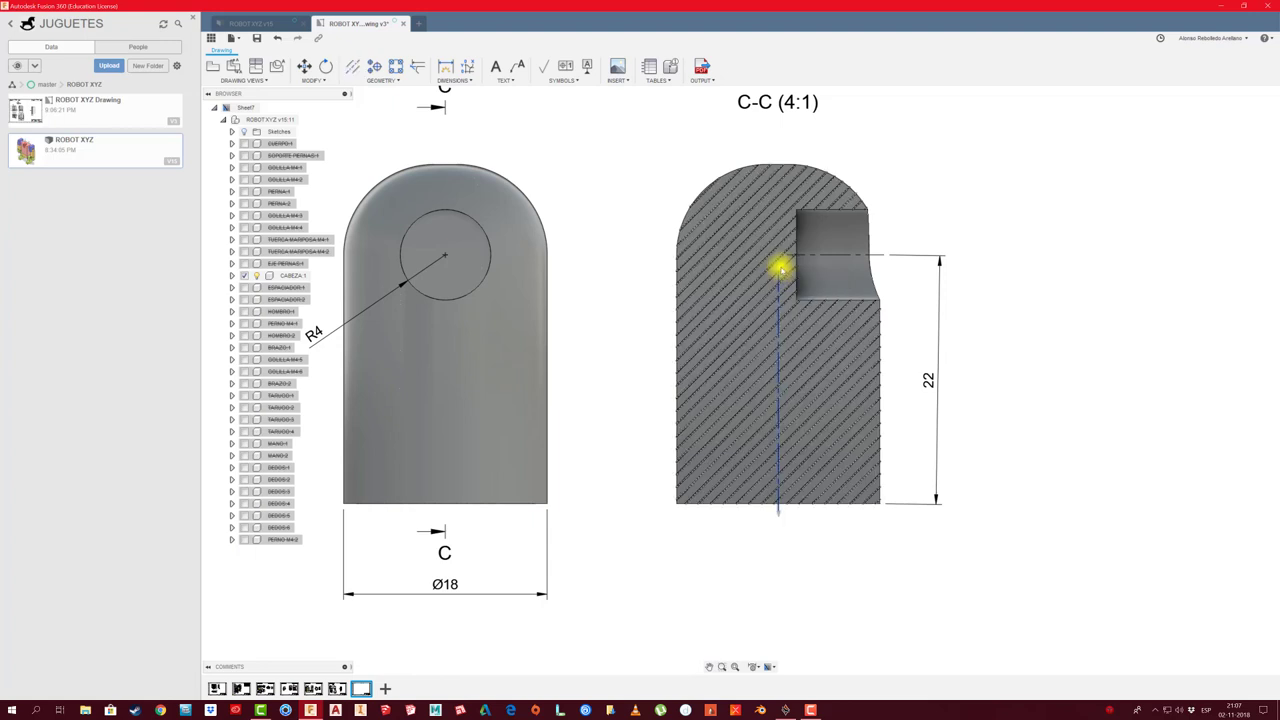
{"action": "left_click_drag", "start_coordinate": [778, 275], "coordinate": [778, 145]}
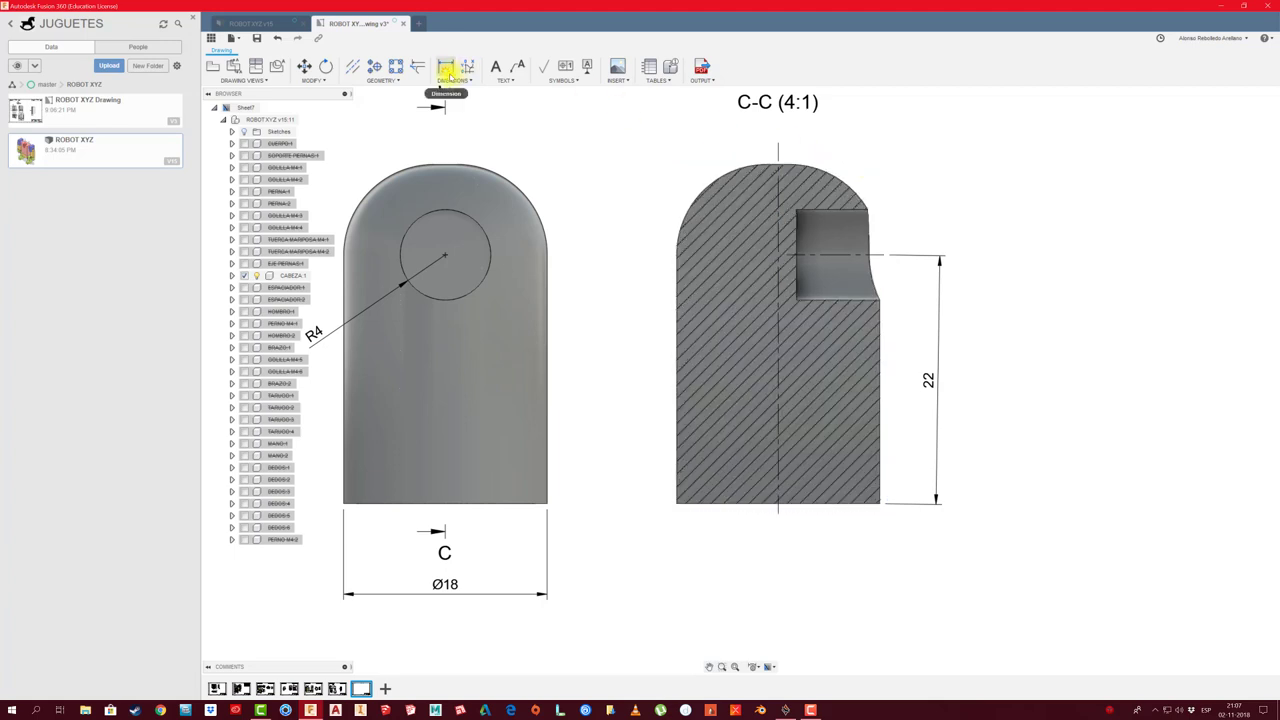
Add the 7.4 pocket depth dimension to section C-C and move it aside
{"action": "scroll", "coordinate": [820, 317], "scroll_direction": "up", "scroll_amount": 2}
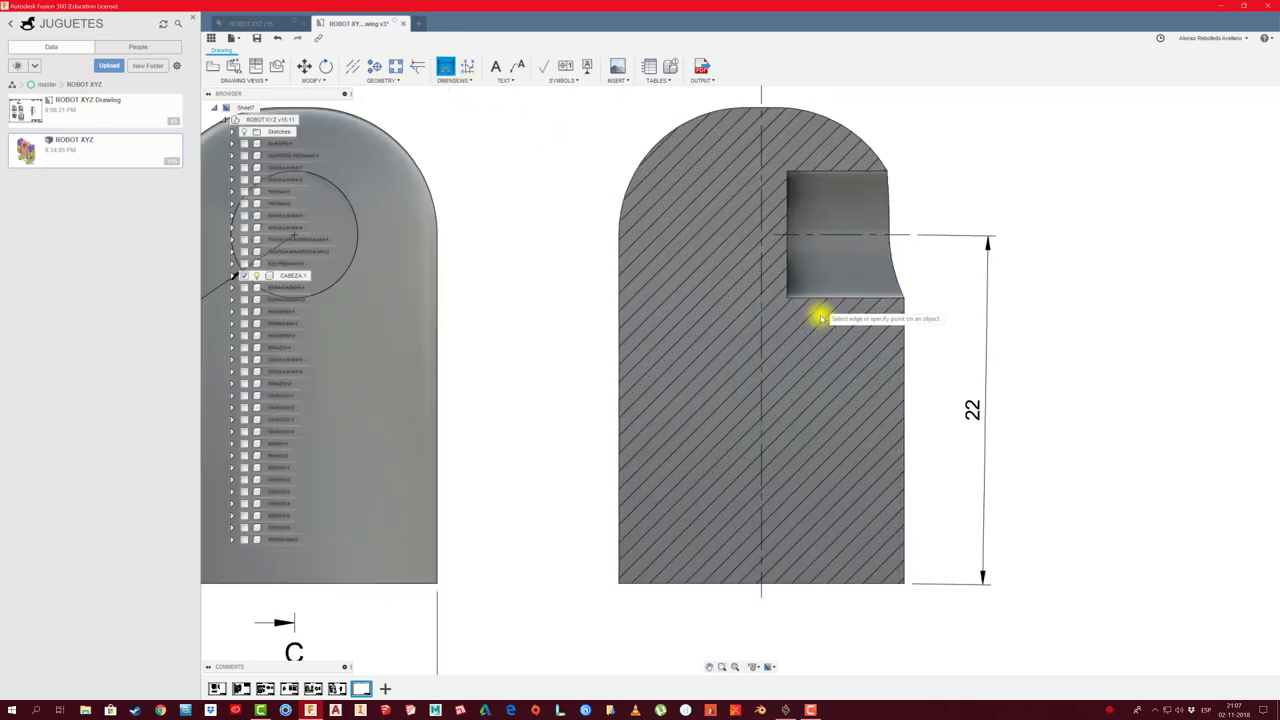
{"action": "scroll", "coordinate": [820, 318], "scroll_direction": "up", "scroll_amount": 1}
{"action": "scroll", "coordinate": [820, 317], "scroll_direction": "down", "scroll_amount": 1}
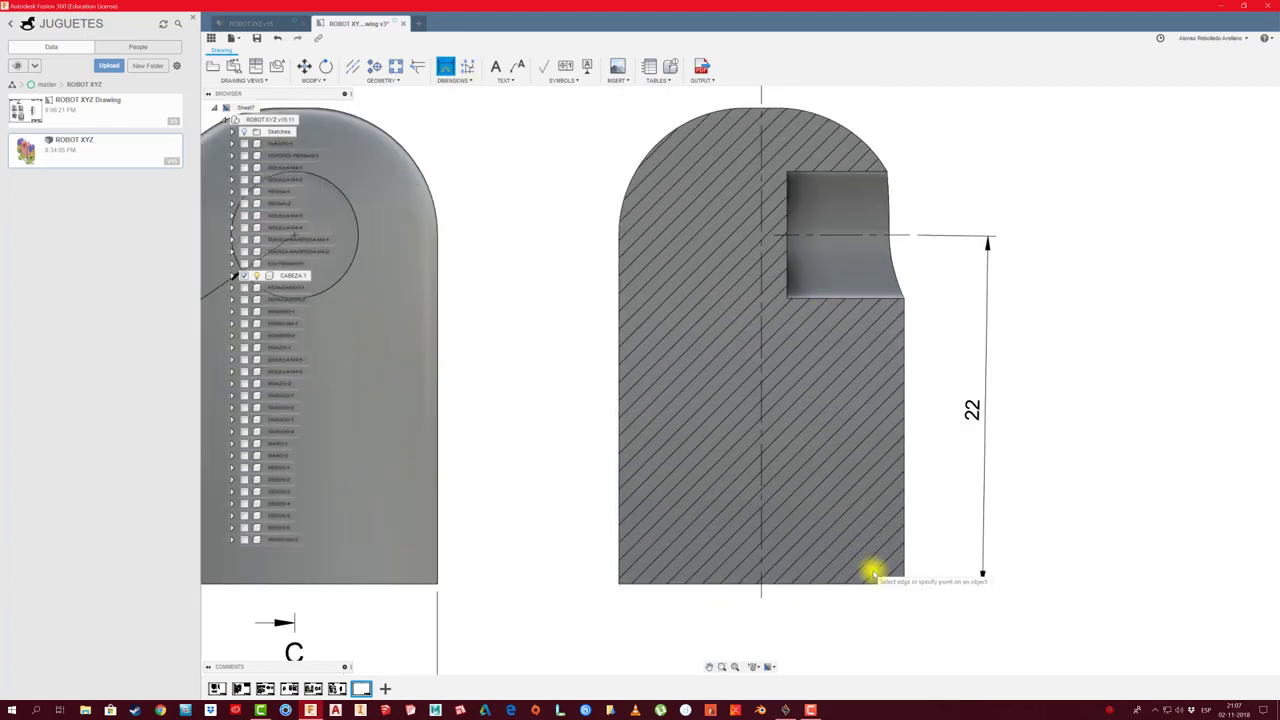
{"action": "left_click", "coordinate": [905, 335]}
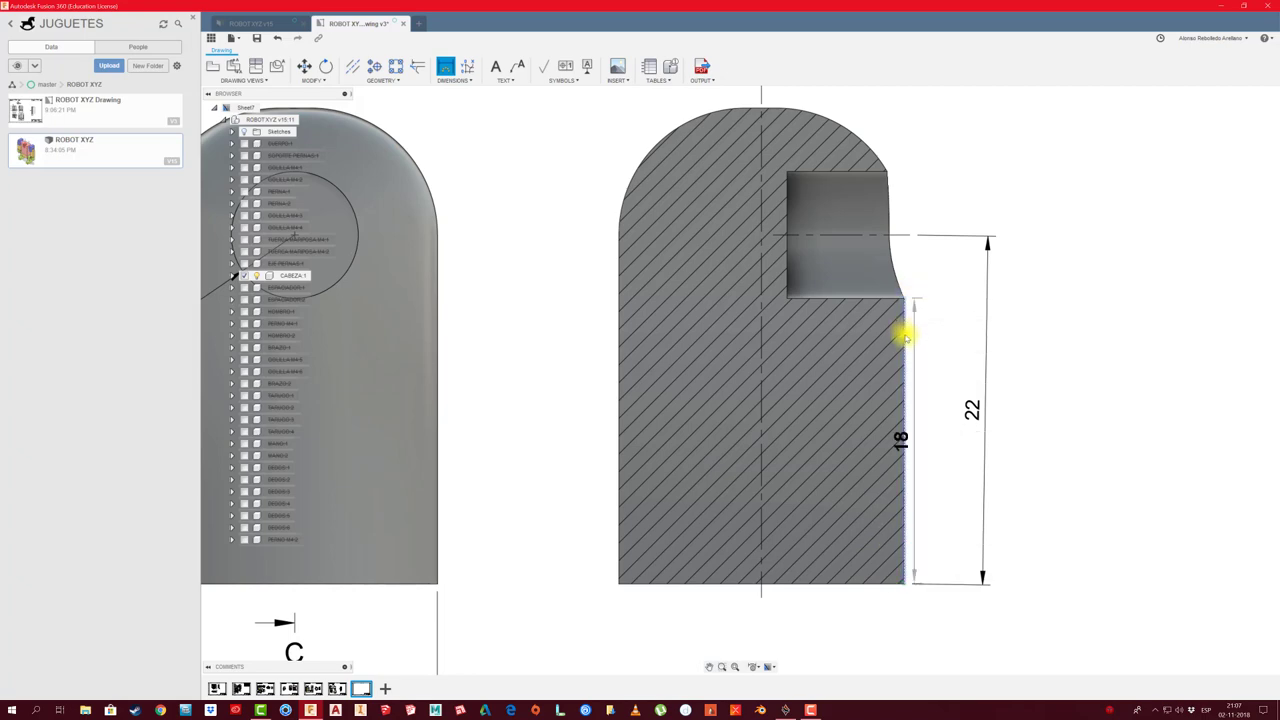
{"action": "key", "text": "Escape"}
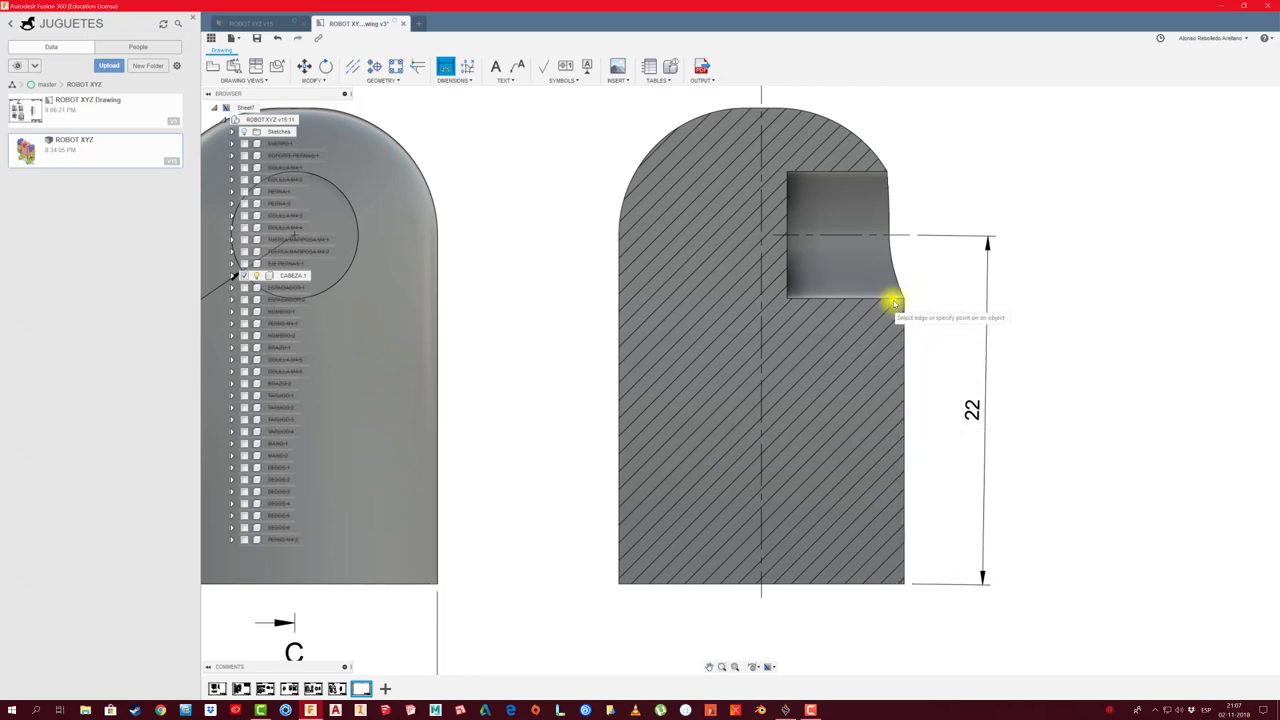
{"action": "left_click", "coordinate": [886, 378]}
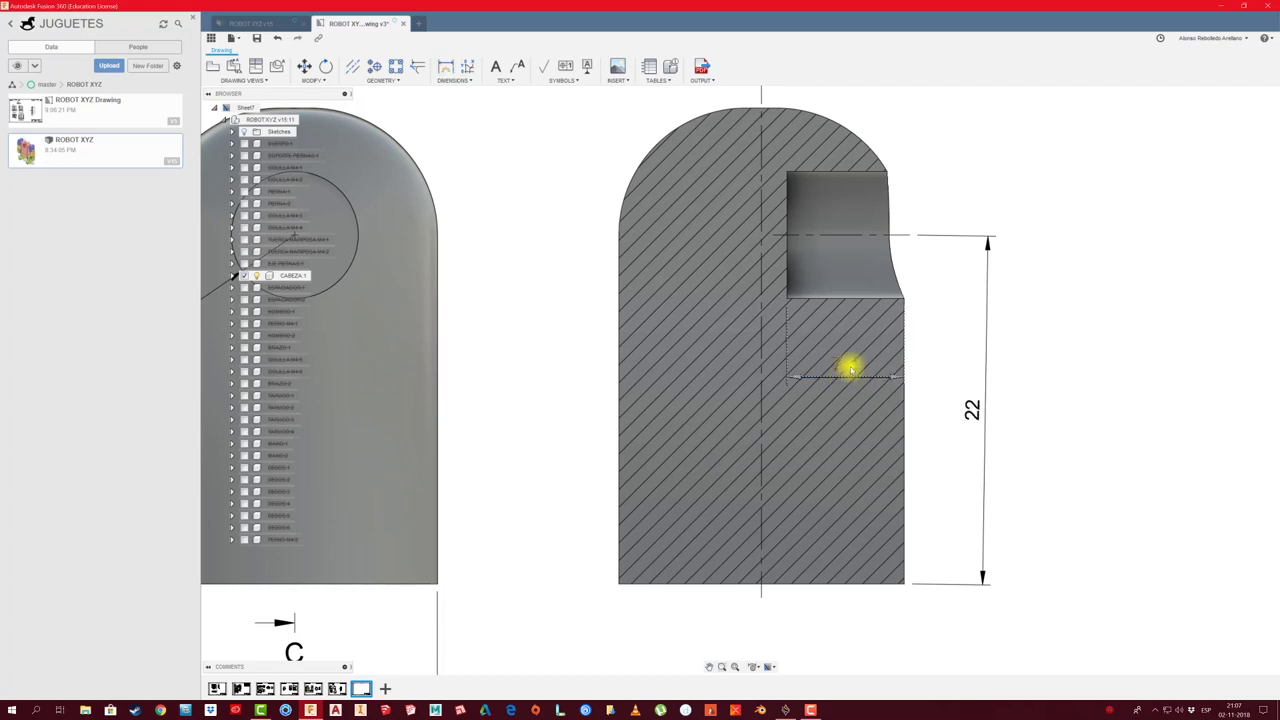
{"action": "left_click", "coordinate": [850, 370]}
{"action": "left_click", "coordinate": [846, 363]}
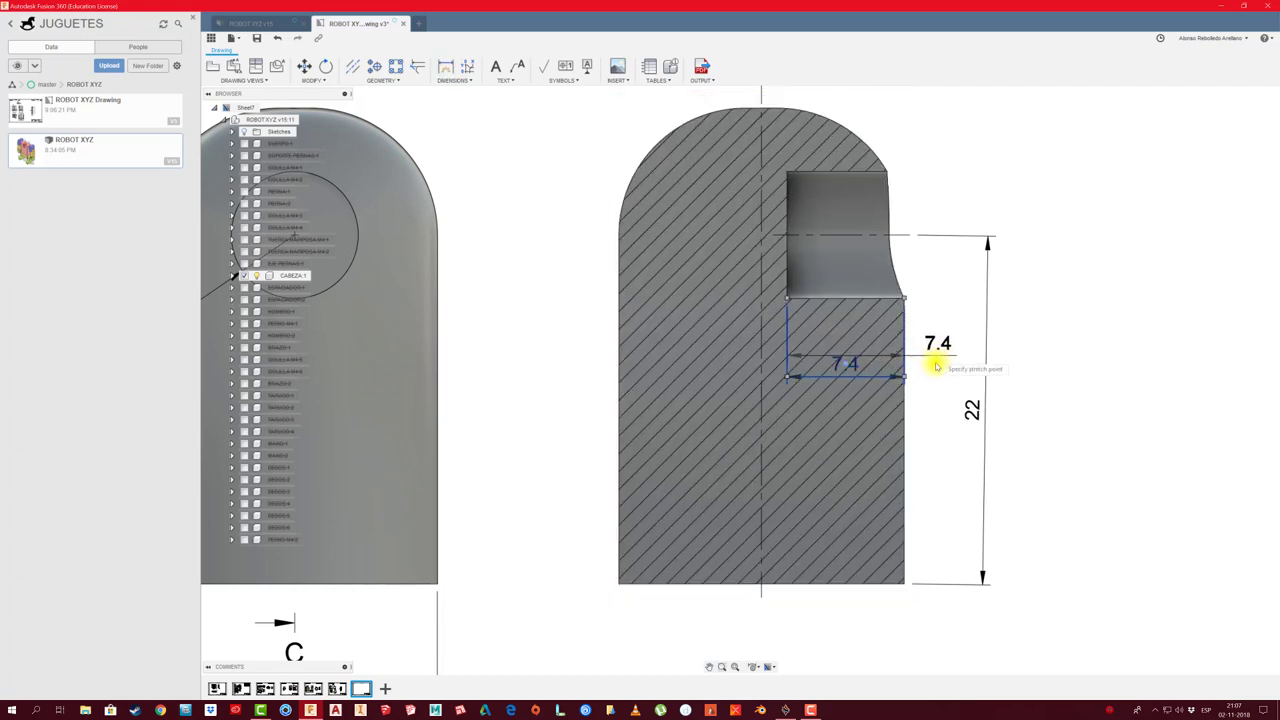
{"action": "left_click", "coordinate": [937, 360]}
Dimension the section's rounded top with an R8 radius
{"action": "scroll", "coordinate": [929, 243], "scroll_direction": "down", "scroll_amount": 2}
{"action": "left_click", "coordinate": [909, 200]}
{"action": "scroll", "coordinate": [890, 195], "scroll_direction": "down", "scroll_amount": 1}
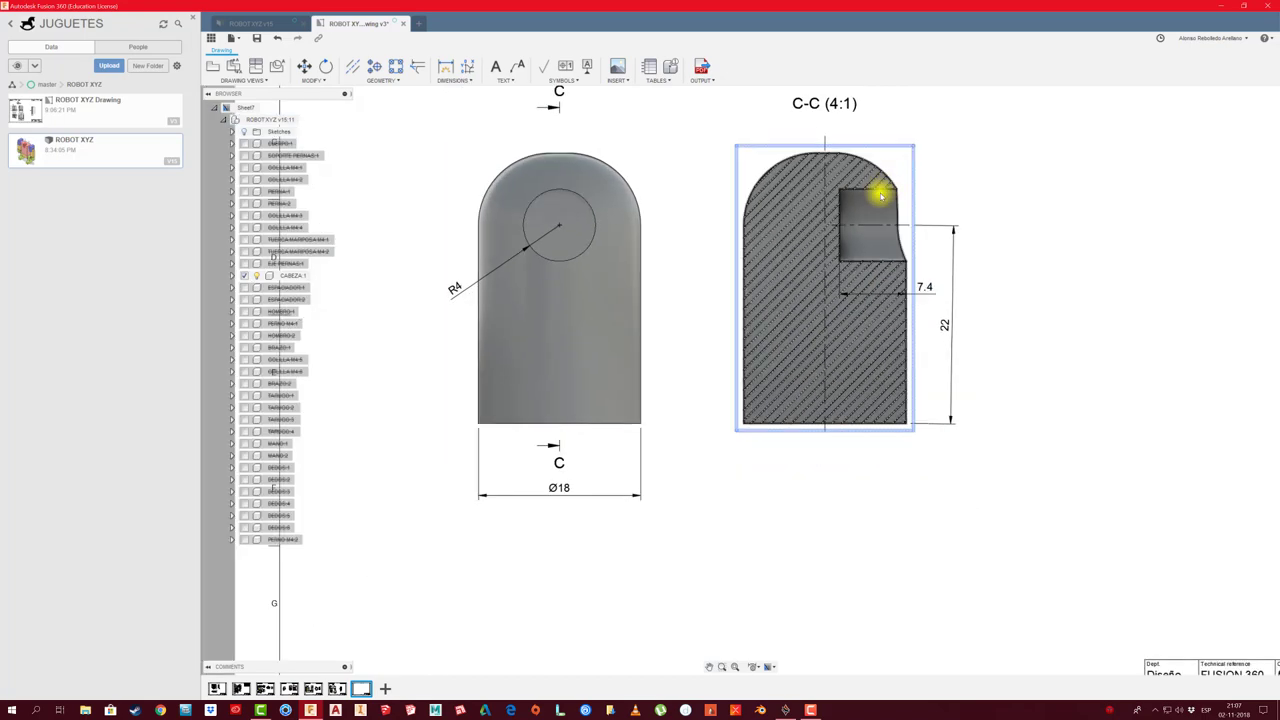
{"action": "middle_click_drag", "start_coordinate": [714, 323], "coordinate": [650, 363]}
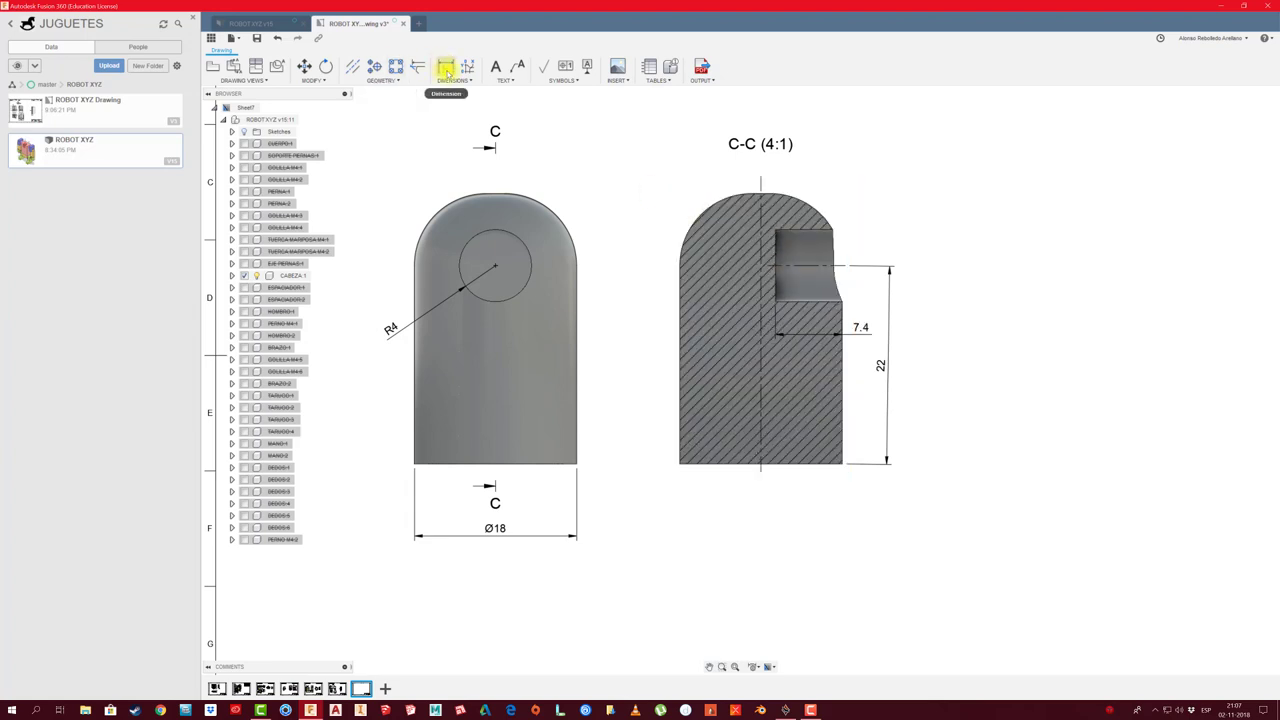
{"action": "left_click", "coordinate": [446, 67]}
{"action": "left_click", "coordinate": [816, 205]}
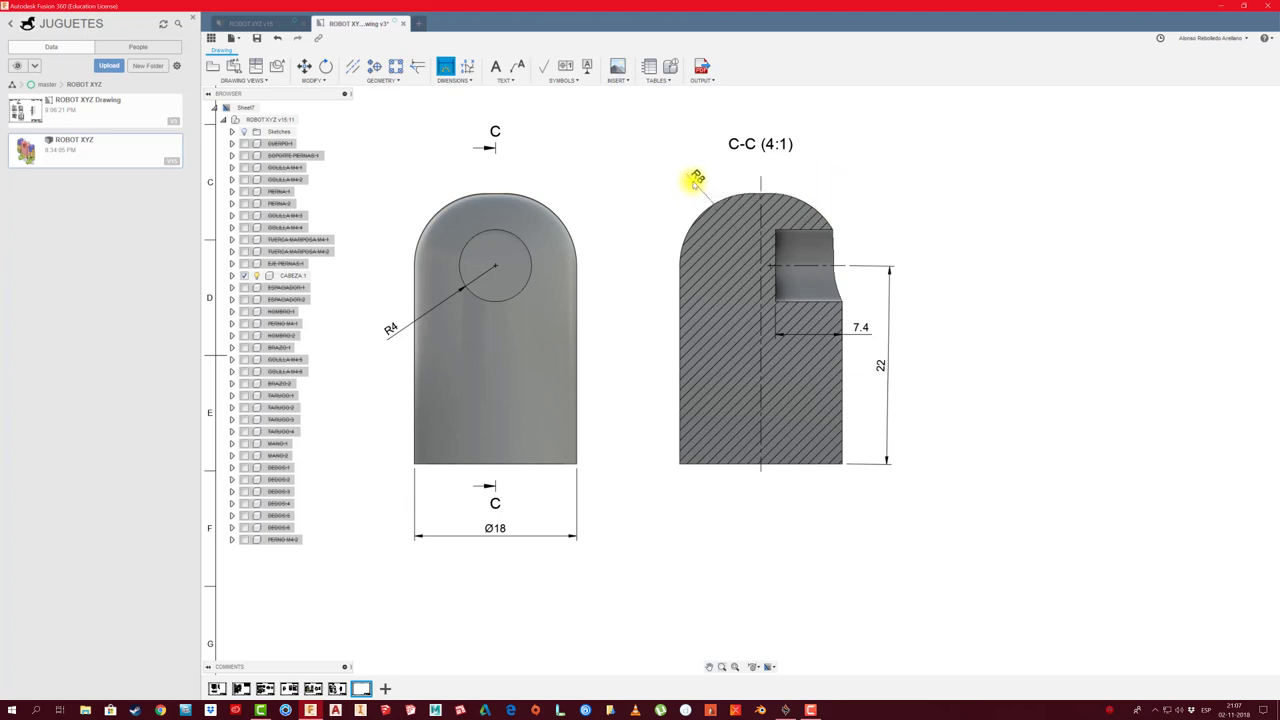
{"action": "left_click", "coordinate": [698, 177]}
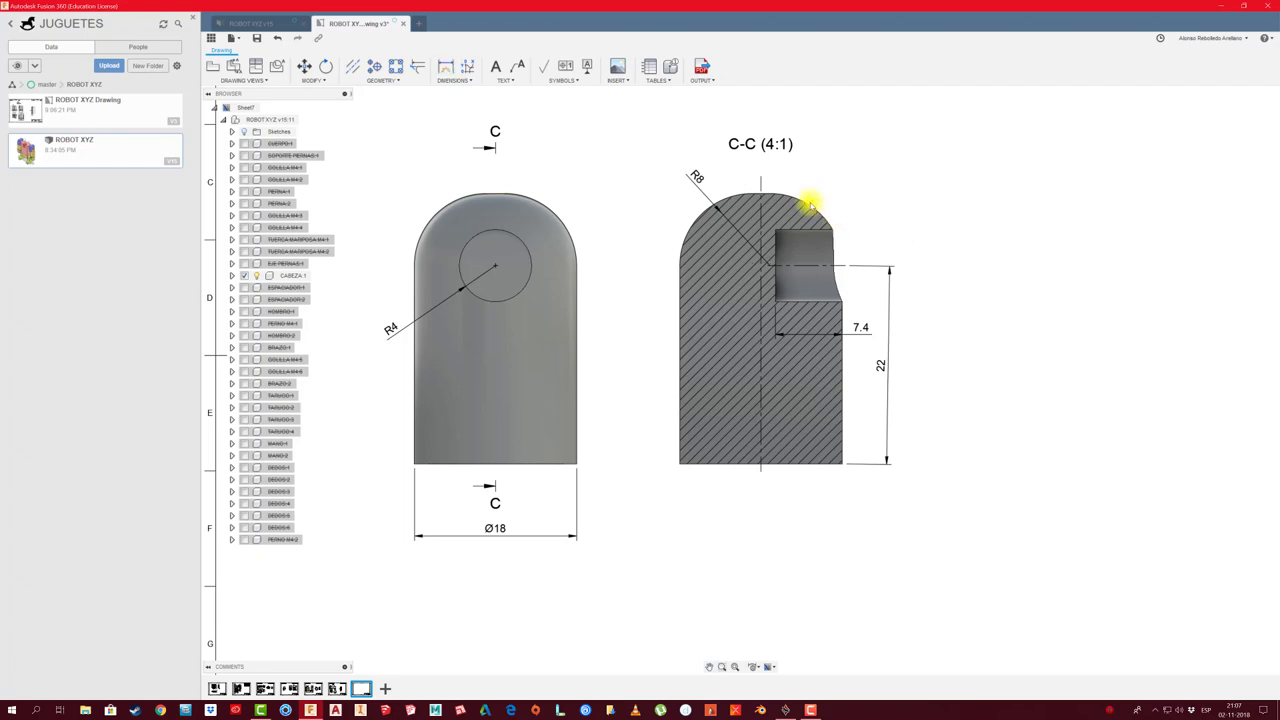
Add a vertical centreline down the front view, picking its left edge and circle centre
{"action": "scroll", "coordinate": [800, 202], "scroll_direction": "up", "scroll_amount": 1}
{"action": "scroll", "coordinate": [774, 194], "scroll_direction": "up", "scroll_amount": 1}
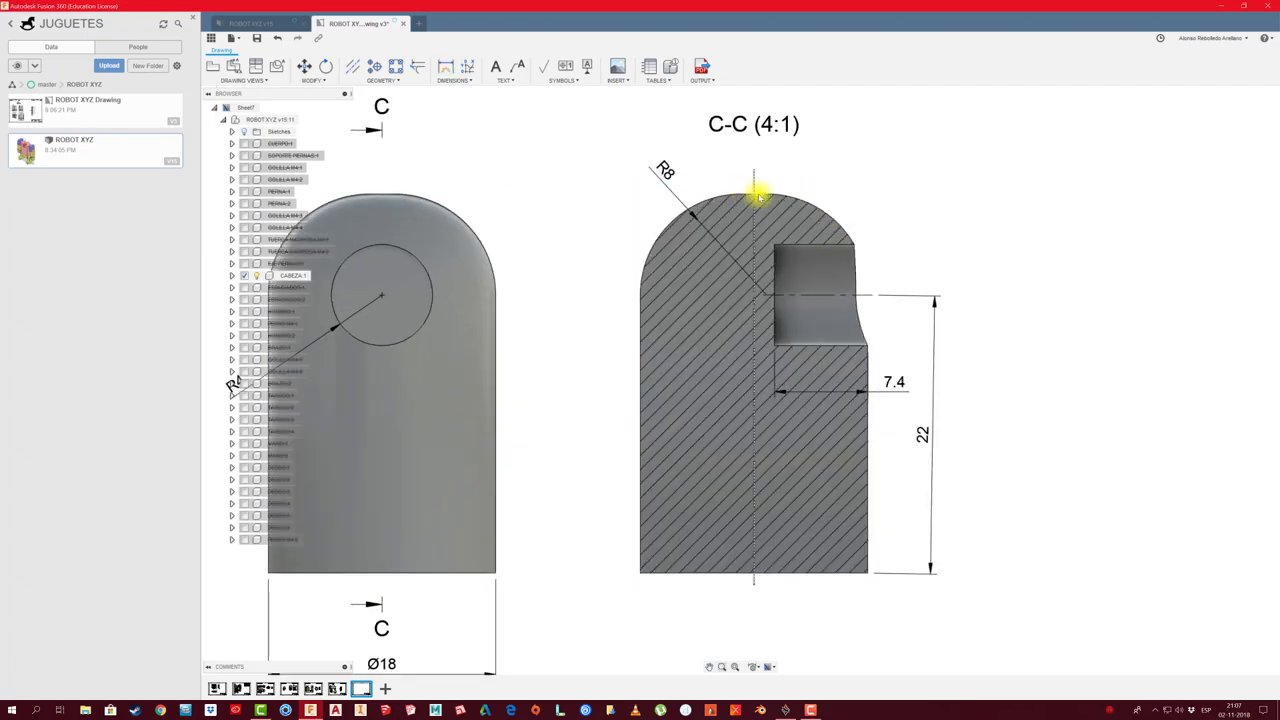
{"action": "scroll", "coordinate": [604, 250], "scroll_direction": "down", "scroll_amount": 1}
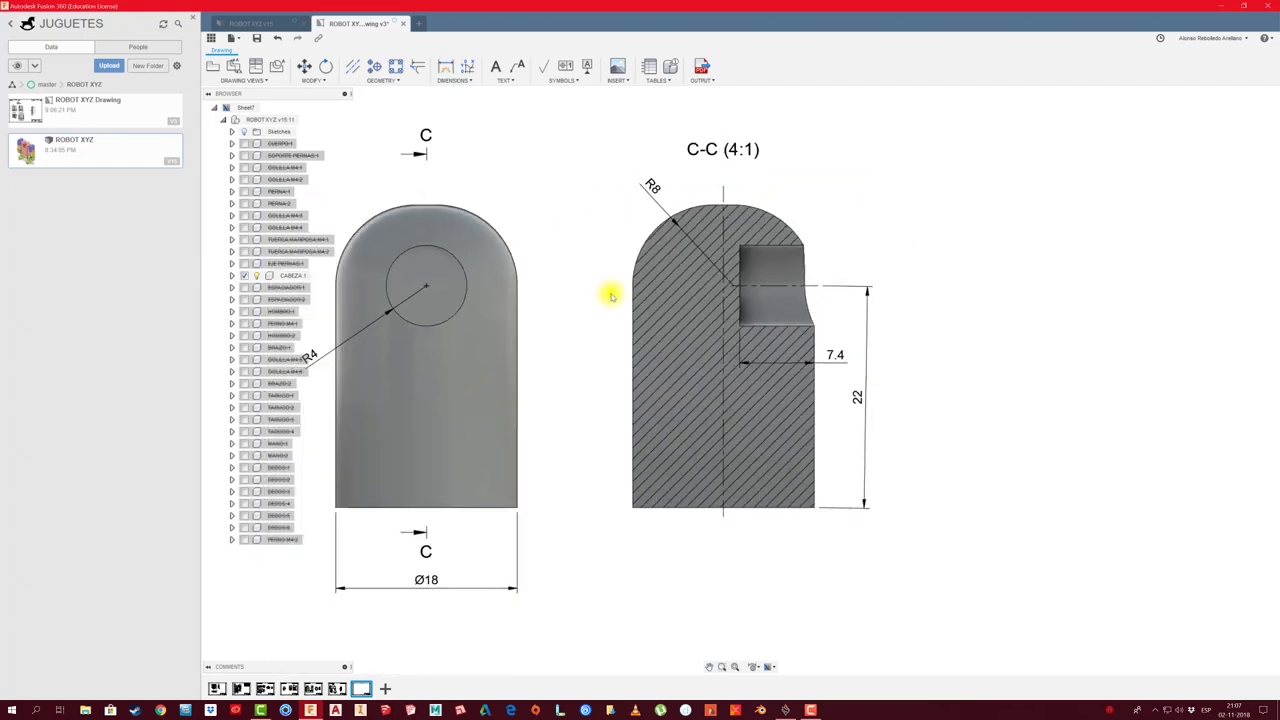
{"action": "scroll", "coordinate": [608, 285], "scroll_direction": "down", "scroll_amount": 2}
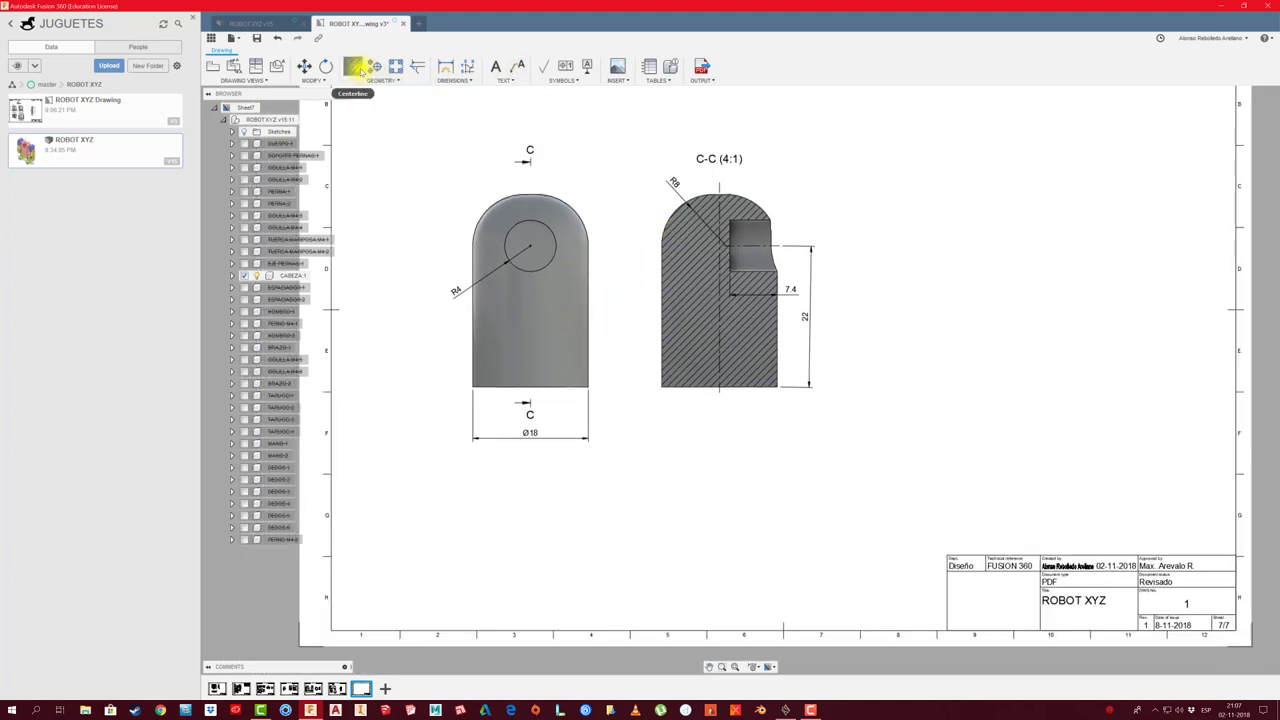
{"action": "left_click", "coordinate": [357, 67]}
{"action": "left_click", "coordinate": [472, 334]}
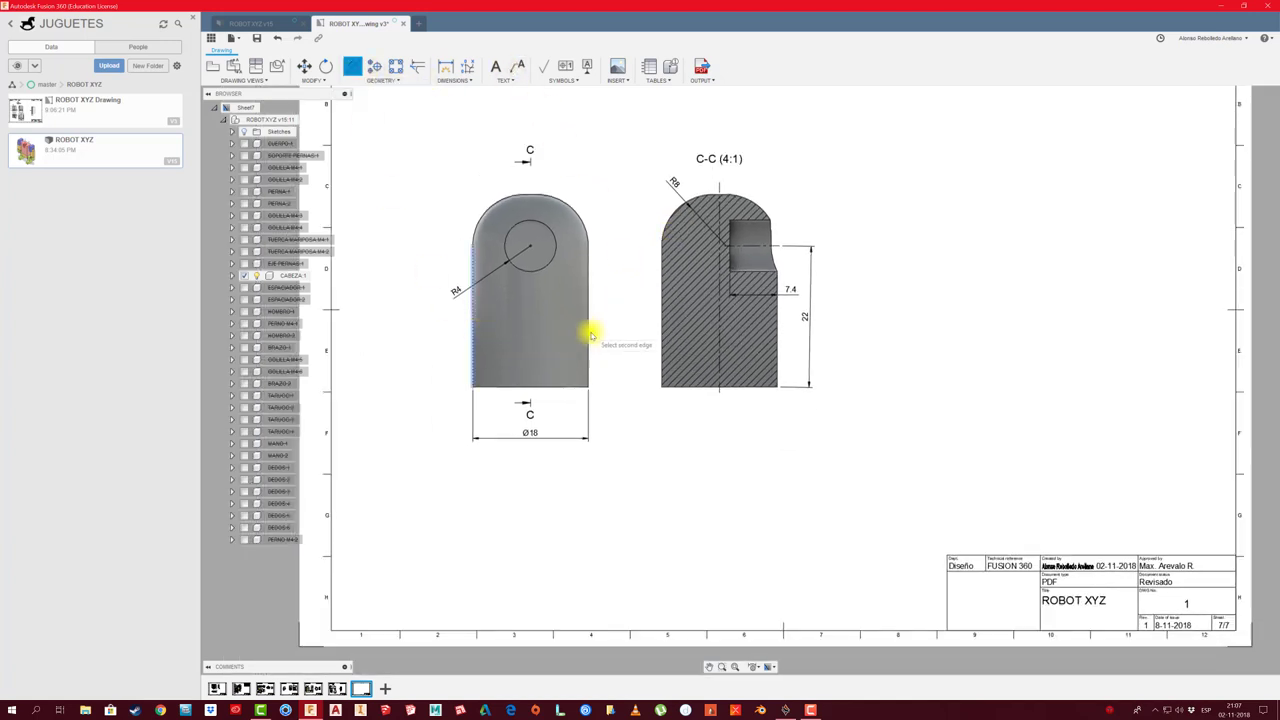
{"action": "key", "text": "Escape"}
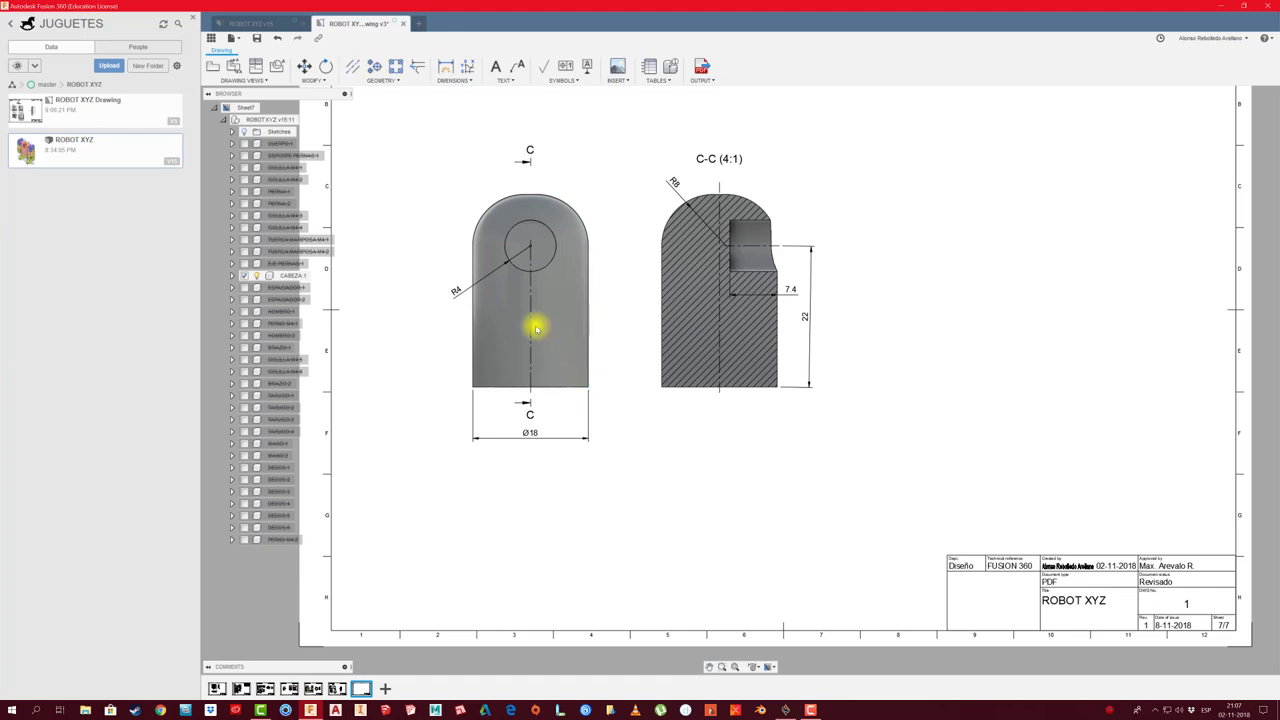
{"action": "left_click", "coordinate": [530, 242]}
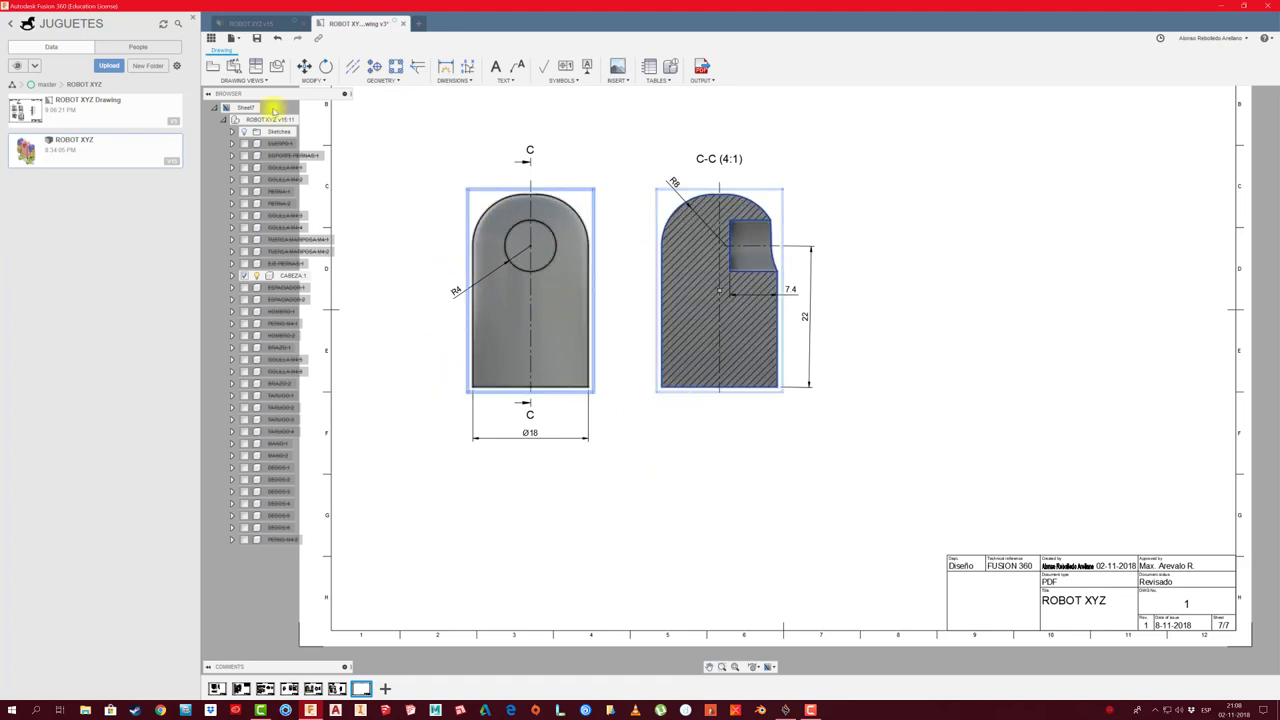
Create a projected isometric view of the CABEZA head at the lower right
{"action": "left_click", "coordinate": [256, 66]}
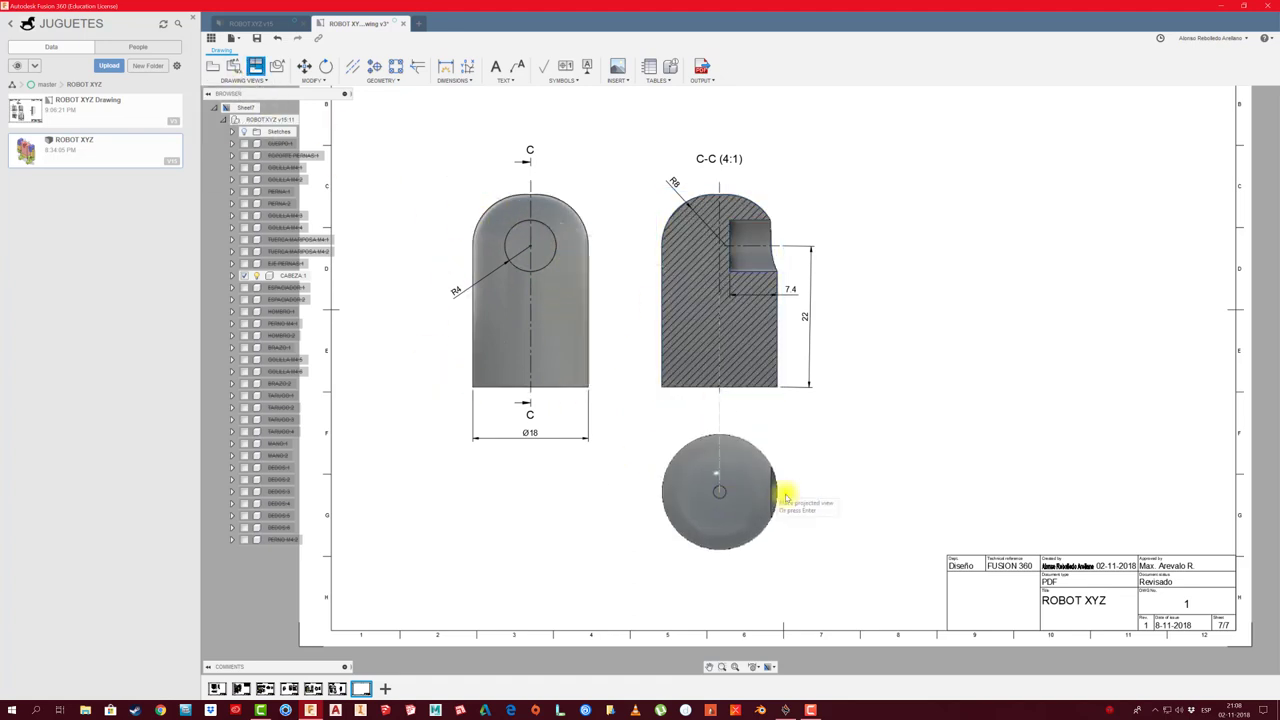
{"action": "left_click", "coordinate": [900, 457]}
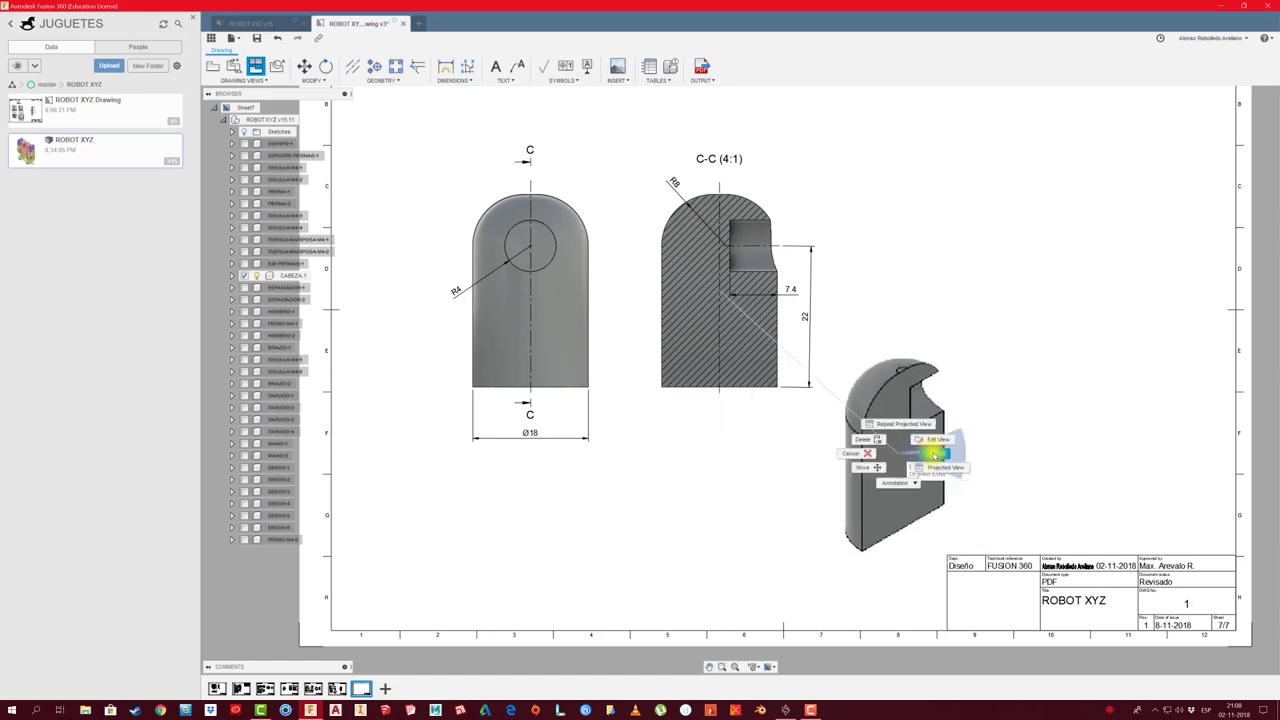
{"action": "key", "text": "Return"}
{"action": "scroll", "coordinate": [865, 470], "scroll_direction": "up", "scroll_amount": 2}
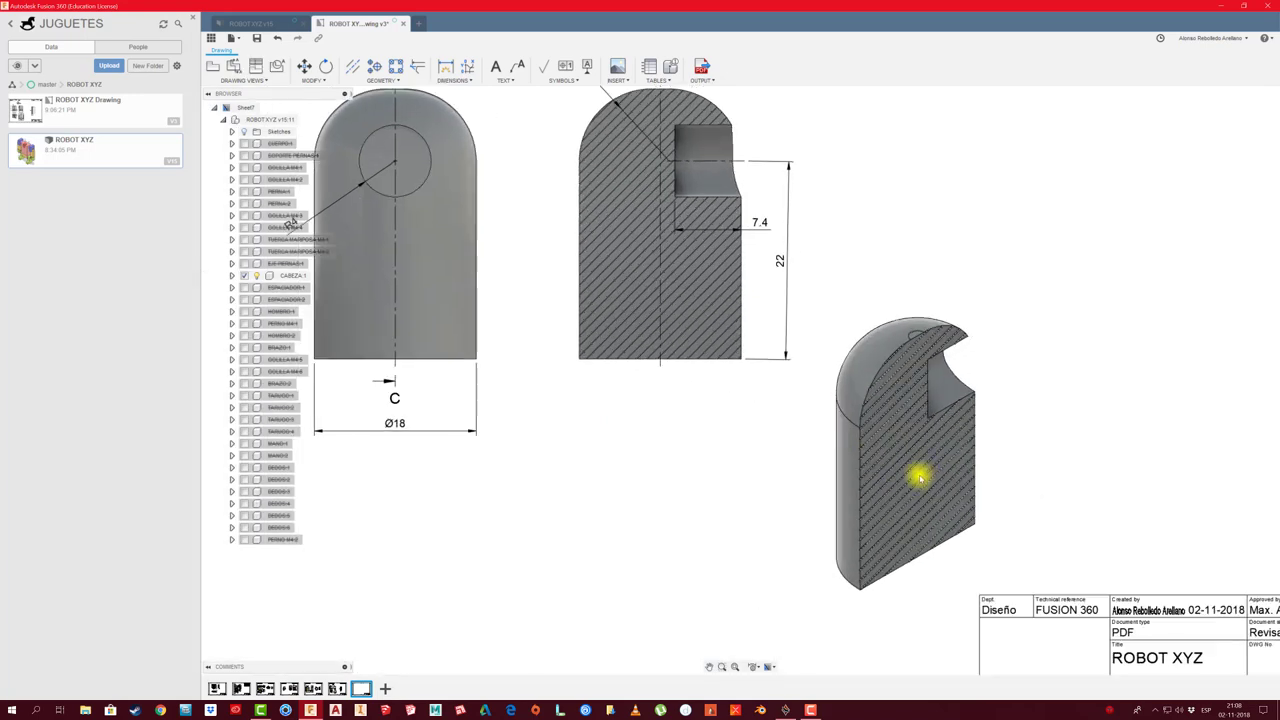
{"action": "scroll", "coordinate": [902, 474], "scroll_direction": "down", "scroll_amount": 1}
{"action": "left_click", "coordinate": [880, 548]}
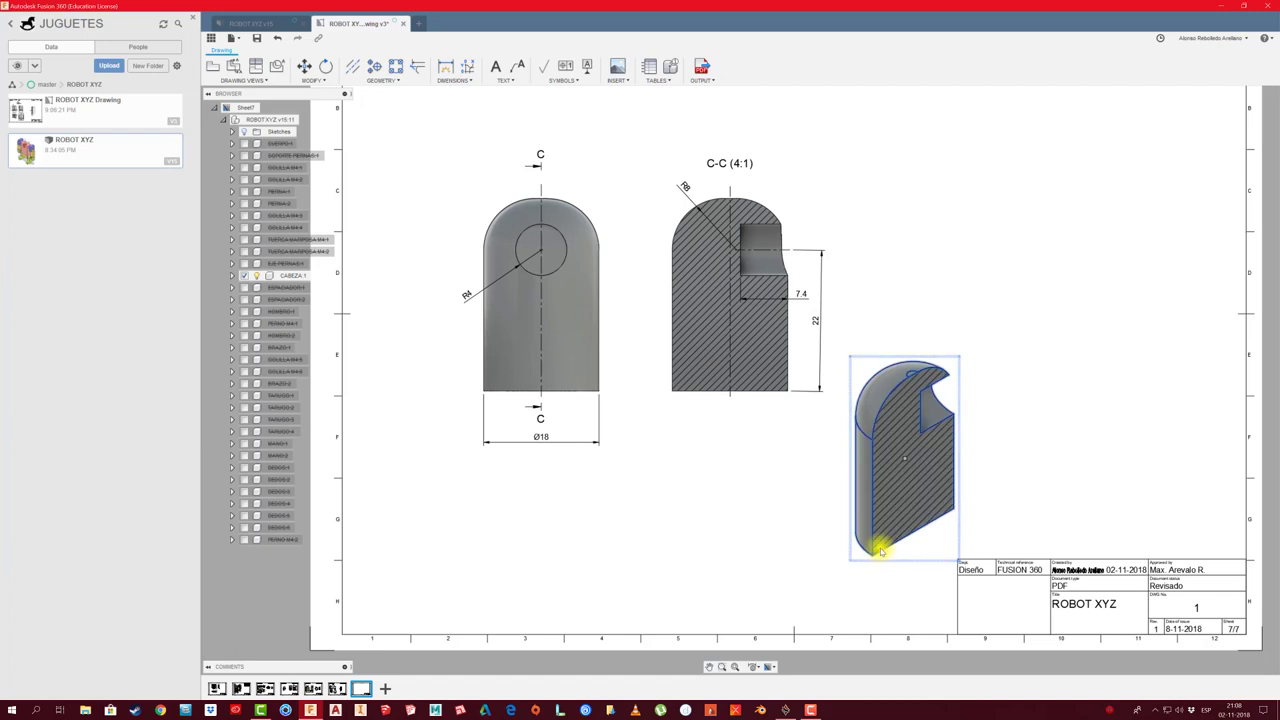
{"action": "scroll", "coordinate": [625, 430], "scroll_direction": "down", "scroll_amount": 2}
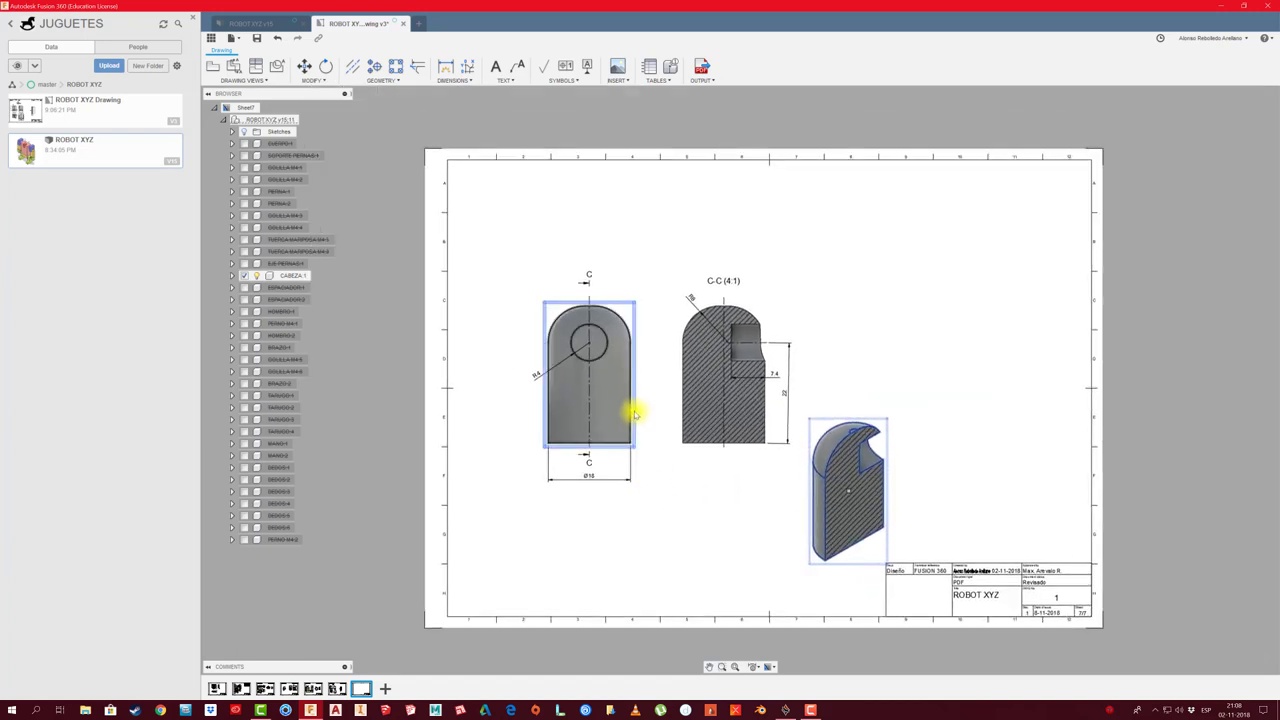
{"action": "left_click", "coordinate": [632, 418]}
Insert the parts list at top-left and align the front, C-C and isometric views
{"action": "left_click", "coordinate": [648, 68]}
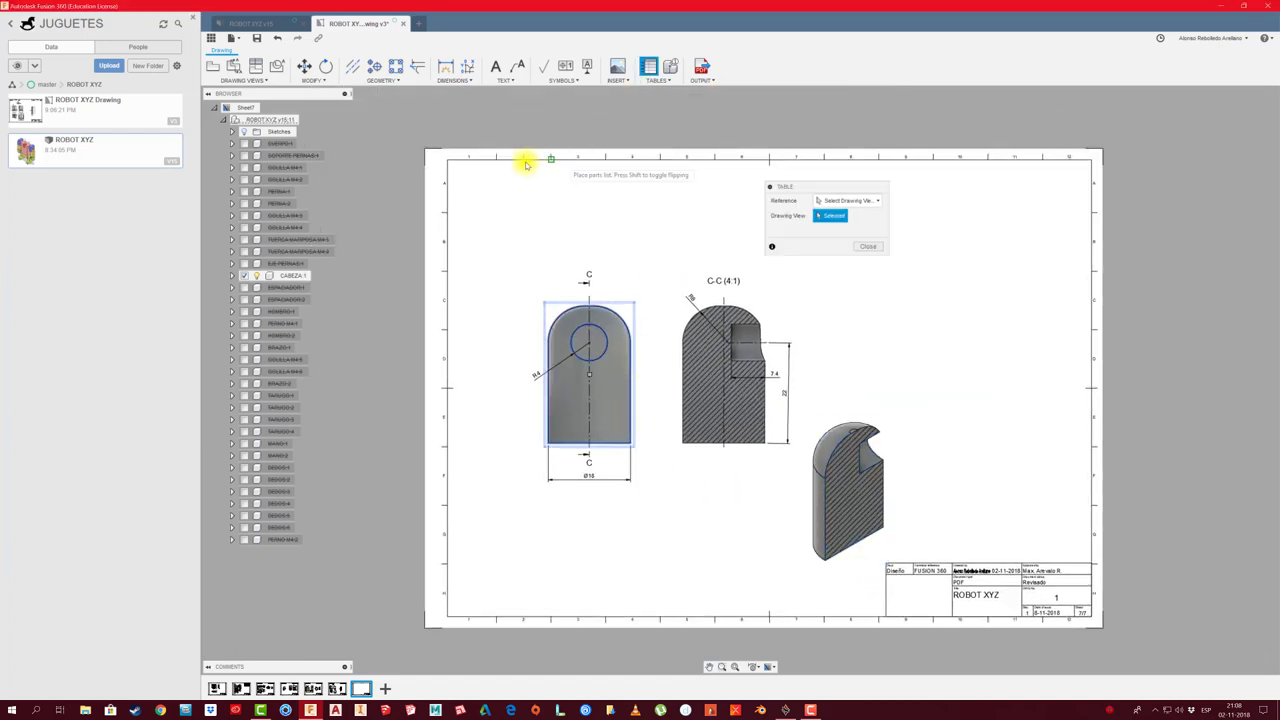
{"action": "left_click", "coordinate": [451, 165]}
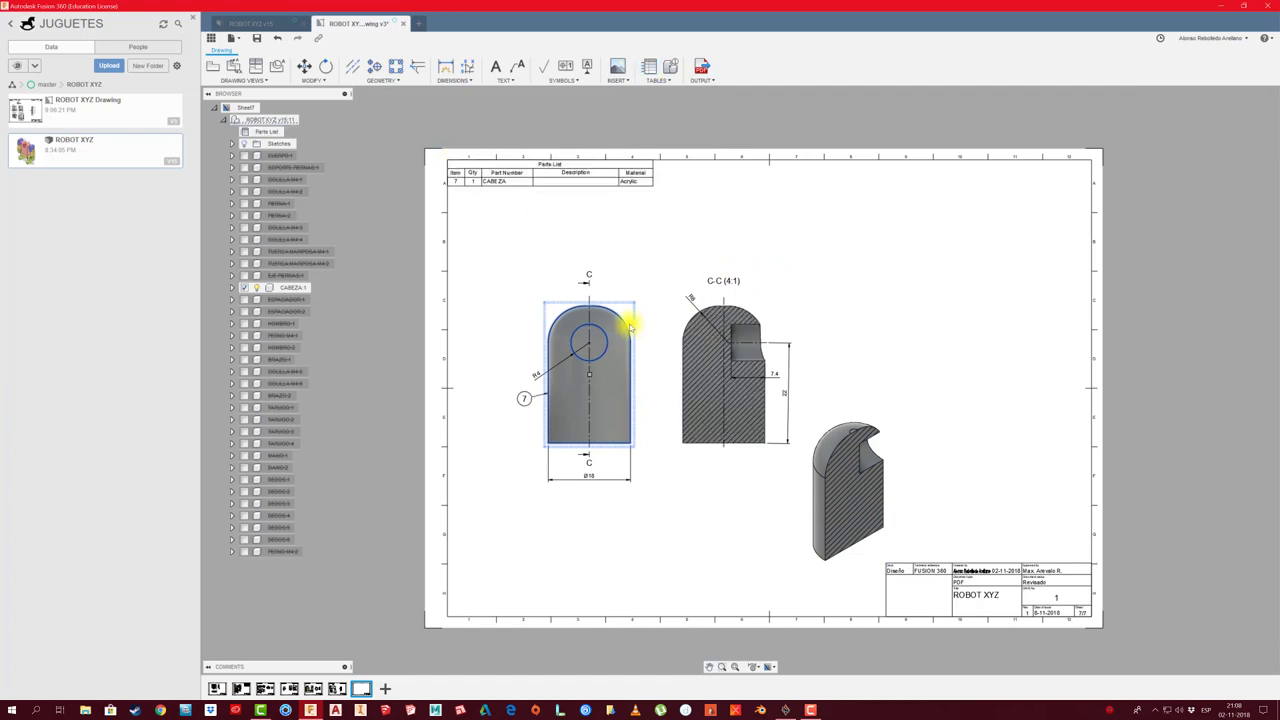
{"action": "mouse_move", "coordinate": [608, 350]}
{"action": "left_mouse_down"}
{"action": "mouse_move", "coordinate": [532, 336]}
{"action": "mouse_move", "coordinate": [530, 358]}
{"action": "left_mouse_up"}
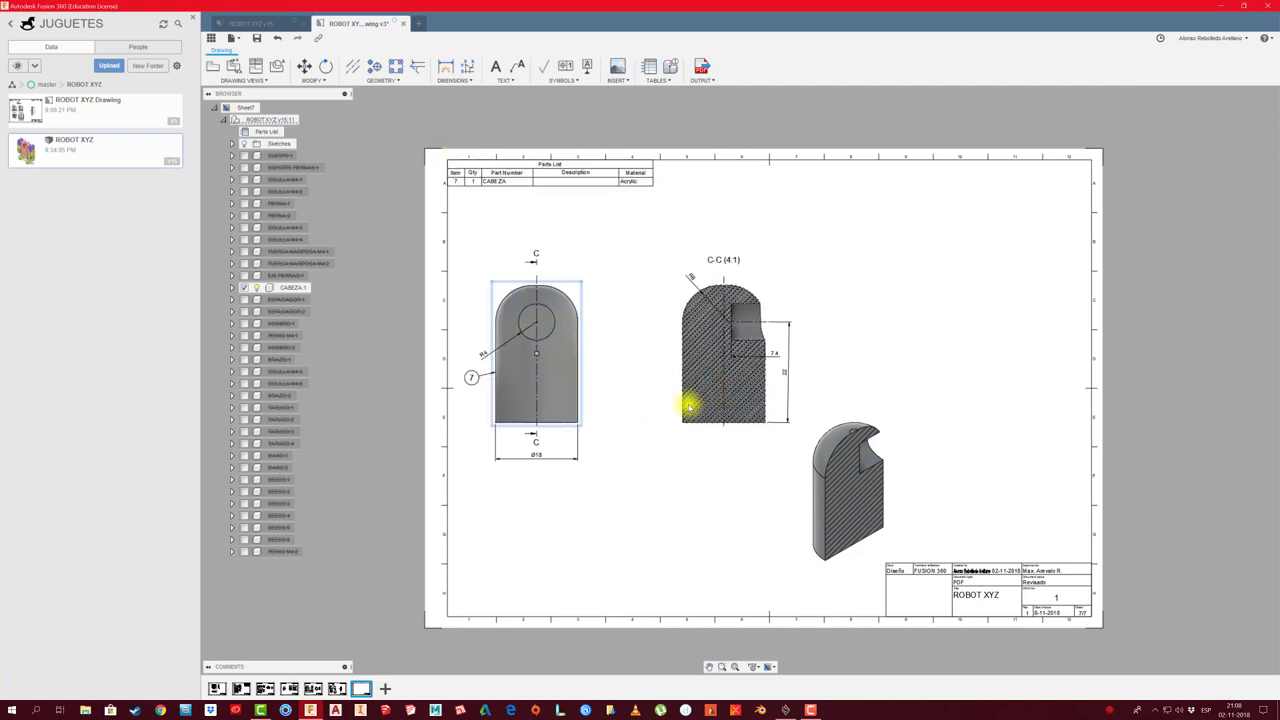
{"action": "left_click", "coordinate": [720, 358]}
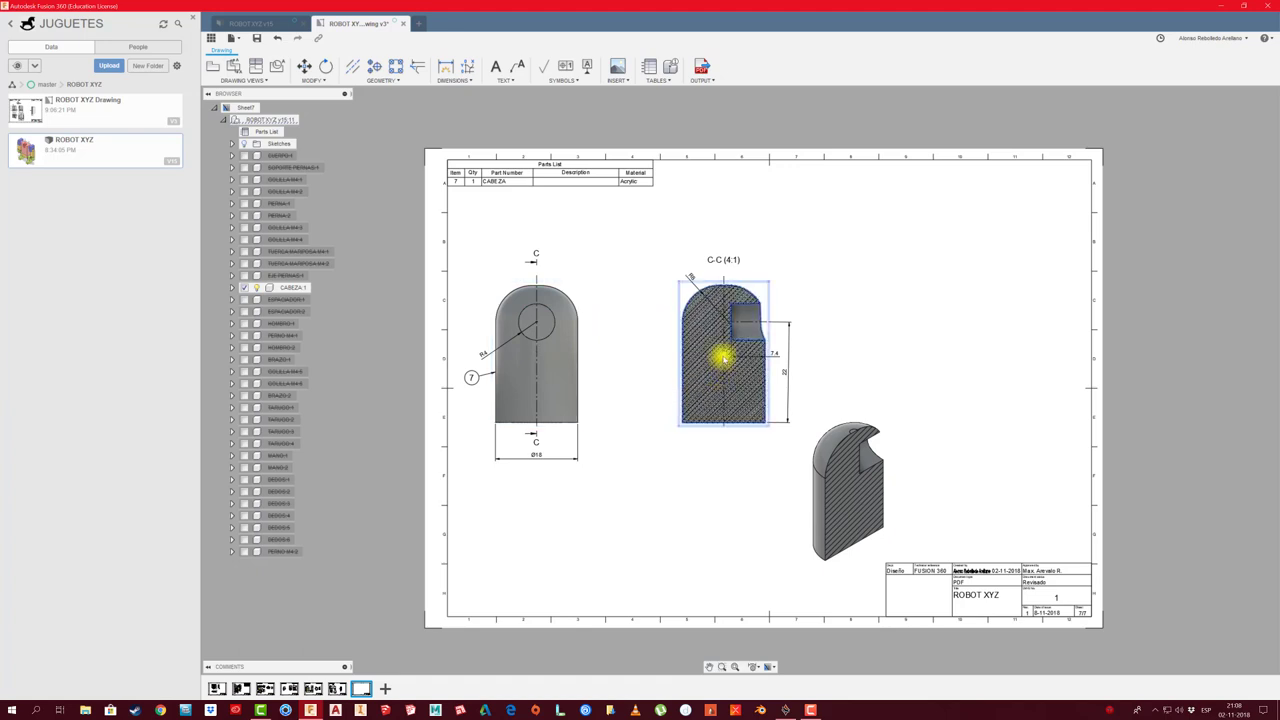
{"action": "left_click_drag", "start_coordinate": [700, 355], "coordinate": [630, 355]}
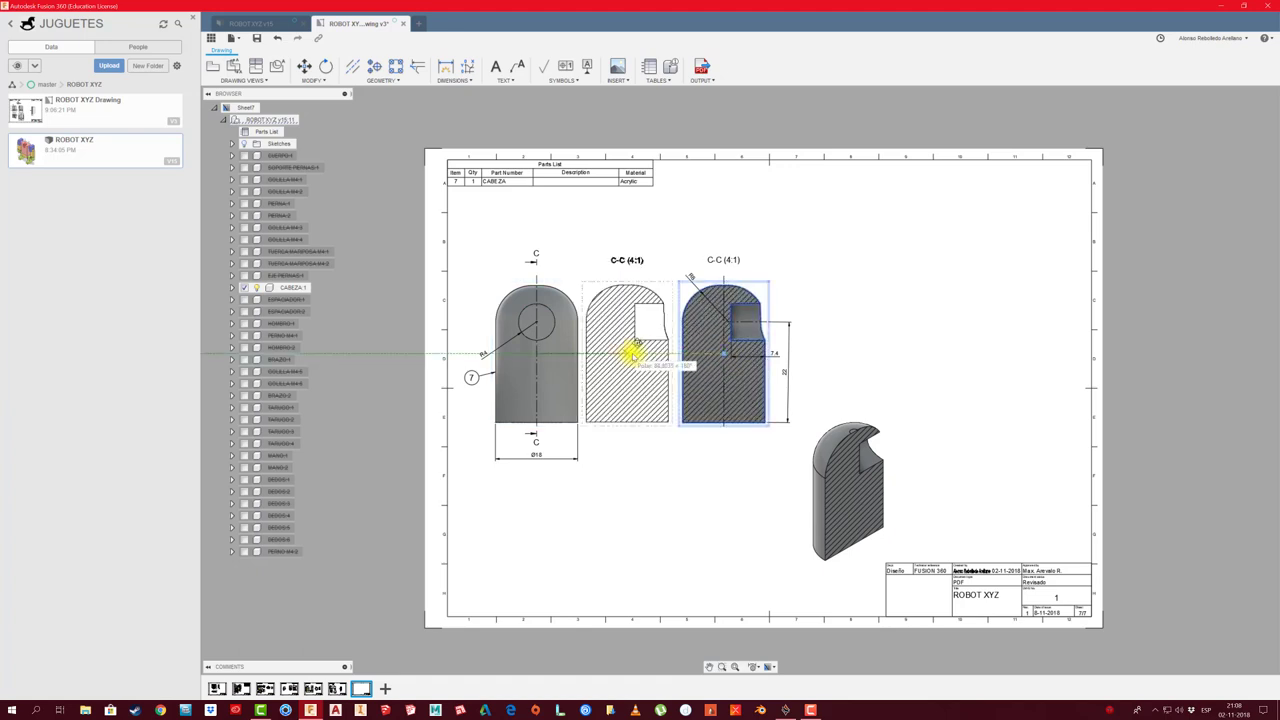
{"action": "left_click", "coordinate": [815, 522]}
{"action": "left_click", "coordinate": [818, 519]}
{"action": "left_click_drag", "start_coordinate": [845, 493], "coordinate": [651, 523]}
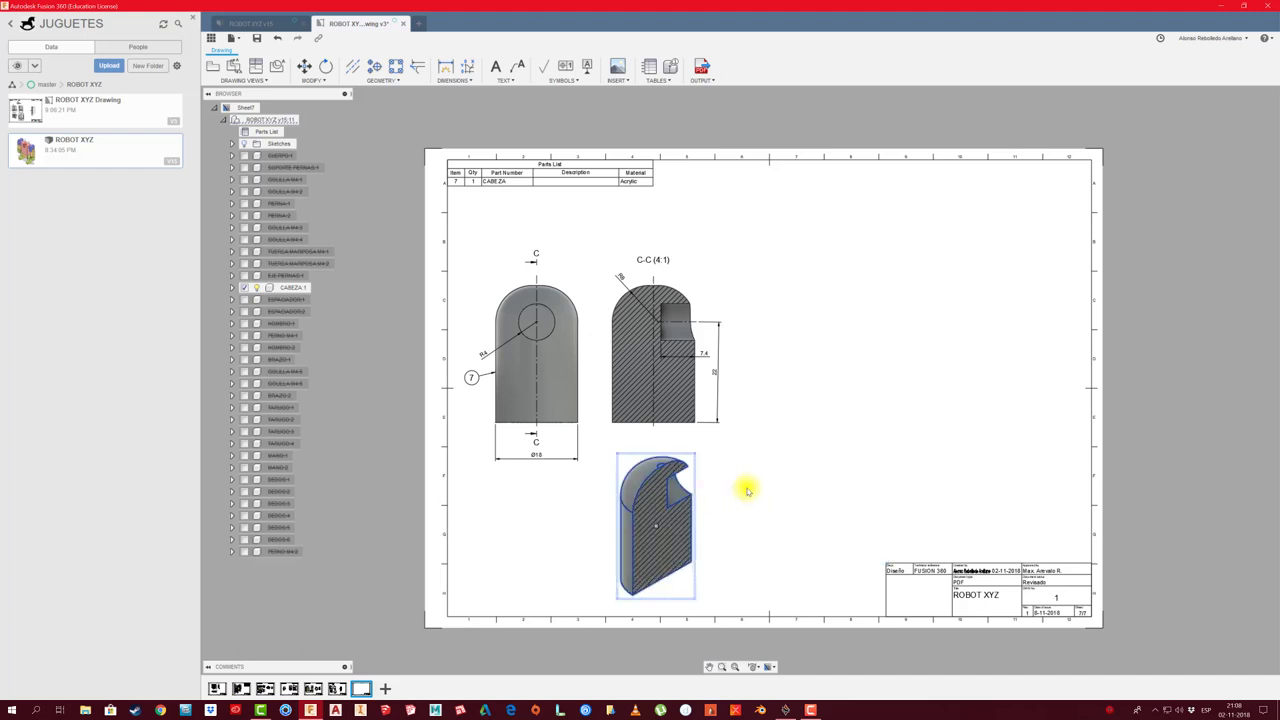
{"action": "left_click", "coordinate": [747, 490]}
{"action": "scroll", "coordinate": [712, 475], "scroll_direction": "up", "scroll_amount": 2}
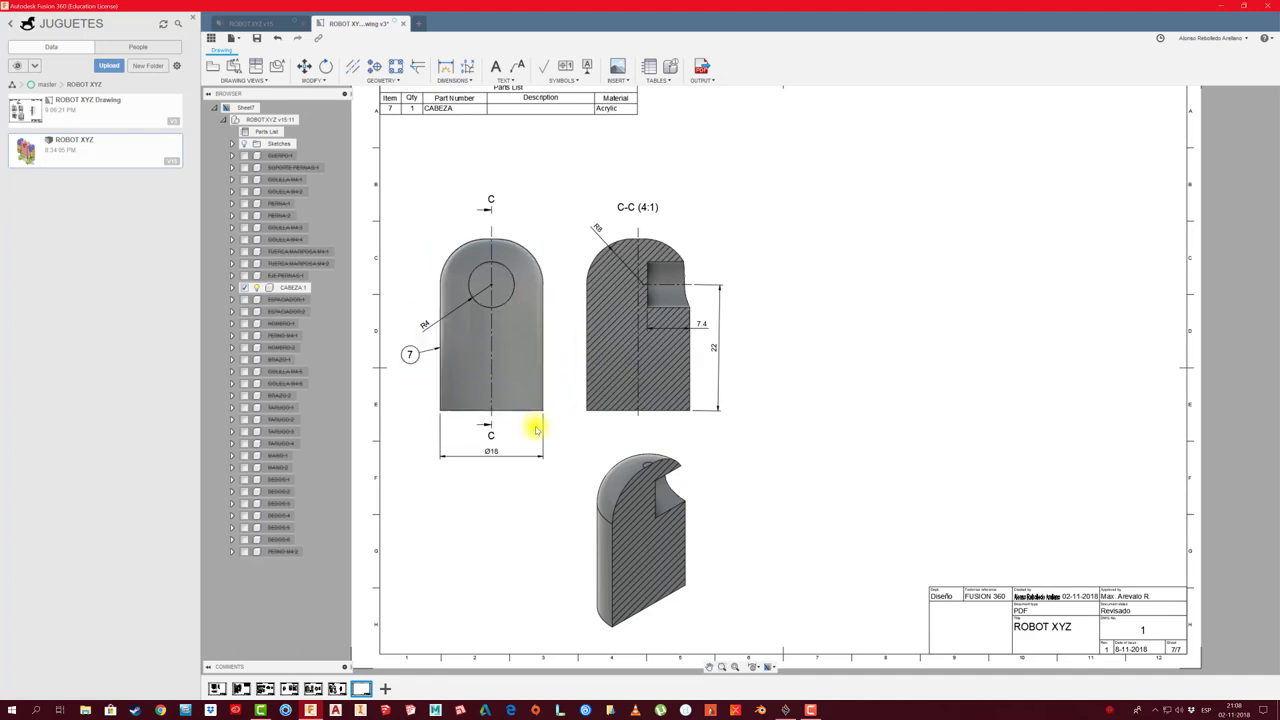
{"action": "scroll", "coordinate": [755, 368], "scroll_direction": "down", "scroll_amount": 3}
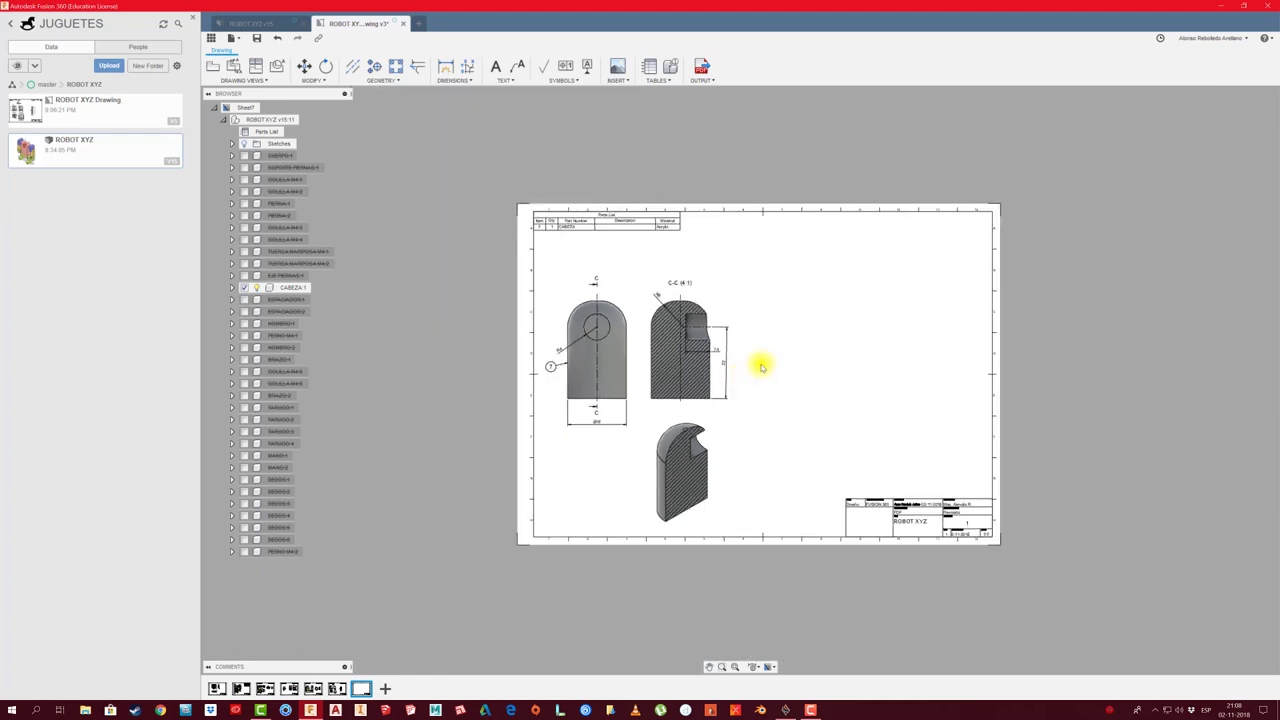
{"action": "scroll", "coordinate": [730, 276], "scroll_direction": "up", "scroll_amount": 2}
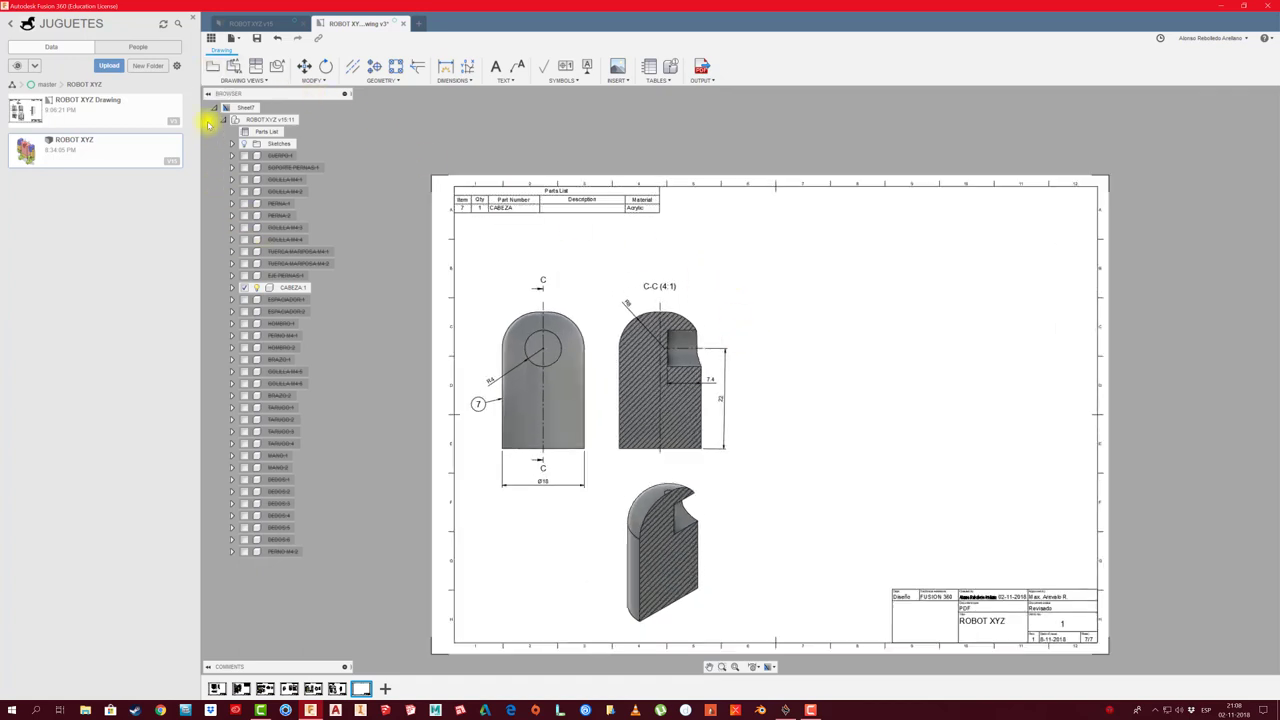
Place a new 4:1 base view of the robot with a changed display style
{"action": "left_click", "coordinate": [224, 120]}
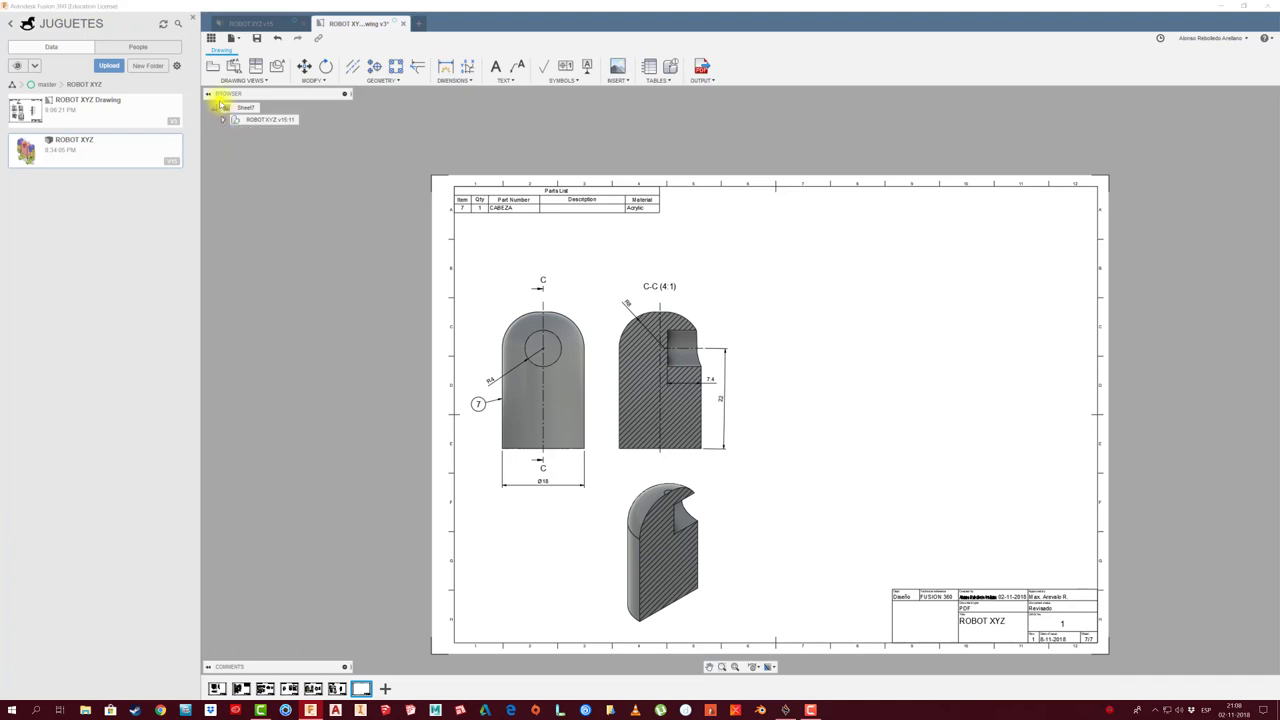
{"action": "left_click", "coordinate": [213, 65]}
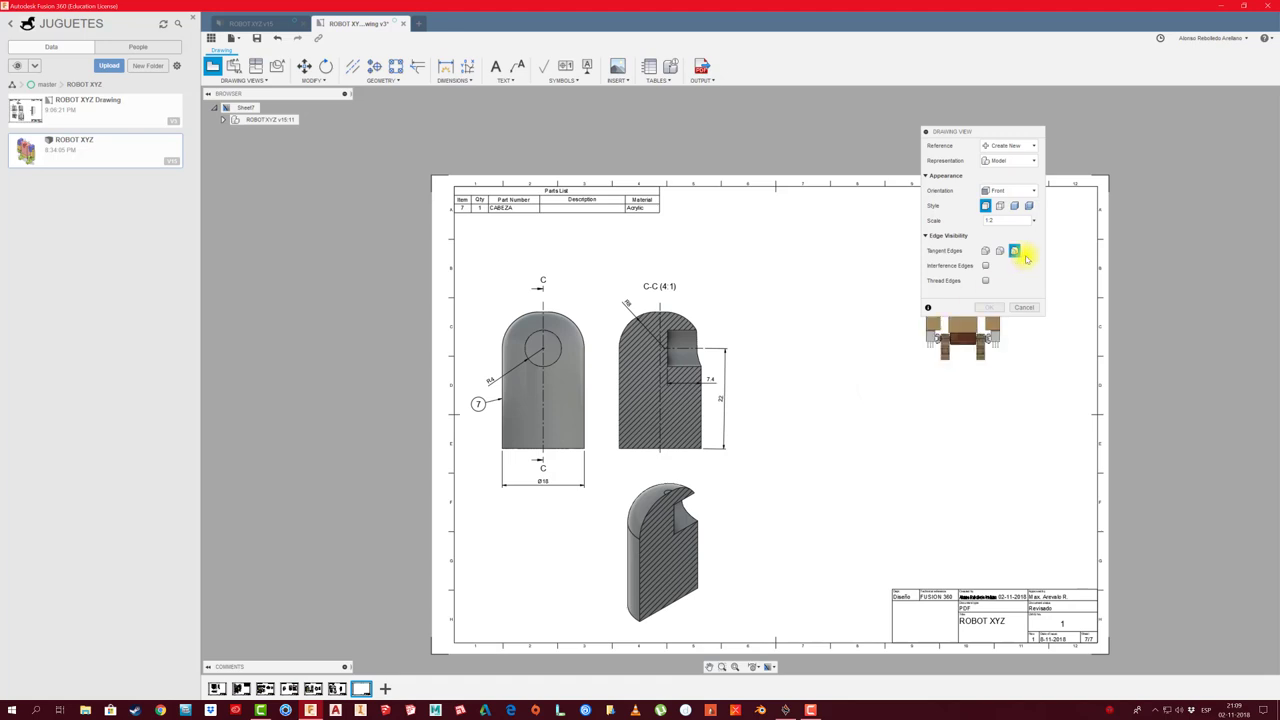
{"action": "left_click", "coordinate": [1035, 221]}
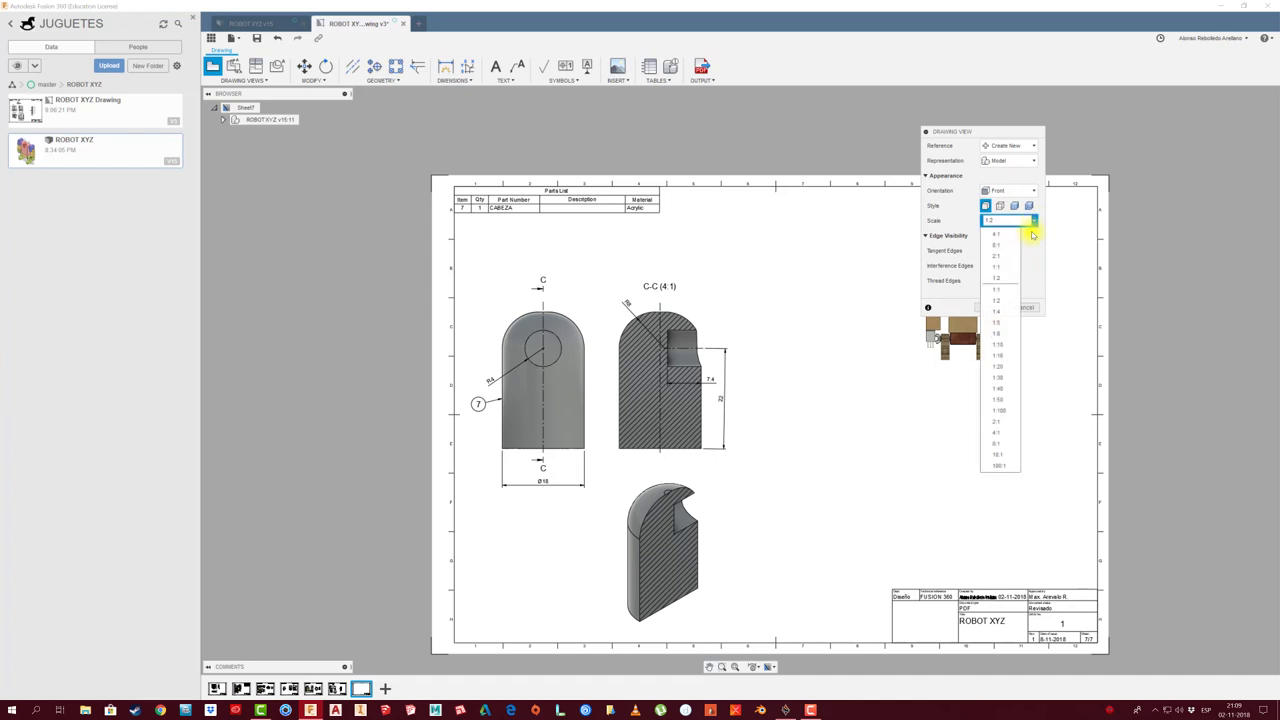
{"action": "left_click", "coordinate": [997, 433]}
{"action": "scroll", "coordinate": [950, 440], "scroll_direction": "down", "scroll_amount": 3}
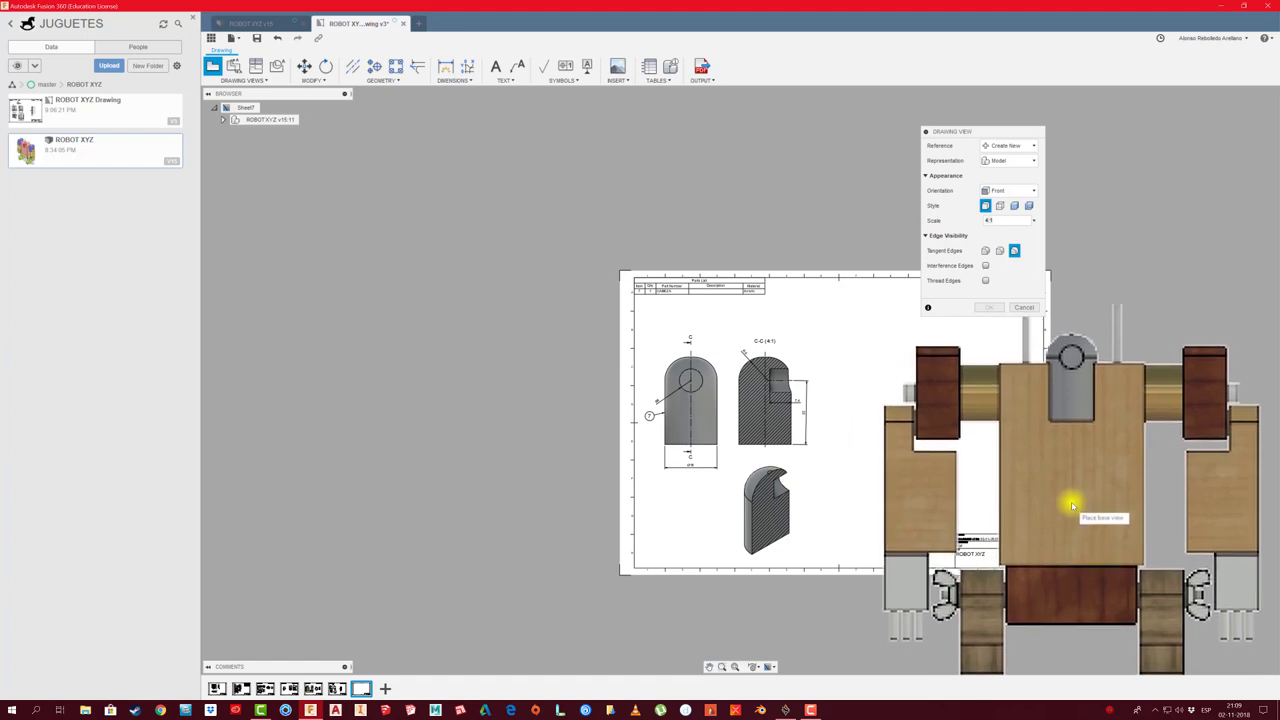
{"action": "left_click", "coordinate": [1065, 494]}
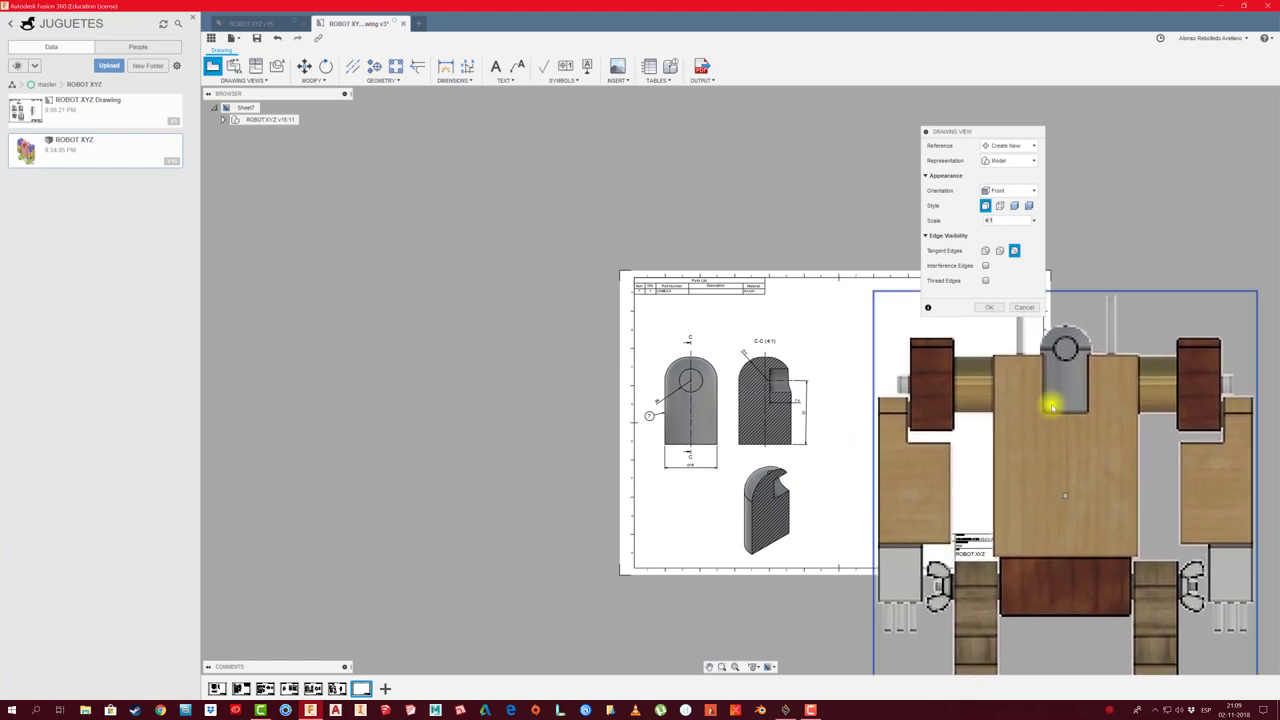
{"action": "left_click", "coordinate": [1029, 206]}
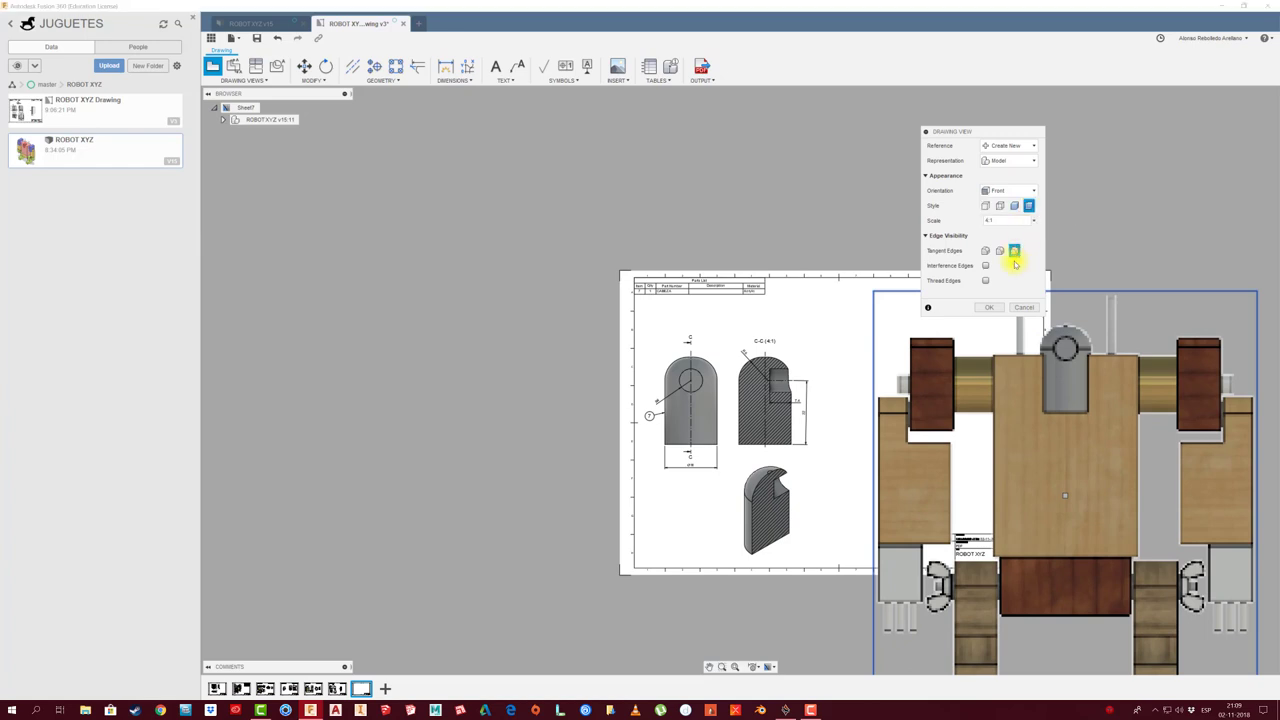
{"action": "left_click", "coordinate": [990, 308]}
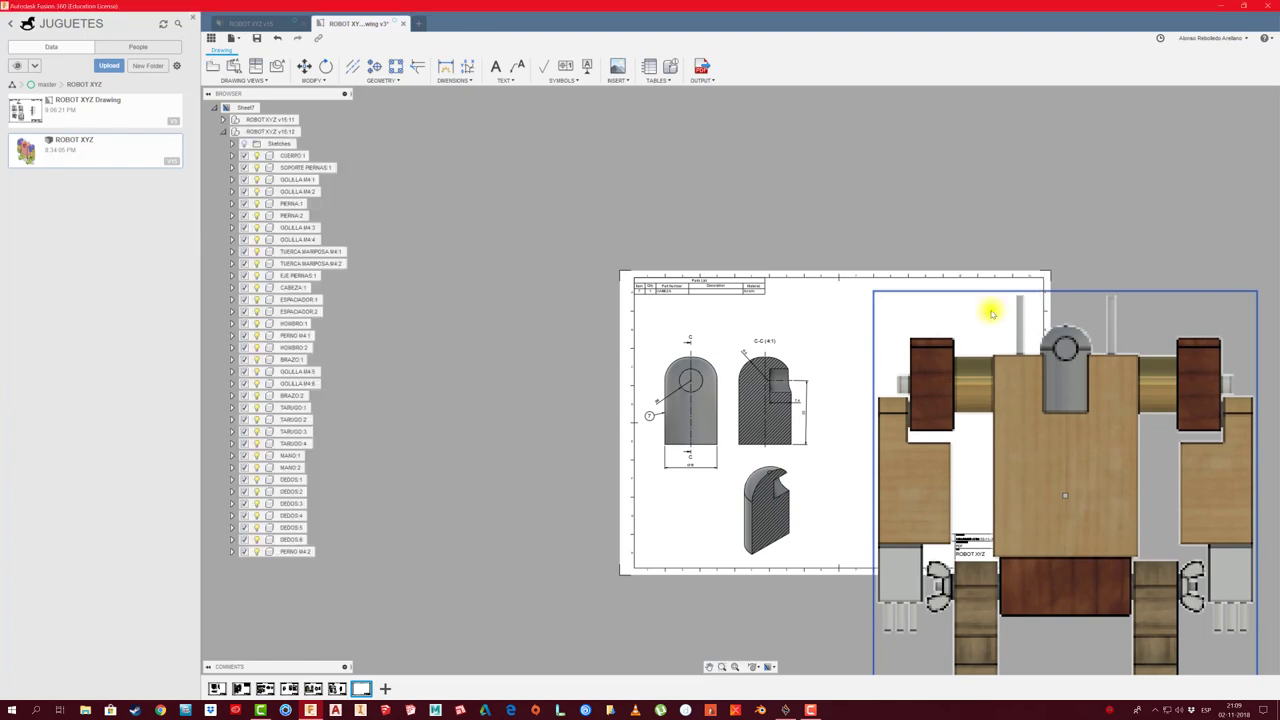
Show only the TARUGO:2 peg in the view and fix it right of section C-C
{"action": "right_click", "coordinate": [287, 420]}
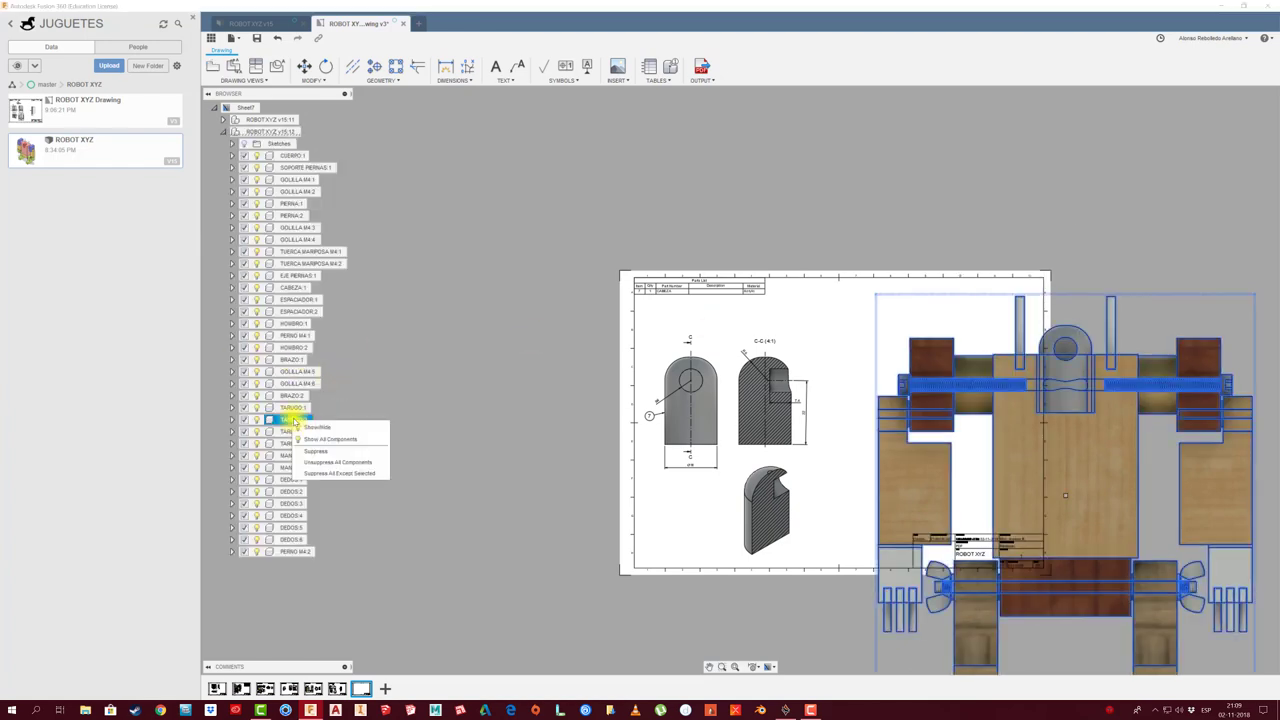
{"action": "left_click", "coordinate": [325, 474]}
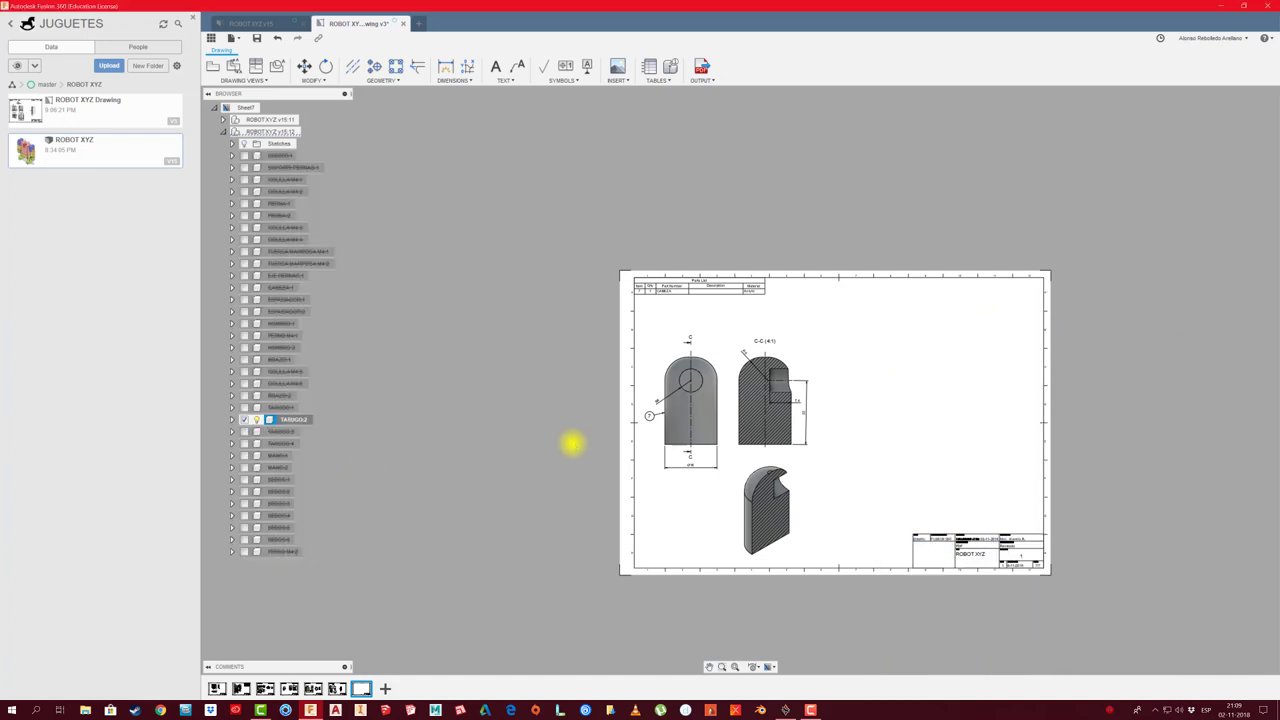
{"action": "left_click", "coordinate": [1063, 497]}
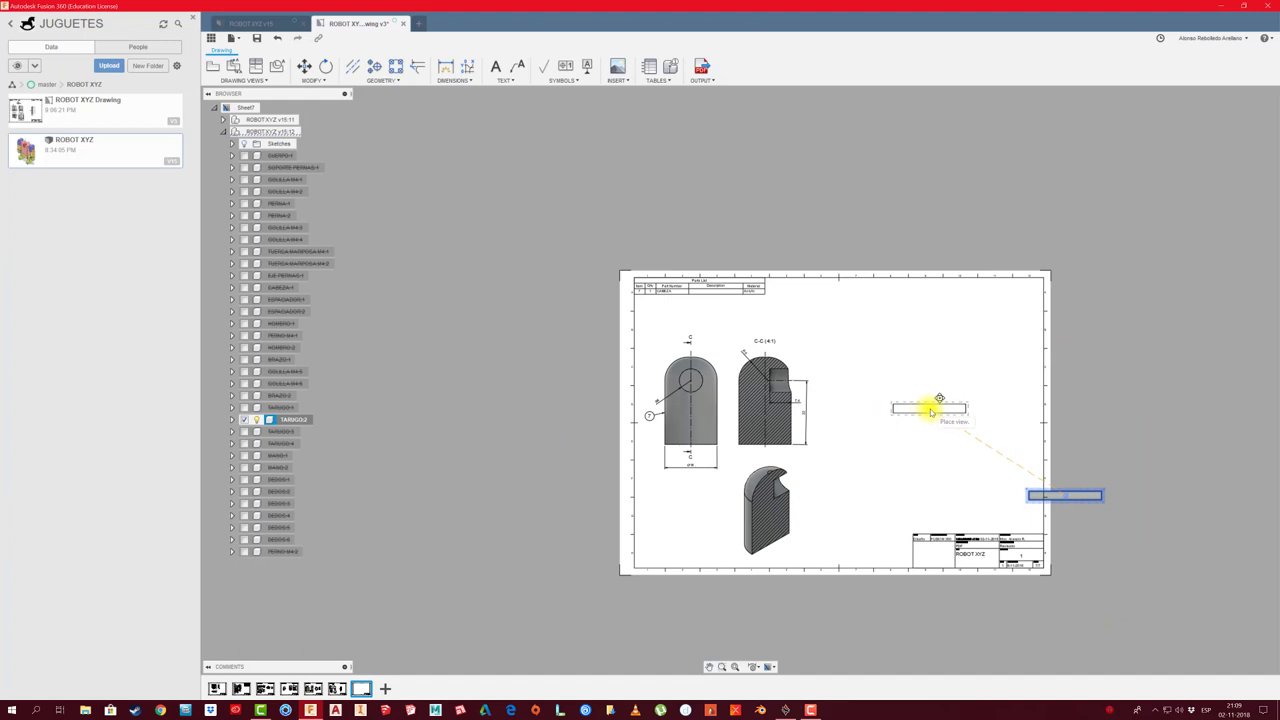
{"action": "left_click", "coordinate": [933, 410]}
{"action": "scroll", "coordinate": [983, 420], "scroll_direction": "up", "scroll_amount": 3}
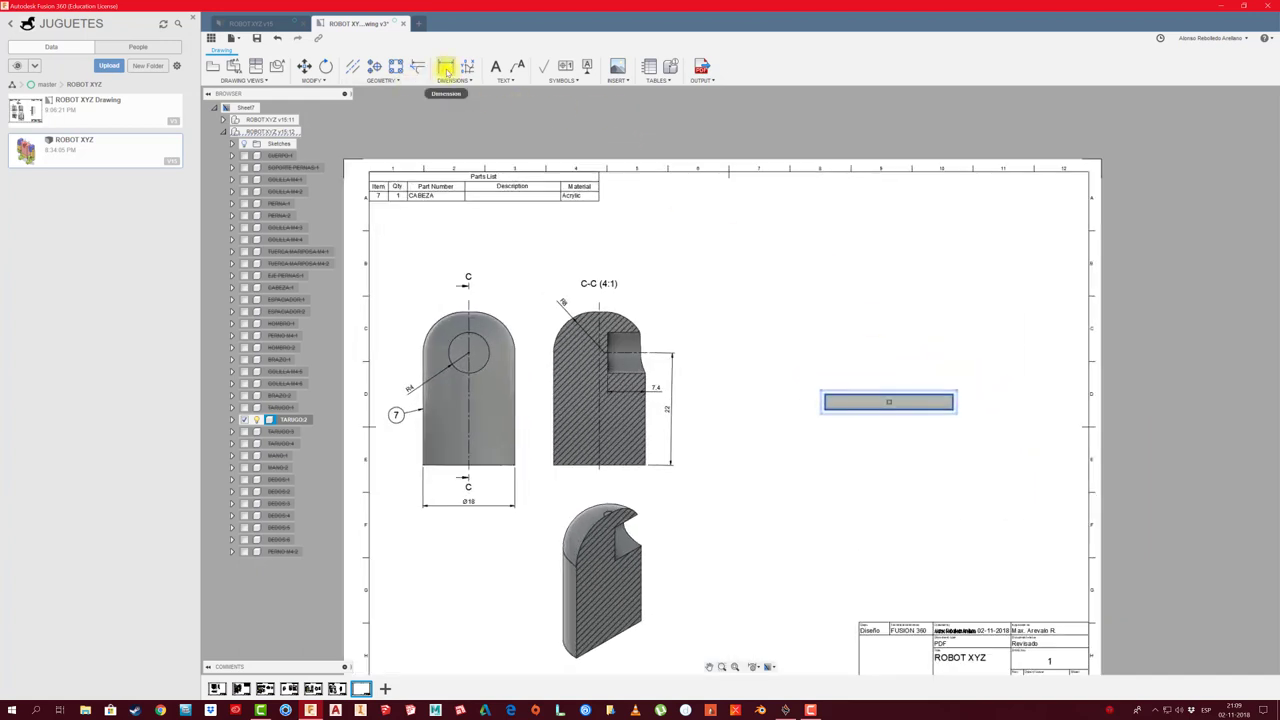
Add the peg's 25 length dimension and a centreline between its top and bottom edges
{"action": "left_click", "coordinate": [446, 66]}
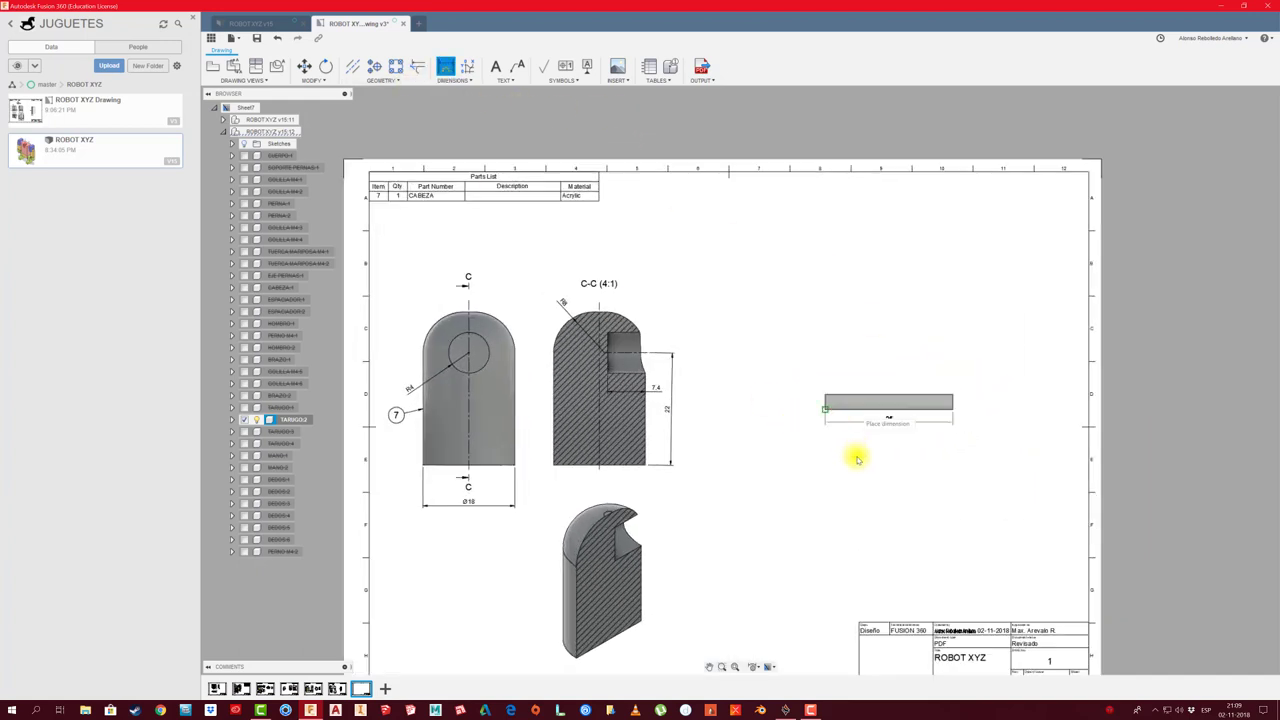
{"action": "left_click", "coordinate": [857, 440]}
{"action": "scroll", "coordinate": [983, 408], "scroll_direction": "up", "scroll_amount": 2}
{"action": "scroll", "coordinate": [935, 380], "scroll_direction": "up", "scroll_amount": 1}
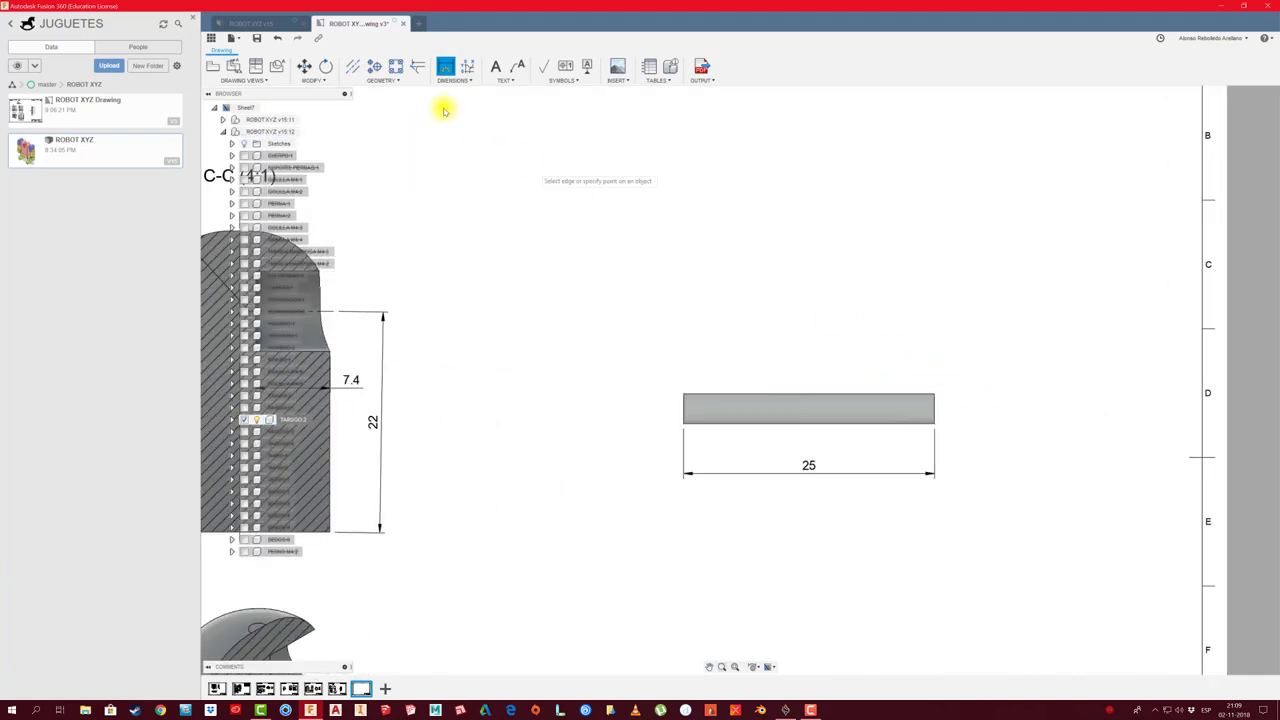
{"action": "left_click", "coordinate": [352, 66]}
{"action": "left_click", "coordinate": [745, 418]}
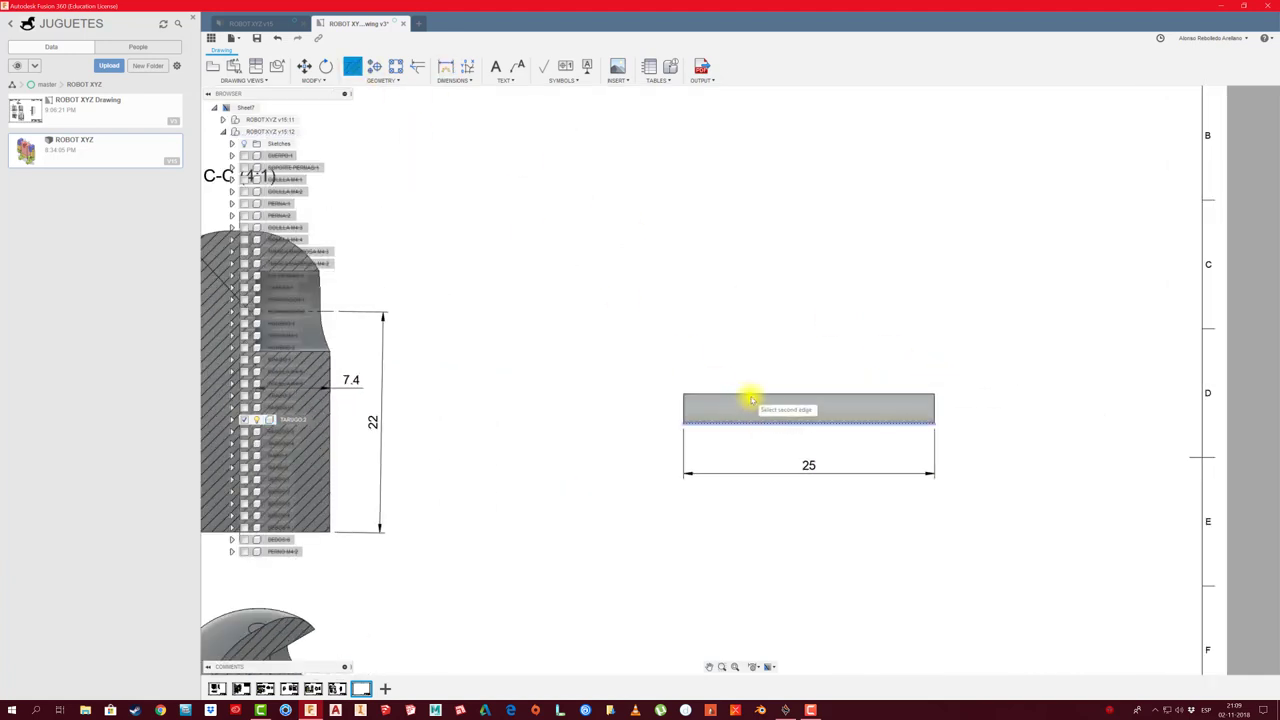
{"action": "left_click", "coordinate": [752, 395]}
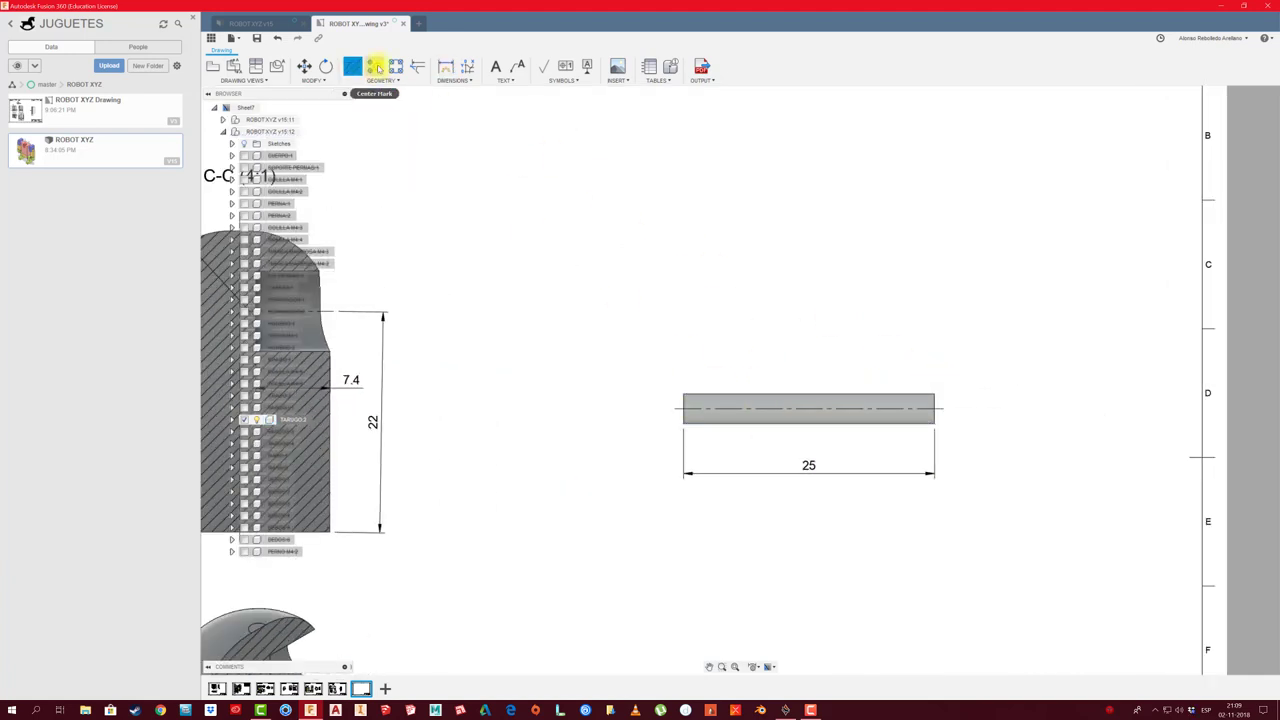
Dimension the peg's 3 height left of it and add the diameter symbol for Ø3
{"action": "left_click", "coordinate": [445, 66]}
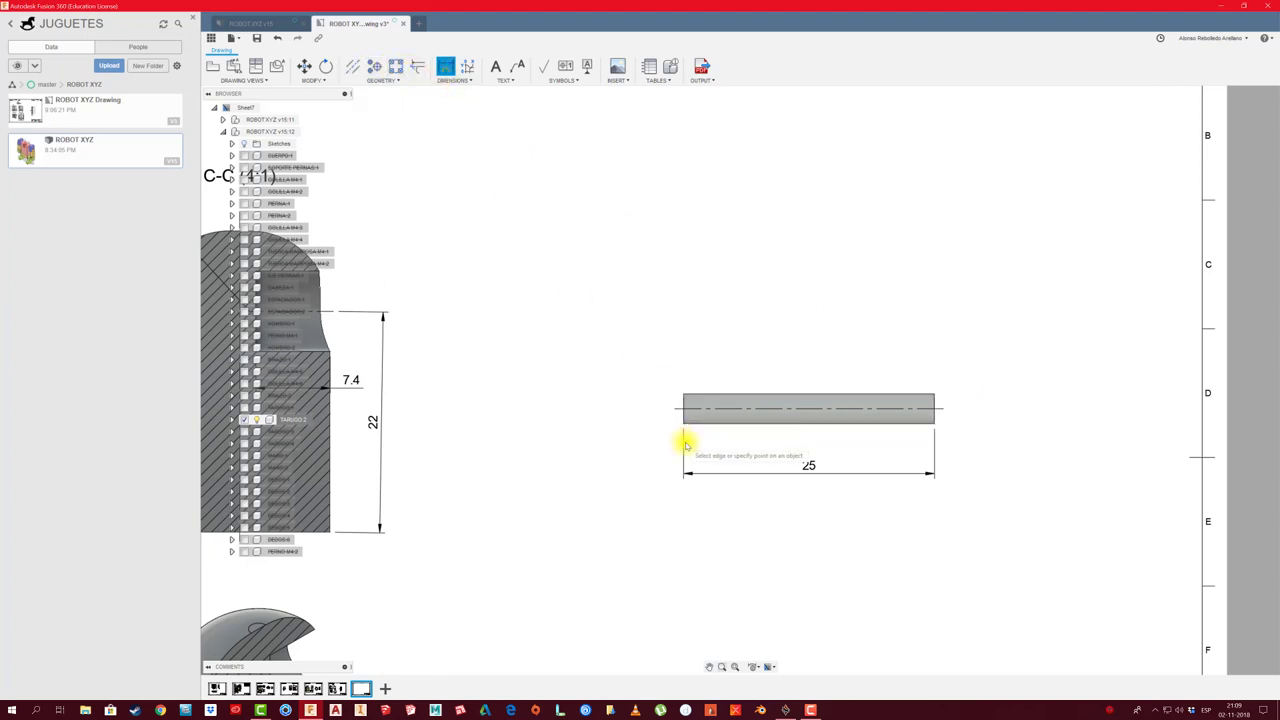
{"action": "left_click", "coordinate": [684, 405]}
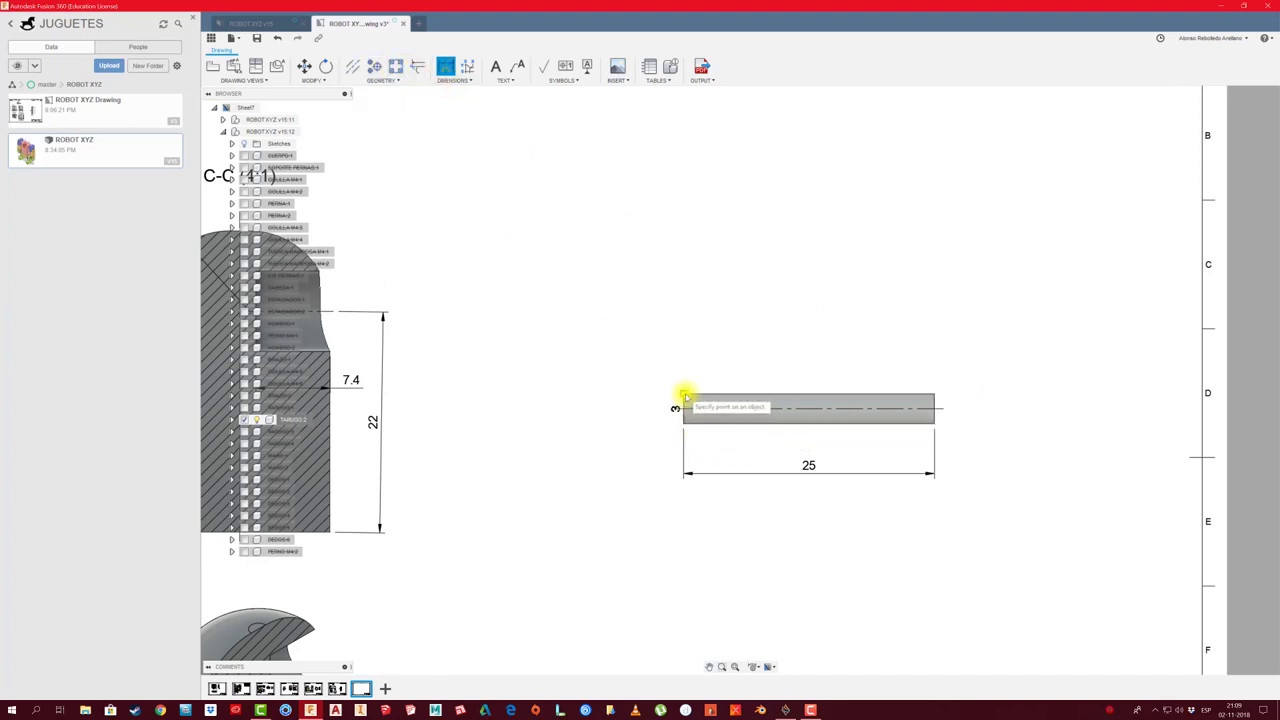
{"action": "left_click", "coordinate": [625, 412]}
{"action": "key", "text": "Escape"}
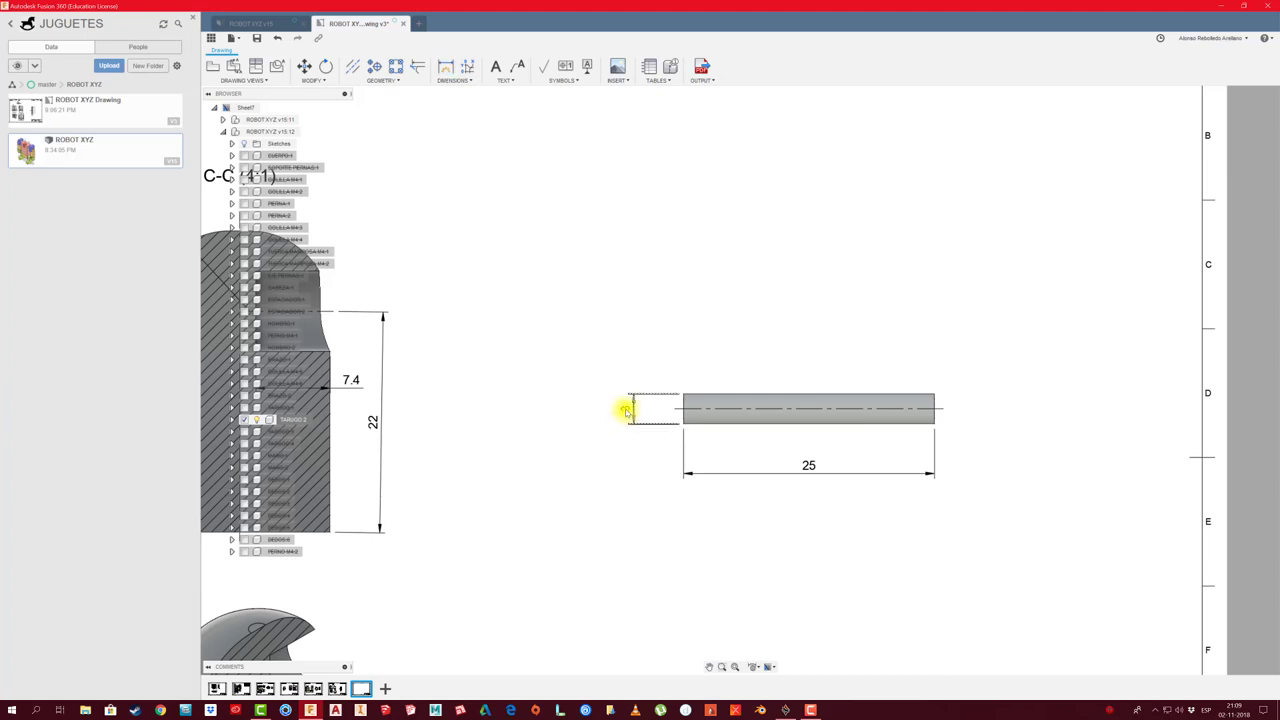
{"action": "double_click", "coordinate": [624, 410]}
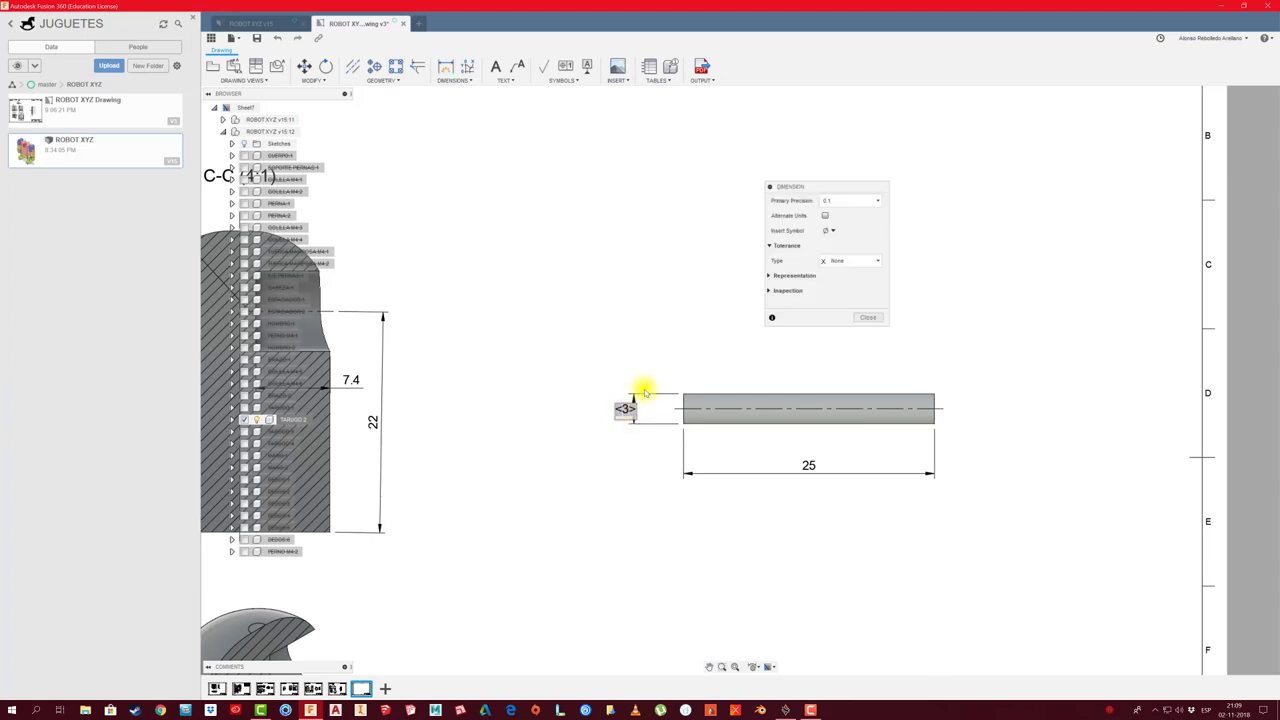
{"action": "left_click", "coordinate": [829, 231]}
{"action": "left_click", "coordinate": [827, 246]}
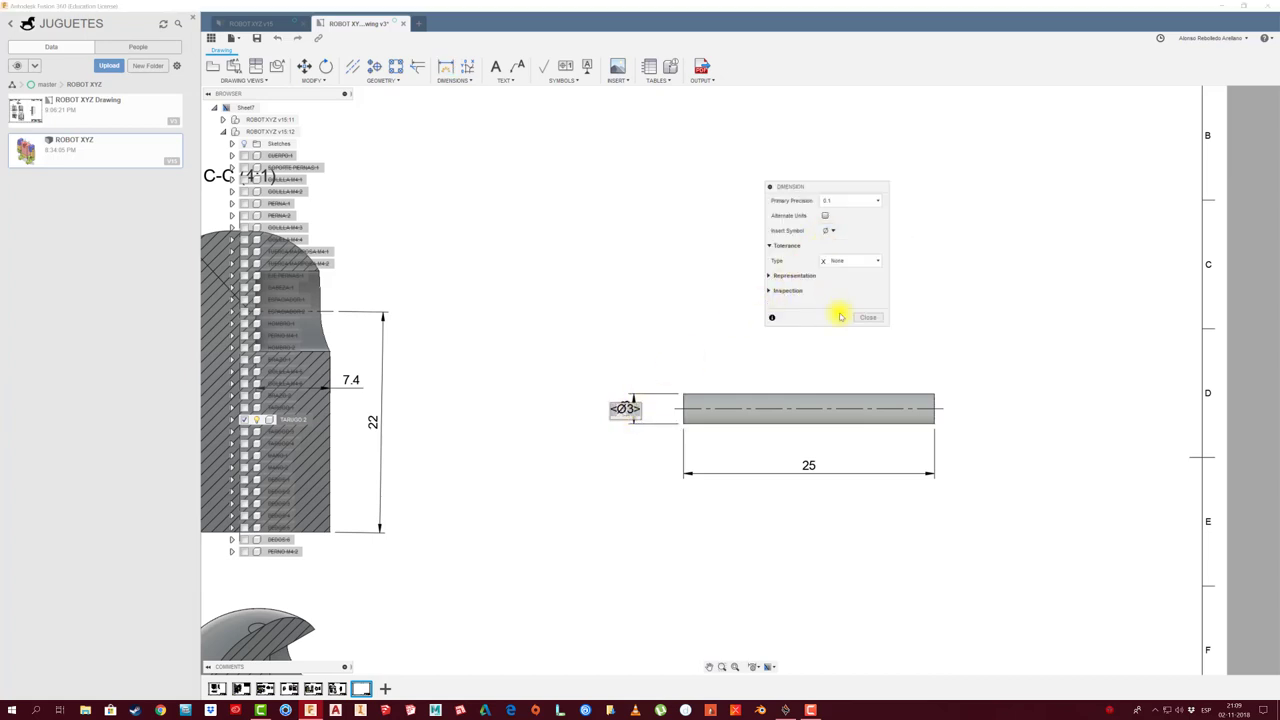
{"action": "left_click", "coordinate": [866, 318]}
{"action": "scroll", "coordinate": [708, 386], "scroll_direction": "down", "scroll_amount": 4}
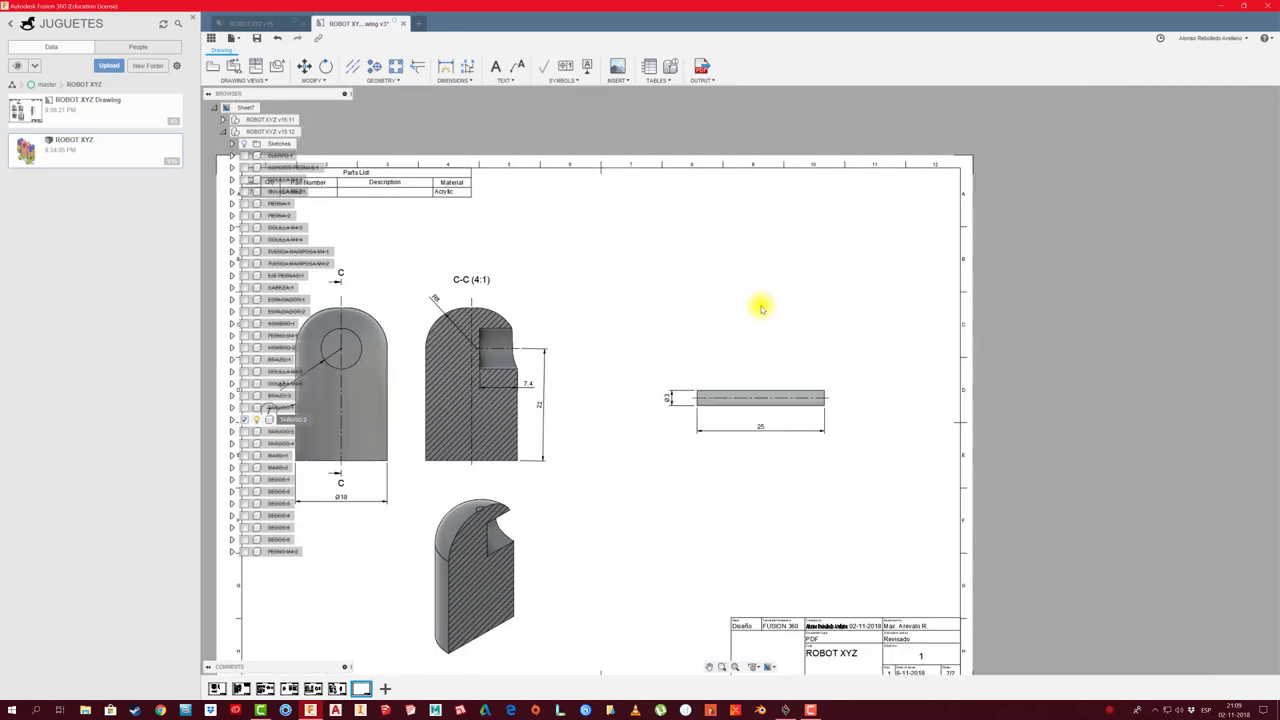
{"action": "scroll", "coordinate": [757, 306], "scroll_direction": "down", "scroll_amount": 1}
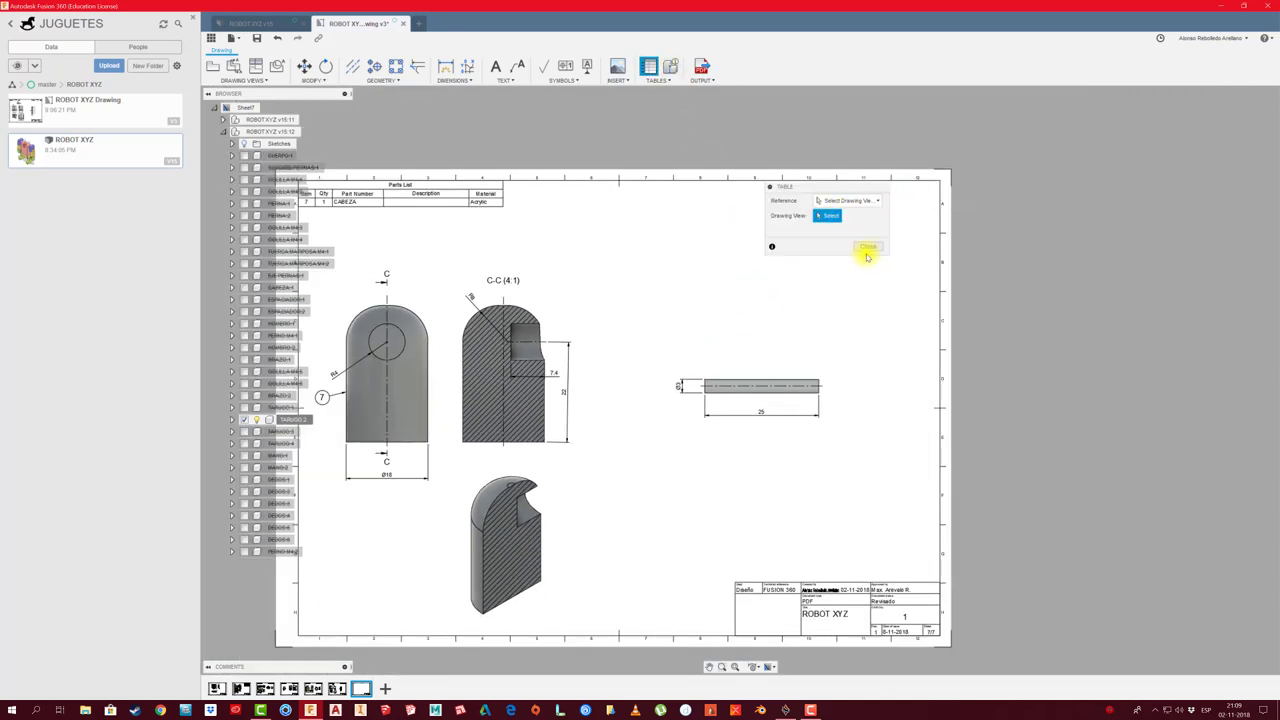
Place a parts list for the peg view (item 12, TARUGO, Rubber, Silicone) at the sheet's top-right
{"action": "left_click", "coordinate": [750, 386]}
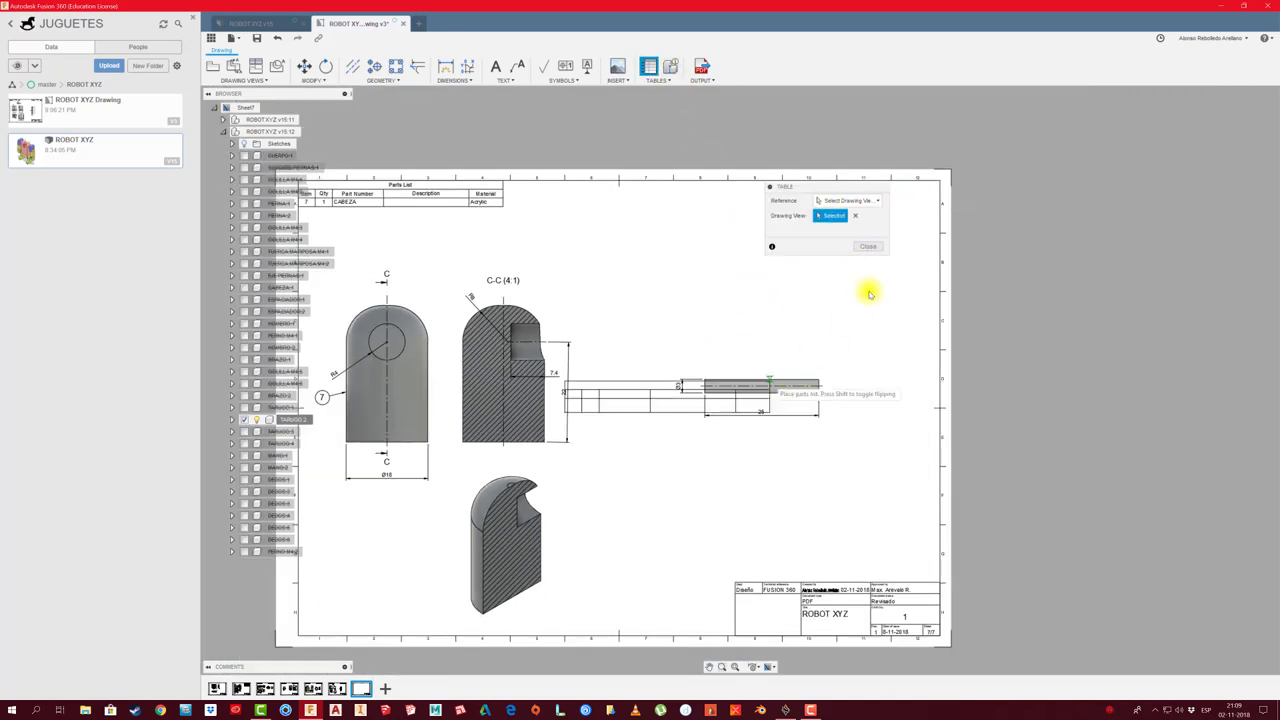
{"action": "left_click", "coordinate": [940, 180]}
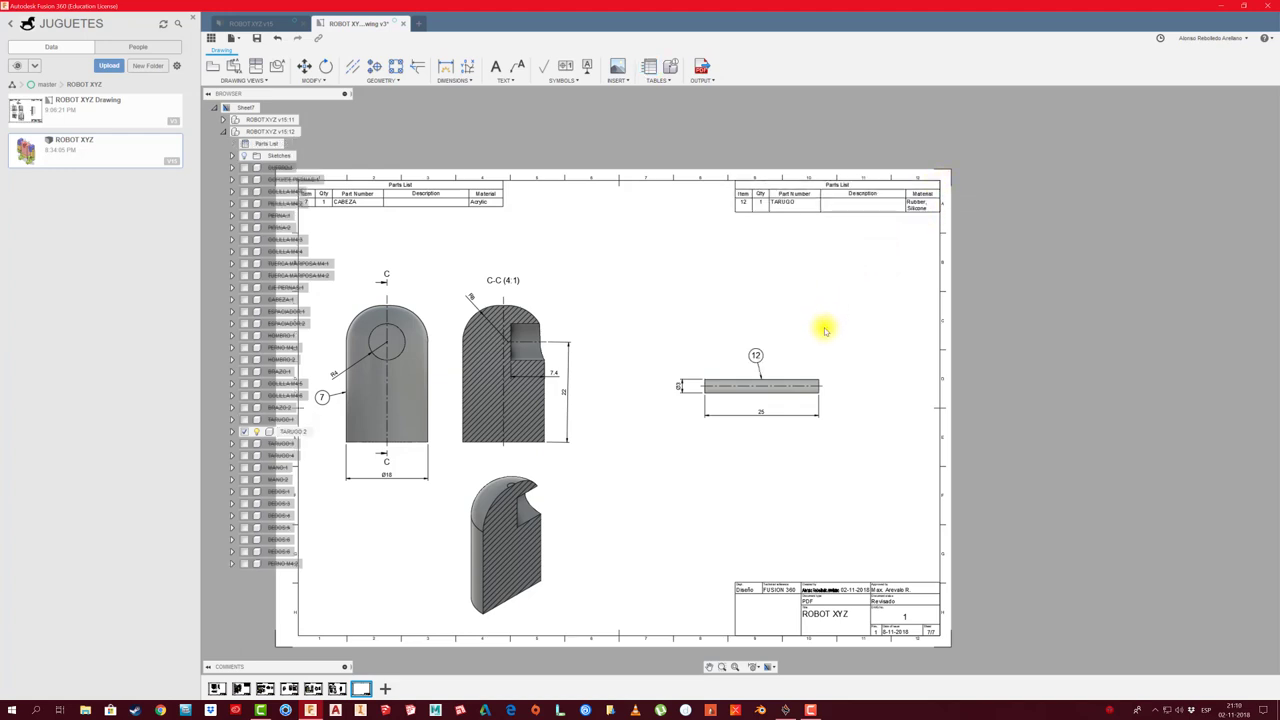
{"action": "scroll", "coordinate": [800, 428], "scroll_direction": "down", "scroll_amount": 2}
{"action": "scroll", "coordinate": [771, 440], "scroll_direction": "up", "scroll_amount": 1}
{"action": "scroll", "coordinate": [769, 434], "scroll_direction": "up", "scroll_amount": 2}
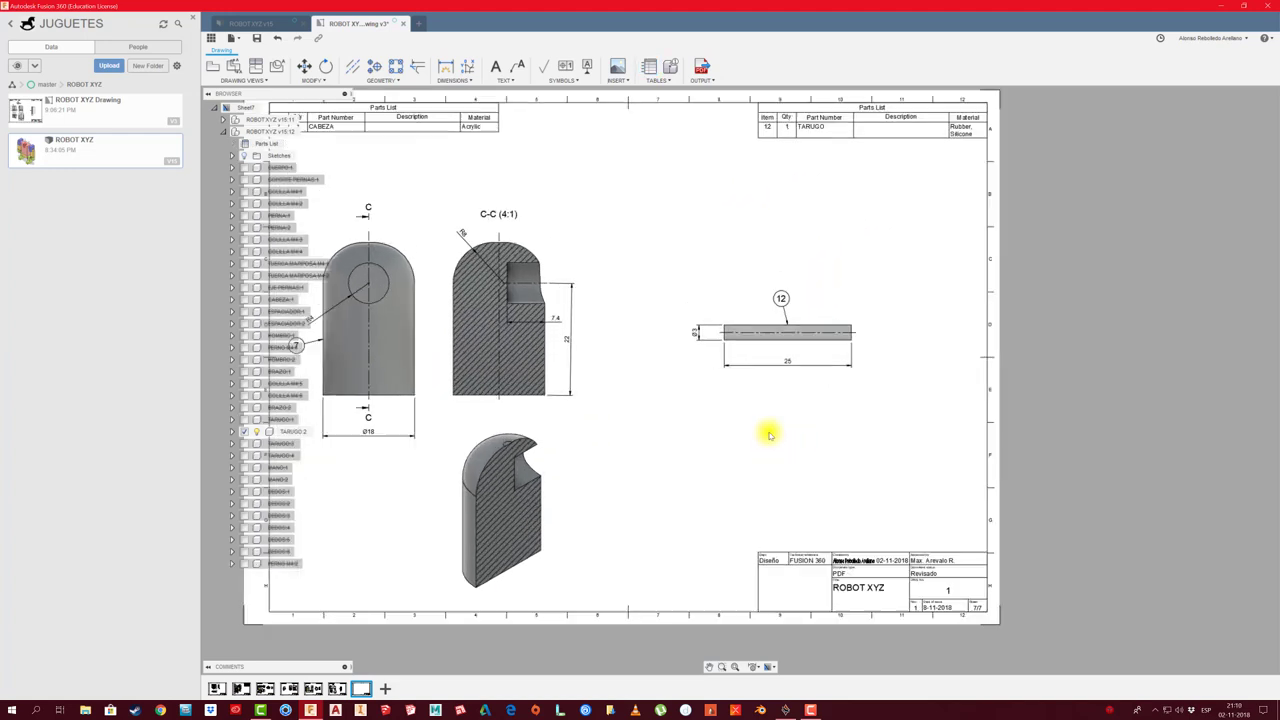
{"action": "scroll", "coordinate": [769, 434], "scroll_direction": "up", "scroll_amount": 1}
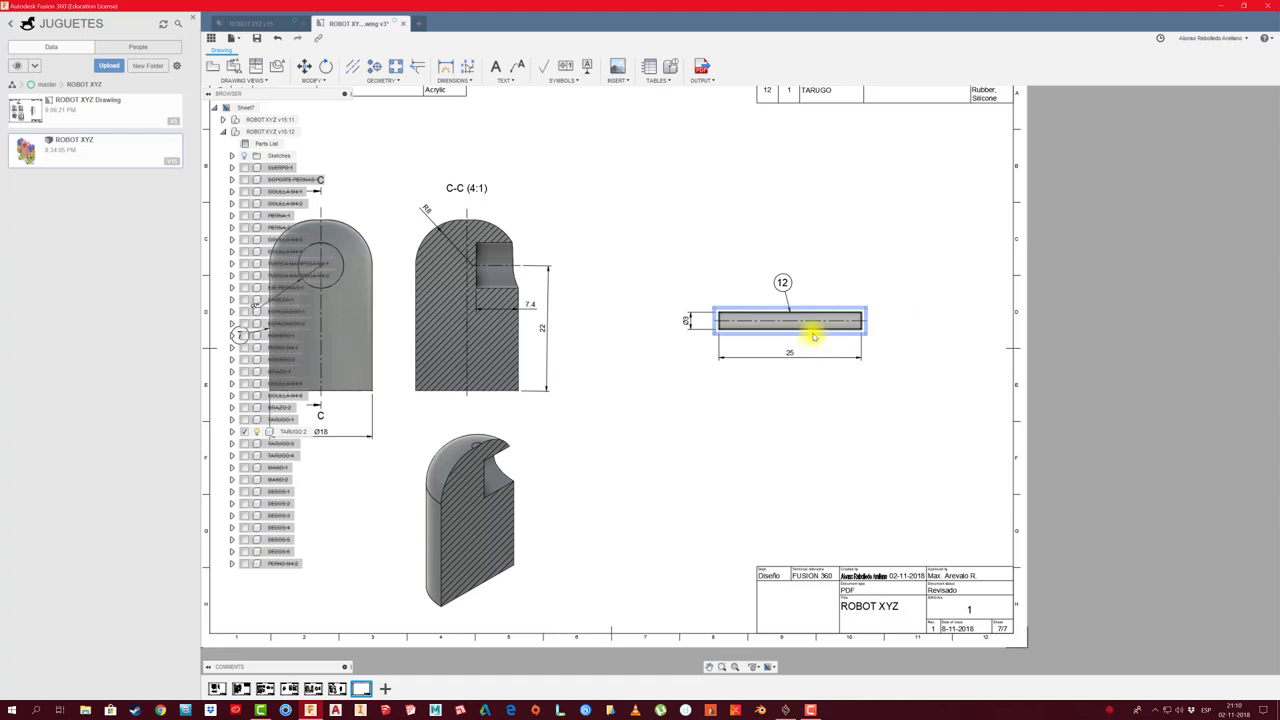
Nudge the TARUGO drawing view slightly to the right
{"action": "left_click", "coordinate": [791, 323]}
{"action": "left_click_drag", "start_coordinate": [790, 322], "coordinate": [806, 322]}
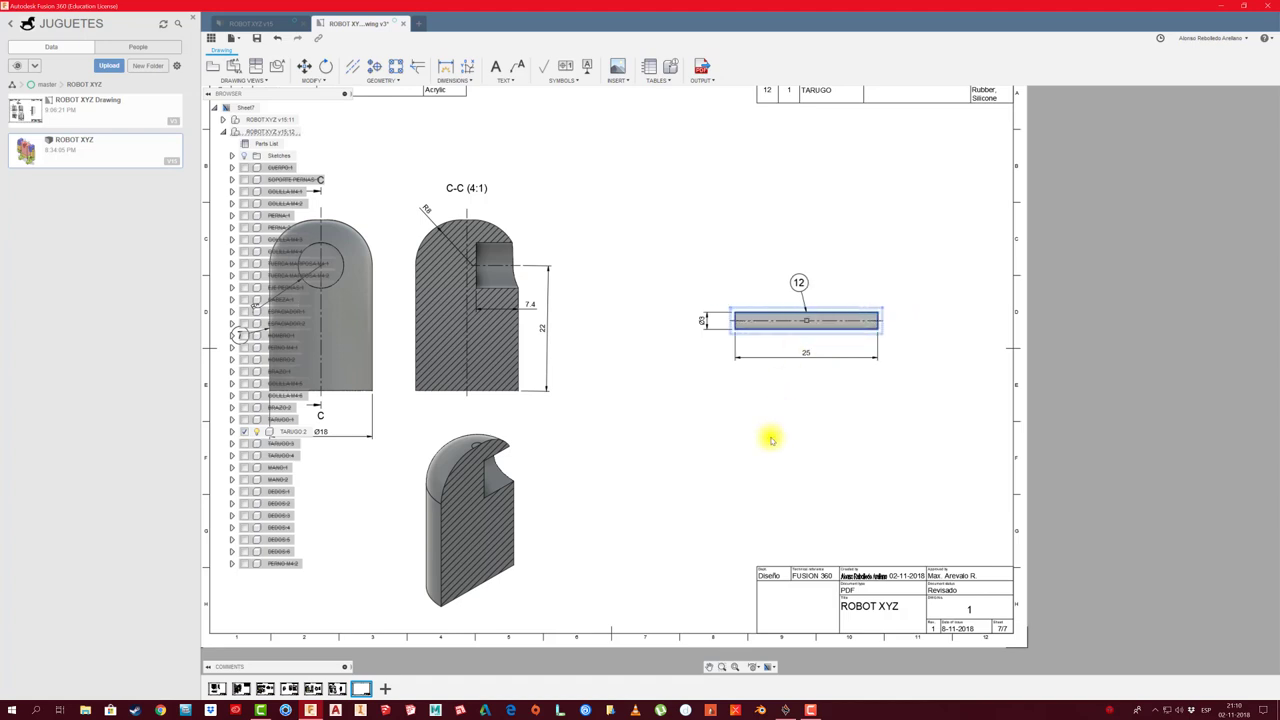
{"action": "scroll", "coordinate": [770, 440], "scroll_direction": "down", "scroll_amount": 1}
{"action": "scroll", "coordinate": [708, 429], "scroll_direction": "down", "scroll_amount": 1}
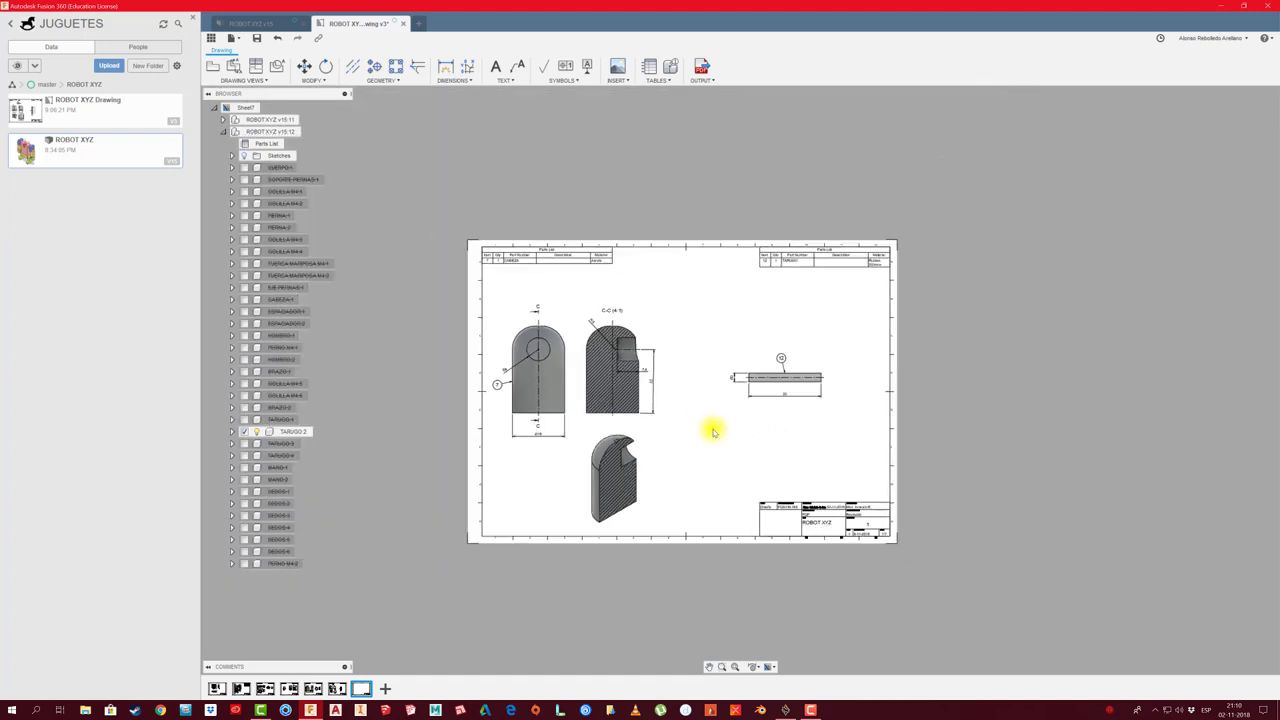
{"action": "scroll", "coordinate": [737, 400], "scroll_direction": "down", "scroll_amount": 1}
{"action": "scroll", "coordinate": [744, 399], "scroll_direction": "up", "scroll_amount": 1}
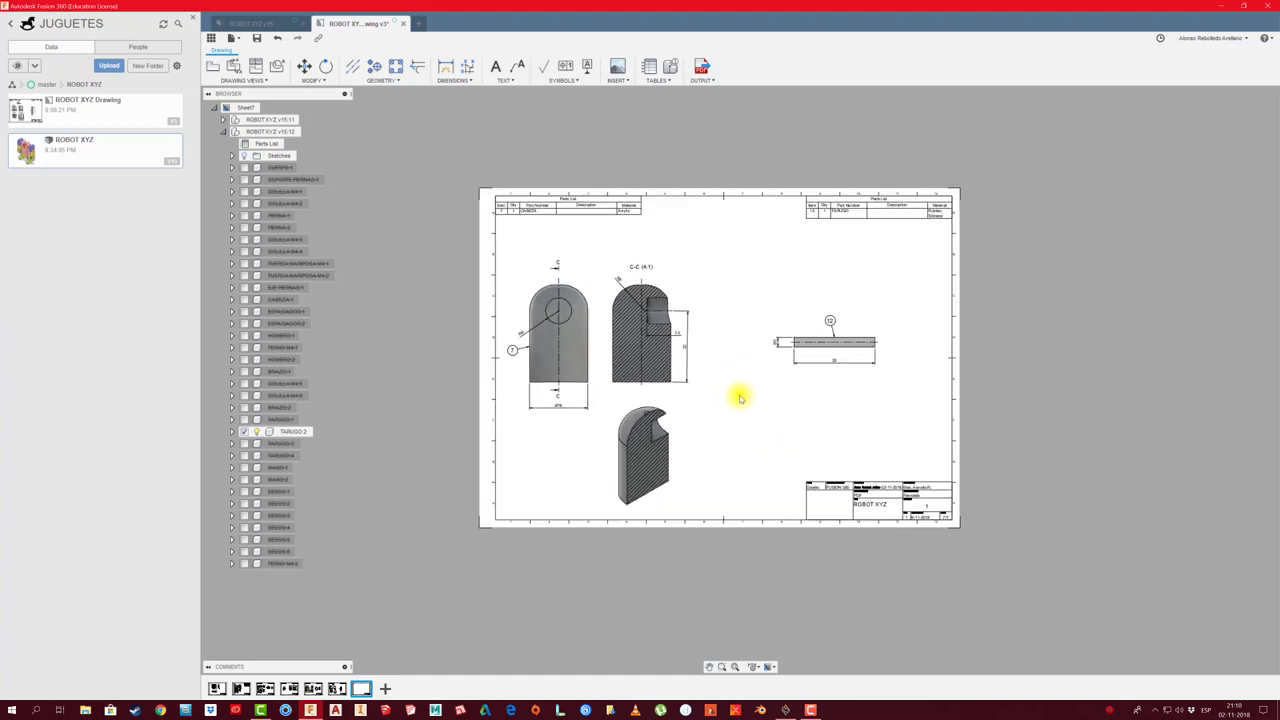
Collapse the component tree, switch to the ROBOT XYZ v15 model and orbit to a frontal view
{"action": "left_click", "coordinate": [222, 131]}
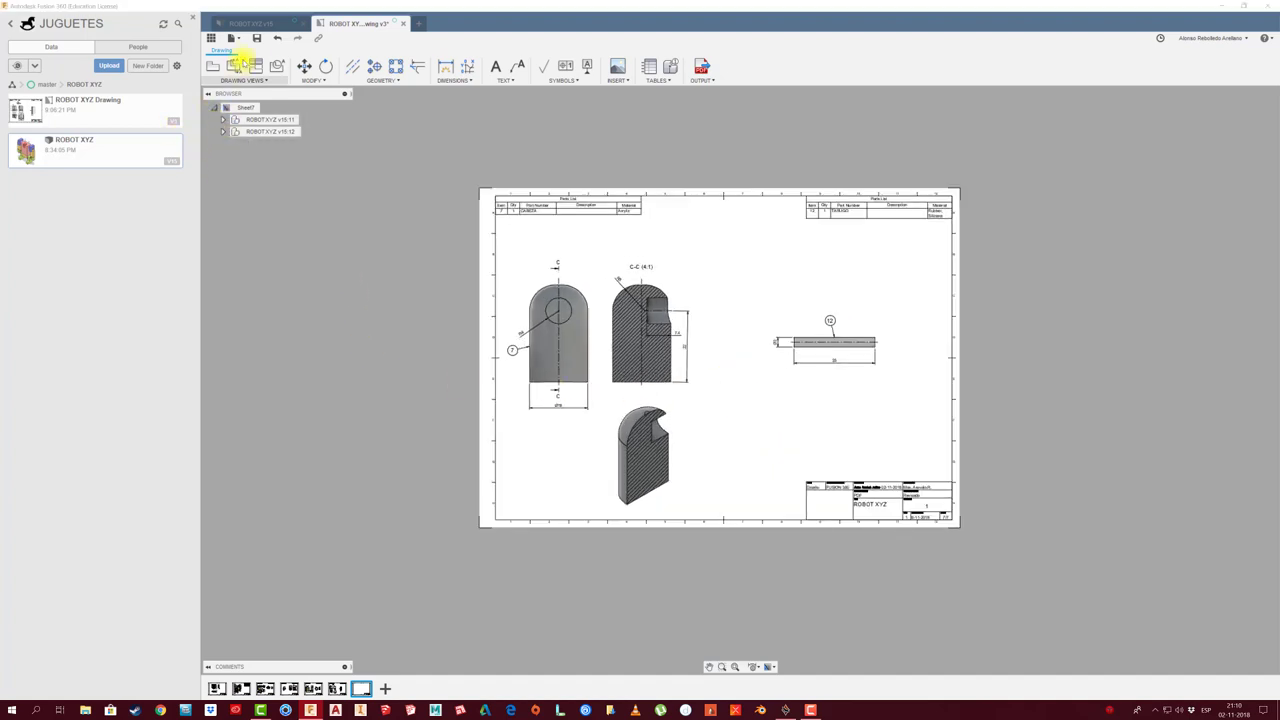
{"action": "left_click", "coordinate": [257, 22]}
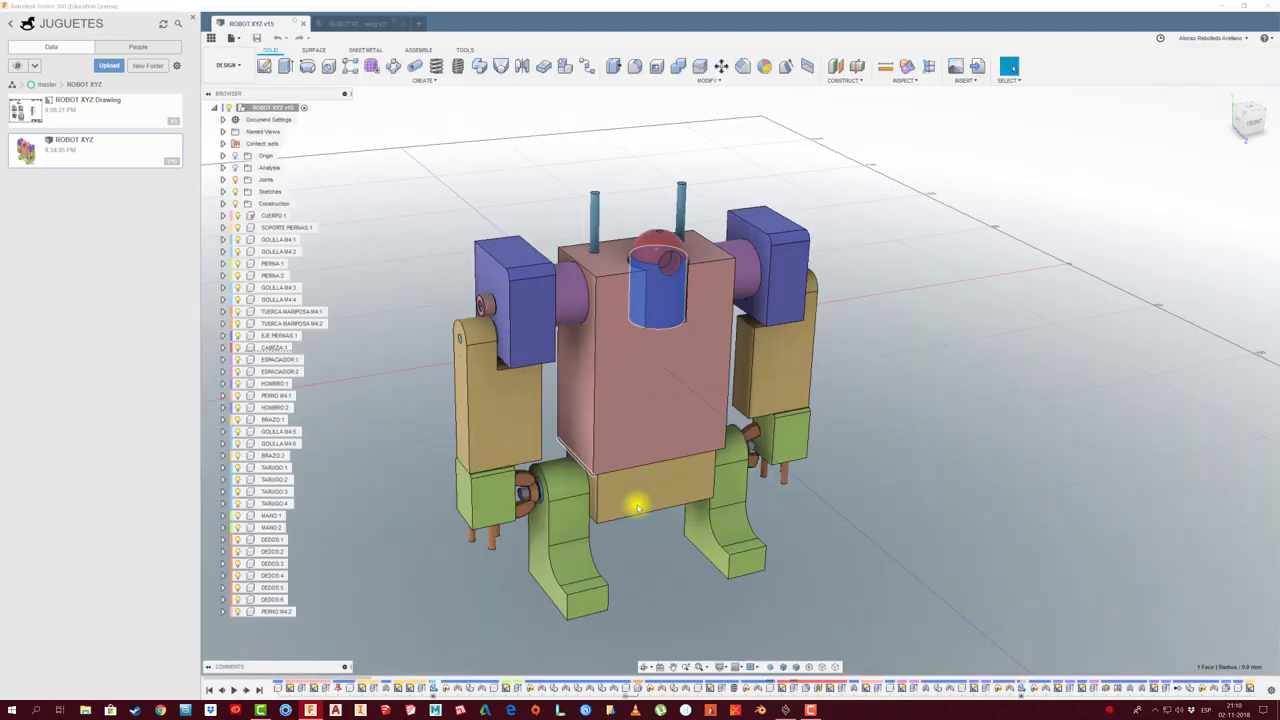
{"action": "scroll", "coordinate": [550, 516], "scroll_direction": "up", "scroll_amount": 2}
{"action": "scroll", "coordinate": [528, 507], "scroll_direction": "up", "scroll_amount": 2}
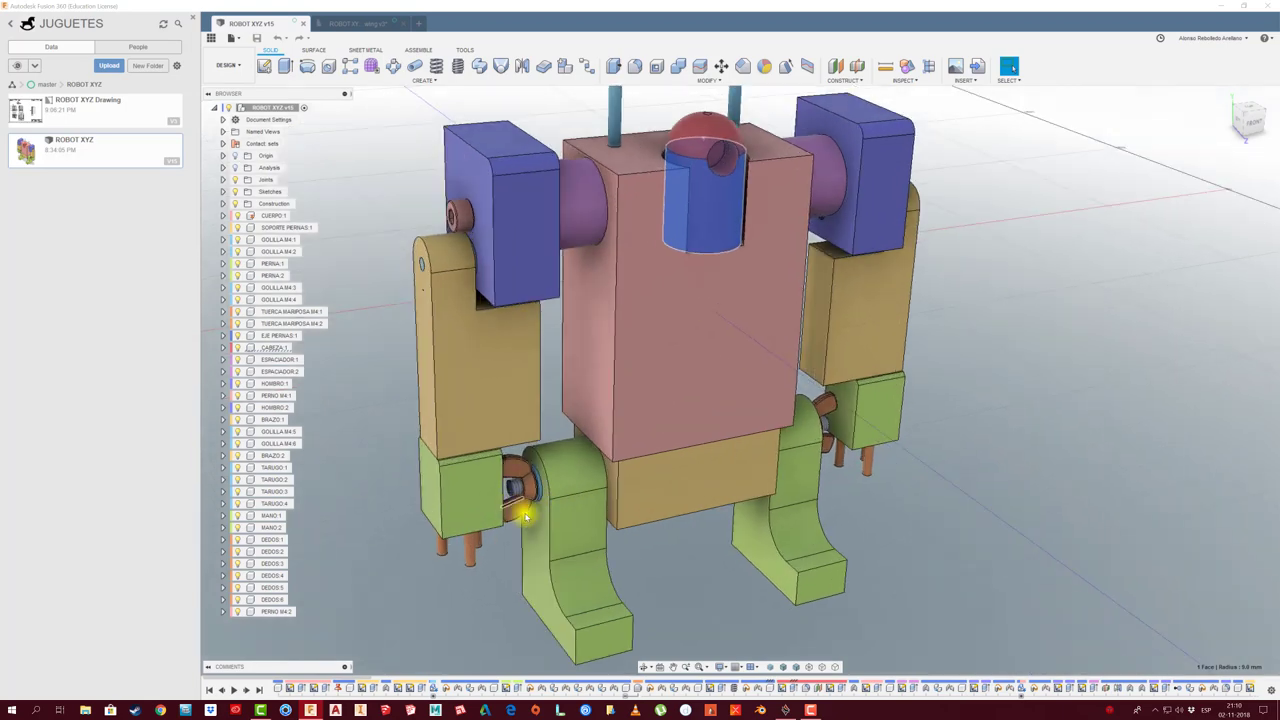
{"action": "scroll", "coordinate": [700, 477], "scroll_direction": "down", "scroll_amount": 3}
{"action": "scroll", "coordinate": [660, 445], "scroll_direction": "down", "scroll_amount": 2}
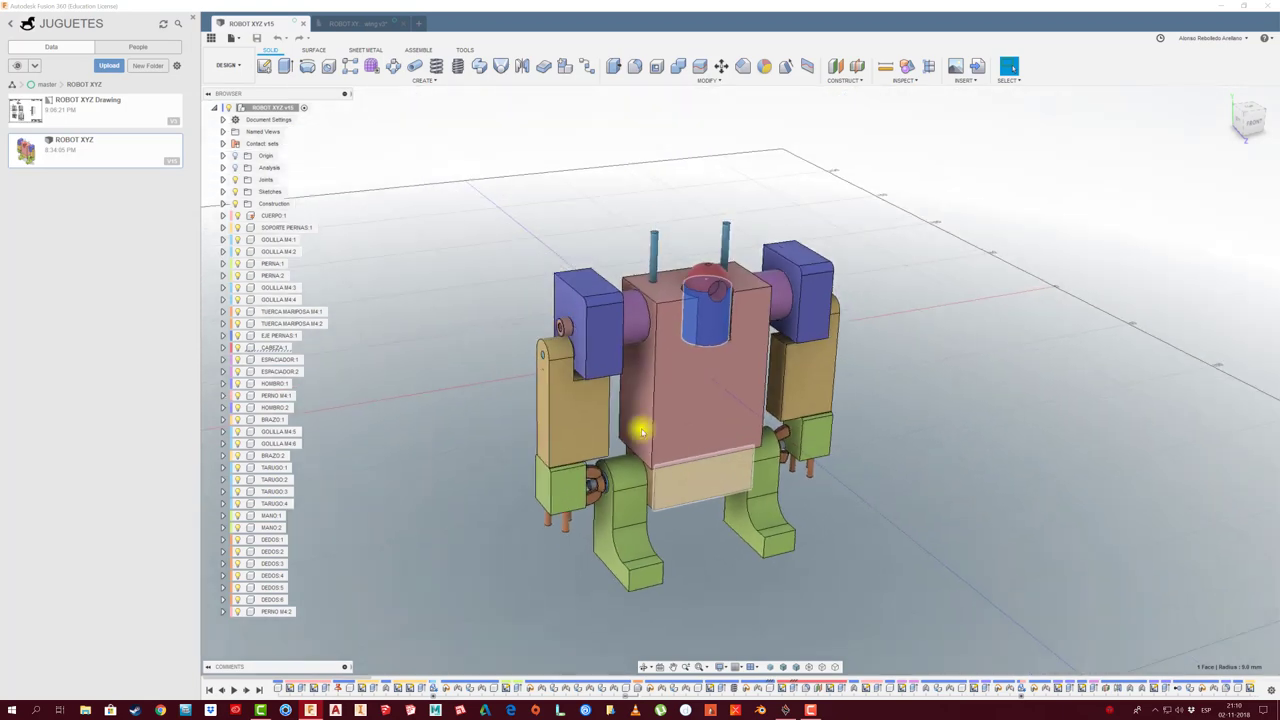
{"action": "scroll", "coordinate": [565, 333], "scroll_direction": "up", "scroll_amount": 1}
{"action": "scroll", "coordinate": [565, 335], "scroll_direction": "up", "scroll_amount": 1}
{"action": "scroll", "coordinate": [565, 337], "scroll_direction": "up", "scroll_amount": 1}
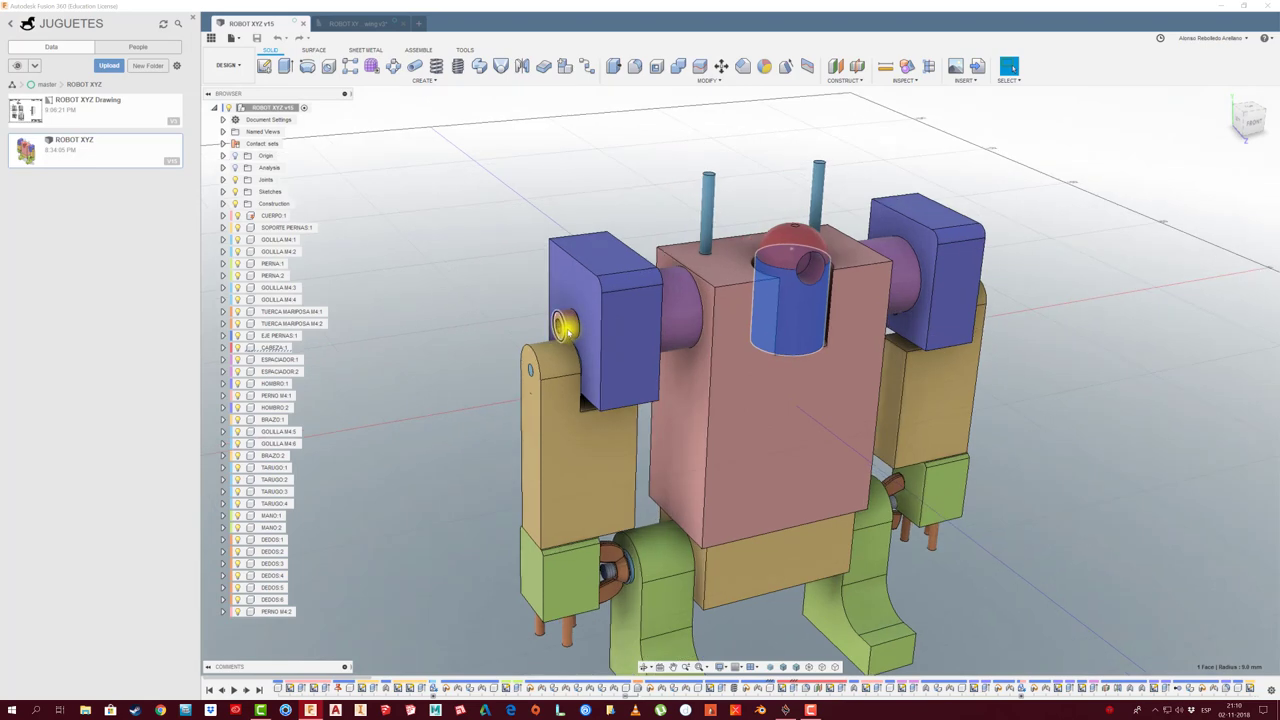
{"action": "scroll", "coordinate": [565, 340], "scroll_direction": "up", "scroll_amount": 1}
{"action": "scroll", "coordinate": [565, 340], "scroll_direction": "up", "scroll_amount": 1}
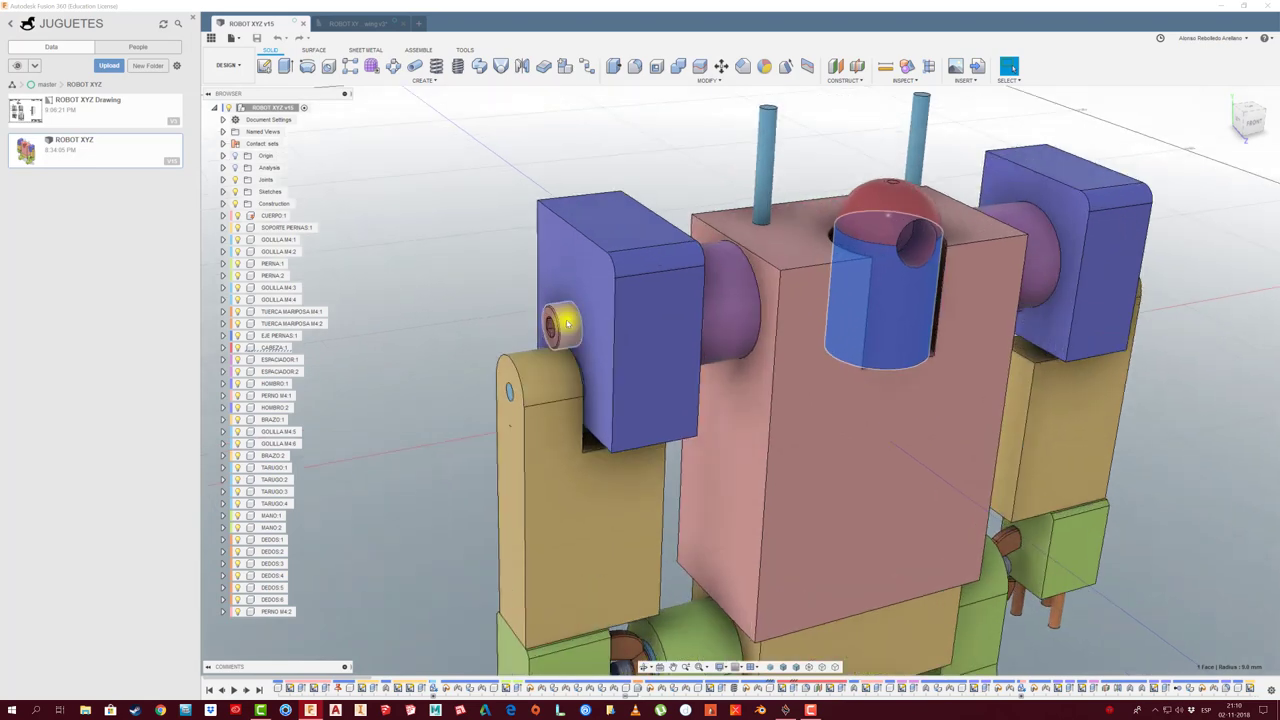
{"action": "mouse_move", "coordinate": [569, 377]}
{"action": "middle_mouse_down", "text": "shift"}
{"action": "mouse_move", "coordinate": [594, 394]}
{"action": "mouse_move", "coordinate": [737, 297]}
{"action": "mouse_move", "coordinate": [980, 449]}
{"action": "mouse_move", "coordinate": [974, 434]}
{"action": "mouse_move", "coordinate": [903, 443]}
{"action": "mouse_move", "coordinate": [914, 435]}
{"action": "mouse_move", "coordinate": [891, 431]}
{"action": "middle_mouse_up", "text": "shift"}
Hide the EJE PIERNAS:1 leg pin and fit the whole robot in view
{"action": "left_click", "coordinate": [913, 442]}
{"action": "key", "text": "v"}
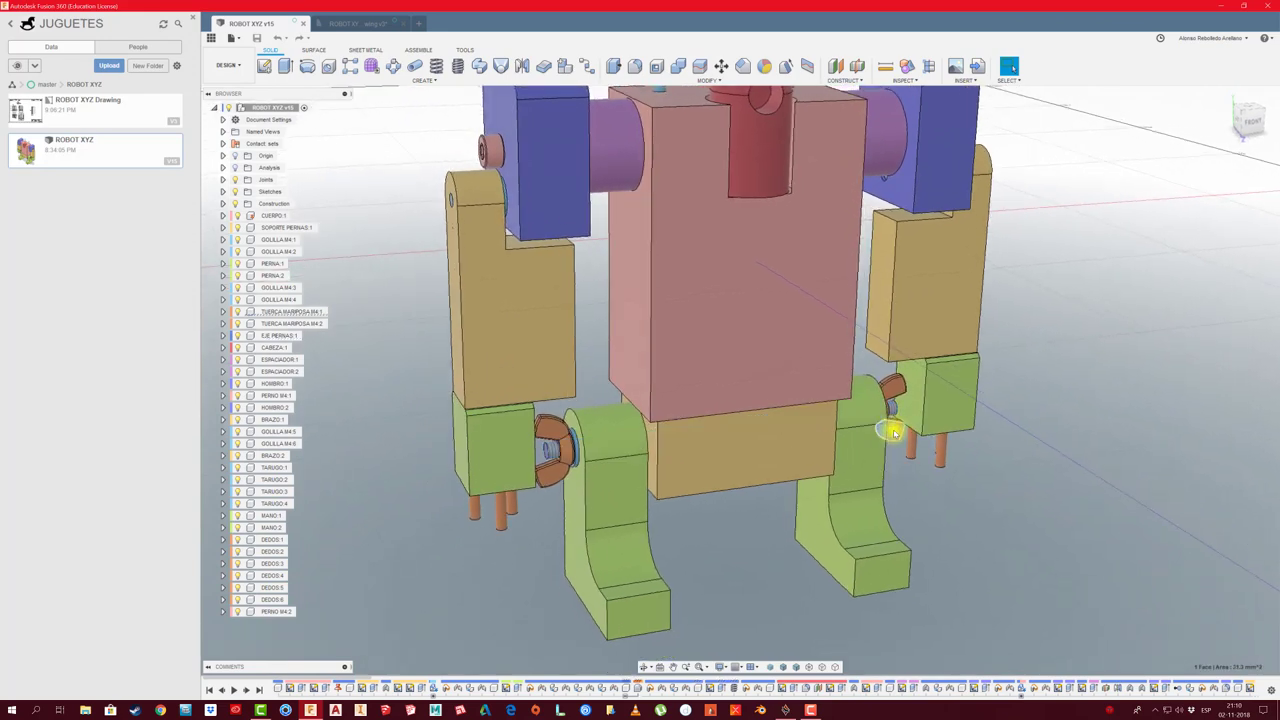
{"action": "key", "text": "F6"}
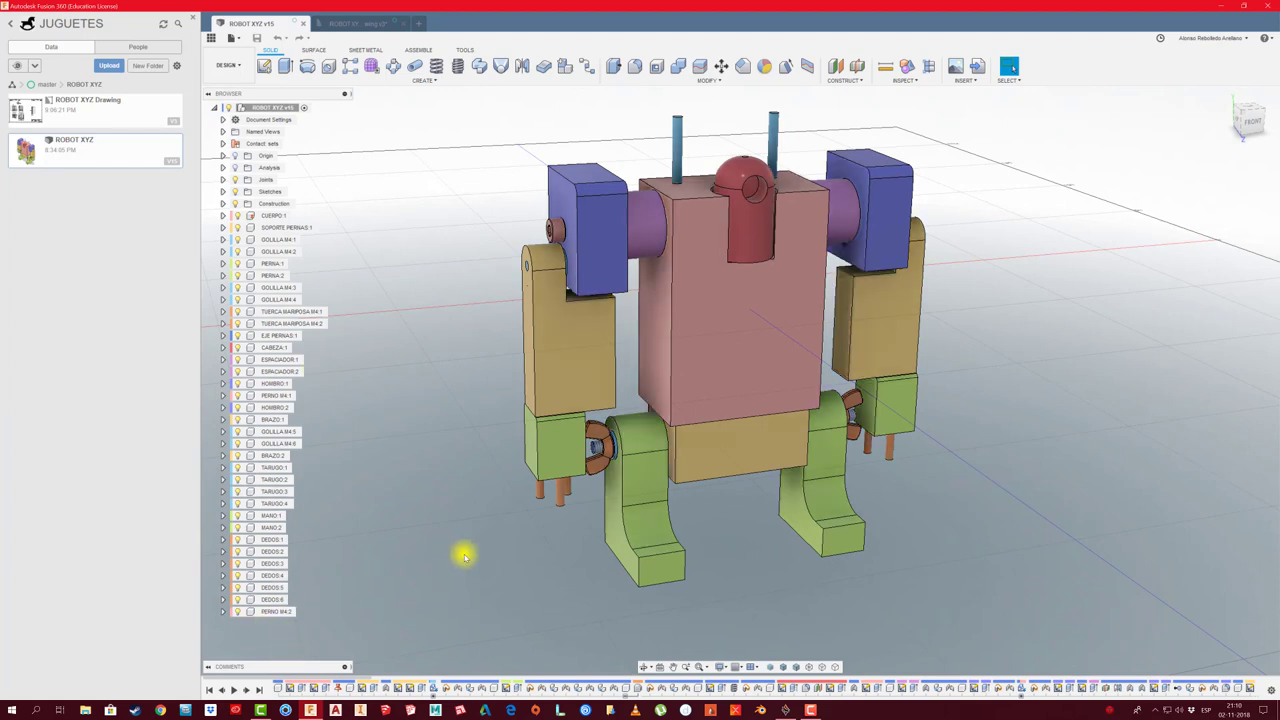
Back in the ROBOT XYZ drawing, add an eighth sheet, then zoom into sheet 7's title block
{"action": "left_click", "coordinate": [362, 23]}
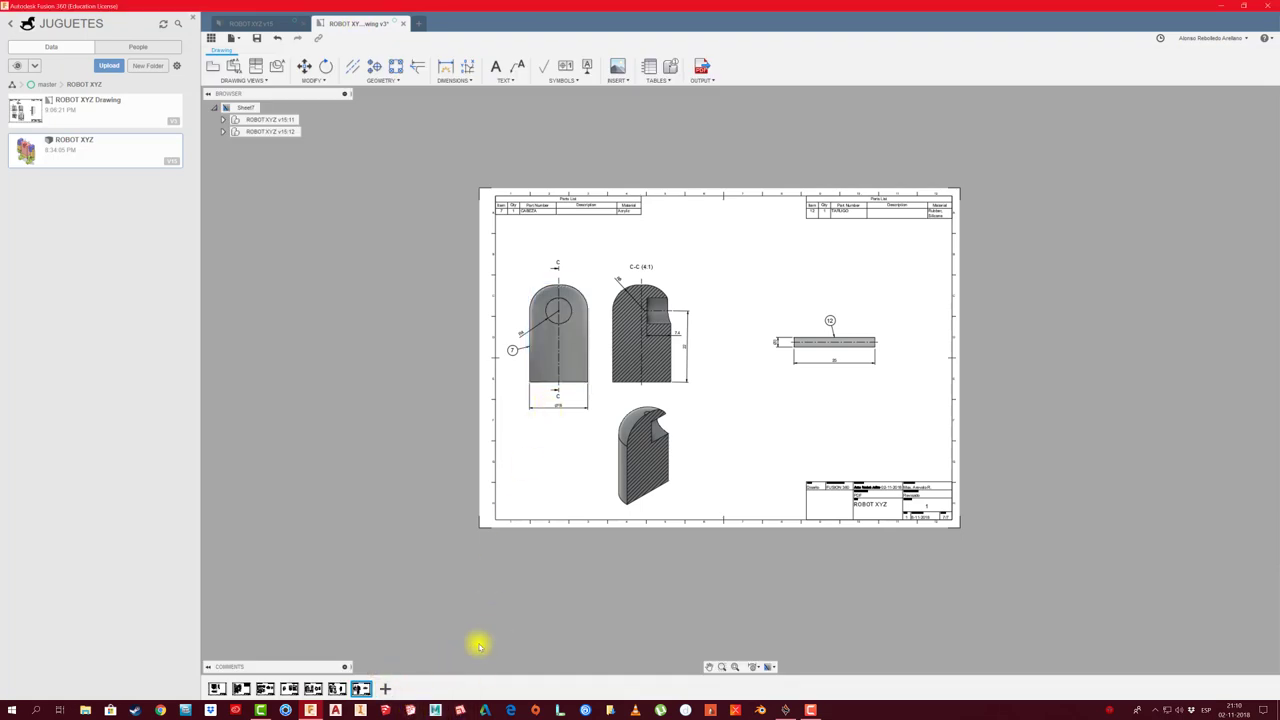
{"action": "left_click", "coordinate": [385, 688]}
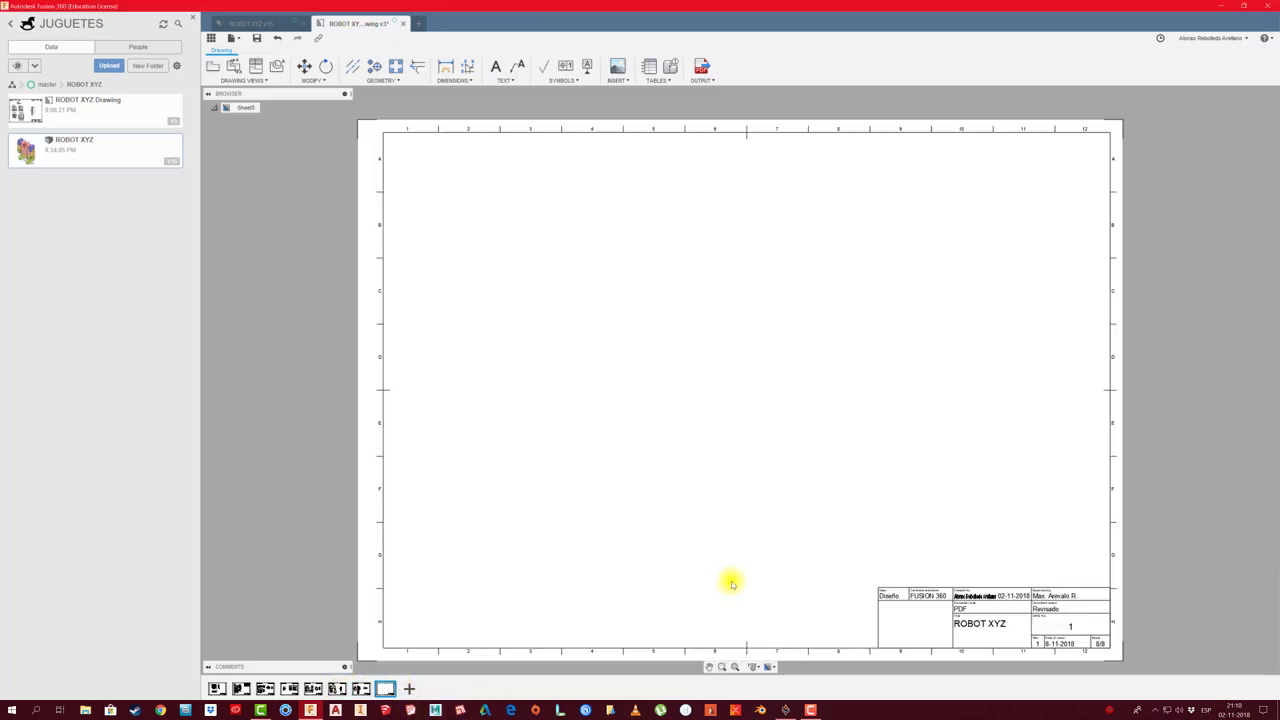
{"action": "left_click", "coordinate": [361, 688]}
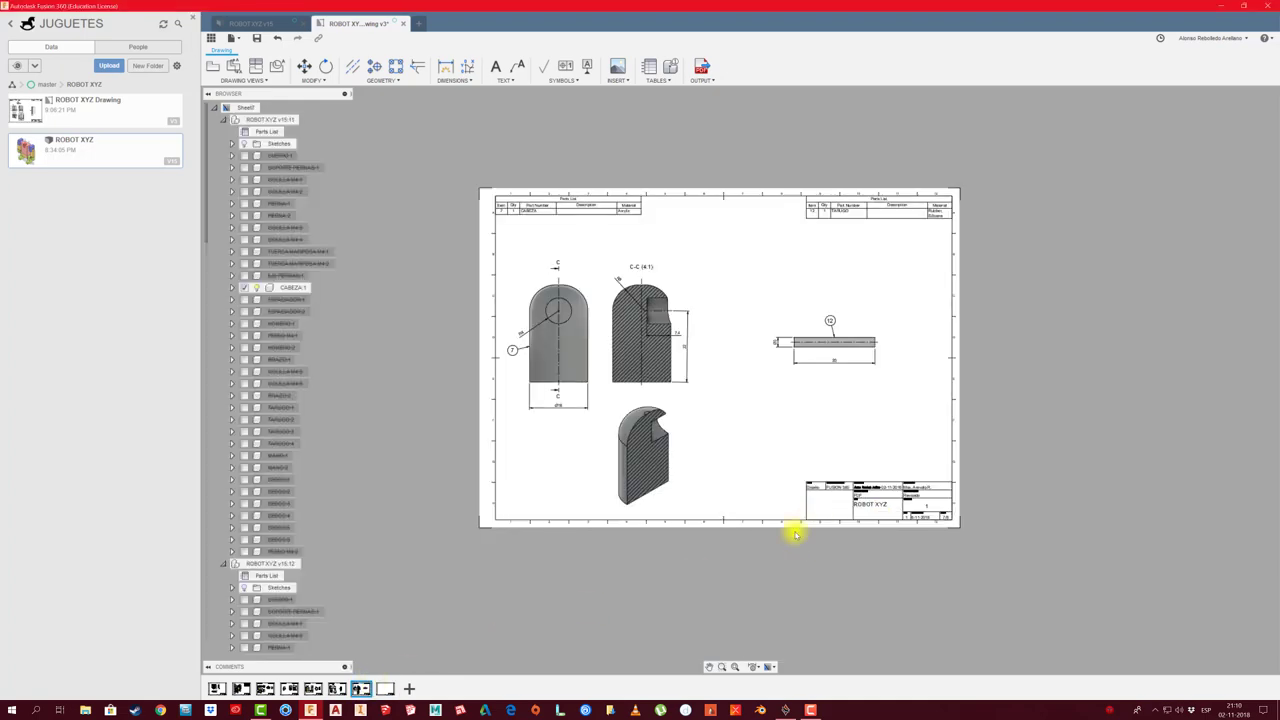
{"action": "left_click", "coordinate": [337, 688]}
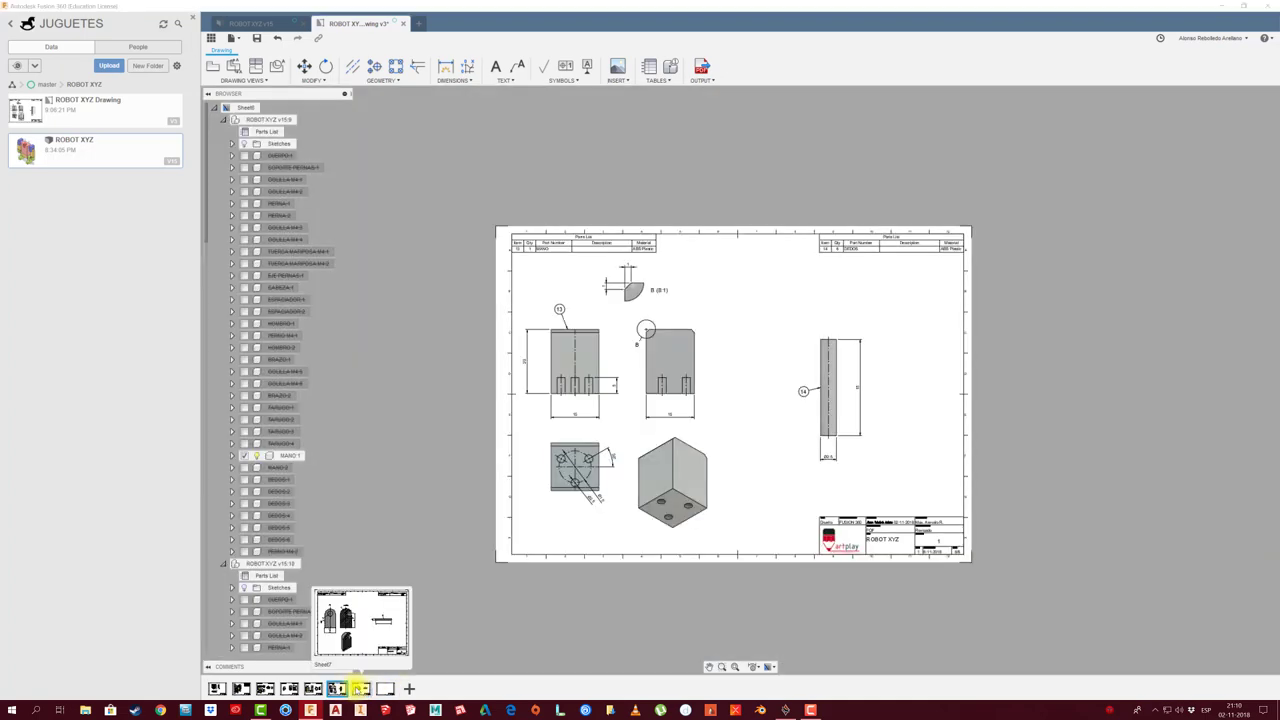
{"action": "left_click", "coordinate": [361, 688]}
{"action": "scroll", "coordinate": [855, 490], "scroll_direction": "up", "scroll_amount": 3}
{"action": "scroll", "coordinate": [851, 491], "scroll_direction": "up", "scroll_amount": 3}
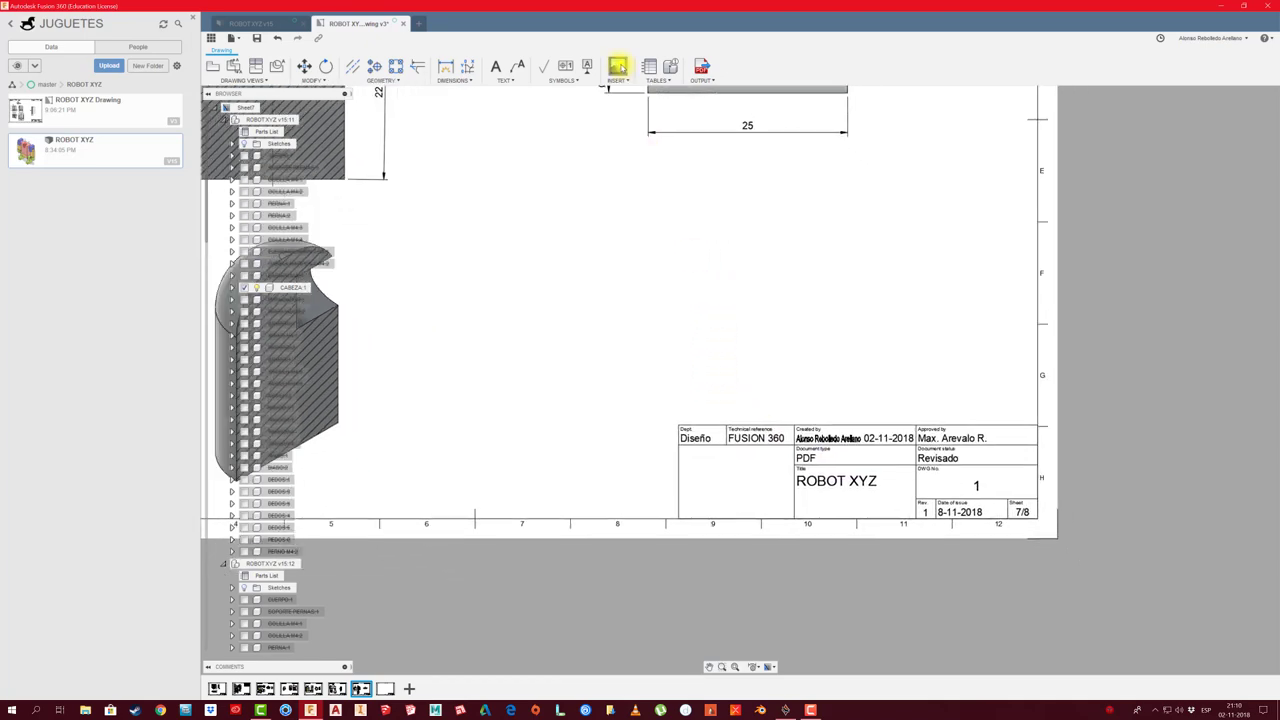
Insert the Logo ARTPLAY-02 image into sheet 7's title block at scale 0.9, raised 1.0 mm
{"action": "left_click", "coordinate": [618, 66]}
{"action": "left_click", "coordinate": [626, 96]}
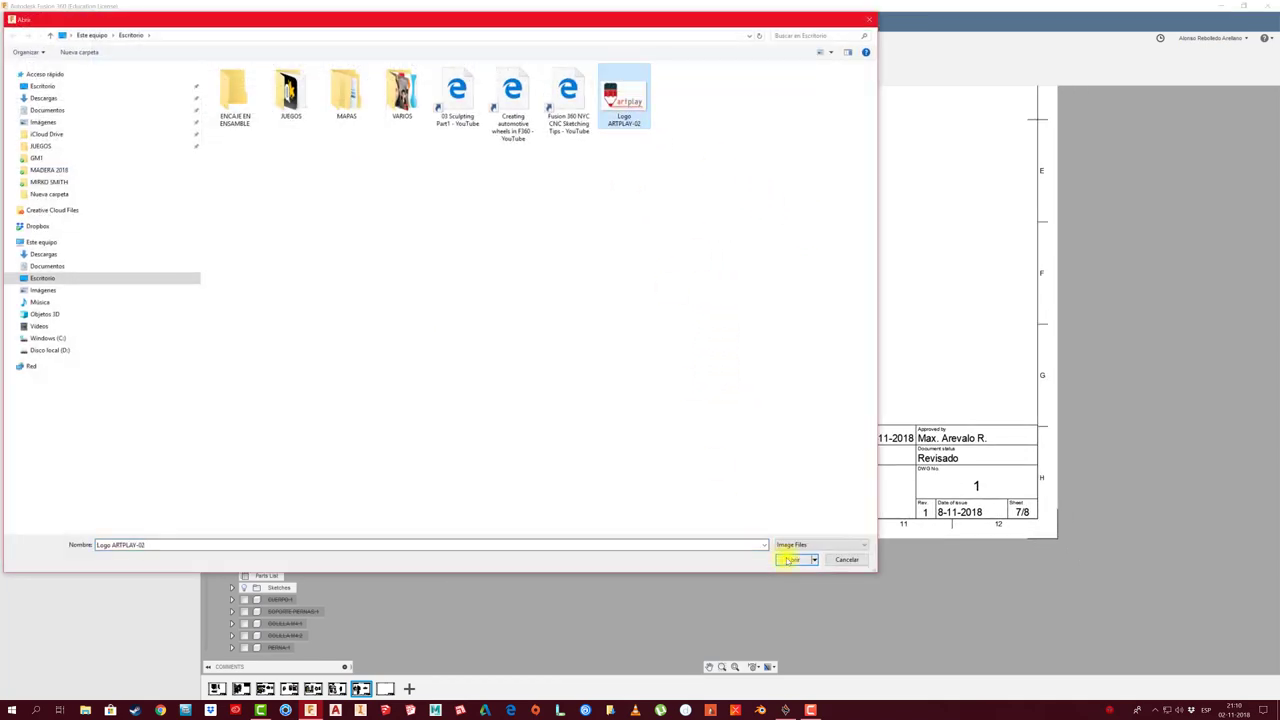
{"action": "left_click", "coordinate": [790, 560]}
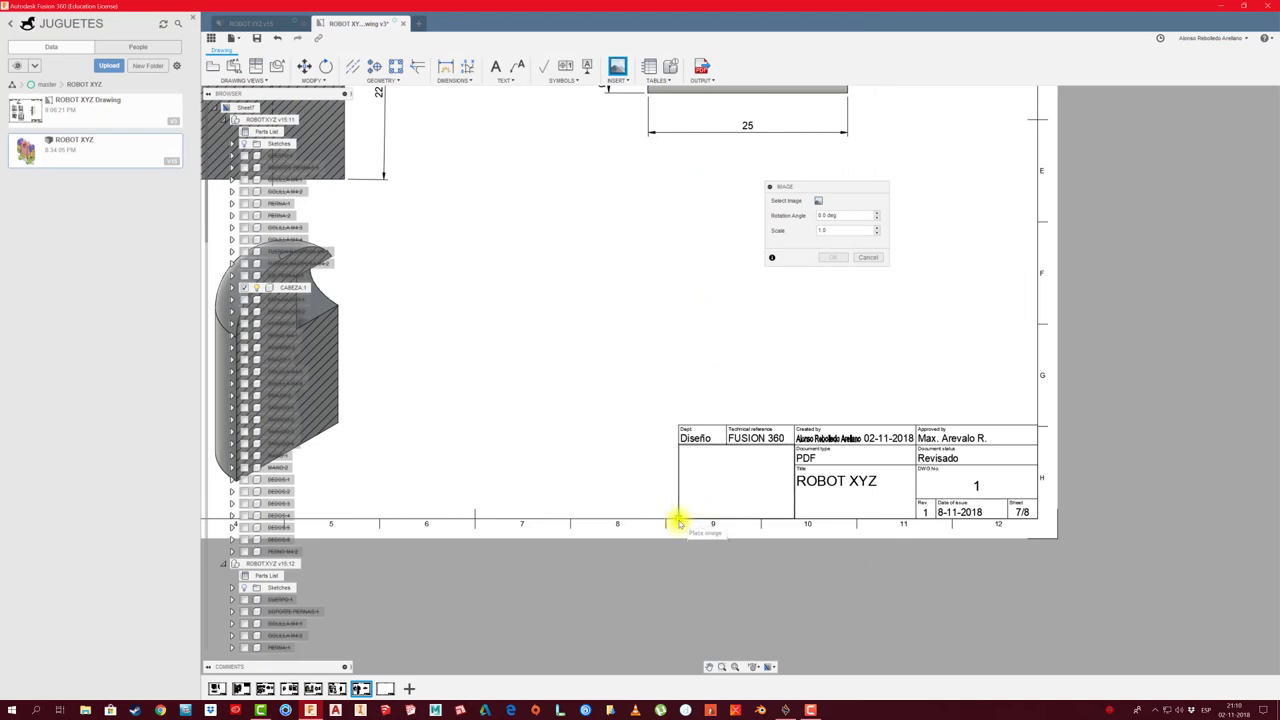
{"action": "left_click", "coordinate": [679, 523]}
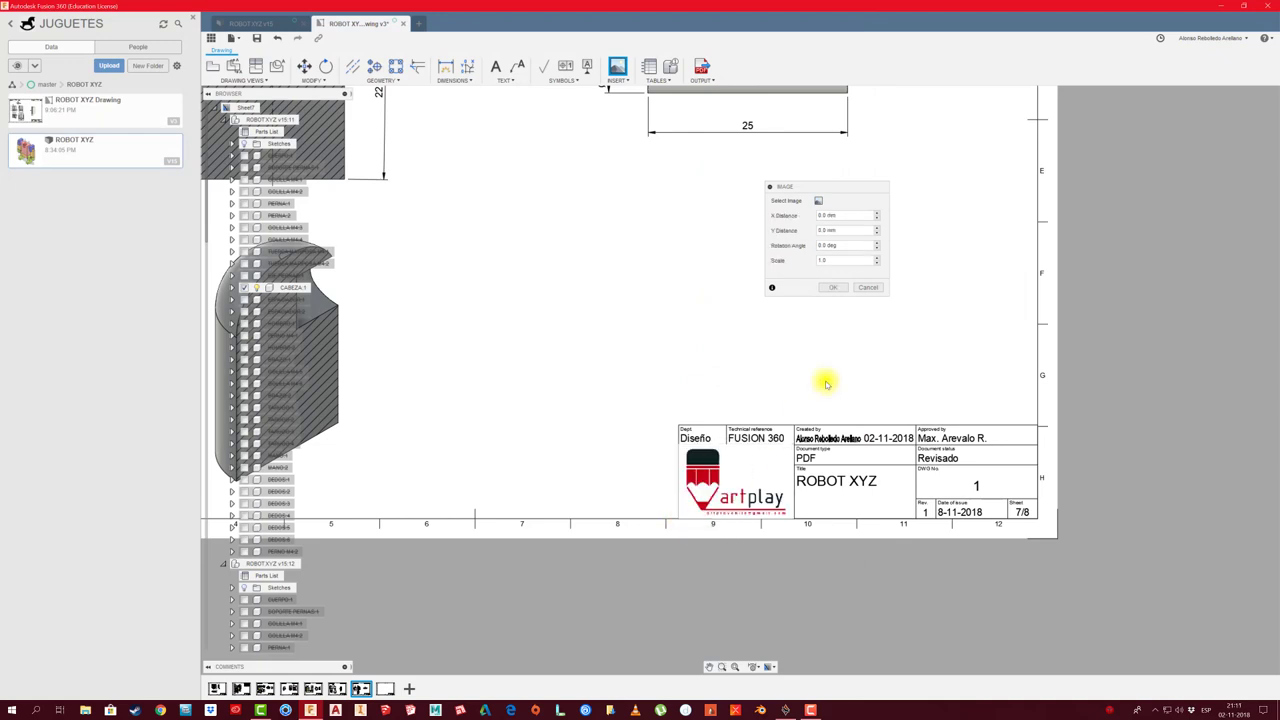
{"action": "left_click", "coordinate": [877, 264]}
{"action": "left_click", "coordinate": [877, 228]}
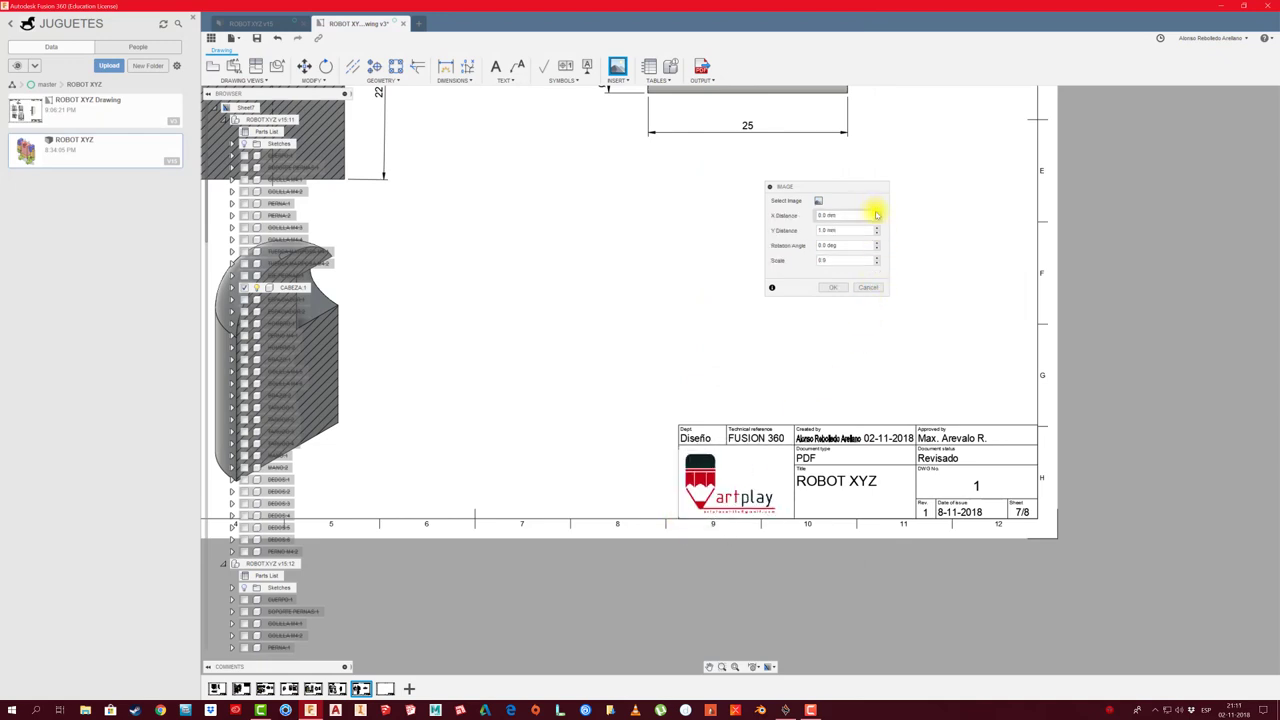
{"action": "left_click", "coordinate": [877, 214]}
{"action": "left_click", "coordinate": [833, 287]}
{"action": "scroll", "coordinate": [729, 423], "scroll_direction": "down", "scroll_amount": 3}
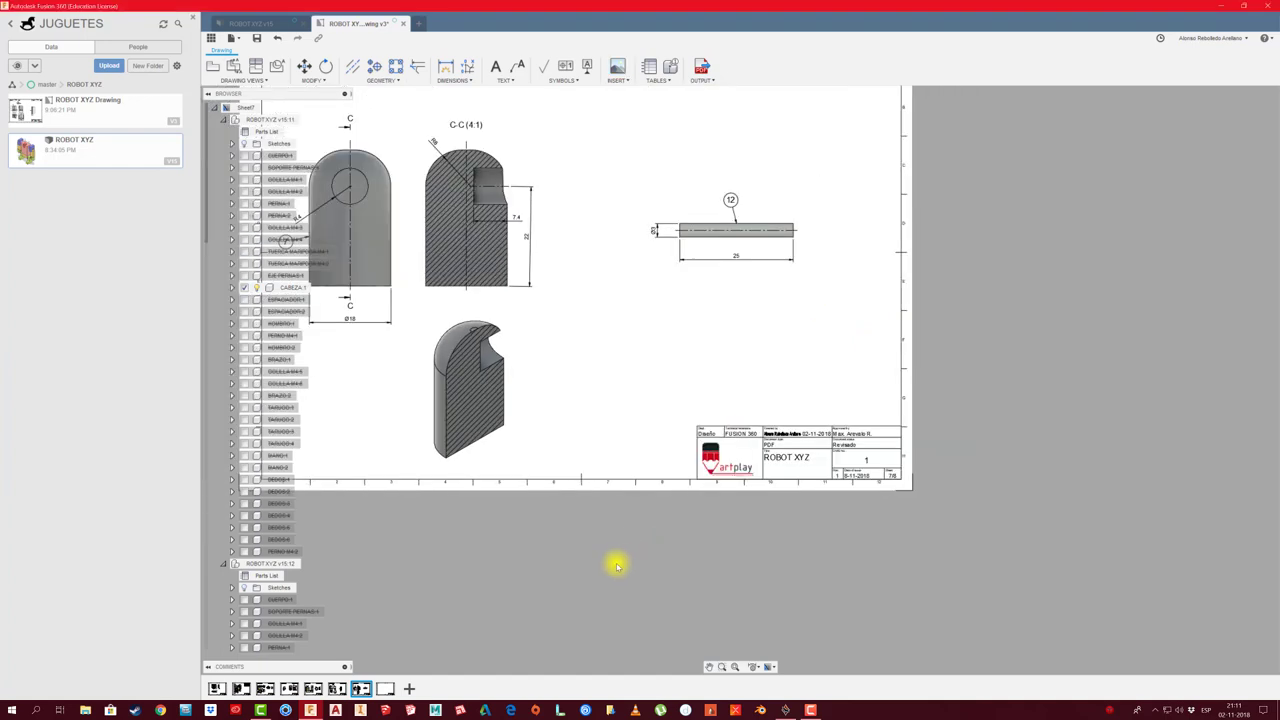
Add the same artplay logo to sheet 8's title block at scale 0.9, raised 1.0 mm
{"action": "left_click", "coordinate": [386, 688]}
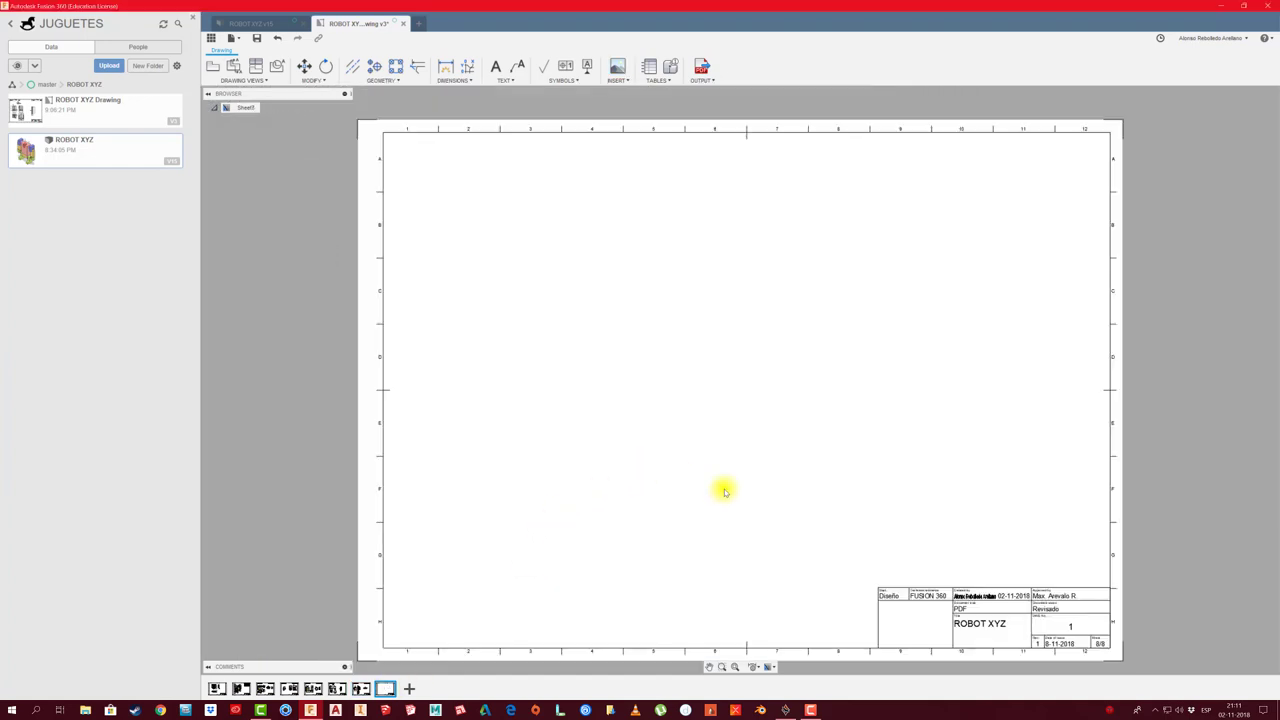
{"action": "middle_click_drag", "start_coordinate": [583, 389], "coordinate": [322, 262]}
{"action": "left_click", "coordinate": [617, 65]}
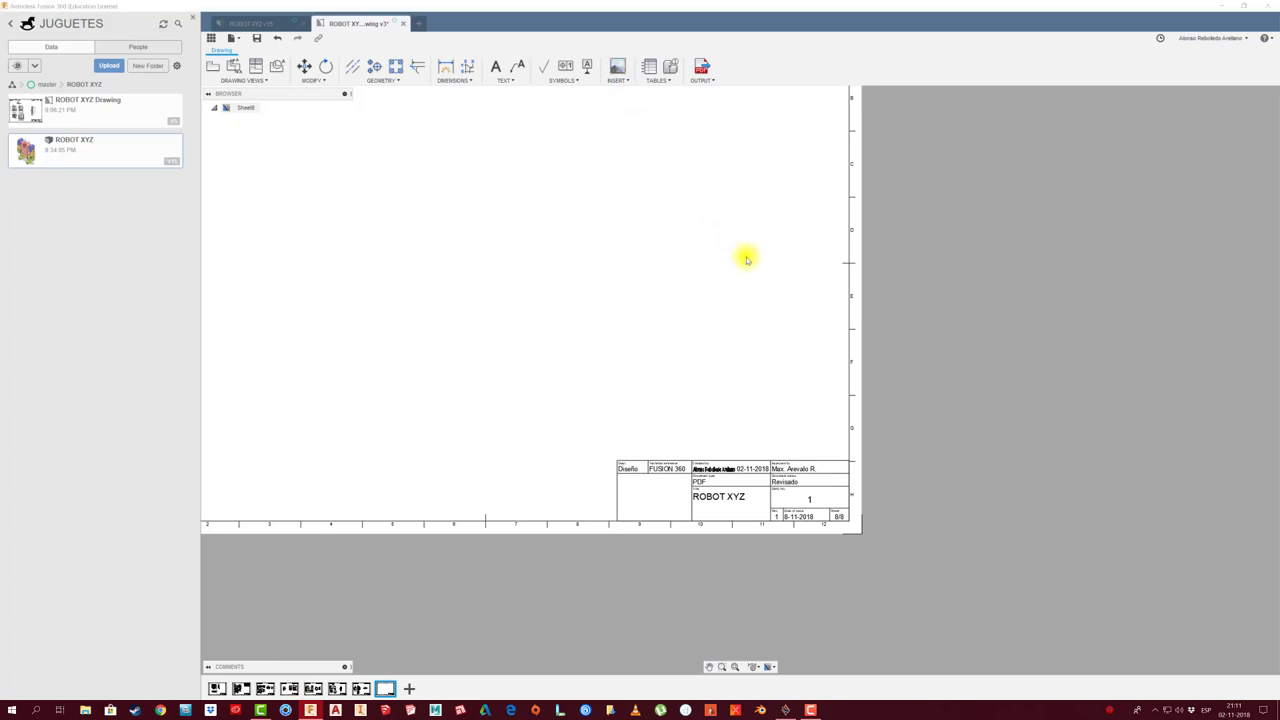
{"action": "left_click", "coordinate": [793, 560]}
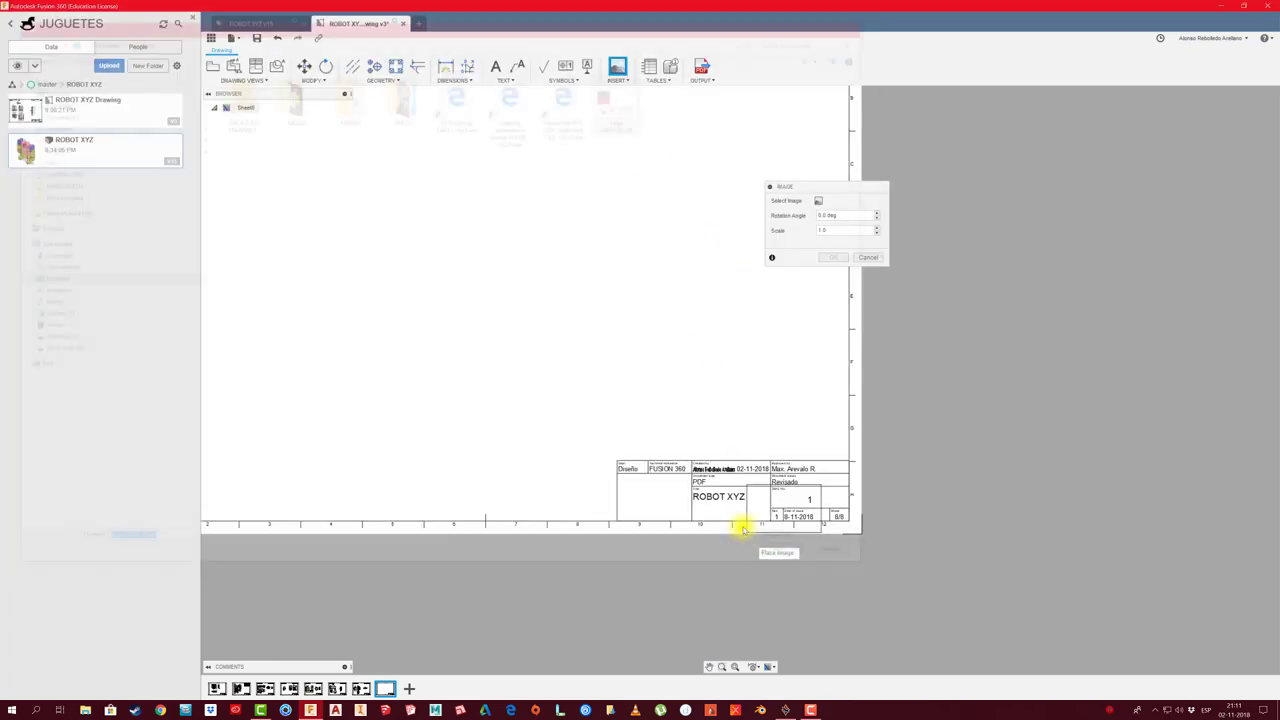
{"action": "left_click", "coordinate": [554, 518]}
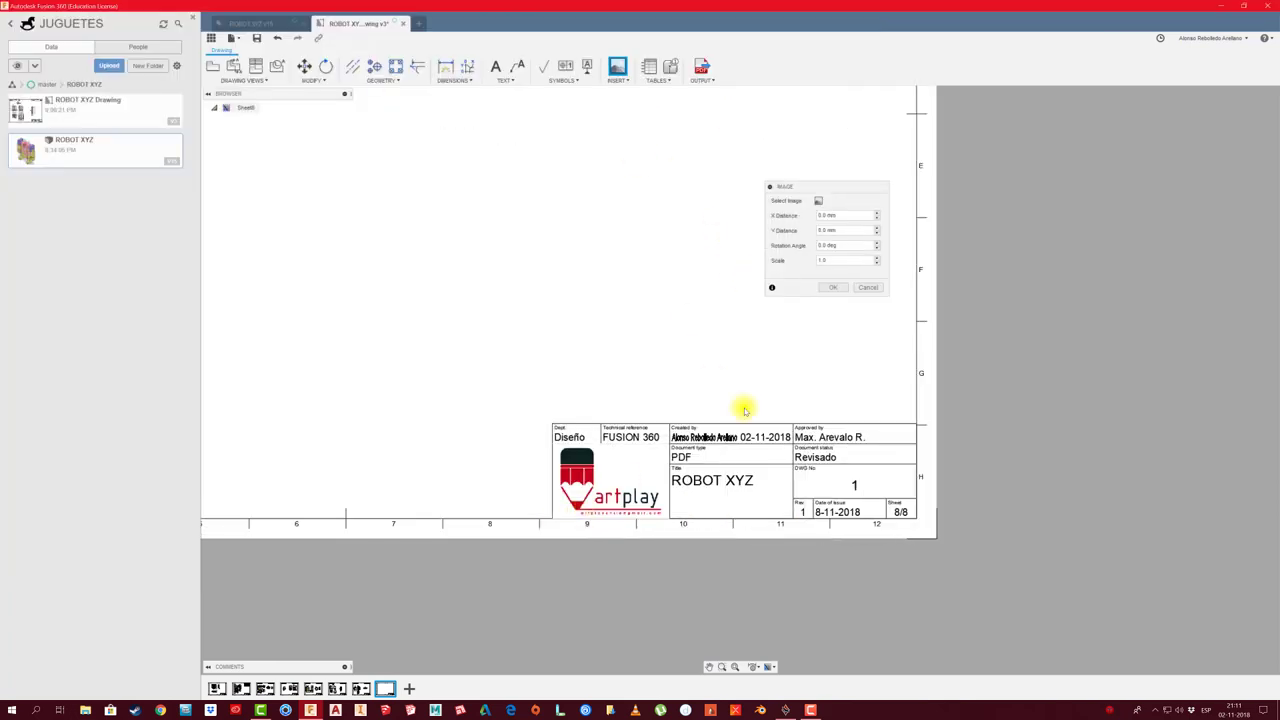
{"action": "left_click", "coordinate": [877, 262]}
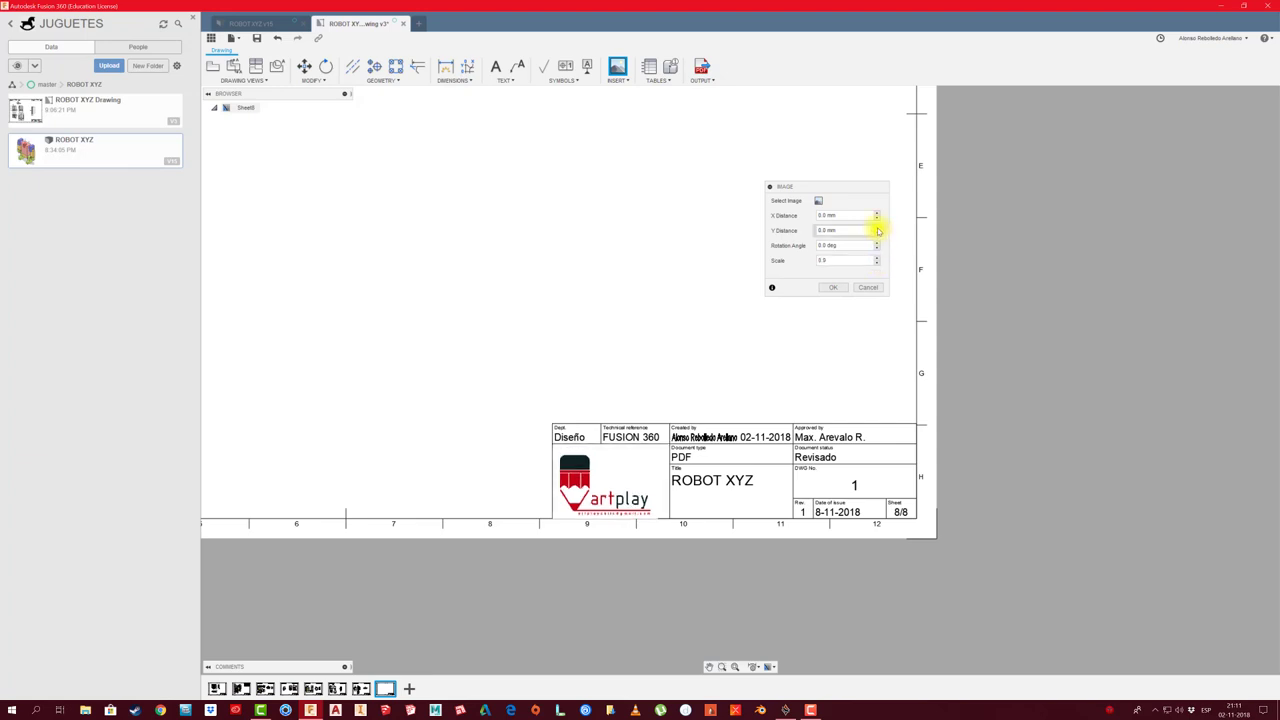
{"action": "left_click", "coordinate": [877, 228]}
{"action": "left_click", "coordinate": [833, 287]}
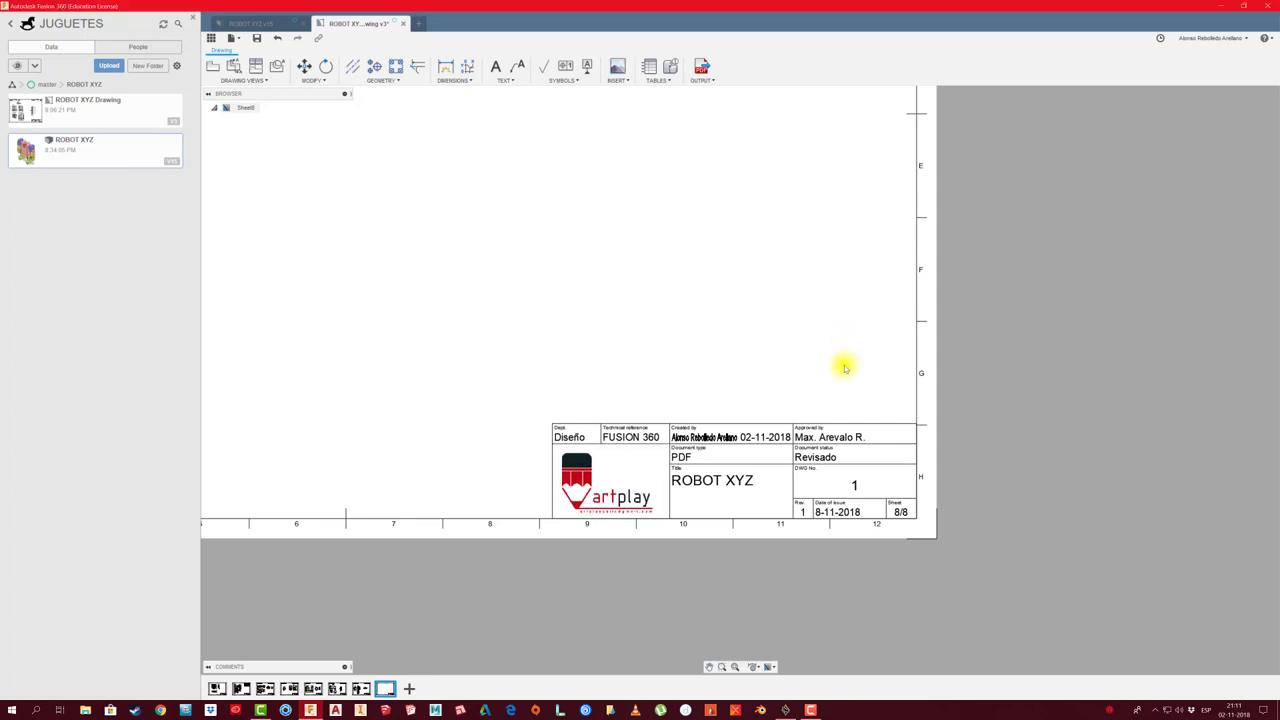
{"action": "scroll", "coordinate": [651, 331], "scroll_direction": "down", "scroll_amount": 2}
{"action": "mouse_move", "coordinate": [651, 331]}
{"action": "middle_mouse_down"}
{"action": "mouse_move", "coordinate": [897, 448]}
{"action": "mouse_move", "coordinate": [844, 474]}
{"action": "middle_mouse_up"}
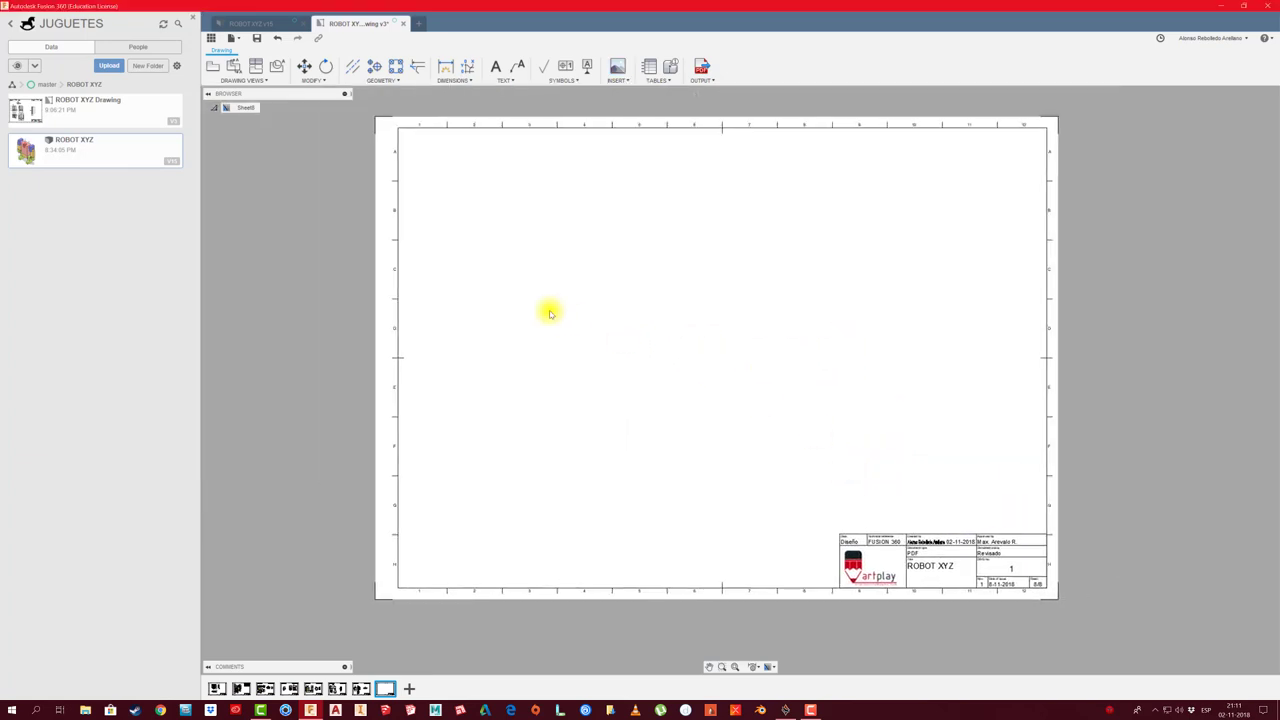
Check a small cylinder end face on the 3D robot design, then return to the drawing
{"action": "left_click", "coordinate": [212, 66]}
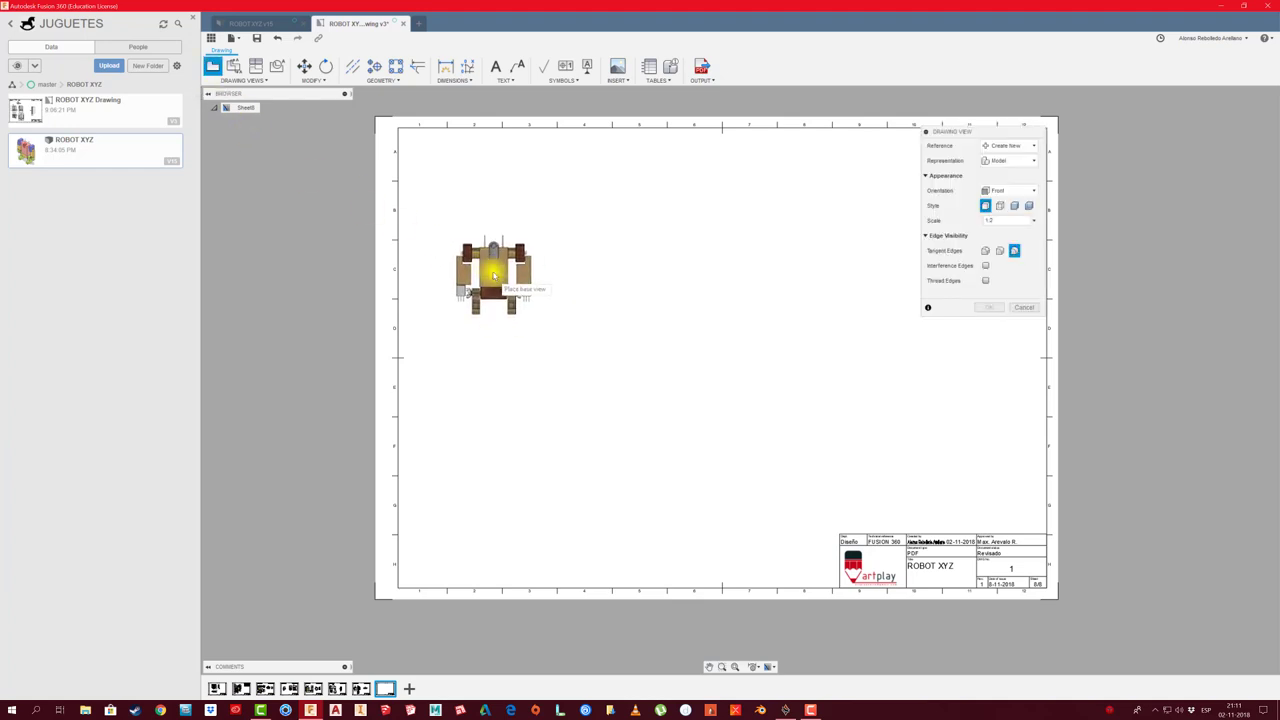
{"action": "scroll", "coordinate": [494, 280], "scroll_direction": "up", "scroll_amount": 2}
{"action": "scroll", "coordinate": [491, 278], "scroll_direction": "up", "scroll_amount": 1}
{"action": "scroll", "coordinate": [491, 278], "scroll_direction": "down", "scroll_amount": 3}
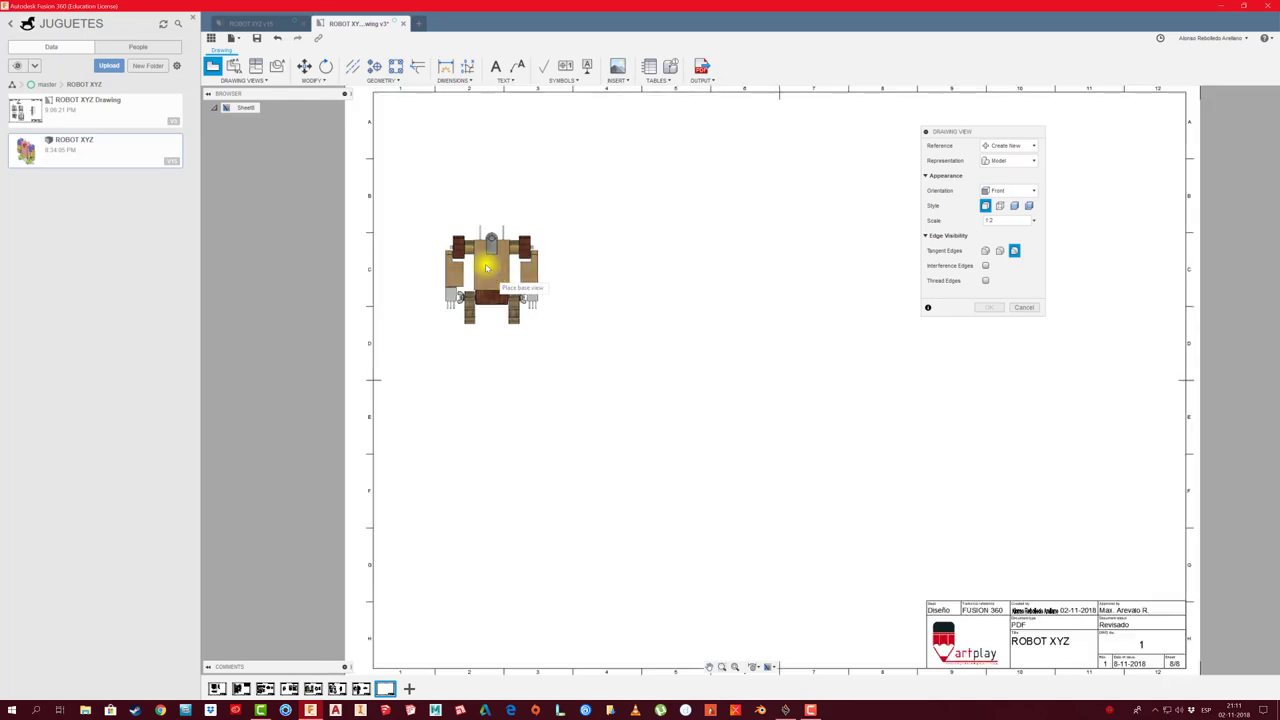
{"action": "left_click", "coordinate": [248, 23]}
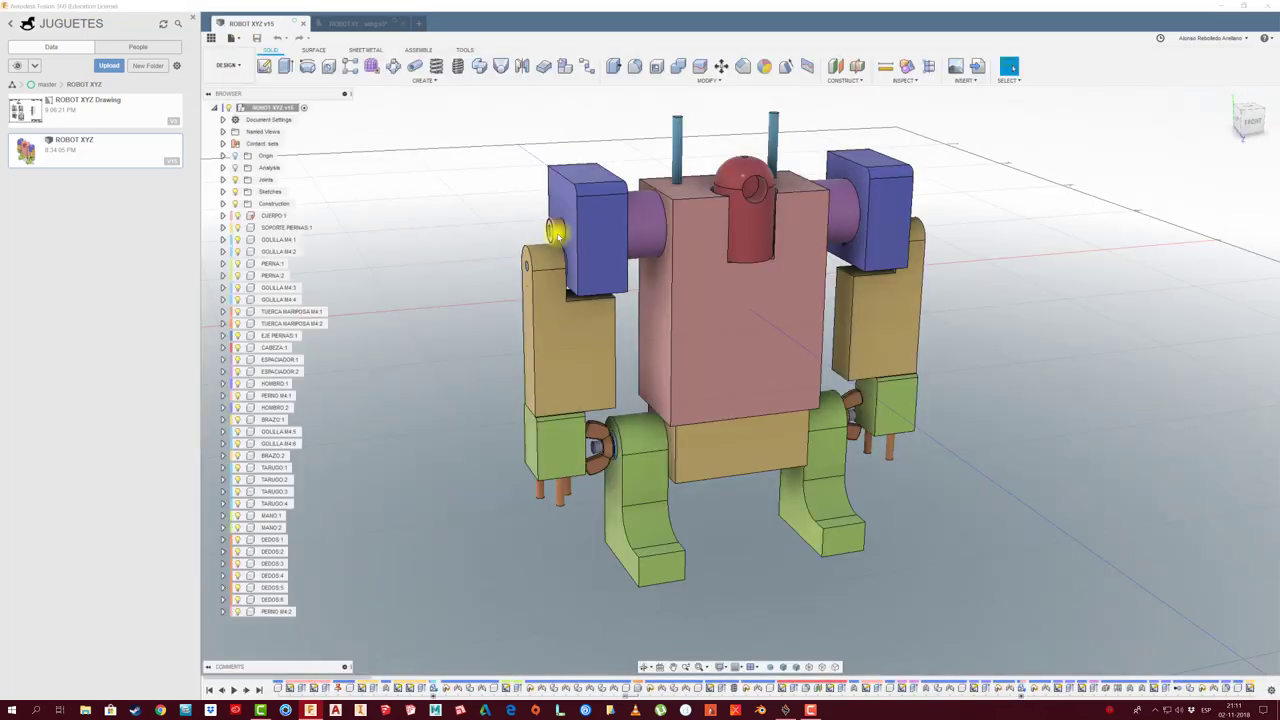
{"action": "left_click", "coordinate": [558, 230]}
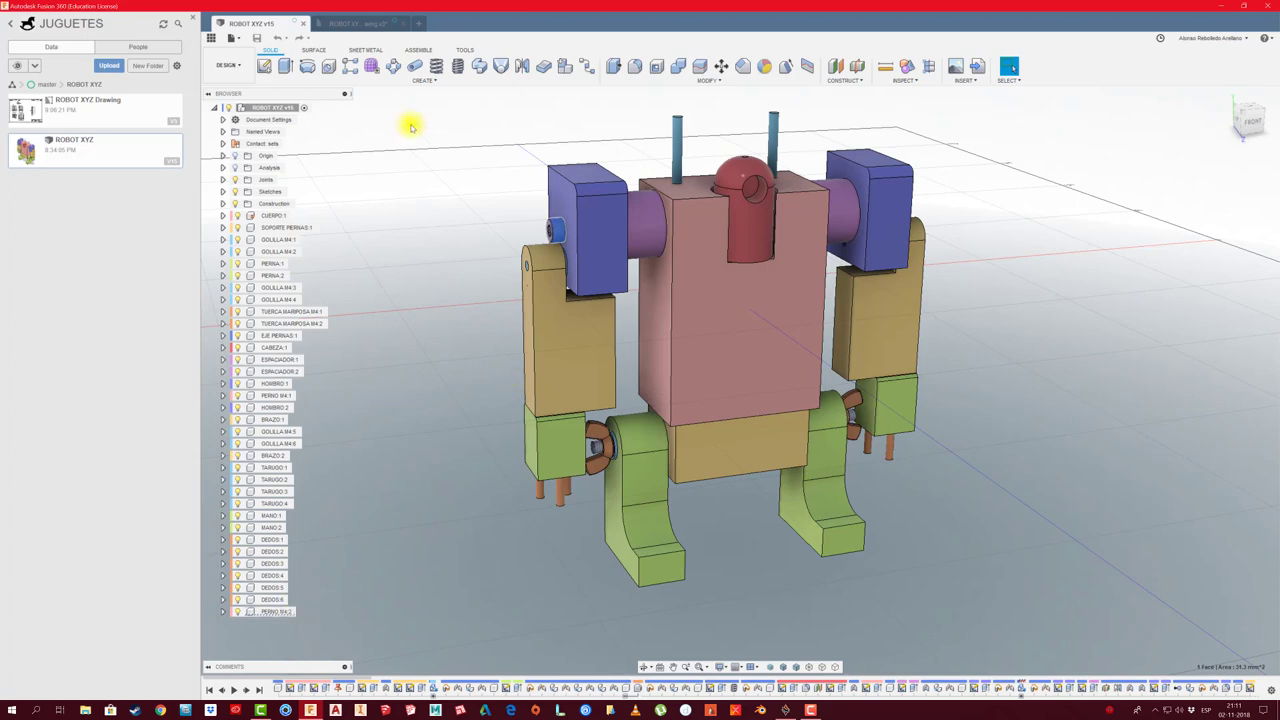
{"action": "left_click", "coordinate": [371, 23]}
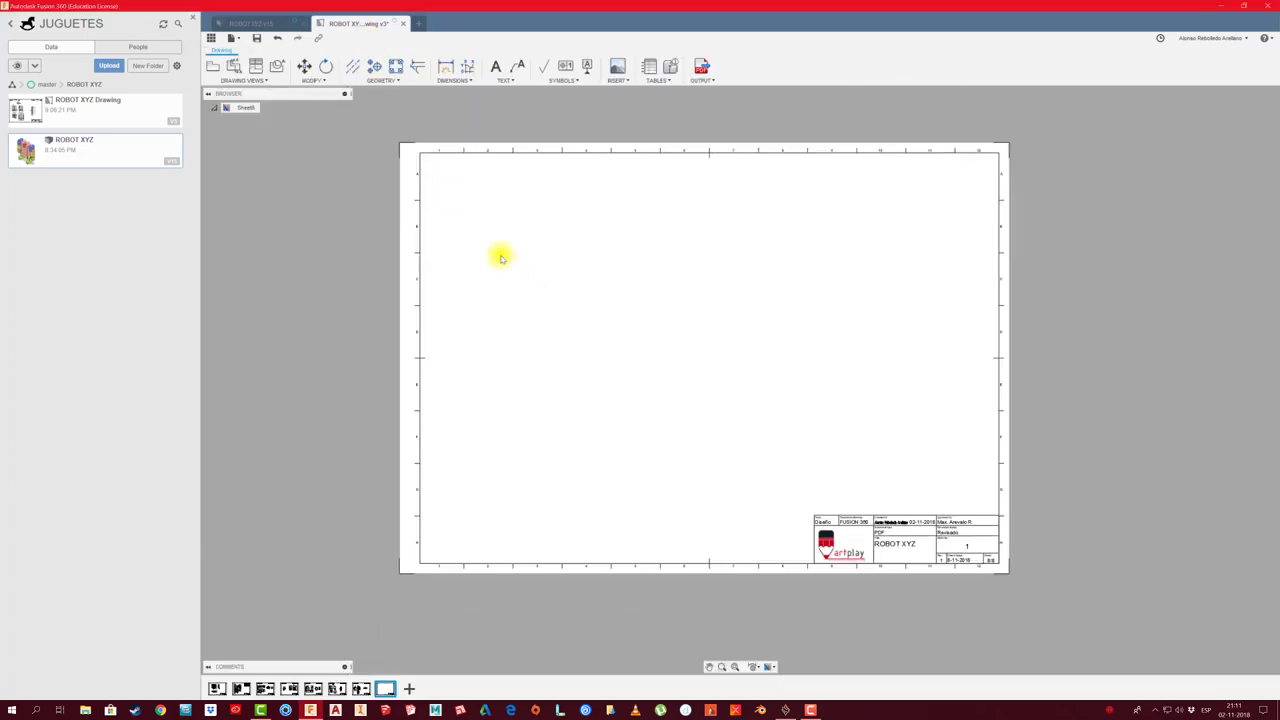
Place a 4:1 front base view of the robot on sheet 8, shaded with hidden edges
{"action": "left_click", "coordinate": [214, 70]}
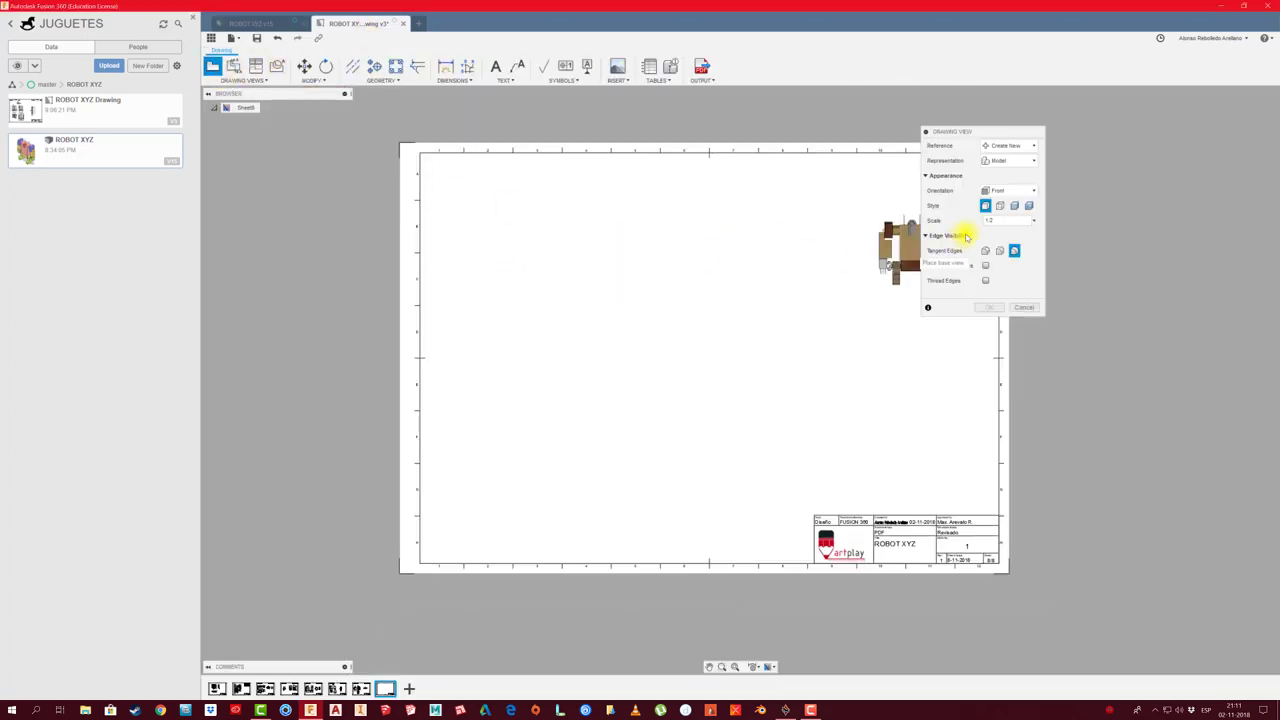
{"action": "left_click", "coordinate": [1035, 224]}
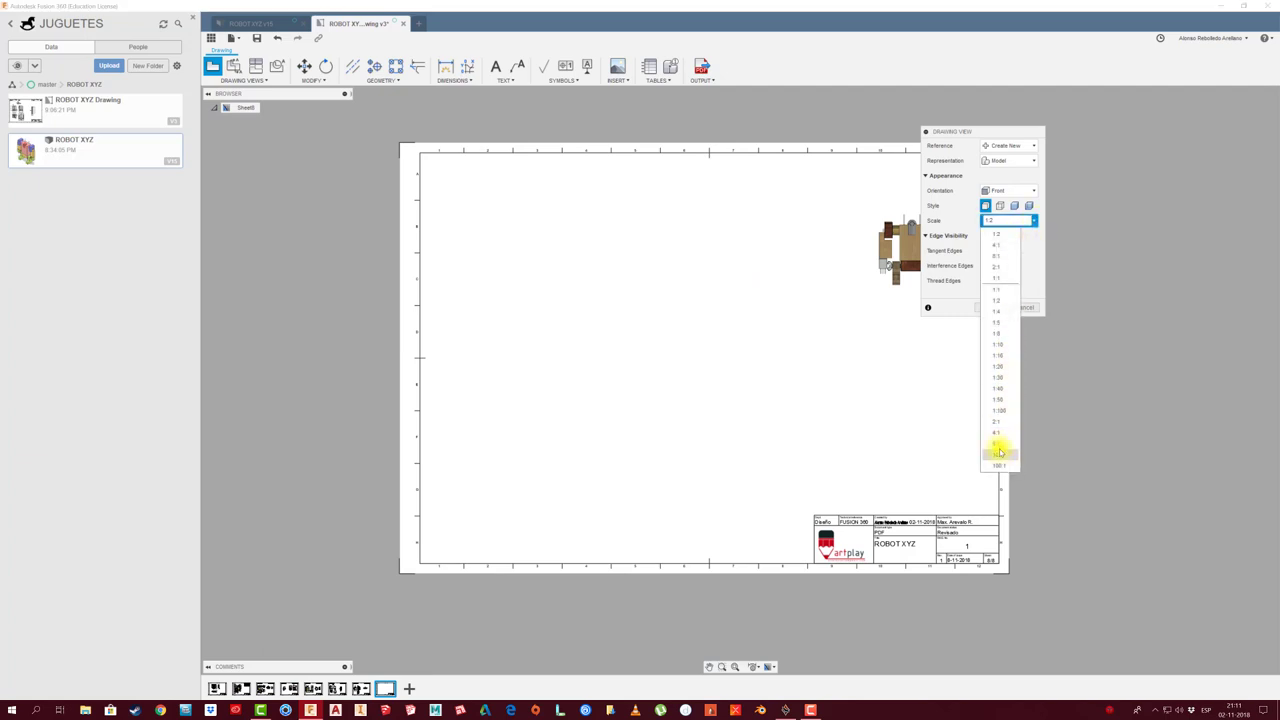
{"action": "left_click", "coordinate": [1000, 447]}
{"action": "scroll", "coordinate": [700, 350], "scroll_direction": "down", "scroll_amount": 2}
{"action": "scroll", "coordinate": [760, 440], "scroll_direction": "down", "scroll_amount": 2}
{"action": "scroll", "coordinate": [805, 470], "scroll_direction": "down", "scroll_amount": 2}
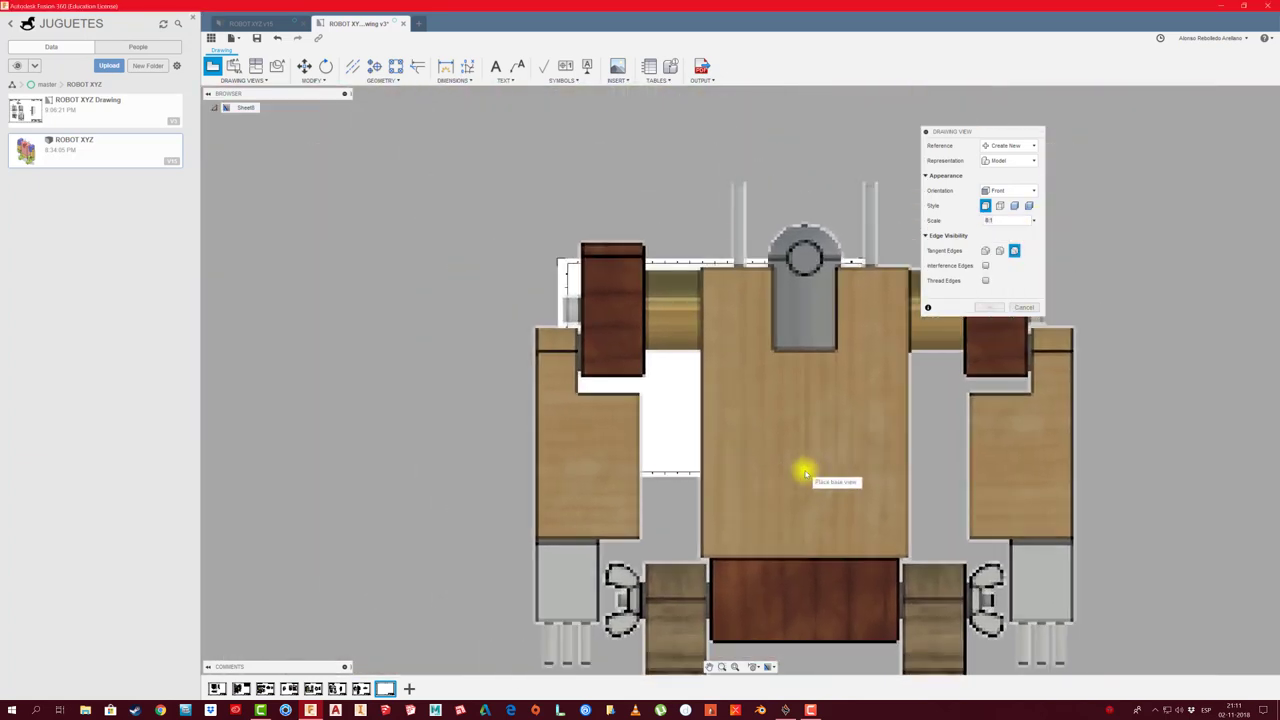
{"action": "scroll", "coordinate": [818, 476], "scroll_direction": "down", "scroll_amount": 1}
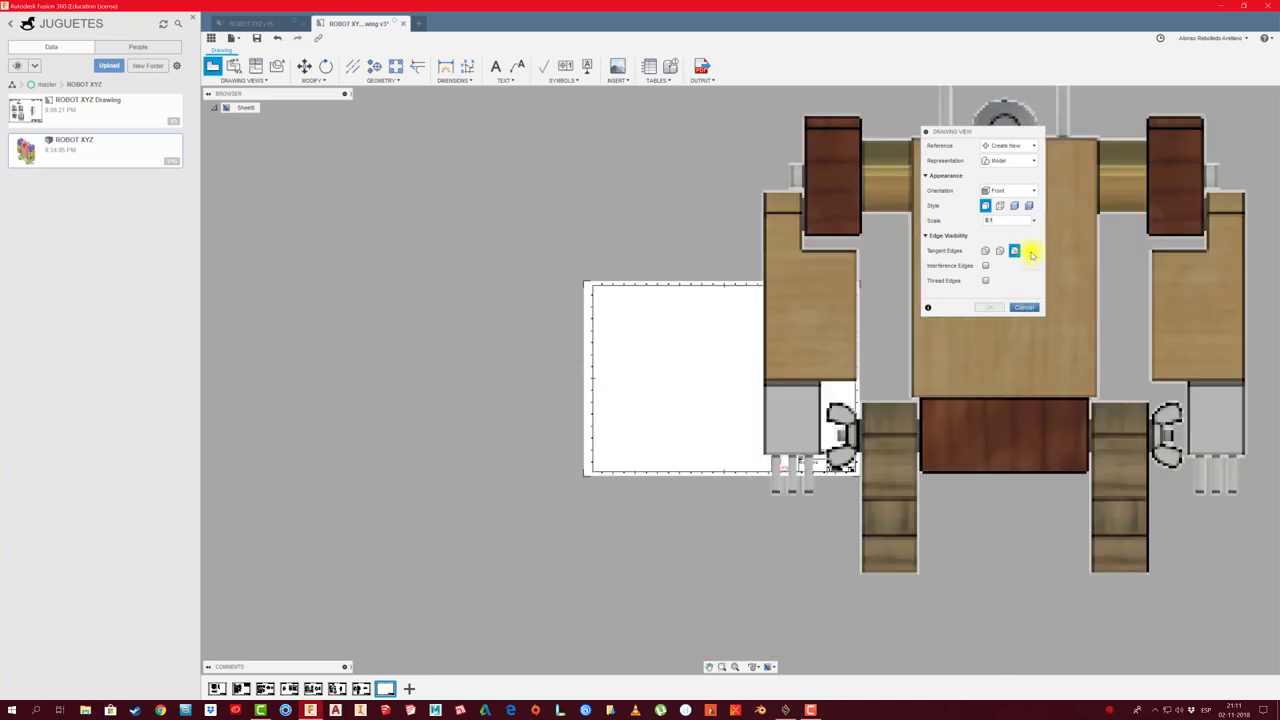
{"action": "left_click", "coordinate": [1033, 222]}
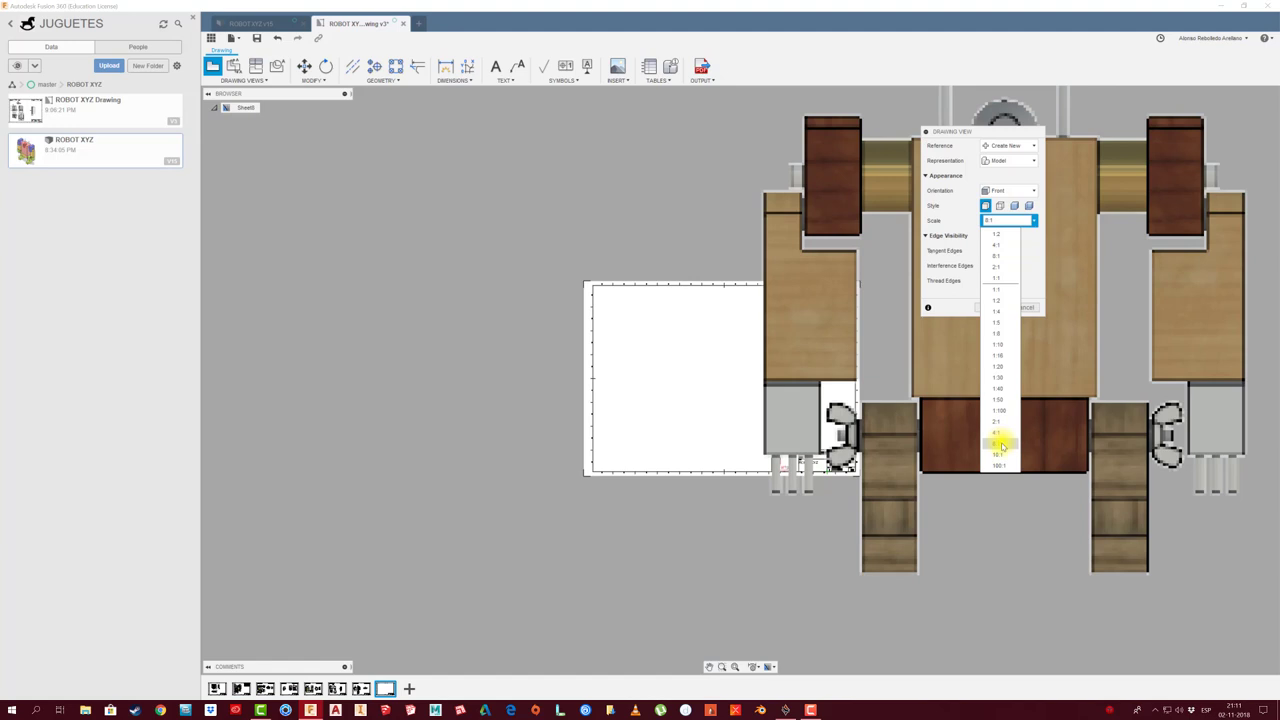
{"action": "left_click", "coordinate": [994, 245]}
{"action": "left_click", "coordinate": [731, 400]}
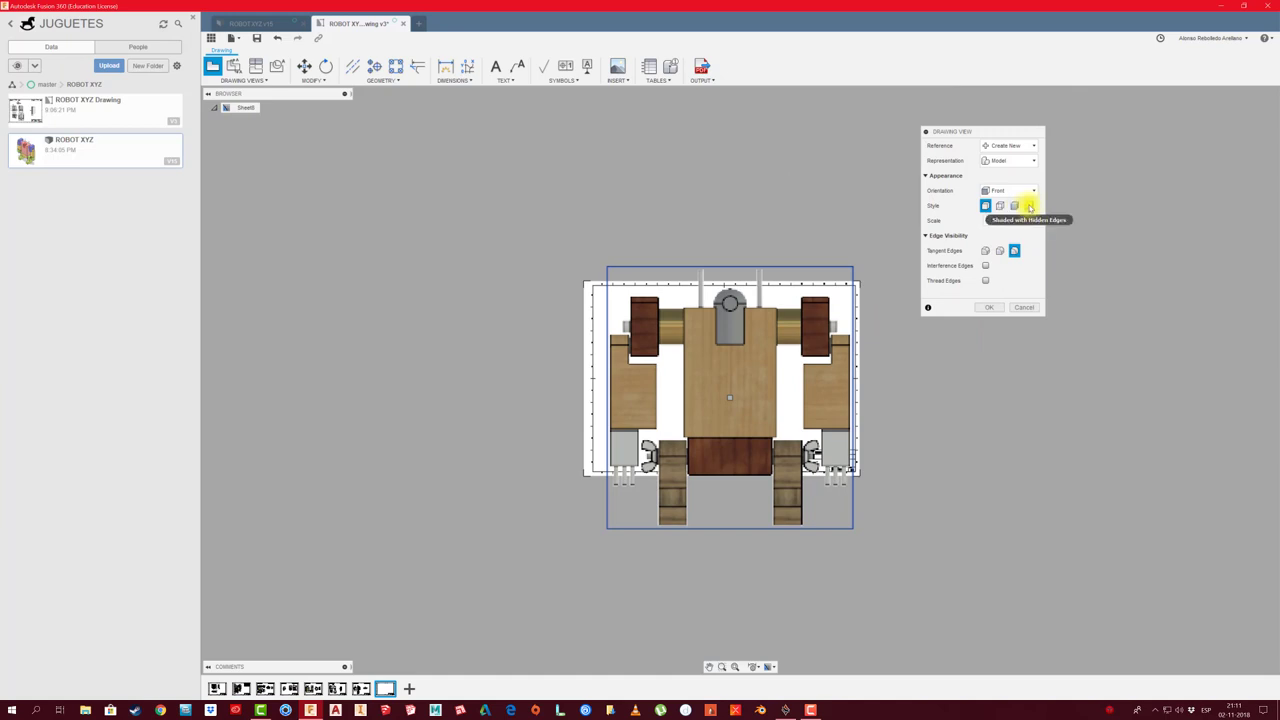
{"action": "left_click", "coordinate": [1015, 205]}
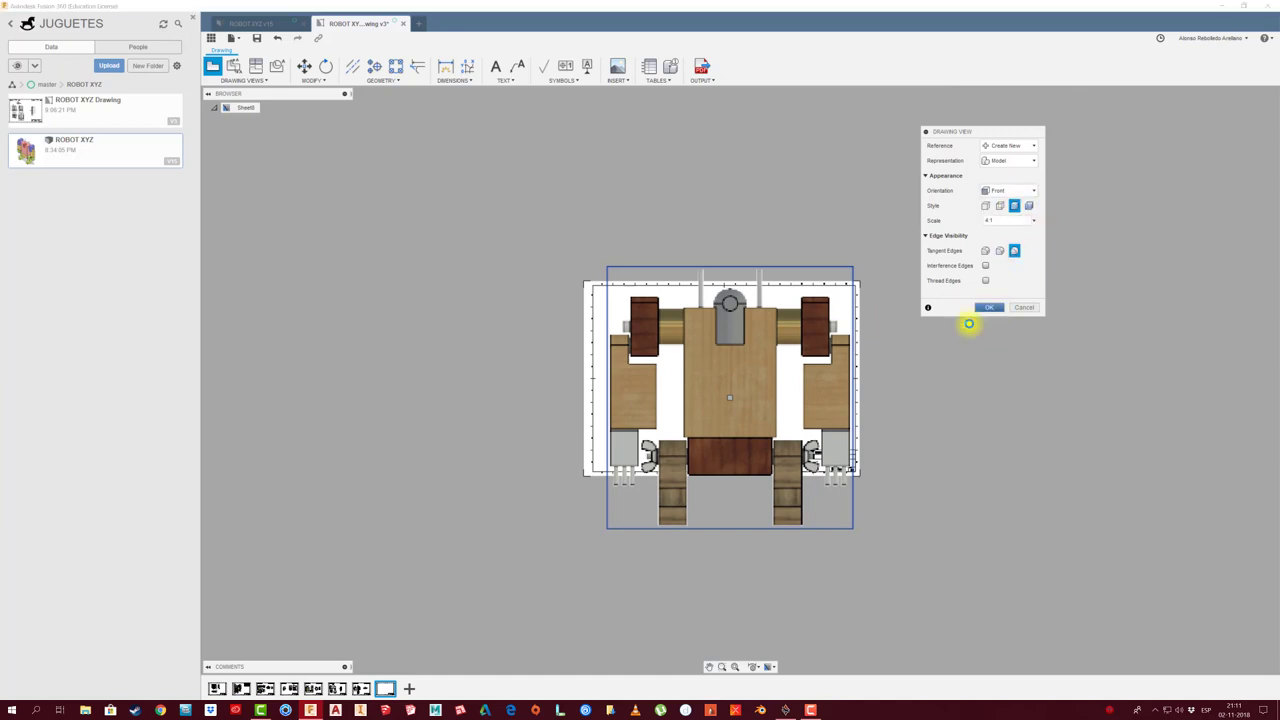
{"action": "left_click", "coordinate": [989, 307]}
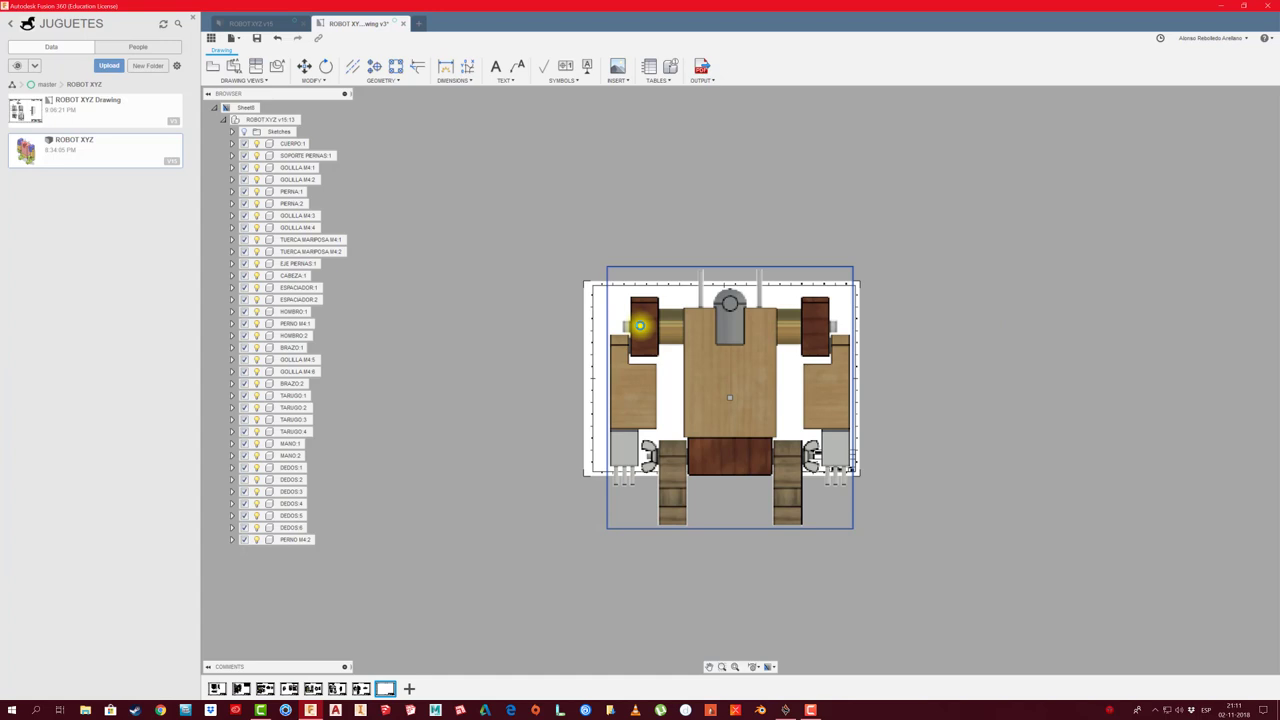
Suppress every robot component except PERNO M4:2 in the bolt view
{"action": "scroll", "coordinate": [640, 325], "scroll_direction": "up", "scroll_amount": 2}
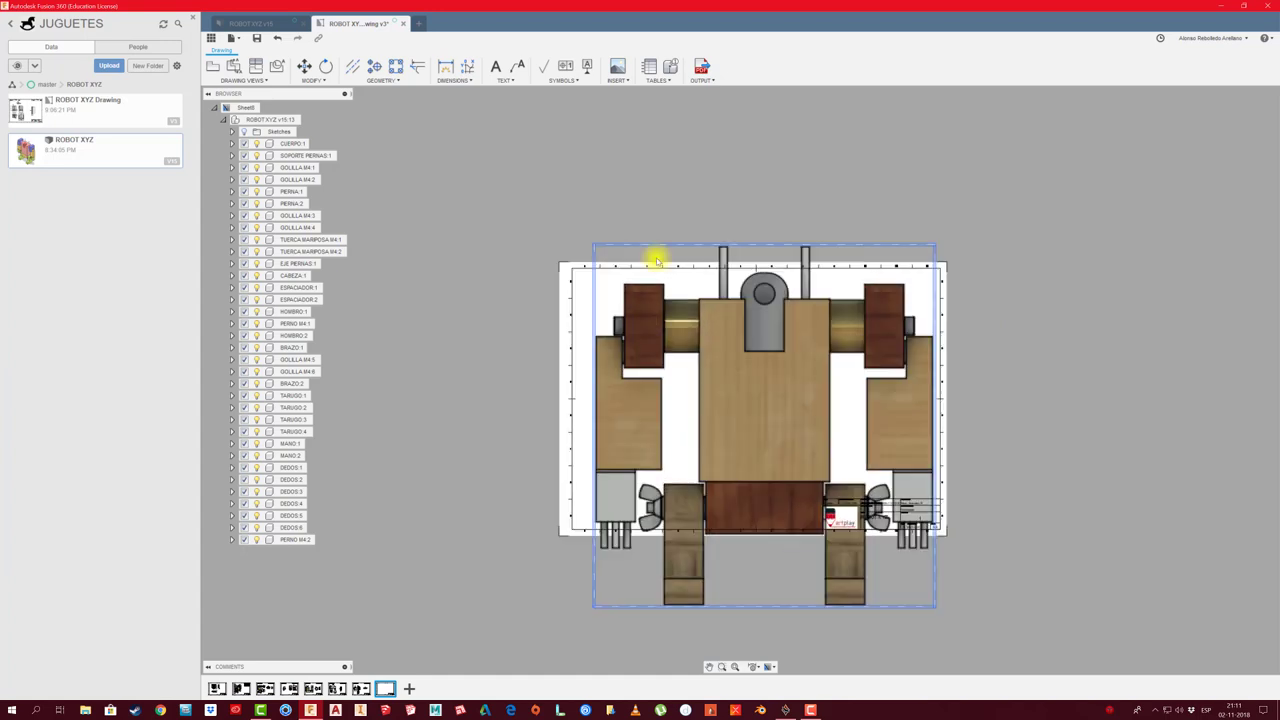
{"action": "left_click", "coordinate": [296, 539]}
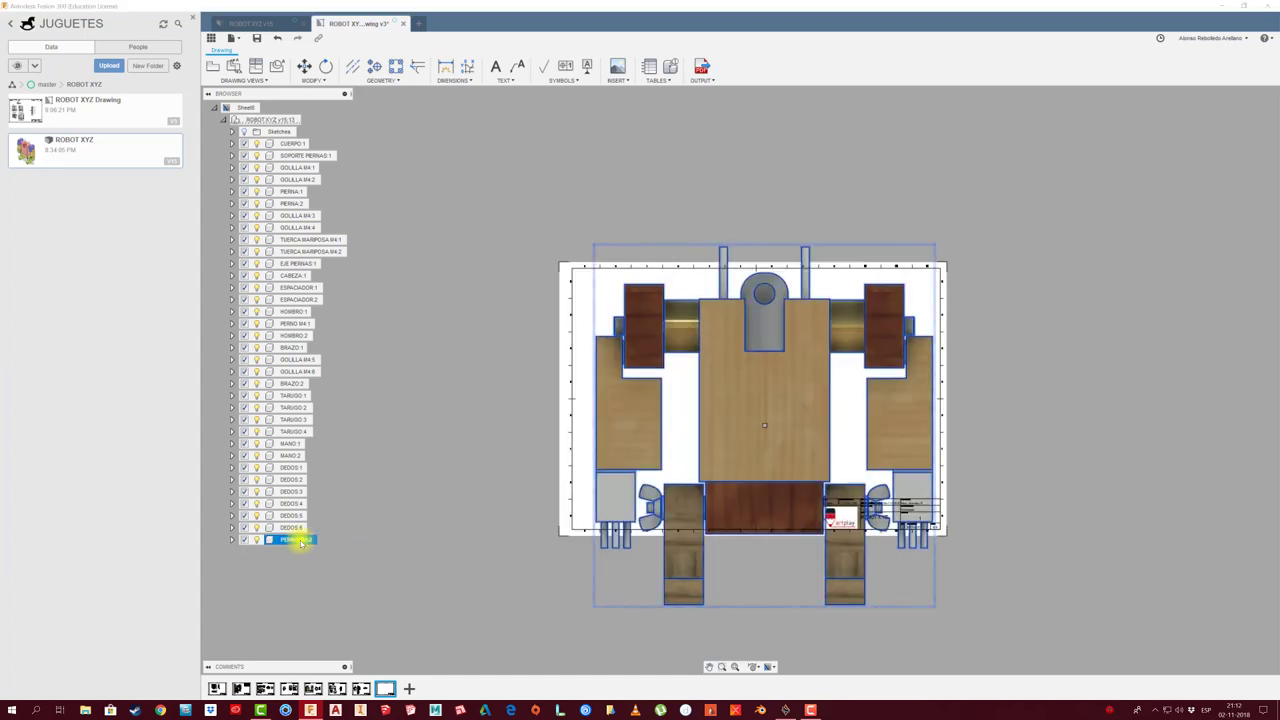
{"action": "right_click", "coordinate": [301, 541]}
{"action": "left_click", "coordinate": [333, 594]}
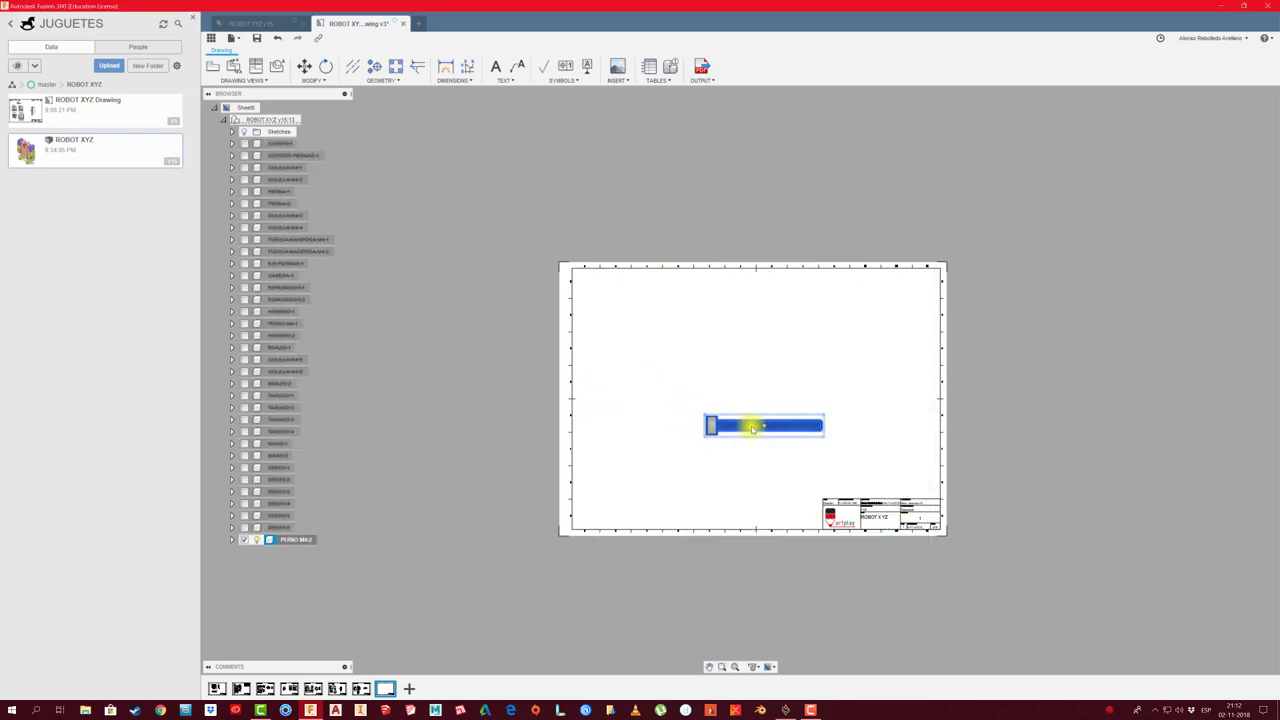
Move the bolt view toward the sheet's upper left
{"action": "key", "text": "m"}
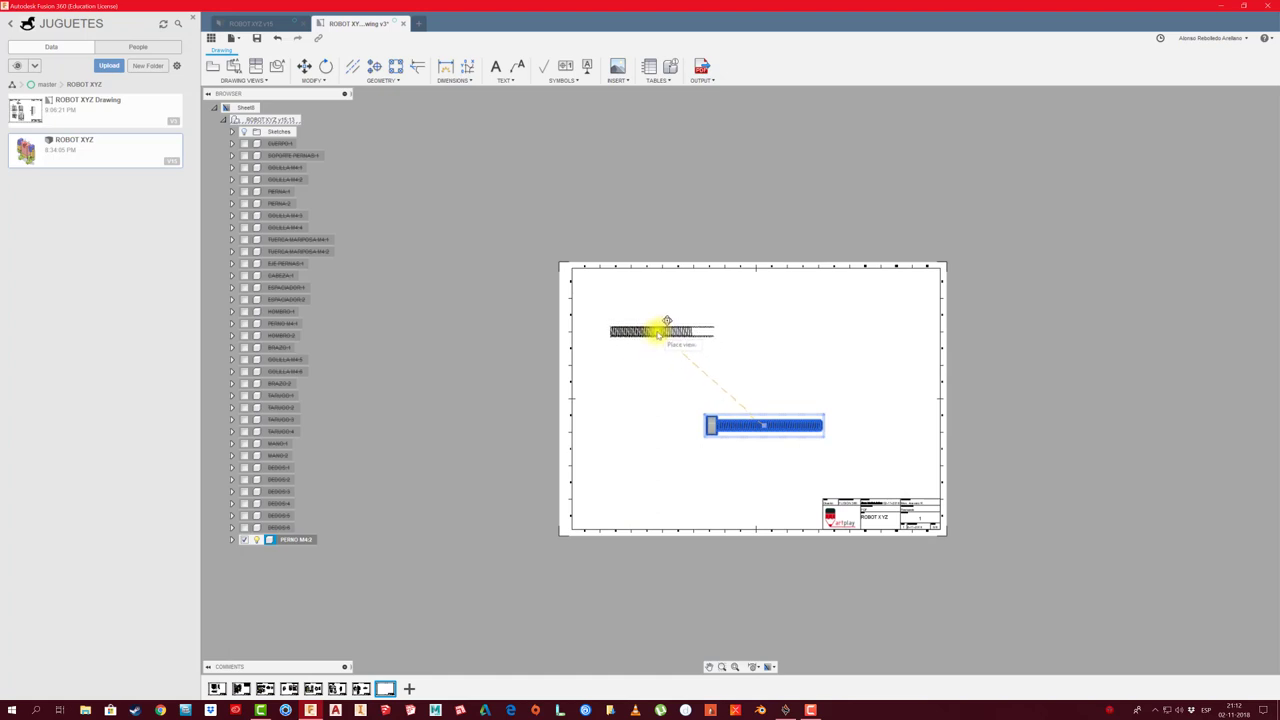
{"action": "left_click", "coordinate": [658, 332]}
{"action": "scroll", "coordinate": [650, 318], "scroll_direction": "up", "scroll_amount": 3}
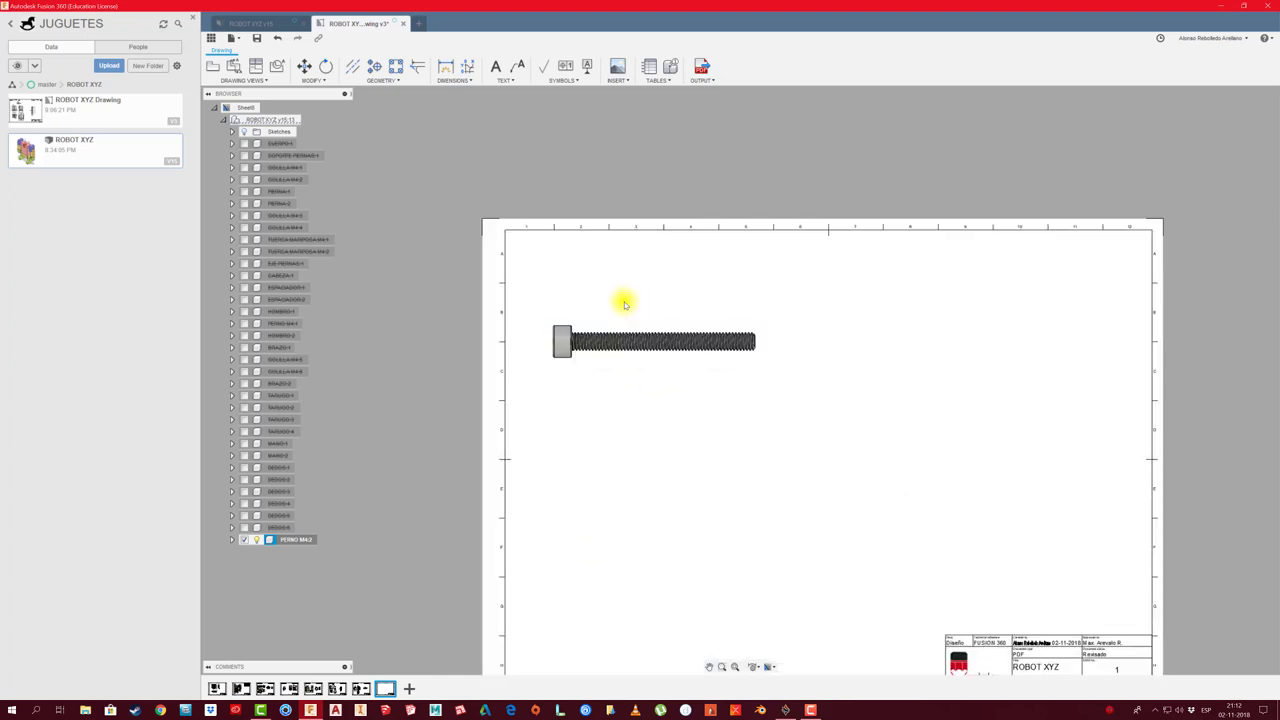
{"action": "scroll", "coordinate": [623, 303], "scroll_direction": "up", "scroll_amount": 3}
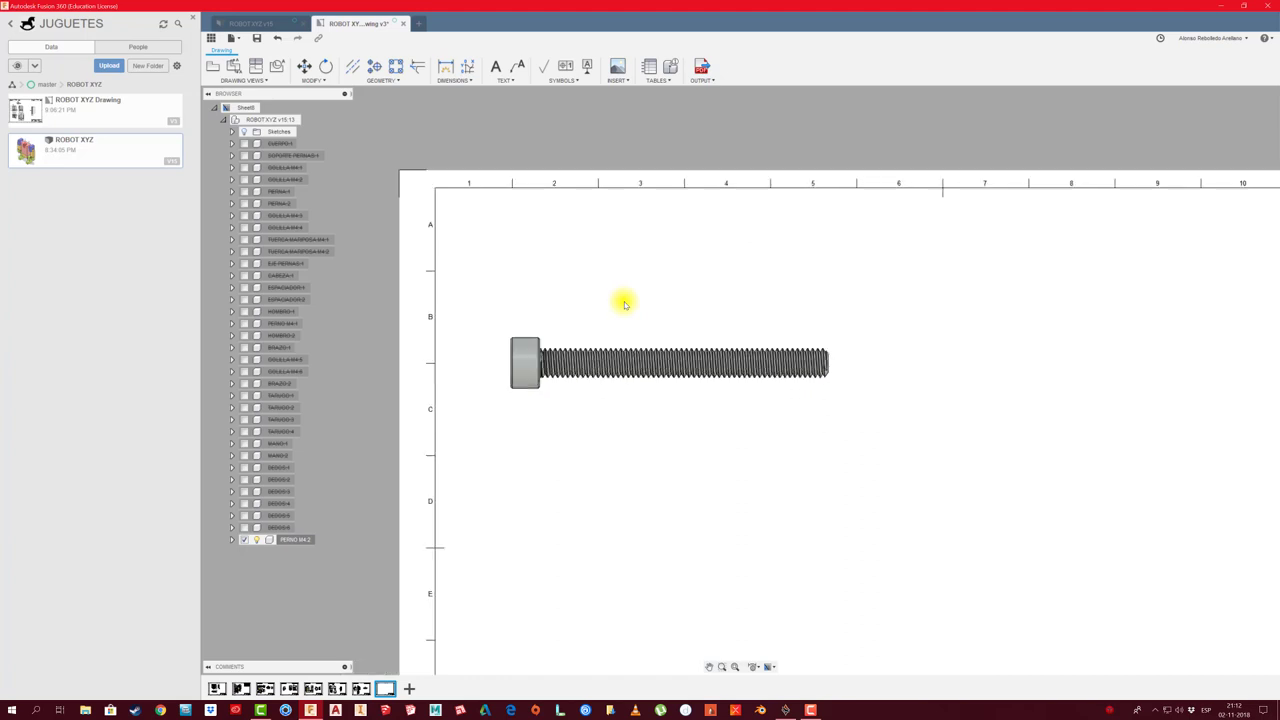
Place a parts list for the bolt (item 10, PERNO M4, ABS Plastic) at the sheet's top-left
{"action": "left_click", "coordinate": [648, 67]}
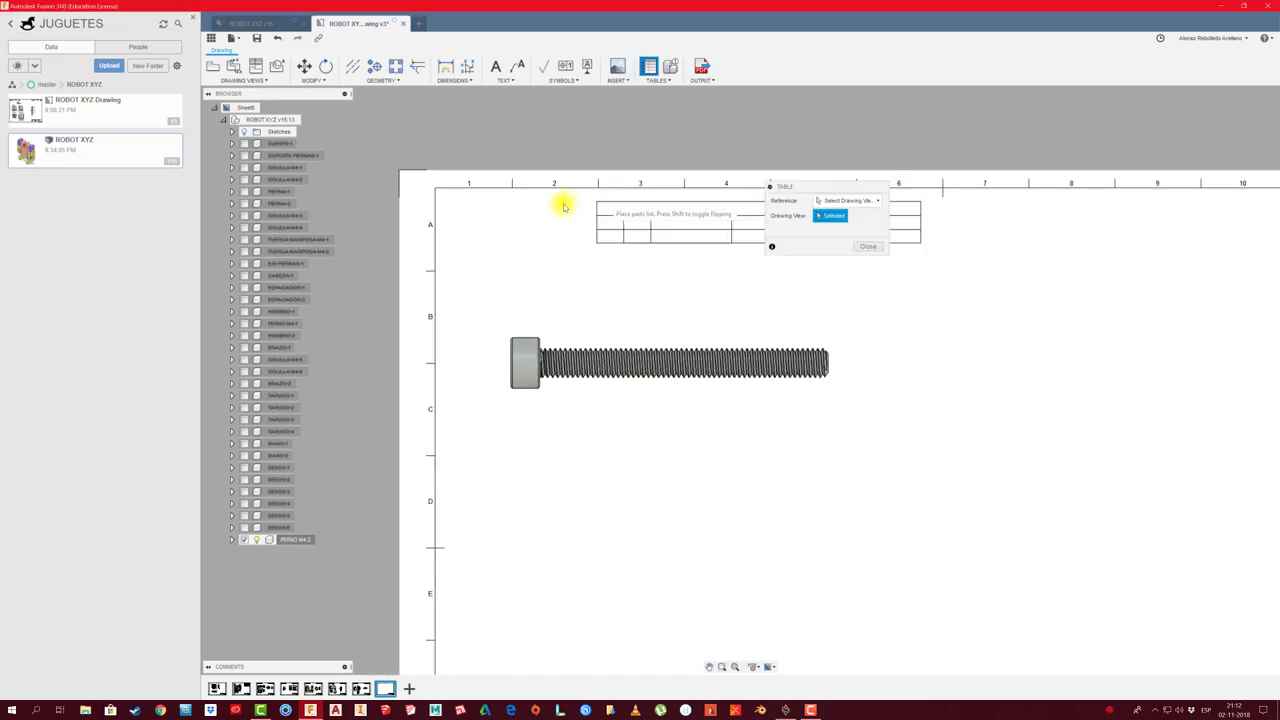
{"action": "left_click", "coordinate": [437, 188]}
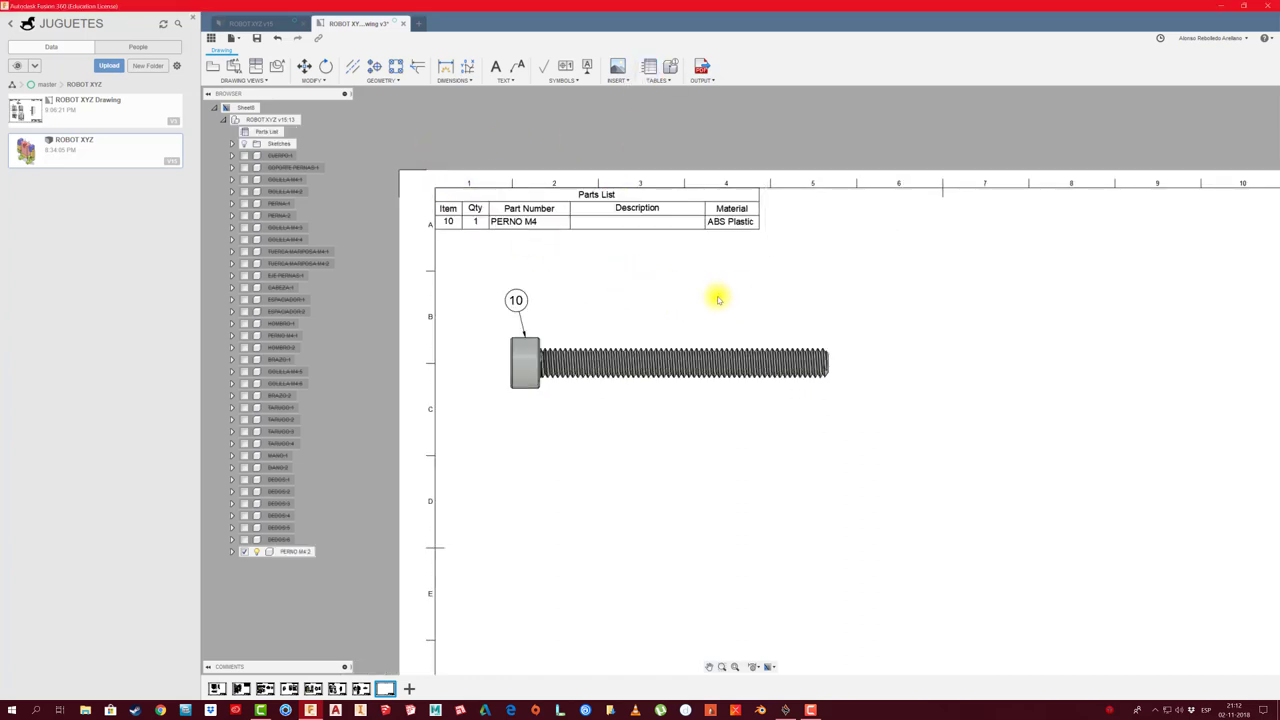
{"action": "scroll", "coordinate": [634, 343], "scroll_direction": "up", "scroll_amount": 1}
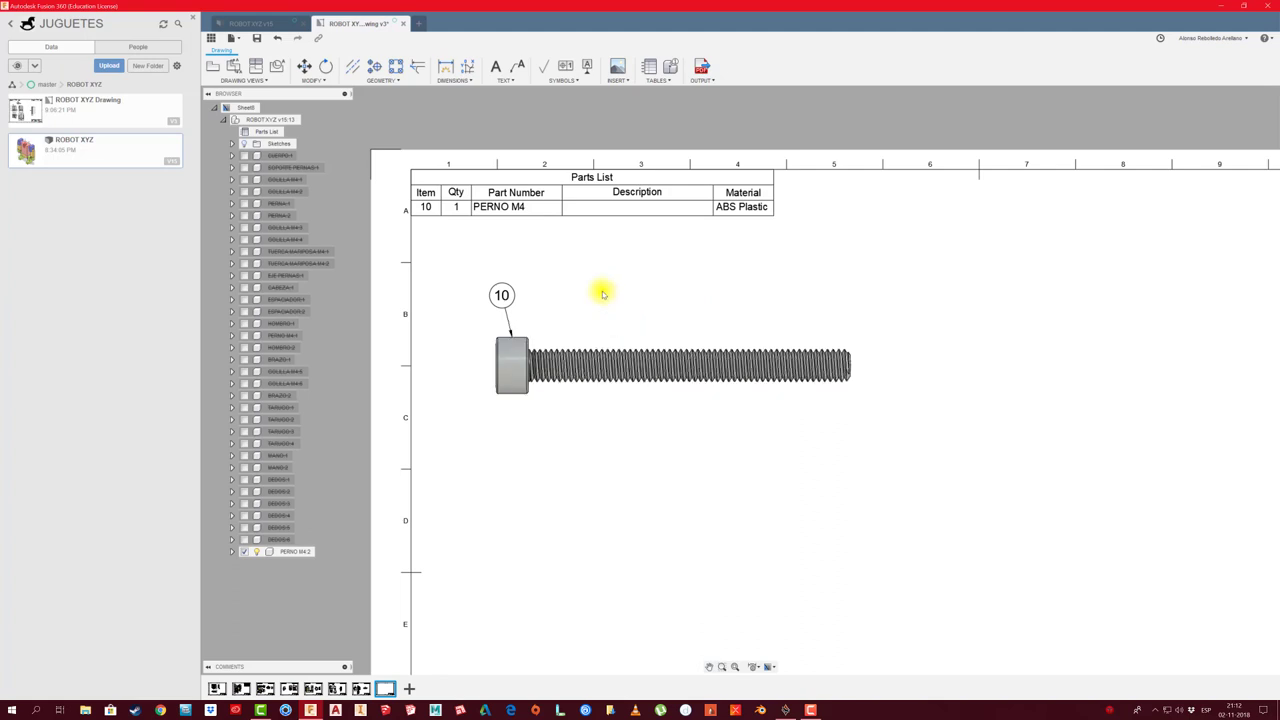
{"action": "scroll", "coordinate": [534, 389], "scroll_direction": "up", "scroll_amount": 1}
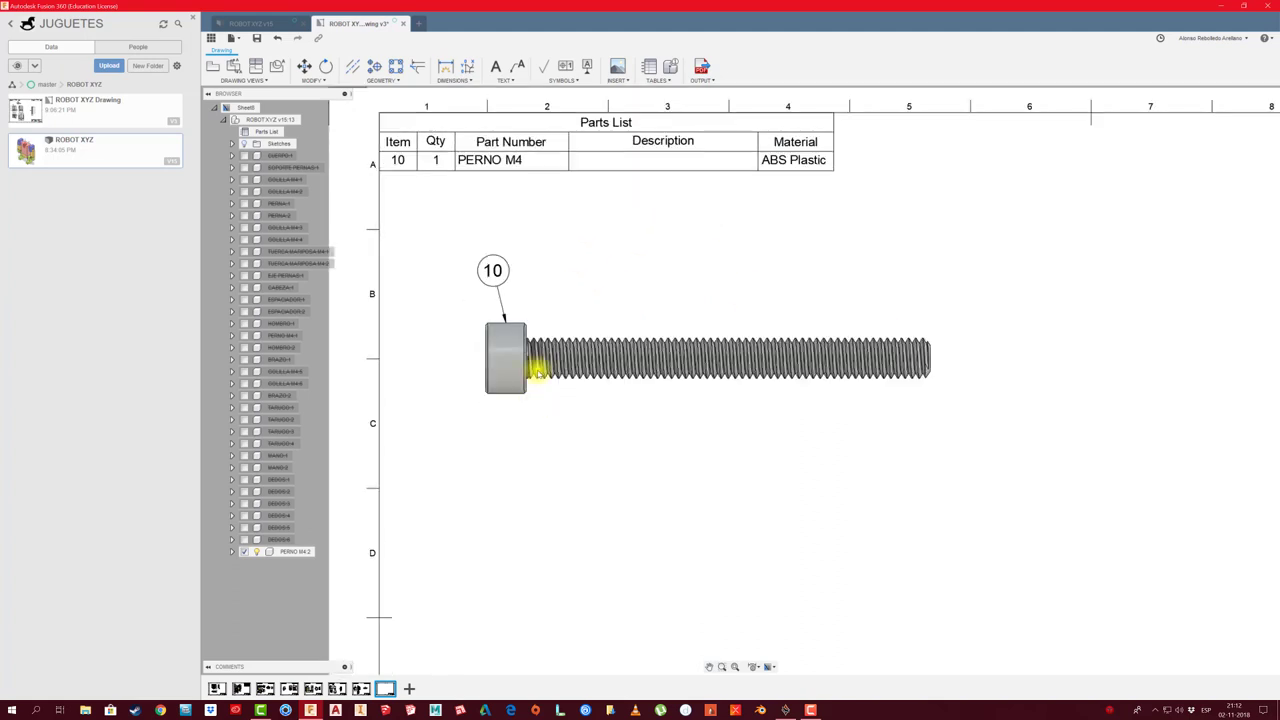
{"action": "scroll", "coordinate": [537, 397], "scroll_direction": "up", "scroll_amount": 1}
Dimension the bolt's 40 length from head to thread end, placed below the bolt
{"action": "left_click", "coordinate": [443, 72]}
{"action": "scroll", "coordinate": [543, 440], "scroll_direction": "up", "scroll_amount": 1}
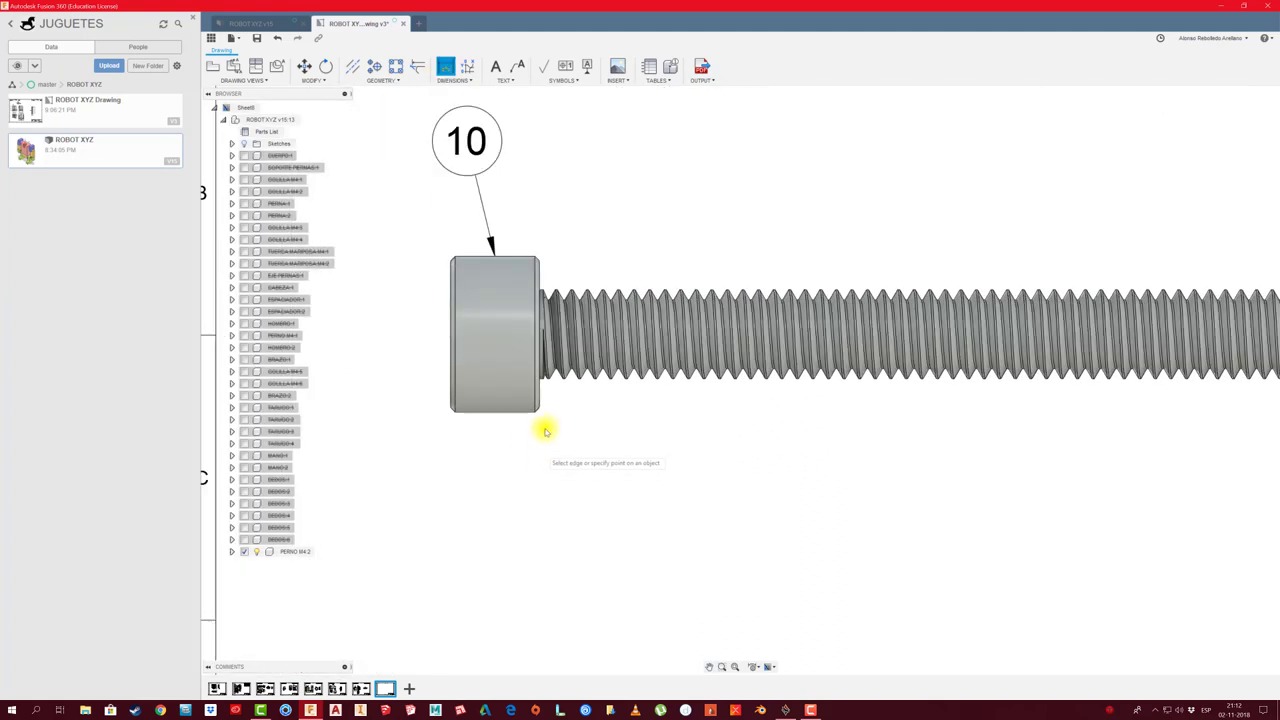
{"action": "scroll", "coordinate": [546, 415], "scroll_direction": "up", "scroll_amount": 1}
{"action": "left_click", "coordinate": [535, 400]}
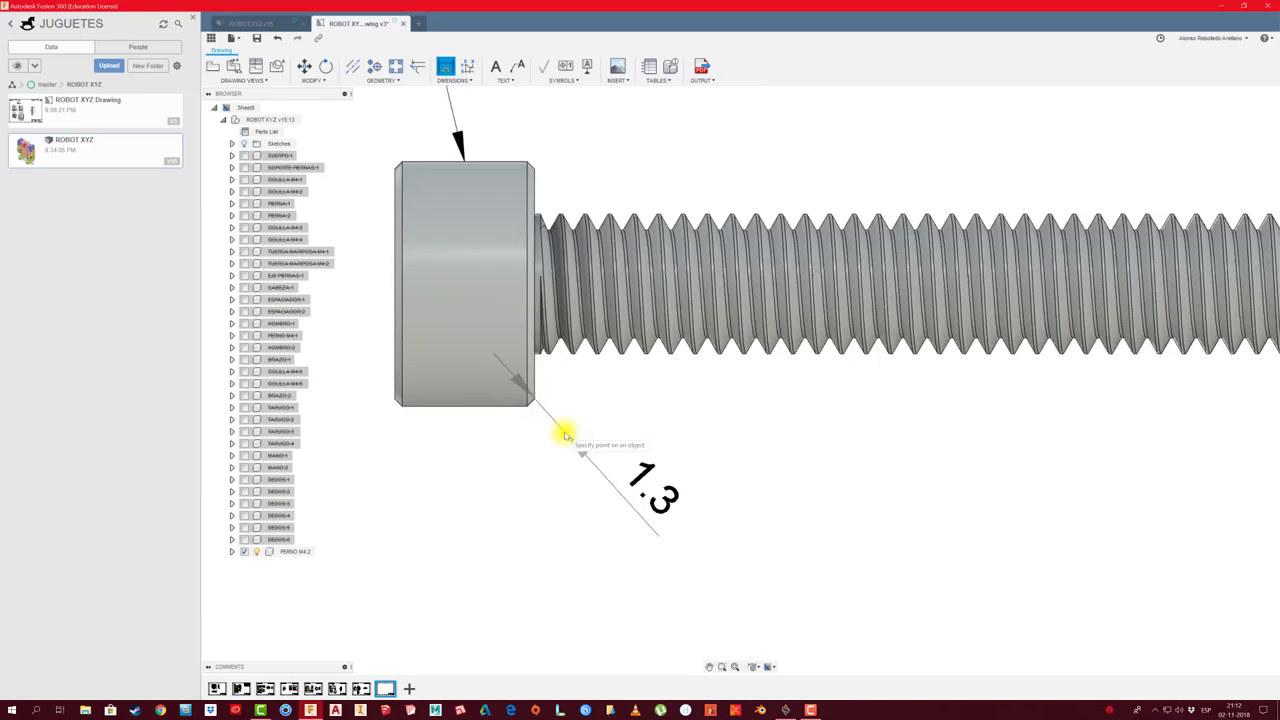
{"action": "scroll", "coordinate": [563, 434], "scroll_direction": "down", "scroll_amount": 1}
{"action": "scroll", "coordinate": [663, 480], "scroll_direction": "down", "scroll_amount": 1}
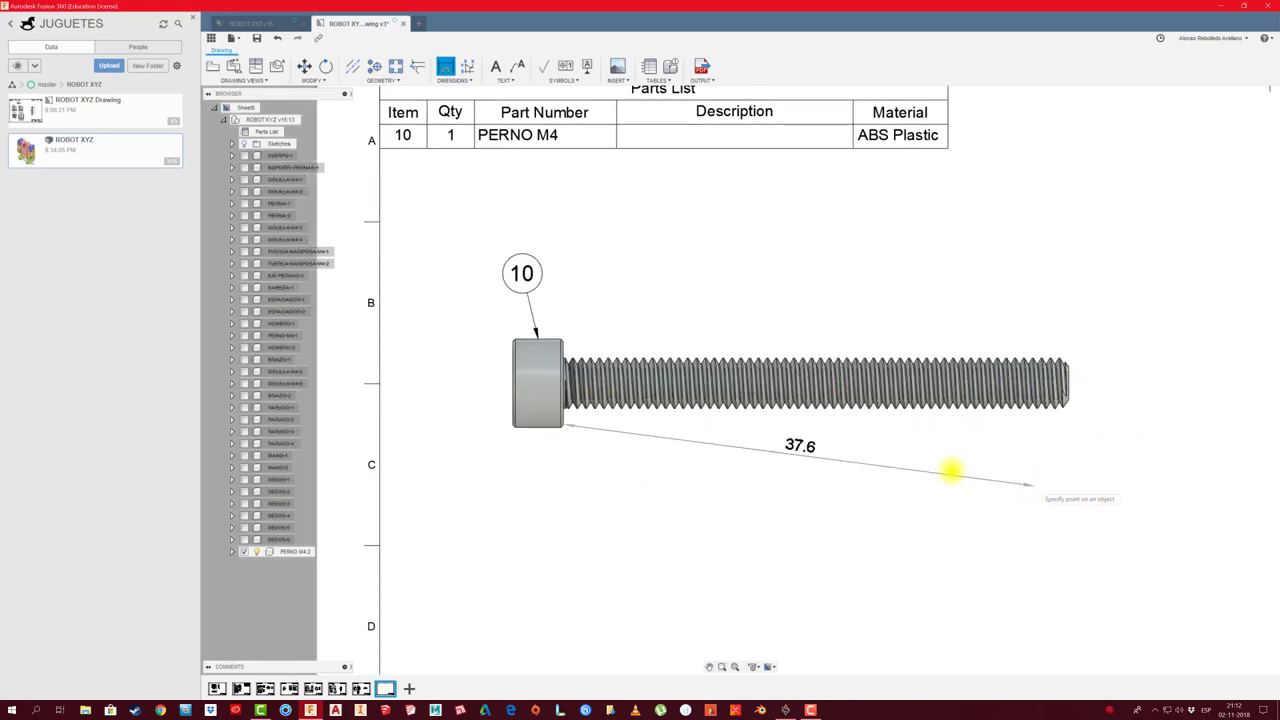
{"action": "scroll", "coordinate": [830, 425], "scroll_direction": "up", "scroll_amount": 1}
{"action": "scroll", "coordinate": [870, 372], "scroll_direction": "up", "scroll_amount": 1}
{"action": "scroll", "coordinate": [755, 363], "scroll_direction": "up", "scroll_amount": 1}
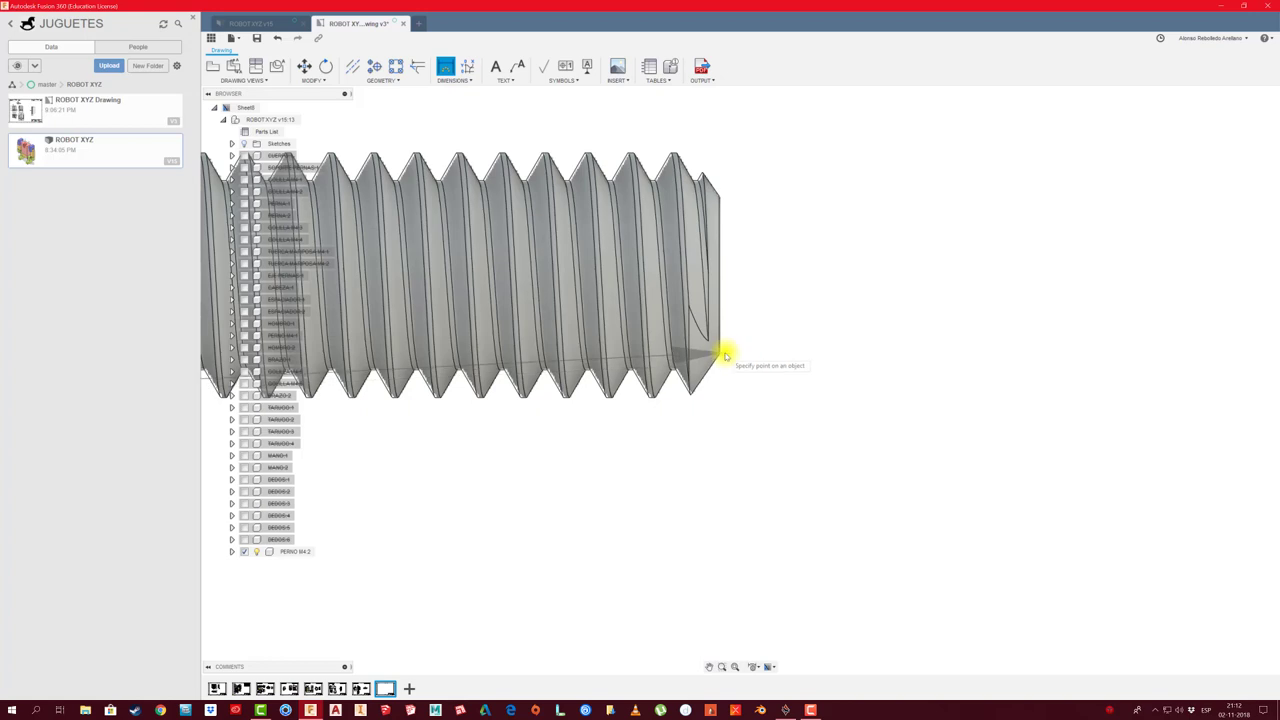
{"action": "left_click", "coordinate": [716, 352]}
{"action": "scroll", "coordinate": [714, 470], "scroll_direction": "down", "scroll_amount": 1}
{"action": "scroll", "coordinate": [800, 470], "scroll_direction": "down", "scroll_amount": 1}
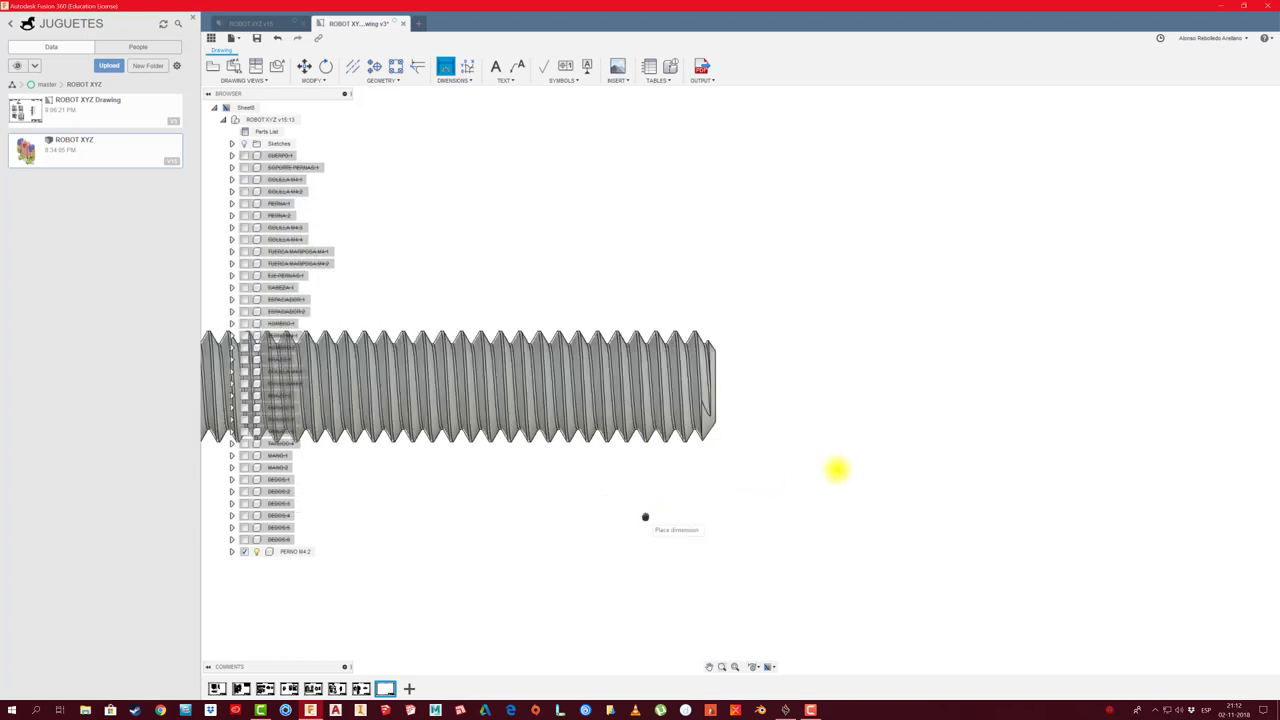
{"action": "scroll", "coordinate": [760, 458], "scroll_direction": "up", "scroll_amount": 1}
{"action": "scroll", "coordinate": [620, 470], "scroll_direction": "down", "scroll_amount": 1}
{"action": "scroll", "coordinate": [640, 465], "scroll_direction": "down", "scroll_amount": 1}
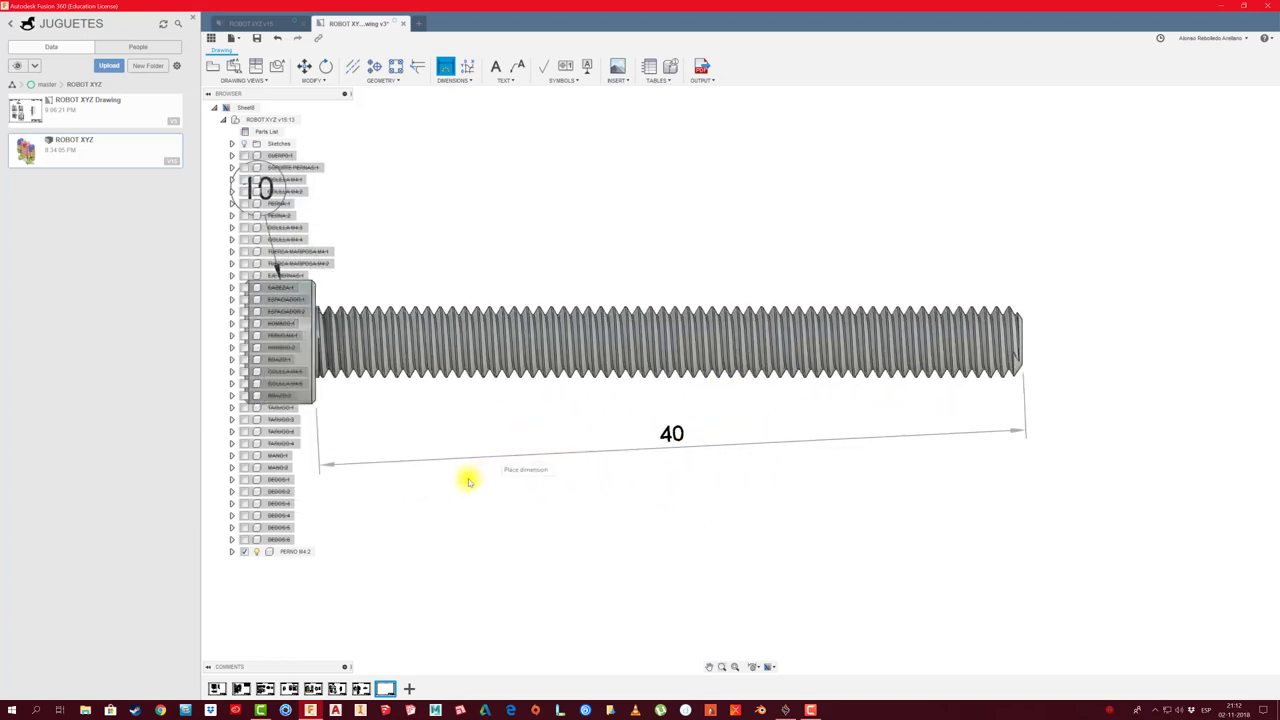
{"action": "left_click", "coordinate": [606, 447]}
Add a 4 diameter dimension across the thread at the bolt's tip
{"action": "scroll", "coordinate": [606, 443], "scroll_direction": "down", "scroll_amount": 2}
{"action": "scroll", "coordinate": [846, 283], "scroll_direction": "up", "scroll_amount": 2}
{"action": "scroll", "coordinate": [914, 446], "scroll_direction": "up", "scroll_amount": 3}
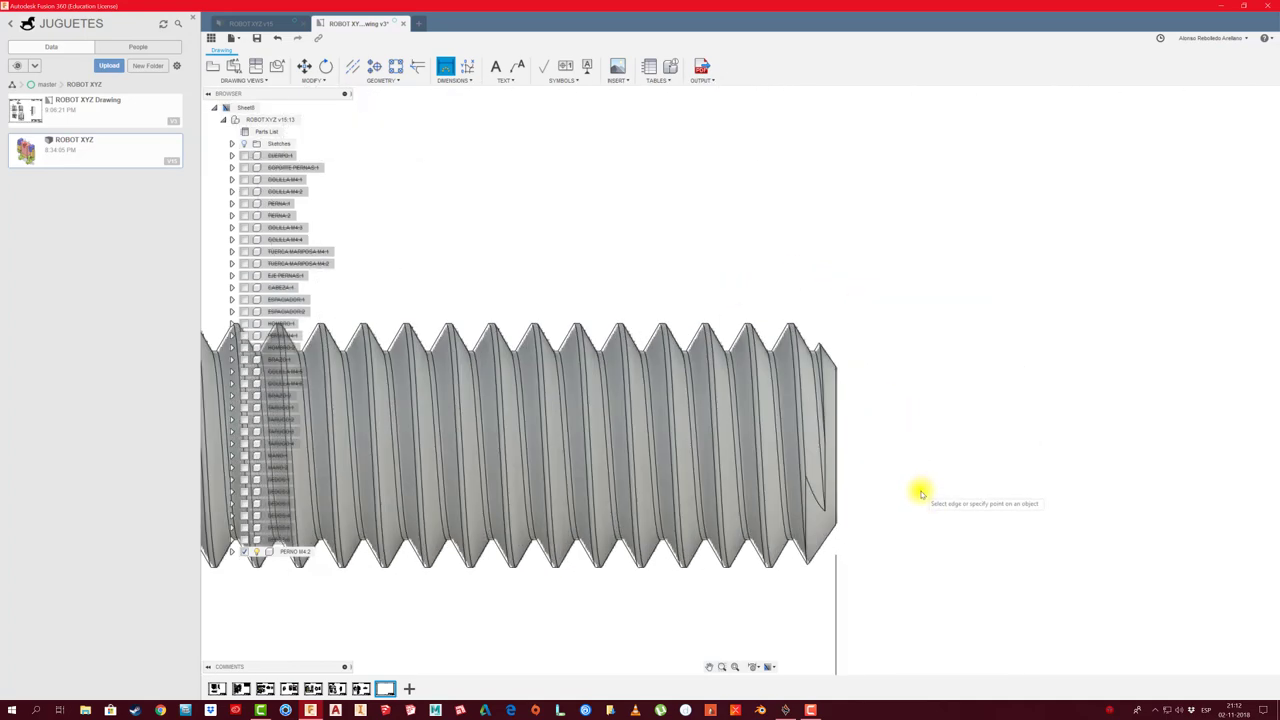
{"action": "scroll", "coordinate": [920, 491], "scroll_direction": "up", "scroll_amount": 1}
{"action": "left_click", "coordinate": [763, 594]}
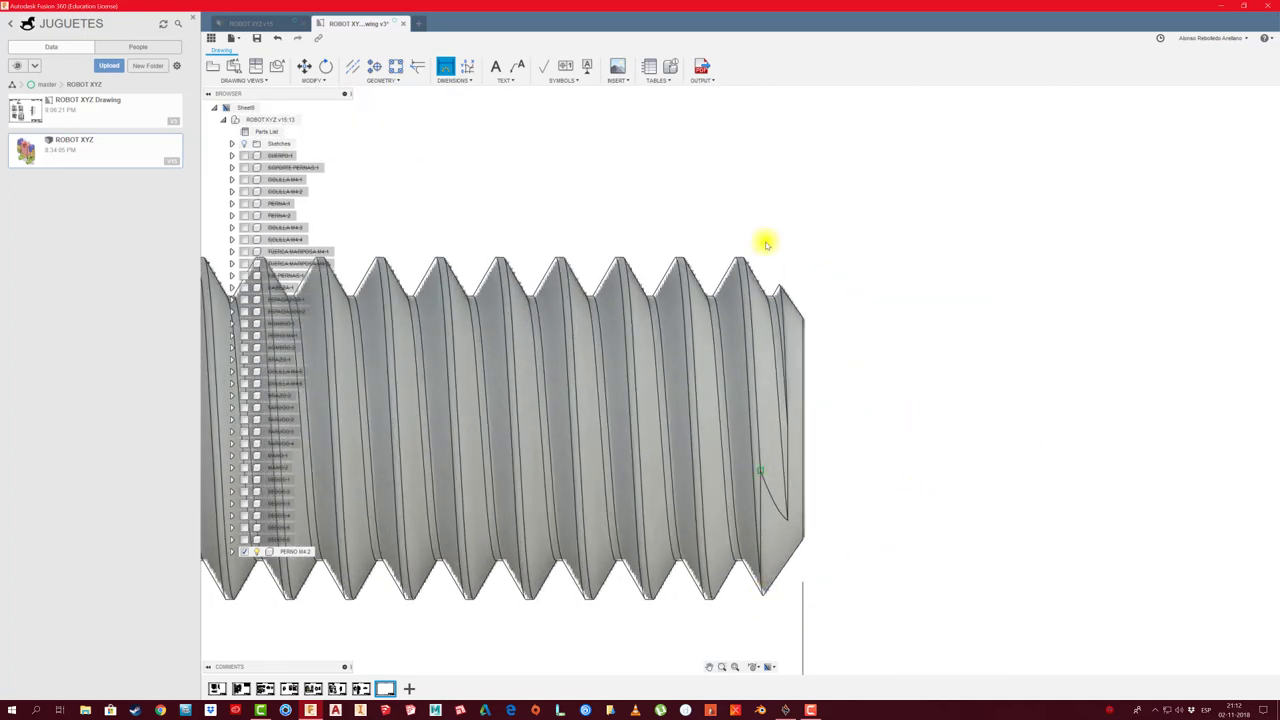
{"action": "left_click", "coordinate": [741, 256]}
{"action": "scroll", "coordinate": [806, 370], "scroll_direction": "down", "scroll_amount": 1}
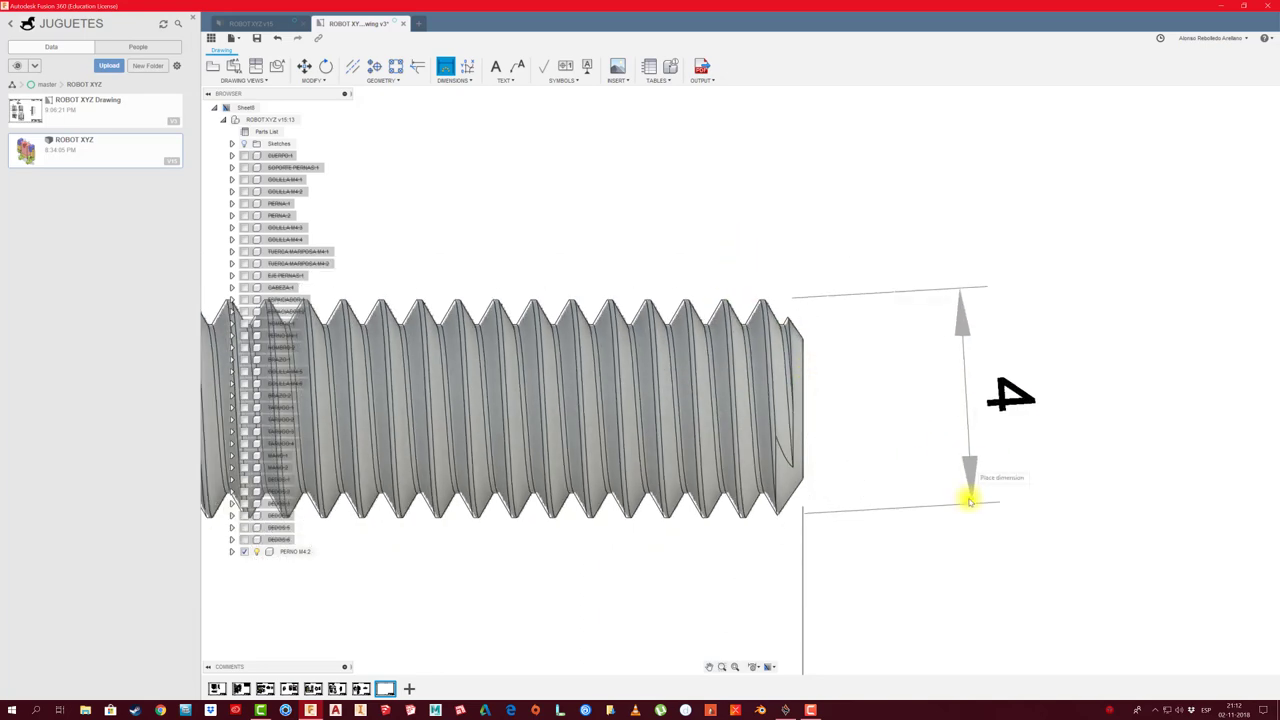
{"action": "scroll", "coordinate": [989, 577], "scroll_direction": "down", "scroll_amount": 1}
{"action": "scroll", "coordinate": [991, 577], "scroll_direction": "down", "scroll_amount": 1}
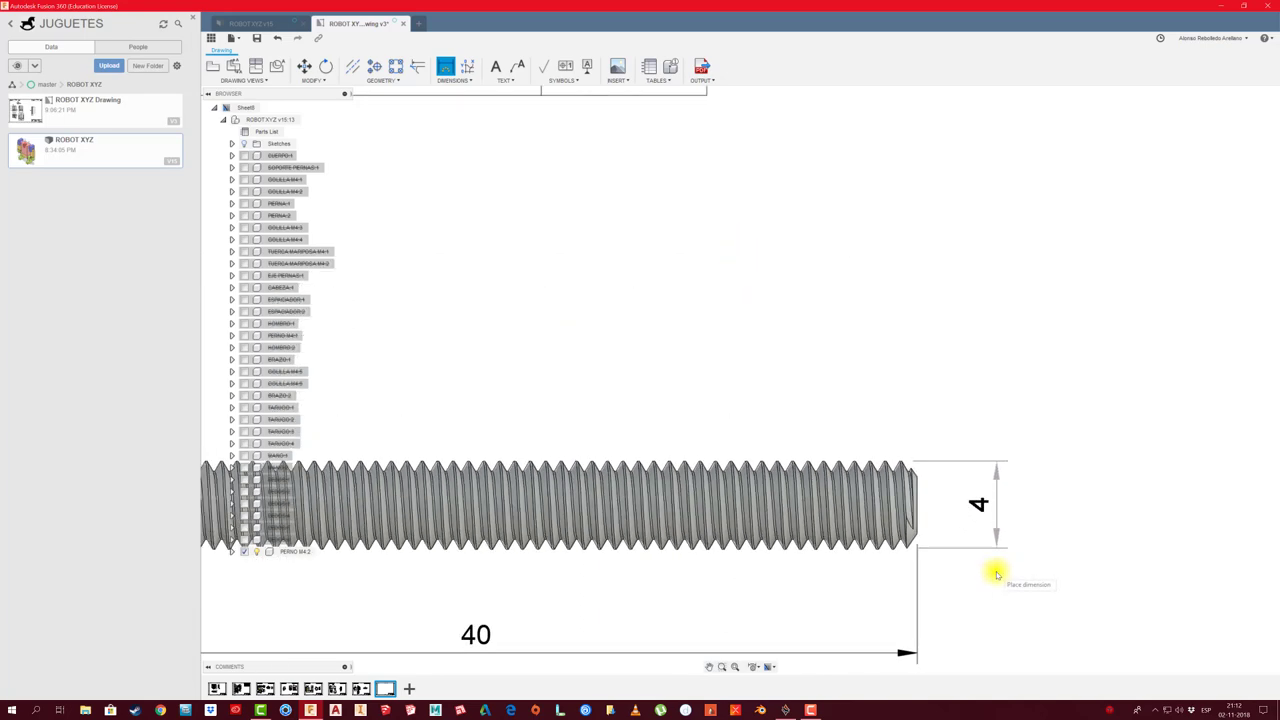
{"action": "scroll", "coordinate": [994, 576], "scroll_direction": "down", "scroll_amount": 1}
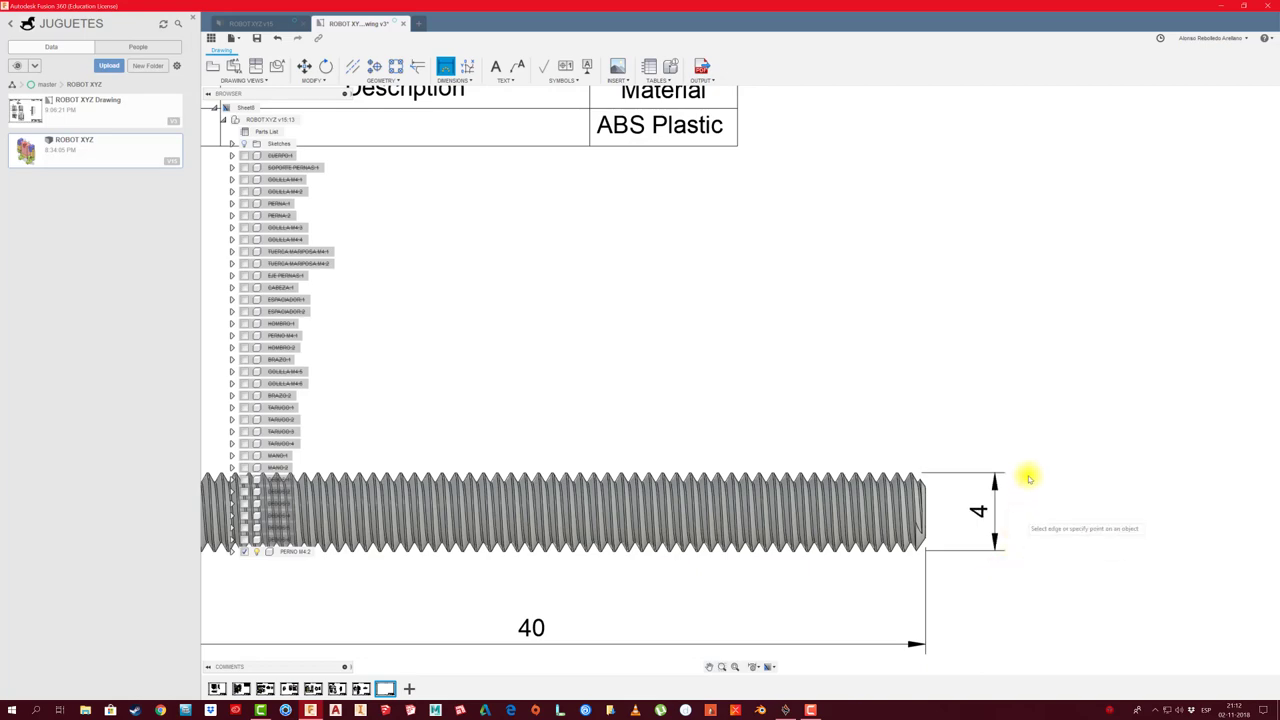
{"action": "scroll", "coordinate": [1023, 477], "scroll_direction": "down", "scroll_amount": 1}
{"action": "scroll", "coordinate": [1006, 480], "scroll_direction": "down", "scroll_amount": 1}
{"action": "mouse_move", "coordinate": [1006, 480]}
{"action": "middle_mouse_down"}
{"action": "mouse_move", "coordinate": [973, 436]}
{"action": "mouse_move", "coordinate": [937, 434]}
{"action": "middle_mouse_up"}
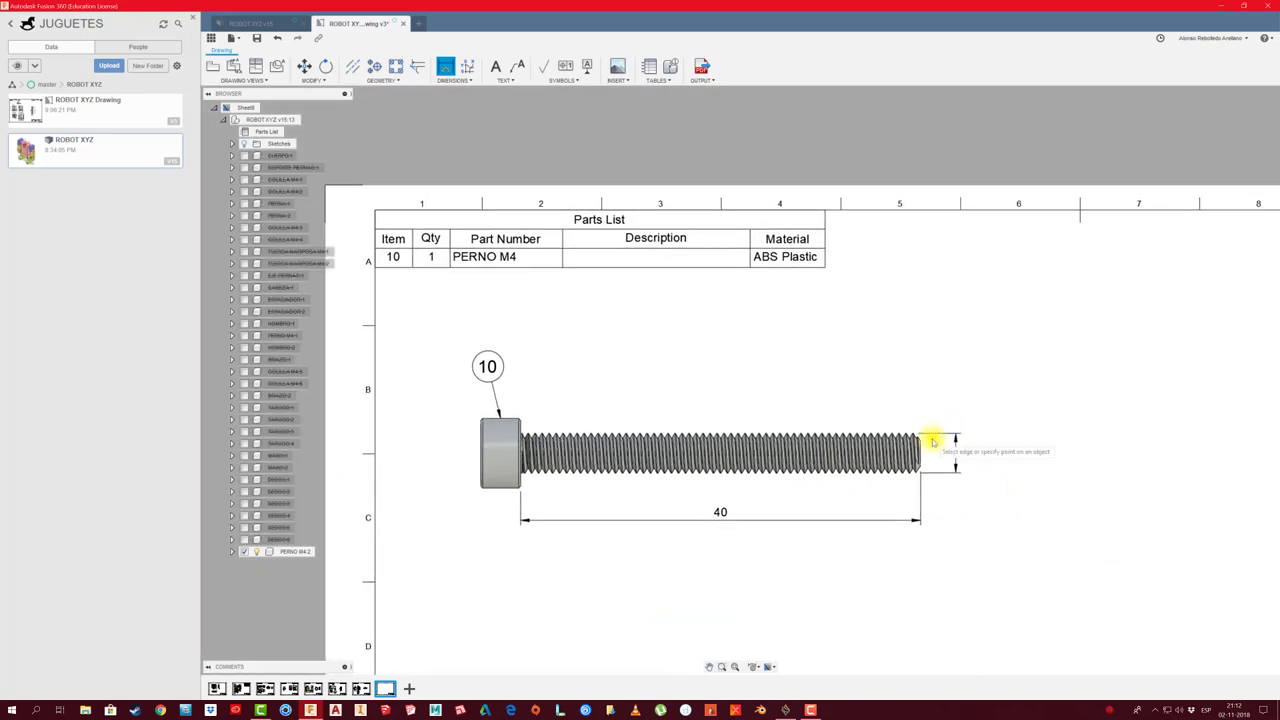
{"action": "scroll", "coordinate": [946, 459], "scroll_direction": "up", "scroll_amount": 2}
{"action": "left_click", "coordinate": [946, 459]}
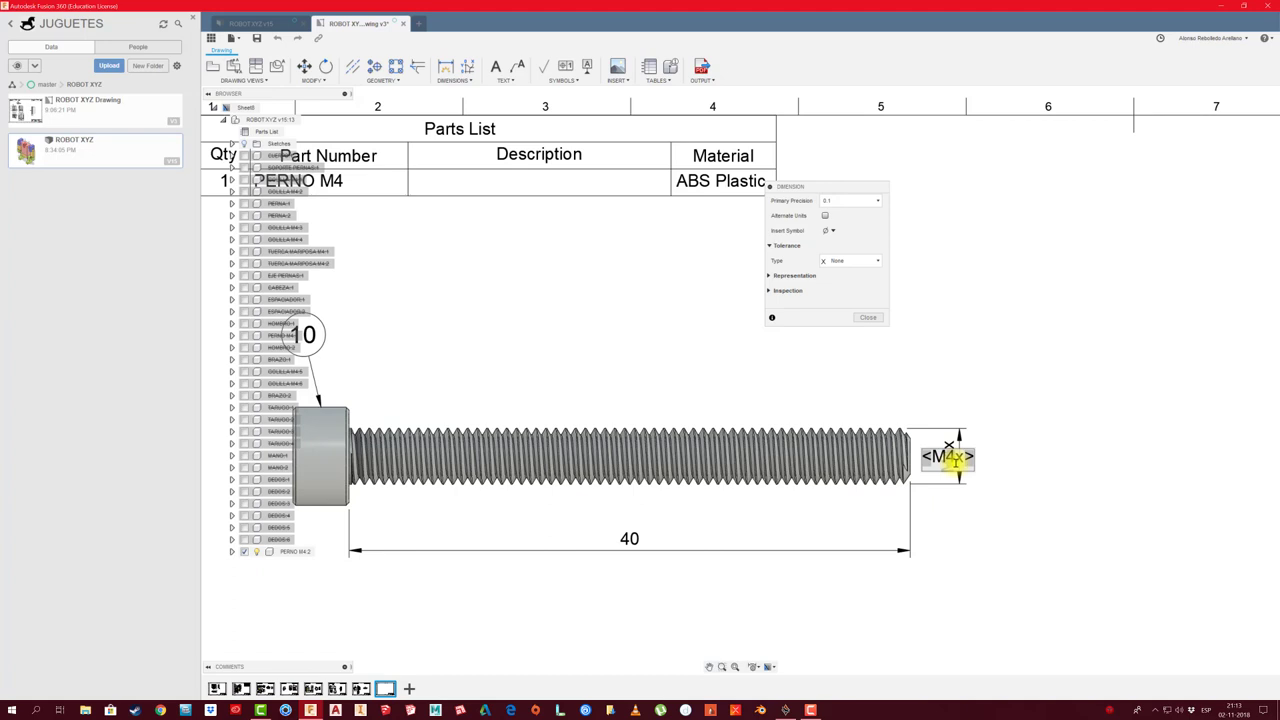
Complete the bolt's thread dimension text so it reads M4x1
{"action": "type", "text": "1"}
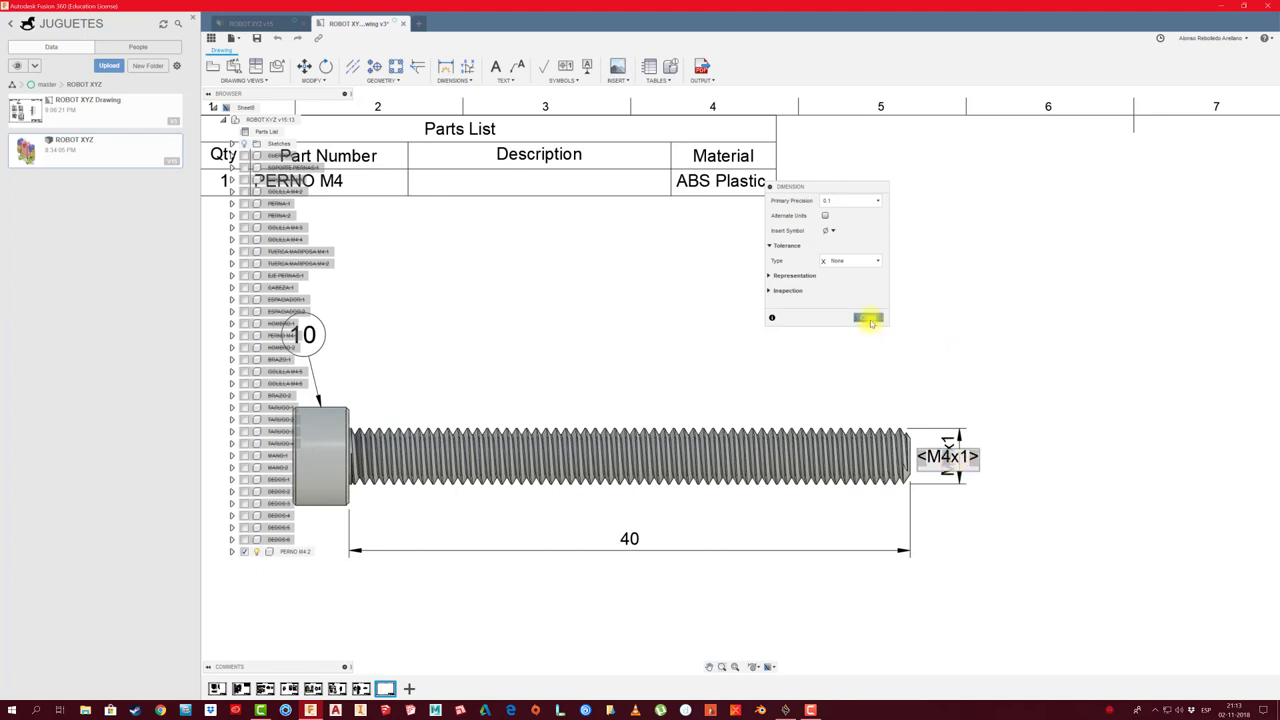
{"action": "left_click", "coordinate": [870, 322]}
{"action": "scroll", "coordinate": [1006, 437], "scroll_direction": "down", "scroll_amount": 5}
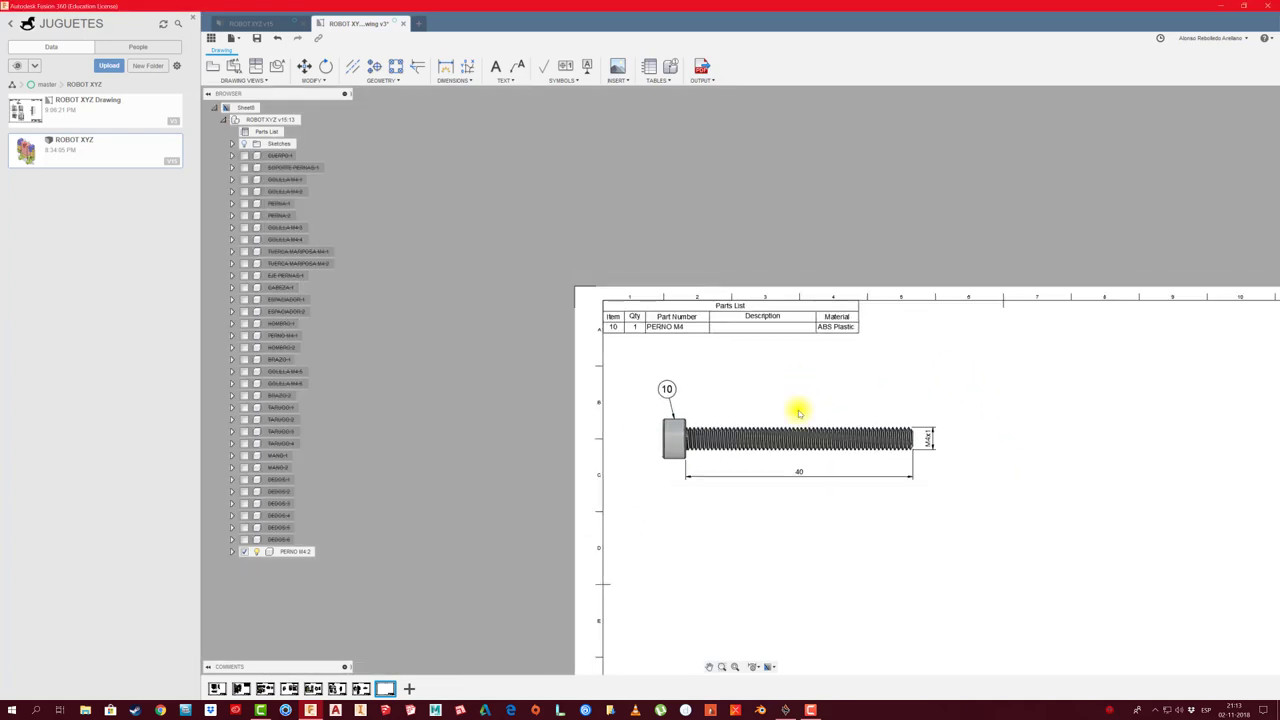
Nudge the bolt view into place, frame the whole sheet and collapse the component list
{"action": "left_click", "coordinate": [792, 440]}
{"action": "left_click", "coordinate": [789, 440]}
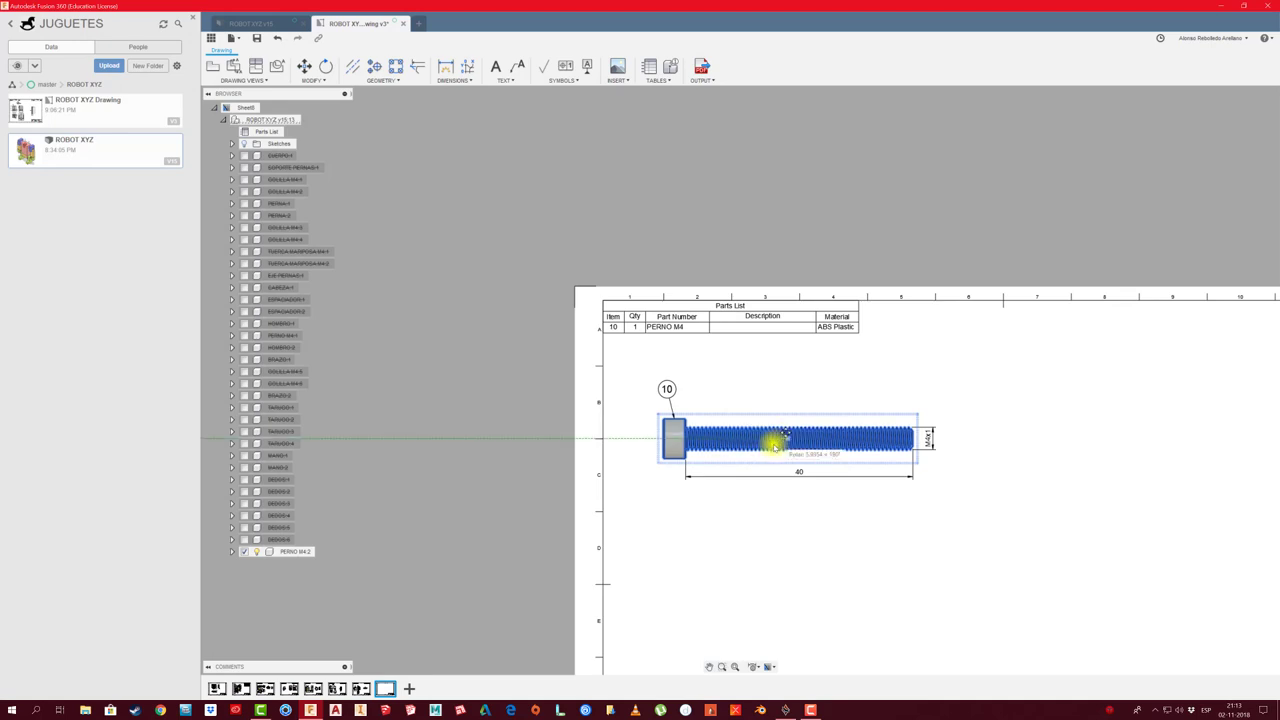
{"action": "left_click", "coordinate": [765, 428]}
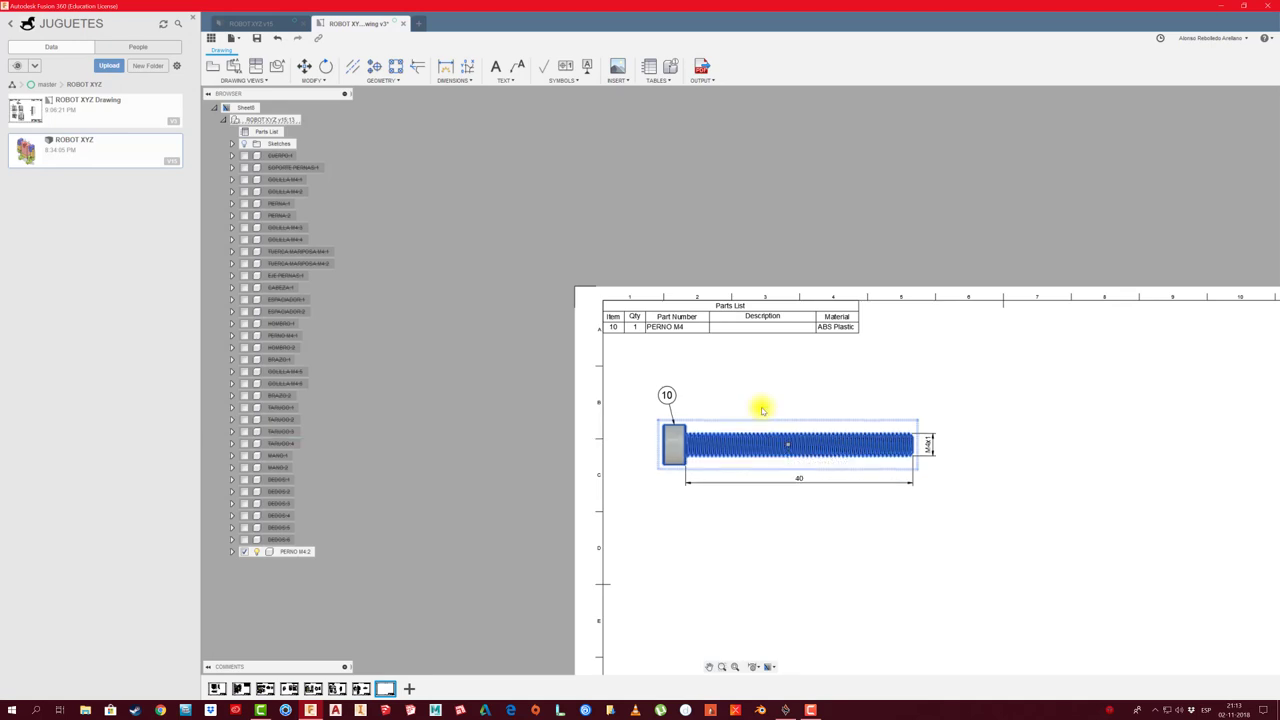
{"action": "scroll", "coordinate": [829, 520], "scroll_direction": "down", "scroll_amount": 2}
{"action": "scroll", "coordinate": [829, 520], "scroll_direction": "down", "scroll_amount": 2}
{"action": "left_click", "coordinate": [829, 520]}
{"action": "middle_click_drag", "start_coordinate": [820, 540], "coordinate": [746, 449]}
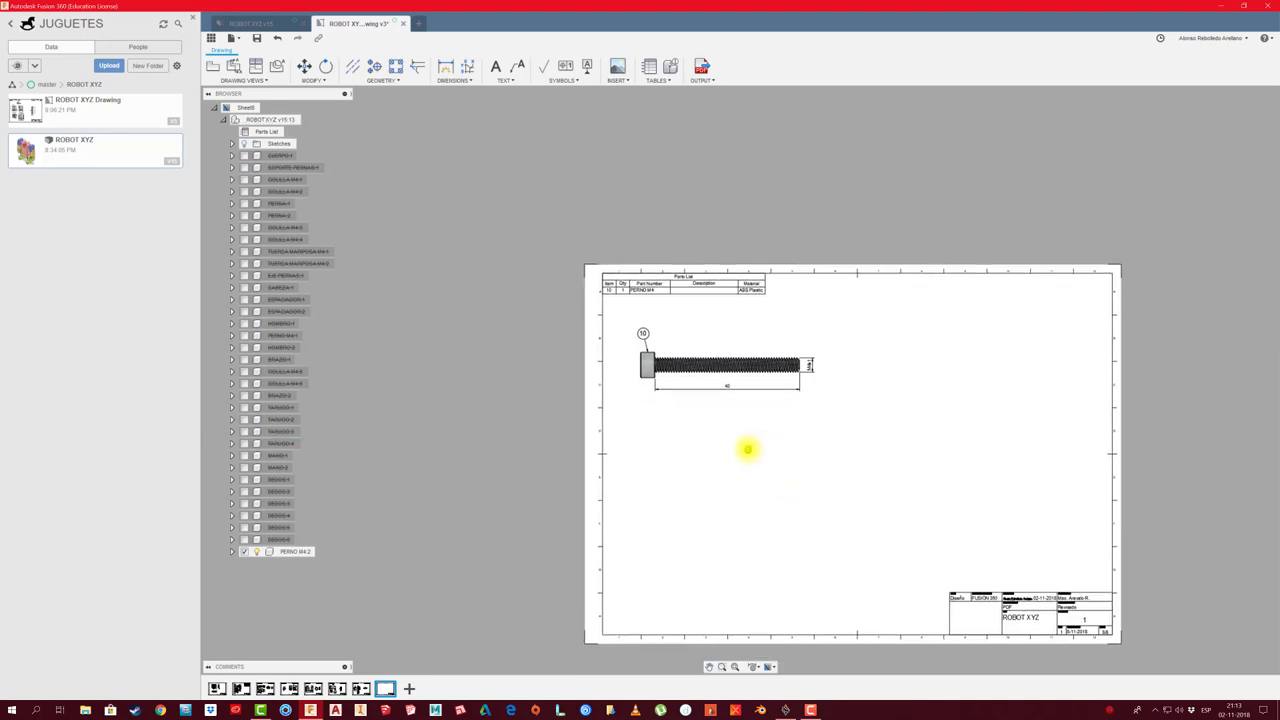
{"action": "left_click", "coordinate": [229, 120]}
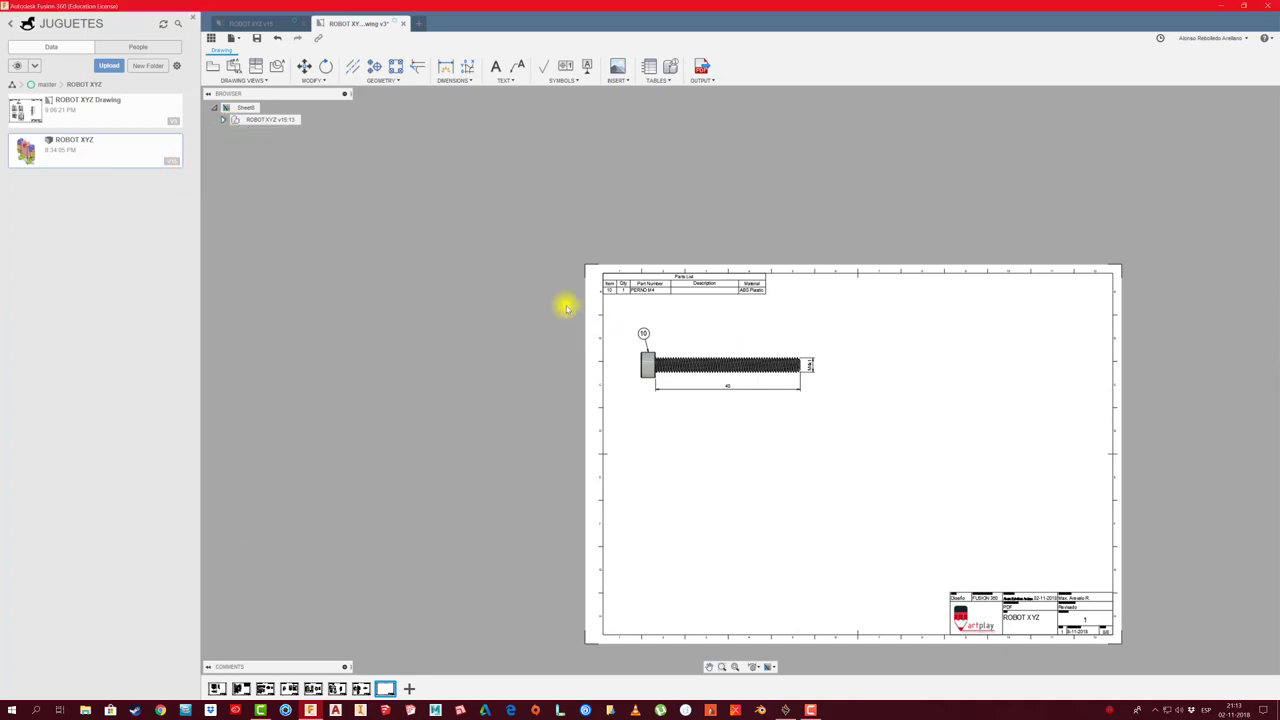
{"action": "left_click", "coordinate": [254, 24]}
{"action": "scroll", "coordinate": [543, 294], "scroll_direction": "up", "scroll_amount": 3}
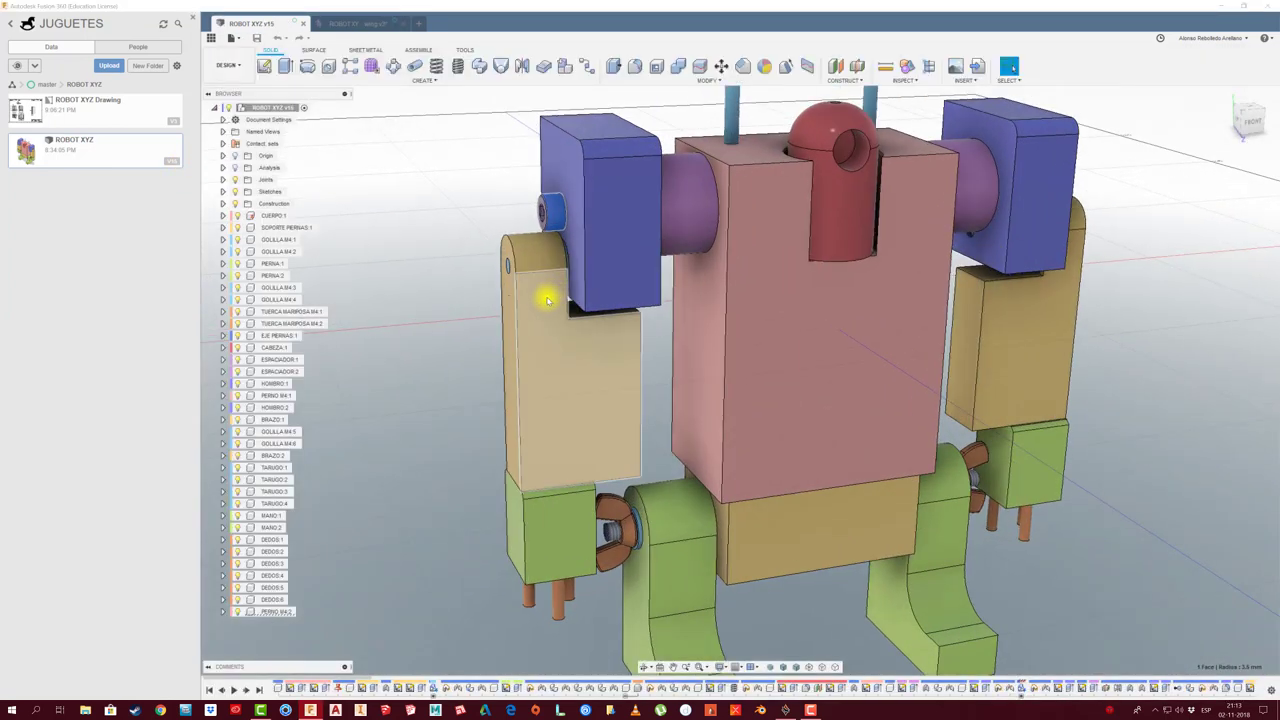
{"action": "scroll", "coordinate": [629, 509], "scroll_direction": "up", "scroll_amount": 2}
{"action": "mouse_move", "coordinate": [622, 516]}
{"action": "left_mouse_down"}
{"action": "mouse_move", "coordinate": [610, 534]}
{"action": "mouse_move", "coordinate": [603, 514]}
{"action": "left_mouse_up"}
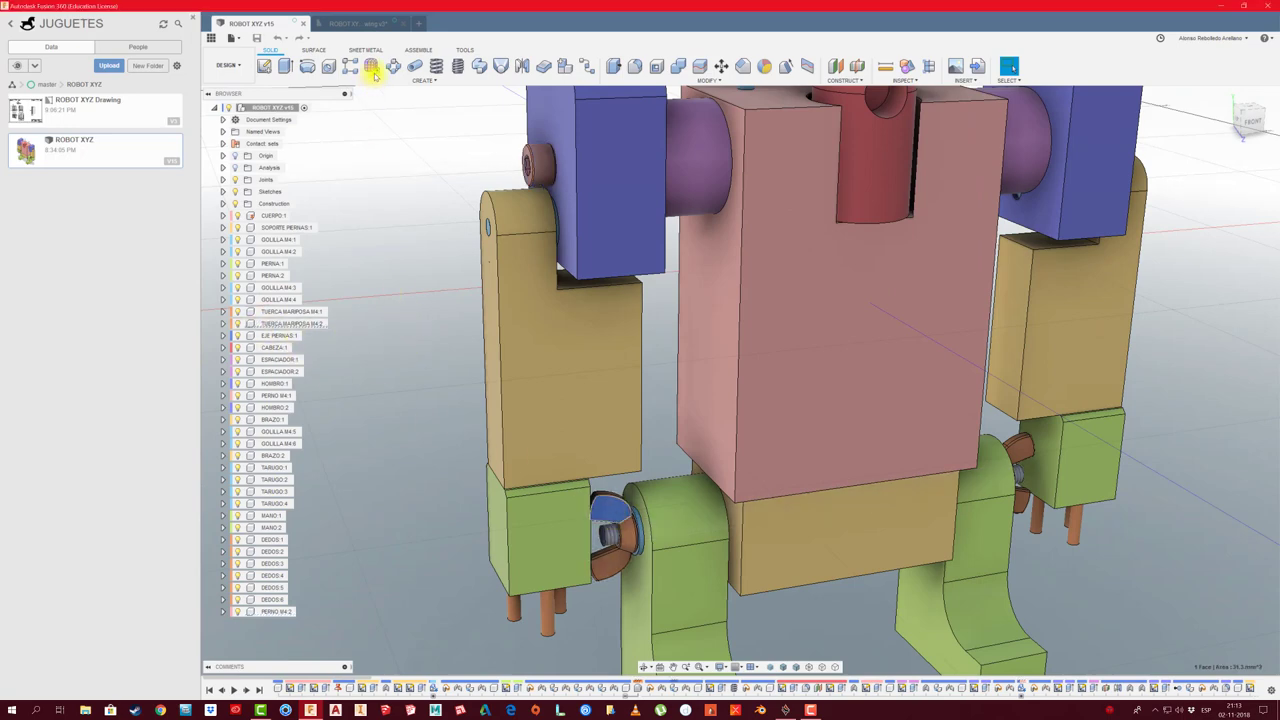
{"action": "left_click", "coordinate": [368, 25]}
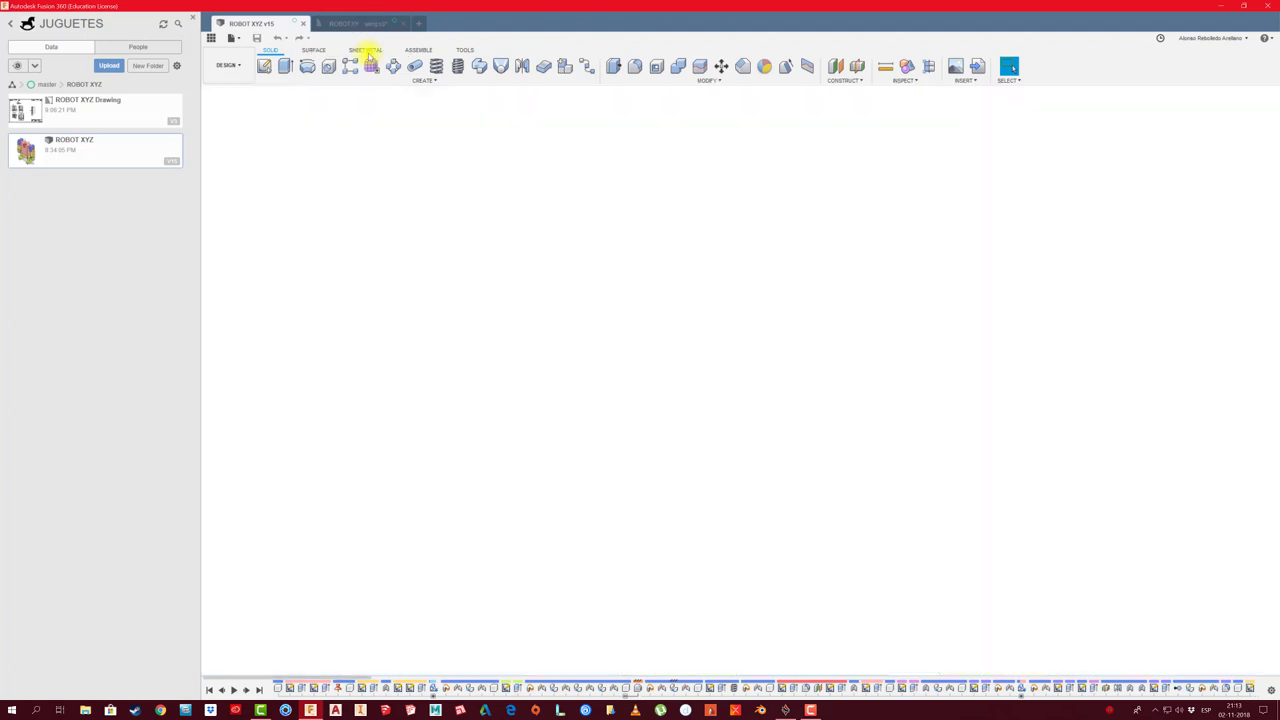
{"action": "scroll", "coordinate": [446, 359], "scroll_direction": "up", "scroll_amount": 1}
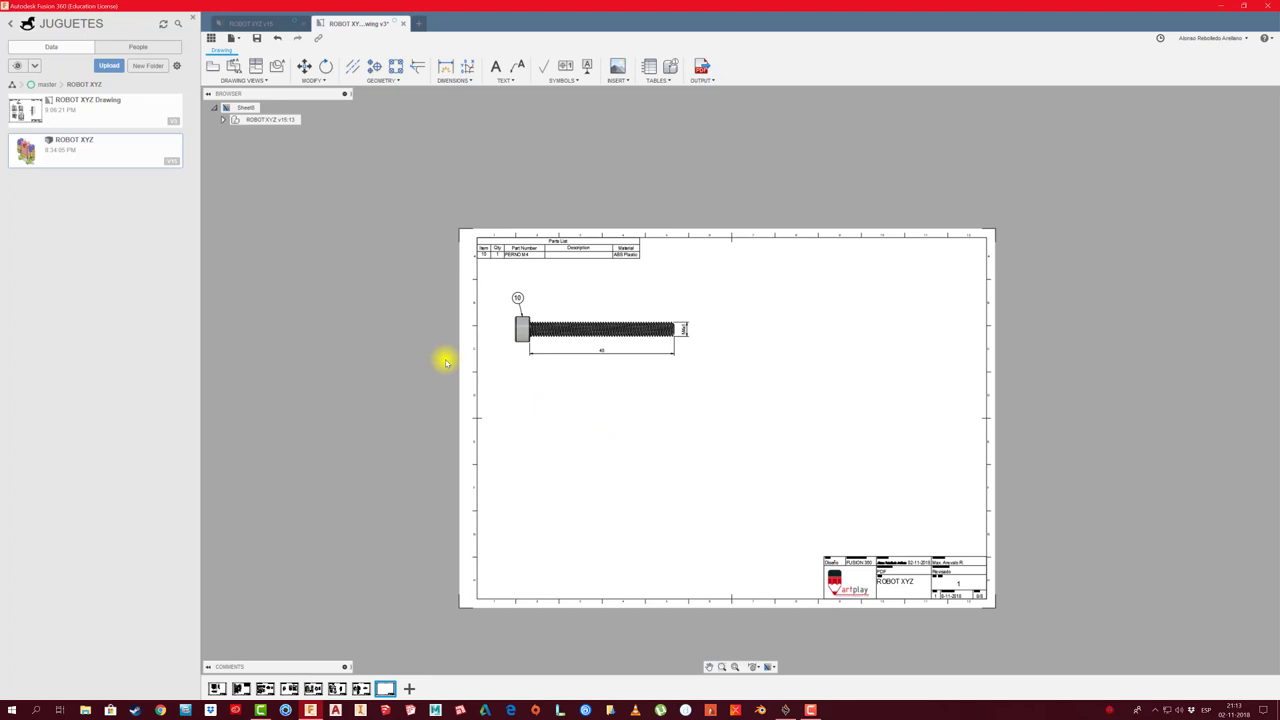
{"action": "middle_click_drag", "start_coordinate": [506, 389], "coordinate": [577, 357]}
{"action": "scroll", "coordinate": [580, 361], "scroll_direction": "up", "scroll_amount": 1}
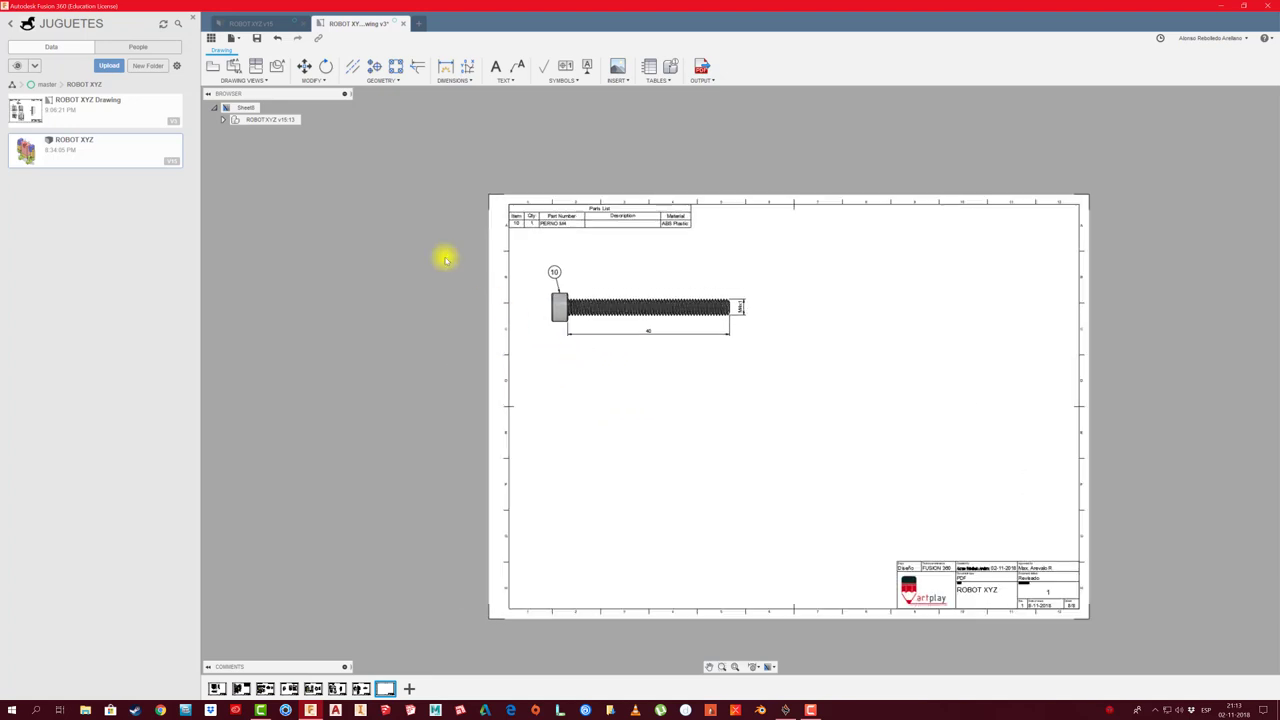
Insert a shaded base view of the robot at 8:1 scale
{"action": "left_click", "coordinate": [213, 67]}
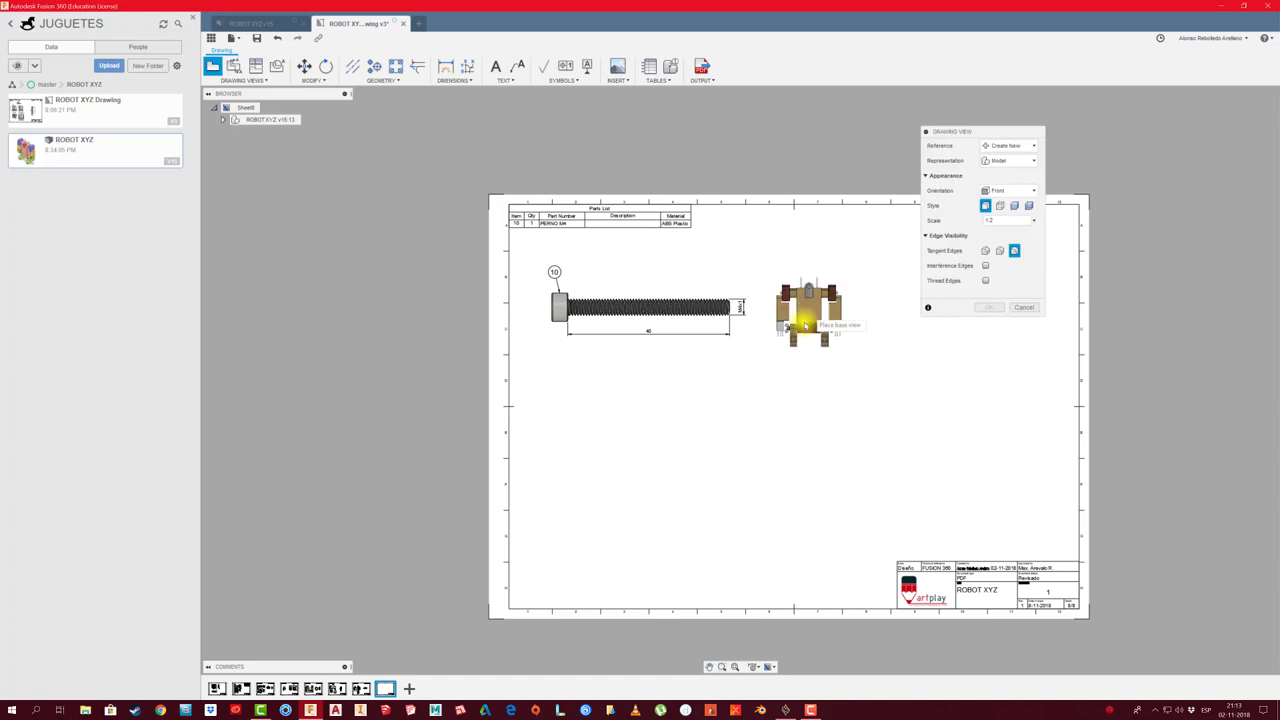
{"action": "scroll", "coordinate": [666, 445], "scroll_direction": "up", "scroll_amount": 1}
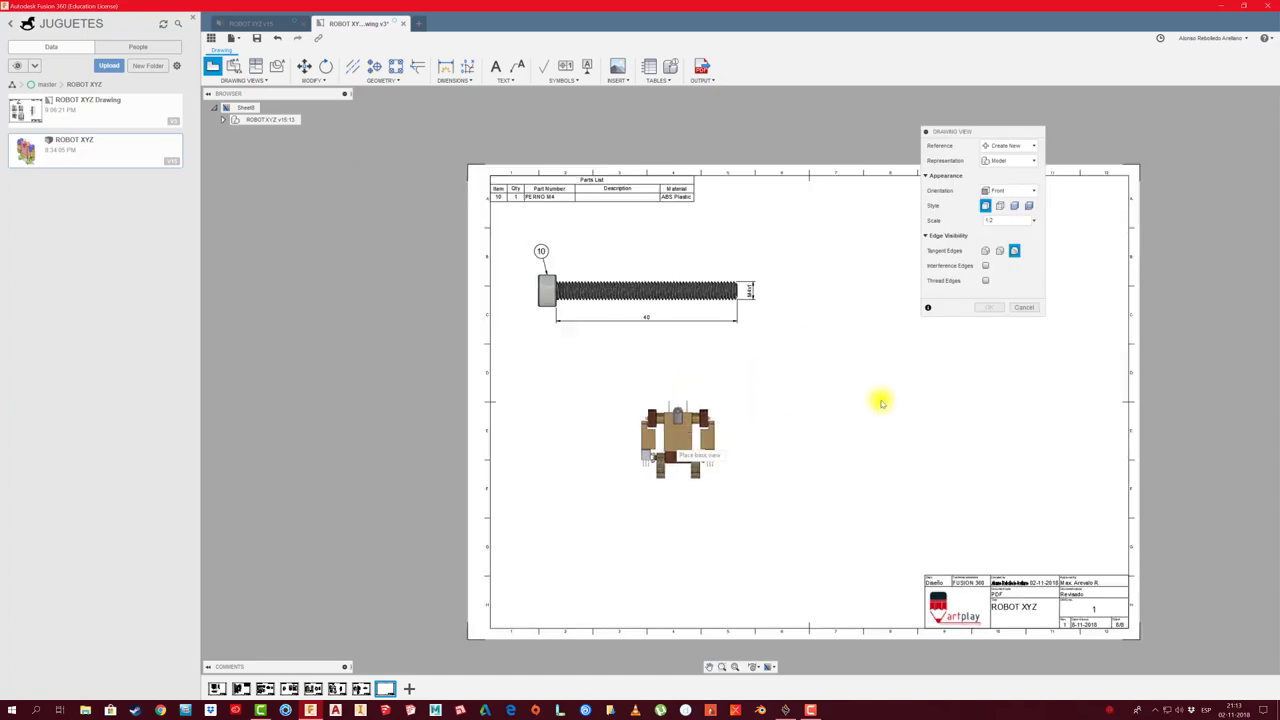
{"action": "left_click", "coordinate": [1035, 222]}
{"action": "left_click", "coordinate": [988, 445]}
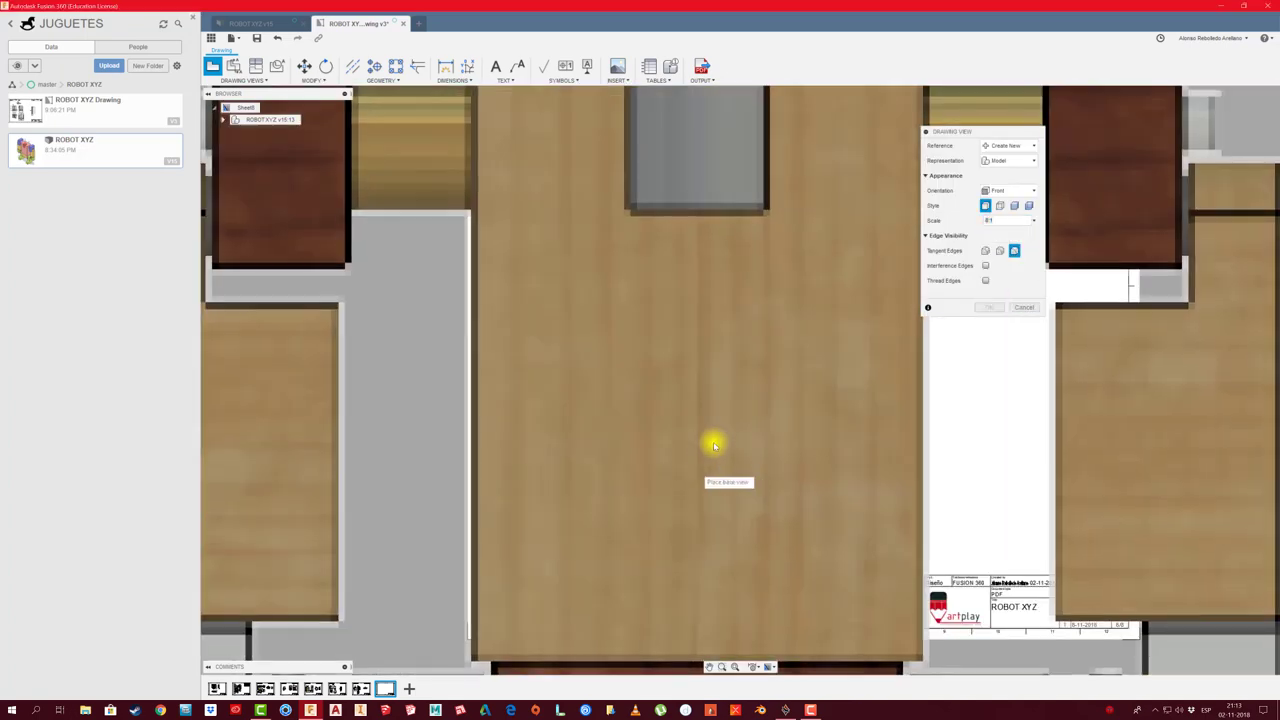
{"action": "scroll", "coordinate": [713, 445], "scroll_direction": "down", "scroll_amount": 3}
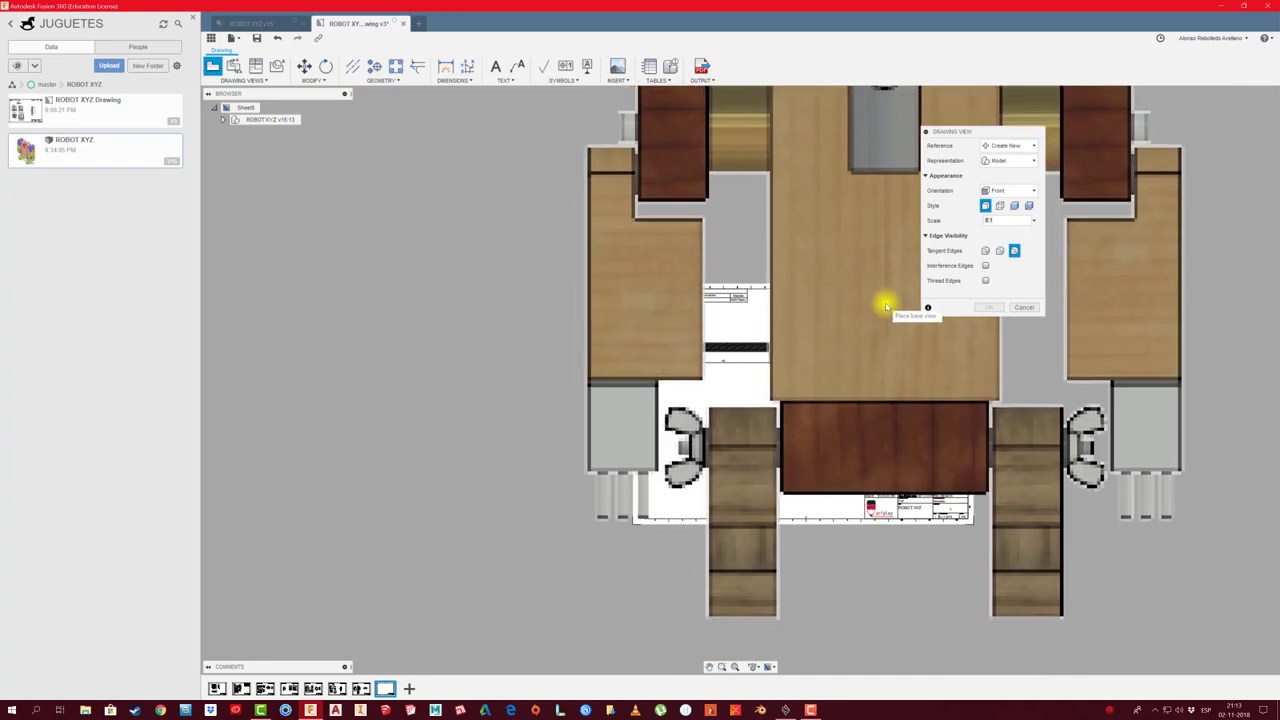
{"action": "left_click", "coordinate": [889, 305]}
{"action": "left_click", "coordinate": [1014, 206]}
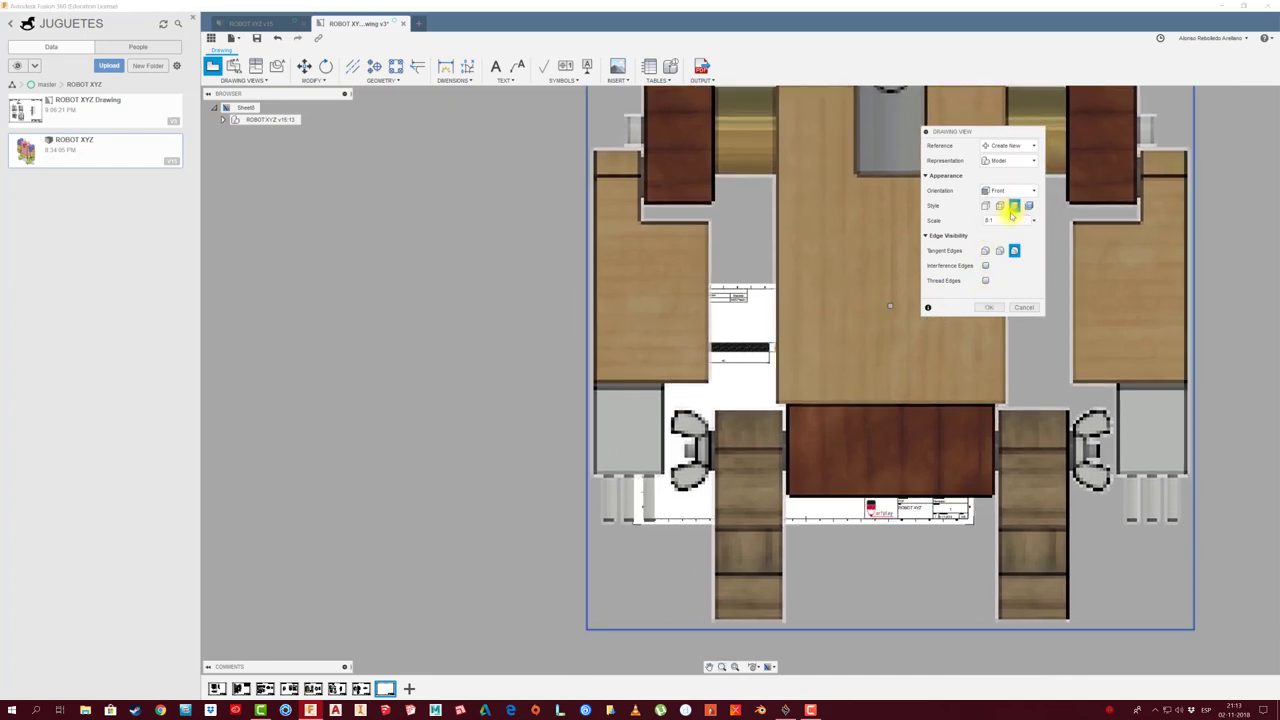
{"action": "left_click", "coordinate": [990, 307]}
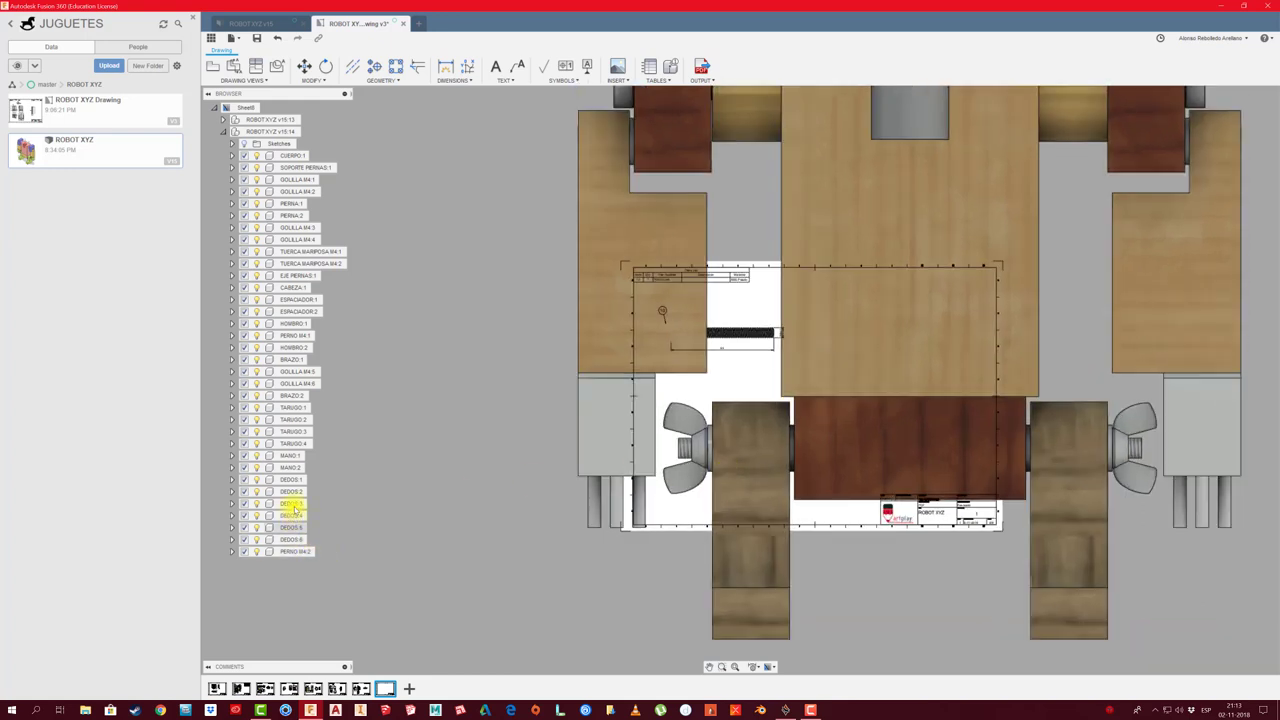
Show only TUERCA MARIPOSA M4:2 in the view, move it below the bolt and make it shaded
{"action": "right_click", "coordinate": [313, 265]}
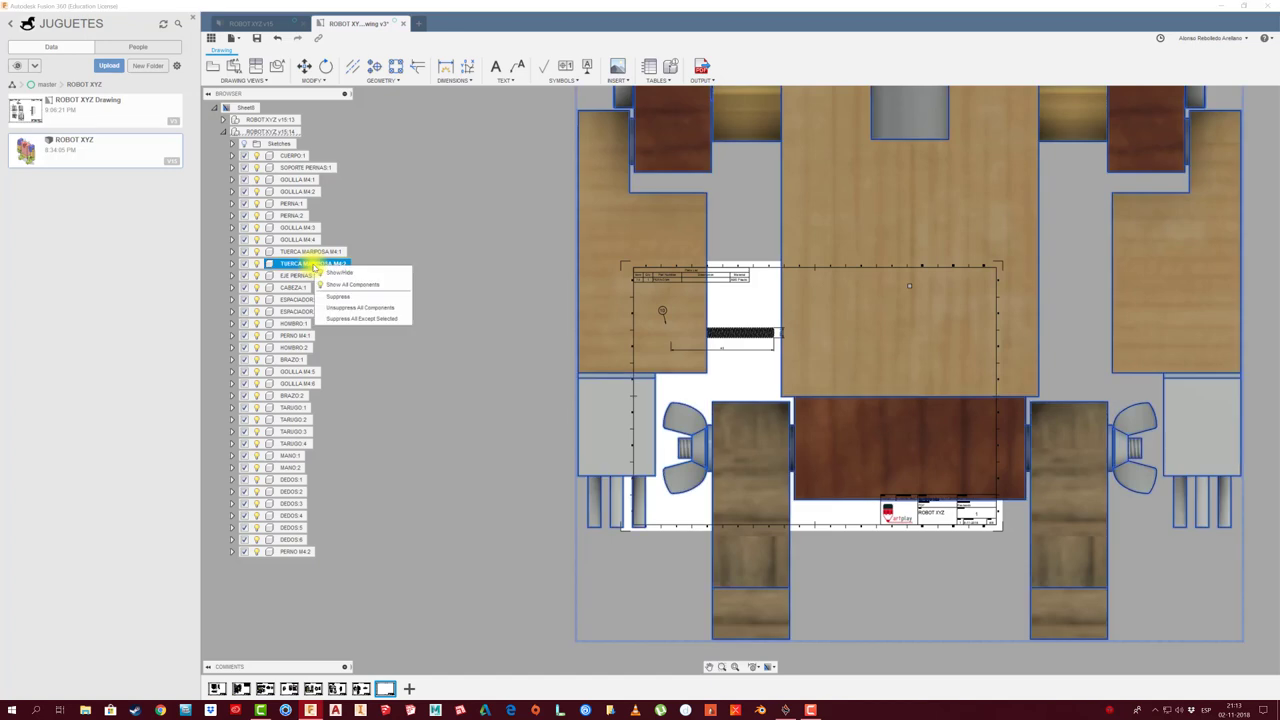
{"action": "left_click", "coordinate": [352, 326]}
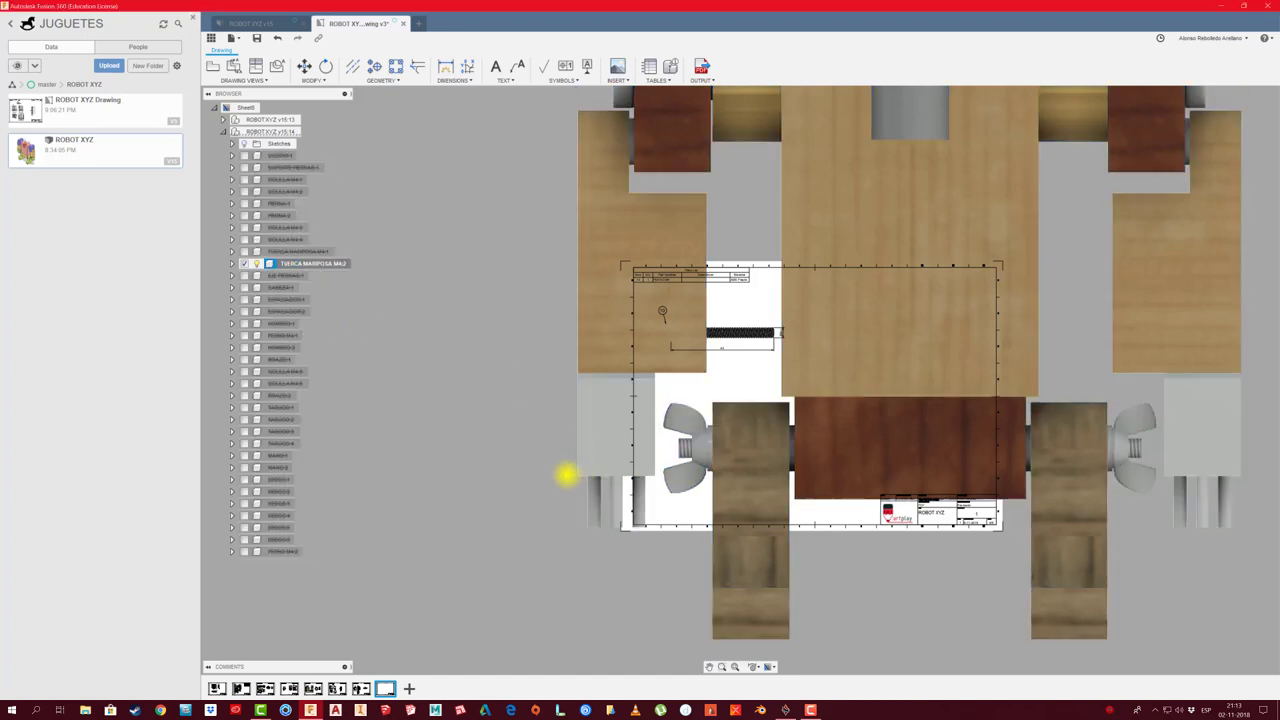
{"action": "left_click_drag", "start_coordinate": [910, 288], "coordinate": [741, 424]}
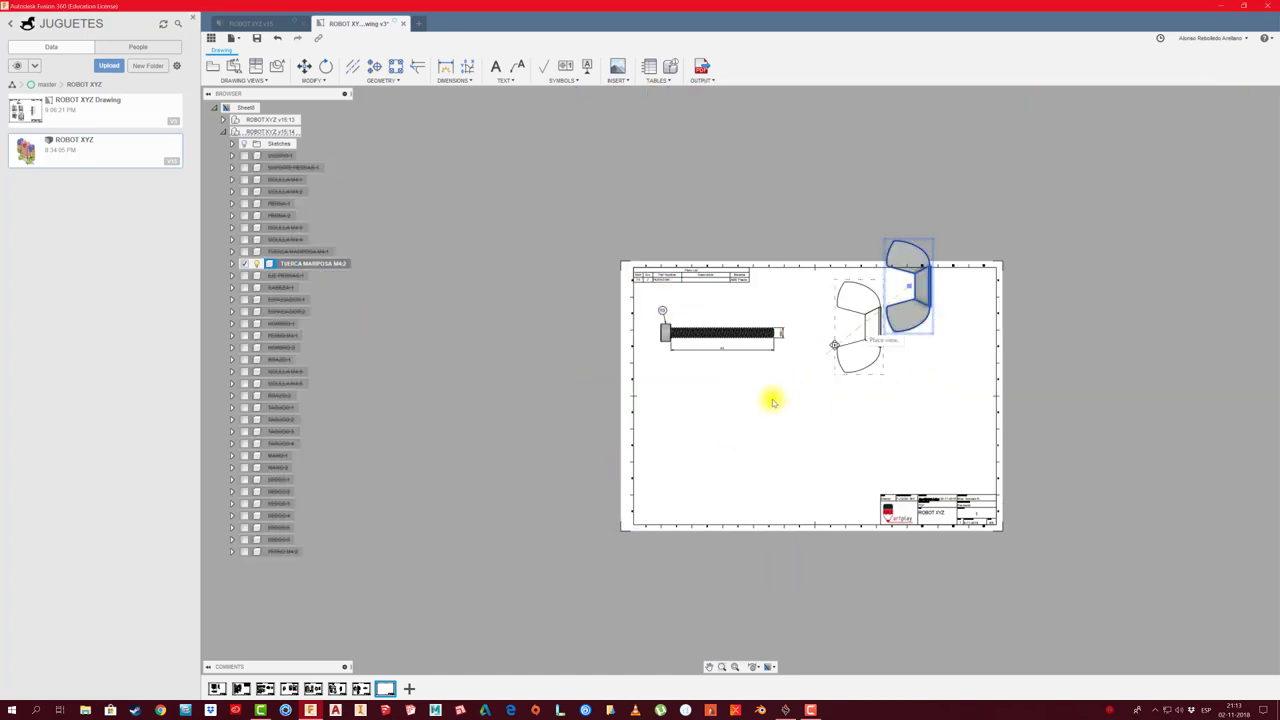
{"action": "scroll", "coordinate": [741, 424], "scroll_direction": "up", "scroll_amount": 3}
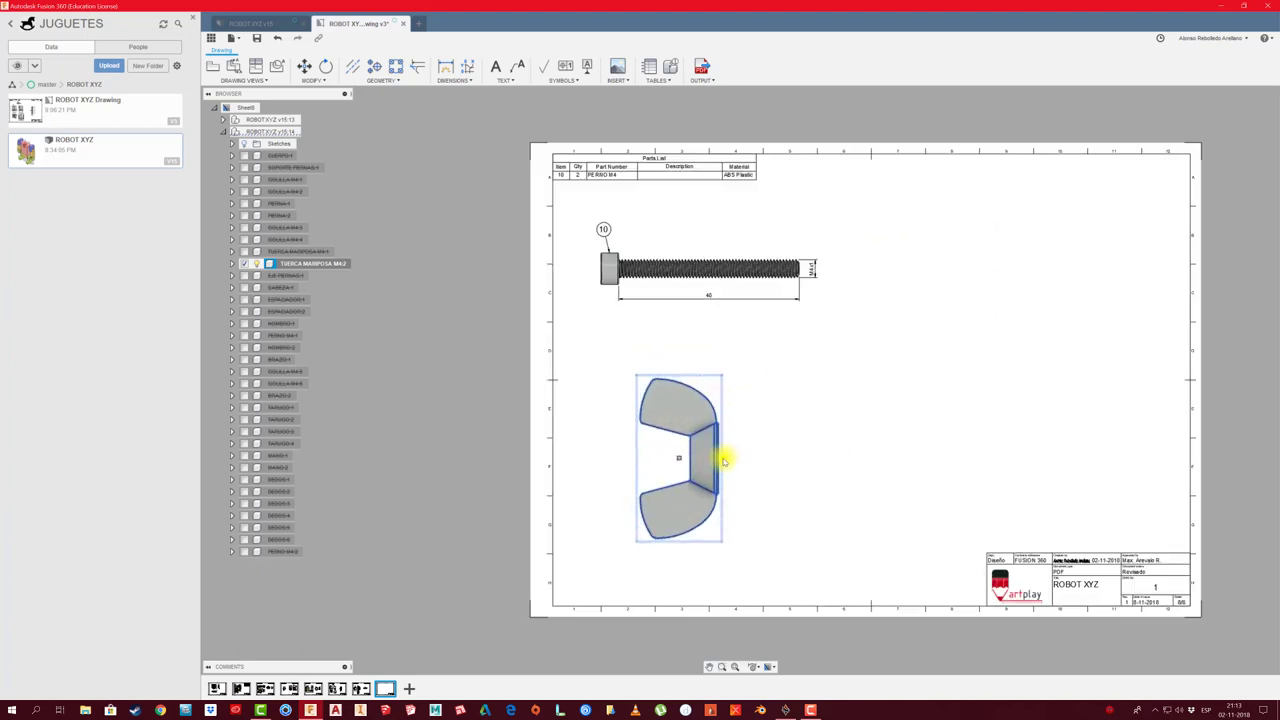
{"action": "scroll", "coordinate": [722, 462], "scroll_direction": "up", "scroll_amount": 2}
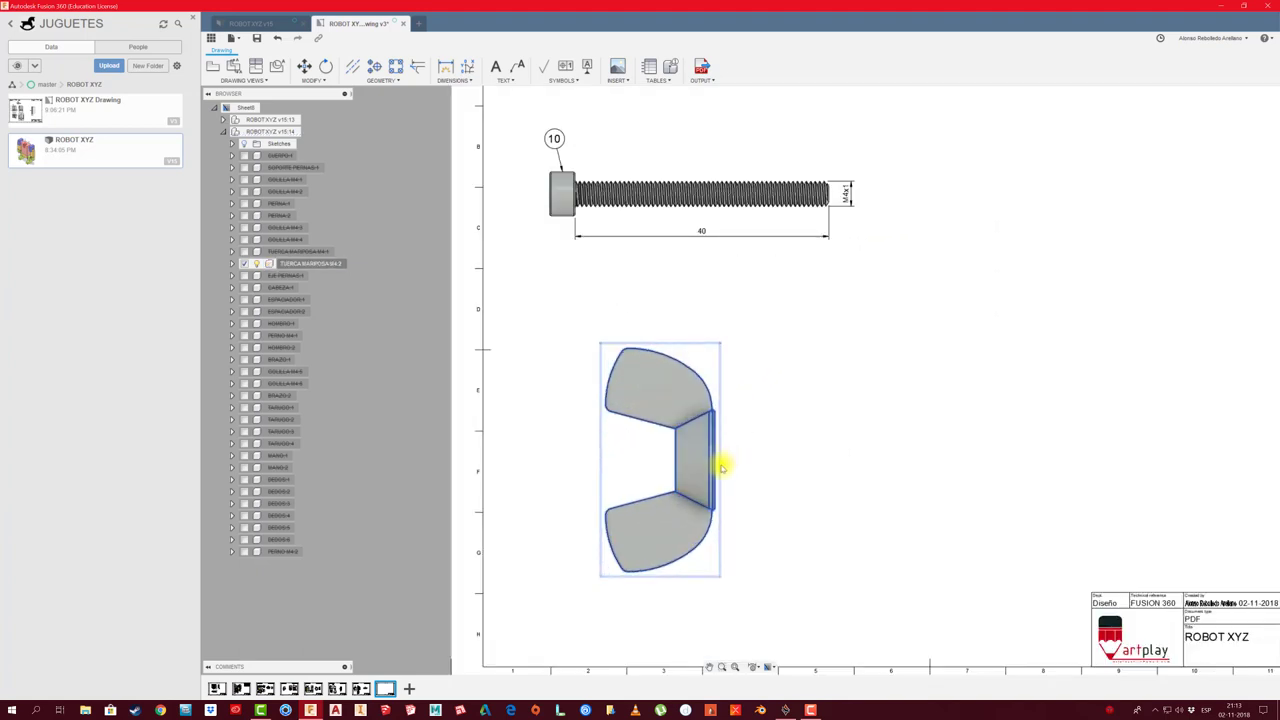
{"action": "double_click", "coordinate": [722, 466]}
{"action": "left_click", "coordinate": [1029, 178]}
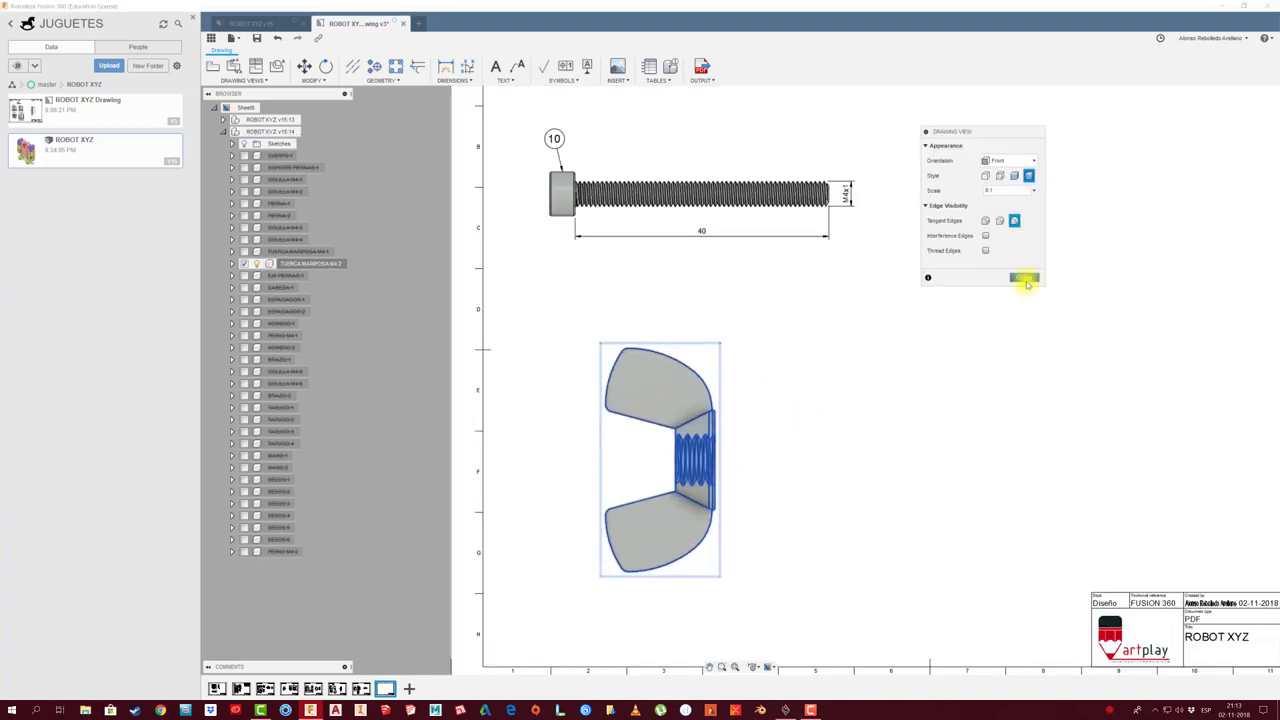
{"action": "left_click", "coordinate": [1023, 277]}
Dimension the wing nut's thread beside it and change the text to M4x1
{"action": "scroll", "coordinate": [714, 458], "scroll_direction": "up", "scroll_amount": 1}
{"action": "scroll", "coordinate": [714, 458], "scroll_direction": "up", "scroll_amount": 4}
{"action": "scroll", "coordinate": [731, 443], "scroll_direction": "up", "scroll_amount": 2}
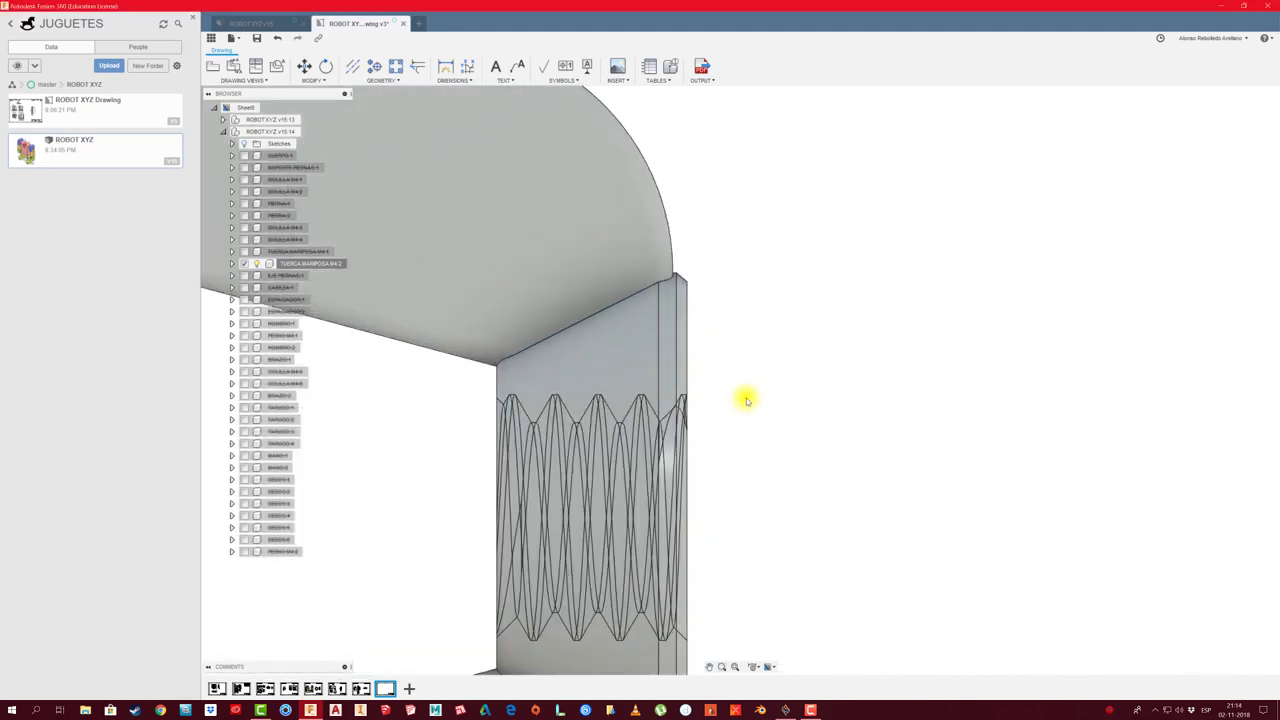
{"action": "scroll", "coordinate": [751, 403], "scroll_direction": "down", "scroll_amount": 2}
{"action": "left_click", "coordinate": [446, 66]}
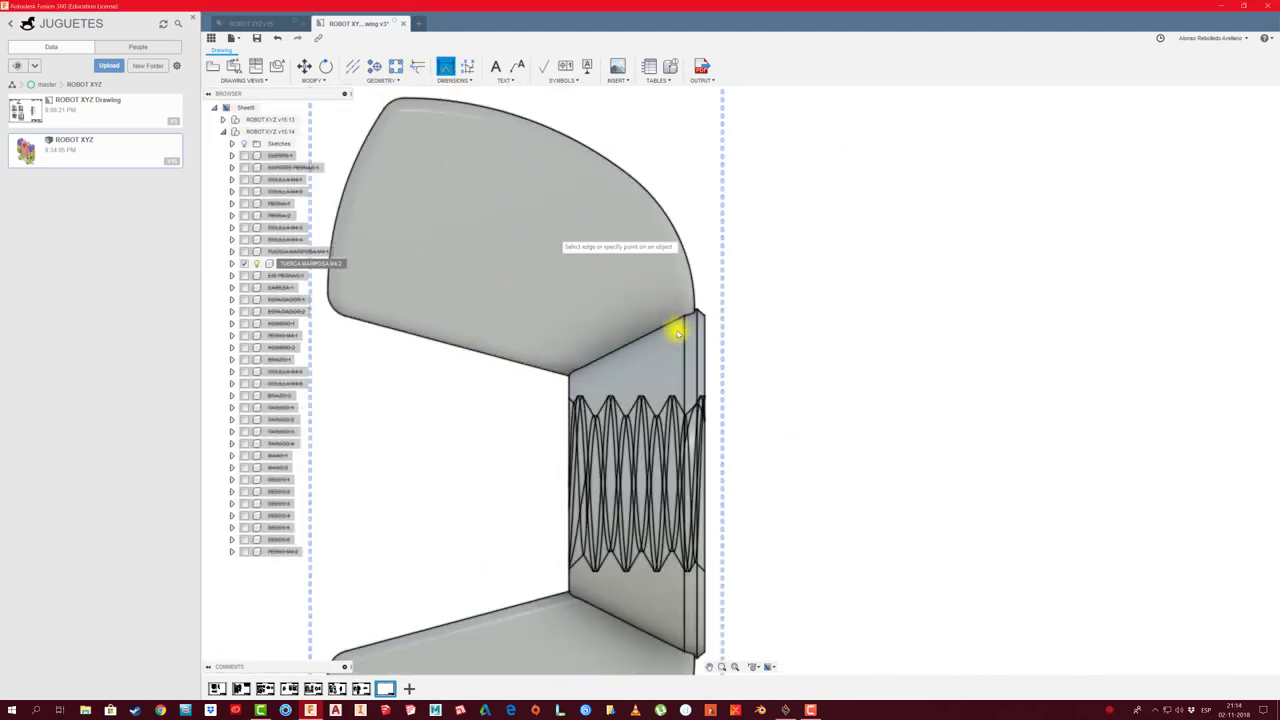
{"action": "scroll", "coordinate": [727, 413], "scroll_direction": "up", "scroll_amount": 3}
{"action": "scroll", "coordinate": [709, 400], "scroll_direction": "up", "scroll_amount": 1}
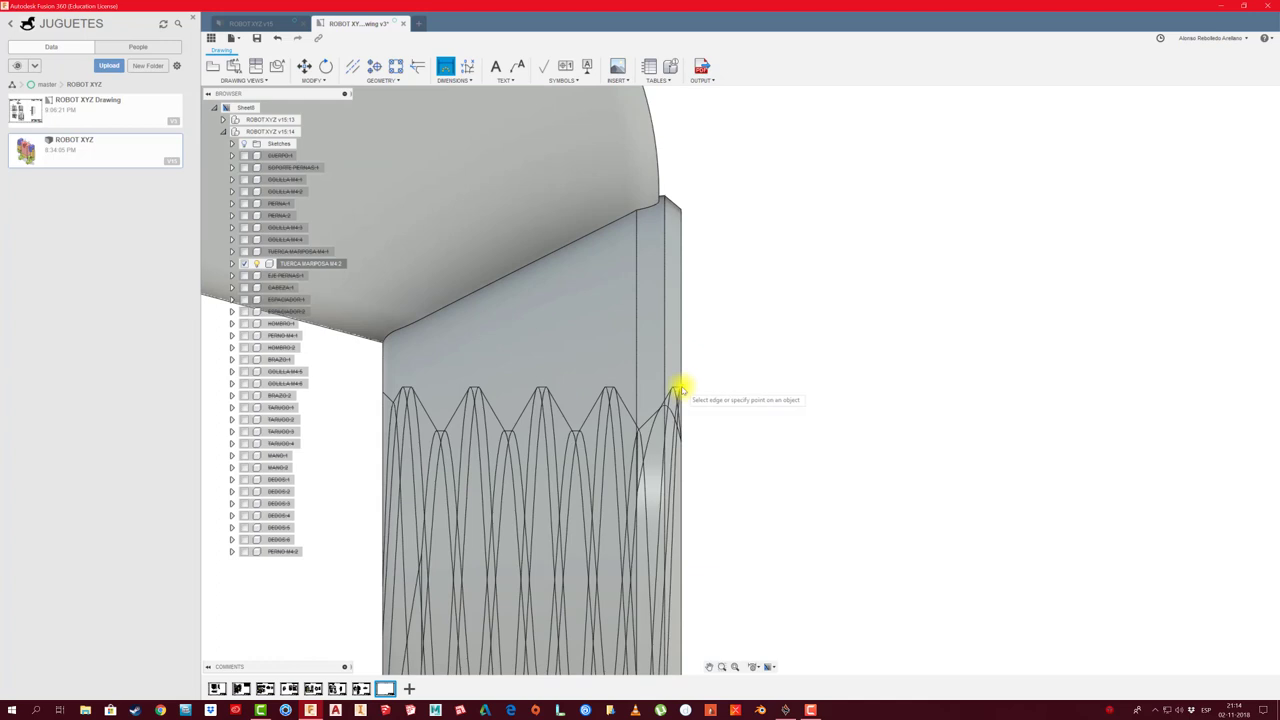
{"action": "left_click", "coordinate": [678, 390]}
{"action": "middle_click_drag", "start_coordinate": [729, 457], "coordinate": [766, 206]}
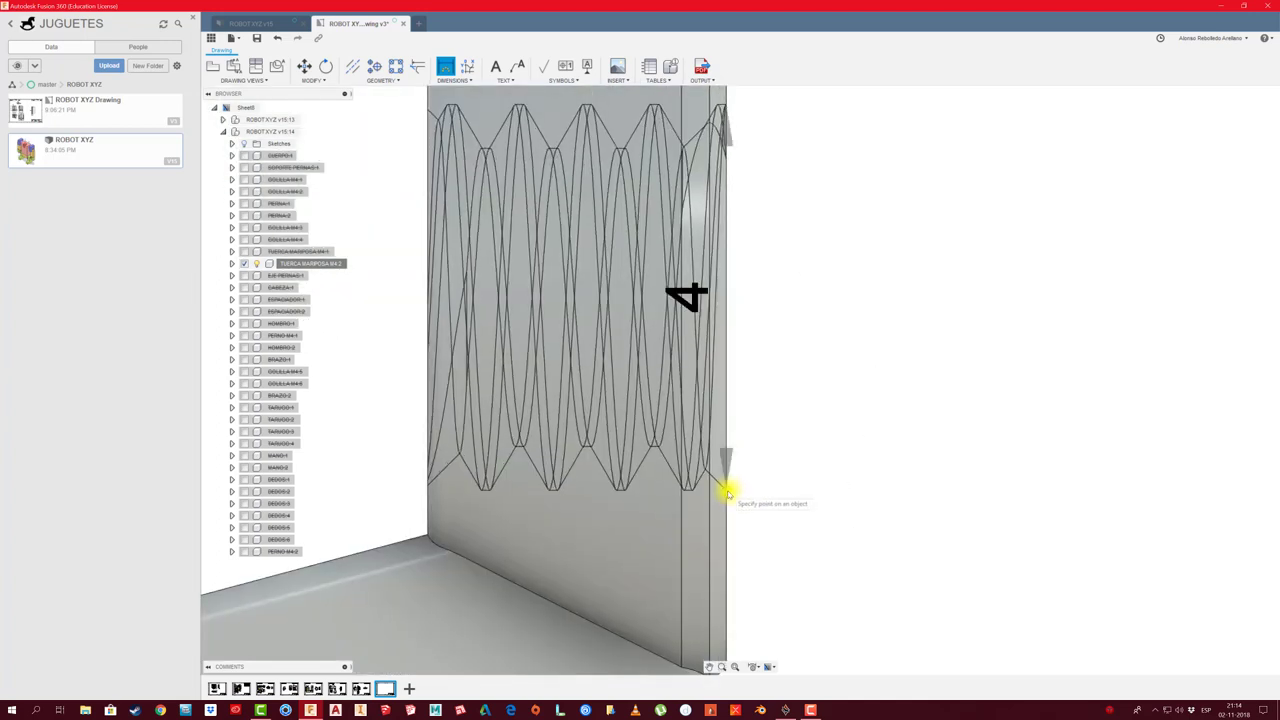
{"action": "scroll", "coordinate": [845, 453], "scroll_direction": "down", "scroll_amount": 2}
{"action": "scroll", "coordinate": [900, 445], "scroll_direction": "down", "scroll_amount": 1}
{"action": "left_click", "coordinate": [885, 428]}
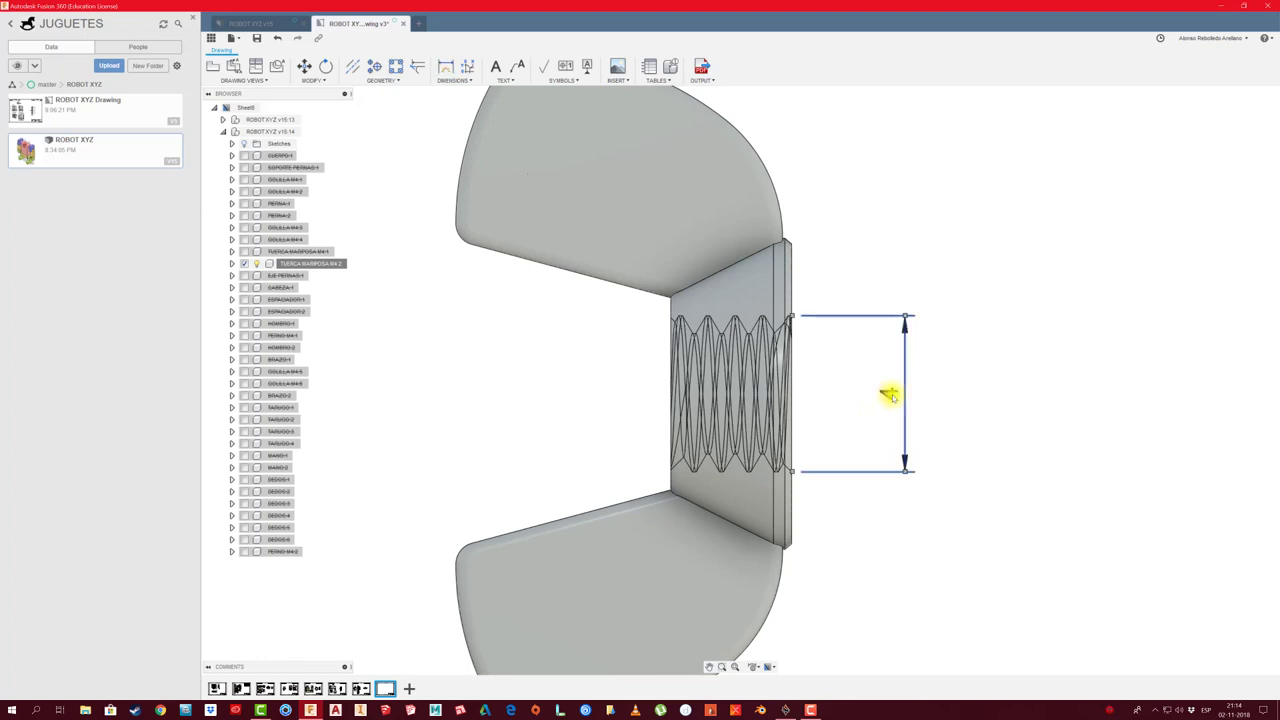
{"action": "double_click", "coordinate": [889, 395]}
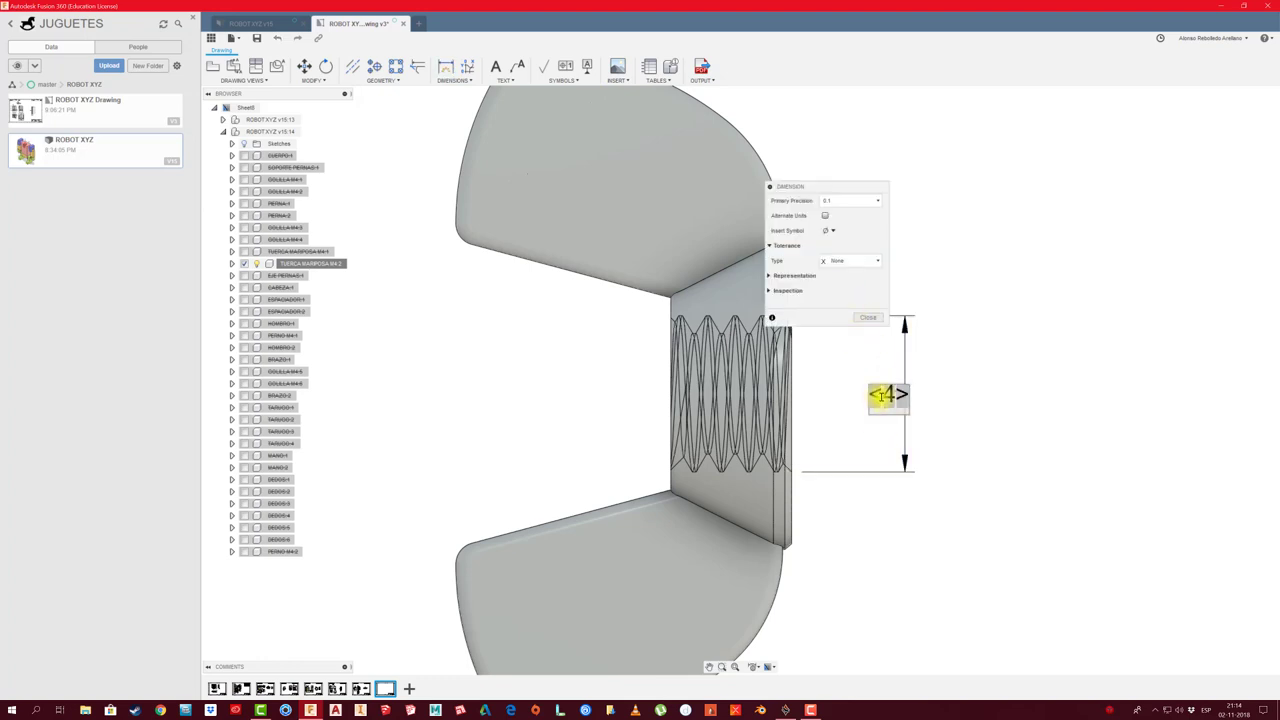
{"action": "type", "text": "M"}
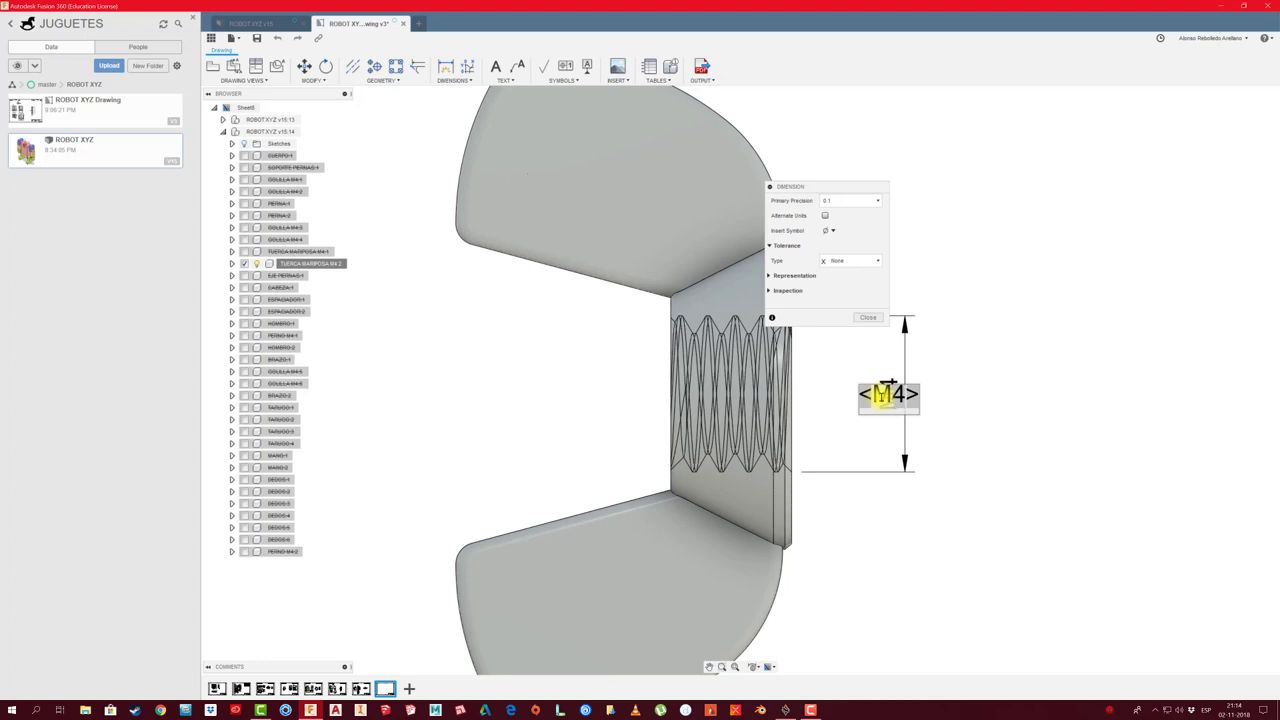
{"action": "type", "text": "x1"}
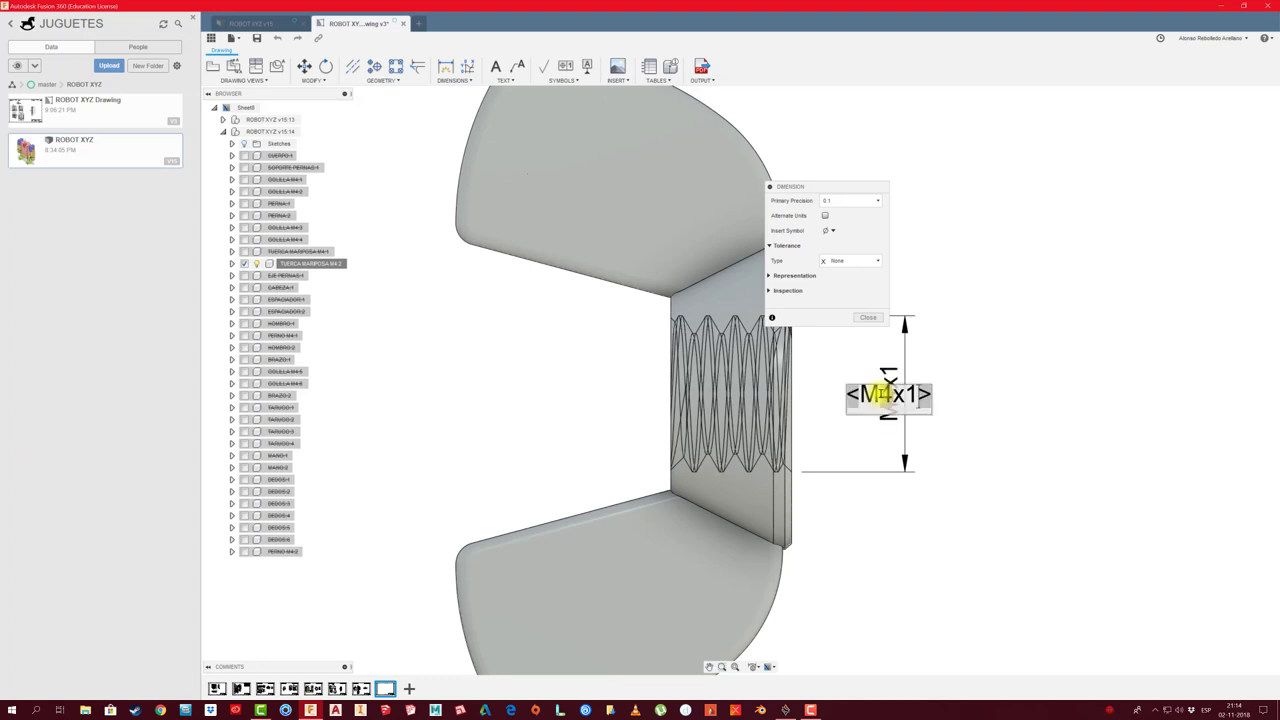
{"action": "left_click", "coordinate": [871, 318]}
Add a 3.1 width dimension below the nut and shift the view slightly lower
{"action": "scroll", "coordinate": [920, 337], "scroll_direction": "down", "scroll_amount": 3}
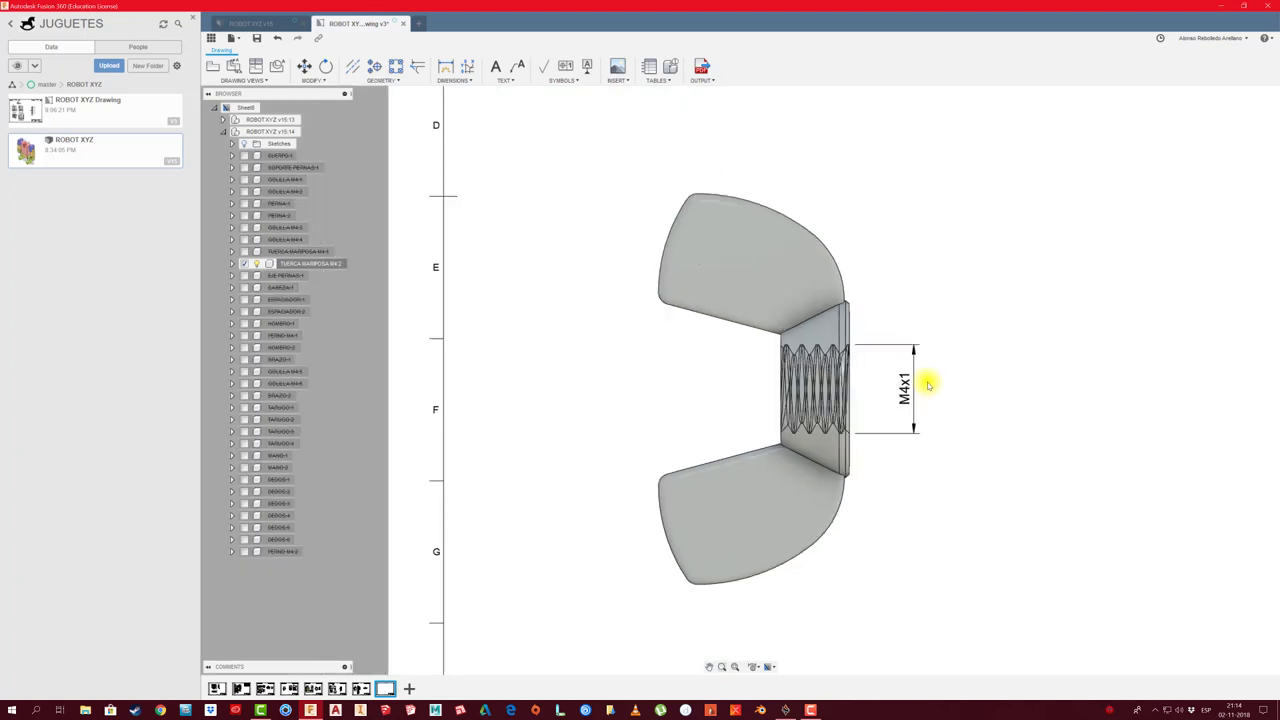
{"action": "scroll", "coordinate": [929, 363], "scroll_direction": "down", "scroll_amount": 3}
{"action": "middle_click_drag", "start_coordinate": [960, 440], "coordinate": [916, 435]}
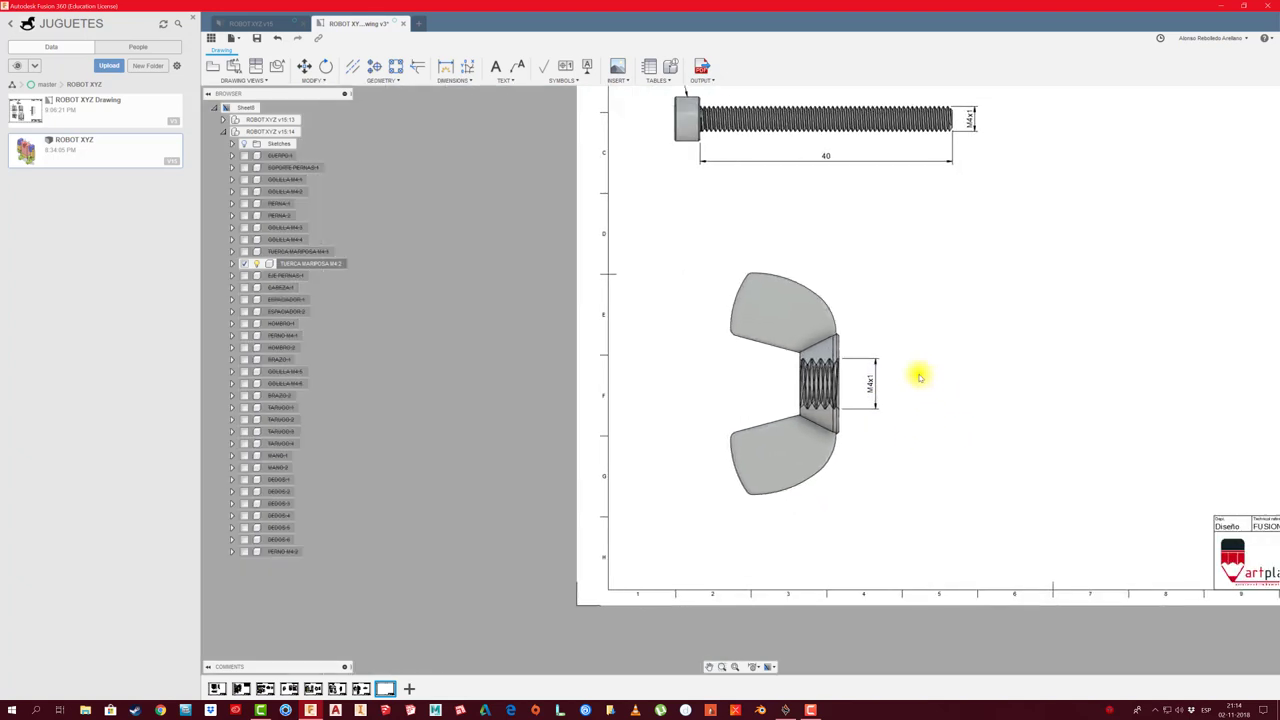
{"action": "scroll", "coordinate": [926, 369], "scroll_direction": "up", "scroll_amount": 2}
{"action": "scroll", "coordinate": [906, 400], "scroll_direction": "up", "scroll_amount": 1}
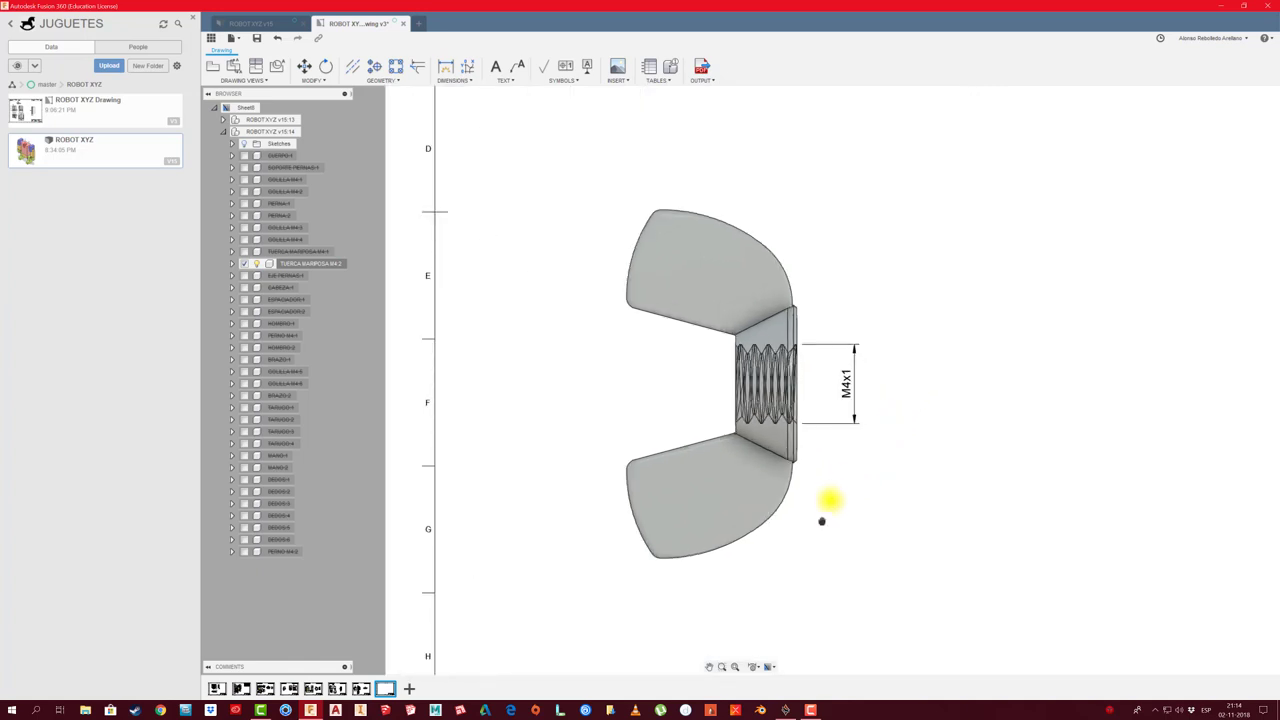
{"action": "left_click", "coordinate": [445, 66]}
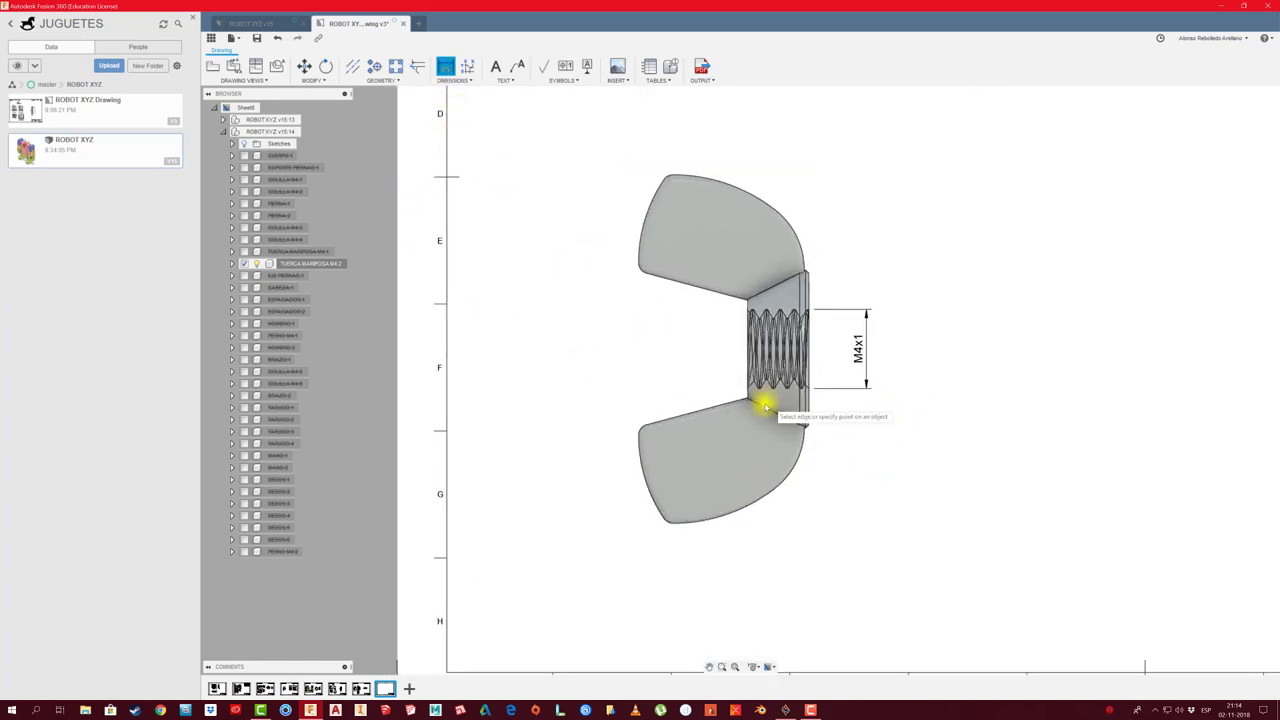
{"action": "scroll", "coordinate": [752, 405], "scroll_direction": "up", "scroll_amount": 2}
{"action": "scroll", "coordinate": [749, 400], "scroll_direction": "up", "scroll_amount": 2}
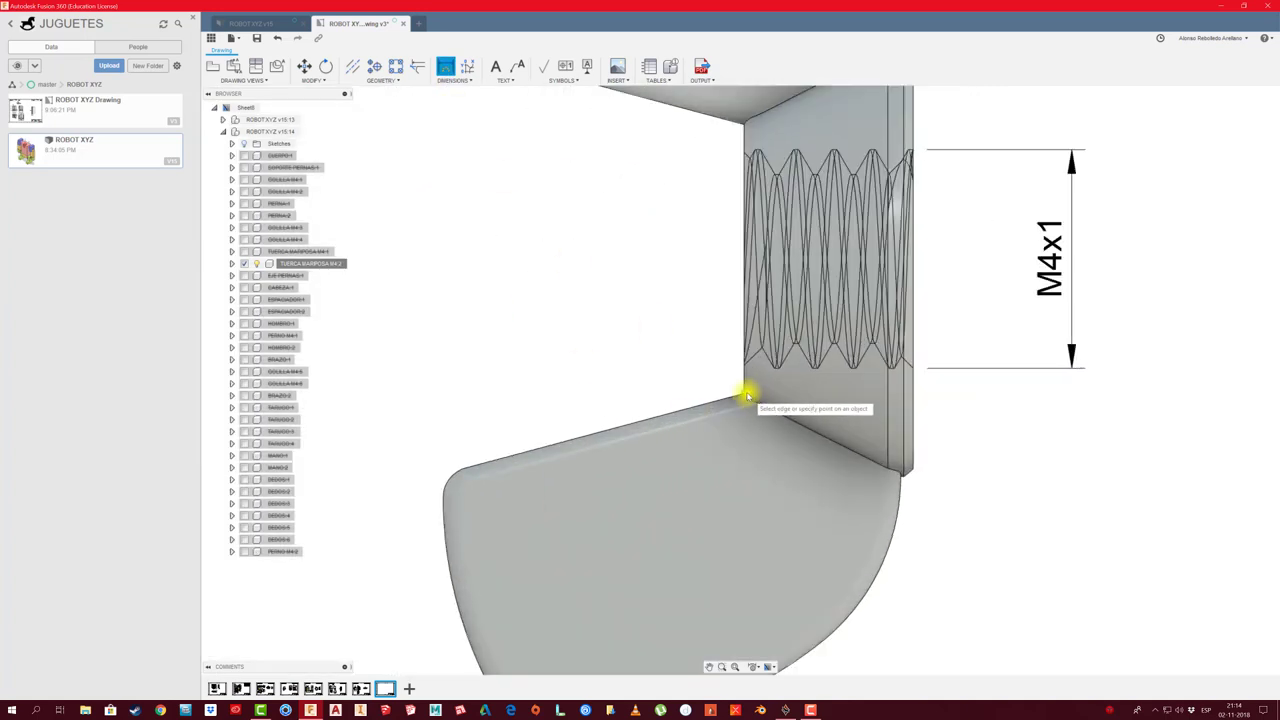
{"action": "left_click", "coordinate": [748, 395]}
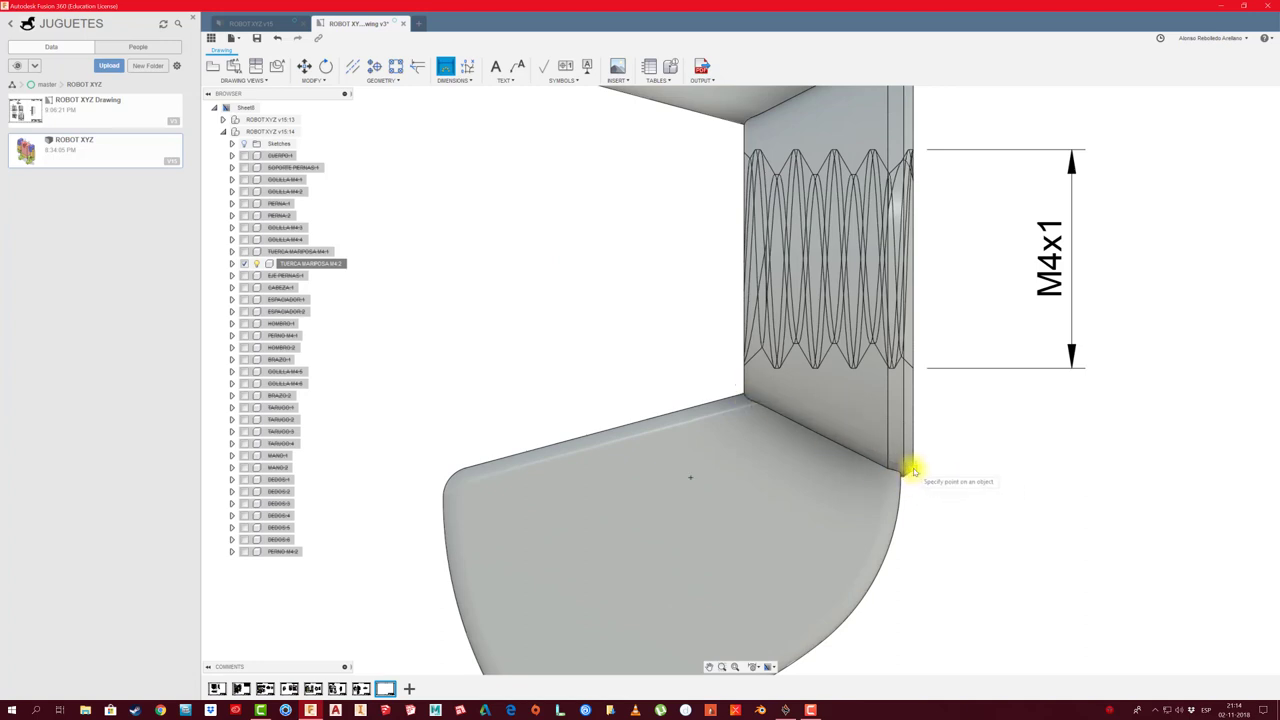
{"action": "middle_click_drag", "start_coordinate": [913, 660], "coordinate": [838, 360]}
{"action": "scroll", "coordinate": [838, 360], "scroll_direction": "down", "scroll_amount": 2}
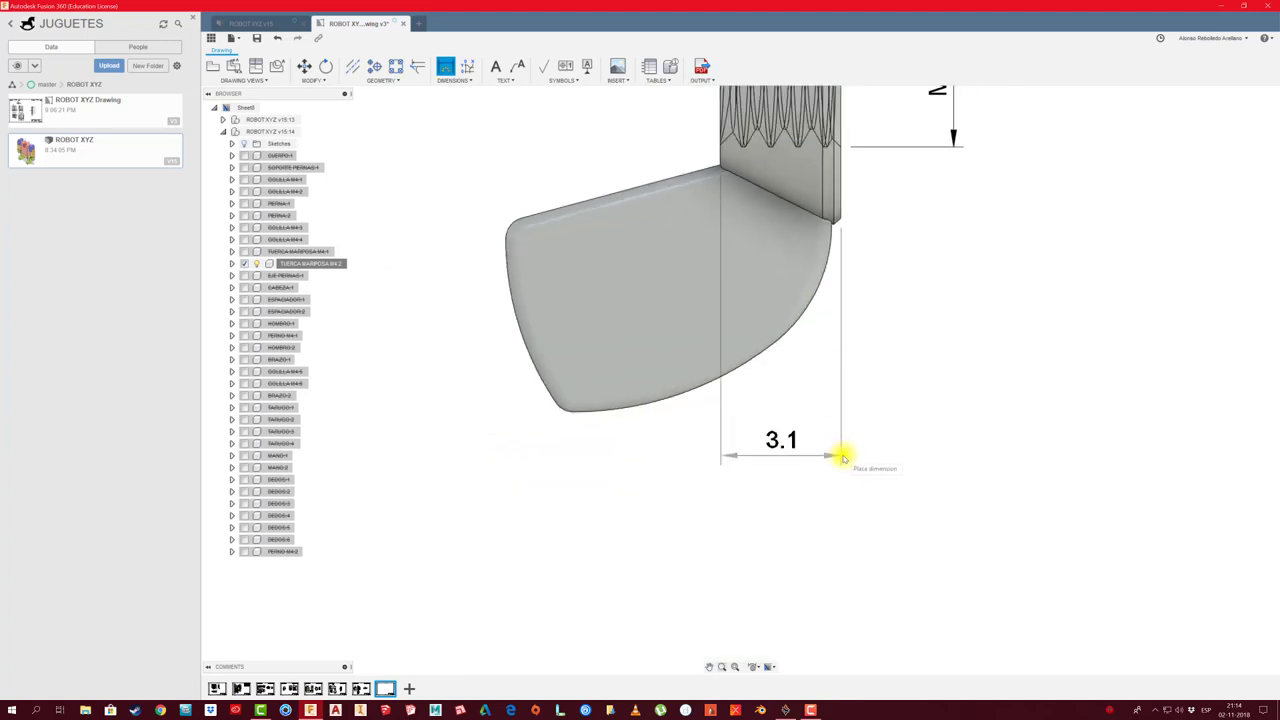
{"action": "left_click", "coordinate": [789, 476]}
{"action": "scroll", "coordinate": [735, 485], "scroll_direction": "down", "scroll_amount": 3}
{"action": "scroll", "coordinate": [735, 485], "scroll_direction": "down", "scroll_amount": 3}
{"action": "scroll", "coordinate": [809, 420], "scroll_direction": "down", "scroll_amount": 2}
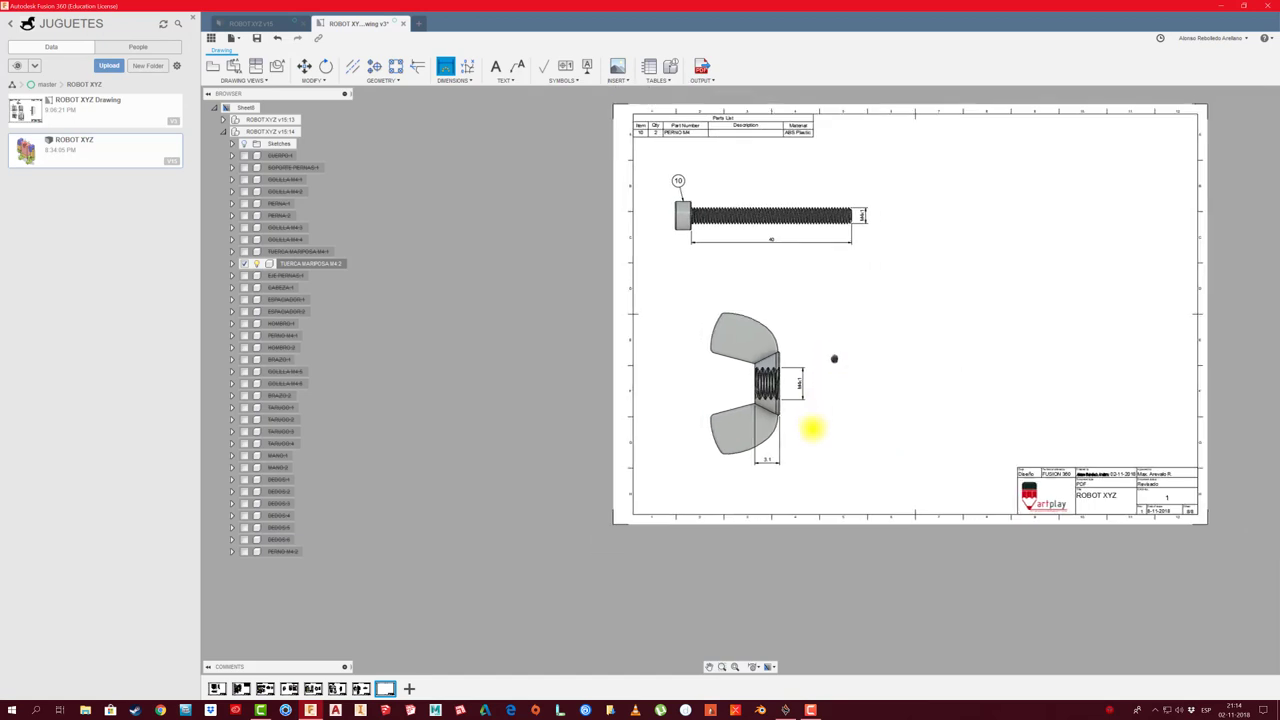
{"action": "scroll", "coordinate": [786, 340], "scroll_direction": "up", "scroll_amount": 2}
{"action": "key", "text": "Escape"}
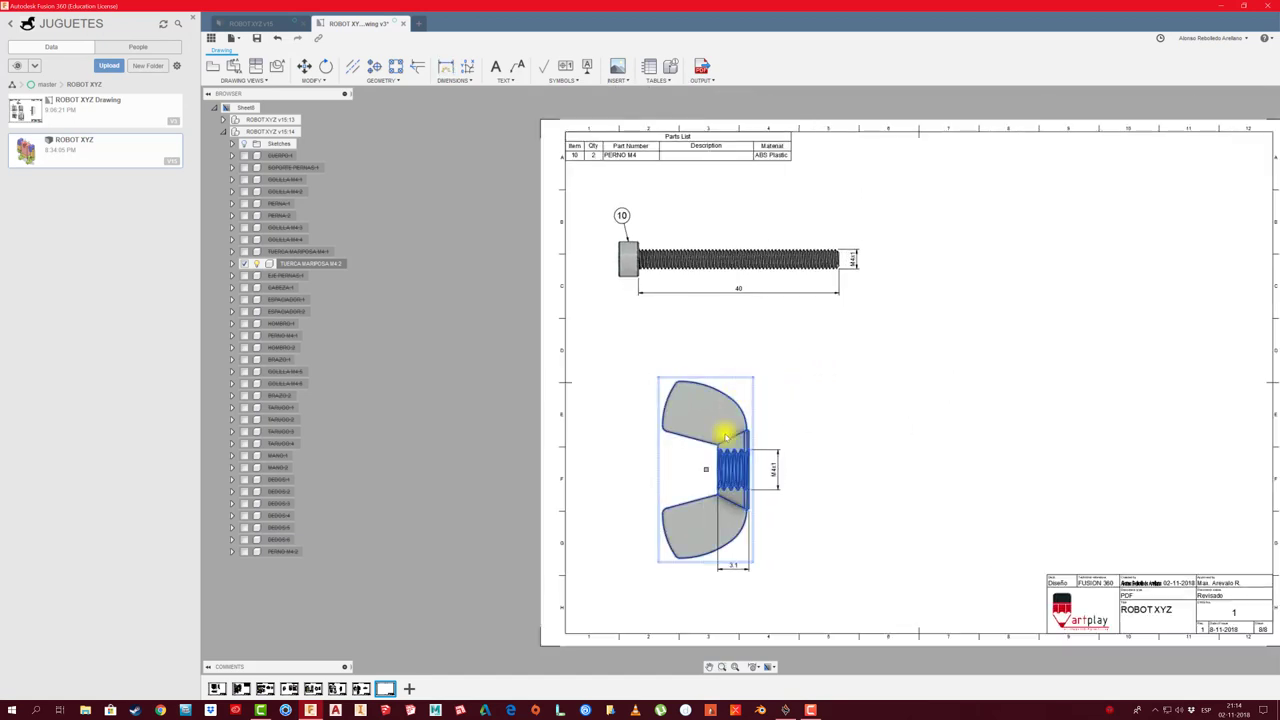
{"action": "left_click_drag", "start_coordinate": [705, 473], "coordinate": [700, 500]}
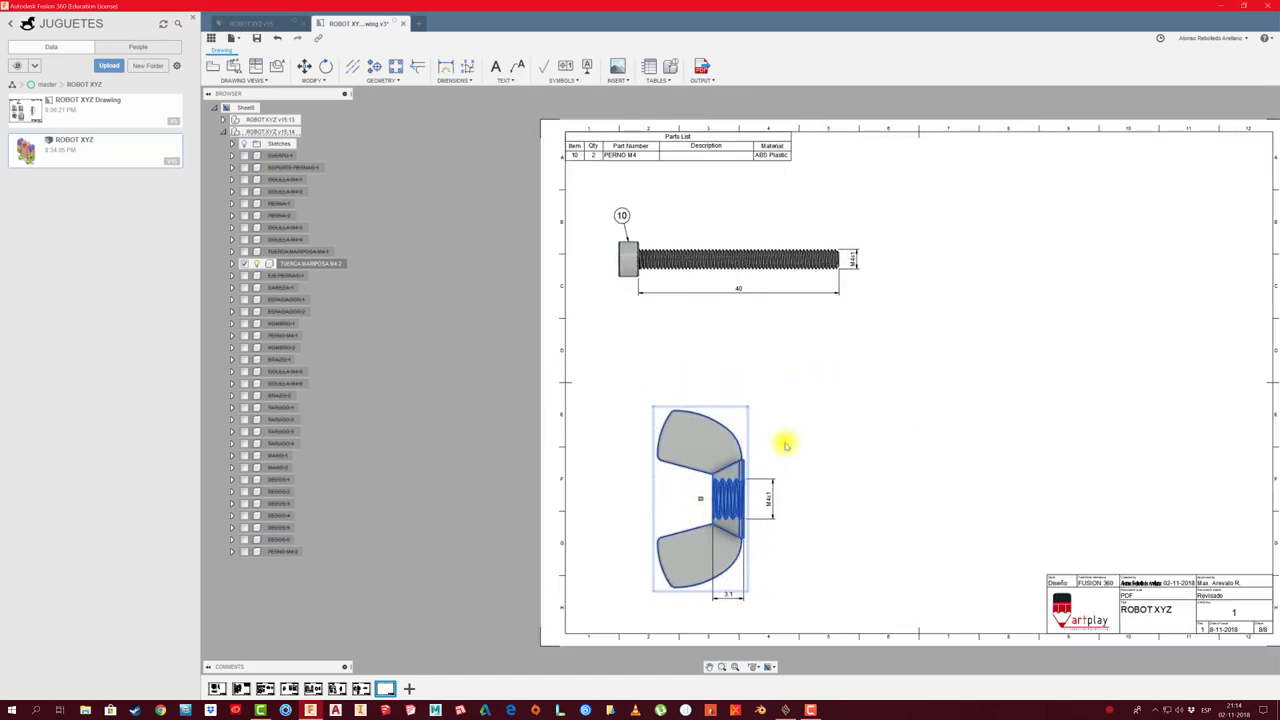
Place a parts list for the wing-nut view above it, widening Part Number to one line
{"action": "left_click", "coordinate": [649, 66]}
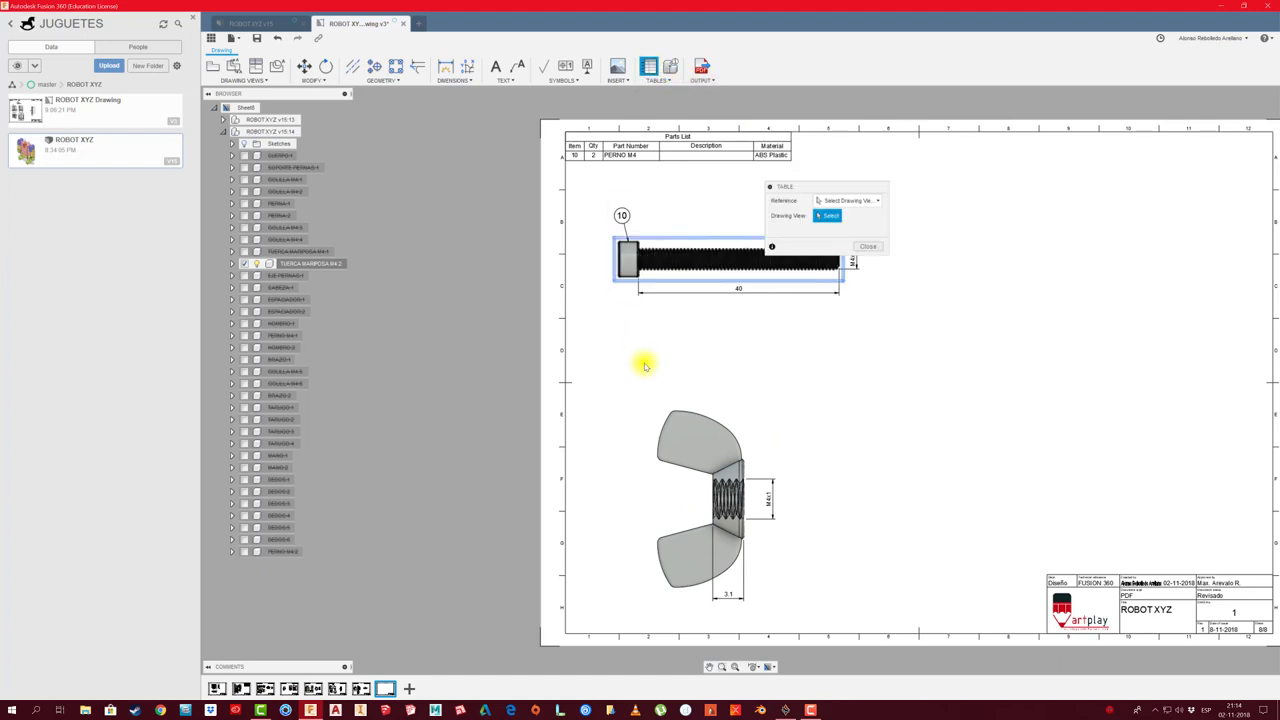
{"action": "left_click", "coordinate": [683, 407]}
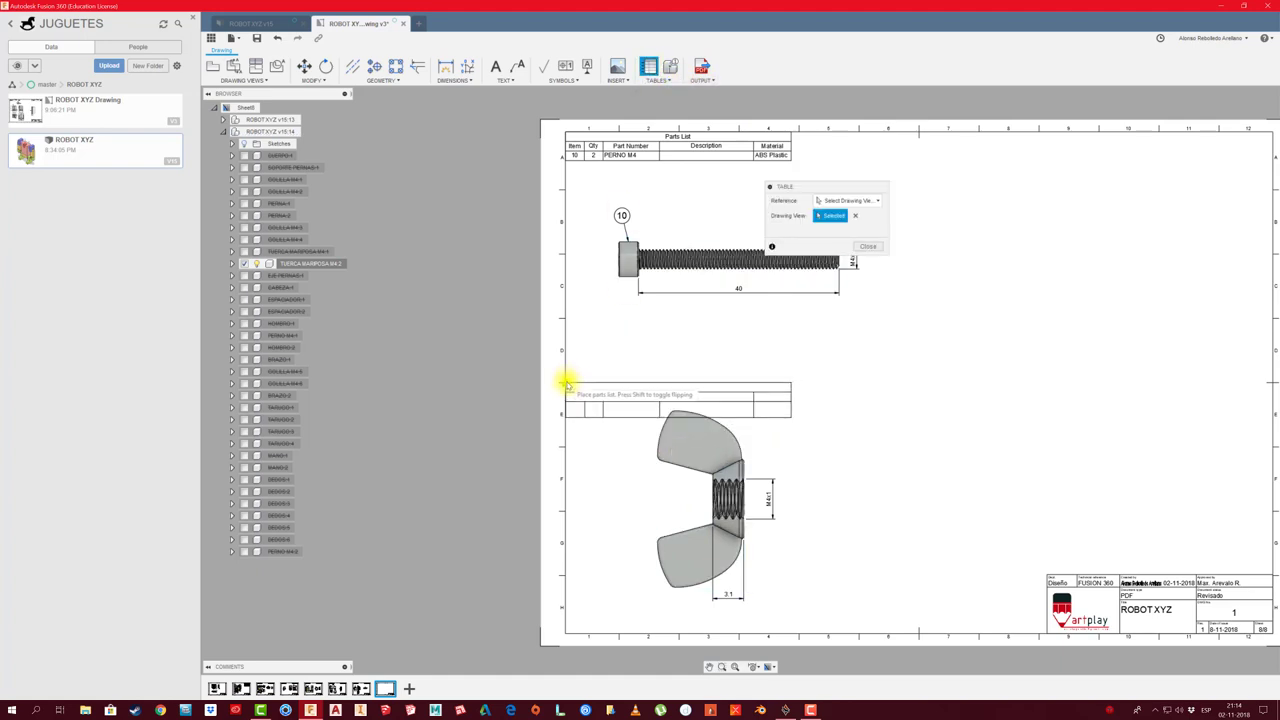
{"action": "left_click", "coordinate": [566, 383]}
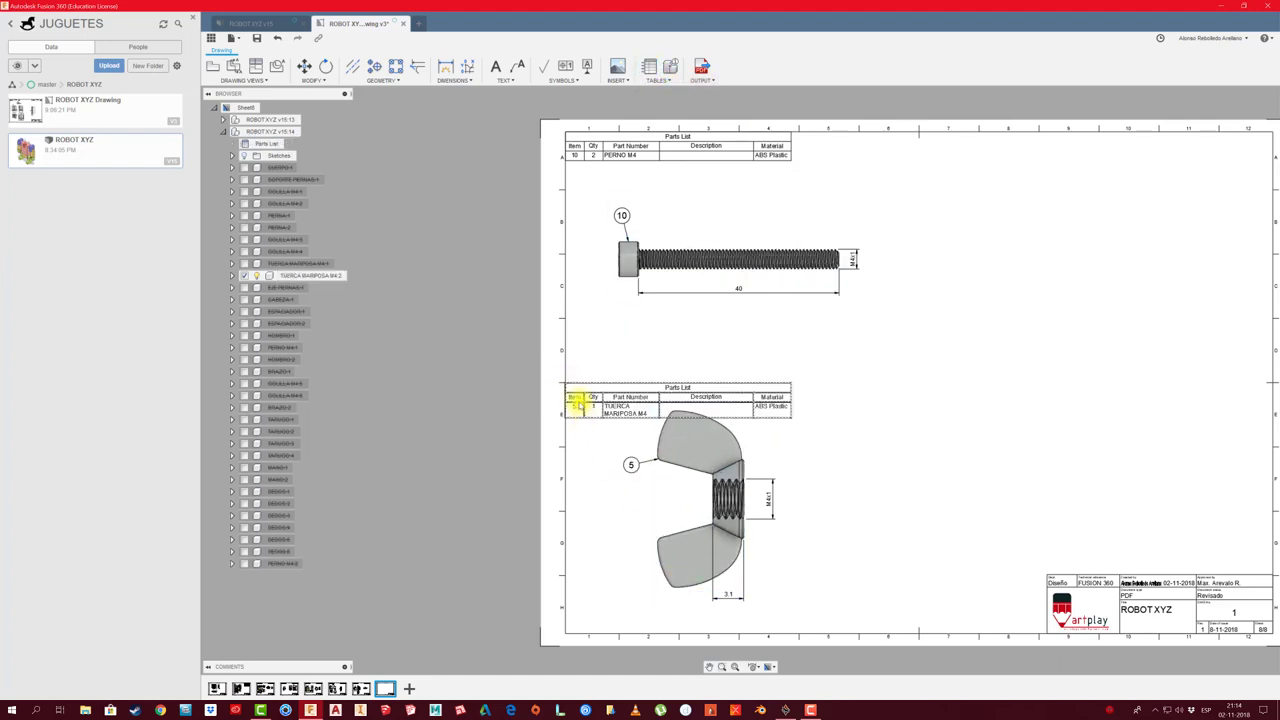
{"action": "scroll", "coordinate": [691, 401], "scroll_direction": "up", "scroll_amount": 3}
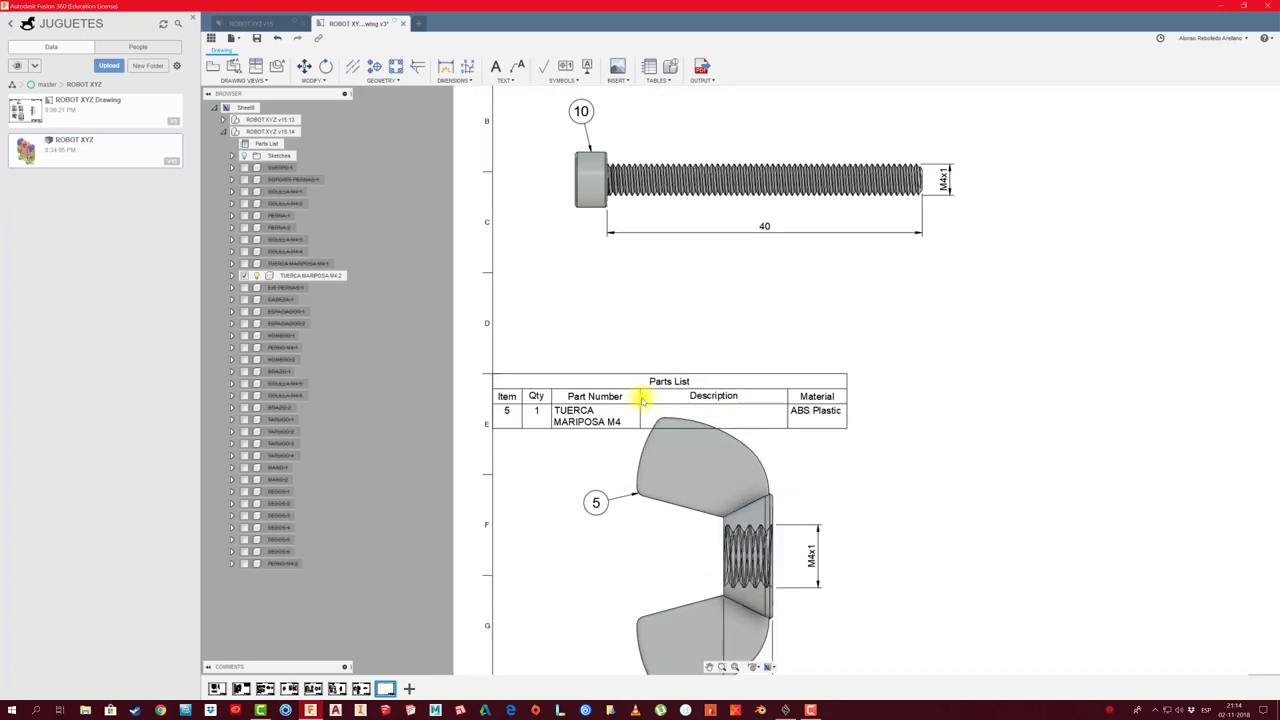
{"action": "left_click_drag", "start_coordinate": [641, 393], "coordinate": [684, 394]}
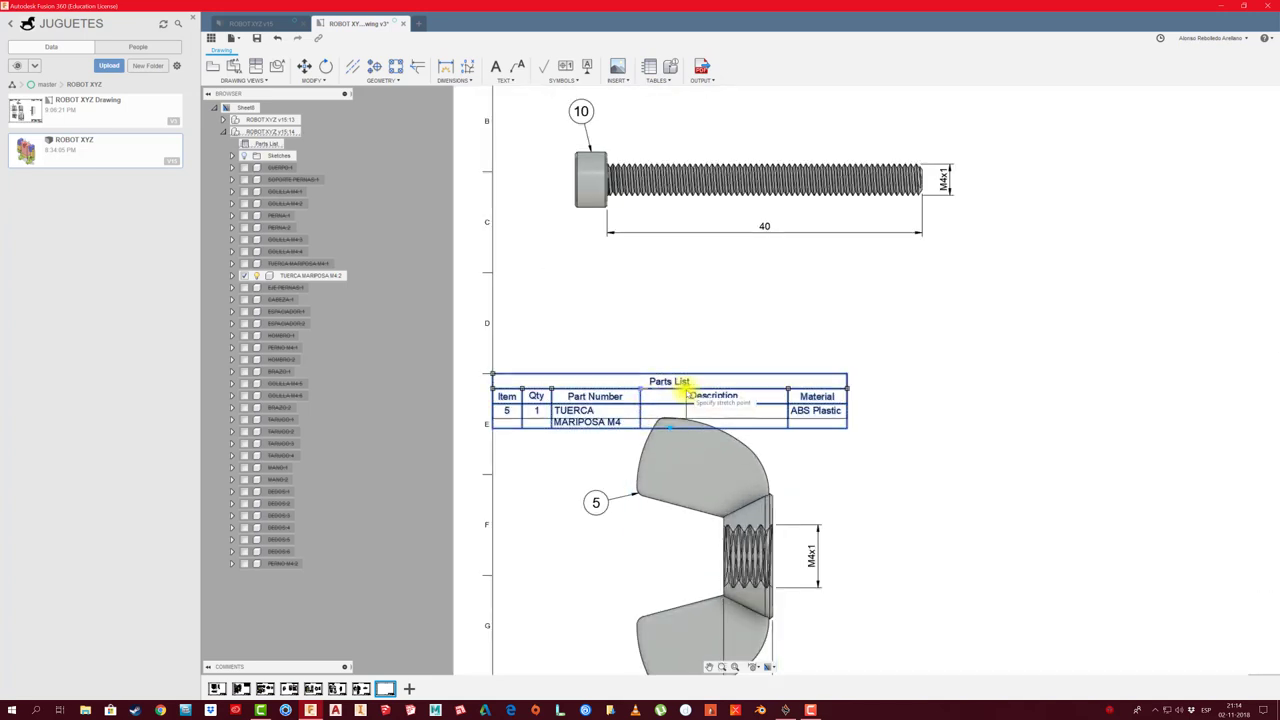
Move the wing-nut view slightly lower on the sheet
{"action": "scroll", "coordinate": [740, 485], "scroll_direction": "down", "scroll_amount": 2}
{"action": "middle_click_drag", "start_coordinate": [760, 492], "coordinate": [851, 366]}
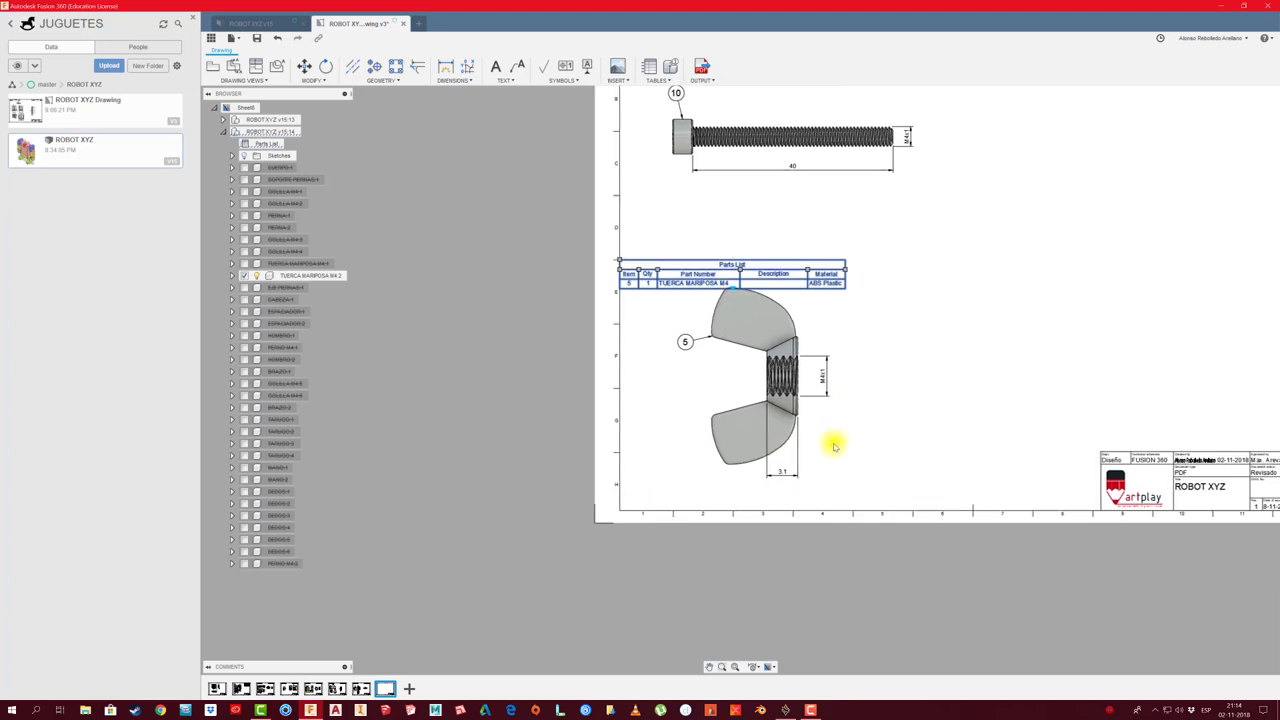
{"action": "scroll", "coordinate": [831, 440], "scroll_direction": "up", "scroll_amount": 1}
{"action": "left_click", "coordinate": [804, 445]}
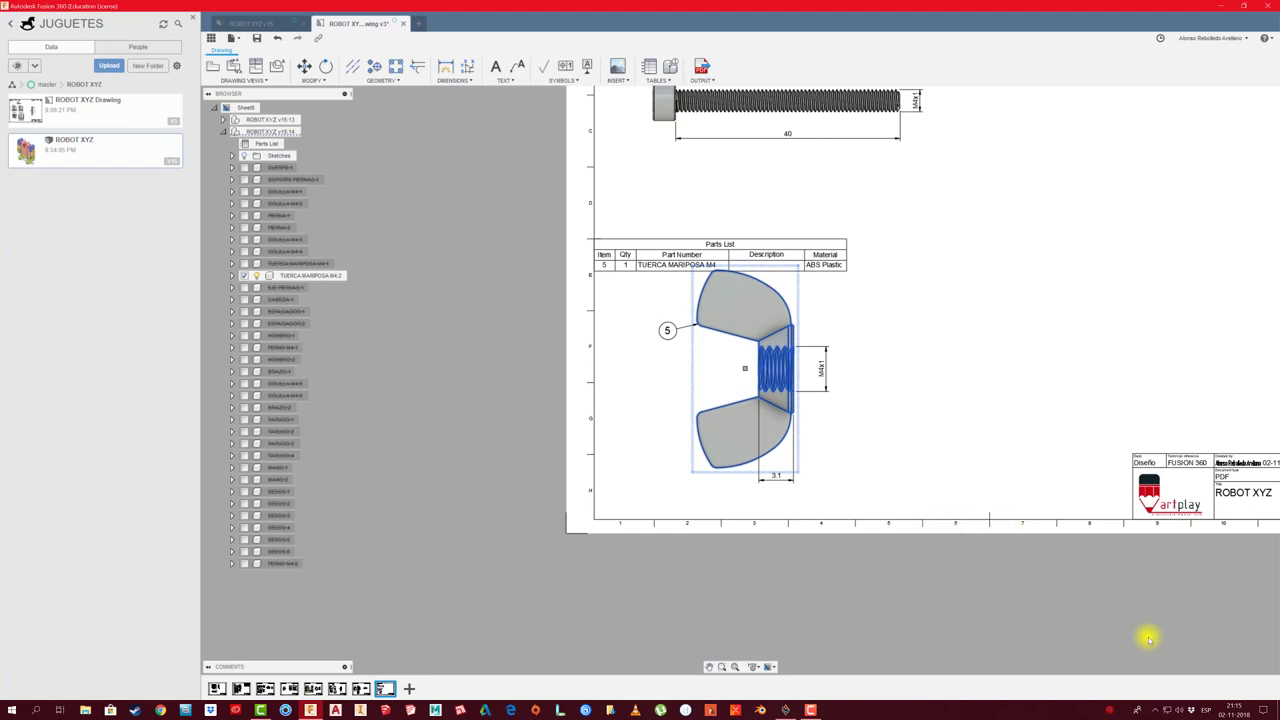
{"action": "left_click", "coordinate": [745, 372]}
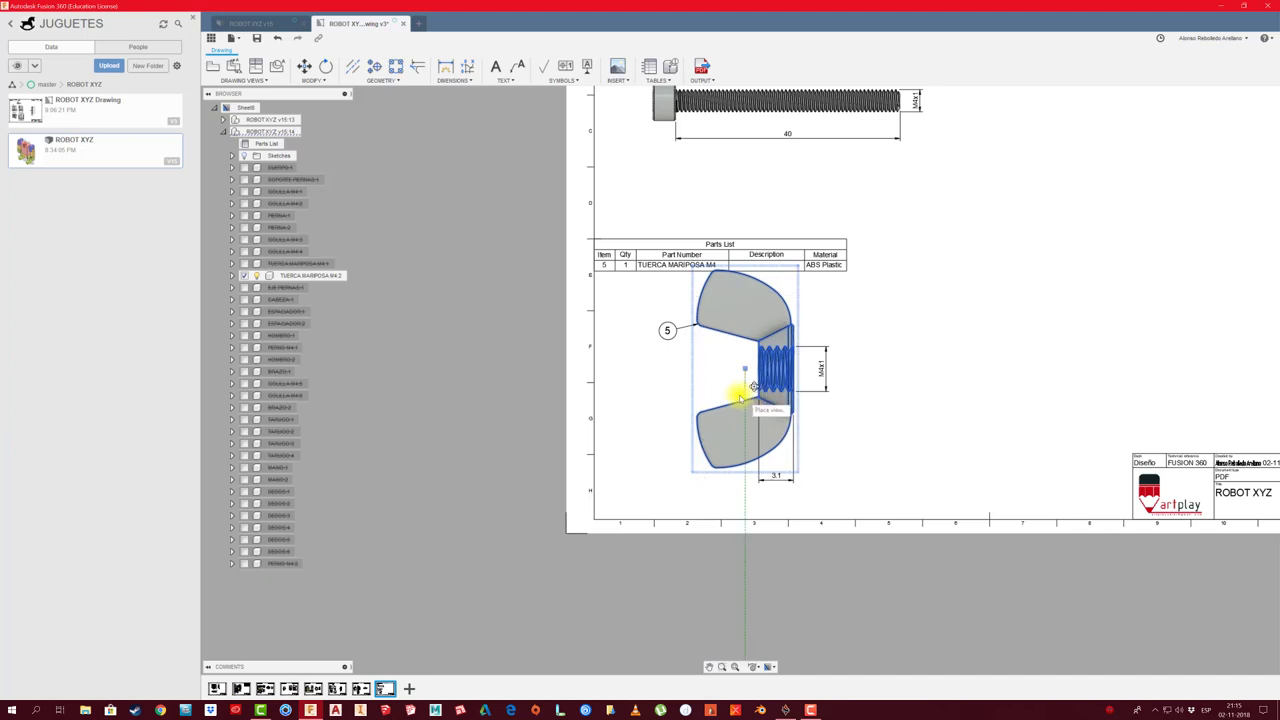
{"action": "left_click", "coordinate": [746, 399]}
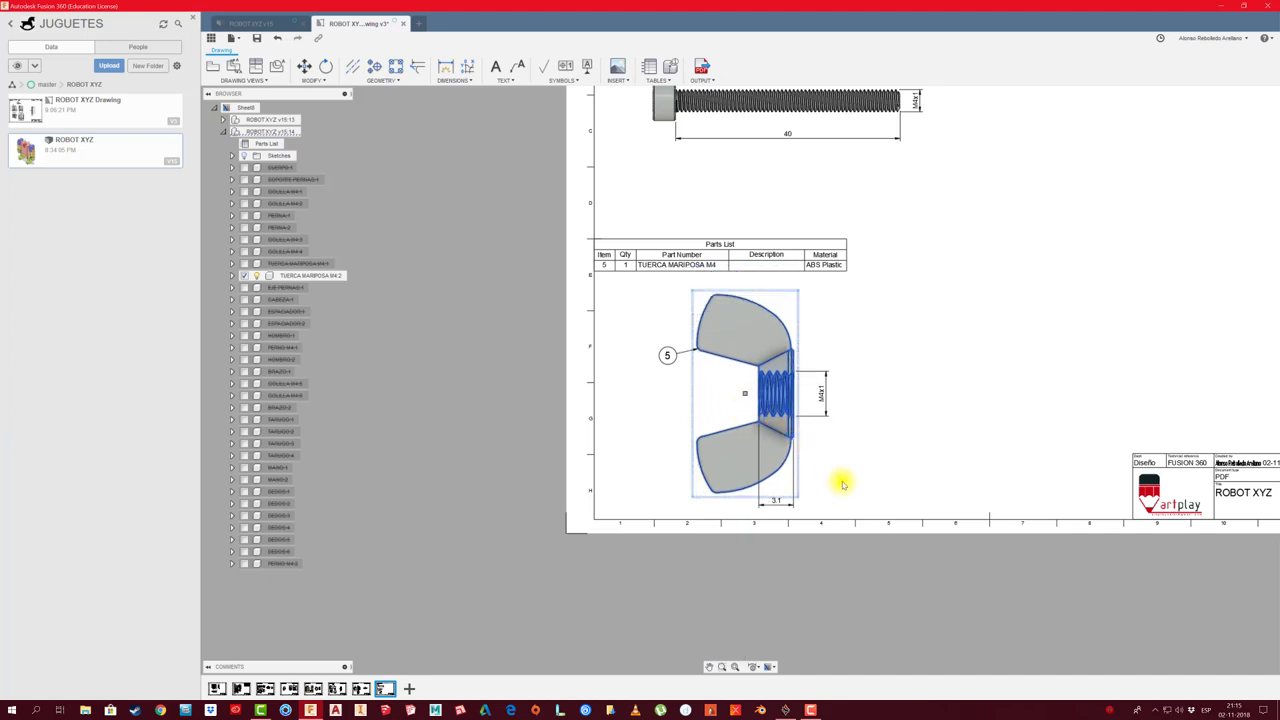
Add a centerline through the wing nut's threaded hole
{"action": "scroll", "coordinate": [871, 317], "scroll_direction": "up", "scroll_amount": 3}
{"action": "scroll", "coordinate": [851, 409], "scroll_direction": "up", "scroll_amount": 3}
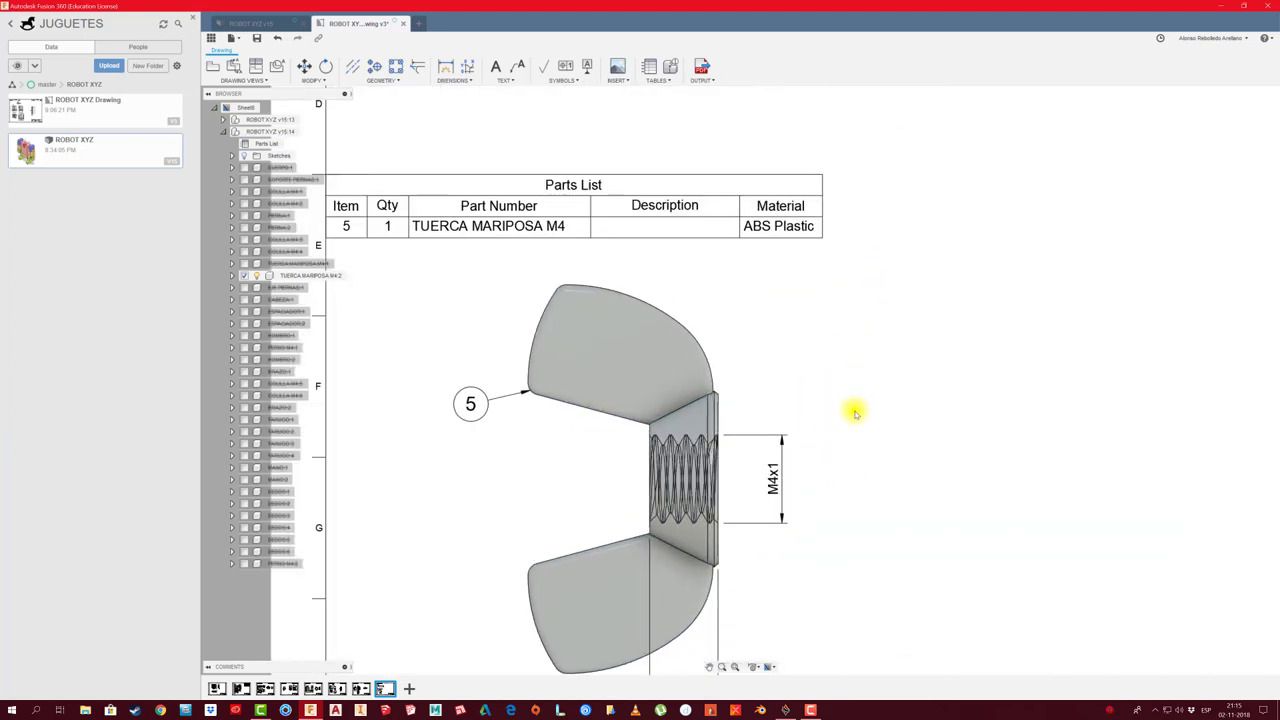
{"action": "left_click", "coordinate": [348, 67]}
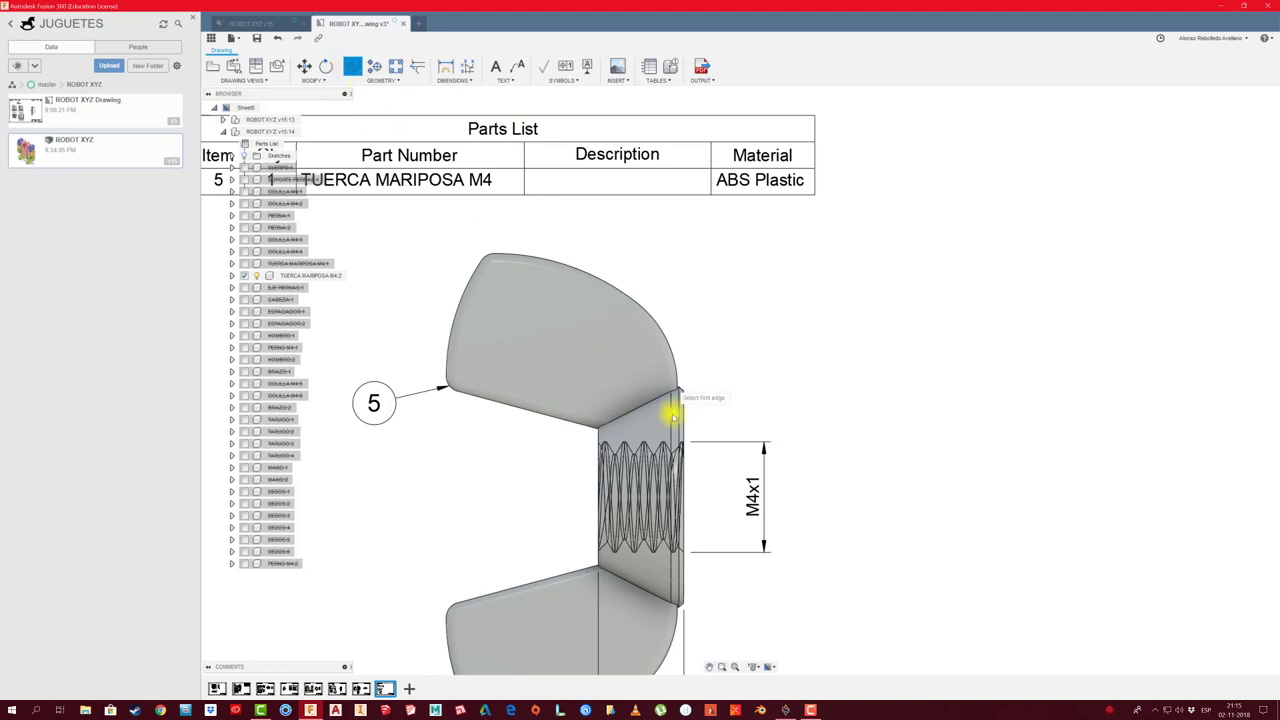
{"action": "scroll", "coordinate": [669, 414], "scroll_direction": "up", "scroll_amount": 3}
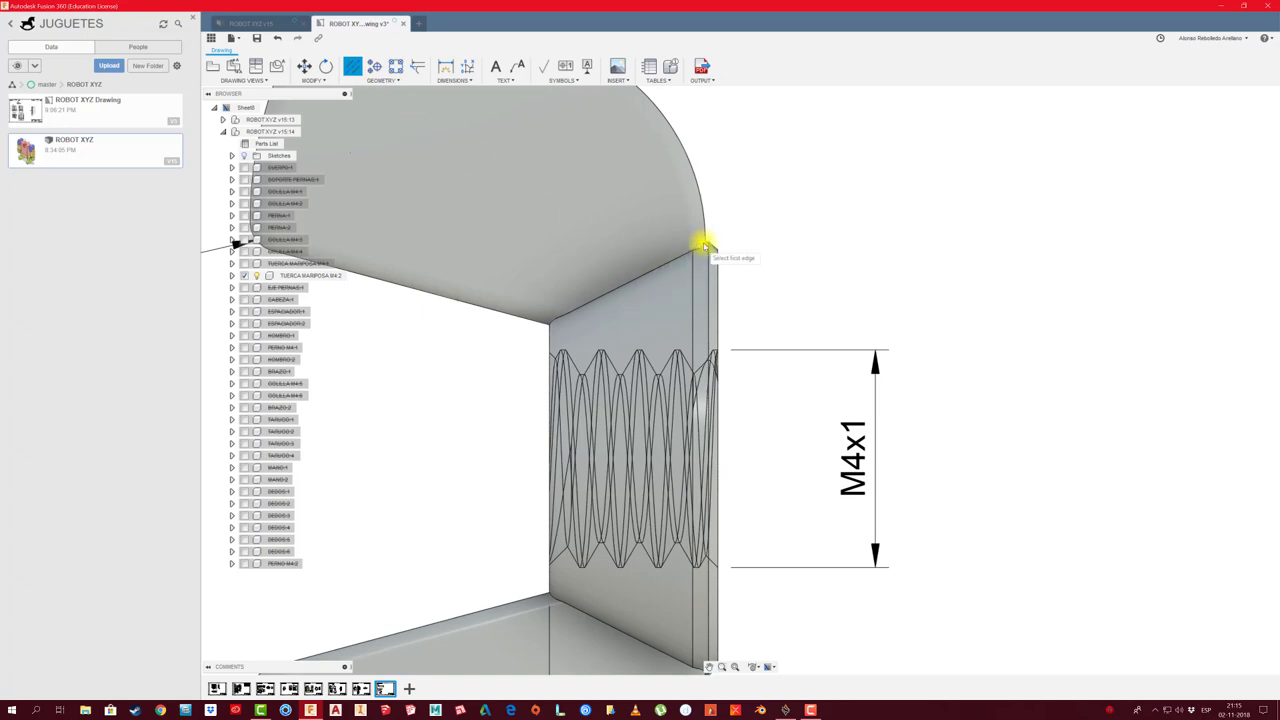
{"action": "scroll", "coordinate": [707, 241], "scroll_direction": "up", "scroll_amount": 3}
{"action": "scroll", "coordinate": [706, 251], "scroll_direction": "up", "scroll_amount": 2}
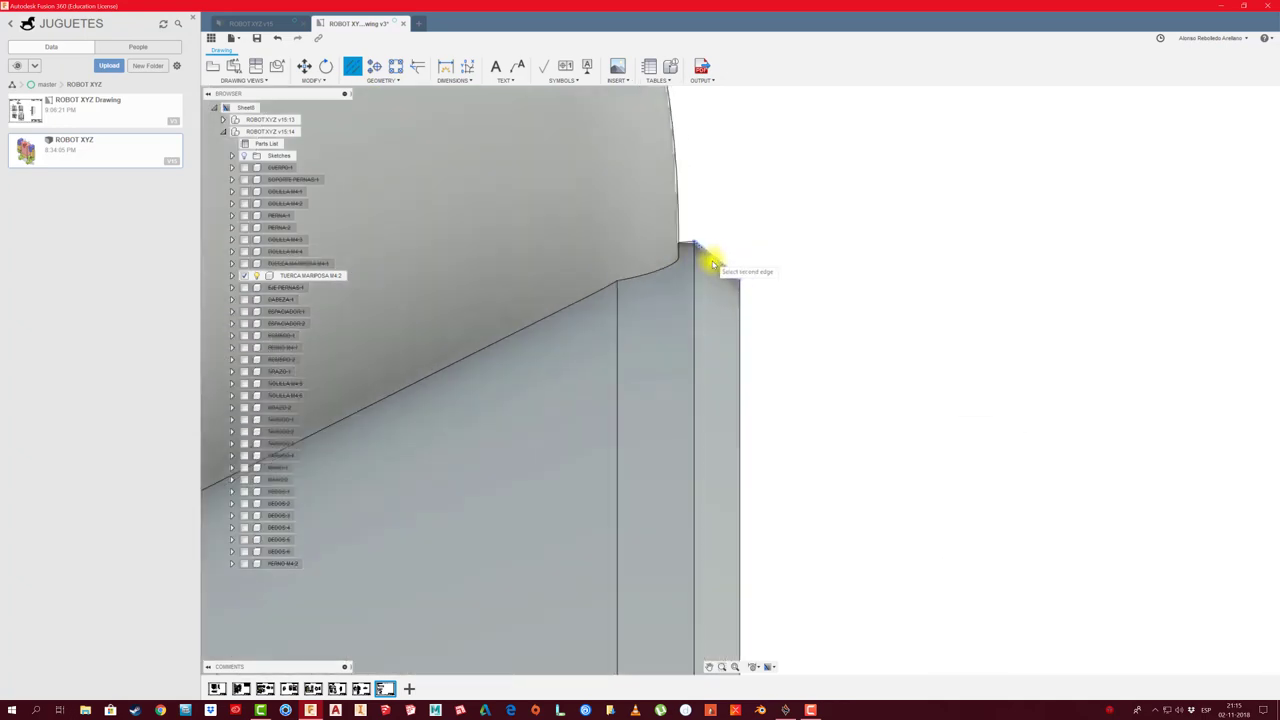
{"action": "scroll", "coordinate": [740, 290], "scroll_direction": "down", "scroll_amount": 3}
{"action": "scroll", "coordinate": [800, 440], "scroll_direction": "up", "scroll_amount": 2}
{"action": "scroll", "coordinate": [780, 400], "scroll_direction": "up", "scroll_amount": 4}
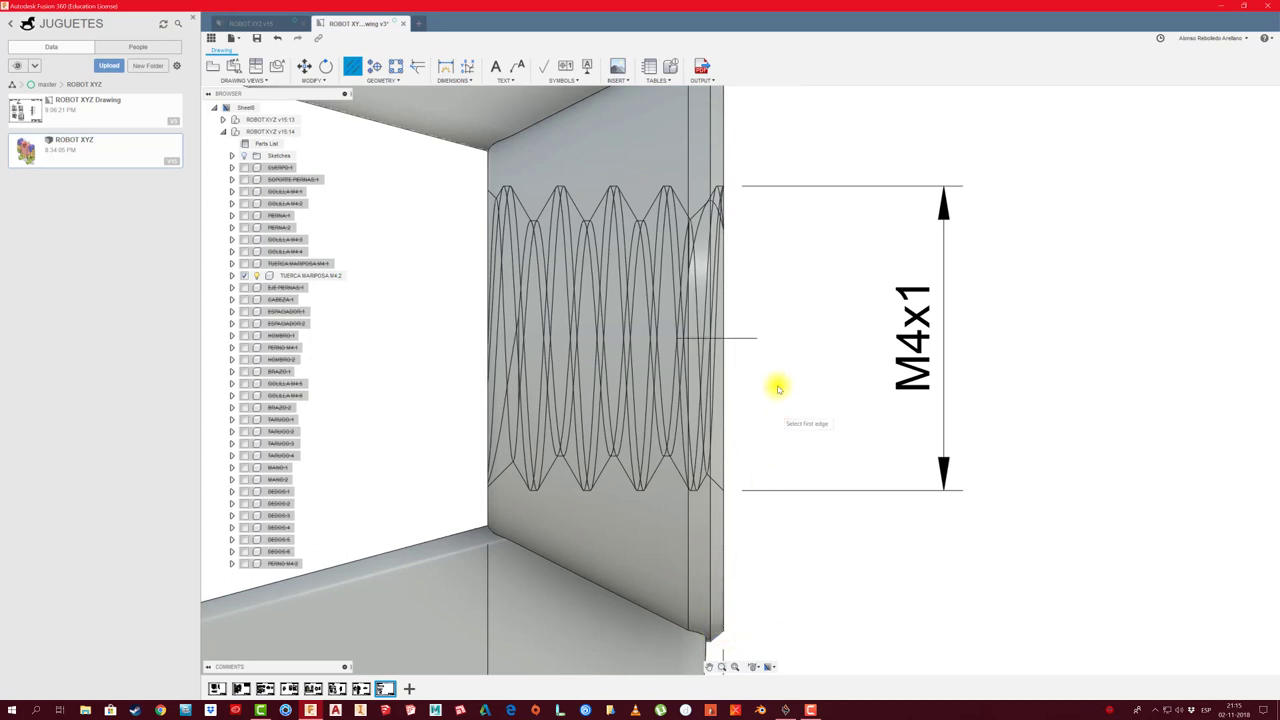
{"action": "left_click", "coordinate": [750, 338]}
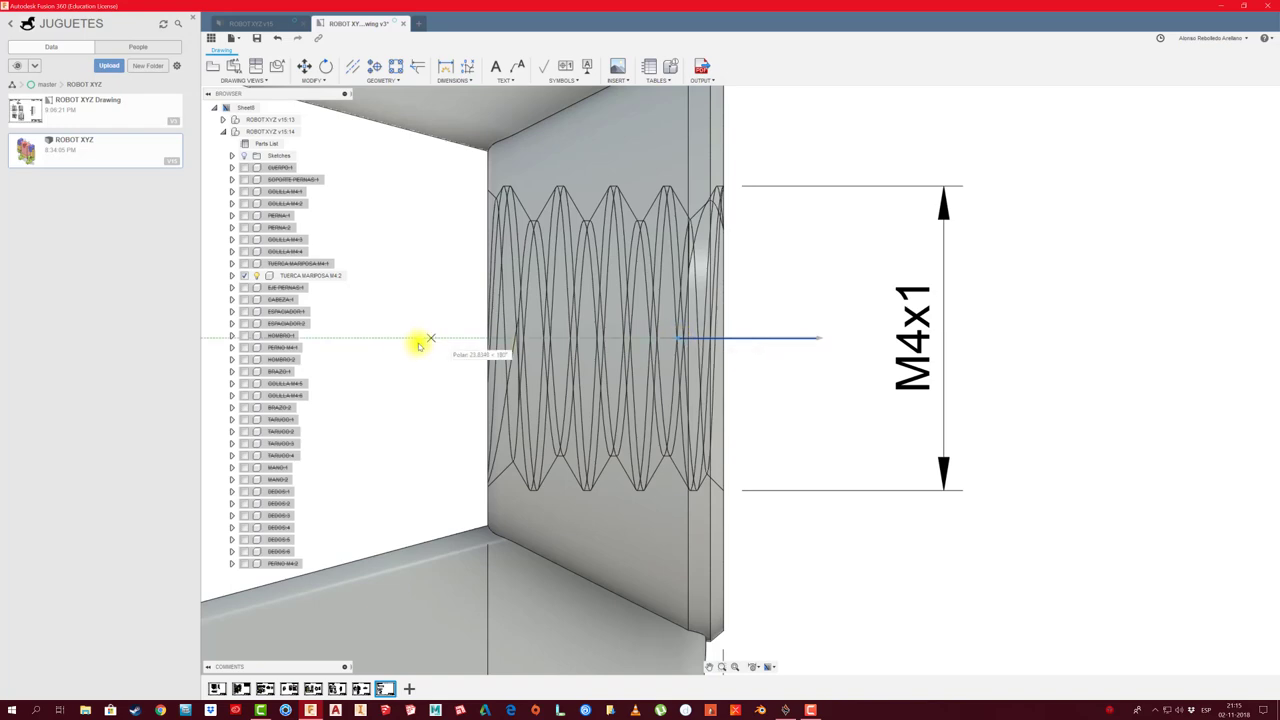
Draw a centerline along the bolt's axis from head to far end
{"action": "scroll", "coordinate": [429, 423], "scroll_direction": "down", "scroll_amount": 3}
{"action": "scroll", "coordinate": [437, 423], "scroll_direction": "down", "scroll_amount": 2}
{"action": "scroll", "coordinate": [665, 445], "scroll_direction": "down", "scroll_amount": 3}
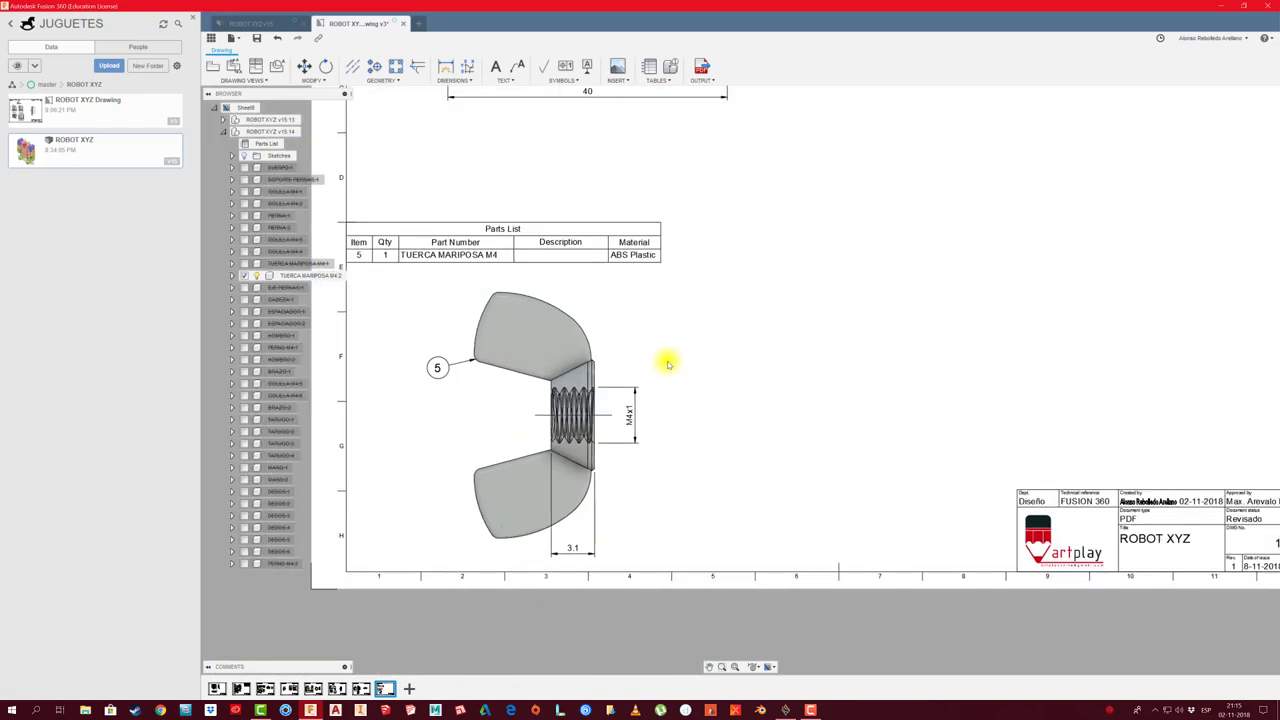
{"action": "scroll", "coordinate": [650, 400], "scroll_direction": "down", "scroll_amount": 2}
{"action": "scroll", "coordinate": [529, 329], "scroll_direction": "up", "scroll_amount": 3}
{"action": "scroll", "coordinate": [535, 238], "scroll_direction": "up", "scroll_amount": 2}
{"action": "left_click", "coordinate": [535, 238]}
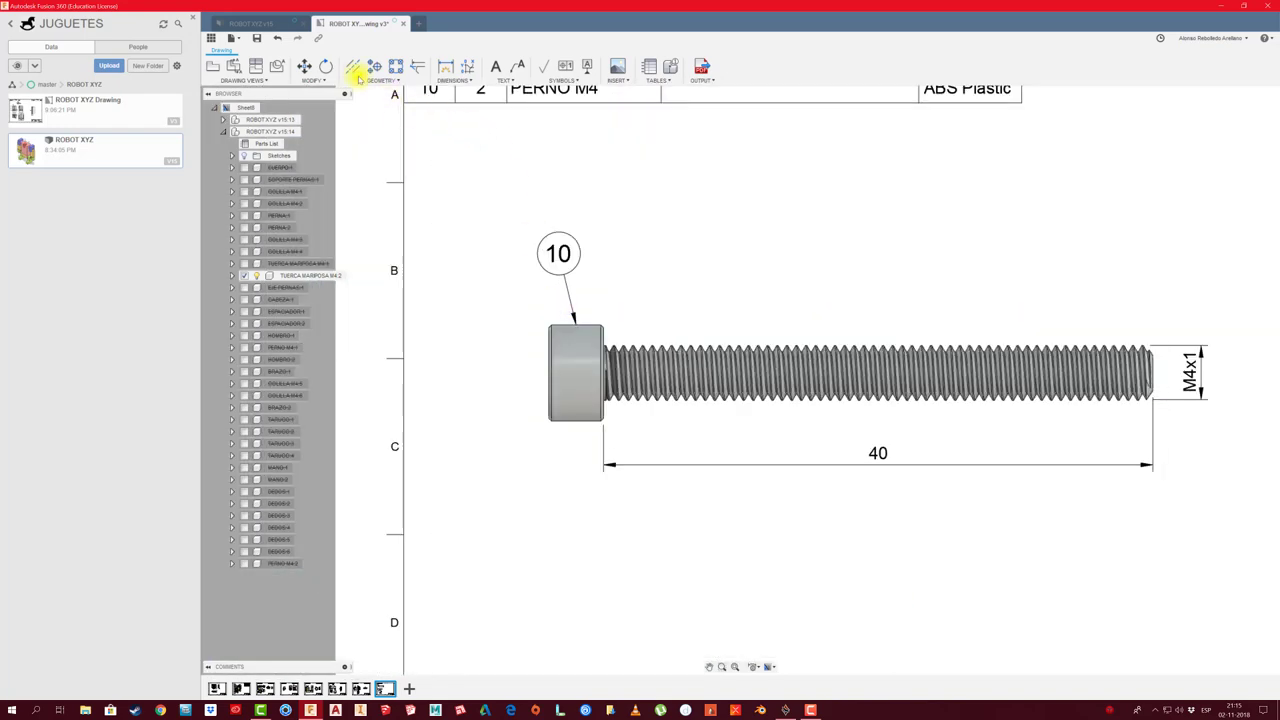
{"action": "left_click", "coordinate": [352, 66]}
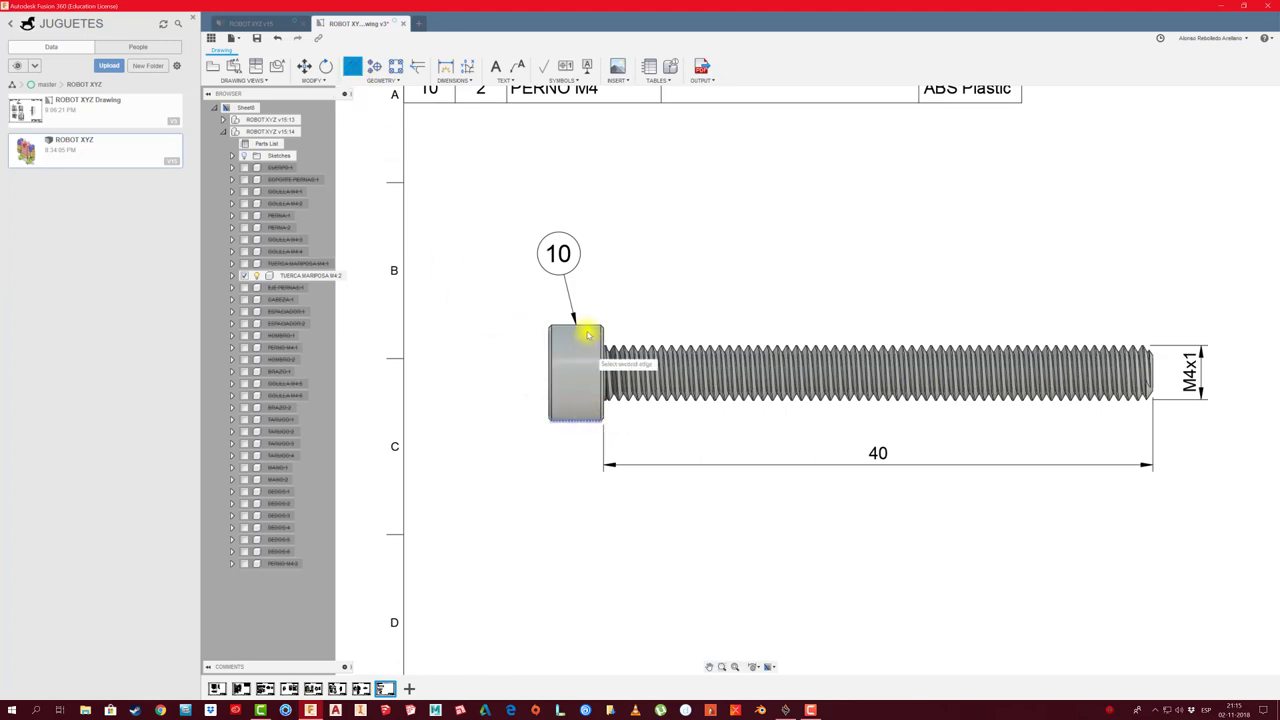
{"action": "key", "text": "Escape"}
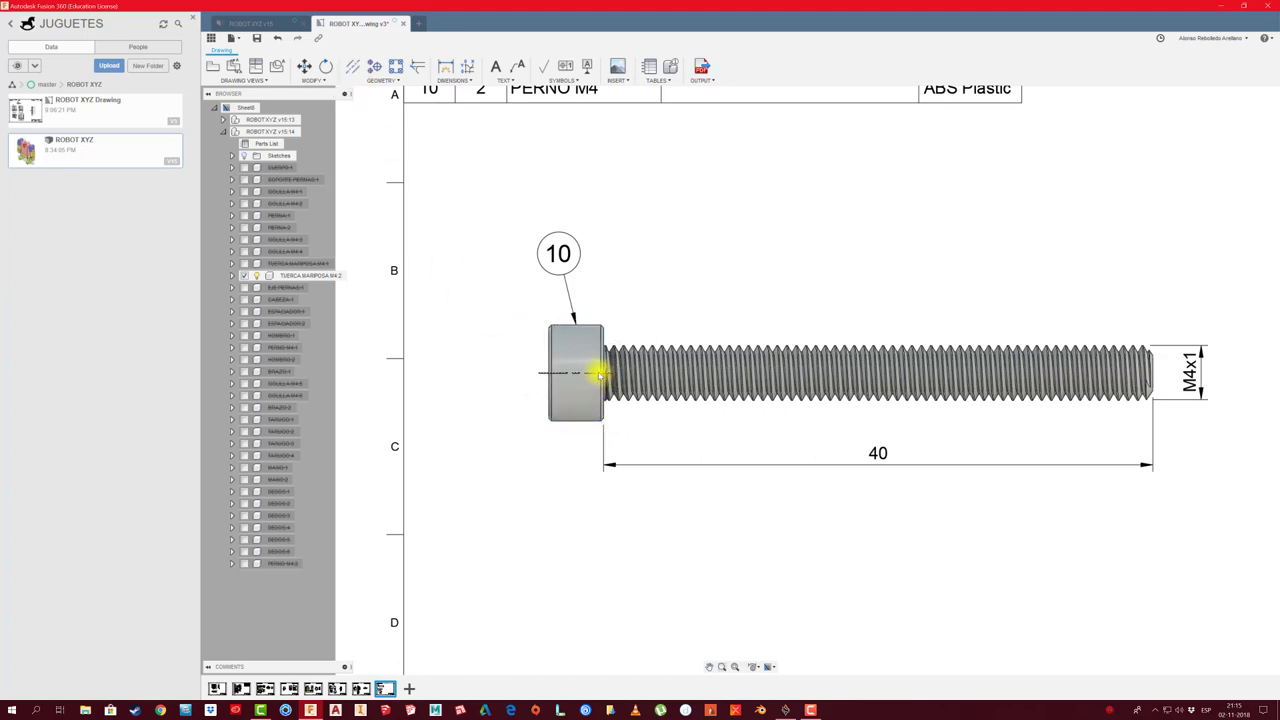
{"action": "left_click", "coordinate": [612, 374]}
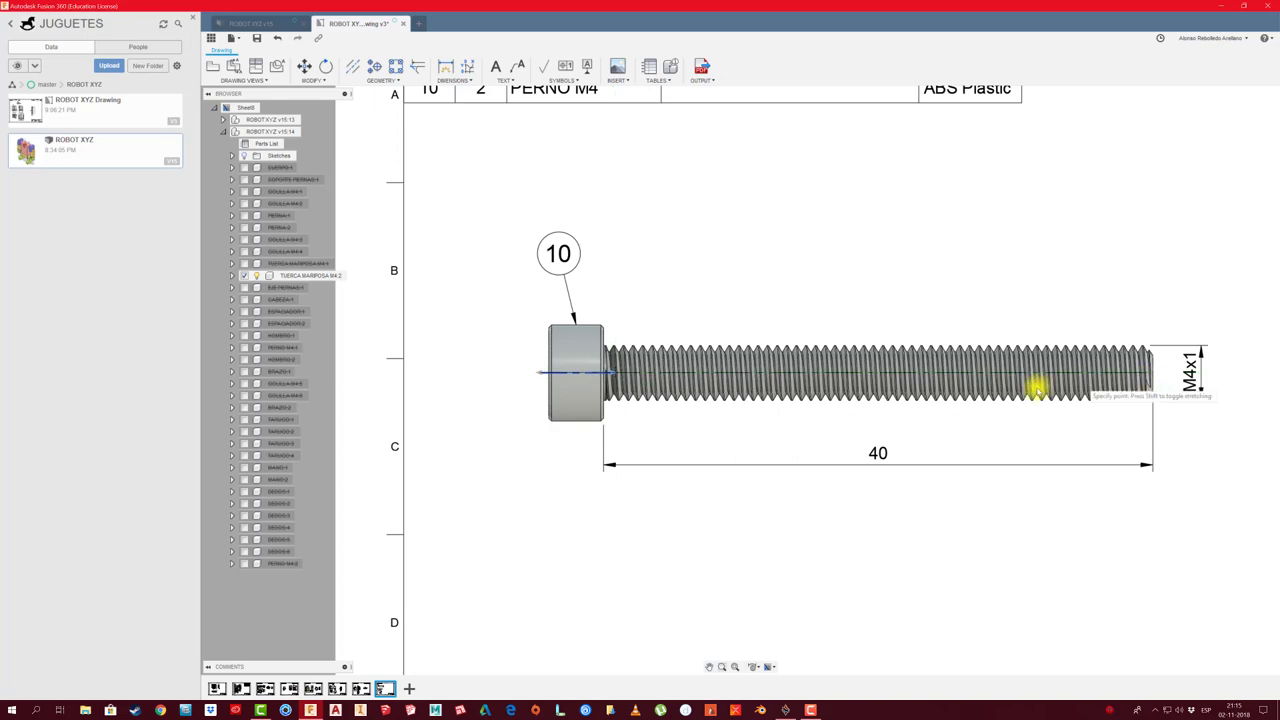
{"action": "left_click", "coordinate": [1170, 373]}
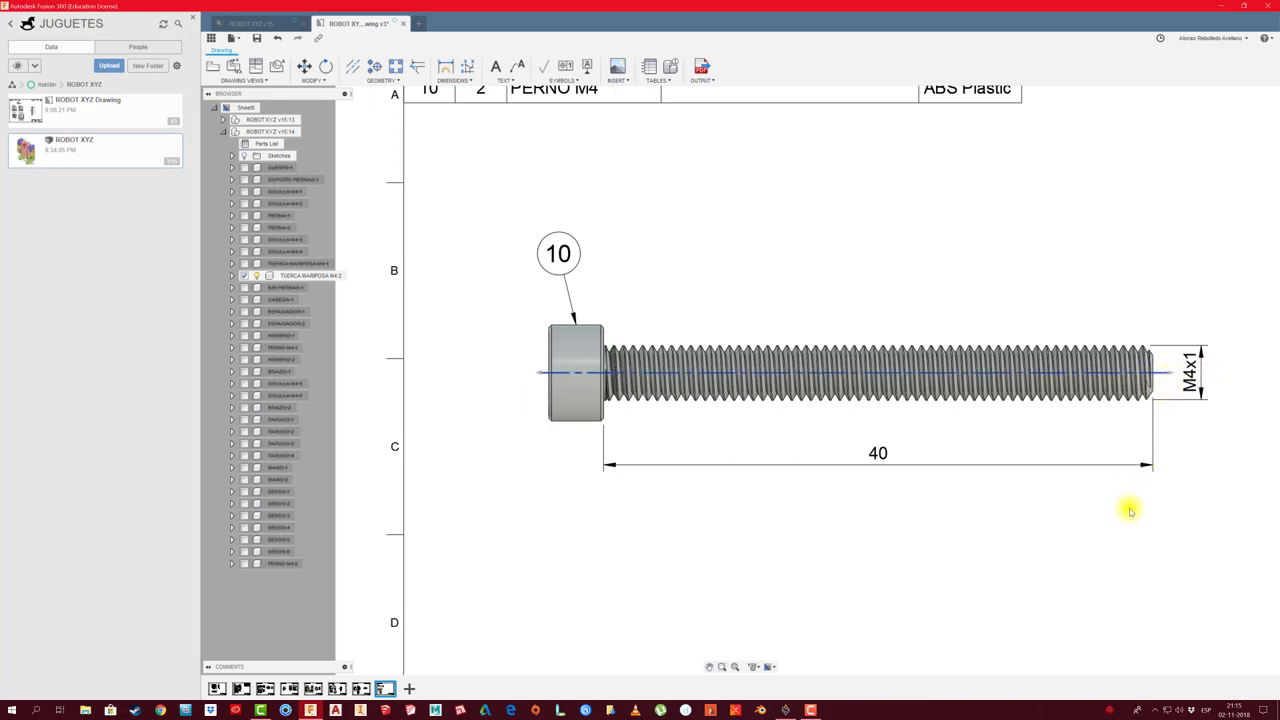
{"action": "scroll", "coordinate": [790, 535], "scroll_direction": "down", "scroll_amount": 3}
{"action": "scroll", "coordinate": [688, 272], "scroll_direction": "up", "scroll_amount": 1}
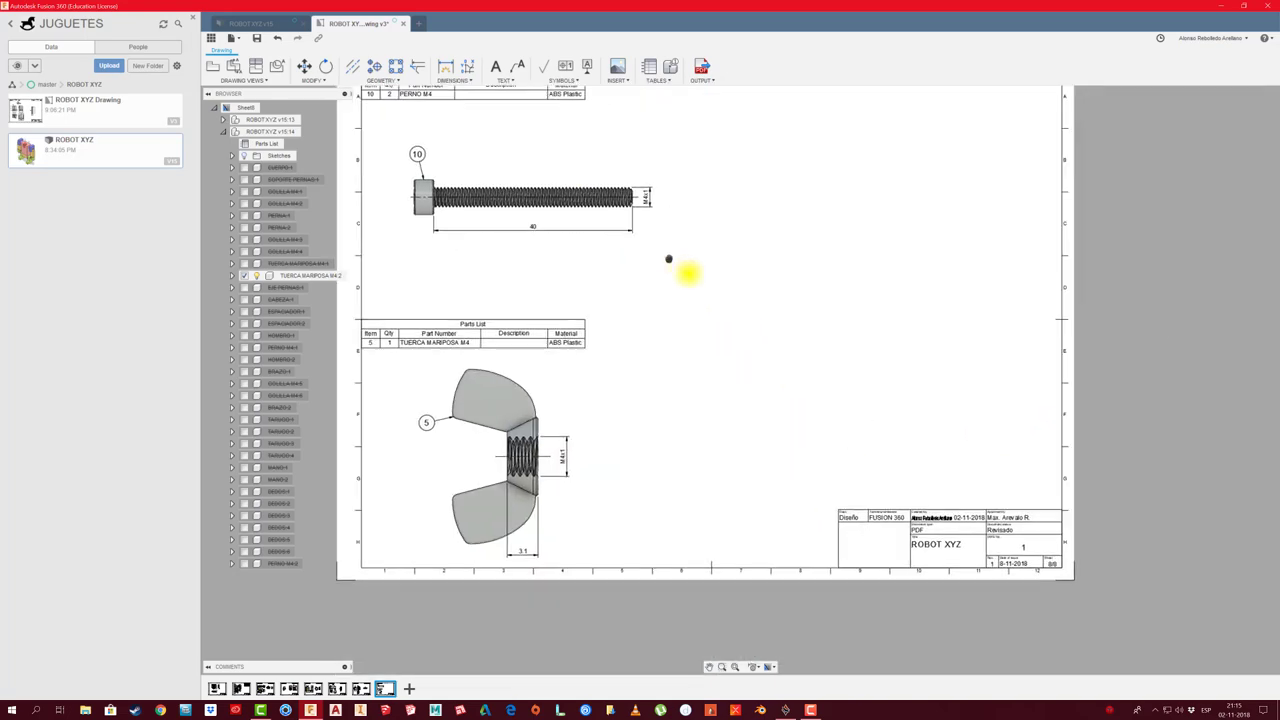
{"action": "left_click", "coordinate": [265, 22]}
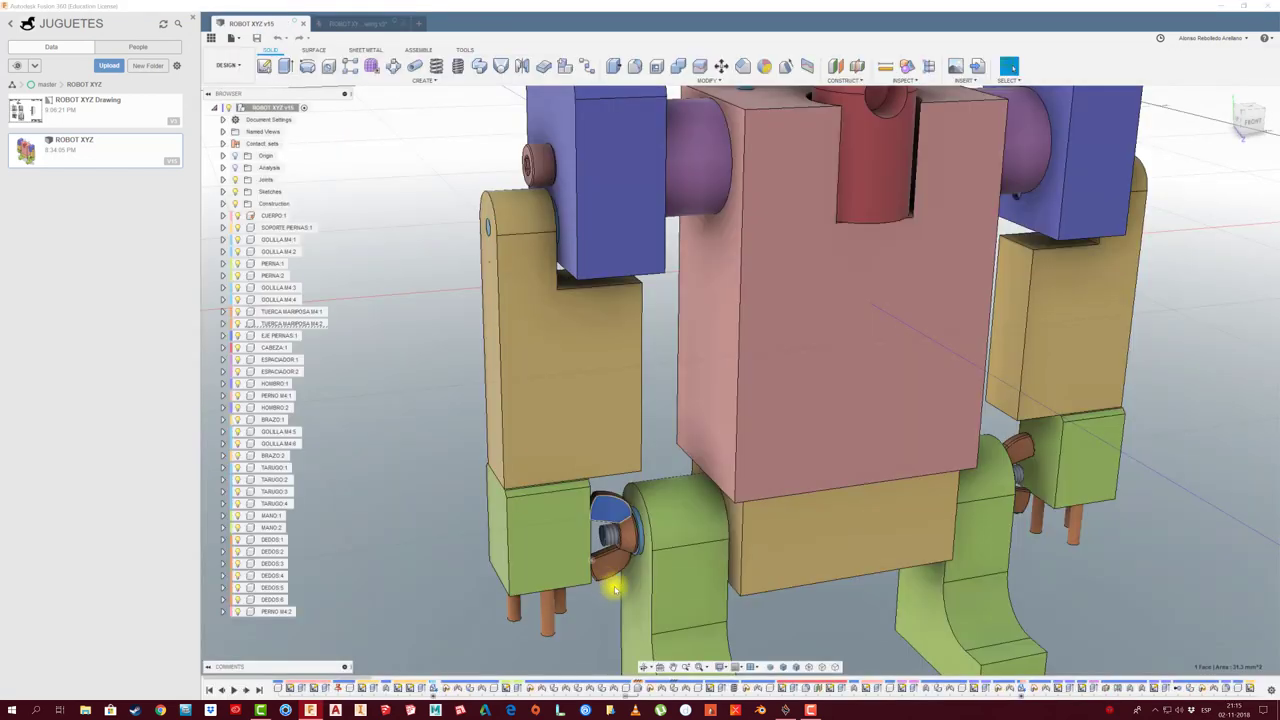
{"action": "scroll", "coordinate": [640, 533], "scroll_direction": "up", "scroll_amount": 3}
{"action": "scroll", "coordinate": [641, 545], "scroll_direction": "up", "scroll_amount": 3}
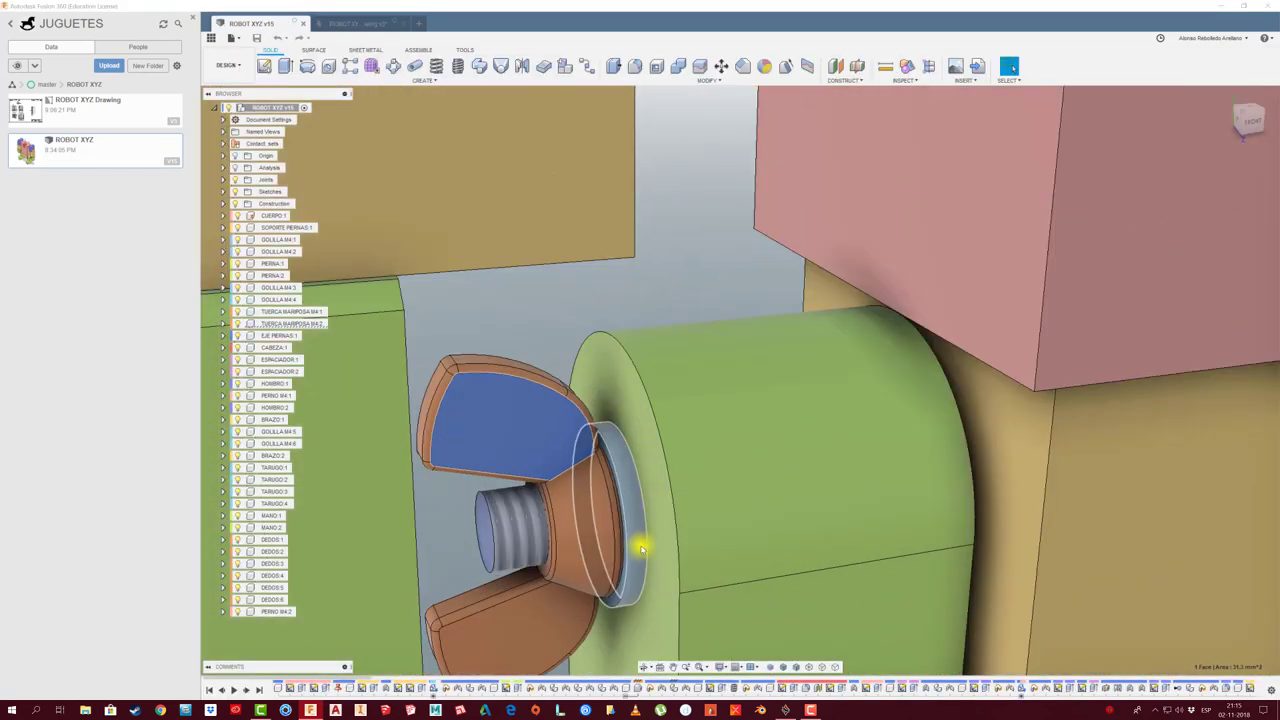
{"action": "left_click", "coordinate": [641, 548]}
{"action": "left_click", "coordinate": [300, 287]}
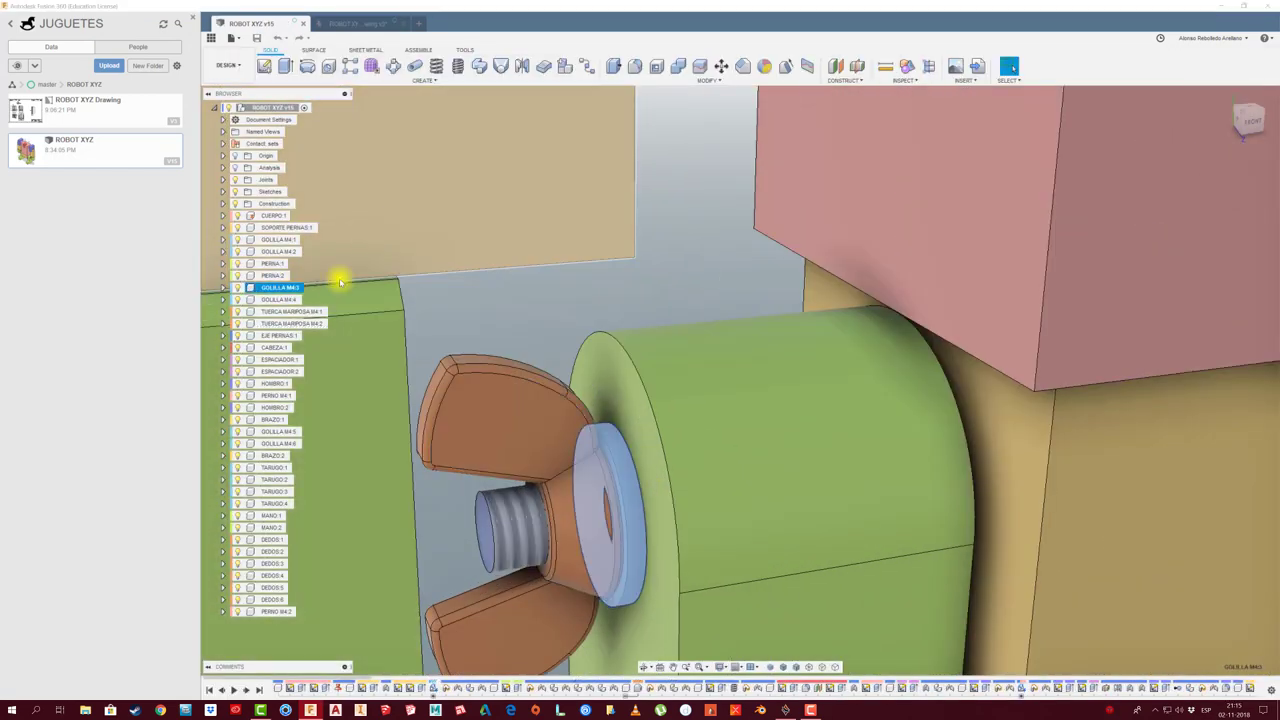
{"action": "left_click", "coordinate": [346, 22]}
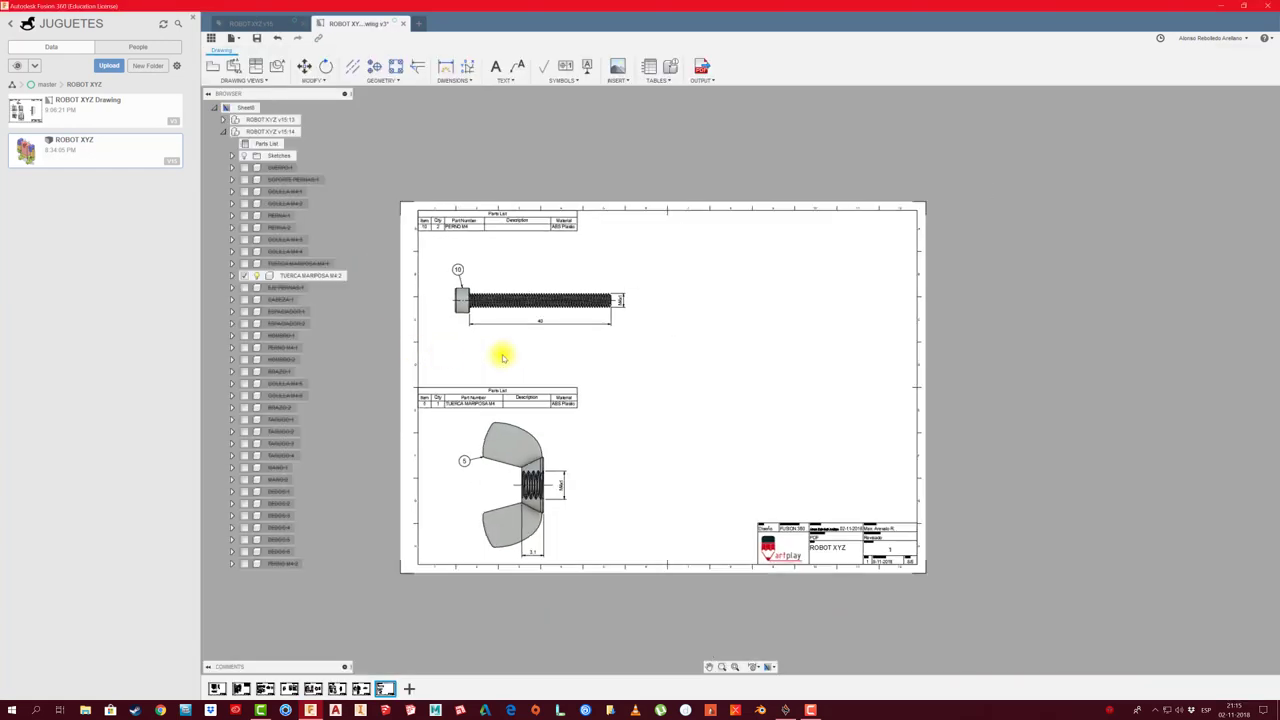
Insert a new base view with Left orientation at 8:1 scale
{"action": "left_click", "coordinate": [212, 65]}
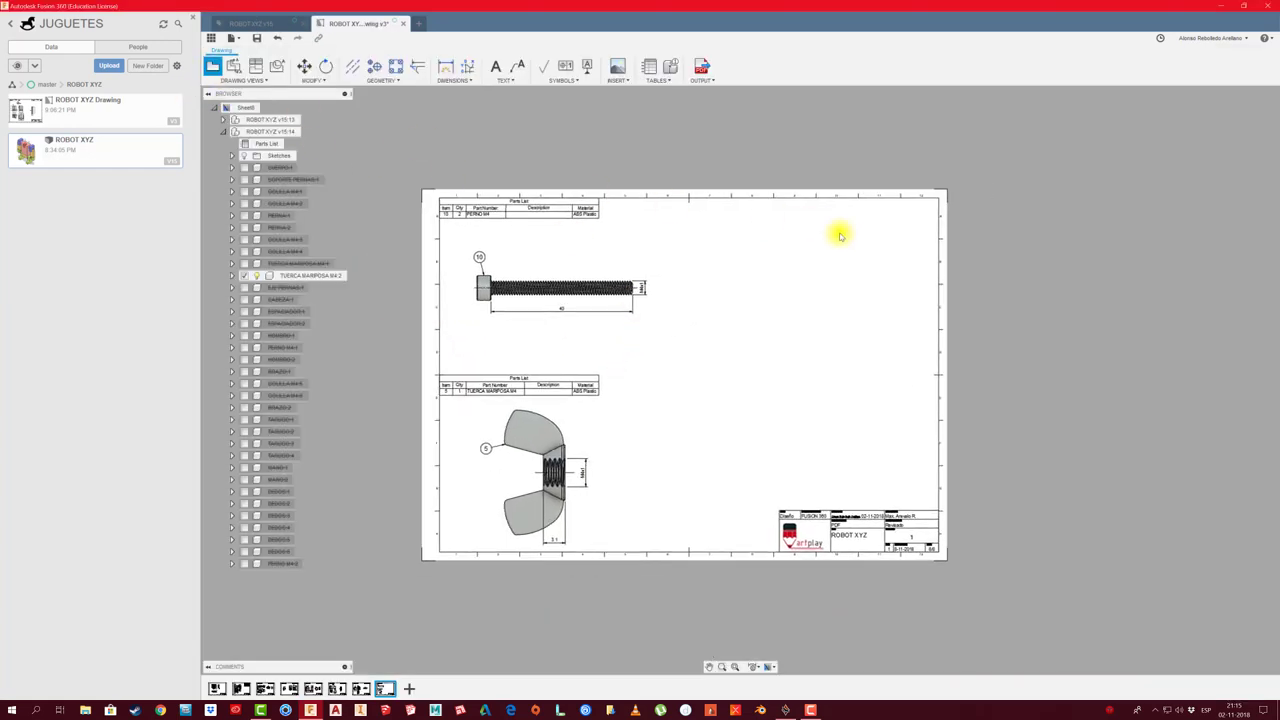
{"action": "scroll", "coordinate": [822, 312], "scroll_direction": "up", "scroll_amount": 1}
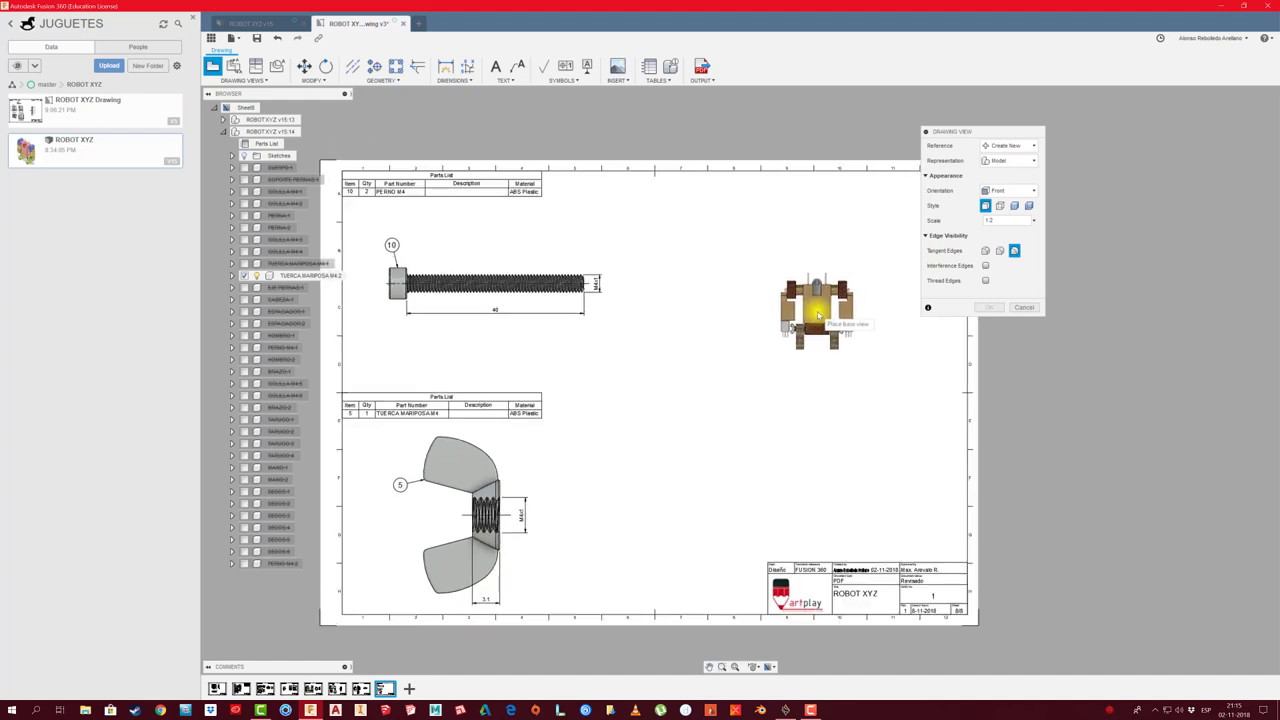
{"action": "left_click", "coordinate": [1034, 191]}
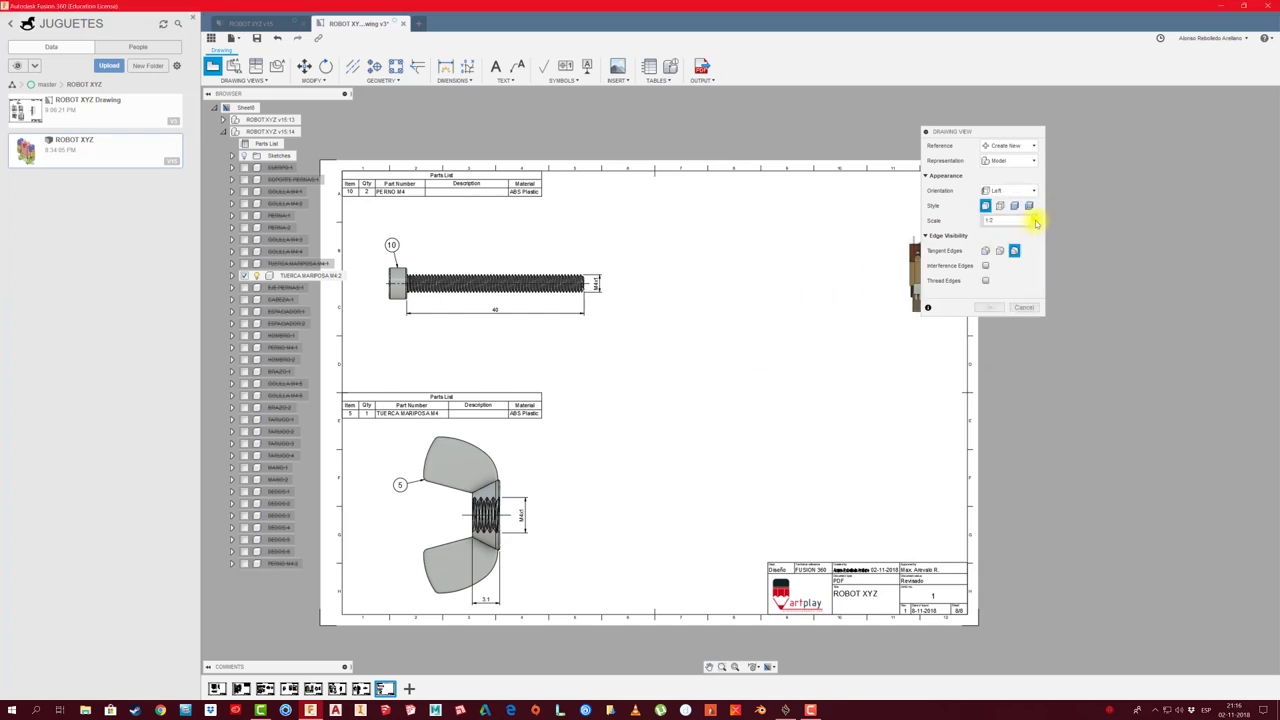
{"action": "left_click", "coordinate": [1034, 221]}
{"action": "left_click", "coordinate": [1011, 436]}
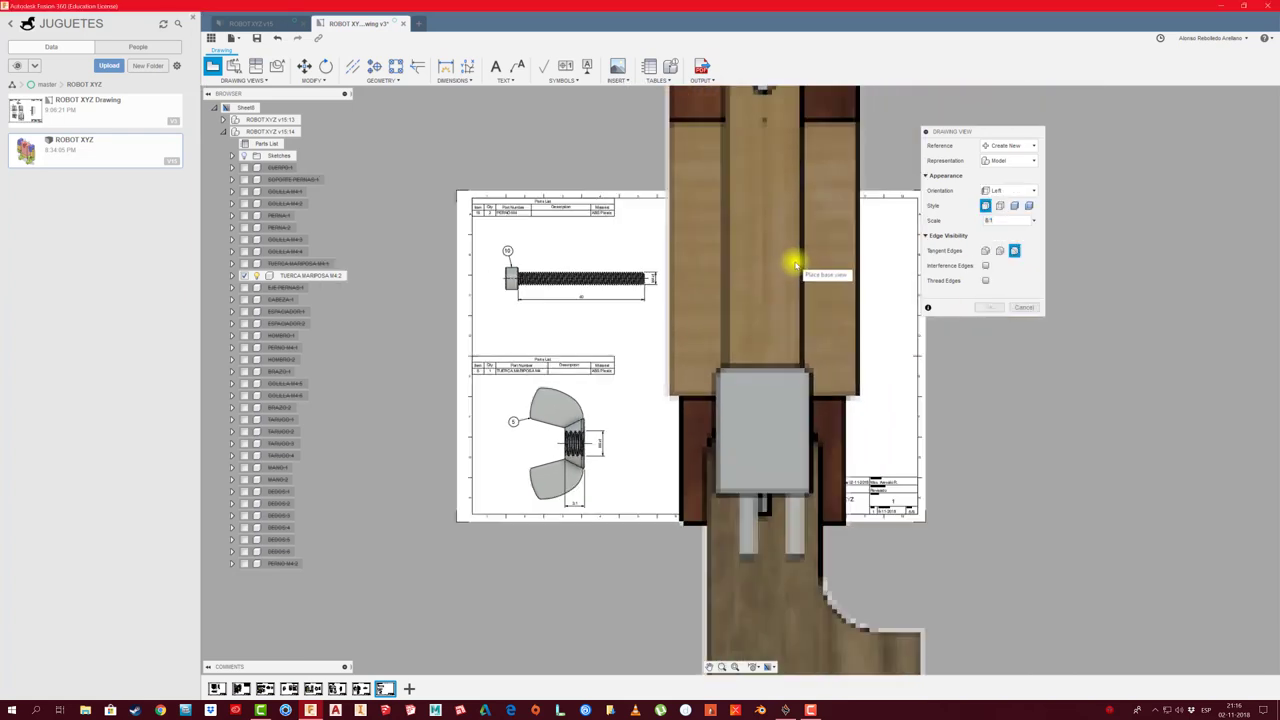
{"action": "scroll", "coordinate": [795, 265], "scroll_direction": "down", "scroll_amount": 3}
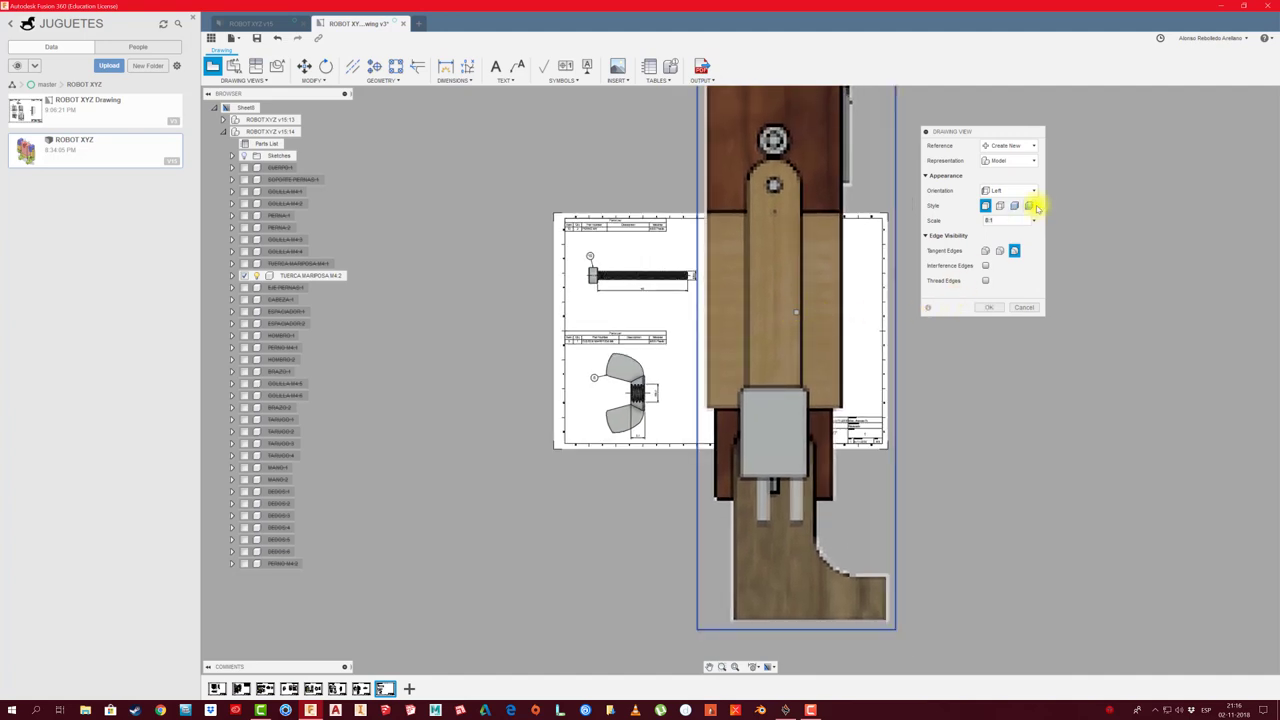
{"action": "left_click", "coordinate": [988, 307]}
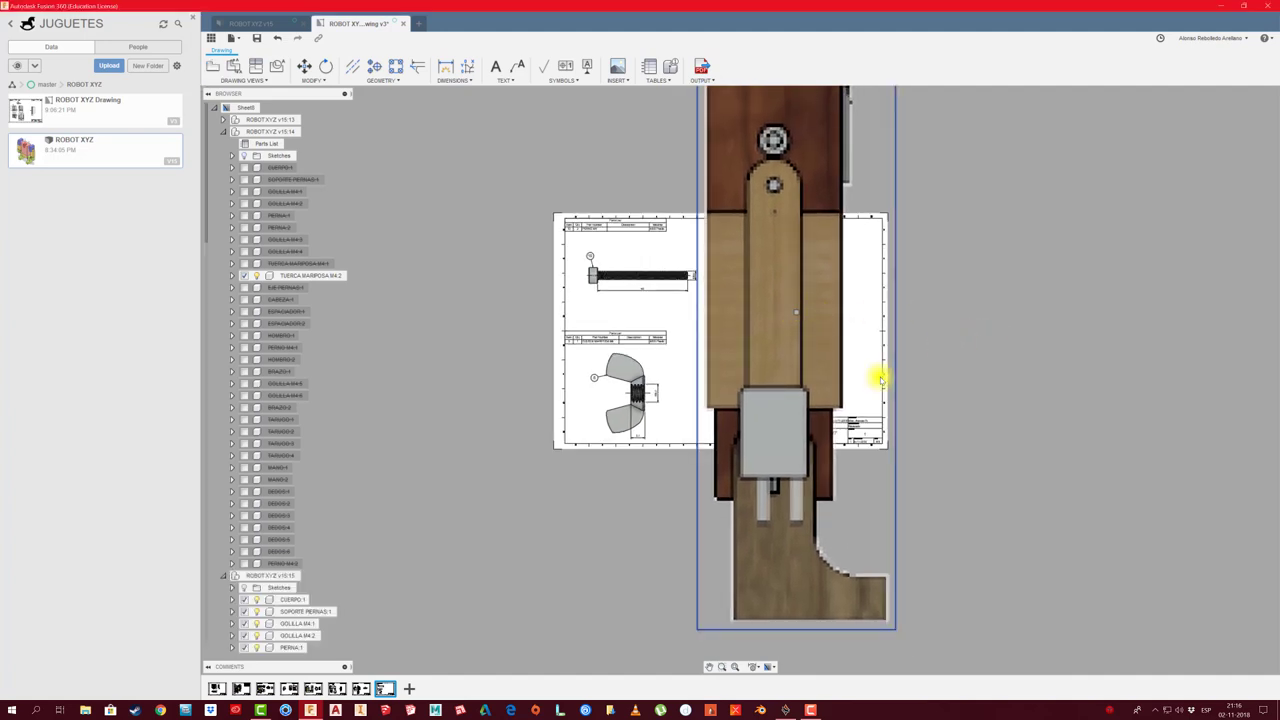
Show only the GOLILLA M4:5 washer in the view and move it higher
{"action": "scroll", "coordinate": [275, 600], "scroll_direction": "down", "scroll_amount": 3}
{"action": "scroll", "coordinate": [278, 598], "scroll_direction": "down", "scroll_amount": 2}
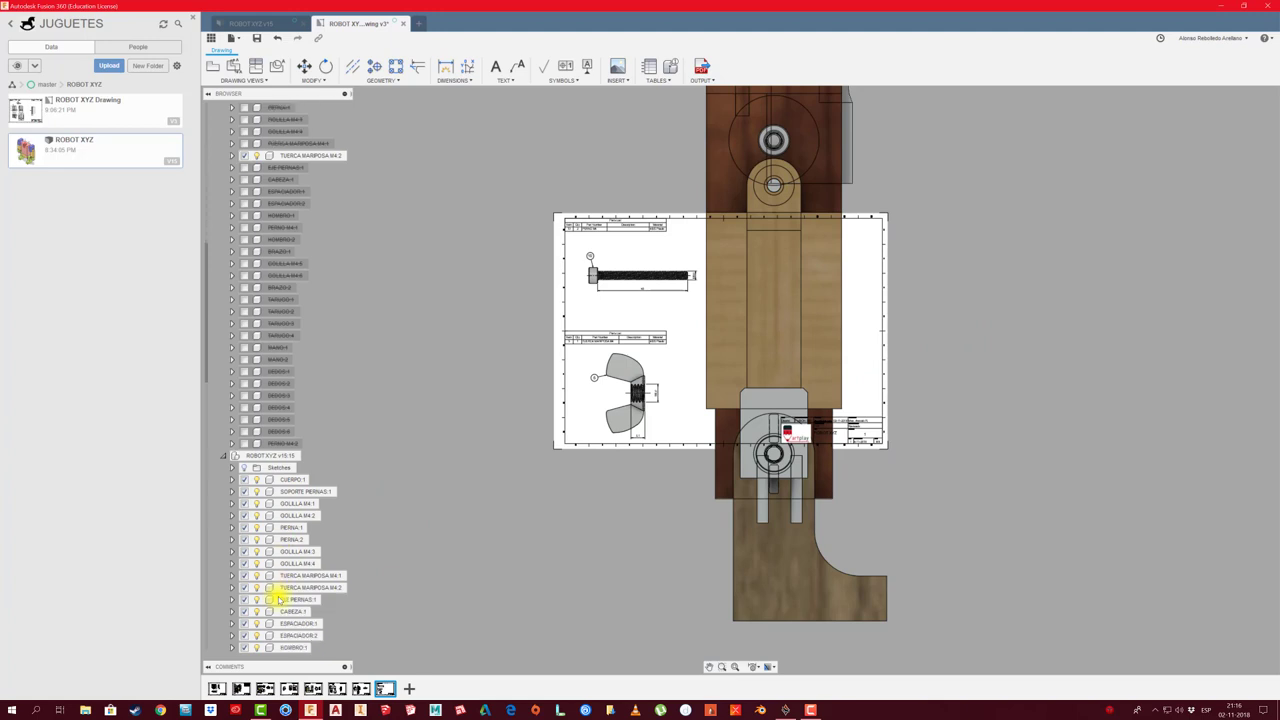
{"action": "scroll", "coordinate": [277, 596], "scroll_direction": "down", "scroll_amount": 2}
{"action": "scroll", "coordinate": [300, 590], "scroll_direction": "down", "scroll_amount": 1}
{"action": "scroll", "coordinate": [351, 583], "scroll_direction": "up", "scroll_amount": 3}
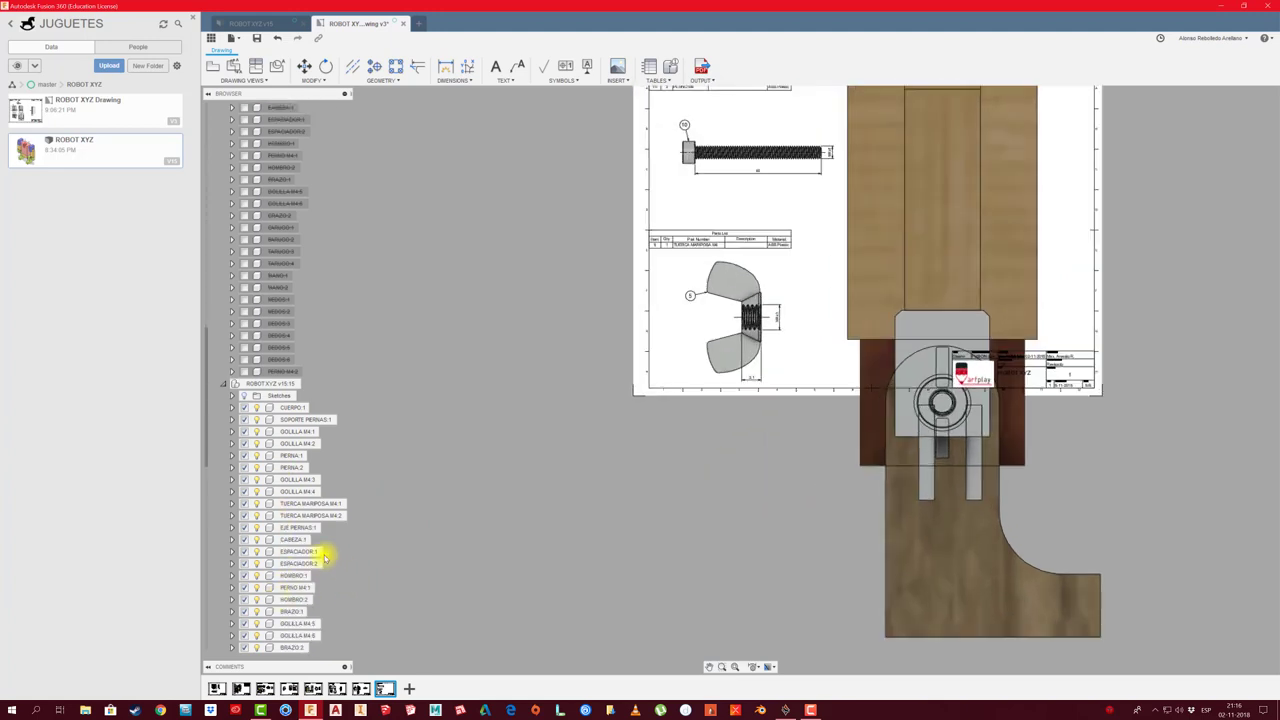
{"action": "scroll", "coordinate": [287, 552], "scroll_direction": "down", "scroll_amount": 2}
{"action": "left_click", "coordinate": [295, 576]}
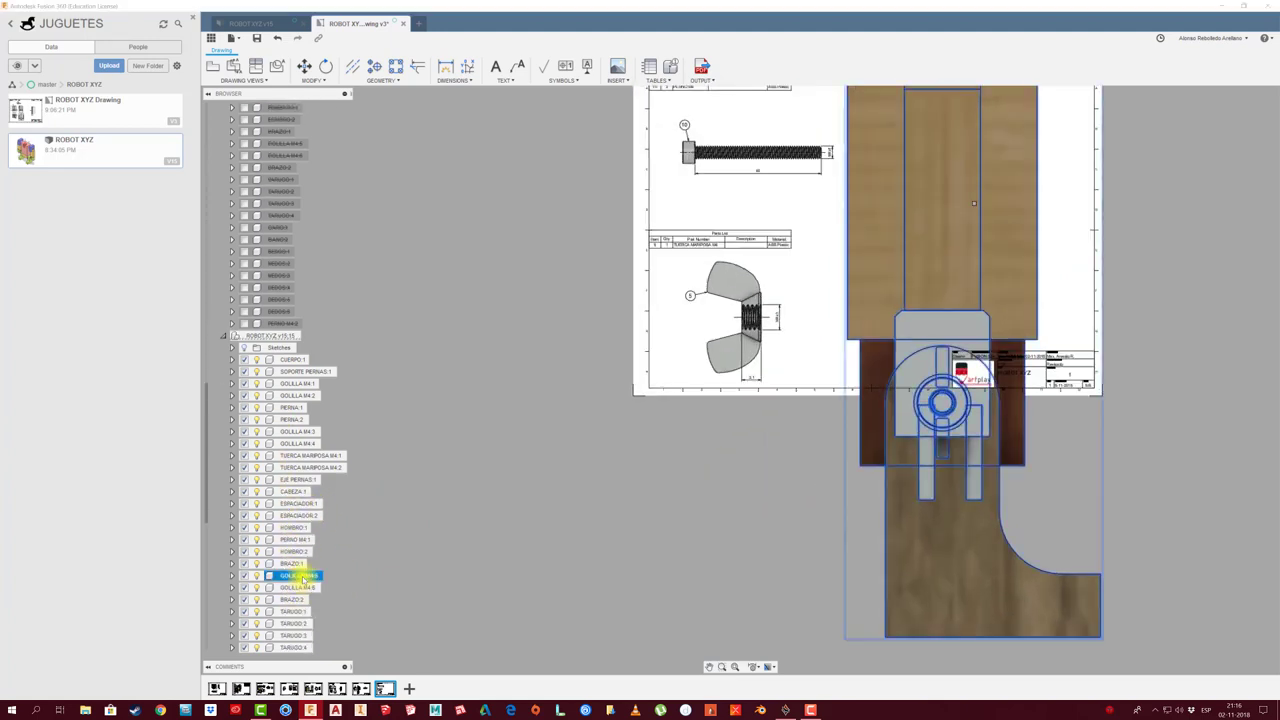
{"action": "right_click", "coordinate": [300, 578]}
{"action": "left_click", "coordinate": [340, 631]}
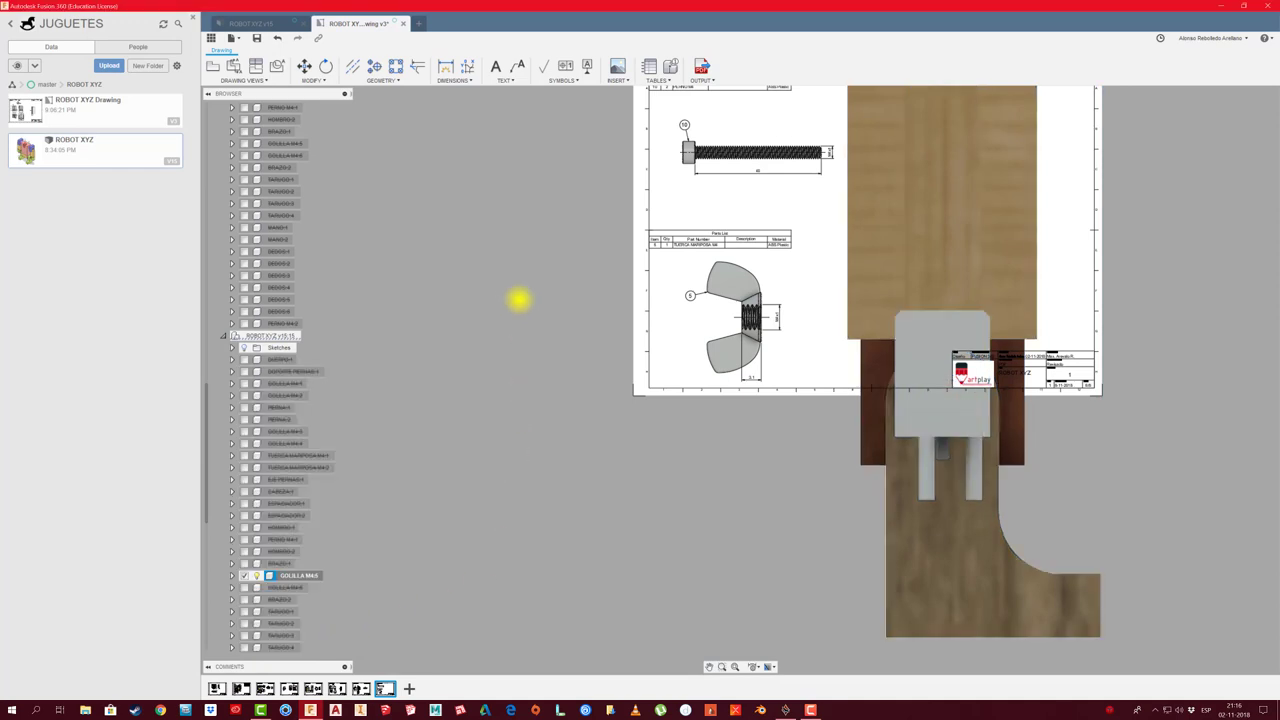
{"action": "left_click", "coordinate": [985, 222]}
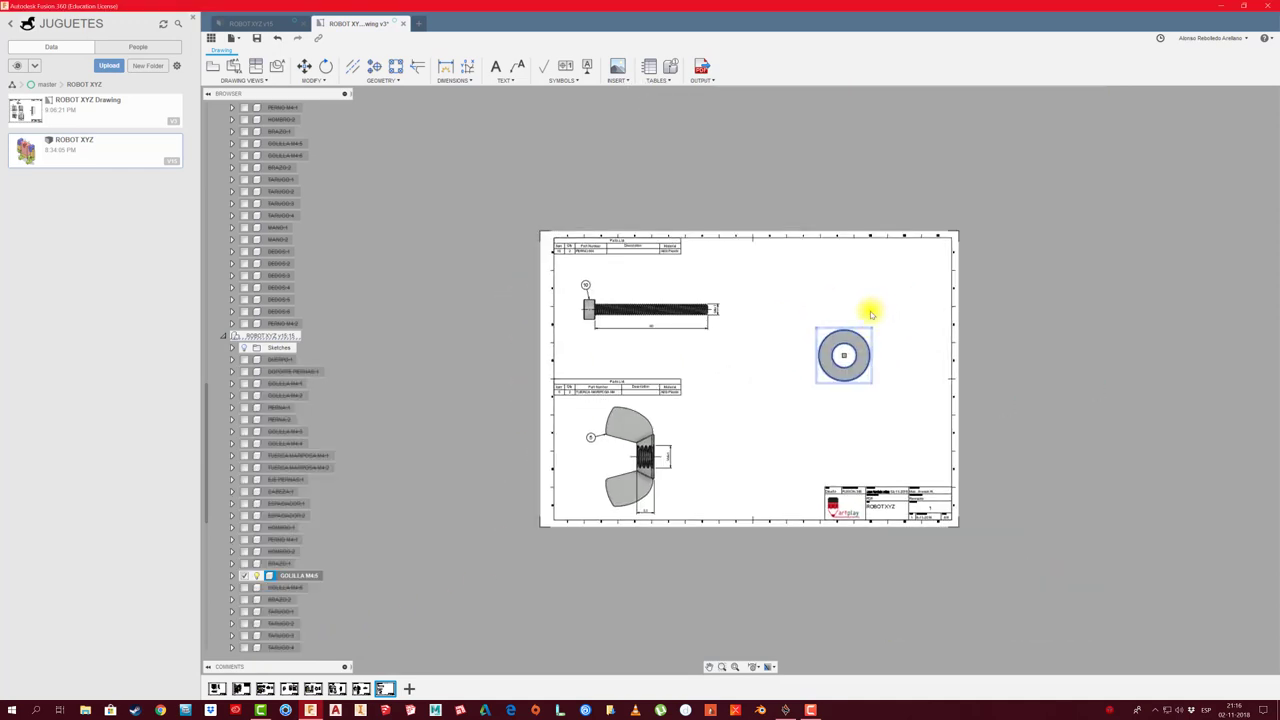
{"action": "scroll", "coordinate": [829, 378], "scroll_direction": "up", "scroll_amount": 3}
{"action": "left_click_drag", "start_coordinate": [829, 378], "coordinate": [829, 320]}
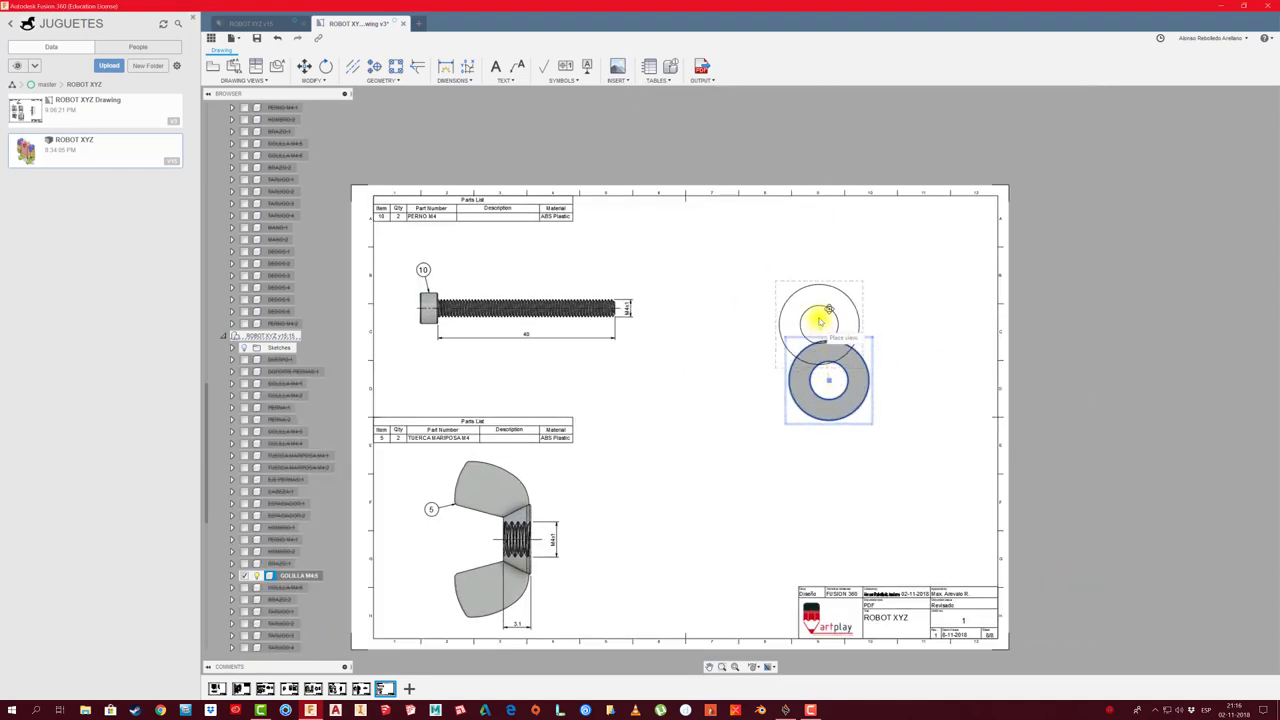
Add the washer's parts list at the top right and a centre mark on the washer
{"action": "scroll", "coordinate": [818, 280], "scroll_direction": "up", "scroll_amount": 2}
{"action": "scroll", "coordinate": [818, 260], "scroll_direction": "up", "scroll_amount": 1}
{"action": "left_click", "coordinate": [649, 66]}
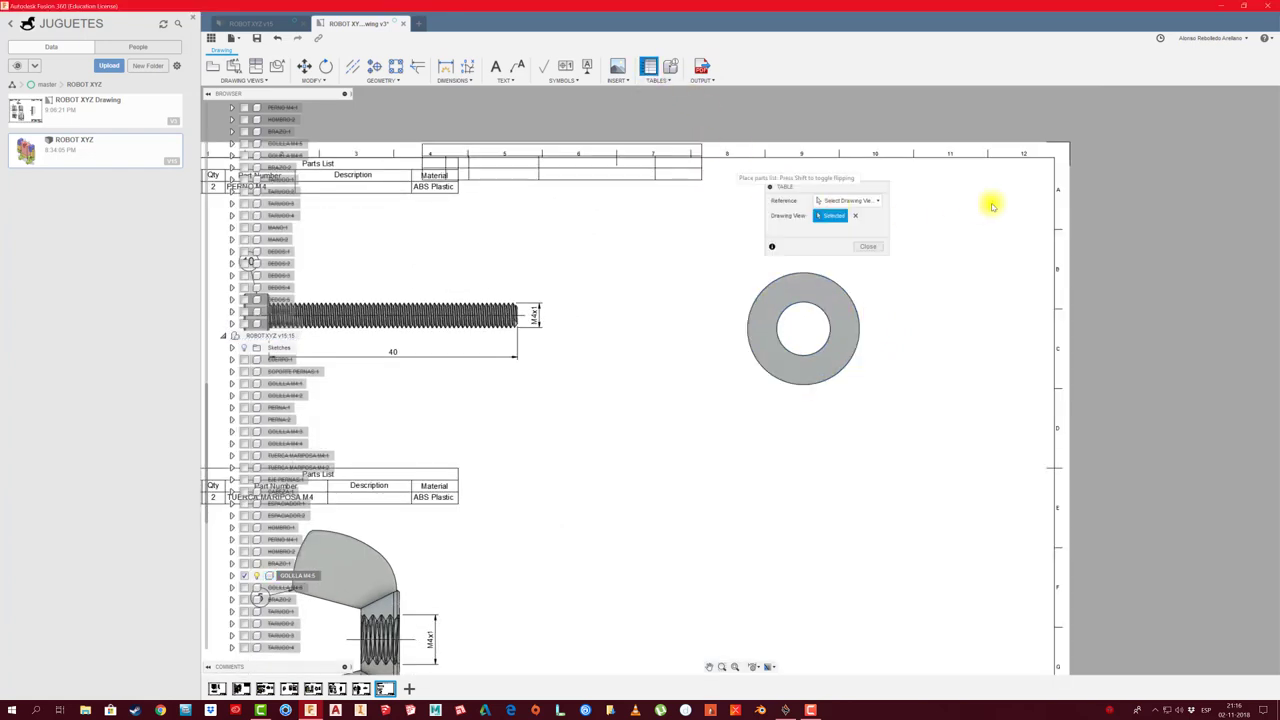
{"action": "left_click", "coordinate": [1053, 158]}
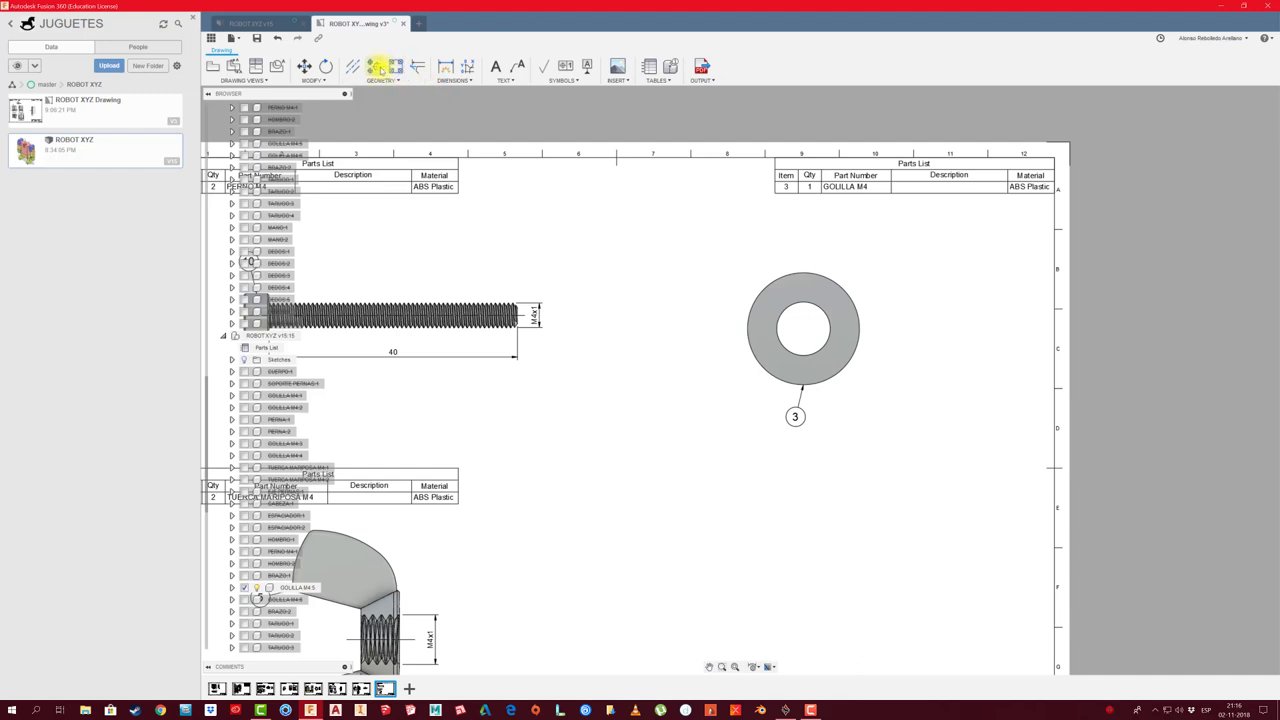
{"action": "left_click", "coordinate": [373, 66]}
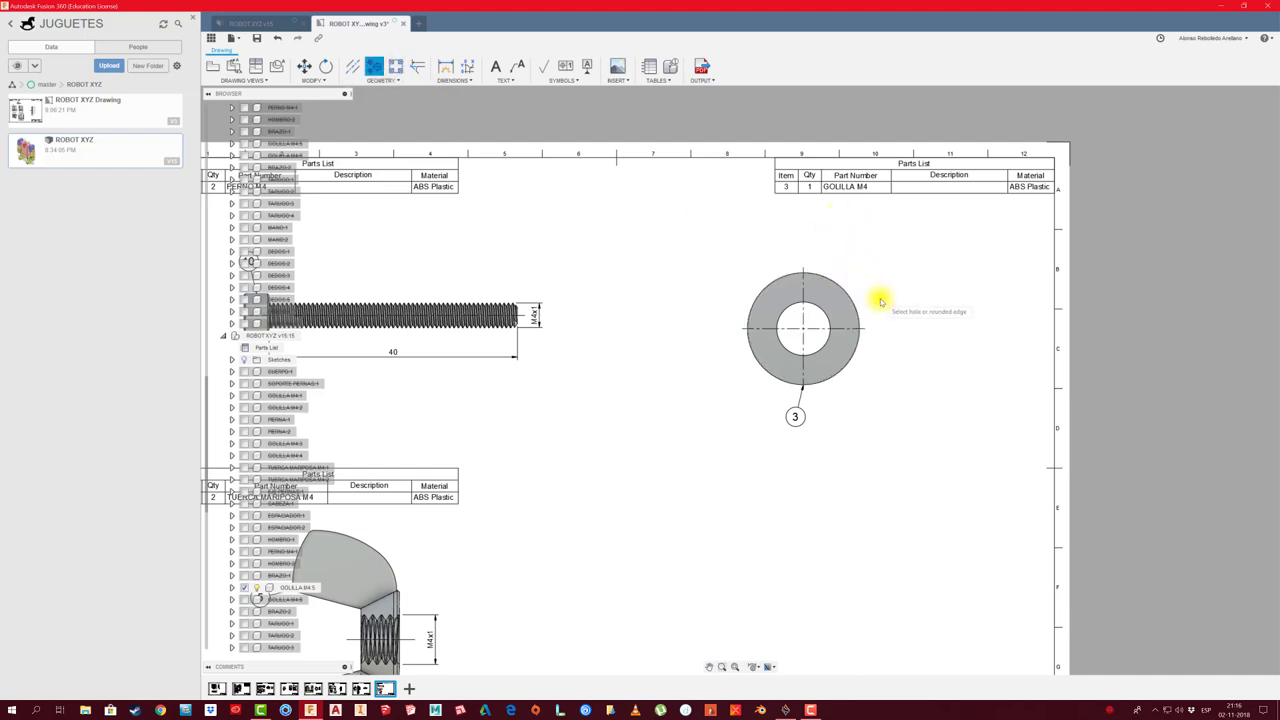
Dimension the washer with Ø9 outer and Ø4.3 hole diameters, correcting the dimension text
{"action": "left_click", "coordinate": [445, 66]}
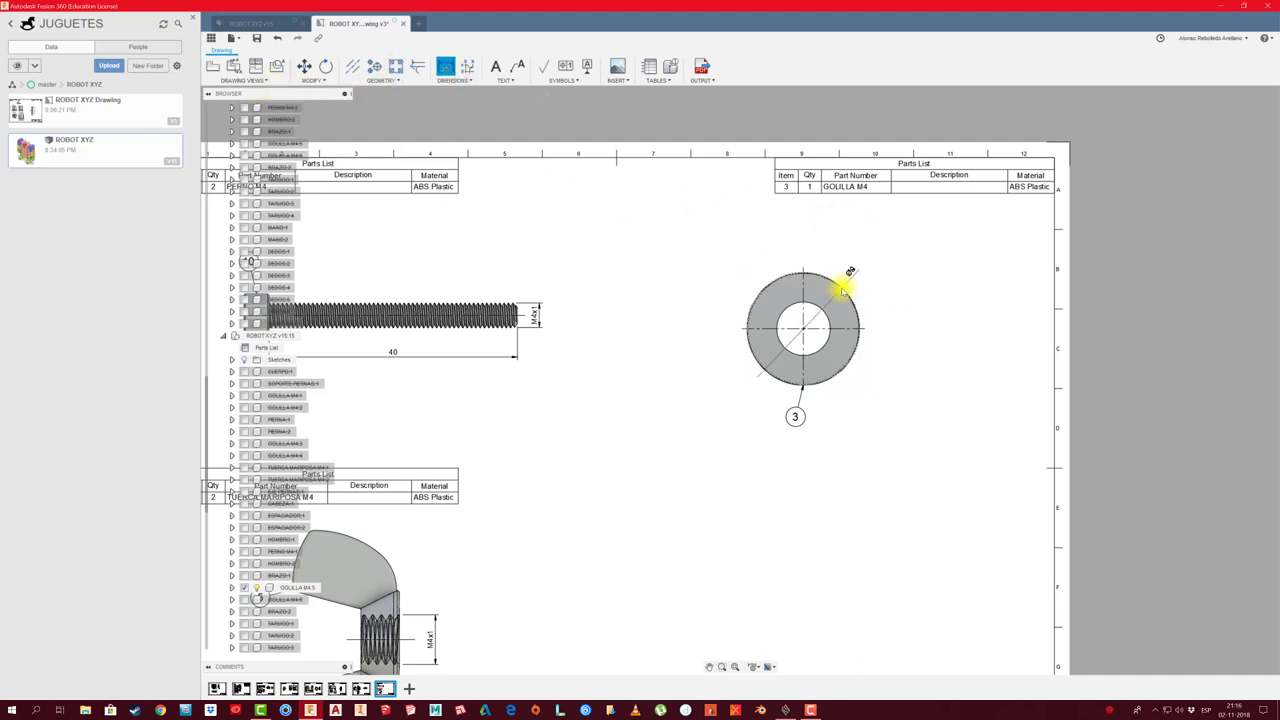
{"action": "left_click", "coordinate": [829, 334]}
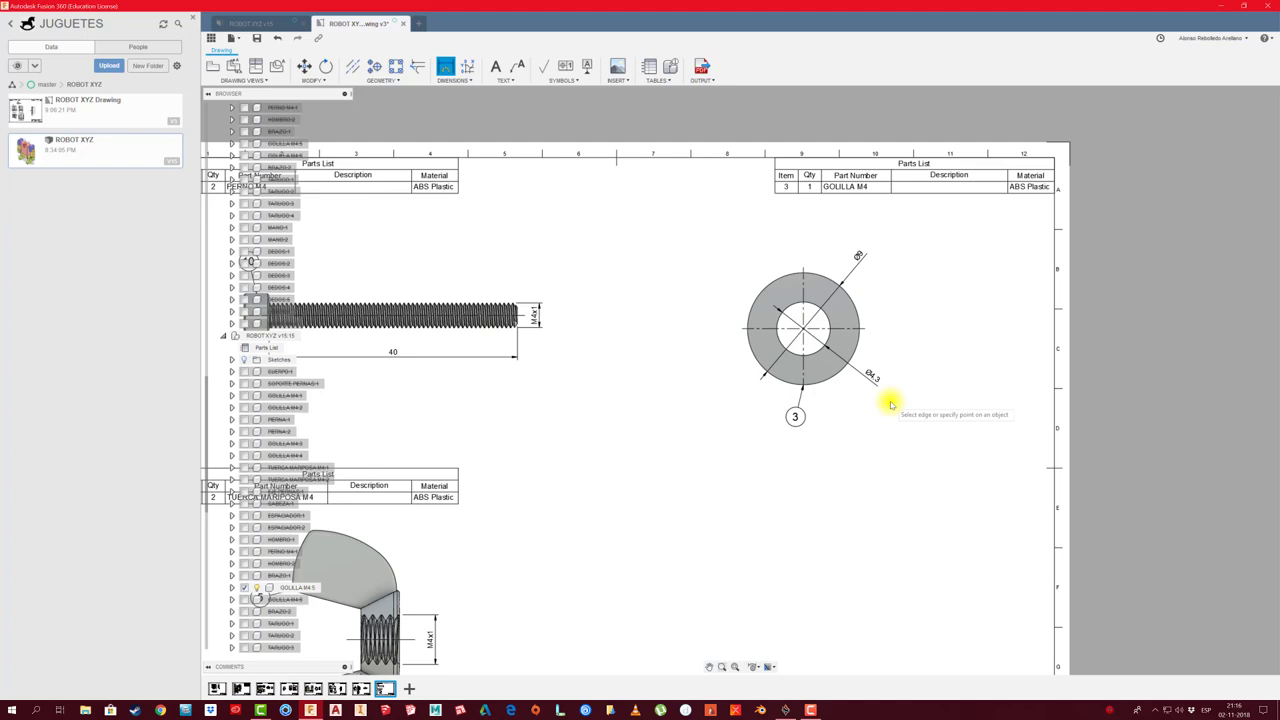
{"action": "double_click", "coordinate": [871, 376]}
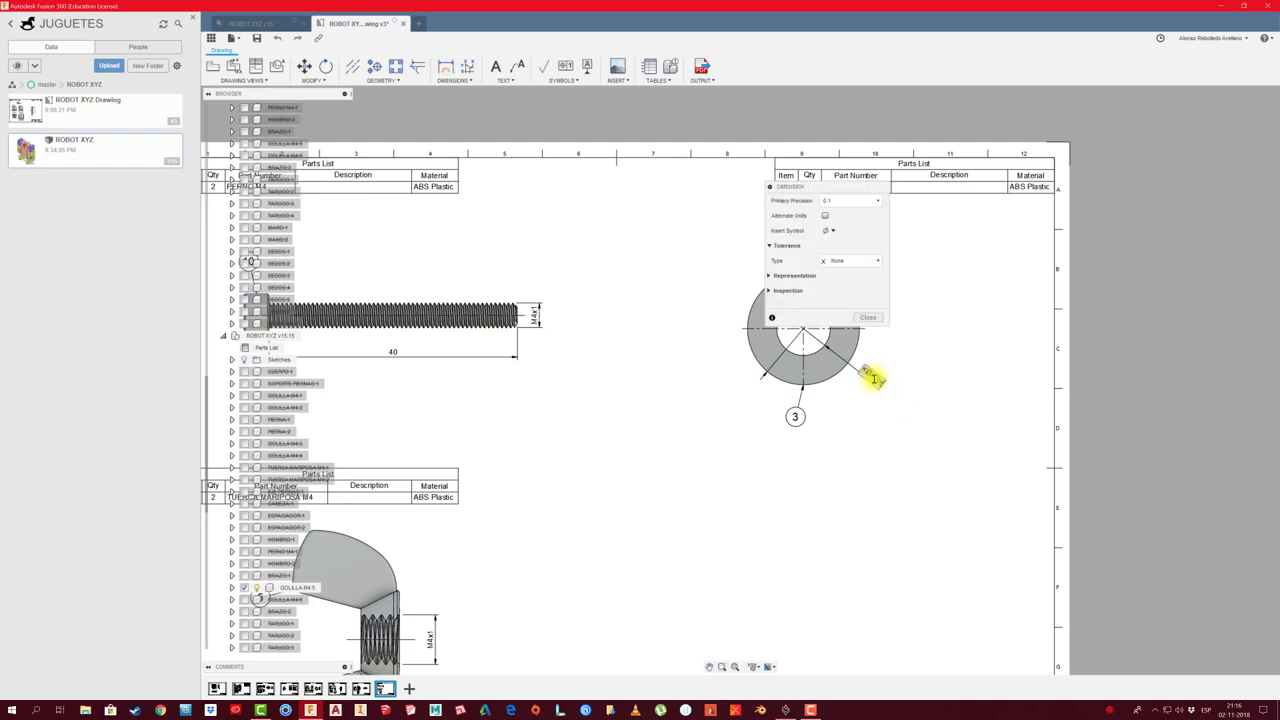
{"action": "scroll", "coordinate": [871, 376], "scroll_direction": "up", "scroll_amount": 2}
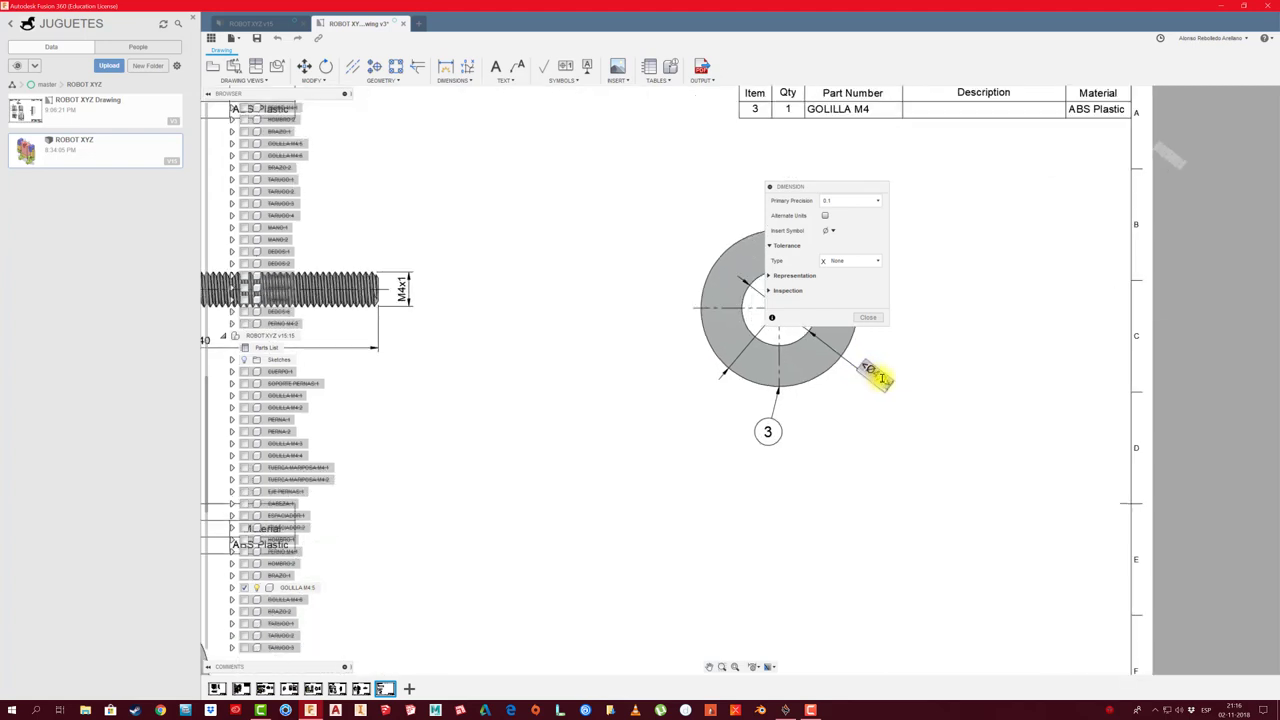
{"action": "scroll", "coordinate": [874, 376], "scroll_direction": "up", "scroll_amount": 2}
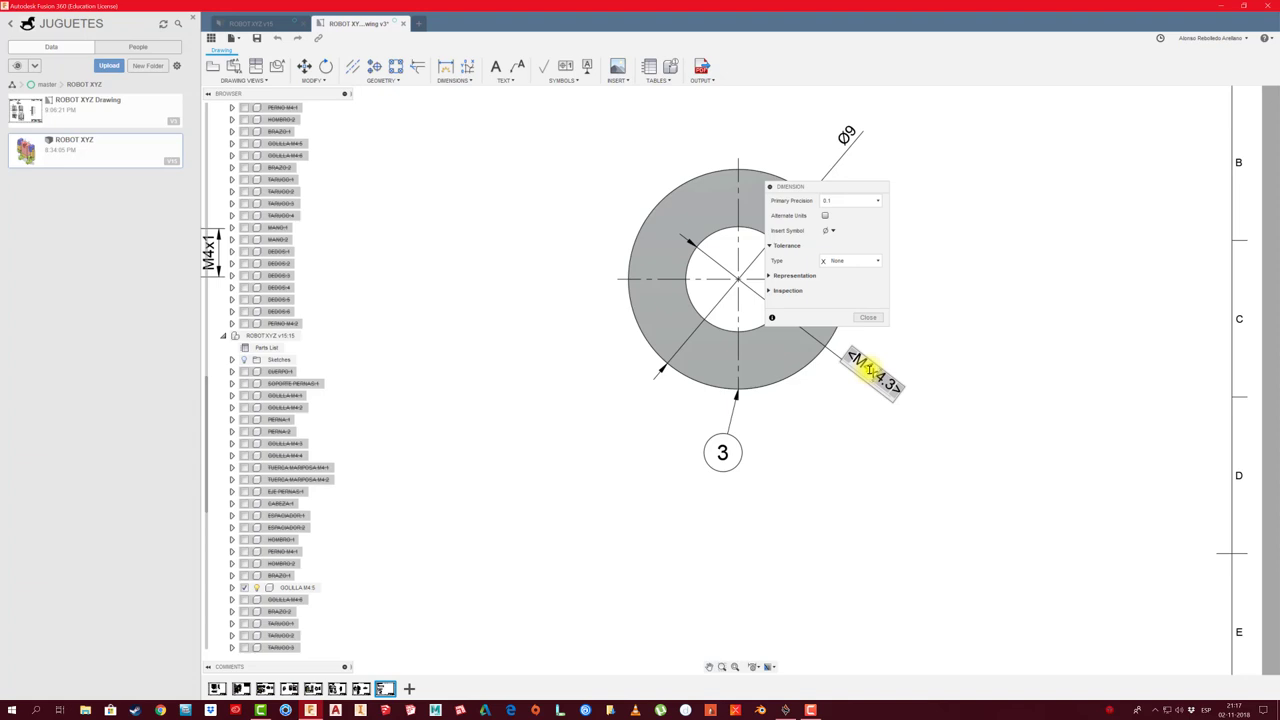
{"action": "left_click", "coordinate": [869, 317]}
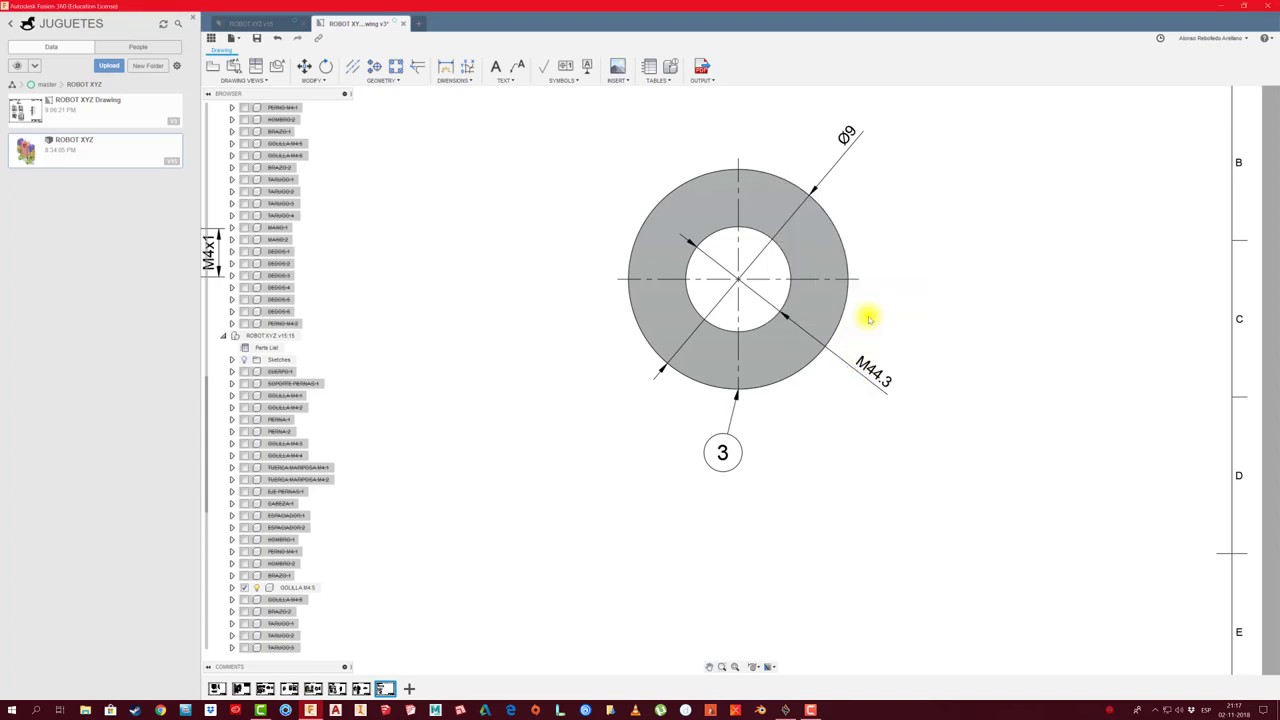
{"action": "double_click", "coordinate": [872, 377]}
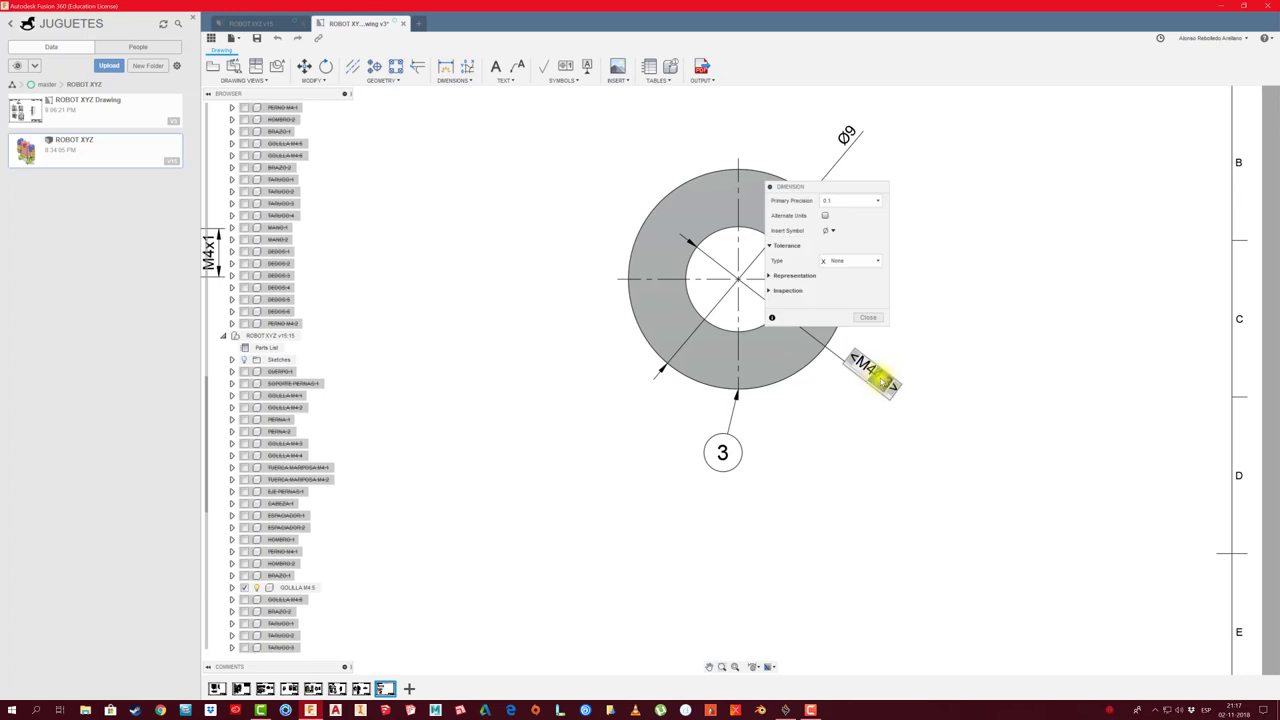
{"action": "left_click", "coordinate": [869, 318]}
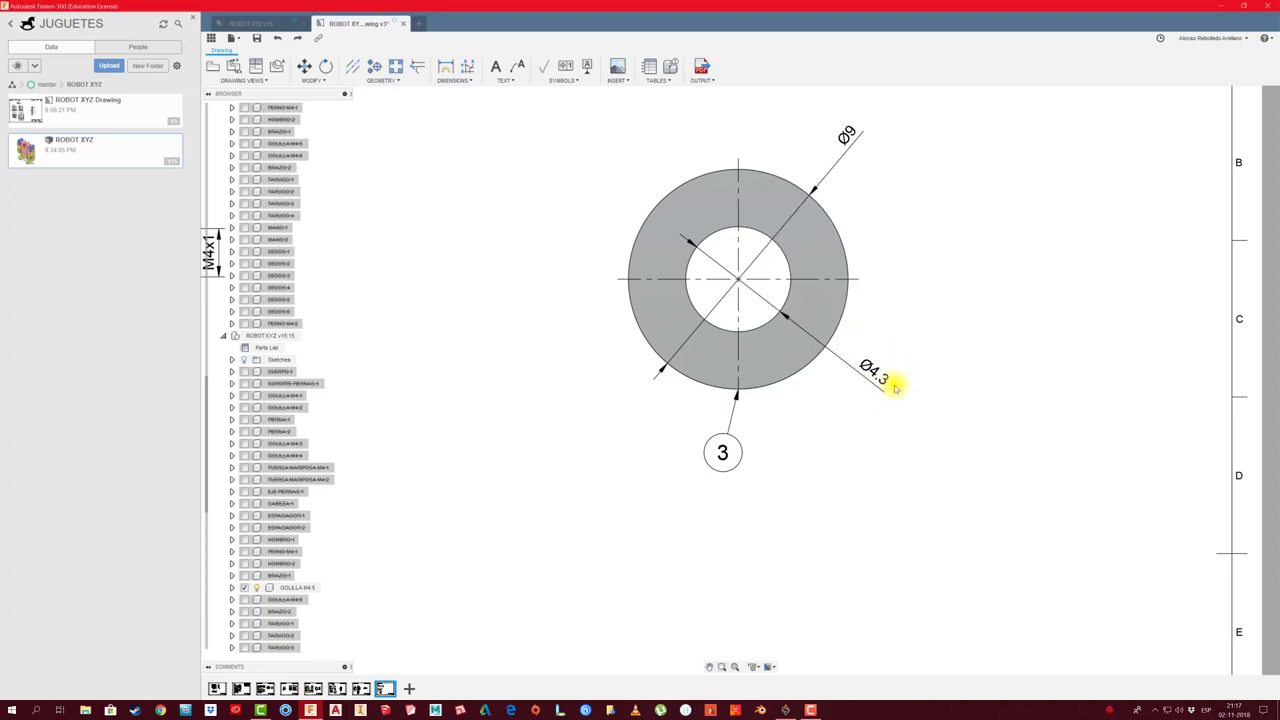
Attach balloon 3's leader to the washer's outer edge and zoom out to the full sheet
{"action": "scroll", "coordinate": [718, 448], "scroll_direction": "down", "scroll_amount": 1}
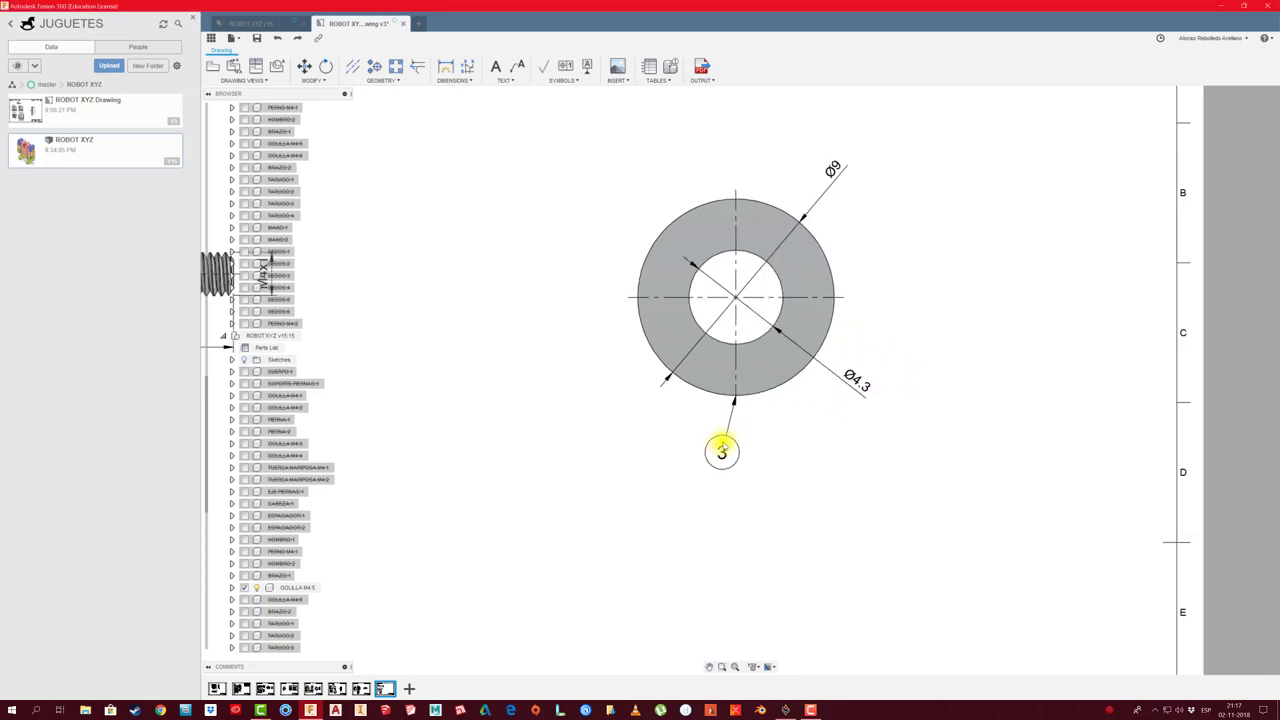
{"action": "scroll", "coordinate": [718, 450], "scroll_direction": "up", "scroll_amount": 3}
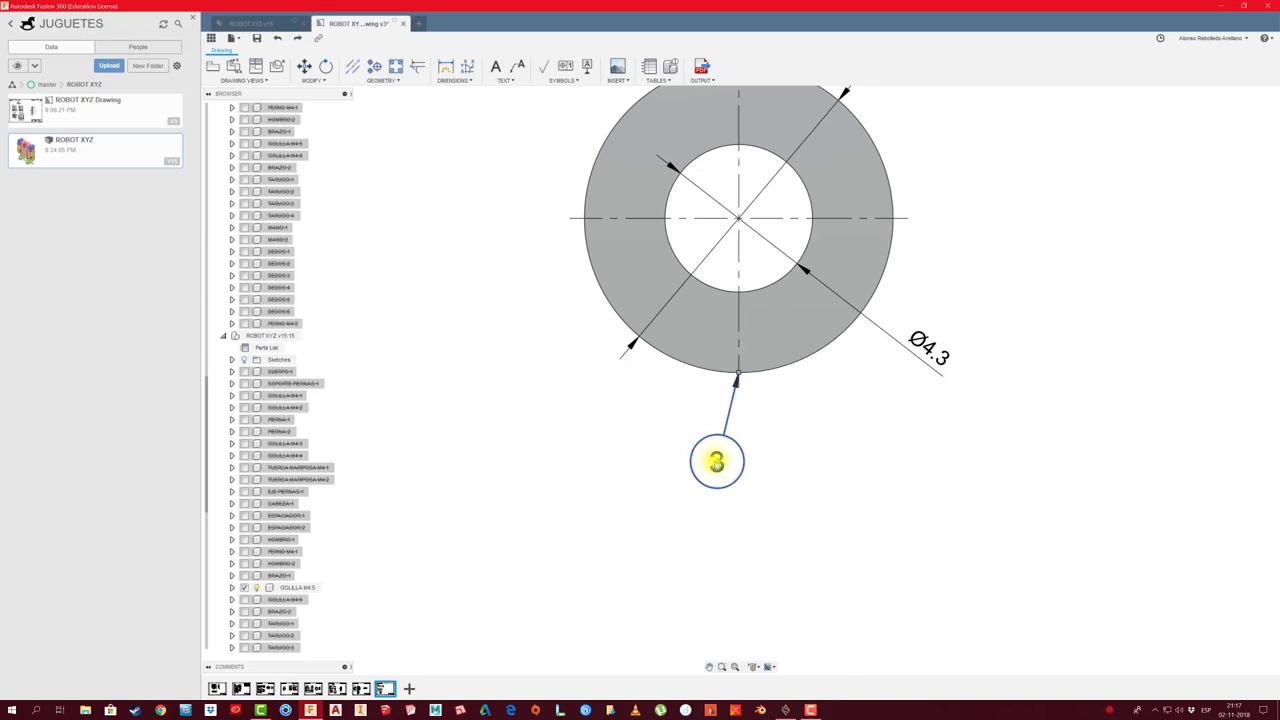
{"action": "left_click_drag", "start_coordinate": [697, 461], "coordinate": [643, 437]}
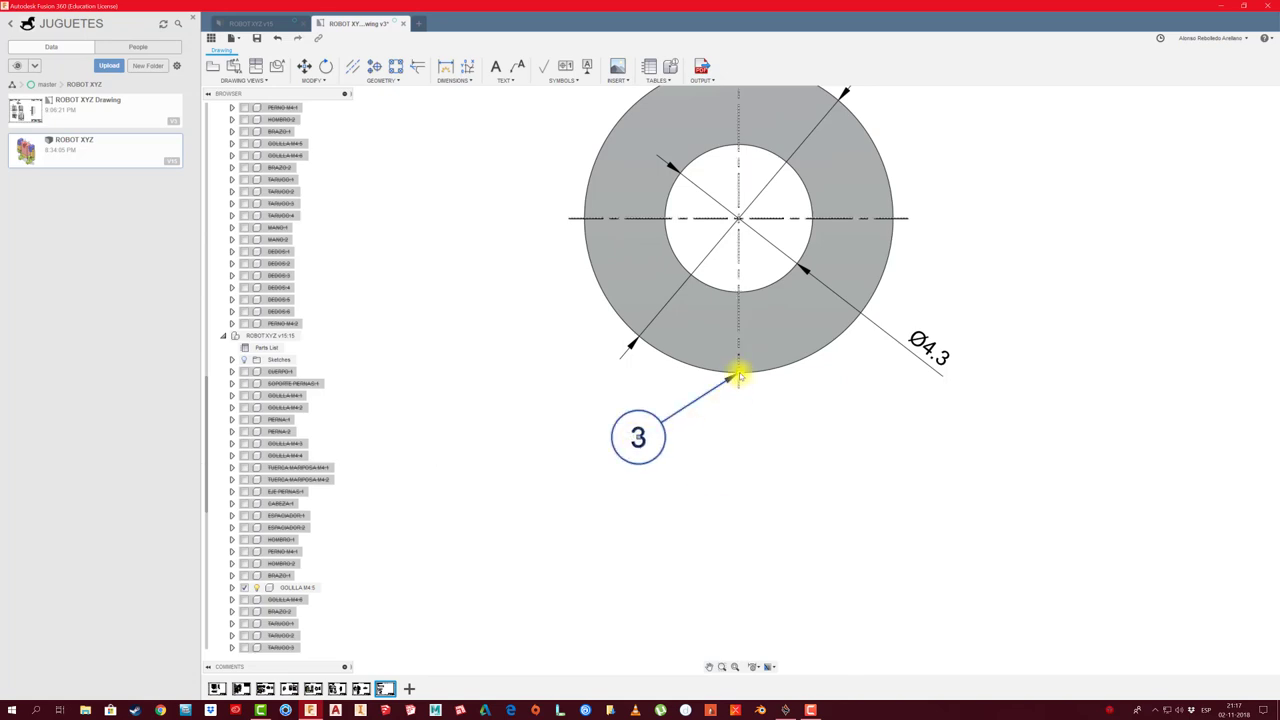
{"action": "left_click_drag", "start_coordinate": [737, 374], "coordinate": [689, 363]}
{"action": "scroll", "coordinate": [734, 443], "scroll_direction": "down", "scroll_amount": 2}
{"action": "scroll", "coordinate": [743, 471], "scroll_direction": "down", "scroll_amount": 3}
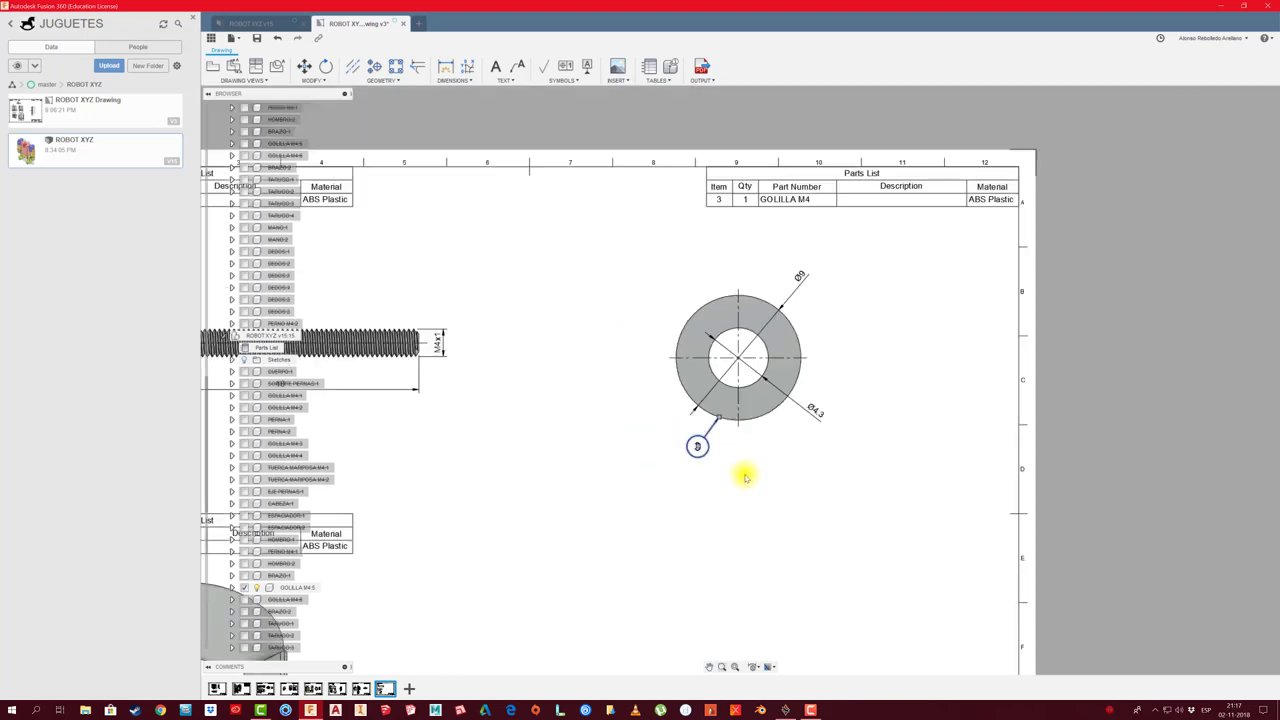
{"action": "scroll", "coordinate": [744, 478], "scroll_direction": "down", "scroll_amount": 2}
{"action": "scroll", "coordinate": [760, 460], "scroll_direction": "down", "scroll_amount": 1}
{"action": "scroll", "coordinate": [769, 459], "scroll_direction": "down", "scroll_amount": 1}
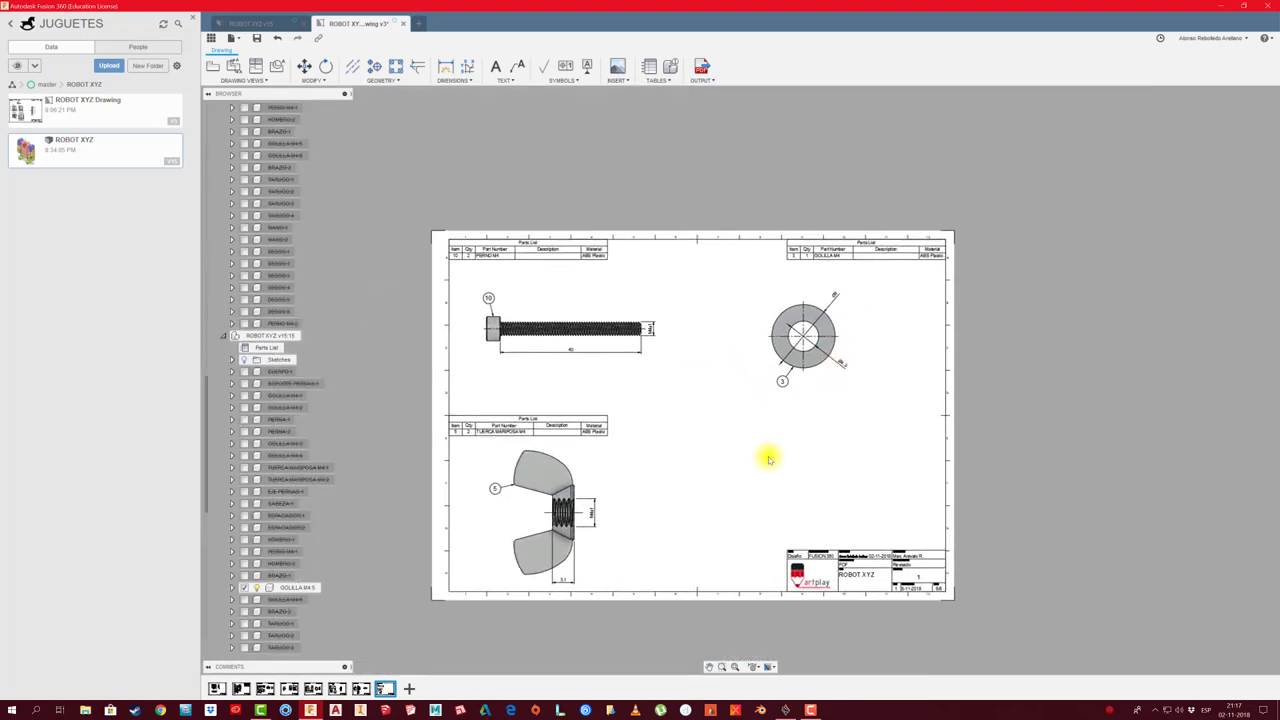
Check the ROBOT XYZ 3D model, then return to the drawing sheet
{"action": "left_click", "coordinate": [248, 22]}
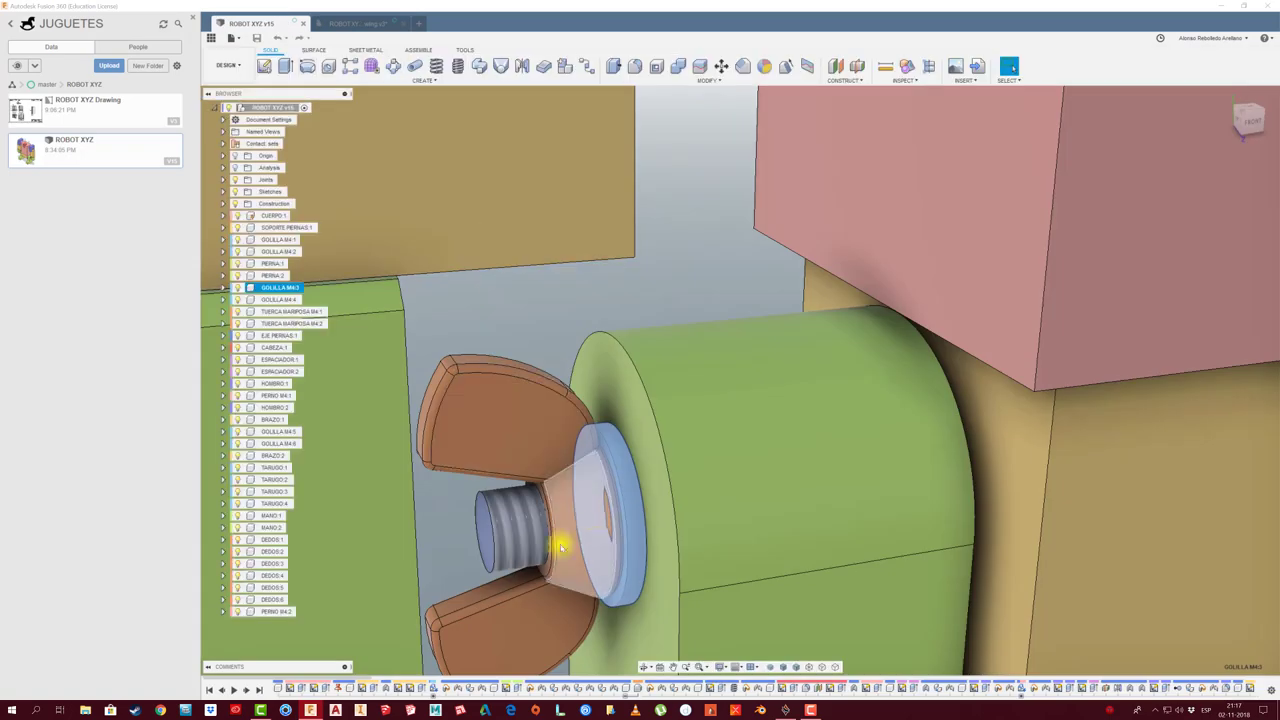
{"action": "scroll", "coordinate": [522, 552], "scroll_direction": "down", "scroll_amount": 2}
{"action": "scroll", "coordinate": [521, 548], "scroll_direction": "down", "scroll_amount": 3}
{"action": "scroll", "coordinate": [520, 543], "scroll_direction": "down", "scroll_amount": 2}
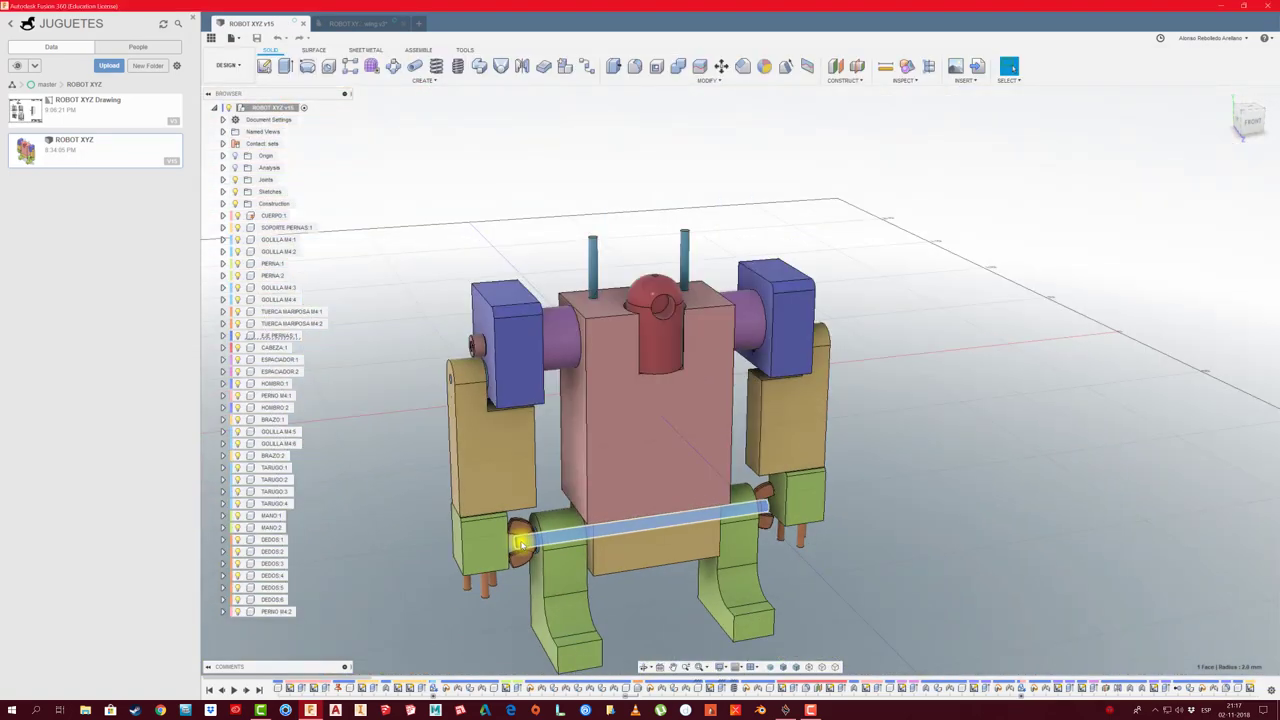
{"action": "left_click", "coordinate": [364, 23]}
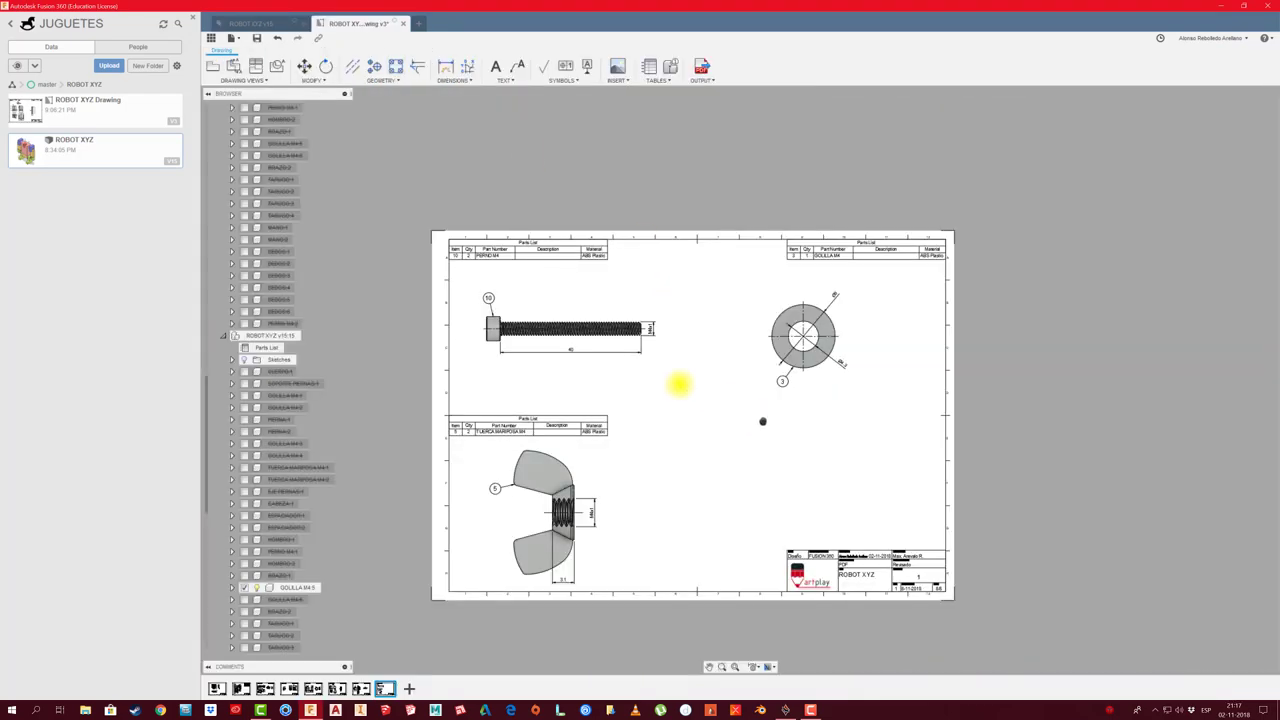
Place a new base view of the model on the sheet at 4:1 scale
{"action": "left_click", "coordinate": [233, 68]}
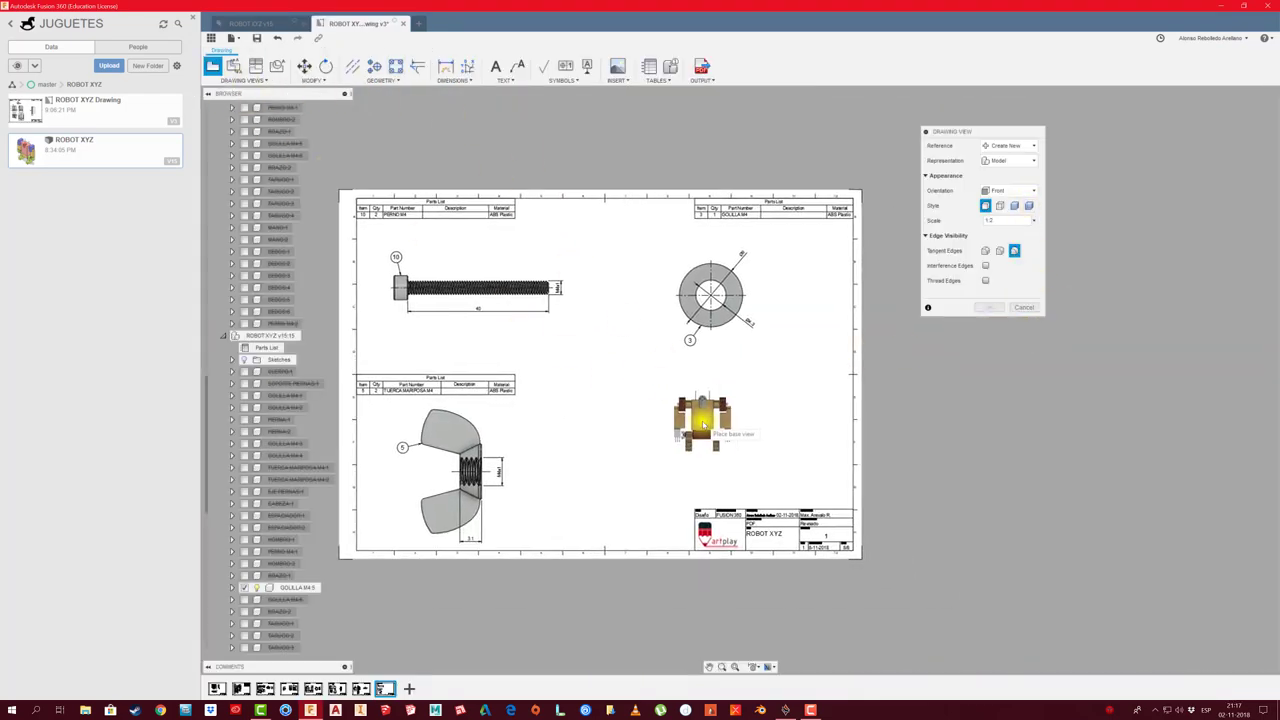
{"action": "left_click", "coordinate": [1033, 221]}
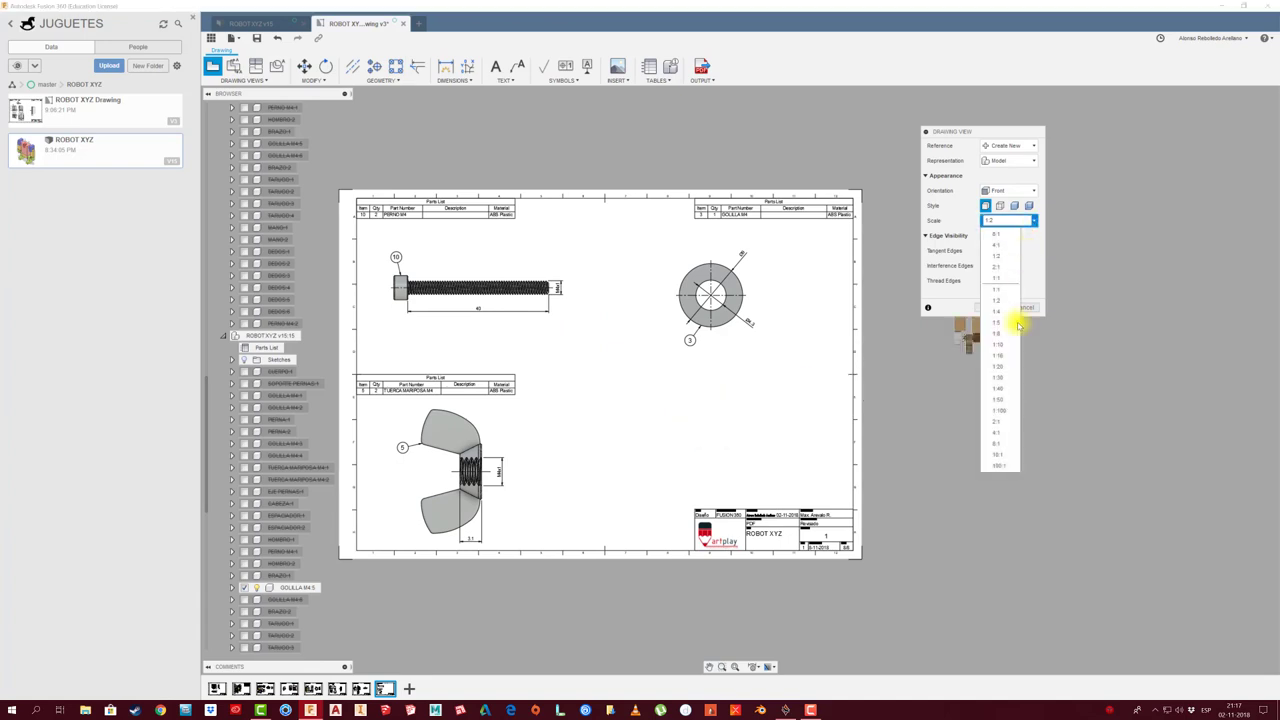
{"action": "left_click", "coordinate": [1007, 432]}
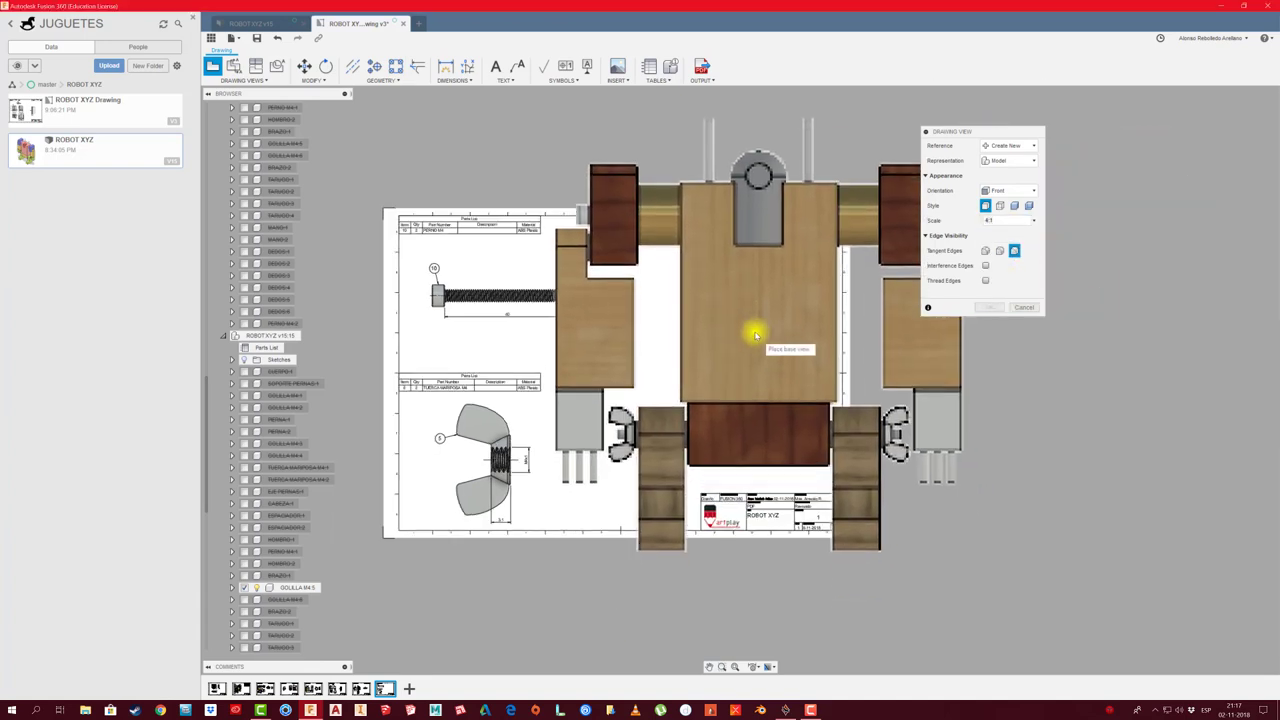
{"action": "left_click", "coordinate": [748, 326]}
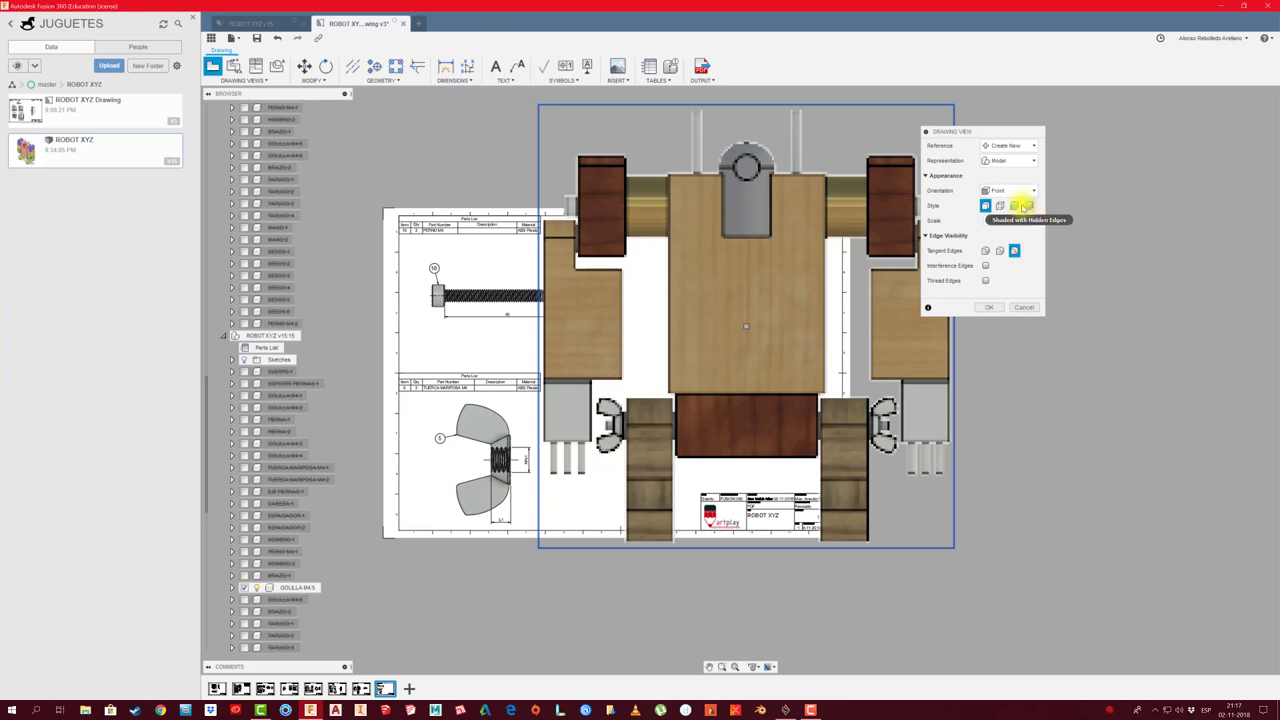
{"action": "left_click", "coordinate": [994, 307]}
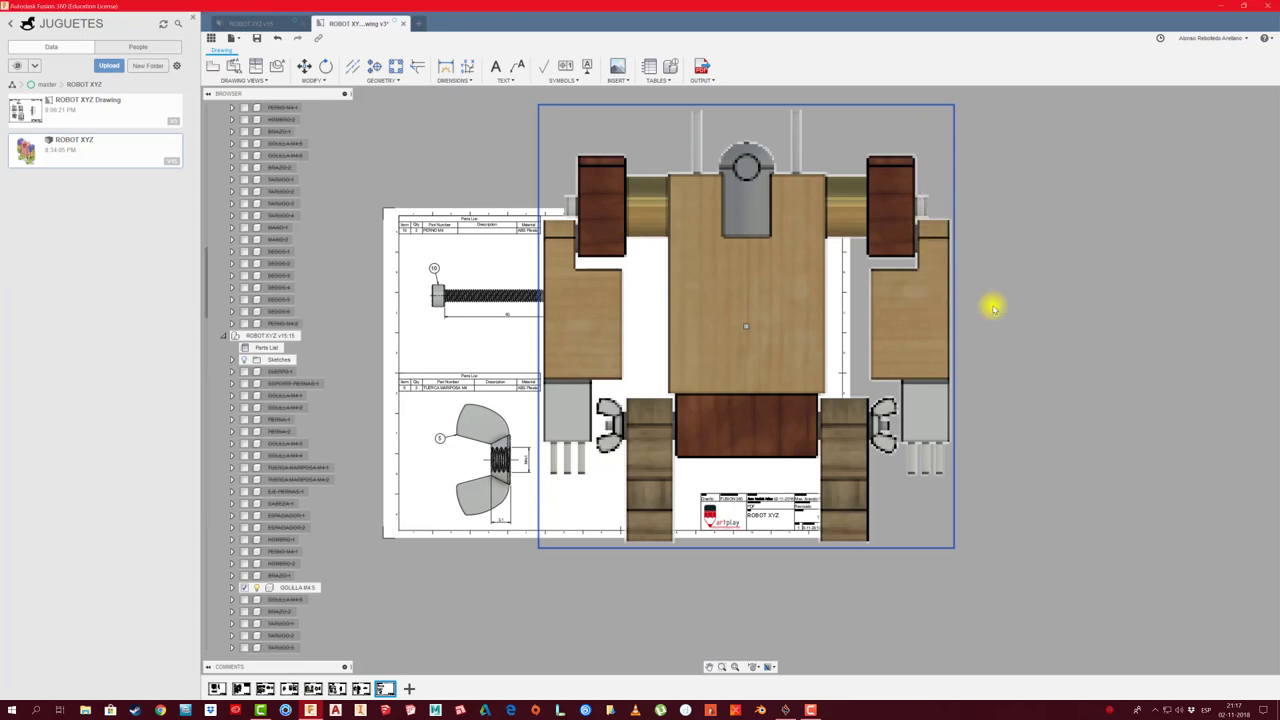
Isolate the EJE PERNAS:1 component so the new view shows only the shaft
{"action": "scroll", "coordinate": [265, 556], "scroll_direction": "down", "scroll_amount": 1}
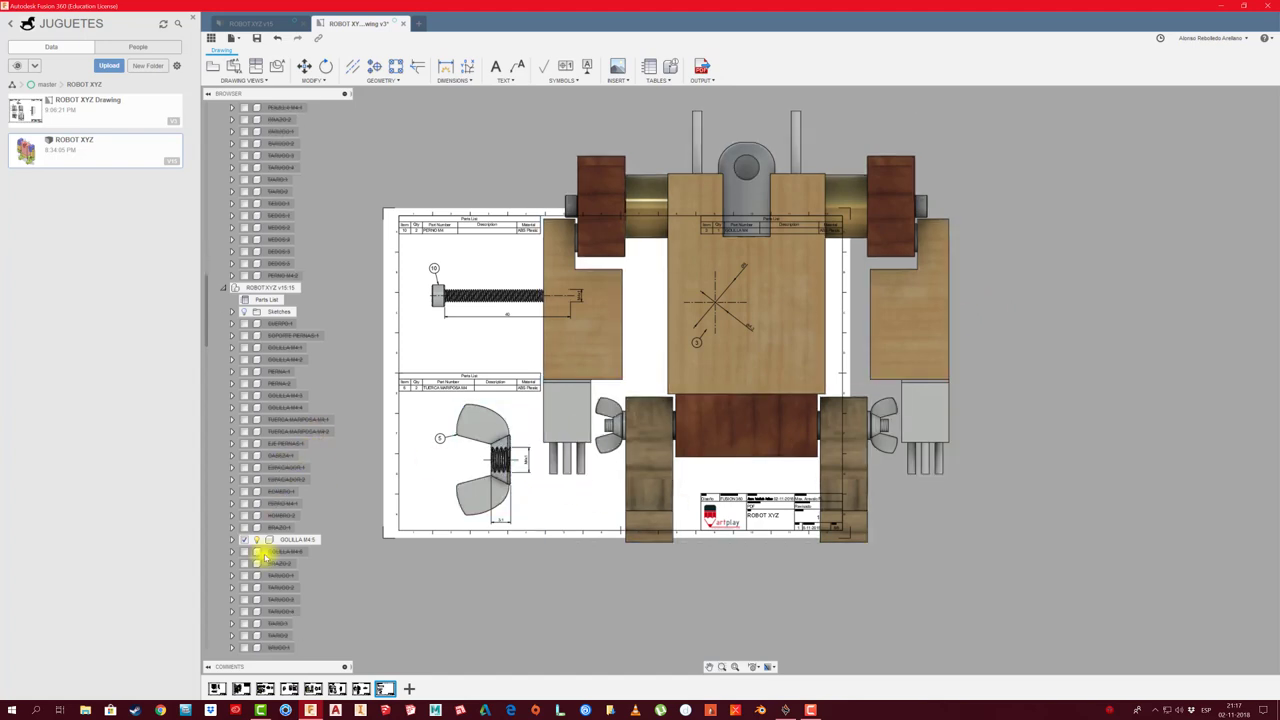
{"action": "scroll", "coordinate": [262, 556], "scroll_direction": "down", "scroll_amount": 1}
{"action": "scroll", "coordinate": [263, 560], "scroll_direction": "down", "scroll_amount": 2}
{"action": "scroll", "coordinate": [265, 565], "scroll_direction": "down", "scroll_amount": 2}
{"action": "scroll", "coordinate": [268, 572], "scroll_direction": "down", "scroll_amount": 2}
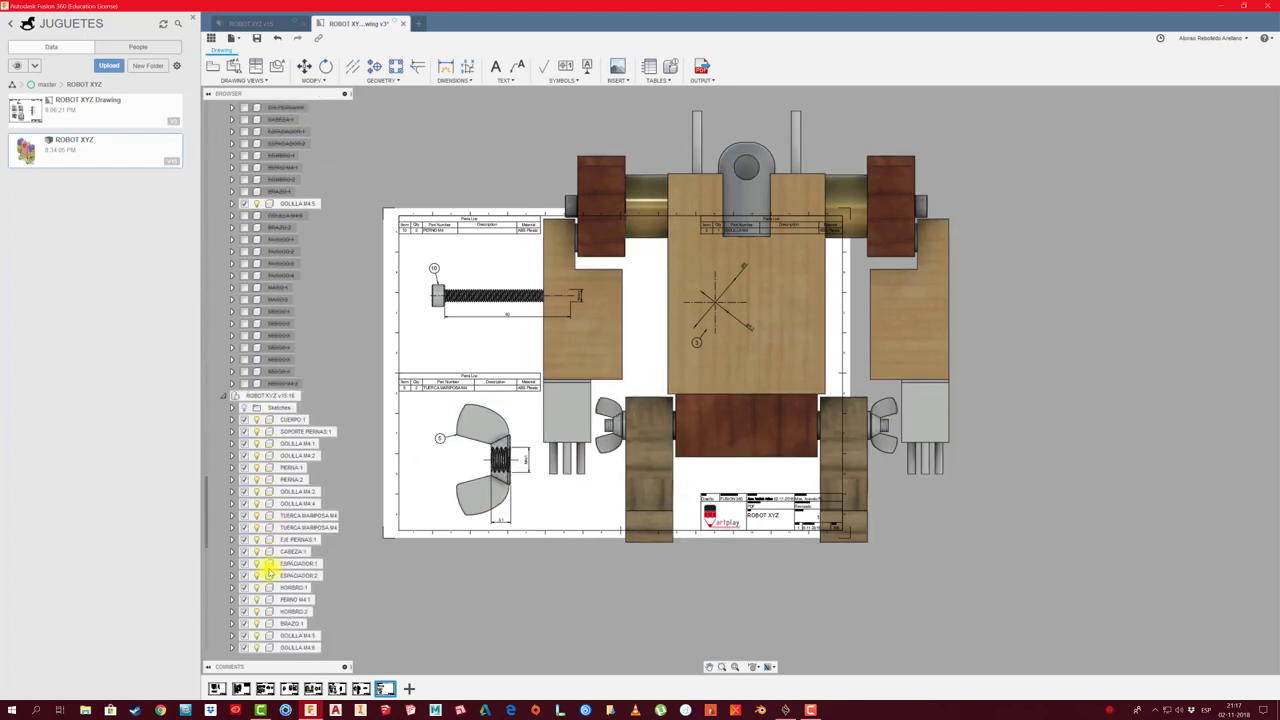
{"action": "scroll", "coordinate": [267, 571], "scroll_direction": "down", "scroll_amount": 2}
{"action": "scroll", "coordinate": [267, 571], "scroll_direction": "down", "scroll_amount": 2}
{"action": "scroll", "coordinate": [268, 570], "scroll_direction": "down", "scroll_amount": 2}
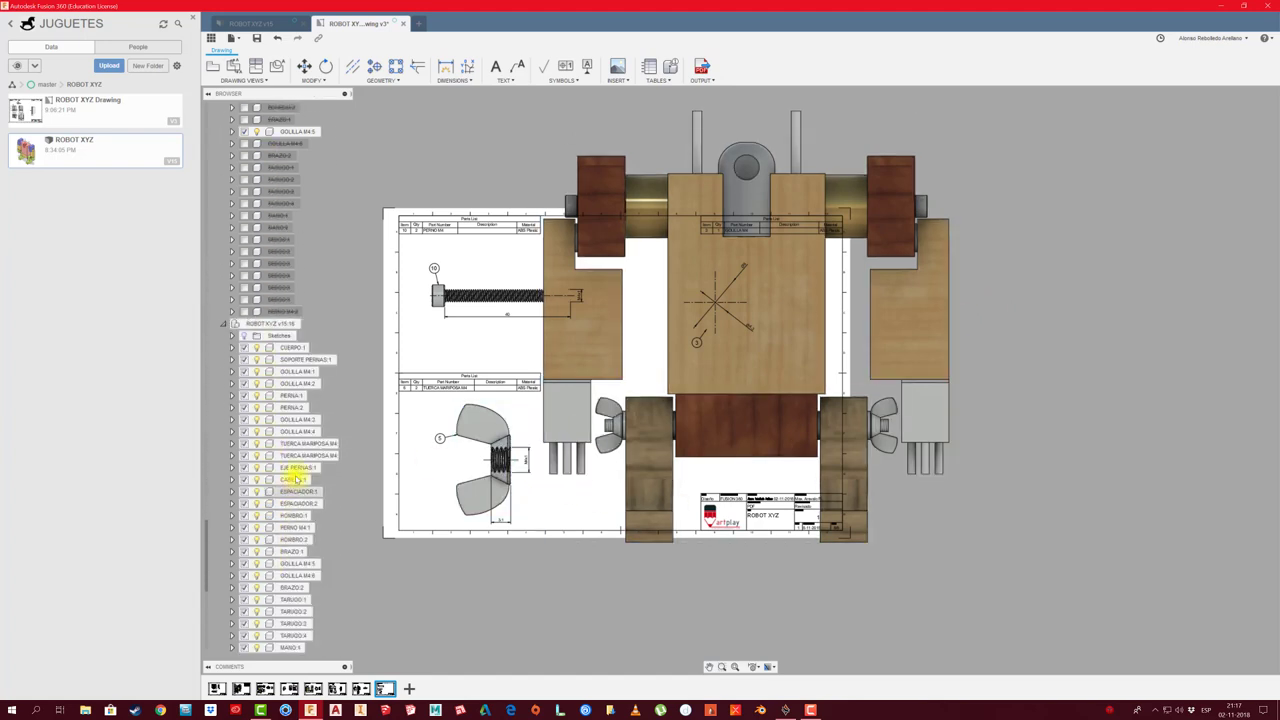
{"action": "right_click", "coordinate": [297, 468]}
{"action": "left_click", "coordinate": [337, 526]}
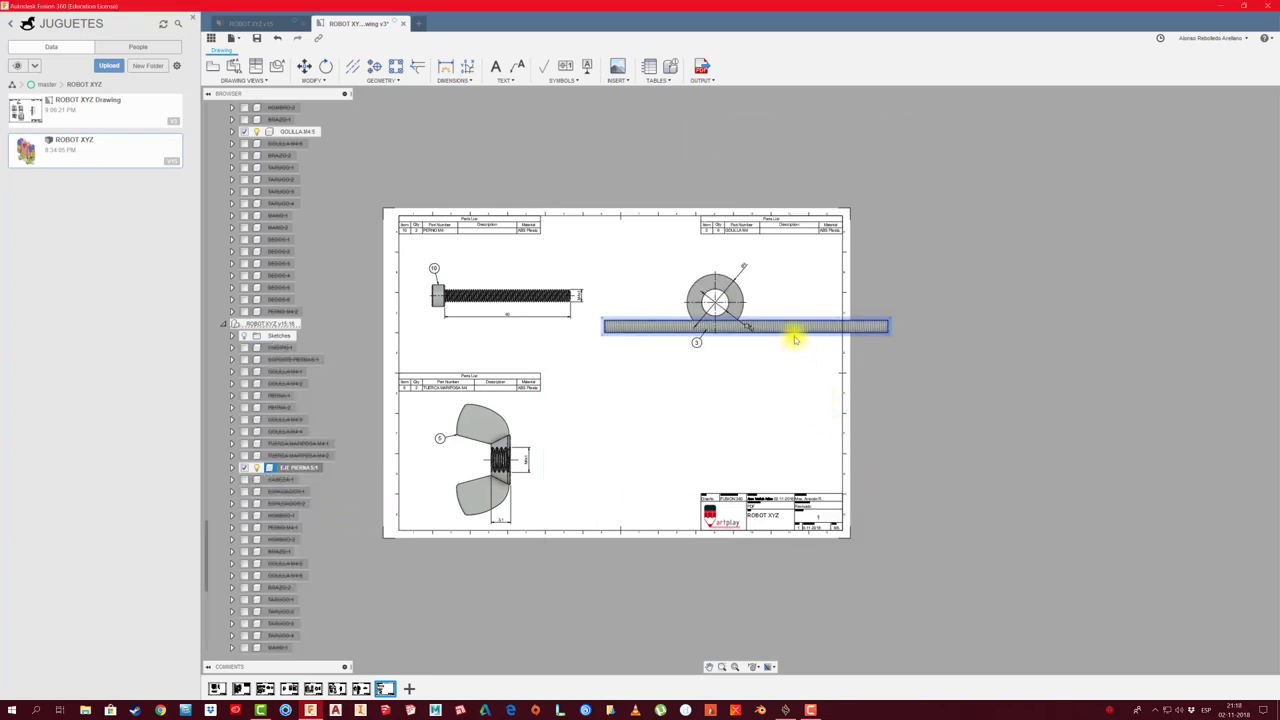
Move the EJE PERNAS shaft view lower on the sheet and change its scale to 2:1
{"action": "left_click", "coordinate": [745, 324]}
{"action": "left_click", "coordinate": [728, 413]}
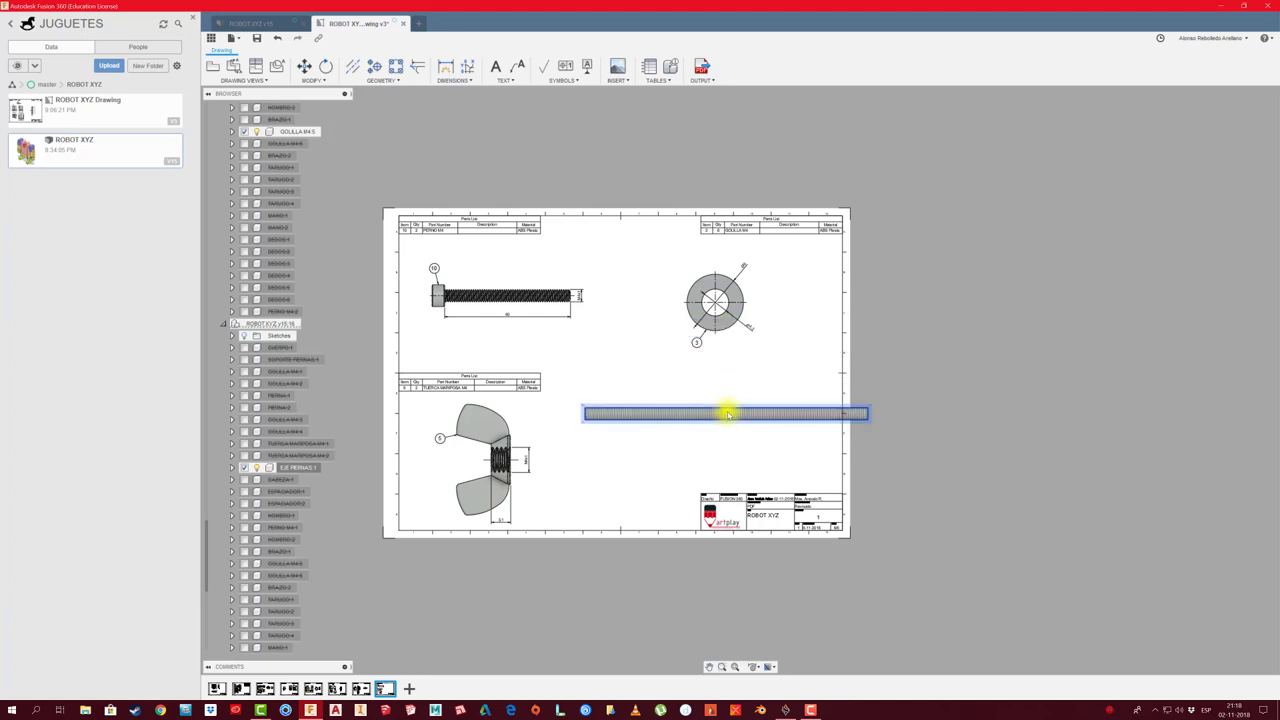
{"action": "double_click", "coordinate": [748, 407]}
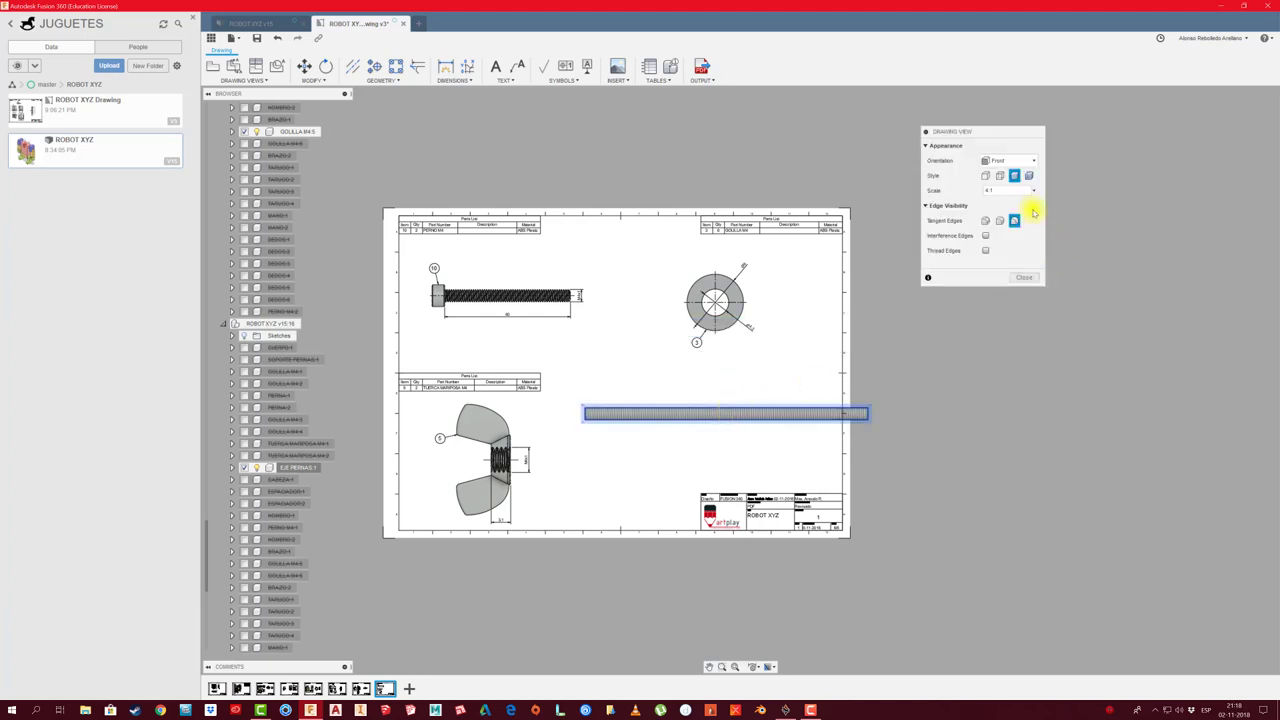
{"action": "left_click", "coordinate": [1034, 193]}
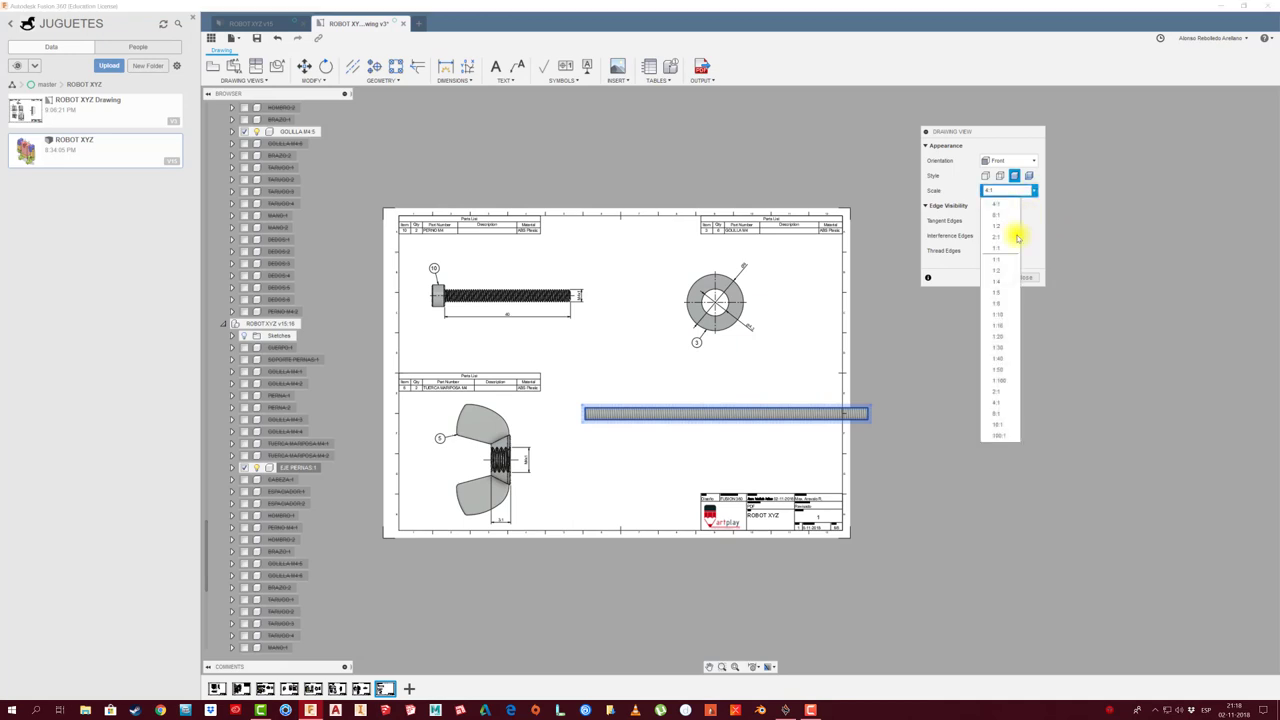
{"action": "left_click", "coordinate": [1012, 228]}
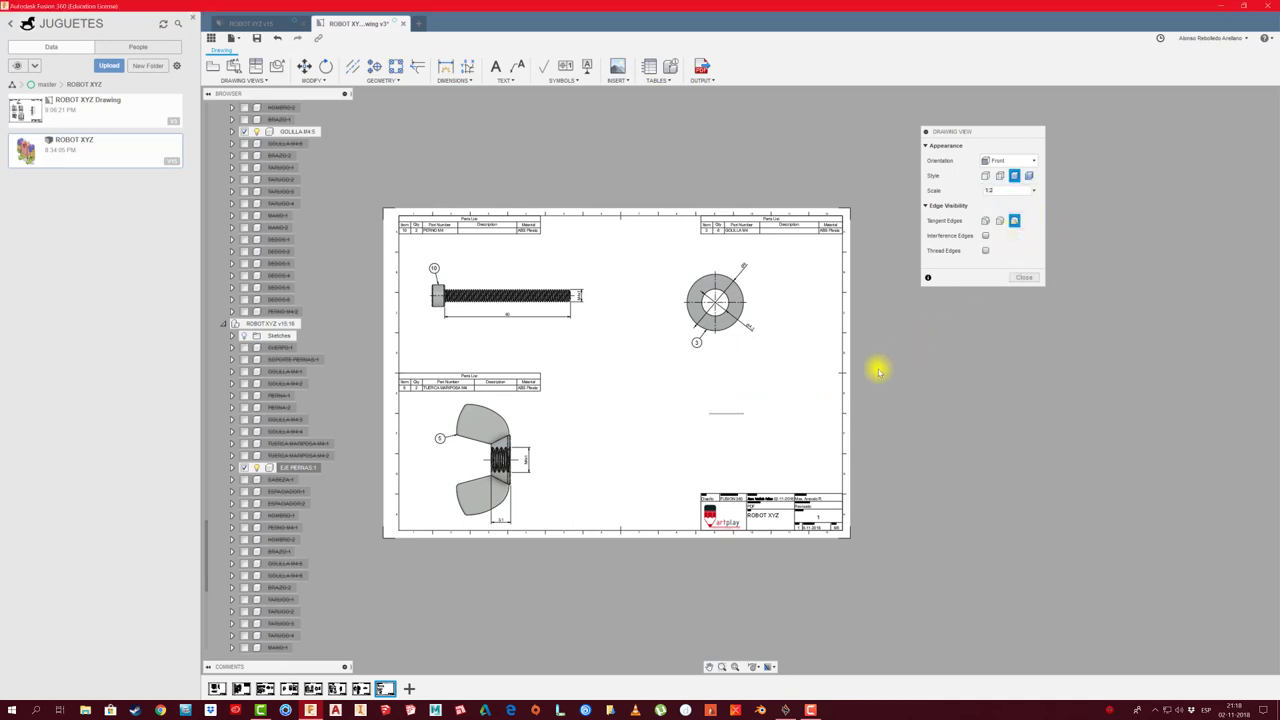
{"action": "left_click", "coordinate": [1033, 190]}
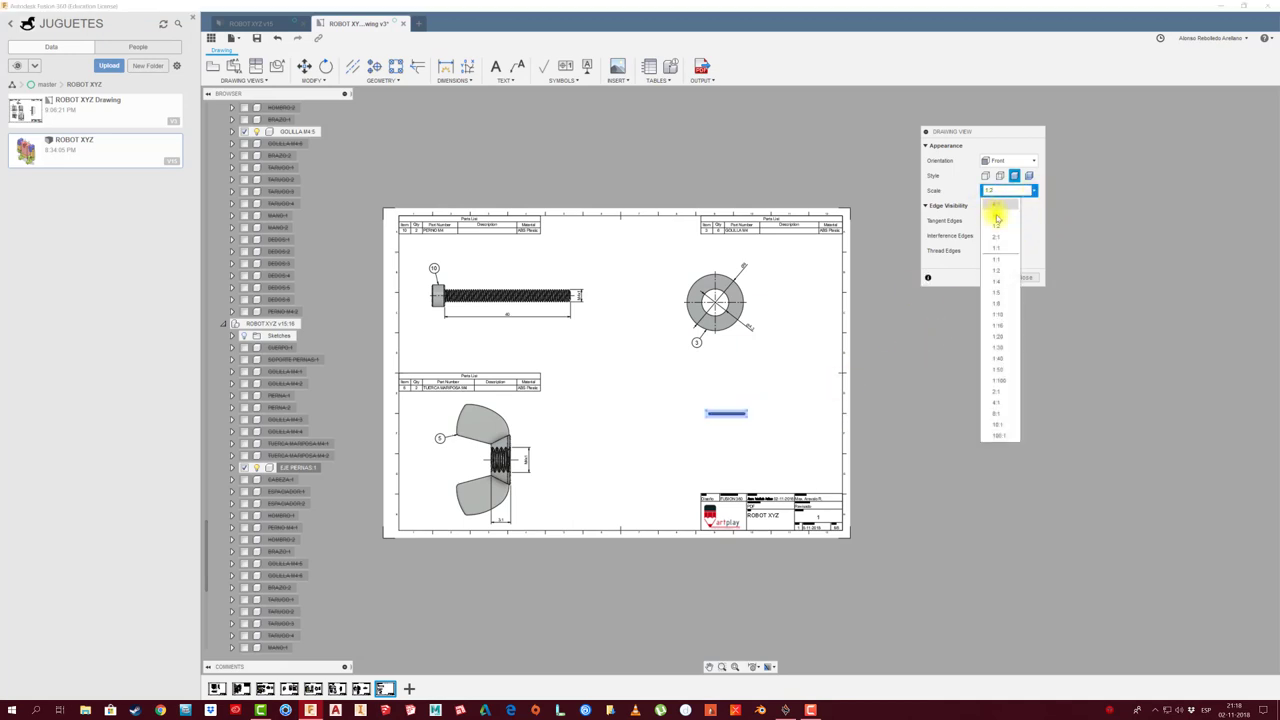
{"action": "left_click", "coordinate": [1000, 251]}
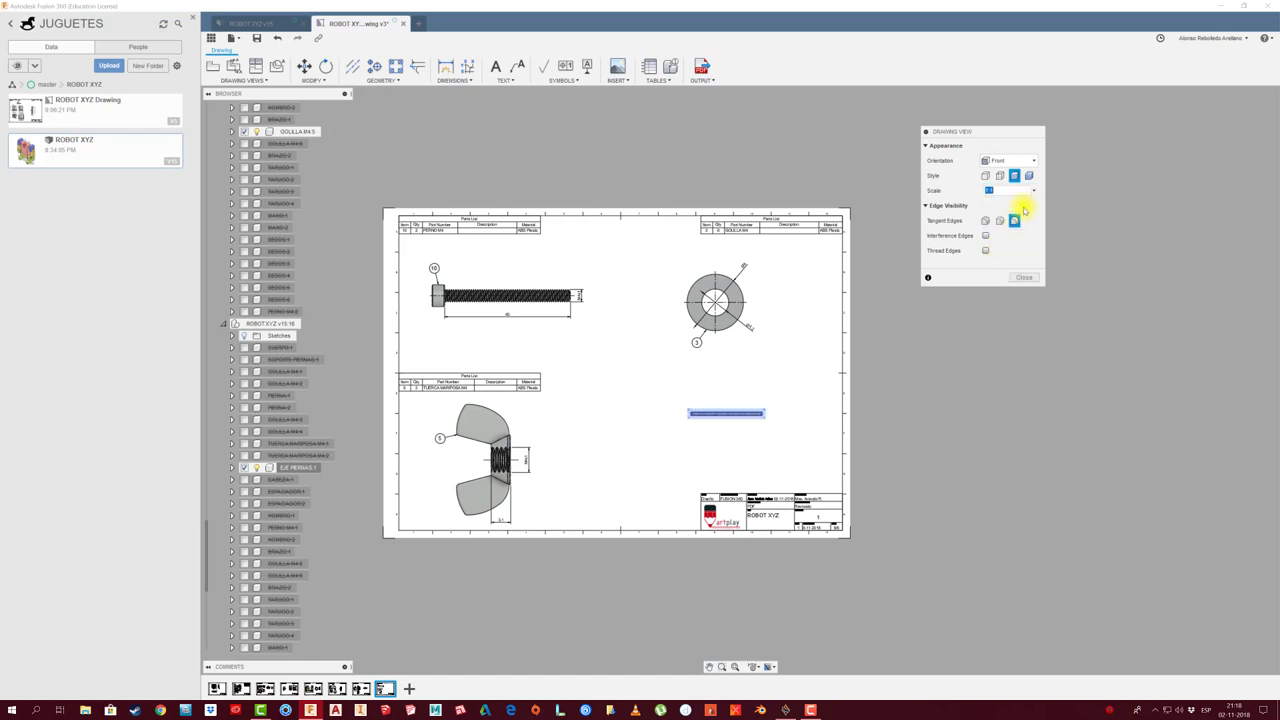
{"action": "left_click", "coordinate": [1033, 190]}
{"action": "left_click", "coordinate": [1003, 240]}
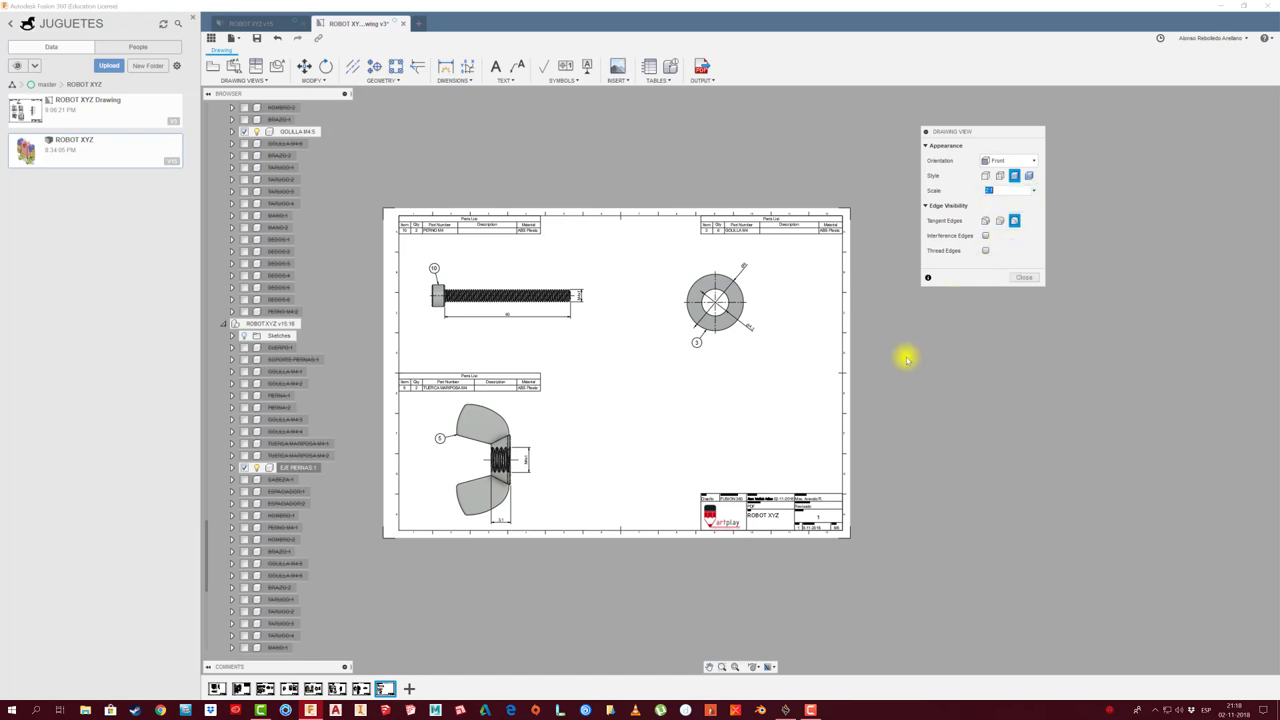
{"action": "scroll", "coordinate": [760, 428], "scroll_direction": "up", "scroll_amount": 2}
{"action": "scroll", "coordinate": [731, 416], "scroll_direction": "up", "scroll_amount": 1}
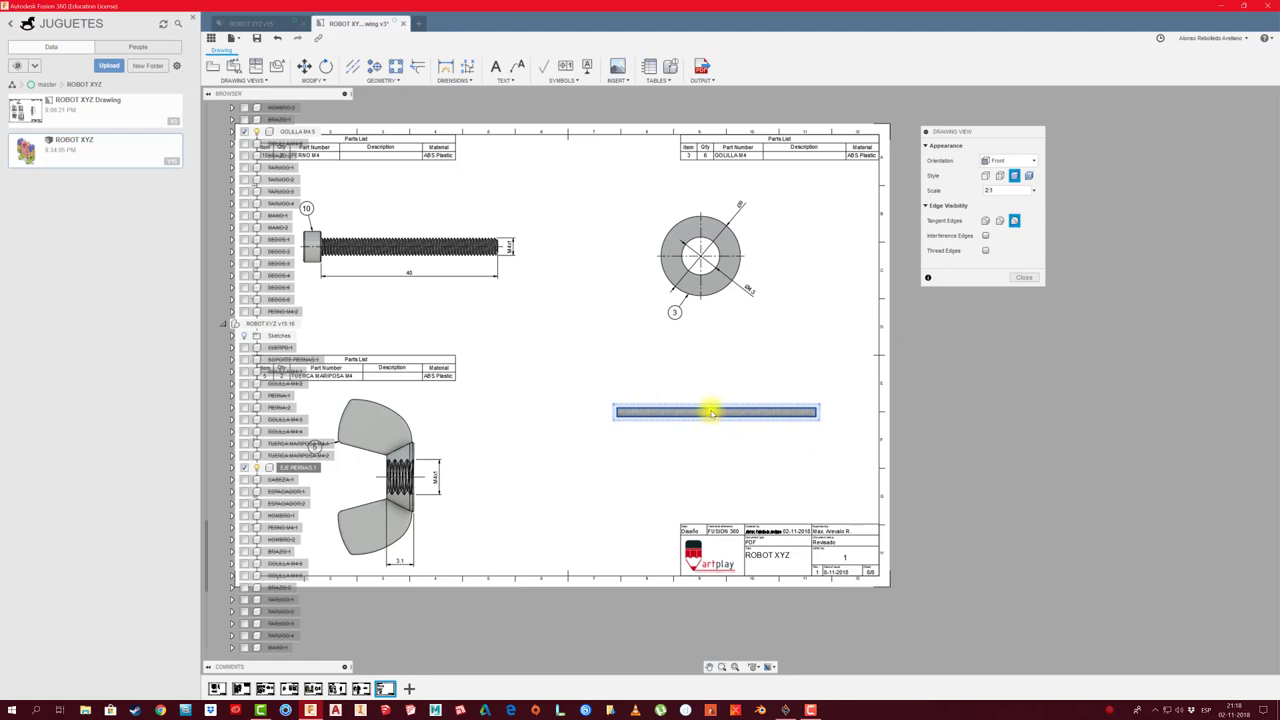
{"action": "left_click", "coordinate": [1019, 280]}
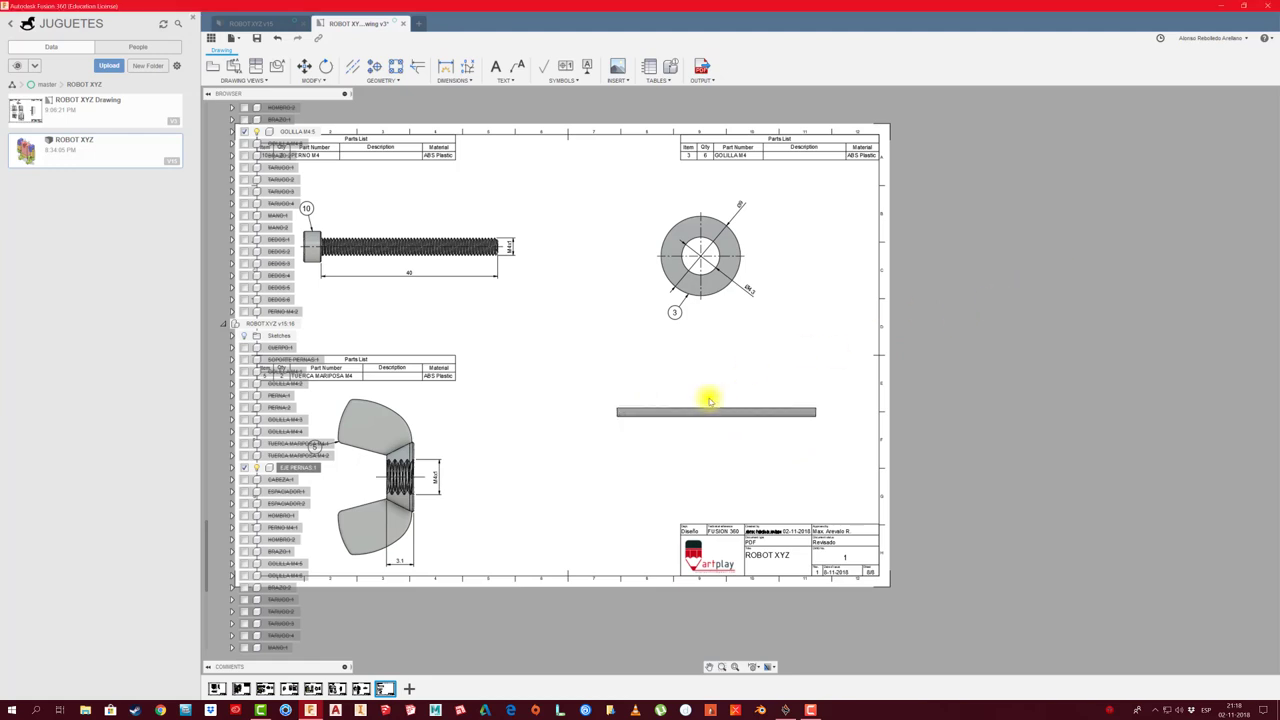
Place the EJE PIERNAS parts list above the shaft and move the shaft view lower
{"action": "left_click", "coordinate": [878, 381]}
{"action": "scroll", "coordinate": [730, 432], "scroll_direction": "up", "scroll_amount": 2}
{"action": "scroll", "coordinate": [700, 425], "scroll_direction": "up", "scroll_amount": 2}
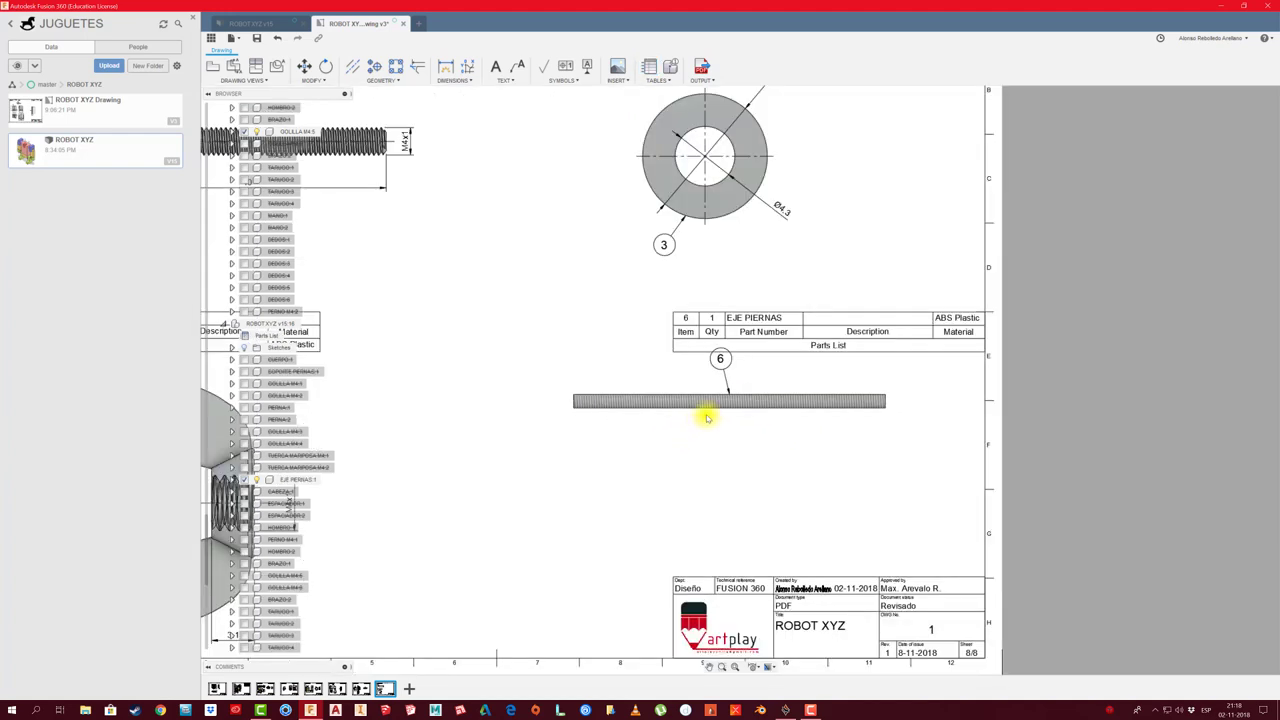
{"action": "left_click_drag", "start_coordinate": [730, 401], "coordinate": [730, 447]}
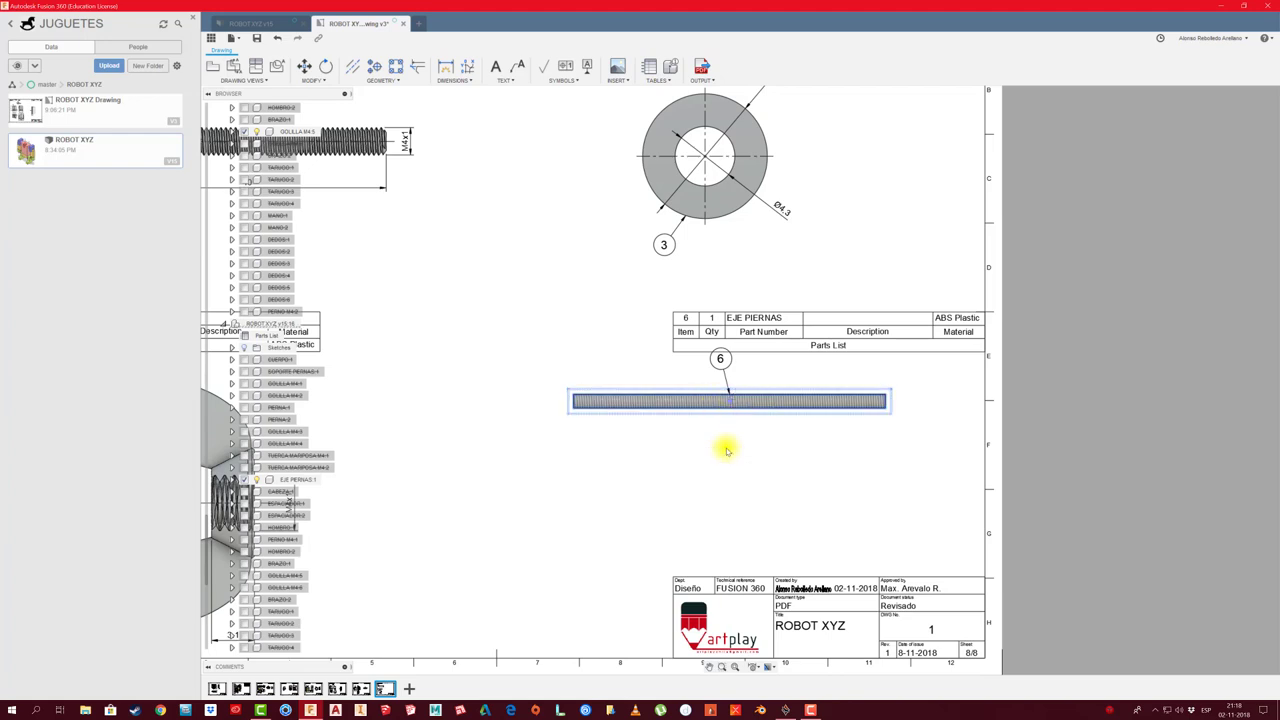
Add a centerline to the shaft, dimension its 90 length, and begin the 3.9 dimension
{"action": "left_click", "coordinate": [352, 66]}
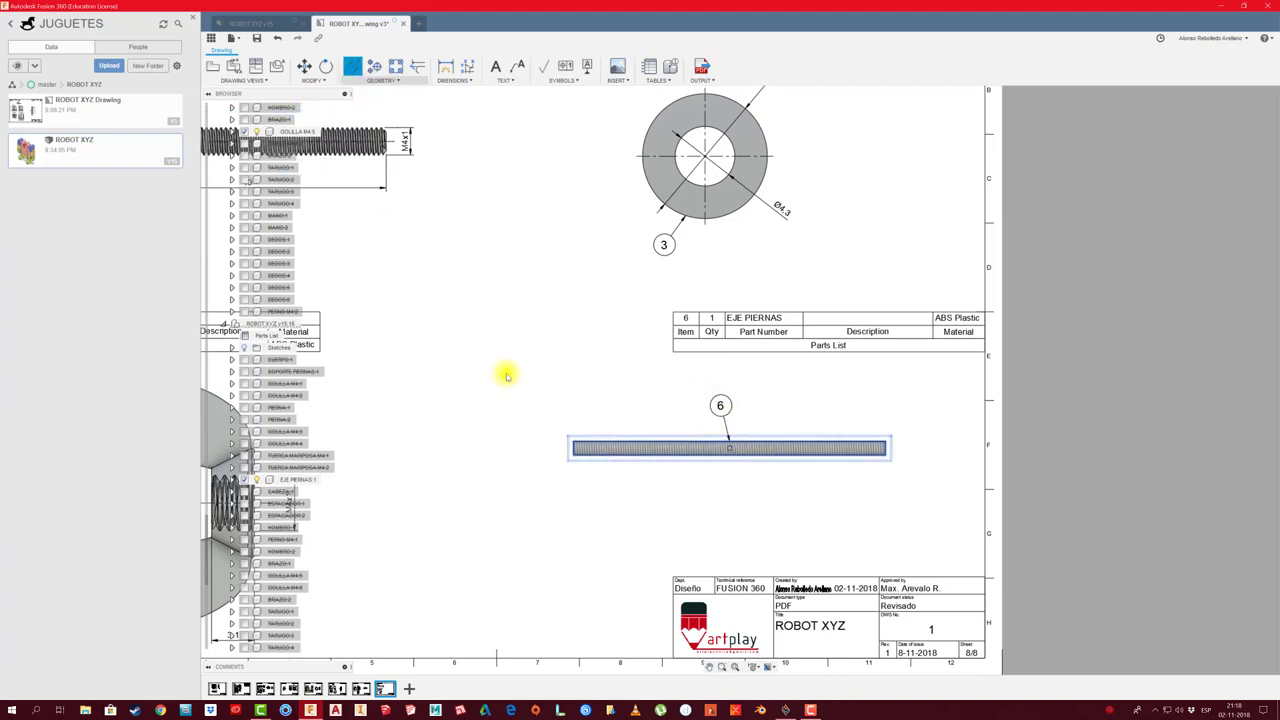
{"action": "left_click", "coordinate": [445, 66]}
{"action": "left_click", "coordinate": [578, 453]}
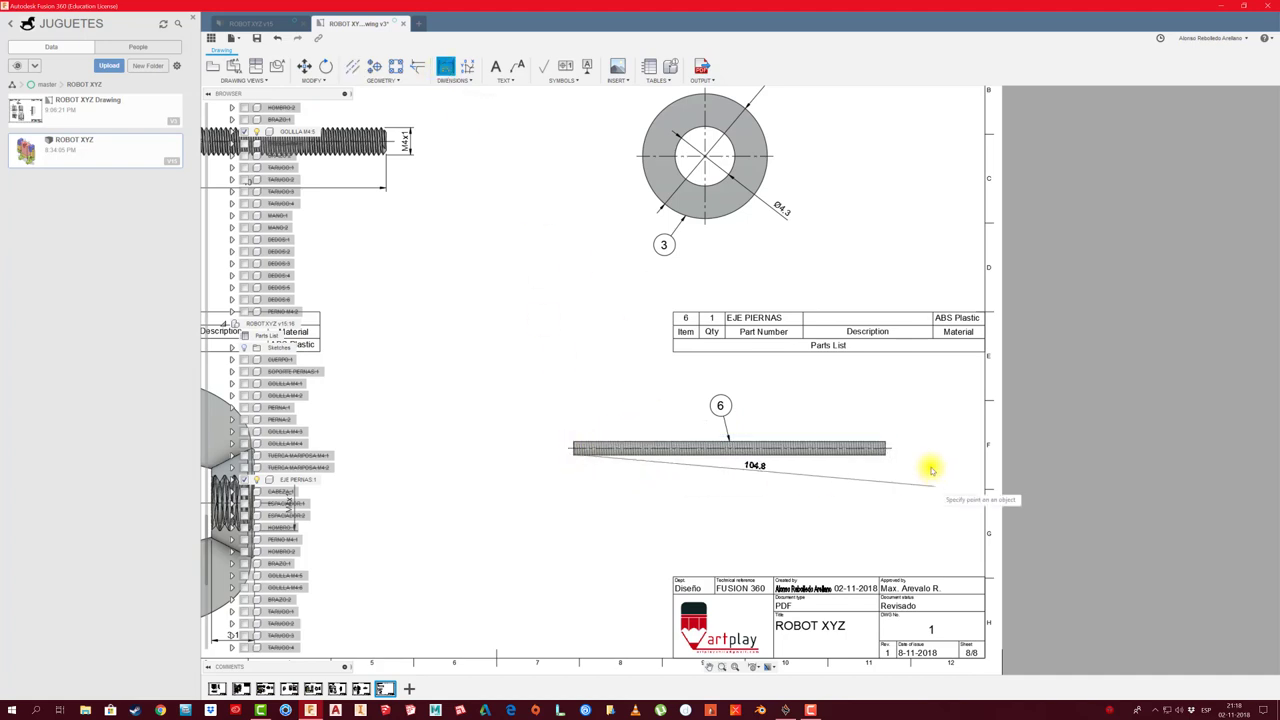
{"action": "left_click", "coordinate": [885, 455]}
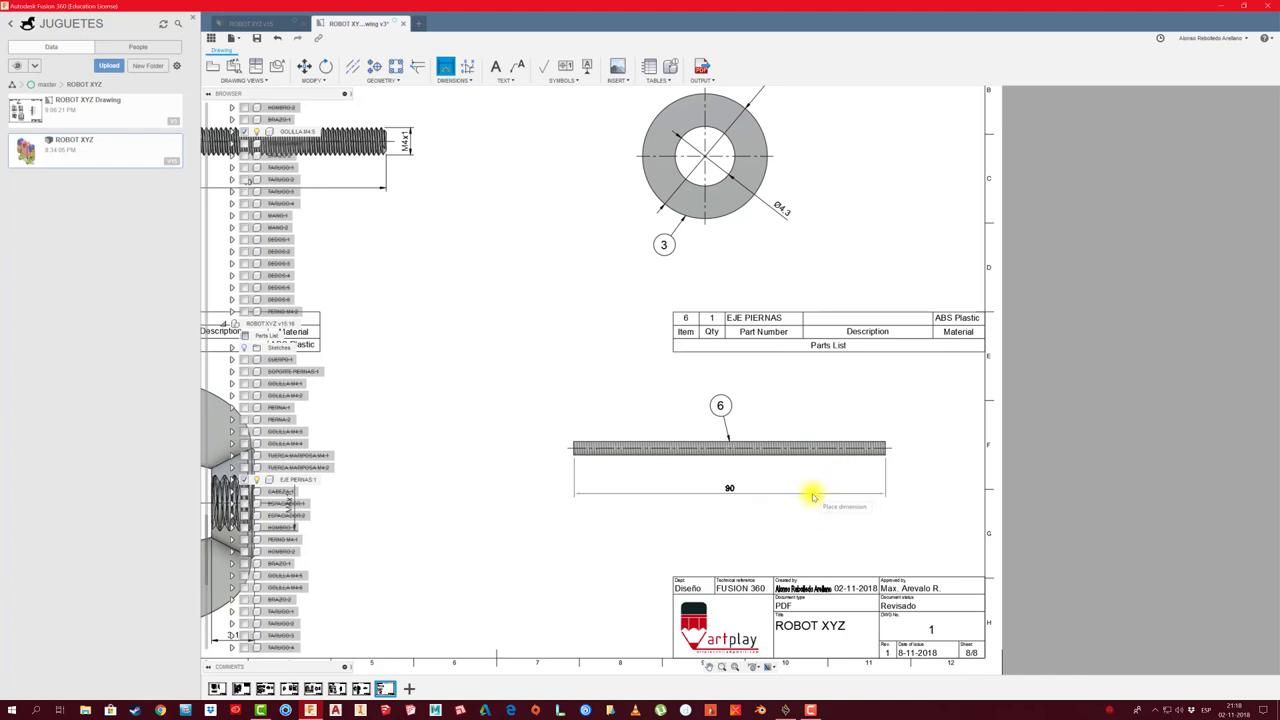
{"action": "left_click", "coordinate": [813, 493]}
{"action": "scroll", "coordinate": [895, 455], "scroll_direction": "up", "scroll_amount": 3}
{"action": "left_click", "coordinate": [878, 448]}
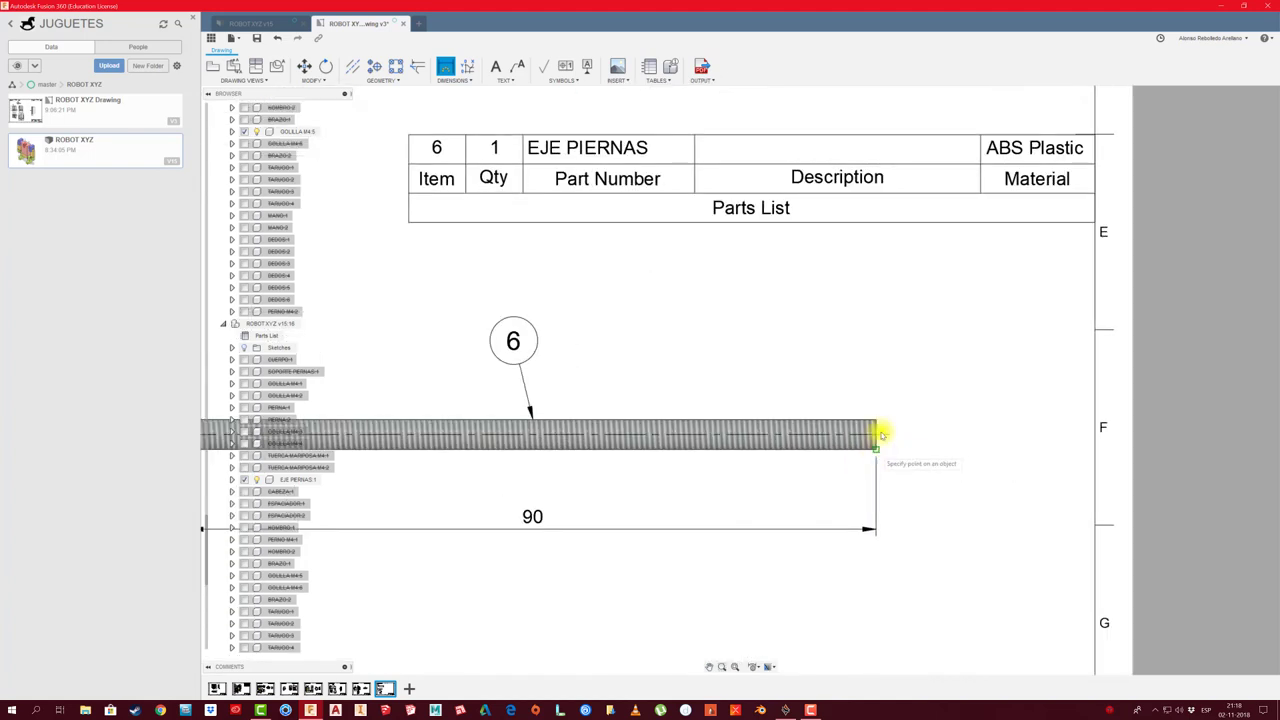
{"action": "left_click", "coordinate": [876, 421]}
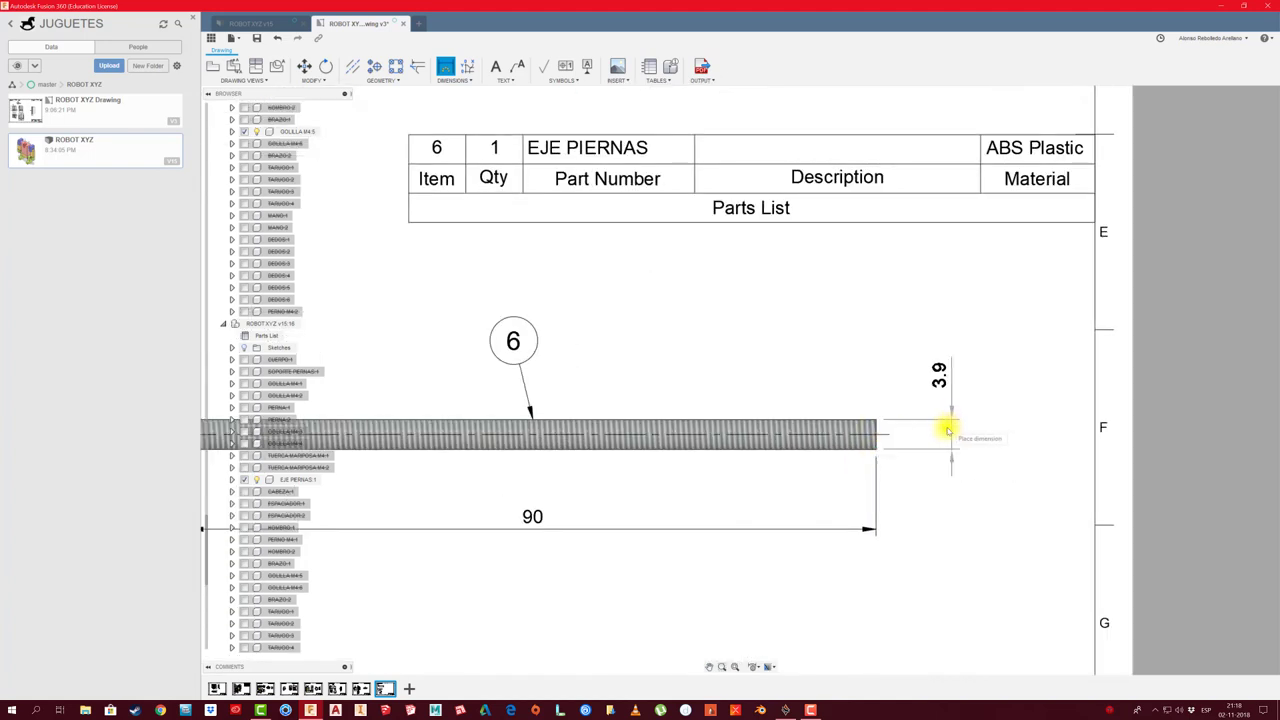
Replace the shaft's 3.9 dimension text with M4x1
{"action": "scroll", "coordinate": [908, 443], "scroll_direction": "up", "scroll_amount": 1}
{"action": "scroll", "coordinate": [908, 443], "scroll_direction": "up", "scroll_amount": 1}
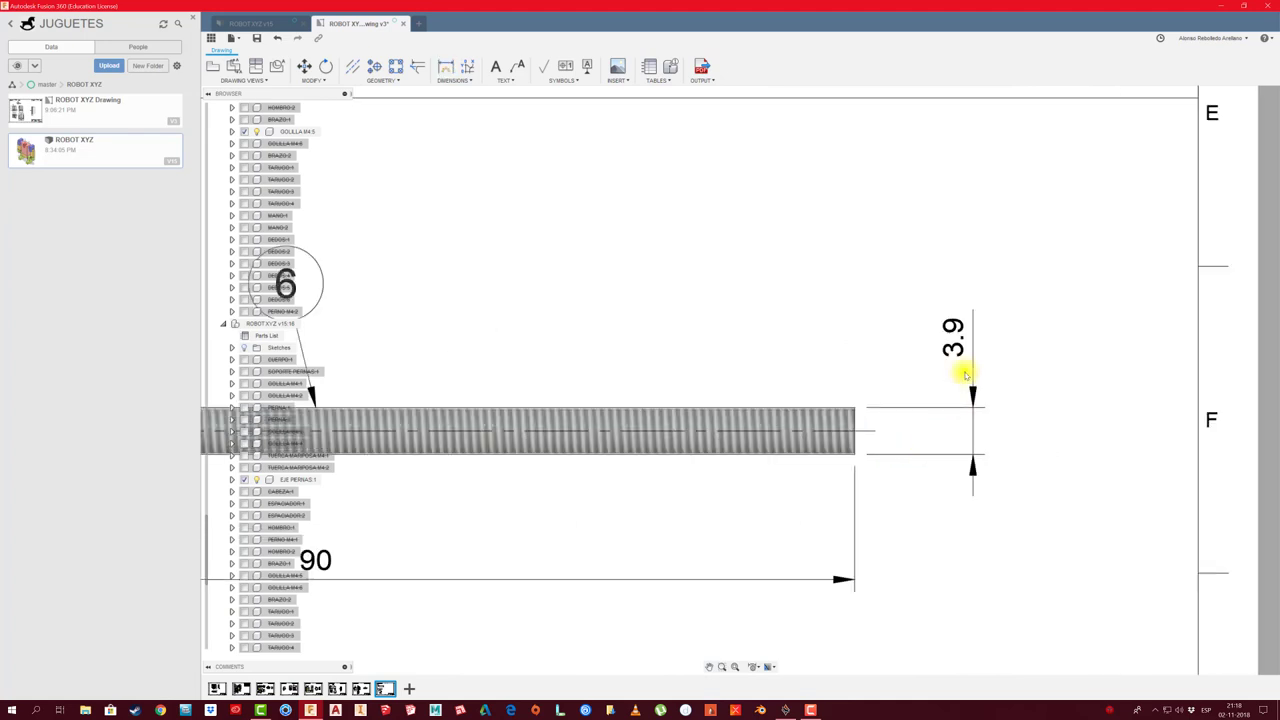
{"action": "double_click", "coordinate": [952, 347]}
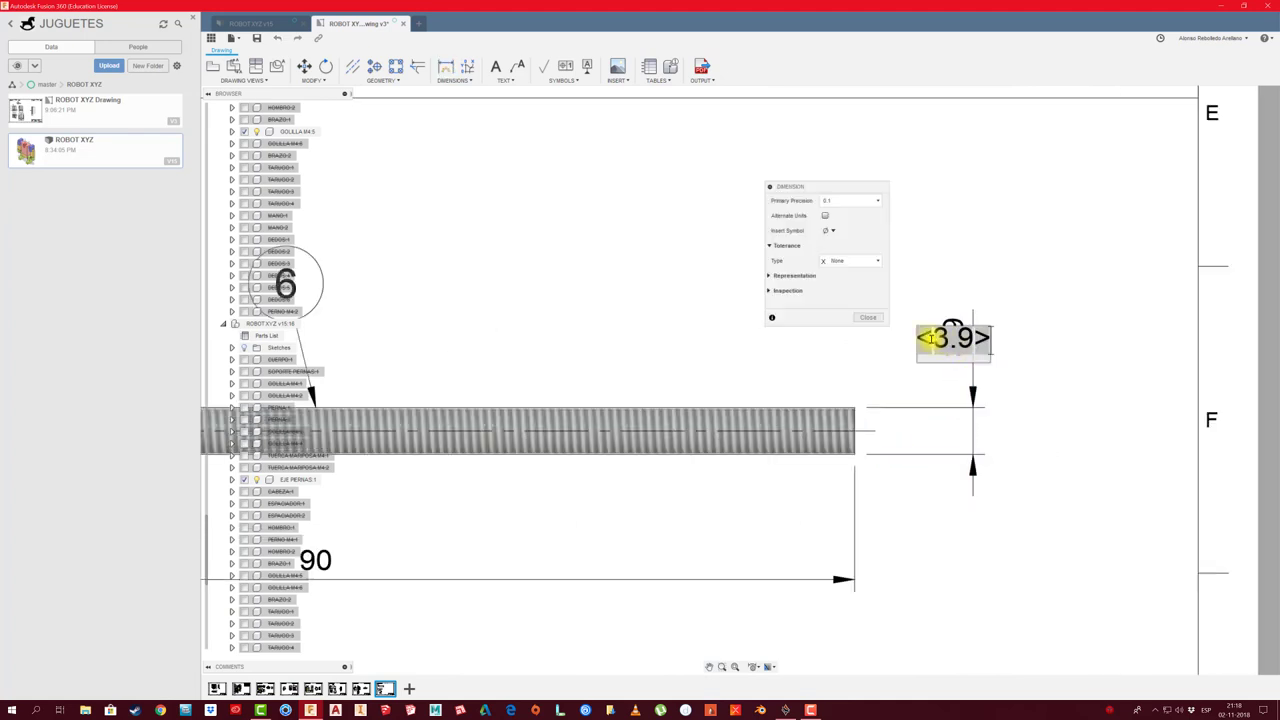
{"action": "left_click_drag", "start_coordinate": [933, 341], "coordinate": [966, 338]}
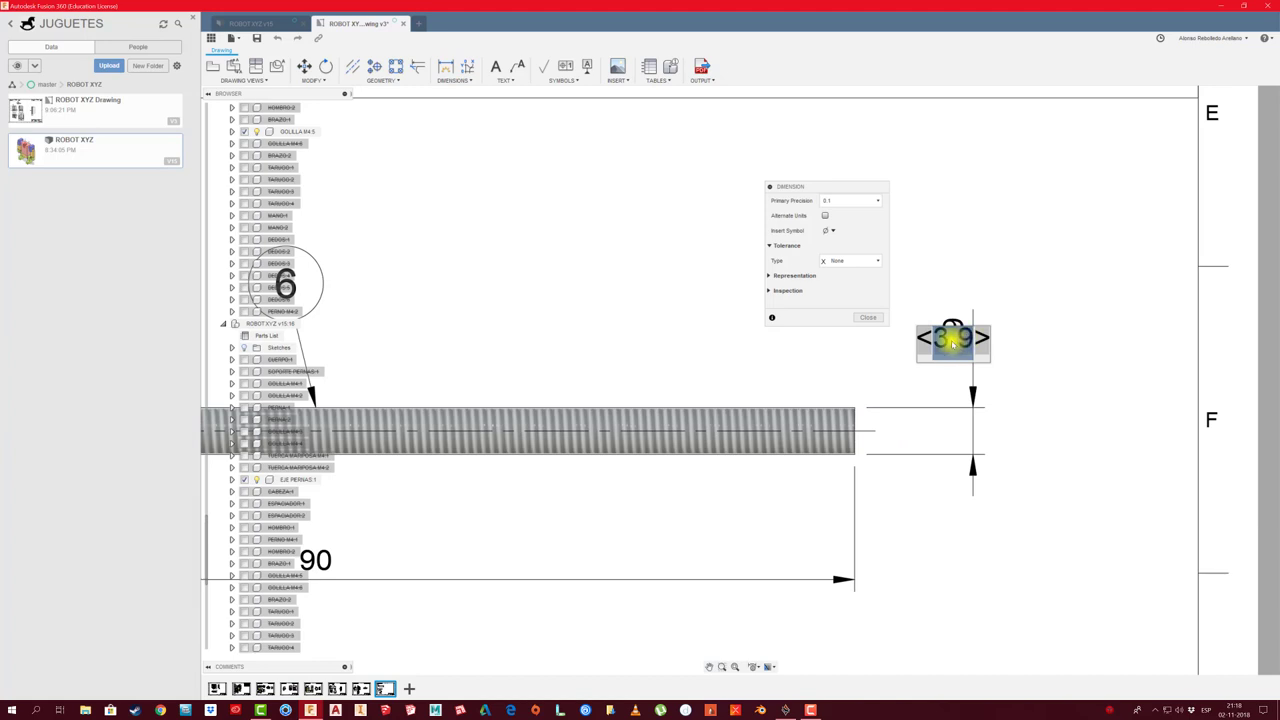
{"action": "left_click_drag", "start_coordinate": [953, 343], "coordinate": [928, 343]}
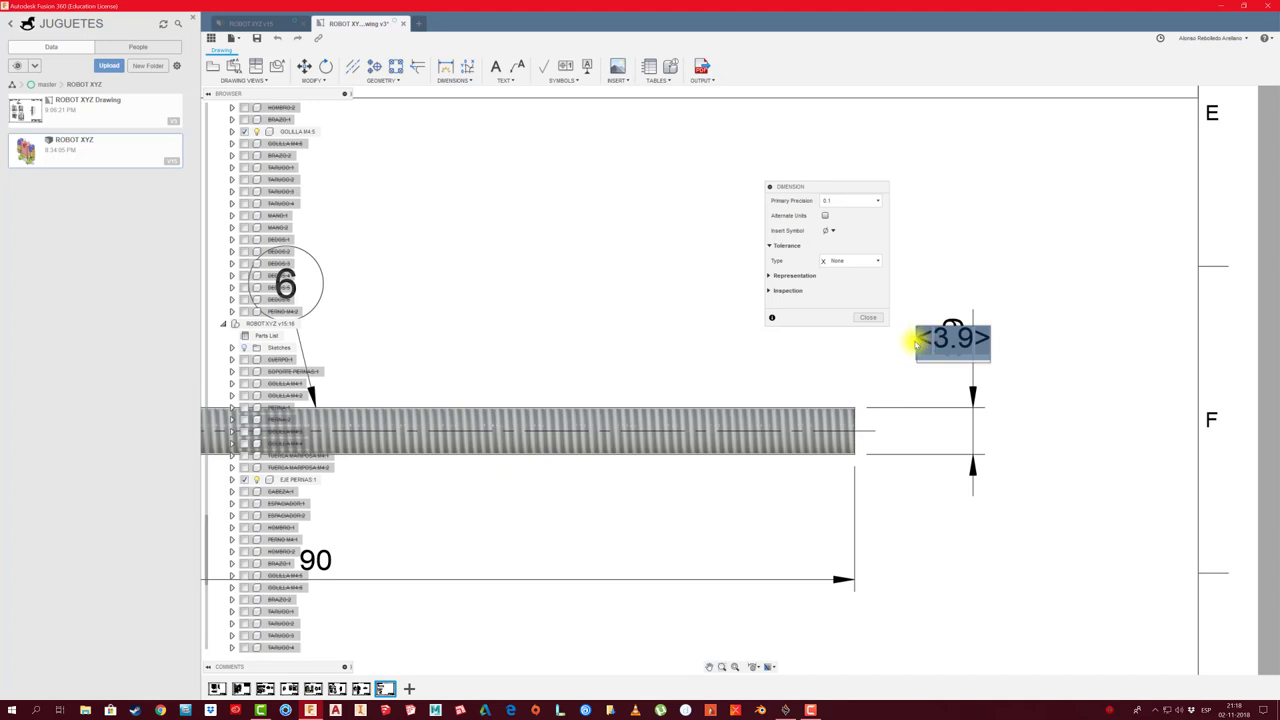
{"action": "type", "text": "M"}
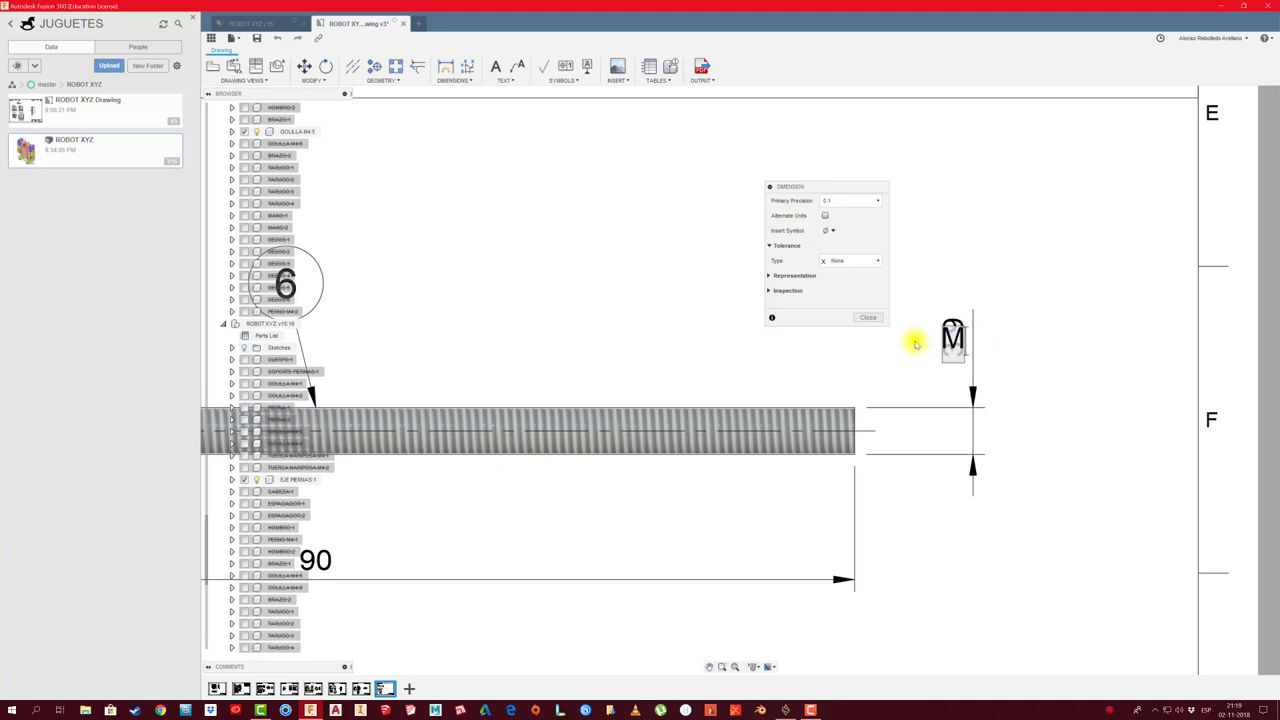
{"action": "type", "text": "4"}
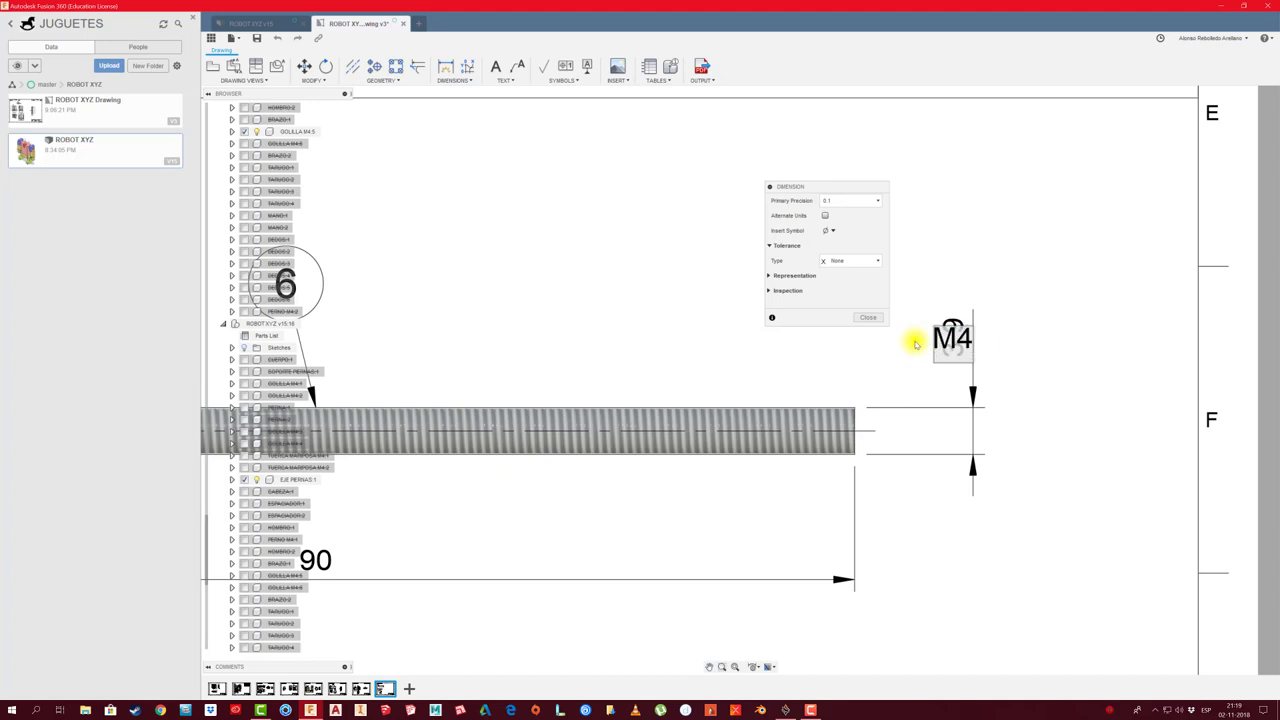
{"action": "type", "text": "x1"}
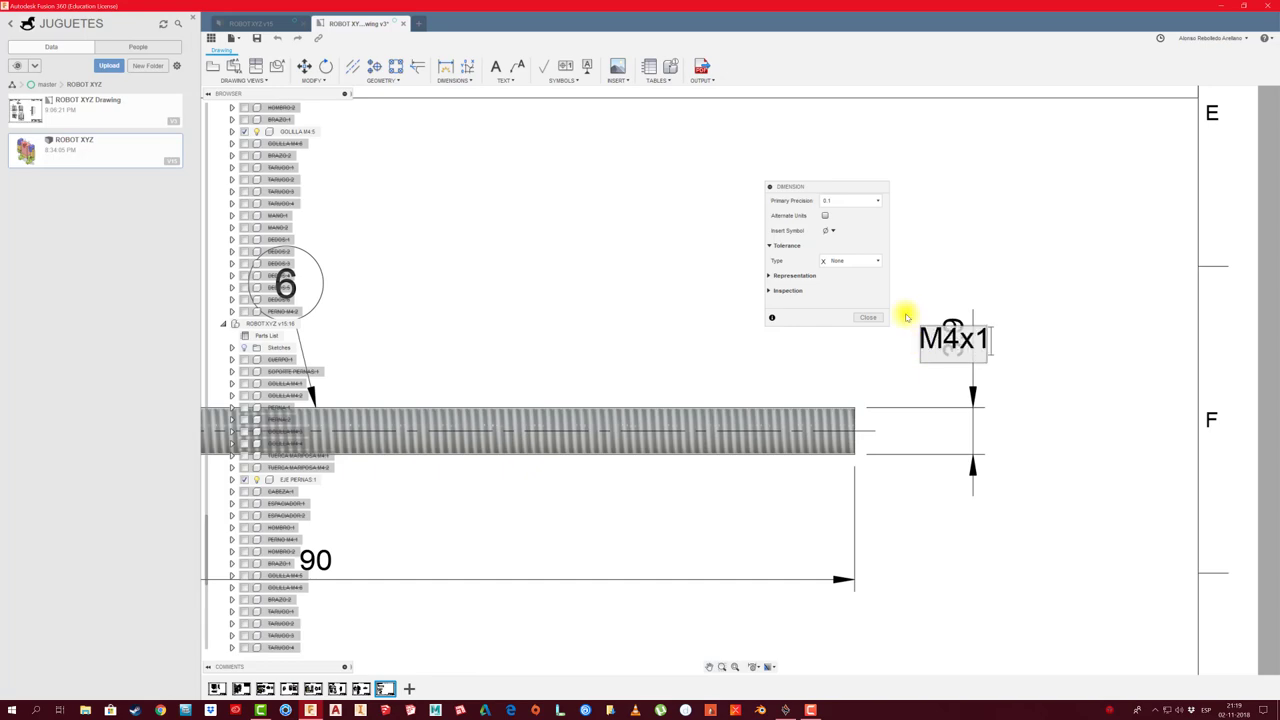
{"action": "left_click", "coordinate": [875, 321]}
{"action": "scroll", "coordinate": [871, 345], "scroll_direction": "down", "scroll_amount": 3}
Edit the washer view's hole diameter dimension to read Ø4.3
{"action": "scroll", "coordinate": [760, 260], "scroll_direction": "down", "scroll_amount": 2}
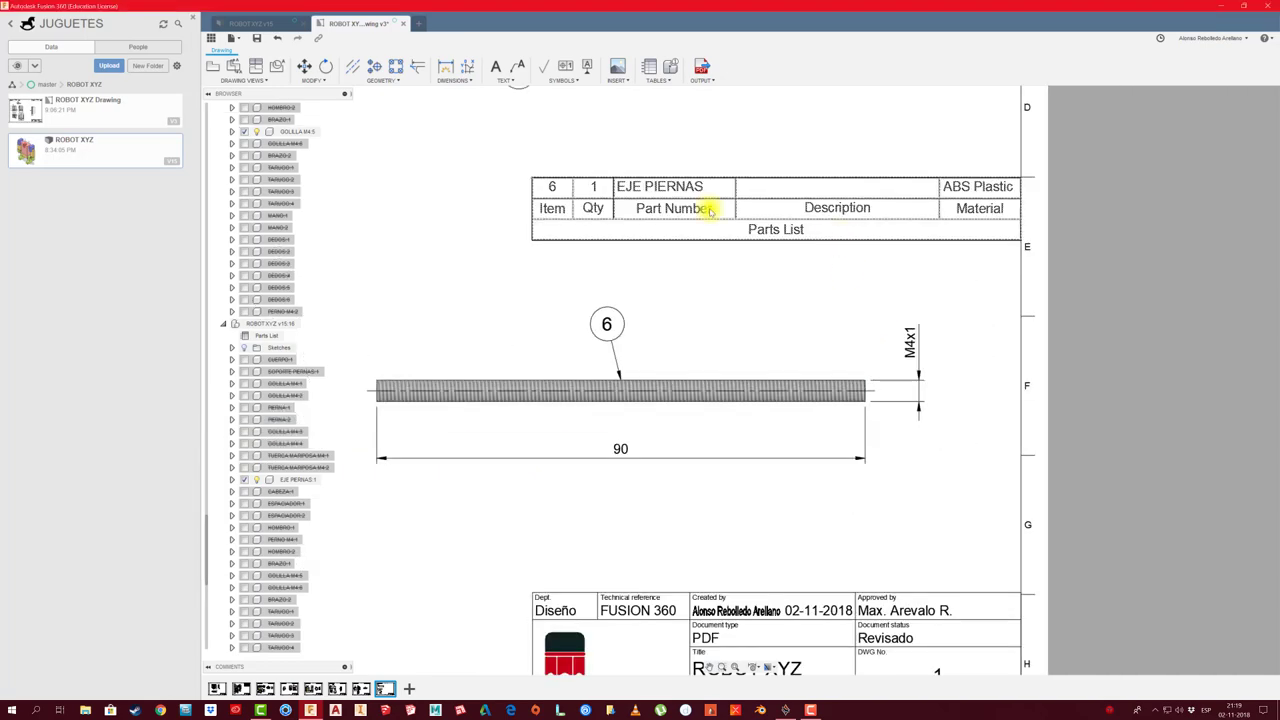
{"action": "scroll", "coordinate": [732, 256], "scroll_direction": "down", "scroll_amount": 1}
{"action": "middle_click_drag", "start_coordinate": [732, 256], "coordinate": [788, 479]}
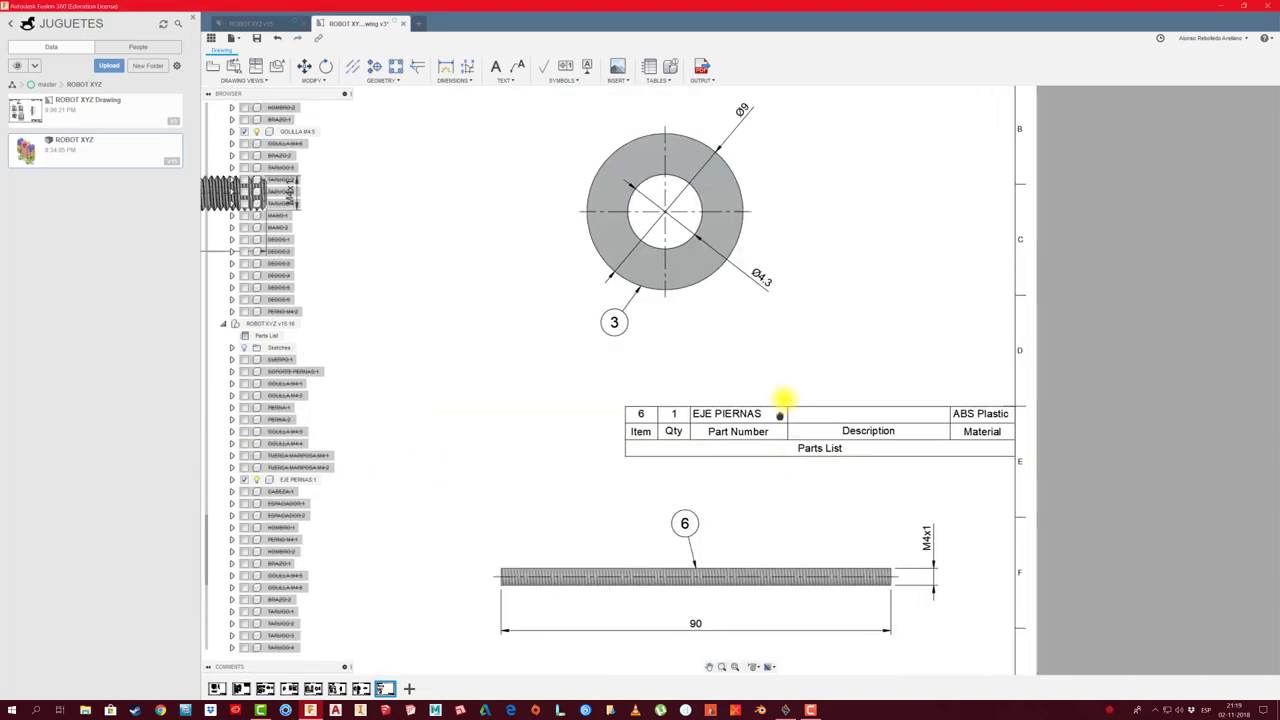
{"action": "double_click", "coordinate": [760, 282]}
{"action": "scroll", "coordinate": [760, 282], "scroll_direction": "up", "scroll_amount": 2}
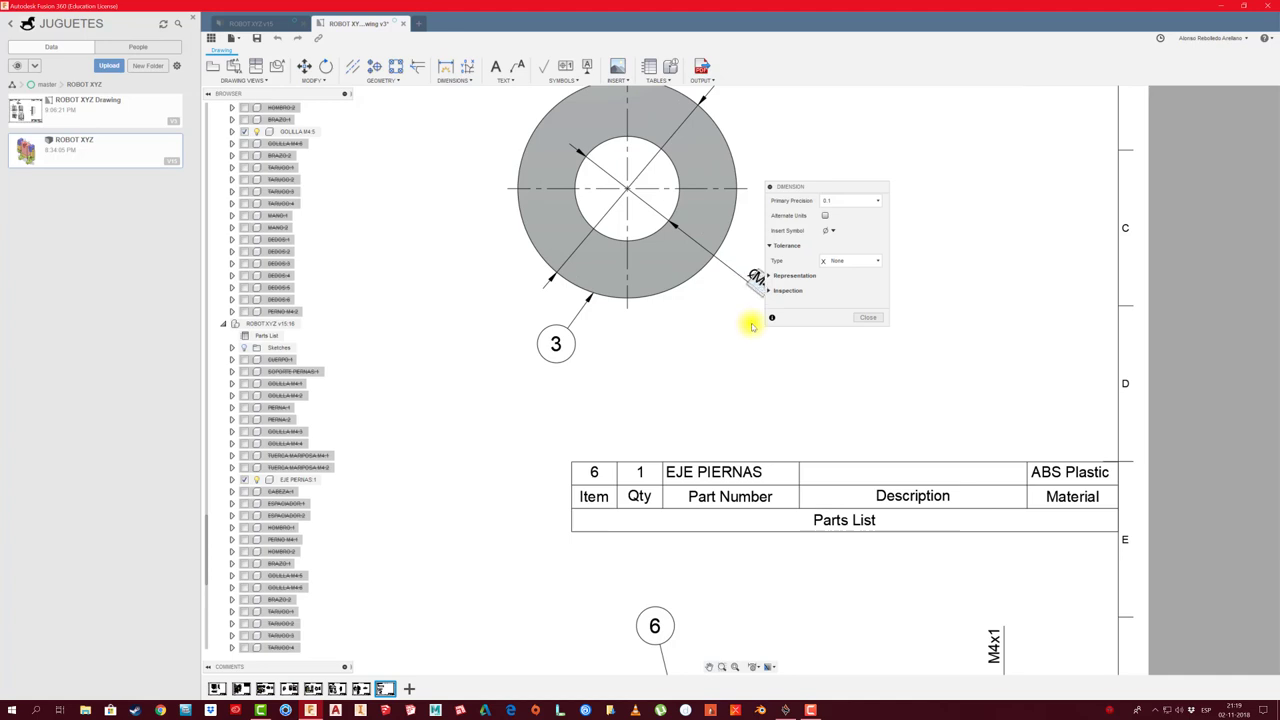
{"action": "left_click", "coordinate": [889, 317]}
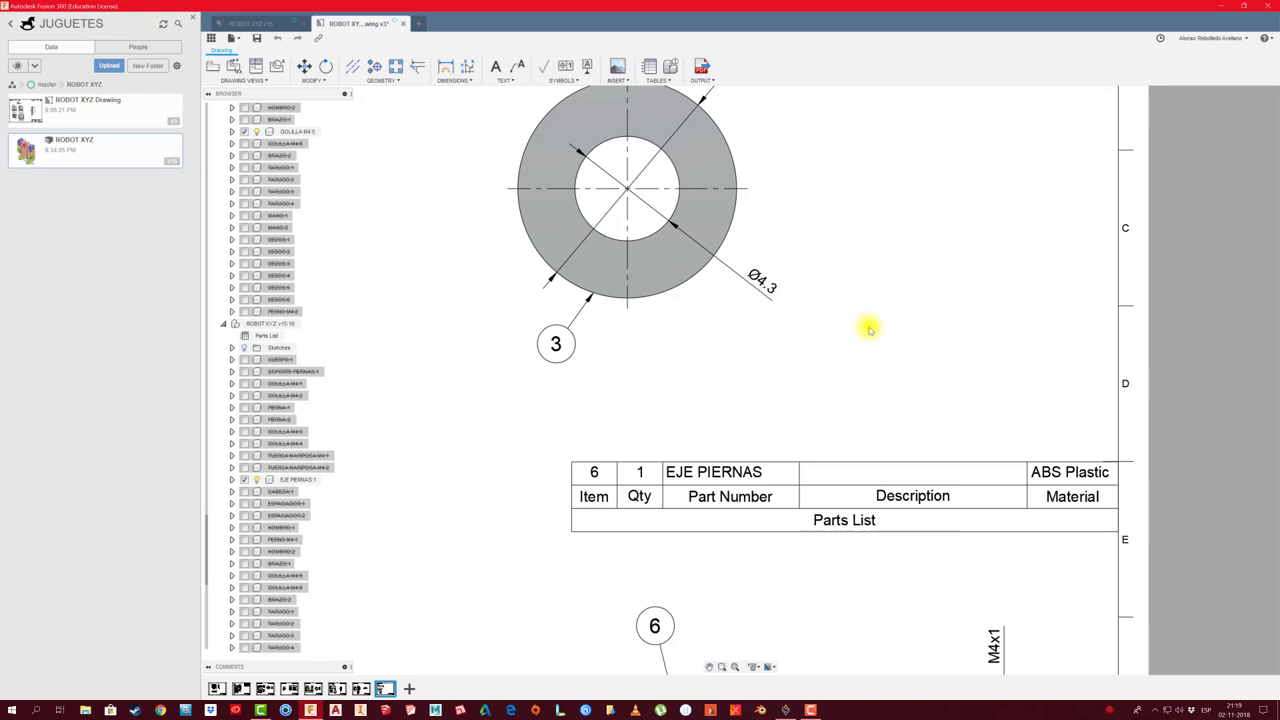
{"action": "scroll", "coordinate": [857, 361], "scroll_direction": "down", "scroll_amount": 3}
{"action": "scroll", "coordinate": [854, 360], "scroll_direction": "down", "scroll_amount": 3}
Page back through the part sheets to the isometric ROBOT XYZ assembly sheet
{"action": "scroll", "coordinate": [820, 417], "scroll_direction": "down", "scroll_amount": 2}
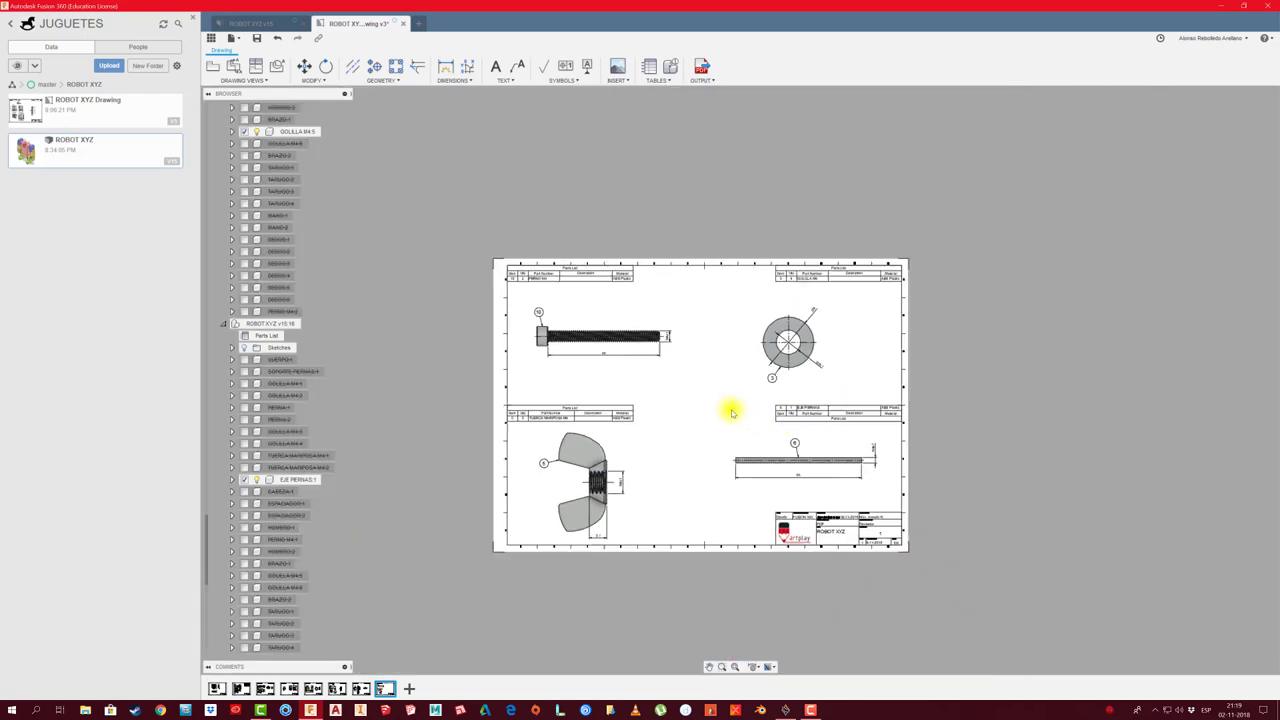
{"action": "scroll", "coordinate": [771, 358], "scroll_direction": "up", "scroll_amount": 2}
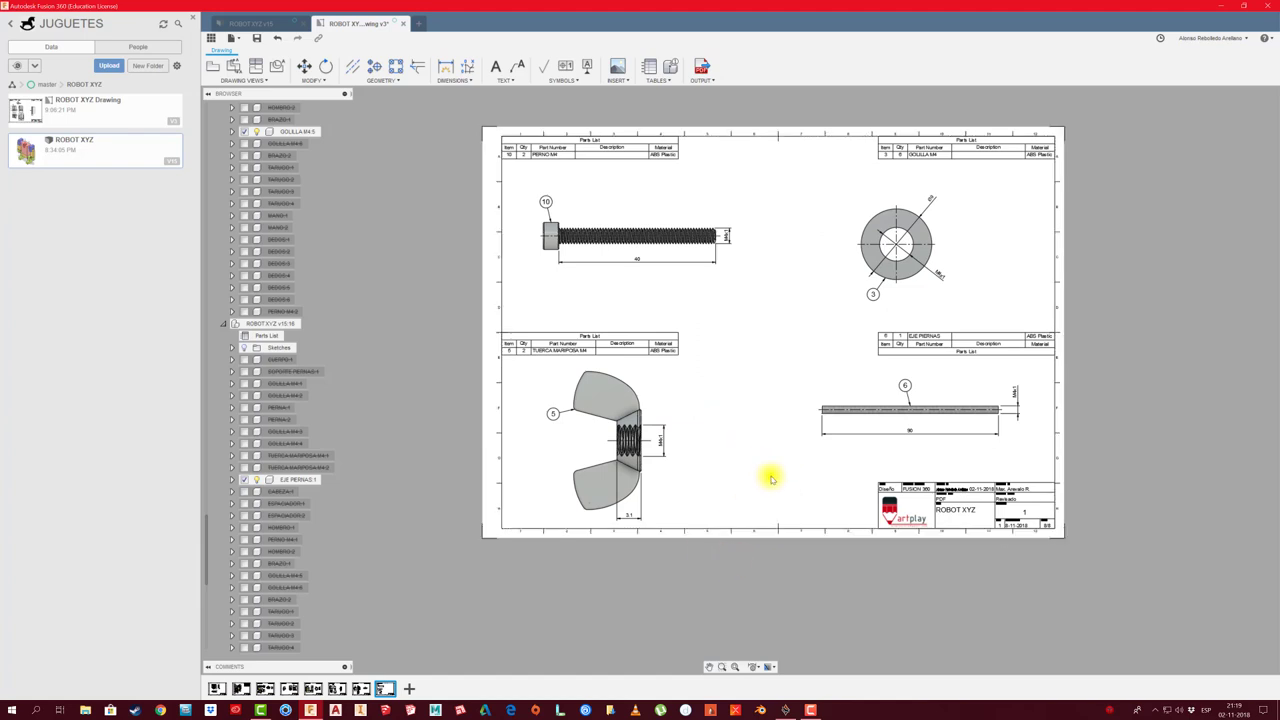
{"action": "middle_click_drag", "start_coordinate": [771, 479], "coordinate": [711, 499]}
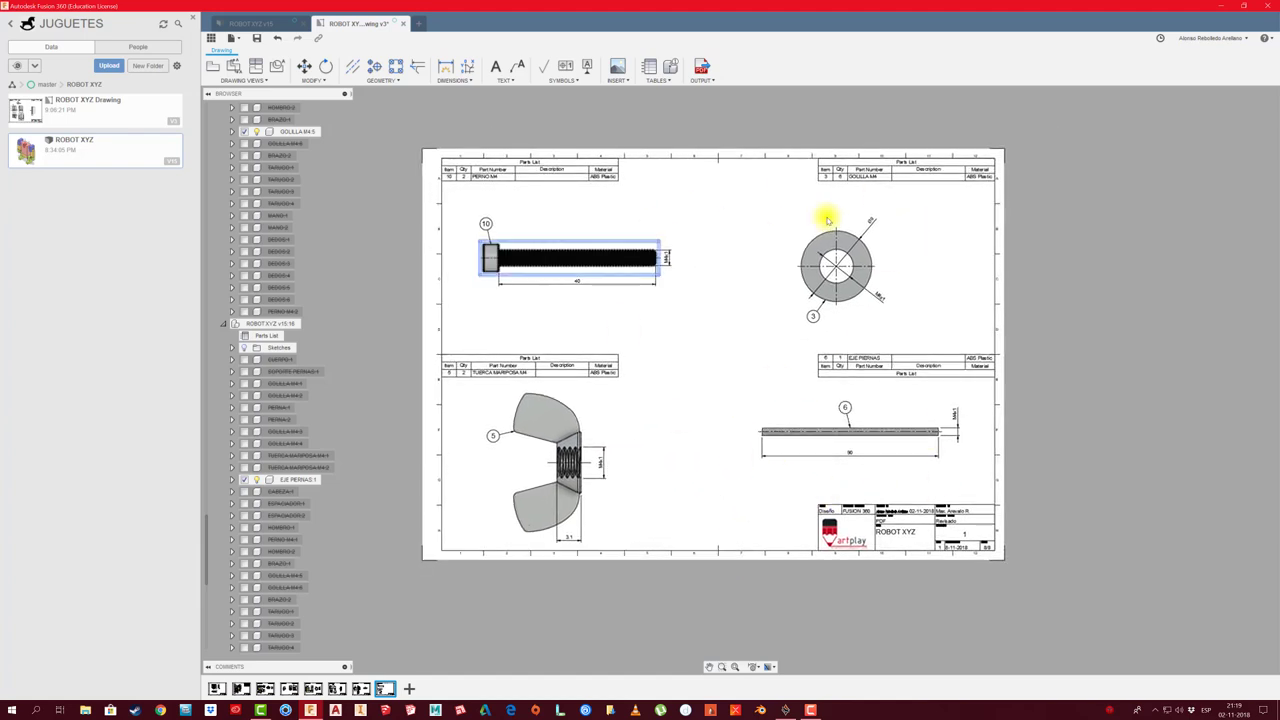
{"action": "left_click", "coordinate": [361, 688]}
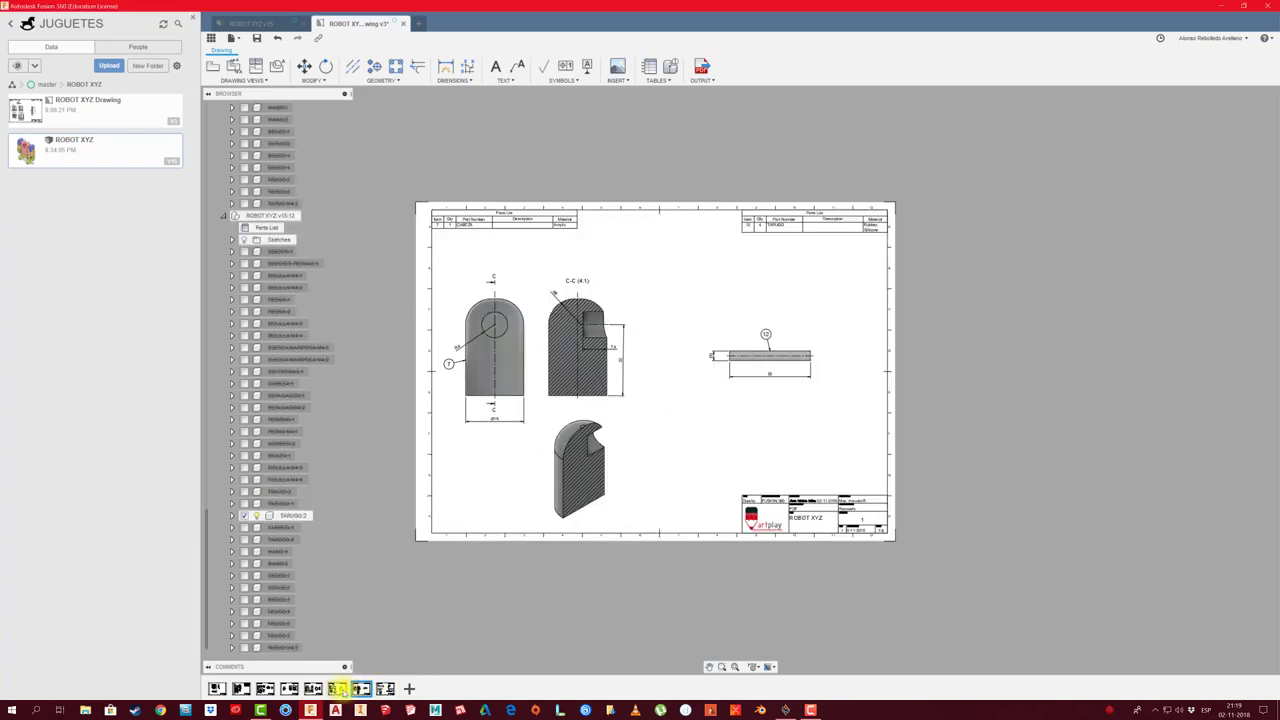
{"action": "left_click", "coordinate": [338, 689]}
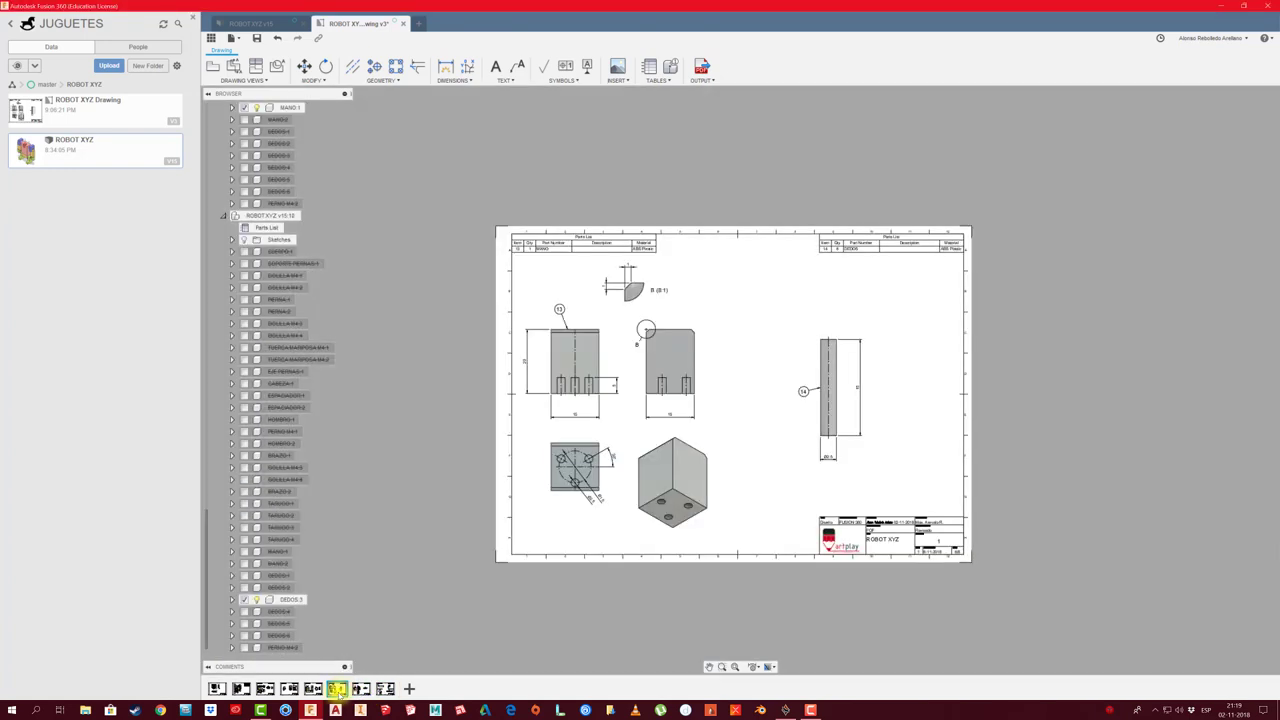
{"action": "left_click", "coordinate": [314, 689]}
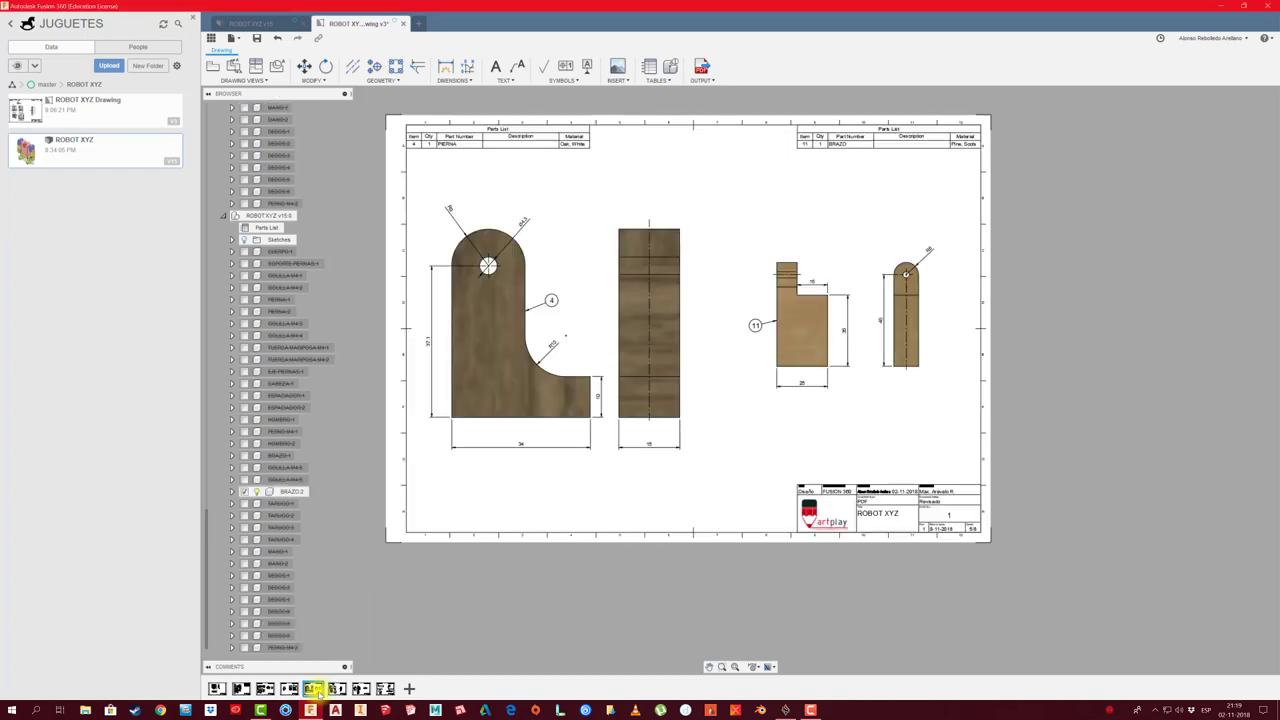
{"action": "left_click", "coordinate": [289, 689]}
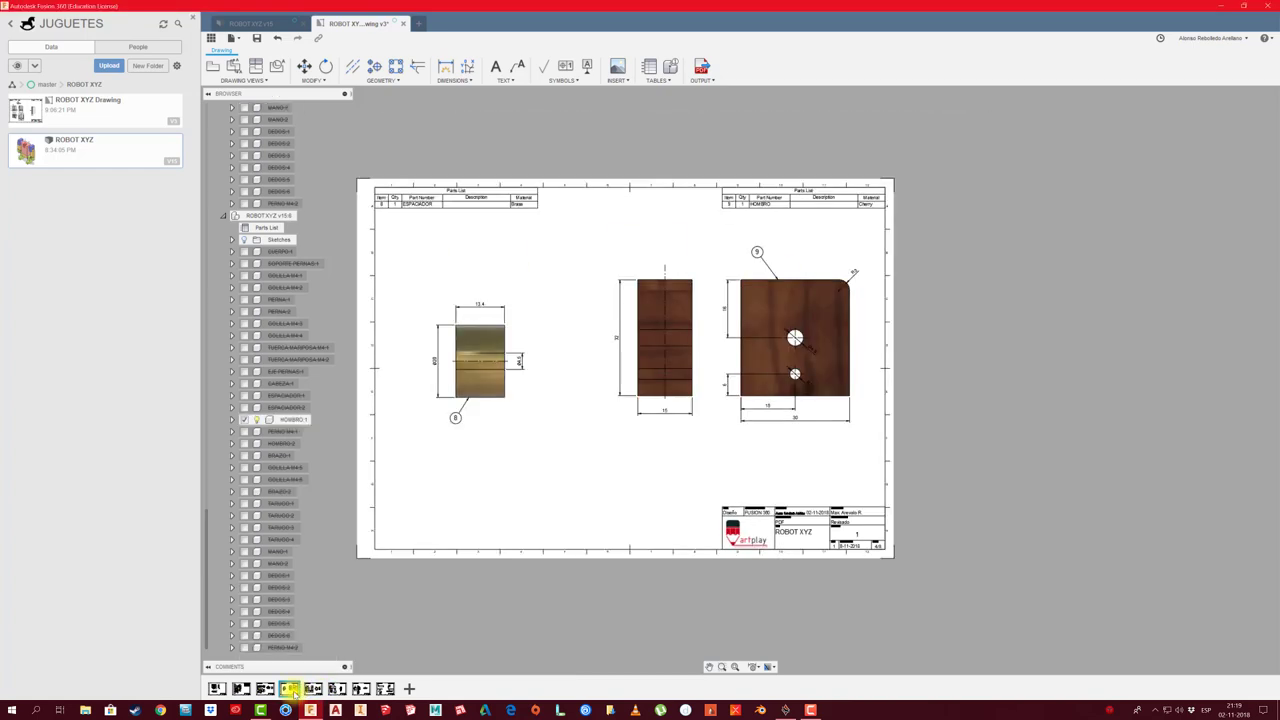
{"action": "middle_click_drag", "start_coordinate": [611, 539], "coordinate": [759, 502]}
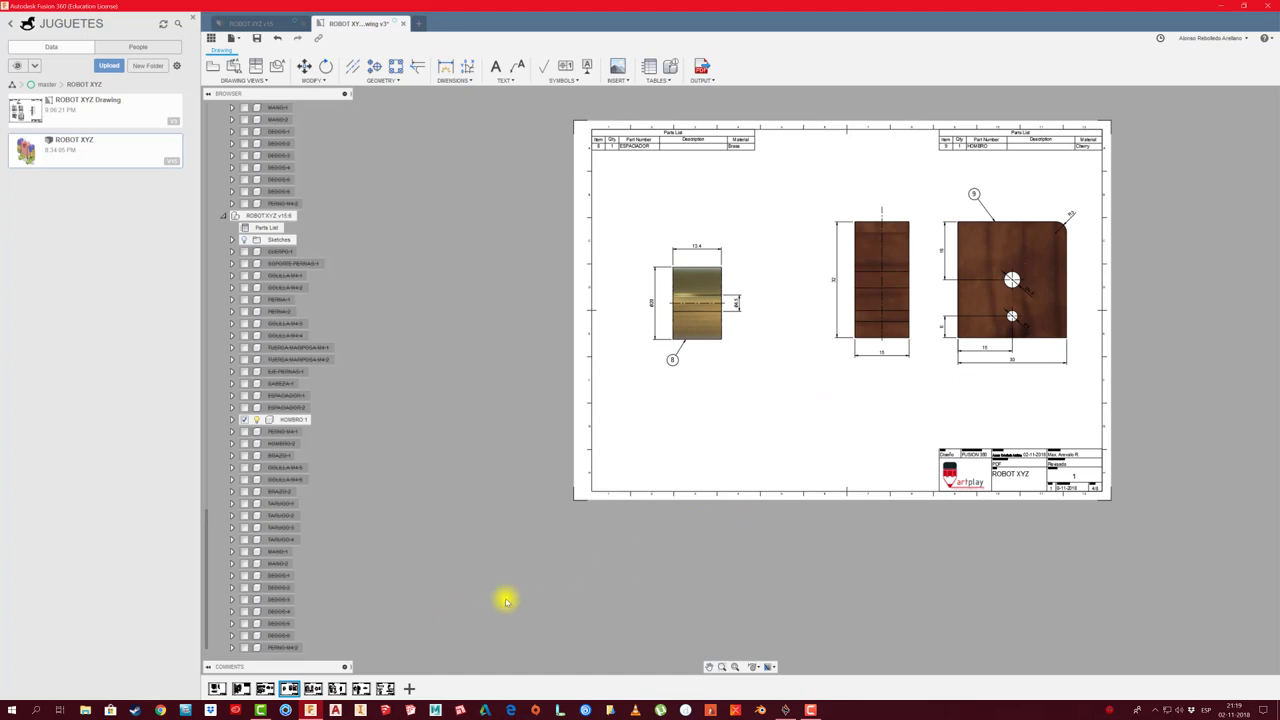
{"action": "left_click", "coordinate": [264, 689]}
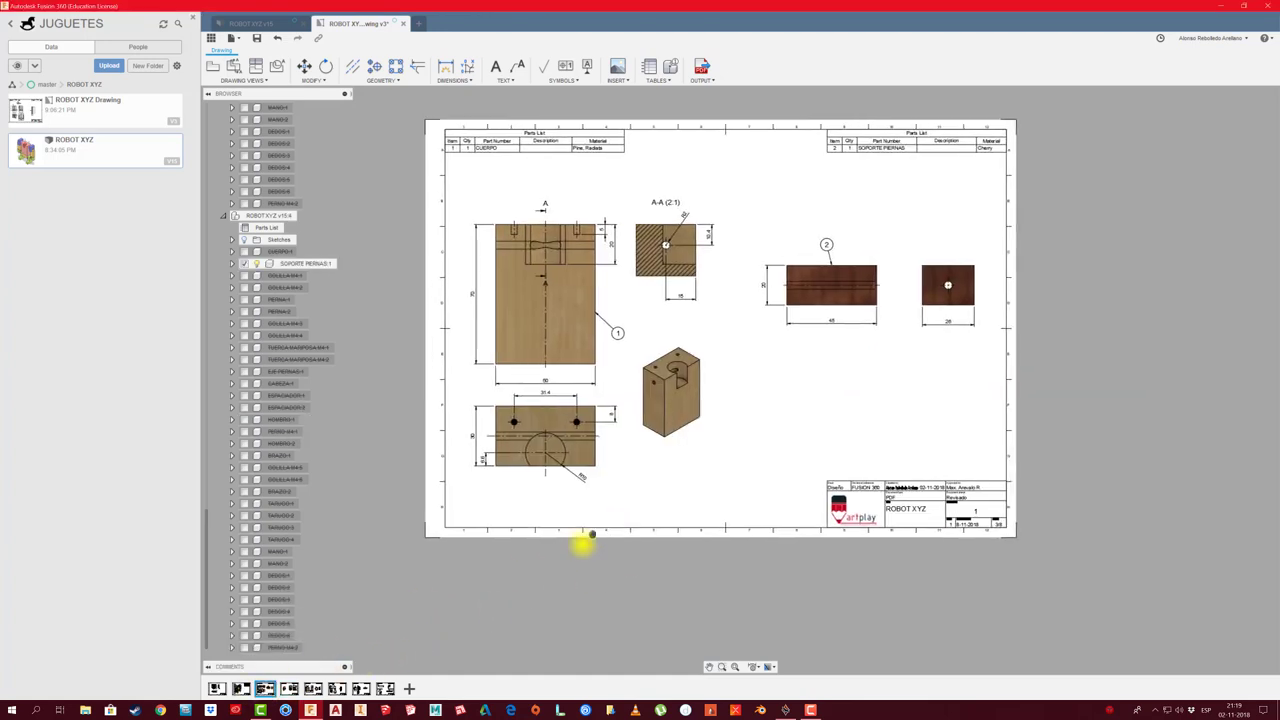
{"action": "left_click", "coordinate": [241, 689]}
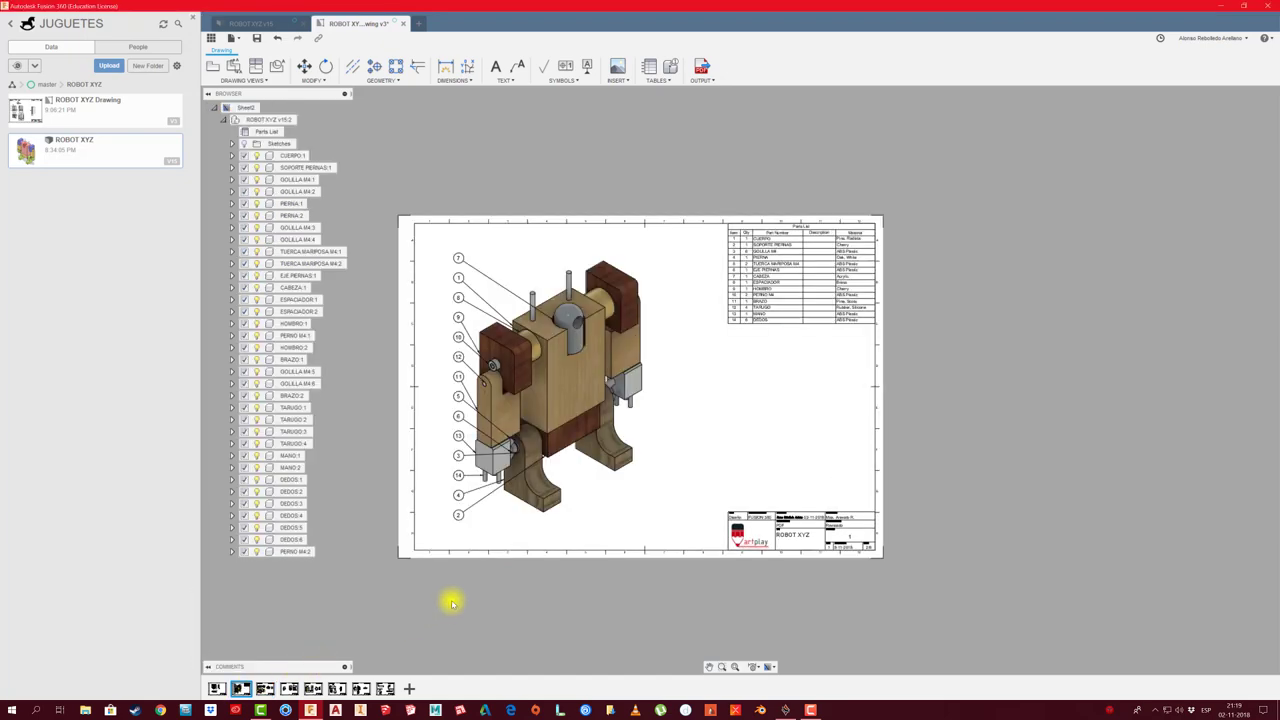
Move balloon 7 above the robot's right arm with its leader anchored on the head's top
{"action": "scroll", "coordinate": [477, 277], "scroll_direction": "up", "scroll_amount": 1}
{"action": "scroll", "coordinate": [477, 277], "scroll_direction": "up", "scroll_amount": 3}
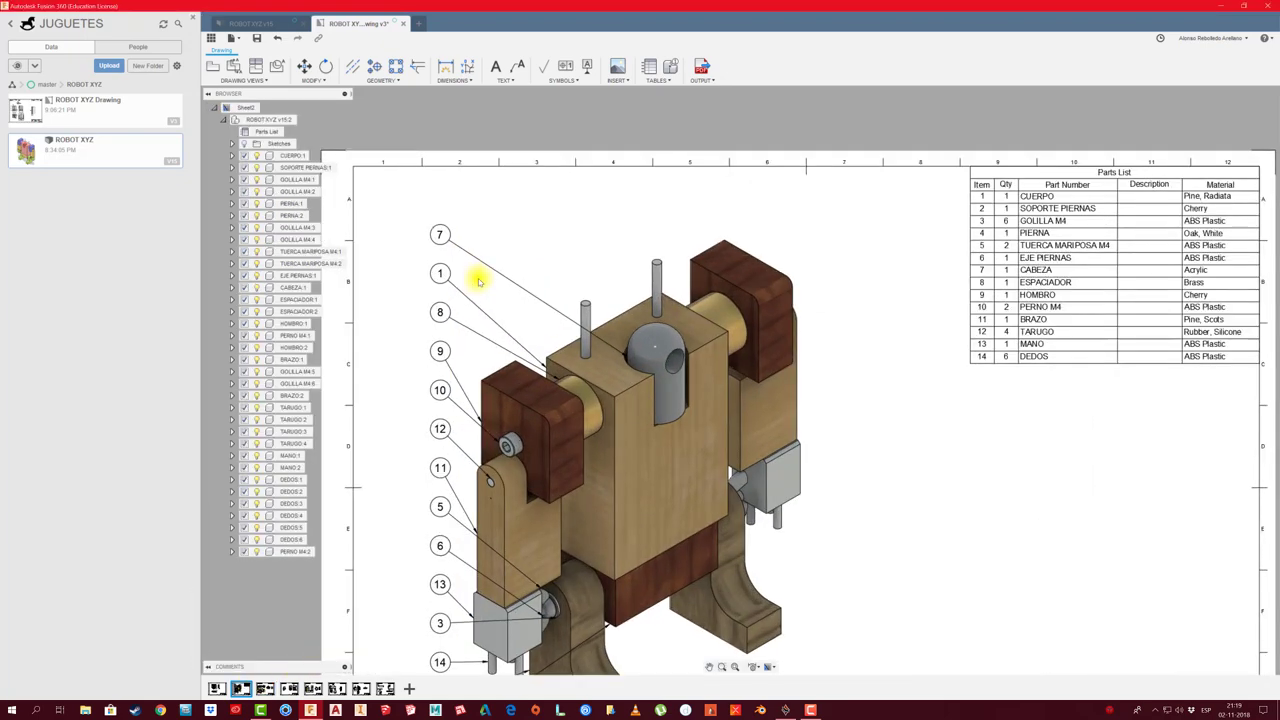
{"action": "scroll", "coordinate": [479, 281], "scroll_direction": "up", "scroll_amount": 2}
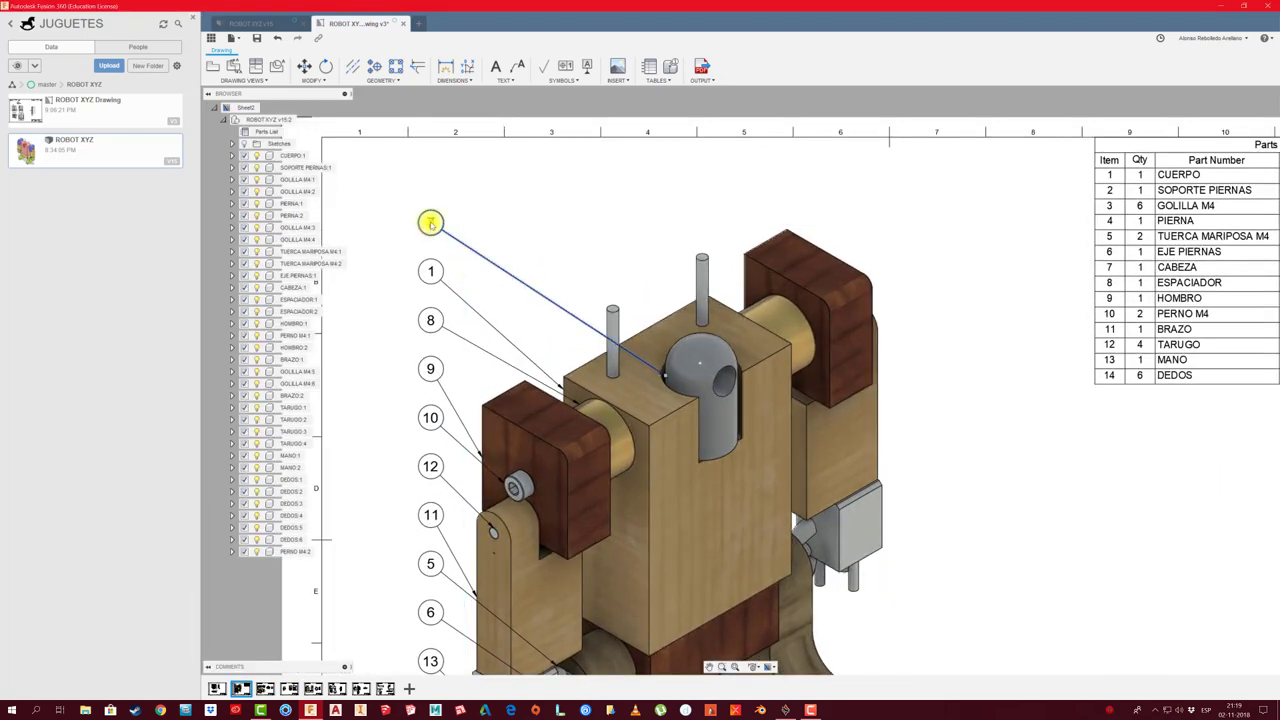
{"action": "left_click_drag", "start_coordinate": [430, 222], "coordinate": [954, 290]}
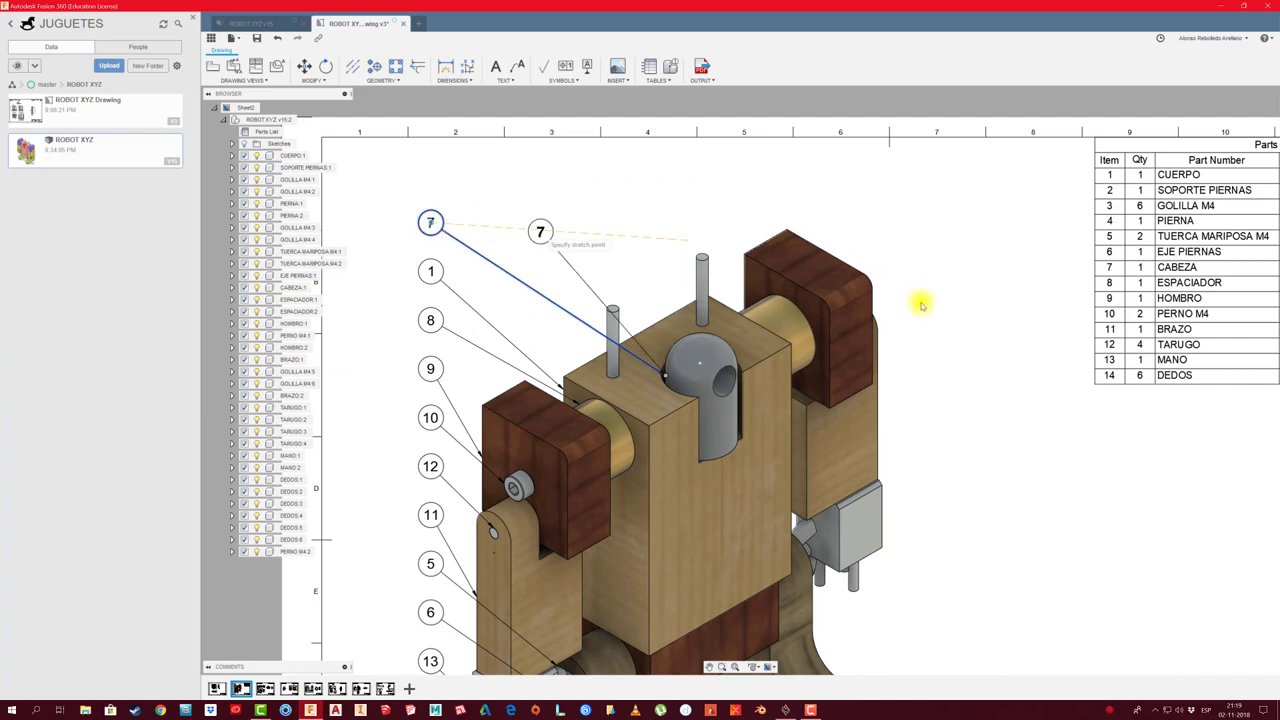
{"action": "left_click", "coordinate": [666, 377]}
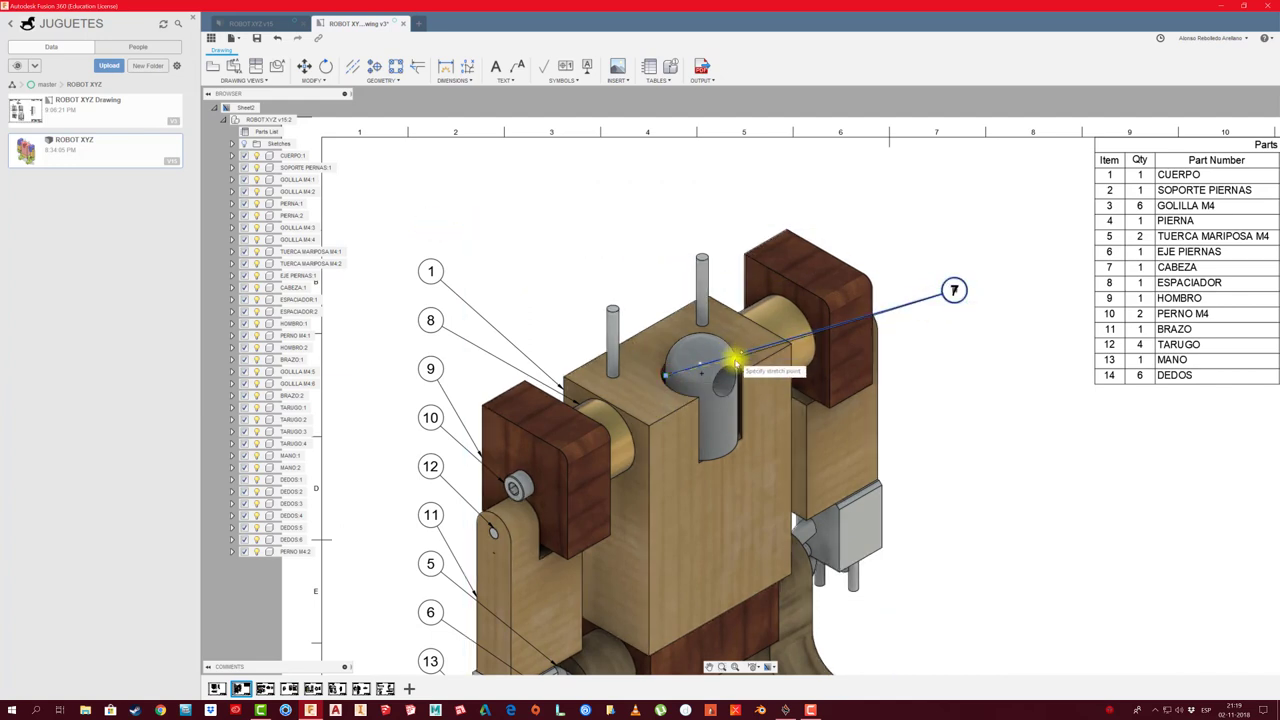
{"action": "left_click", "coordinate": [735, 362]}
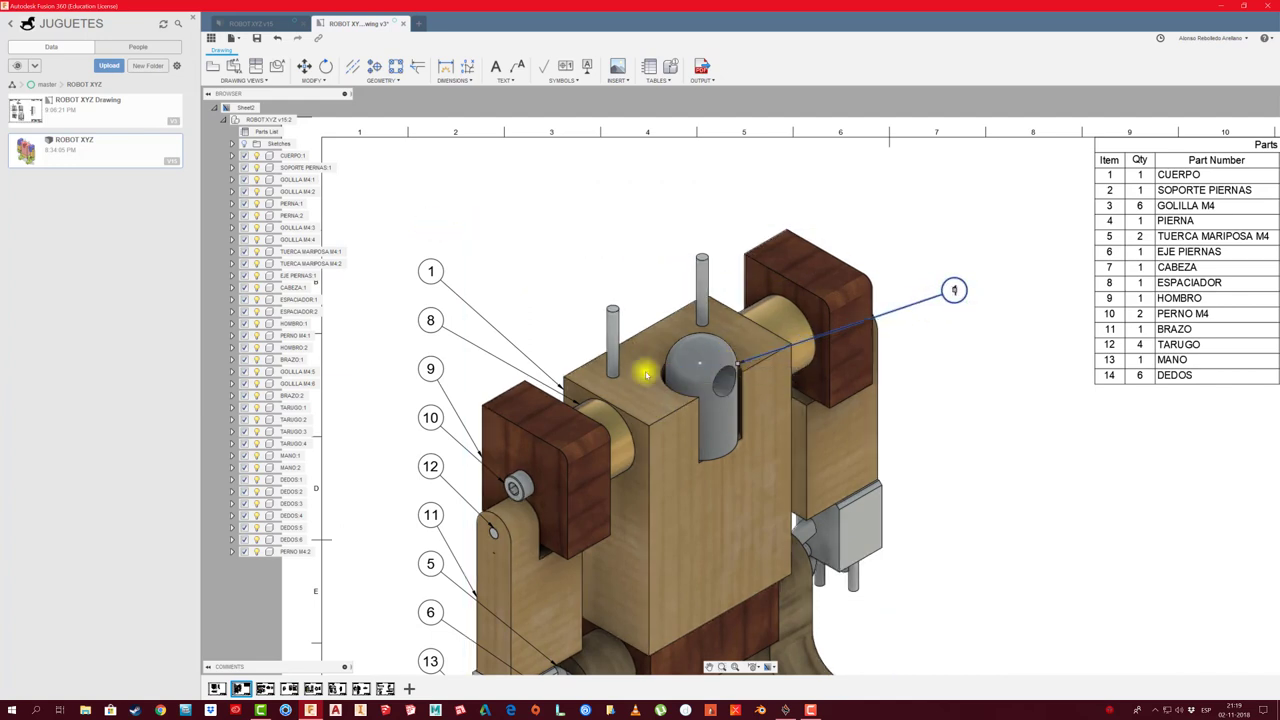
{"action": "left_click", "coordinate": [731, 346]}
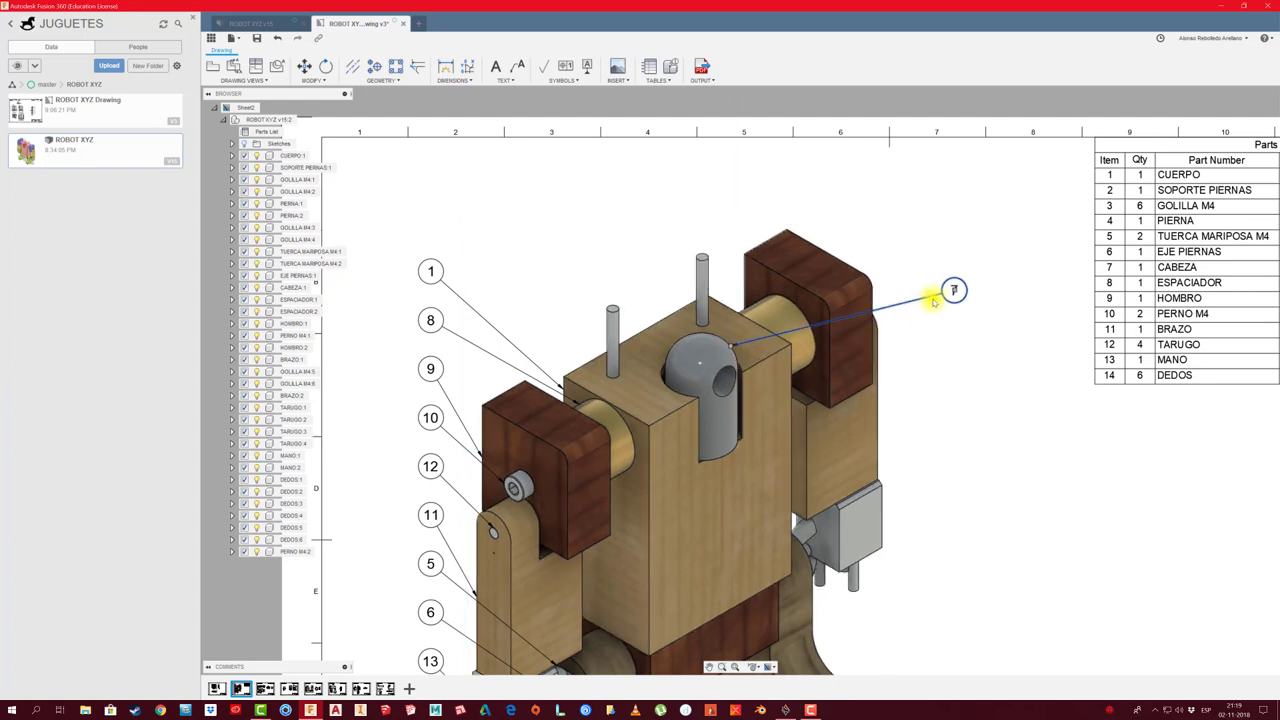
{"action": "left_click_drag", "start_coordinate": [954, 291], "coordinate": [857, 203]}
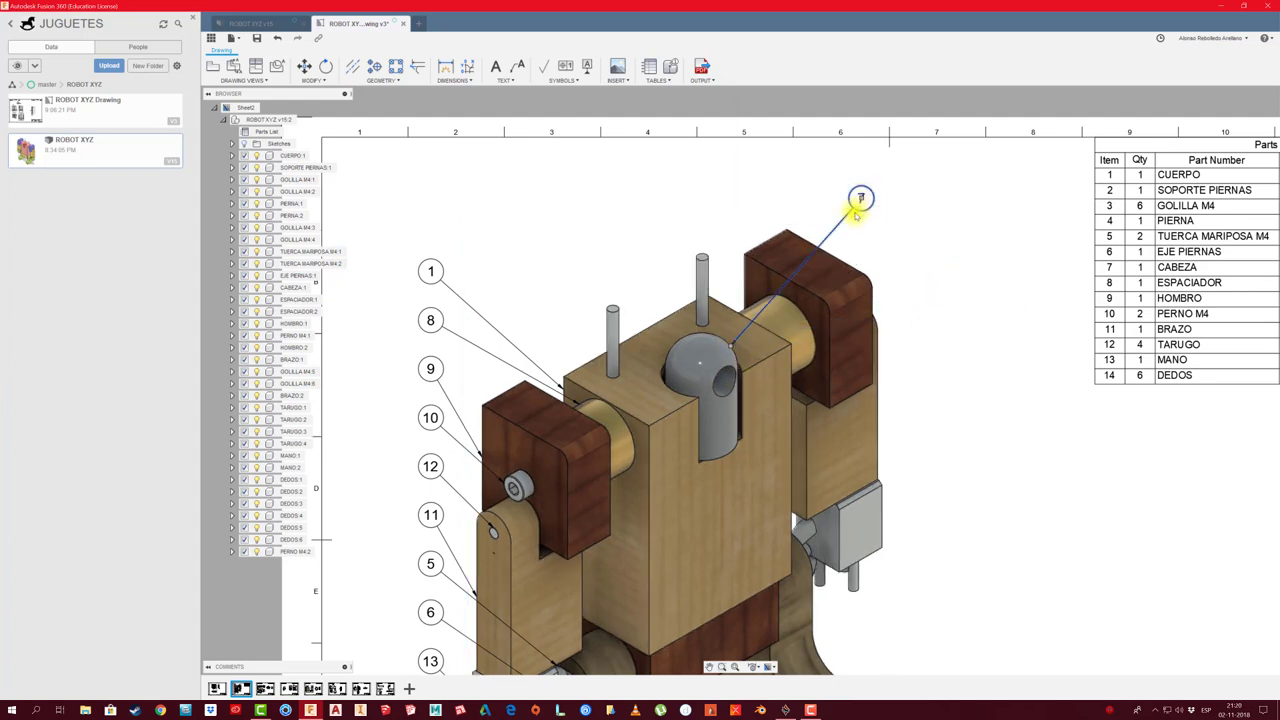
Move balloon 1 up above the robot's body
{"action": "scroll", "coordinate": [470, 300], "scroll_direction": "up", "scroll_amount": 2}
{"action": "scroll", "coordinate": [480, 270], "scroll_direction": "down", "scroll_amount": 2}
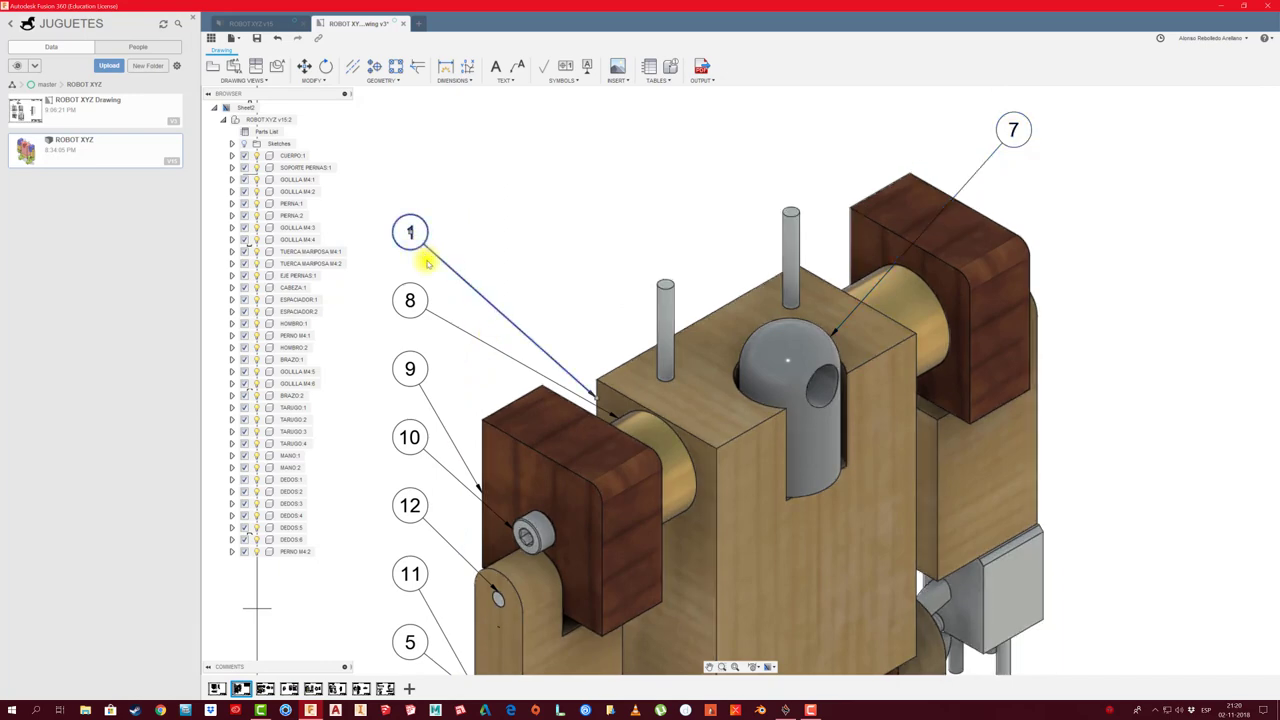
{"action": "scroll", "coordinate": [505, 290], "scroll_direction": "down", "scroll_amount": 3}
{"action": "scroll", "coordinate": [519, 277], "scroll_direction": "up", "scroll_amount": 1}
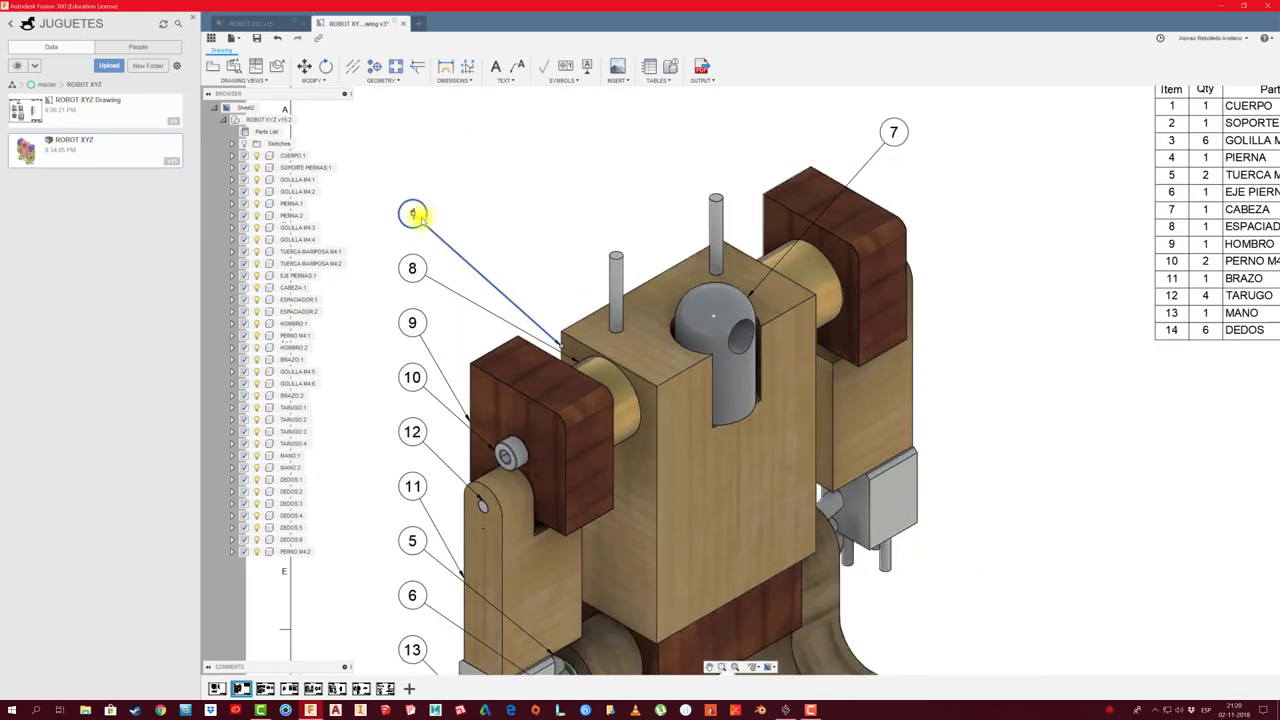
{"action": "mouse_move", "coordinate": [412, 213]}
{"action": "left_mouse_down"}
{"action": "mouse_move", "coordinate": [666, 177]}
{"action": "mouse_move", "coordinate": [640, 190]}
{"action": "left_mouse_up"}
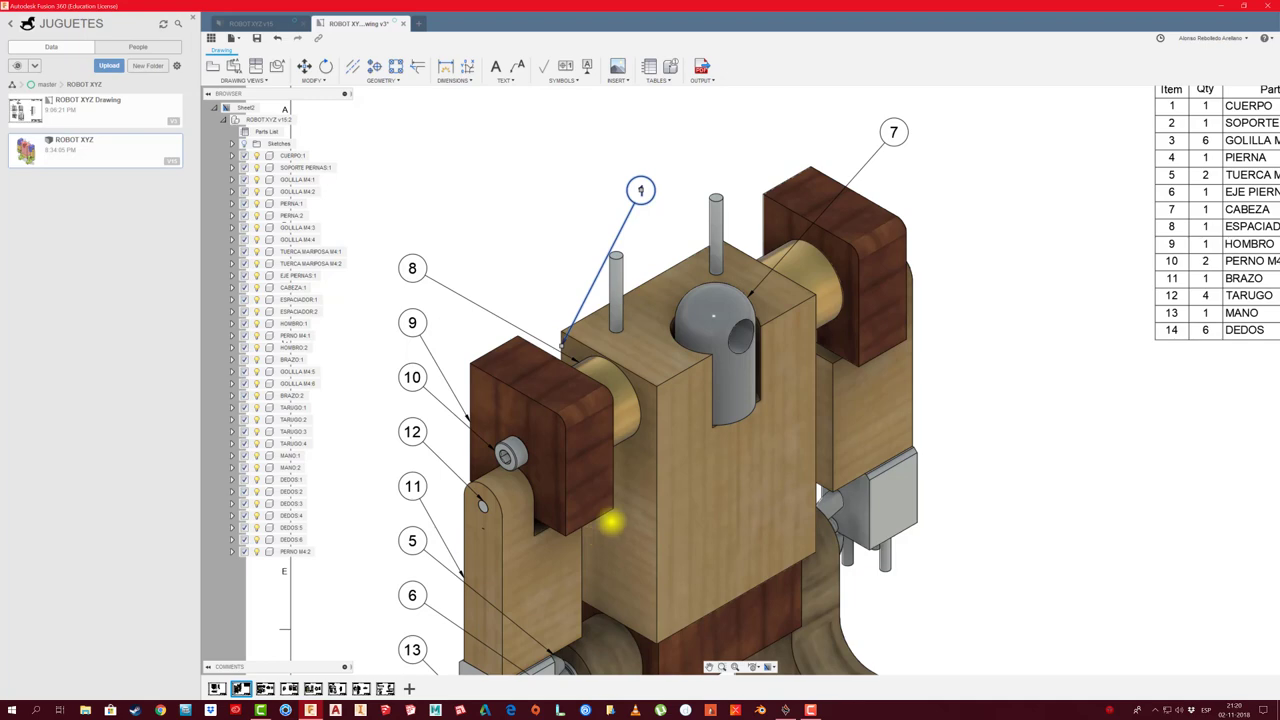
Window-select the column of stacked balloons left of the model
{"action": "scroll", "coordinate": [571, 443], "scroll_direction": "down", "scroll_amount": 1}
{"action": "scroll", "coordinate": [729, 294], "scroll_direction": "up", "scroll_amount": 2}
{"action": "scroll", "coordinate": [646, 392], "scroll_direction": "up", "scroll_amount": 1}
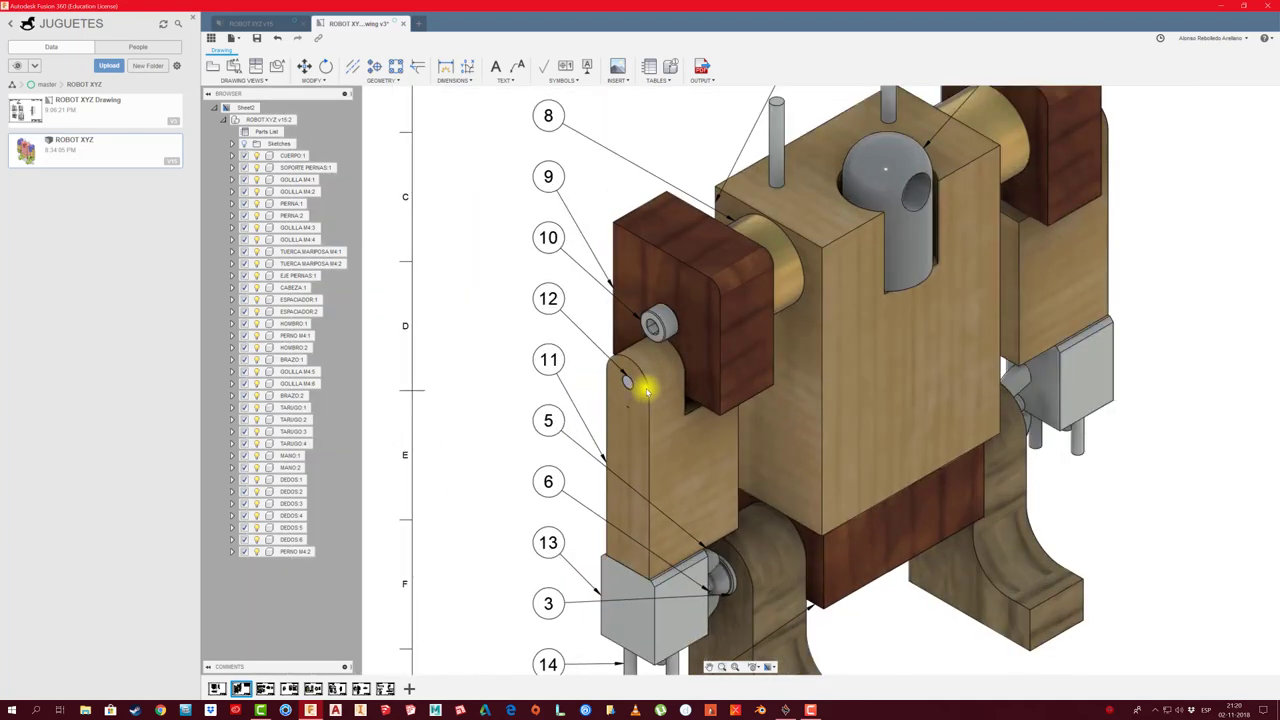
{"action": "scroll", "coordinate": [620, 375], "scroll_direction": "down", "scroll_amount": 2}
{"action": "scroll", "coordinate": [526, 217], "scroll_direction": "down", "scroll_amount": 2}
{"action": "mouse_move", "coordinate": [522, 196]}
{"action": "left_mouse_down"}
{"action": "mouse_move", "coordinate": [523, 571]}
{"action": "mouse_move", "coordinate": [578, 647]}
{"action": "mouse_move", "coordinate": [535, 210]}
{"action": "left_mouse_up"}
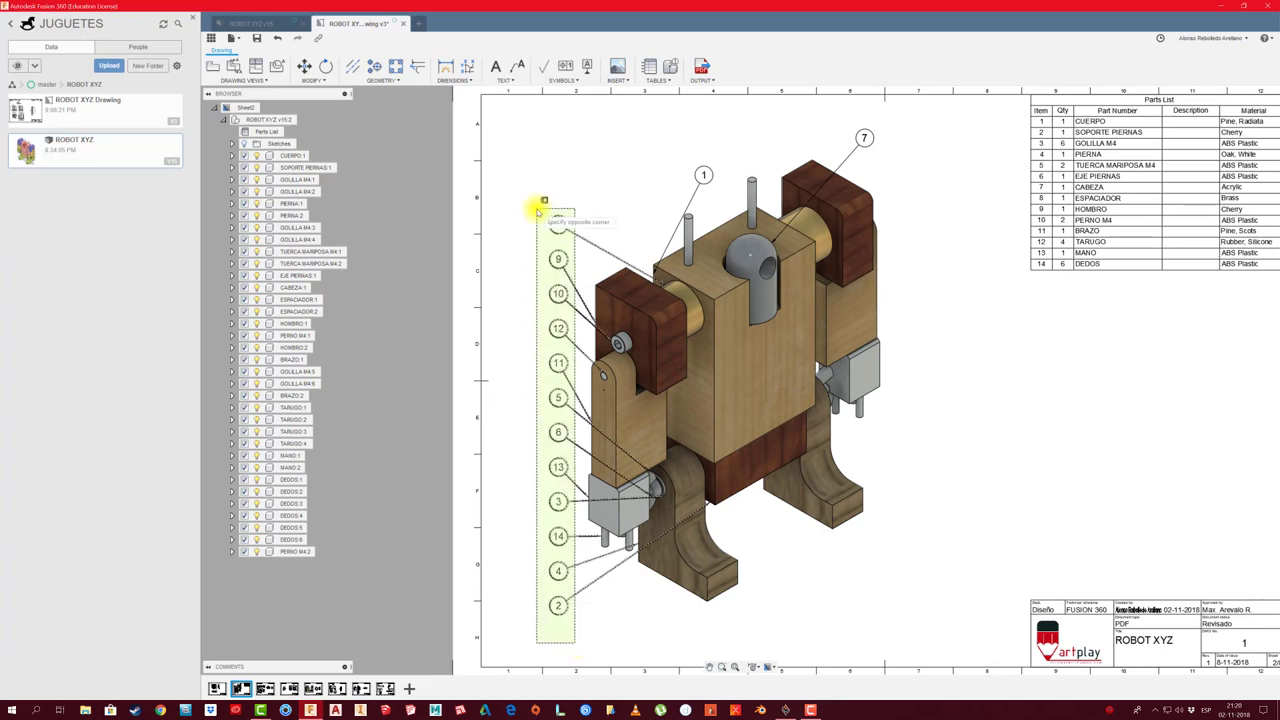
Delete the stacked balloons along with balloons 7 and 1
{"action": "key", "text": "Delete"}
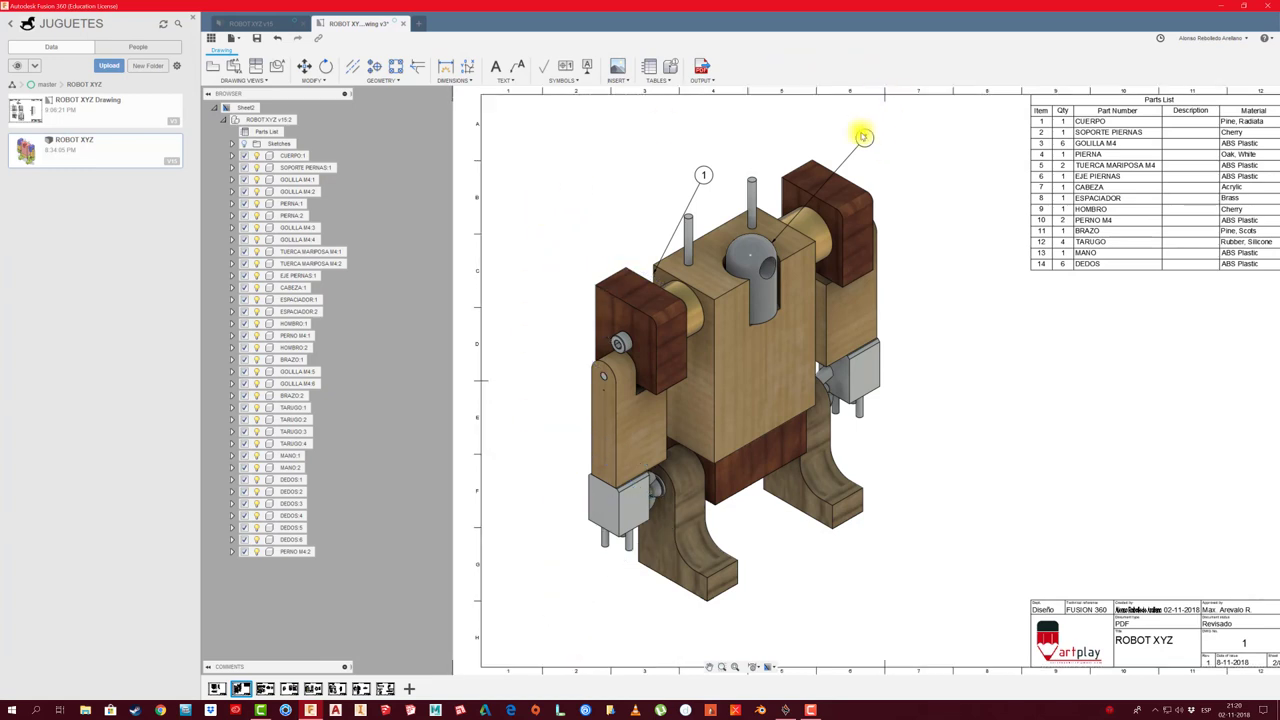
{"action": "left_click", "coordinate": [860, 134]}
{"action": "key", "text": "Delete"}
{"action": "left_click", "coordinate": [703, 175]}
{"action": "key", "text": "Delete"}
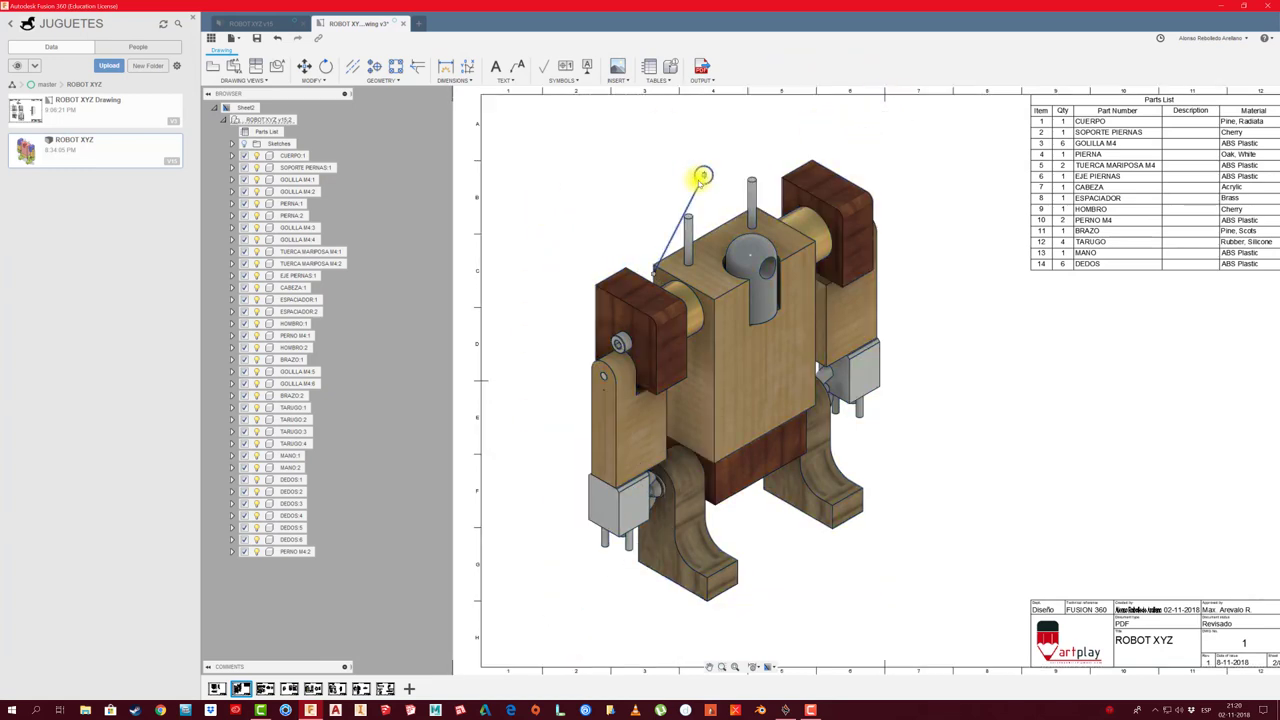
Place new balloons 1, 9 and 12 on the robot's body, brown blocks and left pin
{"action": "left_click", "coordinate": [670, 66]}
{"action": "left_click", "coordinate": [717, 221]}
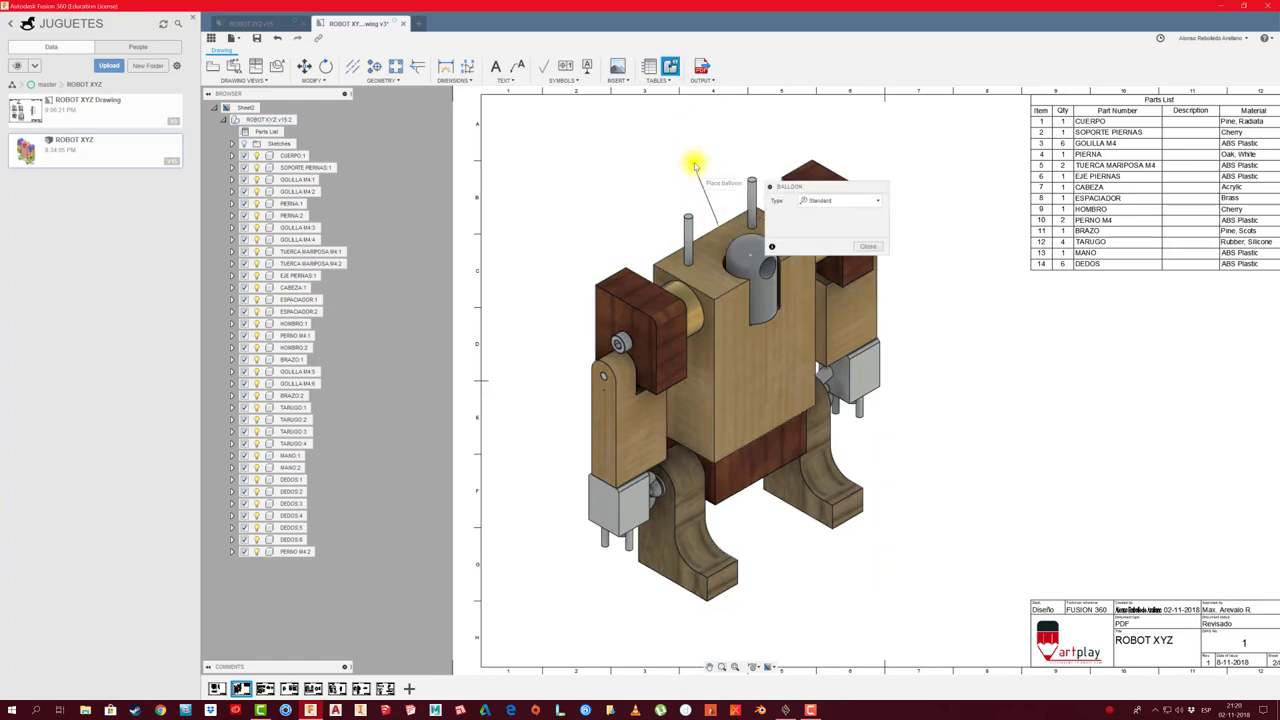
{"action": "left_click", "coordinate": [694, 160]}
{"action": "left_click", "coordinate": [822, 162]}
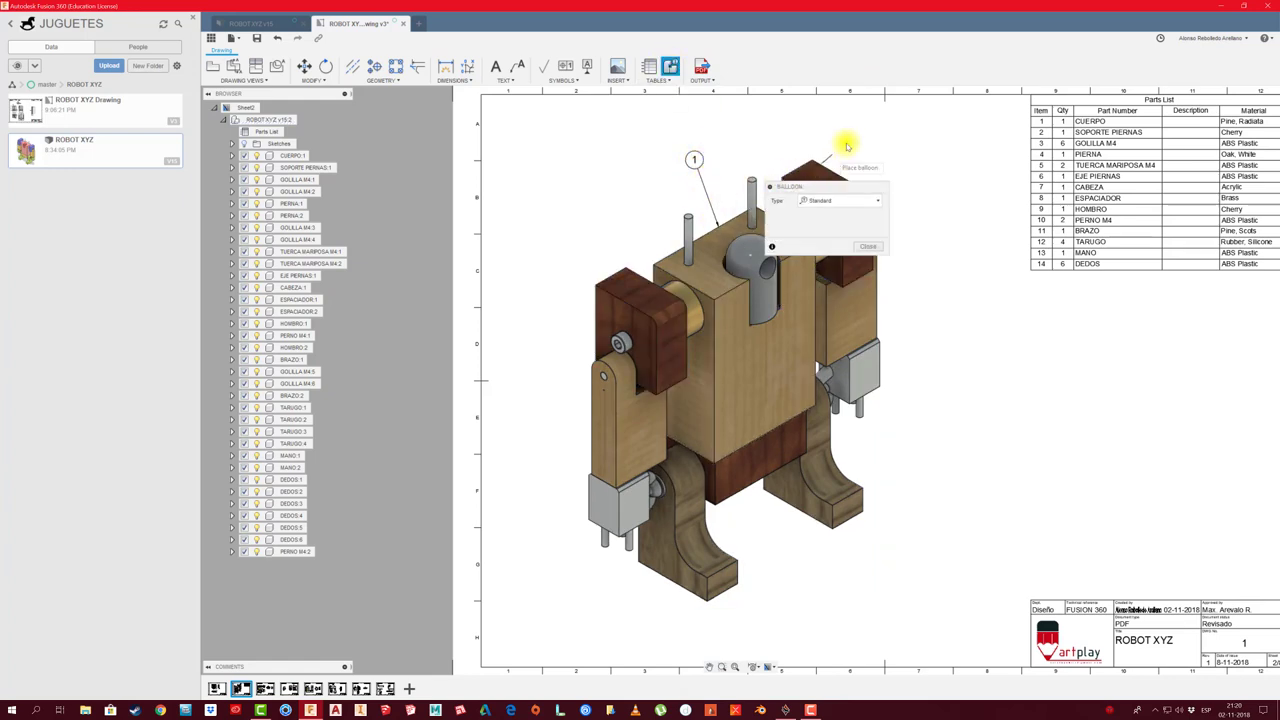
{"action": "left_click", "coordinate": [686, 218]}
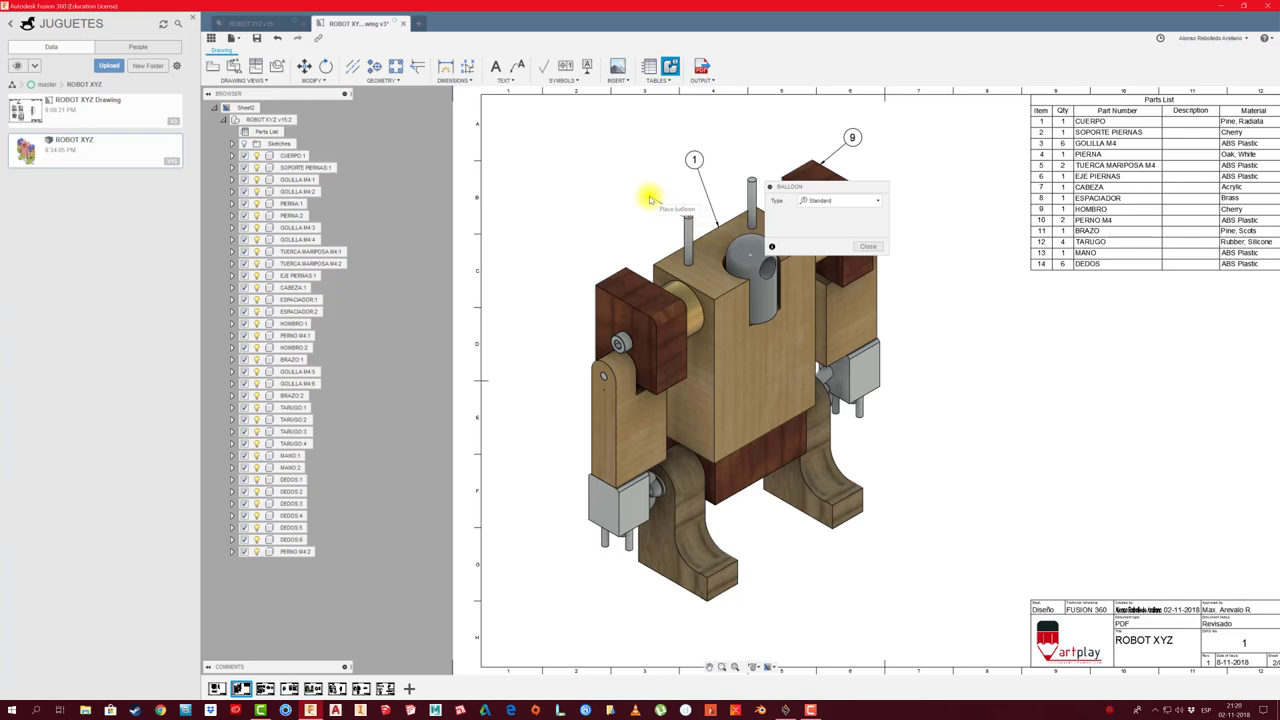
{"action": "left_click", "coordinate": [649, 195]}
{"action": "left_click", "coordinate": [598, 278]}
{"action": "left_click", "coordinate": [566, 251]}
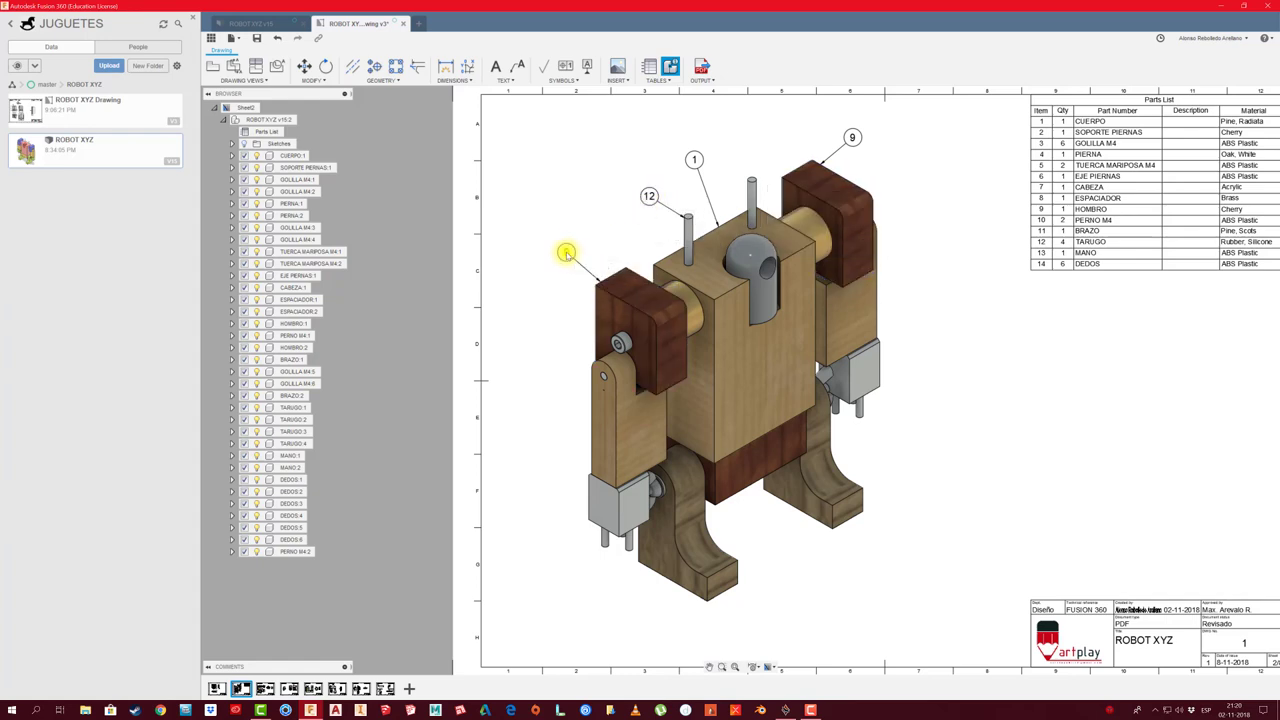
{"action": "left_click", "coordinate": [586, 414]}
Add balloons 11, 13, 14, 4 and 2 on the arm, grey block, pin, foot and body
{"action": "left_click", "coordinate": [545, 413]}
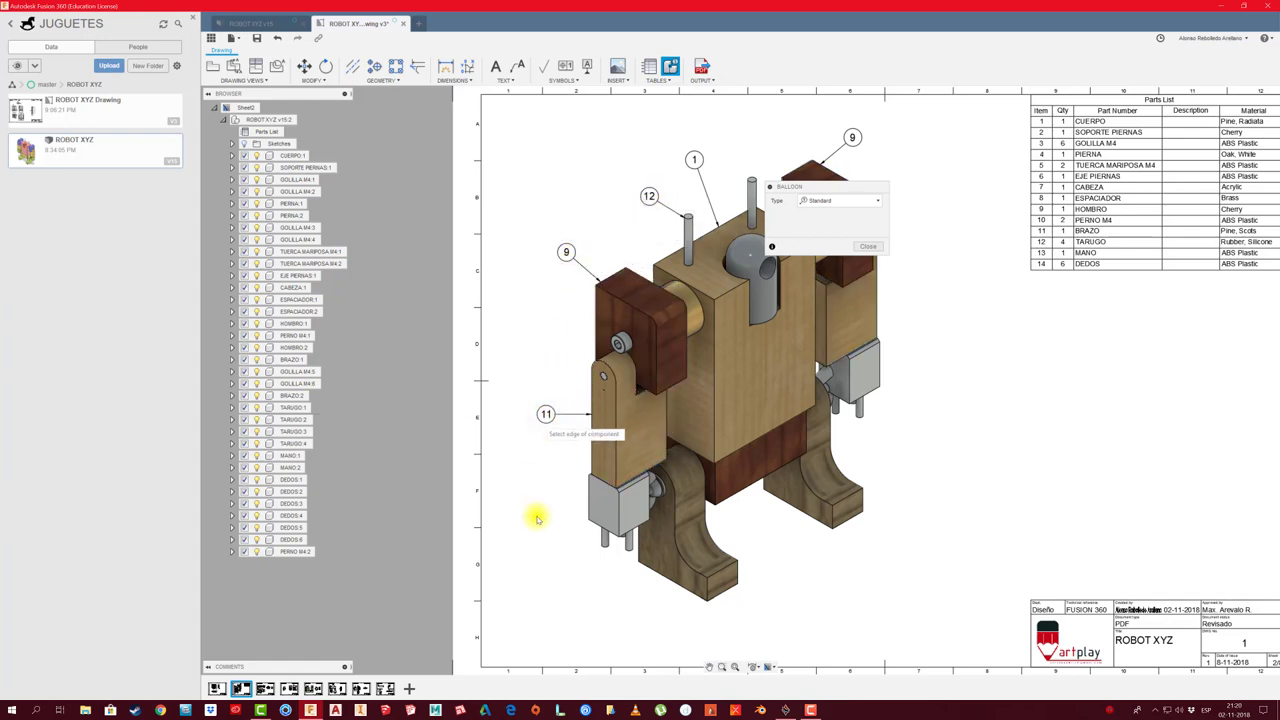
{"action": "left_click", "coordinate": [590, 519]}
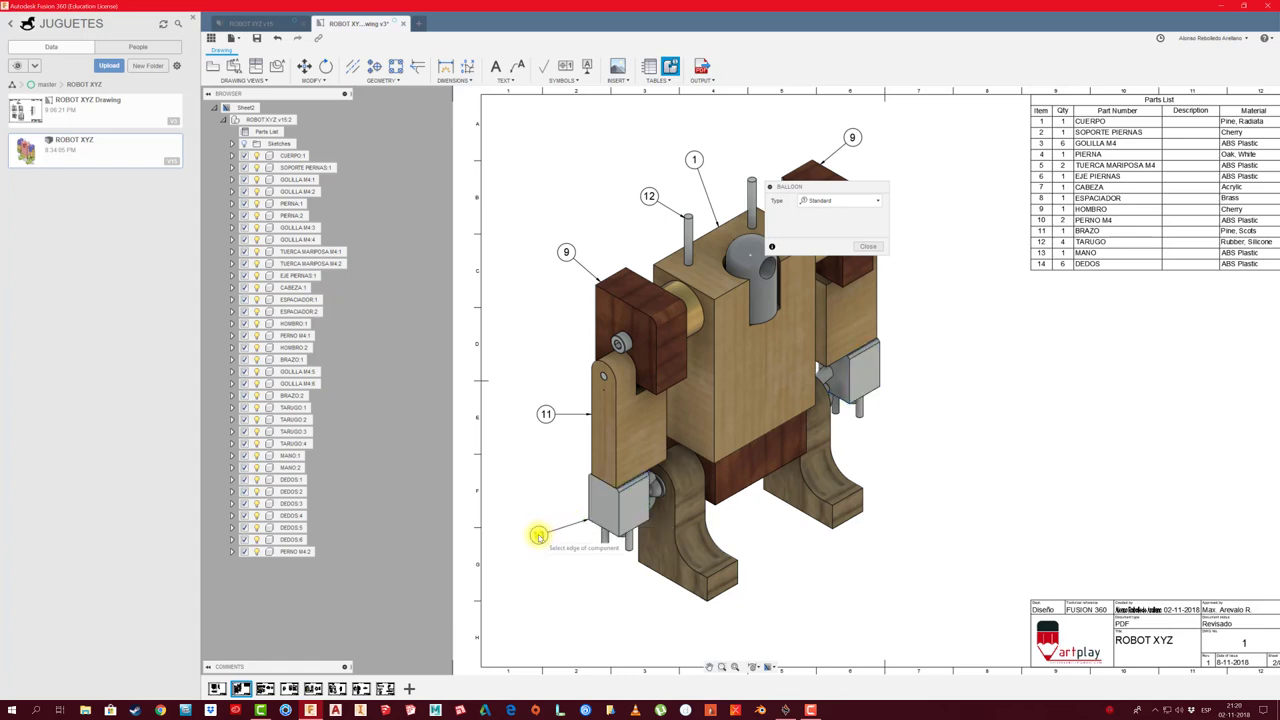
{"action": "left_click", "coordinate": [538, 534]}
{"action": "left_click", "coordinate": [602, 544]}
{"action": "left_click", "coordinate": [556, 585]}
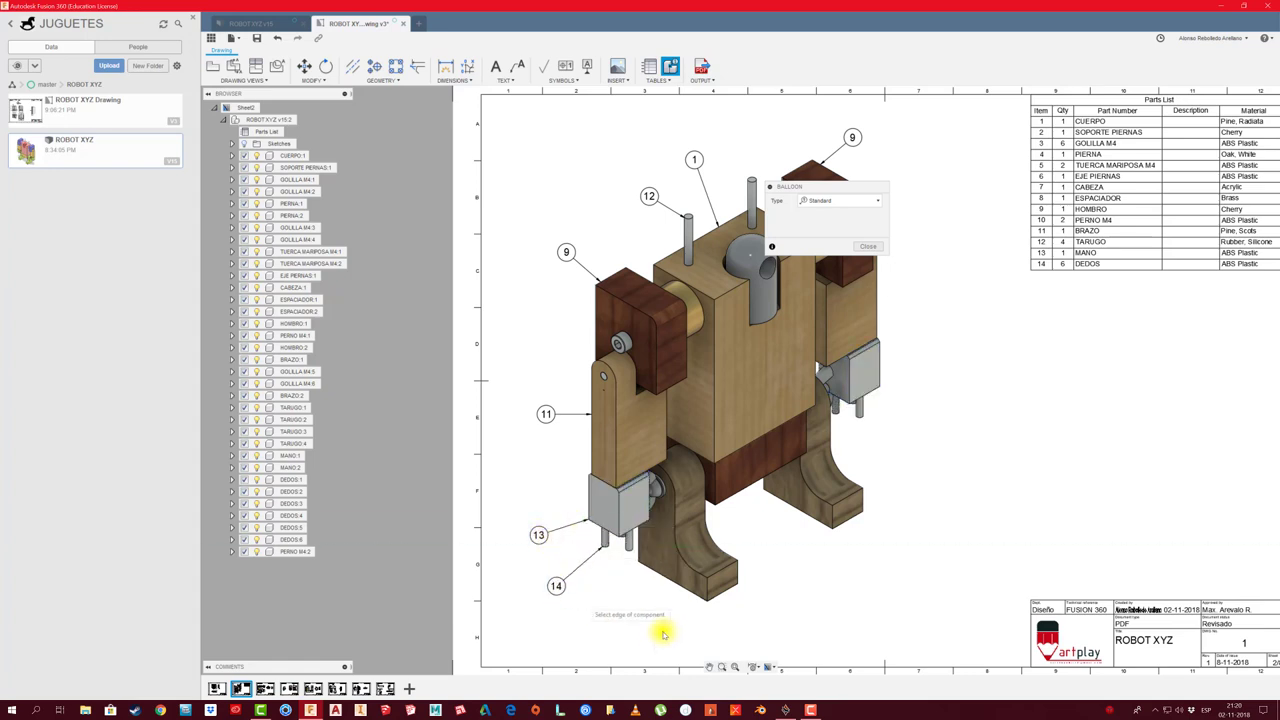
{"action": "left_click", "coordinate": [690, 598]}
{"action": "left_click", "coordinate": [676, 634]}
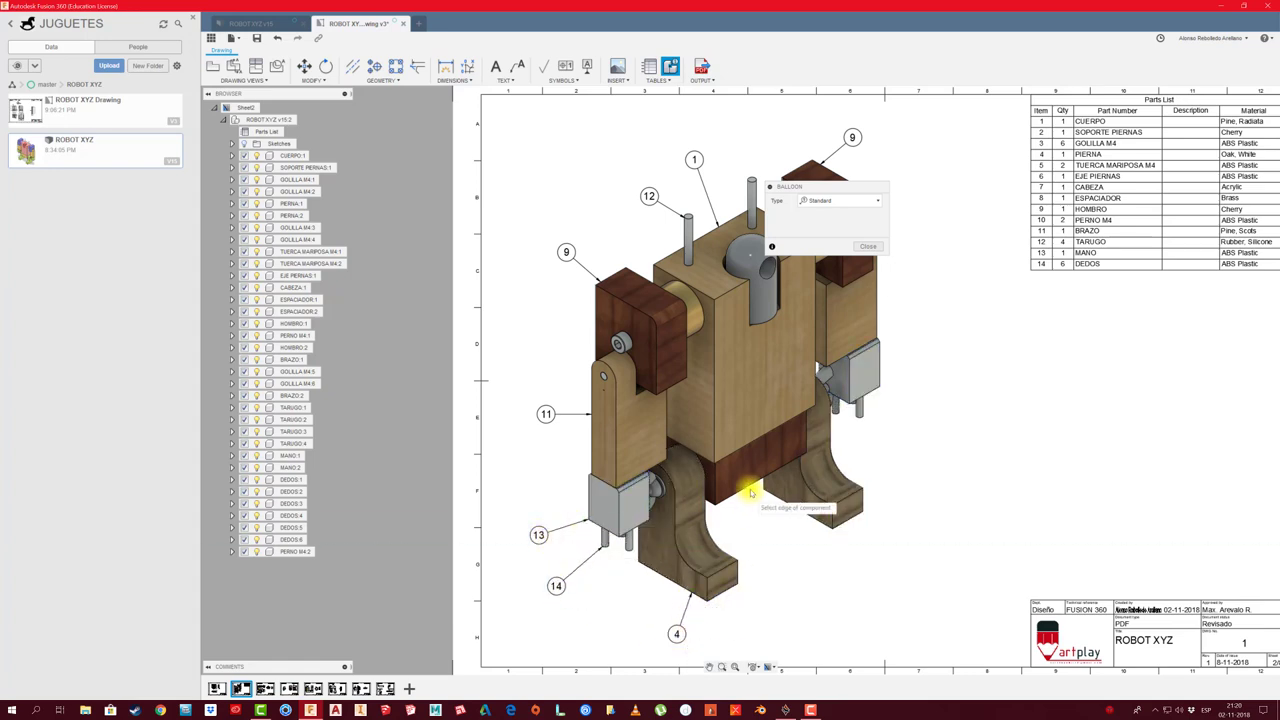
{"action": "left_click", "coordinate": [745, 493]}
{"action": "left_click", "coordinate": [760, 538]}
Add balloons 7, 5 and 3 on the head, right hand and left-leg washer
{"action": "middle_click_drag", "start_coordinate": [820, 390], "coordinate": [652, 475]}
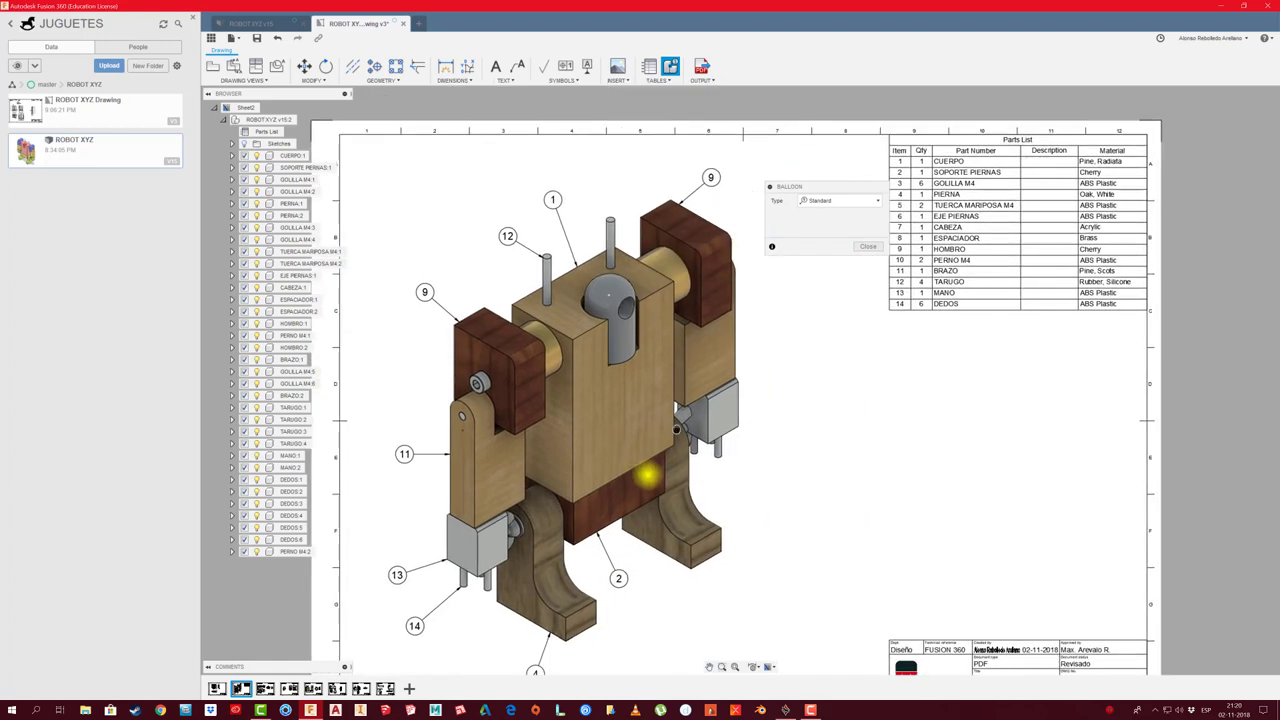
{"action": "left_click", "coordinate": [602, 398]}
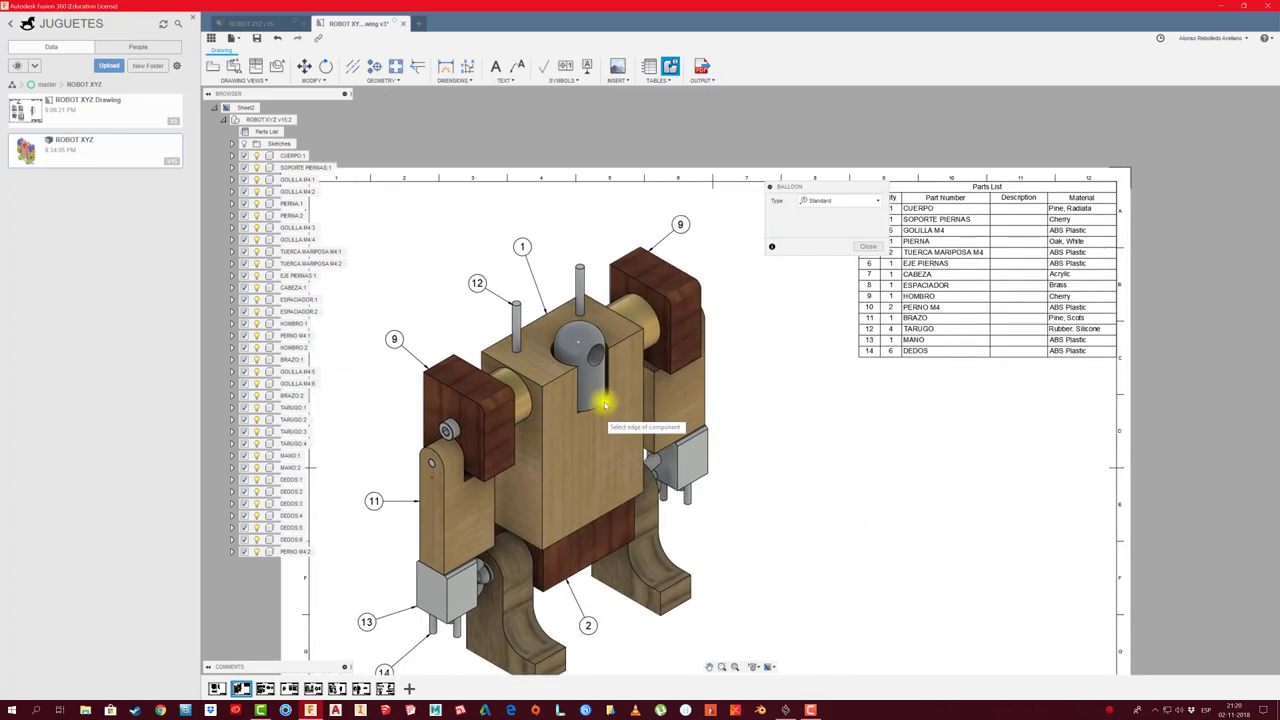
{"action": "left_click", "coordinate": [727, 405]}
{"action": "middle_click_drag", "start_coordinate": [686, 517], "coordinate": [768, 410]}
{"action": "scroll", "coordinate": [768, 410], "scroll_direction": "up", "scroll_amount": 3}
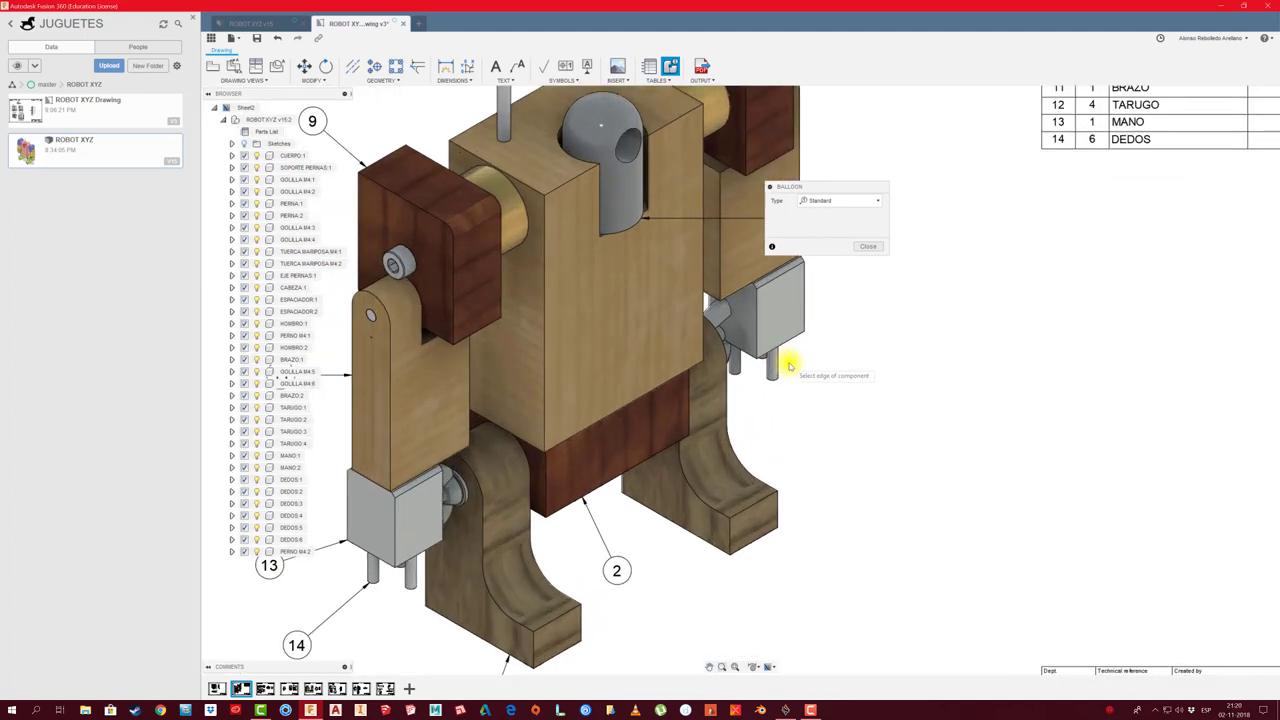
{"action": "left_click", "coordinate": [765, 360]}
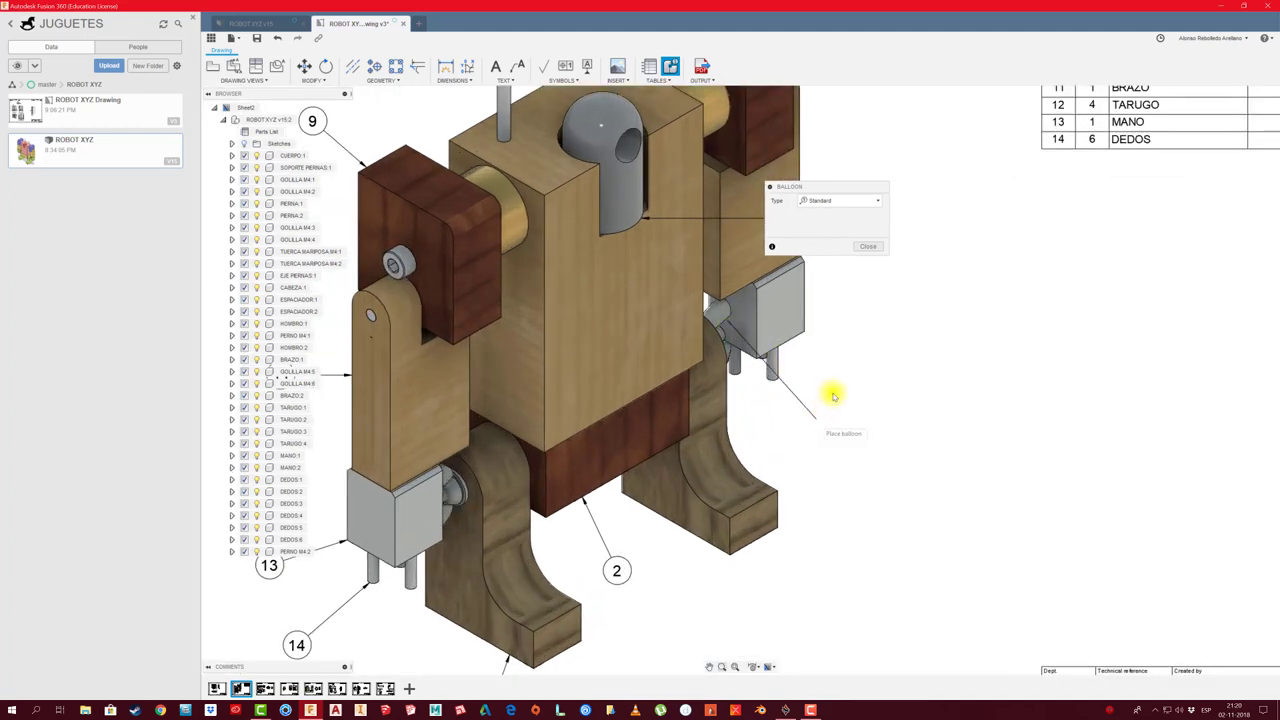
{"action": "left_click", "coordinate": [875, 320]}
{"action": "scroll", "coordinate": [843, 409], "scroll_direction": "down", "scroll_amount": 3}
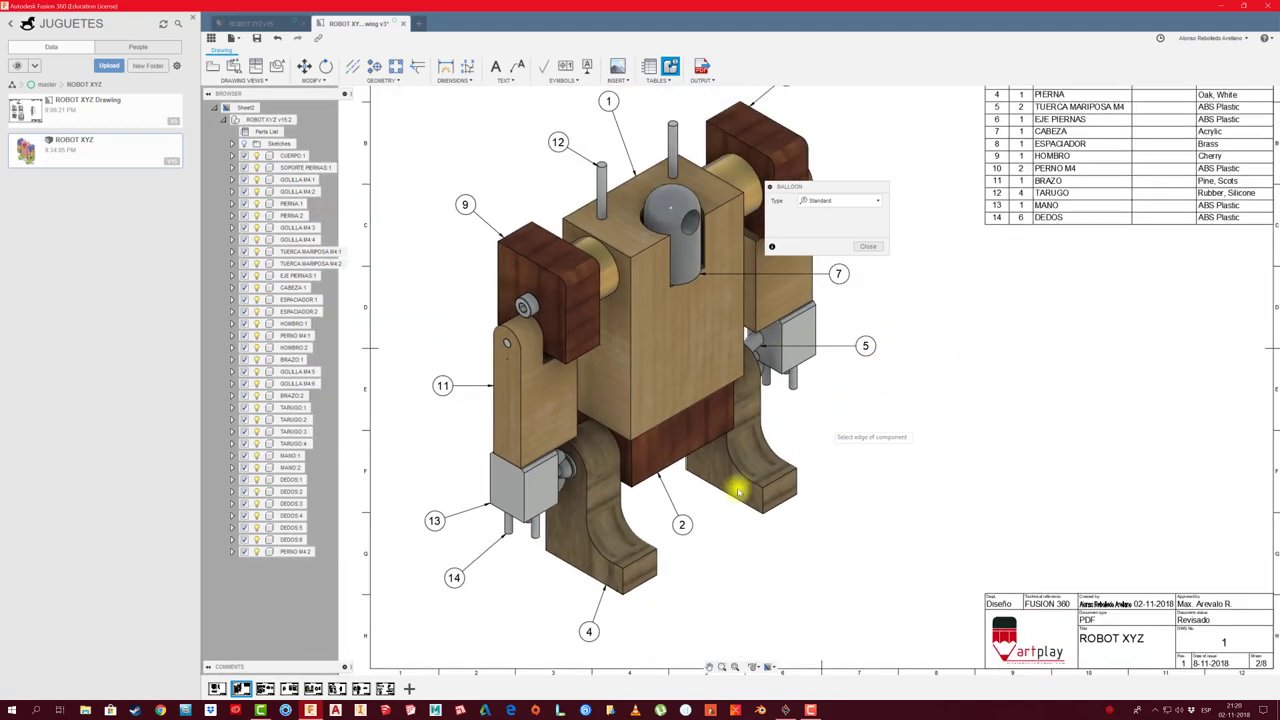
{"action": "scroll", "coordinate": [600, 485], "scroll_direction": "up", "scroll_amount": 3}
{"action": "scroll", "coordinate": [575, 485], "scroll_direction": "up", "scroll_amount": 2}
{"action": "left_click", "coordinate": [586, 458]}
{"action": "scroll", "coordinate": [598, 520], "scroll_direction": "down", "scroll_amount": 3}
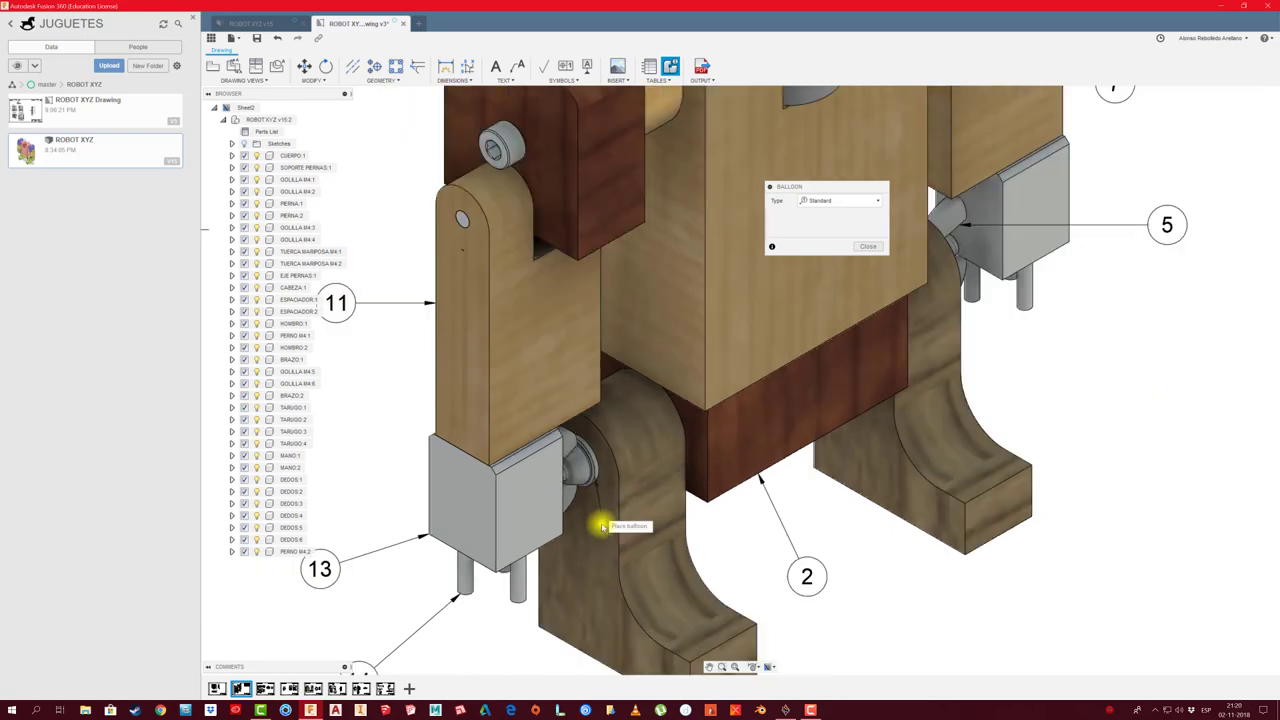
{"action": "left_click", "coordinate": [605, 660]}
Add an extra balloon 11 beside the top of the arm
{"action": "middle_click_drag", "start_coordinate": [605, 660], "coordinate": [607, 562]}
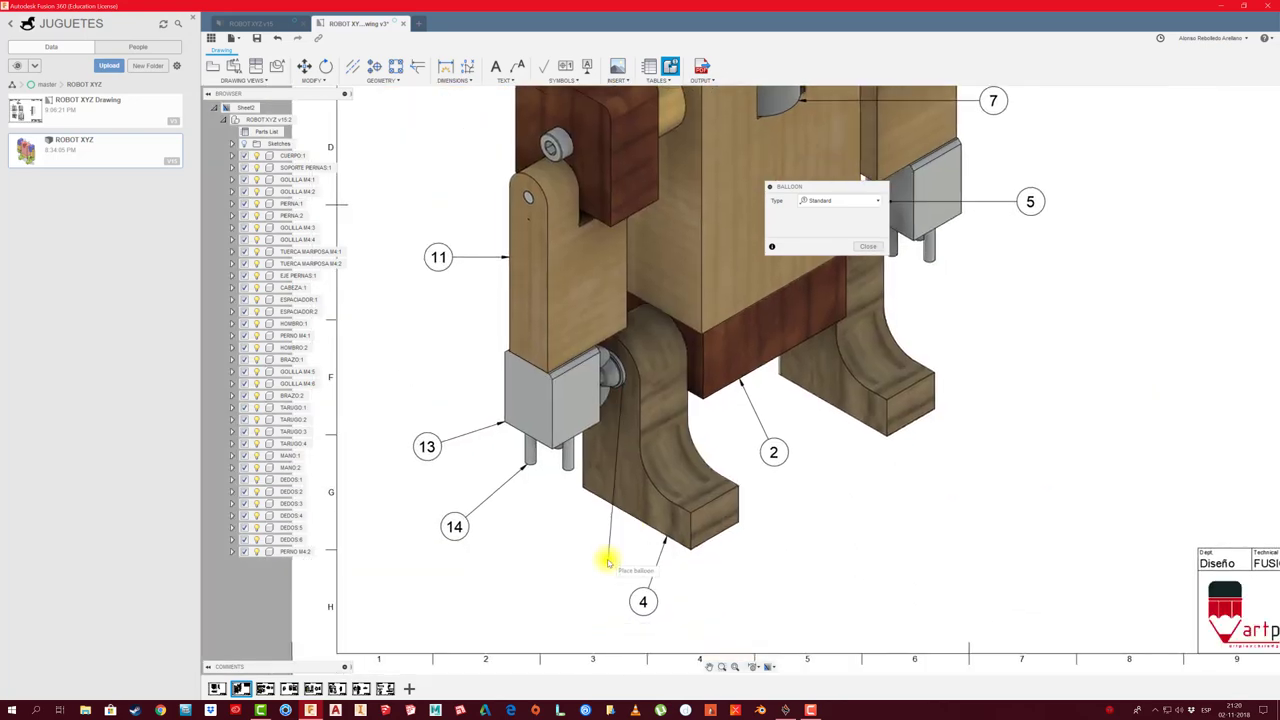
{"action": "scroll", "coordinate": [563, 566], "scroll_direction": "down", "scroll_amount": 3}
{"action": "scroll", "coordinate": [723, 477], "scroll_direction": "down", "scroll_amount": 1}
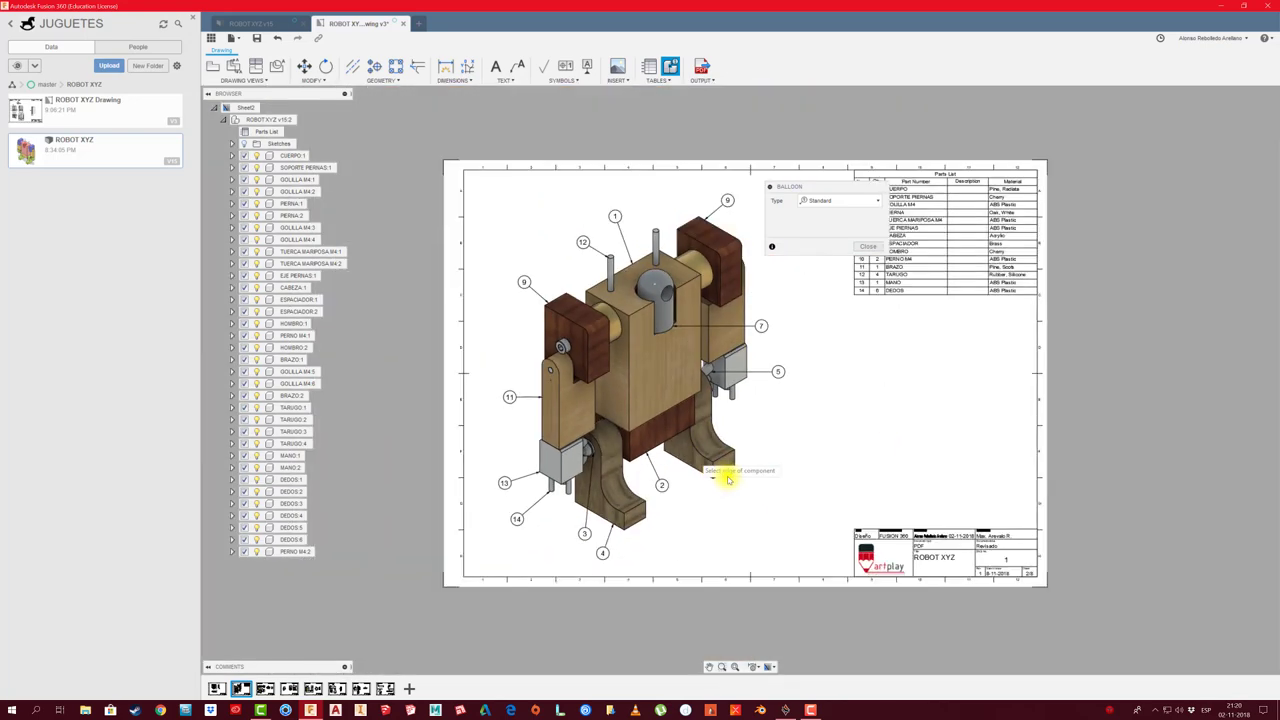
{"action": "middle_click_drag", "start_coordinate": [723, 477], "coordinate": [571, 477]}
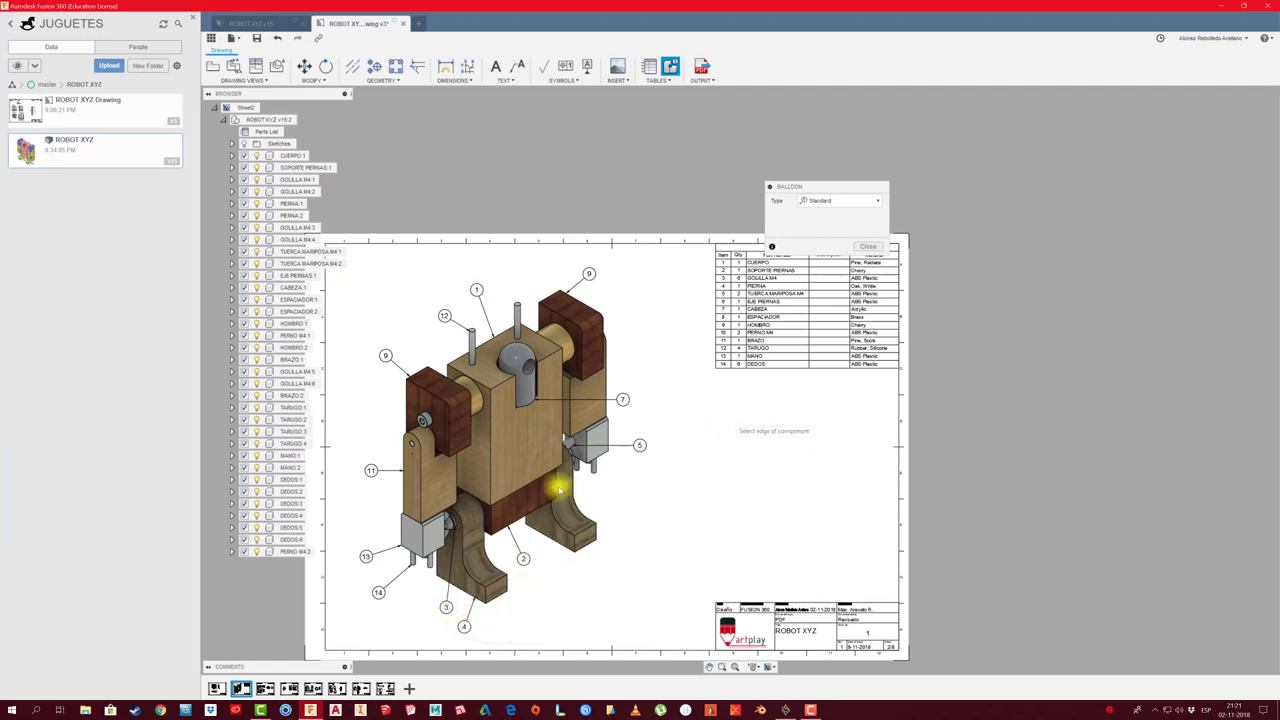
{"action": "scroll", "coordinate": [400, 440], "scroll_direction": "up", "scroll_amount": 3}
{"action": "scroll", "coordinate": [430, 452], "scroll_direction": "up", "scroll_amount": 4}
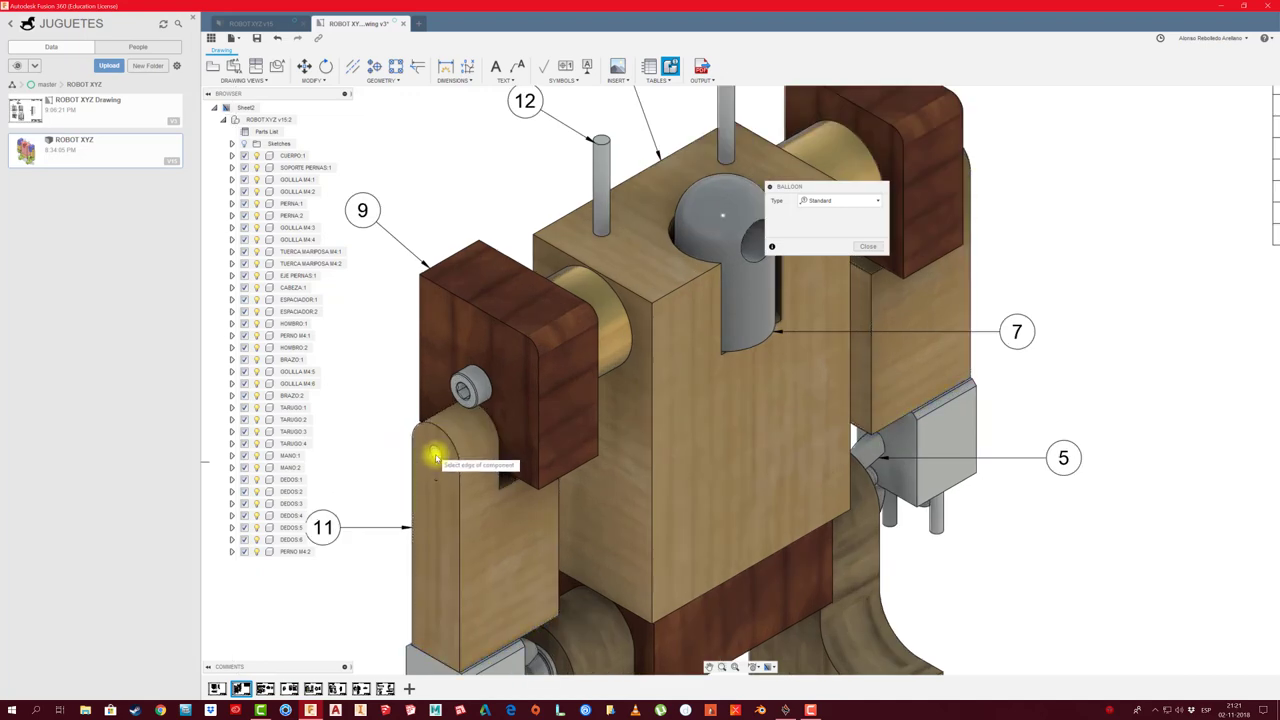
{"action": "scroll", "coordinate": [400, 458], "scroll_direction": "down", "scroll_amount": 3}
{"action": "scroll", "coordinate": [600, 408], "scroll_direction": "up", "scroll_amount": 1}
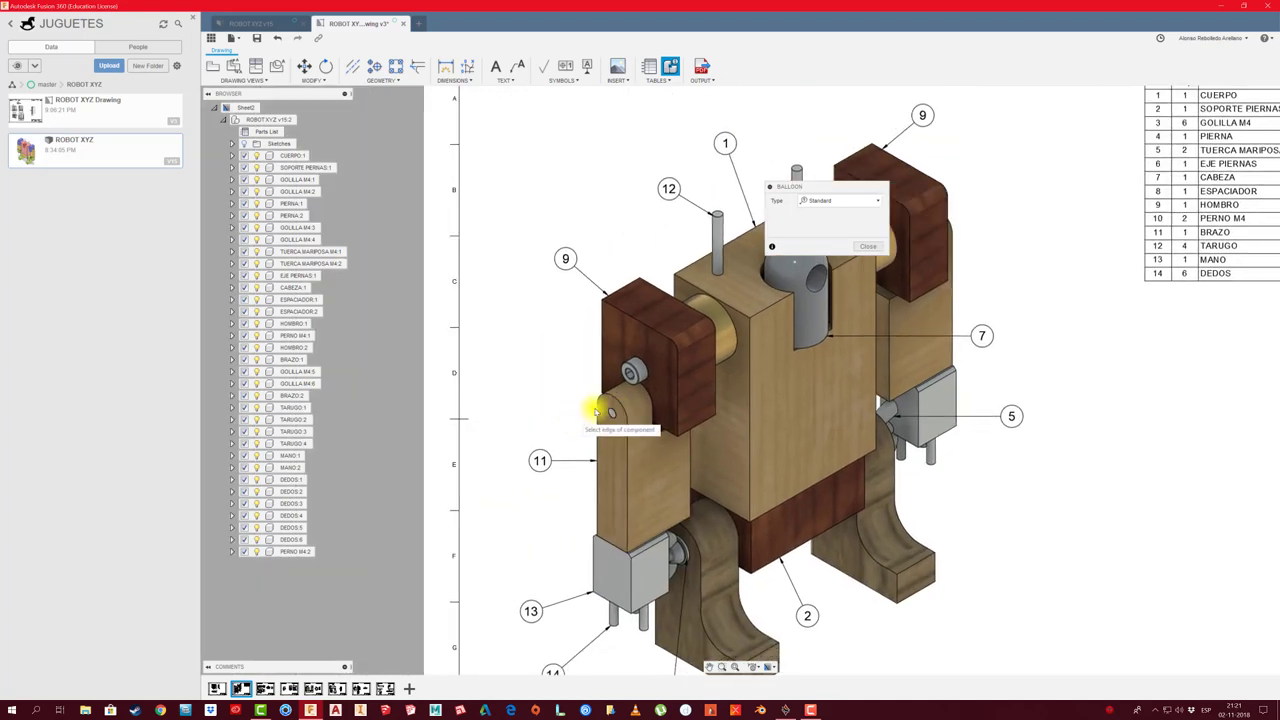
{"action": "scroll", "coordinate": [606, 417], "scroll_direction": "up", "scroll_amount": 2}
{"action": "scroll", "coordinate": [603, 426], "scroll_direction": "up", "scroll_amount": 2}
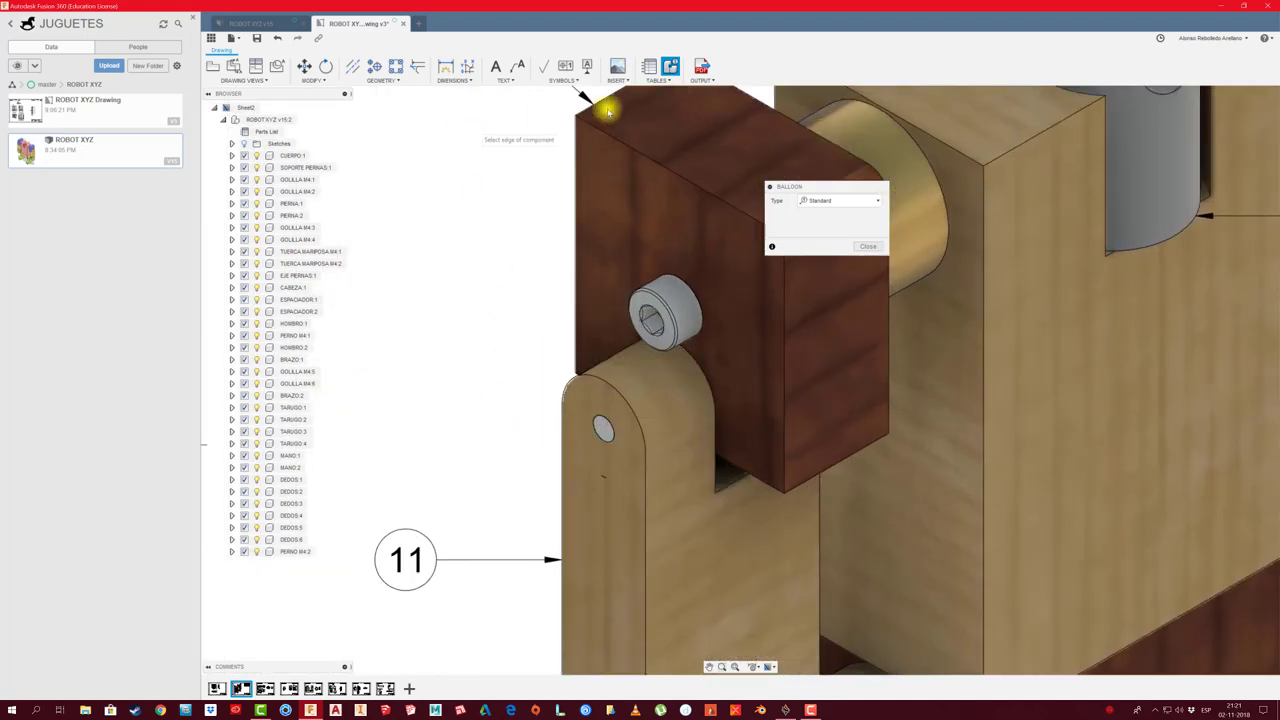
{"action": "left_click", "coordinate": [597, 420]}
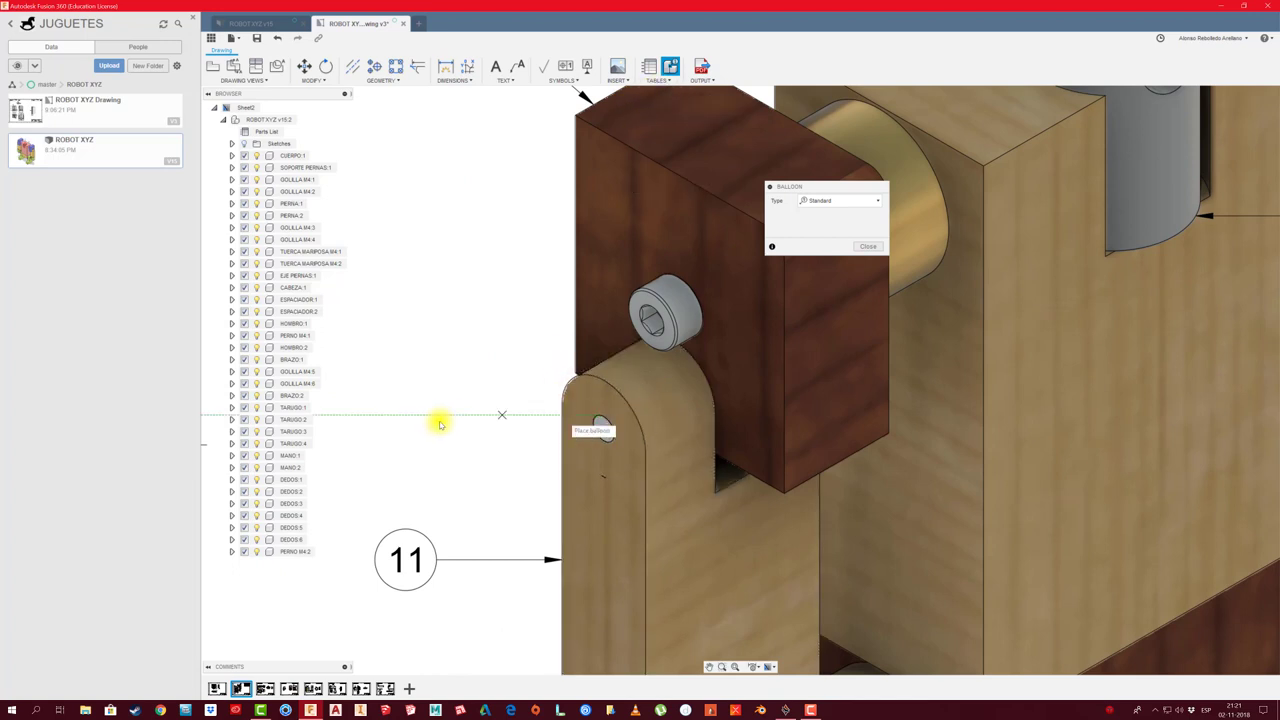
{"action": "scroll", "coordinate": [437, 420], "scroll_direction": "down", "scroll_amount": 2}
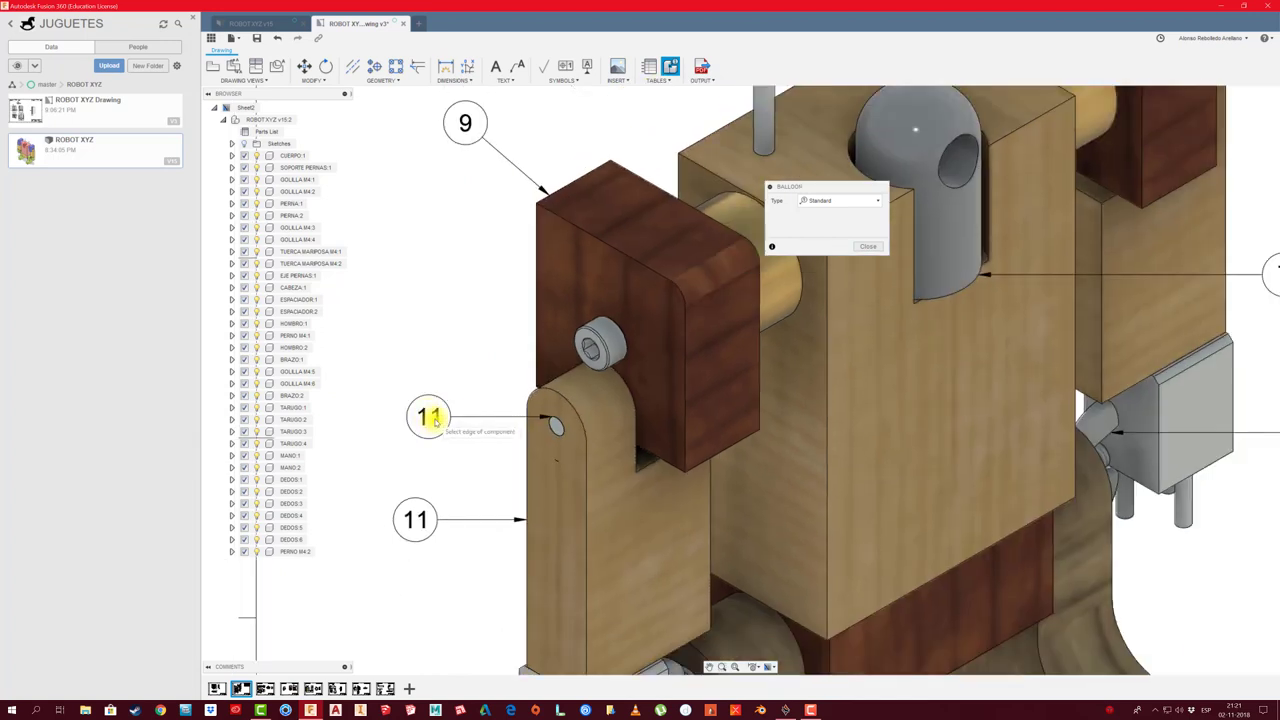
{"action": "left_click", "coordinate": [434, 422]}
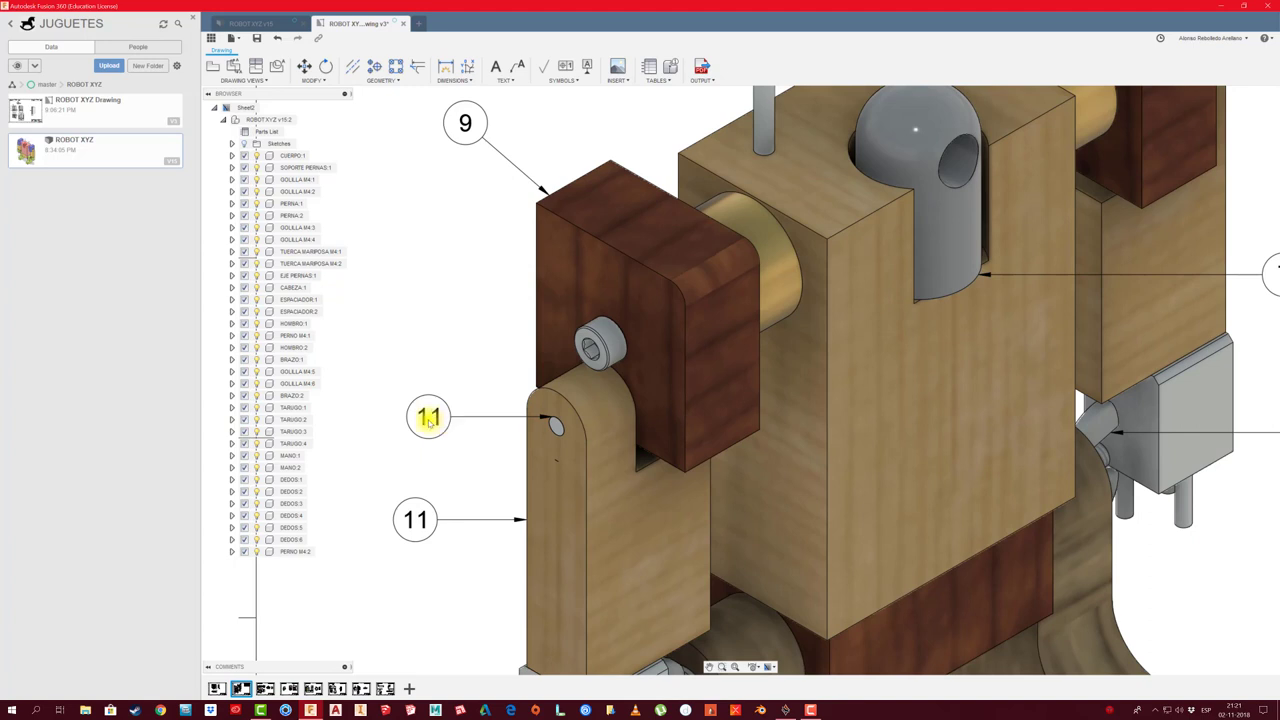
Undo the duplicate balloon 11 on the isometric sheet
{"action": "key", "text": "ctrl+z"}
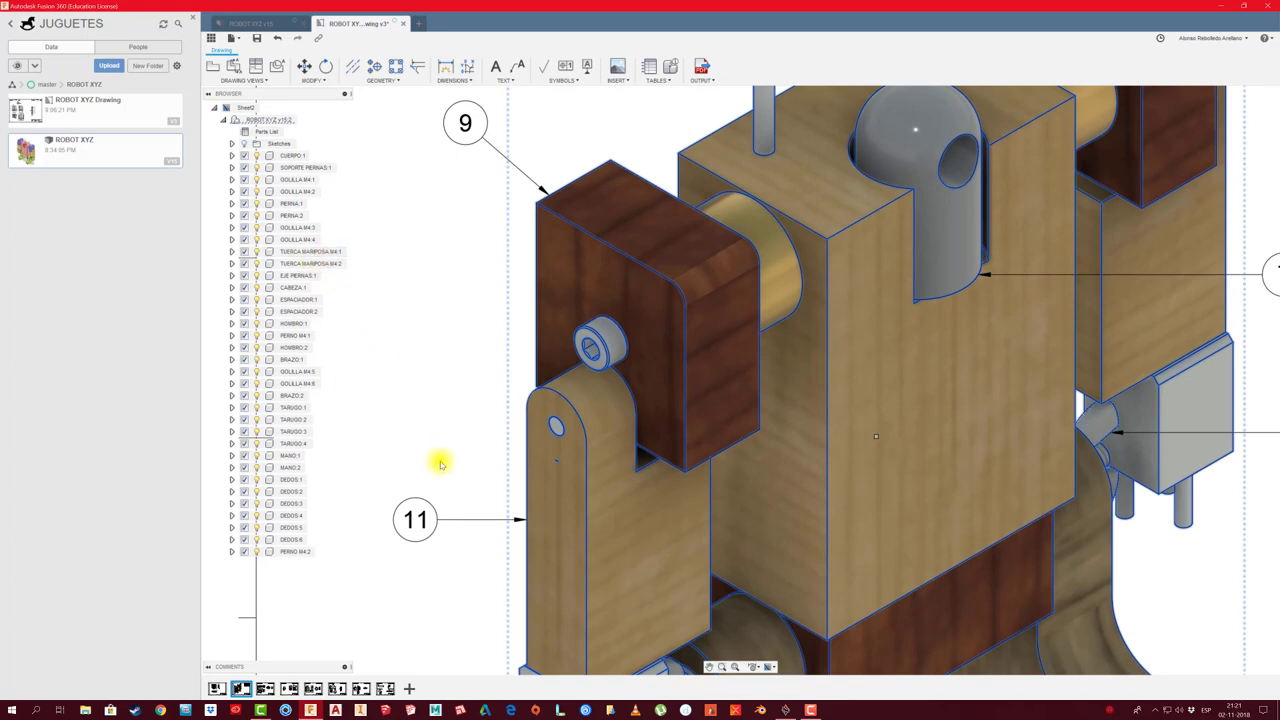
{"action": "scroll", "coordinate": [437, 460], "scroll_direction": "down", "scroll_amount": 3}
{"action": "scroll", "coordinate": [521, 500], "scroll_direction": "down", "scroll_amount": 1}
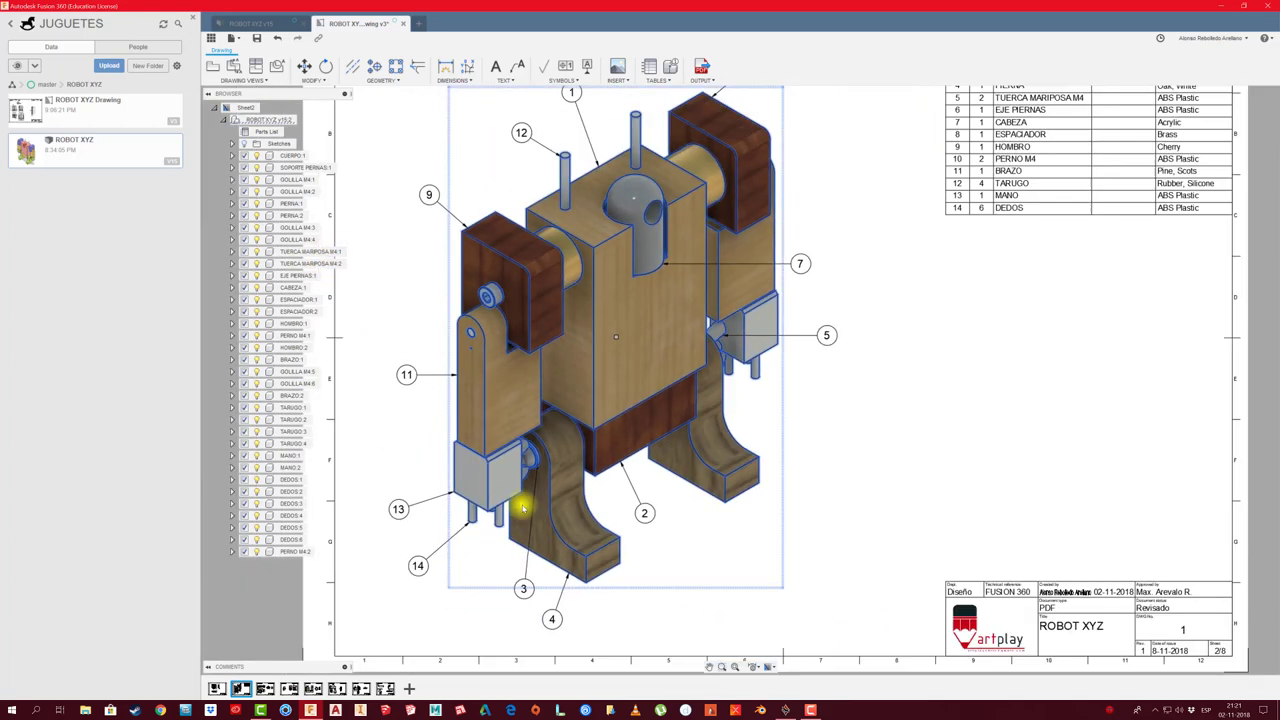
{"action": "scroll", "coordinate": [521, 500], "scroll_direction": "down", "scroll_amount": 1}
{"action": "scroll", "coordinate": [521, 500], "scroll_direction": "down", "scroll_amount": 1}
{"action": "scroll", "coordinate": [521, 500], "scroll_direction": "down", "scroll_amount": 1}
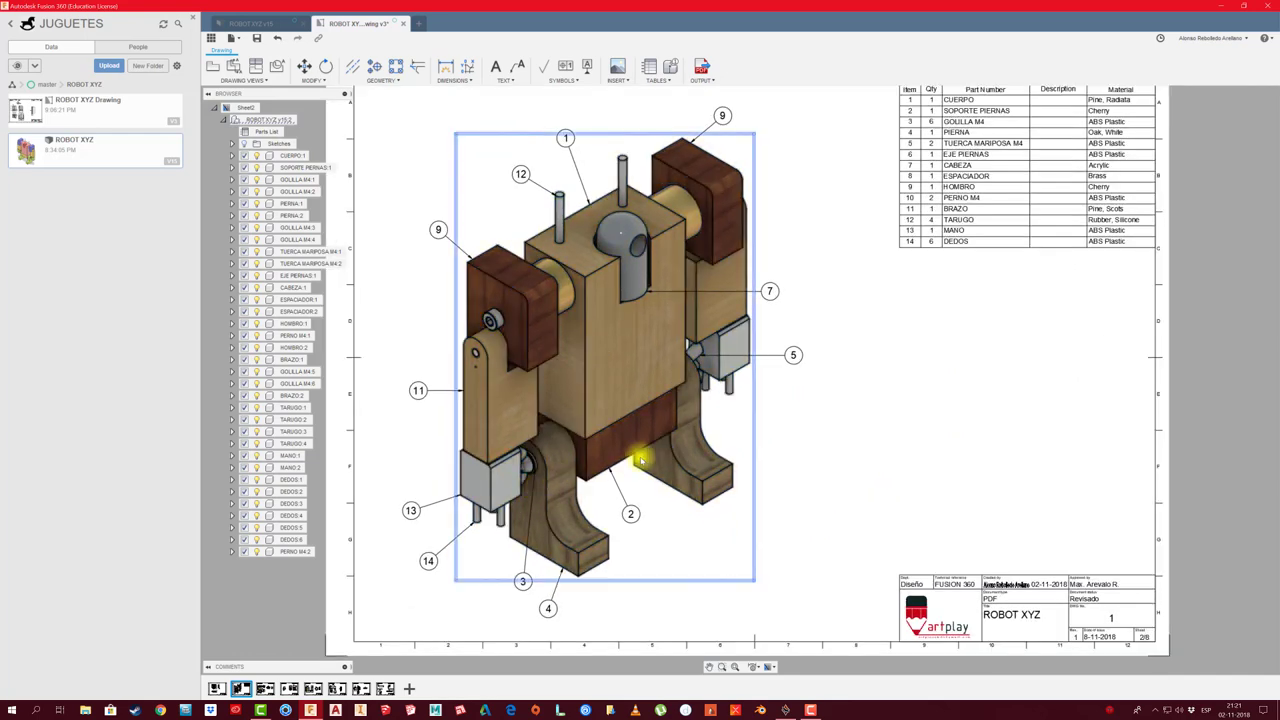
{"action": "scroll", "coordinate": [630, 440], "scroll_direction": "up", "scroll_amount": 1}
{"action": "scroll", "coordinate": [395, 358], "scroll_direction": "up", "scroll_amount": 2}
{"action": "scroll", "coordinate": [400, 345], "scroll_direction": "down", "scroll_amount": 1}
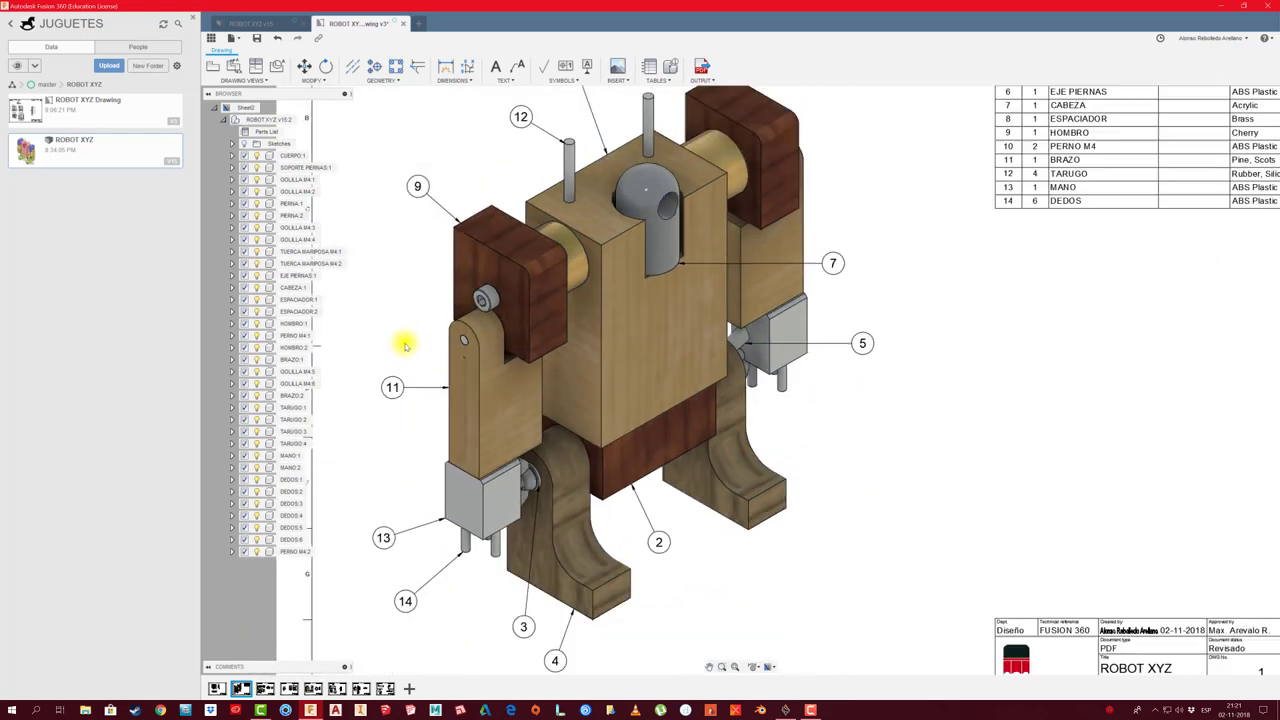
{"action": "scroll", "coordinate": [531, 354], "scroll_direction": "down", "scroll_amount": 1}
{"action": "scroll", "coordinate": [531, 354], "scroll_direction": "down", "scroll_amount": 1}
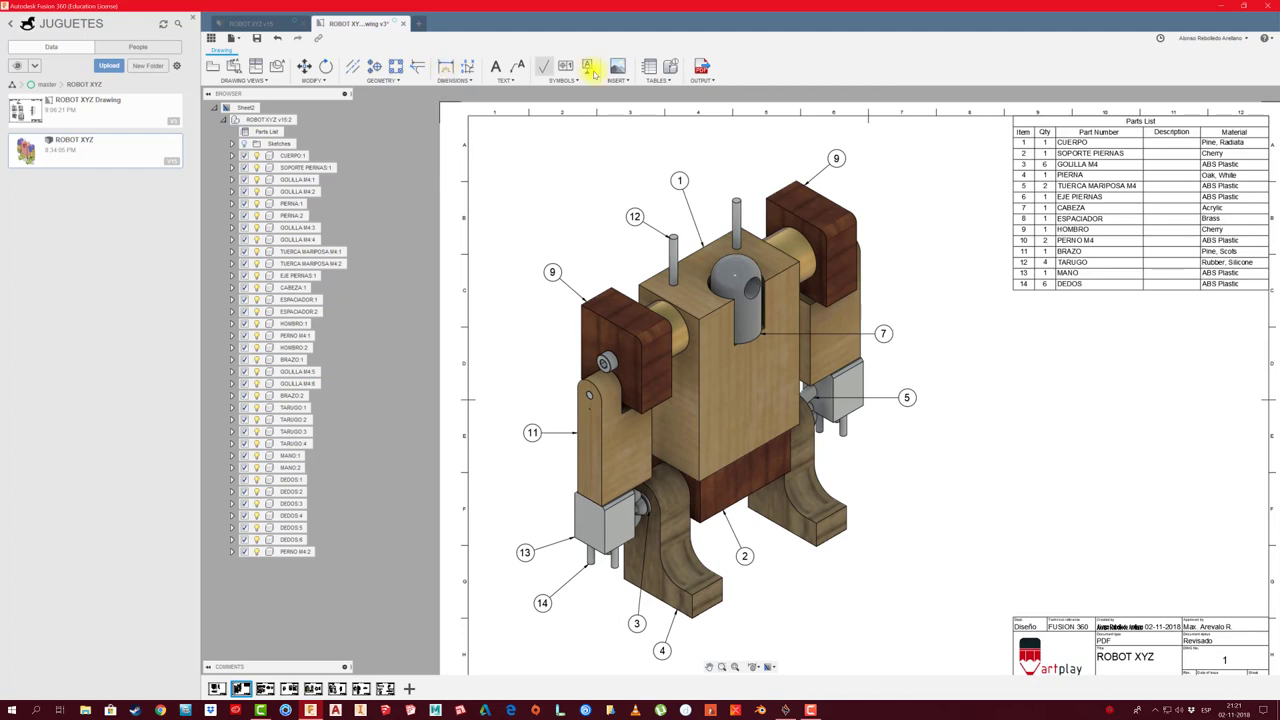
Place balloon 10 to the left of the left-shoulder washer and close the Balloon tool
{"action": "left_click", "coordinate": [670, 66]}
{"action": "scroll", "coordinate": [598, 358], "scroll_direction": "up", "scroll_amount": 2}
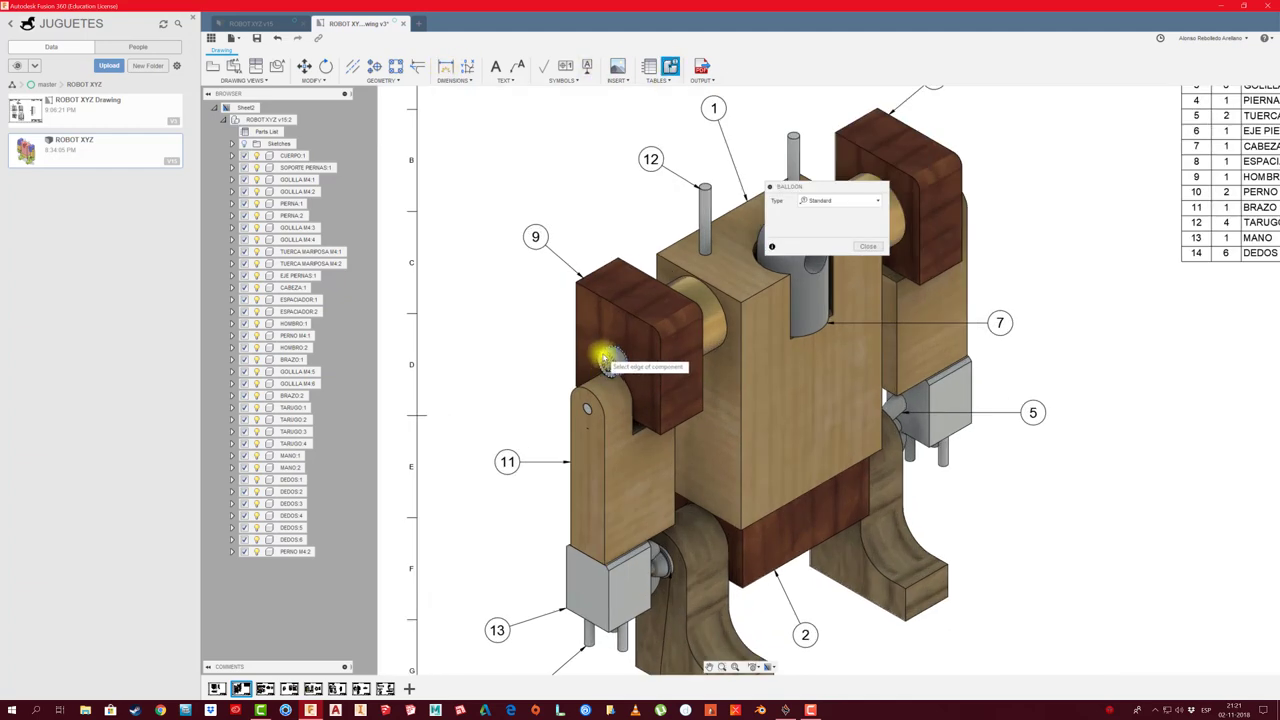
{"action": "left_click", "coordinate": [508, 353]}
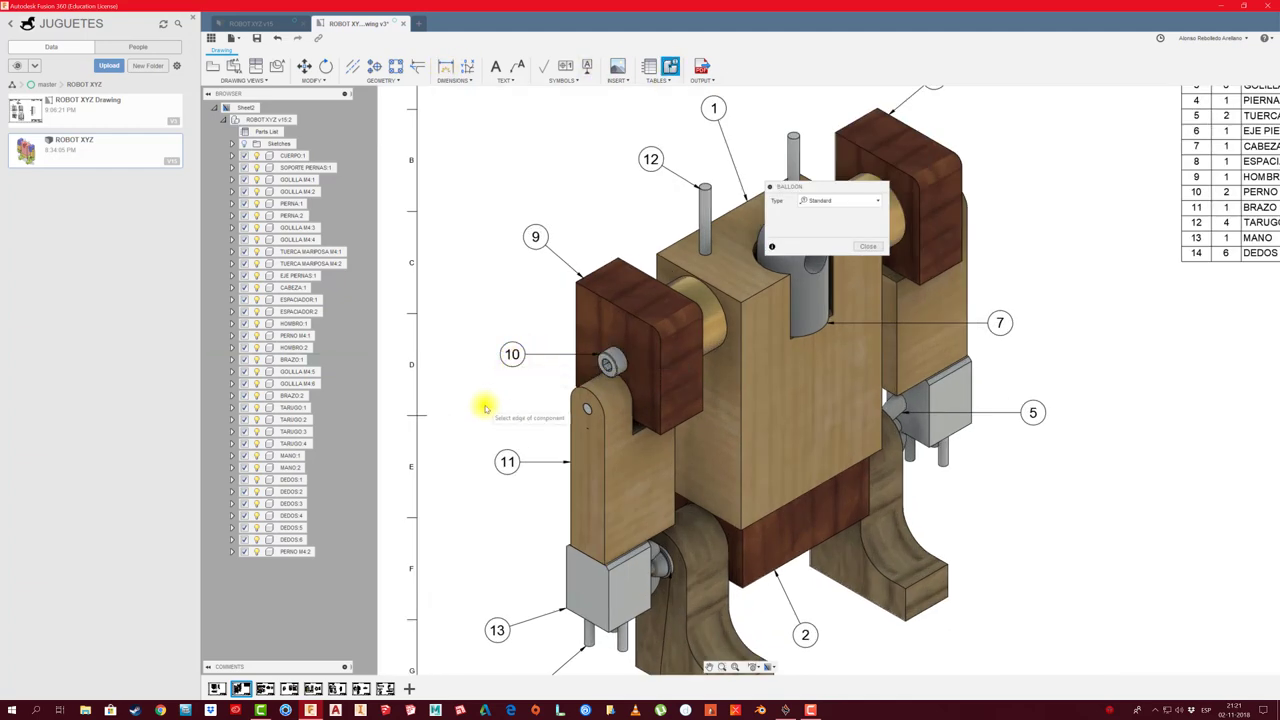
{"action": "scroll", "coordinate": [490, 402], "scroll_direction": "down", "scroll_amount": 1}
{"action": "left_click", "coordinate": [868, 246]}
{"action": "scroll", "coordinate": [830, 300], "scroll_direction": "down", "scroll_amount": 2}
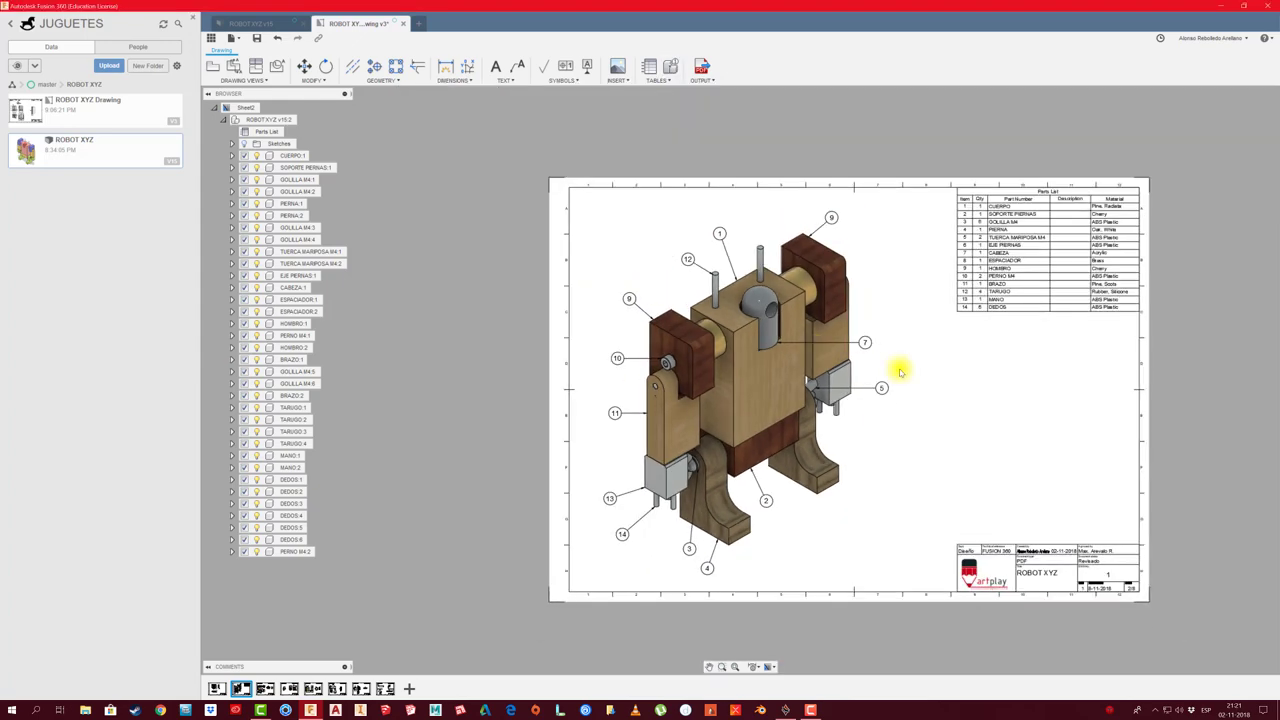
{"action": "scroll", "coordinate": [814, 334], "scroll_direction": "down", "scroll_amount": 2}
{"action": "scroll", "coordinate": [680, 450], "scroll_direction": "up", "scroll_amount": 2}
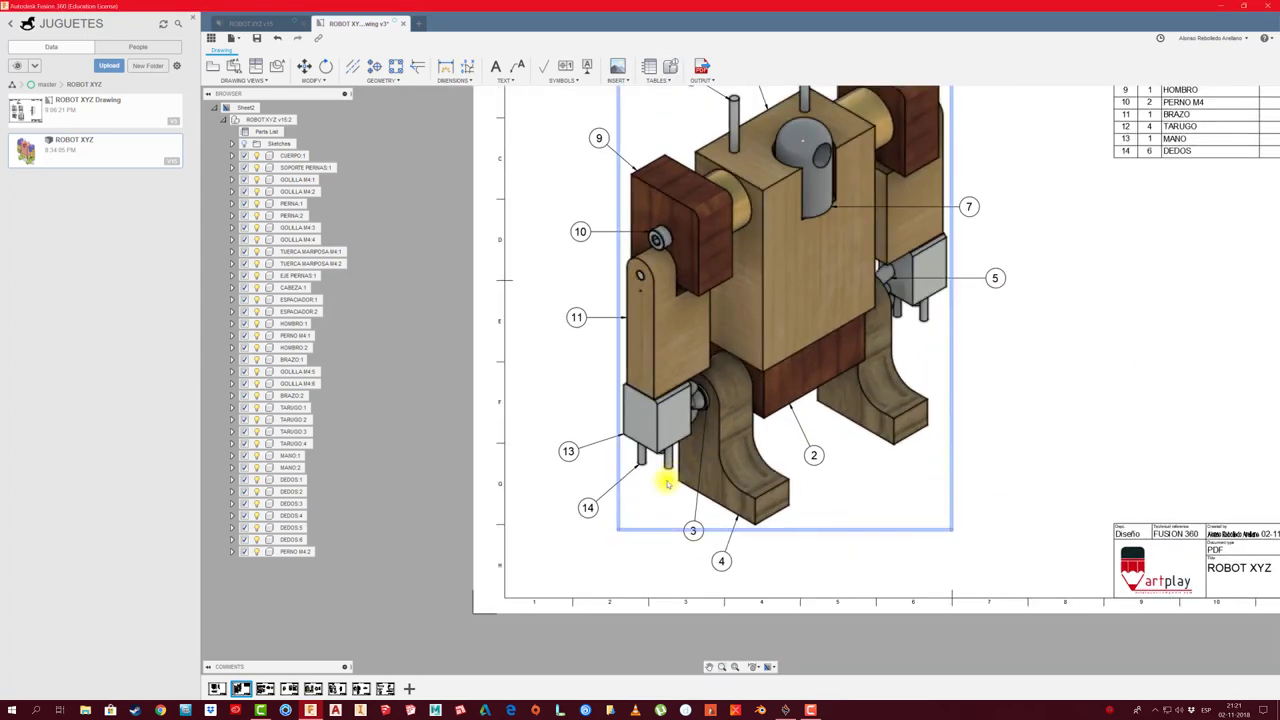
Change the isometric view's style to Shaded with Hidden Edges to reveal internal bolts and shafts
{"action": "double_click", "coordinate": [648, 533]}
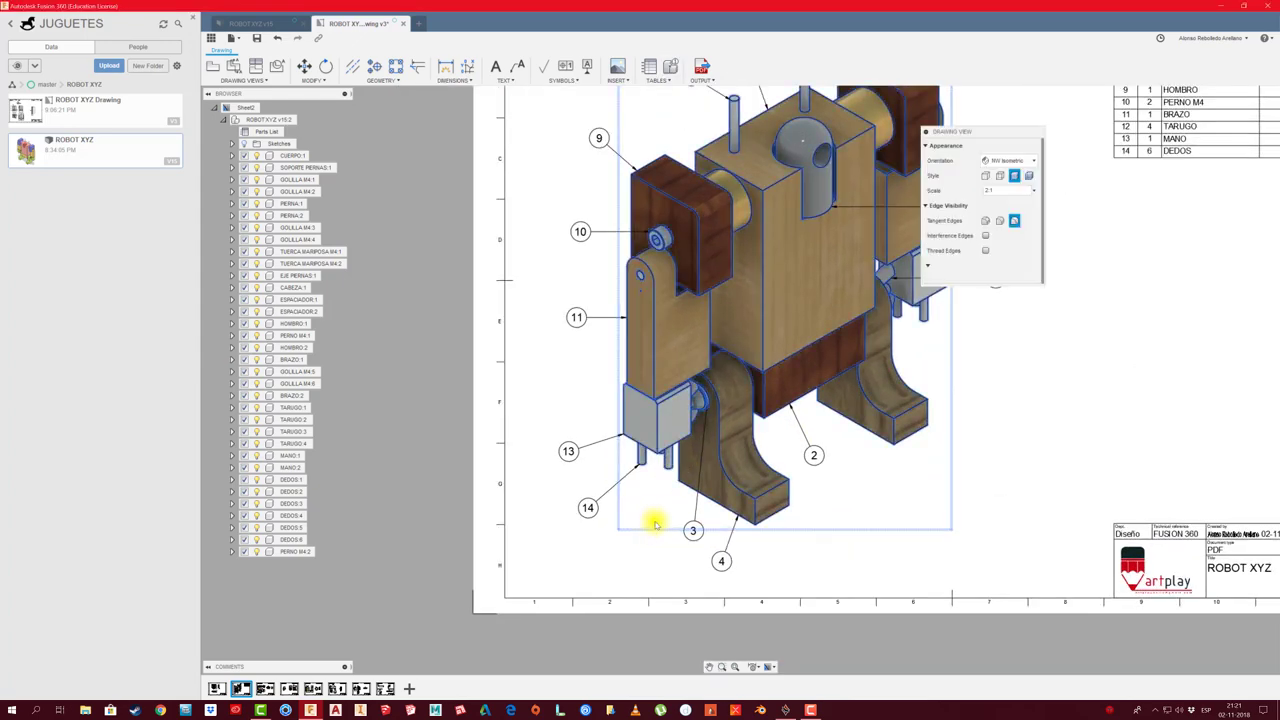
{"action": "left_click", "coordinate": [1031, 177]}
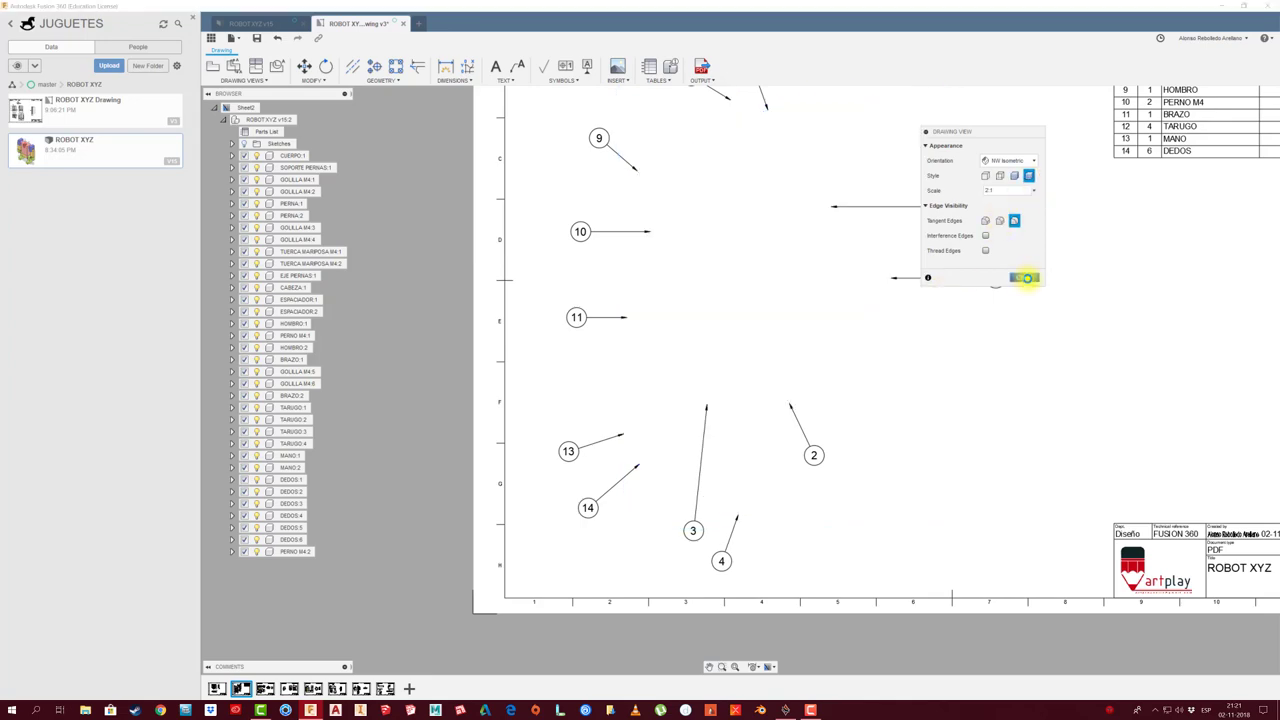
{"action": "left_click", "coordinate": [1024, 277]}
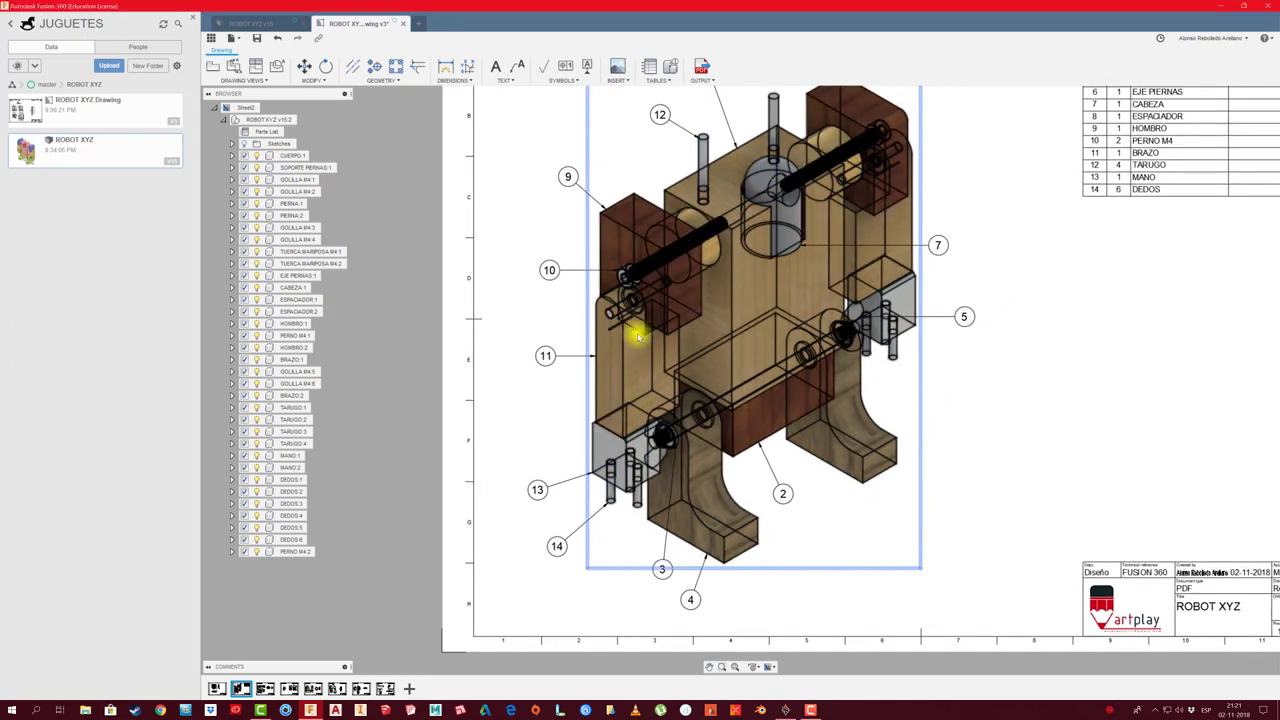
{"action": "scroll", "coordinate": [610, 305], "scroll_direction": "up", "scroll_amount": 3}
{"action": "scroll", "coordinate": [625, 318], "scroll_direction": "up", "scroll_amount": 2}
{"action": "left_click", "coordinate": [622, 320]}
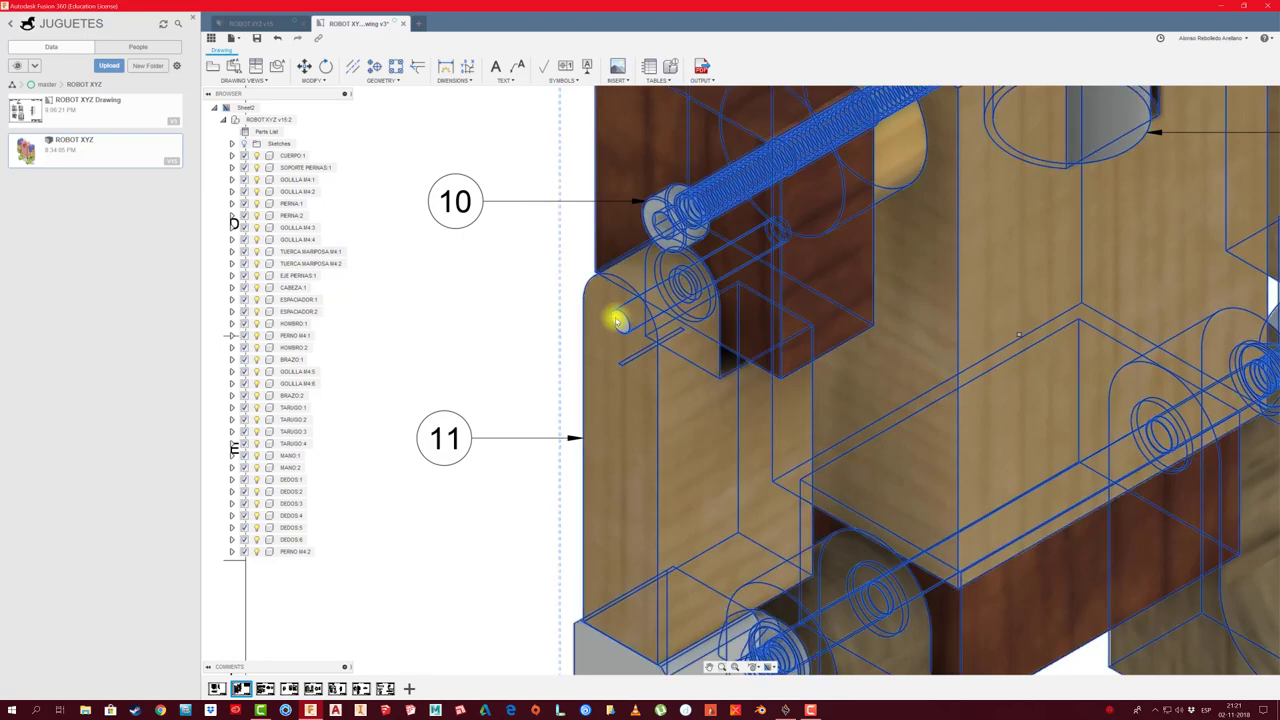
{"action": "left_click", "coordinate": [669, 67]}
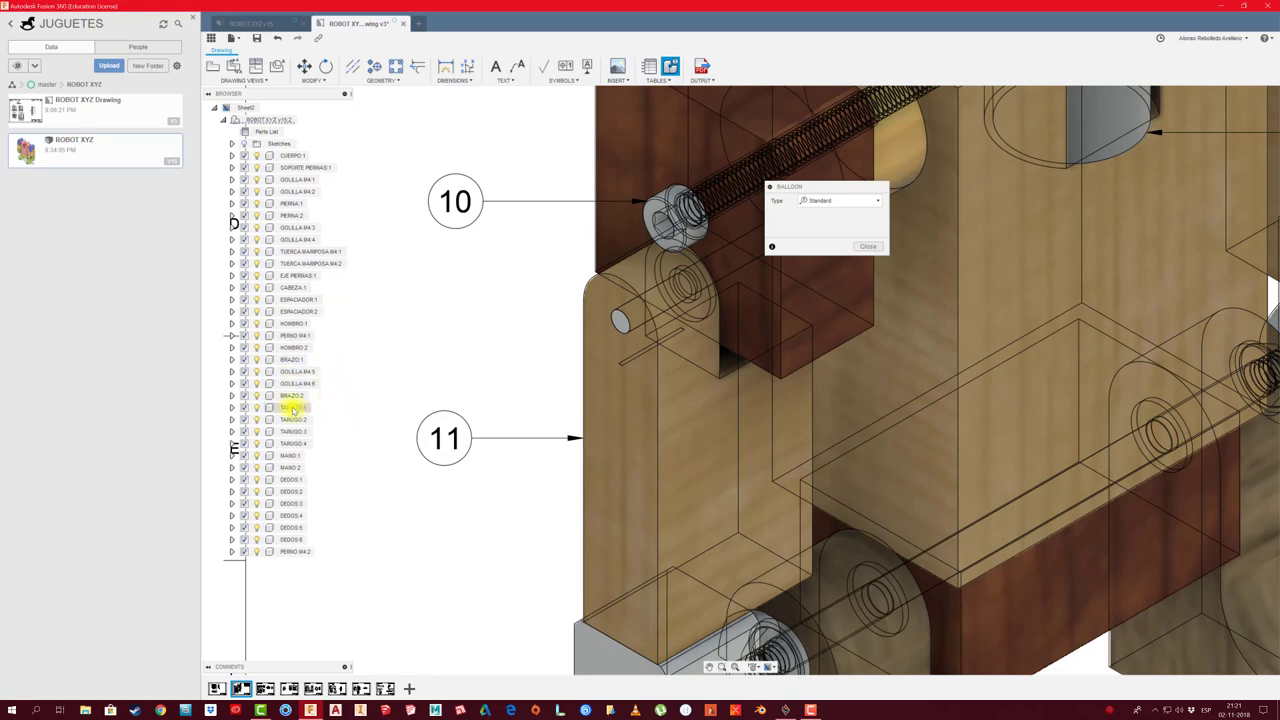
Attach balloon 12 to the pin at the robot's left arm pivot, placed to its left
{"action": "scroll", "coordinate": [512, 350], "scroll_direction": "down", "scroll_amount": 2}
{"action": "scroll", "coordinate": [510, 340], "scroll_direction": "down", "scroll_amount": 2}
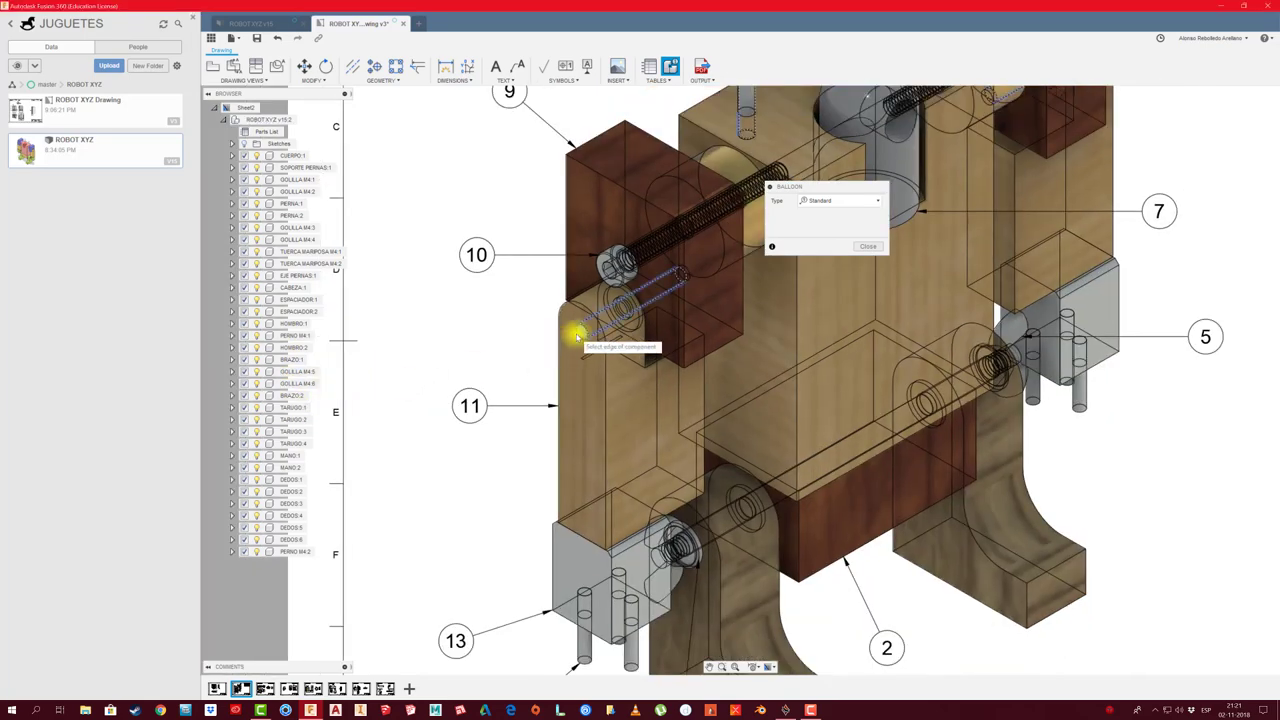
{"action": "left_click", "coordinate": [581, 333]}
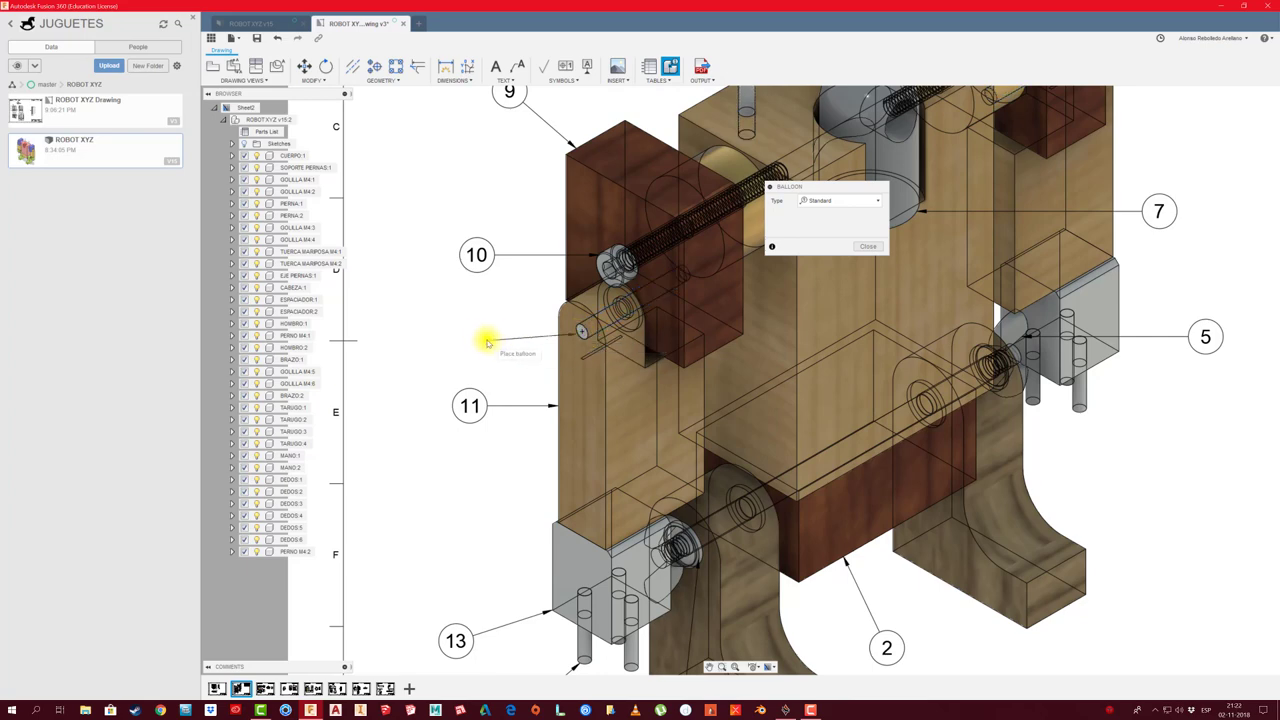
{"action": "left_click", "coordinate": [474, 334]}
{"action": "scroll", "coordinate": [500, 343], "scroll_direction": "down", "scroll_amount": 2}
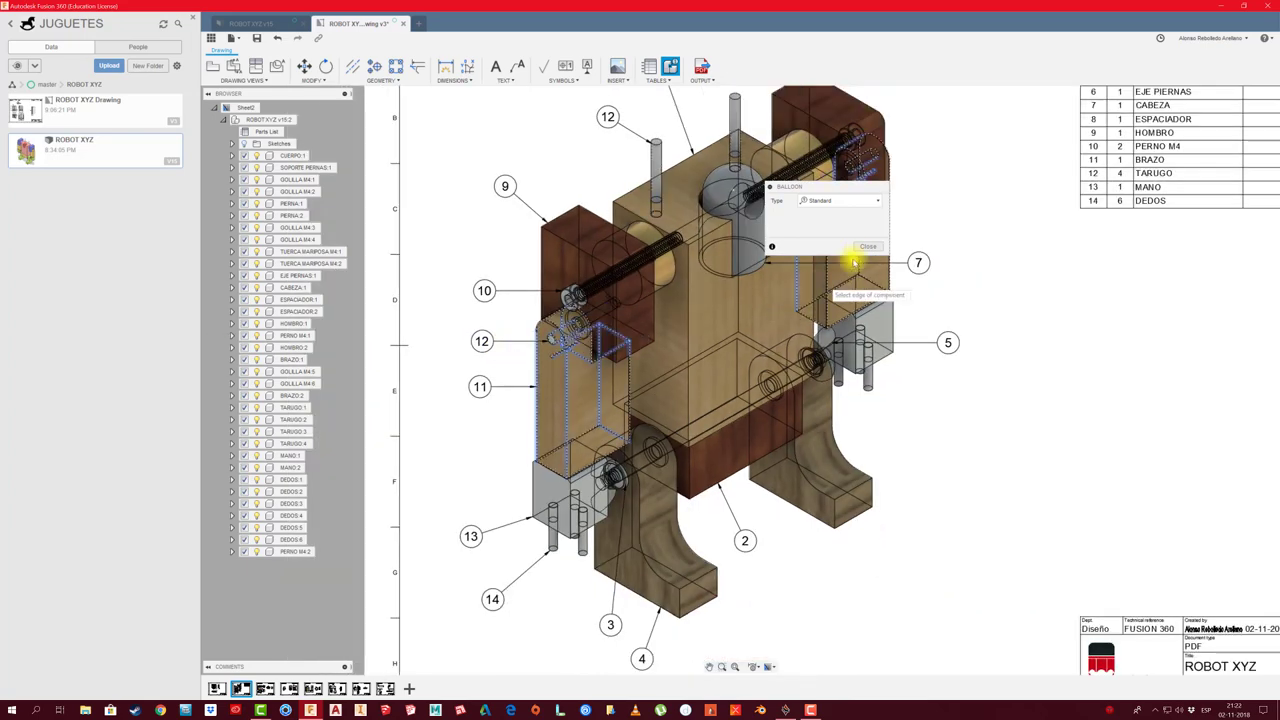
{"action": "left_click", "coordinate": [870, 248]}
{"action": "scroll", "coordinate": [720, 440], "scroll_direction": "down", "scroll_amount": 1}
{"action": "scroll", "coordinate": [900, 415], "scroll_direction": "down", "scroll_amount": 1}
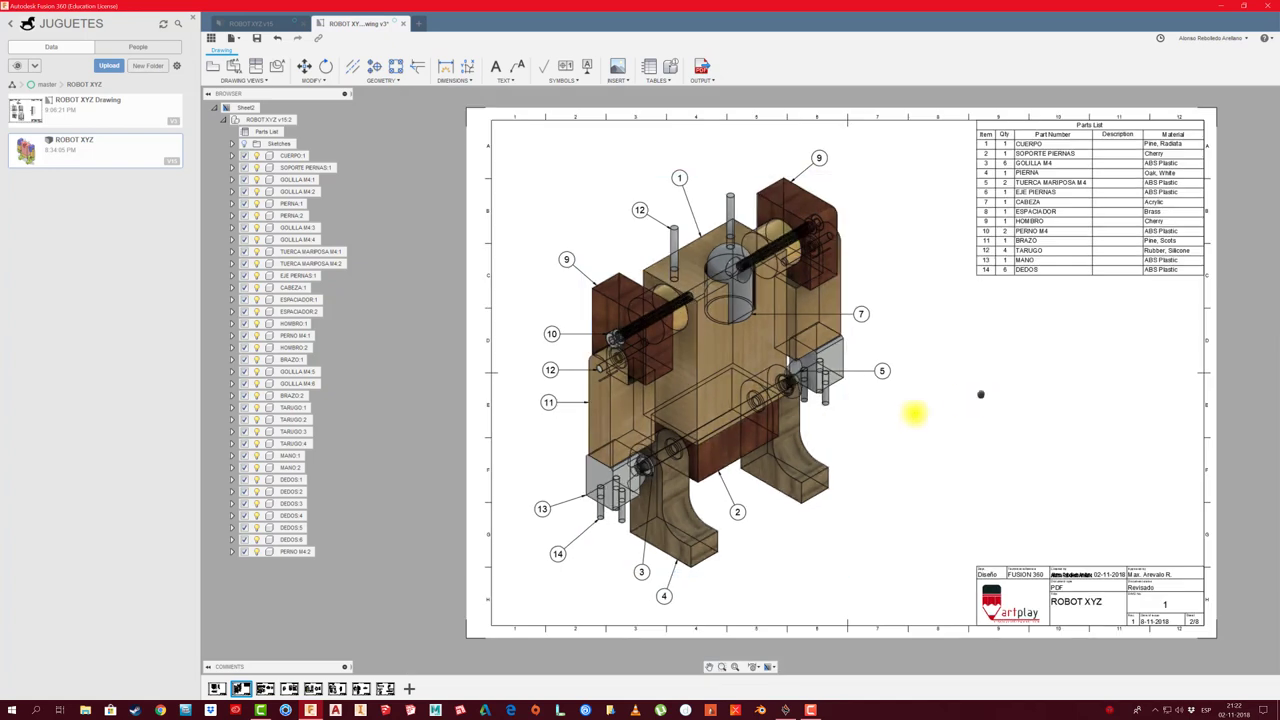
{"action": "scroll", "coordinate": [869, 418], "scroll_direction": "down", "scroll_amount": 1}
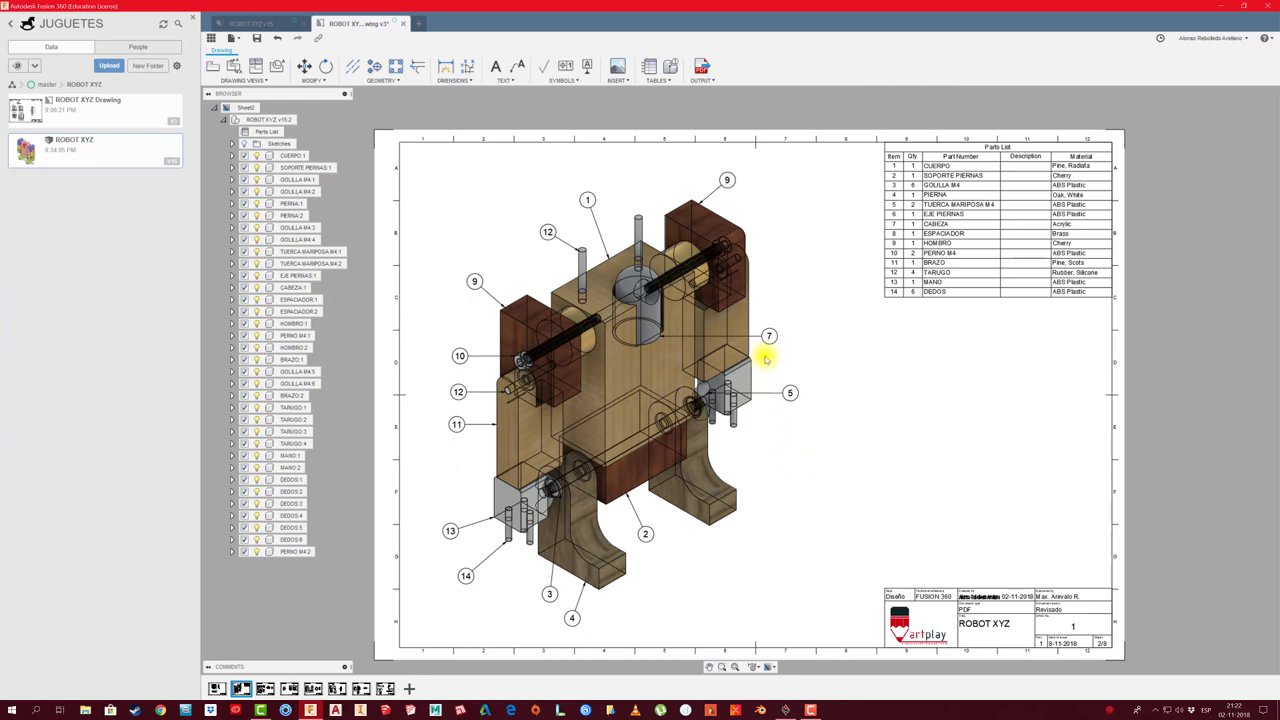
Return the isometric view's style to plain Shaded without hidden edges
{"action": "double_click", "coordinate": [757, 270]}
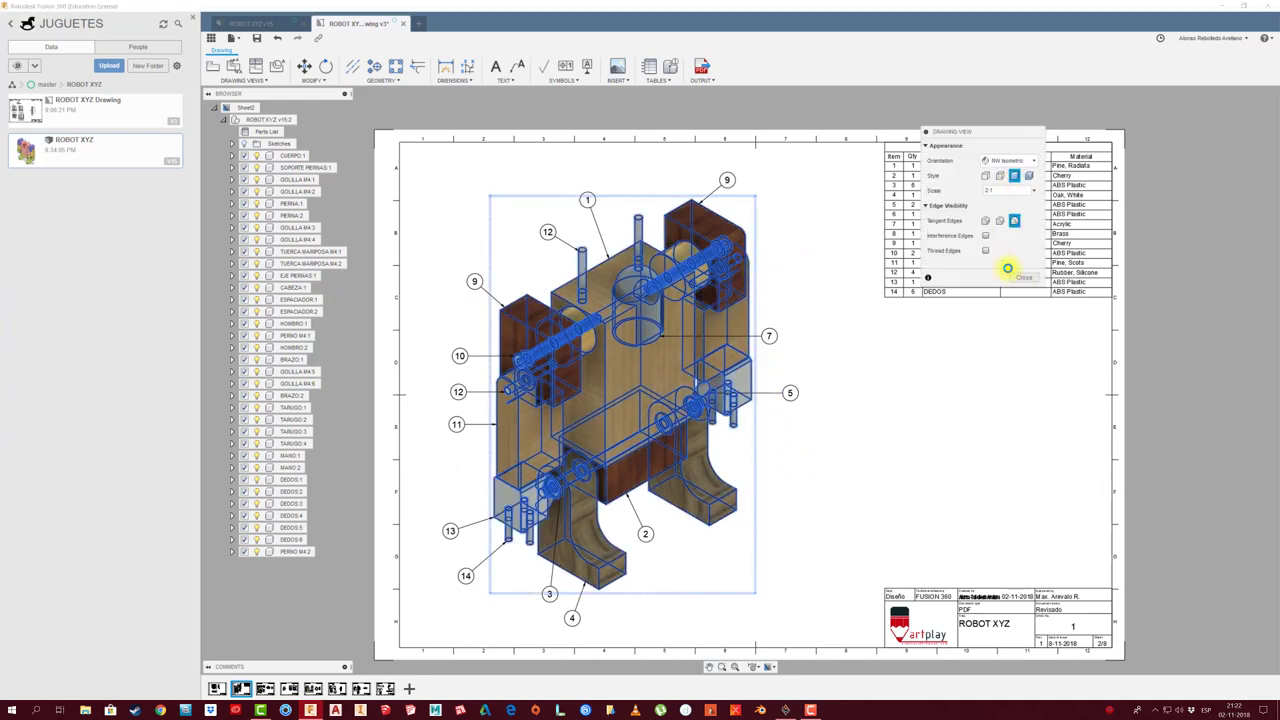
{"action": "left_click", "coordinate": [1024, 277]}
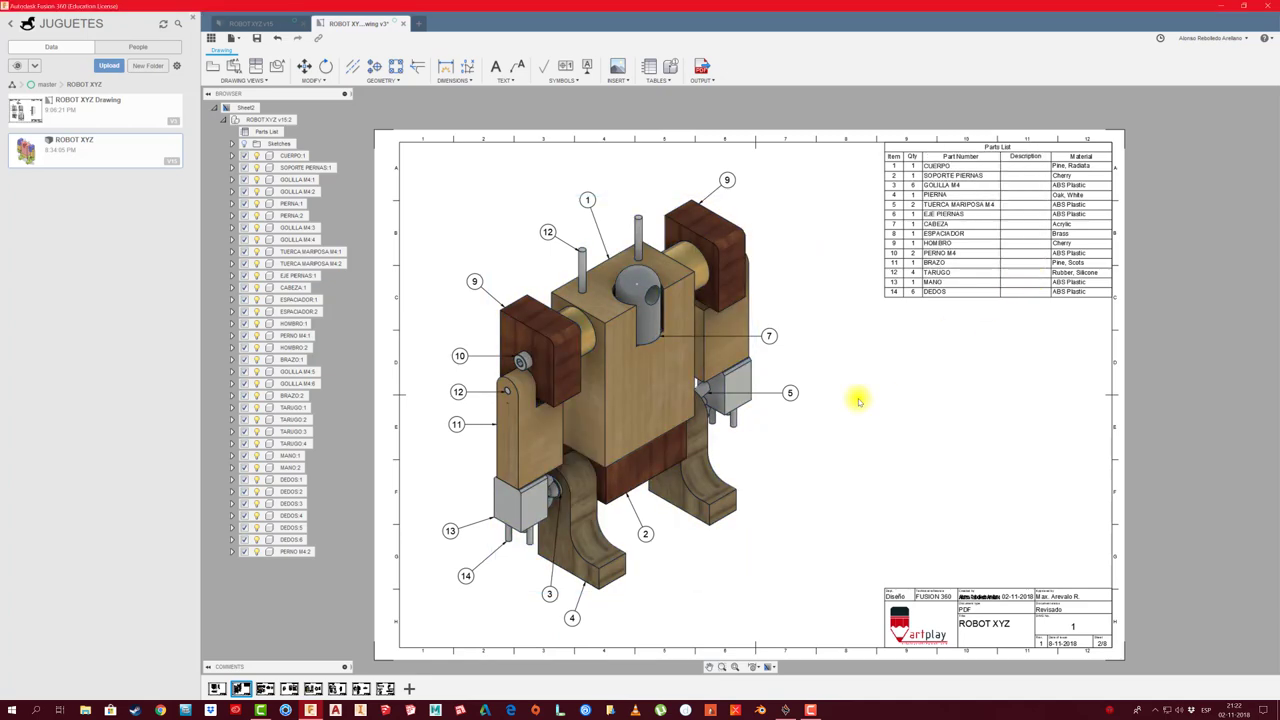
{"action": "scroll", "coordinate": [855, 398], "scroll_direction": "down", "scroll_amount": 2}
Switch to sheet 1 with the orthographic views and centre it
{"action": "left_click", "coordinate": [216, 688]}
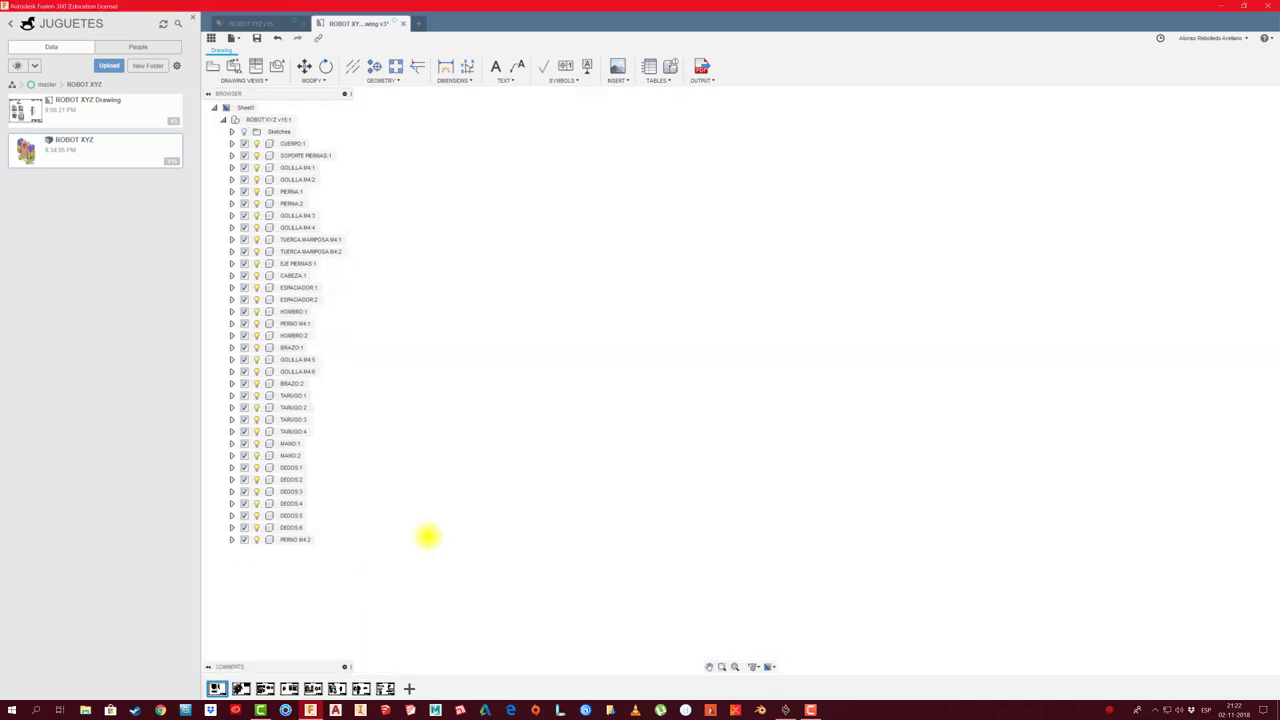
{"action": "middle_click_drag", "start_coordinate": [737, 411], "coordinate": [786, 430]}
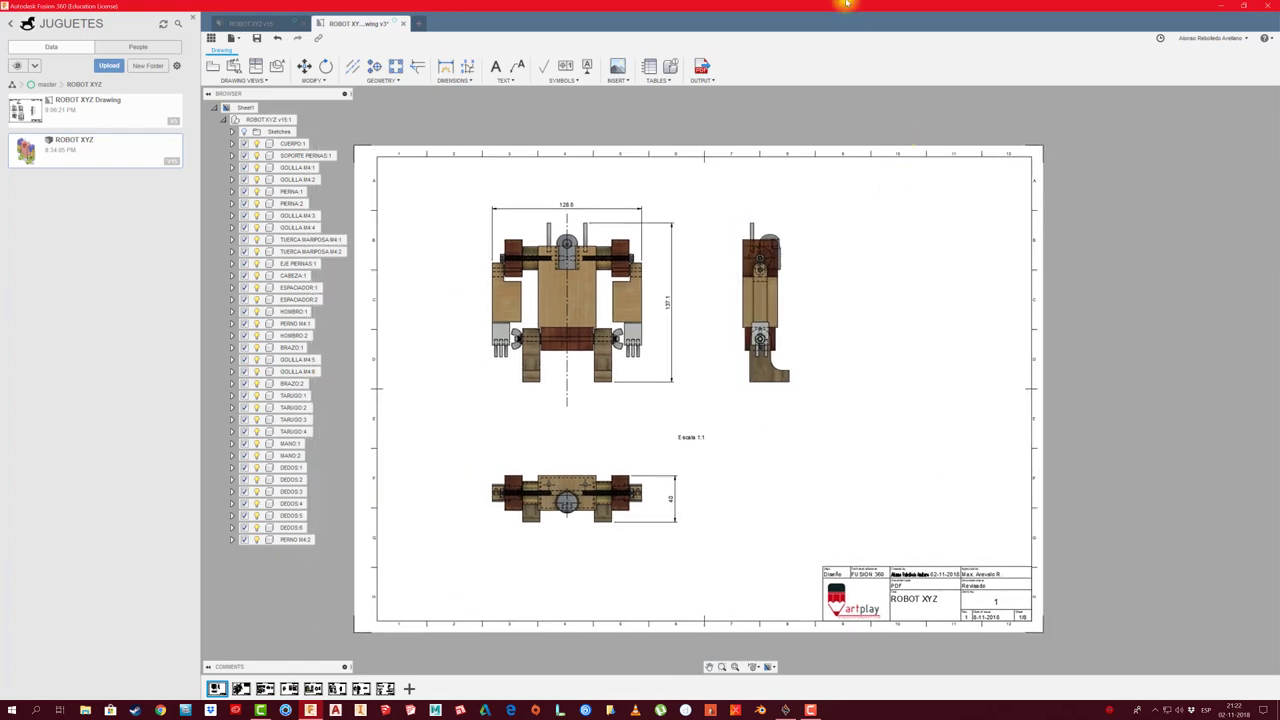
{"action": "left_click", "coordinate": [710, 79]}
Export all sheets as ROBOT XYZ Drawing.pdf to the desktop (Escritorio)
{"action": "left_click", "coordinate": [712, 92]}
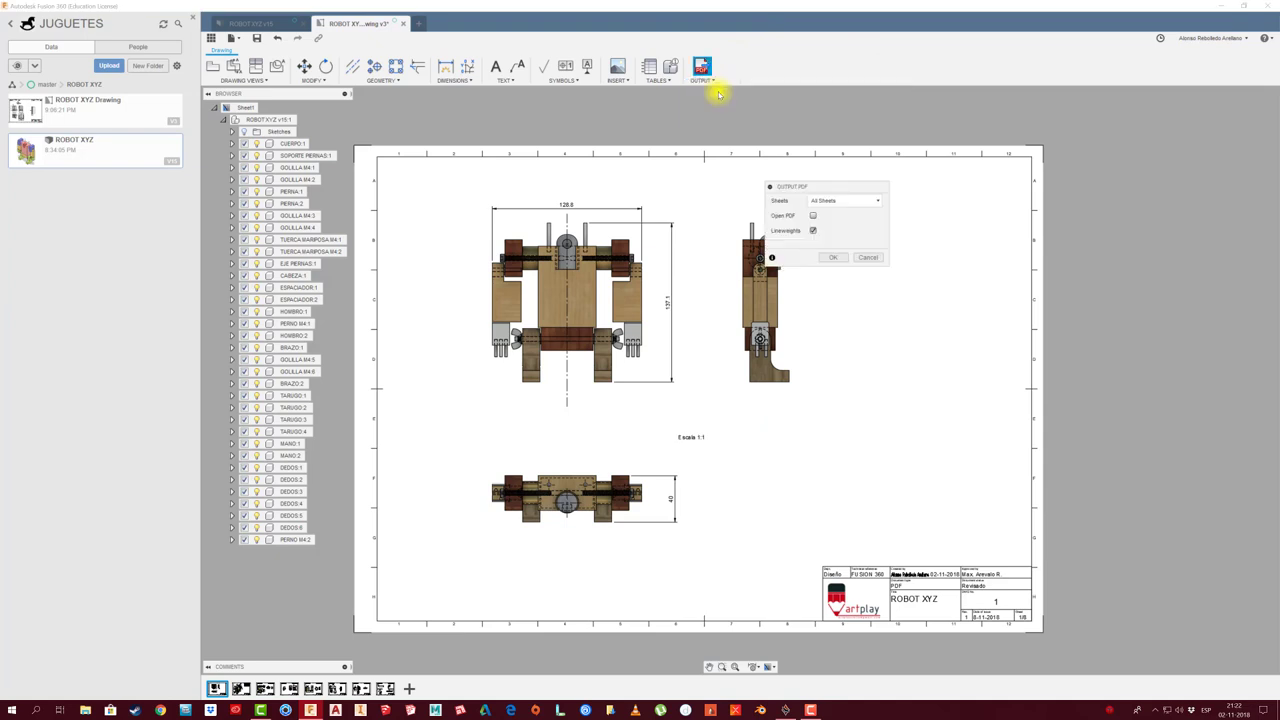
{"action": "left_click", "coordinate": [832, 257]}
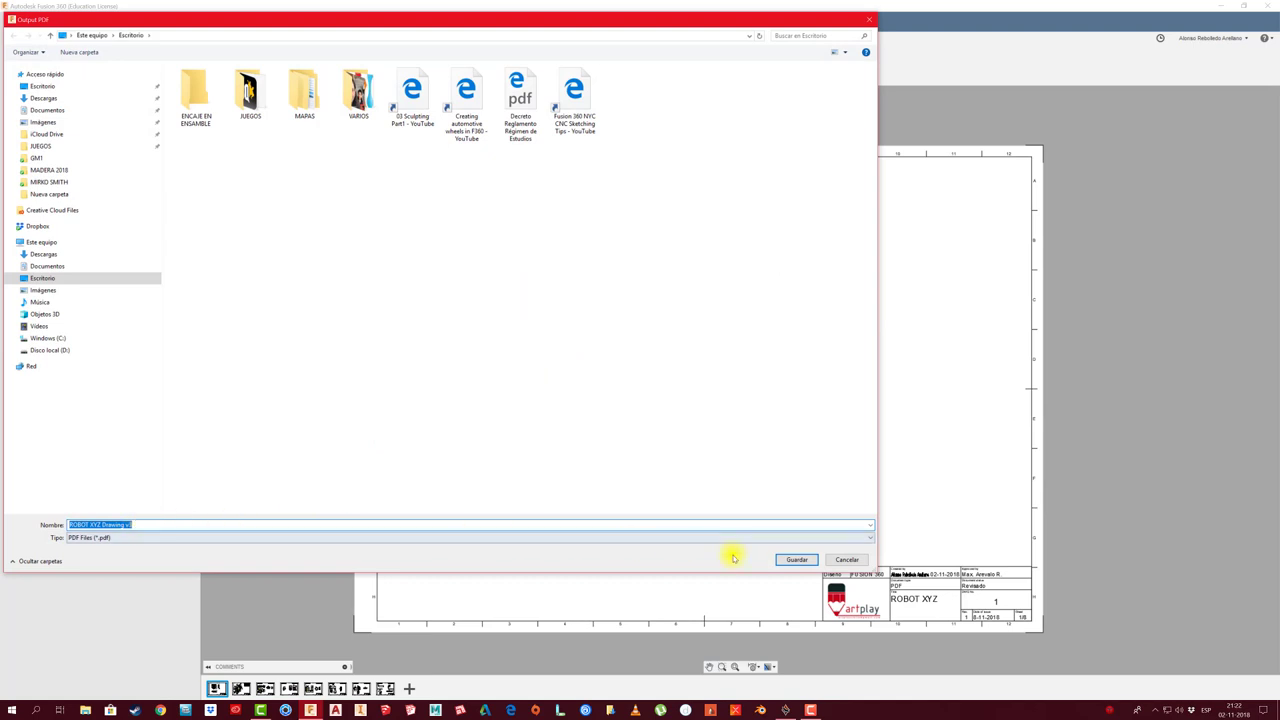
{"action": "left_click", "coordinate": [795, 559]}
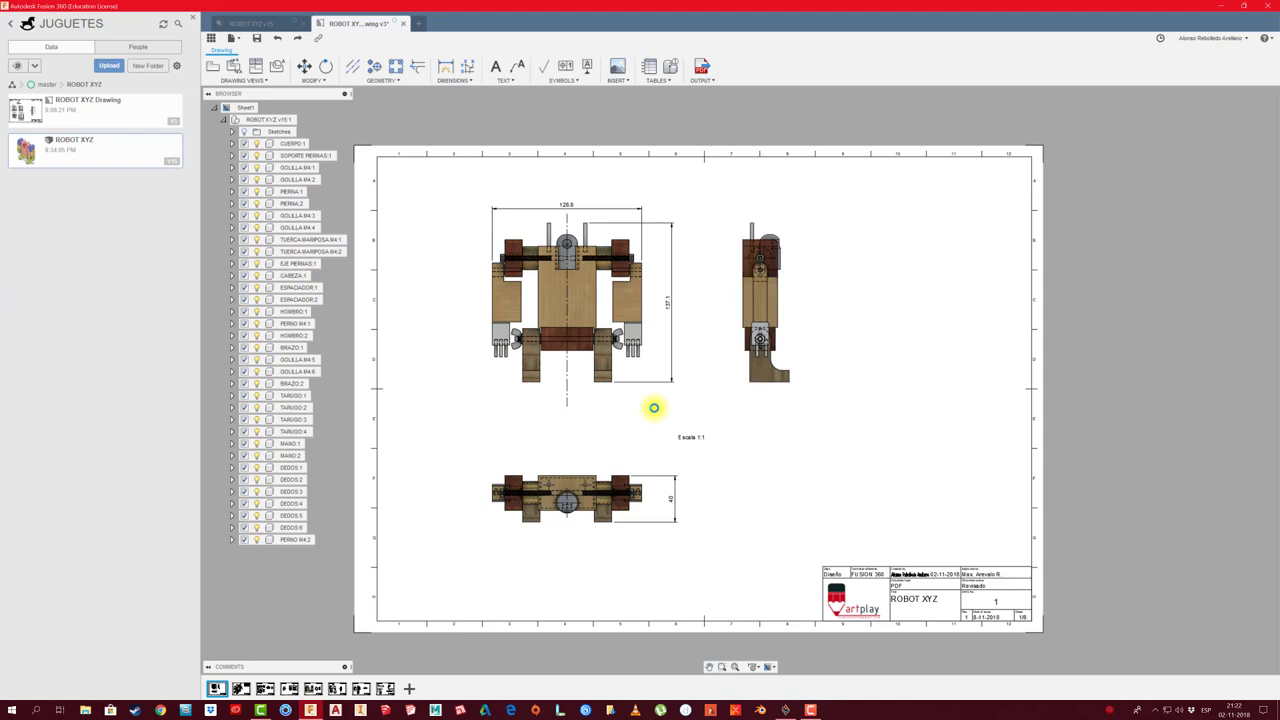
Save the drawing as a new version, close the ROBOT XYZ design, and minimize Fusion 360
{"action": "left_click", "coordinate": [256, 38]}
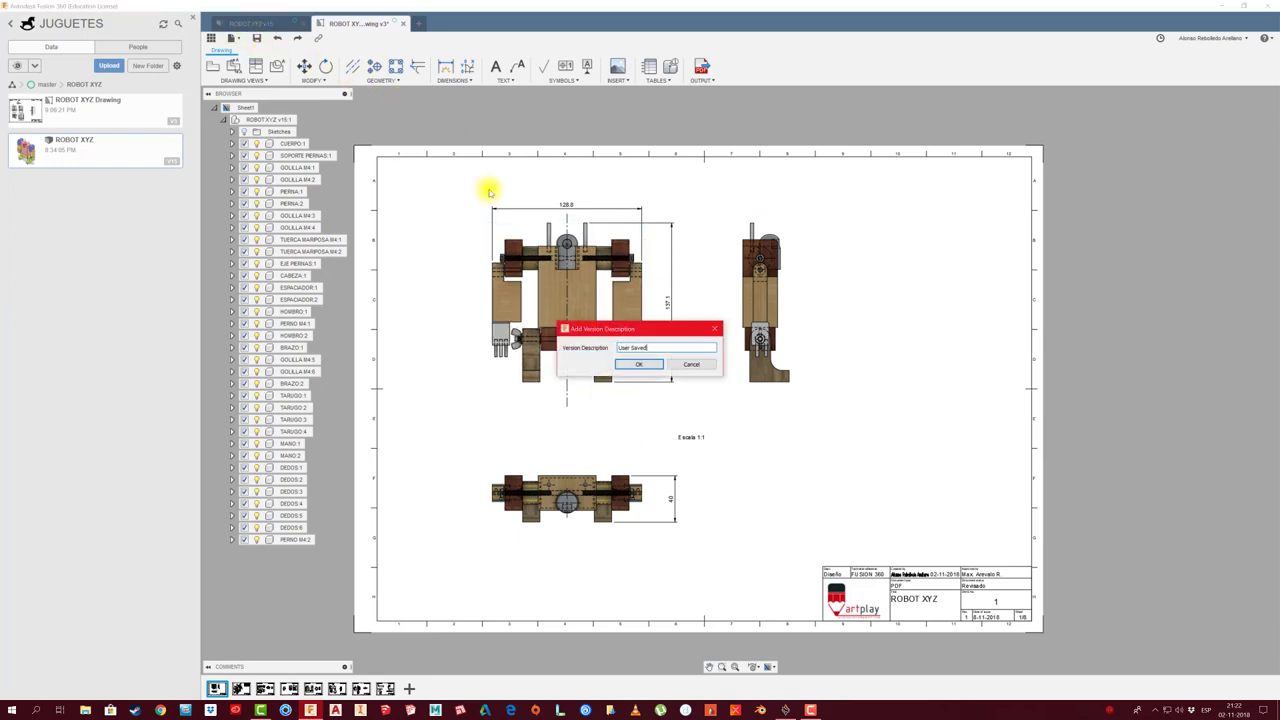
{"action": "left_click", "coordinate": [640, 364]}
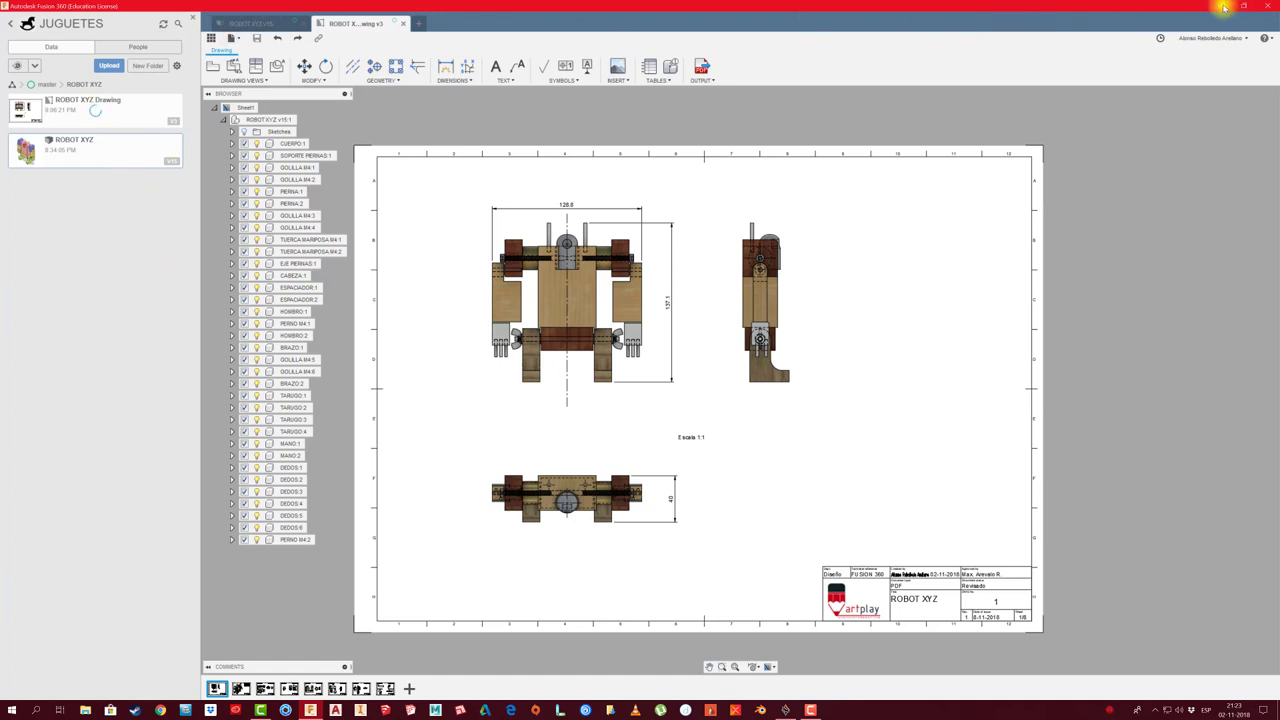
{"action": "left_click", "coordinate": [276, 26]}
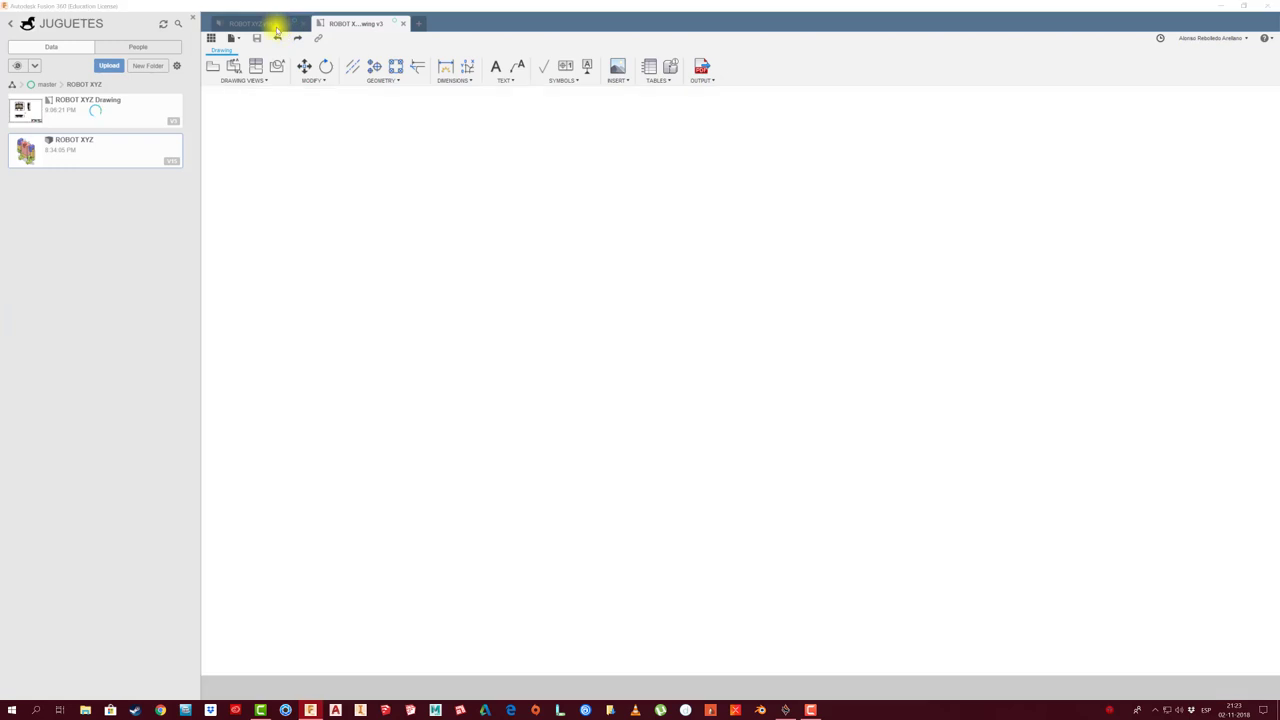
{"action": "left_click", "coordinate": [305, 23]}
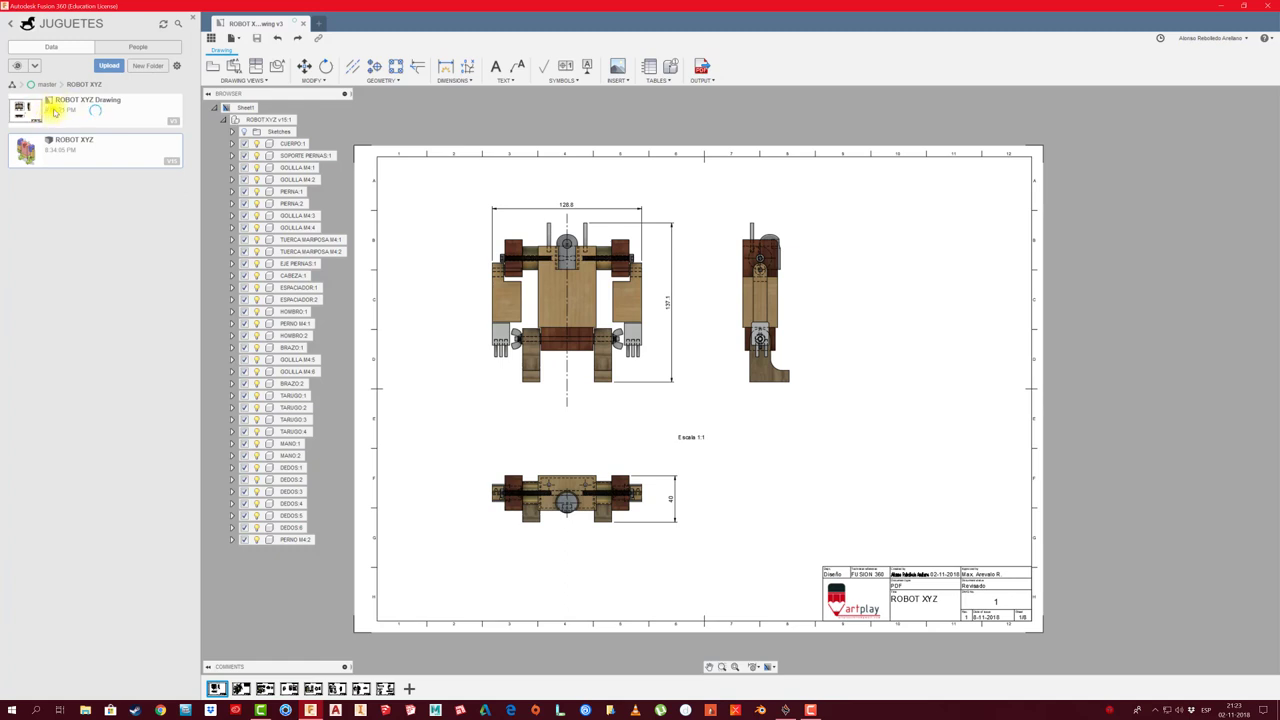
{"action": "mouse_move", "coordinate": [1221, 6]}
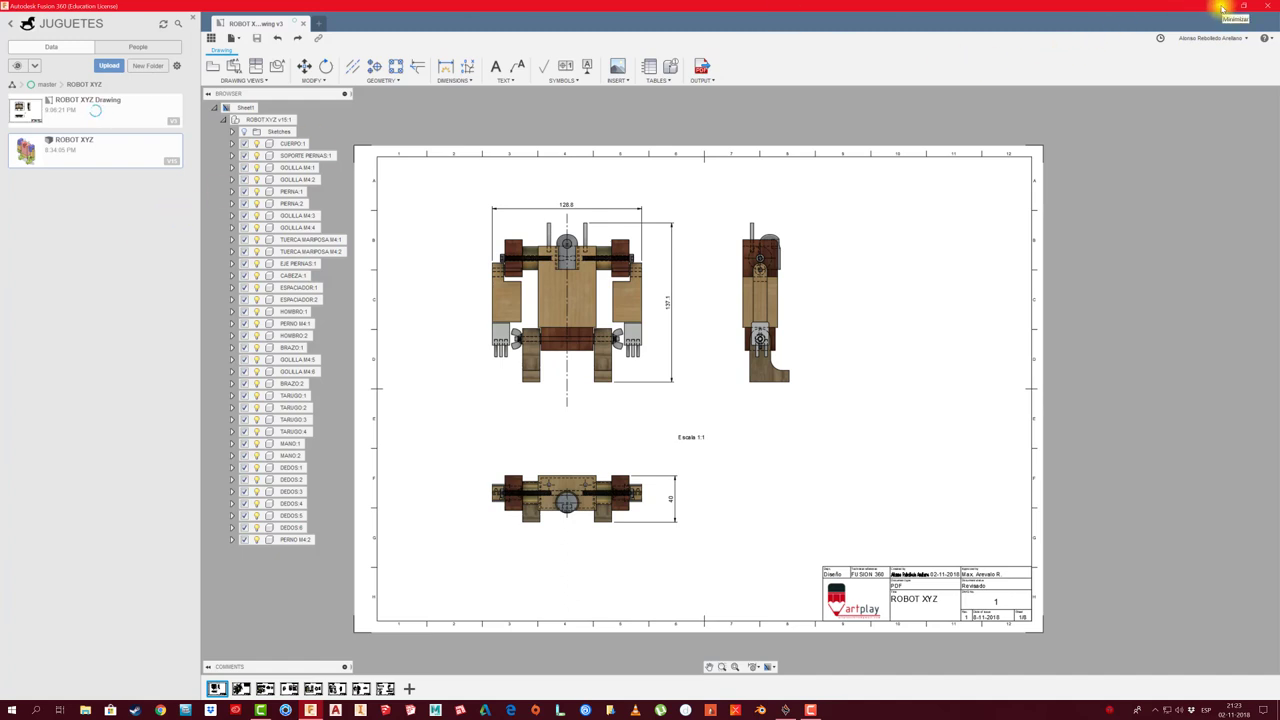
{"action": "left_click", "coordinate": [1222, 8]}
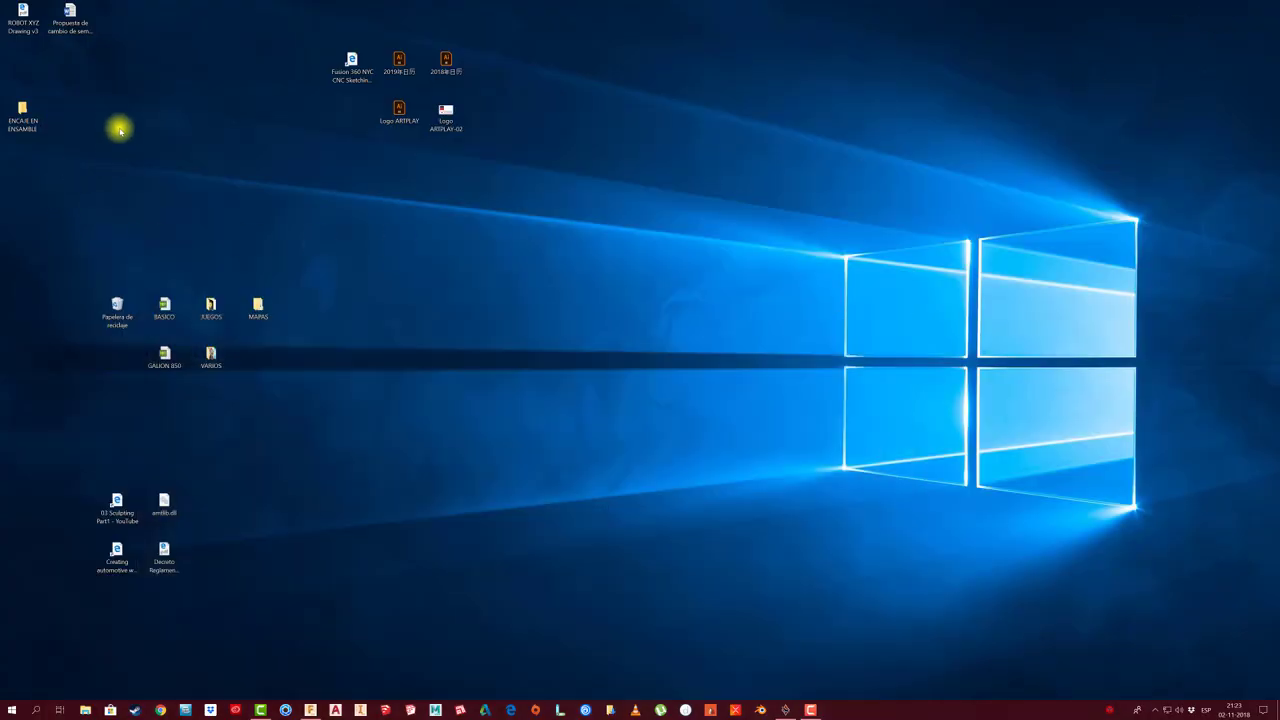
Move the ROBOT XYZ Drawing v3 PDF icon on the desktop and open it in Edge
{"action": "left_click_drag", "start_coordinate": [22, 14], "coordinate": [582, 210]}
{"action": "double_click", "coordinate": [586, 204]}
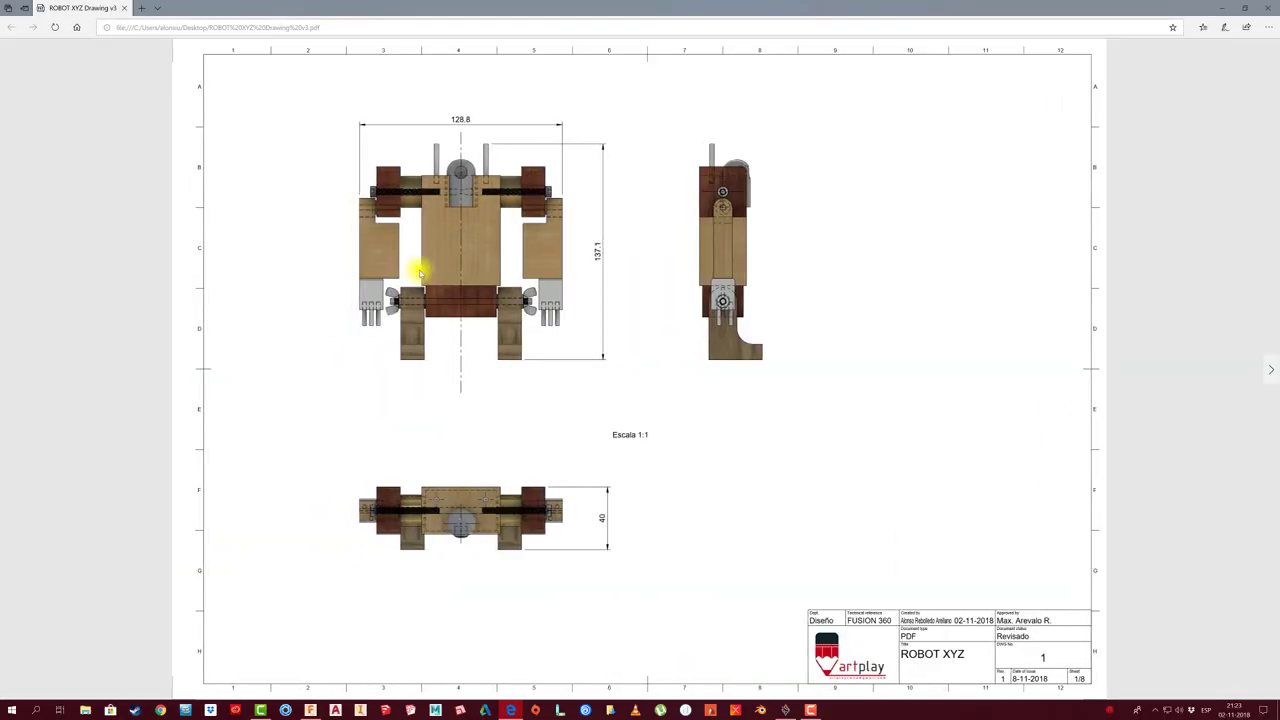
Page forward through the PDF sheets to the last sheet, 8 of 8
{"action": "key", "text": "Right"}
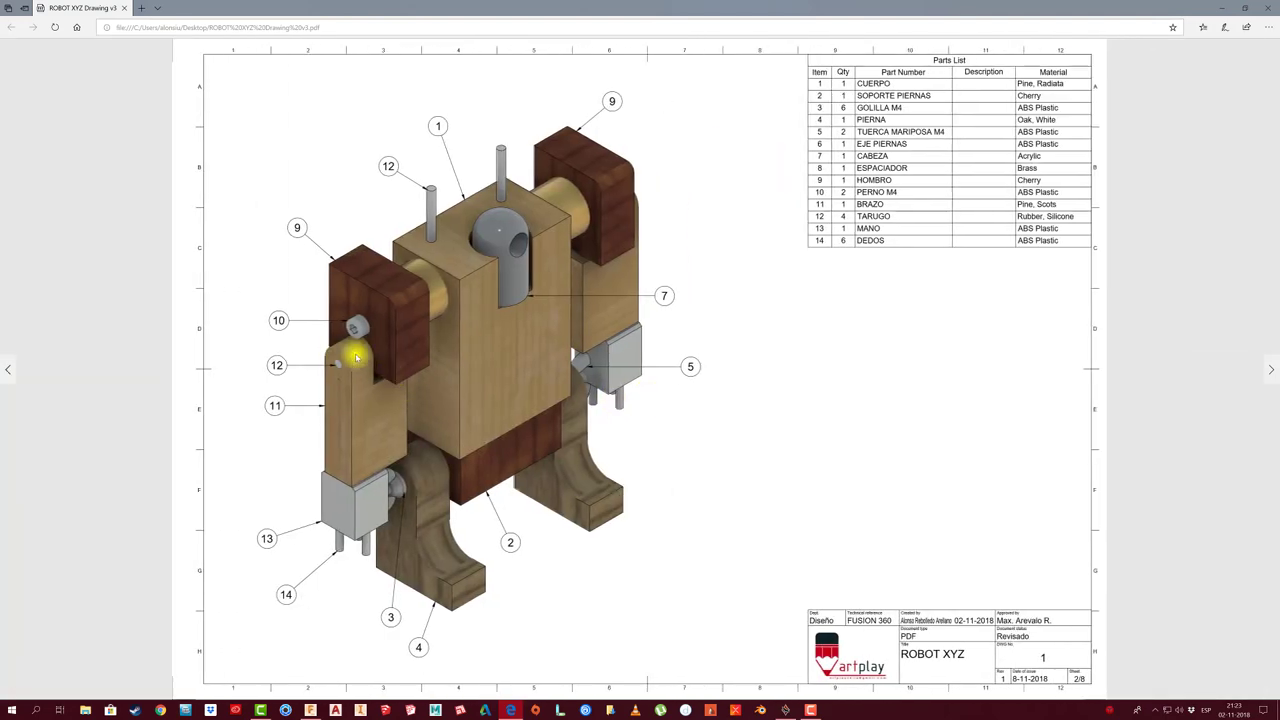
{"action": "key", "text": "Right"}
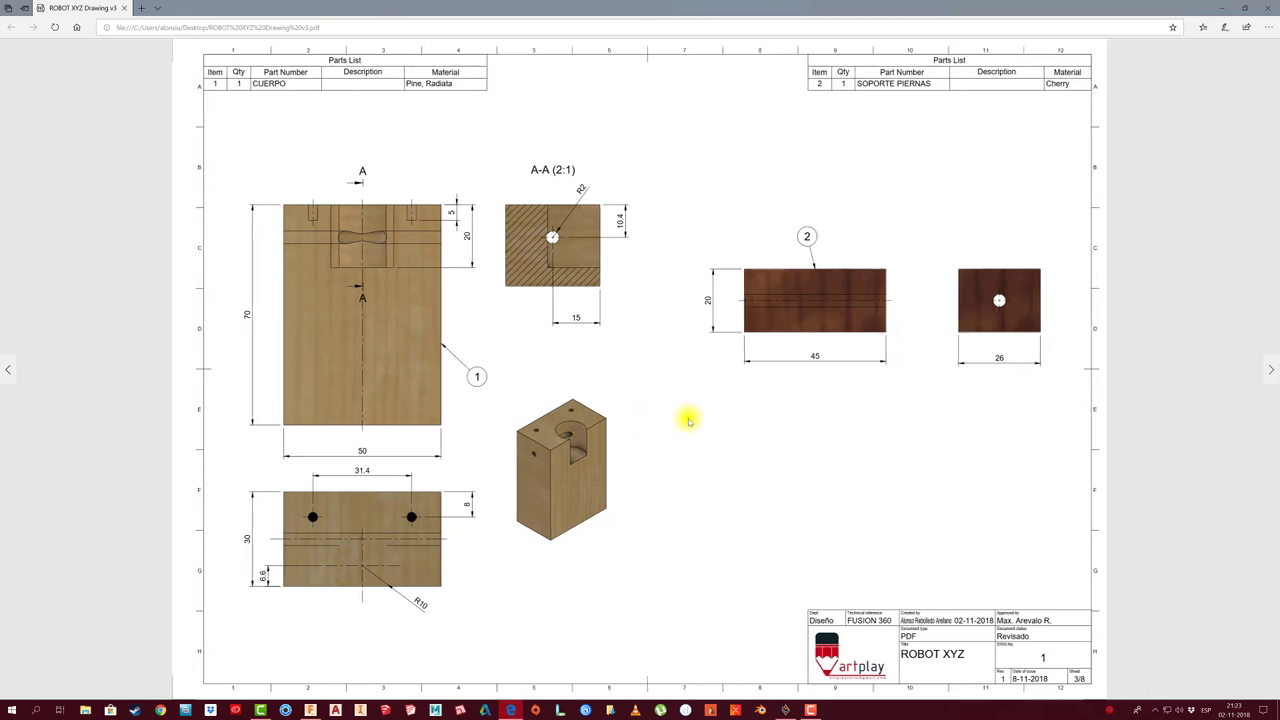
{"action": "key", "text": "Right"}
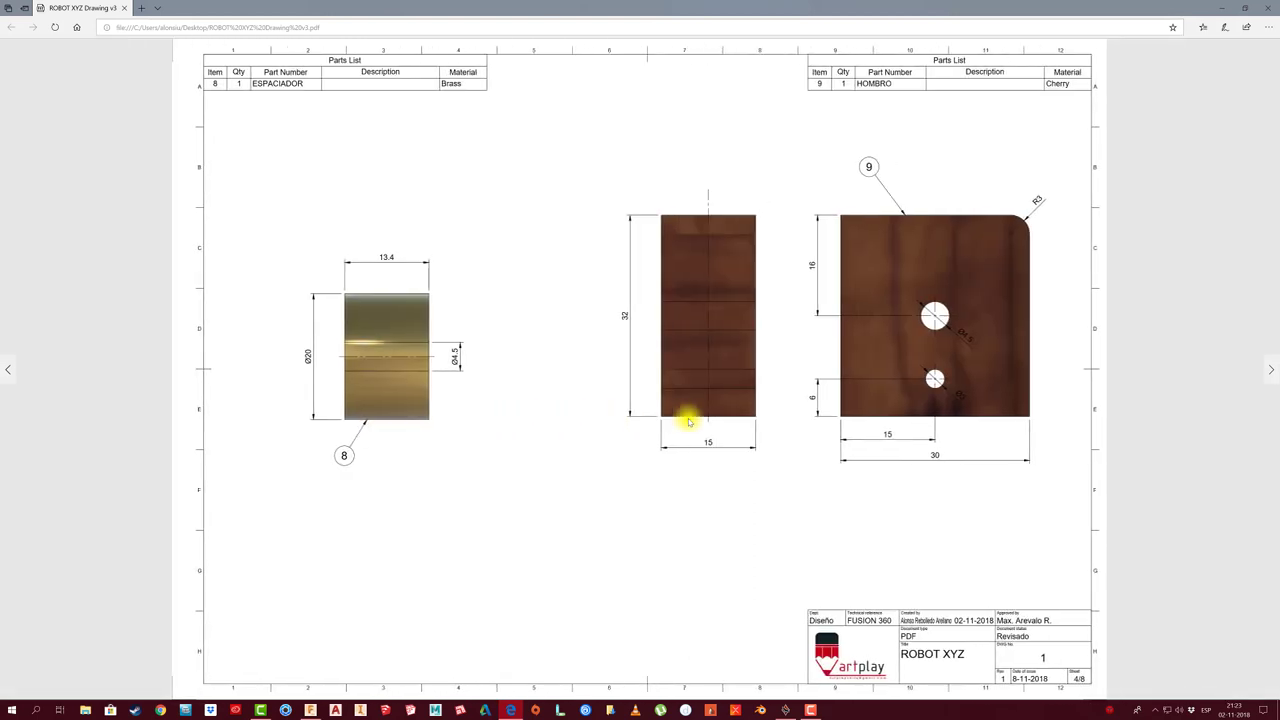
{"action": "key", "text": "Right"}
{"action": "key", "text": "Right"}
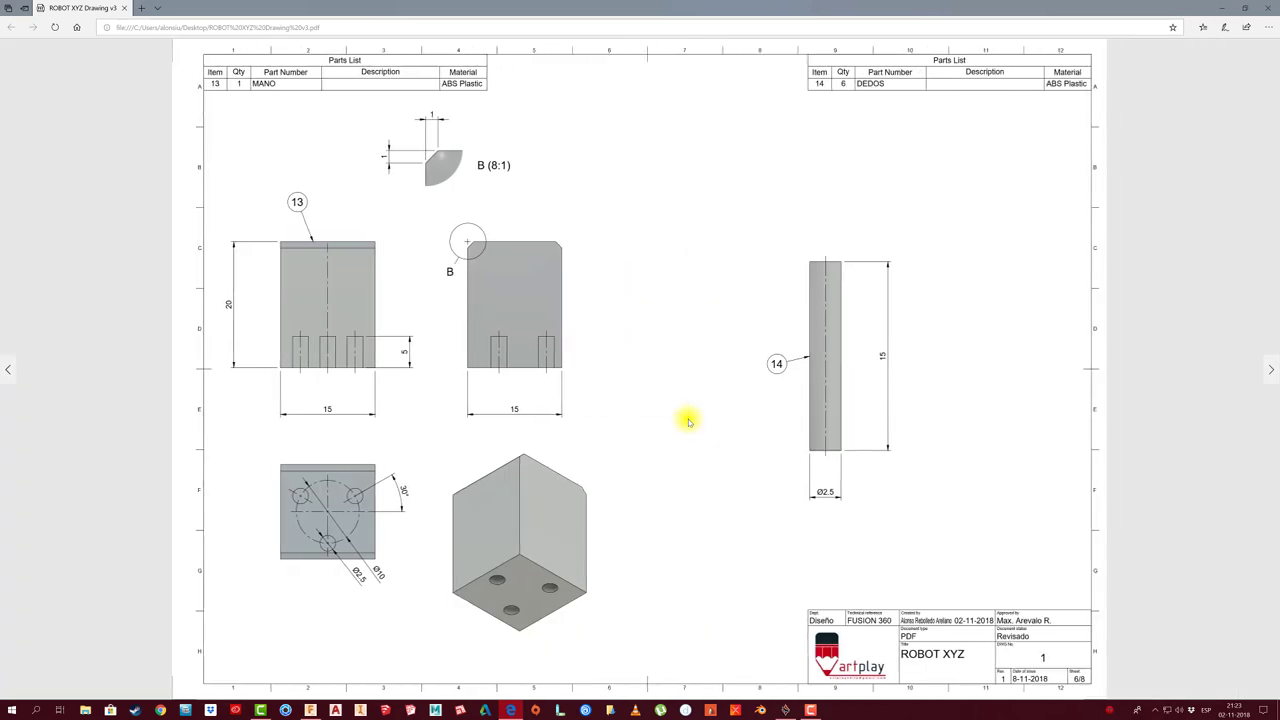
{"action": "key", "text": "Right"}
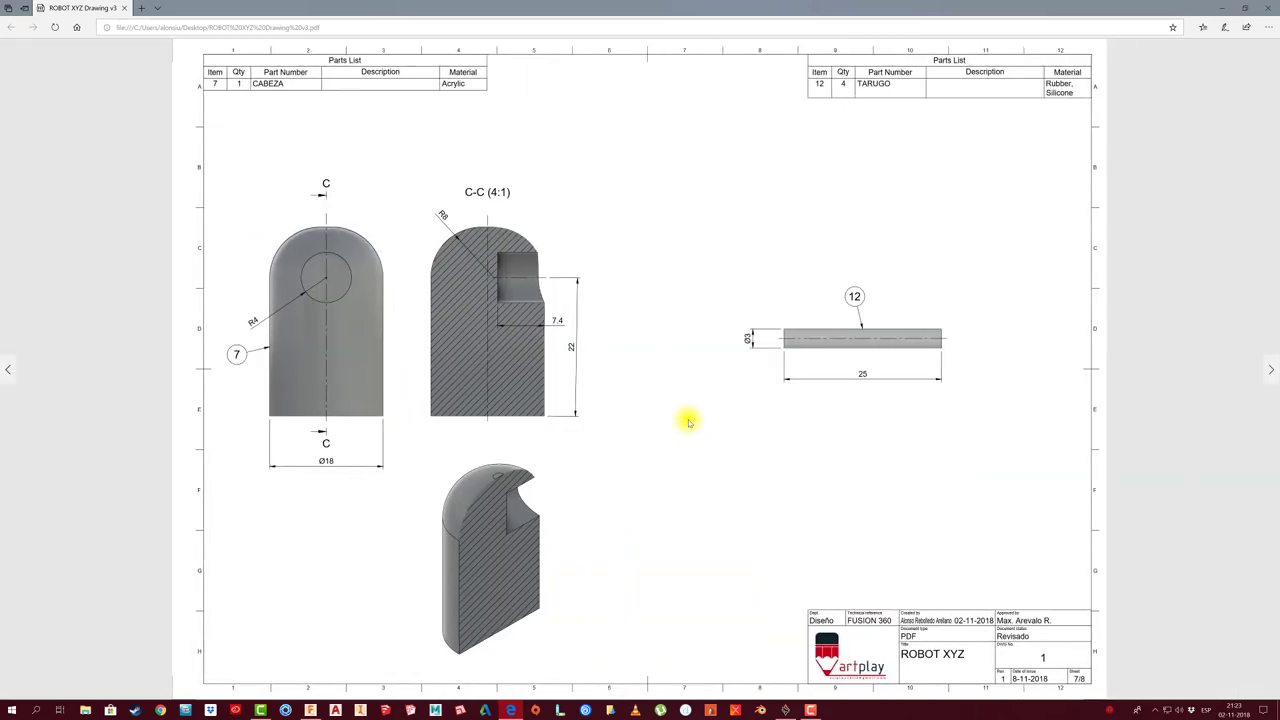
{"action": "key", "text": "Right"}
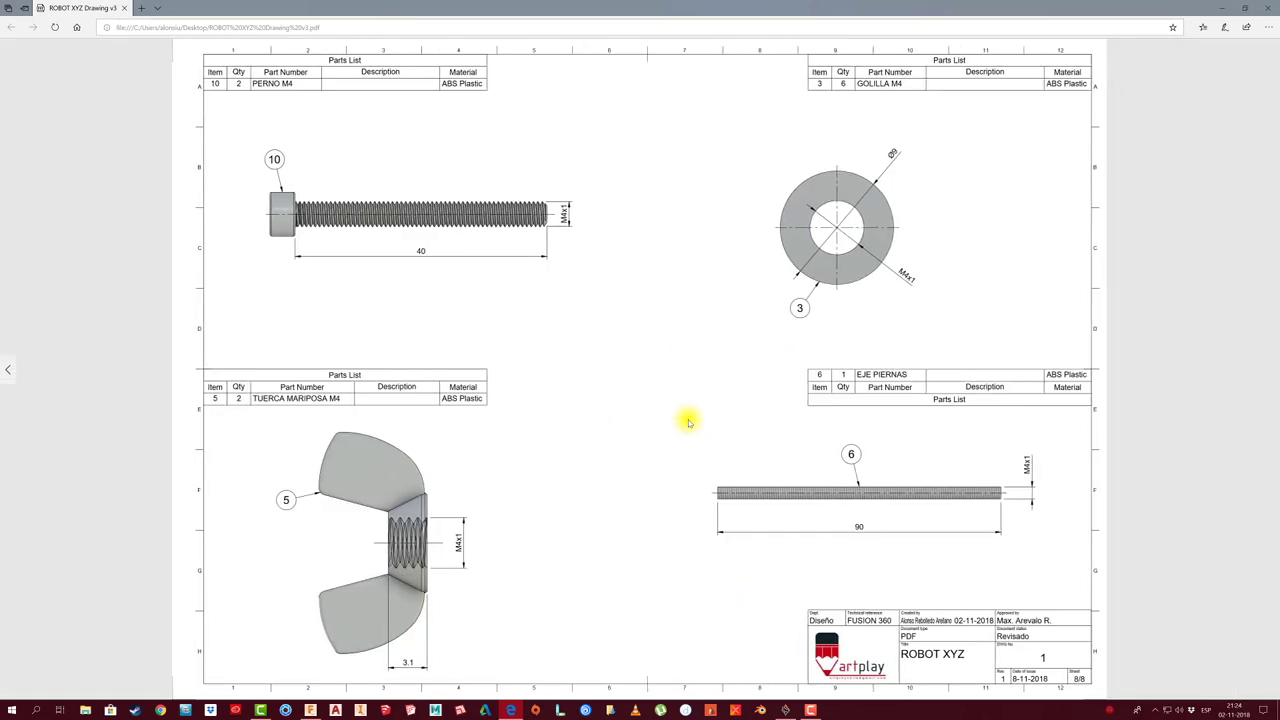
{"action": "key", "text": "Left"}
{"action": "key", "text": "Left"}
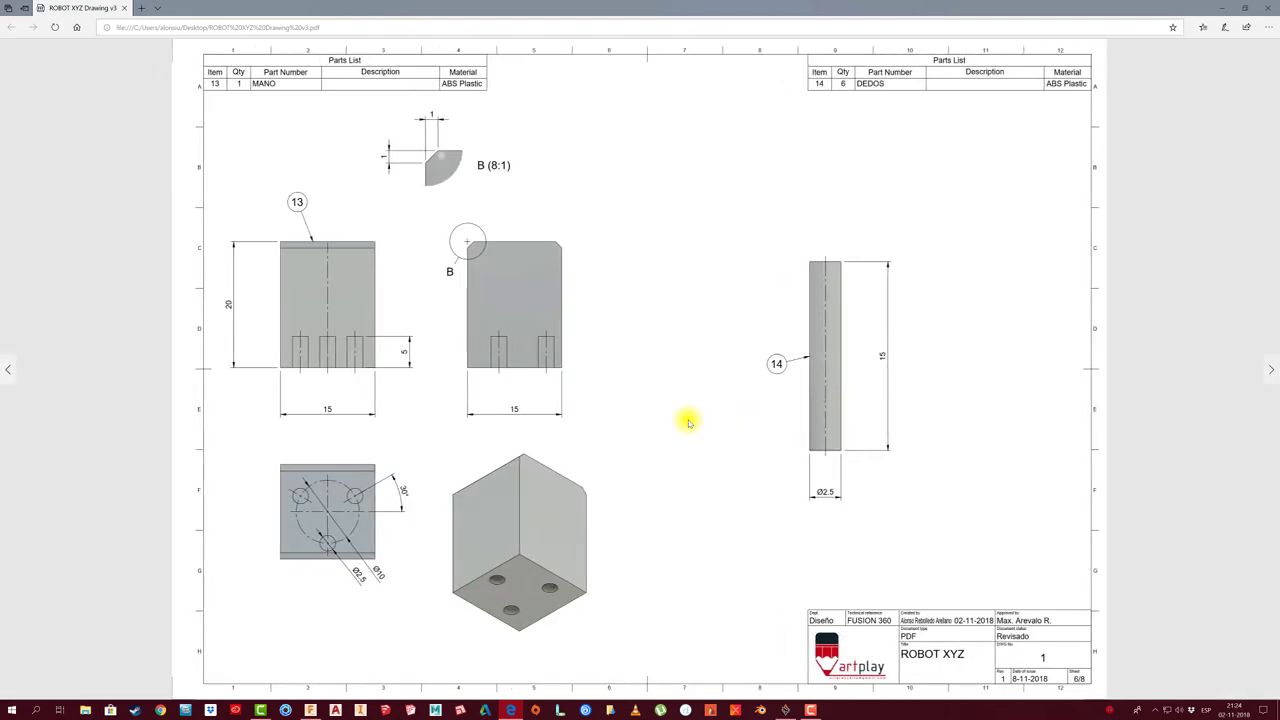
{"action": "key", "text": "Left"}
{"action": "key", "text": "Left"}
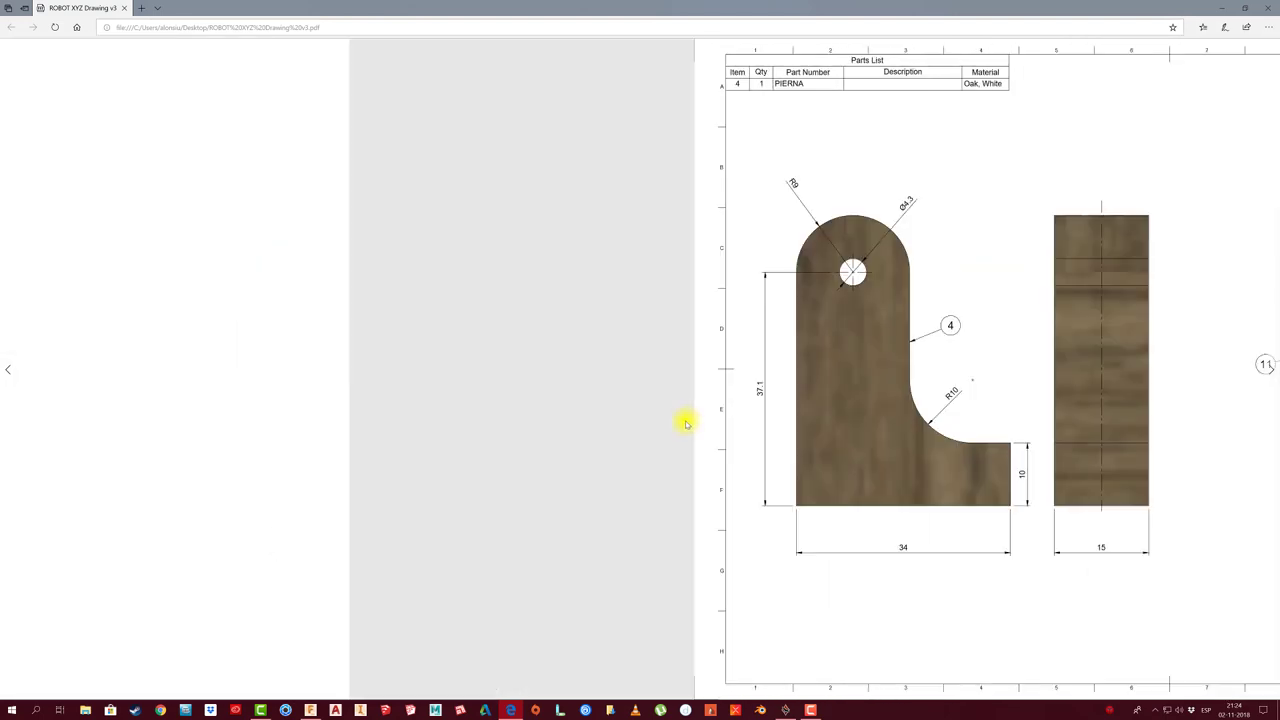
{"action": "key", "text": "Right"}
{"action": "key", "text": "Right"}
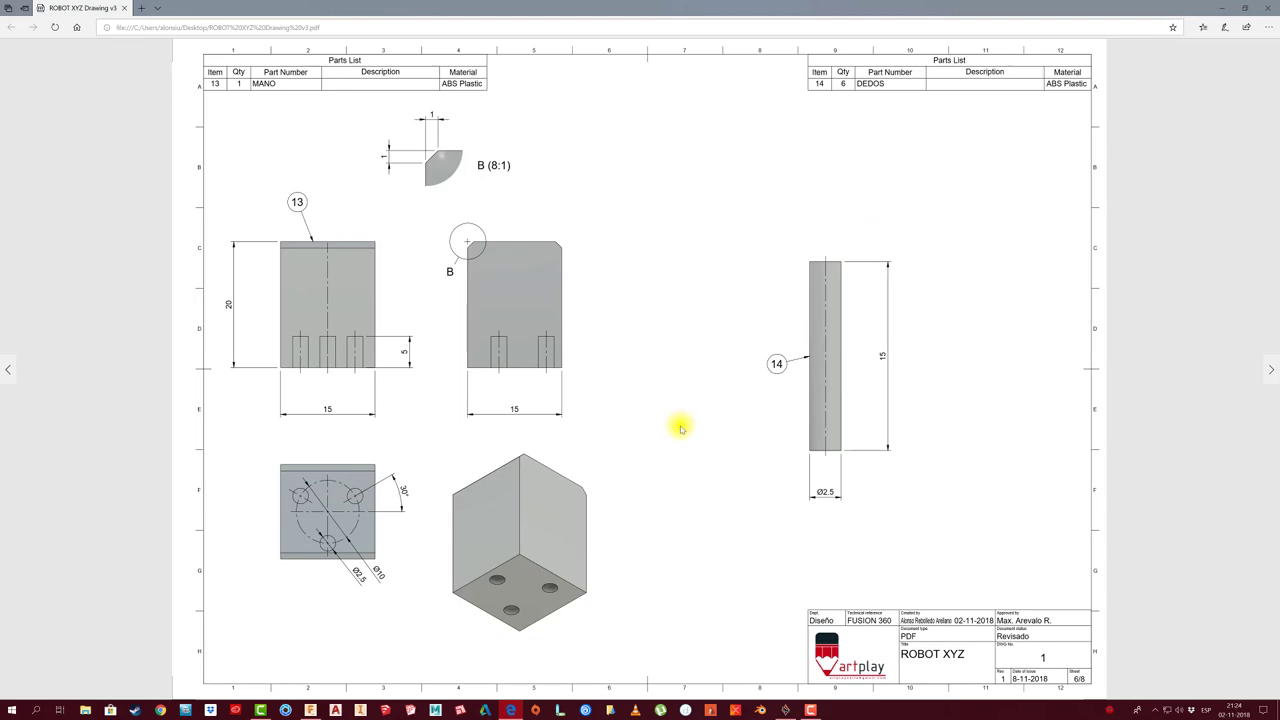
{"action": "key", "text": "Right"}
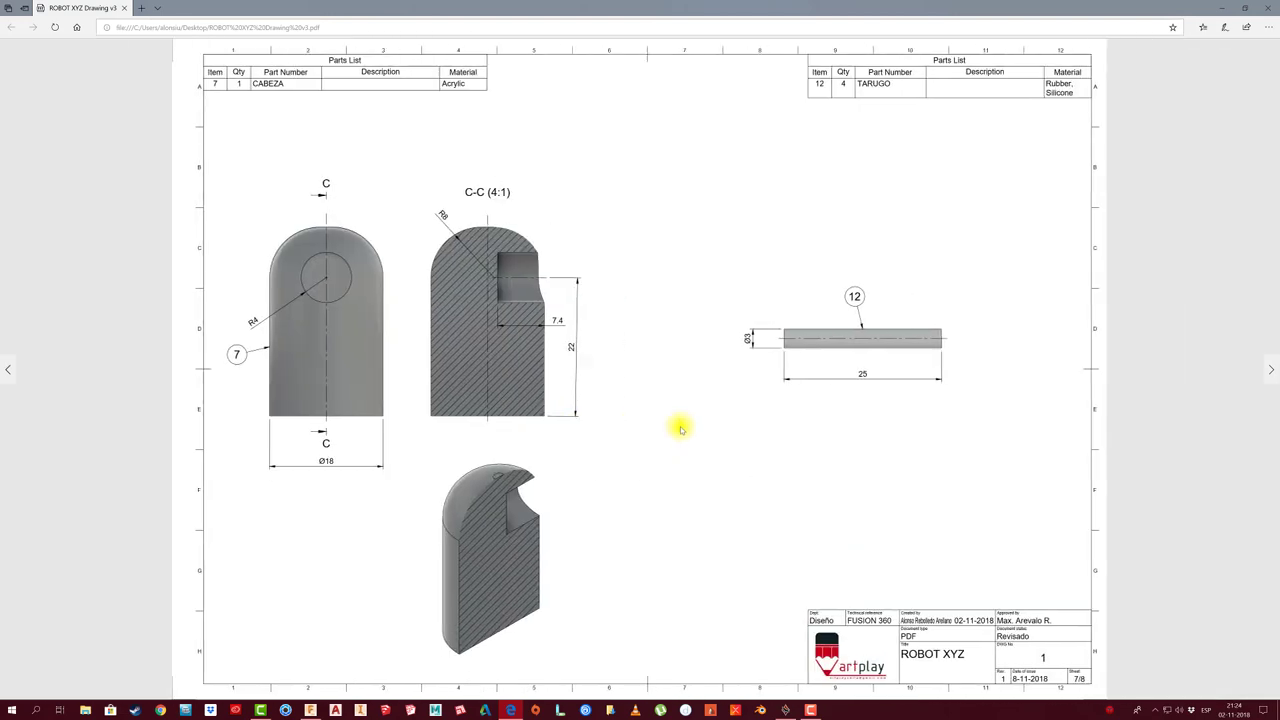
{"action": "key", "text": "Right"}
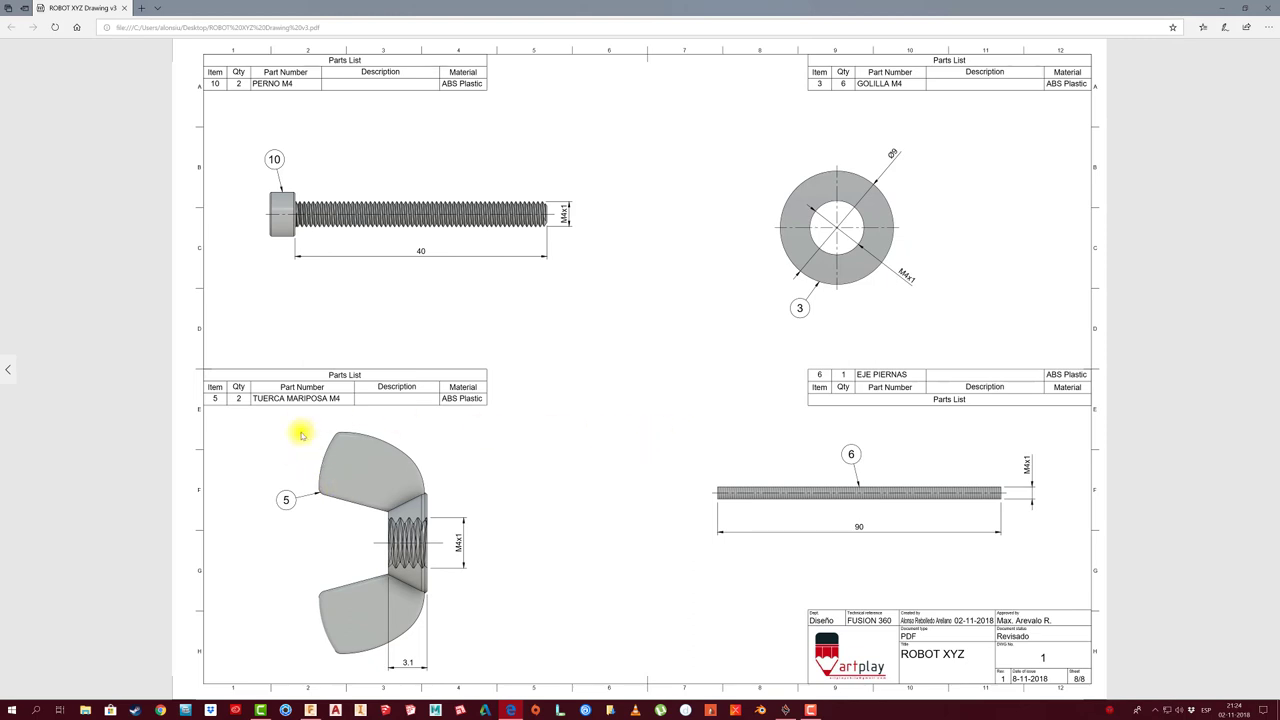
Page back to the CUERPO and SOPORTE PIERNAS sheet, then close Edge
{"action": "key", "text": "Left"}
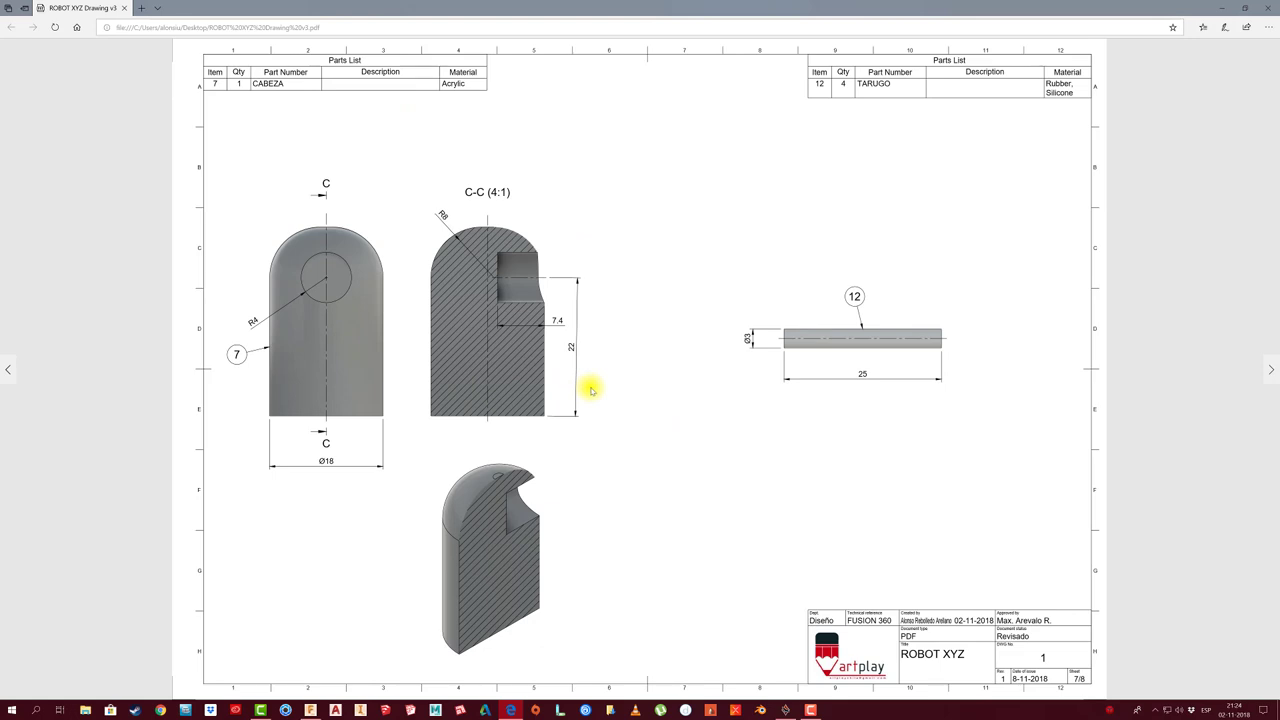
{"action": "key", "text": "Left"}
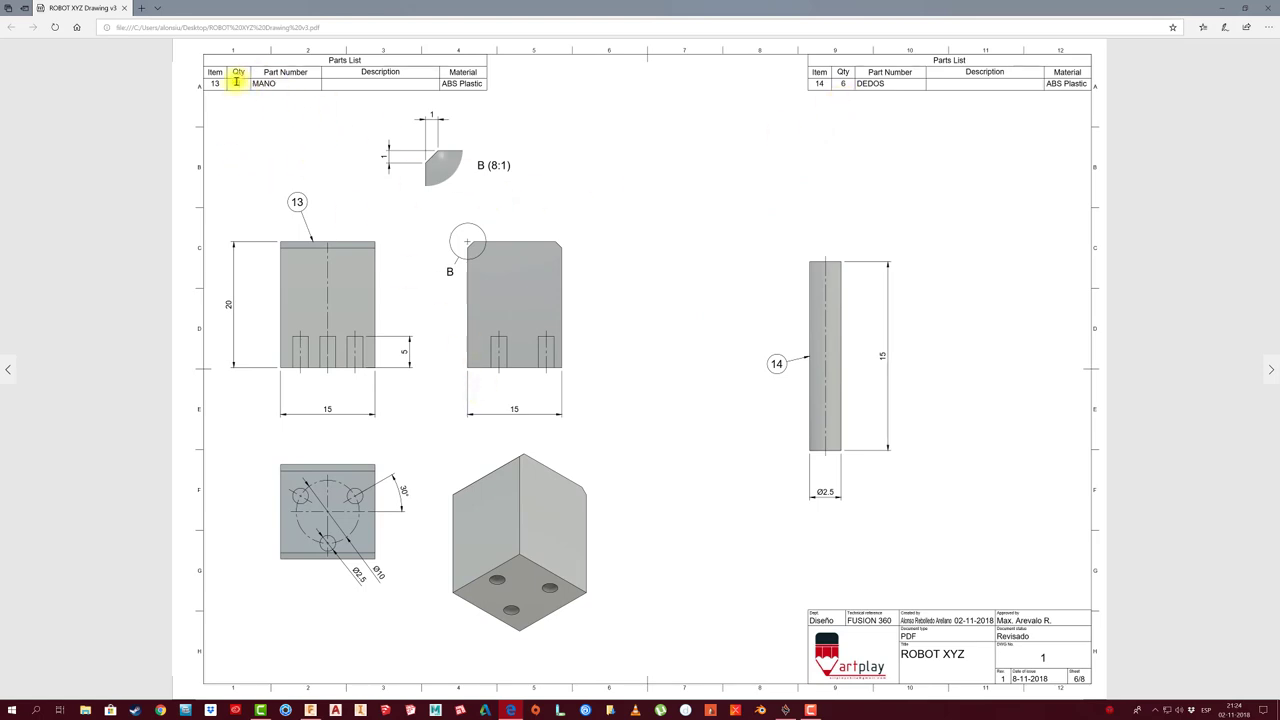
{"action": "key", "text": "Left"}
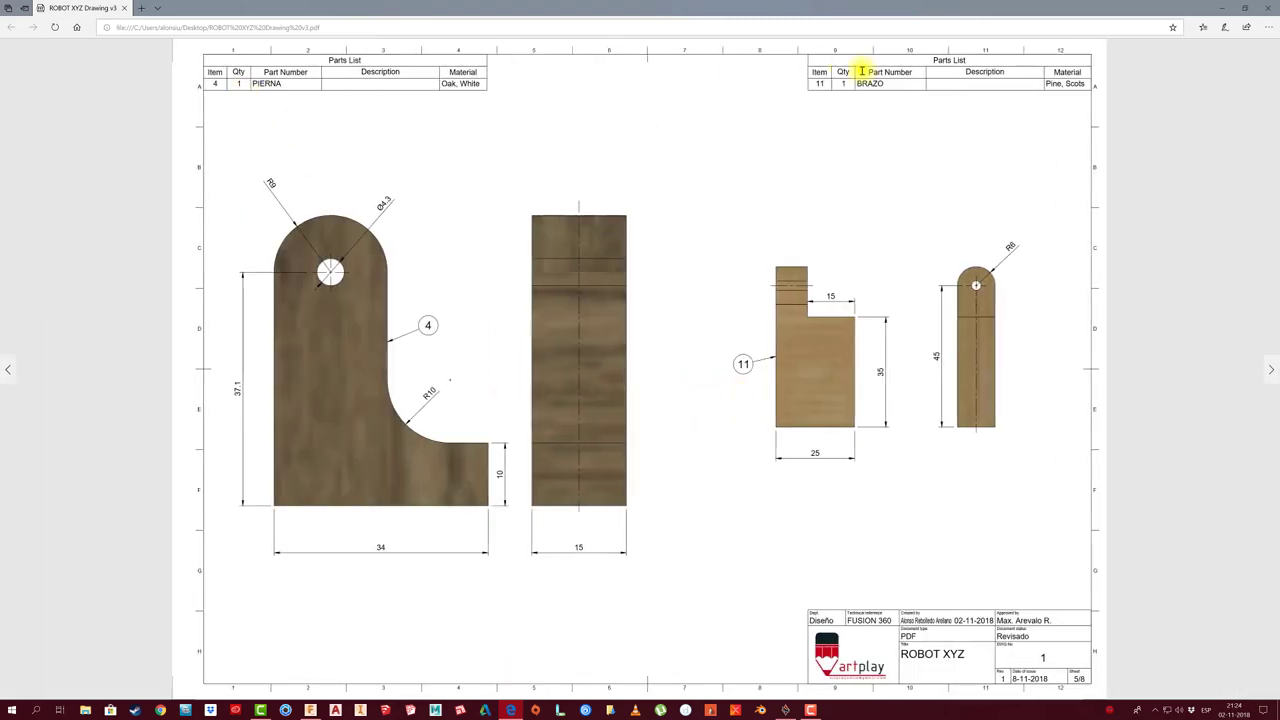
{"action": "key", "text": "Left"}
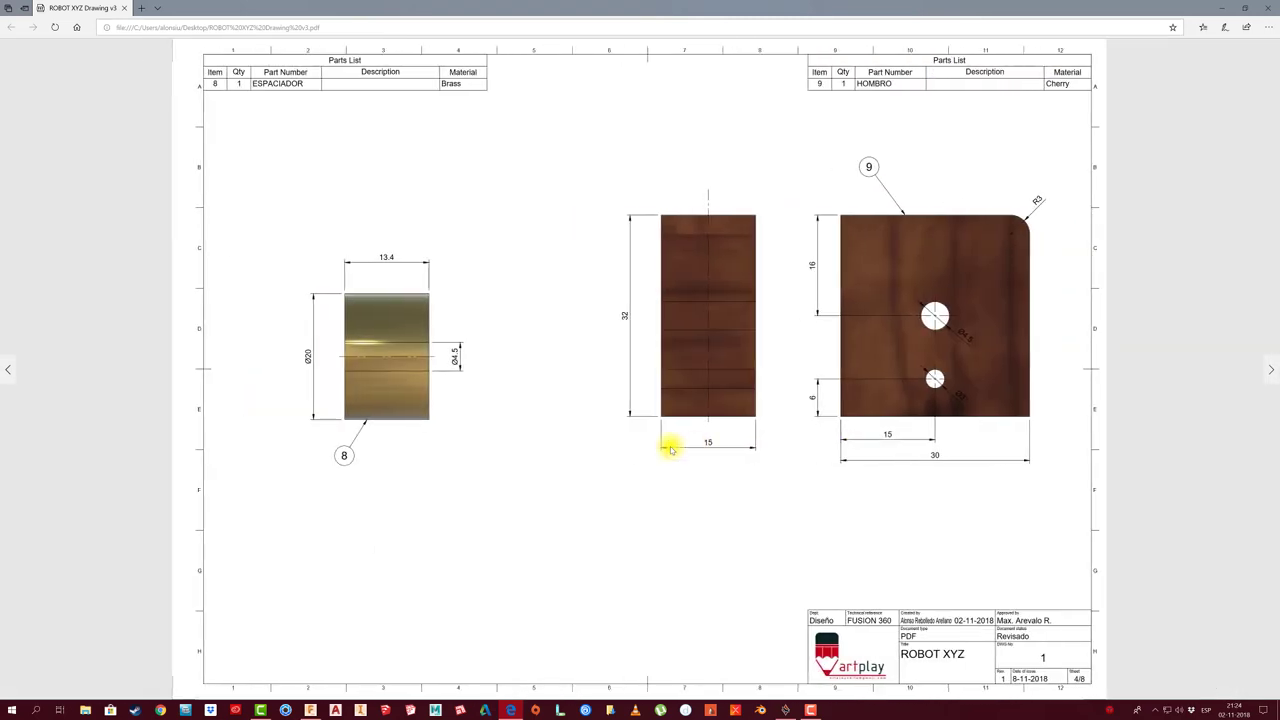
{"action": "key", "text": "Left"}
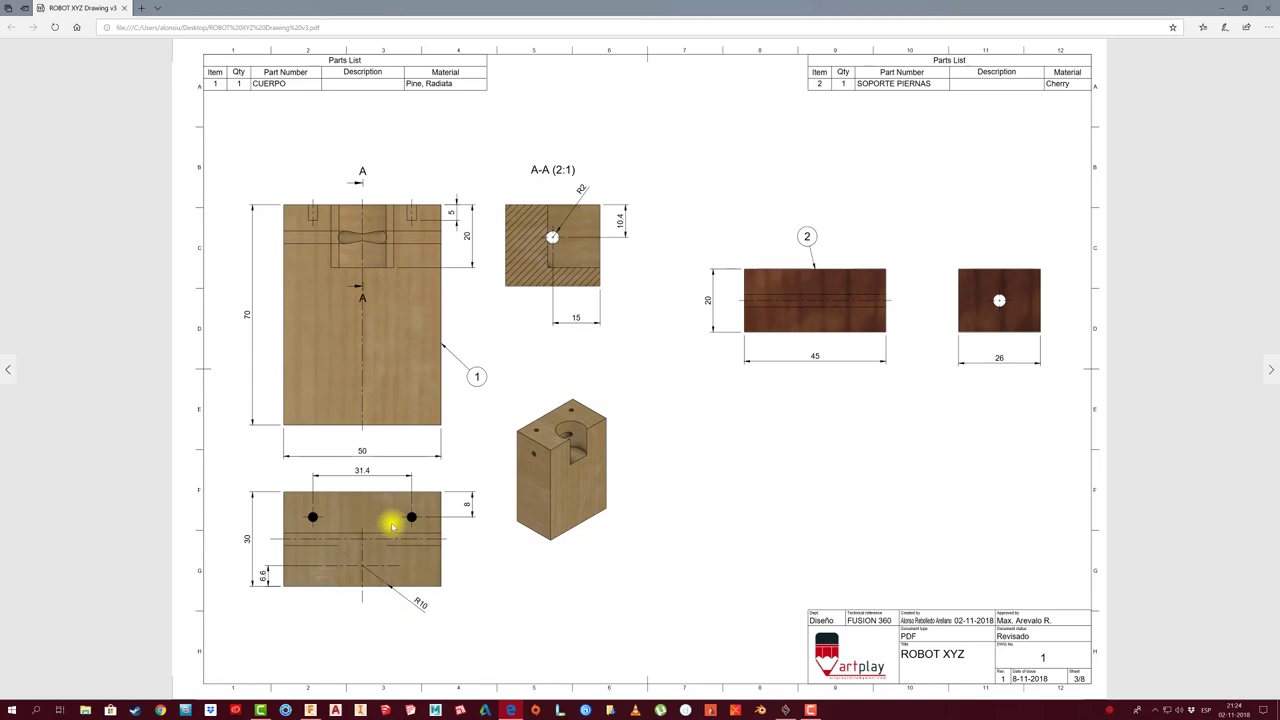
{"action": "scroll", "coordinate": [576, 559], "scroll_direction": "up", "scroll_amount": 1}
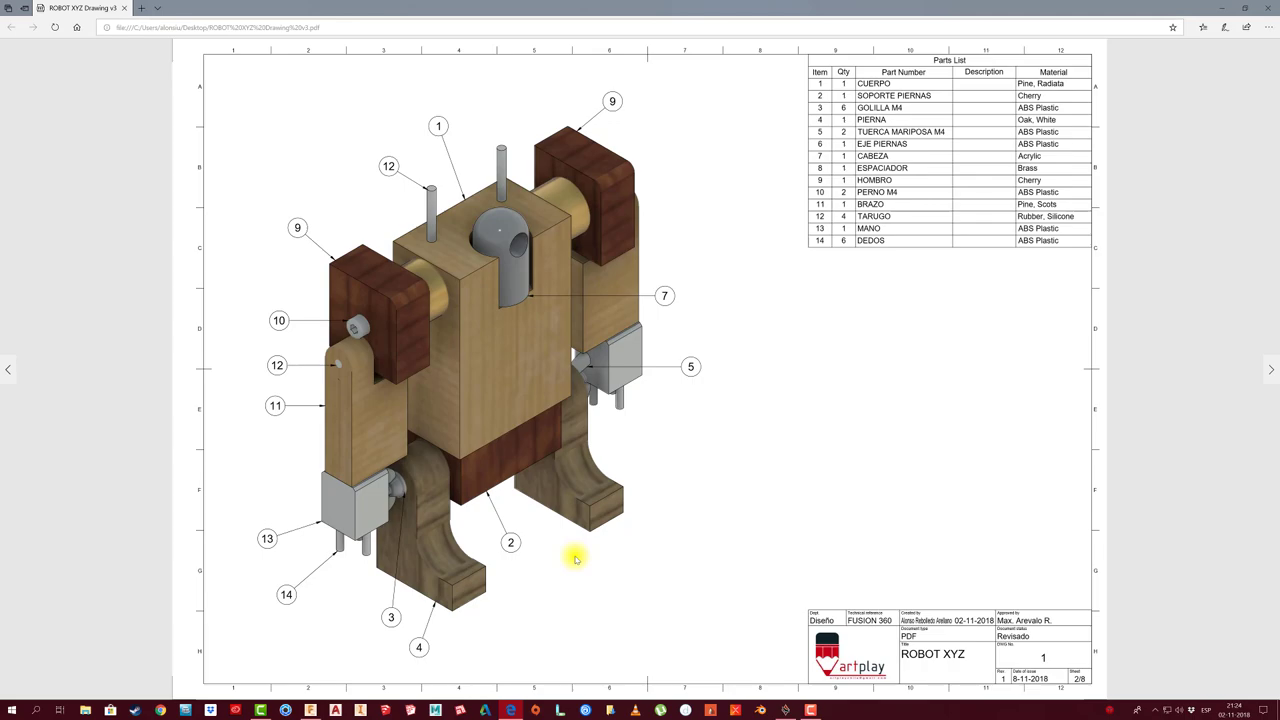
{"action": "left_click", "coordinate": [1268, 8]}
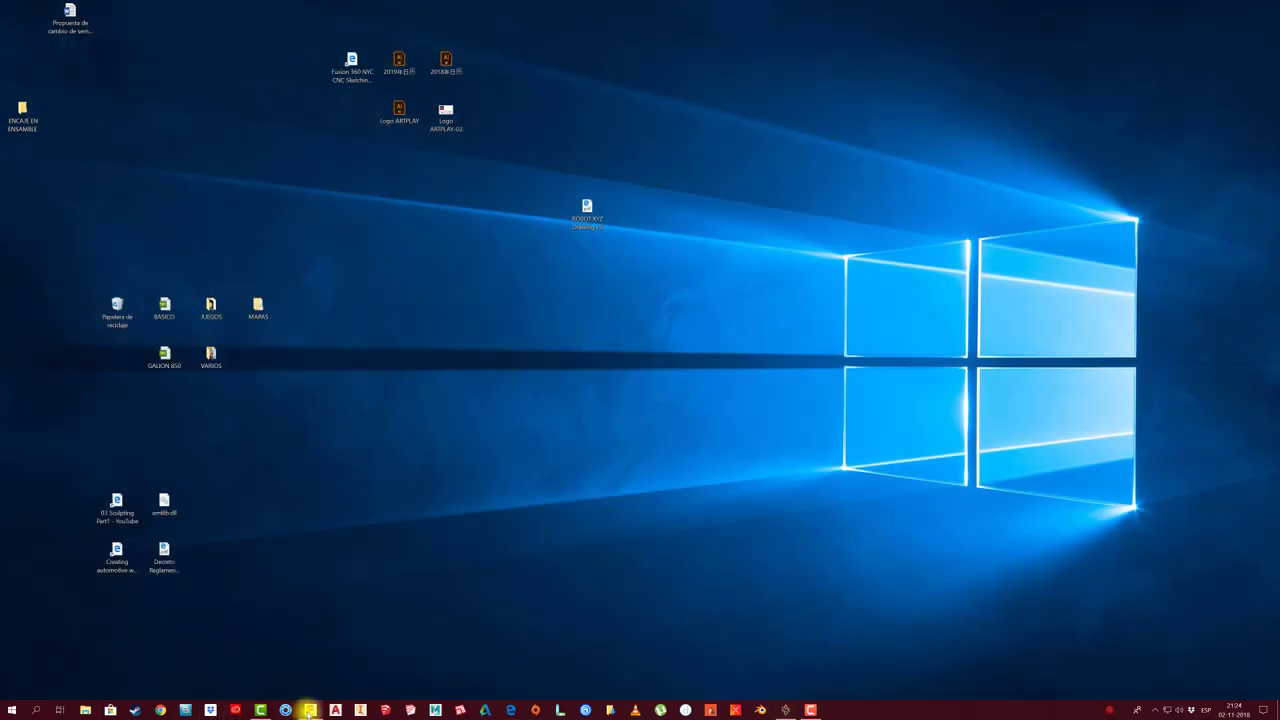
Re-export all drawing sheets as a PDF to the desktop
{"action": "left_click", "coordinate": [310, 710]}
{"action": "left_click", "coordinate": [701, 66]}
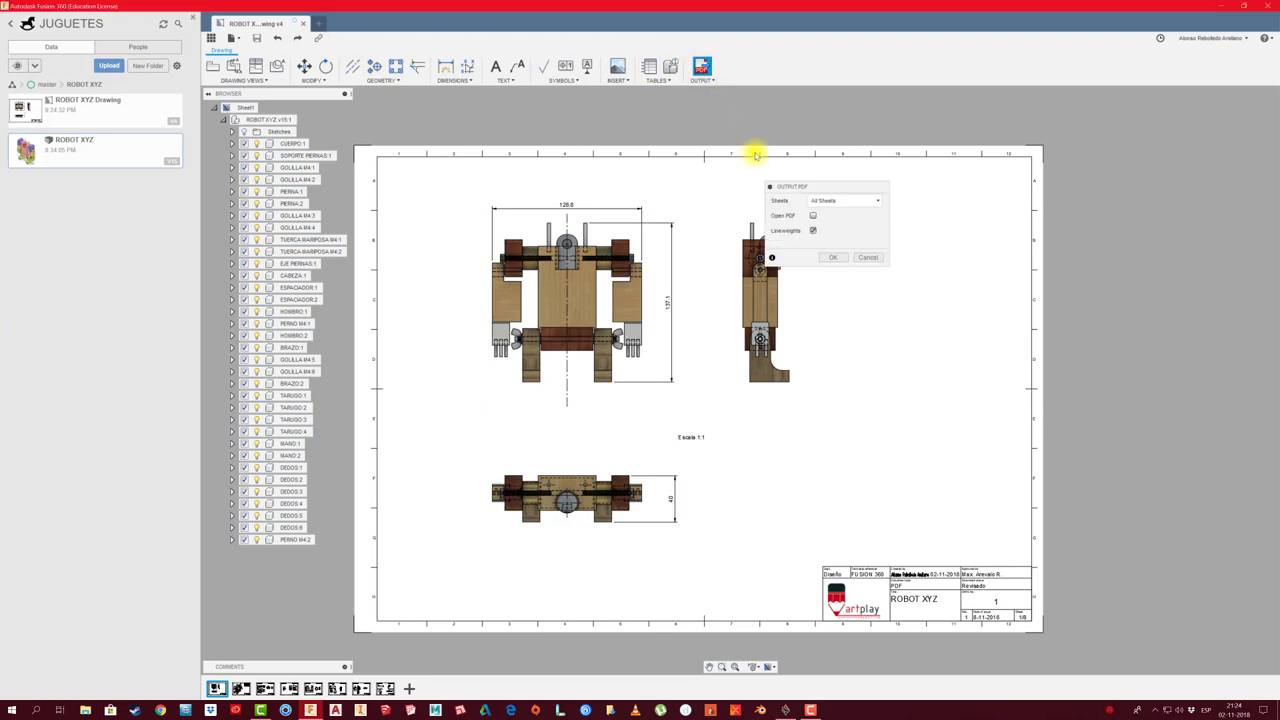
{"action": "left_click", "coordinate": [831, 257]}
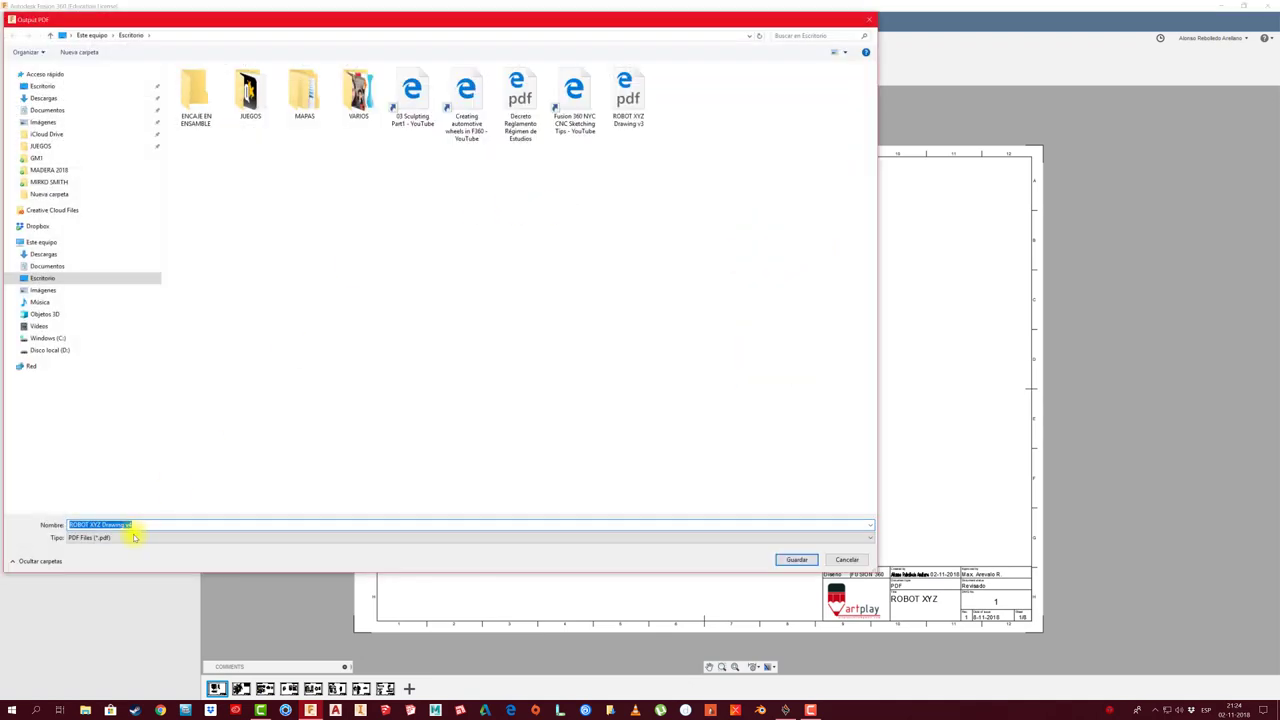
{"action": "left_click", "coordinate": [797, 560]}
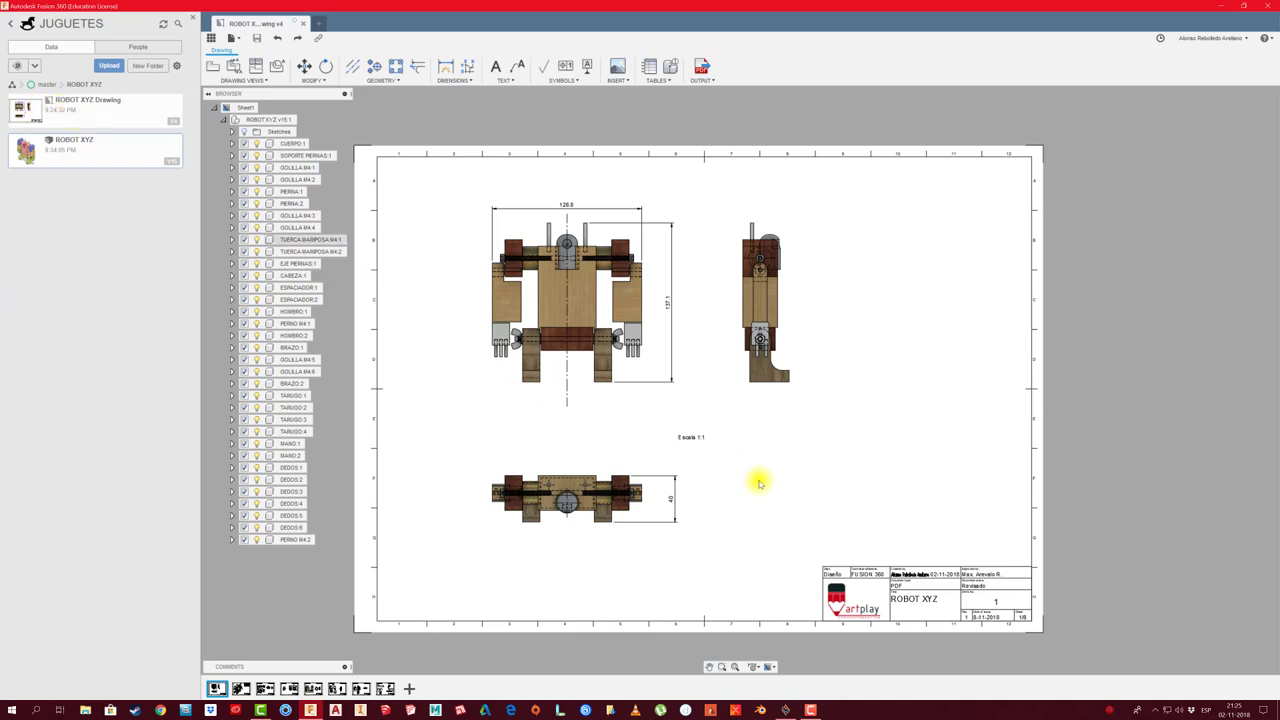
Minimize Fusion 360, move the ROBOT XYZ Drawing v4 icon below v3, and open it in Edge
{"action": "left_click", "coordinate": [1221, 7]}
{"action": "left_click", "coordinate": [1222, 7]}
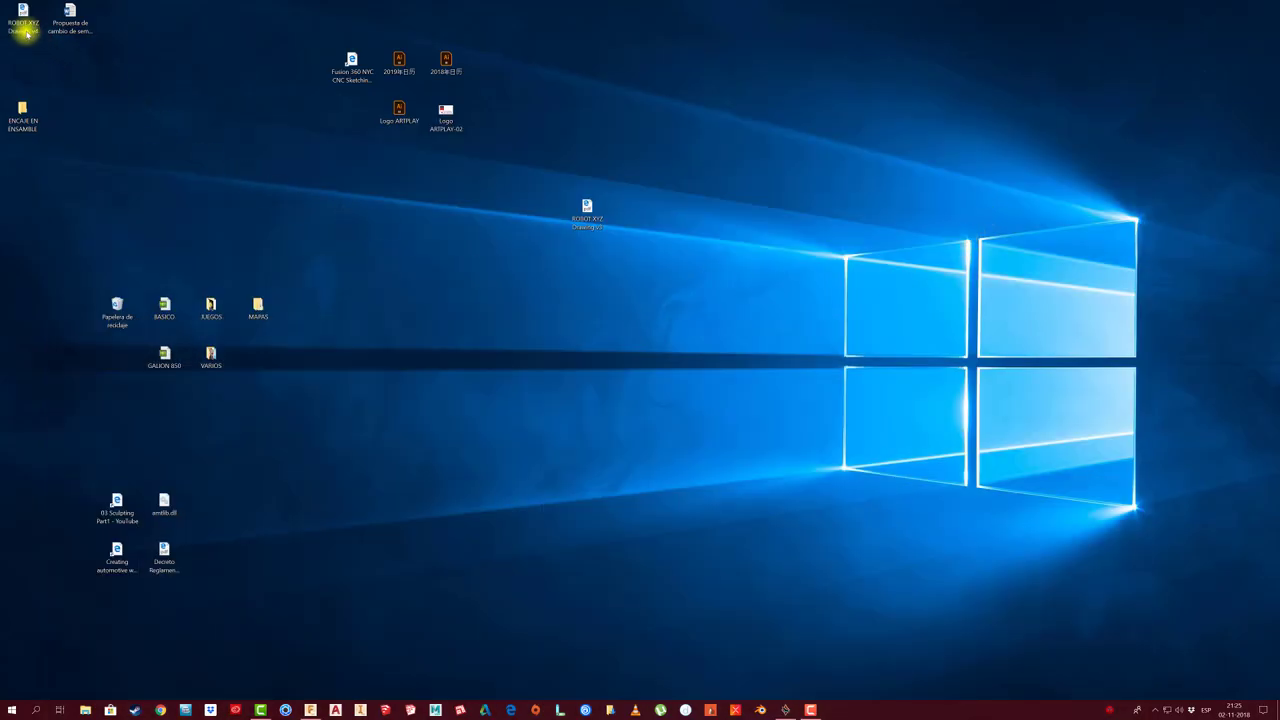
{"action": "left_click_drag", "start_coordinate": [23, 20], "coordinate": [575, 280]}
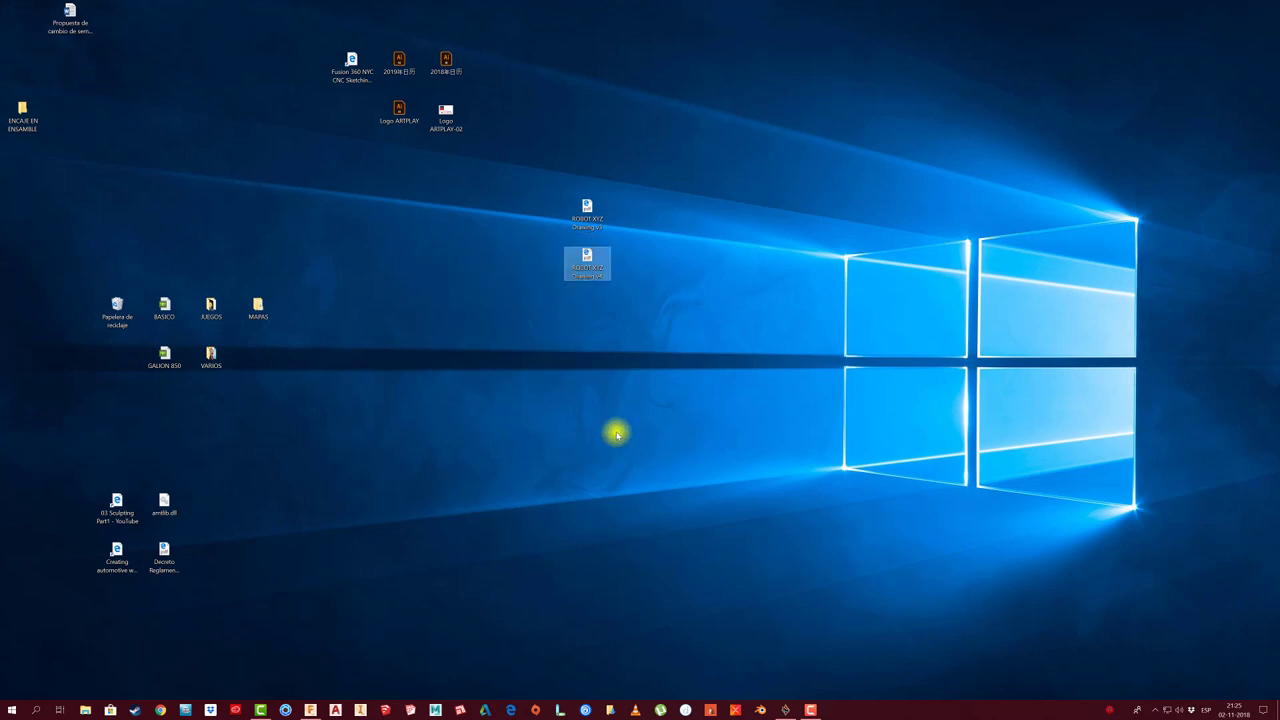
{"action": "left_click", "coordinate": [718, 634]}
{"action": "double_click", "coordinate": [598, 275]}
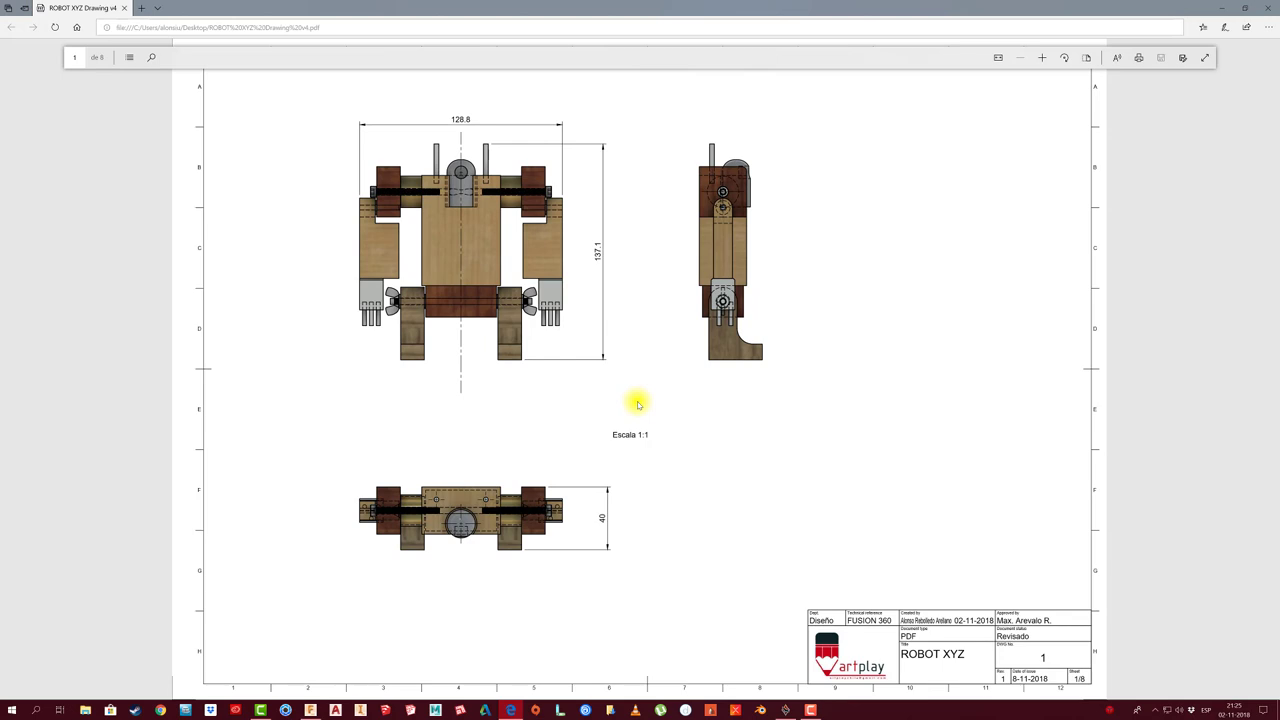
Scroll through all eight sheets of the v4 PDF, close Edge, and return to Fusion 360
{"action": "scroll", "coordinate": [638, 403], "scroll_direction": "down", "scroll_amount": 1}
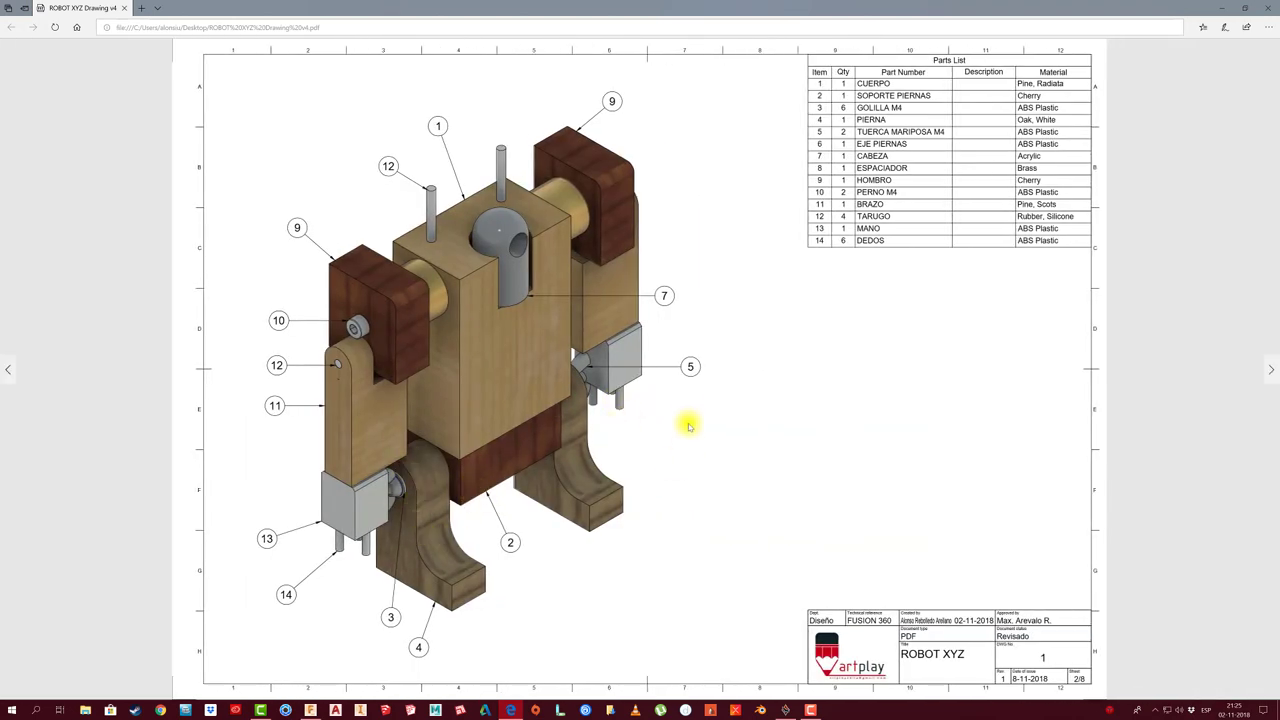
{"action": "scroll", "coordinate": [689, 411], "scroll_direction": "down", "scroll_amount": 1}
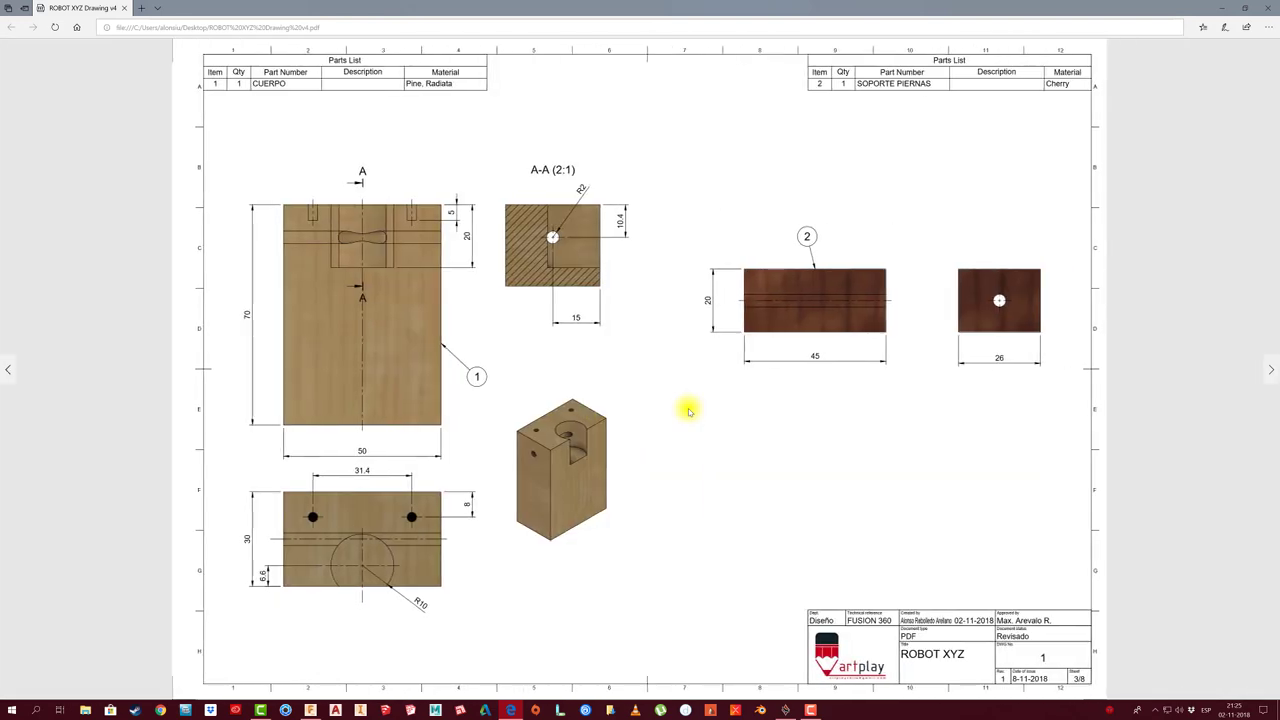
{"action": "scroll", "coordinate": [689, 411], "scroll_direction": "down", "scroll_amount": 1}
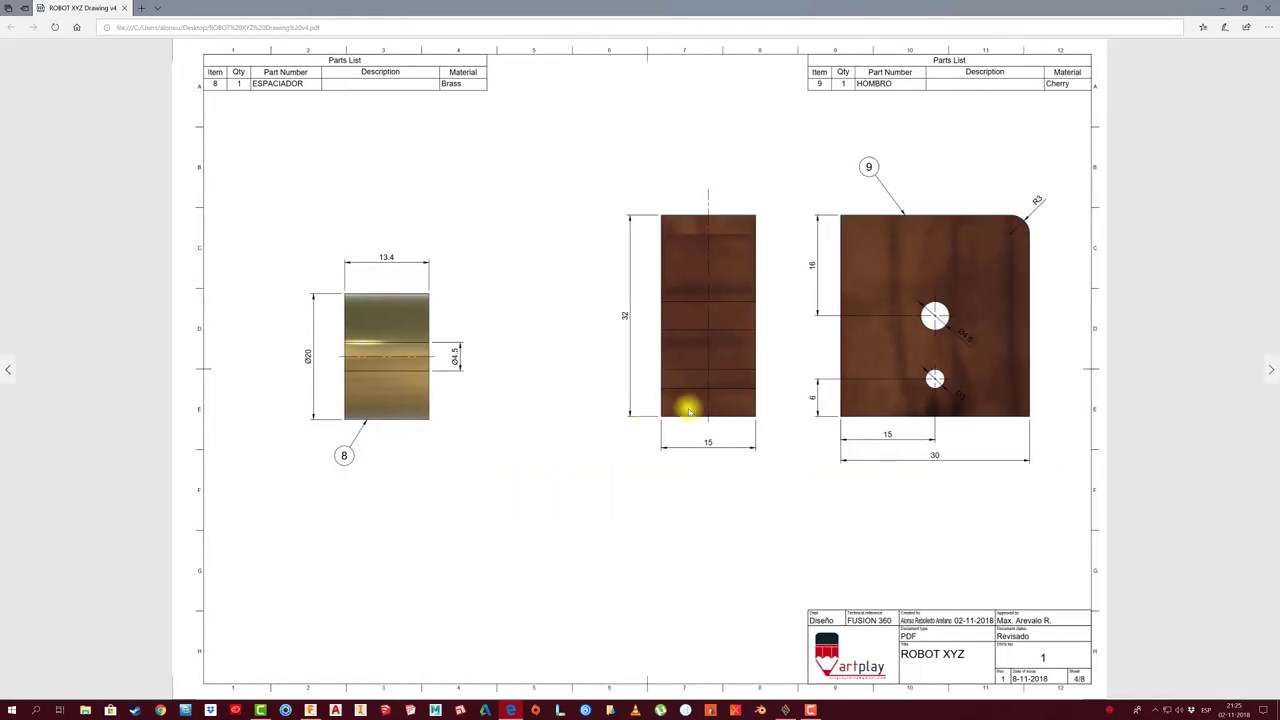
{"action": "scroll", "coordinate": [689, 411], "scroll_direction": "down", "scroll_amount": 1}
{"action": "scroll", "coordinate": [689, 411], "scroll_direction": "down", "scroll_amount": 1}
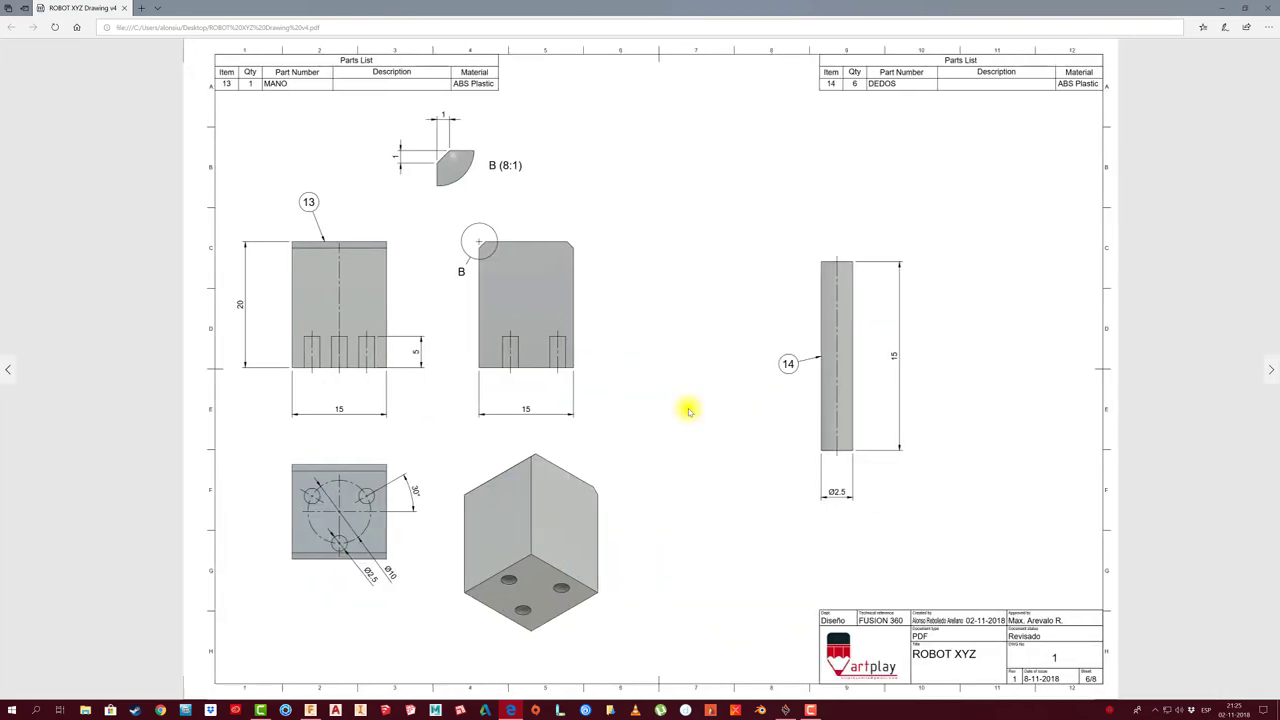
{"action": "scroll", "coordinate": [689, 411], "scroll_direction": "down", "scroll_amount": 1}
{"action": "scroll", "coordinate": [689, 411], "scroll_direction": "down", "scroll_amount": 1}
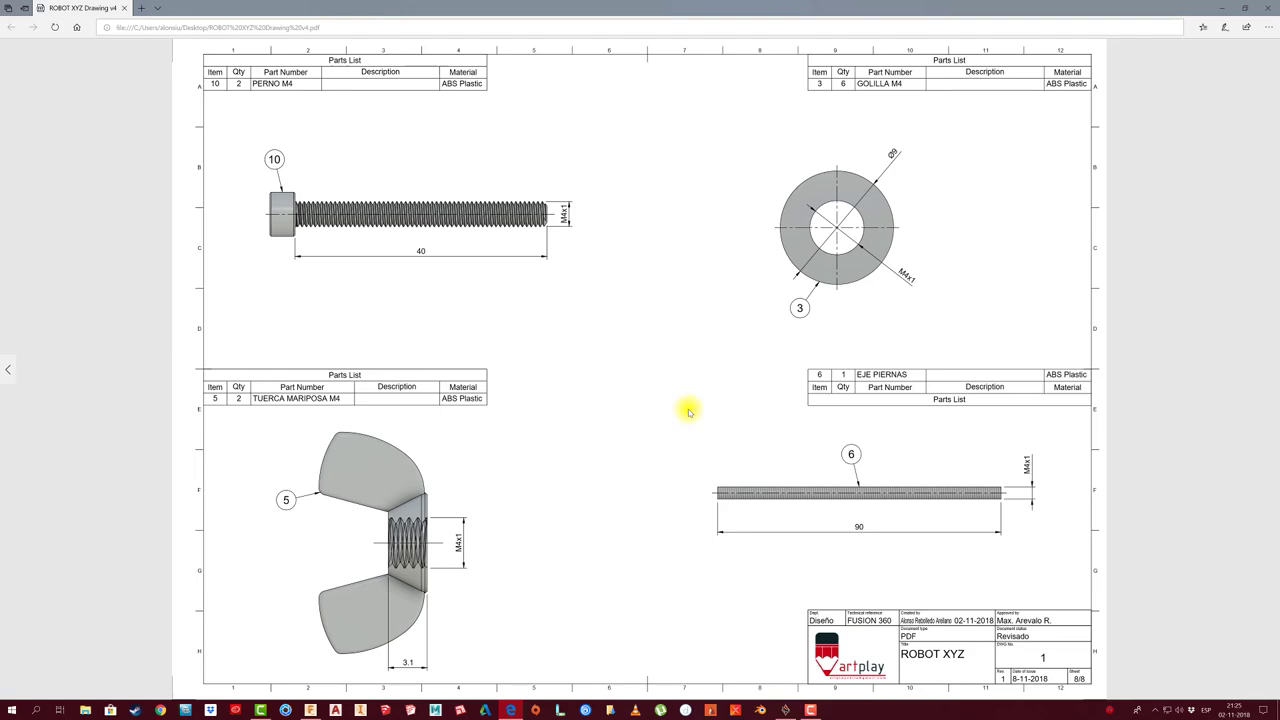
{"action": "left_click", "coordinate": [1268, 8]}
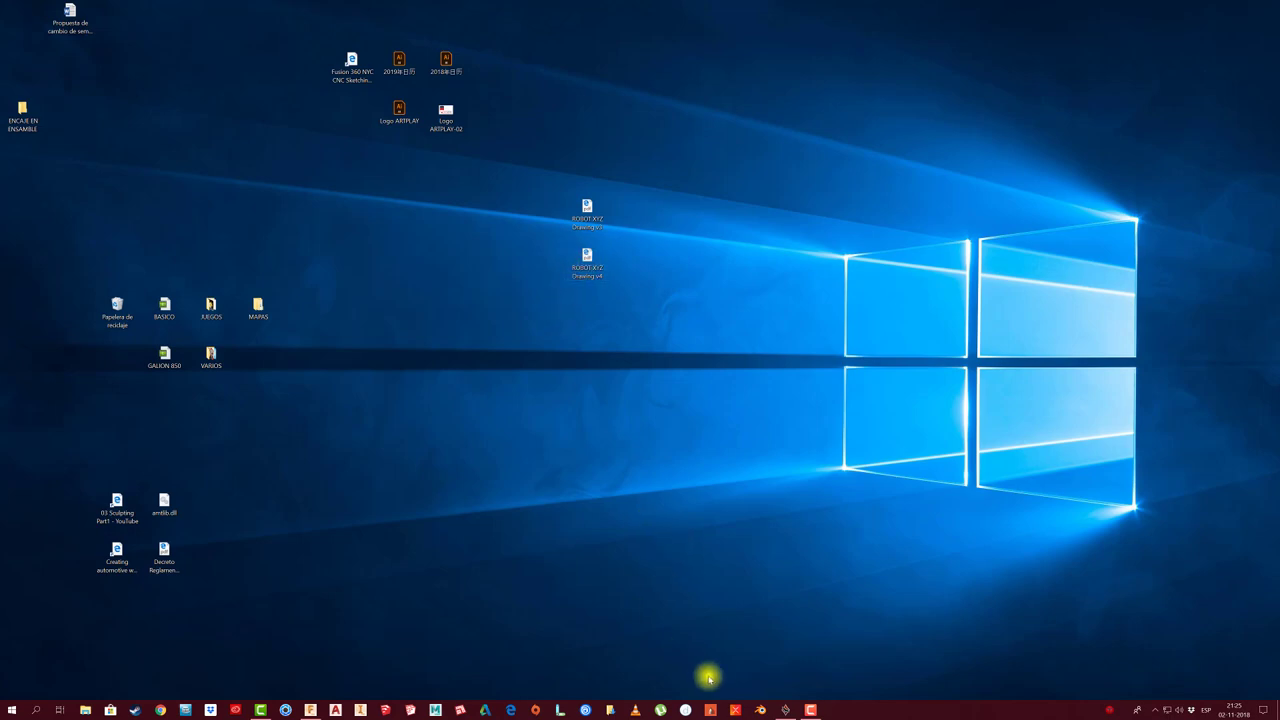
{"action": "left_click", "coordinate": [310, 710]}
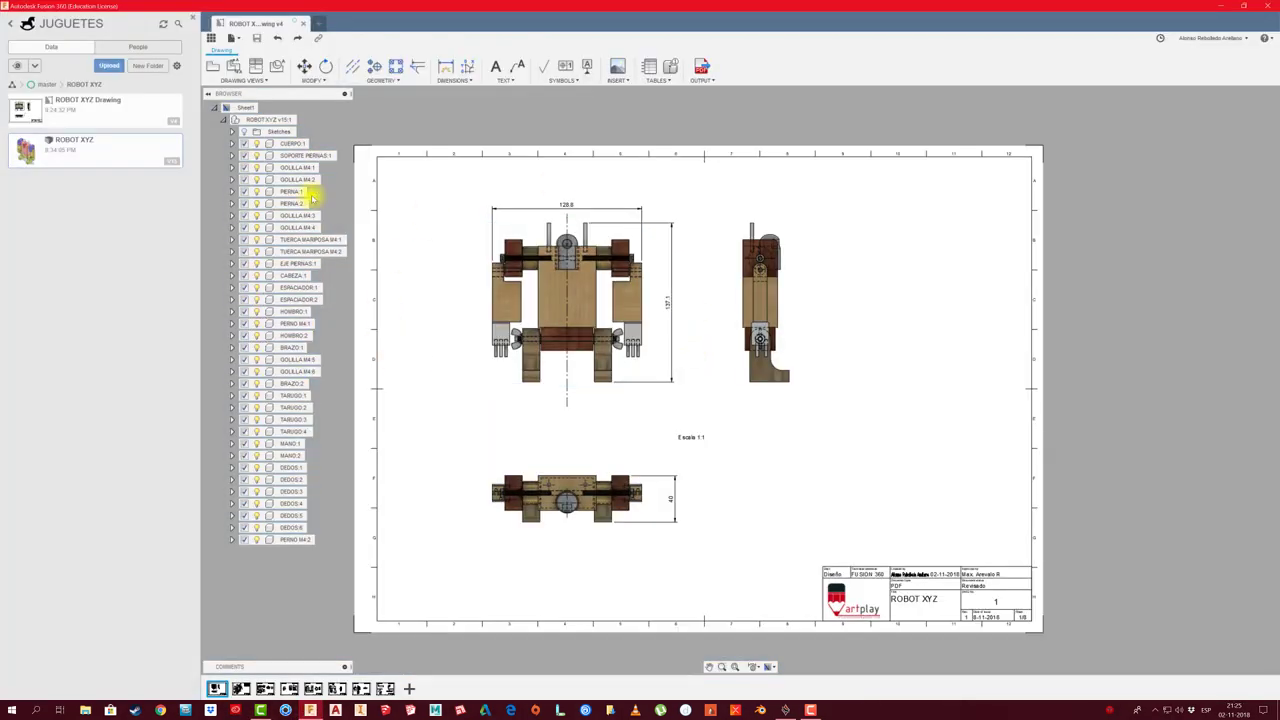